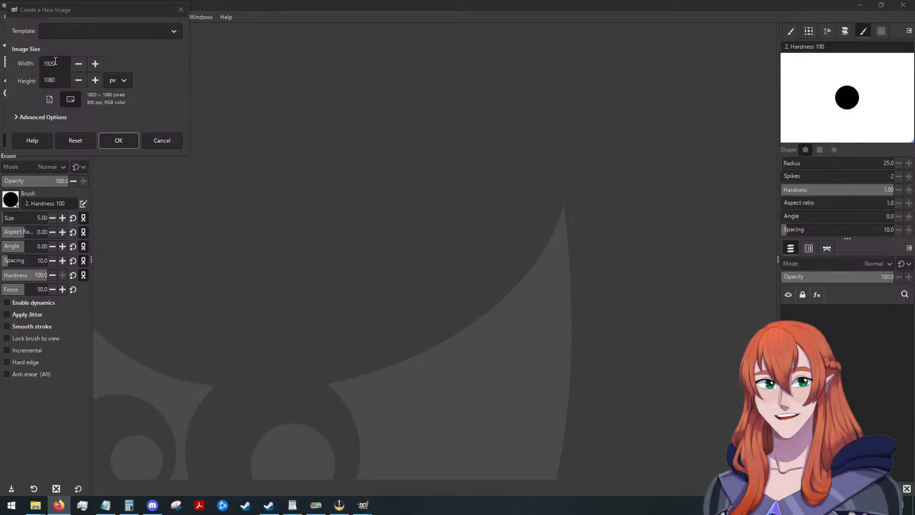
Create a new image 1280 px wide and 720 px high.
{"action": "double_click", "coordinate": [41, 63]}
{"action": "type", "text": "1"}
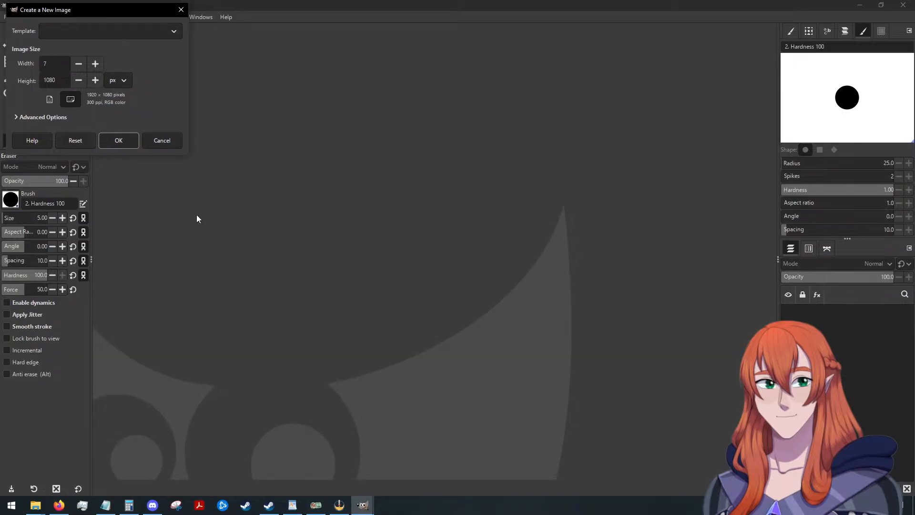
{"action": "type", "text": "280"}
{"action": "double_click", "coordinate": [57, 84]}
{"action": "type", "text": "720"}
{"action": "left_click", "coordinate": [116, 140]}
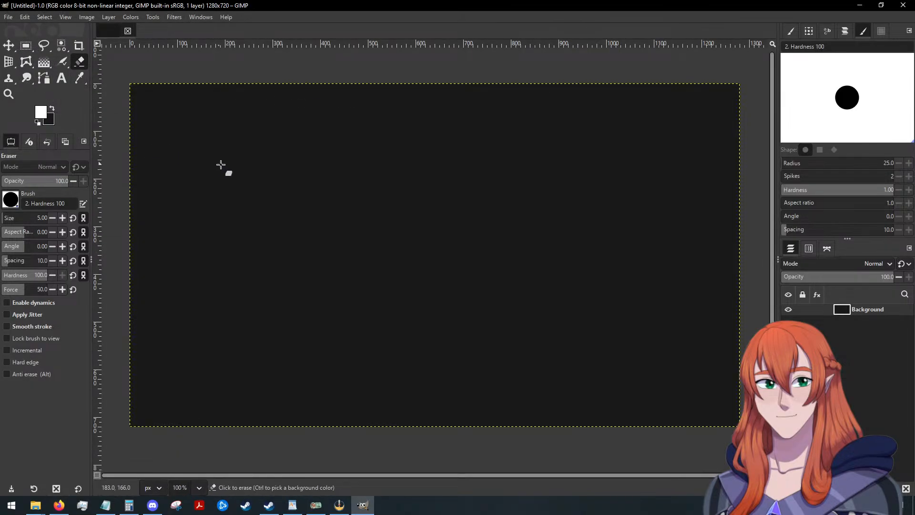
Close the filled image and create a new 1280 × 720 px one with its fill set to Transparency.
{"action": "left_click", "coordinate": [127, 31]}
{"action": "left_click", "coordinate": [8, 17]}
{"action": "left_click", "coordinate": [19, 29]}
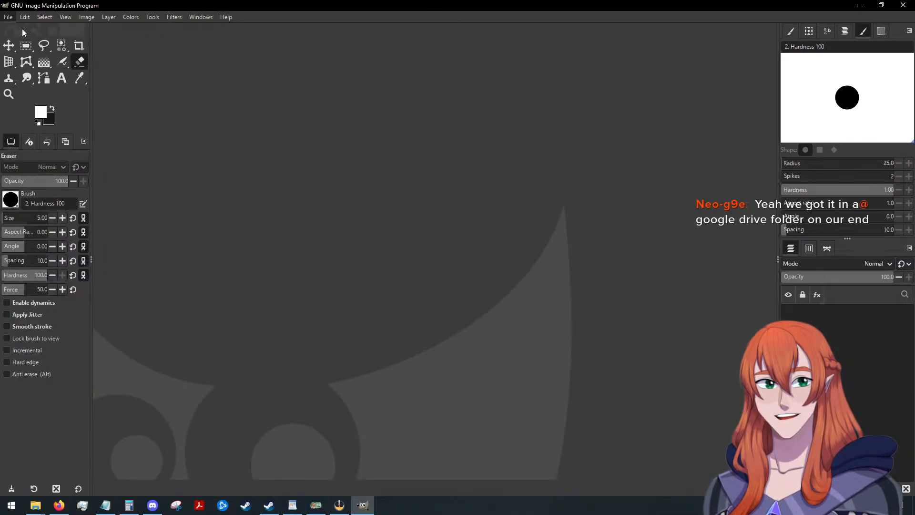
{"action": "left_click", "coordinate": [28, 119]}
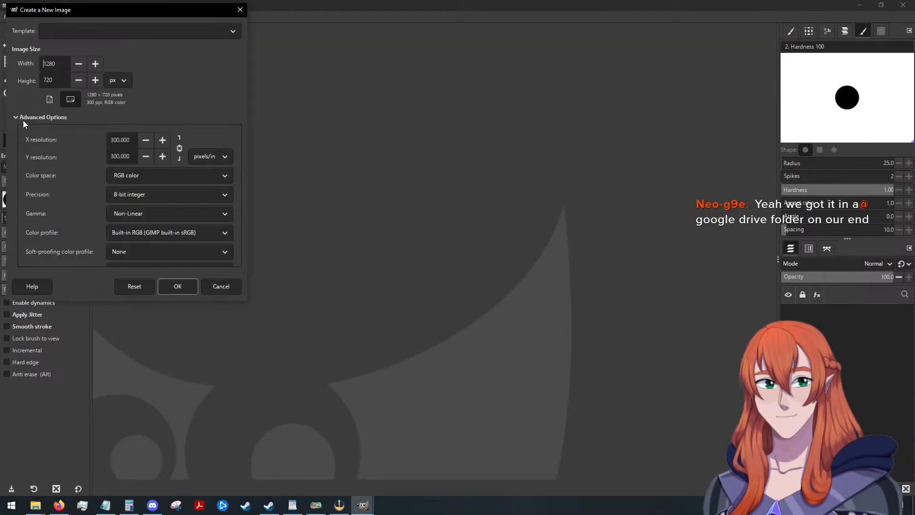
{"action": "scroll", "coordinate": [64, 198], "scroll_direction": "down", "scroll_amount": 4}
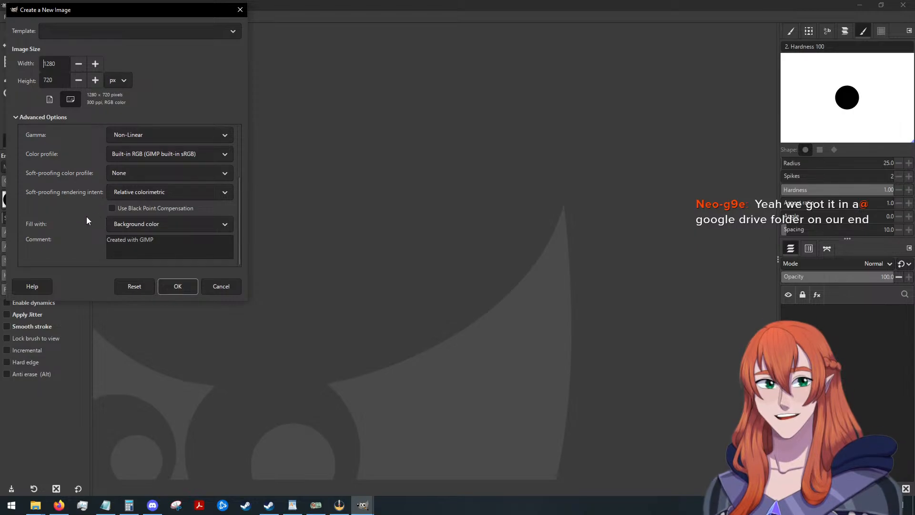
{"action": "scroll", "coordinate": [82, 230], "scroll_direction": "up", "scroll_amount": 1}
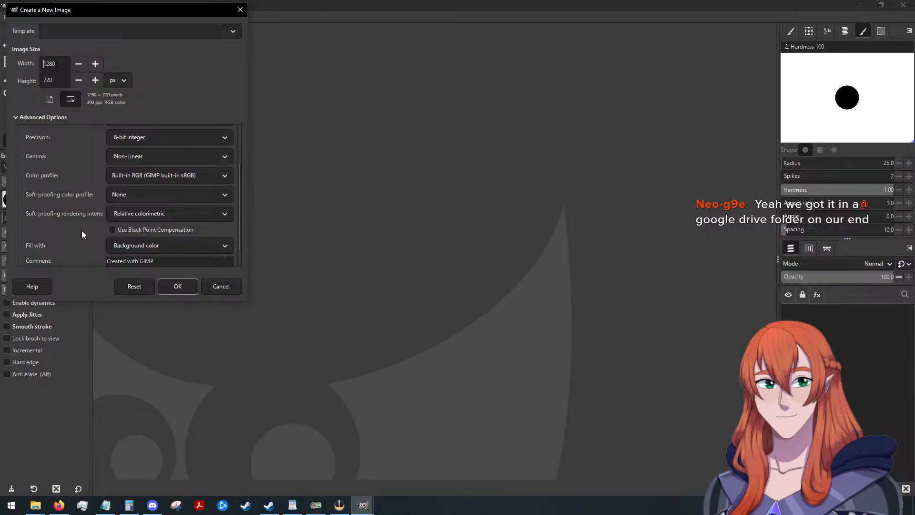
{"action": "left_click", "coordinate": [162, 247]}
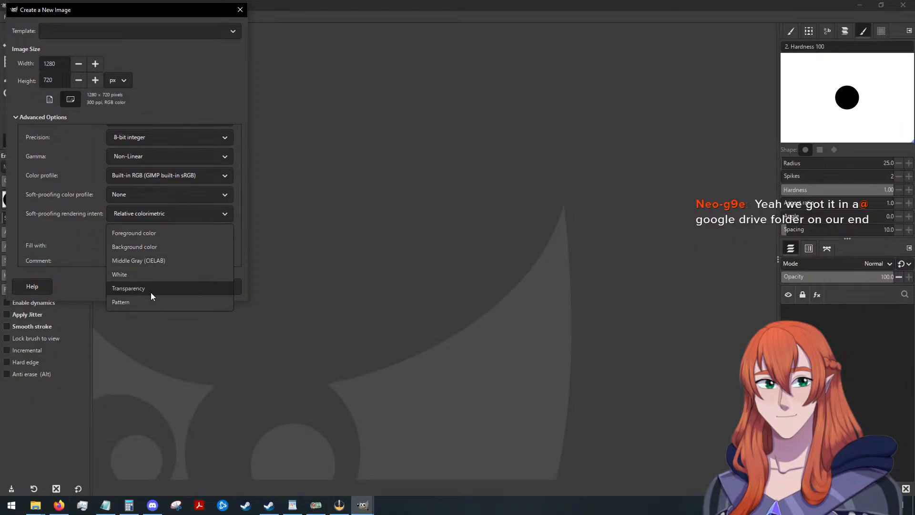
{"action": "left_click", "coordinate": [150, 288]}
{"action": "left_click", "coordinate": [176, 288]}
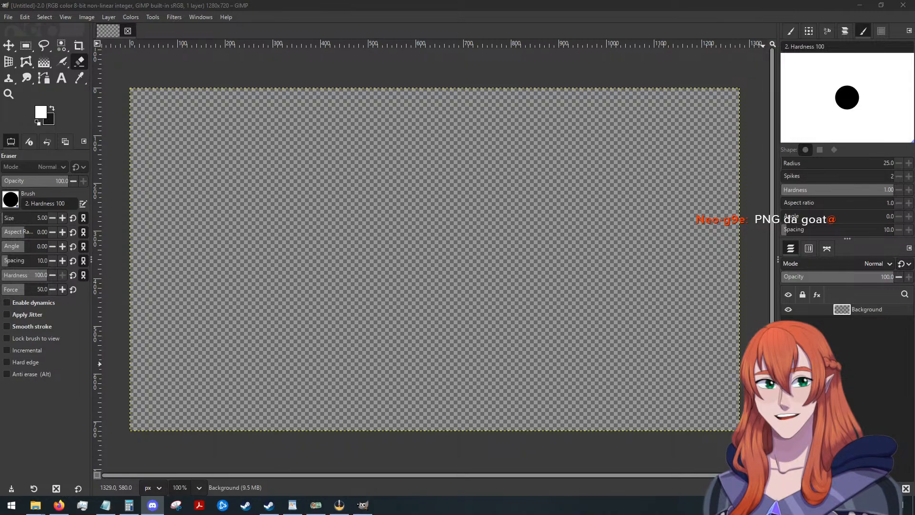
Switch to DaVinci Resolve and open the 2025 Horror Games project.
{"action": "key", "text": "alt+Tab"}
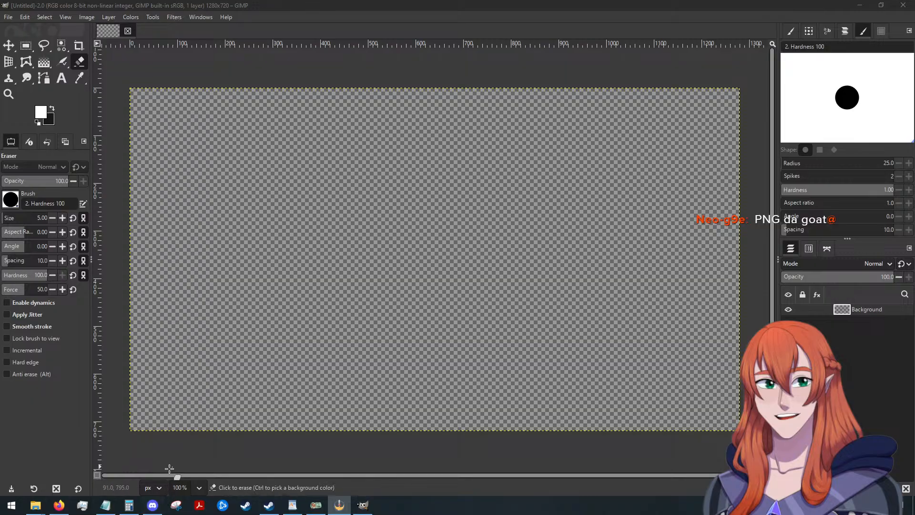
{"action": "left_click", "coordinate": [859, 5]}
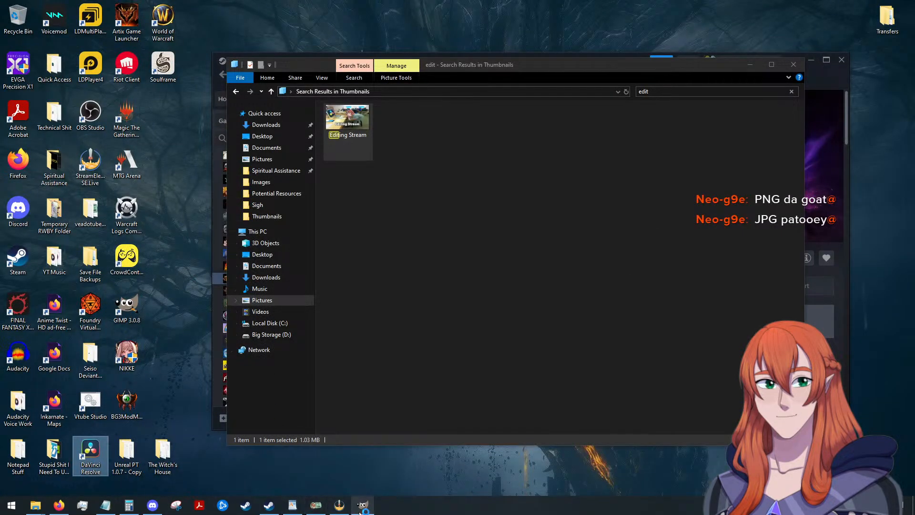
{"action": "left_click", "coordinate": [362, 505]}
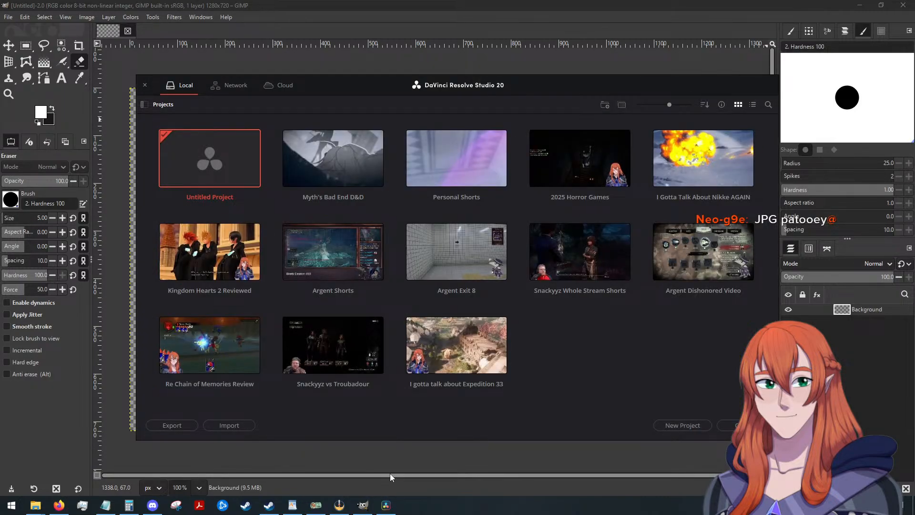
{"action": "double_click", "coordinate": [575, 169]}
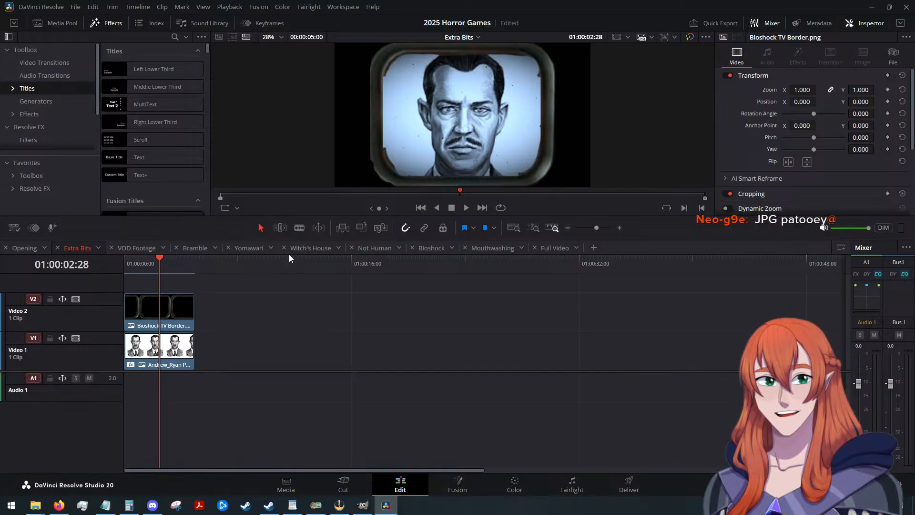
Open the Mouthwashing timeline and play the section starting at about 01:01:25:15.
{"action": "left_click", "coordinate": [497, 247]}
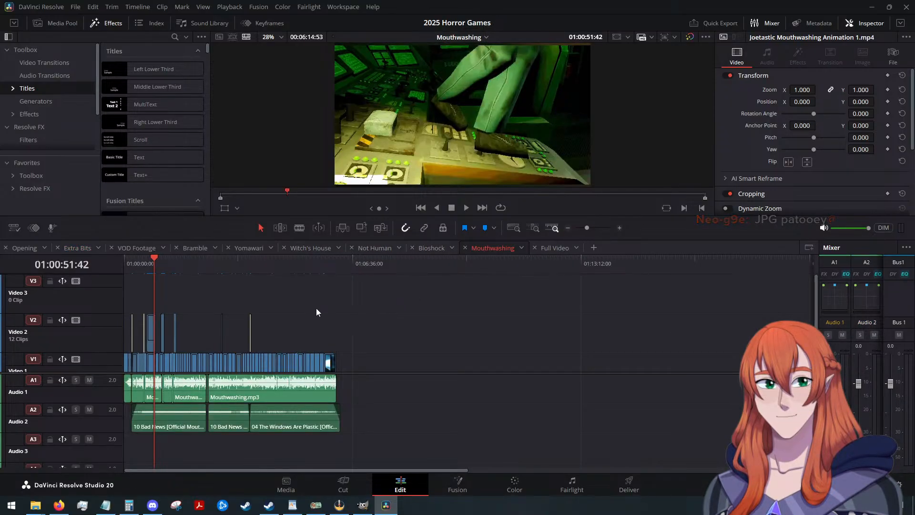
{"action": "scroll", "coordinate": [281, 307], "scroll_direction": "up", "scroll_amount": 5}
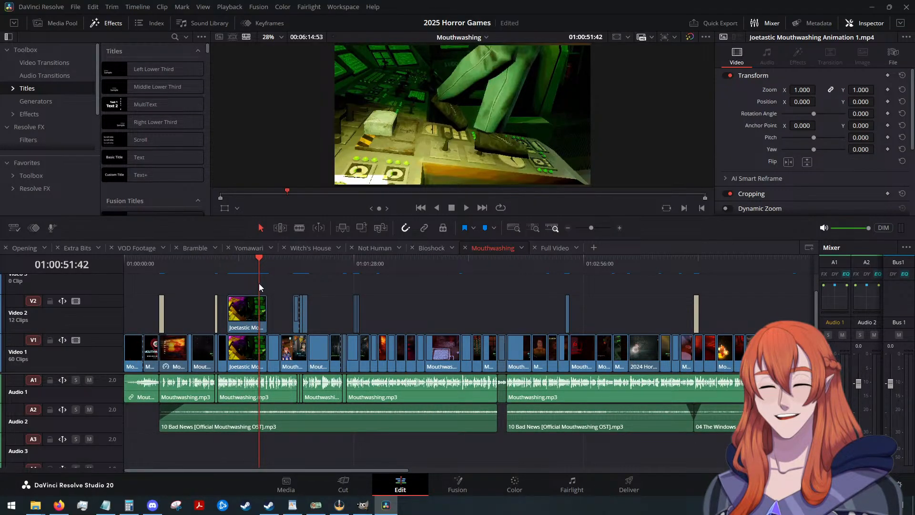
{"action": "left_click_drag", "start_coordinate": [261, 259], "coordinate": [347, 281]}
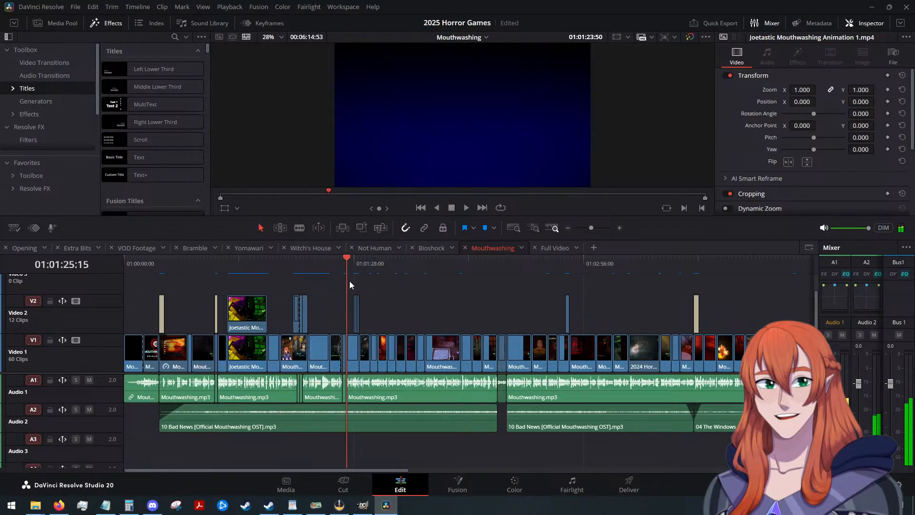
{"action": "left_click", "coordinate": [466, 206]}
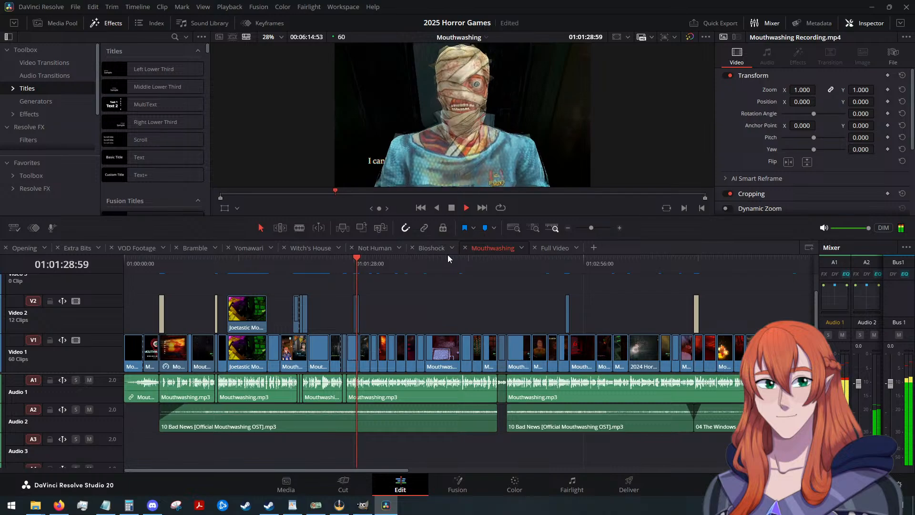
{"action": "left_click", "coordinate": [452, 207]}
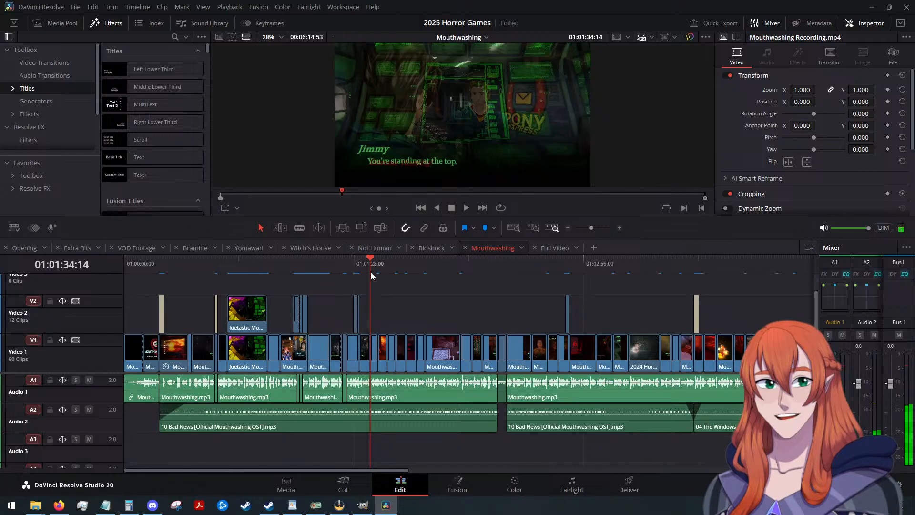
Move the playhead back to about 01:01:18:52 and play the Mouthwashing timeline through the title gag.
{"action": "left_click_drag", "start_coordinate": [370, 263], "coordinate": [333, 262]}
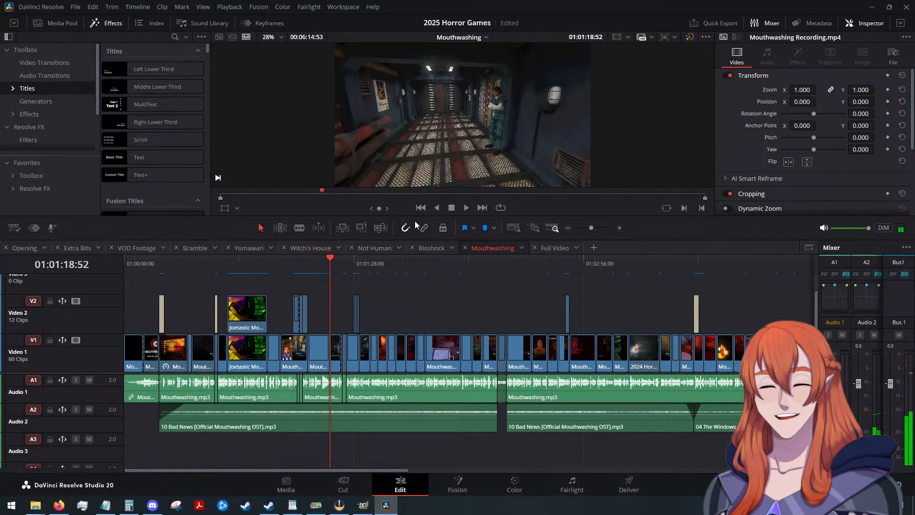
{"action": "left_click", "coordinate": [465, 208]}
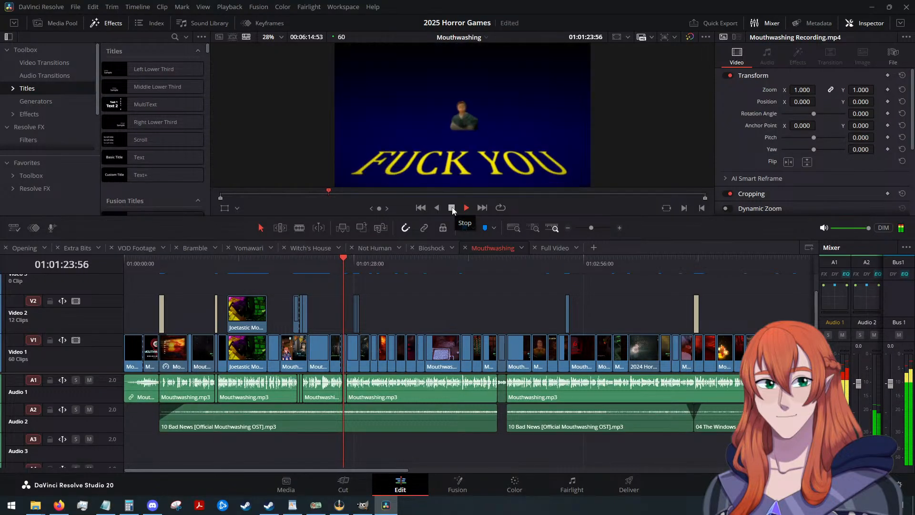
{"action": "left_click", "coordinate": [451, 208]}
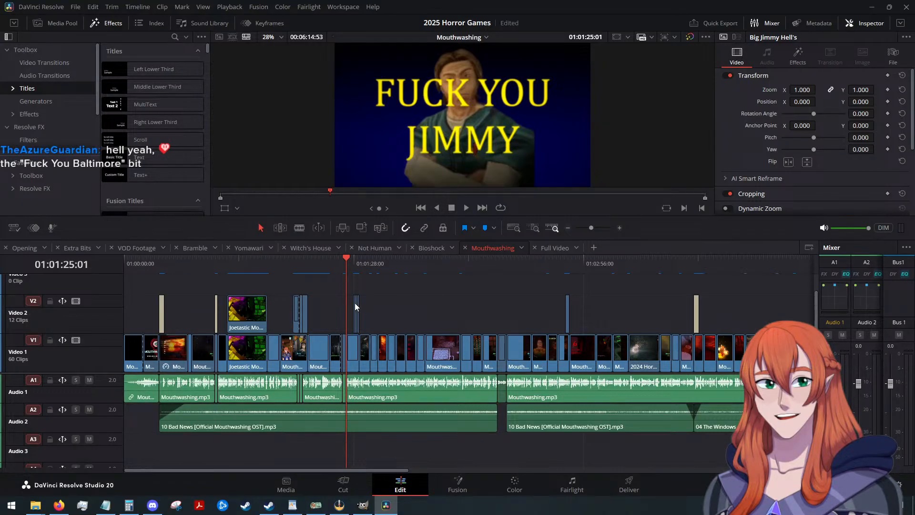
Play the Mouthwashing timeline from about 01:00:29:33, stop playback and move the playhead to about 01:01:23:15.
{"action": "left_click_drag", "start_coordinate": [343, 258], "coordinate": [202, 280]}
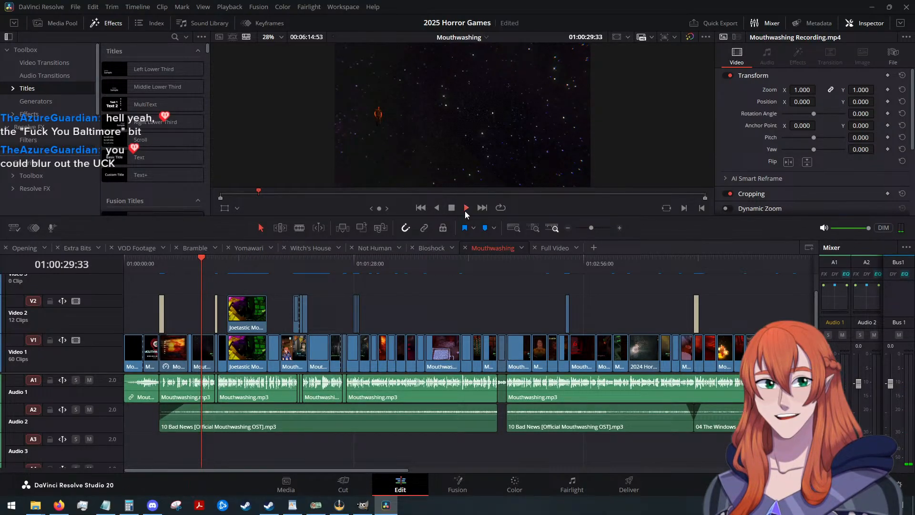
{"action": "left_click", "coordinate": [465, 211]}
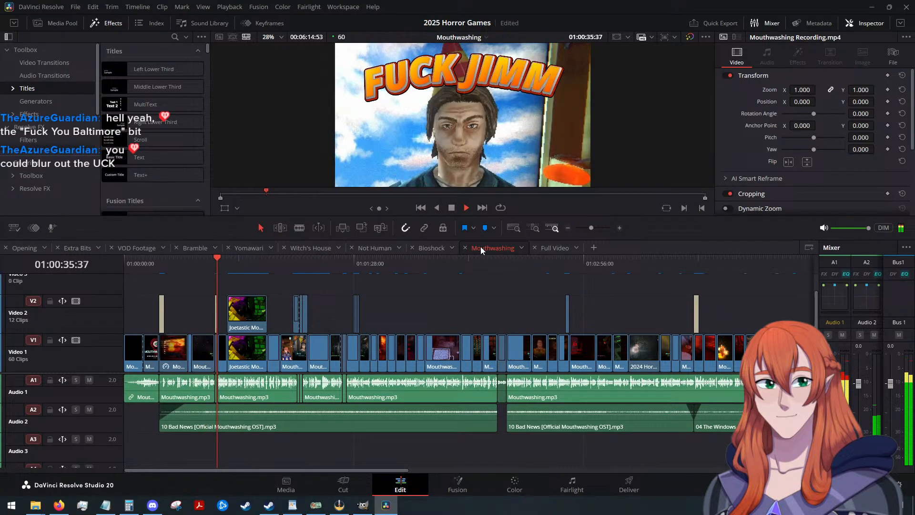
{"action": "key", "text": "space"}
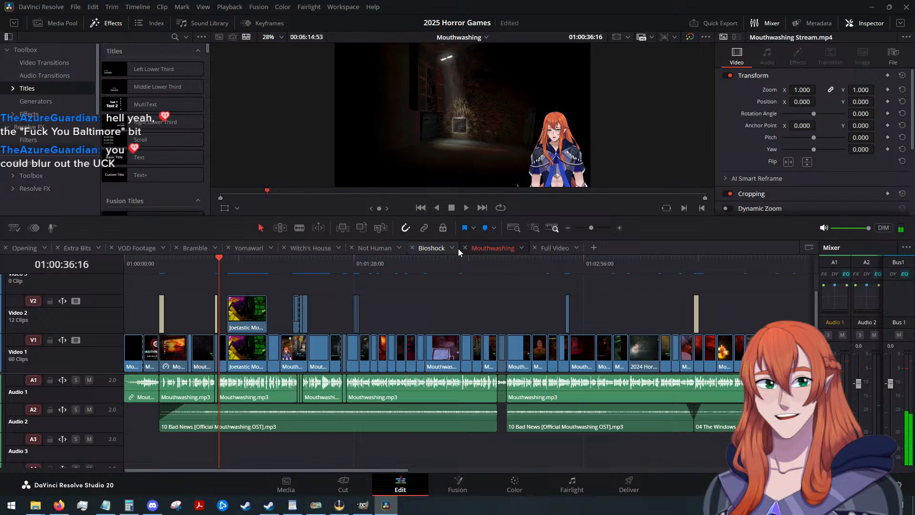
{"action": "left_click_drag", "start_coordinate": [221, 260], "coordinate": [341, 274]}
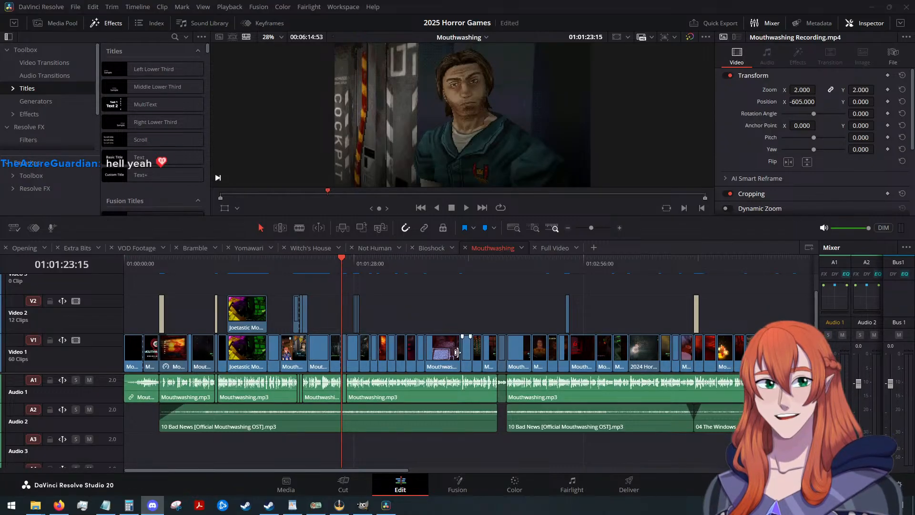
{"action": "scroll", "coordinate": [440, 306], "scroll_direction": "up", "scroll_amount": 4}
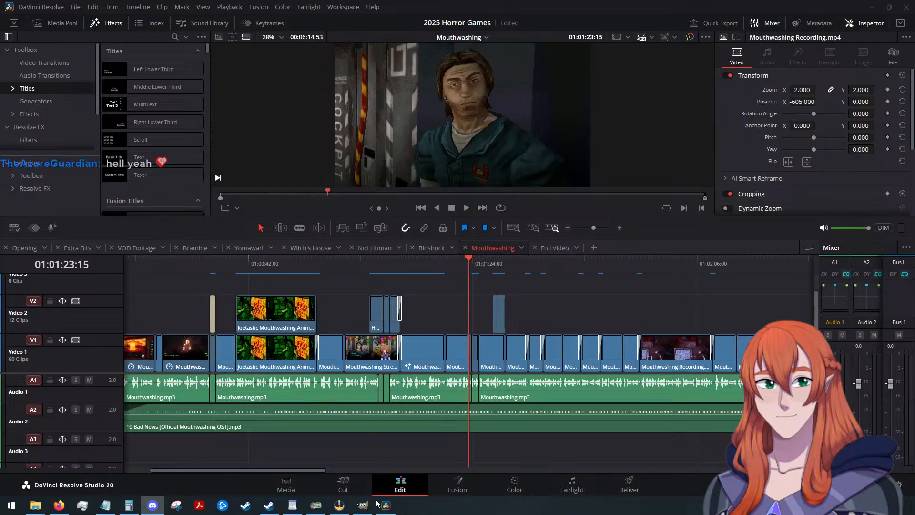
Switch back to GIMP and look through the available blur filters without applying one.
{"action": "left_click", "coordinate": [360, 512]}
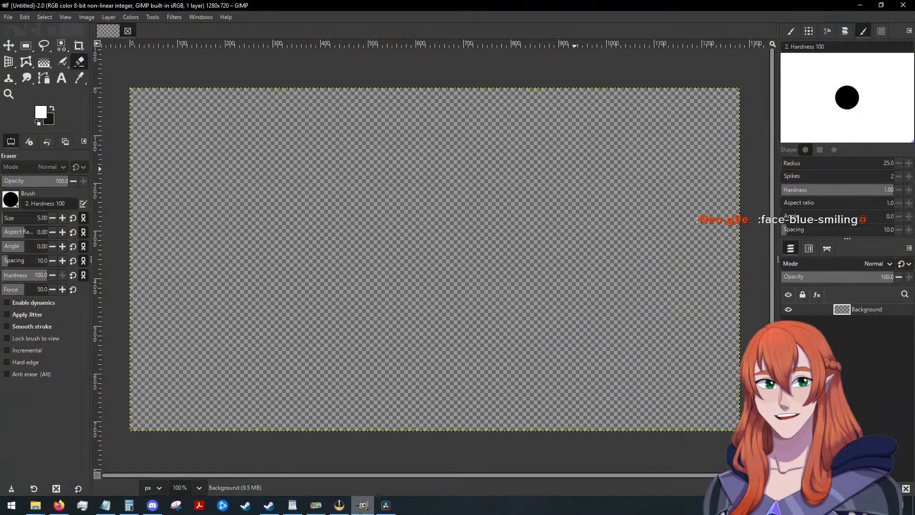
{"action": "left_click", "coordinate": [170, 17]}
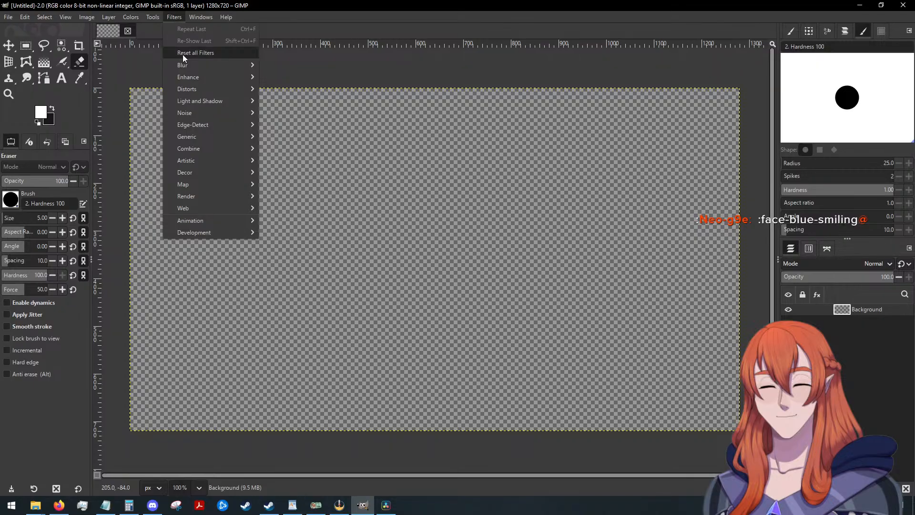
{"action": "mouse_move", "coordinate": [188, 71]}
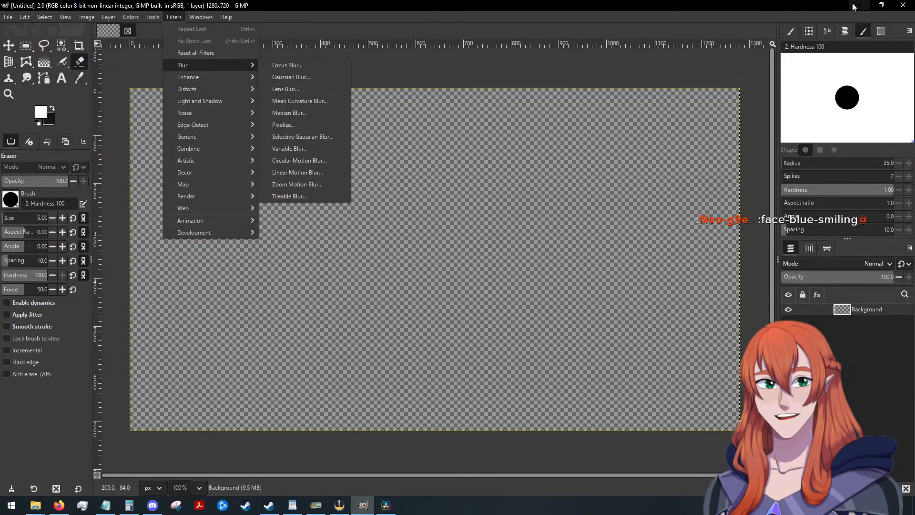
{"action": "left_click", "coordinate": [555, 214]}
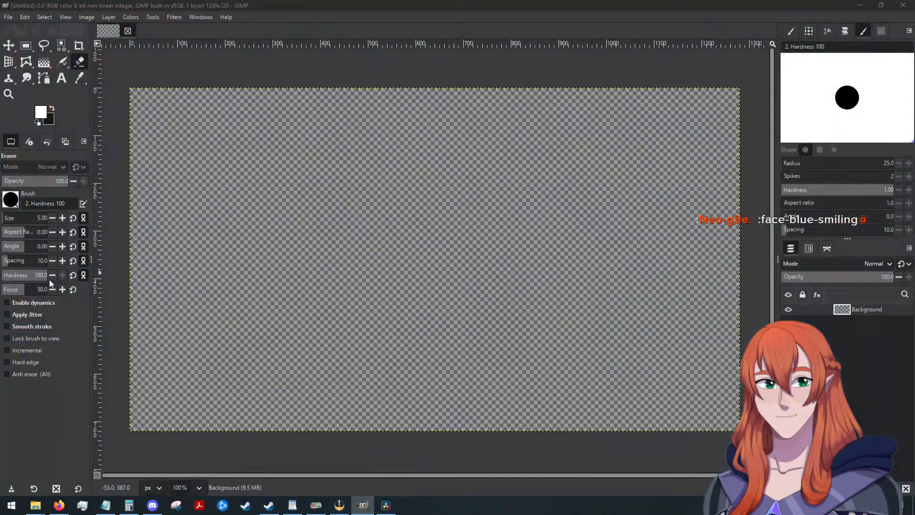
{"action": "left_click", "coordinate": [110, 374]}
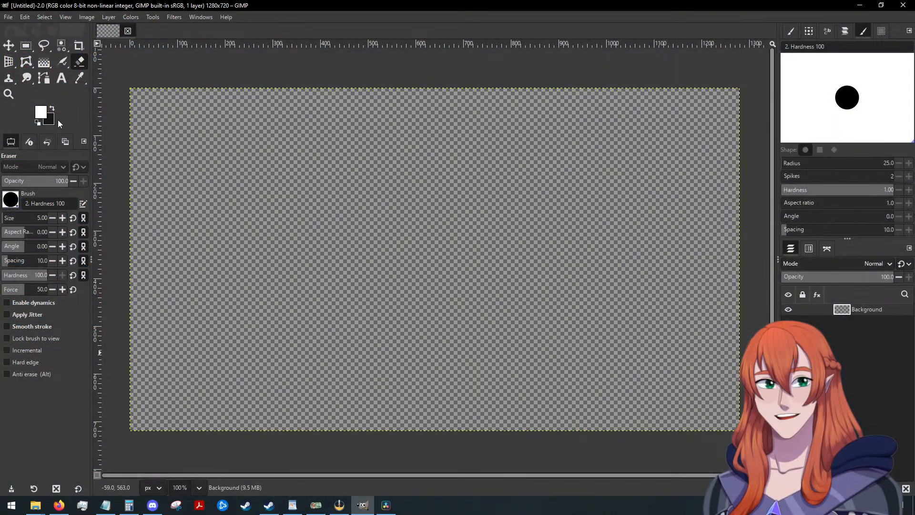
Activate the Gradient tool and set the foreground color to the blue 0030c6.
{"action": "left_click", "coordinate": [43, 62]}
{"action": "left_click", "coordinate": [40, 112]}
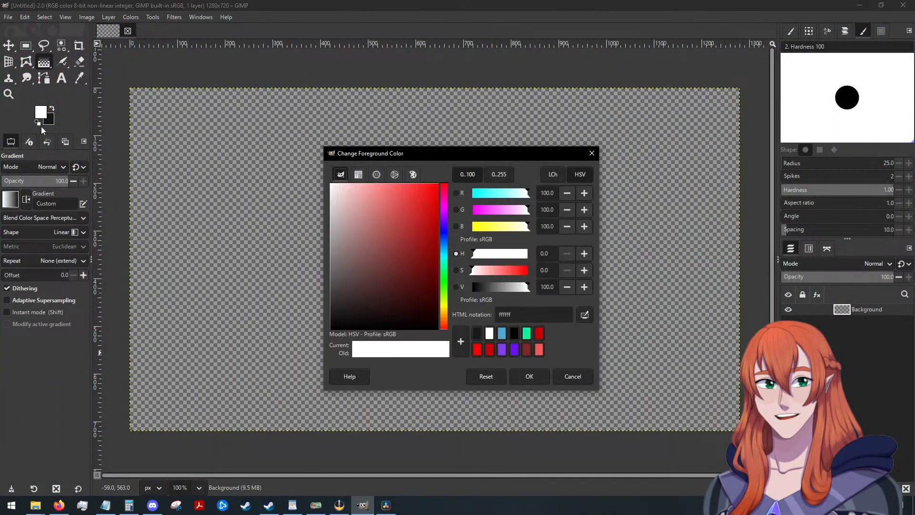
{"action": "left_click", "coordinate": [443, 241]}
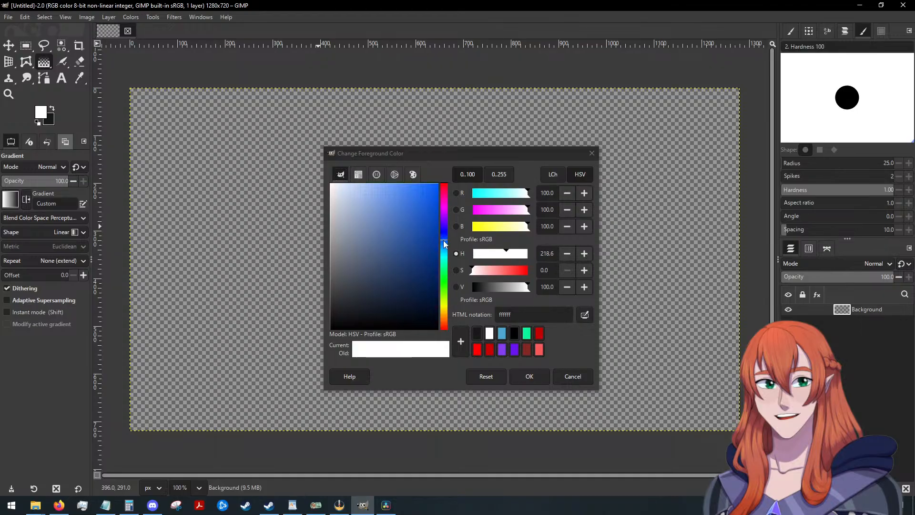
{"action": "mouse_move", "coordinate": [437, 209]}
{"action": "left_mouse_down"}
{"action": "mouse_move", "coordinate": [436, 202]}
{"action": "mouse_move", "coordinate": [439, 224]}
{"action": "mouse_move", "coordinate": [438, 215]}
{"action": "left_mouse_up"}
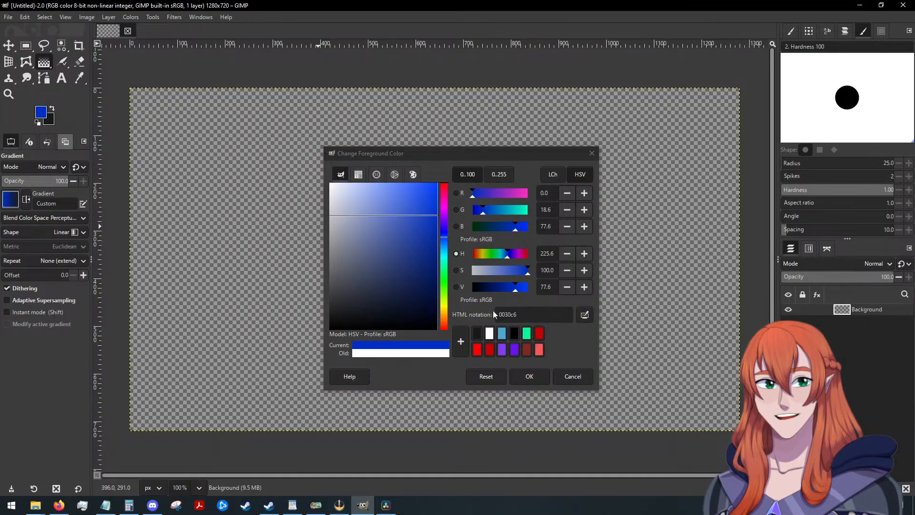
{"action": "left_click", "coordinate": [522, 378]}
Draw a vertical linear gradient about 543 px long, running from blue at the canvas's bottom edge up to the dark background color.
{"action": "left_click_drag", "start_coordinate": [436, 94], "coordinate": [445, 396]}
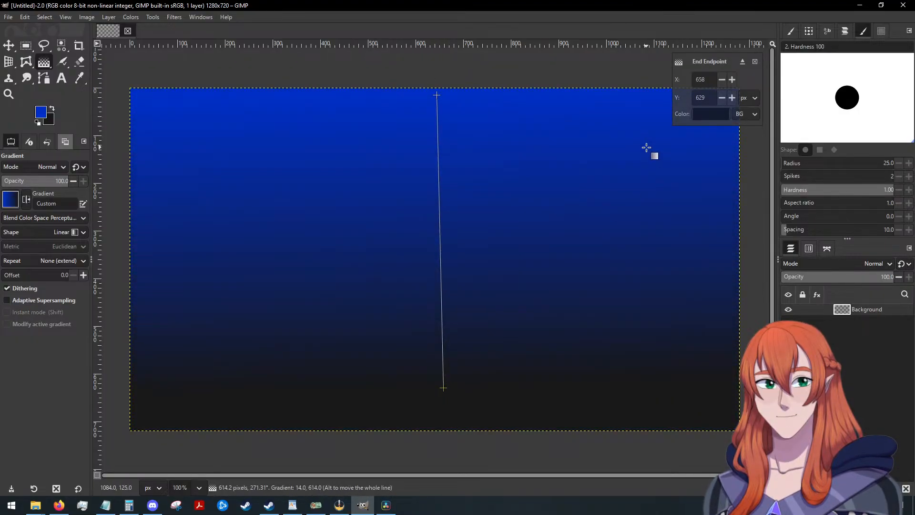
{"action": "key", "text": "Escape"}
{"action": "left_click_drag", "start_coordinate": [412, 428], "coordinate": [413, 169]}
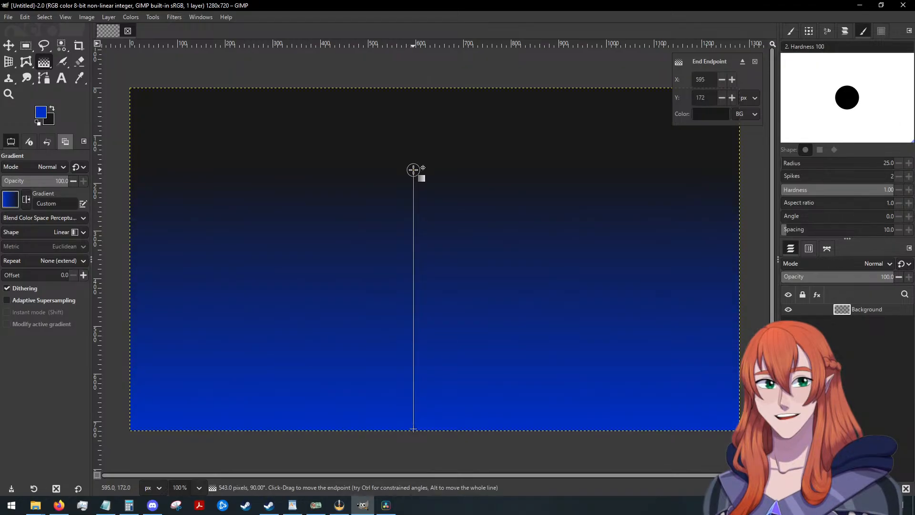
Apply a Gaussian Blur to the gradient background with Size X and Size Y at 131.87.
{"action": "left_click", "coordinate": [754, 62]}
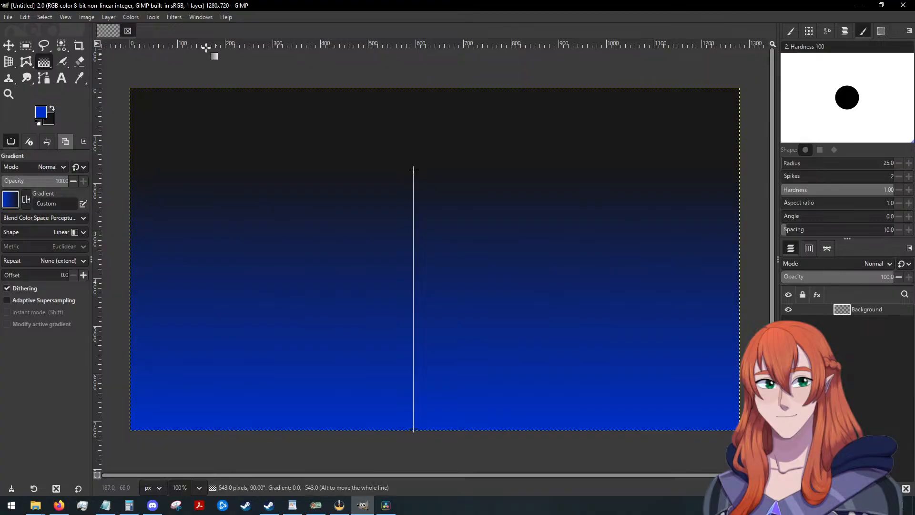
{"action": "left_click", "coordinate": [175, 17]}
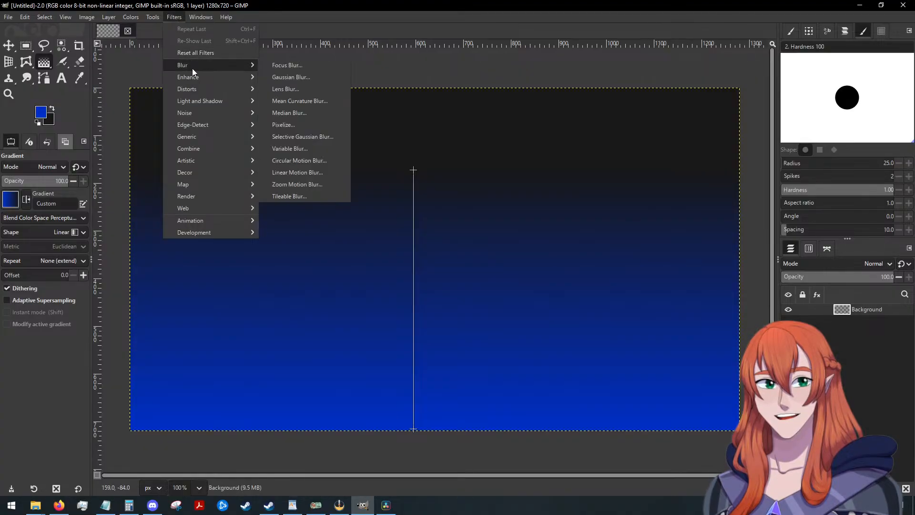
{"action": "left_click", "coordinate": [306, 78]}
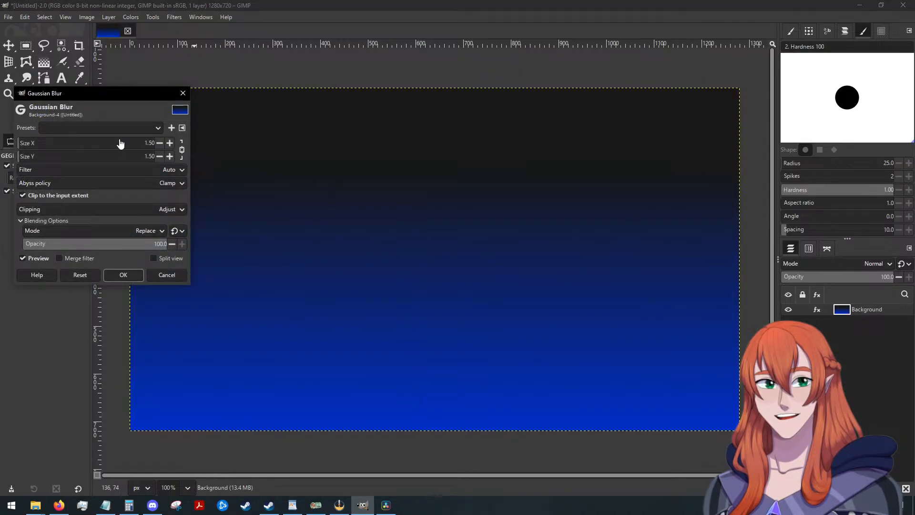
{"action": "left_click_drag", "start_coordinate": [30, 144], "coordinate": [198, 162]}
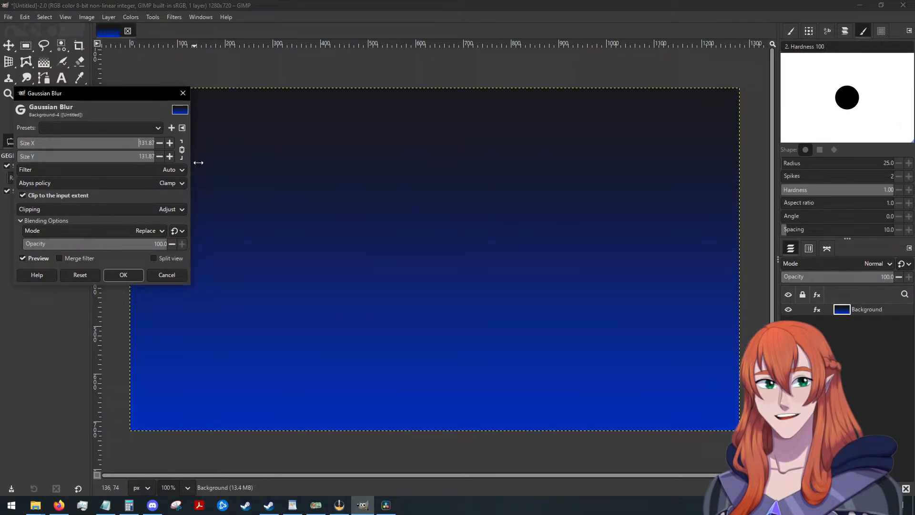
{"action": "left_click", "coordinate": [40, 168]}
{"action": "left_click", "coordinate": [1, 179]}
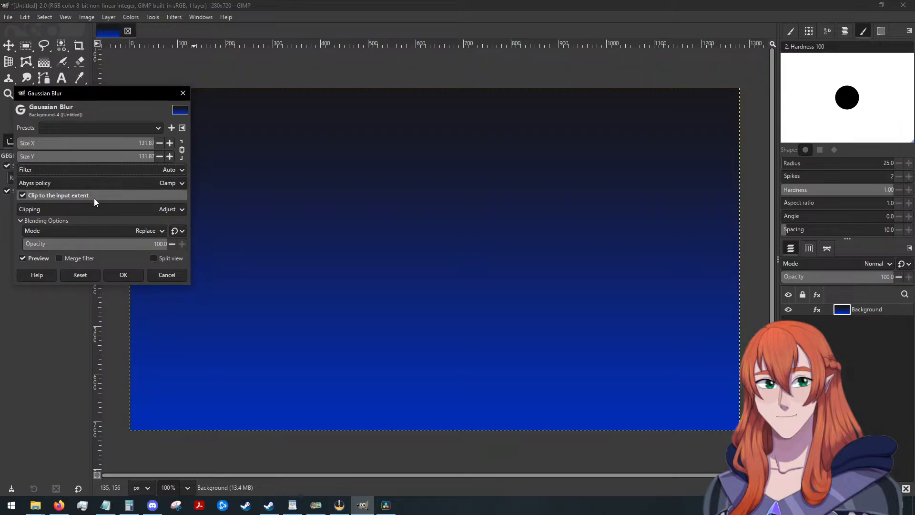
{"action": "left_click", "coordinate": [111, 274]}
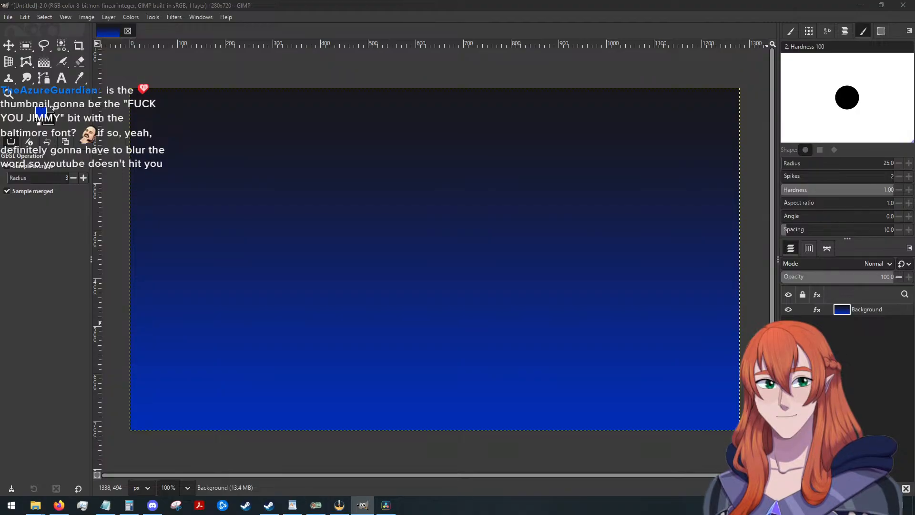
Switch to Firefox, search YouTube for "fuck you baltimore" and play the video "Fuck You Baltimore" as a style reference.
{"action": "key", "text": "alt+Tab"}
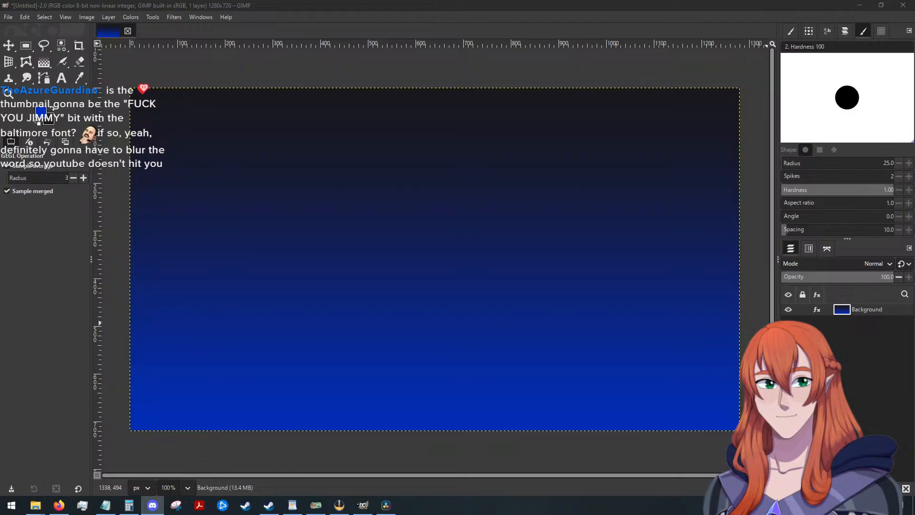
{"action": "key", "text": "alt+Tab"}
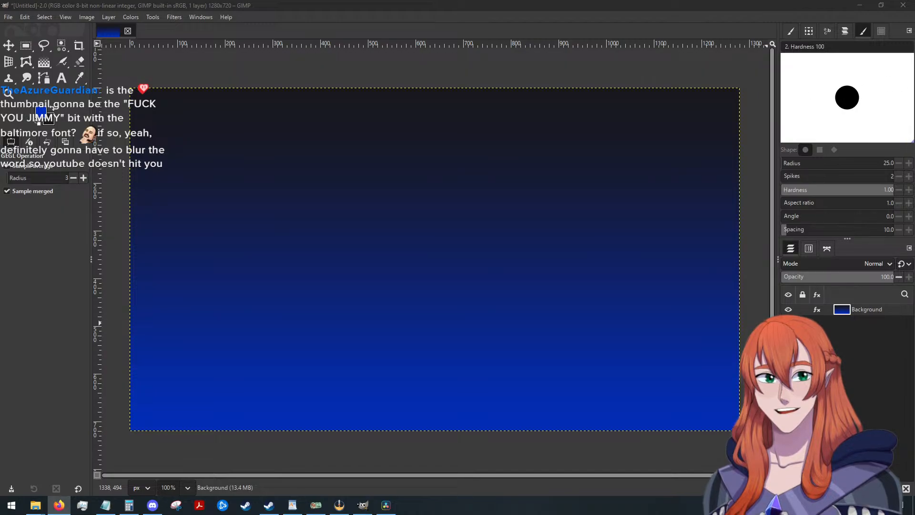
{"action": "key", "text": "alt+Tab"}
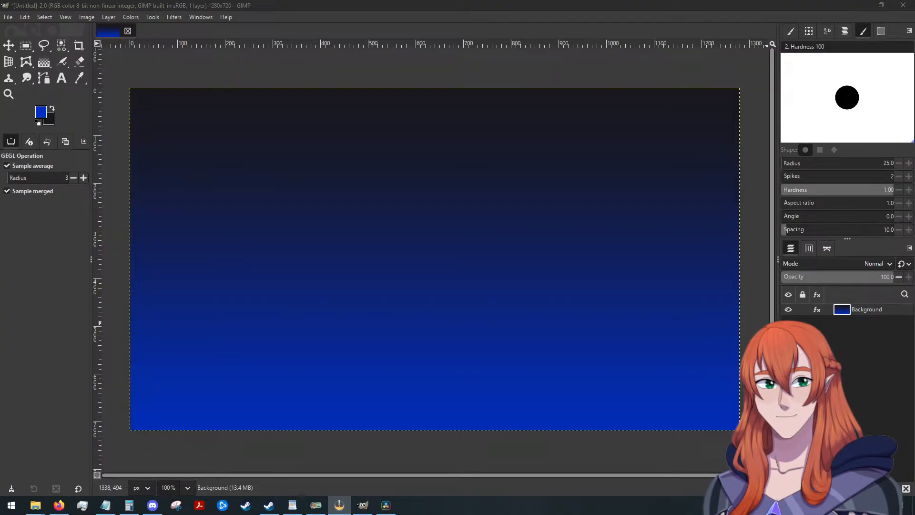
{"action": "key", "text": "alt+Tab"}
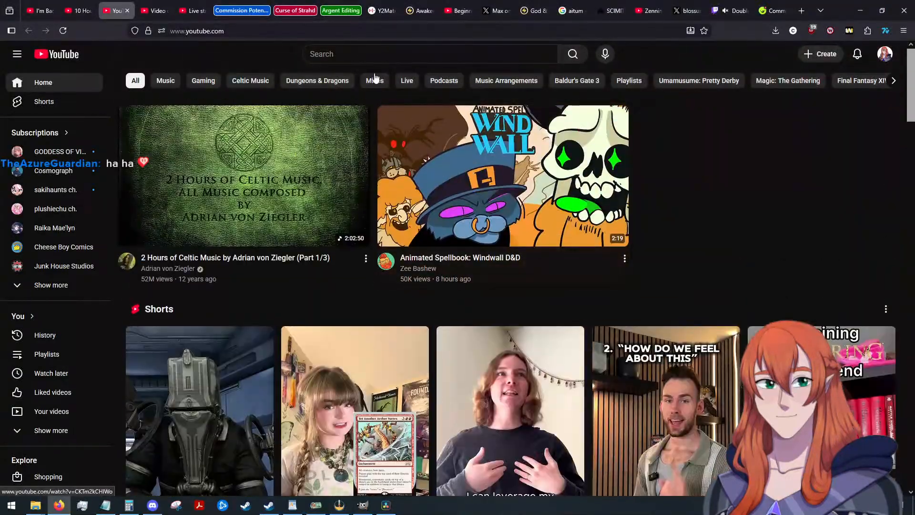
{"action": "left_click", "coordinate": [352, 48]}
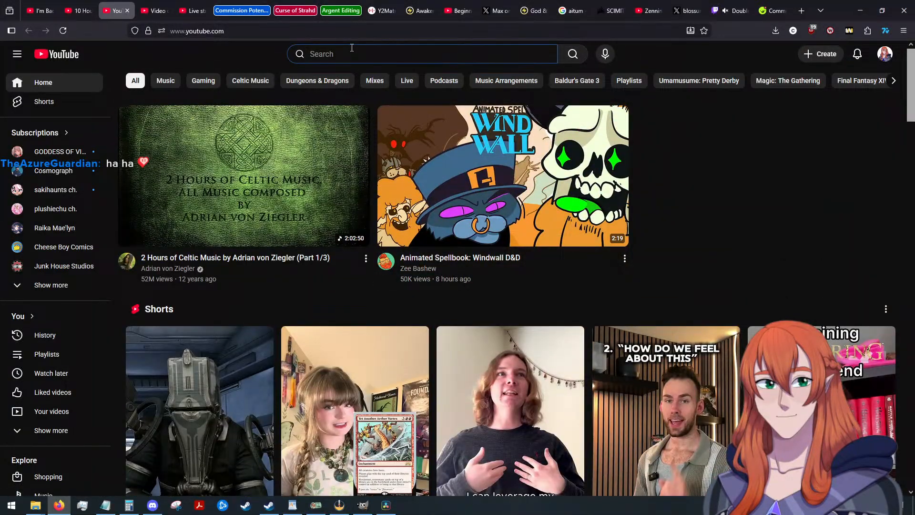
{"action": "type", "text": "fuck you"}
{"action": "type", "text": "baltimore"}
{"action": "key", "text": "Return"}
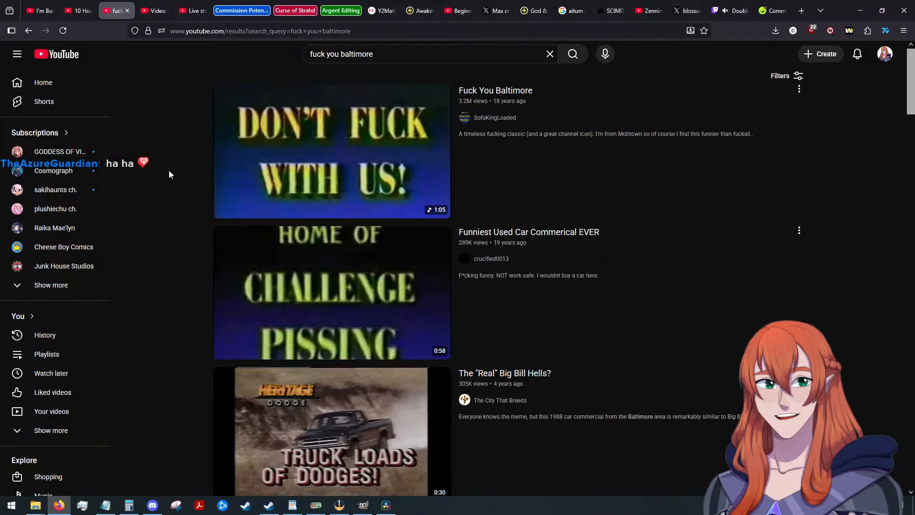
{"action": "left_click", "coordinate": [495, 90]}
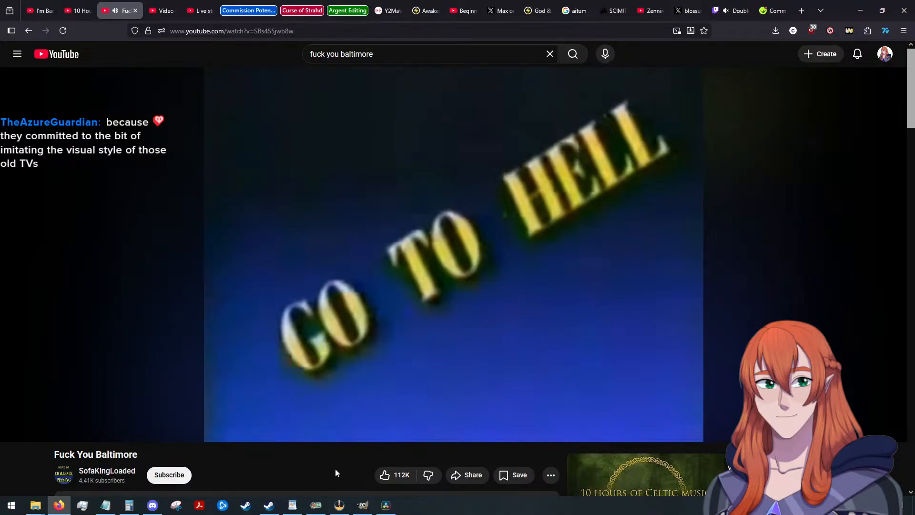
Switch to File Explorer and look through the Thumbnails, Pictures and Videos folders.
{"action": "key", "text": "alt+Tab"}
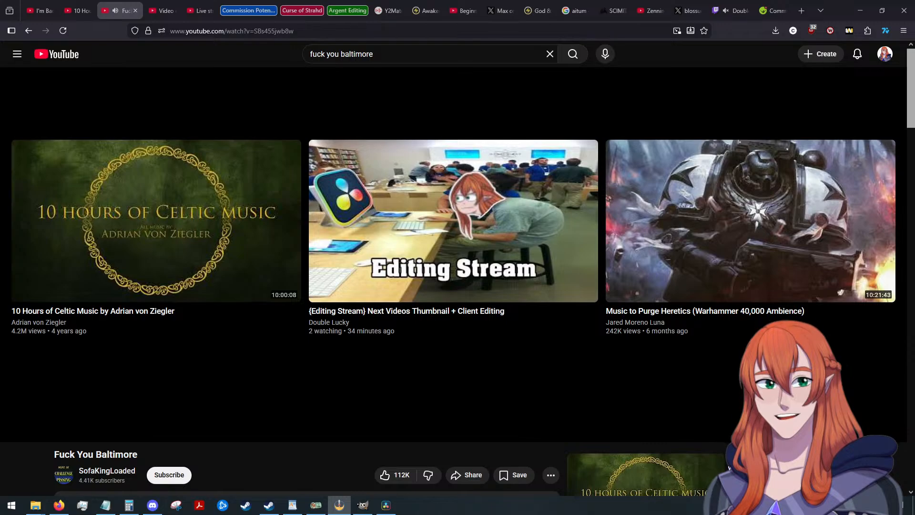
{"action": "key", "text": "alt+Tab"}
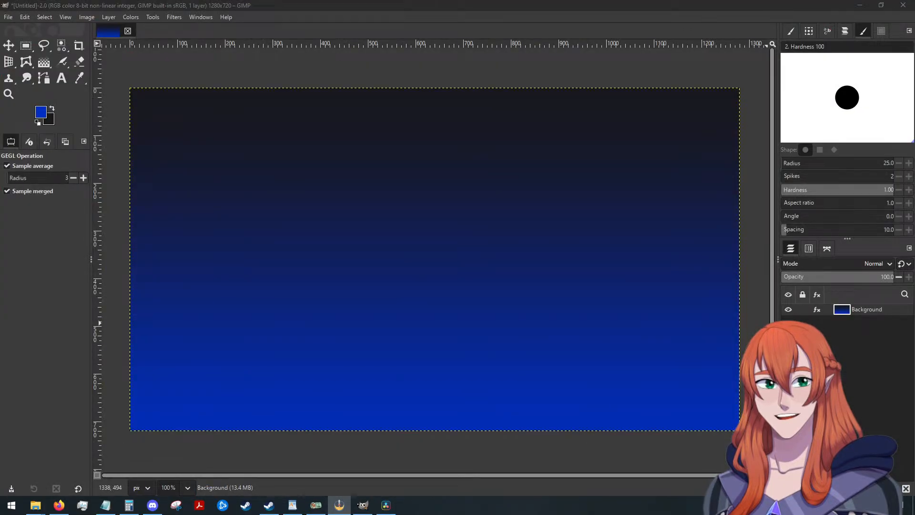
{"action": "key", "text": "alt+Tab"}
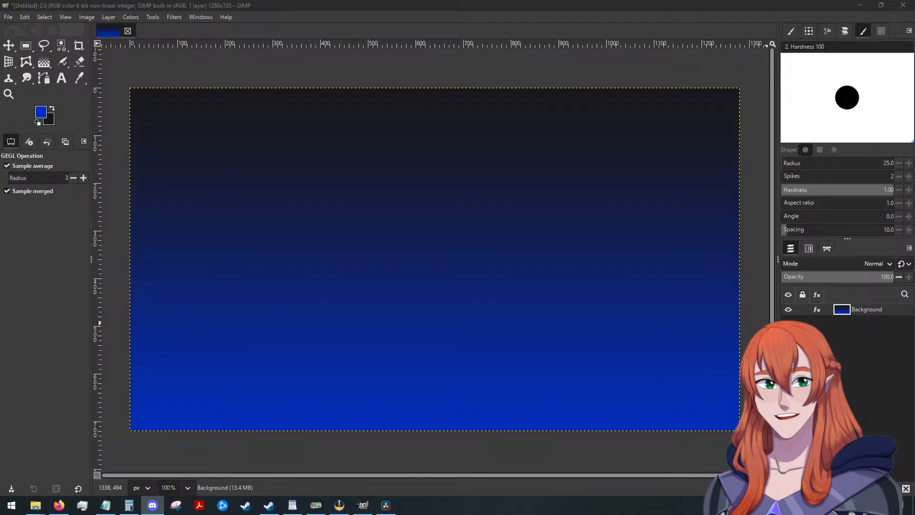
{"action": "key", "text": "alt+Tab"}
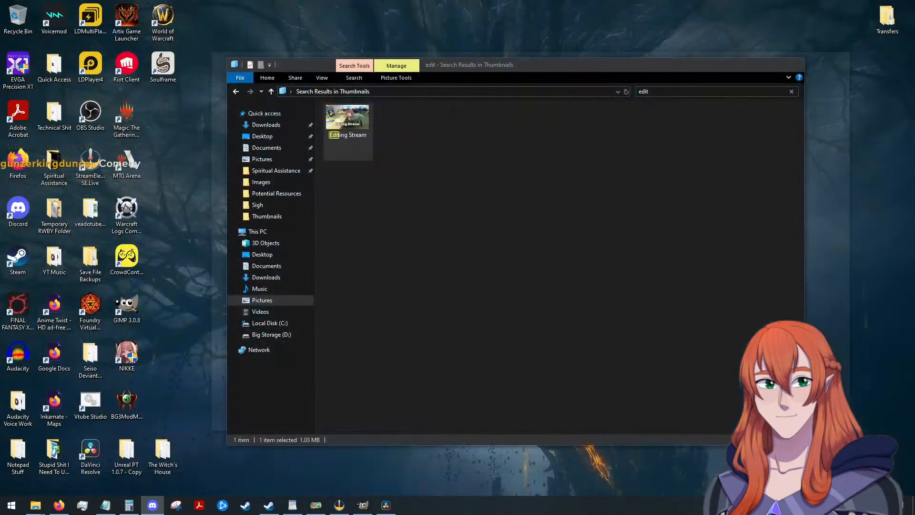
{"action": "key", "text": "alt+Tab"}
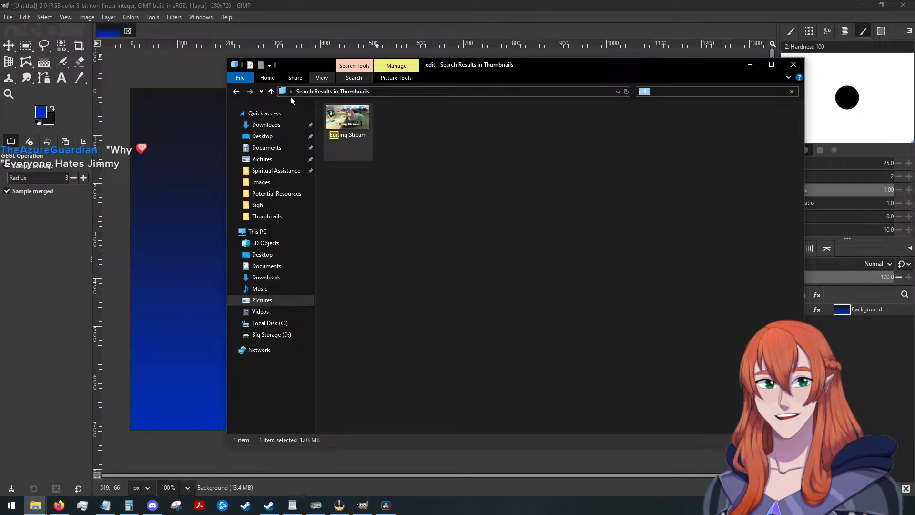
{"action": "left_click", "coordinate": [236, 87]}
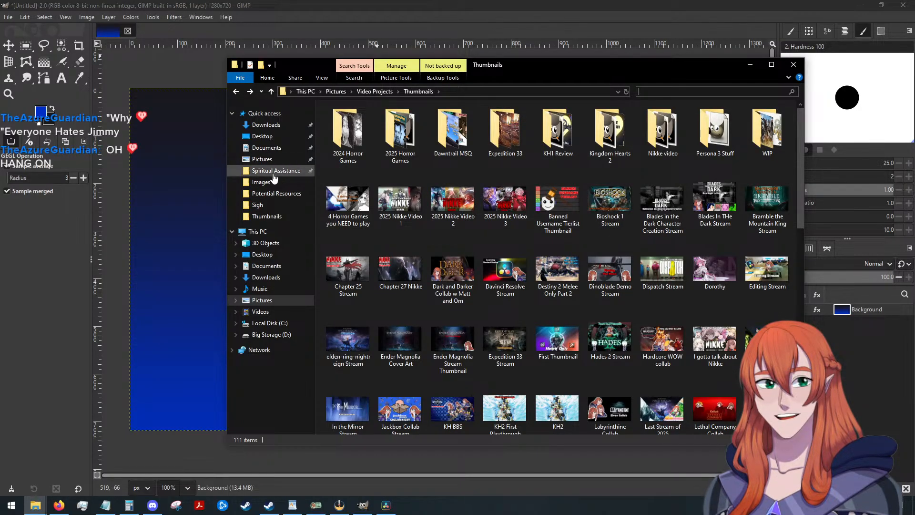
{"action": "left_click", "coordinate": [270, 160]}
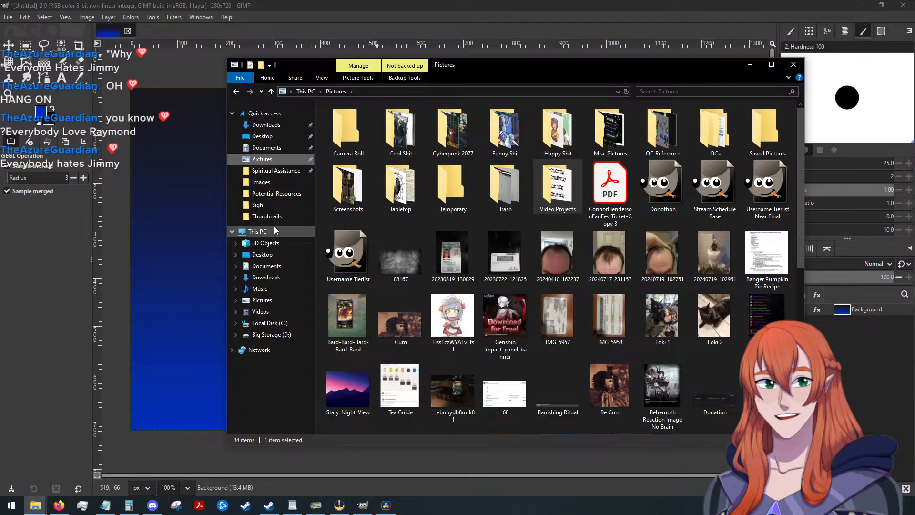
{"action": "left_click", "coordinate": [260, 312]}
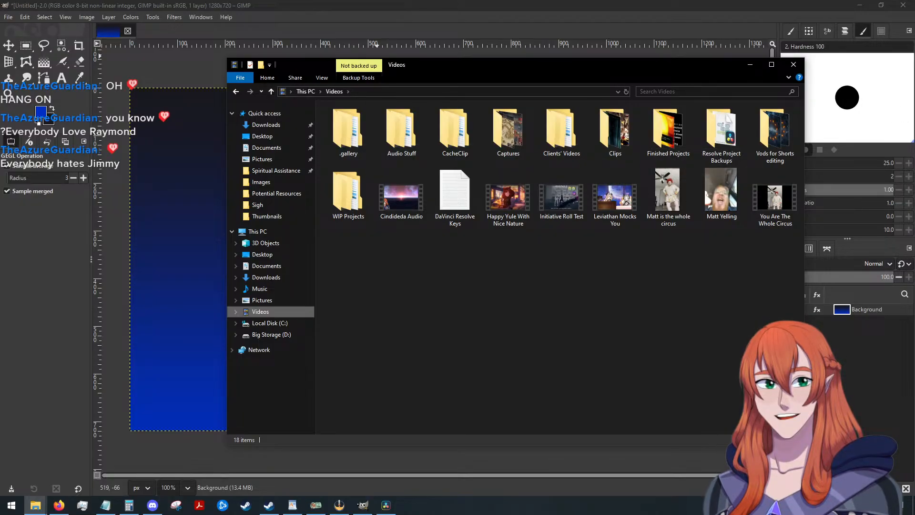
Switch to Firefox, search Google Images for "mouthwashing anya" in a new tab and open the Heroes Wiki picture of Anya.
{"action": "key", "text": "alt+Tab"}
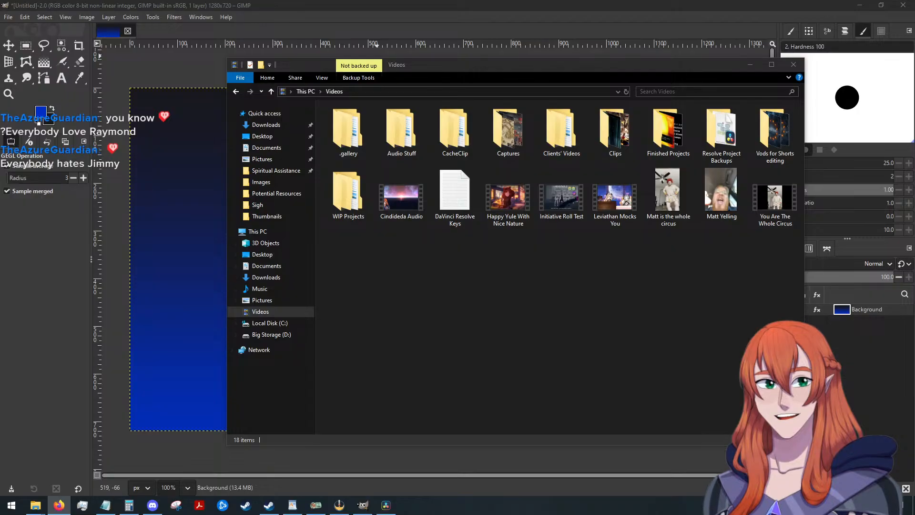
{"action": "key", "text": "alt+Tab"}
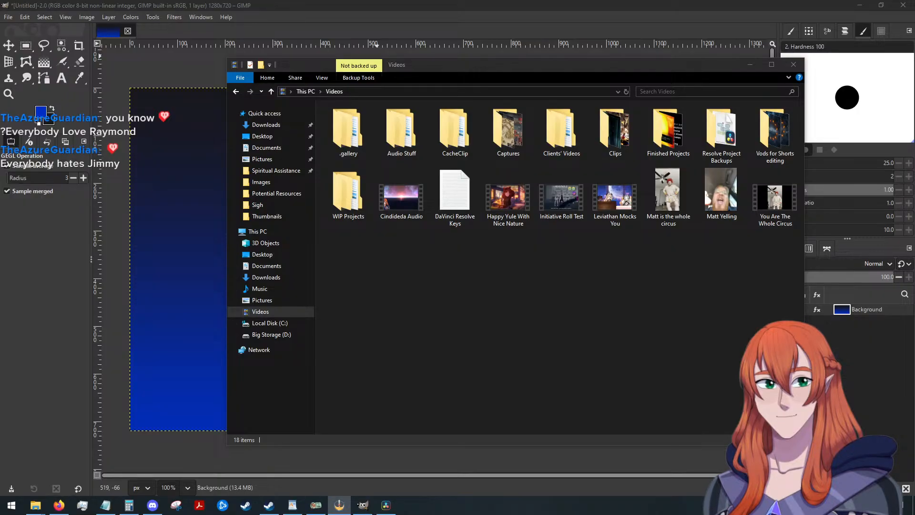
{"action": "key", "text": "alt+Tab"}
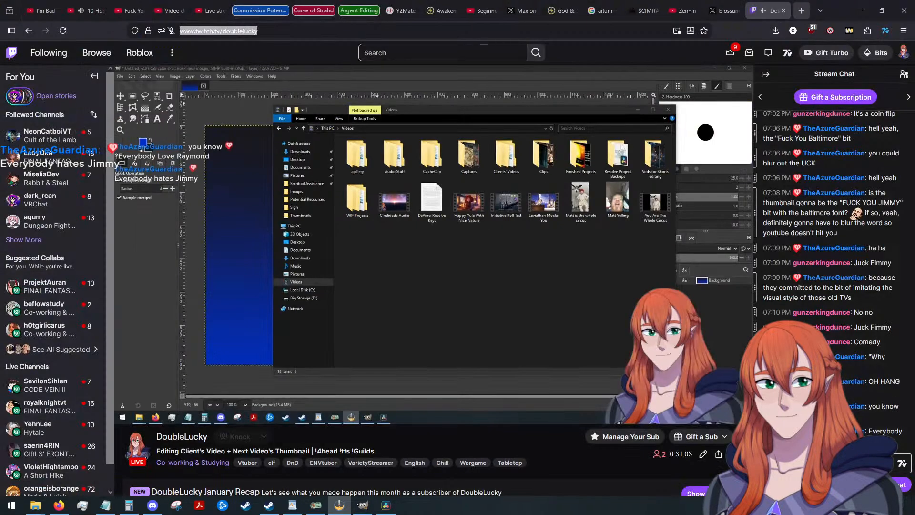
{"action": "left_click", "coordinate": [801, 11]}
{"action": "type", "text": "mo"}
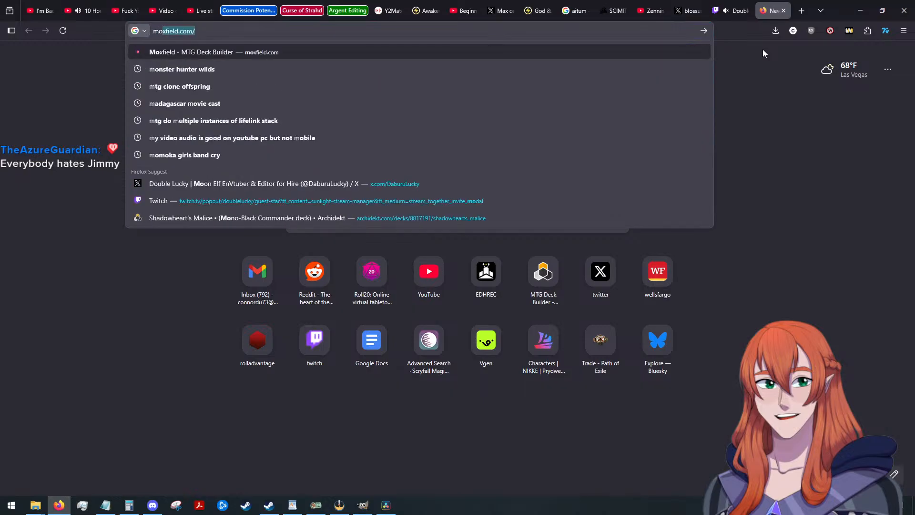
{"action": "type", "text": "uthwashing anya"}
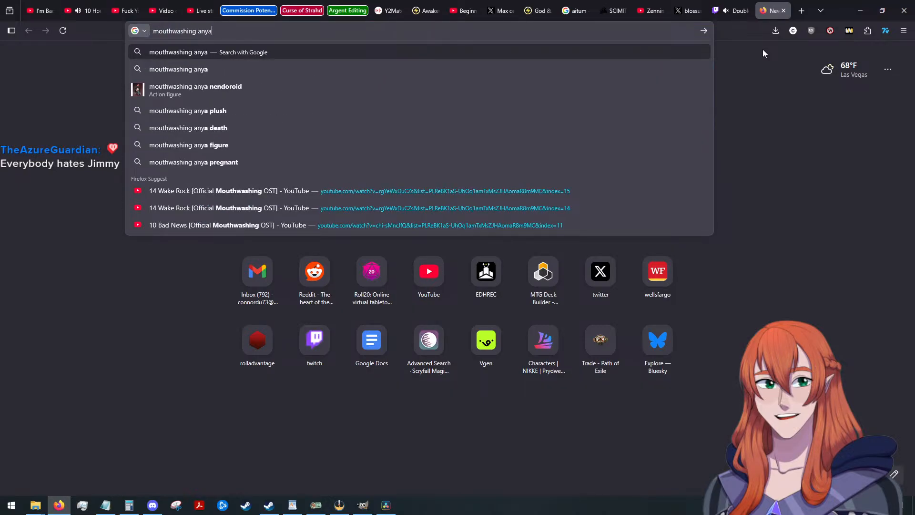
{"action": "key", "text": "Return"}
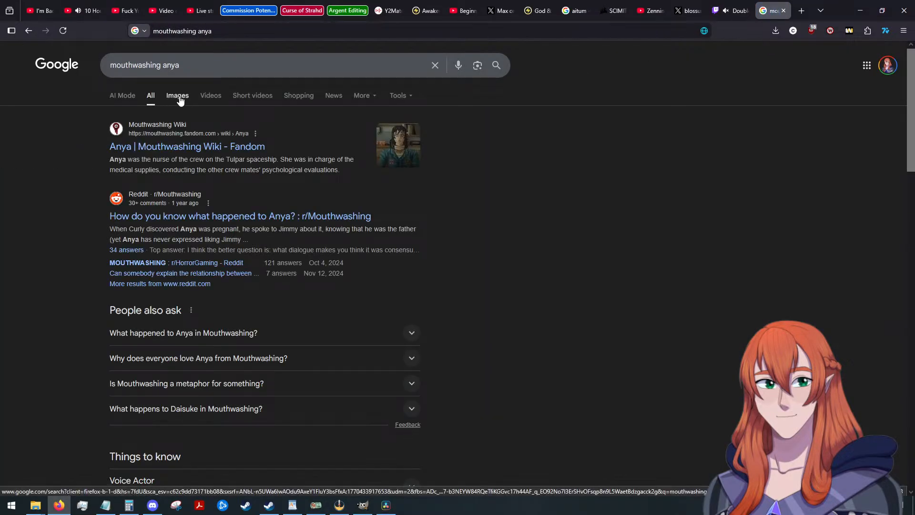
{"action": "left_click", "coordinate": [177, 96]}
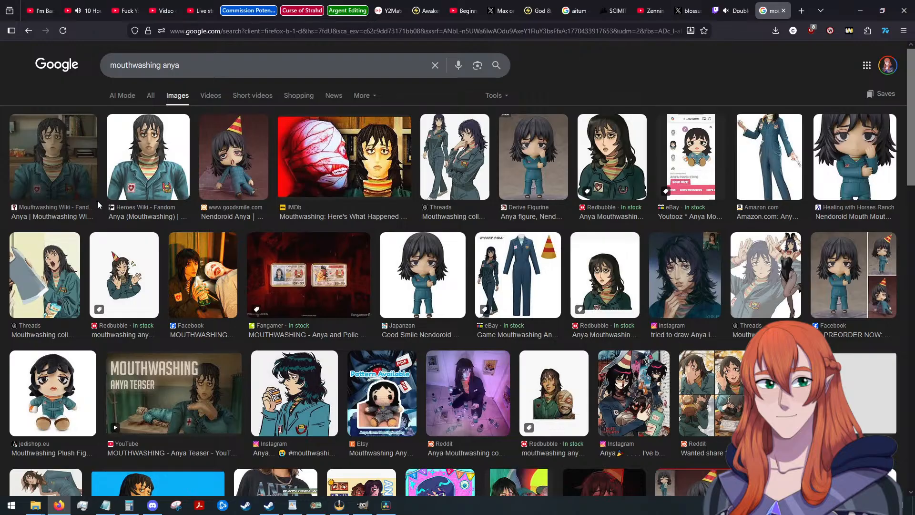
{"action": "left_click", "coordinate": [143, 162]}
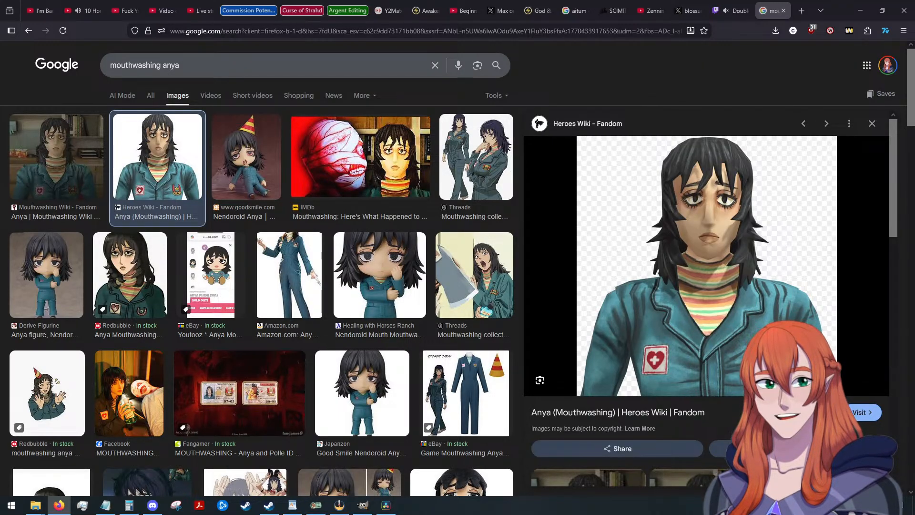
Search Google Images for "mouthwashing swansea" and open the Heroes Wiki picture of Swansea.
{"action": "left_click_drag", "start_coordinate": [171, 70], "coordinate": [164, 73]}
{"action": "type", "text": "swansea"}
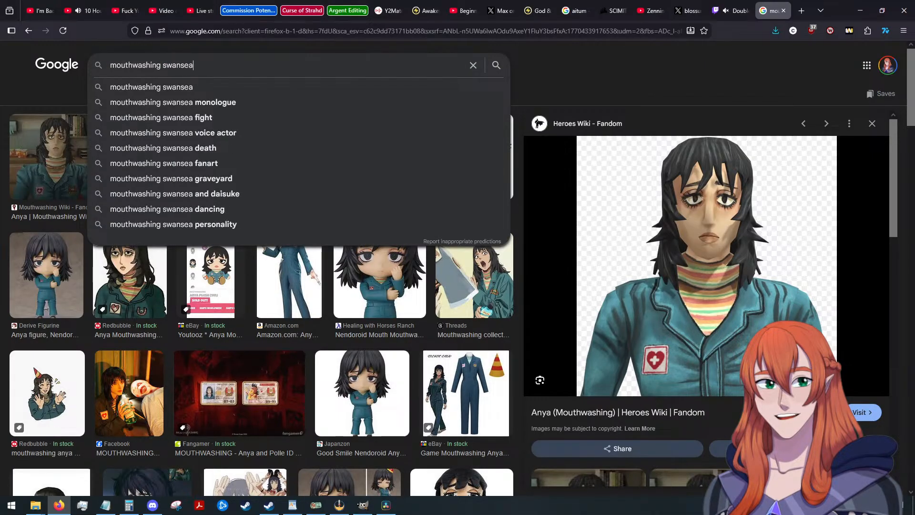
{"action": "key", "text": "Return"}
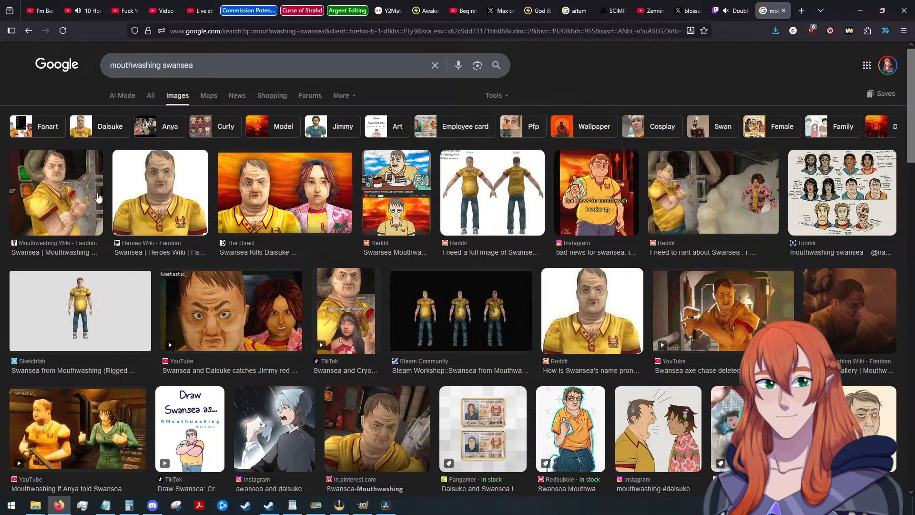
{"action": "left_click", "coordinate": [146, 199]}
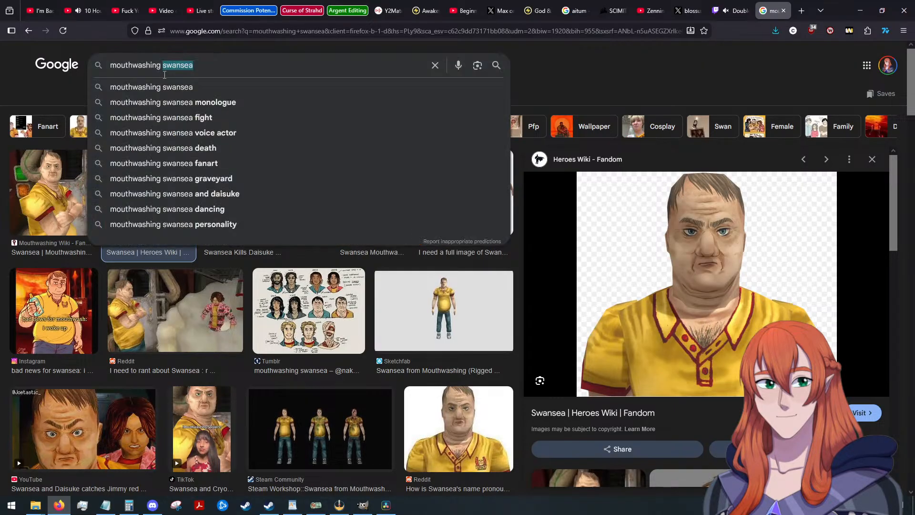
Change the image search to the suggestion "inosuke mouthwashing".
{"action": "key", "text": "BackSpace"}
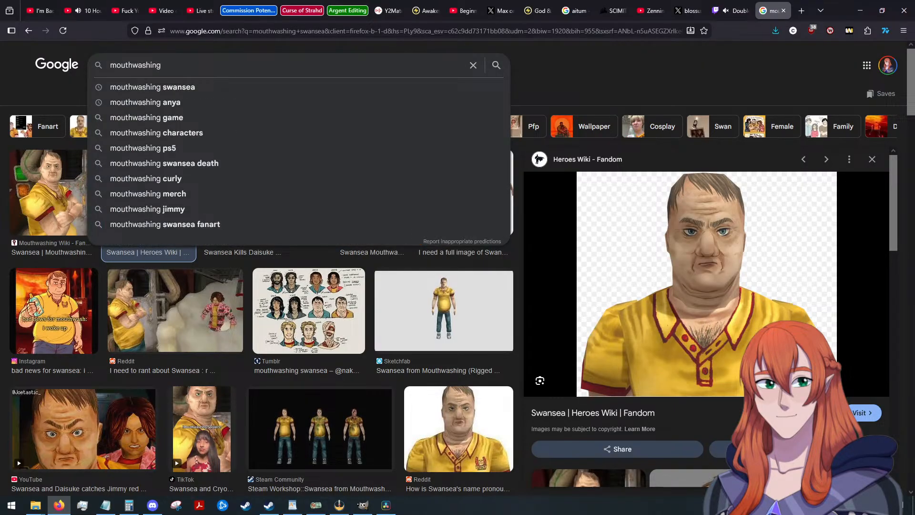
{"action": "type", "text": "inos"}
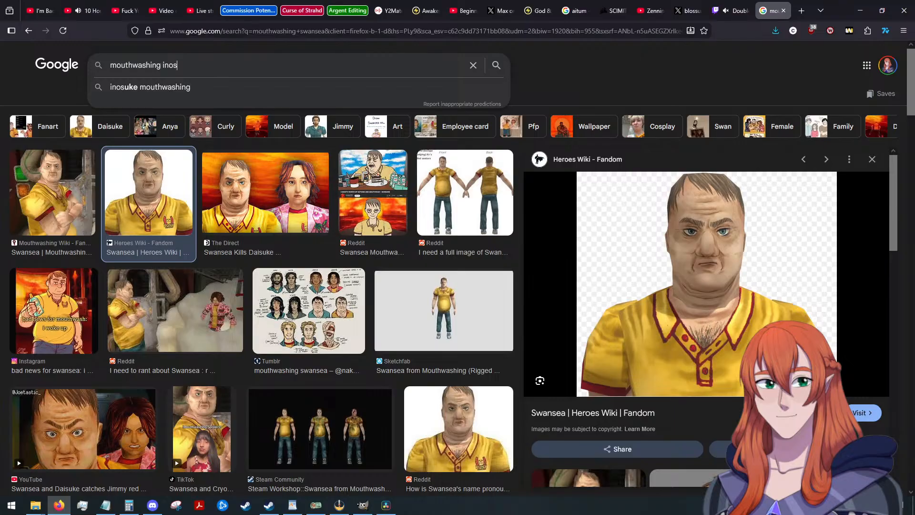
{"action": "left_click", "coordinate": [166, 91]}
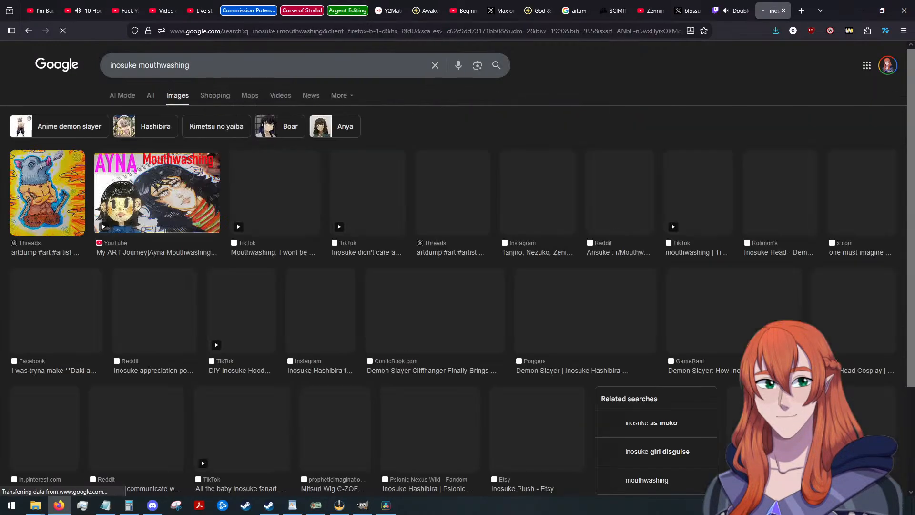
Go back to the Swansea image results and search Google Images for "mouthwashing characters".
{"action": "left_click", "coordinate": [29, 32]}
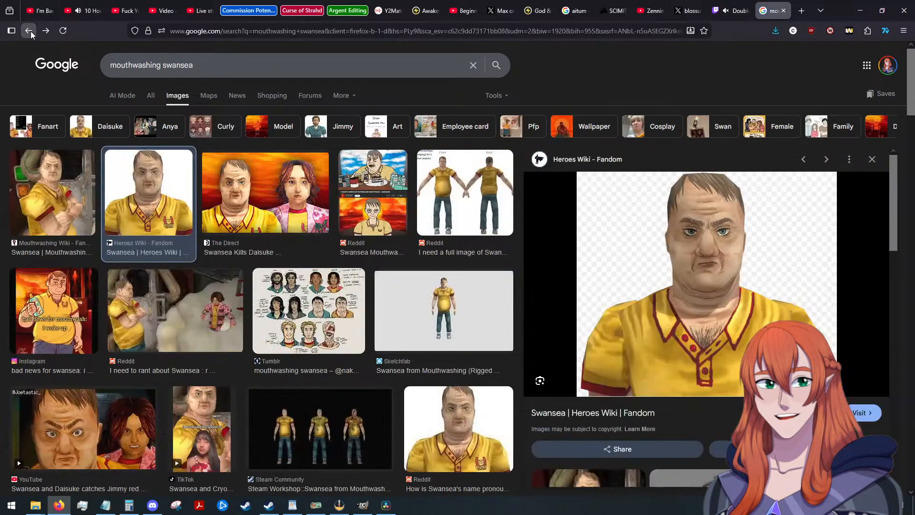
{"action": "left_click", "coordinate": [339, 505]}
{"action": "left_click", "coordinate": [194, 65]}
{"action": "type", "text": "ch"}
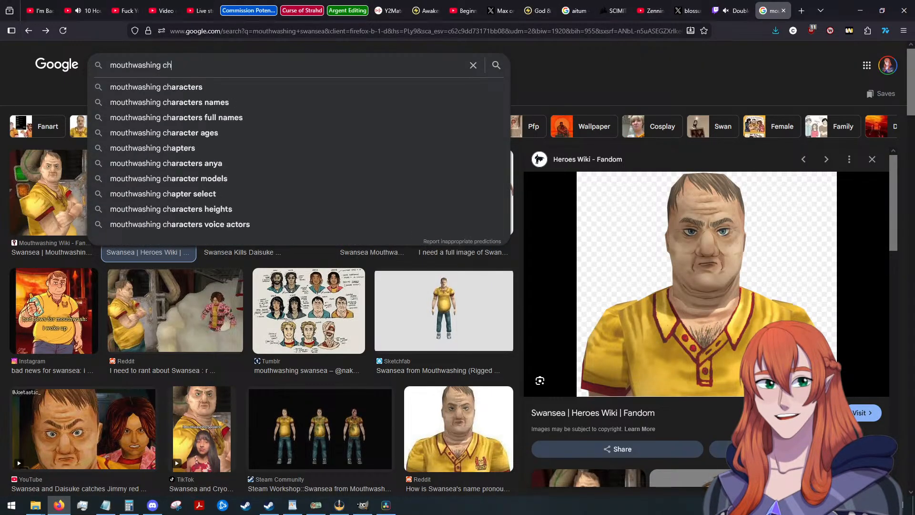
{"action": "type", "text": "aracters"}
{"action": "key", "text": "Return"}
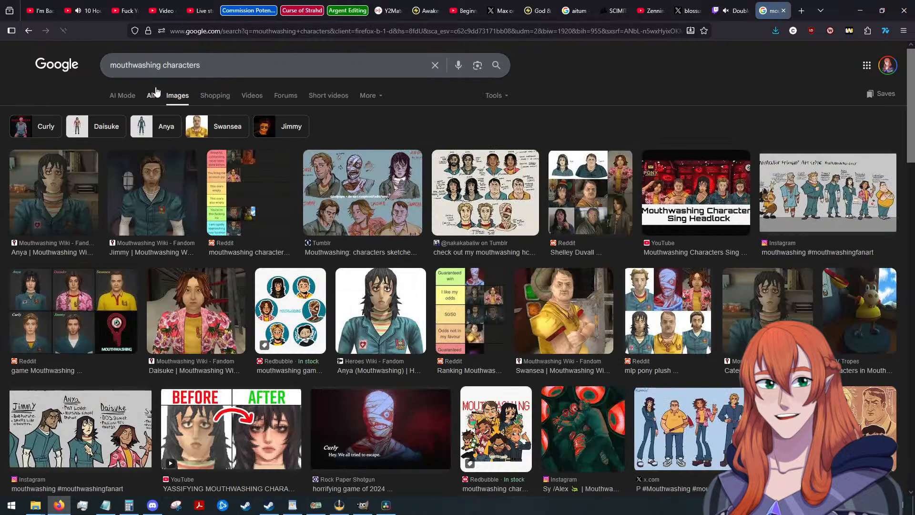
Open the Mouthwashing Wiki's Characters category from the web results and look through the characters listed.
{"action": "left_click", "coordinate": [158, 98]}
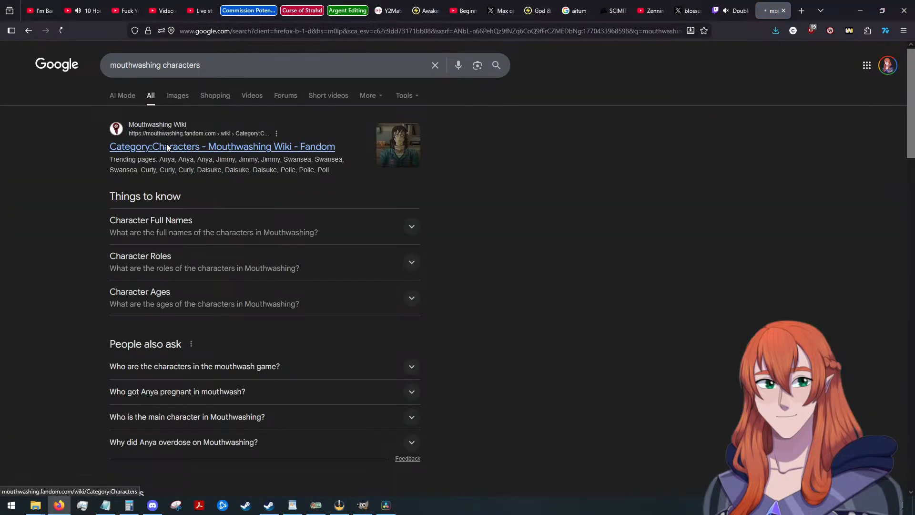
{"action": "left_click", "coordinate": [167, 147]}
{"action": "scroll", "coordinate": [171, 315], "scroll_direction": "down", "scroll_amount": 1}
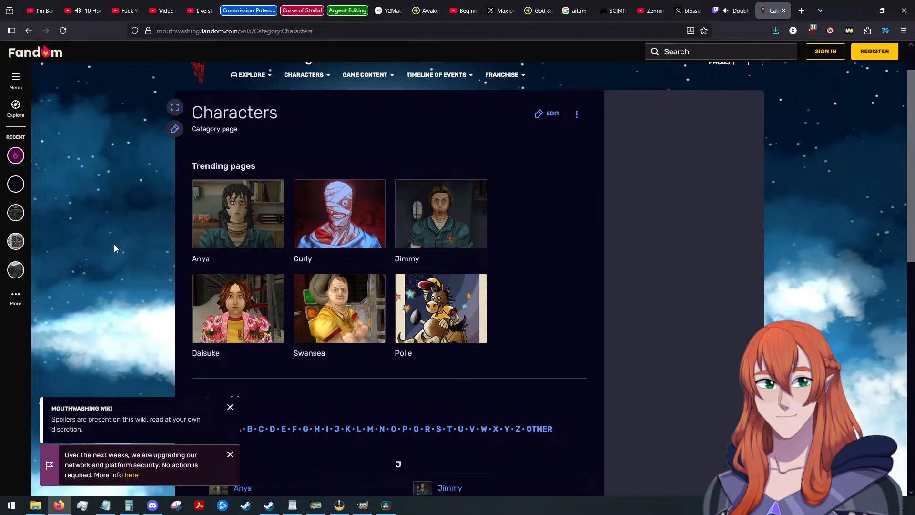
Return to Google Images, search for "mouthwashing daisuke" and open the Heroes Wiki picture of Daisuke.
{"action": "left_click", "coordinate": [28, 31]}
{"action": "left_click", "coordinate": [177, 99]}
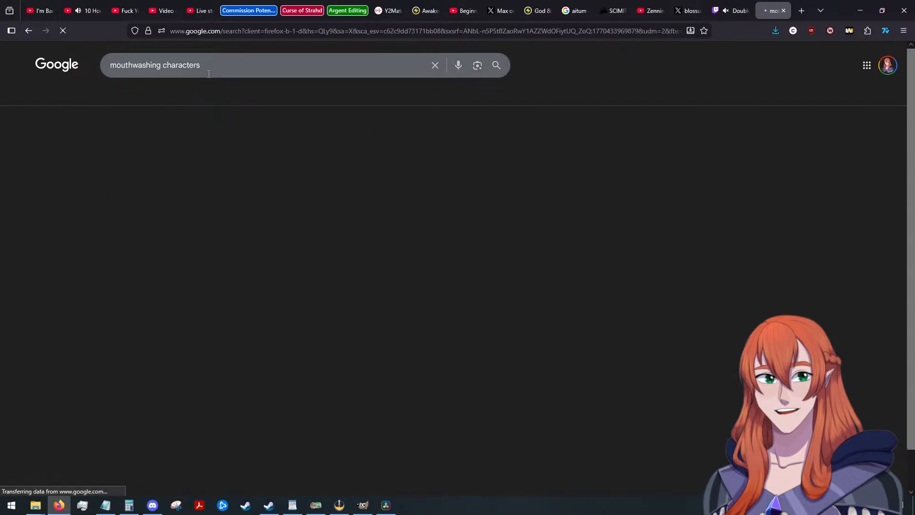
{"action": "left_click_drag", "start_coordinate": [209, 73], "coordinate": [180, 67]}
{"action": "type", "text": "dai"}
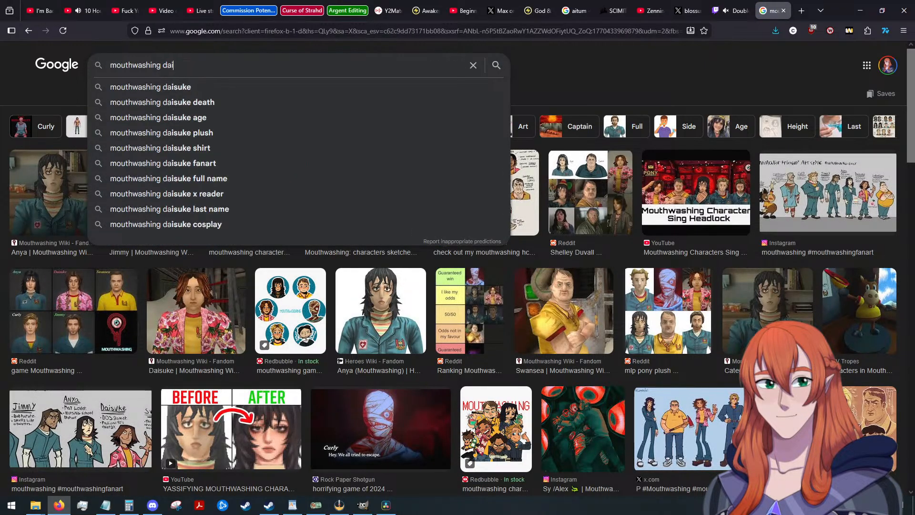
{"action": "type", "text": "suke"}
{"action": "key", "text": "Return"}
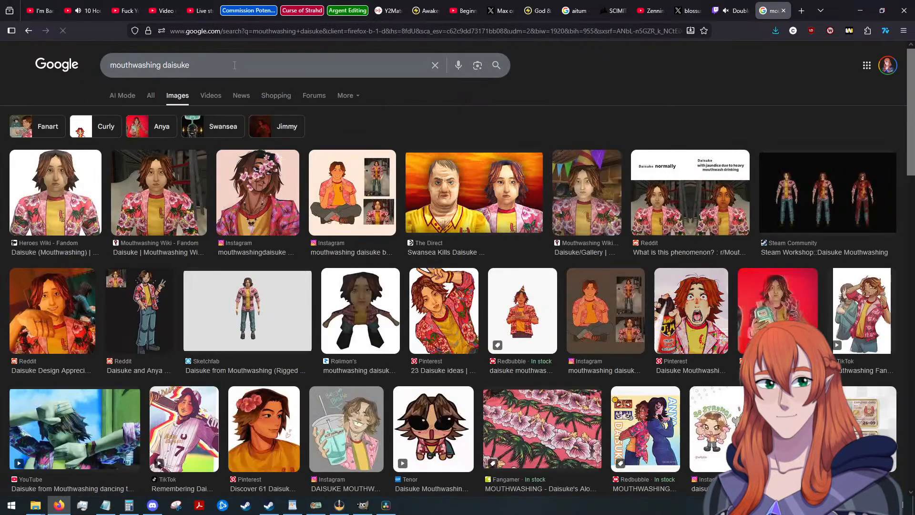
{"action": "left_click", "coordinate": [67, 192]}
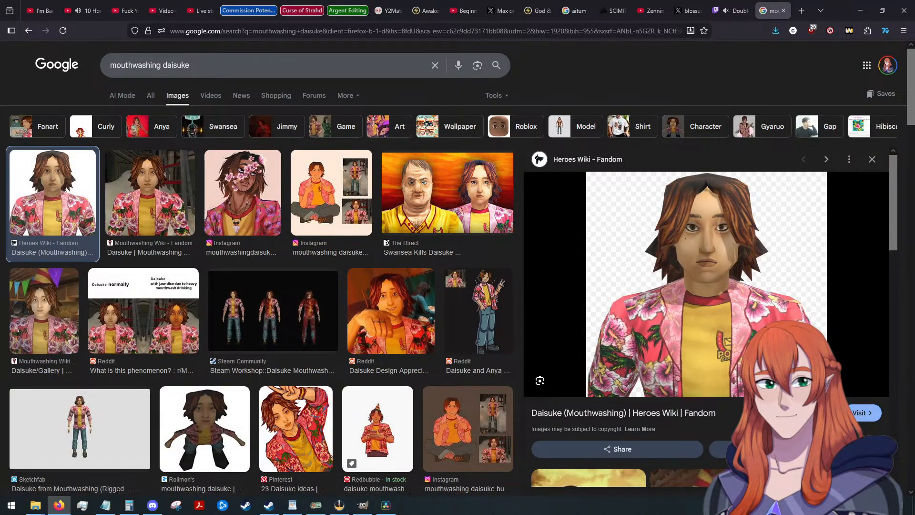
Switch to Discord and open the shared Everybody Loves Raymond poster in Firefox as a title font reference.
{"action": "key", "text": "alt+Tab"}
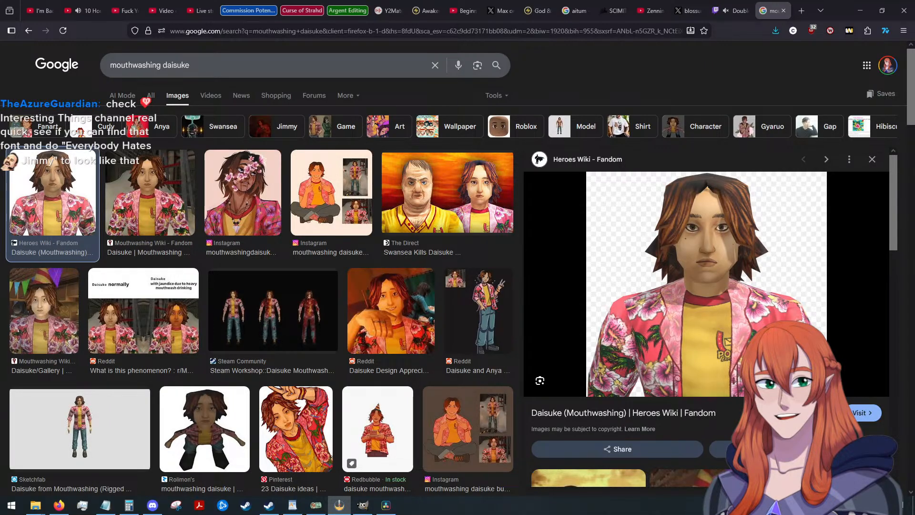
{"action": "key", "text": "alt+Tab"}
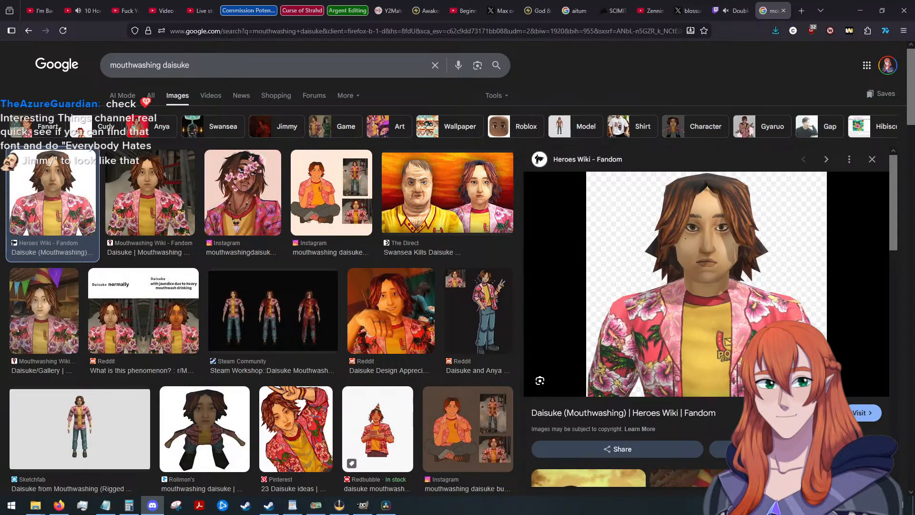
{"action": "left_click", "coordinate": [363, 385]}
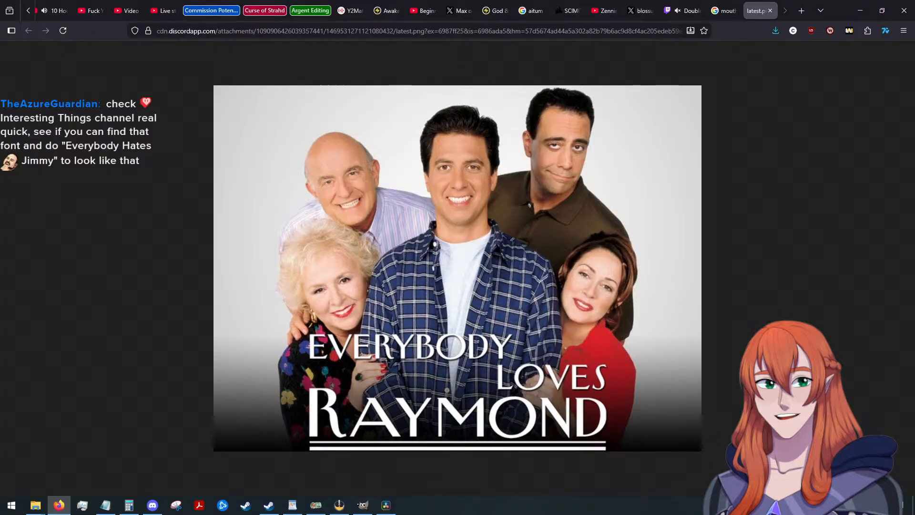
{"action": "key", "text": "alt+Tab"}
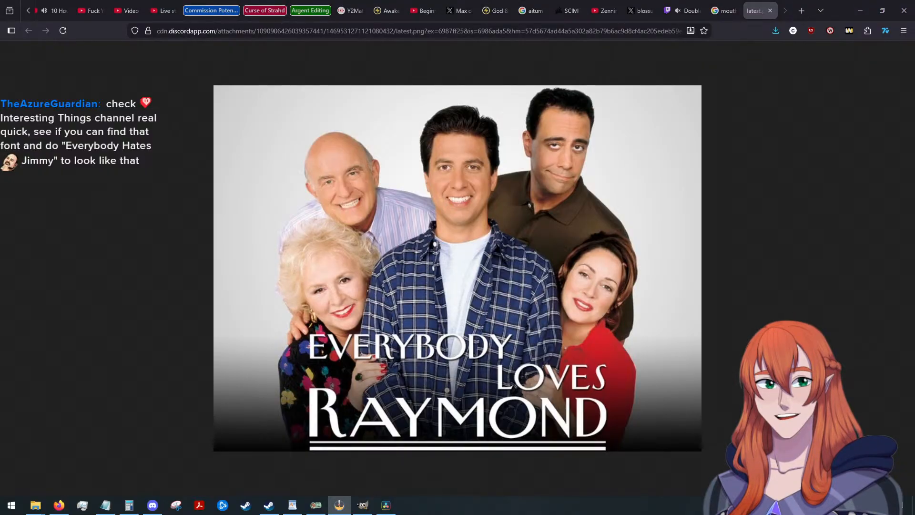
Replace the Daisuke search with a Google web search for "everybody loves raymond font".
{"action": "left_click", "coordinate": [724, 10]}
{"action": "left_click", "coordinate": [150, 95]}
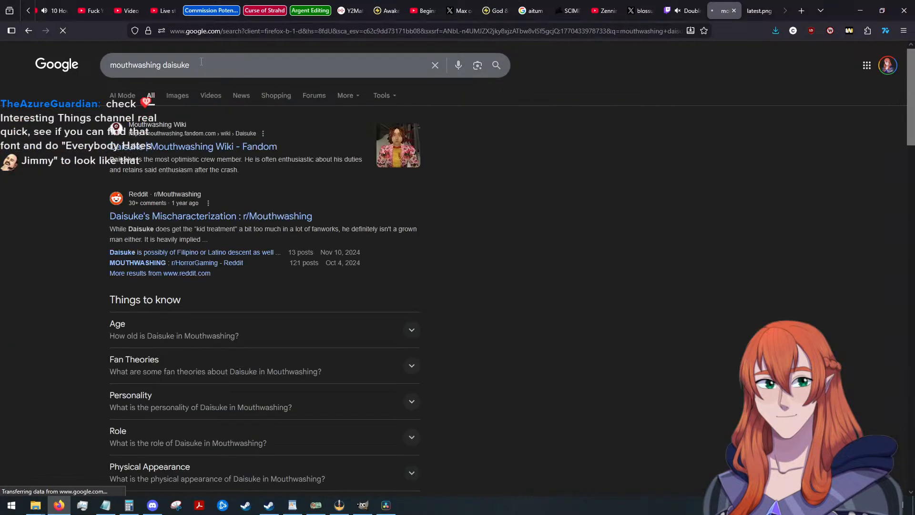
{"action": "left_click_drag", "start_coordinate": [201, 64], "coordinate": [30, 75]}
{"action": "type", "text": "everybody "}
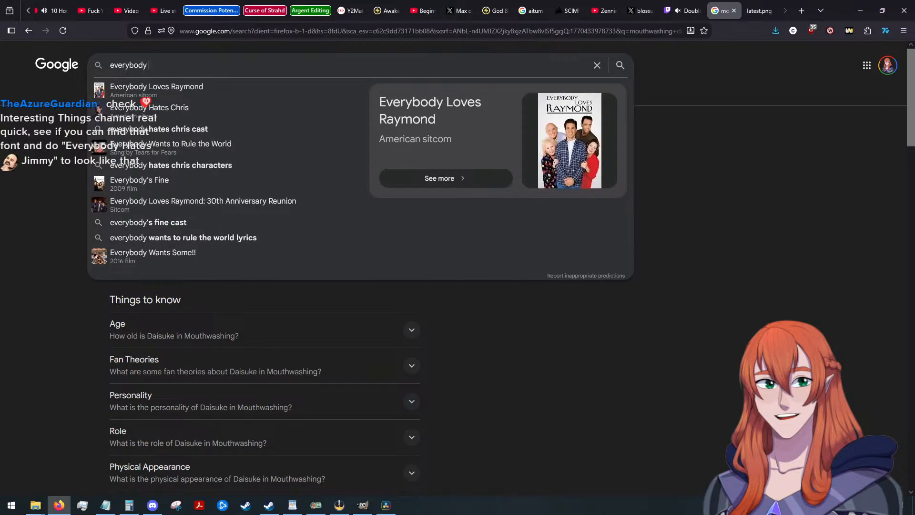
{"action": "type", "text": "loves raymond font"}
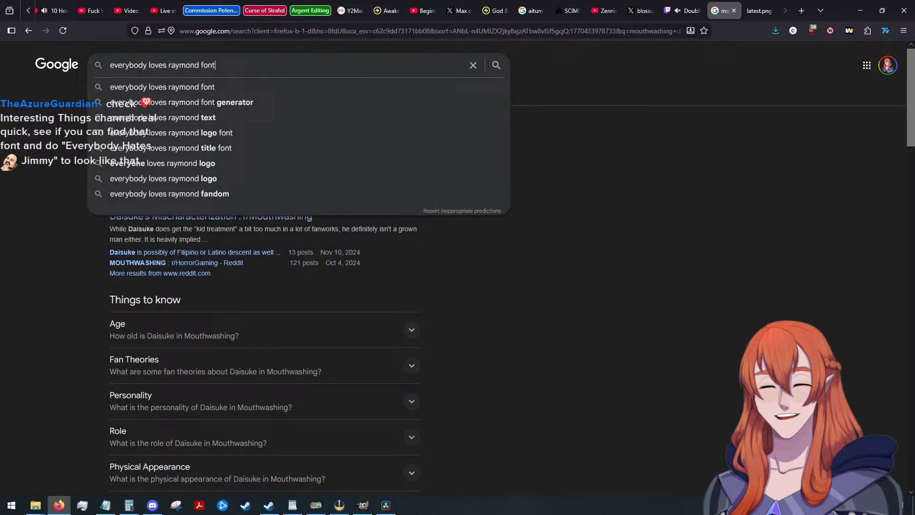
{"action": "key", "text": "Return"}
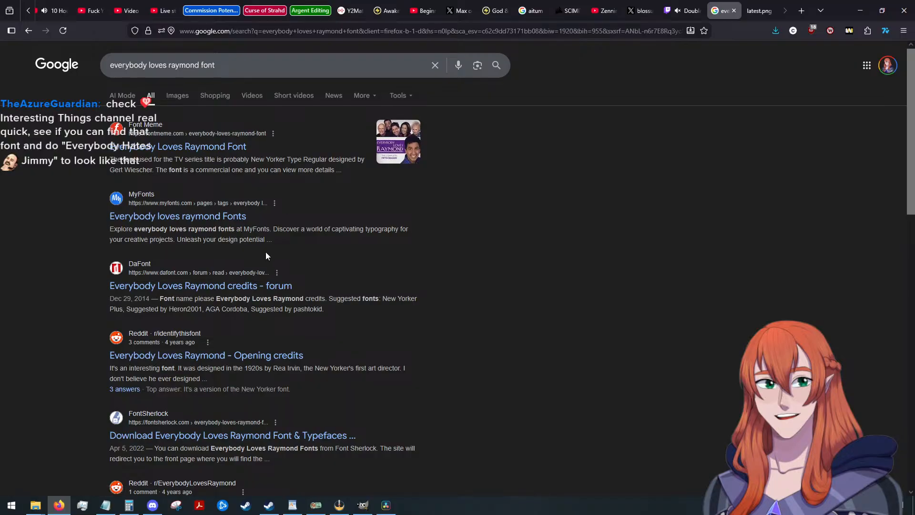
Open the DaFont forum thread on the Everybody Loves Raymond credits and try its New Yorker Plus link.
{"action": "left_click", "coordinate": [256, 286]}
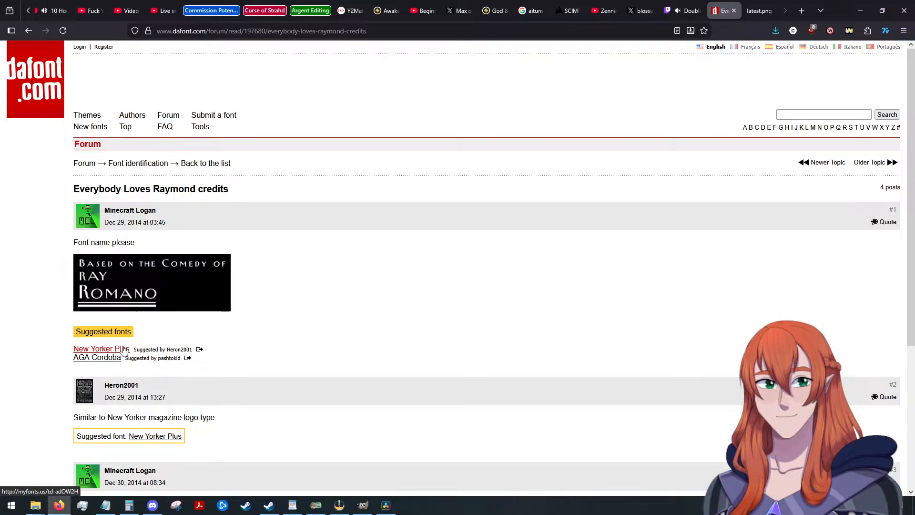
{"action": "left_click", "coordinate": [119, 350]}
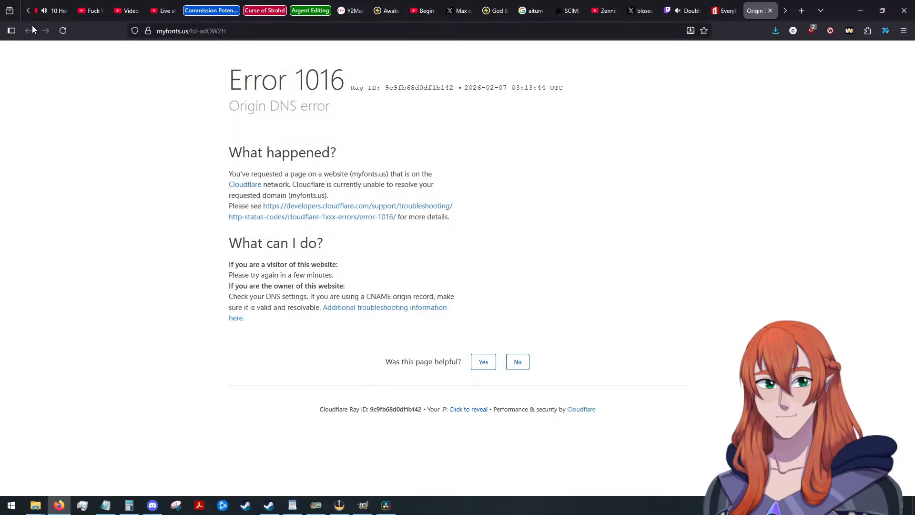
{"action": "left_click", "coordinate": [770, 10]}
Open the thread's suggested AGA Cordoba font on FontSpace, review its styles and close the page.
{"action": "left_click", "coordinate": [111, 361]}
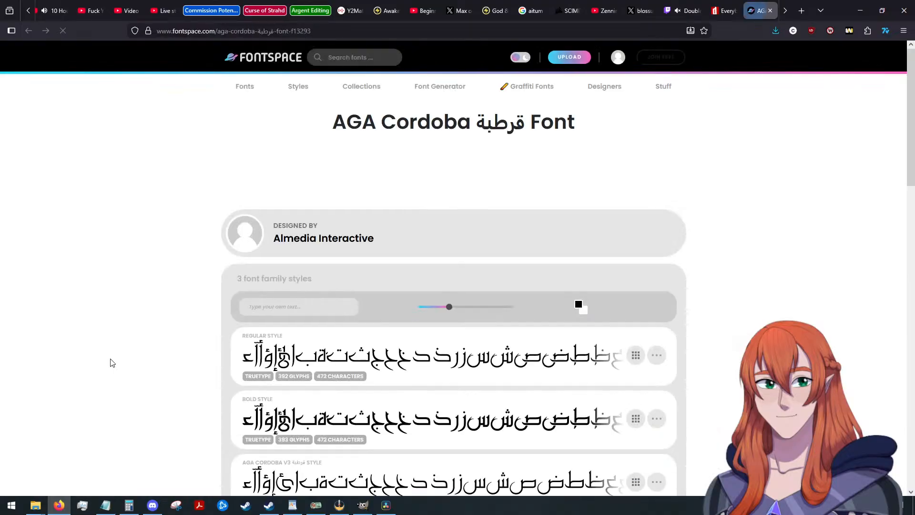
{"action": "scroll", "coordinate": [132, 337], "scroll_direction": "down", "scroll_amount": 1}
{"action": "scroll", "coordinate": [133, 333], "scroll_direction": "down", "scroll_amount": 2}
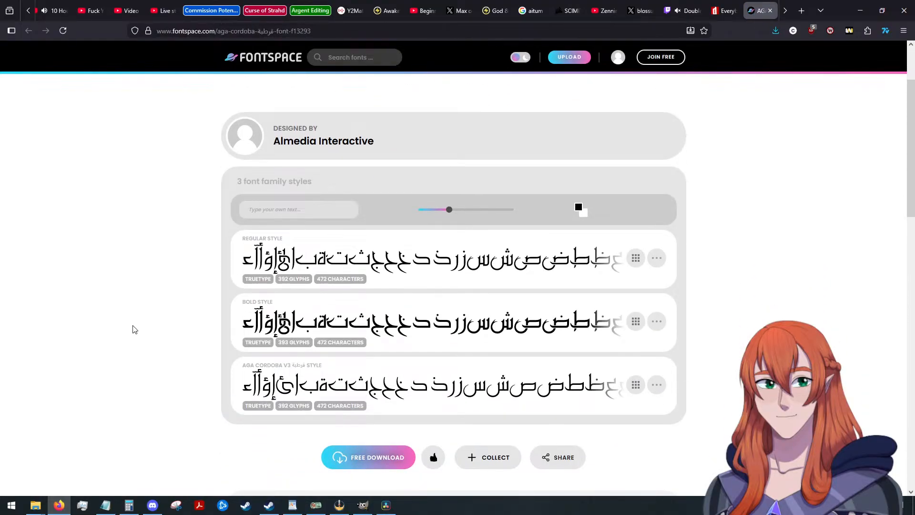
{"action": "scroll", "coordinate": [135, 329], "scroll_direction": "up", "scroll_amount": 2}
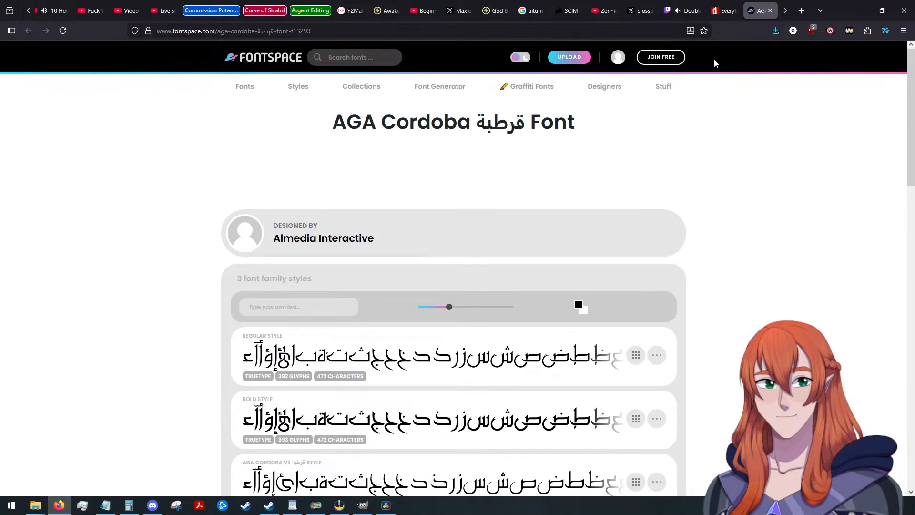
{"action": "left_click", "coordinate": [770, 10]}
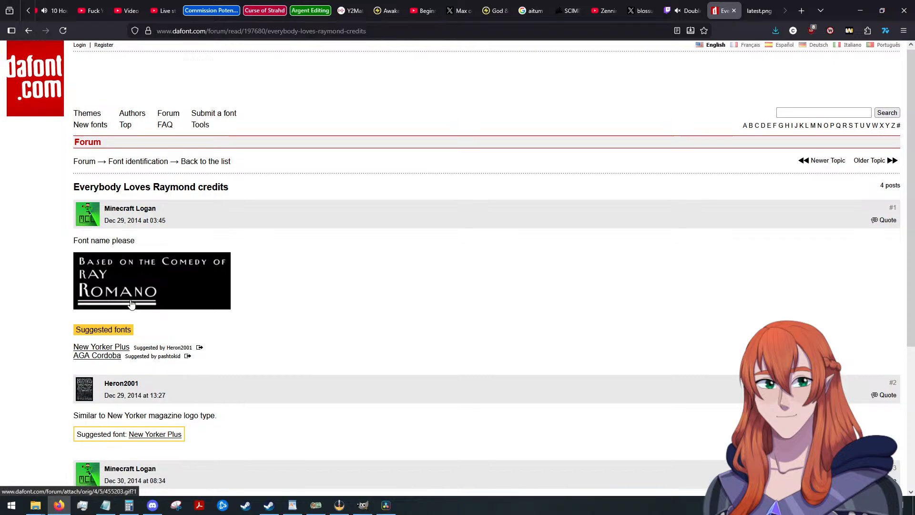
View the thread's credits sample image on its own page and close it again.
{"action": "scroll", "coordinate": [165, 293], "scroll_direction": "down", "scroll_amount": 2}
{"action": "scroll", "coordinate": [165, 293], "scroll_direction": "up", "scroll_amount": 2}
{"action": "left_click", "coordinate": [150, 227]}
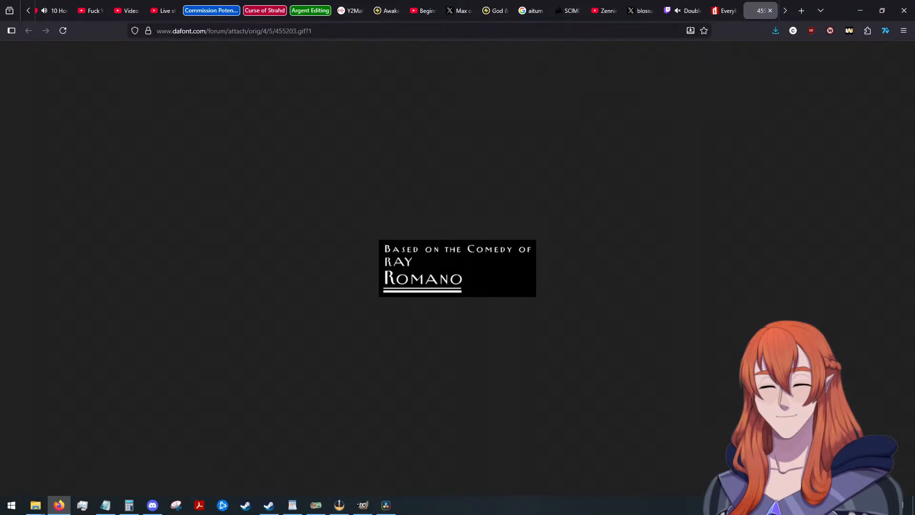
{"action": "left_click", "coordinate": [769, 11]}
Reopen AGA Cordoba from the last forum reply, check its styles and licence information, and return to the thread.
{"action": "scroll", "coordinate": [303, 293], "scroll_direction": "down", "scroll_amount": 3}
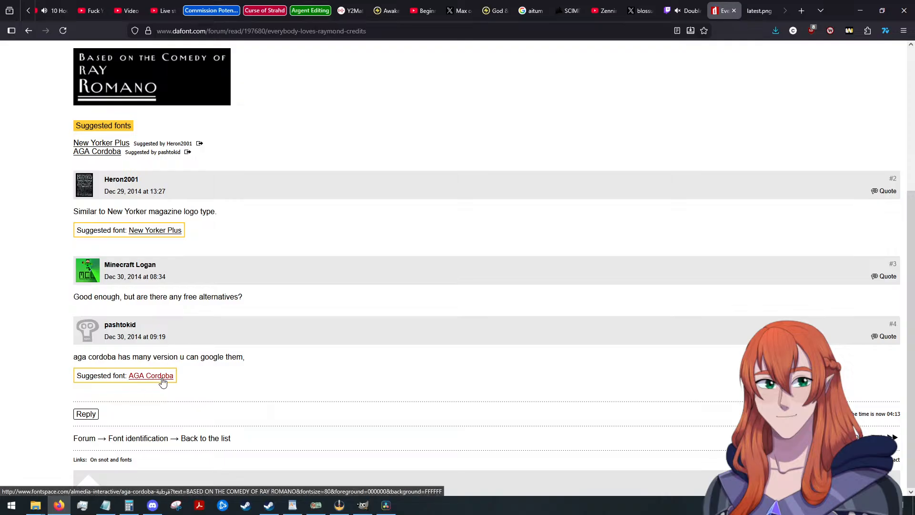
{"action": "left_click", "coordinate": [161, 378]}
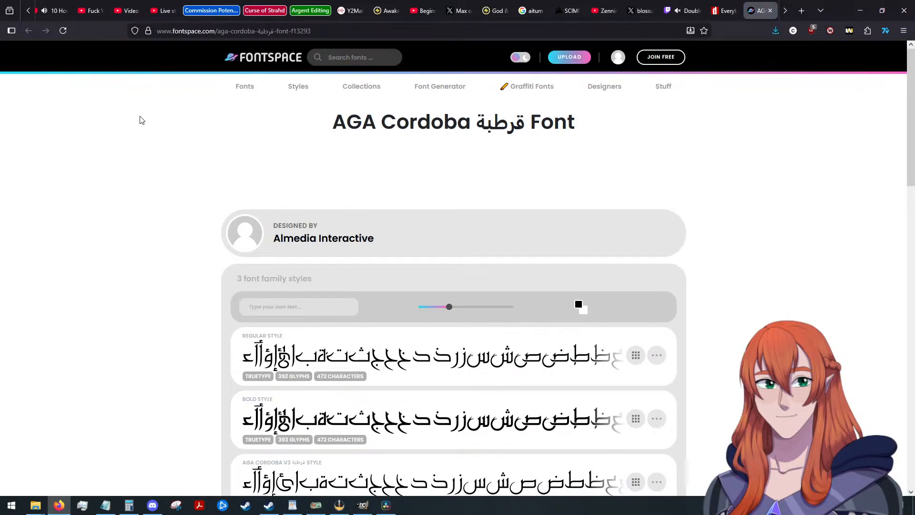
{"action": "scroll", "coordinate": [294, 173], "scroll_direction": "down", "scroll_amount": 3}
{"action": "scroll", "coordinate": [198, 194], "scroll_direction": "down", "scroll_amount": 2}
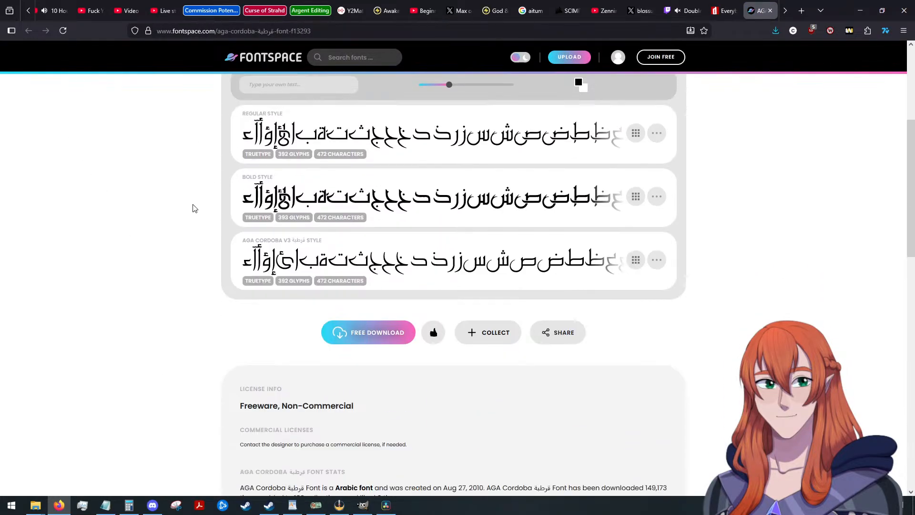
{"action": "scroll", "coordinate": [194, 208], "scroll_direction": "up", "scroll_amount": 2}
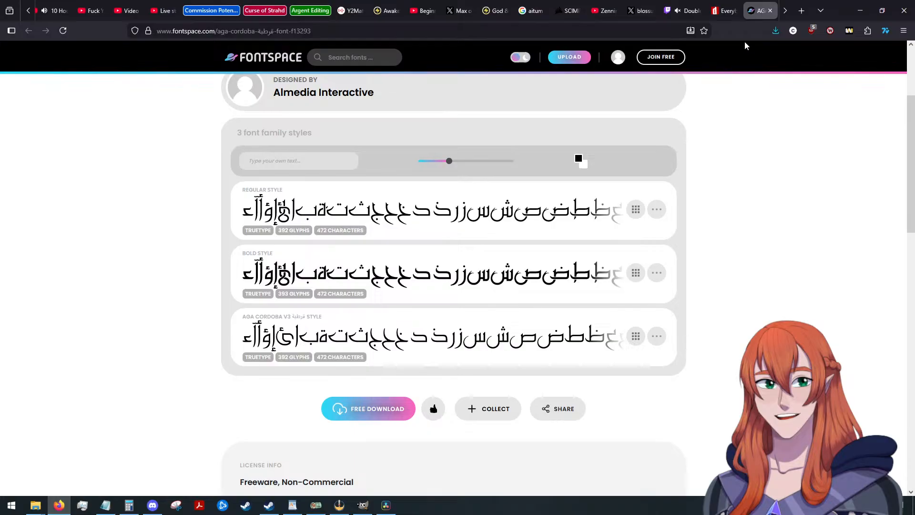
{"action": "left_click", "coordinate": [770, 11]}
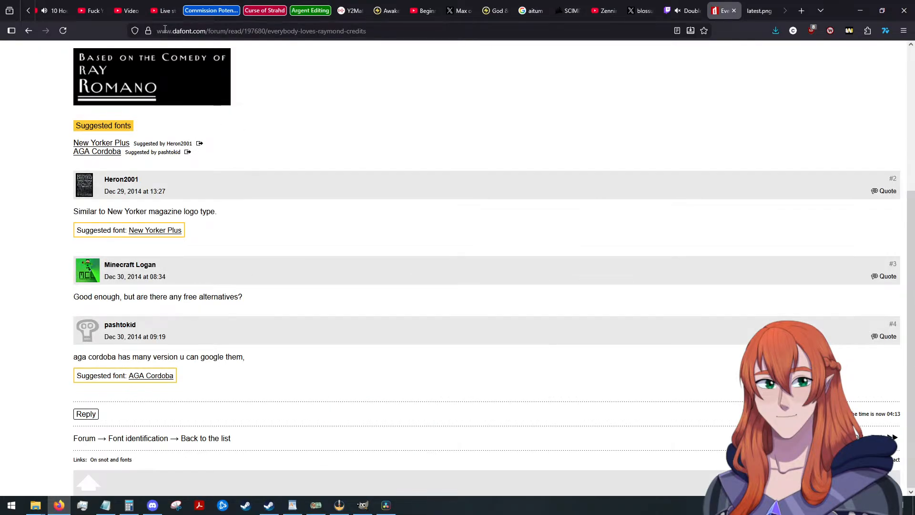
Slightly lower the volume of the 10 Hours of Celtic Music video and return to the Everybody Loves Raymond poster.
{"action": "left_click", "coordinate": [57, 11]}
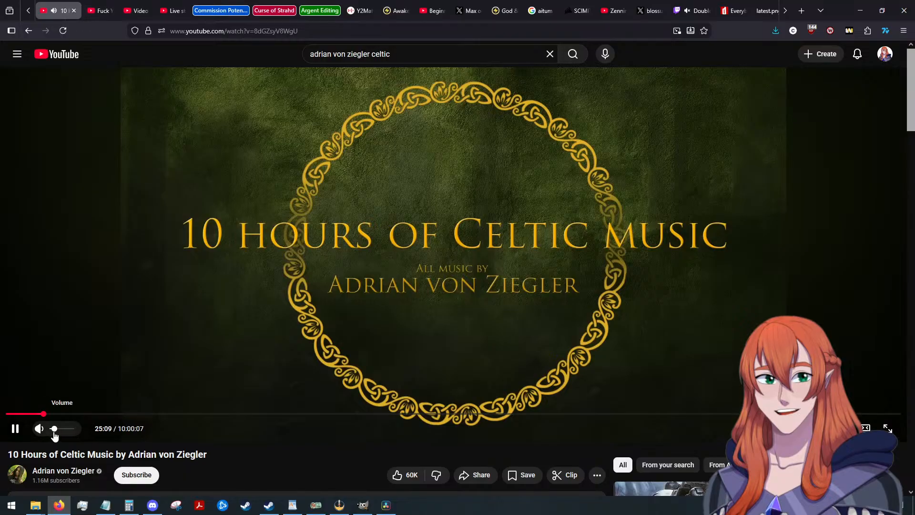
{"action": "left_click_drag", "start_coordinate": [53, 433], "coordinate": [51, 433]}
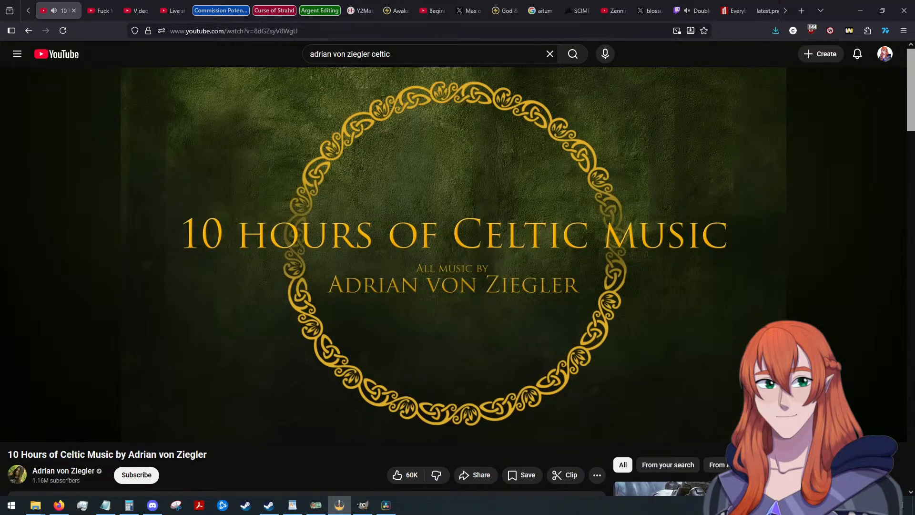
{"action": "left_click", "coordinate": [767, 10]}
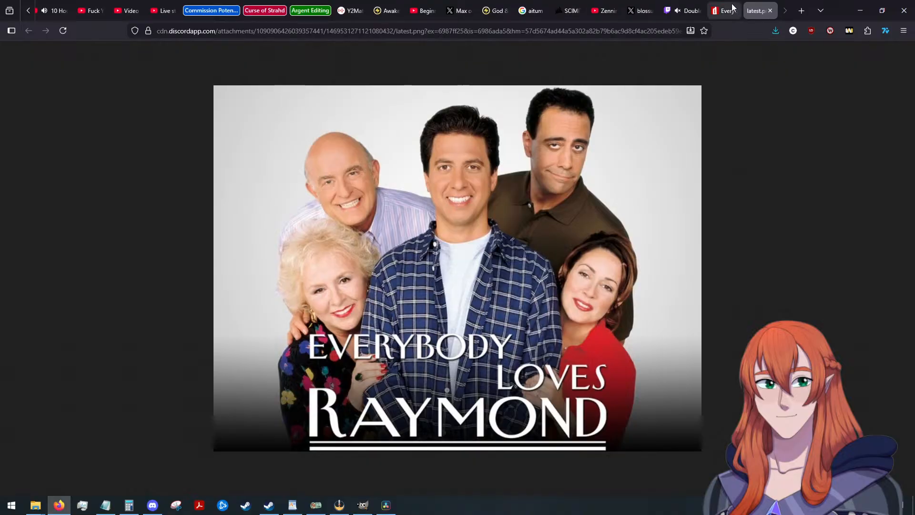
Go back from the DaFont thread to the Google results and open Font Meme's Everybody Loves Raymond Font page.
{"action": "left_click", "coordinate": [726, 11]}
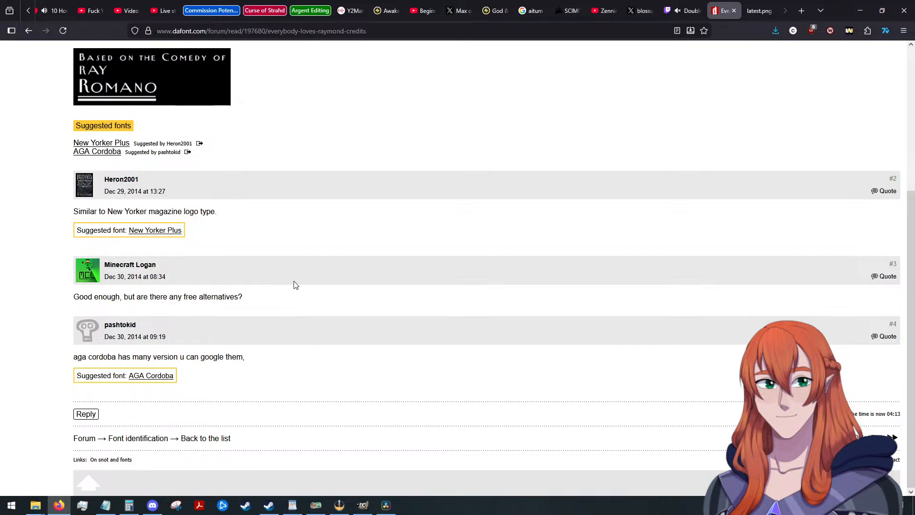
{"action": "scroll", "coordinate": [294, 284], "scroll_direction": "up", "scroll_amount": 5}
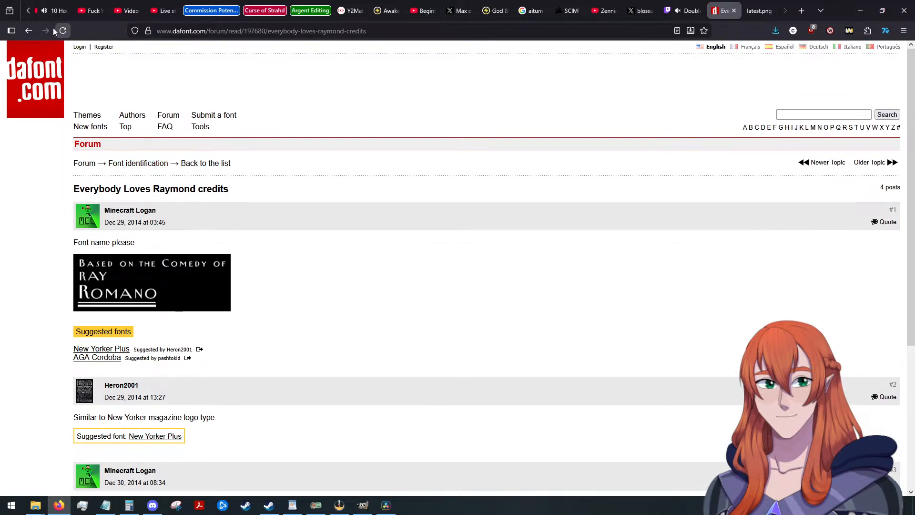
{"action": "left_click", "coordinate": [29, 31]}
{"action": "left_click", "coordinate": [173, 144]}
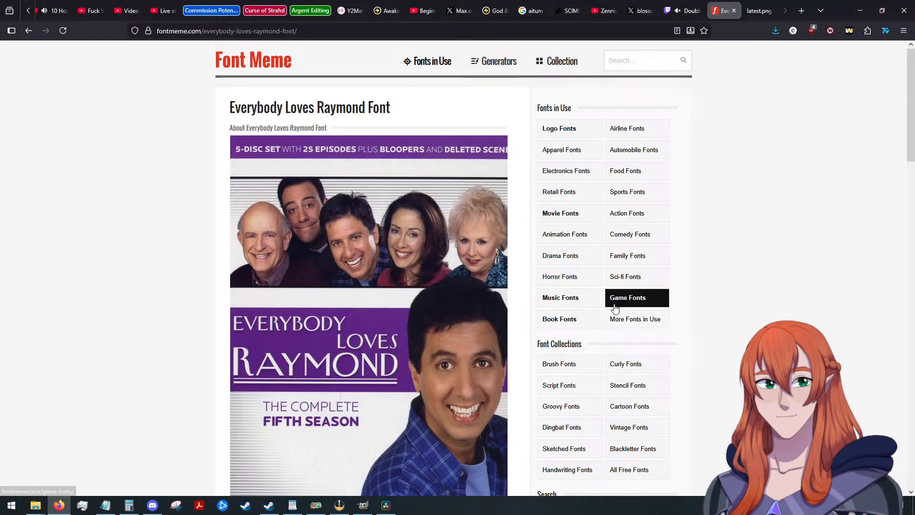
Read Font Meme's Everybody Loves Raymond Font page for the typeface and its availability, and return to the Google results.
{"action": "scroll", "coordinate": [724, 283], "scroll_direction": "down", "scroll_amount": 3}
{"action": "scroll", "coordinate": [727, 279], "scroll_direction": "down", "scroll_amount": 3}
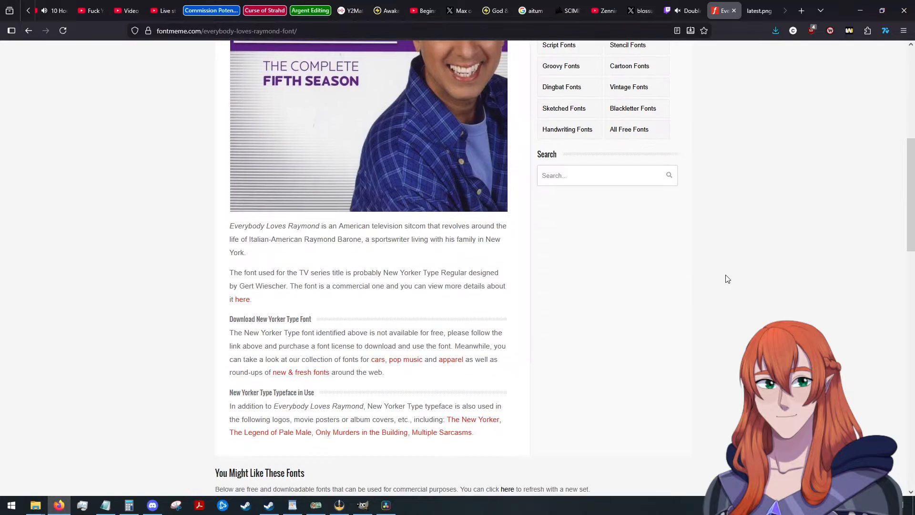
{"action": "scroll", "coordinate": [727, 274], "scroll_direction": "down", "scroll_amount": 5}
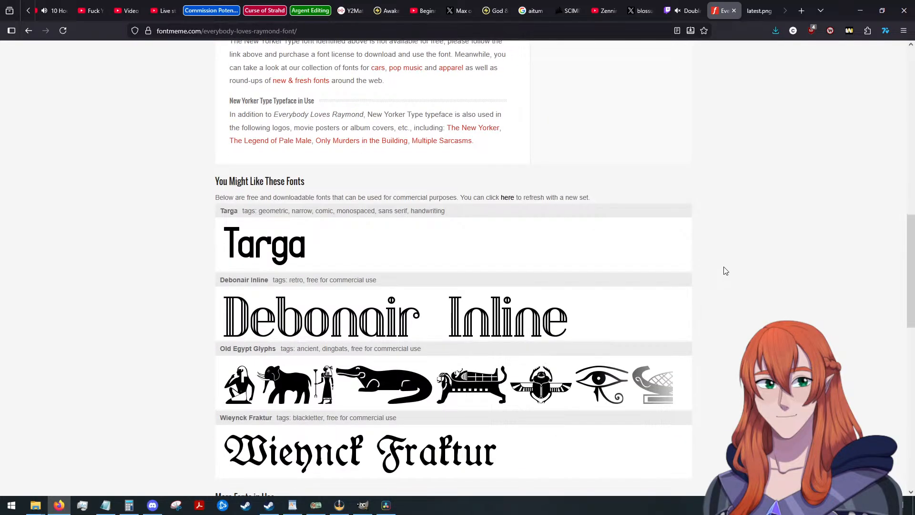
{"action": "scroll", "coordinate": [716, 263], "scroll_direction": "down", "scroll_amount": 3}
{"action": "scroll", "coordinate": [709, 259], "scroll_direction": "down", "scroll_amount": 4}
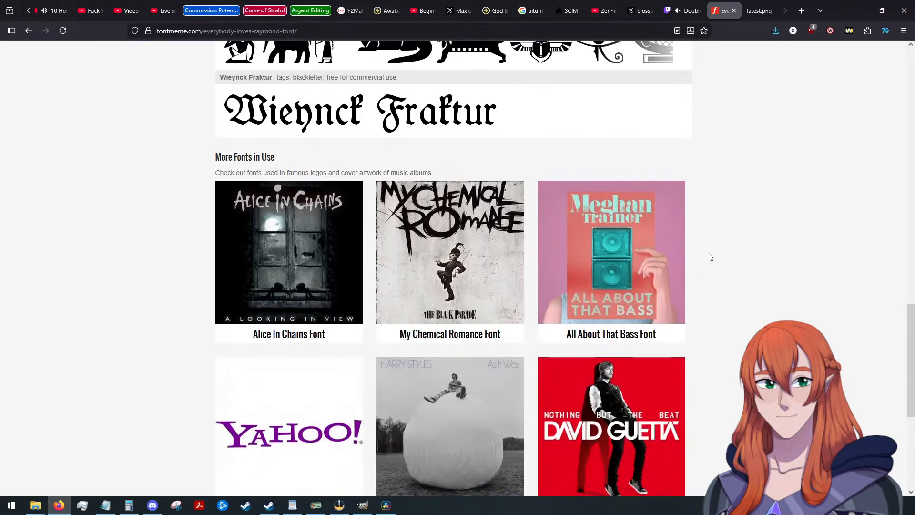
{"action": "scroll", "coordinate": [710, 258], "scroll_direction": "down", "scroll_amount": 3}
{"action": "scroll", "coordinate": [711, 256], "scroll_direction": "up", "scroll_amount": 4}
{"action": "scroll", "coordinate": [711, 256], "scroll_direction": "up", "scroll_amount": 10}
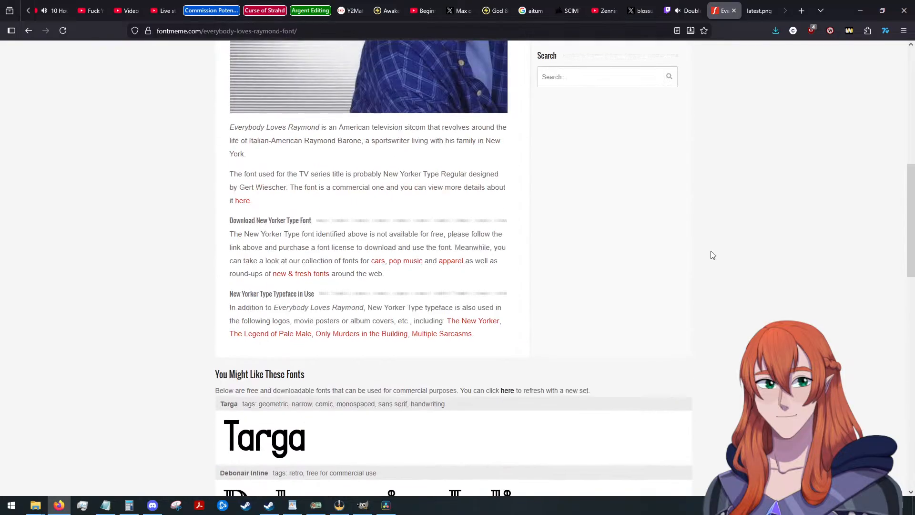
{"action": "scroll", "coordinate": [712, 255], "scroll_direction": "up", "scroll_amount": 4}
{"action": "scroll", "coordinate": [713, 255], "scroll_direction": "up", "scroll_amount": 5}
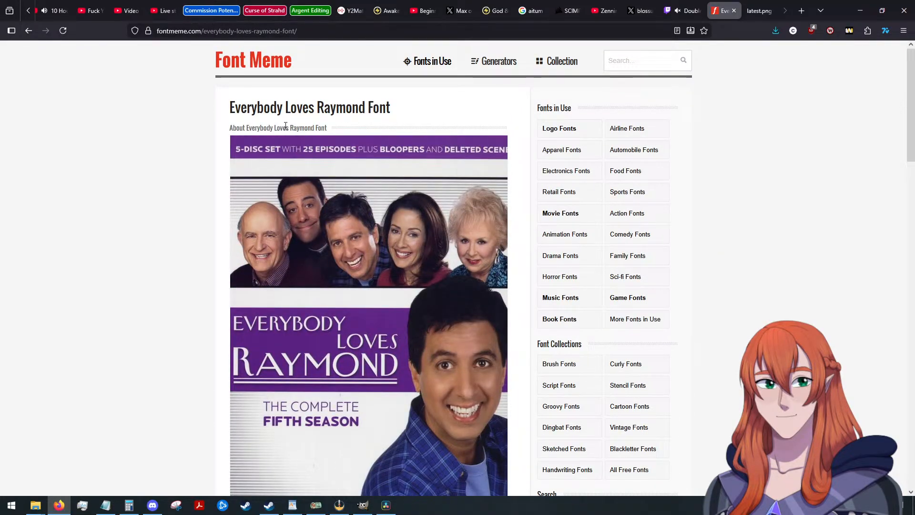
{"action": "left_click", "coordinate": [28, 30]}
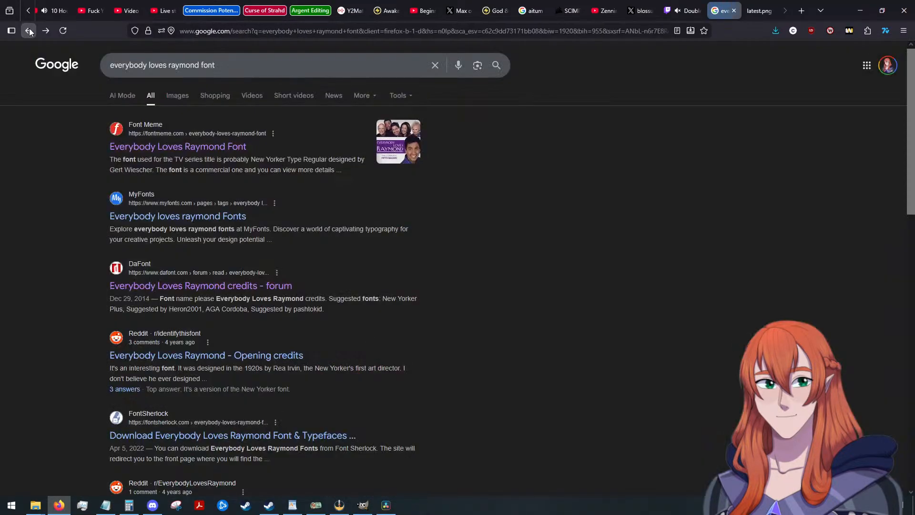
Open the MyFonts result for Everybody Loves Raymond fonts, check the listed typefaces and prices, and return to the Google results.
{"action": "left_click", "coordinate": [222, 216]}
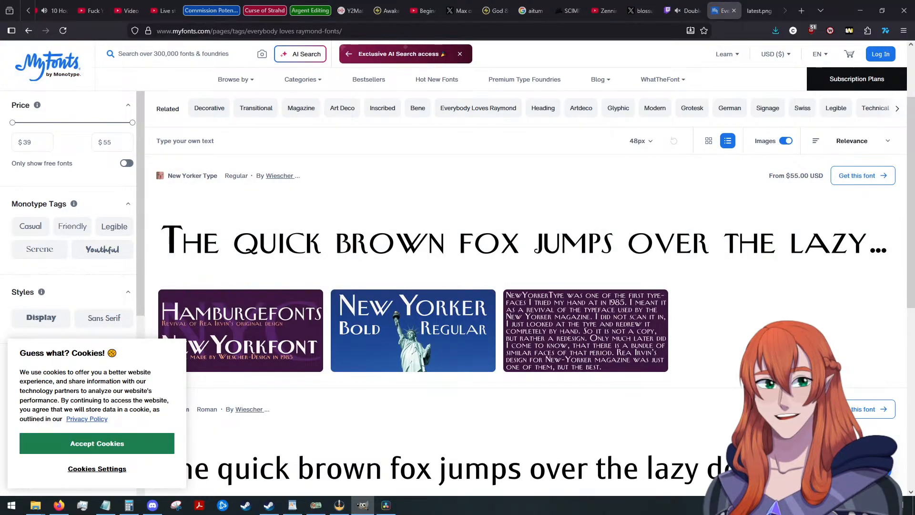
{"action": "scroll", "coordinate": [524, 286], "scroll_direction": "down", "scroll_amount": 6}
{"action": "scroll", "coordinate": [524, 286], "scroll_direction": "up", "scroll_amount": 7}
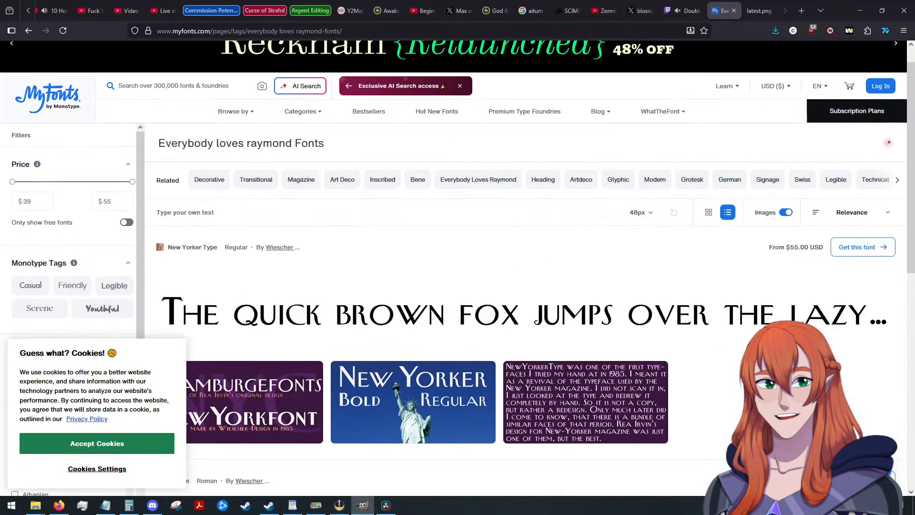
{"action": "left_click", "coordinate": [28, 30]}
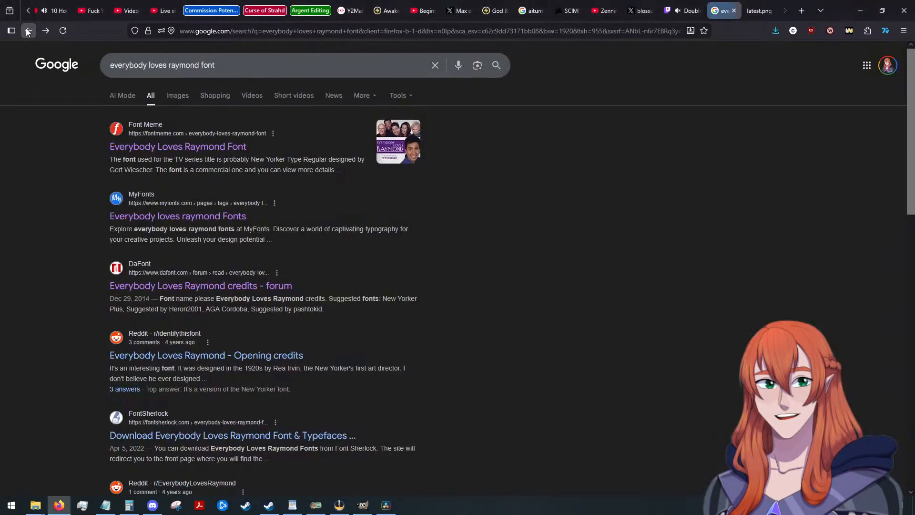
Open DaFont's home page by way of its Everybody Loves Raymond credits thread and search the site for "new yorker".
{"action": "left_click", "coordinate": [226, 285]}
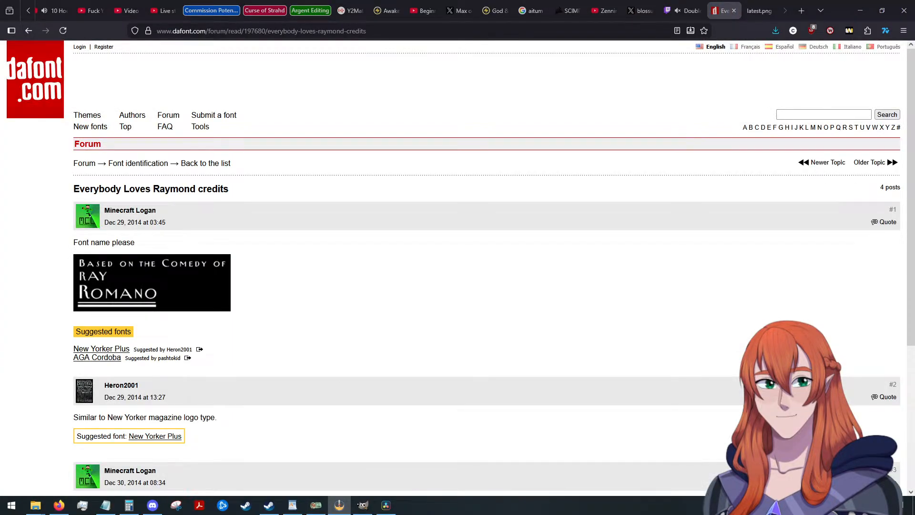
{"action": "left_click", "coordinate": [80, 211]}
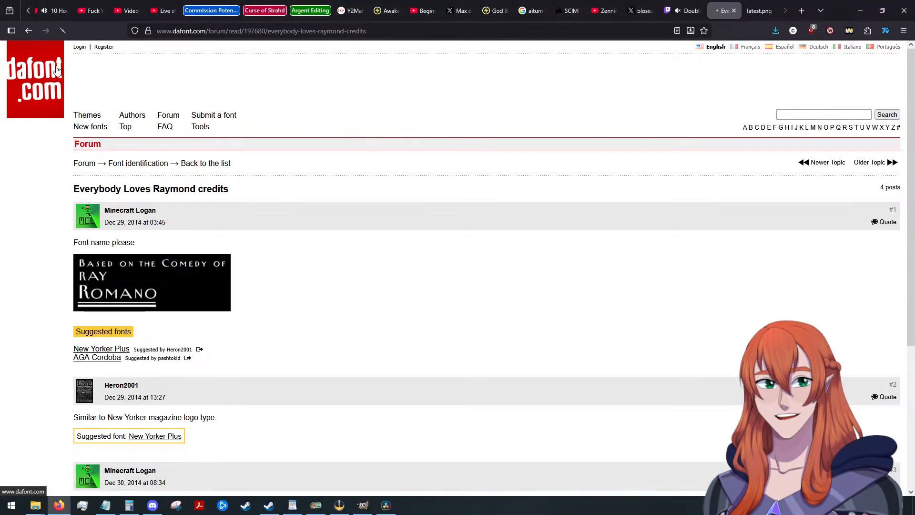
{"action": "left_click", "coordinate": [50, 69]}
{"action": "left_click", "coordinate": [807, 115]}
{"action": "type", "text": "new yorker"}
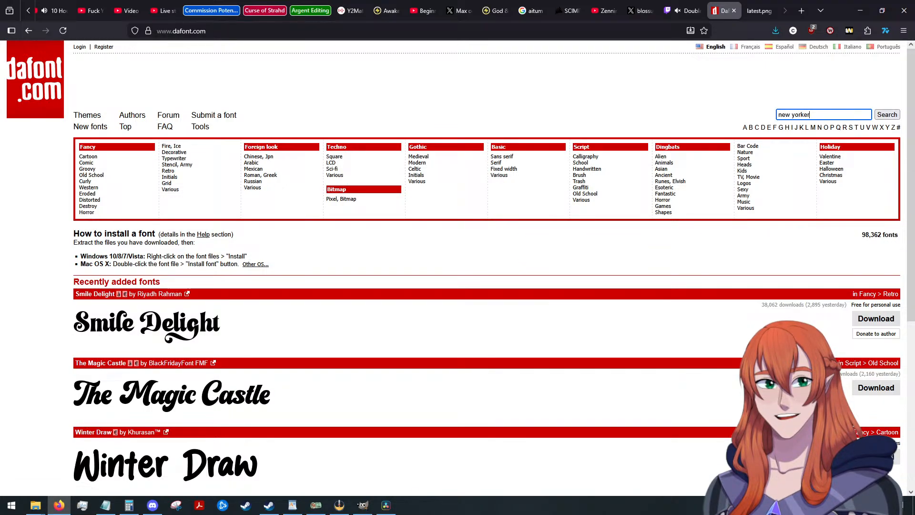
{"action": "key", "text": "Return"}
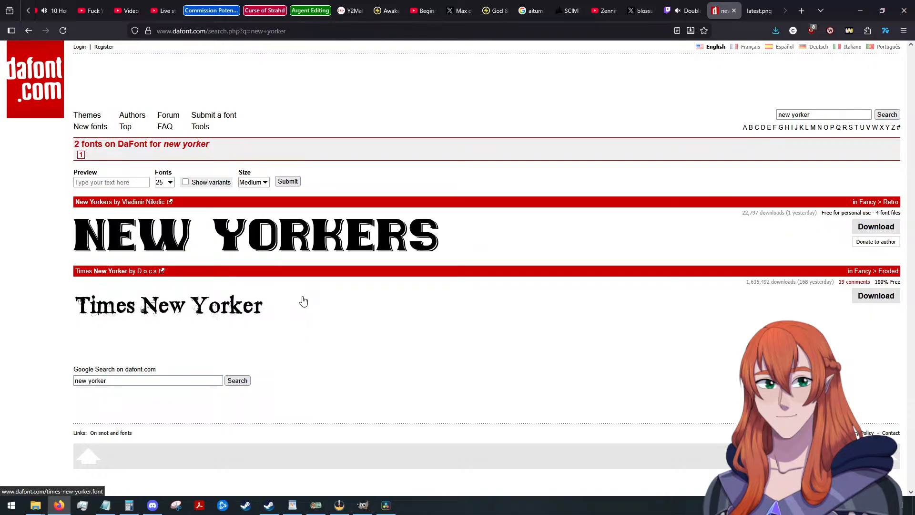
Return to DaFont's home page and look through the first page of Fancy > Groovy fonts for a similar typeface.
{"action": "left_click", "coordinate": [33, 29]}
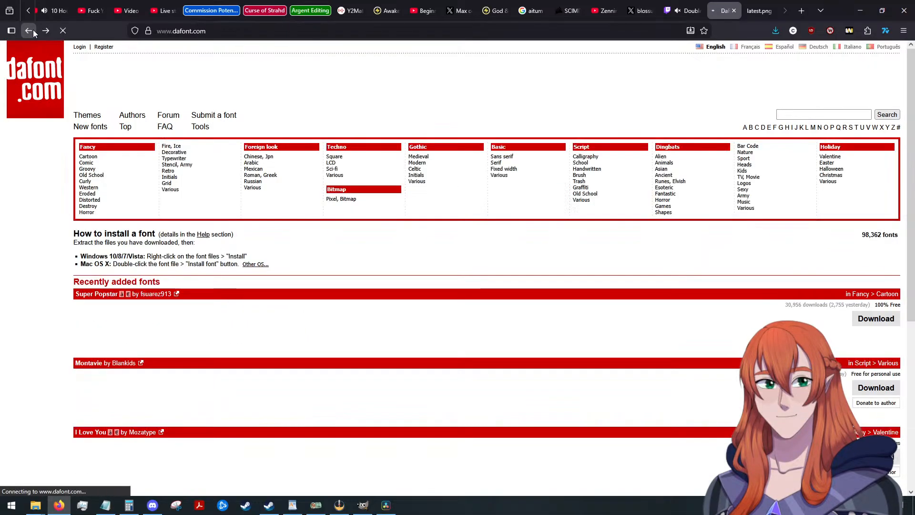
{"action": "scroll", "coordinate": [378, 231], "scroll_direction": "down", "scroll_amount": 3}
{"action": "scroll", "coordinate": [380, 232], "scroll_direction": "up", "scroll_amount": 3}
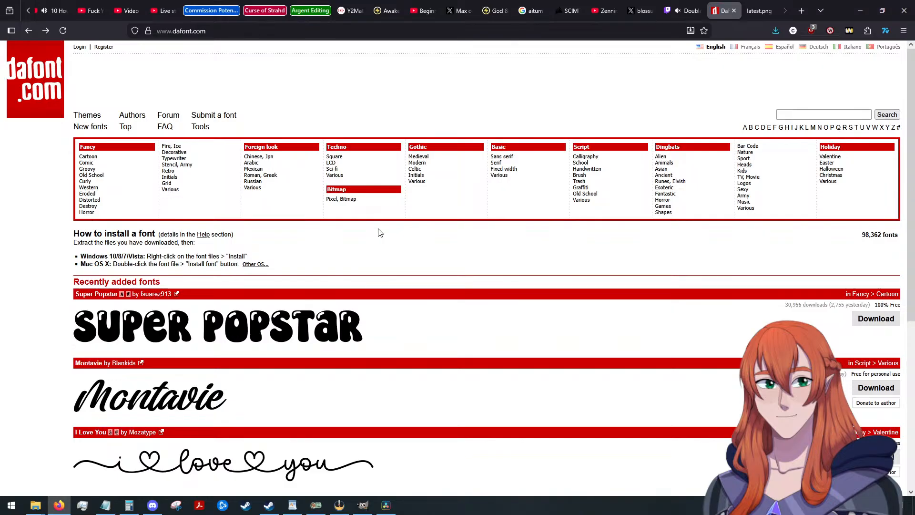
{"action": "left_click", "coordinate": [109, 171]}
{"action": "scroll", "coordinate": [438, 253], "scroll_direction": "down", "scroll_amount": 4}
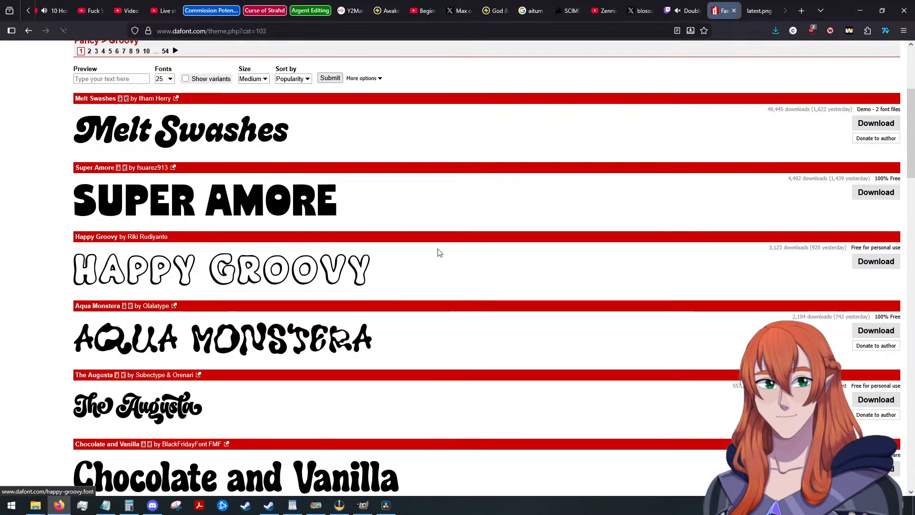
{"action": "scroll", "coordinate": [499, 230], "scroll_direction": "down", "scroll_amount": 6}
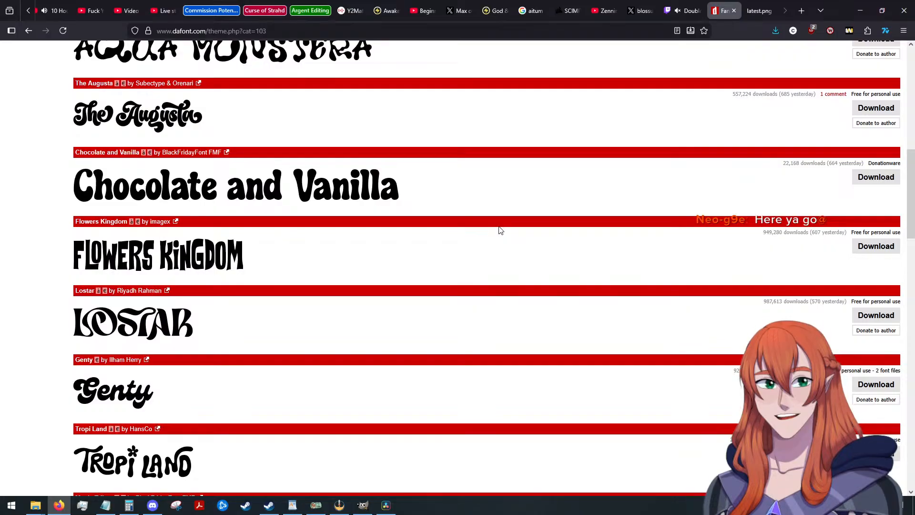
{"action": "scroll", "coordinate": [500, 230], "scroll_direction": "down", "scroll_amount": 3}
{"action": "scroll", "coordinate": [499, 230], "scroll_direction": "down", "scroll_amount": 7}
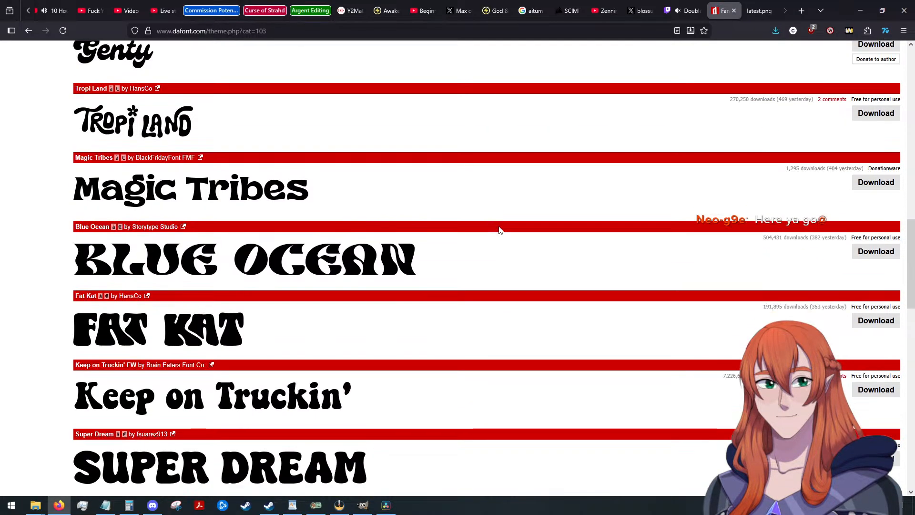
{"action": "scroll", "coordinate": [499, 230], "scroll_direction": "down", "scroll_amount": 9}
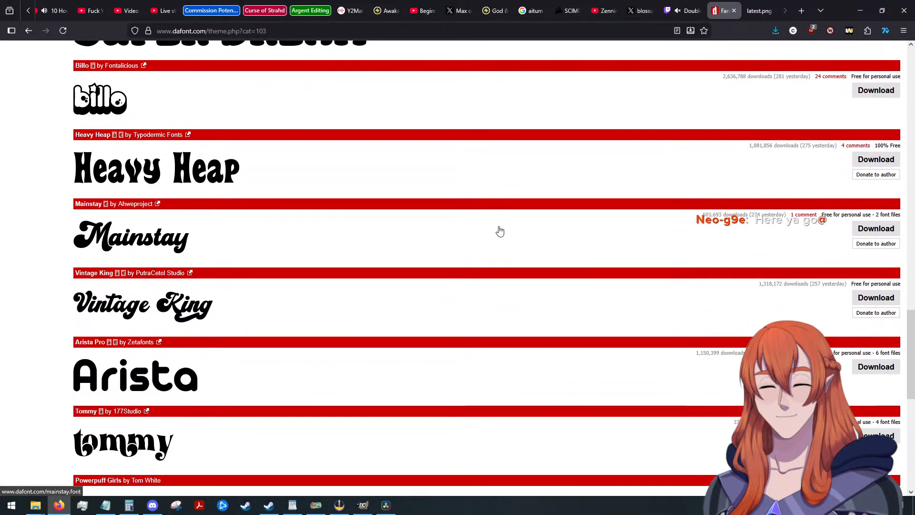
{"action": "scroll", "coordinate": [500, 231], "scroll_direction": "down", "scroll_amount": 3}
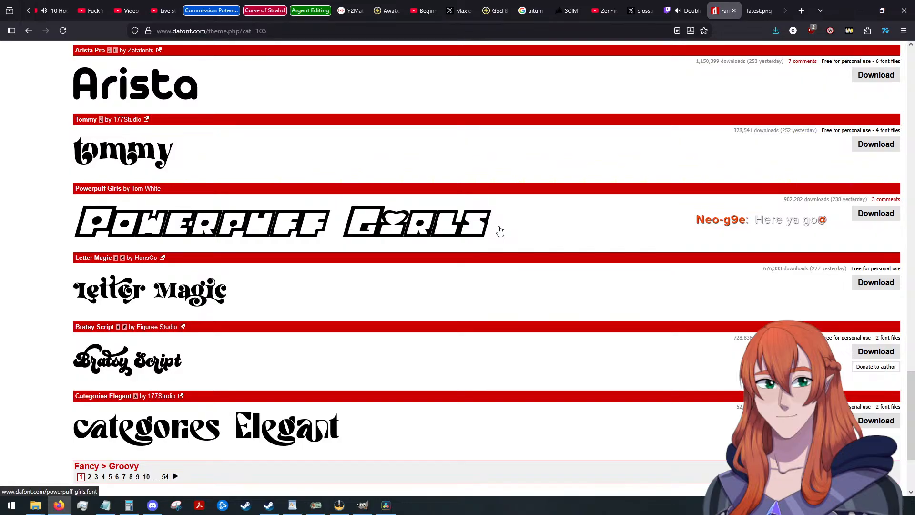
{"action": "scroll", "coordinate": [500, 231], "scroll_direction": "down", "scroll_amount": 3}
{"action": "scroll", "coordinate": [371, 490], "scroll_direction": "up", "scroll_amount": 3}
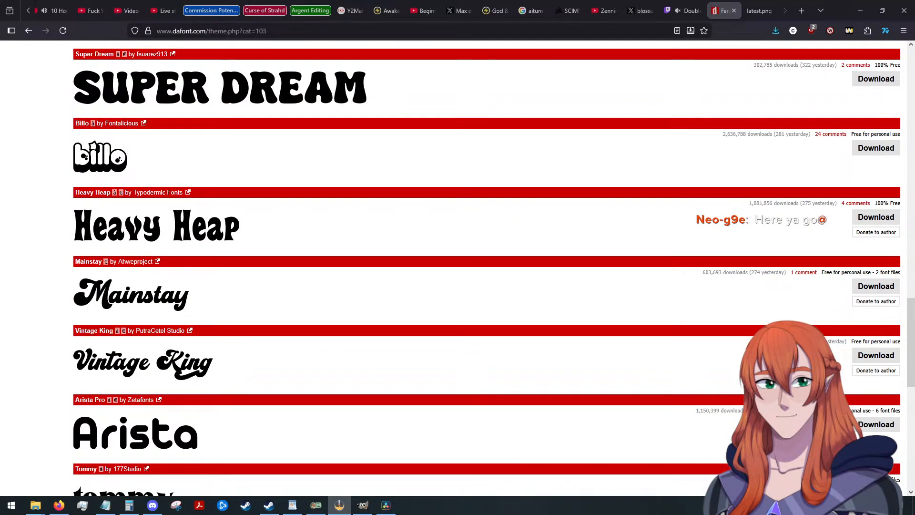
{"action": "key", "text": "alt+Tab"}
{"action": "key", "text": "alt+Tab"}
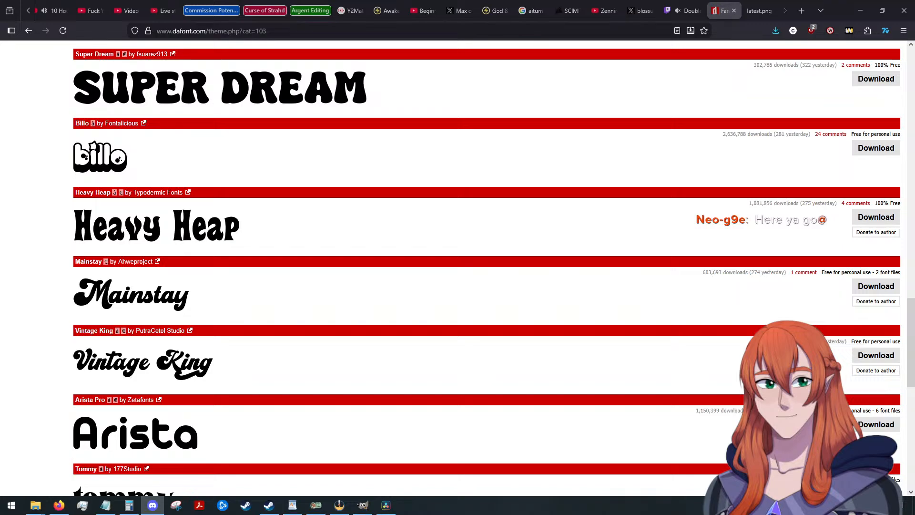
{"action": "scroll", "coordinate": [45, 265], "scroll_direction": "up", "scroll_amount": 11}
{"action": "scroll", "coordinate": [44, 265], "scroll_direction": "up", "scroll_amount": 14}
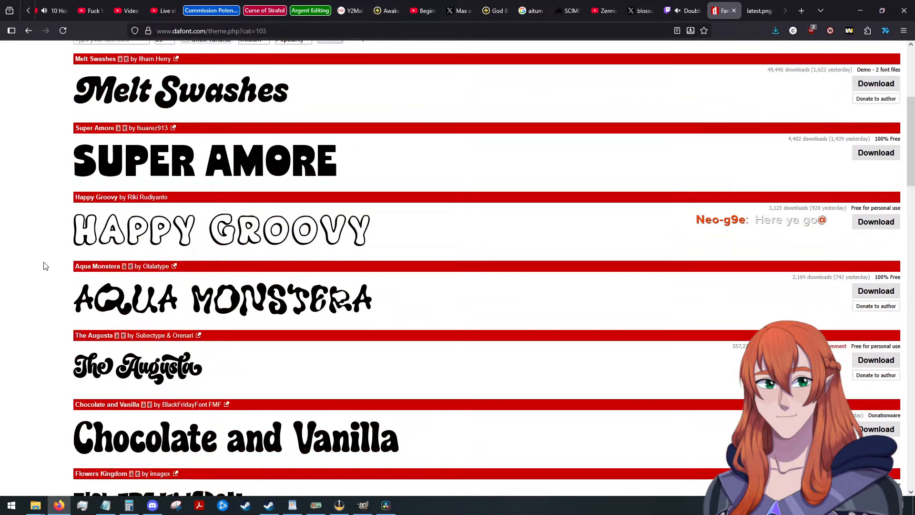
Switch to the Fancy > Old School category and look through its first page of fonts.
{"action": "left_click", "coordinate": [91, 176]}
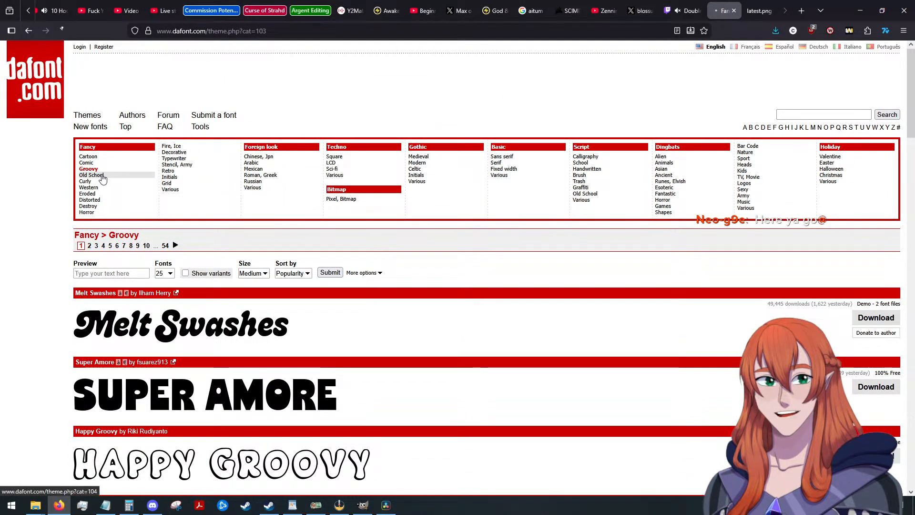
{"action": "scroll", "coordinate": [333, 271], "scroll_direction": "down", "scroll_amount": 4}
{"action": "scroll", "coordinate": [388, 265], "scroll_direction": "down", "scroll_amount": 14}
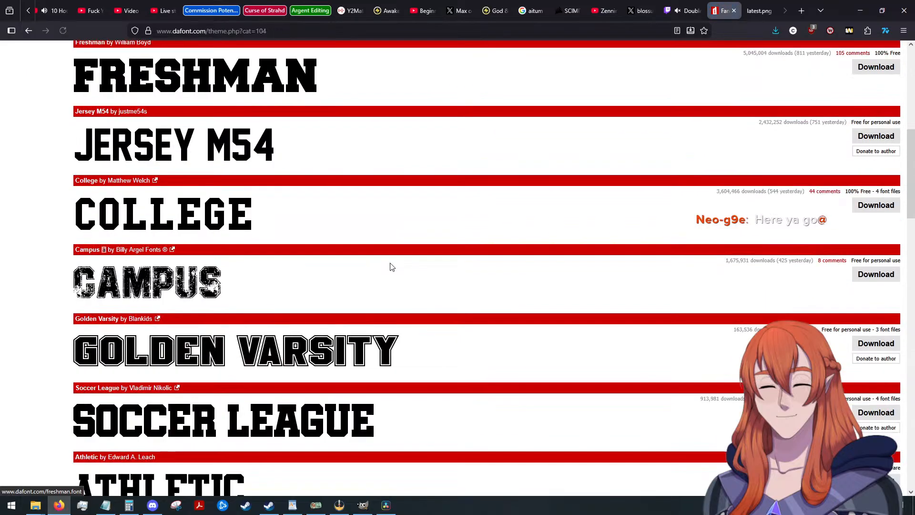
{"action": "scroll", "coordinate": [389, 266], "scroll_direction": "down", "scroll_amount": 3}
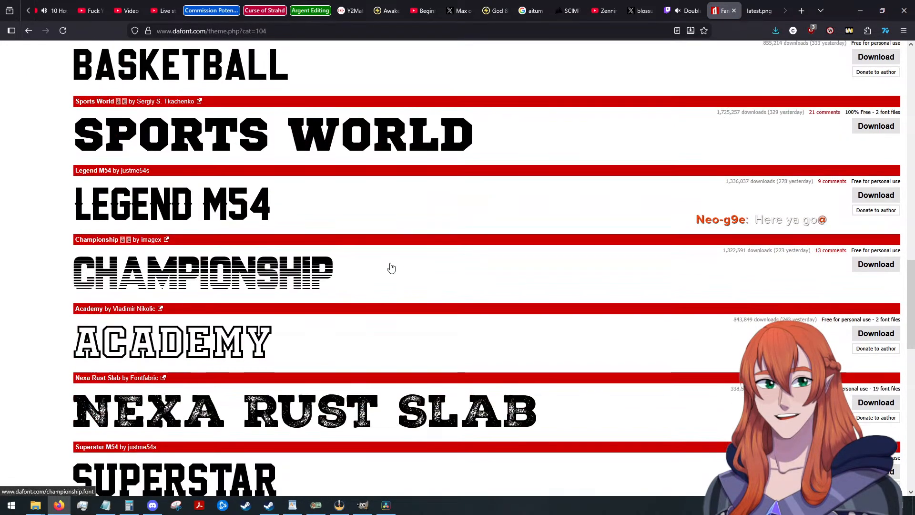
{"action": "scroll", "coordinate": [391, 268], "scroll_direction": "down", "scroll_amount": 11}
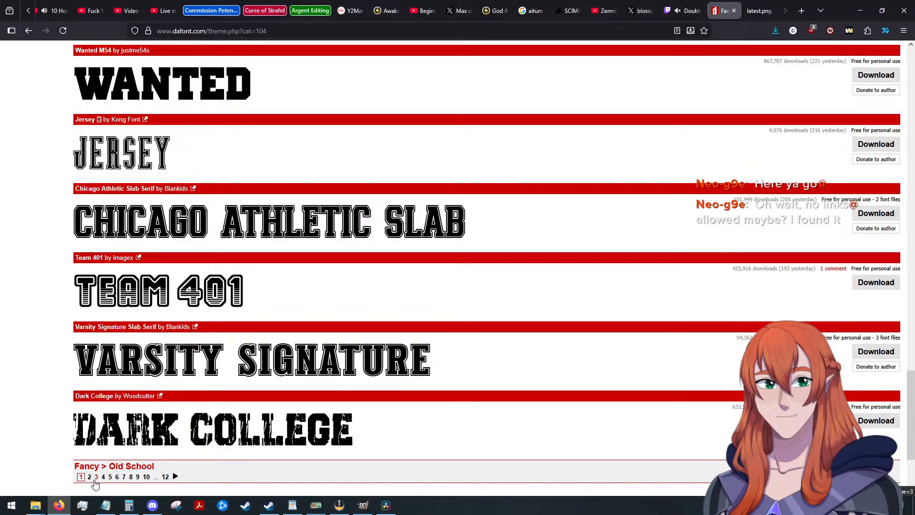
Open page 2 of the Old School fonts and examine the samples down to the end.
{"action": "left_click", "coordinate": [89, 477]}
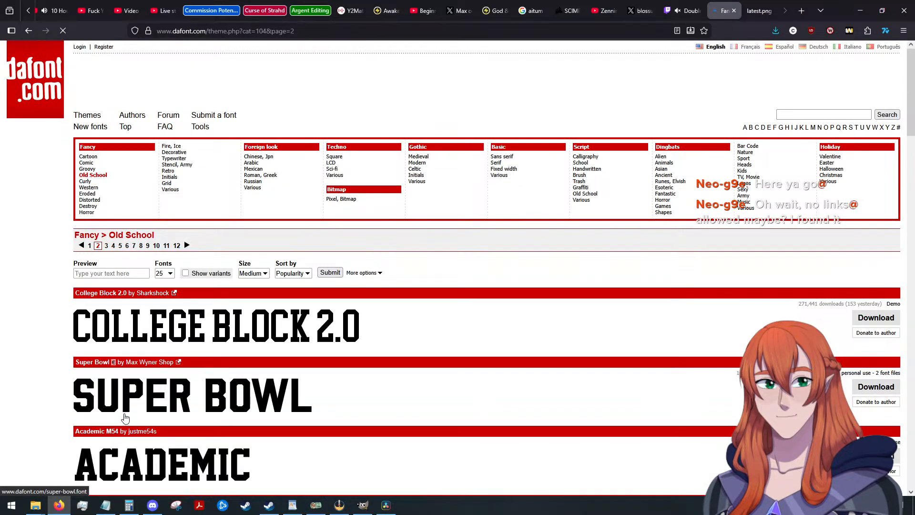
{"action": "scroll", "coordinate": [124, 413], "scroll_direction": "down", "scroll_amount": 17}
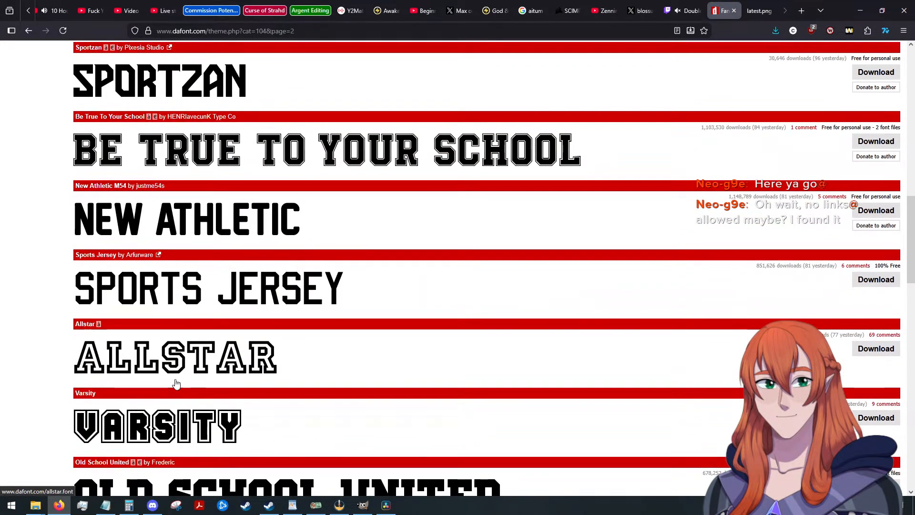
{"action": "scroll", "coordinate": [177, 381], "scroll_direction": "down", "scroll_amount": 8}
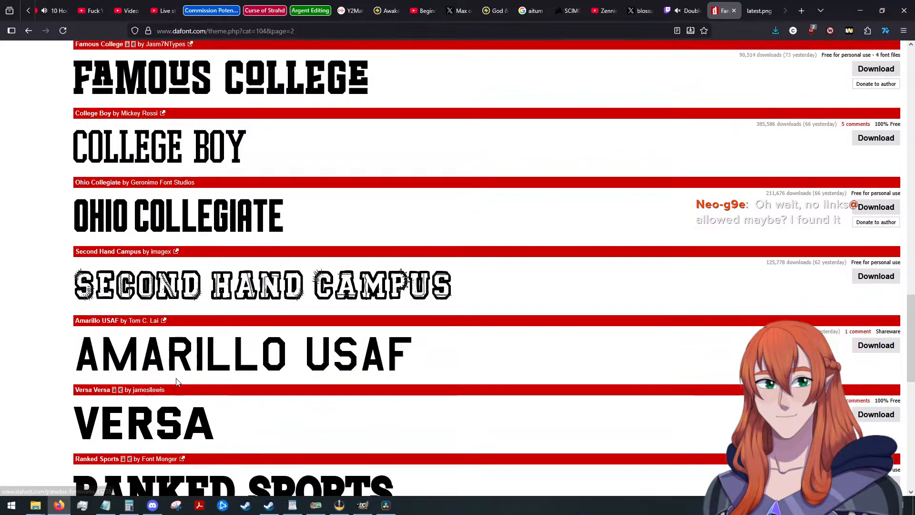
{"action": "scroll", "coordinate": [177, 381], "scroll_direction": "down", "scroll_amount": 8}
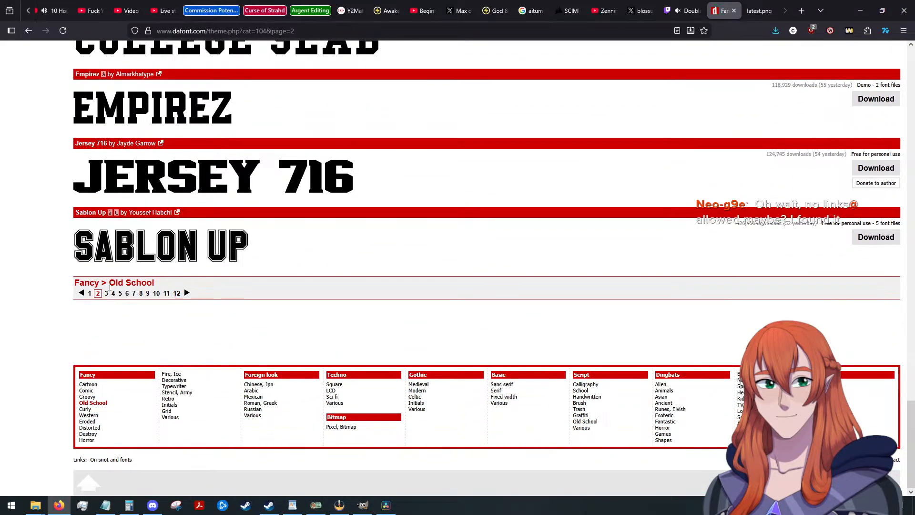
Check page 3 of the Old School fonts for a matching typeface and return to the category list.
{"action": "left_click", "coordinate": [106, 293]}
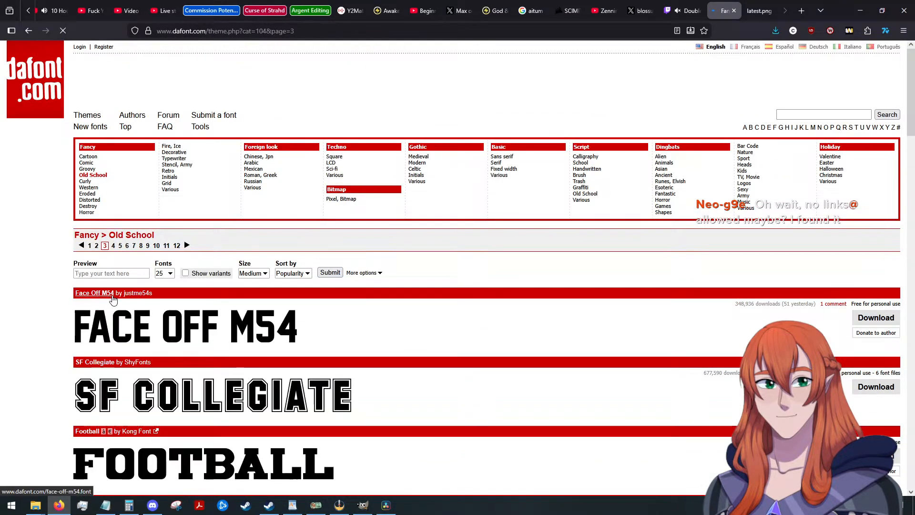
{"action": "scroll", "coordinate": [299, 335], "scroll_direction": "down", "scroll_amount": 10}
{"action": "scroll", "coordinate": [299, 335], "scroll_direction": "down", "scroll_amount": 14}
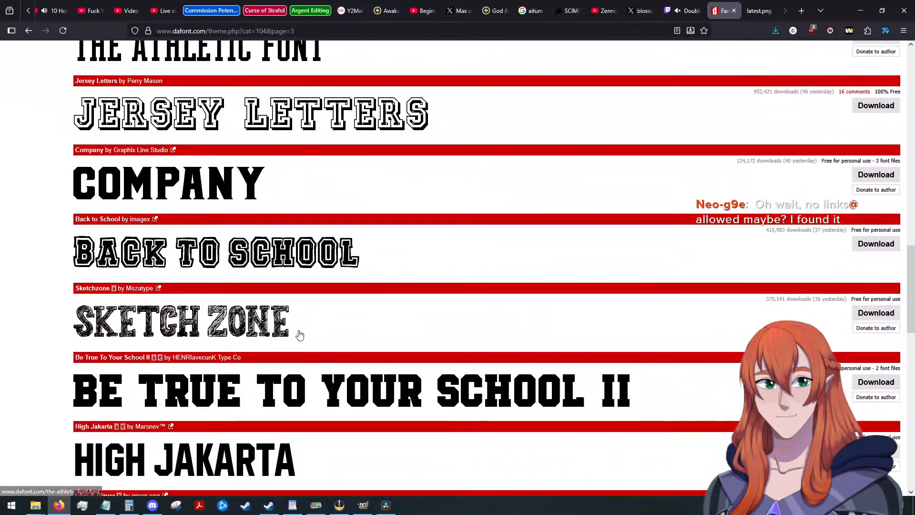
{"action": "scroll", "coordinate": [300, 335], "scroll_direction": "down", "scroll_amount": 9}
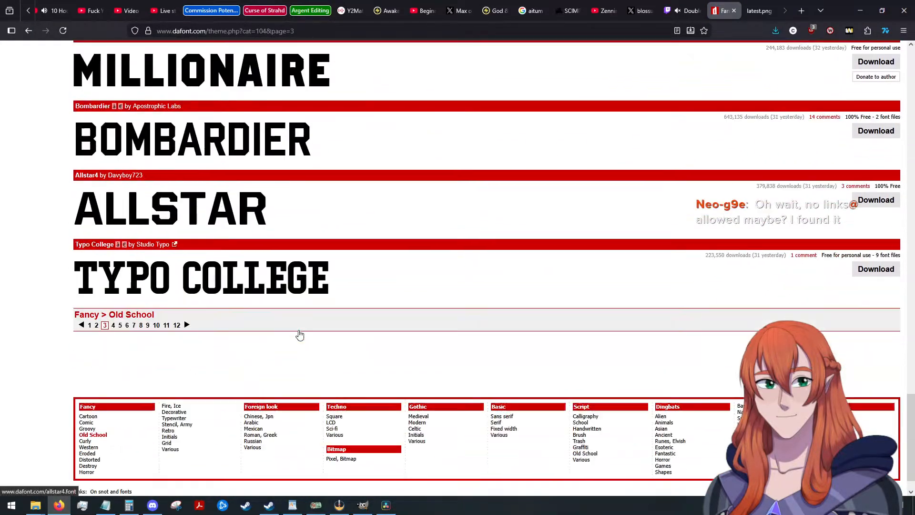
{"action": "scroll", "coordinate": [300, 314], "scroll_direction": "up", "scroll_amount": 9}
{"action": "scroll", "coordinate": [301, 298], "scroll_direction": "up", "scroll_amount": 20}
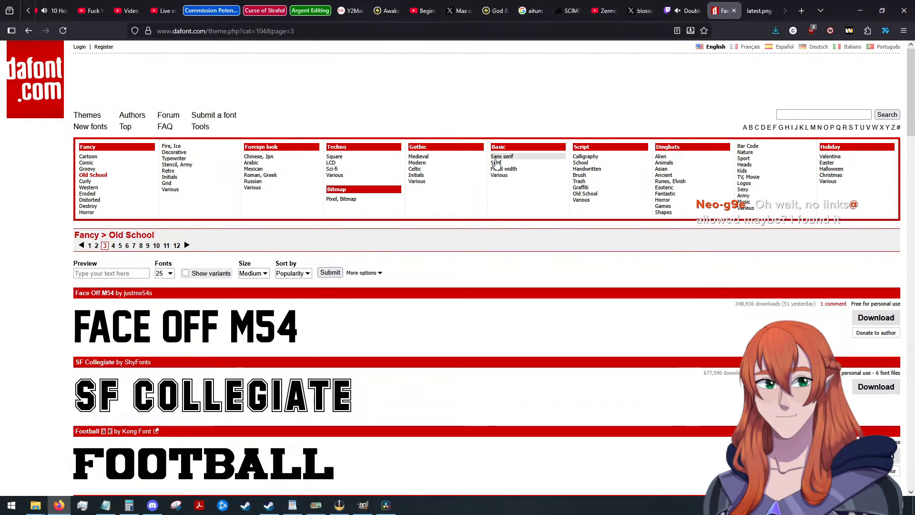
Look through the first page of Script > School fonts for a matching typeface and open page 2.
{"action": "left_click", "coordinate": [609, 167]}
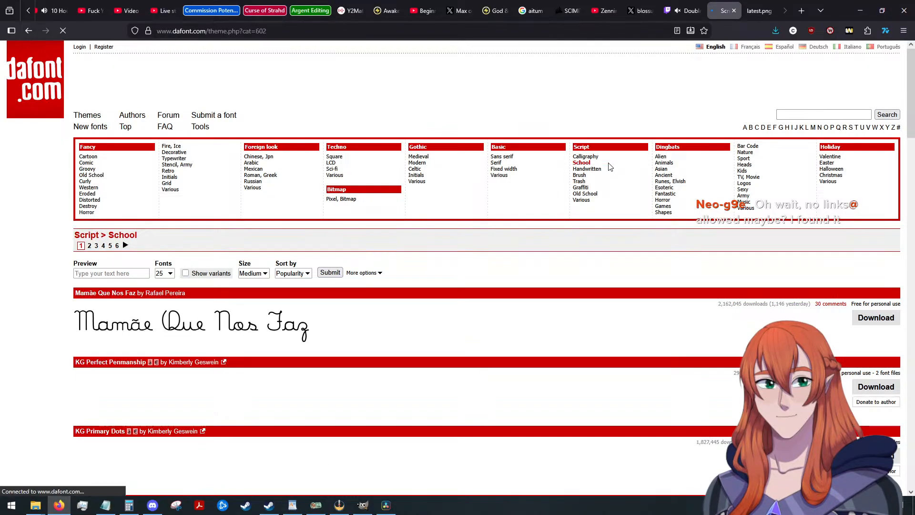
{"action": "scroll", "coordinate": [518, 231], "scroll_direction": "down", "scroll_amount": 3}
{"action": "scroll", "coordinate": [519, 233], "scroll_direction": "down", "scroll_amount": 8}
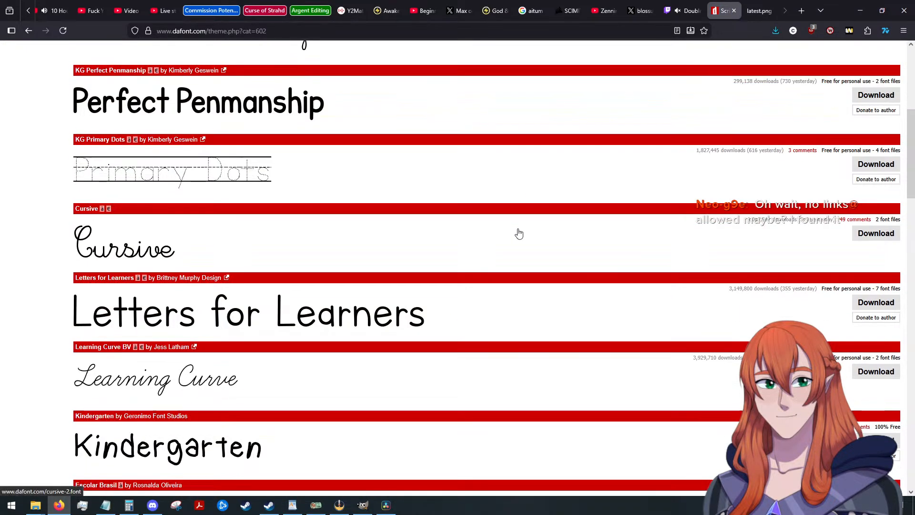
{"action": "scroll", "coordinate": [519, 233], "scroll_direction": "down", "scroll_amount": 12}
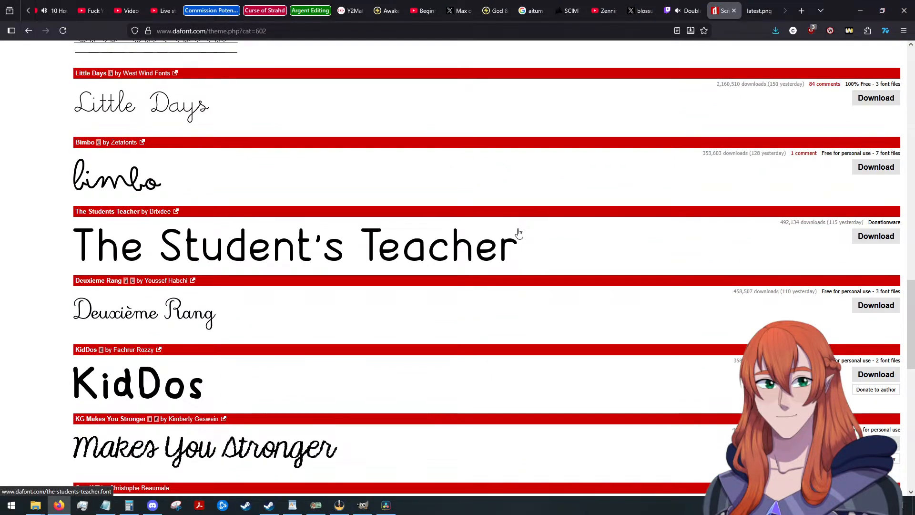
{"action": "scroll", "coordinate": [519, 233], "scroll_direction": "down", "scroll_amount": 8}
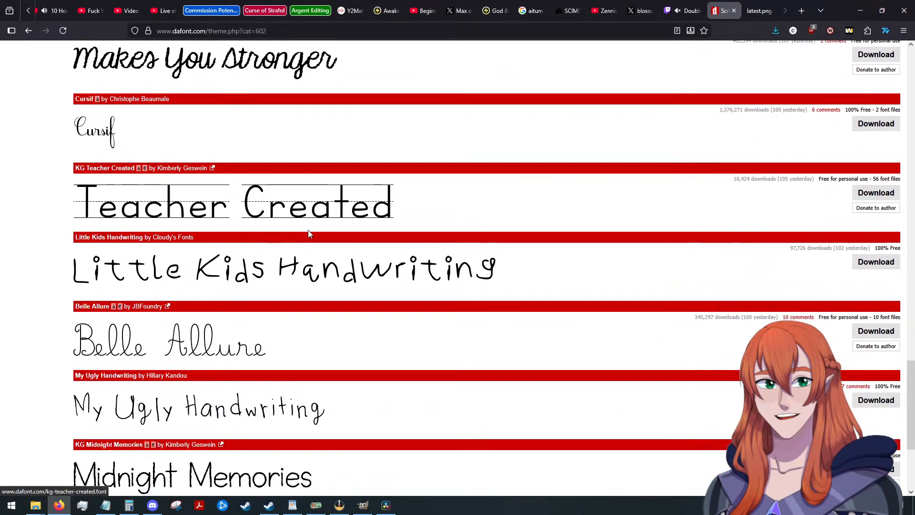
{"action": "scroll", "coordinate": [309, 233], "scroll_direction": "down", "scroll_amount": 3}
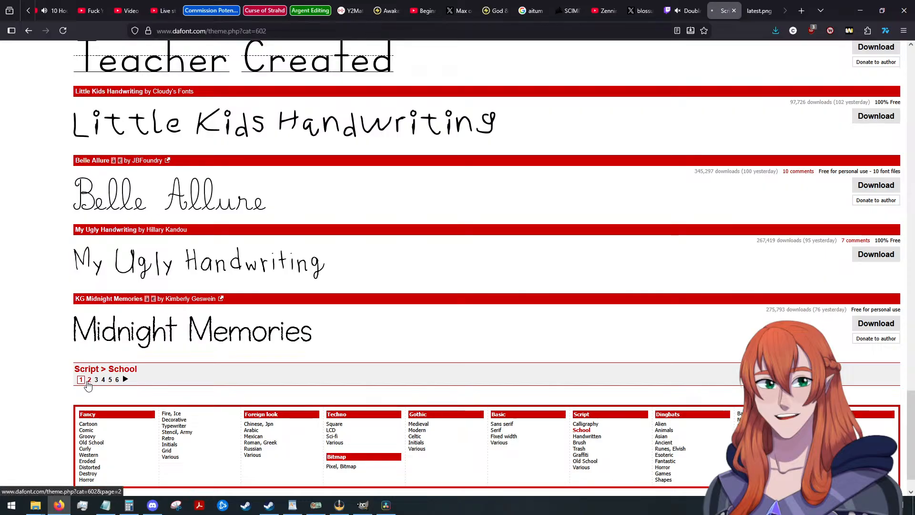
{"action": "left_click", "coordinate": [89, 380]}
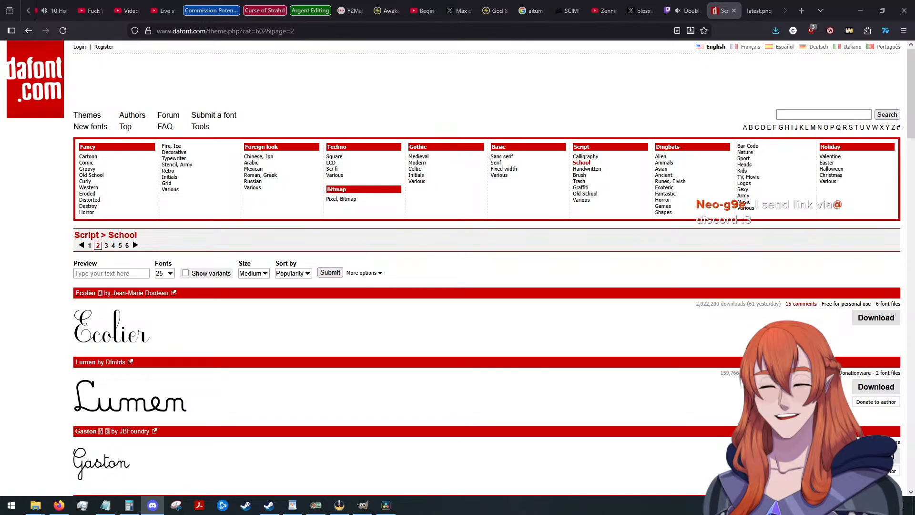
Open the shared FontSpace link to the New Yorker font and examine its page.
{"action": "left_click", "coordinate": [399, 369]}
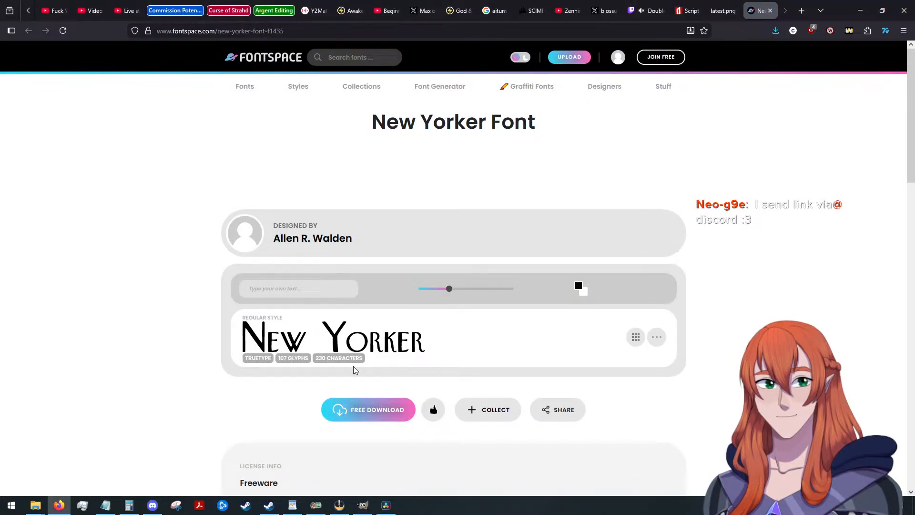
{"action": "scroll", "coordinate": [309, 378], "scroll_direction": "down", "scroll_amount": 1}
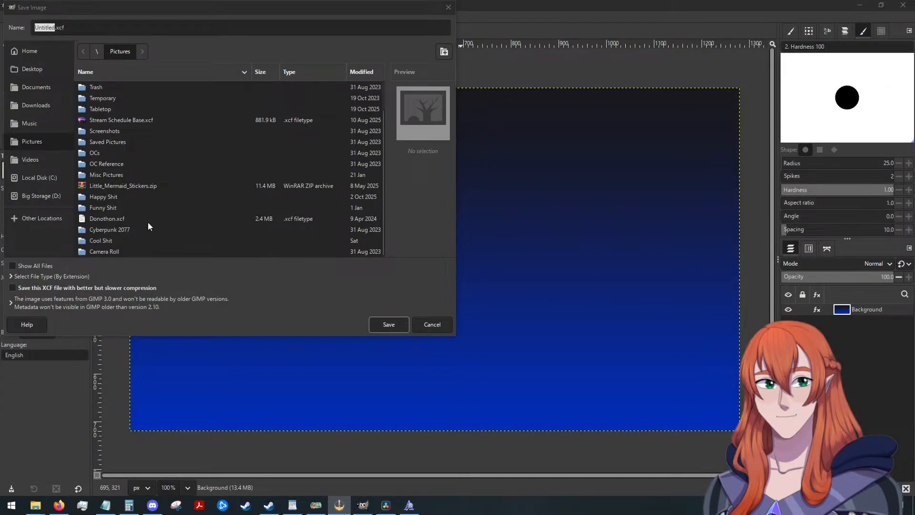
Save the GIMP image as Mouthwashing Thumbnail.xcf in Pictures > Video Projects > Thumbnails > 2025 Horror Games.
{"action": "scroll", "coordinate": [112, 191], "scroll_direction": "up", "scroll_amount": 3}
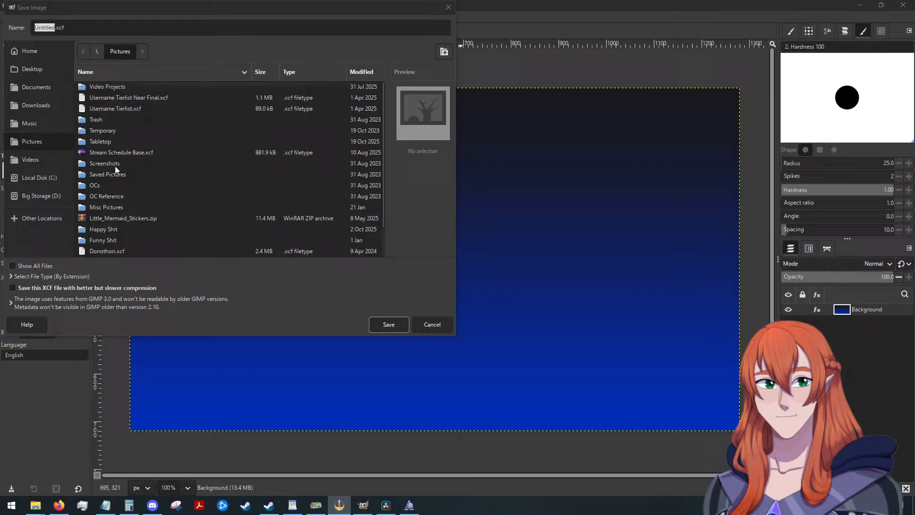
{"action": "double_click", "coordinate": [111, 87]}
{"action": "double_click", "coordinate": [108, 98]}
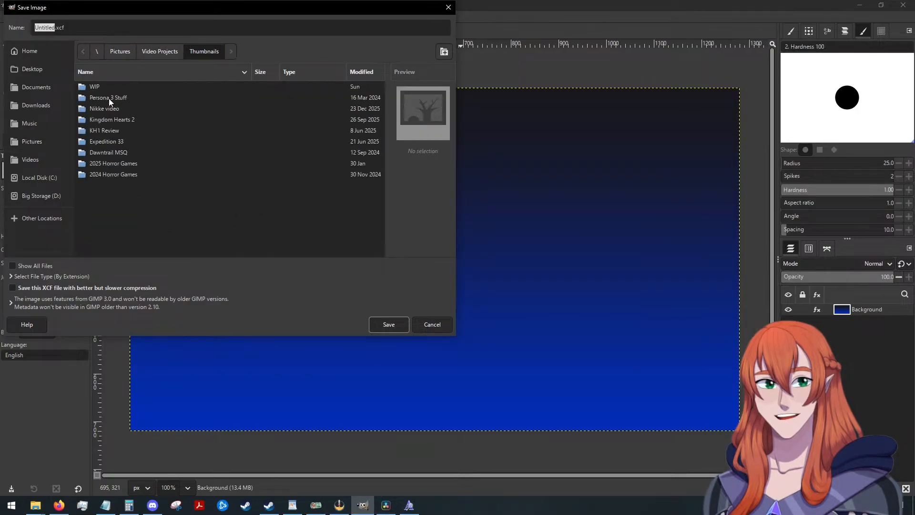
{"action": "double_click", "coordinate": [115, 164]}
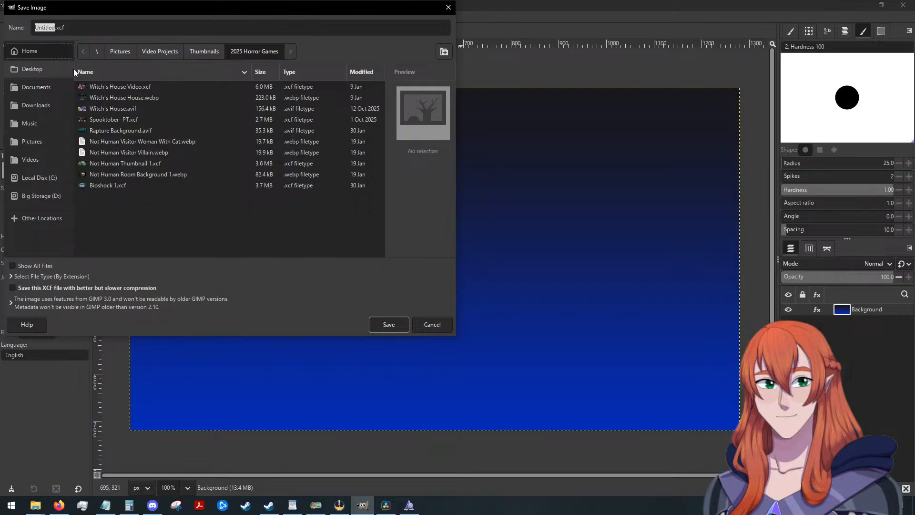
{"action": "left_click", "coordinate": [54, 29]}
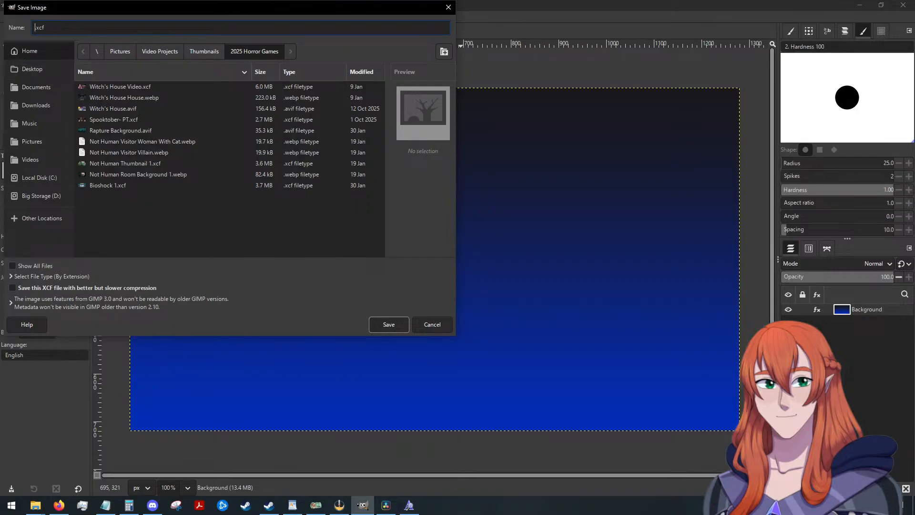
{"action": "type", "text": "Mouthwashing Thumbnail"}
{"action": "key", "text": "Return"}
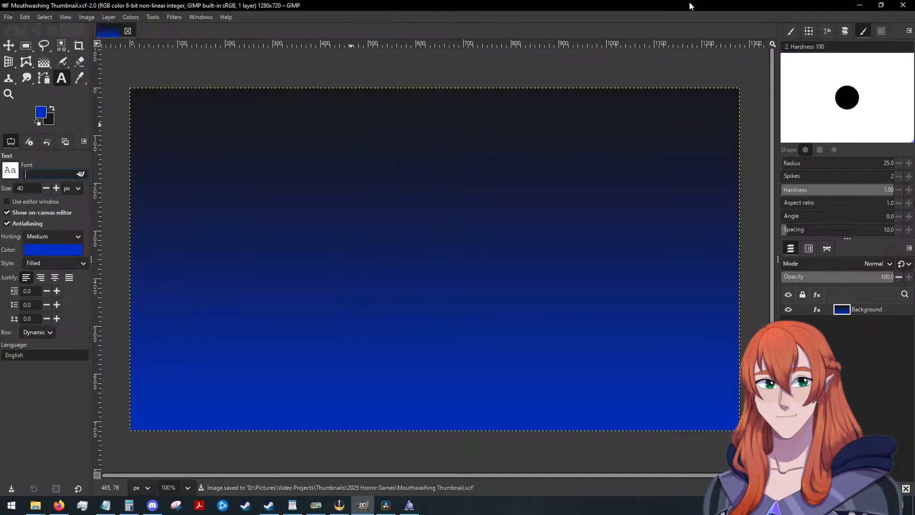
Close GIMP and the New Yorker font preview window.
{"action": "left_click", "coordinate": [902, 5]}
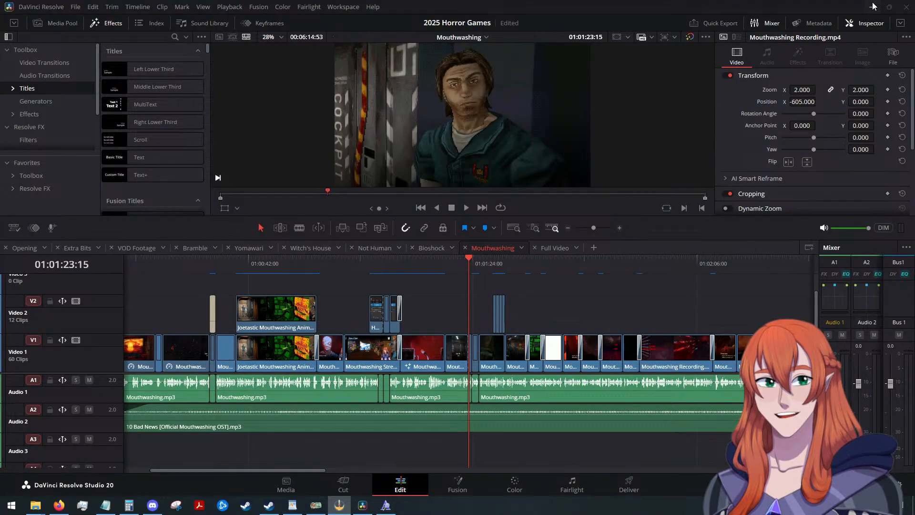
{"action": "left_click", "coordinate": [395, 499]}
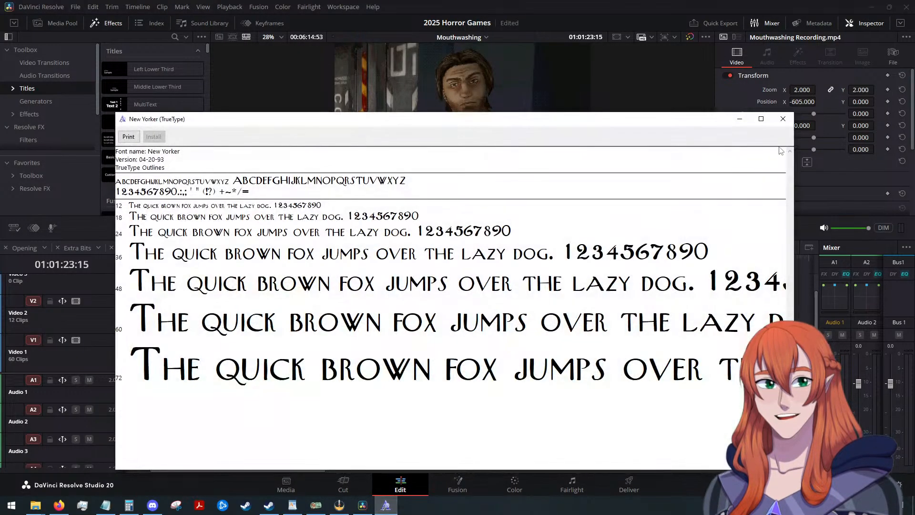
{"action": "left_click", "coordinate": [783, 119]}
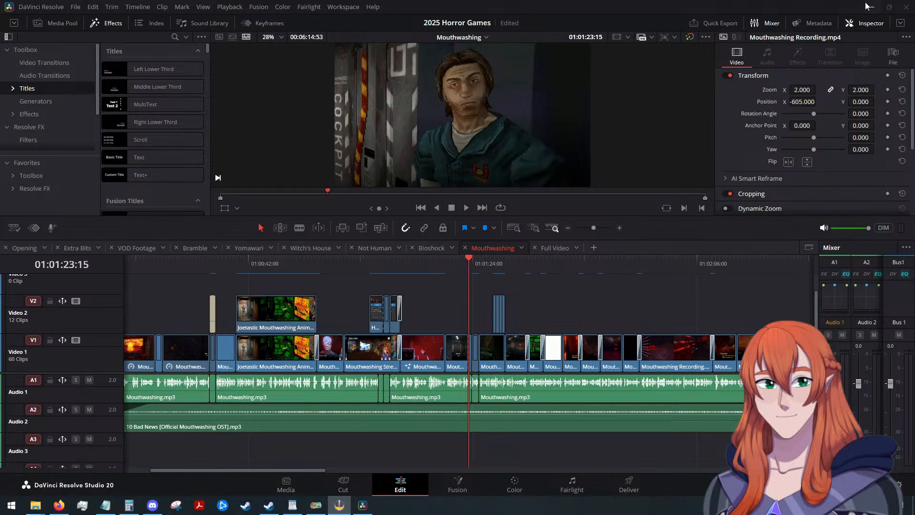
Relaunch GIMP 3.0.8 from the desktop and reopen the recent image Mouthwashing Thumbnail.xcf.
{"action": "left_click", "coordinate": [872, 7]}
{"action": "double_click", "coordinate": [130, 310]}
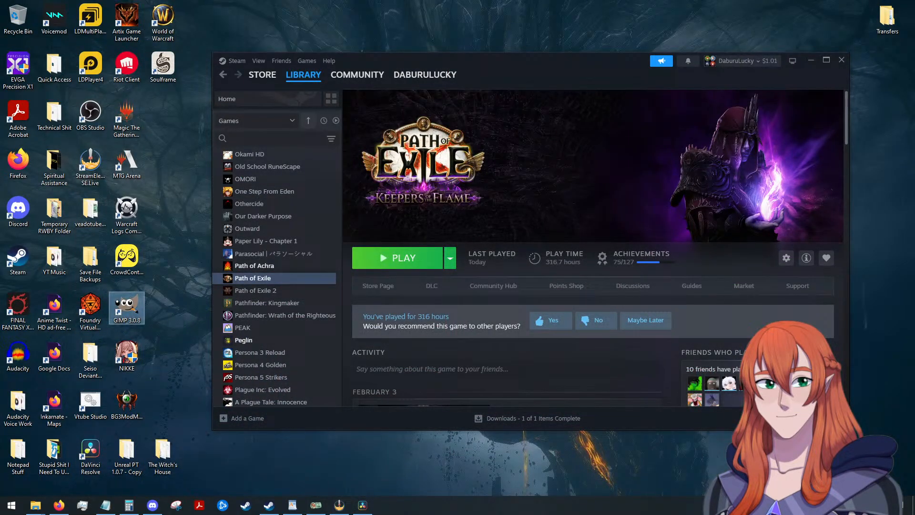
{"action": "left_click", "coordinate": [360, 503]}
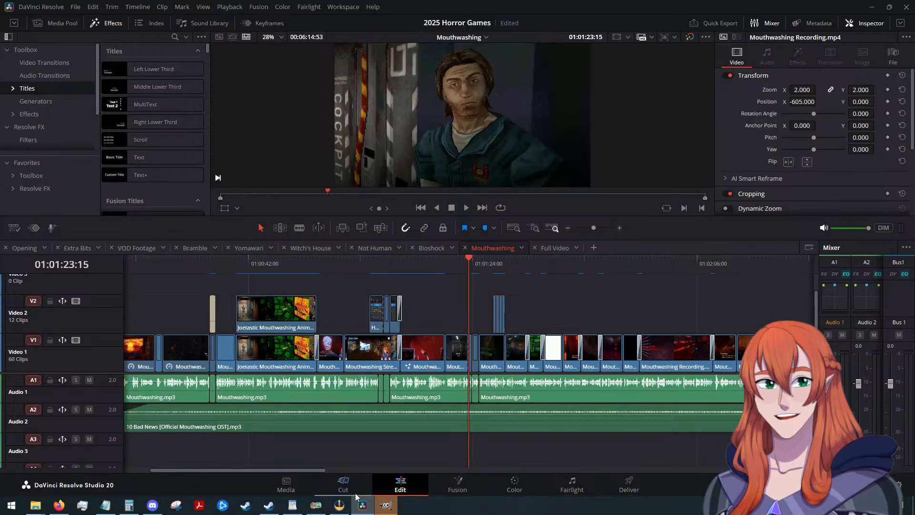
{"action": "left_click", "coordinate": [378, 506]}
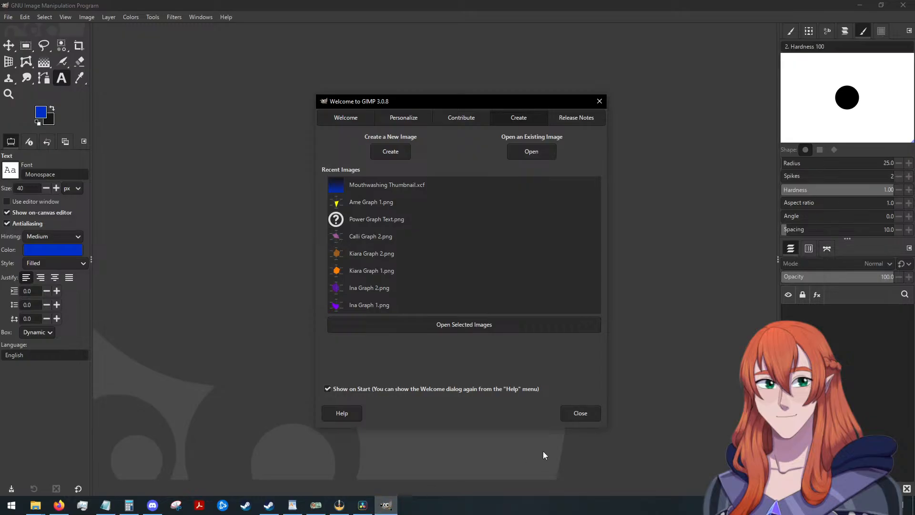
{"action": "left_click", "coordinate": [467, 193]}
{"action": "double_click", "coordinate": [431, 187]}
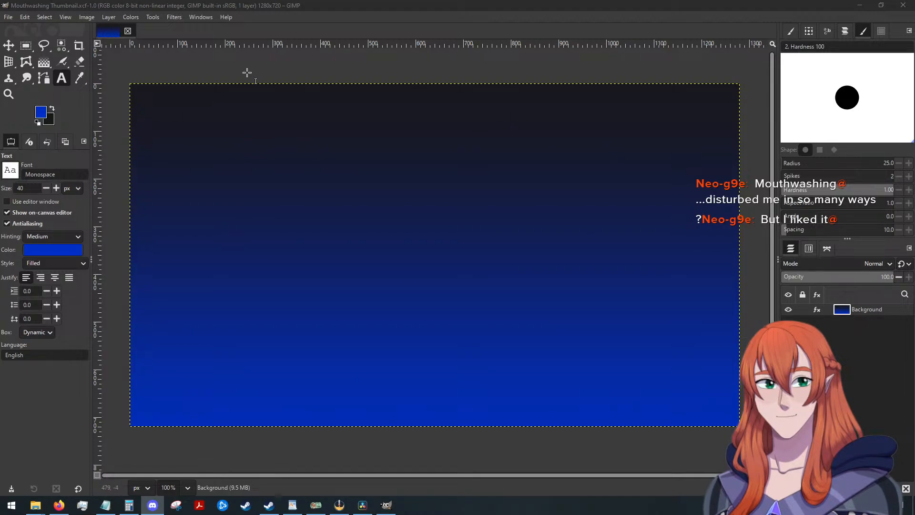
{"action": "left_click", "coordinate": [396, 215]}
{"action": "left_click", "coordinate": [167, 84]}
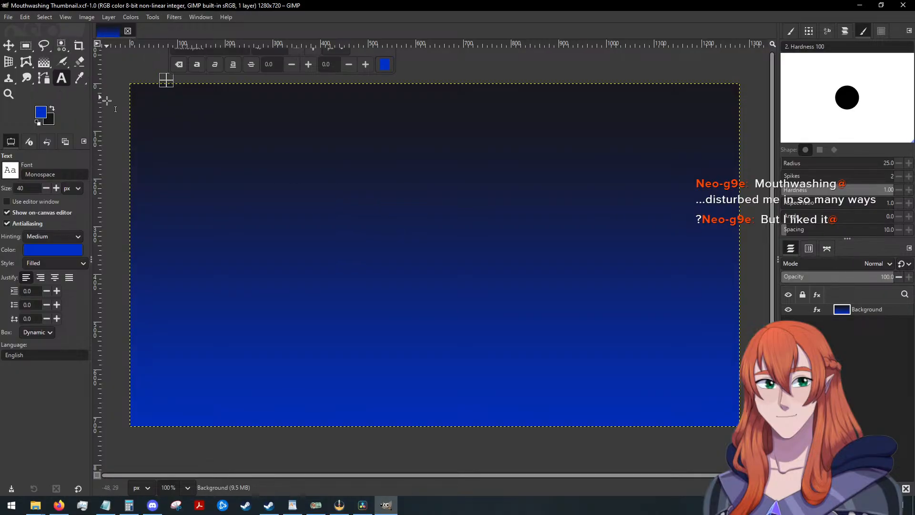
{"action": "left_click_drag", "start_coordinate": [116, 116], "coordinate": [149, 158]}
{"action": "left_click", "coordinate": [364, 206]}
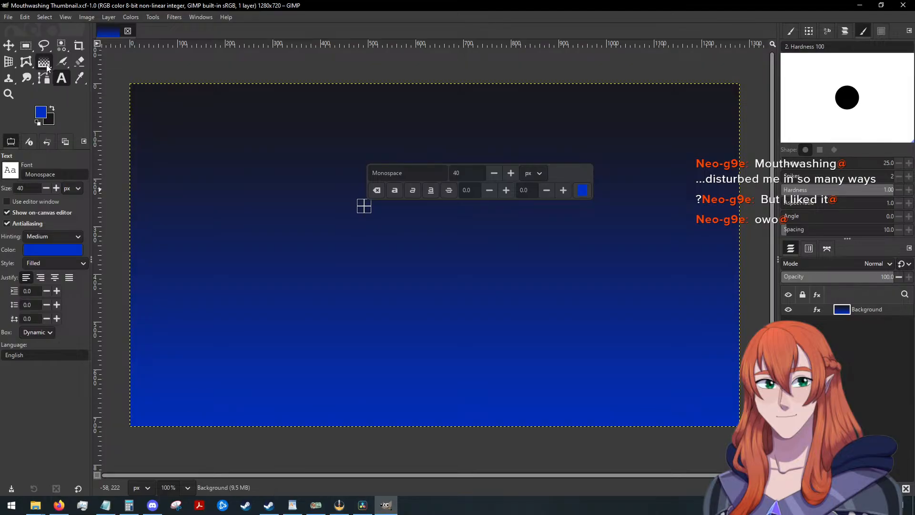
{"action": "type", "text": "B"}
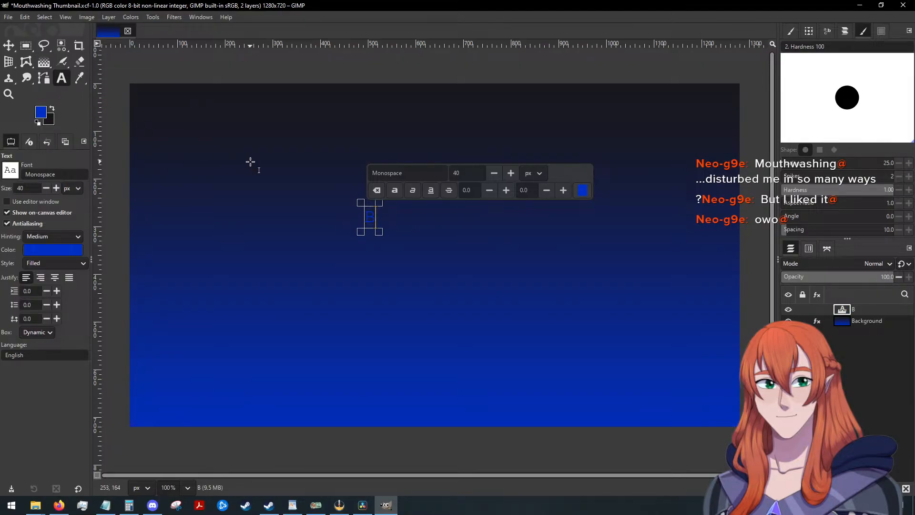
{"action": "key", "text": "BackSpace"}
Set the foreground color to white and bucket-fill the whole Background layer with it.
{"action": "left_click", "coordinate": [44, 62]}
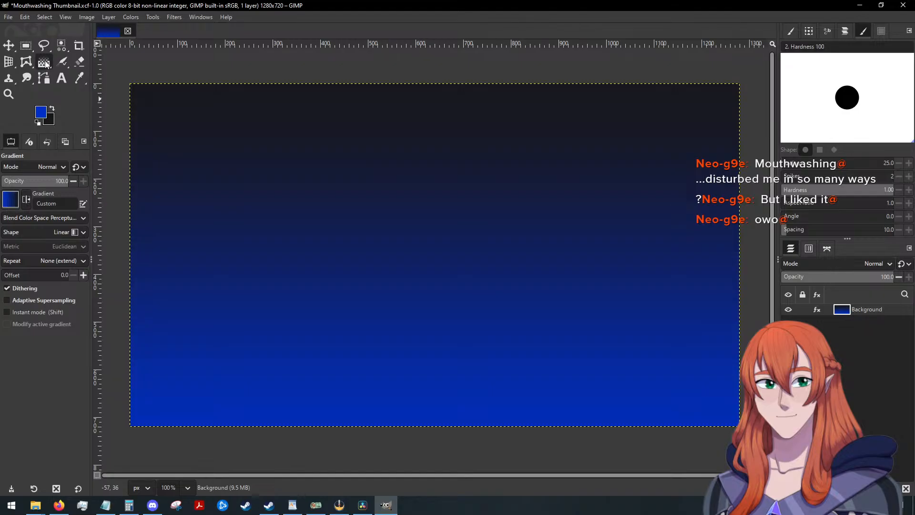
{"action": "key", "text": "shift+b"}
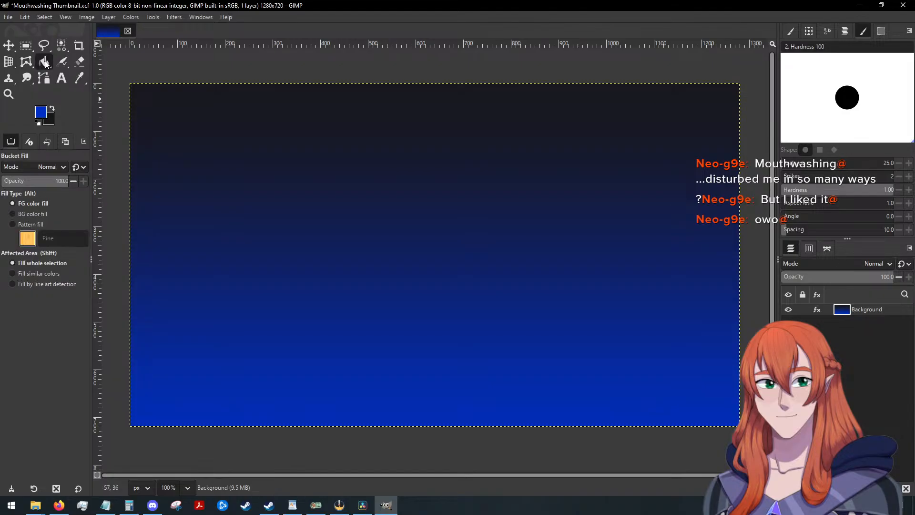
{"action": "left_click", "coordinate": [41, 113]}
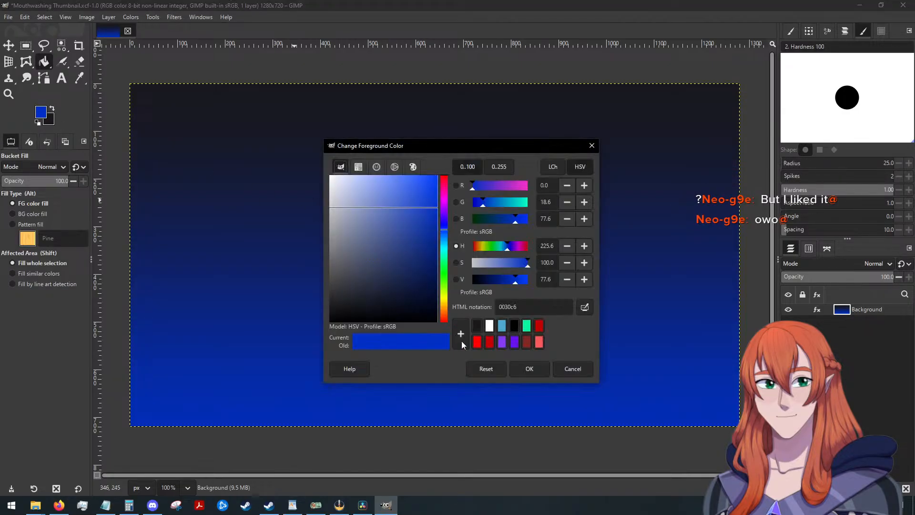
{"action": "left_click", "coordinate": [493, 325]}
{"action": "left_click", "coordinate": [525, 365]}
{"action": "left_click", "coordinate": [451, 231]}
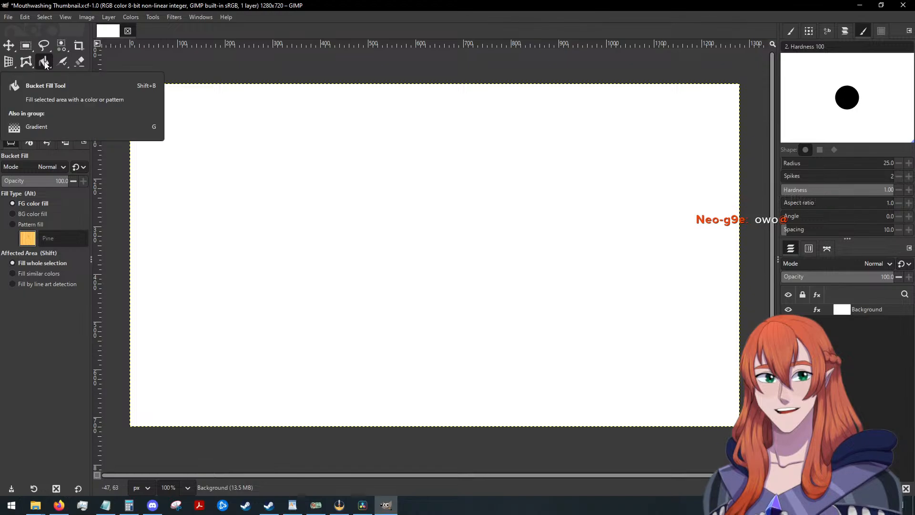
{"action": "key", "text": "shift+g"}
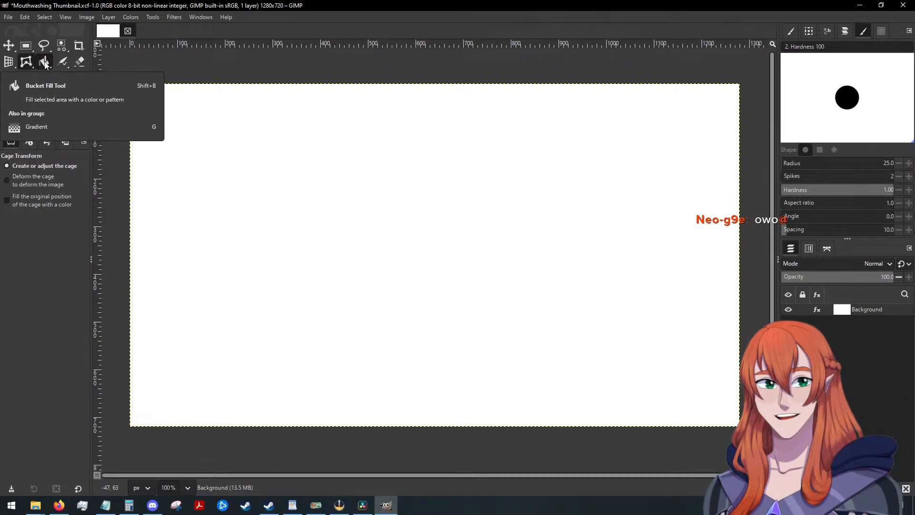
{"action": "left_click", "coordinate": [449, 353]}
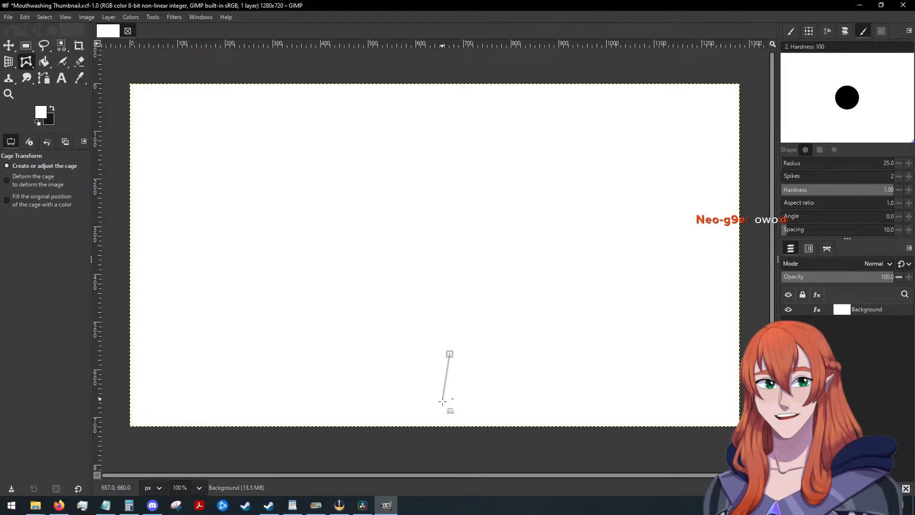
{"action": "left_click", "coordinate": [424, 84]}
{"action": "left_click", "coordinate": [440, 189]}
{"action": "left_click", "coordinate": [288, 264]}
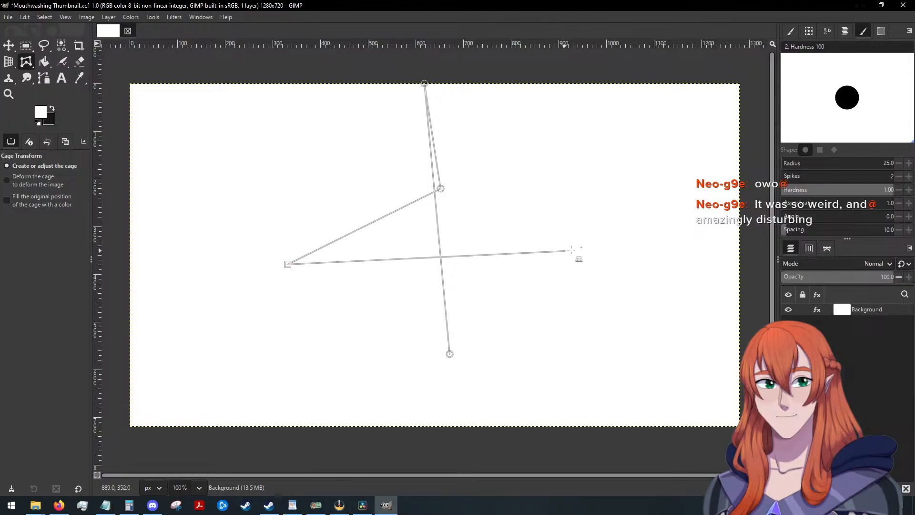
{"action": "right_click", "coordinate": [576, 251]}
{"action": "left_click", "coordinate": [556, 230]}
Try a vertical white-to-dark linear gradient on the Background layer, starting near the upper edge and ending at X 653, Y 643.
{"action": "left_click", "coordinate": [44, 62]}
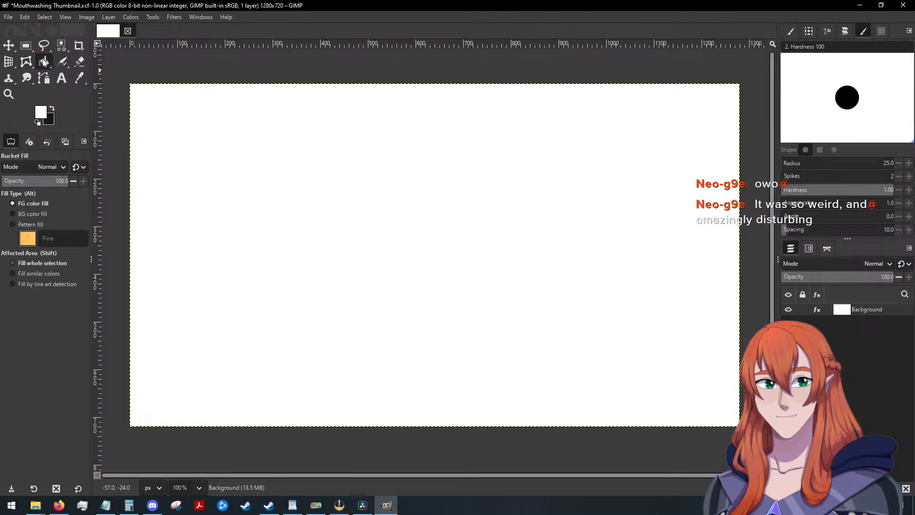
{"action": "key", "text": "g"}
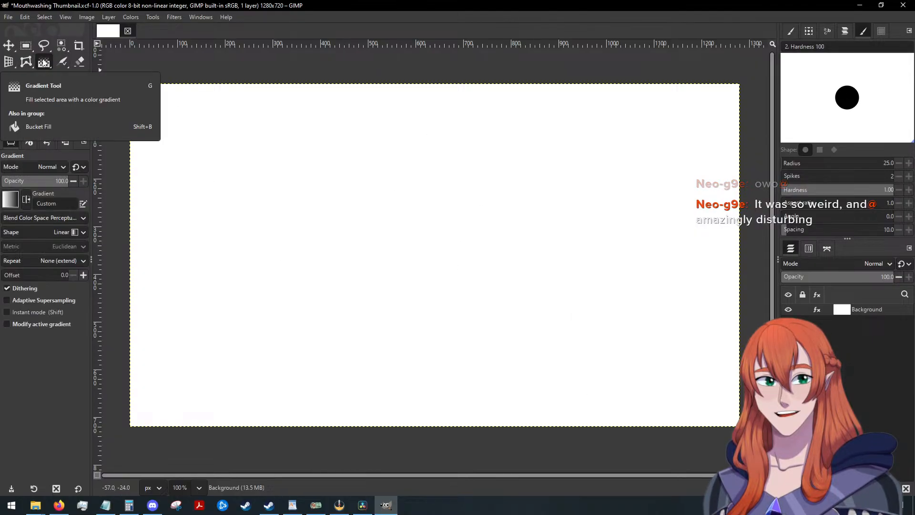
{"action": "left_click_drag", "start_coordinate": [441, 98], "coordinate": [442, 410]}
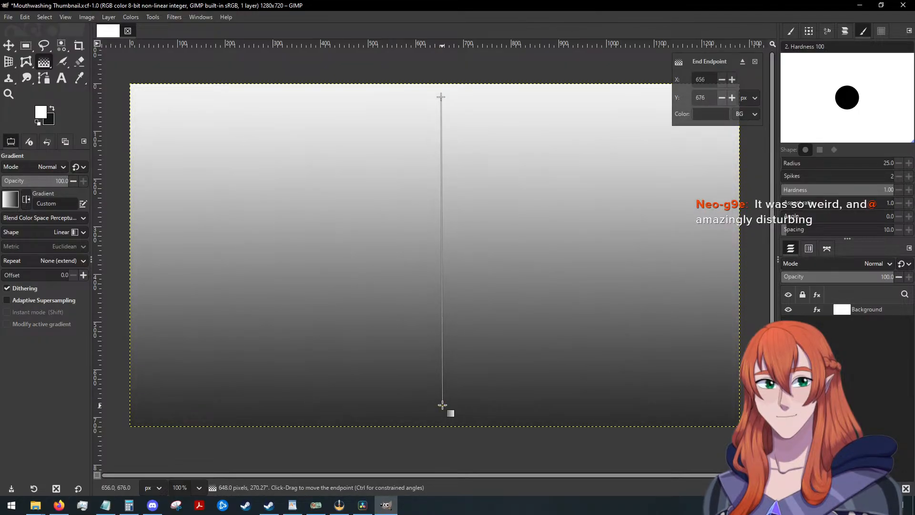
{"action": "left_click_drag", "start_coordinate": [442, 405], "coordinate": [441, 390]}
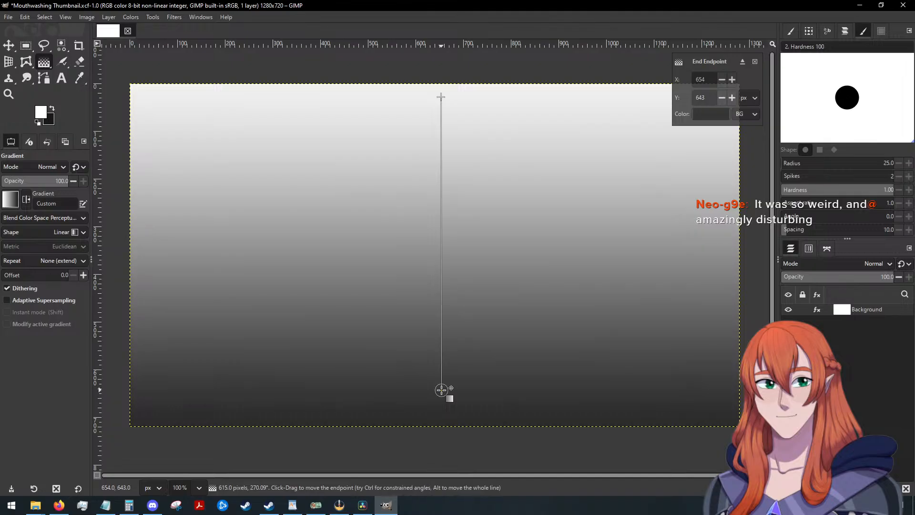
{"action": "left_click", "coordinate": [708, 117]}
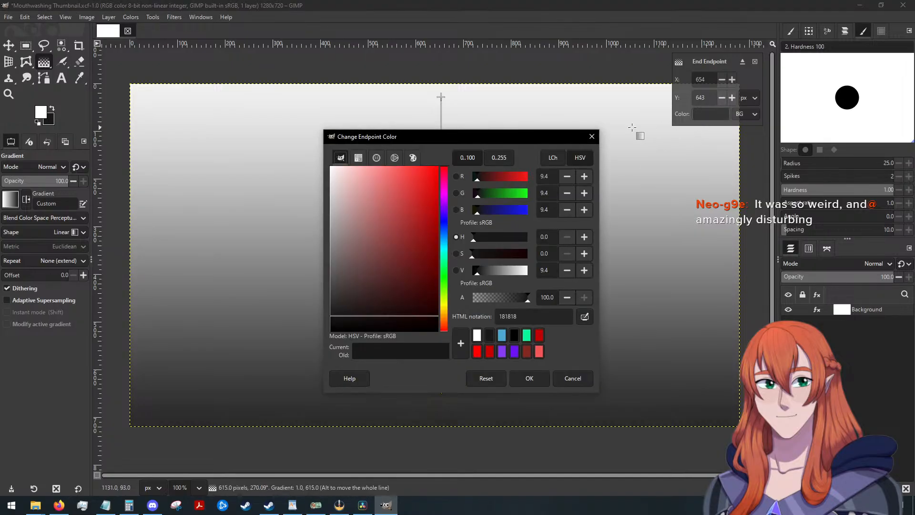
{"action": "left_click", "coordinate": [592, 137]}
{"action": "left_click", "coordinate": [722, 79]}
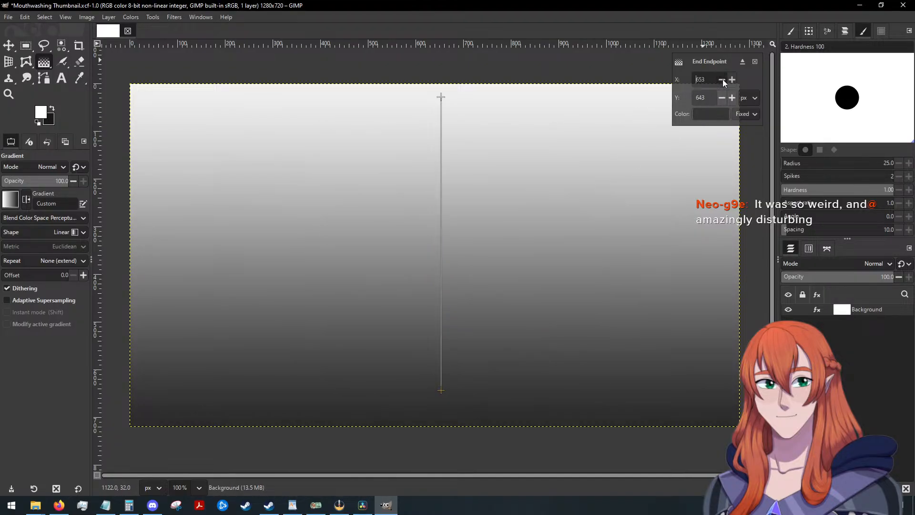
{"action": "left_click", "coordinate": [734, 79]}
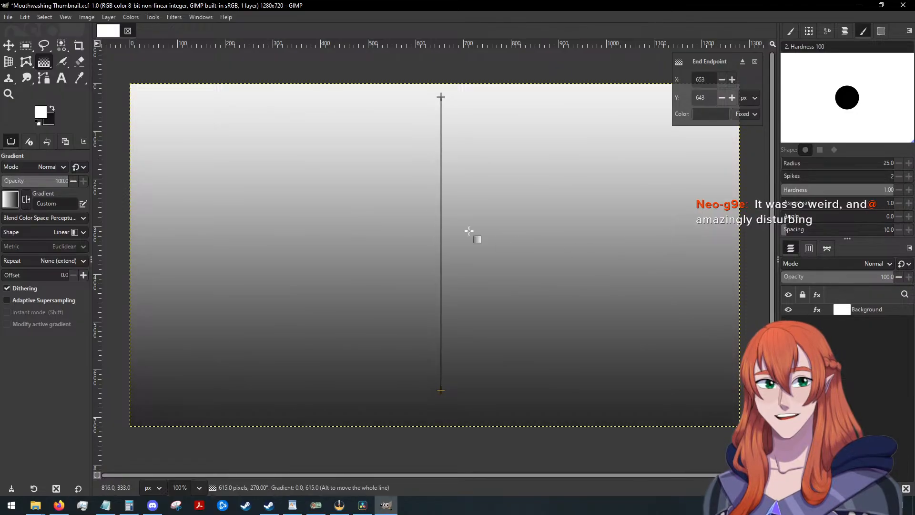
{"action": "left_click", "coordinate": [402, 70]}
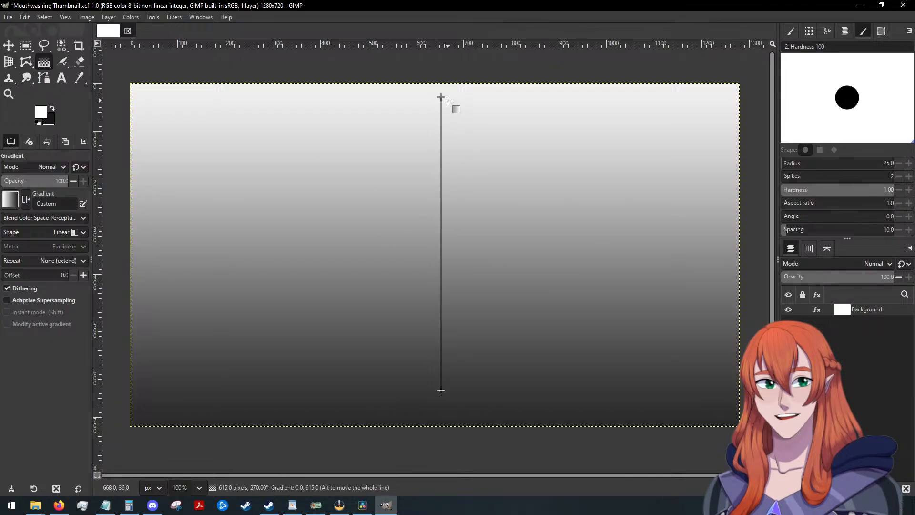
Try nudging the gradient's end point horizontally to X 650, and discard the whole gradient.
{"action": "key", "text": "Left"}
{"action": "key", "text": "Left"}
{"action": "key", "text": "Left"}
{"action": "key", "text": "Left"}
{"action": "key", "text": "Left"}
{"action": "key", "text": "Left"}
{"action": "key", "text": "Left"}
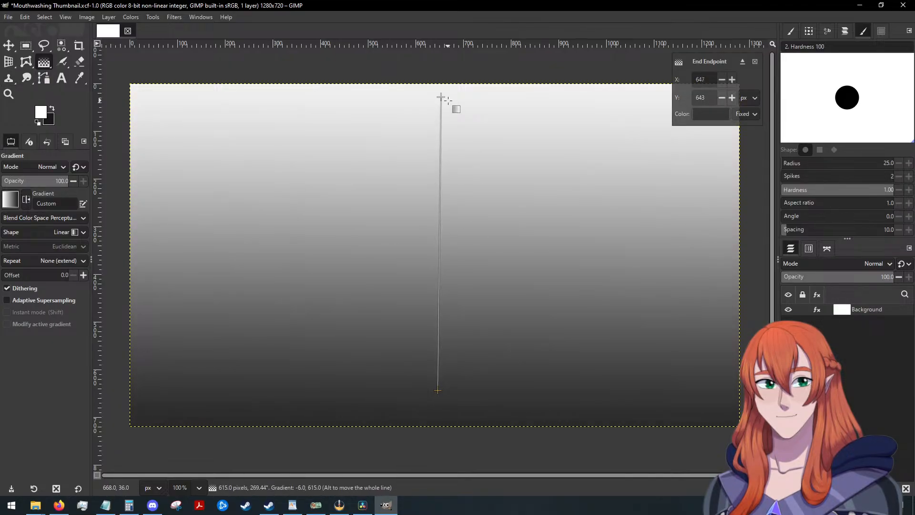
{"action": "key", "text": "Right"}
{"action": "key", "text": "Right"}
{"action": "key", "text": "Right"}
{"action": "key", "text": "Right"}
{"action": "key", "text": "Right"}
{"action": "key", "text": "Right"}
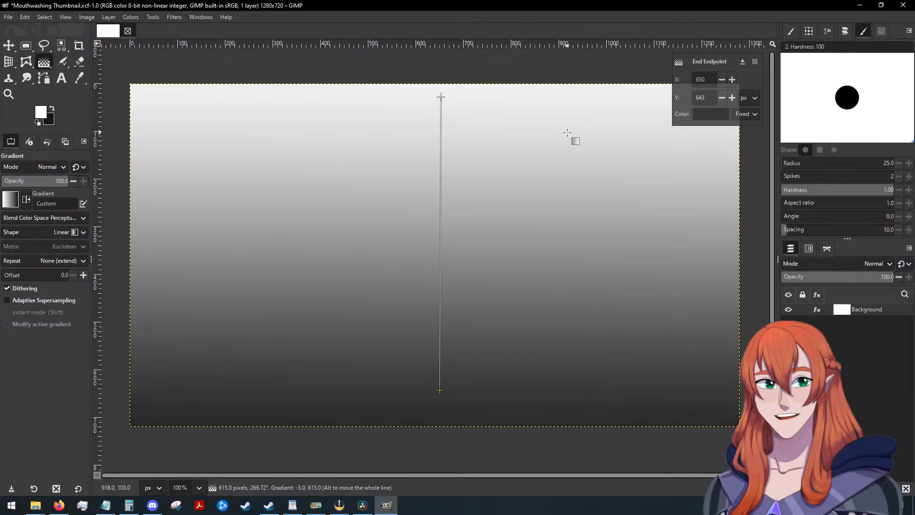
{"action": "left_click", "coordinate": [754, 61]}
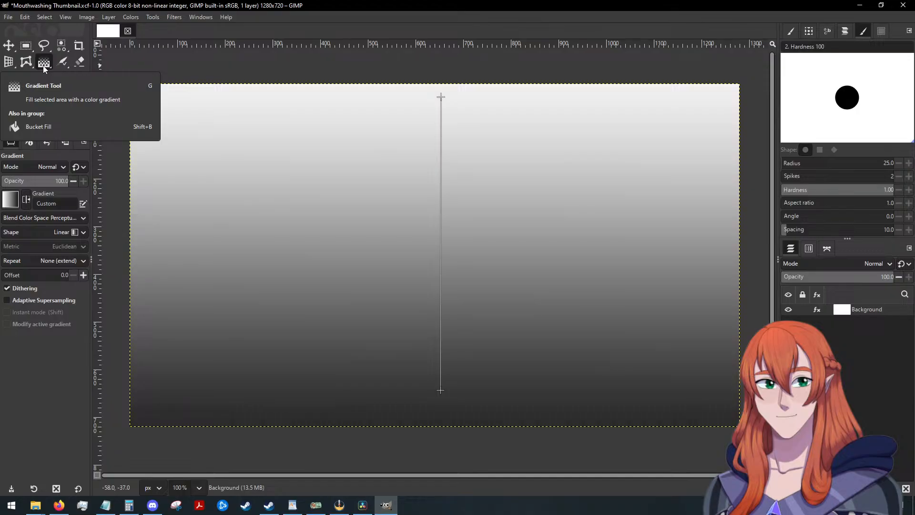
{"action": "key", "text": "shift+b"}
{"action": "left_click", "coordinate": [200, 95]}
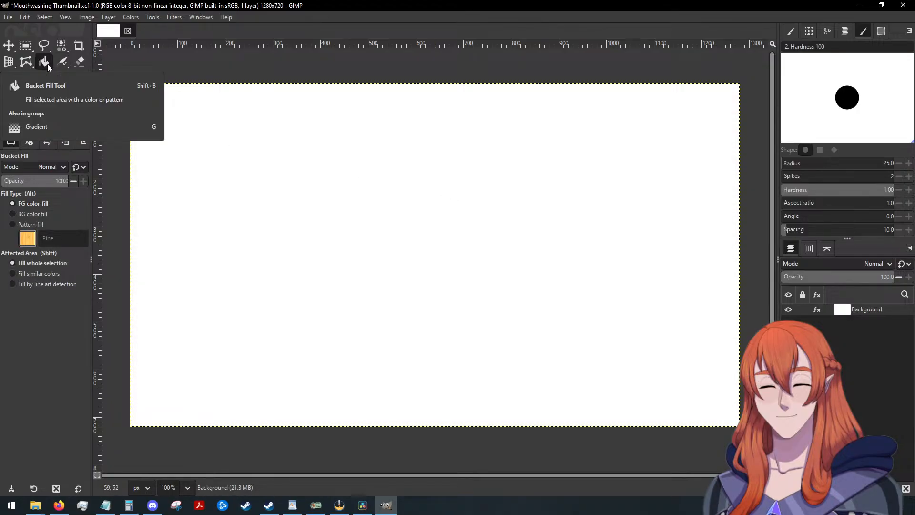
Try two vertical gradients, about 755 and 677 px long, running past the lower canvas edge, and cancel the second one.
{"action": "key", "text": "g"}
{"action": "left_click_drag", "start_coordinate": [450, 152], "coordinate": [450, 511]}
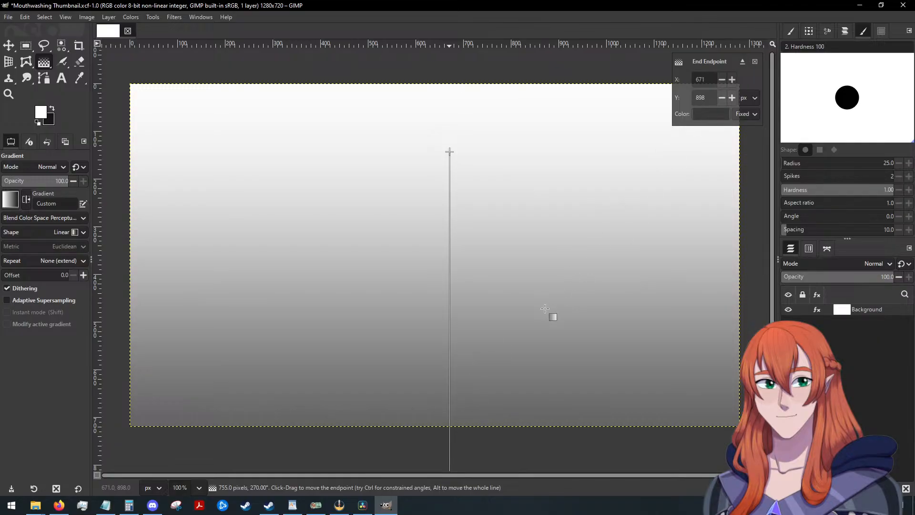
{"action": "left_click", "coordinate": [412, 120]}
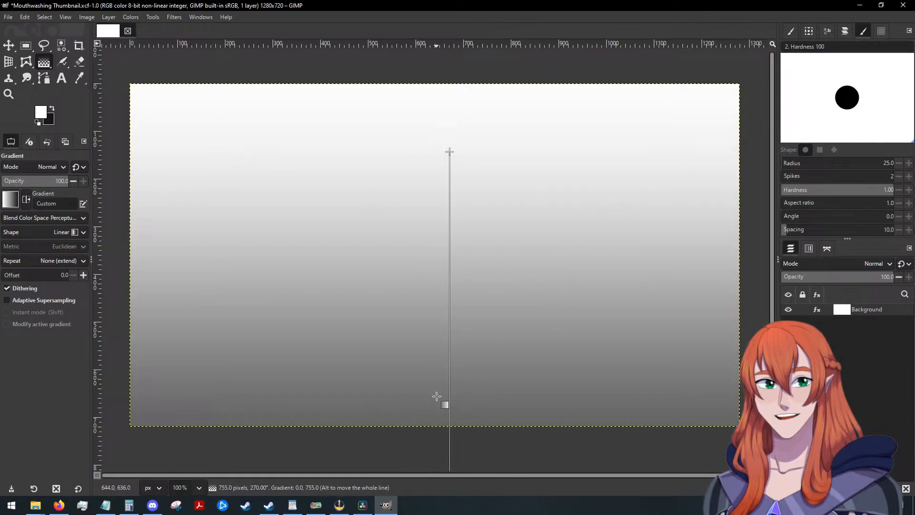
{"action": "left_click", "coordinate": [61, 62]}
{"action": "left_click", "coordinate": [44, 62]}
{"action": "mouse_move", "coordinate": [438, 157]}
{"action": "left_mouse_down"}
{"action": "mouse_move", "coordinate": [453, 370]}
{"action": "mouse_move", "coordinate": [441, 479]}
{"action": "left_mouse_up"}
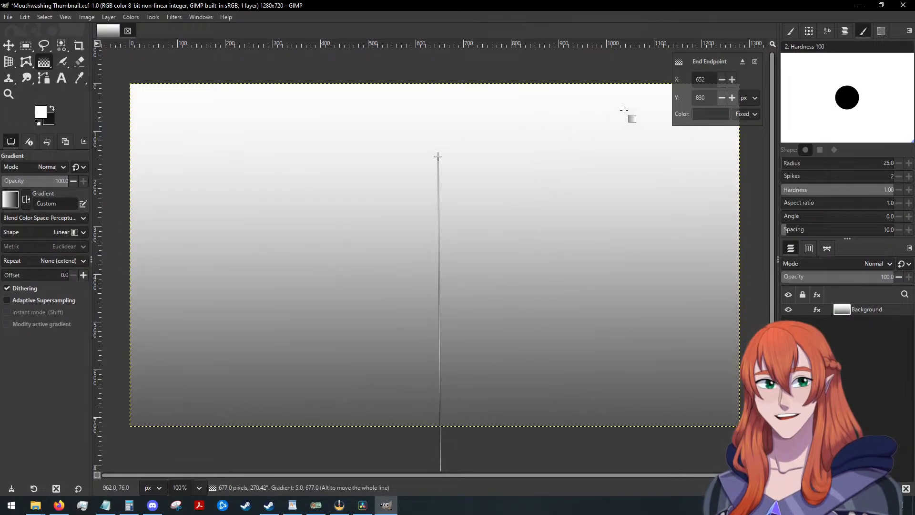
{"action": "left_click", "coordinate": [755, 62]}
{"action": "key", "text": "Escape"}
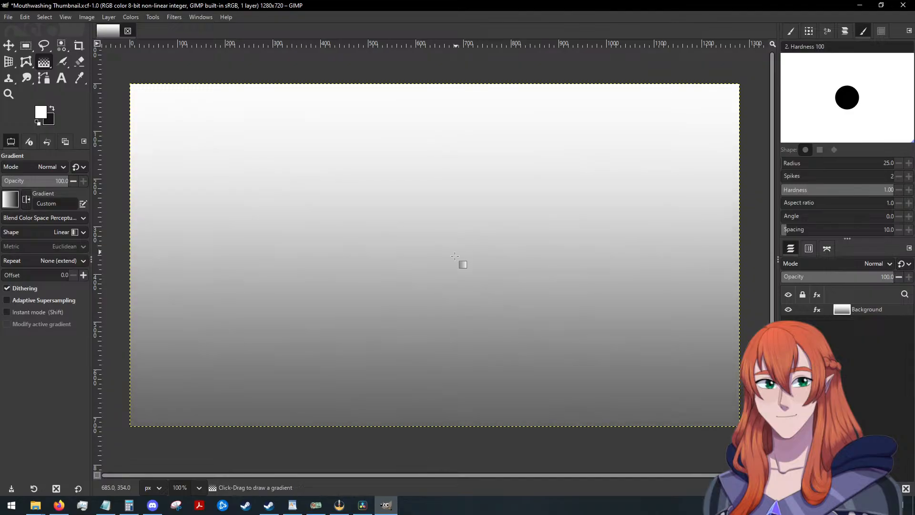
Try several very short gradients in the lower half of the canvas, cancelling each one.
{"action": "left_click_drag", "start_coordinate": [435, 377], "coordinate": [443, 404]}
{"action": "key", "text": "Escape"}
{"action": "mouse_move", "coordinate": [435, 352]}
{"action": "left_mouse_down"}
{"action": "mouse_move", "coordinate": [451, 402]}
{"action": "mouse_move", "coordinate": [435, 388]}
{"action": "mouse_move", "coordinate": [433, 367]}
{"action": "left_mouse_up"}
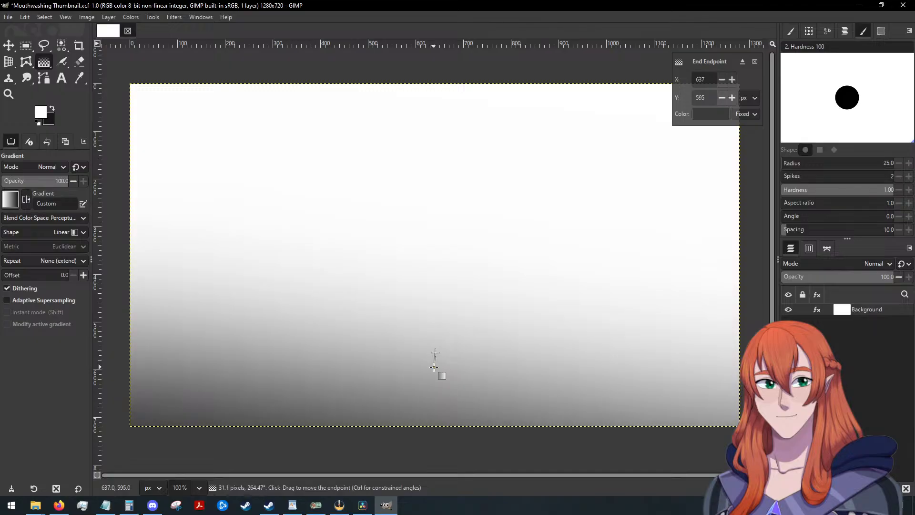
{"action": "key", "text": "Escape"}
{"action": "mouse_move", "coordinate": [437, 309]}
{"action": "left_mouse_down"}
{"action": "mouse_move", "coordinate": [434, 377]}
{"action": "mouse_move", "coordinate": [437, 306]}
{"action": "mouse_move", "coordinate": [434, 319]}
{"action": "left_mouse_up"}
{"action": "key", "text": "Escape"}
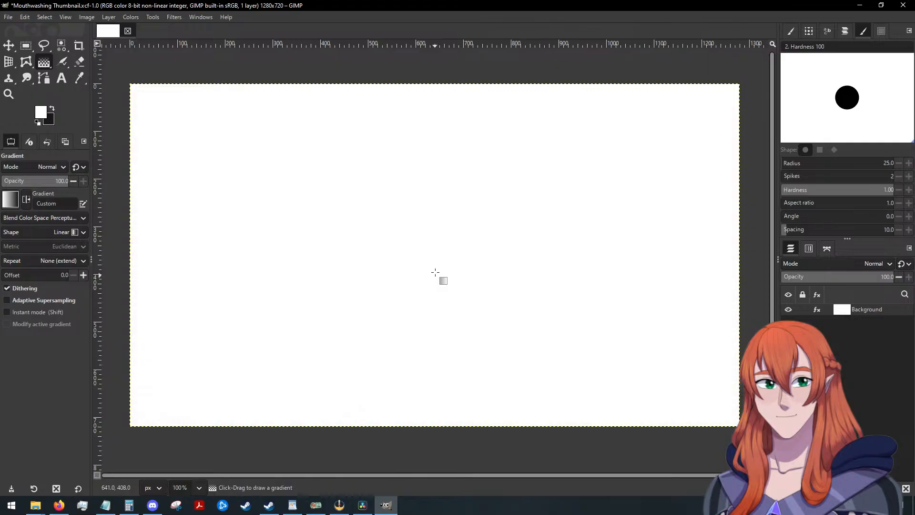
Draw a vertical linear gradient about 222 px long from mid-canvas down to X 653, Y 604, ending in the background color.
{"action": "left_click_drag", "start_coordinate": [441, 265], "coordinate": [440, 372]}
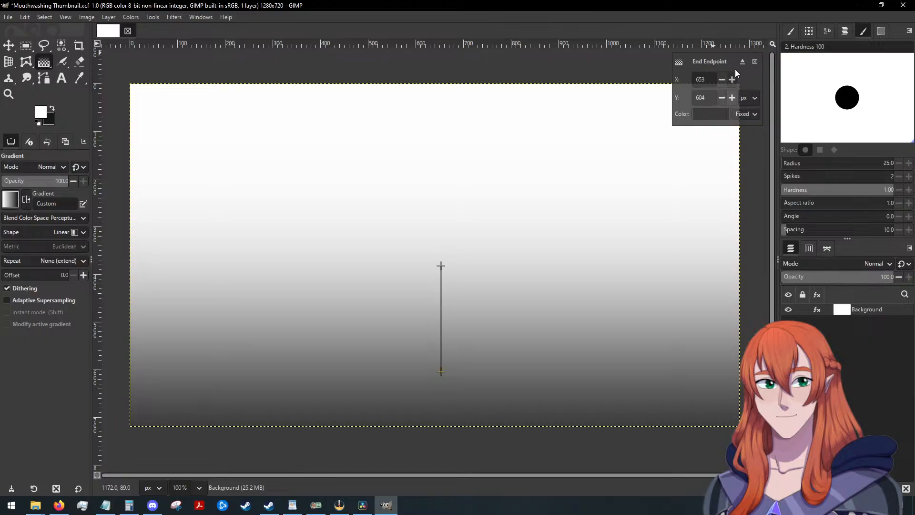
{"action": "left_click", "coordinate": [739, 115]}
{"action": "left_click", "coordinate": [742, 124]}
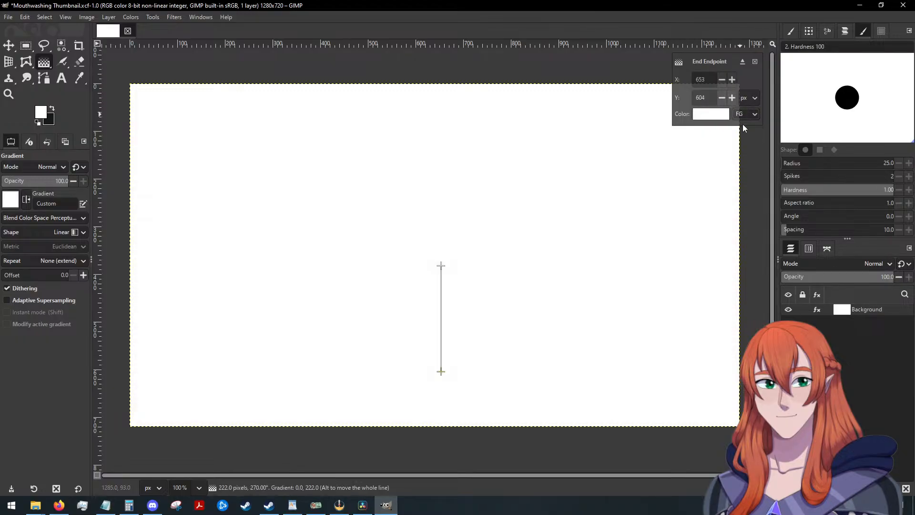
{"action": "left_click", "coordinate": [744, 113]}
{"action": "left_click", "coordinate": [745, 143]}
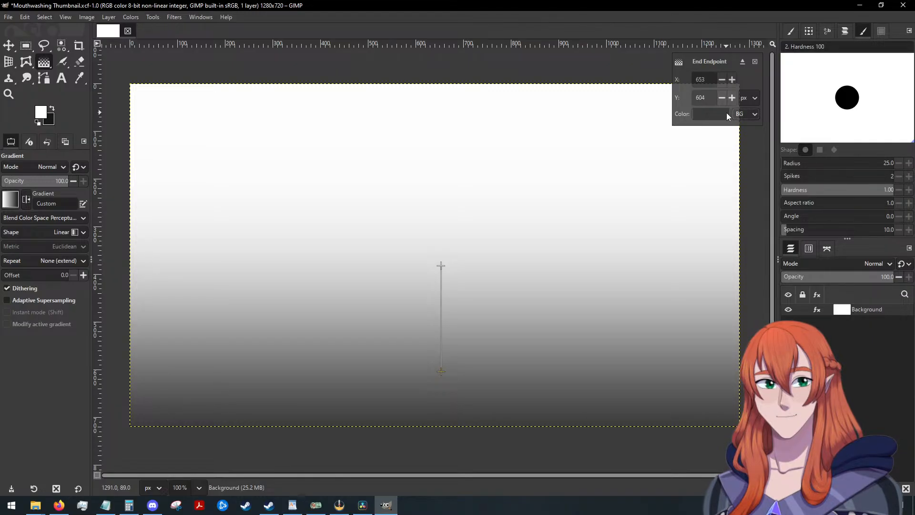
{"action": "left_click", "coordinate": [754, 62]}
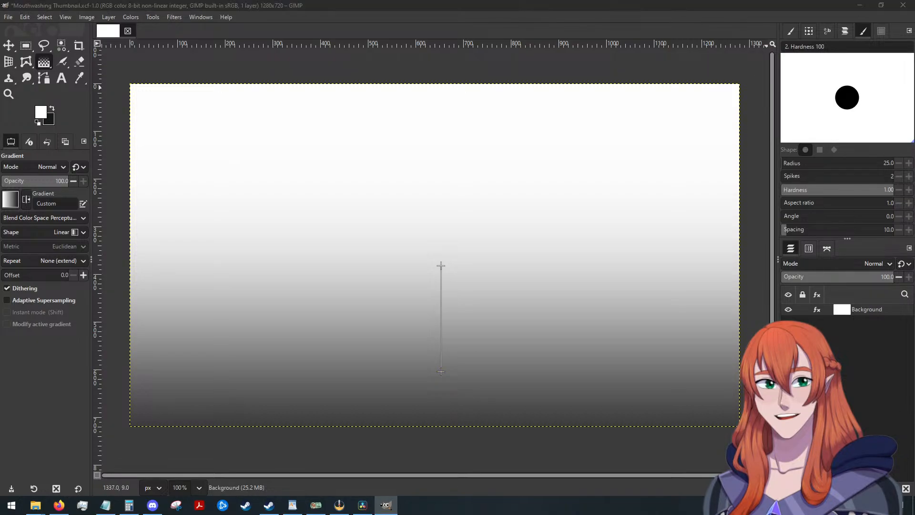
Switch to File Explorer, open Videos > WIP Projects > 2025 Horror Game Reviews > Images, and move its window clear of the GIMP canvas.
{"action": "key", "text": "alt+Tab"}
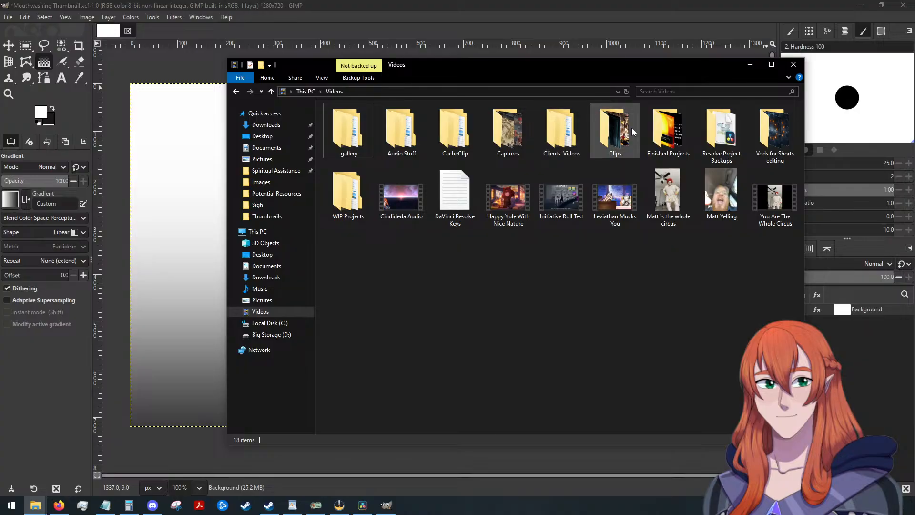
{"action": "double_click", "coordinate": [350, 191]}
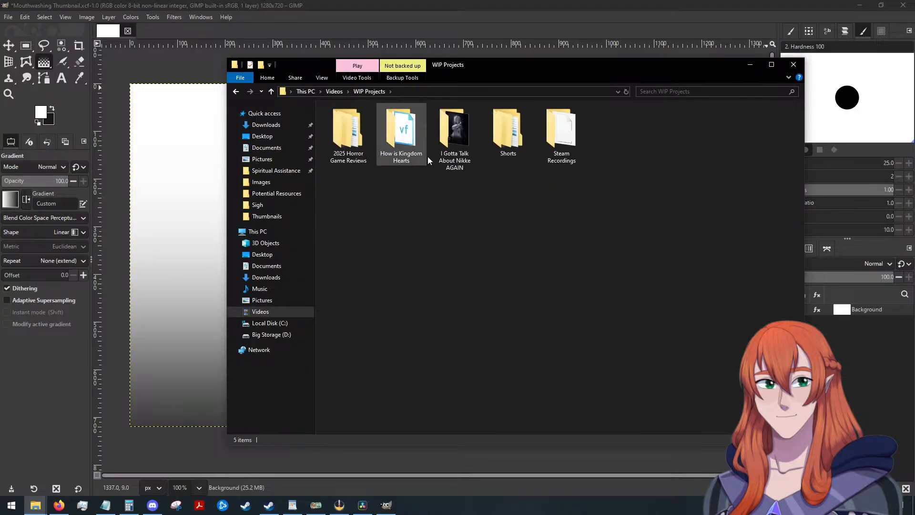
{"action": "double_click", "coordinate": [346, 132]}
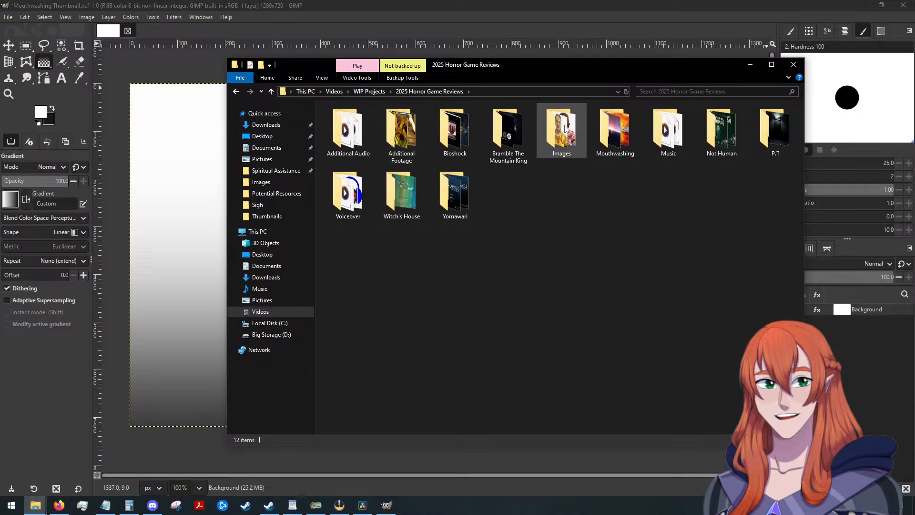
{"action": "double_click", "coordinate": [565, 129]}
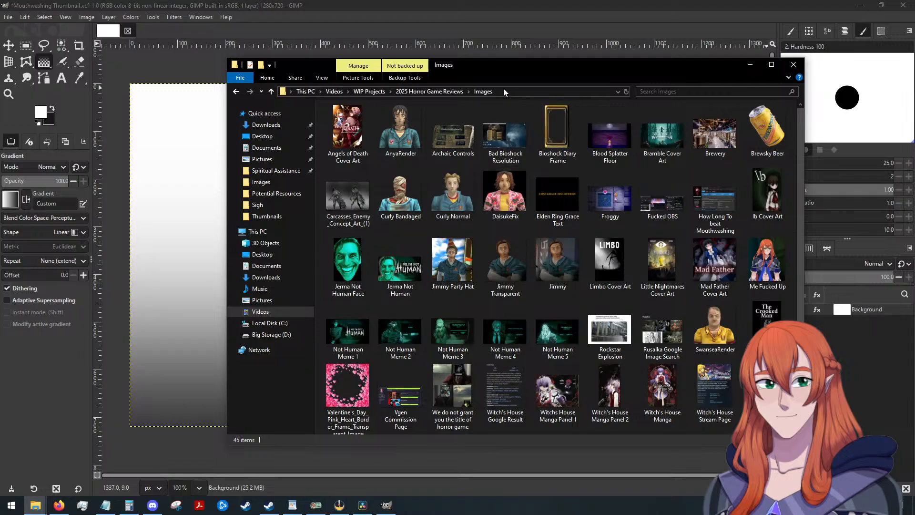
{"action": "left_click_drag", "start_coordinate": [518, 68], "coordinate": [914, 106]}
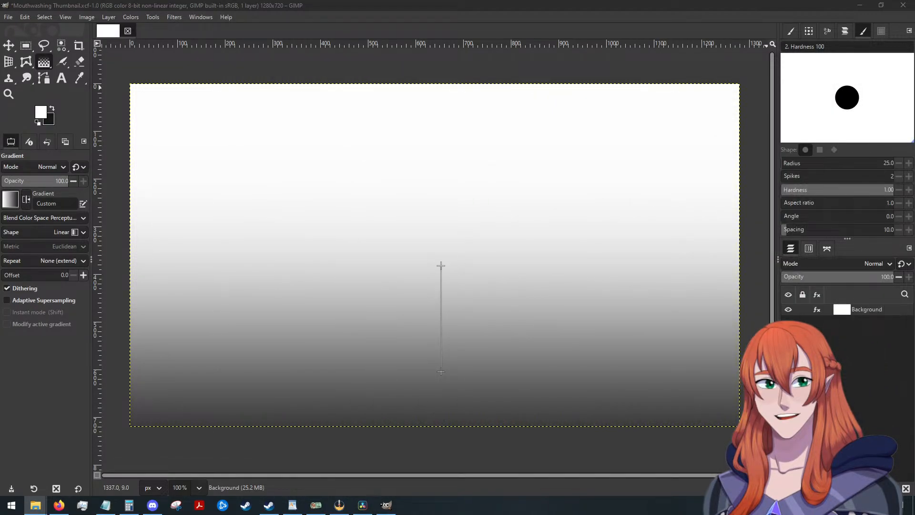
Add Jimmy Transparent.png to the image as a layer and move it down to the lower canvas edge.
{"action": "left_click_drag", "start_coordinate": [435, 302], "coordinate": [436, 301]}
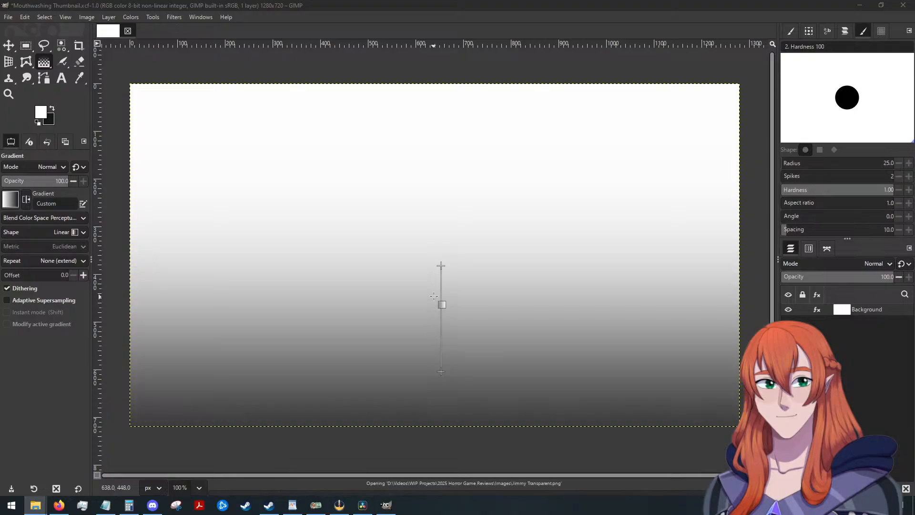
{"action": "left_click", "coordinate": [9, 46]}
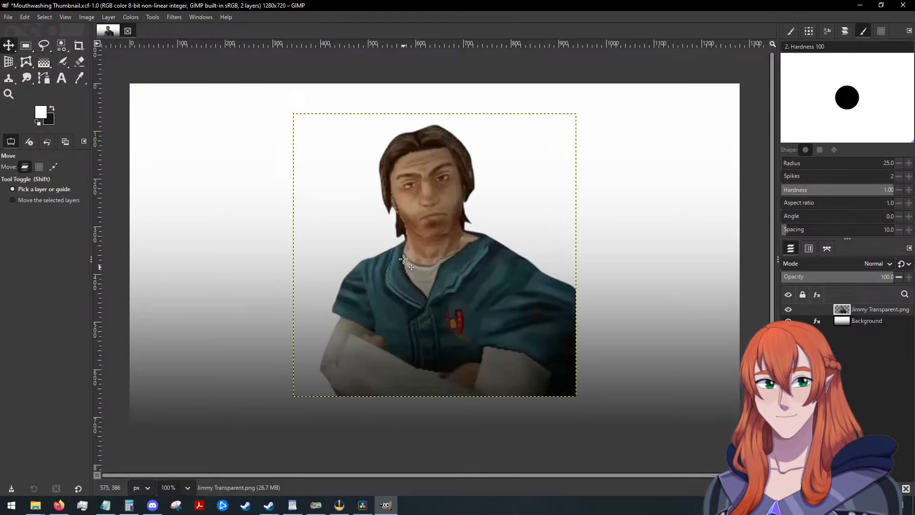
{"action": "left_click_drag", "start_coordinate": [419, 259], "coordinate": [418, 291]}
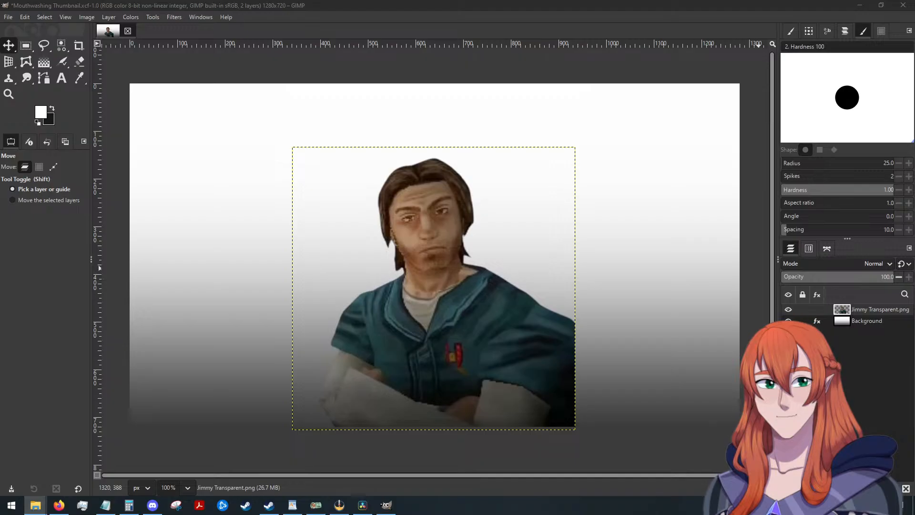
Add AnyaRender.webp as a layer and scale it to 500 × 500 px over the lower-left part of Jimmy.
{"action": "left_click_drag", "start_coordinate": [397, 337], "coordinate": [398, 337]}
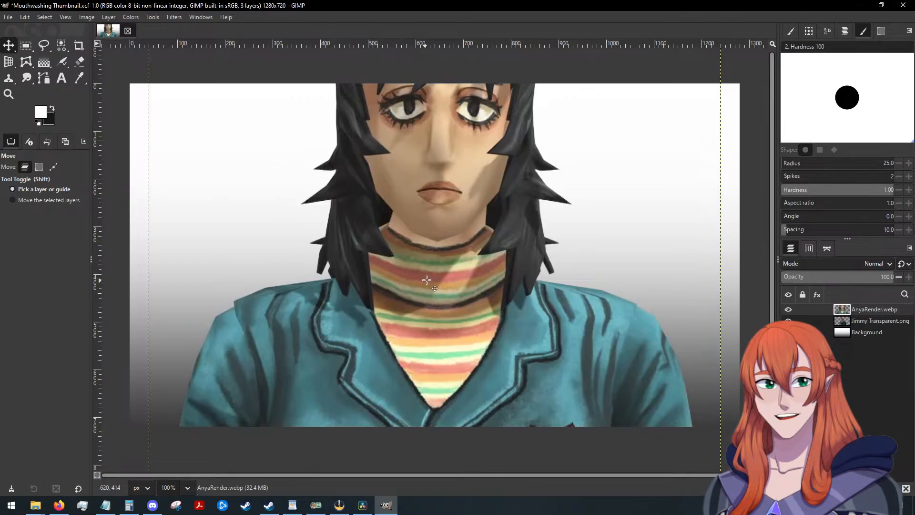
{"action": "key", "text": "shift+s"}
{"action": "left_click", "coordinate": [466, 223]}
{"action": "left_click_drag", "start_coordinate": [466, 222], "coordinate": [312, 337]}
{"action": "left_click_drag", "start_coordinate": [246, 441], "coordinate": [356, 358]}
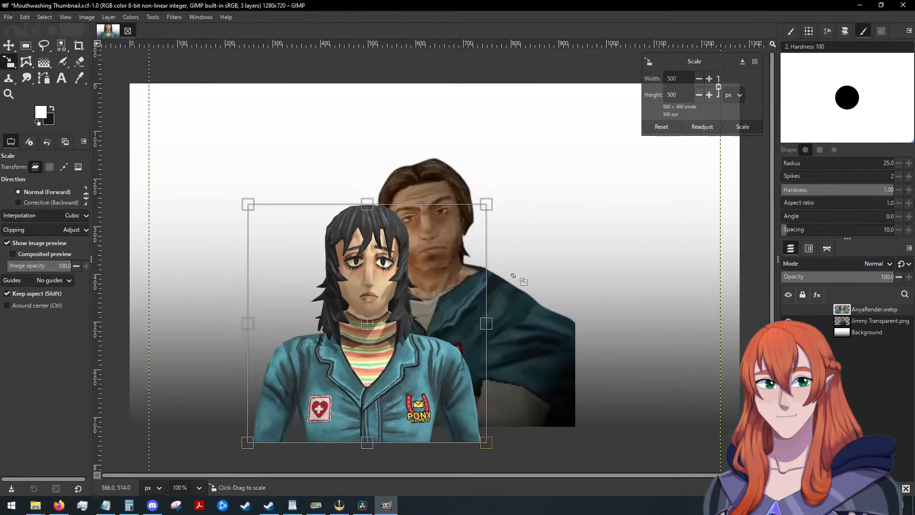
{"action": "left_click", "coordinate": [742, 127]}
Place the AnyaRender.webp layer directly below Jimmy Transparent.png in the layer stack.
{"action": "left_click", "coordinate": [8, 46]}
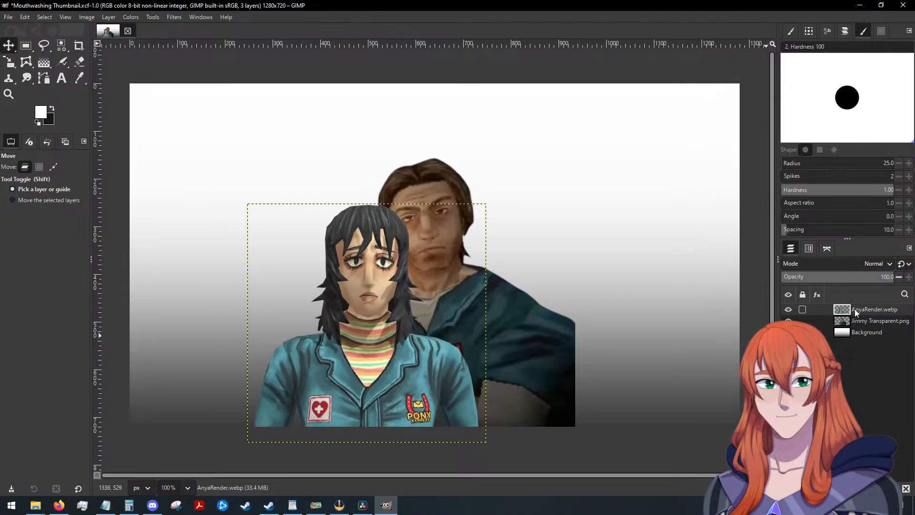
{"action": "left_click_drag", "start_coordinate": [855, 312], "coordinate": [857, 329]}
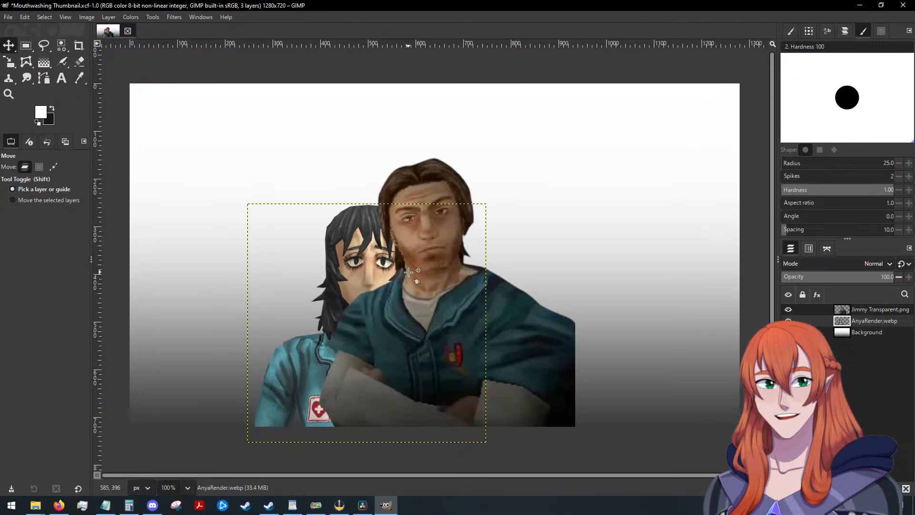
Rotate the AnyaRender layer by -30.62° and move it left and slightly up so Anya leans out from behind Jimmy.
{"action": "key", "text": "shift+r"}
{"action": "left_click_drag", "start_coordinate": [408, 272], "coordinate": [325, 244]}
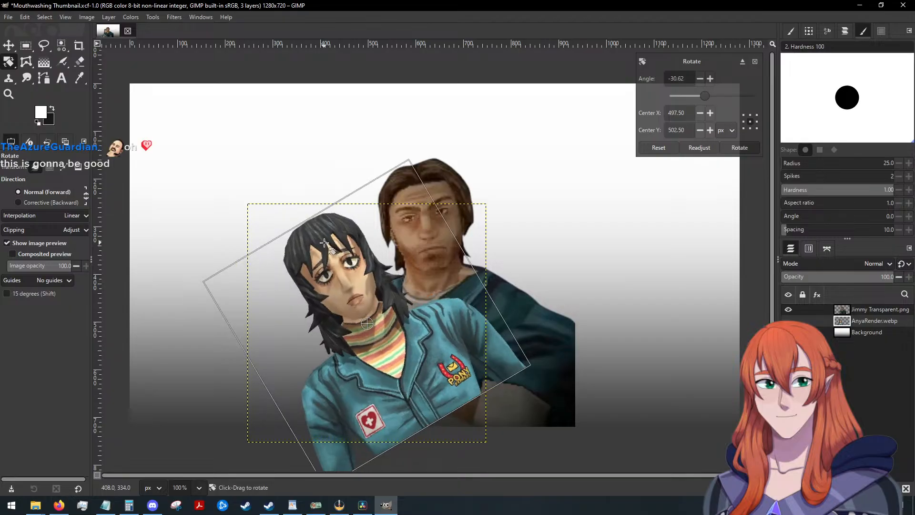
{"action": "key", "text": "alt+Tab"}
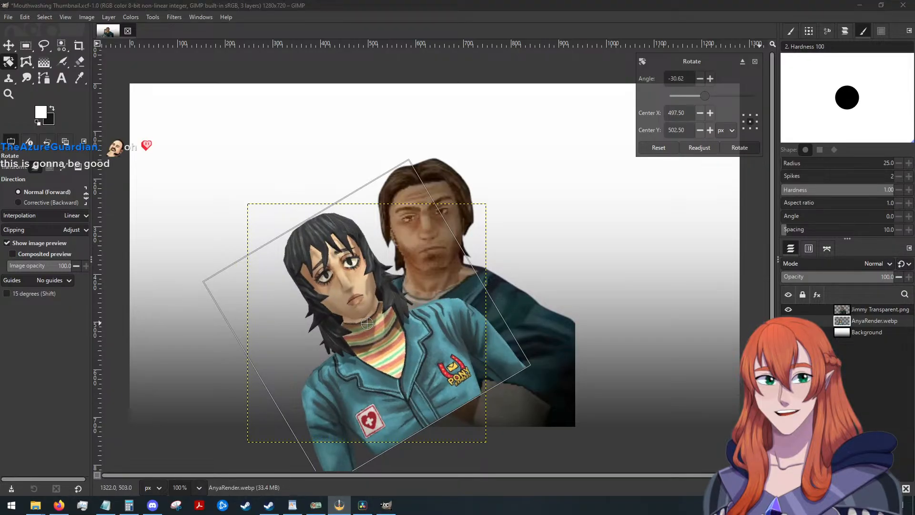
{"action": "left_click", "coordinate": [742, 149]}
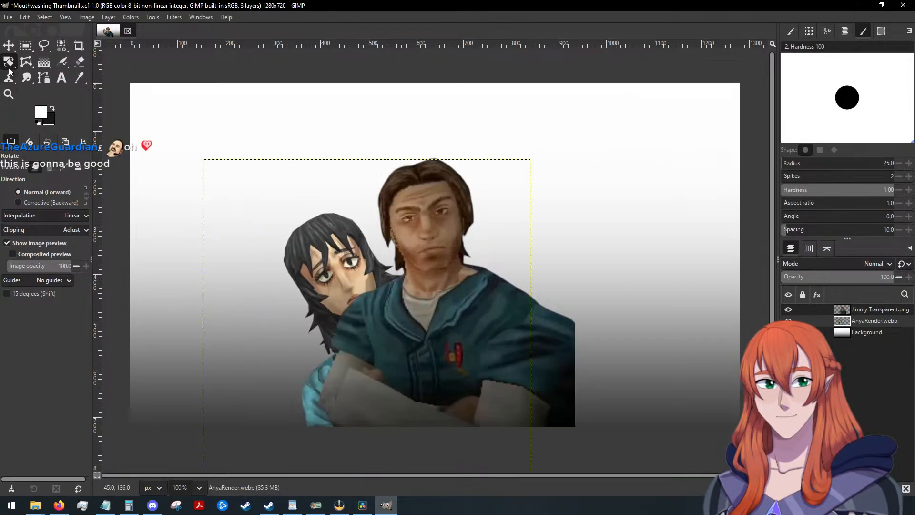
{"action": "left_click", "coordinate": [10, 45]}
{"action": "left_click_drag", "start_coordinate": [329, 275], "coordinate": [270, 256]}
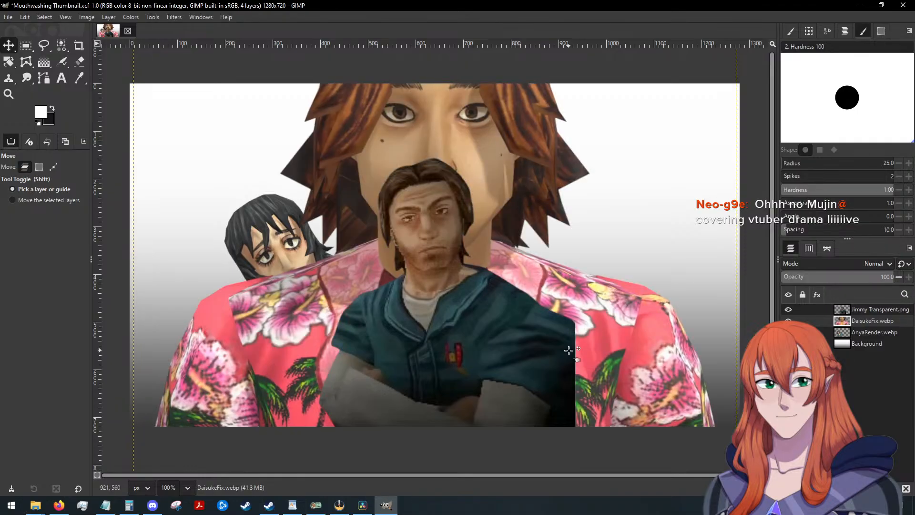
Scale the DaisukeFix.webp layer down to roughly Jimmy's head size and move it to the right of Jimmy.
{"action": "key", "text": "shift+s"}
{"action": "left_click_drag", "start_coordinate": [621, 139], "coordinate": [467, 297]}
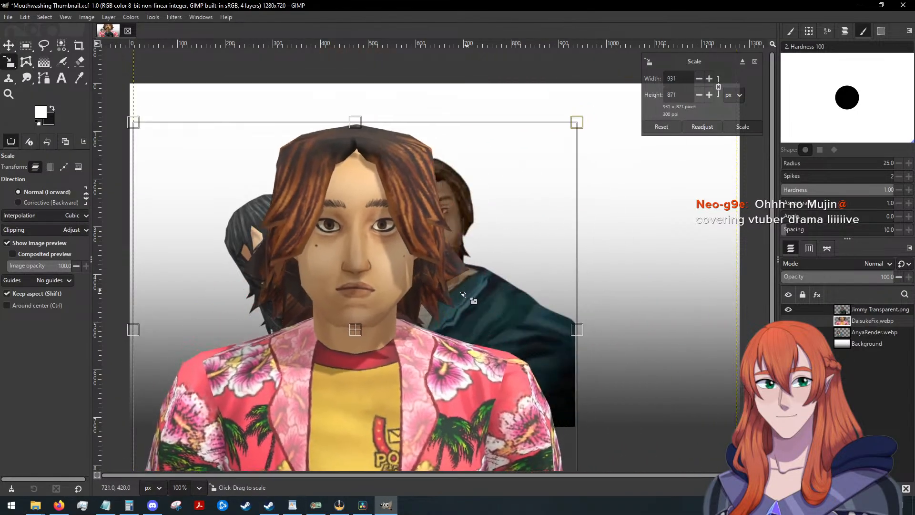
{"action": "left_click_drag", "start_coordinate": [319, 401], "coordinate": [459, 297]}
{"action": "left_click", "coordinate": [739, 126]}
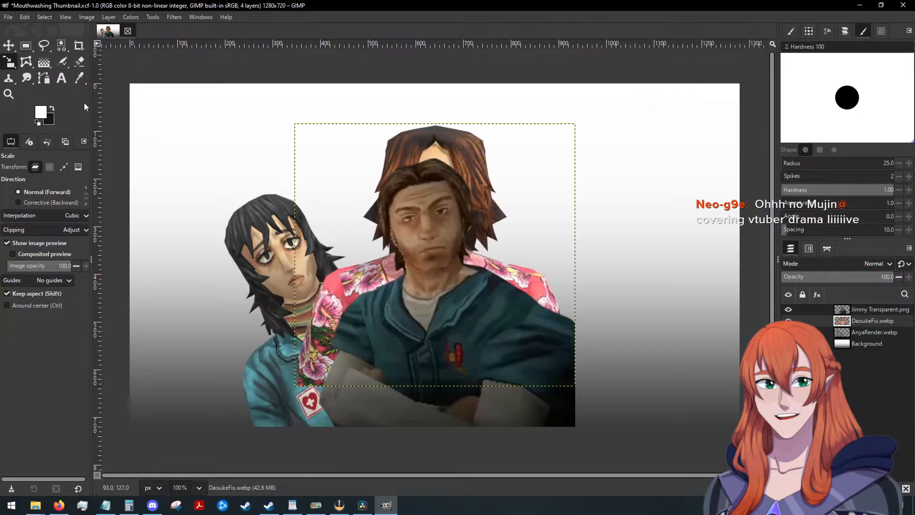
{"action": "left_click", "coordinate": [9, 47]}
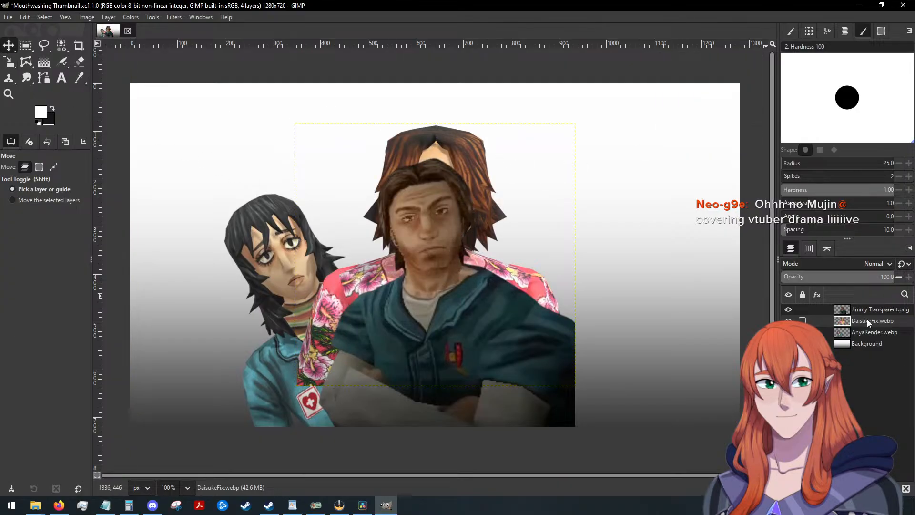
{"action": "left_click_drag", "start_coordinate": [413, 145], "coordinate": [541, 198]}
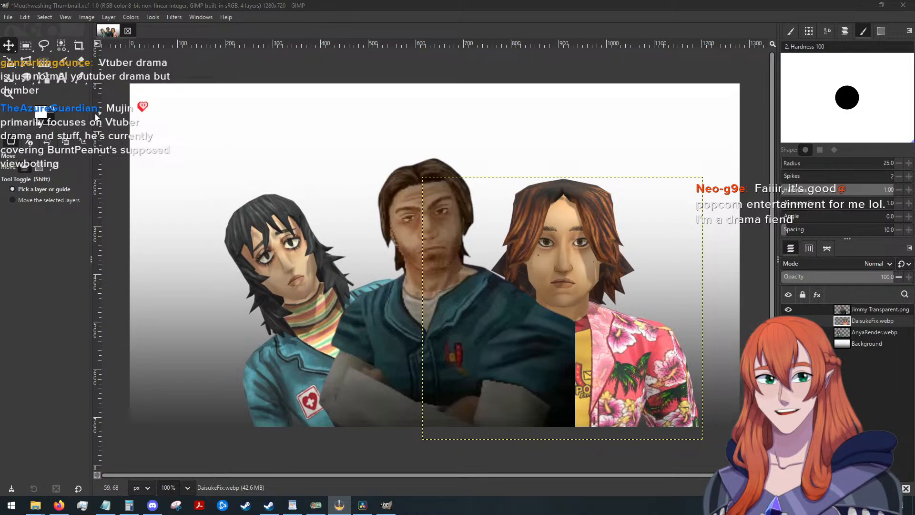
{"action": "left_click", "coordinate": [648, 337]}
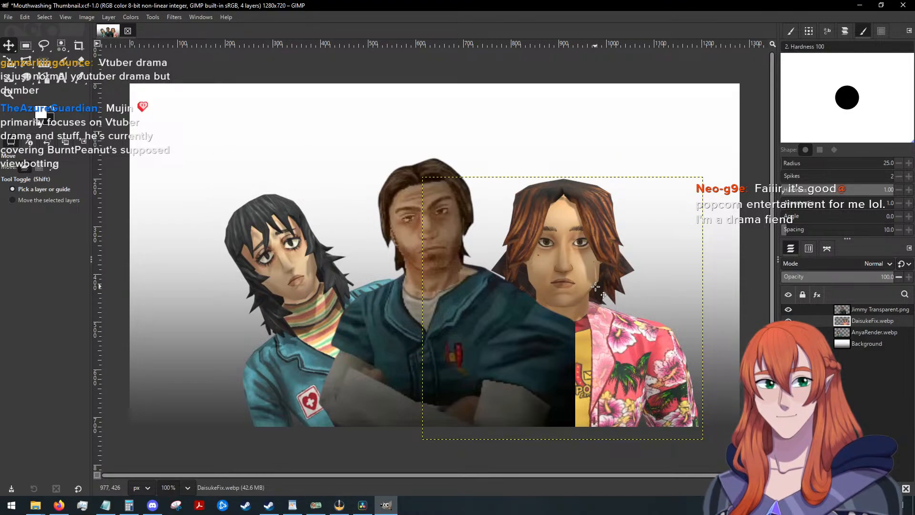
{"action": "key", "text": "r"}
{"action": "left_click_drag", "start_coordinate": [554, 232], "coordinate": [581, 233]}
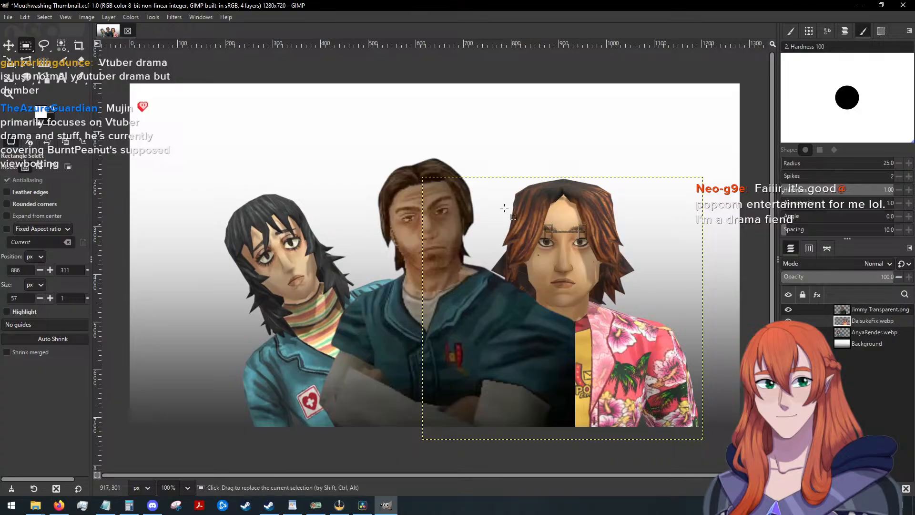
{"action": "key", "text": "shift+r"}
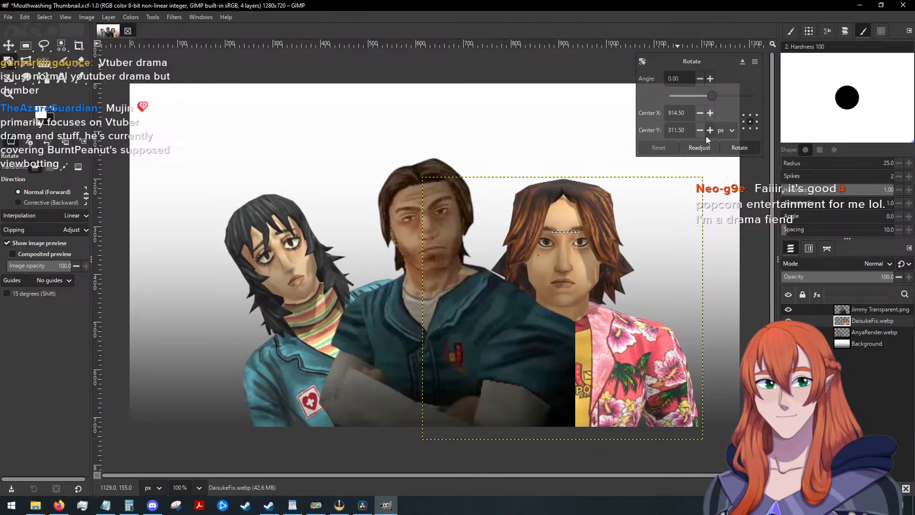
{"action": "left_click", "coordinate": [755, 61]}
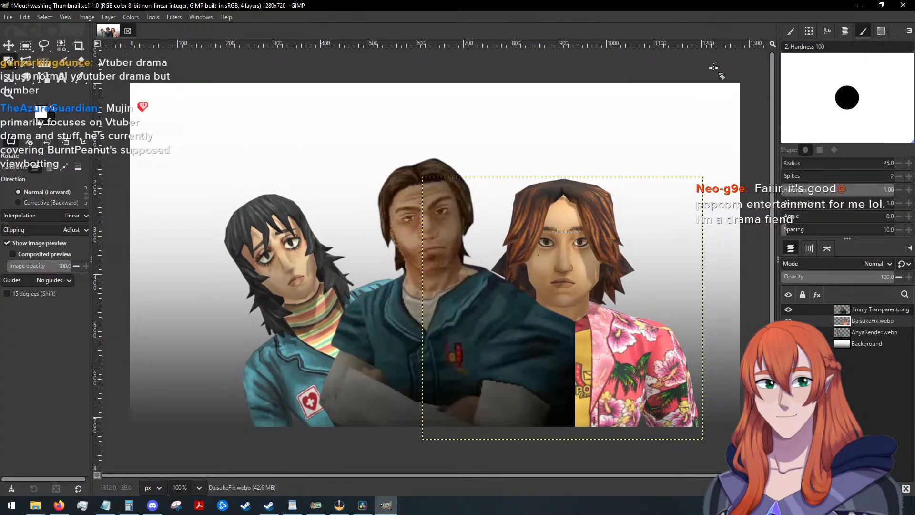
{"action": "left_click", "coordinate": [44, 17]}
{"action": "left_click", "coordinate": [49, 41]}
Rotate the DaisukeFix layer clockwise so its head tilts outward, and move it right to sit beside Jimmy's shoulder.
{"action": "left_click", "coordinate": [508, 207]}
{"action": "left_click_drag", "start_coordinate": [507, 207], "coordinate": [566, 234]}
{"action": "left_click", "coordinate": [739, 147]}
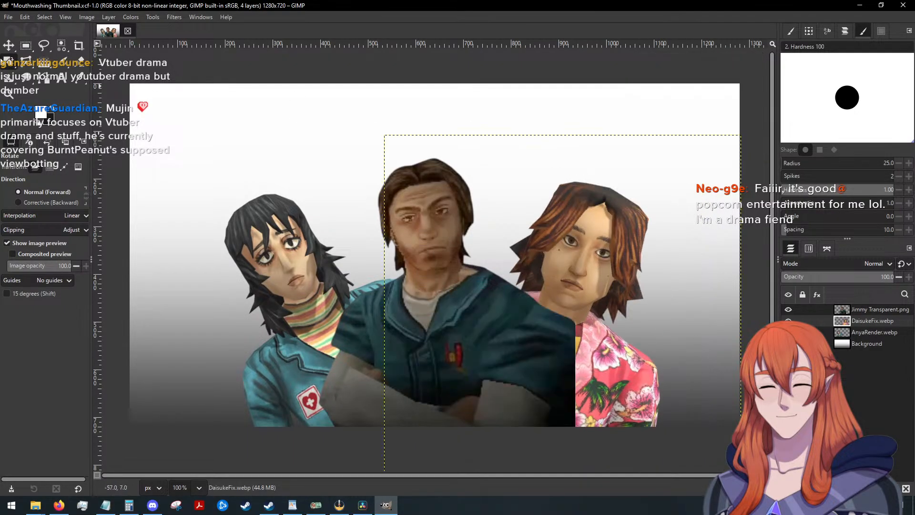
{"action": "left_click", "coordinate": [8, 46]}
{"action": "left_click_drag", "start_coordinate": [581, 249], "coordinate": [610, 260]}
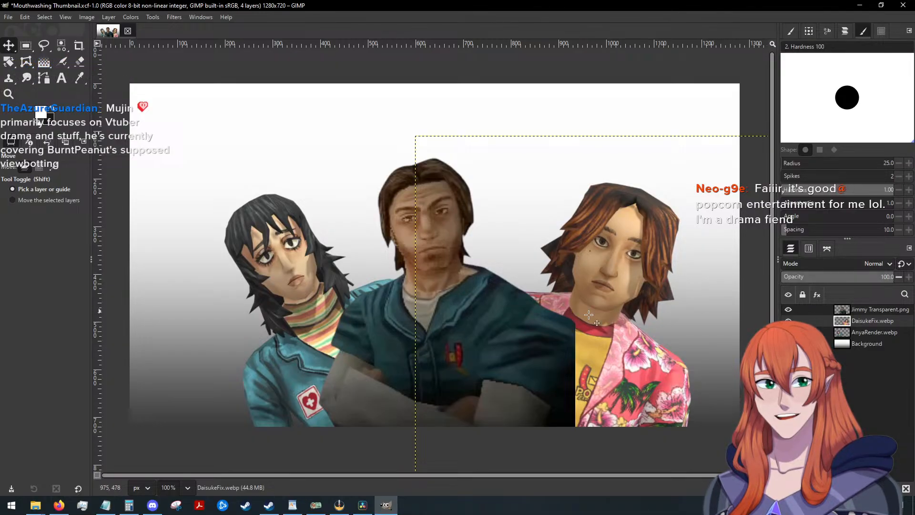
{"action": "mouse_move", "coordinate": [623, 354]}
{"action": "left_mouse_down"}
{"action": "mouse_move", "coordinate": [616, 348]}
{"action": "mouse_move", "coordinate": [626, 355]}
{"action": "left_mouse_up"}
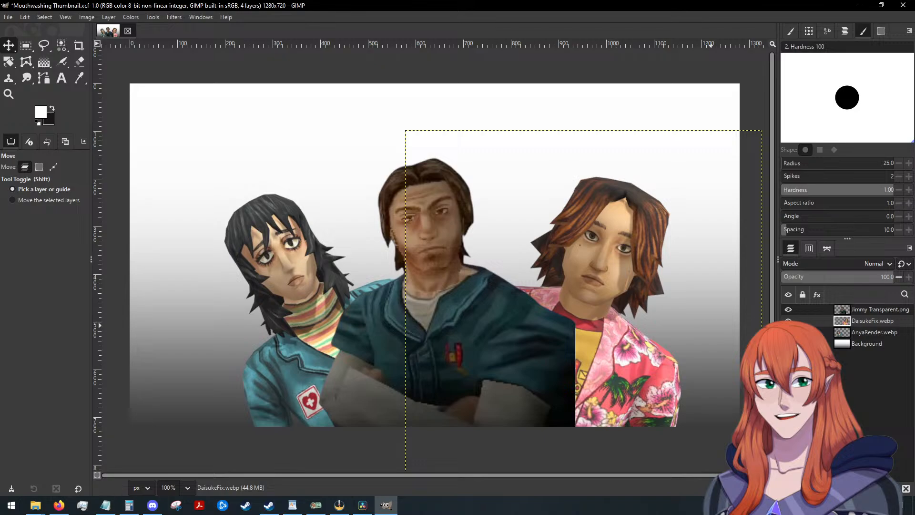
Add Curly Normal.png from File Explorer as a layer, scale it to under half size, and move it down behind Jimmy.
{"action": "key", "text": "alt+Tab"}
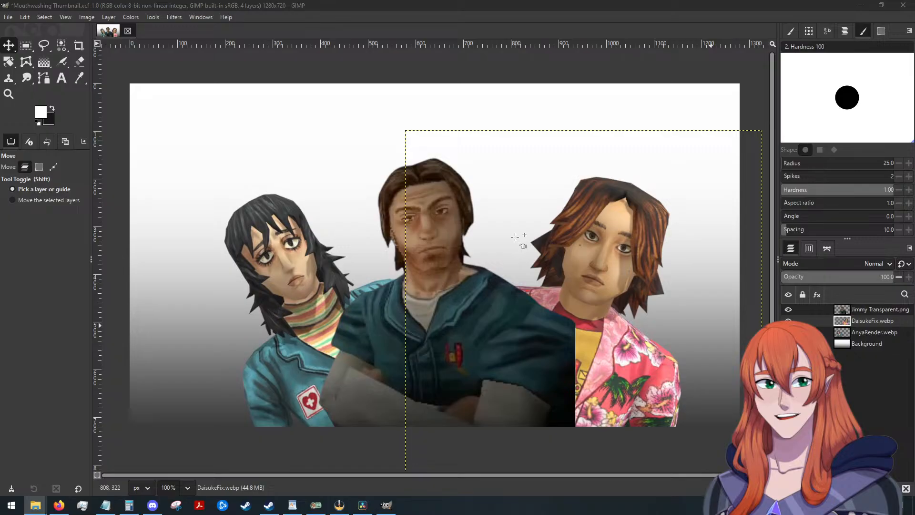
{"action": "left_click_drag", "start_coordinate": [514, 237], "coordinate": [519, 234]}
{"action": "key", "text": "shift+s"}
{"action": "left_click", "coordinate": [619, 394]}
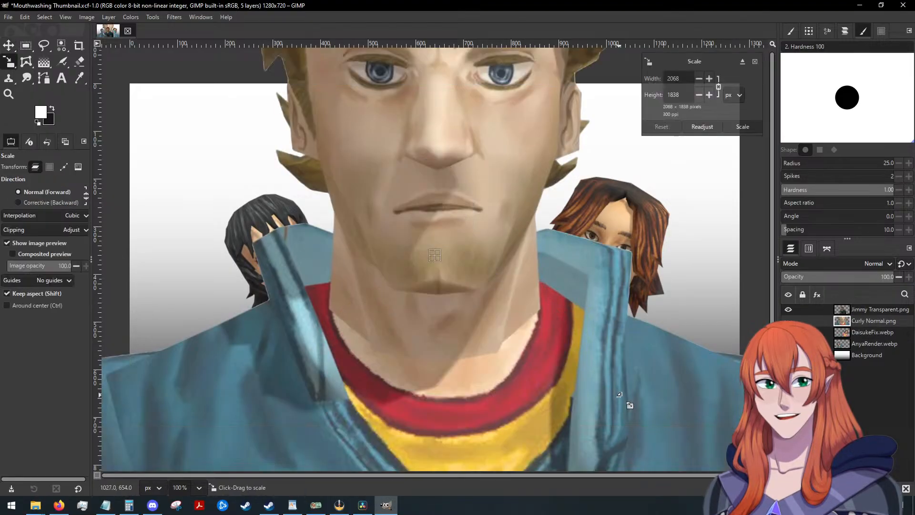
{"action": "left_click_drag", "start_coordinate": [619, 395], "coordinate": [592, 252]}
{"action": "left_click_drag", "start_coordinate": [596, 134], "coordinate": [457, 128]}
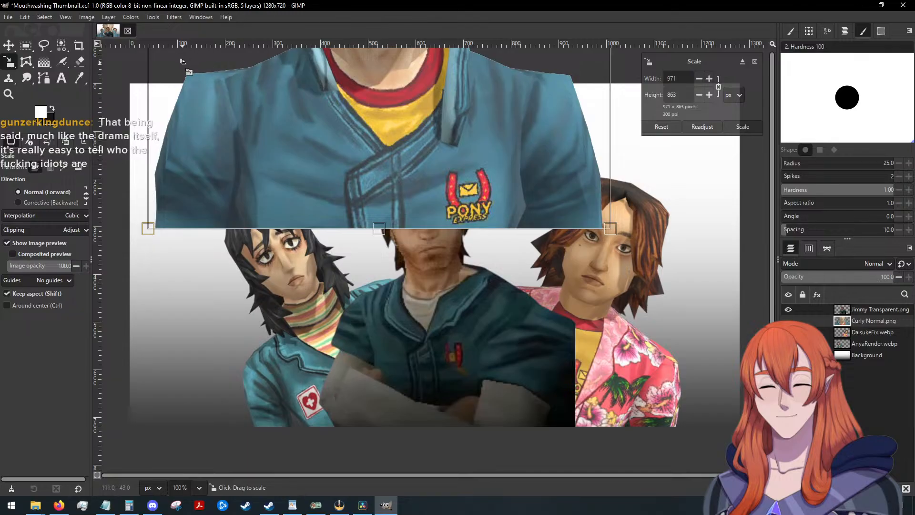
{"action": "left_click_drag", "start_coordinate": [182, 61], "coordinate": [282, 132]}
{"action": "left_click", "coordinate": [742, 126]}
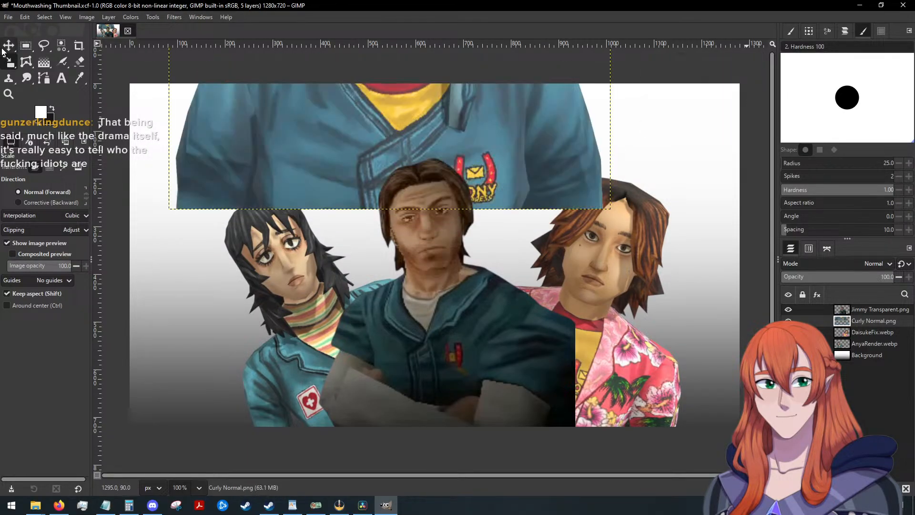
{"action": "left_click", "coordinate": [5, 47]}
{"action": "left_click_drag", "start_coordinate": [293, 52], "coordinate": [309, 227]}
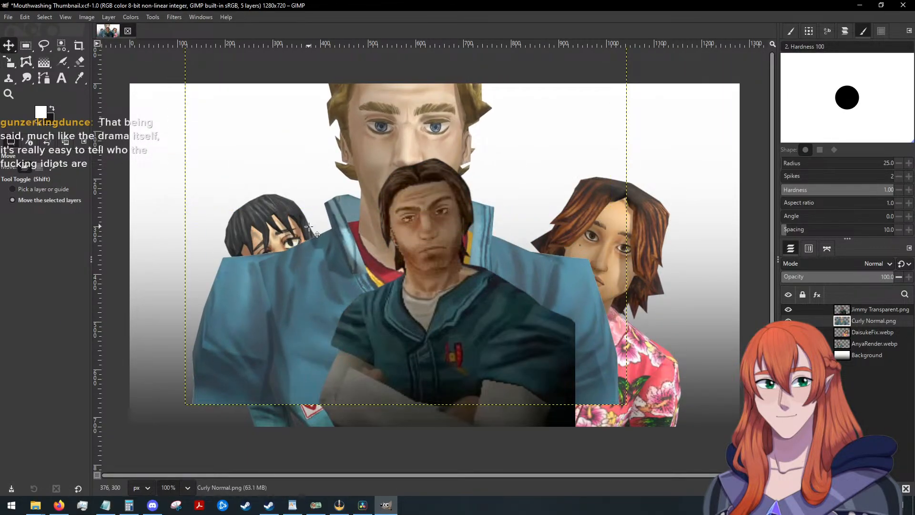
Scale the Curly layer down further and place it directly above Background in the layer stack.
{"action": "key", "text": "shift"}
{"action": "key", "text": "shift+s"}
{"action": "left_click", "coordinate": [288, 137]}
{"action": "left_click_drag", "start_coordinate": [276, 133], "coordinate": [375, 219]}
{"action": "left_click", "coordinate": [753, 127]}
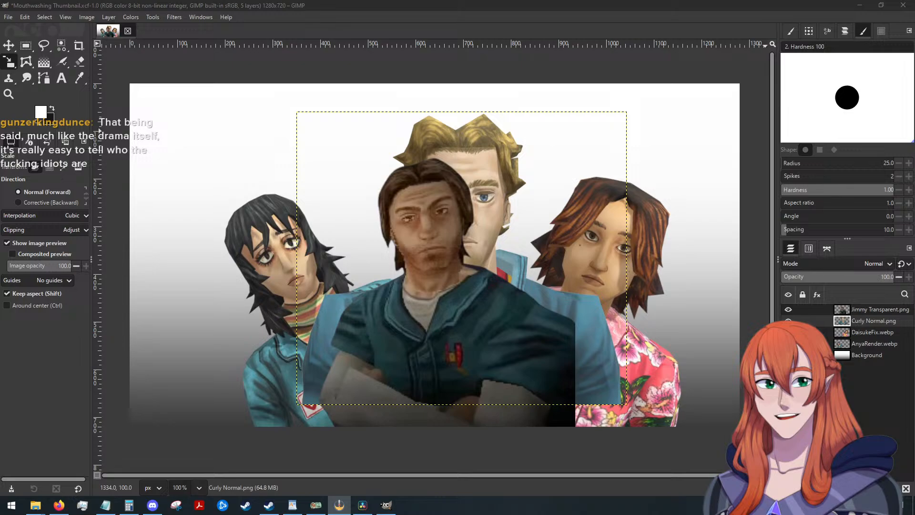
{"action": "left_click", "coordinate": [9, 46]}
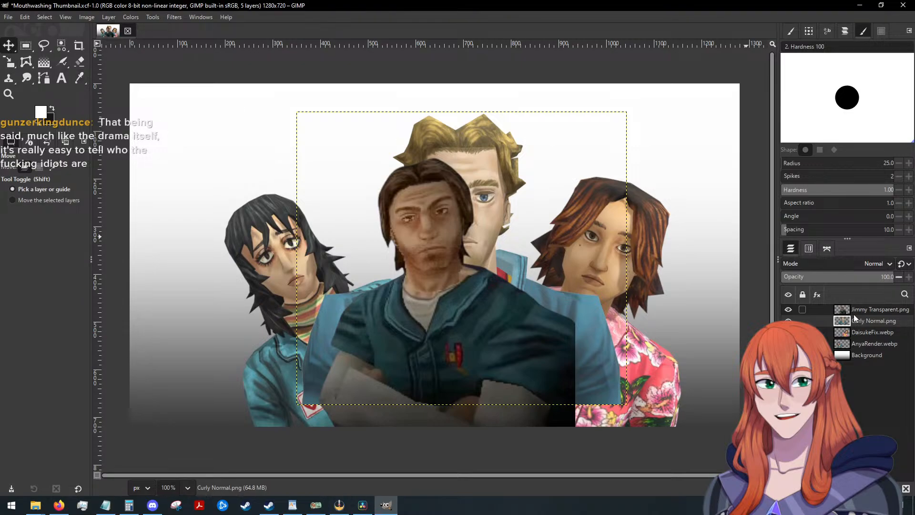
{"action": "left_click_drag", "start_coordinate": [865, 319], "coordinate": [868, 346]}
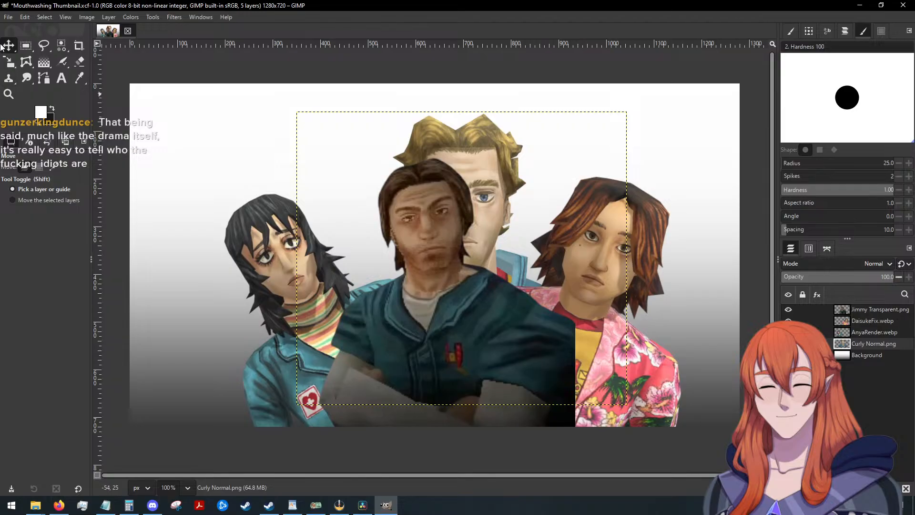
Scale the Curly layer to 597 × 530 px and position his head above the gap between Jimmy and Daisuke.
{"action": "left_click_drag", "start_coordinate": [477, 158], "coordinate": [523, 173]}
{"action": "key", "text": "shift+s"}
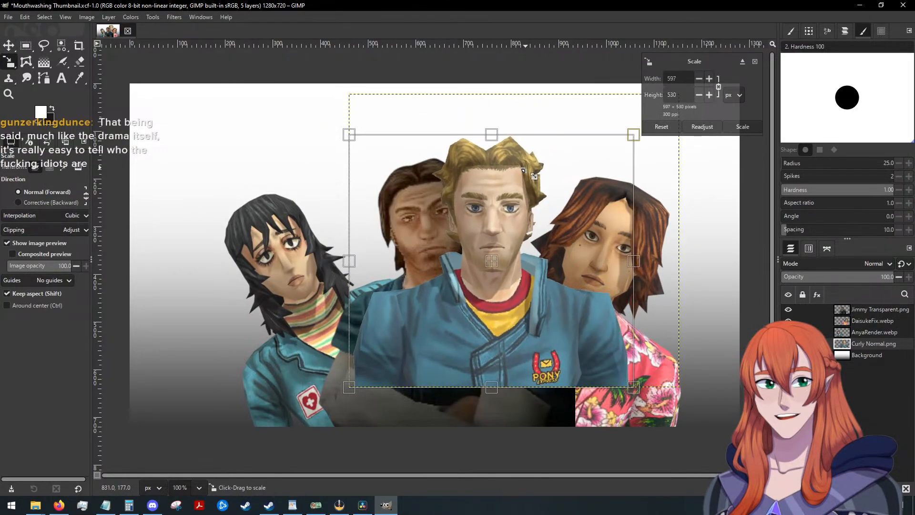
{"action": "left_click", "coordinate": [742, 126]}
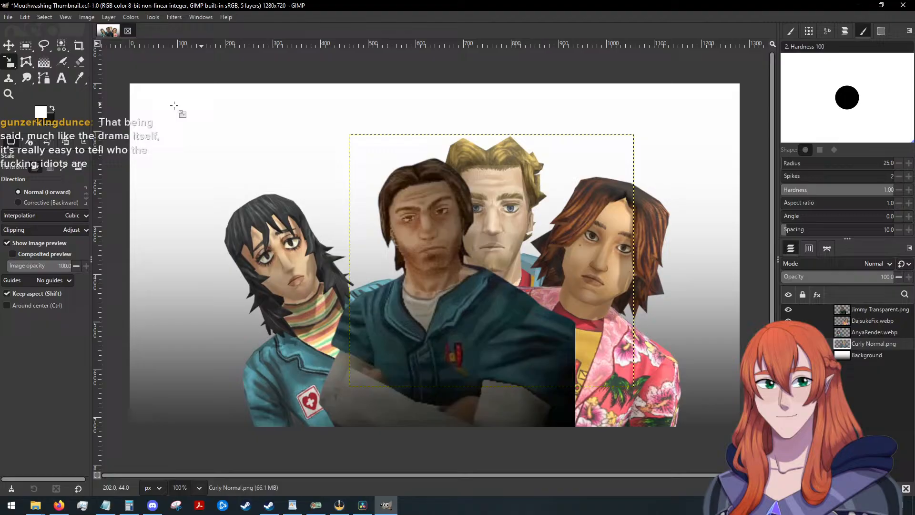
{"action": "left_click", "coordinate": [9, 46]}
{"action": "left_click_drag", "start_coordinate": [483, 178], "coordinate": [503, 150]}
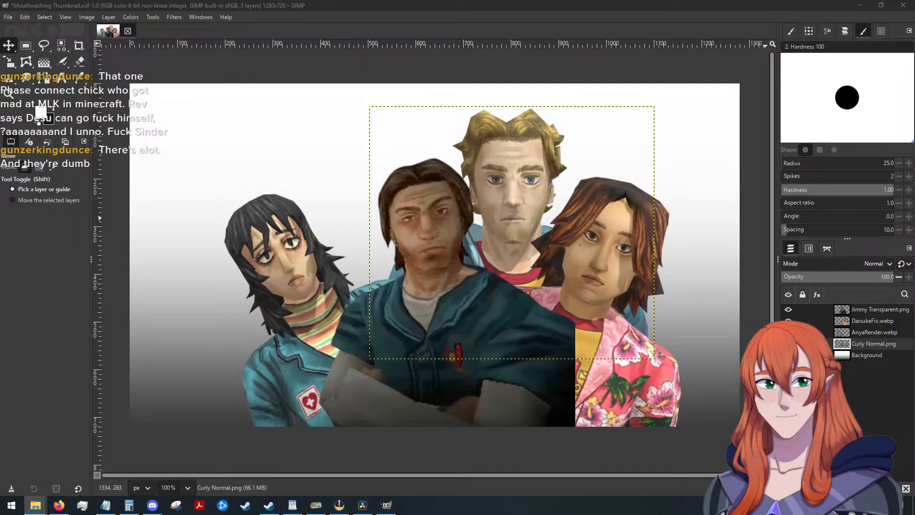
Add SwanseaRender.webp from File Explorer as a layer and scale it to 725 × 627 px.
{"action": "left_click_drag", "start_coordinate": [399, 231], "coordinate": [375, 230]}
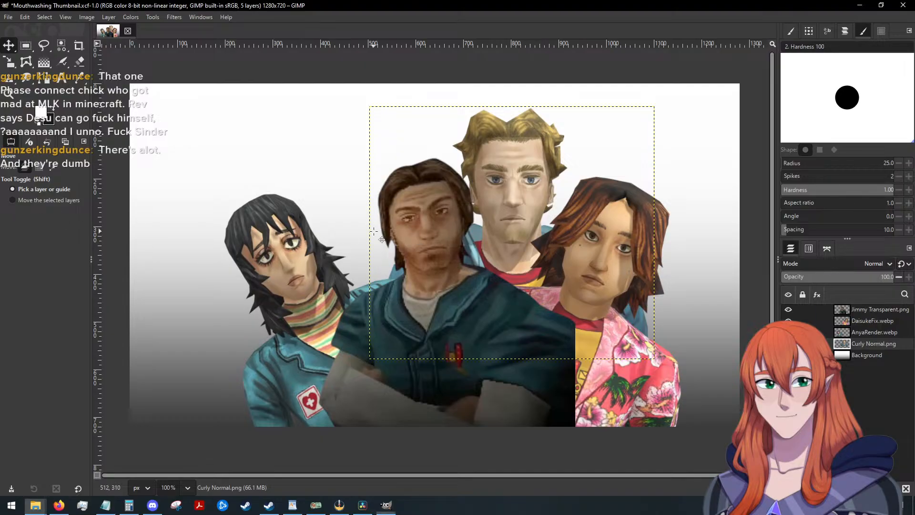
{"action": "key", "text": "shift+s"}
{"action": "left_click_drag", "start_coordinate": [715, 387], "coordinate": [413, 261]}
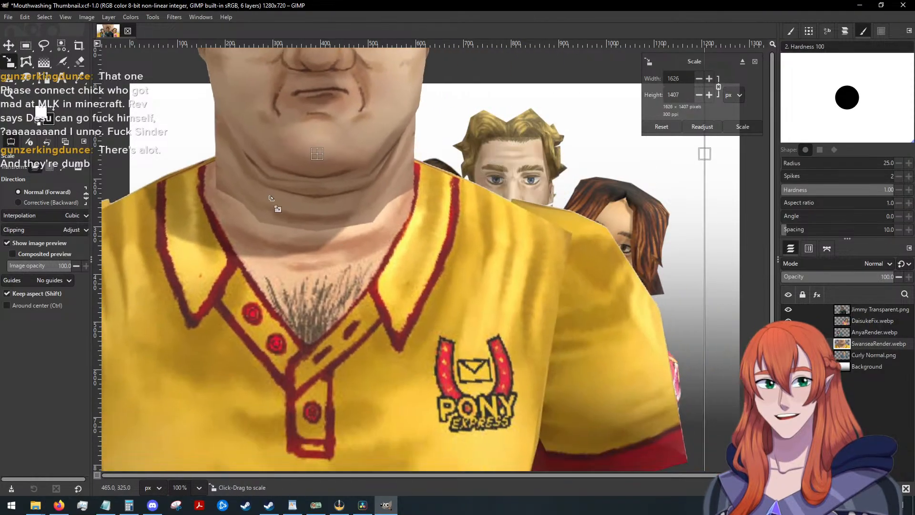
{"action": "left_click_drag", "start_coordinate": [202, 159], "coordinate": [503, 342]}
{"action": "left_click_drag", "start_coordinate": [596, 402], "coordinate": [454, 309]}
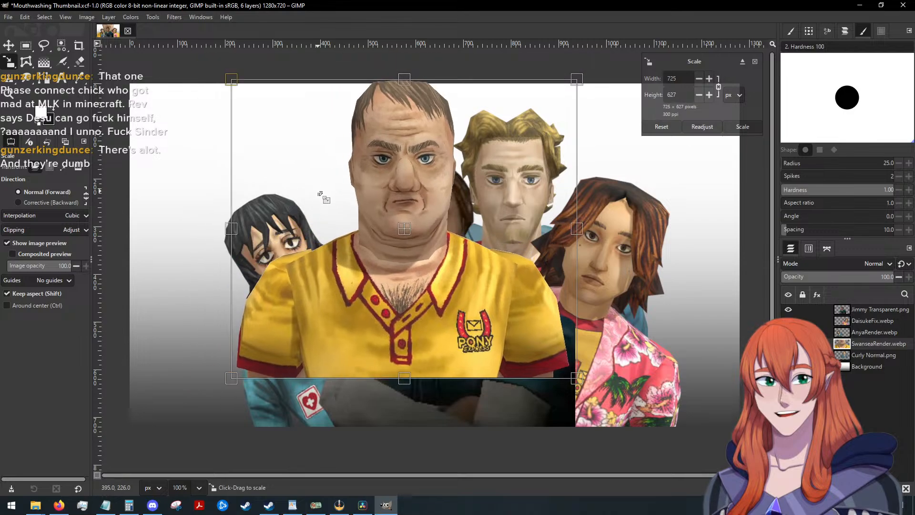
{"action": "left_click", "coordinate": [742, 126]}
Place the SwanseaRender layer below Curly Normal.png in the layer stack and scale it down slightly further.
{"action": "left_click", "coordinate": [8, 45]}
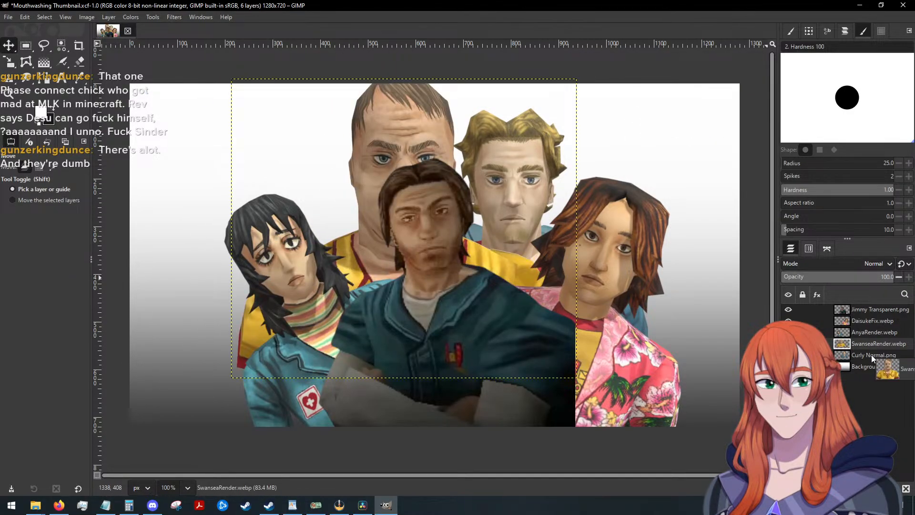
{"action": "left_click_drag", "start_coordinate": [841, 343], "coordinate": [850, 358]}
{"action": "key", "text": "shift+s"}
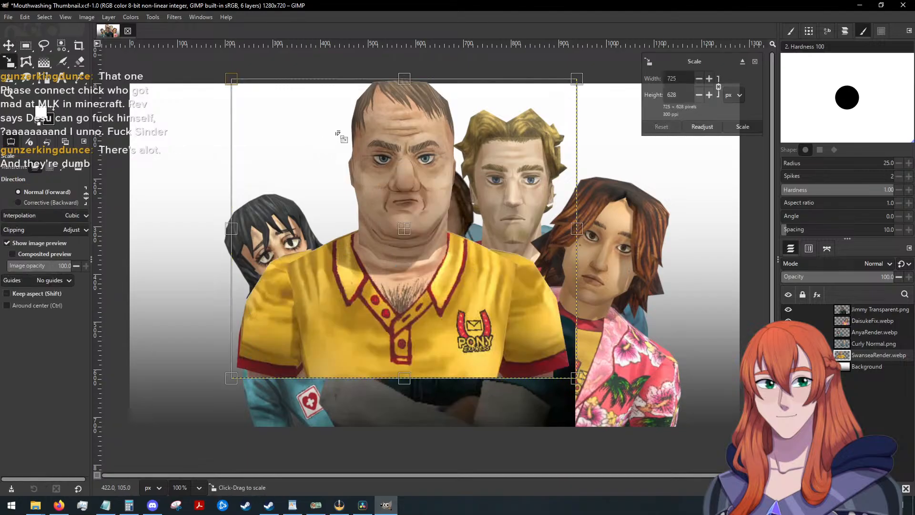
{"action": "mouse_move", "coordinate": [341, 137]}
{"action": "left_mouse_down"}
{"action": "mouse_move", "coordinate": [391, 177]}
{"action": "mouse_move", "coordinate": [342, 144]}
{"action": "mouse_move", "coordinate": [344, 135]}
{"action": "mouse_move", "coordinate": [357, 142]}
{"action": "left_mouse_up"}
{"action": "left_click", "coordinate": [743, 127]}
Move the SwanseaRender layer up and left between Anya and Jimmy, and rotate it by -17.78°.
{"action": "key", "text": "m"}
{"action": "key", "text": "shift+r"}
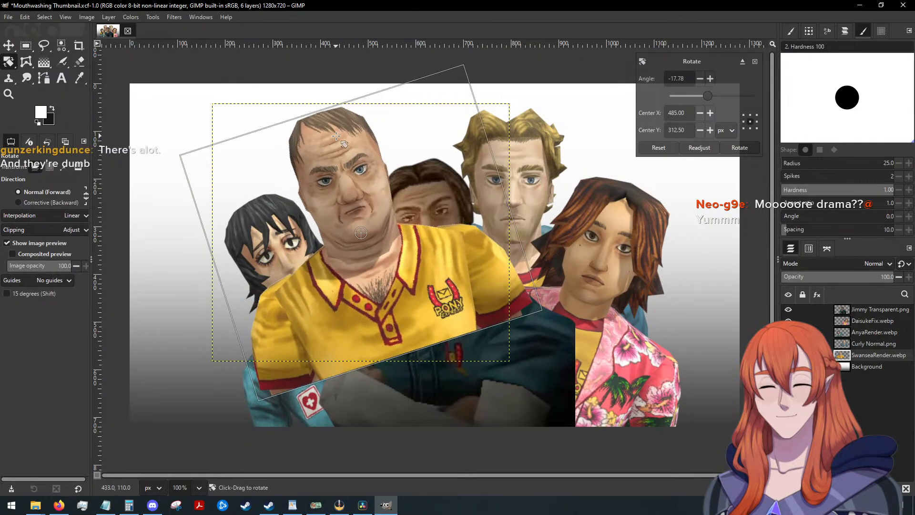
{"action": "left_click", "coordinate": [725, 146]}
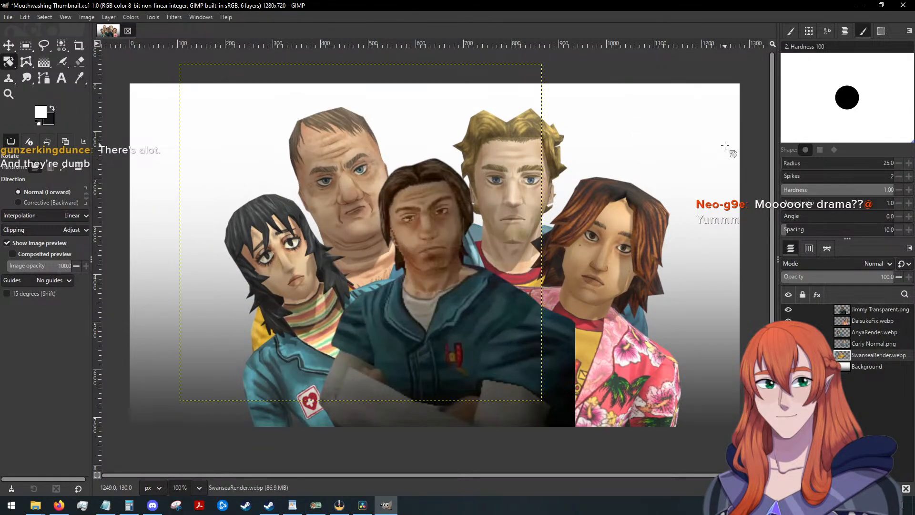
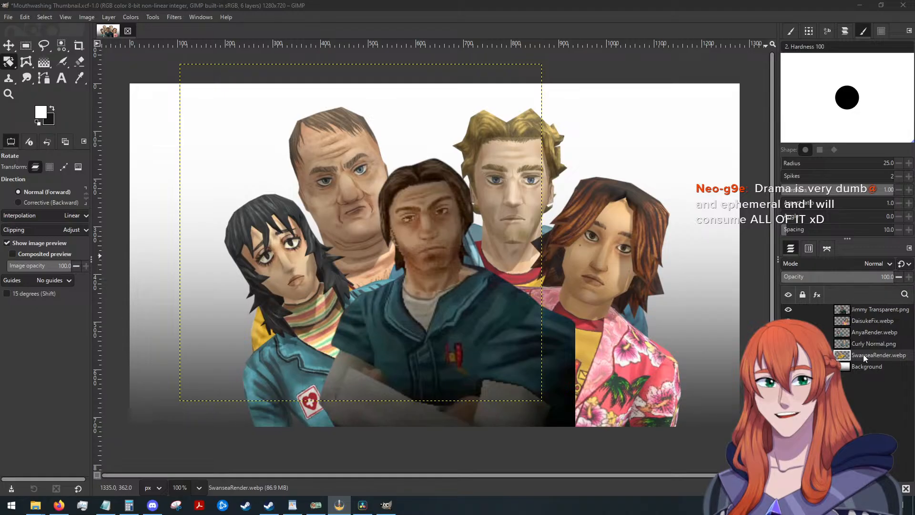
Rotate the Curly Normal.png layer slightly clockwise so Curly's head tilts toward Daisuke.
{"action": "left_click", "coordinate": [873, 341]}
{"action": "key", "text": "shift+r"}
{"action": "left_click_drag", "start_coordinate": [513, 133], "coordinate": [525, 140]}
{"action": "left_click", "coordinate": [734, 148]}
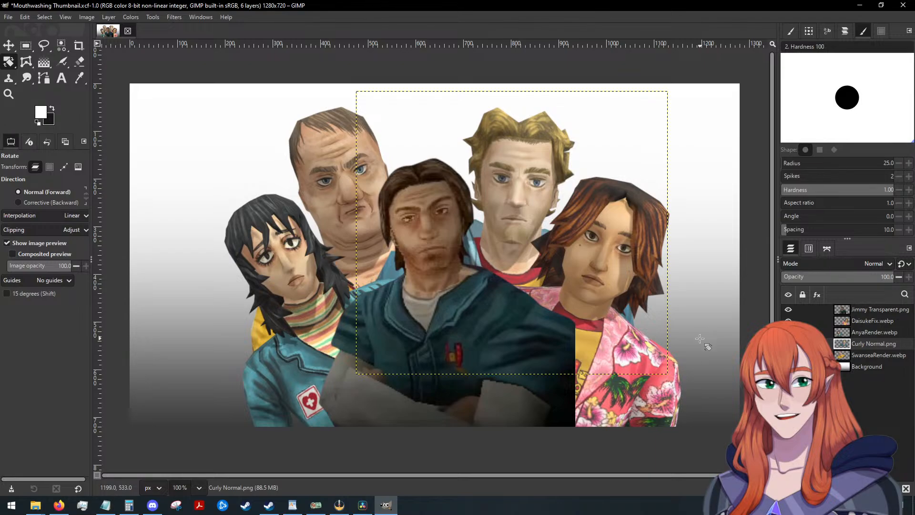
Make Jimmy Transparent.png the active layer and switch to the Move tool.
{"action": "key", "text": "alt+Tab"}
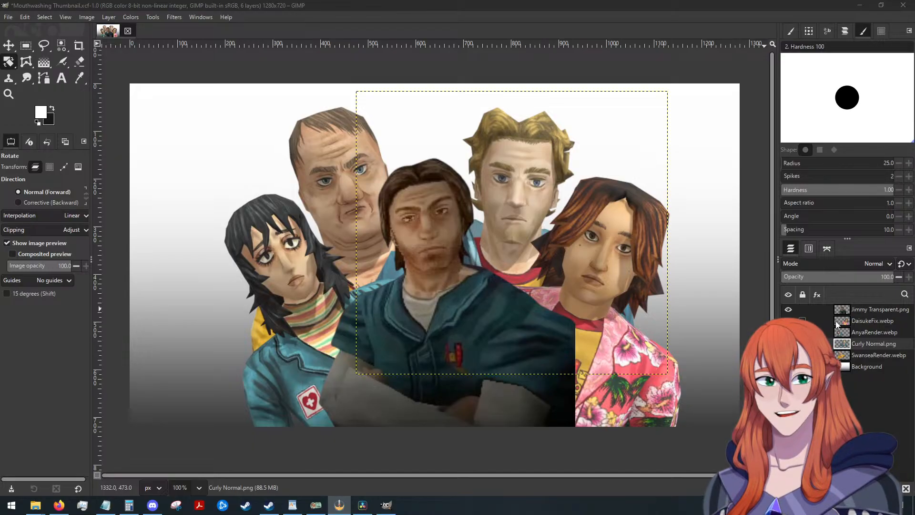
{"action": "left_click", "coordinate": [865, 356]}
{"action": "left_click", "coordinate": [858, 314]}
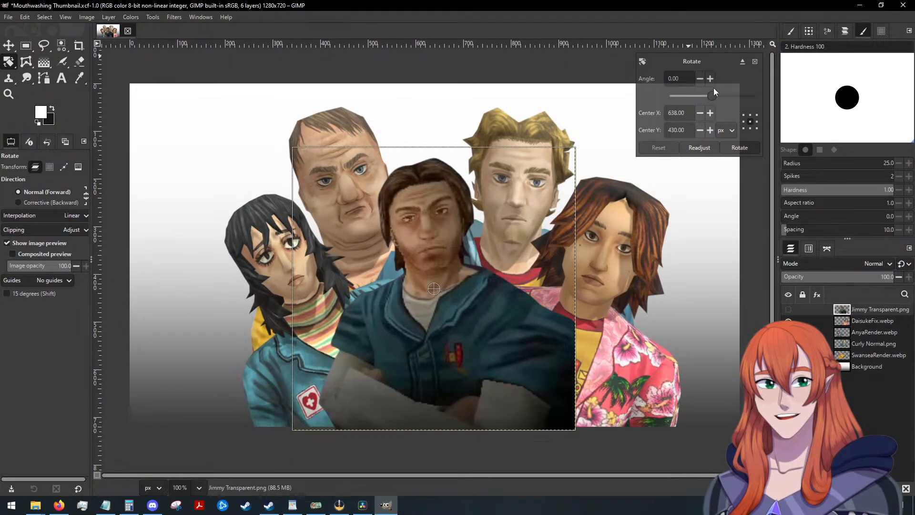
{"action": "left_click", "coordinate": [9, 46]}
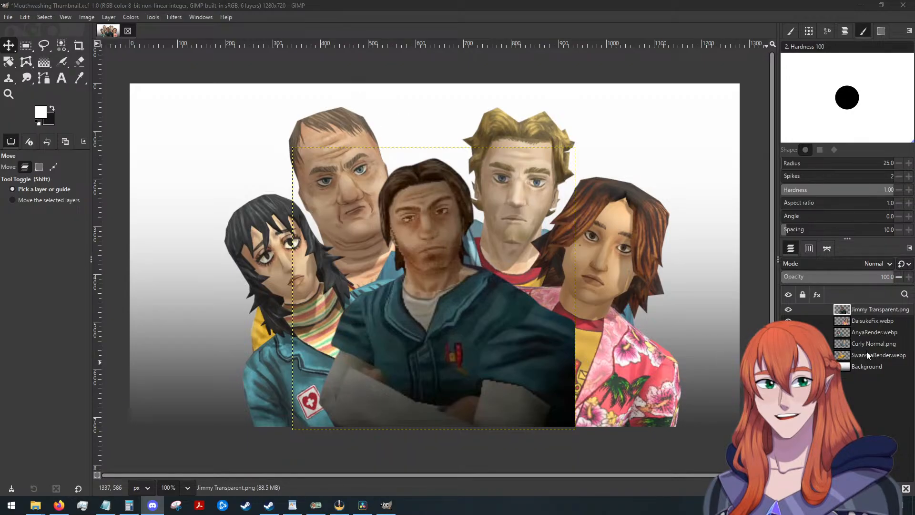
{"action": "left_click", "coordinate": [174, 16]}
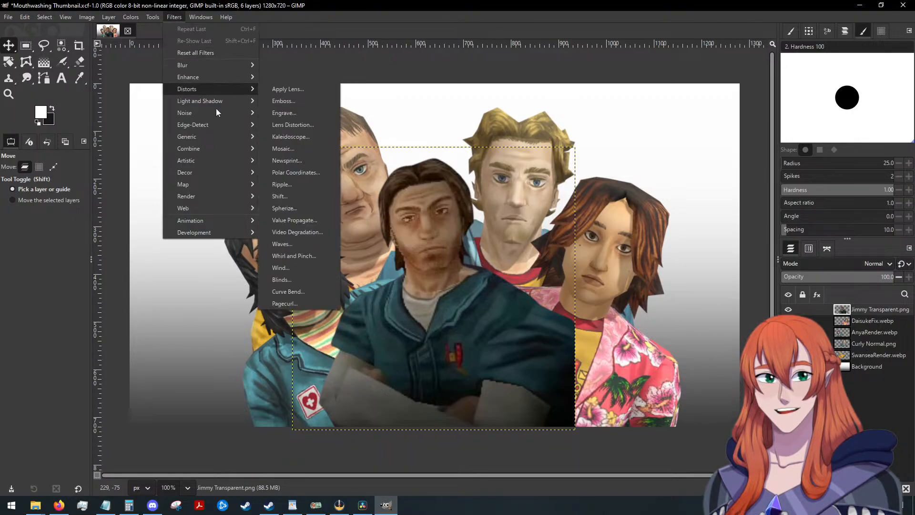
{"action": "mouse_move", "coordinate": [210, 103]}
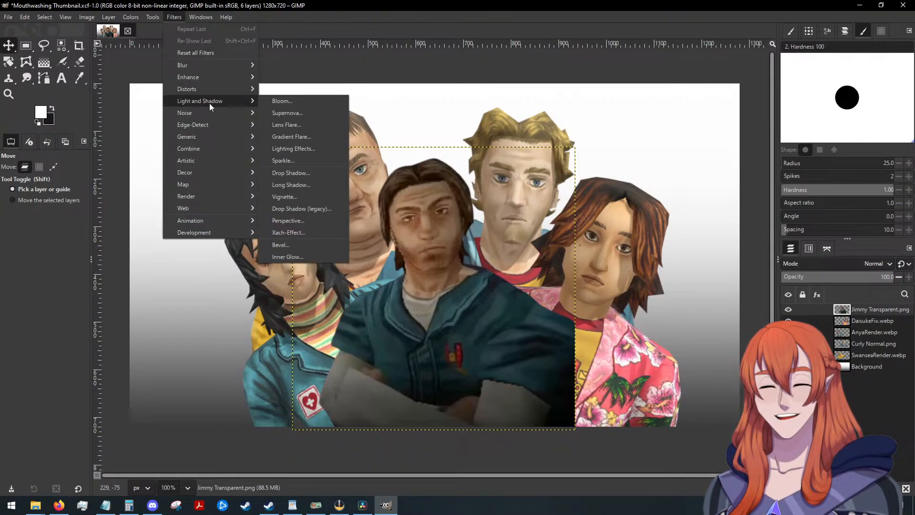
{"action": "left_click", "coordinate": [304, 173]}
{"action": "left_click", "coordinate": [122, 129]}
{"action": "left_click", "coordinate": [122, 133]}
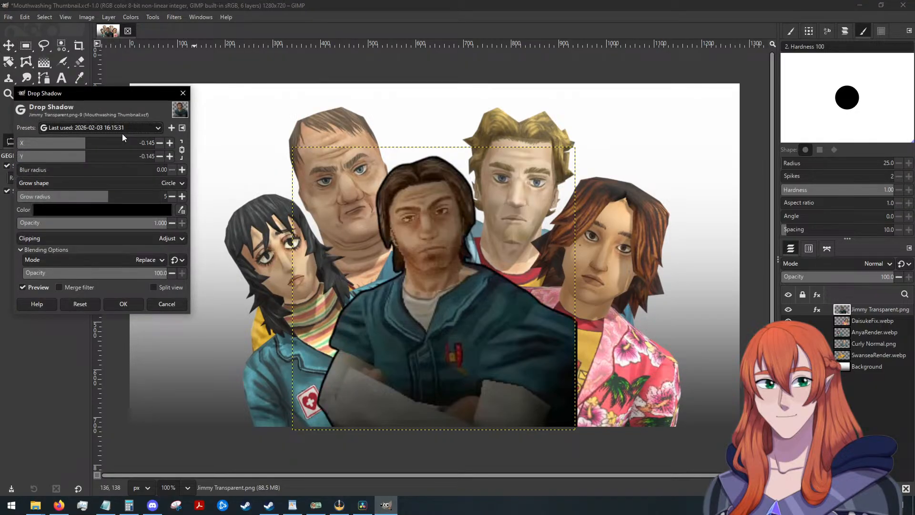
{"action": "left_click", "coordinate": [92, 212]}
{"action": "left_click", "coordinate": [159, 290]}
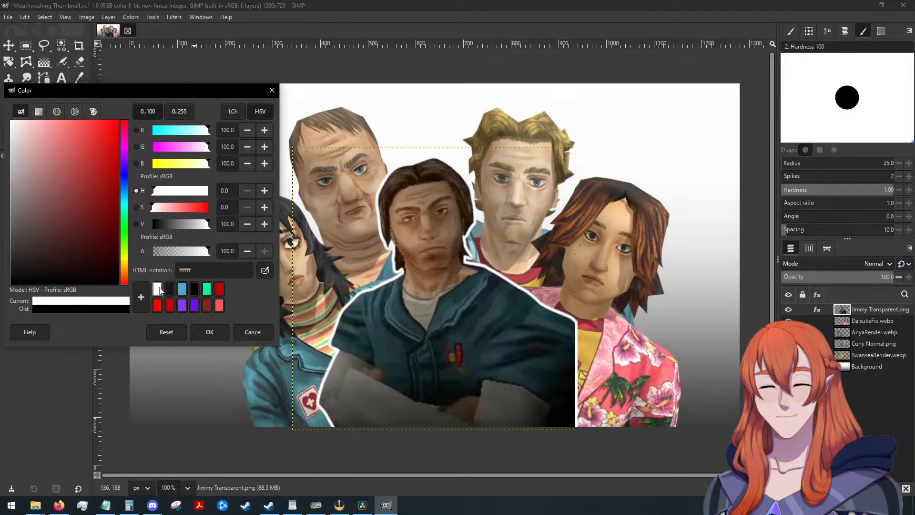
{"action": "left_click", "coordinate": [222, 332]}
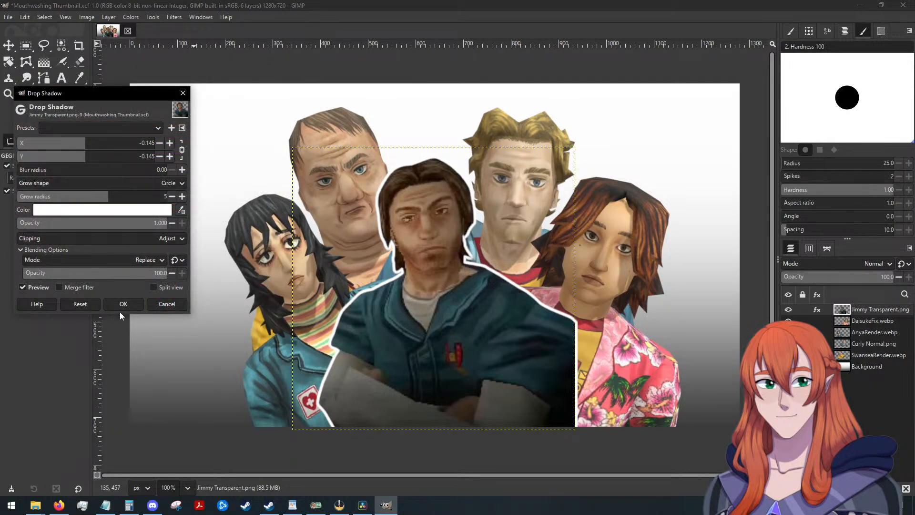
{"action": "left_click", "coordinate": [185, 303]}
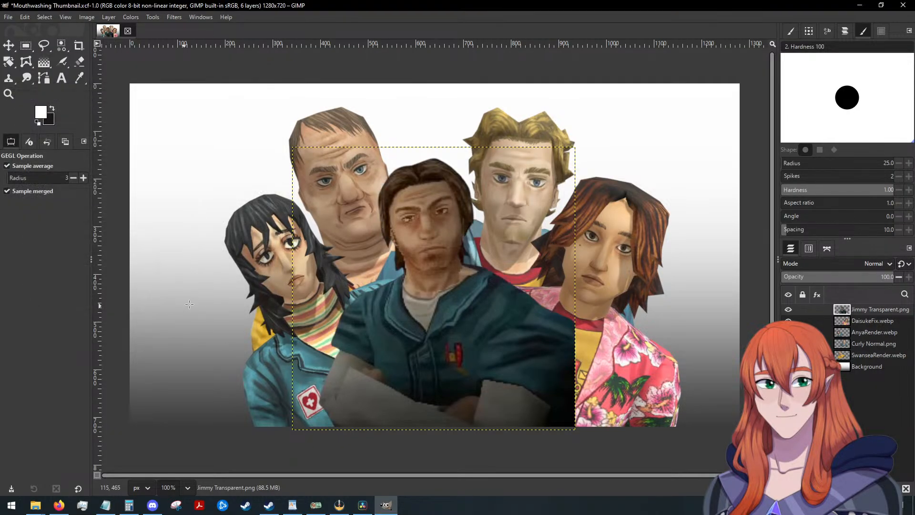
{"action": "left_click", "coordinate": [172, 17]}
{"action": "mouse_move", "coordinate": [204, 113]}
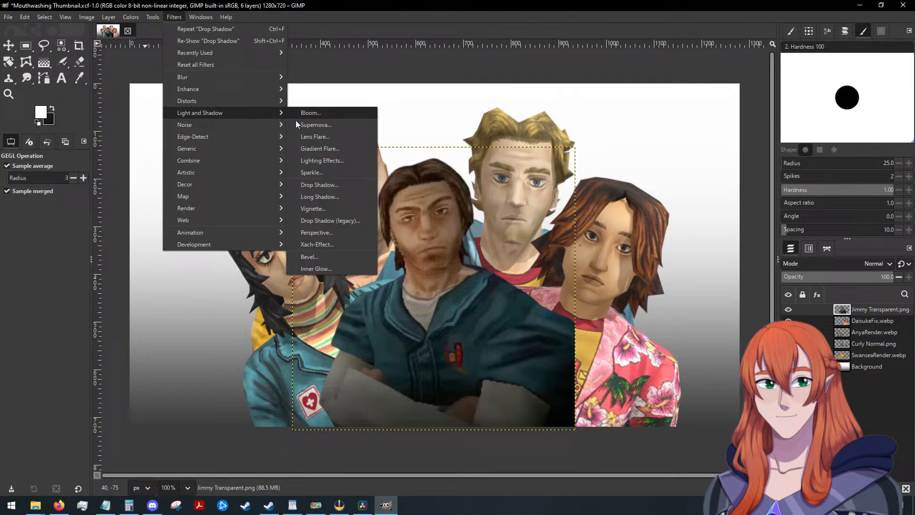
{"action": "left_click", "coordinate": [319, 184]}
{"action": "left_click", "coordinate": [94, 127]}
{"action": "left_click", "coordinate": [94, 129]}
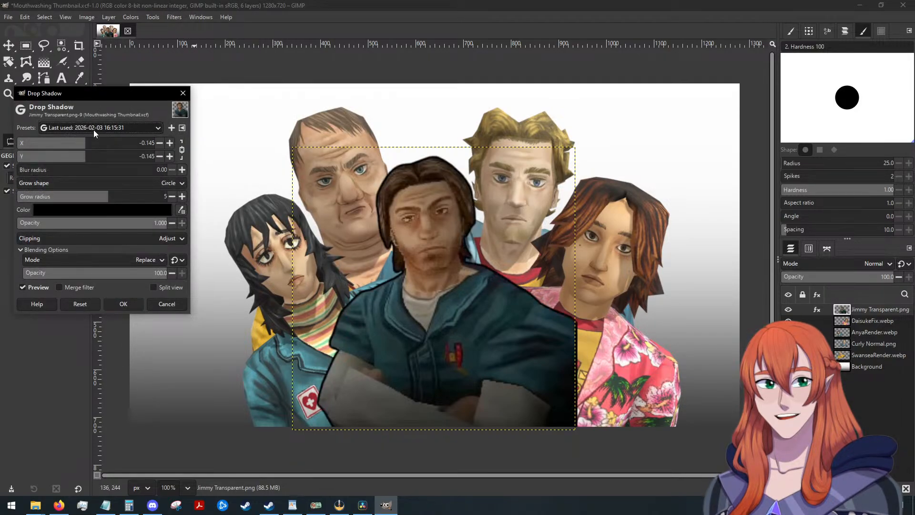
{"action": "left_click", "coordinate": [95, 210]}
{"action": "left_click", "coordinate": [162, 293]}
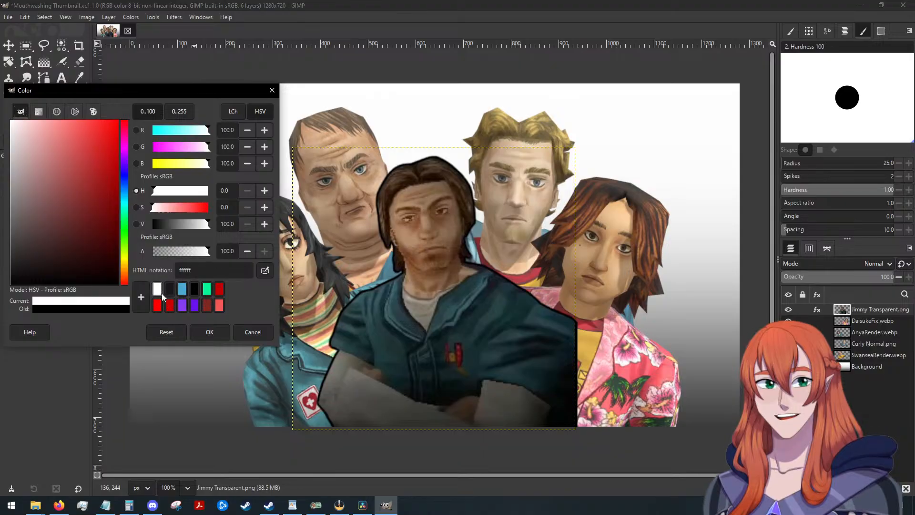
{"action": "left_click", "coordinate": [204, 328]}
{"action": "left_click", "coordinate": [123, 304]}
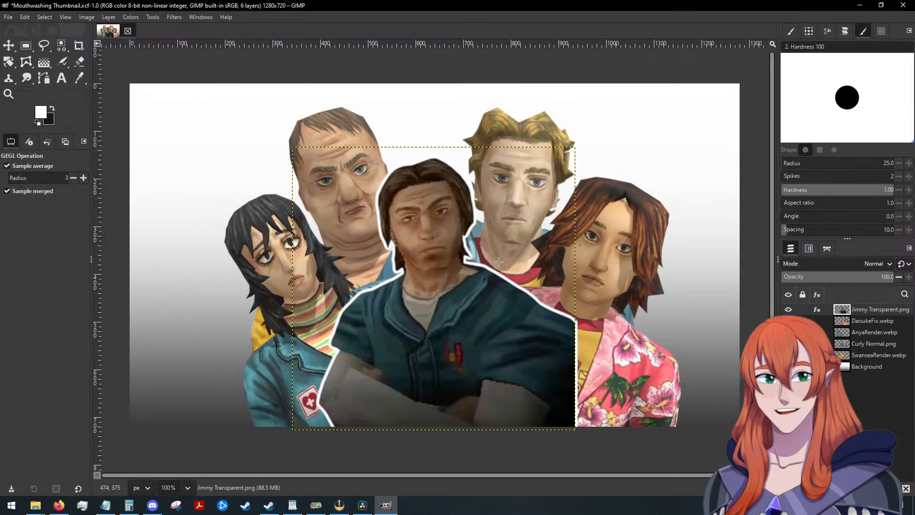
{"action": "left_click", "coordinate": [859, 320]}
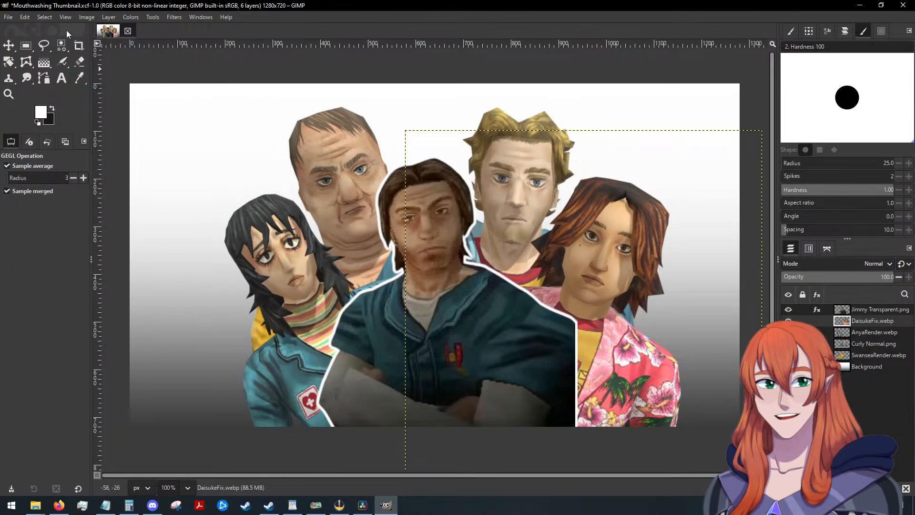
{"action": "left_click", "coordinate": [175, 17]}
{"action": "mouse_move", "coordinate": [205, 114]}
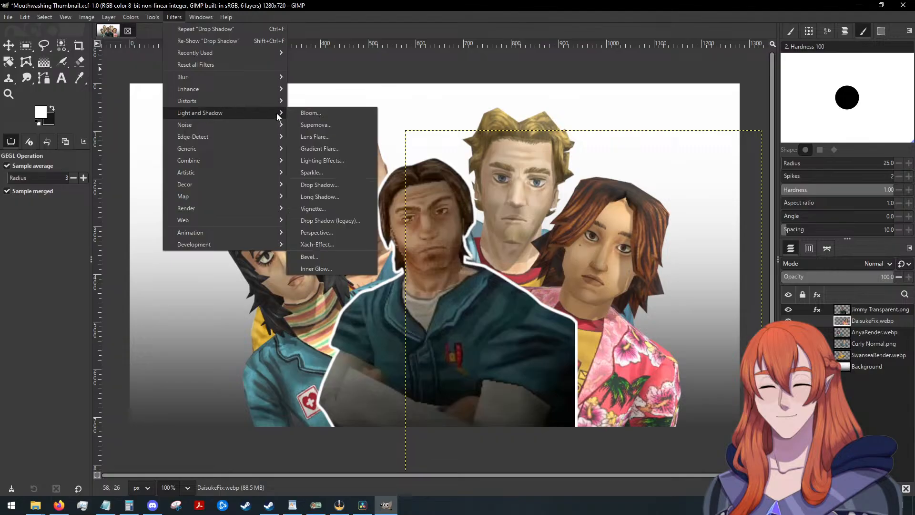
{"action": "left_click", "coordinate": [328, 183]}
{"action": "left_click", "coordinate": [110, 126]}
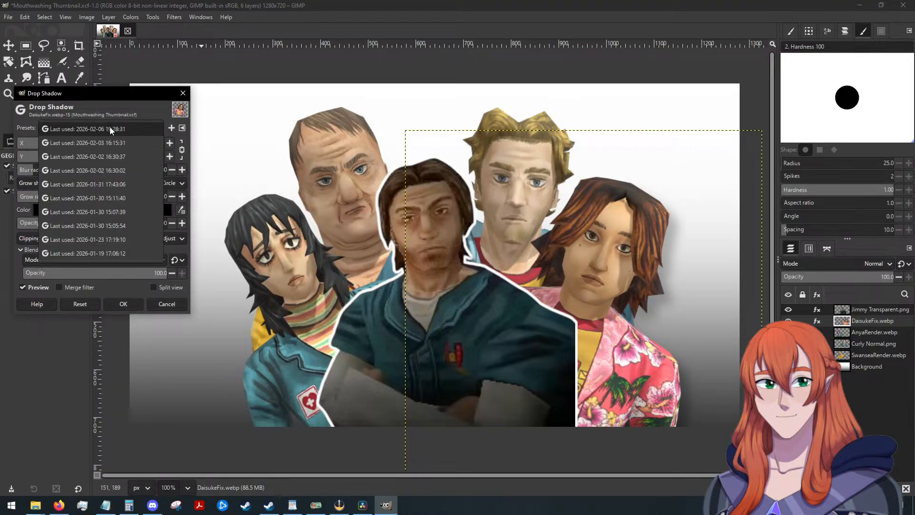
{"action": "left_click", "coordinate": [111, 128]}
{"action": "left_click", "coordinate": [138, 302]}
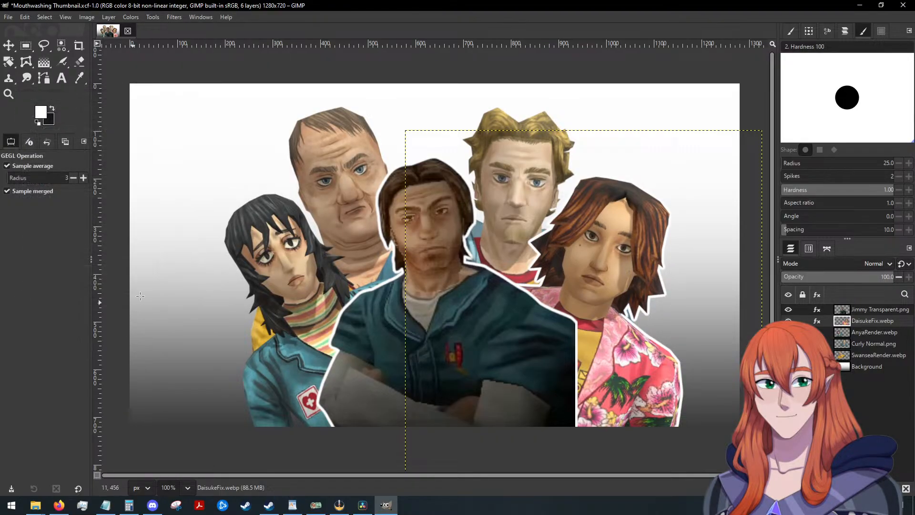
{"action": "left_click", "coordinate": [864, 333]}
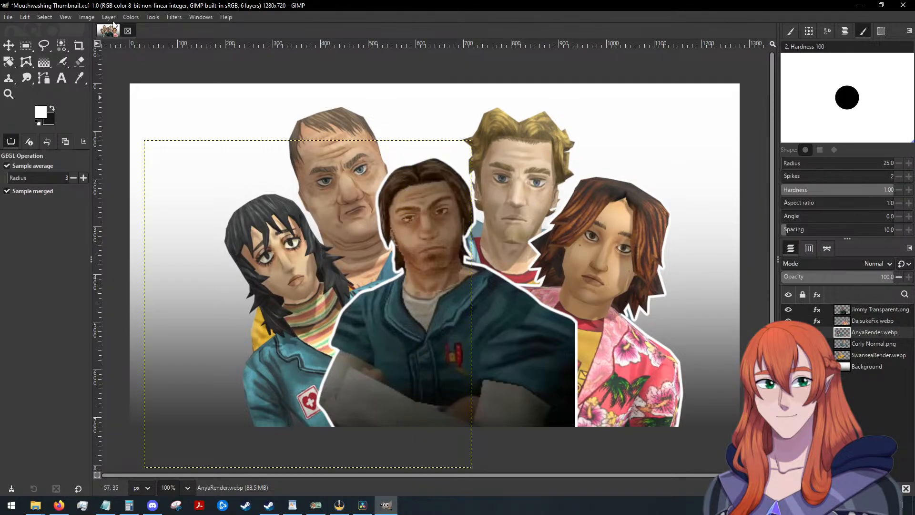
{"action": "left_click", "coordinate": [174, 17]}
{"action": "mouse_move", "coordinate": [202, 114]}
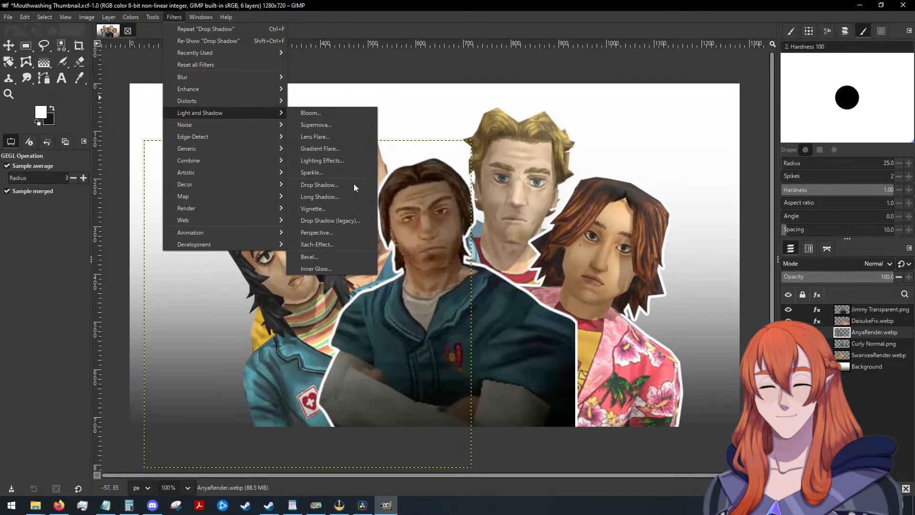
{"action": "left_click", "coordinate": [324, 187]}
{"action": "left_click", "coordinate": [74, 125]}
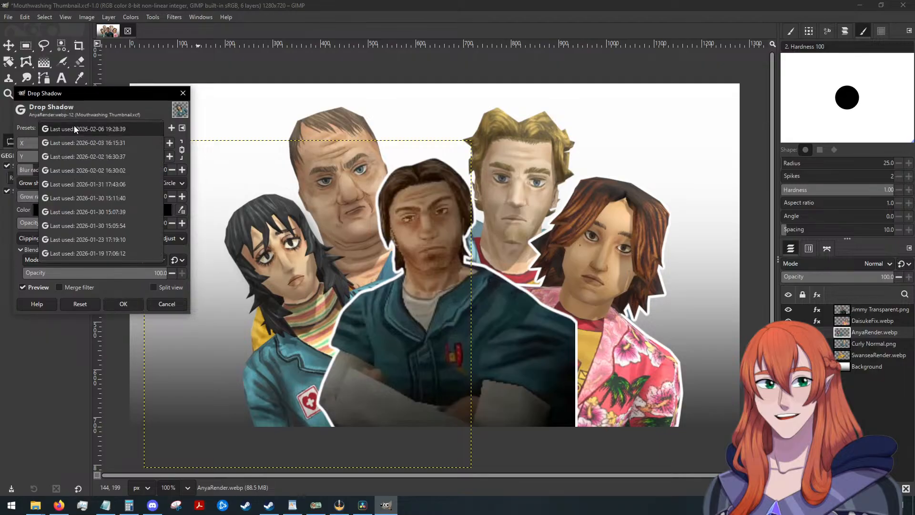
{"action": "left_click", "coordinate": [73, 125]}
{"action": "left_click", "coordinate": [125, 303]}
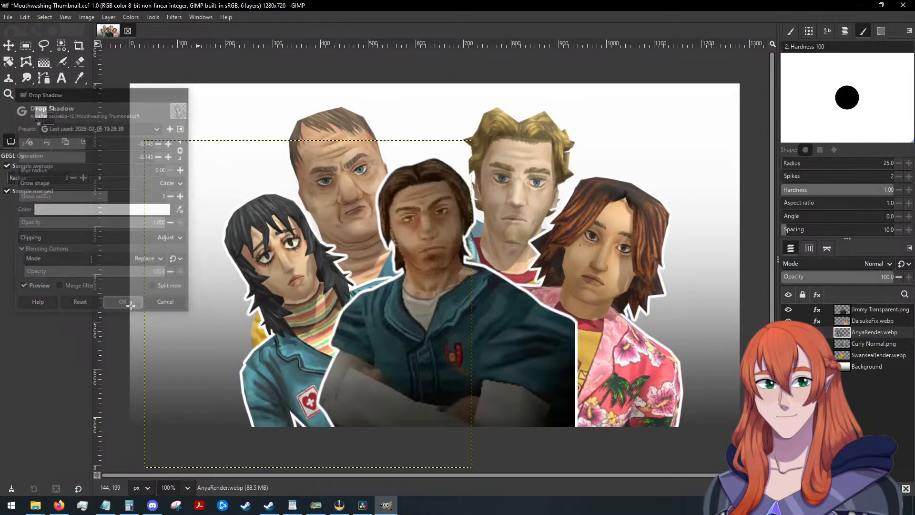
{"action": "left_click", "coordinate": [879, 345]}
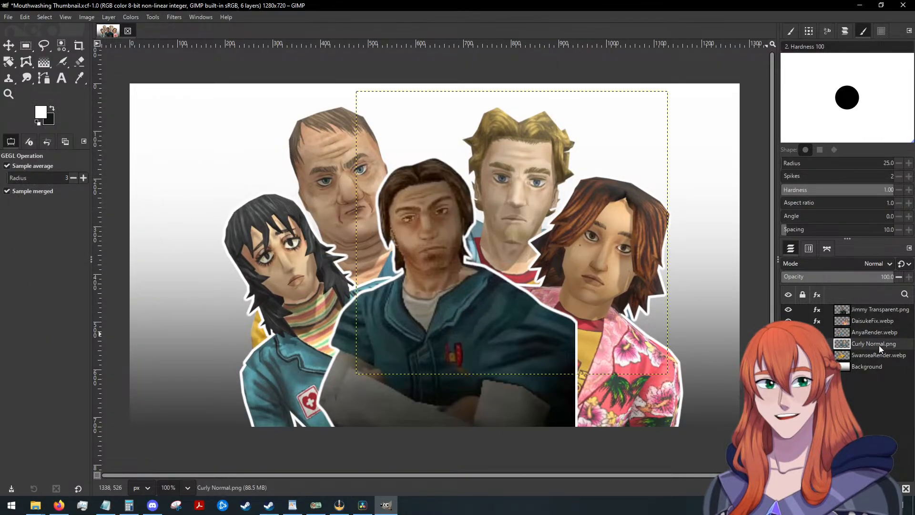
{"action": "left_click", "coordinate": [175, 16]}
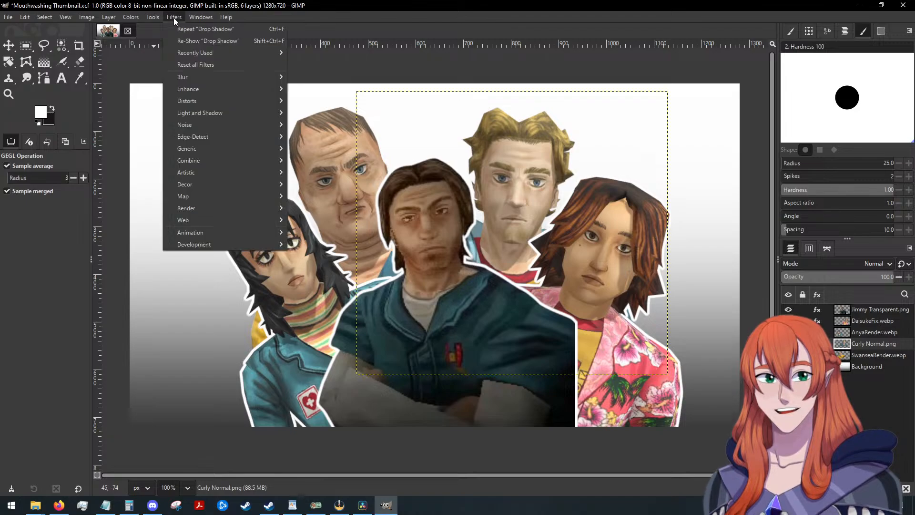
{"action": "mouse_move", "coordinate": [213, 113]}
{"action": "left_click", "coordinate": [332, 185]}
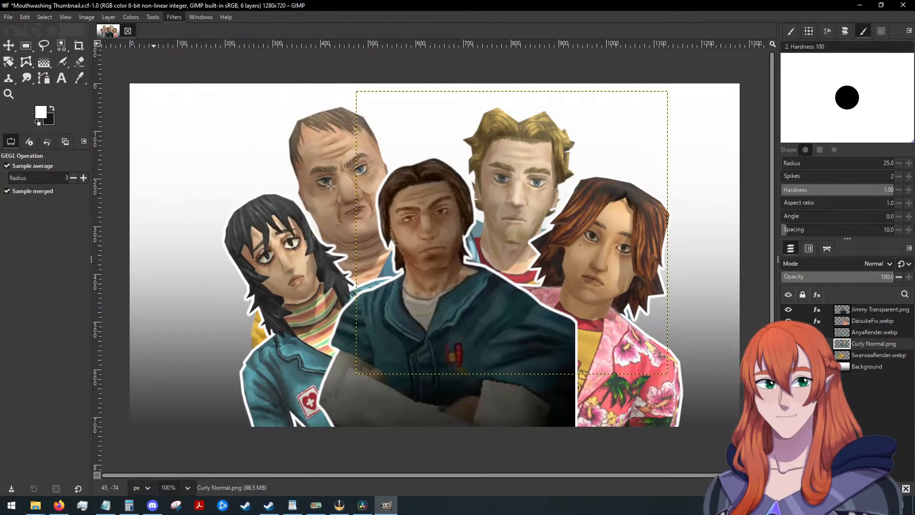
{"action": "left_click", "coordinate": [143, 127]}
{"action": "left_click", "coordinate": [119, 143]}
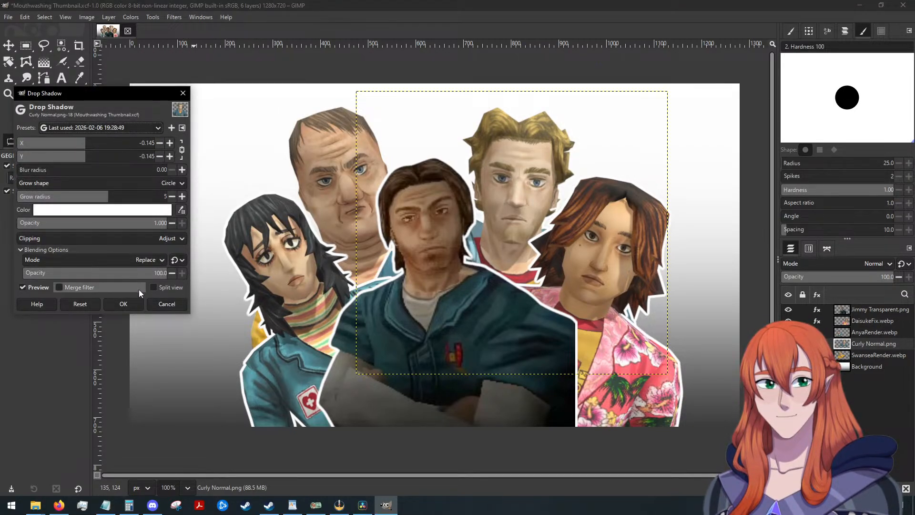
{"action": "left_click", "coordinate": [123, 303]}
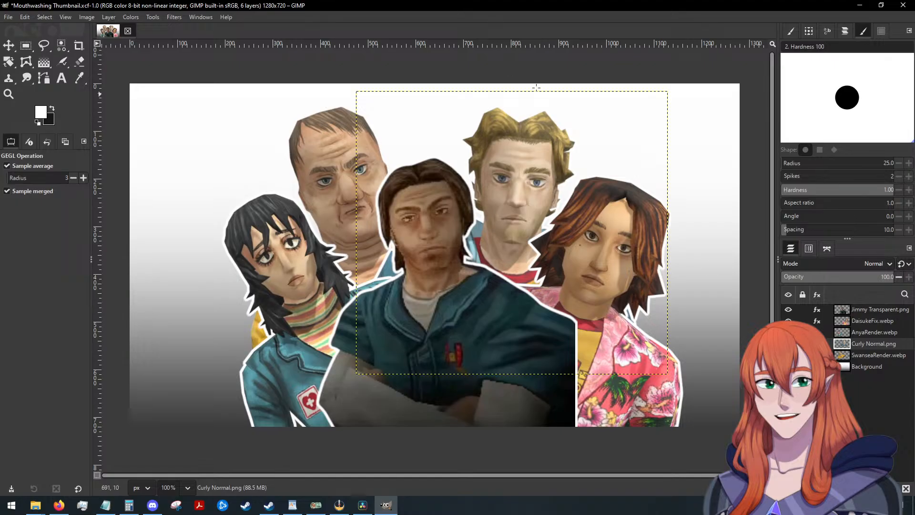
{"action": "left_click", "coordinate": [874, 356]}
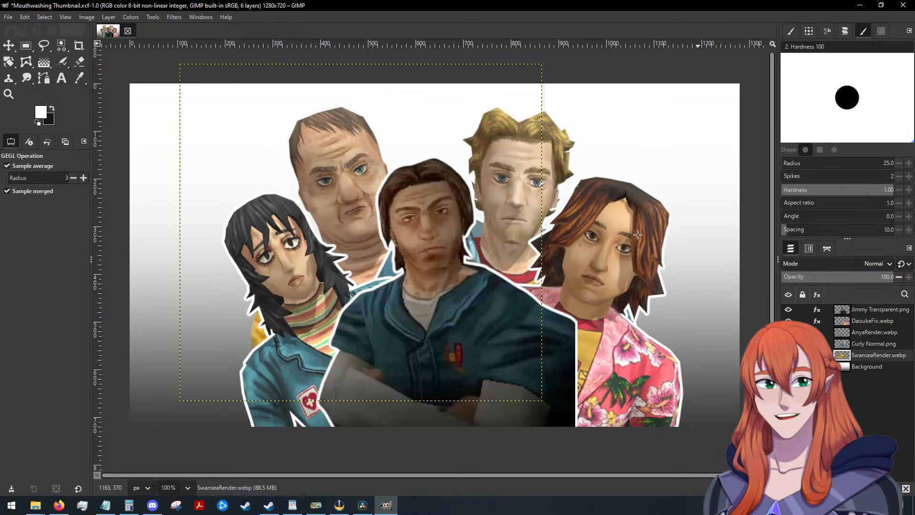
{"action": "left_click", "coordinate": [175, 17]}
{"action": "mouse_move", "coordinate": [224, 91]}
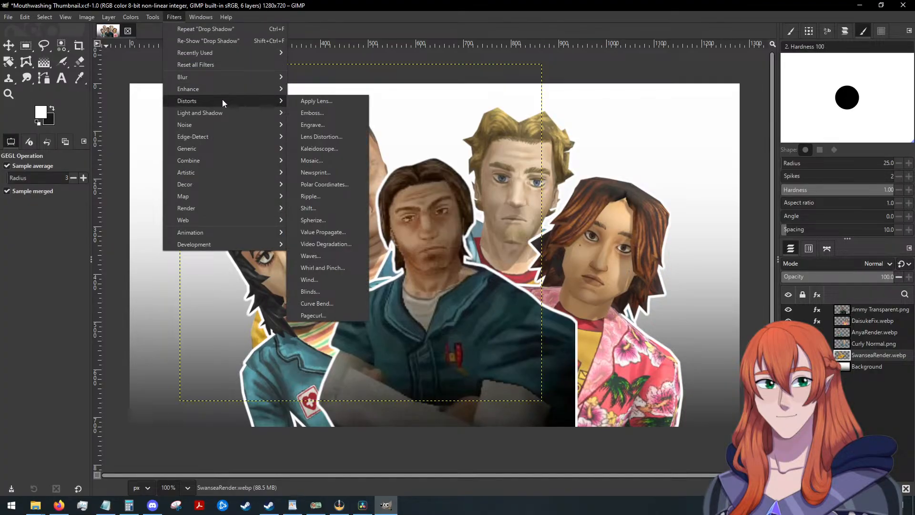
{"action": "mouse_move", "coordinate": [227, 113]}
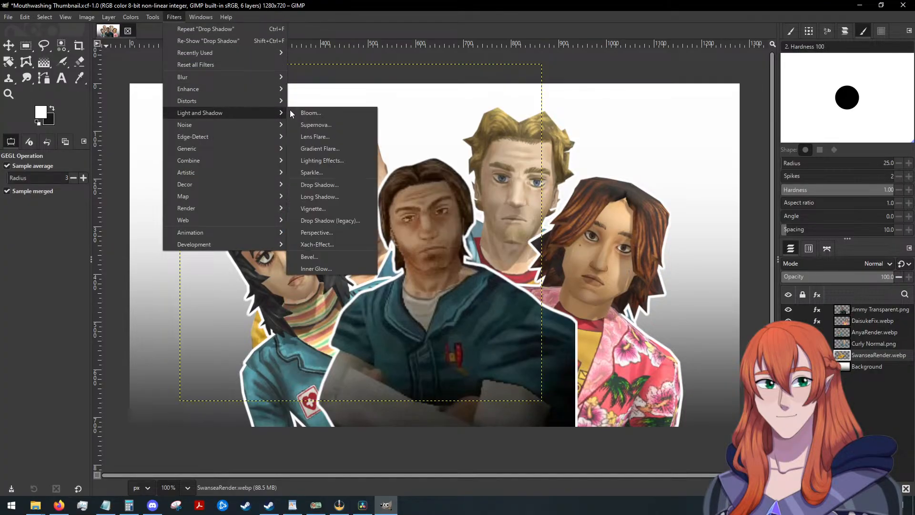
{"action": "left_click", "coordinate": [327, 185]}
{"action": "left_click", "coordinate": [134, 128]}
{"action": "left_click", "coordinate": [134, 129]}
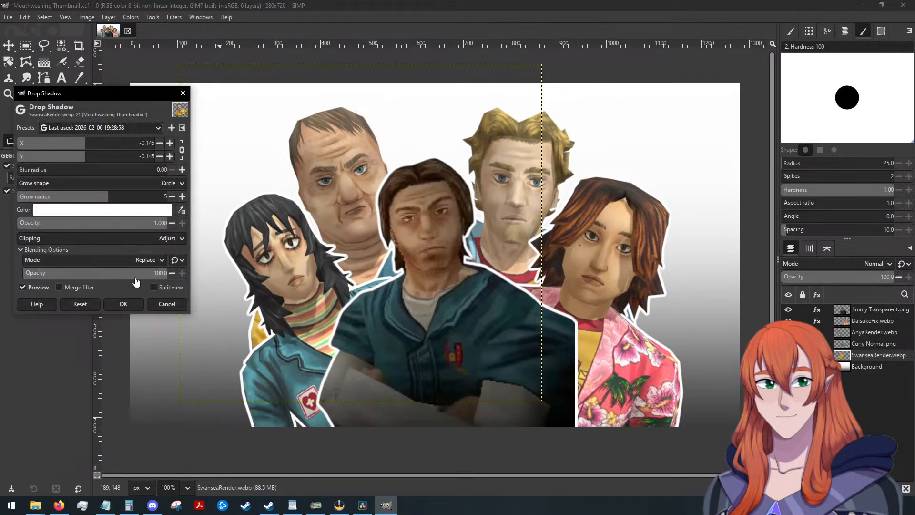
{"action": "left_click", "coordinate": [121, 305]}
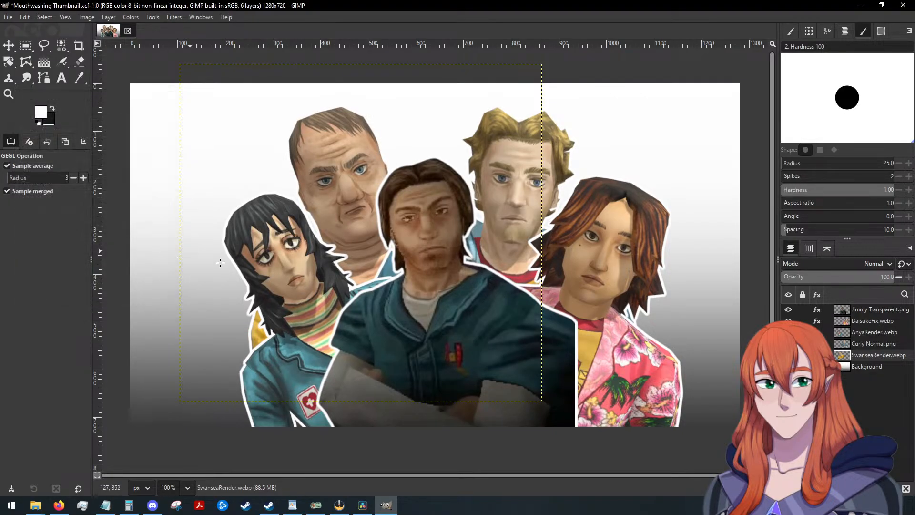
Start a new Drop Shadow filter on the Jimmy Transparent.png layer.
{"action": "left_click", "coordinate": [865, 310]}
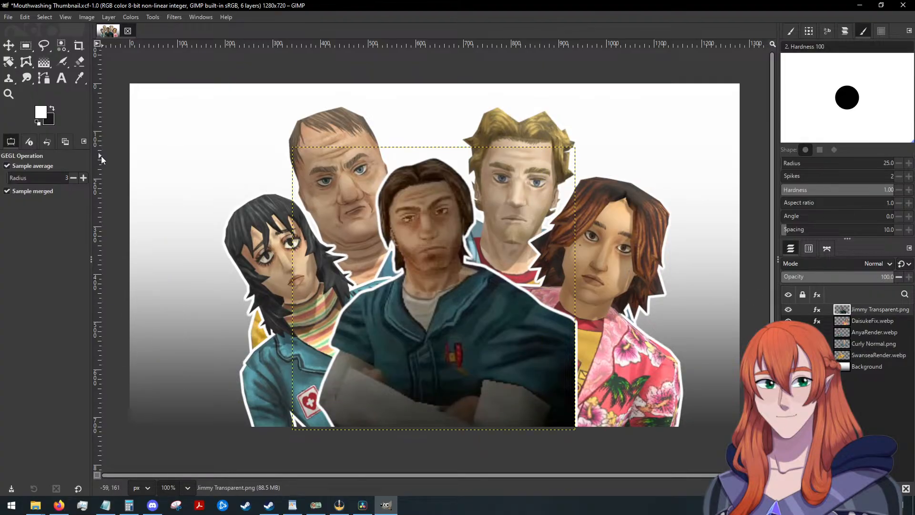
{"action": "left_click", "coordinate": [175, 17]}
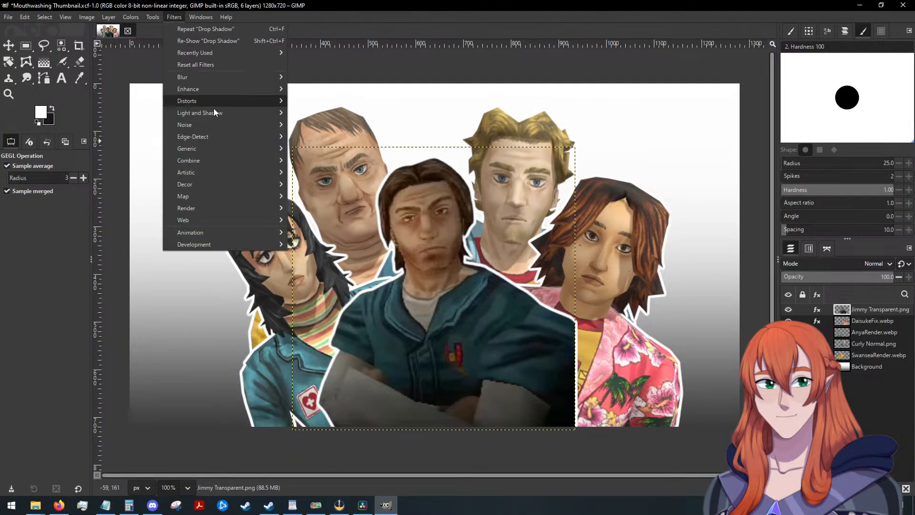
{"action": "mouse_move", "coordinate": [222, 114]}
{"action": "left_click", "coordinate": [322, 185]}
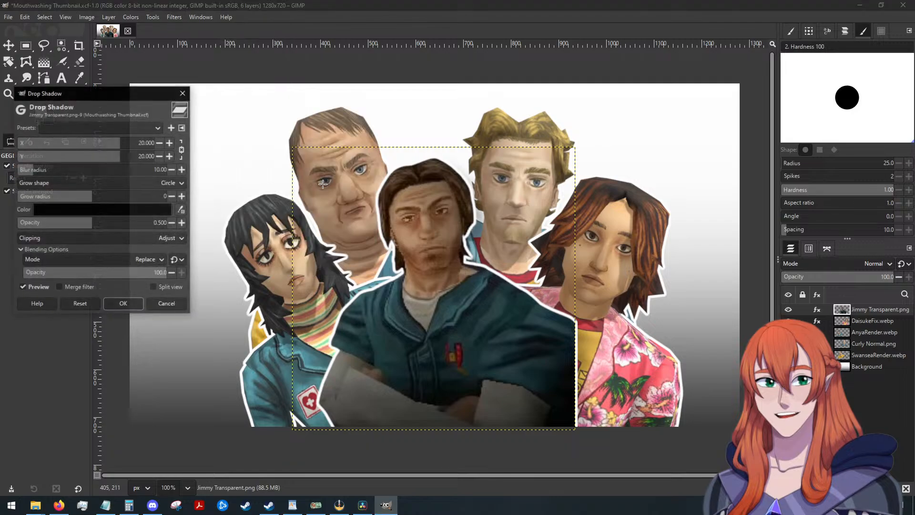
Try several older last-used Drop Shadow presets on the Jimmy layer, then reset the filter settings to their defaults.
{"action": "left_click", "coordinate": [98, 129]}
{"action": "left_click", "coordinate": [100, 150]}
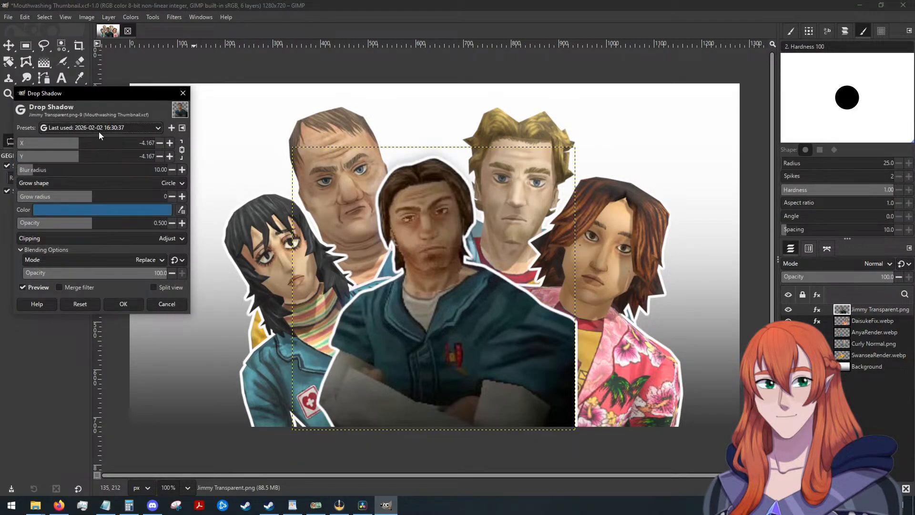
{"action": "left_click", "coordinate": [99, 131]}
{"action": "left_click", "coordinate": [105, 111]}
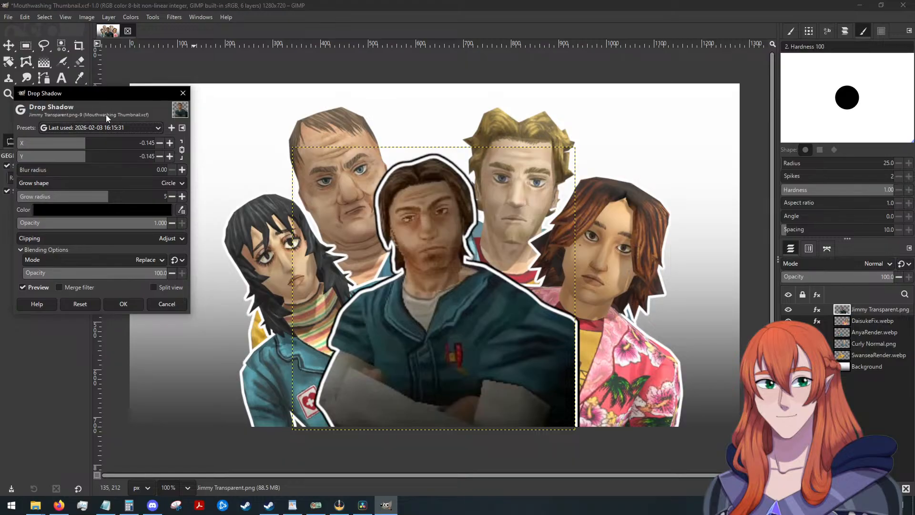
{"action": "left_click", "coordinate": [103, 128]}
{"action": "left_click", "coordinate": [101, 156]}
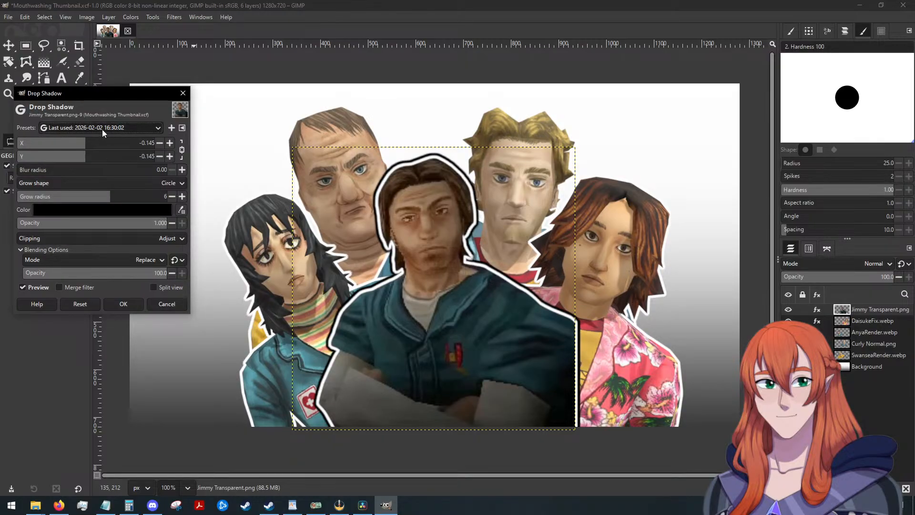
{"action": "left_click", "coordinate": [102, 128]}
{"action": "left_click", "coordinate": [104, 154]}
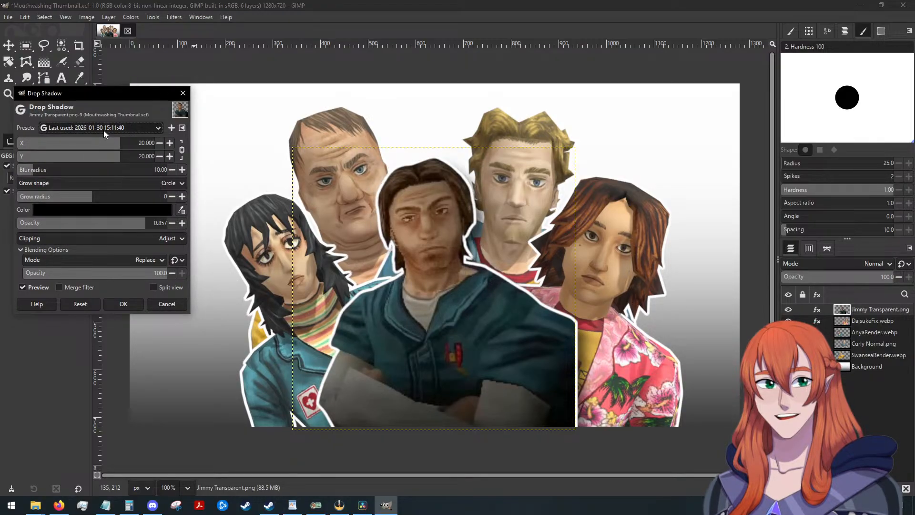
{"action": "left_click", "coordinate": [104, 130]}
{"action": "left_click", "coordinate": [105, 166]}
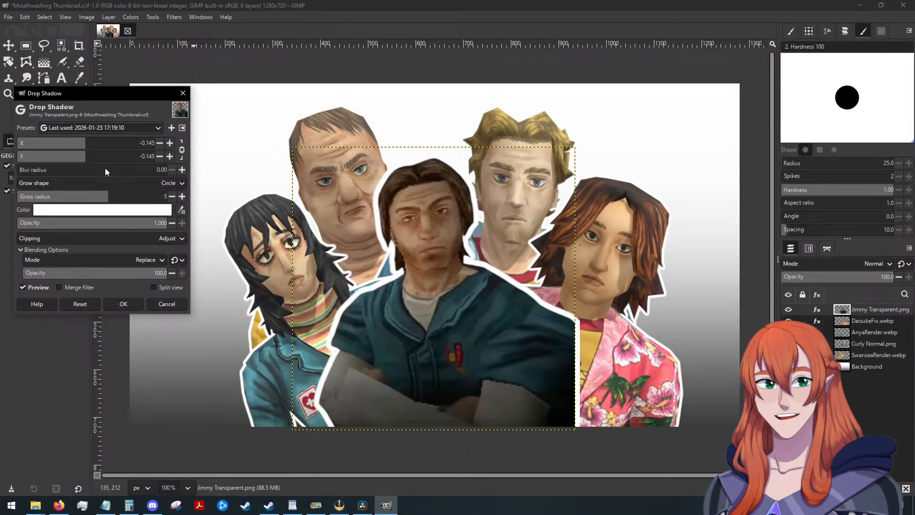
{"action": "left_click", "coordinate": [76, 303]}
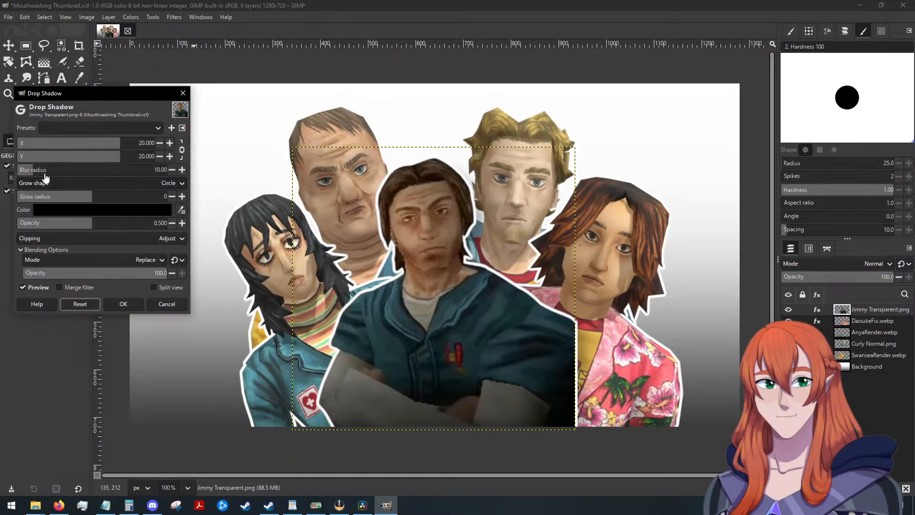
{"action": "mouse_move", "coordinate": [35, 173]}
{"action": "left_mouse_down"}
{"action": "mouse_move", "coordinate": [129, 182]}
{"action": "mouse_move", "coordinate": [31, 179]}
{"action": "left_mouse_up"}
{"action": "left_click", "coordinate": [85, 304]}
Apply a black Drop Shadow to the Jimmy layer with X and Y offsets 10.278, blur radius 13.13, grow radius 15 and opacity 1.000.
{"action": "left_click_drag", "start_coordinate": [93, 225], "coordinate": [183, 235]}
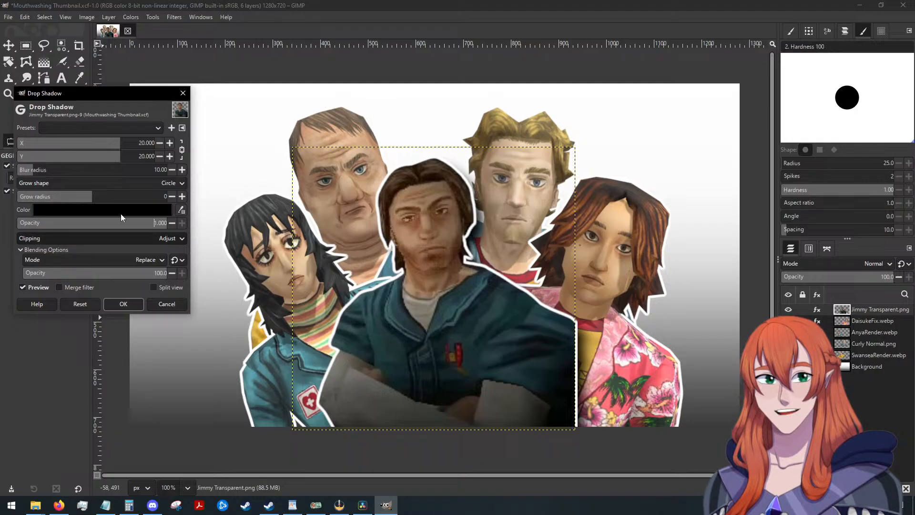
{"action": "mouse_move", "coordinate": [94, 203]}
{"action": "left_mouse_down"}
{"action": "mouse_move", "coordinate": [112, 204]}
{"action": "mouse_move", "coordinate": [100, 207]}
{"action": "left_mouse_up"}
{"action": "mouse_move", "coordinate": [32, 173]}
{"action": "left_mouse_down"}
{"action": "mouse_move", "coordinate": [53, 175]}
{"action": "mouse_move", "coordinate": [34, 183]}
{"action": "left_mouse_up"}
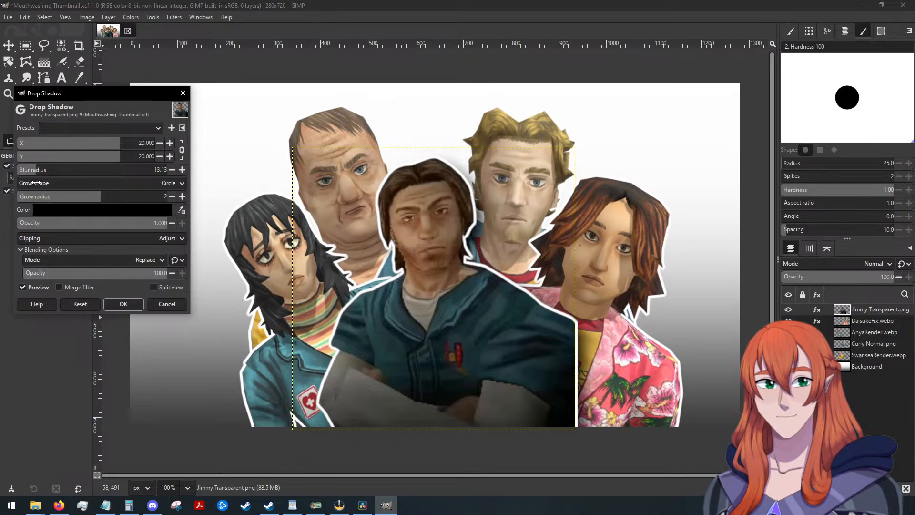
{"action": "left_click_drag", "start_coordinate": [98, 201], "coordinate": [105, 200]}
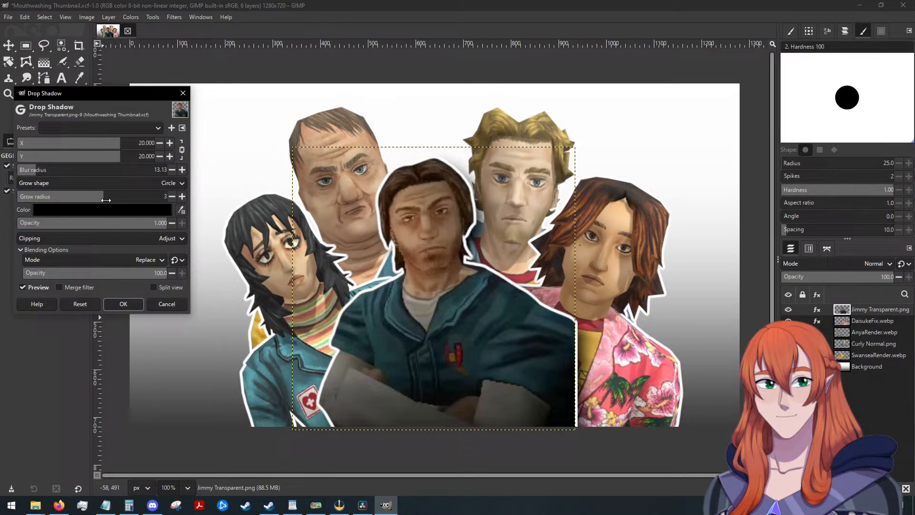
{"action": "left_click", "coordinate": [109, 144]}
{"action": "left_click_drag", "start_coordinate": [109, 147], "coordinate": [103, 144]}
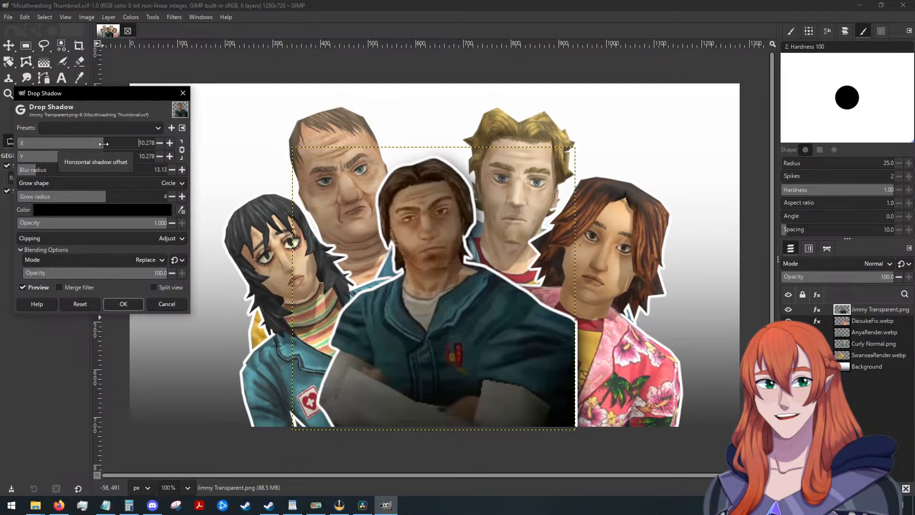
{"action": "left_click_drag", "start_coordinate": [100, 200], "coordinate": [118, 196]}
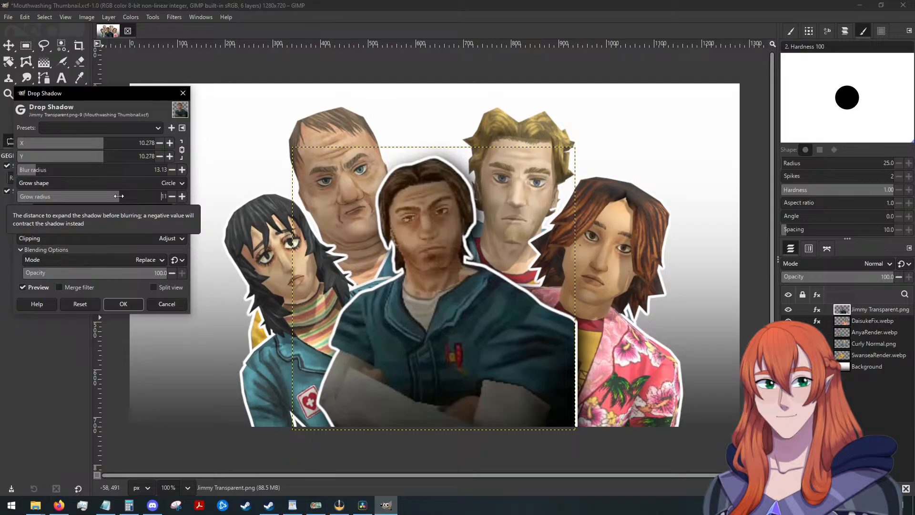
{"action": "left_click_drag", "start_coordinate": [119, 196], "coordinate": [126, 196]}
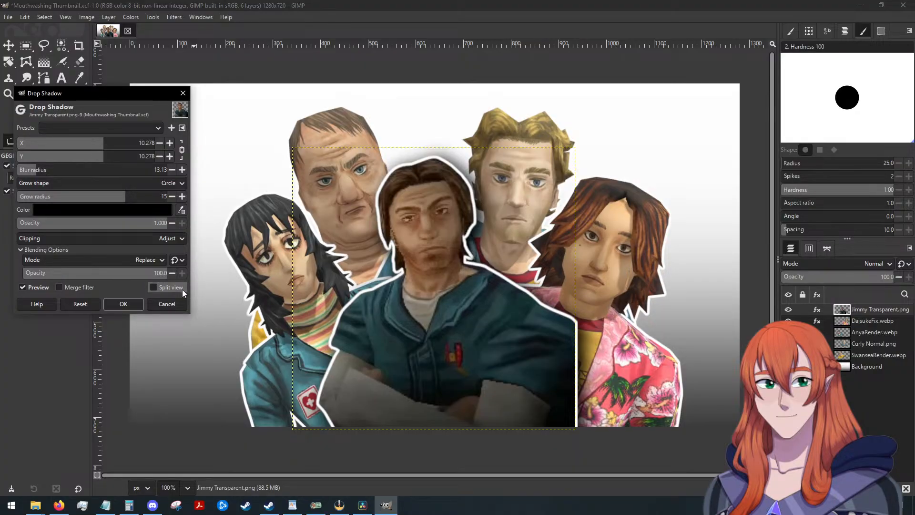
{"action": "left_click", "coordinate": [130, 305]}
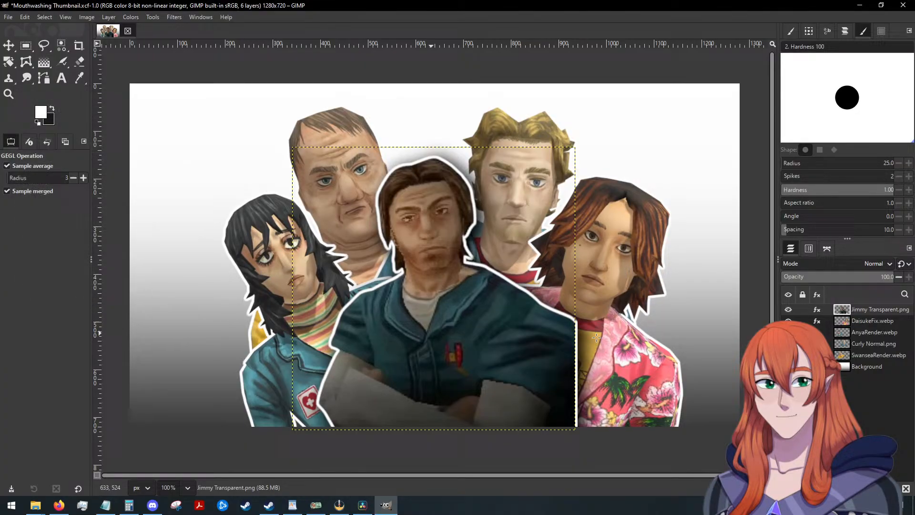
{"action": "left_click", "coordinate": [863, 320]}
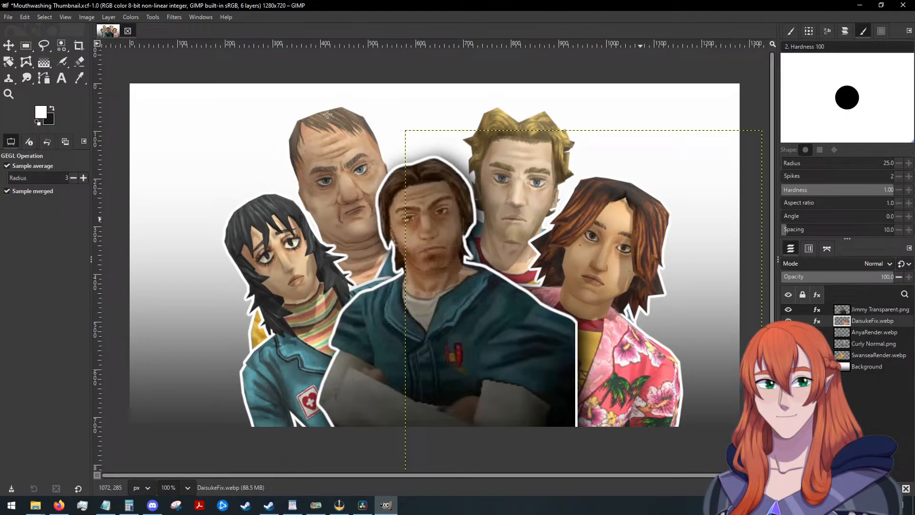
{"action": "left_click", "coordinate": [172, 17]}
{"action": "mouse_move", "coordinate": [207, 82]}
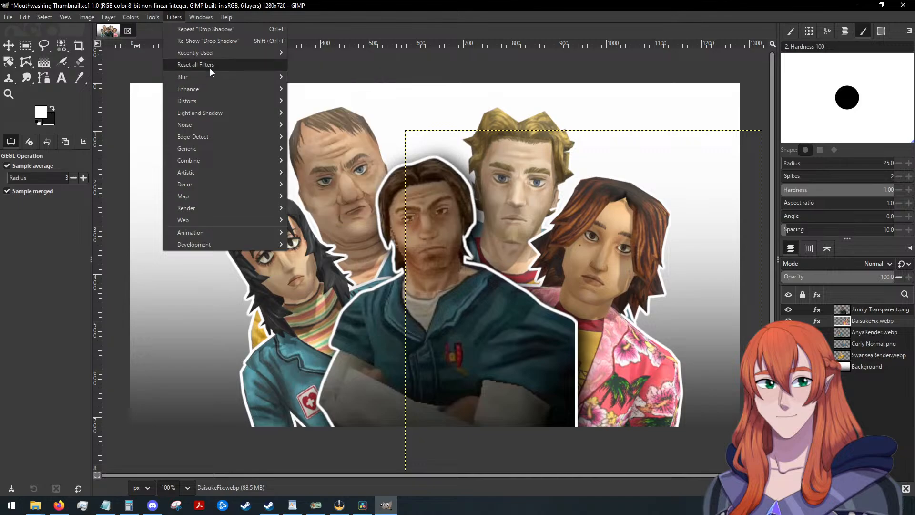
{"action": "mouse_move", "coordinate": [240, 112]}
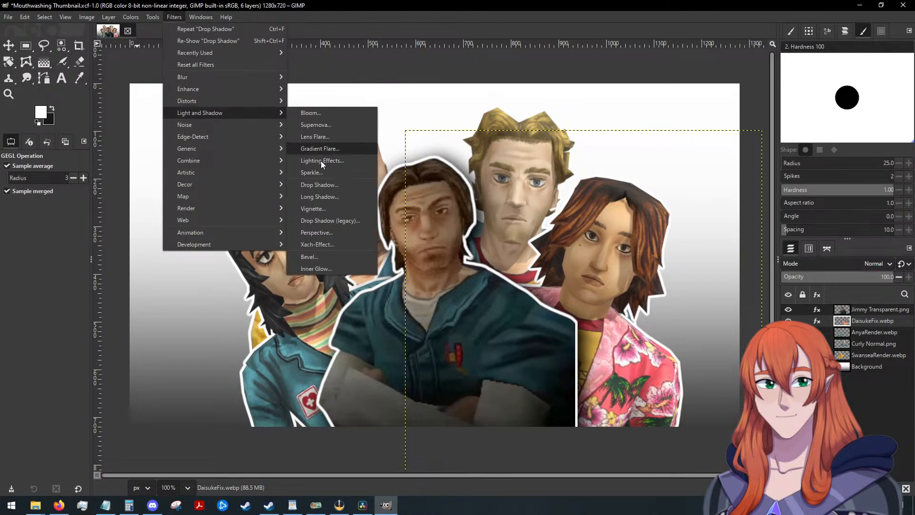
{"action": "left_click", "coordinate": [321, 160]}
{"action": "left_click", "coordinate": [110, 126]}
{"action": "left_click", "coordinate": [110, 133]}
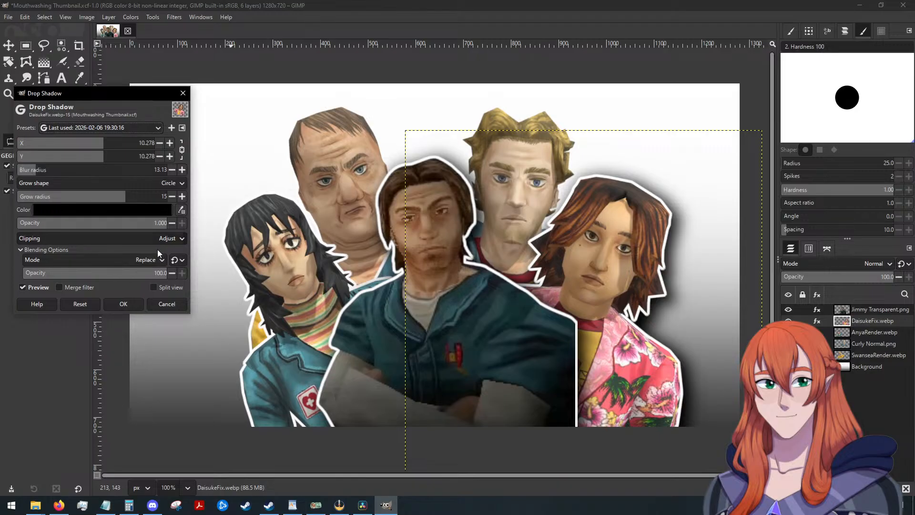
{"action": "left_click", "coordinate": [123, 304]}
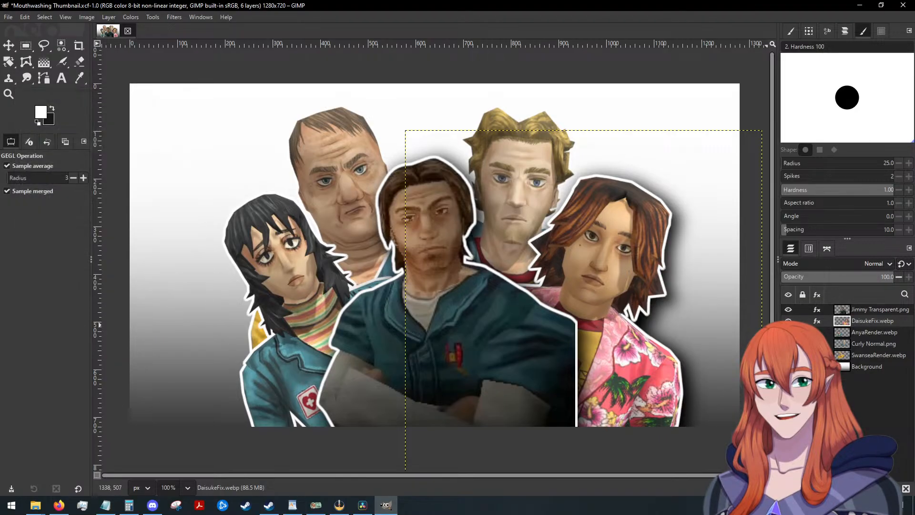
{"action": "left_click", "coordinate": [867, 333]}
{"action": "left_click", "coordinate": [175, 18]}
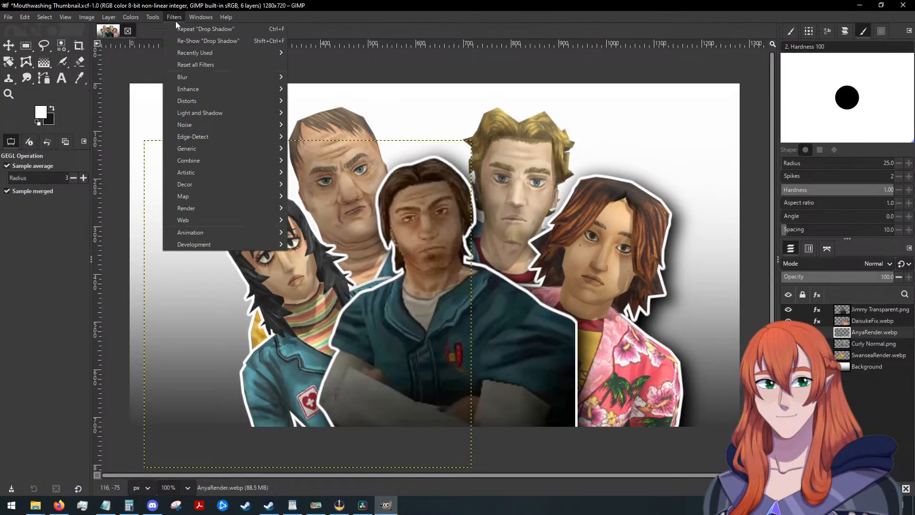
{"action": "mouse_move", "coordinate": [235, 114]}
{"action": "left_click", "coordinate": [328, 184]}
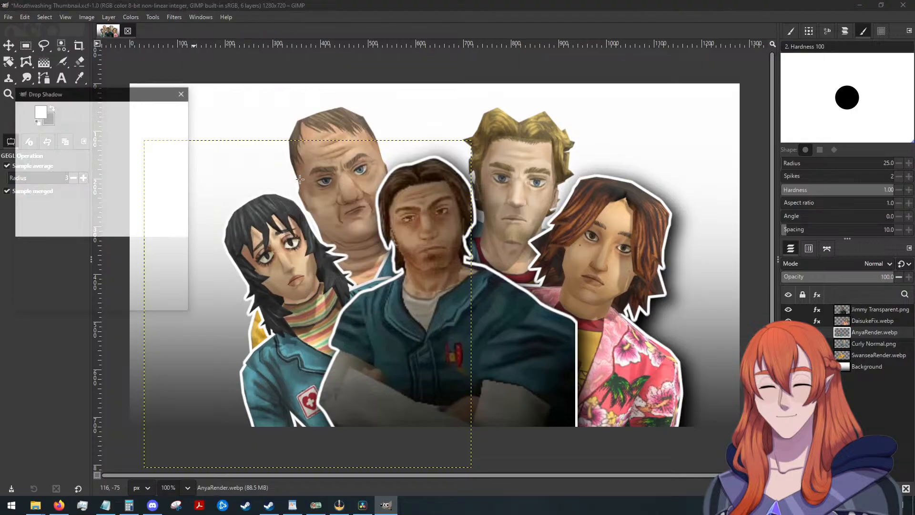
{"action": "left_click", "coordinate": [127, 128]}
{"action": "left_click", "coordinate": [127, 128]}
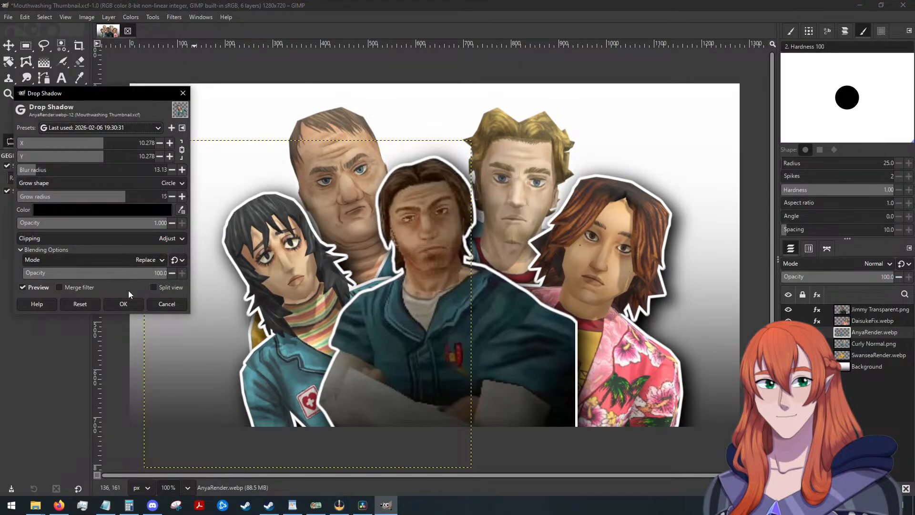
{"action": "left_click", "coordinate": [122, 303]}
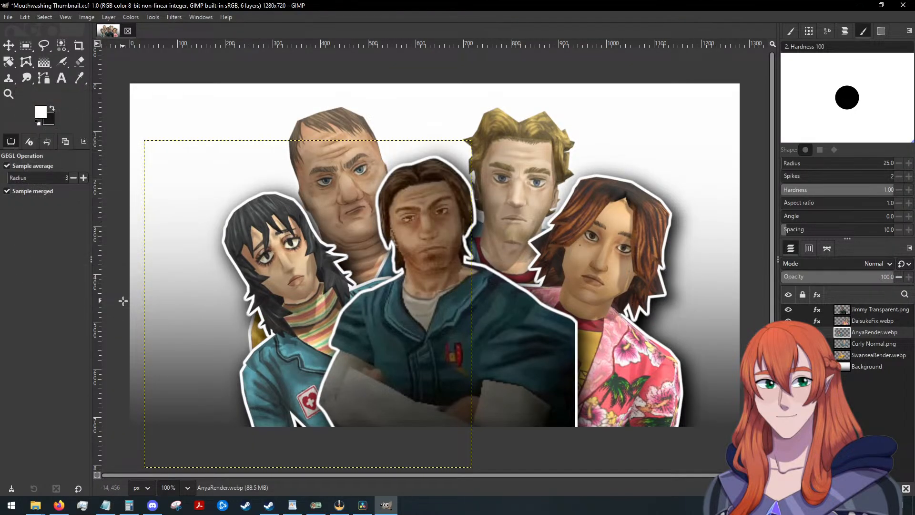
{"action": "left_click", "coordinate": [871, 344]}
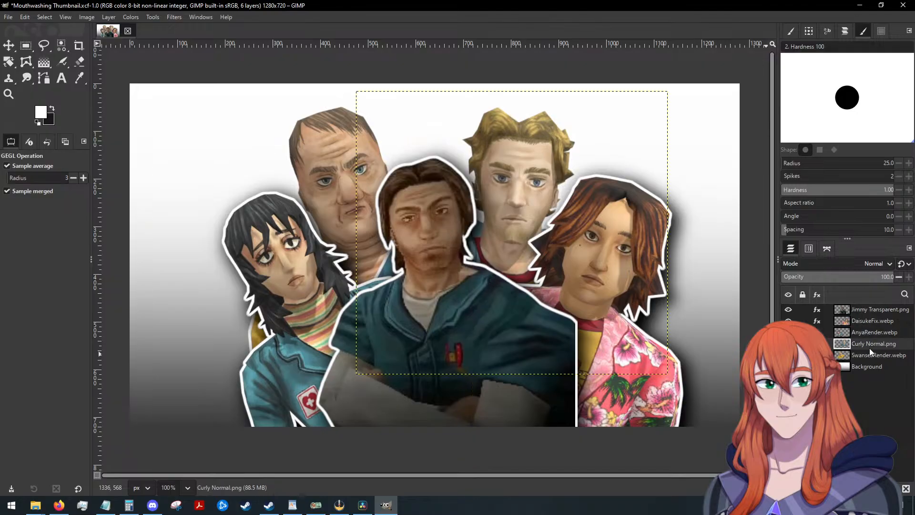
{"action": "left_click", "coordinate": [168, 17]}
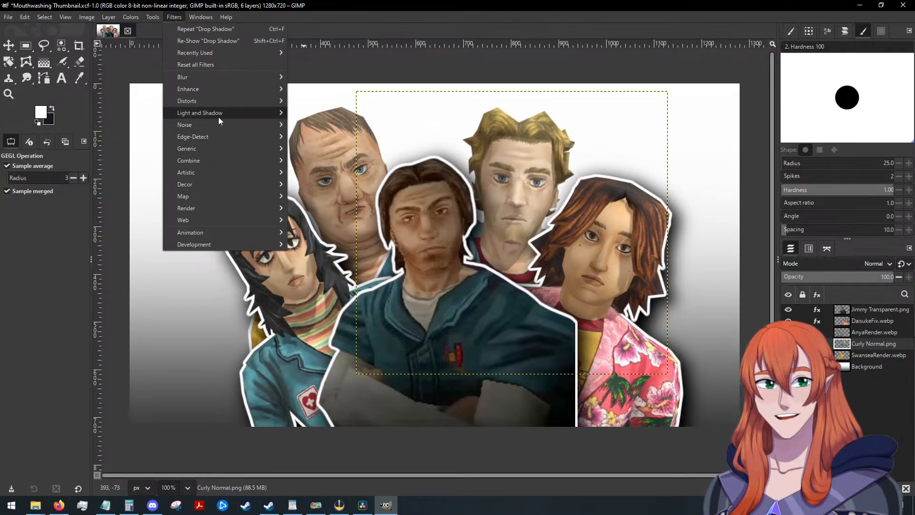
{"action": "mouse_move", "coordinate": [218, 113]}
{"action": "left_click", "coordinate": [351, 185]}
{"action": "left_click", "coordinate": [106, 128]}
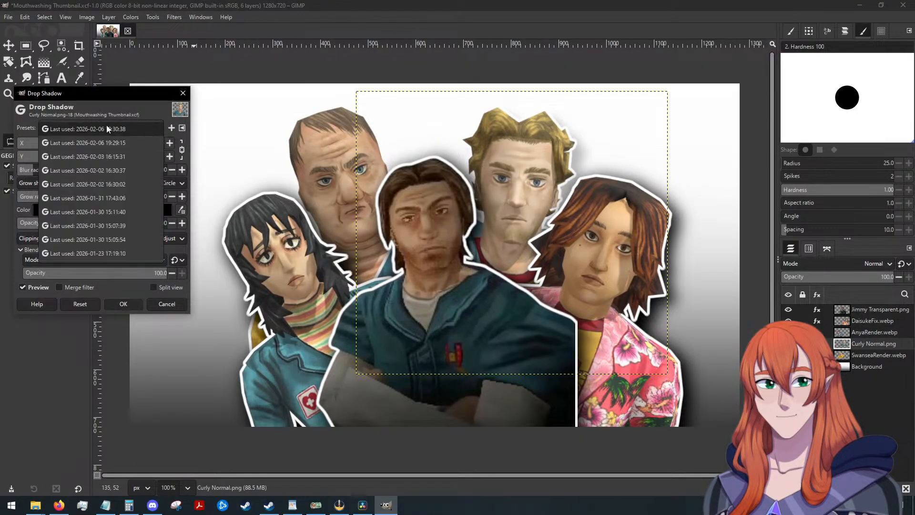
{"action": "left_click", "coordinate": [107, 129]}
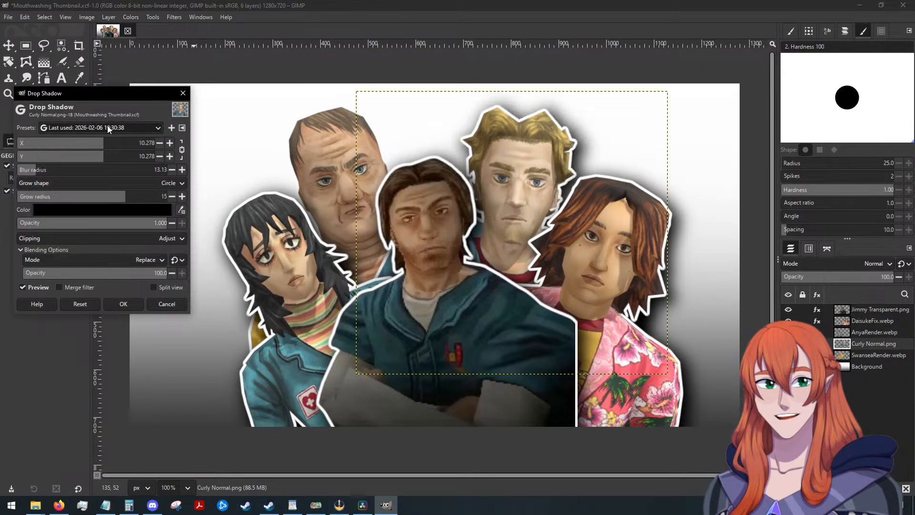
{"action": "left_click", "coordinate": [136, 304]}
{"action": "left_click", "coordinate": [859, 355]}
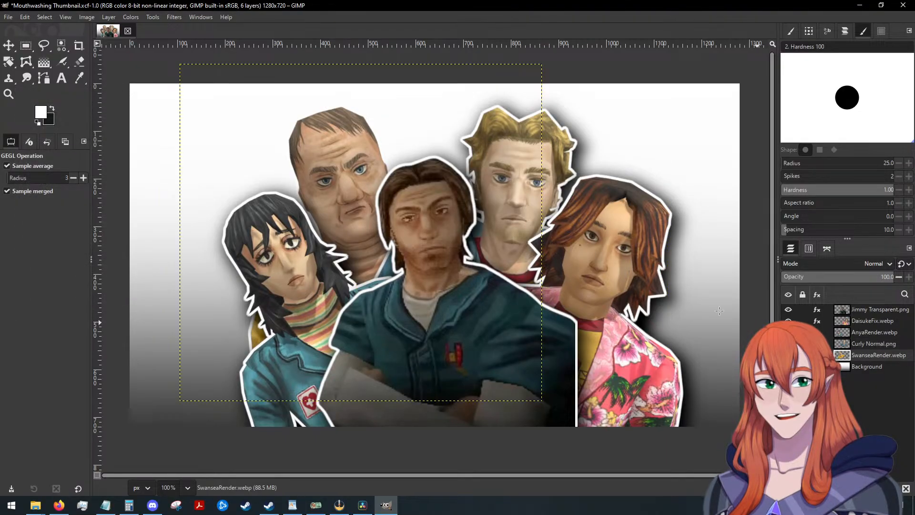
{"action": "left_click", "coordinate": [173, 18]}
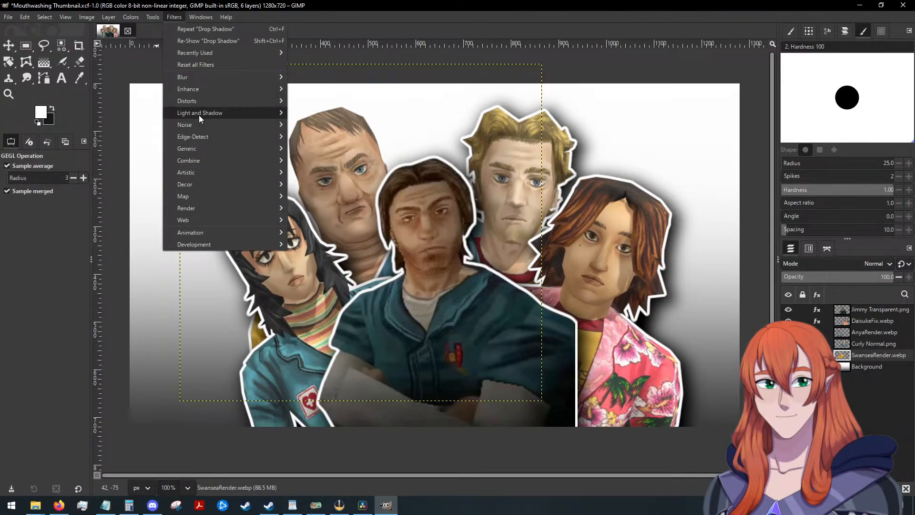
{"action": "mouse_move", "coordinate": [200, 116]}
{"action": "left_click", "coordinate": [326, 186]}
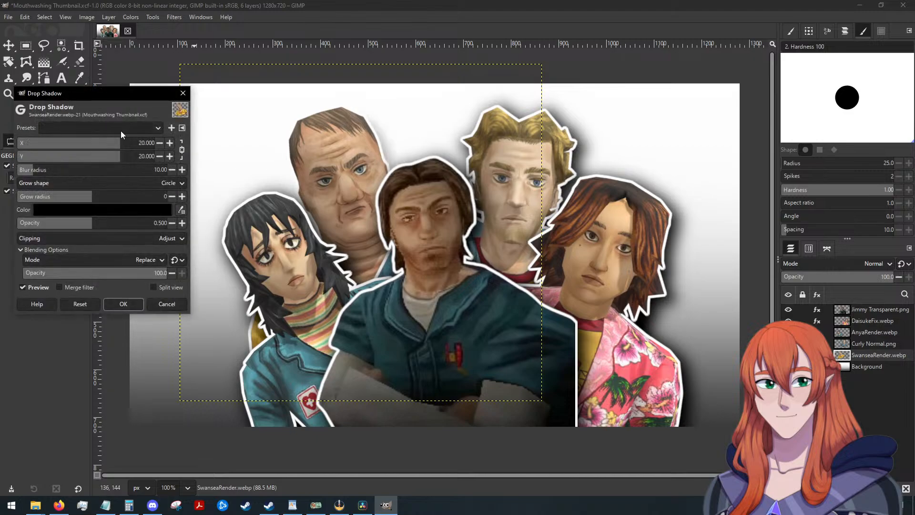
{"action": "left_click", "coordinate": [121, 131]}
{"action": "left_click", "coordinate": [120, 130]}
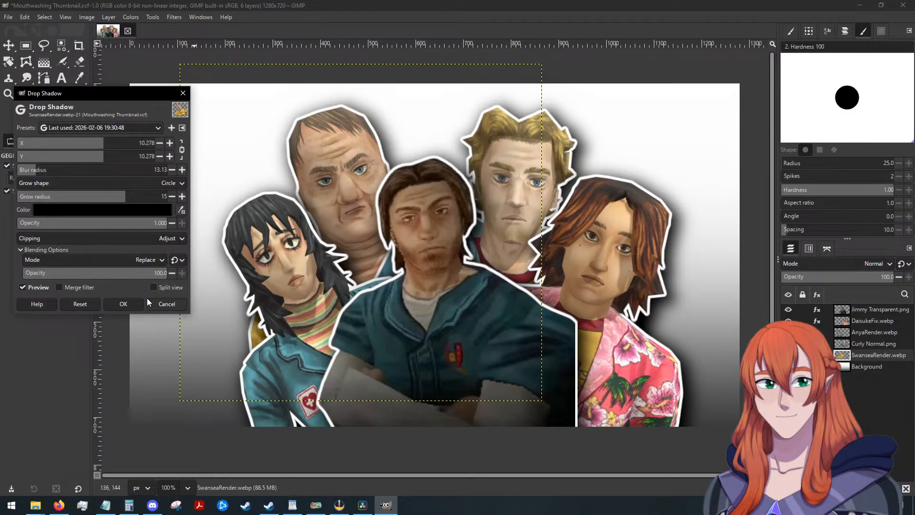
{"action": "left_click", "coordinate": [125, 306]}
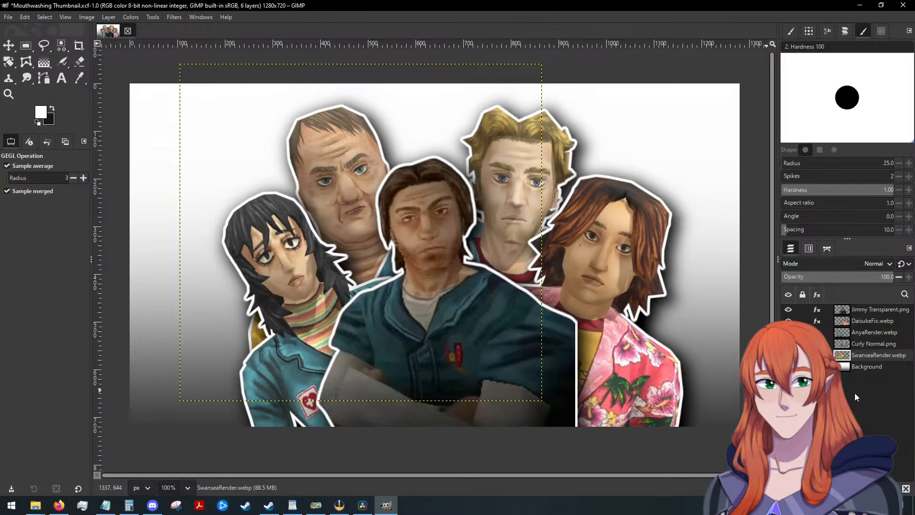
Add a white "EVERYBODY" text layer directly above the Jimmy Transparent.png layer, using New Yorker Regular at 80 px.
{"action": "left_click", "coordinate": [871, 312]}
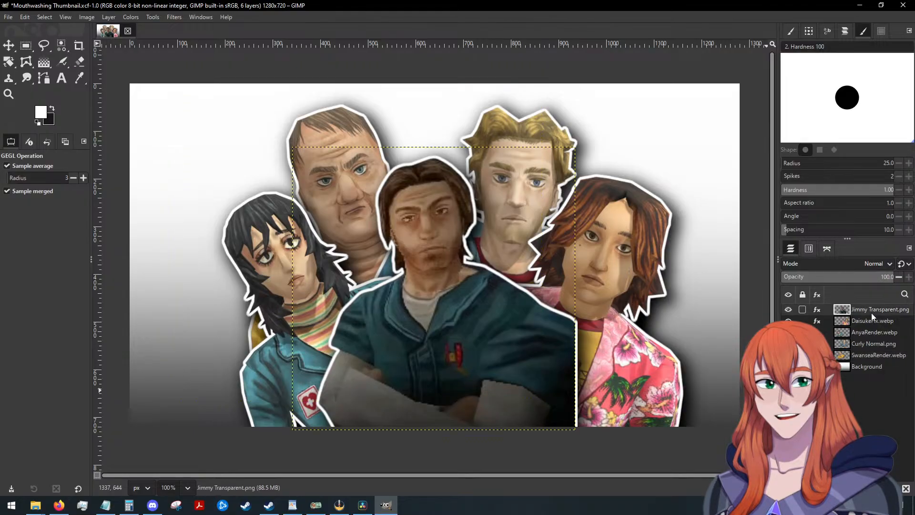
{"action": "left_click", "coordinate": [63, 80]}
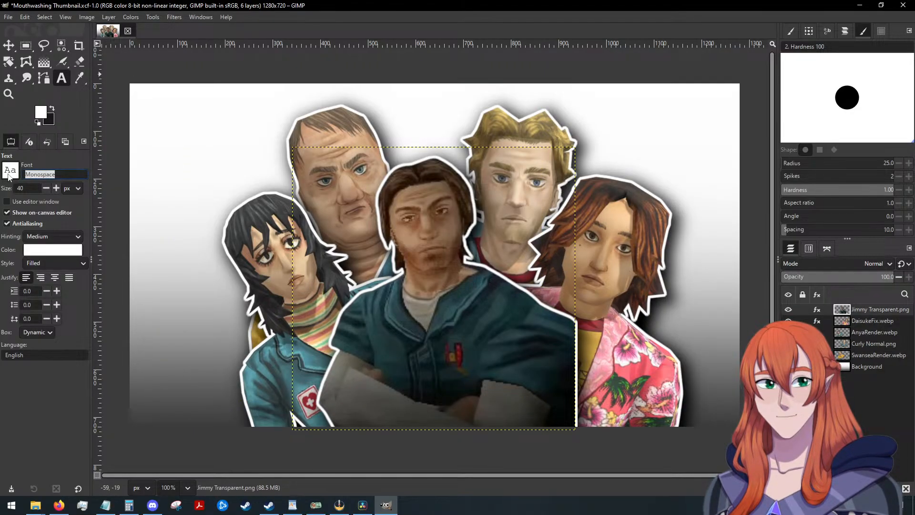
{"action": "type", "text": "new yor"}
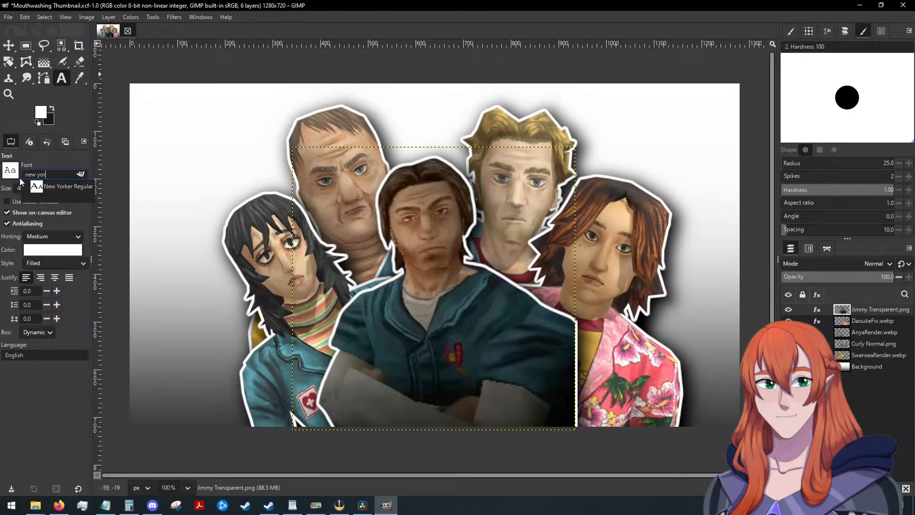
{"action": "left_click", "coordinate": [73, 186]}
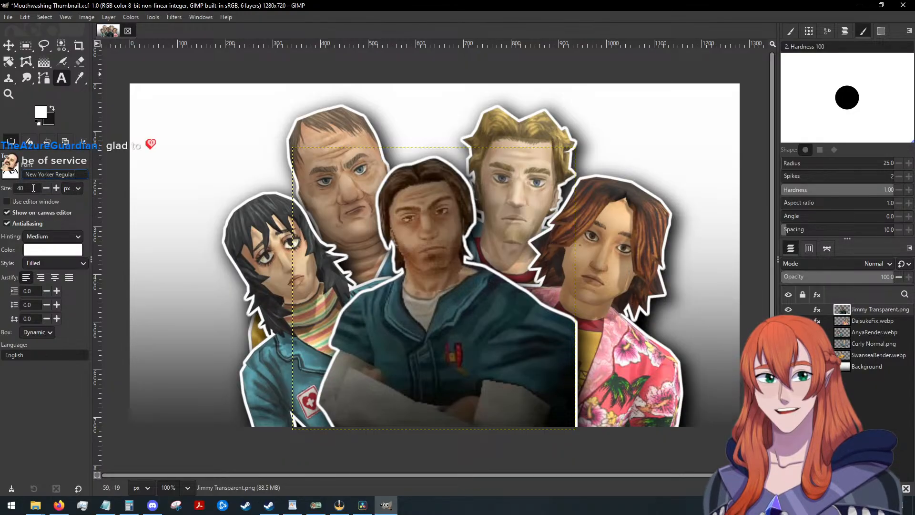
{"action": "left_click_drag", "start_coordinate": [33, 189], "coordinate": [8, 188]}
{"action": "type", "text": "80"}
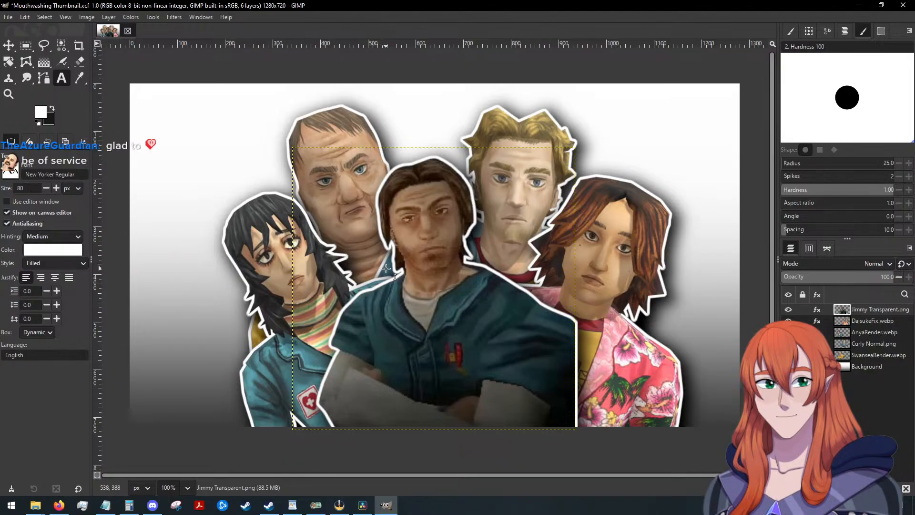
{"action": "left_click", "coordinate": [360, 302]}
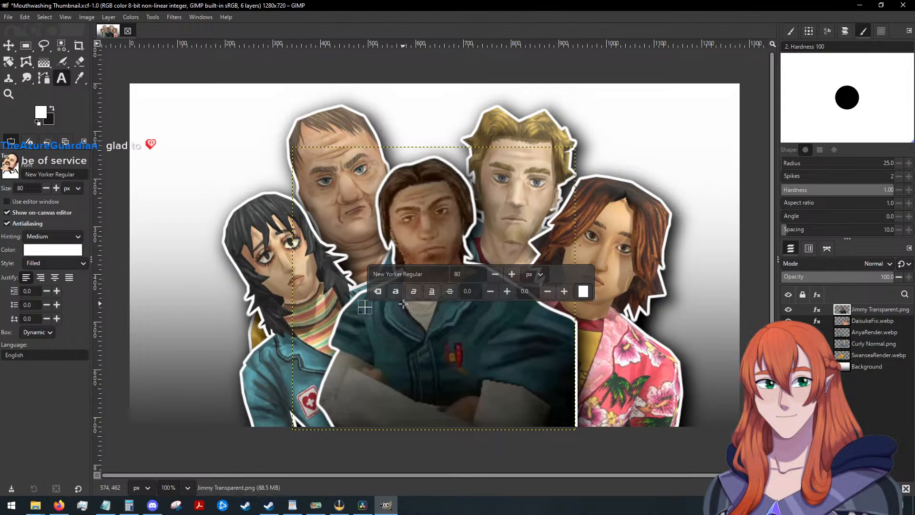
{"action": "type", "text": "E"}
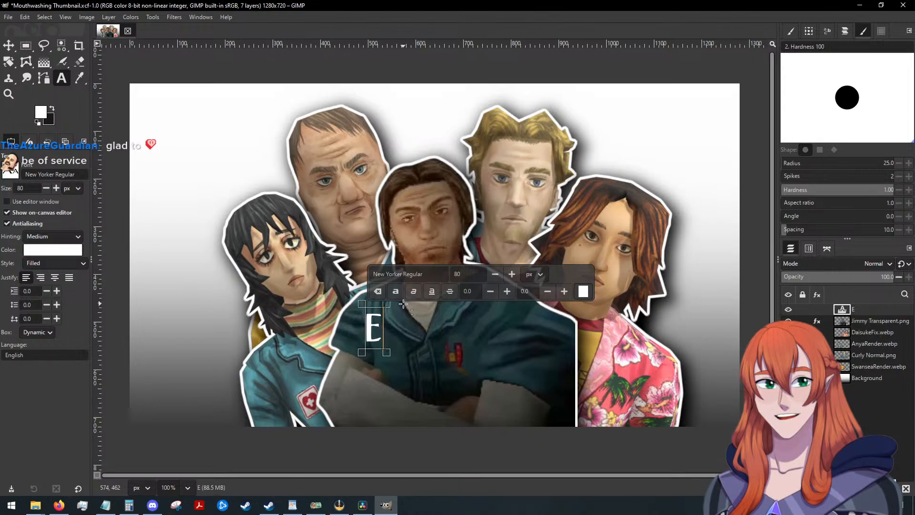
{"action": "type", "text": "VERYBODY"}
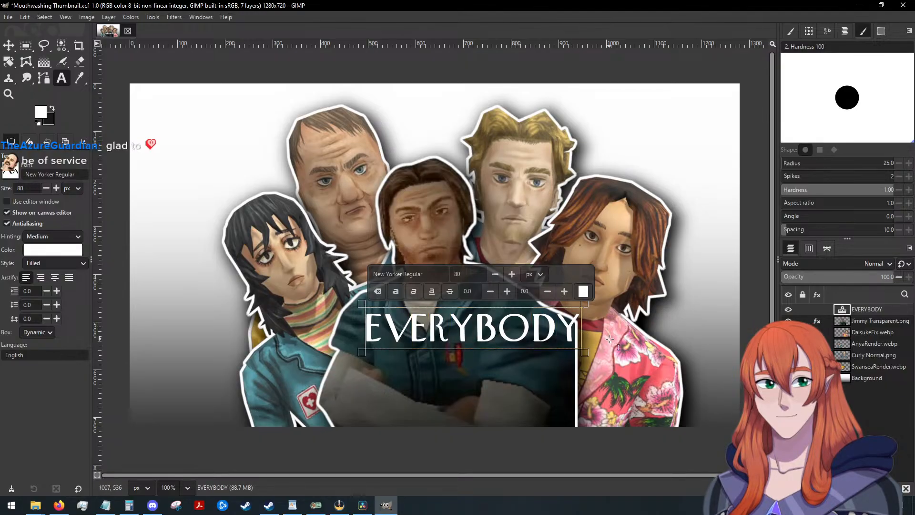
Move the EVERYBODY text so it spans from Anya's shoulder across Jimmy's chest.
{"action": "left_click", "coordinate": [9, 45]}
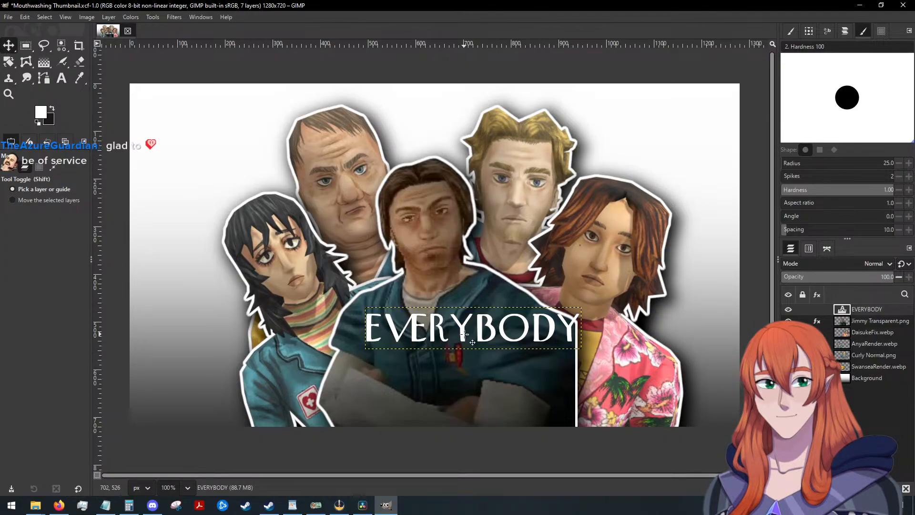
{"action": "left_click_drag", "start_coordinate": [463, 333], "coordinate": [383, 338]}
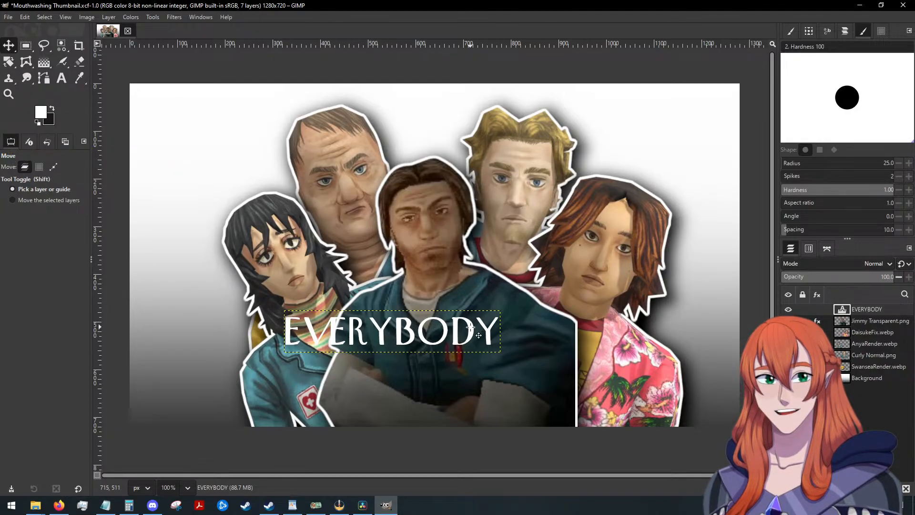
{"action": "left_click_drag", "start_coordinate": [471, 328], "coordinate": [470, 324]}
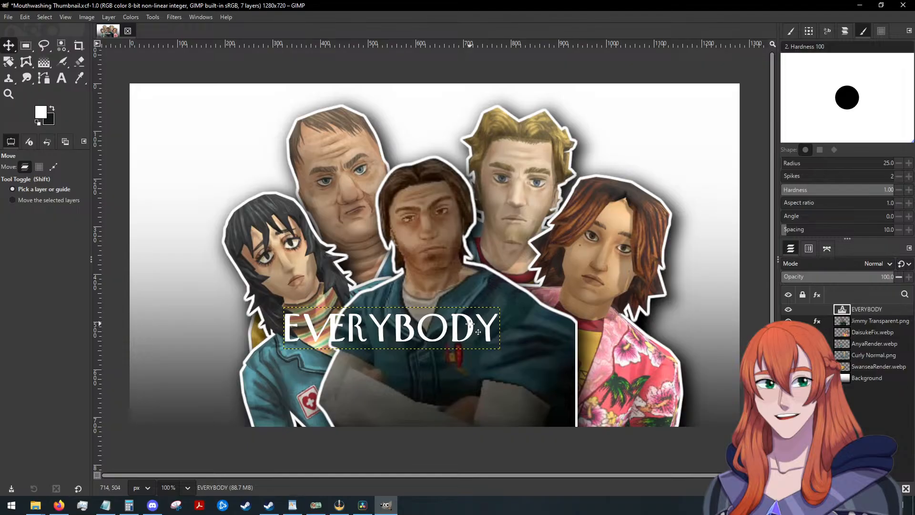
Add a "HATES" text layer in the same font and size, and place it just below the end of EVERYBODY.
{"action": "left_click", "coordinate": [61, 79]}
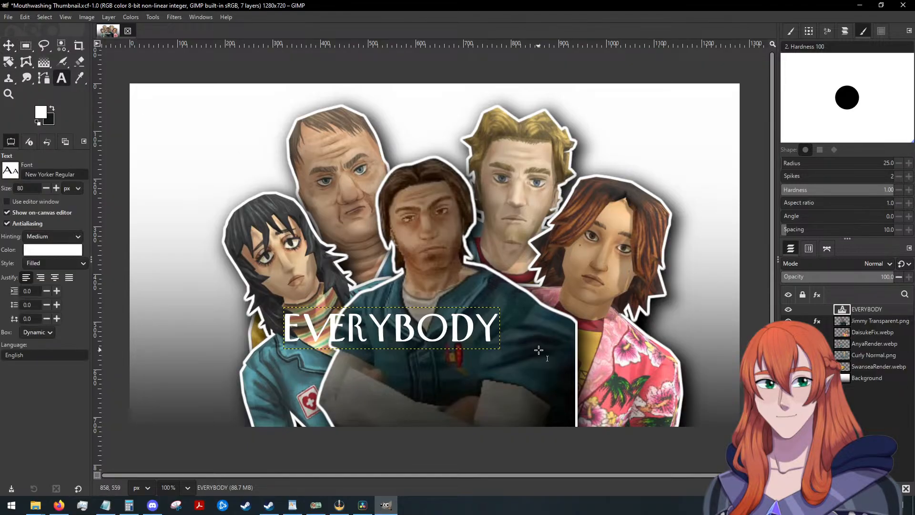
{"action": "left_click", "coordinate": [490, 359]}
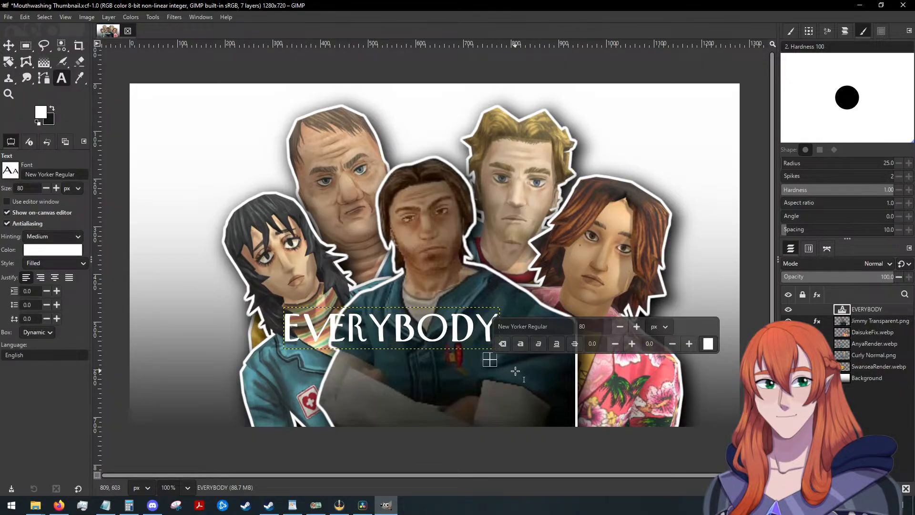
{"action": "type", "text": "HATES"}
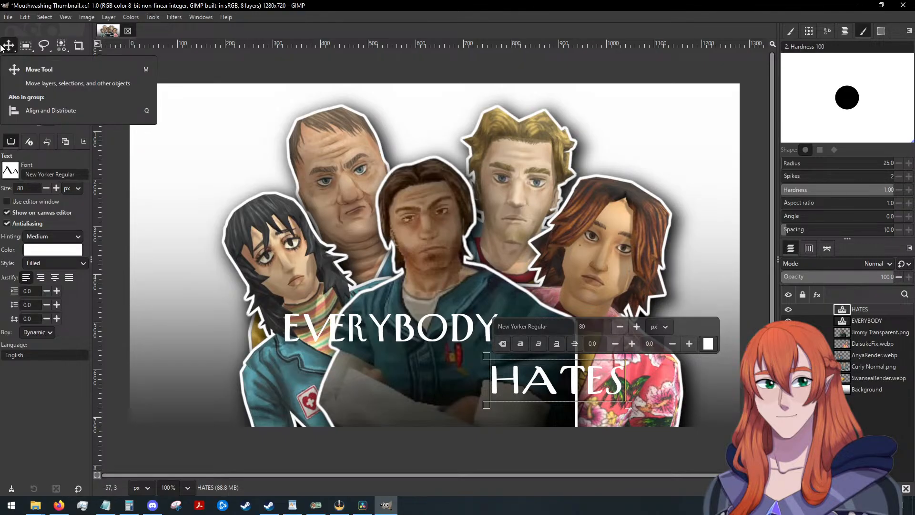
{"action": "left_click", "coordinate": [9, 45]}
{"action": "key", "text": "alt+Tab"}
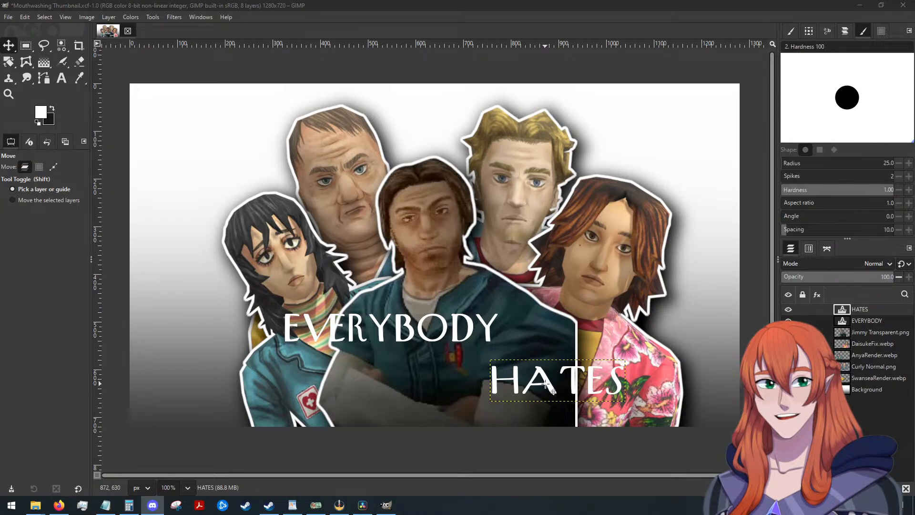
{"action": "left_click_drag", "start_coordinate": [557, 390], "coordinate": [540, 372]}
{"action": "left_click_drag", "start_coordinate": [539, 370], "coordinate": [538, 369]}
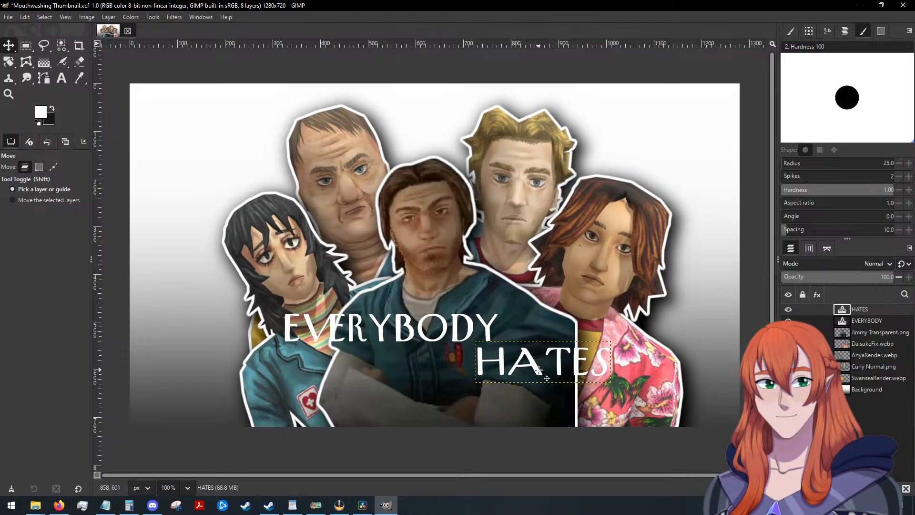
Add a "JIMMY" text layer in the same style and place it below the other two words, fully inside the canvas.
{"action": "left_click", "coordinate": [63, 79]}
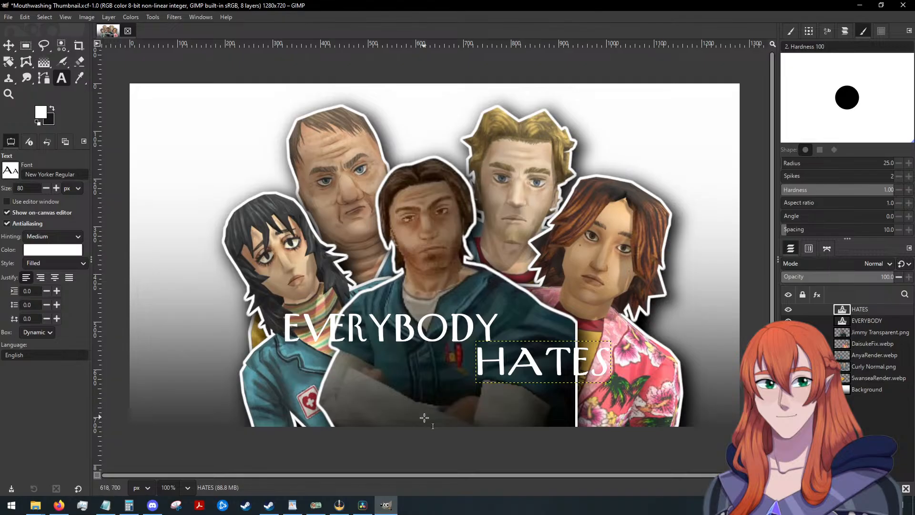
{"action": "left_click", "coordinate": [377, 405]}
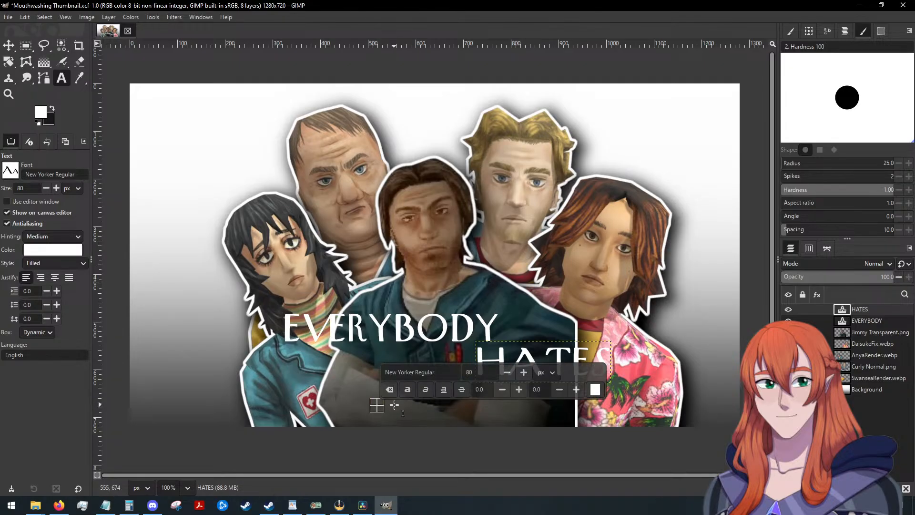
{"action": "type", "text": "JIMMY"}
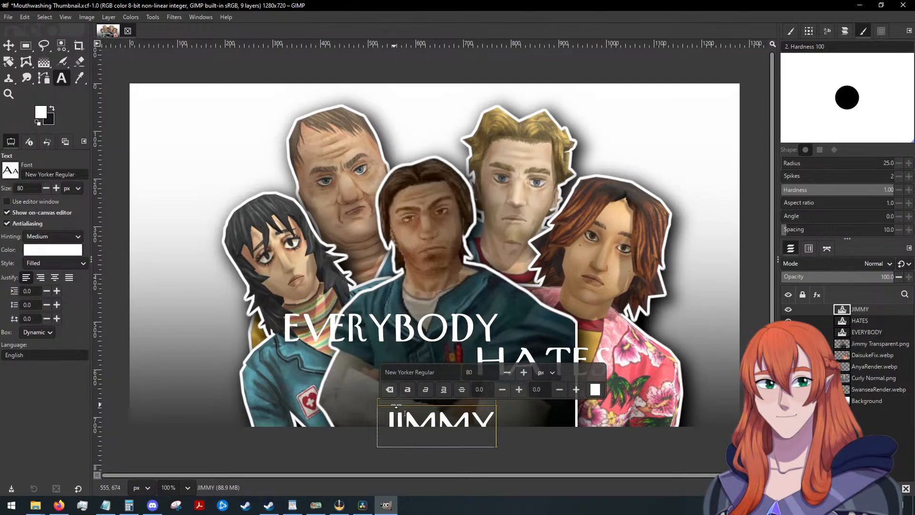
{"action": "left_click", "coordinate": [8, 45]}
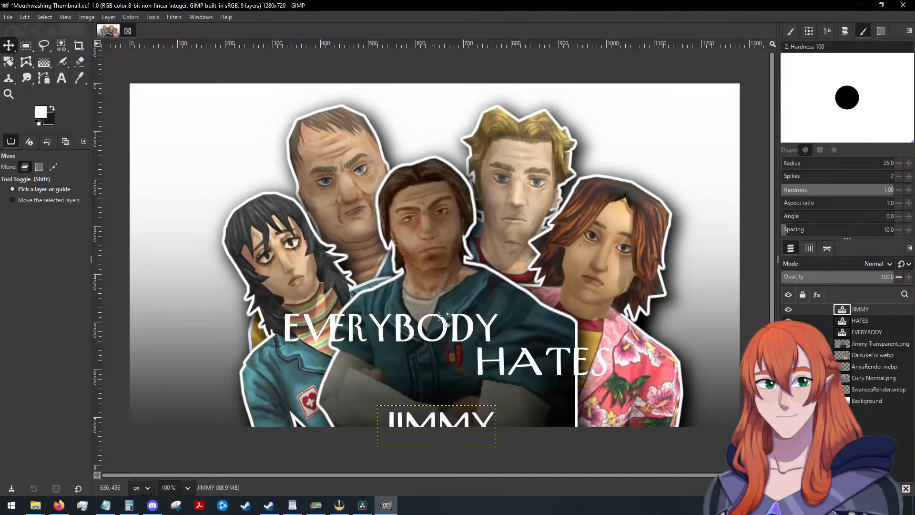
{"action": "left_click_drag", "start_coordinate": [443, 422], "coordinate": [452, 392]}
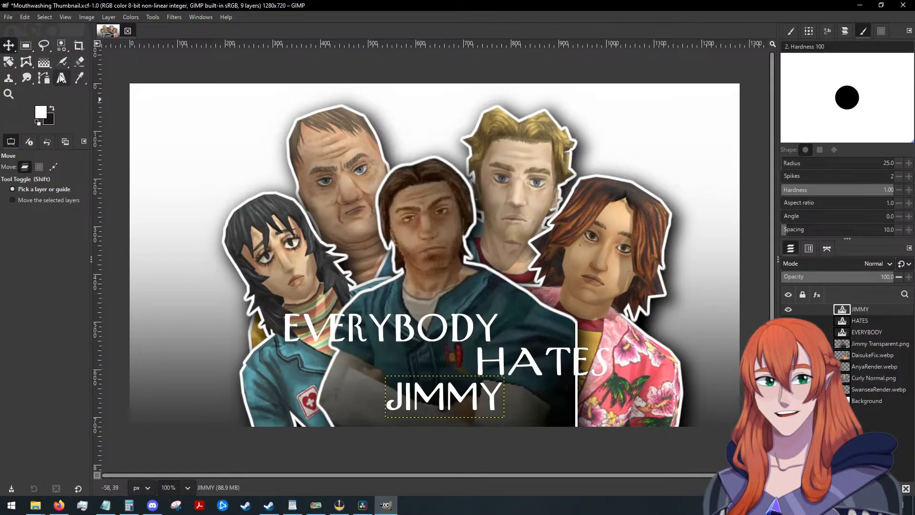
Underline the whole JIMMY text and merge the three title text layers down into the single EVERYBODY layer.
{"action": "key", "text": "t"}
{"action": "left_click", "coordinate": [459, 378]}
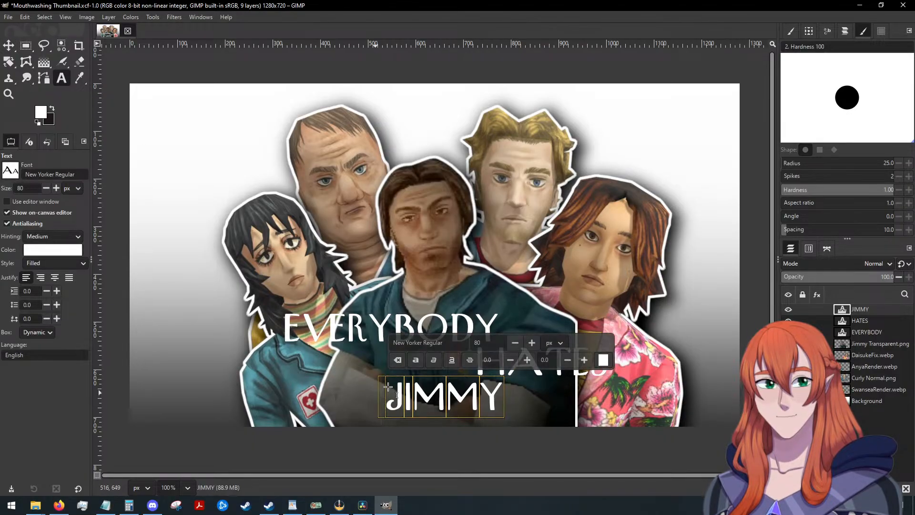
{"action": "left_click", "coordinate": [453, 363]}
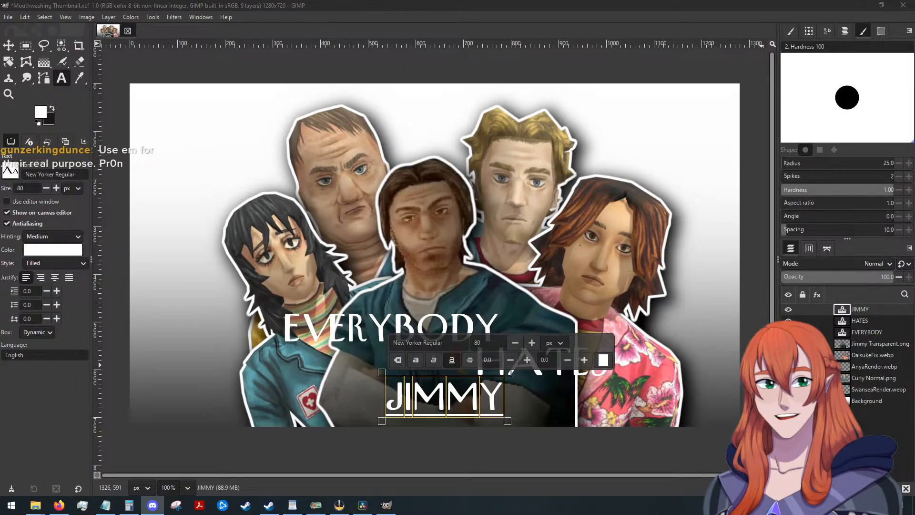
{"action": "left_click", "coordinate": [8, 46]}
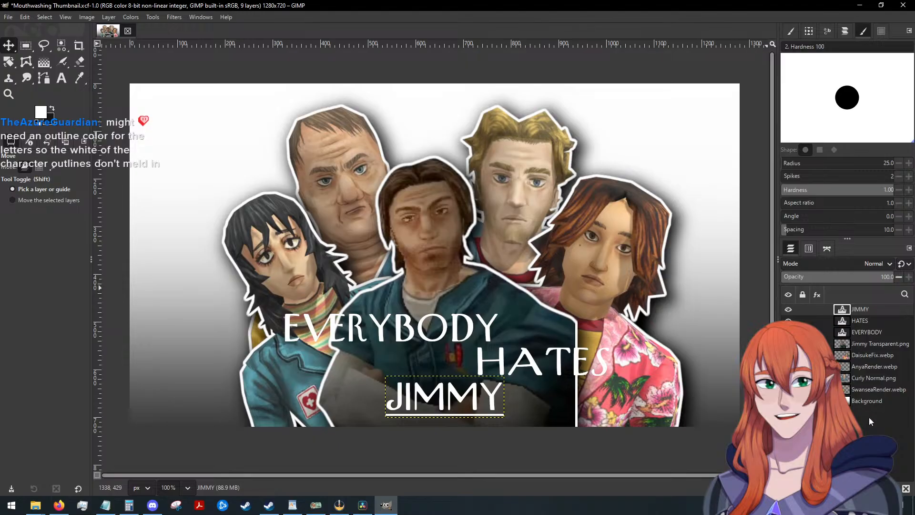
{"action": "left_click", "coordinate": [872, 488]}
{"action": "left_click", "coordinate": [872, 488]}
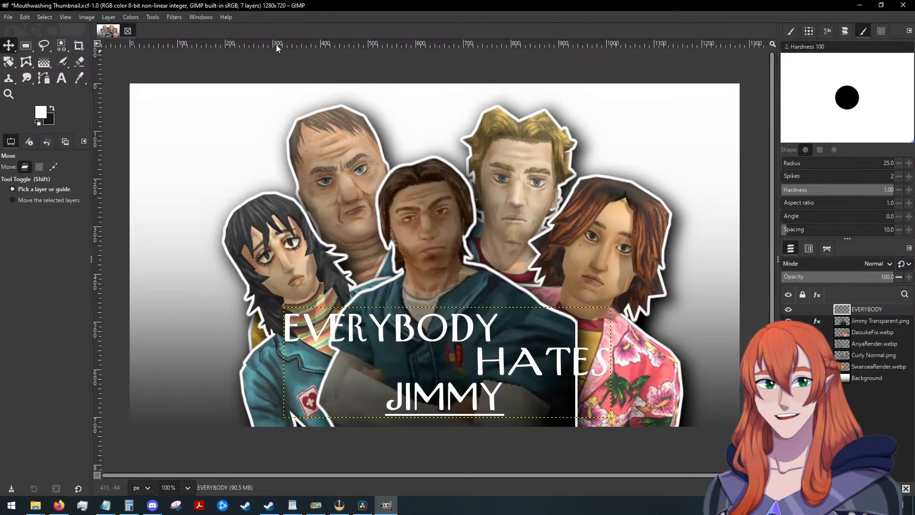
{"action": "left_click", "coordinate": [168, 18]}
{"action": "mouse_move", "coordinate": [212, 115]}
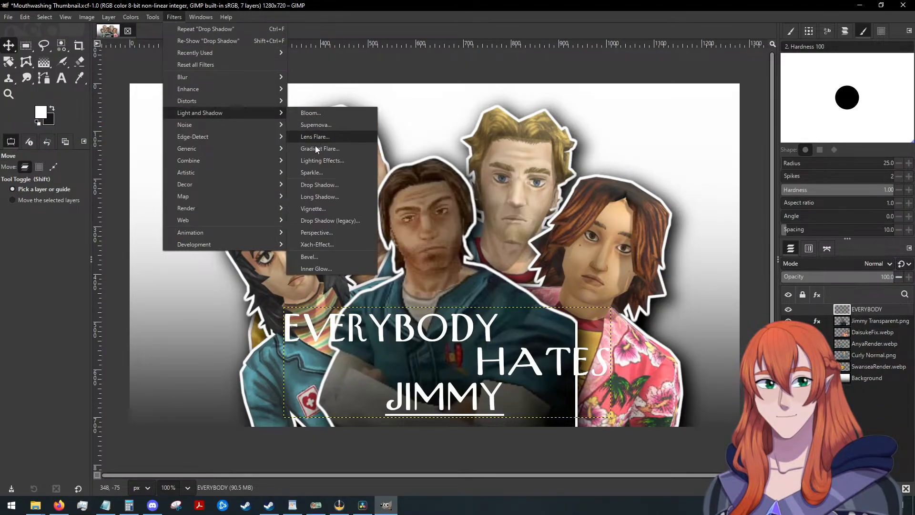
{"action": "left_click", "coordinate": [316, 187]}
{"action": "left_click", "coordinate": [93, 127]}
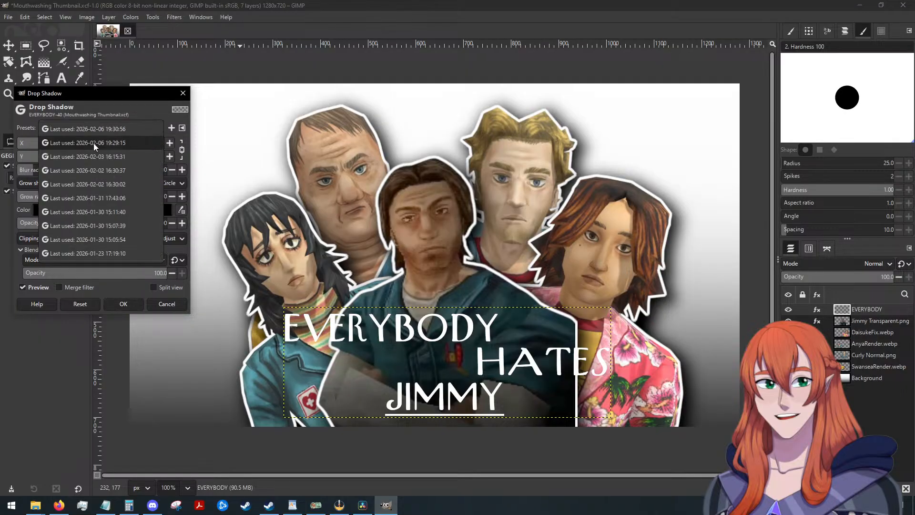
{"action": "left_click", "coordinate": [93, 143]}
{"action": "left_click", "coordinate": [101, 128]}
{"action": "left_click", "coordinate": [110, 118]}
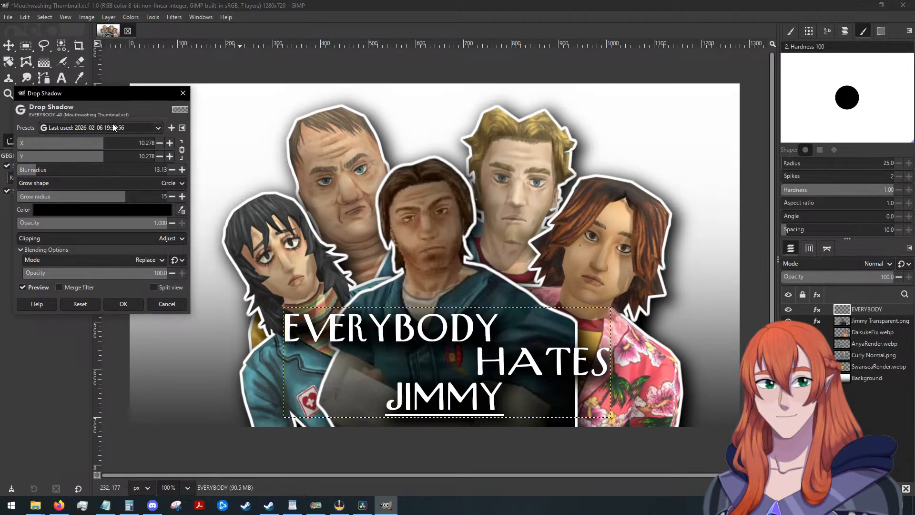
{"action": "left_click", "coordinate": [111, 128]}
{"action": "left_click", "coordinate": [113, 152]}
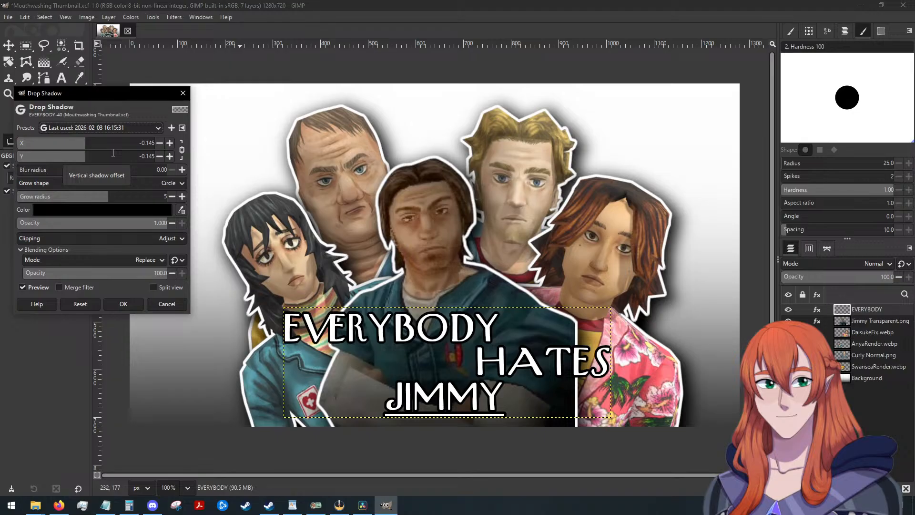
{"action": "left_click", "coordinate": [122, 303]}
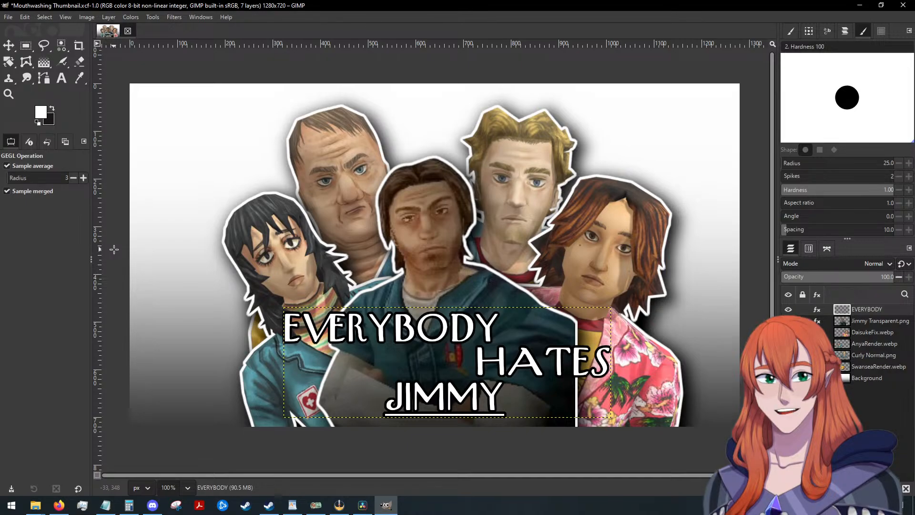
{"action": "left_click", "coordinate": [9, 46]}
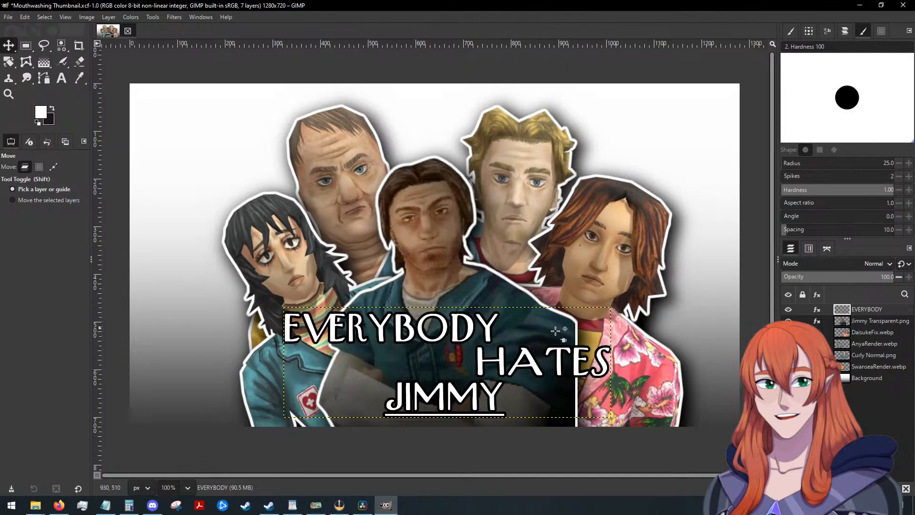
Save the project and export the thumbnail into the Thumbnails folder as Mouthwashing Review.png with the default PNG options.
{"action": "left_click", "coordinate": [8, 17]}
{"action": "left_click", "coordinate": [31, 97]}
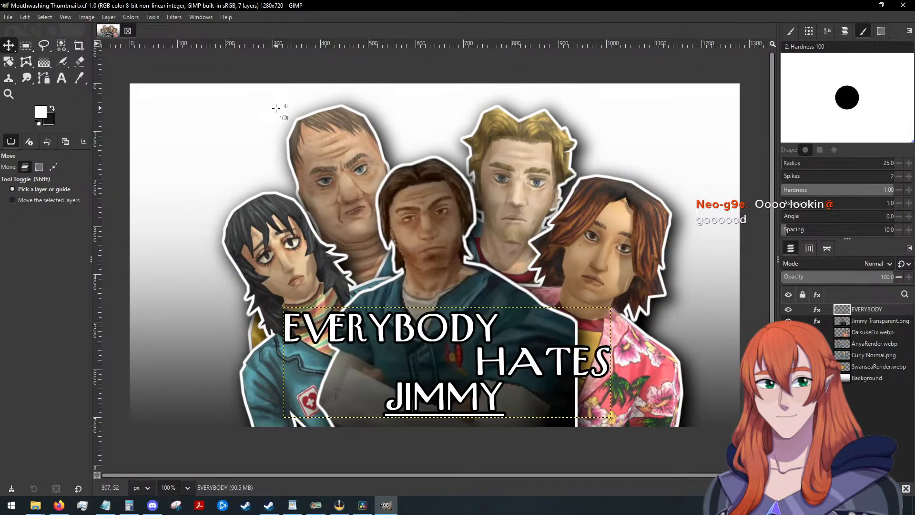
{"action": "left_click", "coordinate": [6, 17]}
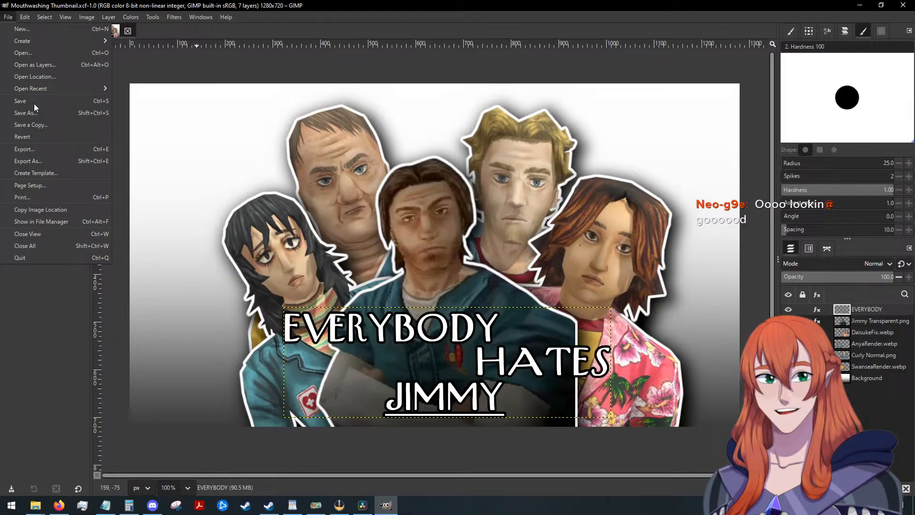
{"action": "left_click", "coordinate": [41, 162]}
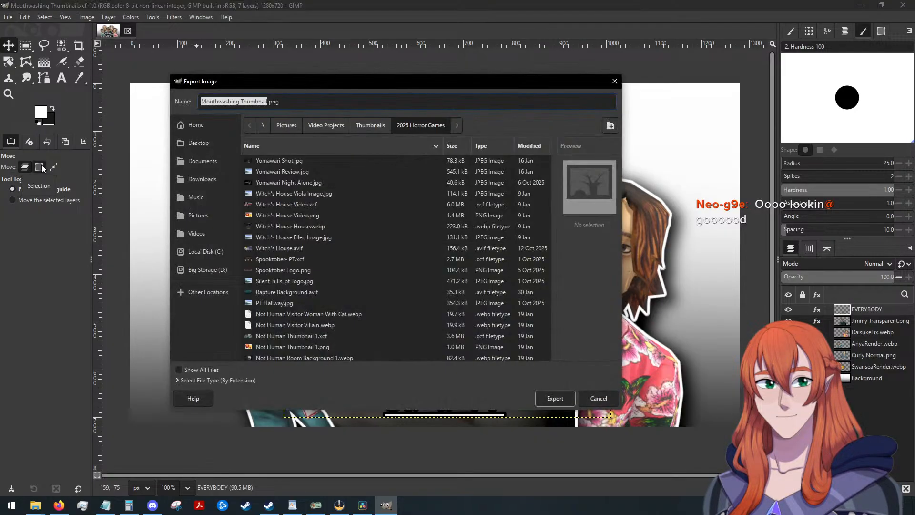
{"action": "left_click", "coordinate": [372, 129]}
{"action": "type", "text": "Mouthwashing r"}
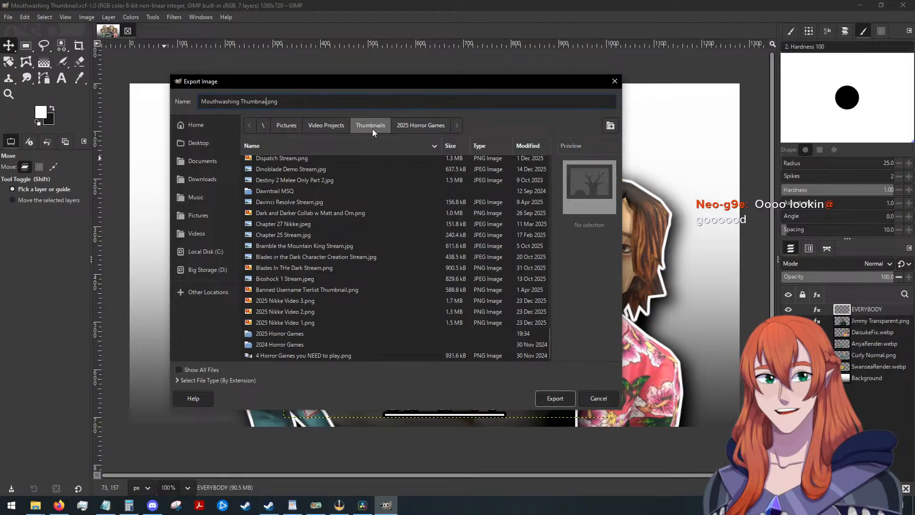
{"action": "type", "text": "e"}
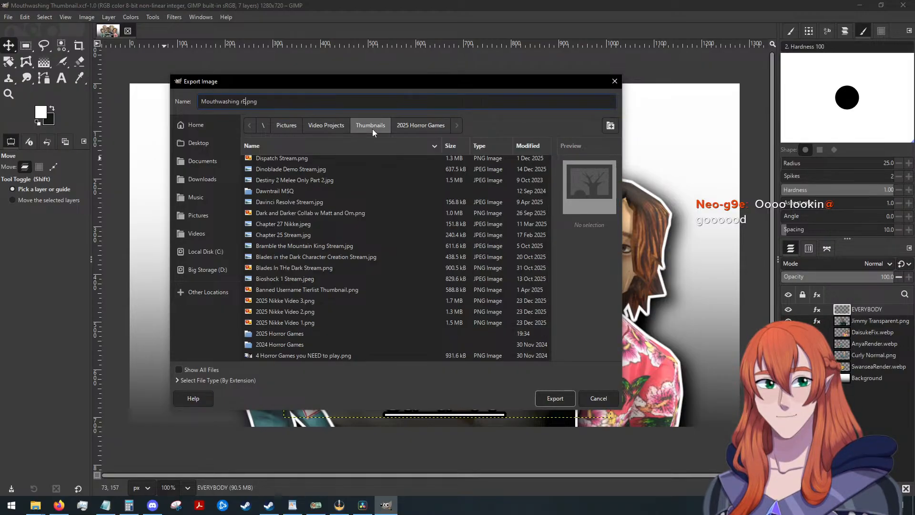
{"action": "type", "text": "view"}
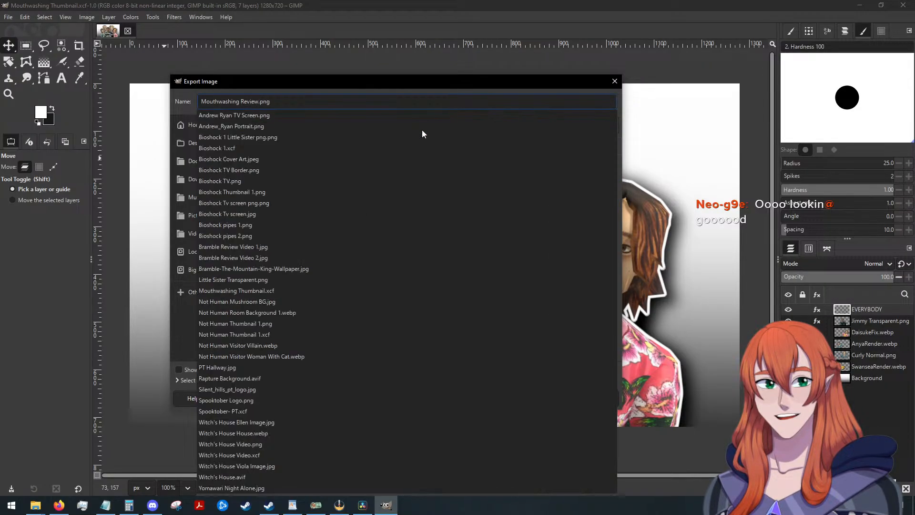
{"action": "left_click", "coordinate": [372, 89]}
{"action": "left_click", "coordinate": [555, 396]}
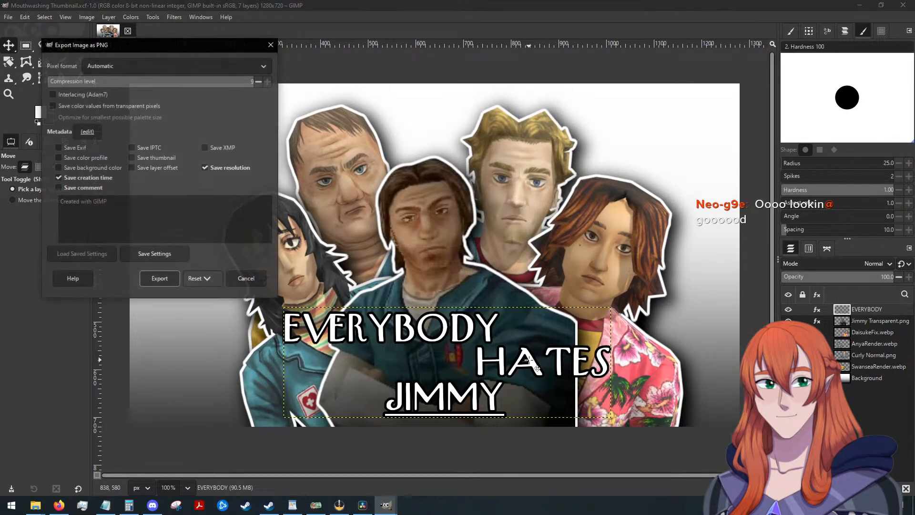
{"action": "left_click", "coordinate": [155, 276]}
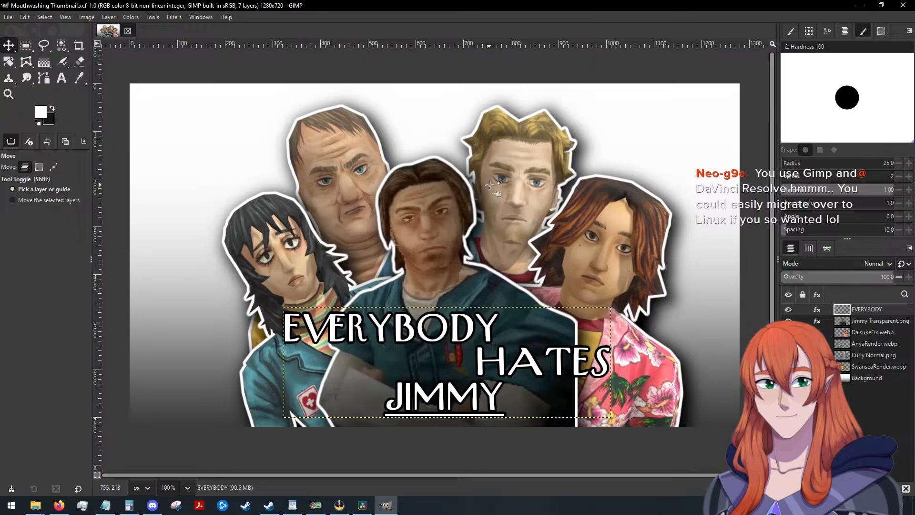
Close the finished thumbnail and create a new 1280 × 720 px image filled with transparency.
{"action": "left_click", "coordinate": [128, 31]}
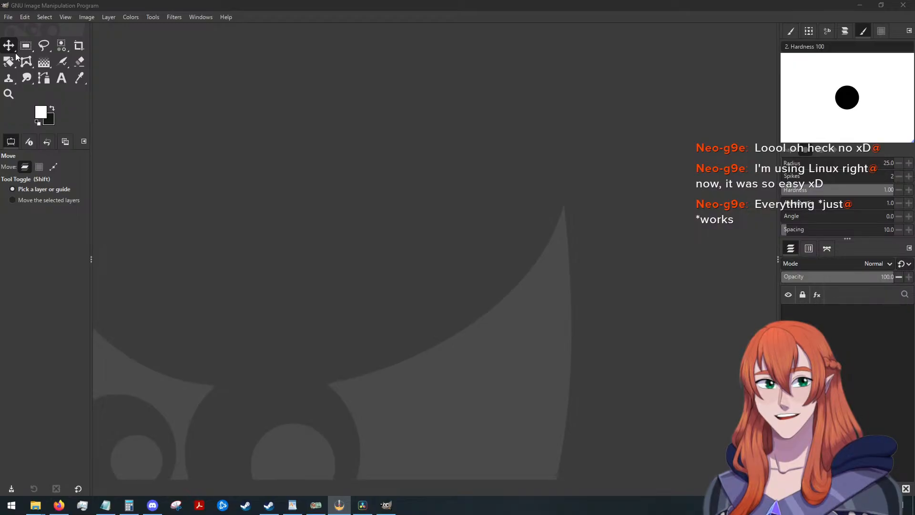
{"action": "left_click", "coordinate": [8, 17]}
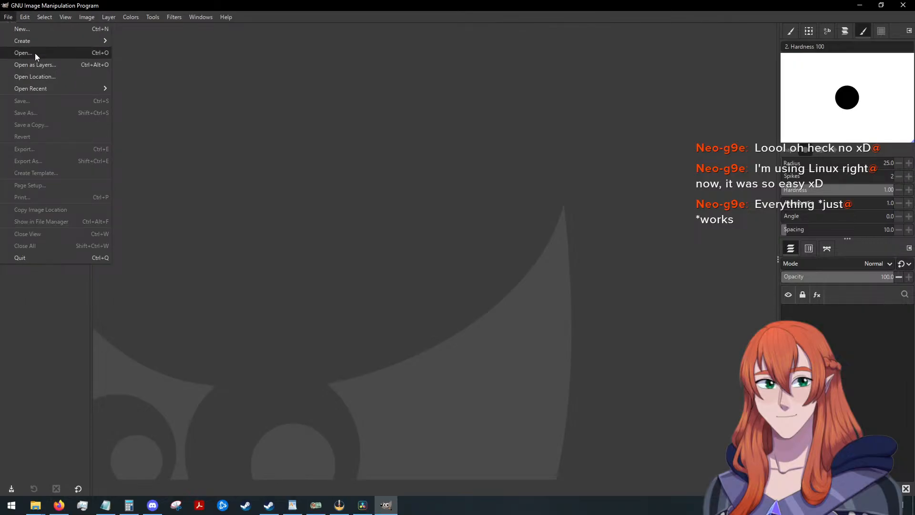
{"action": "left_click", "coordinate": [40, 32]}
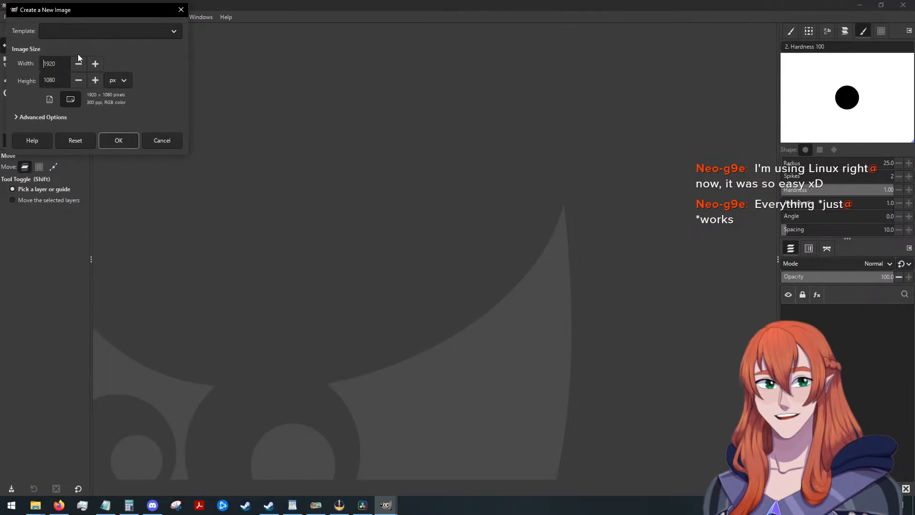
{"action": "double_click", "coordinate": [55, 63]}
{"action": "type", "text": "1280"}
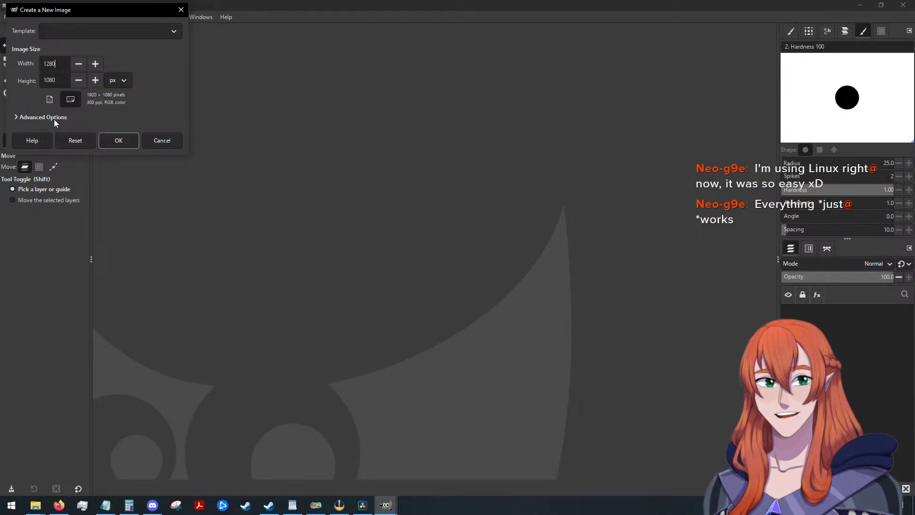
{"action": "double_click", "coordinate": [56, 80]}
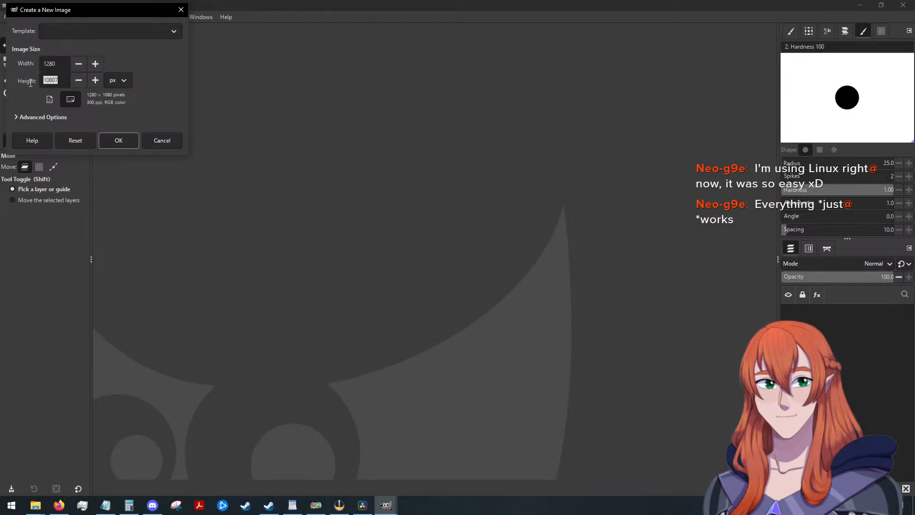
{"action": "type", "text": "720"}
{"action": "left_click", "coordinate": [16, 117]}
{"action": "scroll", "coordinate": [84, 209], "scroll_direction": "down", "scroll_amount": 2}
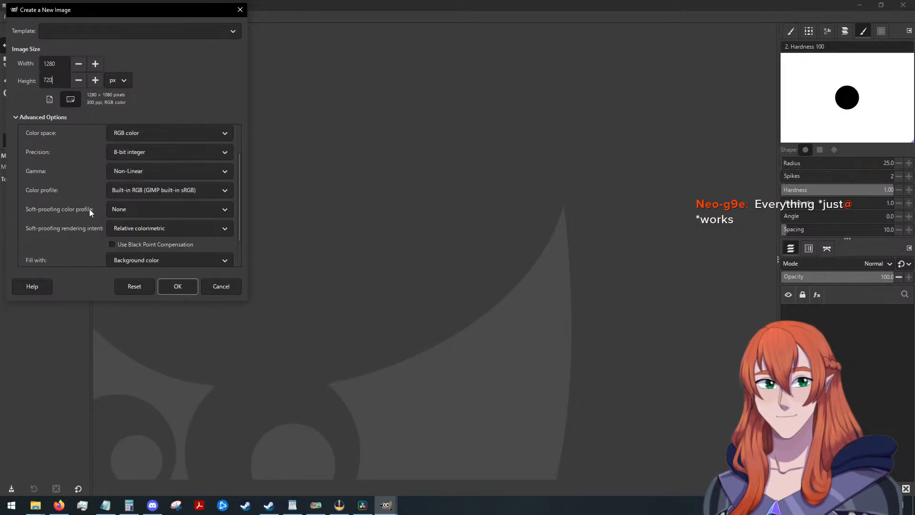
{"action": "scroll", "coordinate": [115, 221], "scroll_direction": "down", "scroll_amount": 2}
{"action": "left_click", "coordinate": [130, 224]}
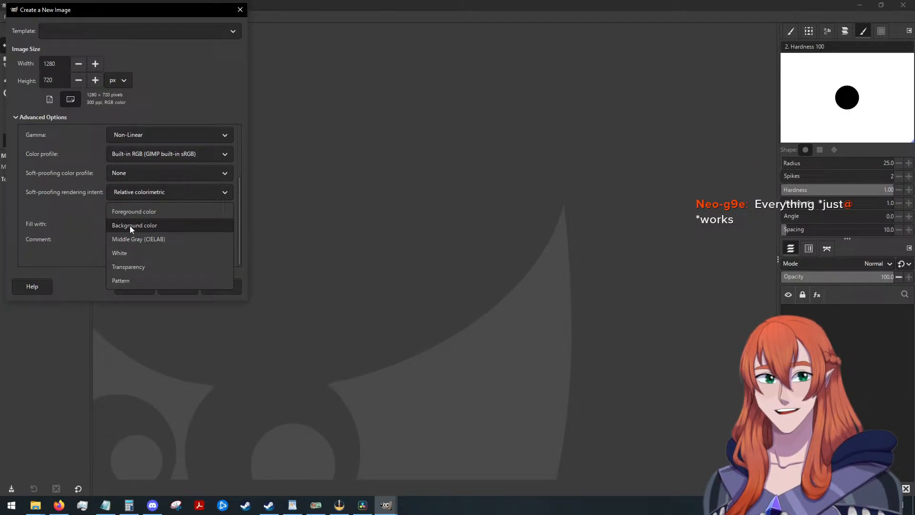
{"action": "left_click", "coordinate": [138, 265]}
{"action": "left_click", "coordinate": [177, 286]}
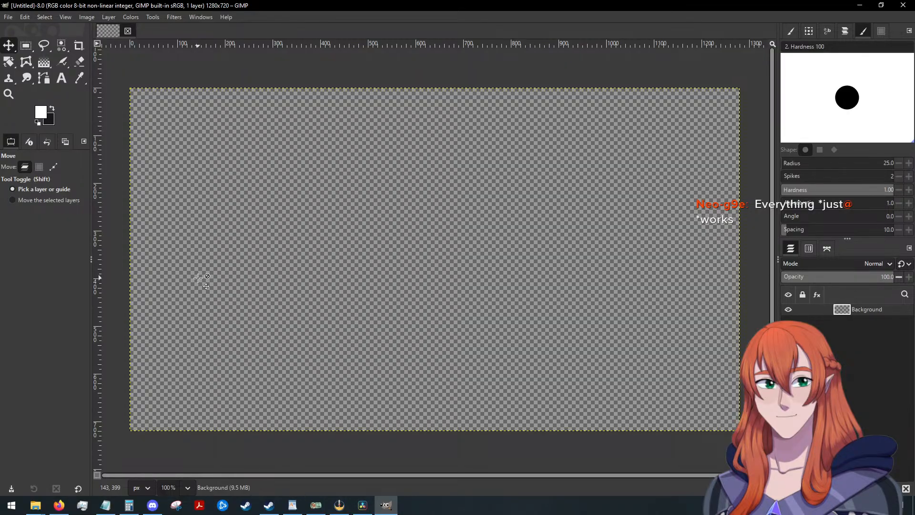
{"action": "key", "text": "alt+Tab"}
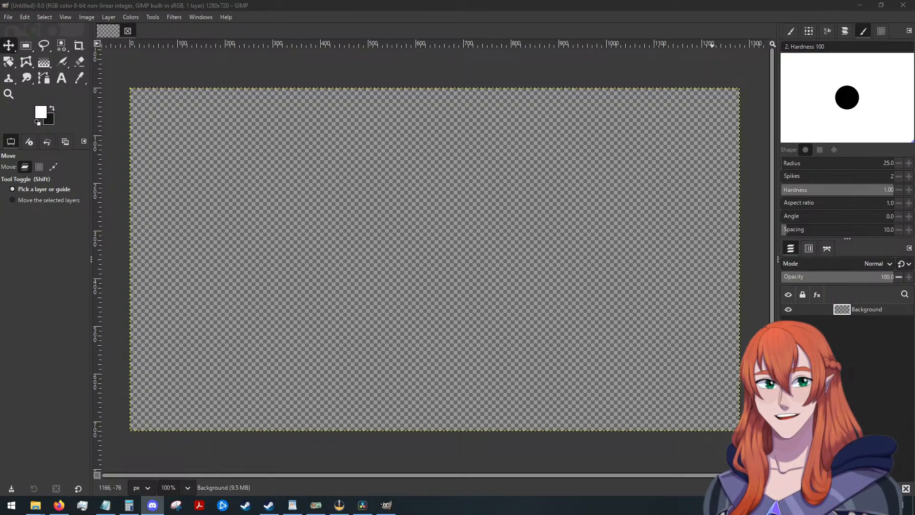
{"action": "left_click", "coordinate": [860, 5]}
{"action": "left_click", "coordinate": [871, 6]}
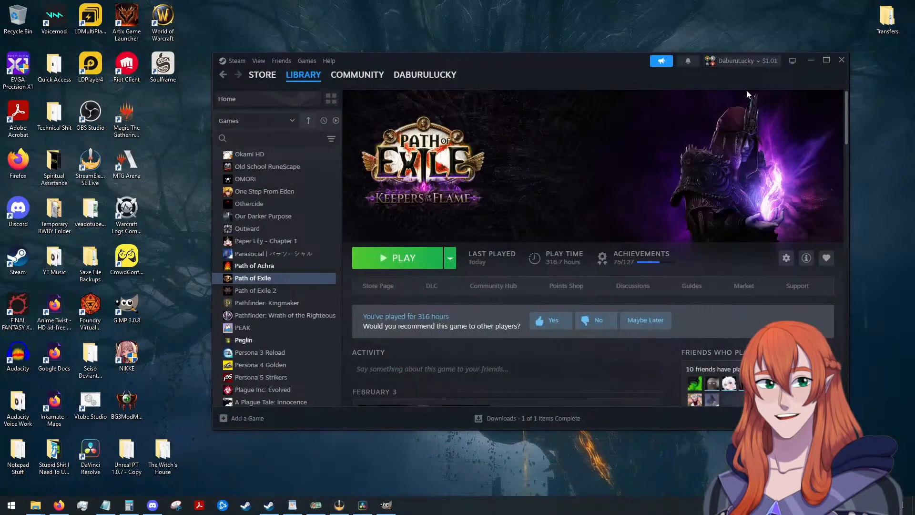
{"action": "left_click", "coordinate": [809, 61]}
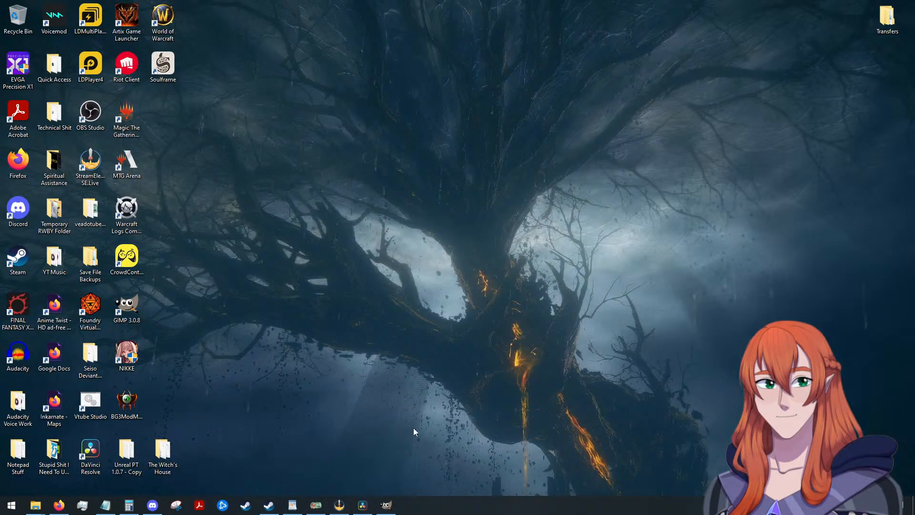
{"action": "left_click", "coordinate": [385, 505]}
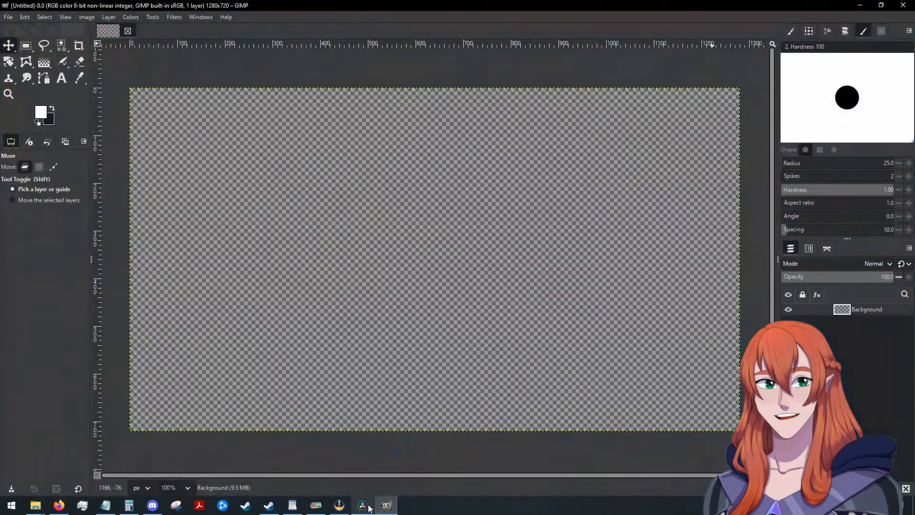
Import Pentagon.png into the blank image as a new layer centred on the canvas.
{"action": "left_click", "coordinate": [367, 507]}
{"action": "left_click", "coordinate": [385, 508]}
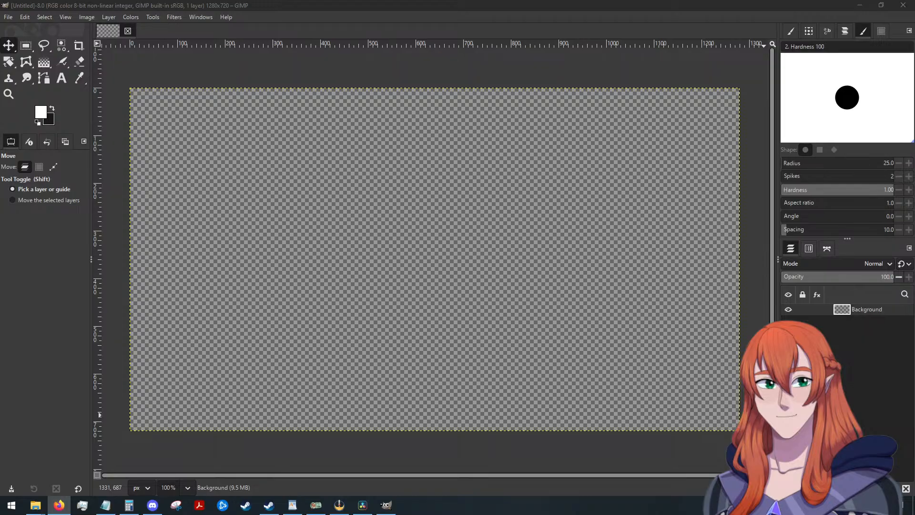
{"action": "left_click_drag", "start_coordinate": [914, 286], "coordinate": [436, 215]}
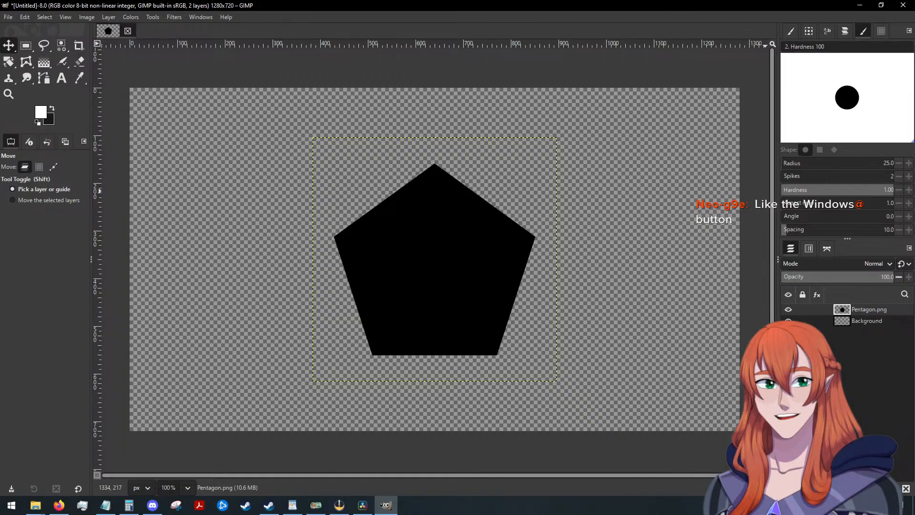
{"action": "key", "text": "alt+Tab"}
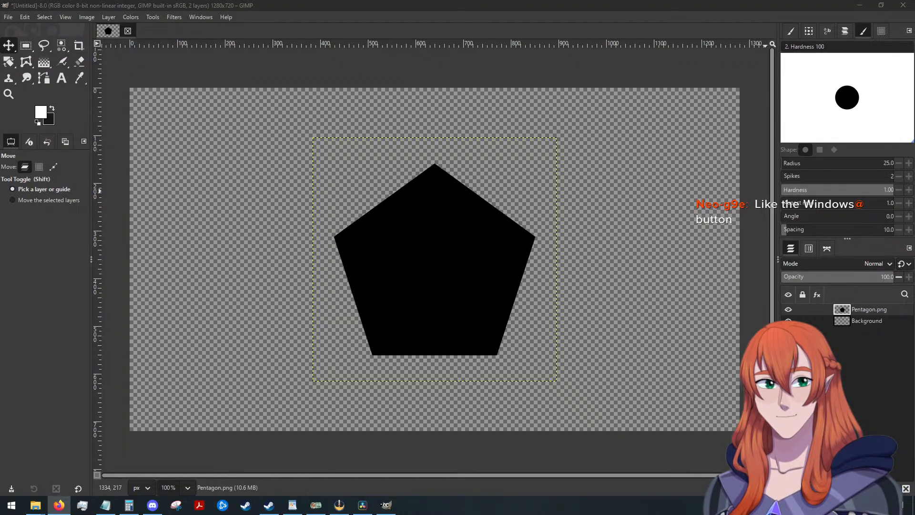
{"action": "key", "text": "alt+Tab"}
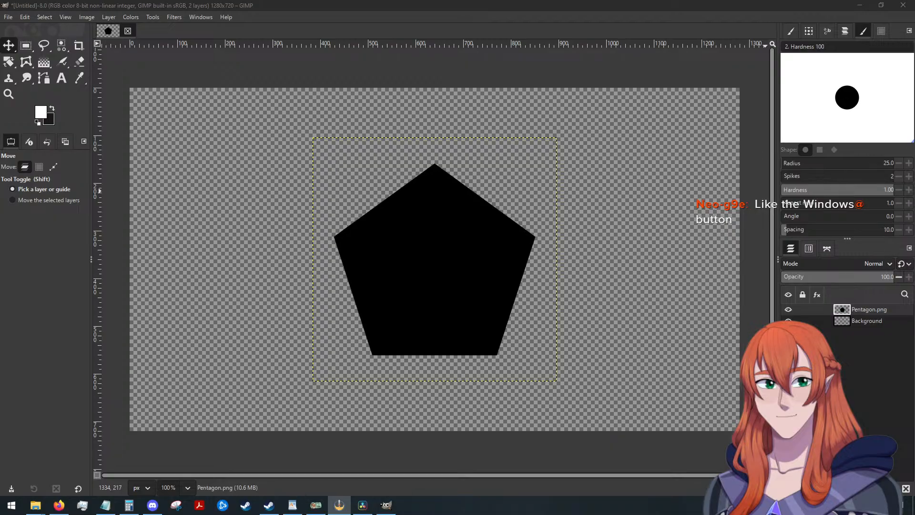
{"action": "key", "text": "super"}
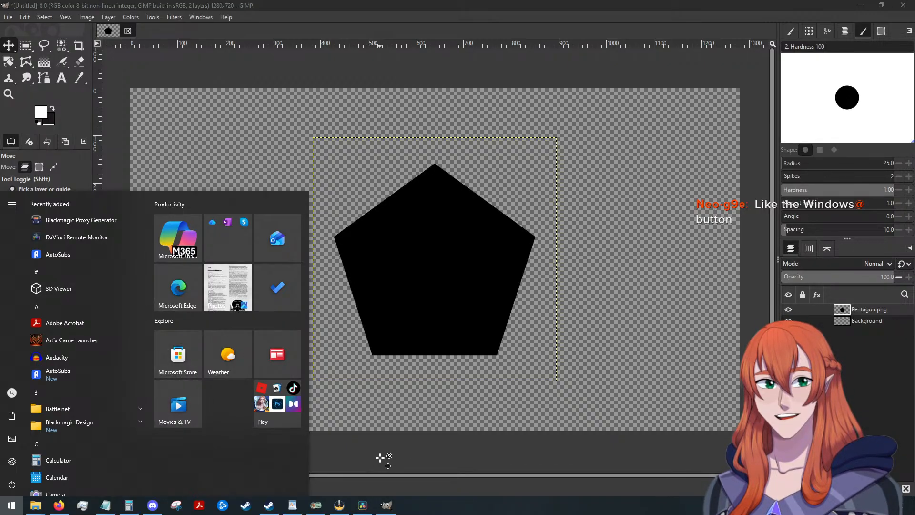
{"action": "left_click", "coordinate": [408, 455]}
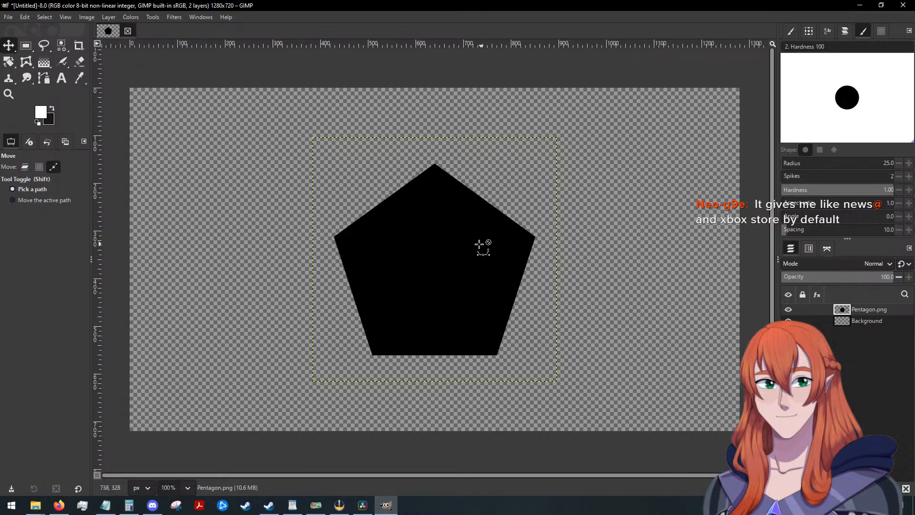
Choose the Free Select tool and turn on snapping to the grid and to the canvas edges.
{"action": "scroll", "coordinate": [478, 236], "scroll_direction": "up", "scroll_amount": 1, "text": "ctrl"}
{"action": "scroll", "coordinate": [478, 219], "scroll_direction": "up", "scroll_amount": 1, "text": "ctrl"}
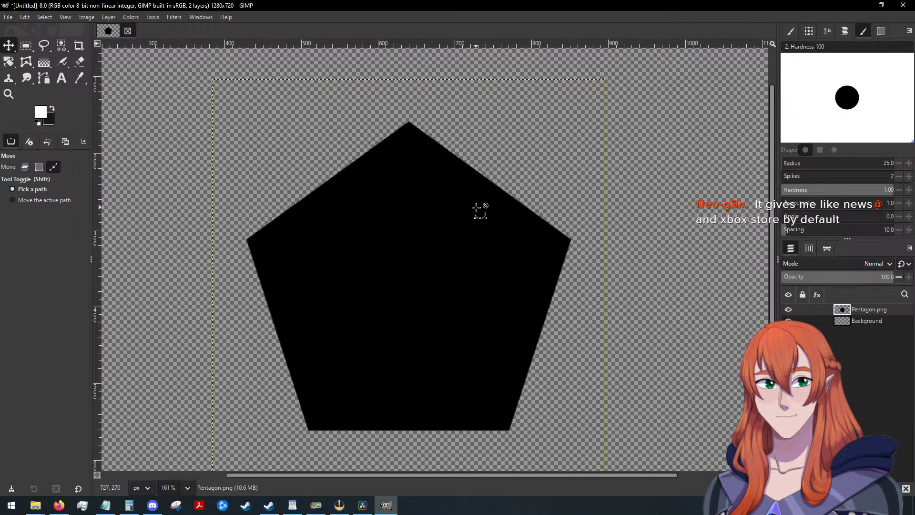
{"action": "scroll", "coordinate": [477, 208], "scroll_direction": "down", "scroll_amount": 1, "text": "ctrl"}
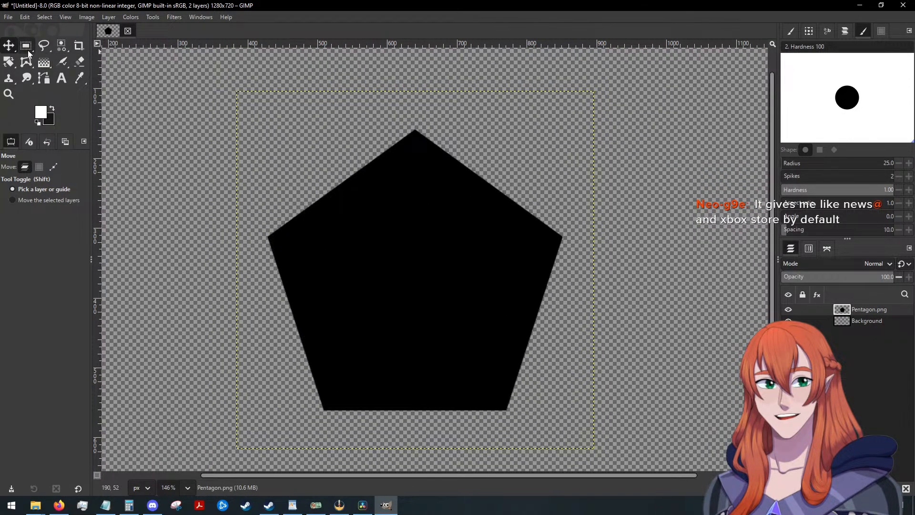
{"action": "left_click", "coordinate": [44, 45]}
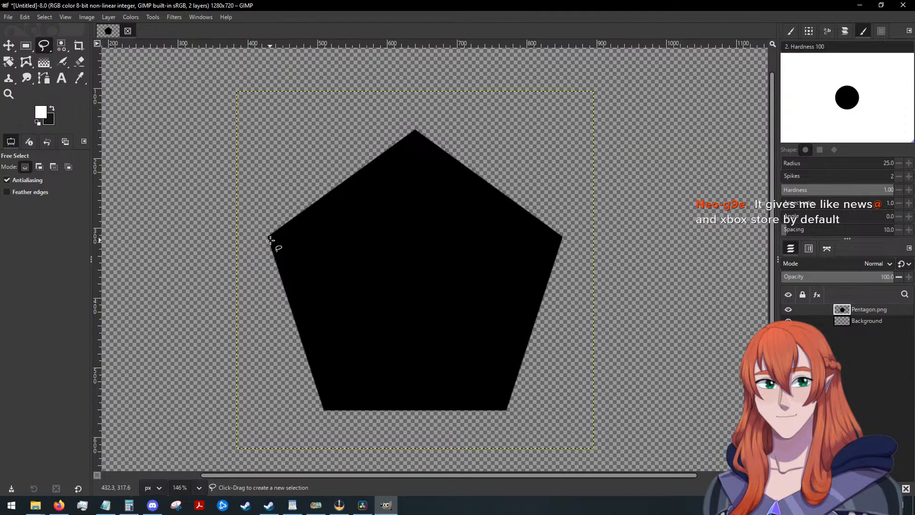
{"action": "scroll", "coordinate": [271, 241], "scroll_direction": "up", "scroll_amount": 1}
{"action": "scroll", "coordinate": [316, 261], "scroll_direction": "up", "scroll_amount": 1, "text": "ctrl"}
{"action": "scroll", "coordinate": [313, 259], "scroll_direction": "up", "scroll_amount": 1, "text": "ctrl"}
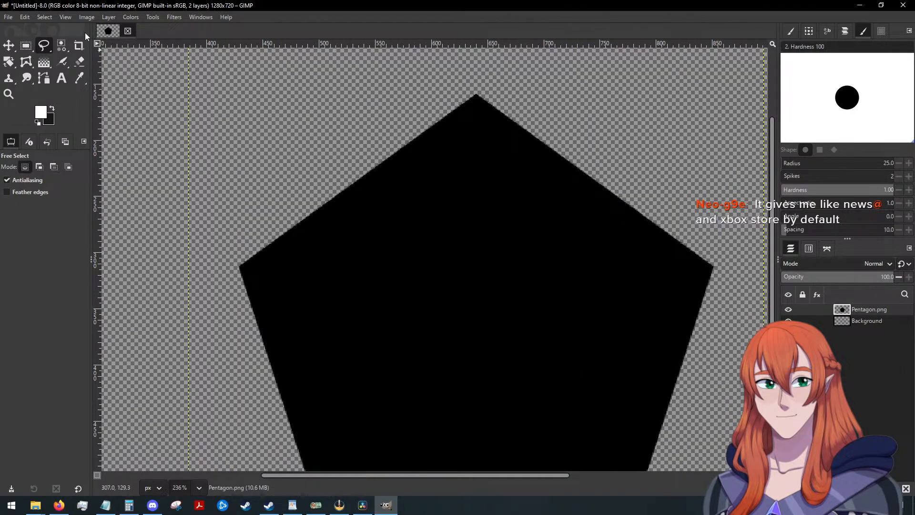
{"action": "left_click", "coordinate": [65, 16]}
{"action": "left_click", "coordinate": [108, 258]}
{"action": "left_click", "coordinate": [65, 17]}
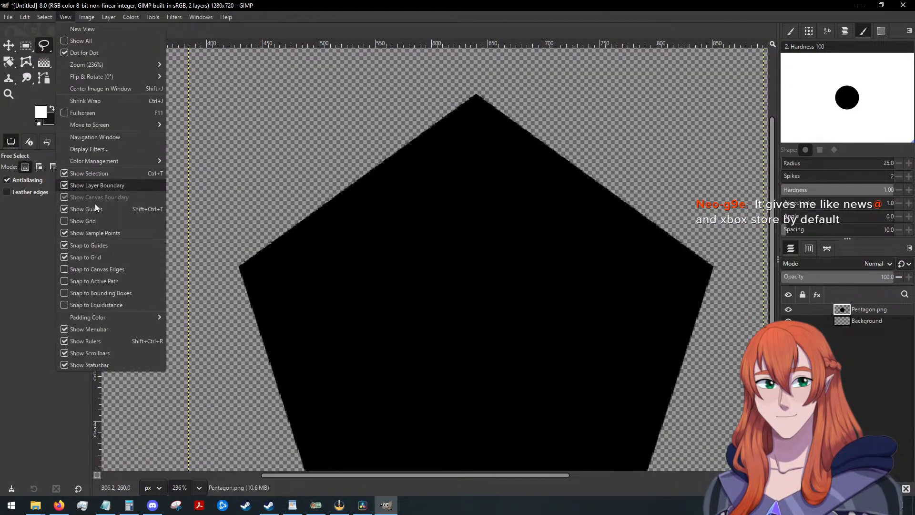
{"action": "left_click", "coordinate": [98, 269]}
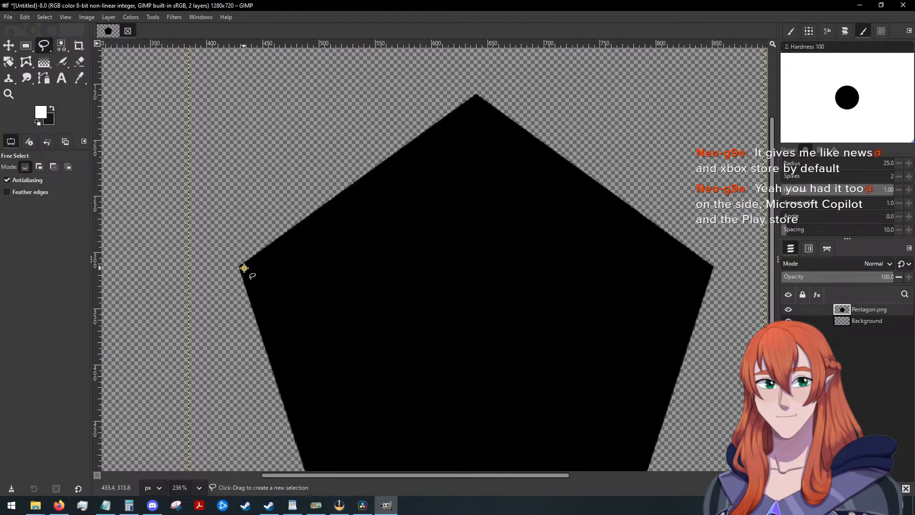
{"action": "left_click", "coordinate": [244, 268]}
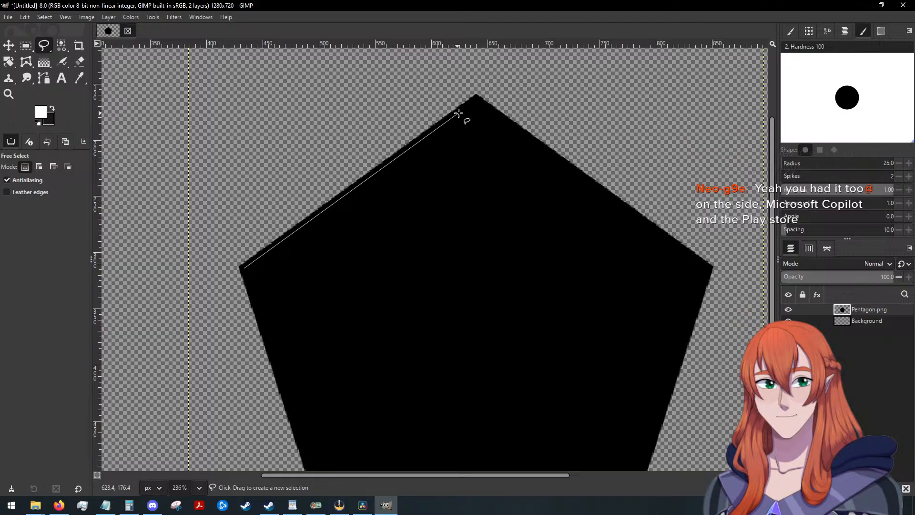
{"action": "left_click", "coordinate": [476, 102]}
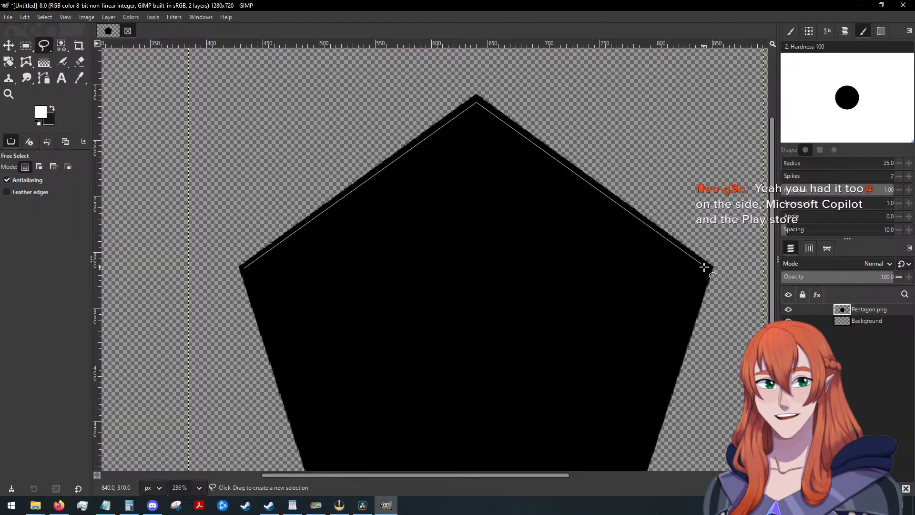
{"action": "left_click", "coordinate": [700, 264]}
{"action": "scroll", "coordinate": [680, 320], "scroll_direction": "down", "scroll_amount": 3}
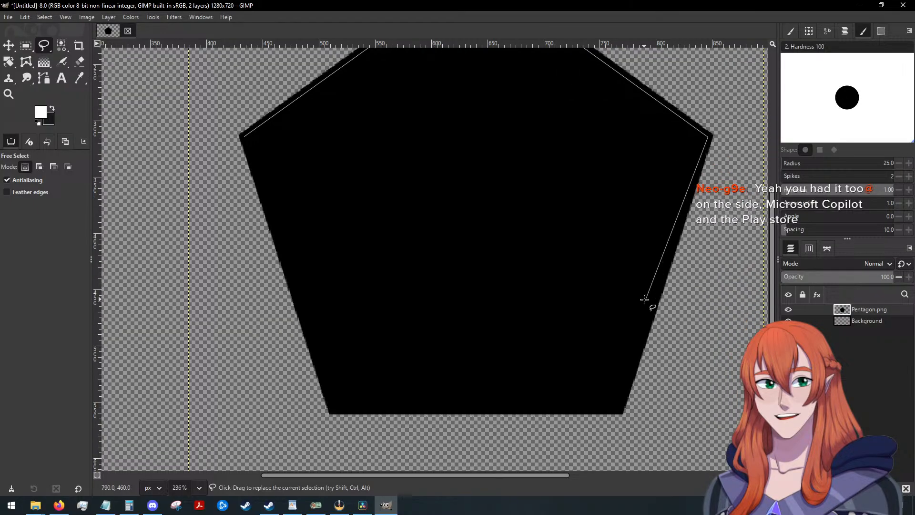
{"action": "left_click", "coordinate": [618, 406]}
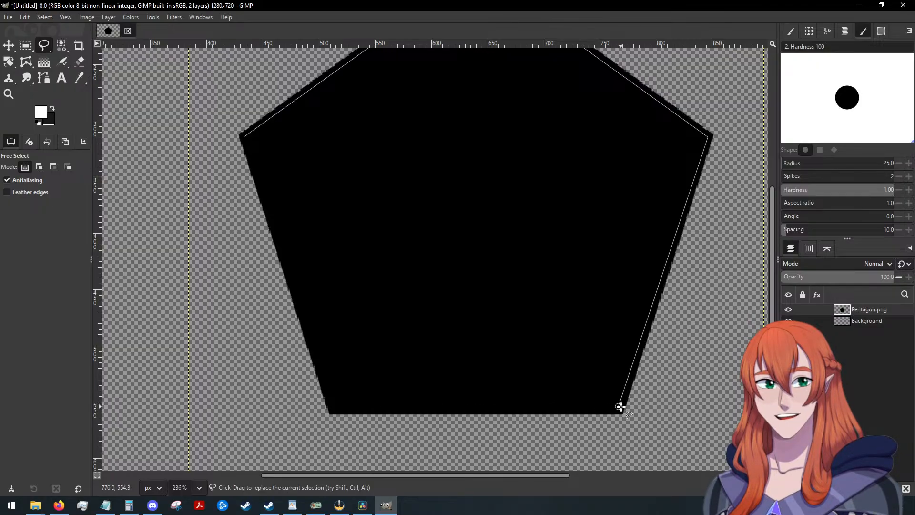
{"action": "right_click", "coordinate": [567, 391]}
{"action": "left_click", "coordinate": [401, 284]}
{"action": "mouse_move", "coordinate": [488, 155]}
{"action": "left_mouse_down"}
{"action": "mouse_move", "coordinate": [405, 199]}
{"action": "mouse_move", "coordinate": [428, 261]}
{"action": "mouse_move", "coordinate": [329, 317]}
{"action": "mouse_move", "coordinate": [604, 311]}
{"action": "left_mouse_up"}
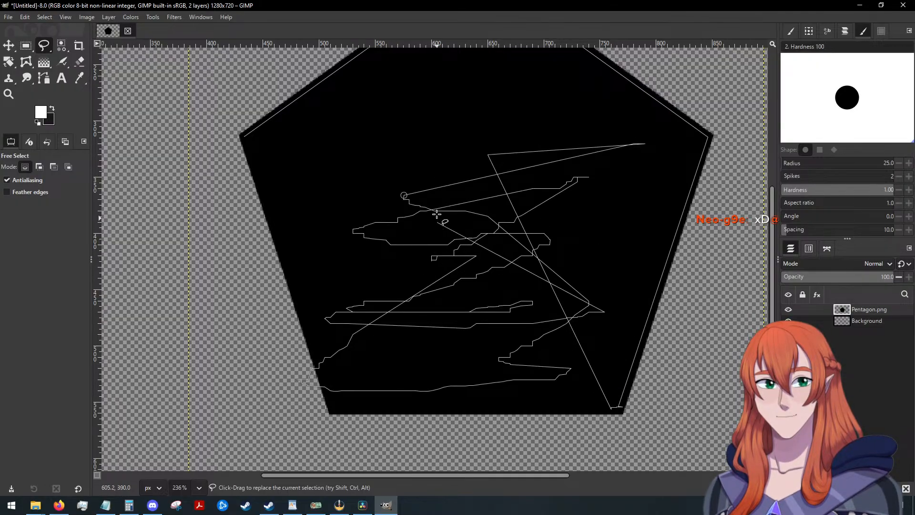
{"action": "left_click", "coordinate": [245, 137]}
{"action": "right_click", "coordinate": [377, 132]}
{"action": "mouse_move", "coordinate": [398, 162]}
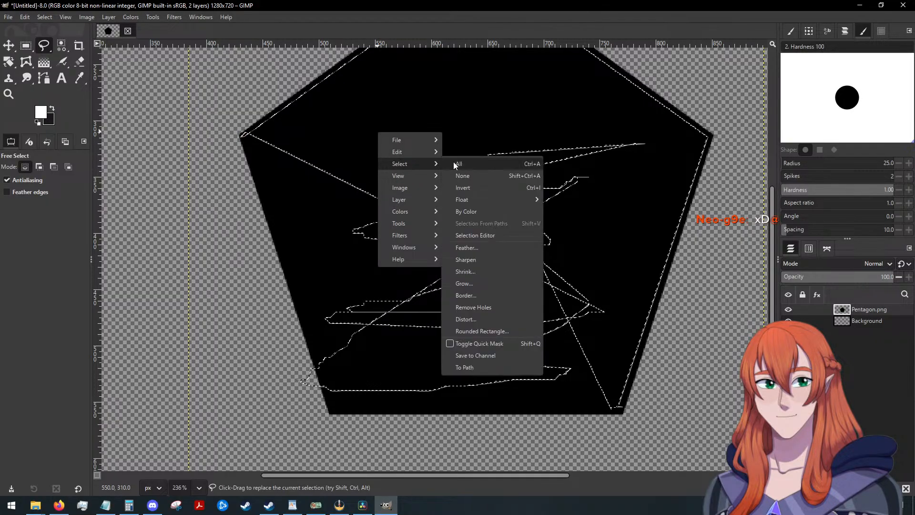
{"action": "left_click", "coordinate": [455, 163]}
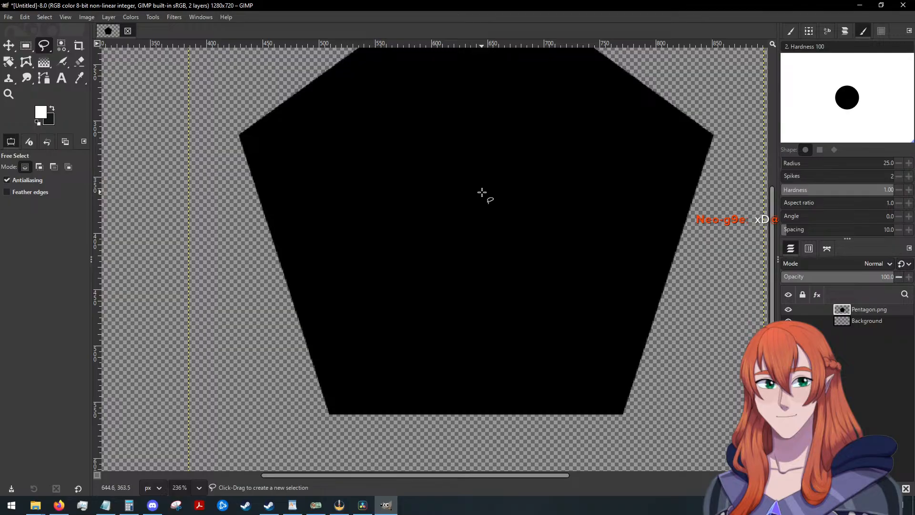
Duplicate the Pentagon.png layer.
{"action": "scroll", "coordinate": [482, 192], "scroll_direction": "down", "scroll_amount": 3}
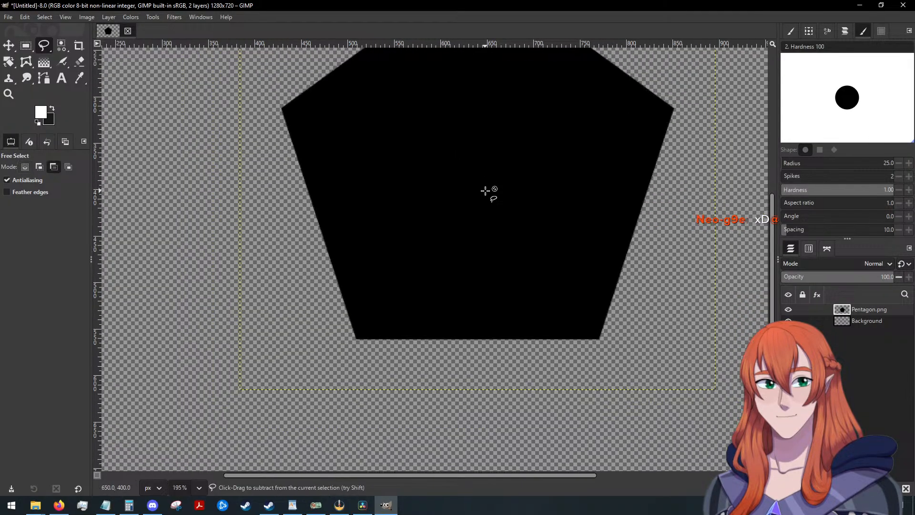
{"action": "scroll", "coordinate": [486, 191], "scroll_direction": "up", "scroll_amount": 1}
{"action": "scroll", "coordinate": [485, 191], "scroll_direction": "up", "scroll_amount": 1}
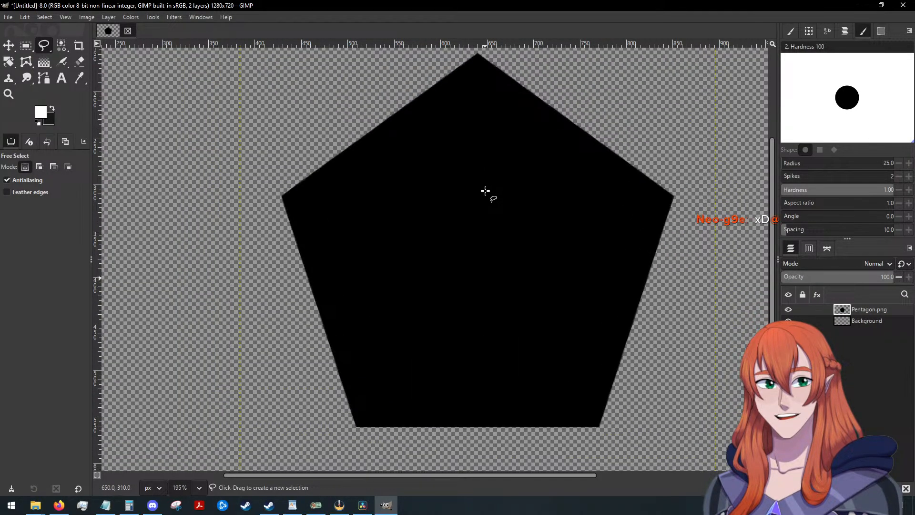
{"action": "right_click", "coordinate": [860, 311]}
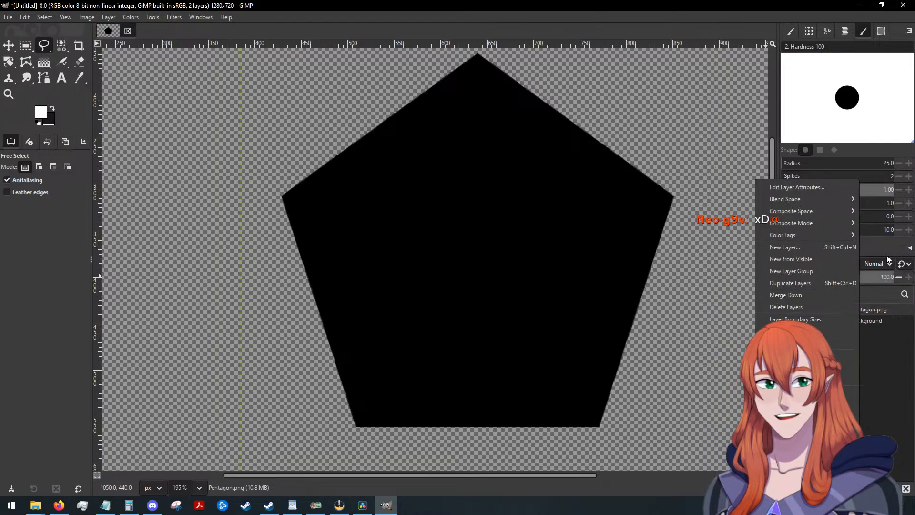
{"action": "left_click", "coordinate": [796, 285]}
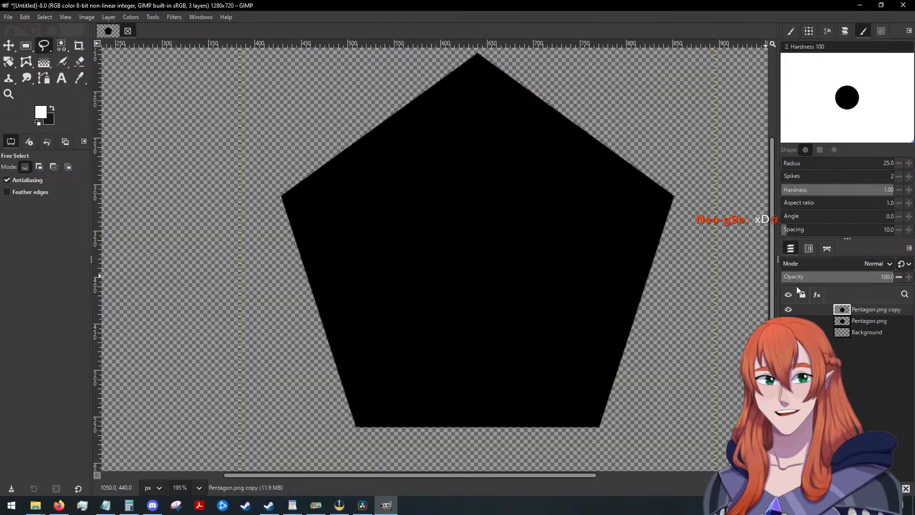
{"action": "left_click", "coordinate": [10, 65]}
{"action": "scroll", "coordinate": [10, 66], "scroll_direction": "down", "scroll_amount": 1}
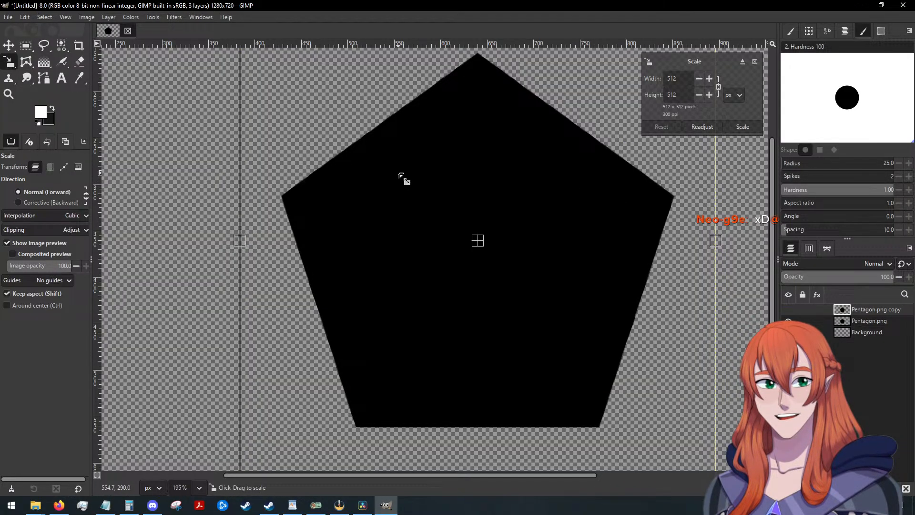
{"action": "left_click", "coordinate": [755, 62]}
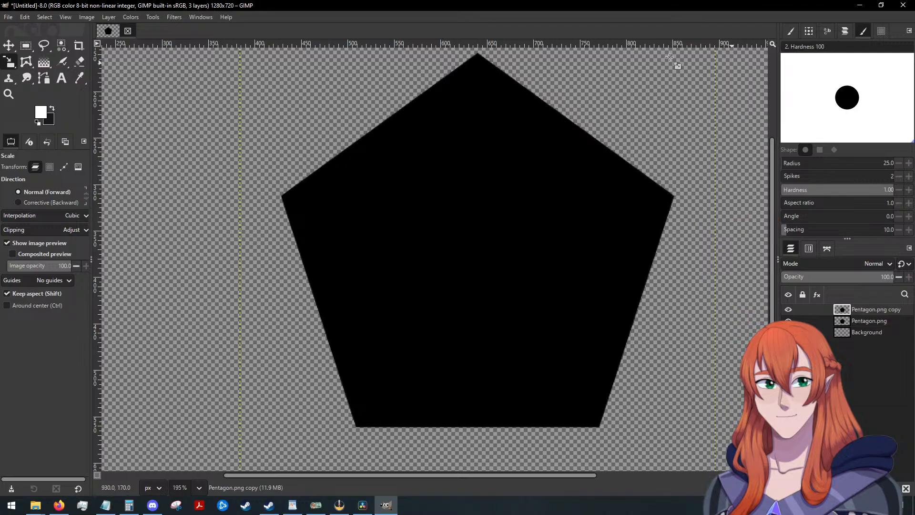
Select the black pentagon on the duplicate layer by colour, fill it with white and clear the selection.
{"action": "left_click", "coordinate": [48, 17]}
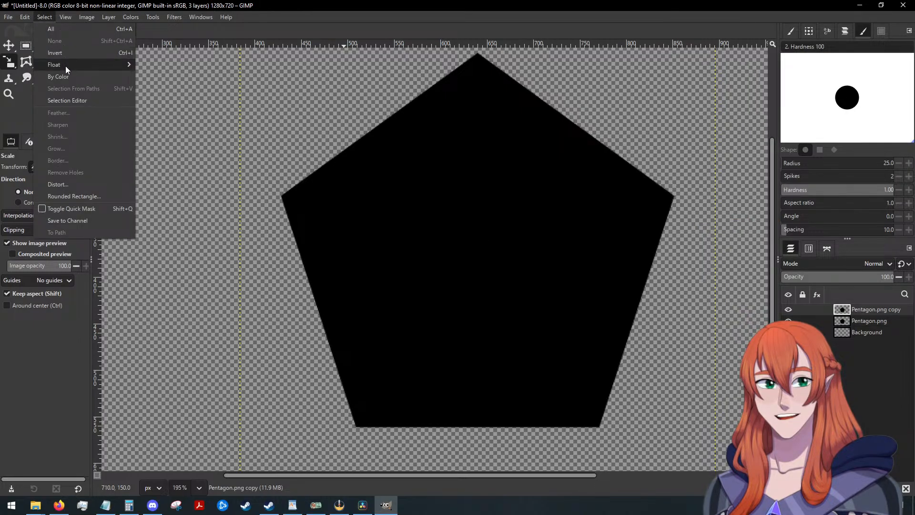
{"action": "left_click", "coordinate": [65, 79]}
{"action": "left_click", "coordinate": [404, 221]}
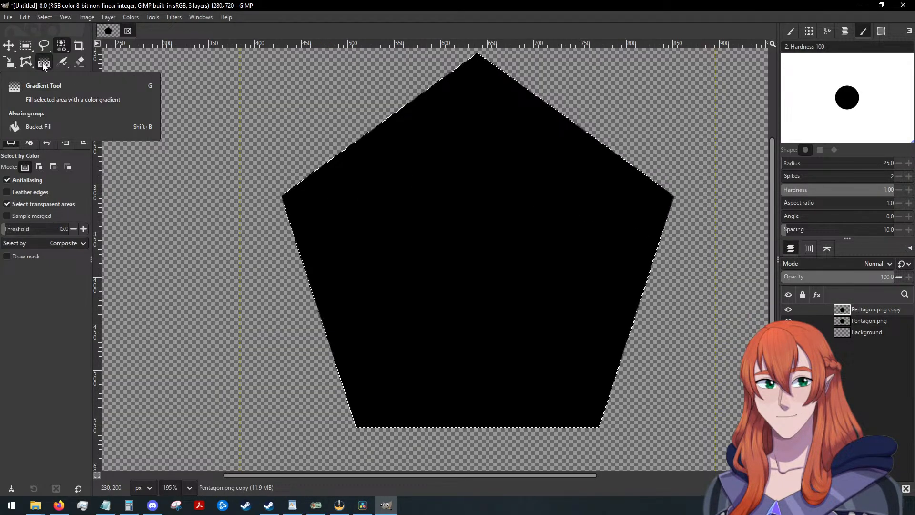
{"action": "left_click_drag", "start_coordinate": [44, 61], "coordinate": [62, 95]}
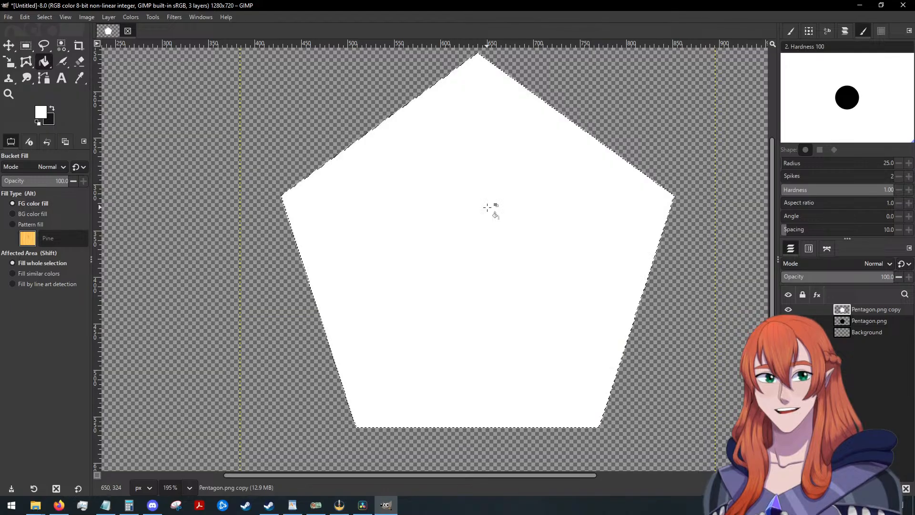
{"action": "left_click", "coordinate": [487, 207]}
{"action": "left_click", "coordinate": [45, 16]}
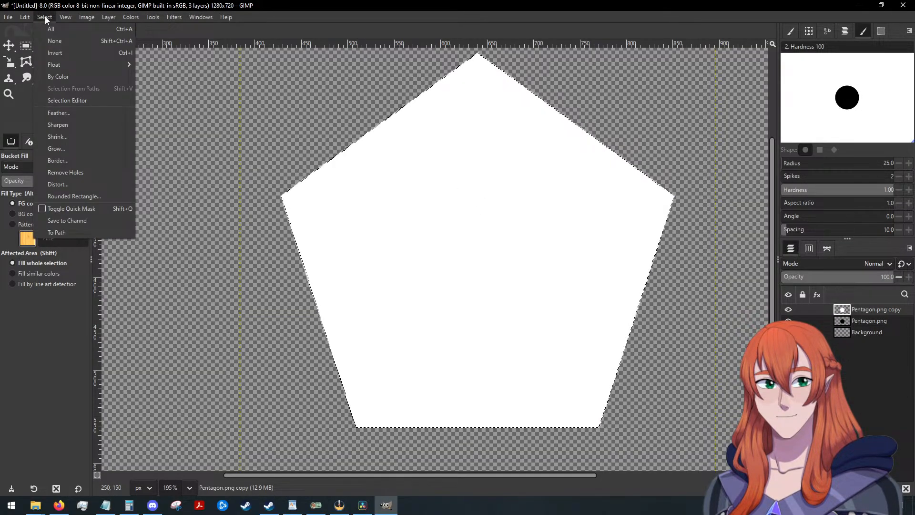
{"action": "left_click", "coordinate": [62, 45]}
Scale the white pentagon layer about its centre to 489 × 489 px, leaving an even black border around it.
{"action": "key", "text": "shift+s"}
{"action": "left_click", "coordinate": [456, 159]}
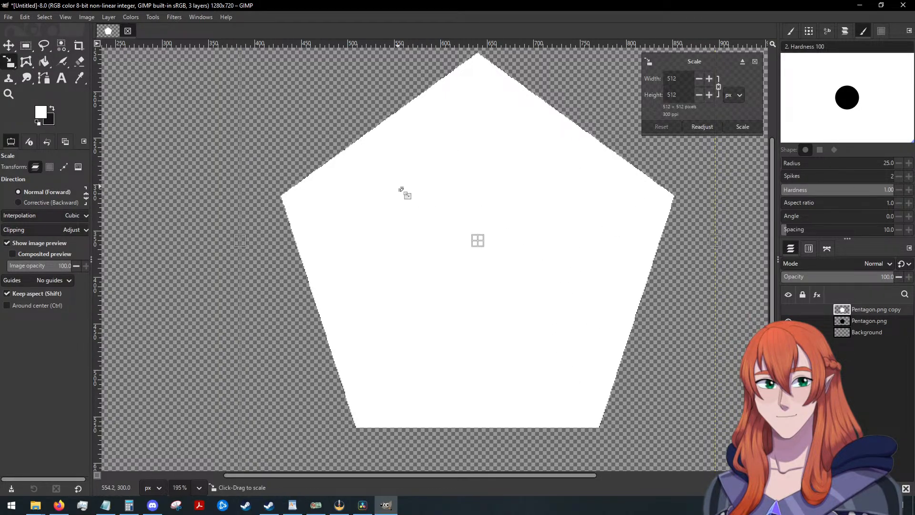
{"action": "left_click_drag", "start_coordinate": [402, 190], "coordinate": [408, 193]}
{"action": "left_click_drag", "start_coordinate": [548, 323], "coordinate": [537, 329]}
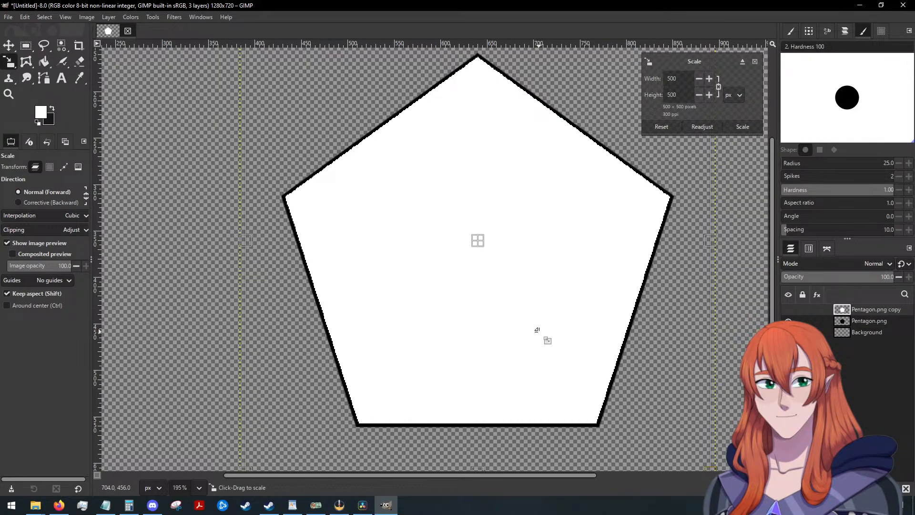
{"action": "left_click_drag", "start_coordinate": [387, 192], "coordinate": [539, 326]}
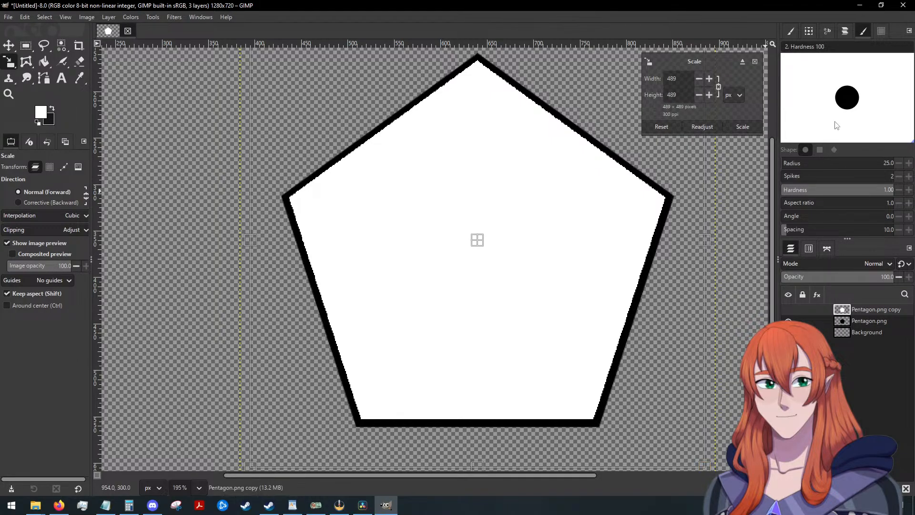
{"action": "left_click", "coordinate": [749, 129]}
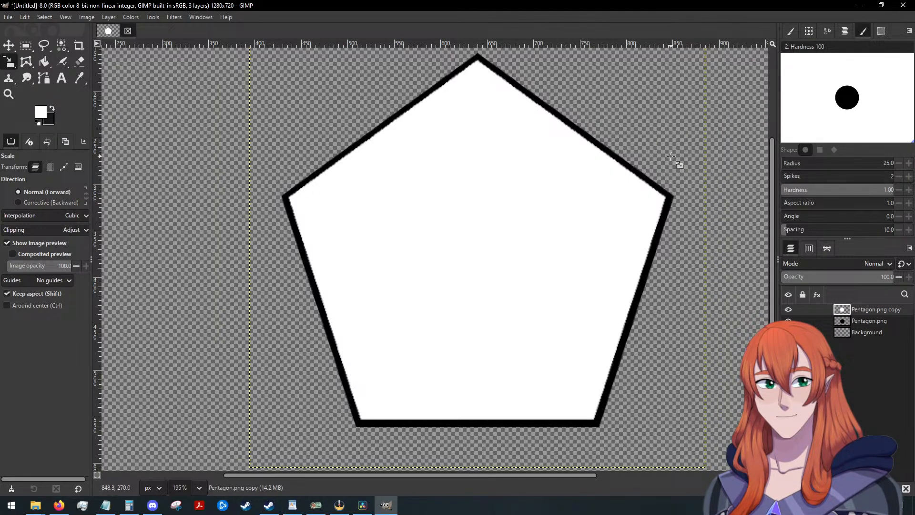
Merge the white pentagon copy down into the black Pentagon.png layer.
{"action": "scroll", "coordinate": [671, 156], "scroll_direction": "up", "scroll_amount": 2}
{"action": "scroll", "coordinate": [671, 156], "scroll_direction": "down", "scroll_amount": 2}
{"action": "scroll", "coordinate": [670, 156], "scroll_direction": "down", "scroll_amount": 5}
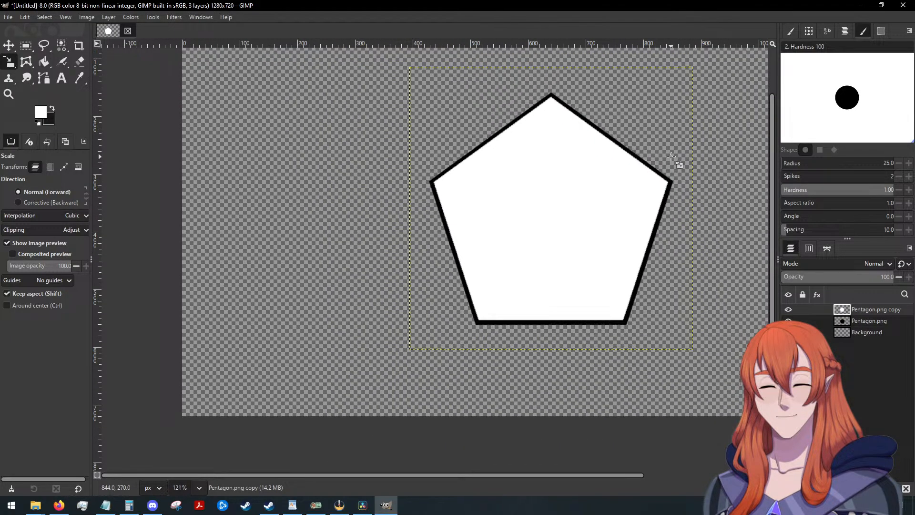
{"action": "left_click_drag", "start_coordinate": [537, 476], "coordinate": [573, 476]}
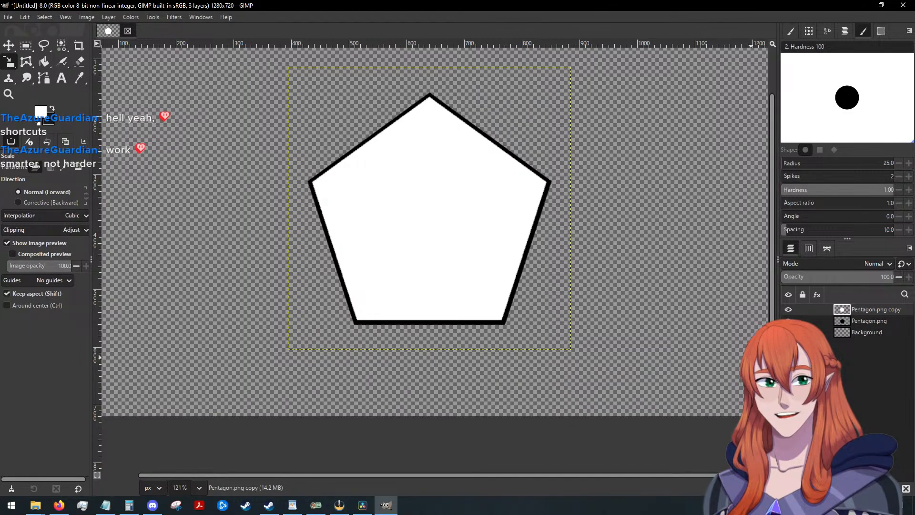
{"action": "left_click", "coordinate": [872, 488]}
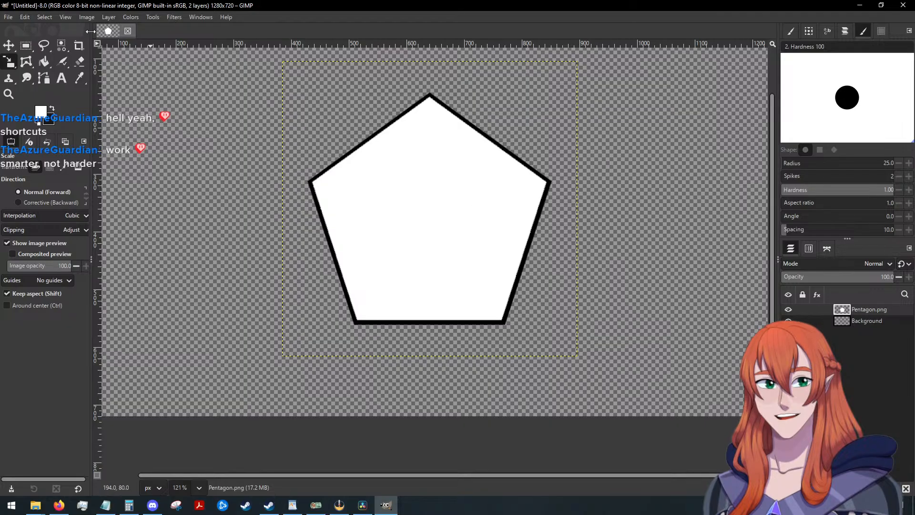
Select the white interior of the merged pentagon by colour, delete it to transparency and clear the selection.
{"action": "left_click", "coordinate": [50, 15]}
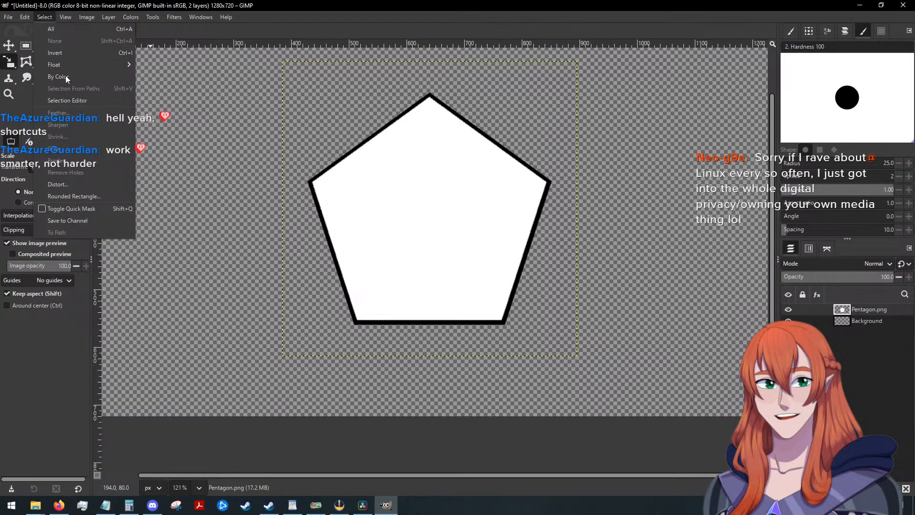
{"action": "left_click", "coordinate": [65, 76]}
{"action": "left_click", "coordinate": [452, 191]}
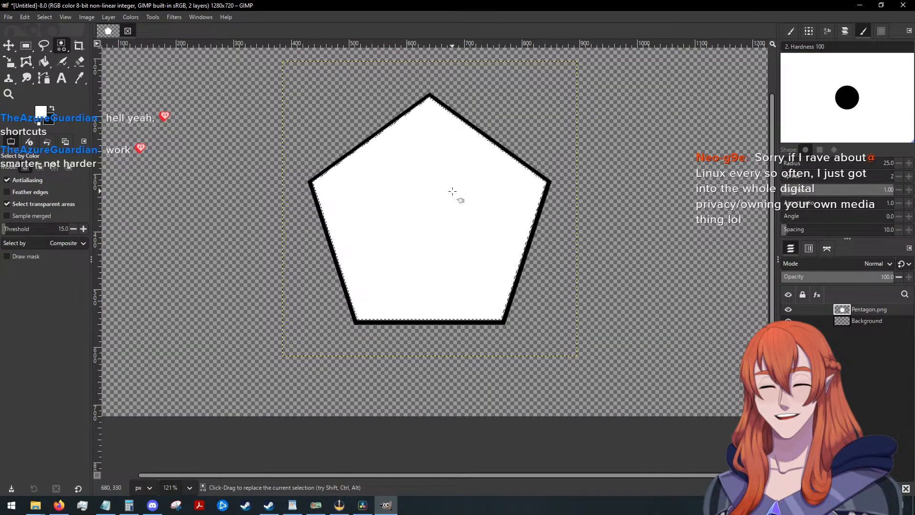
{"action": "key", "text": "Delete"}
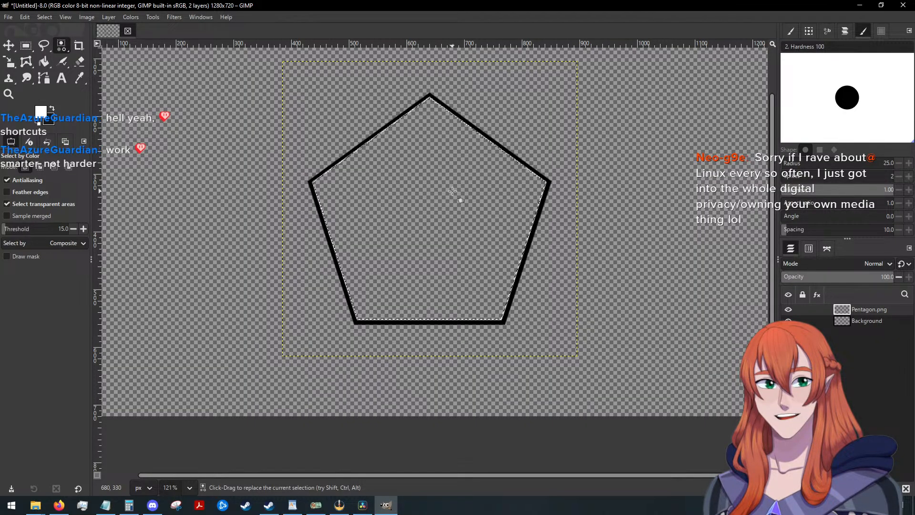
{"action": "scroll", "coordinate": [452, 191], "scroll_direction": "up", "scroll_amount": 1}
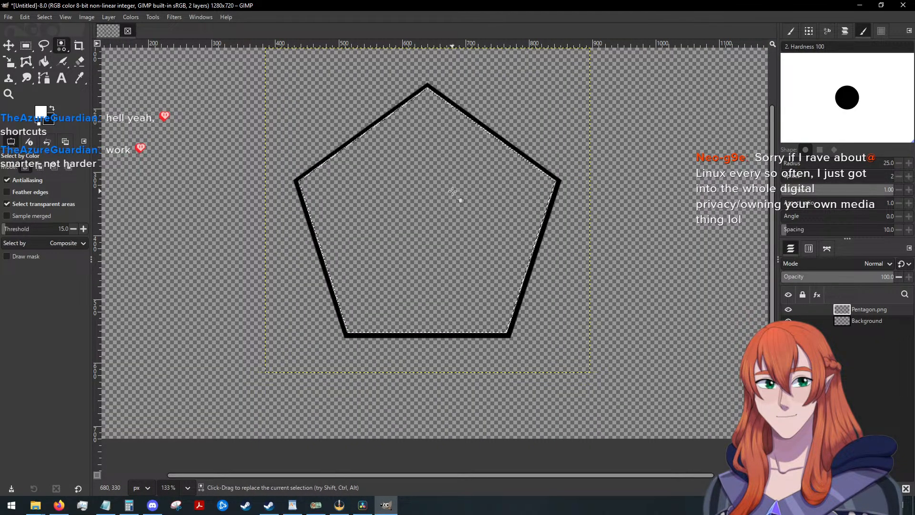
{"action": "left_click", "coordinate": [48, 16]}
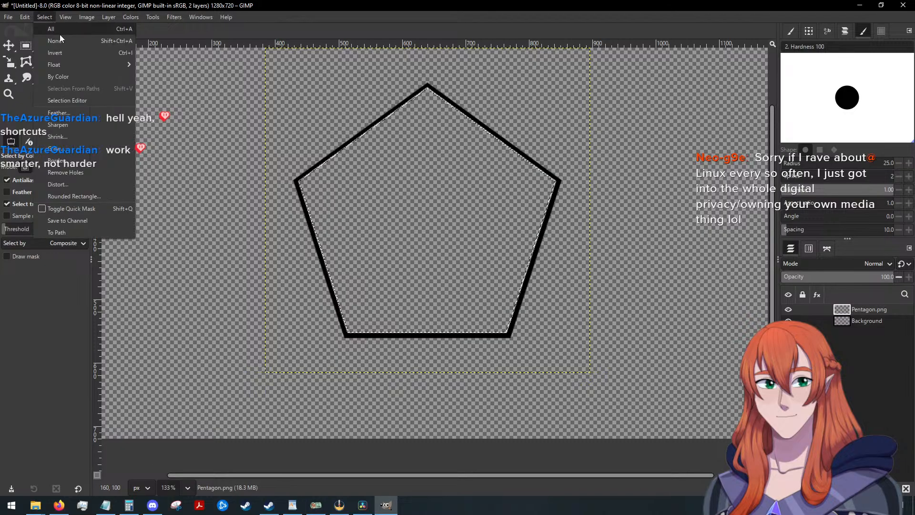
{"action": "left_click", "coordinate": [60, 40]}
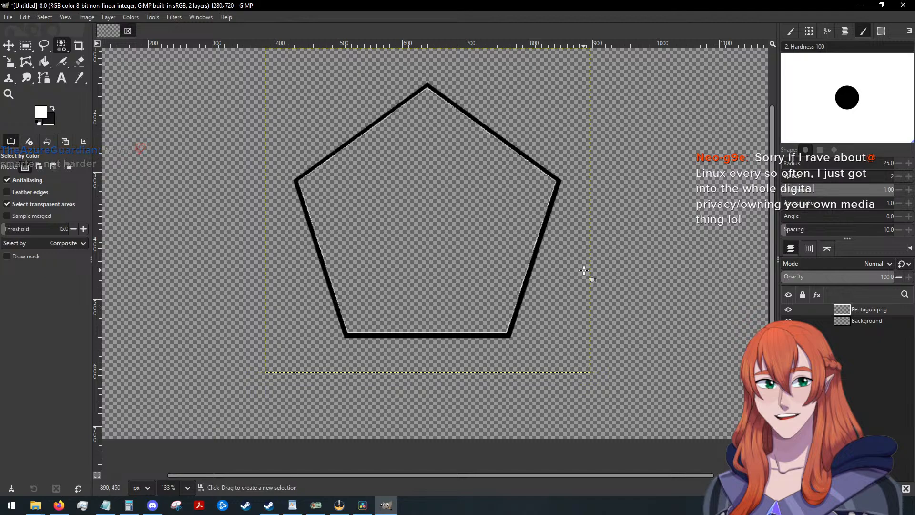
Move the pentagon outline slightly upward on the canvas, keeping it horizontally centred.
{"action": "scroll", "coordinate": [589, 269], "scroll_direction": "down", "scroll_amount": 2}
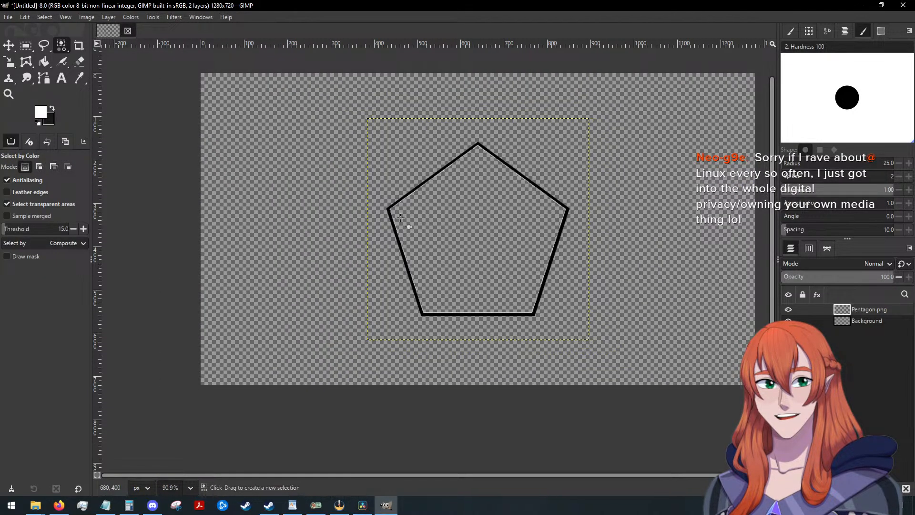
{"action": "key", "text": "m"}
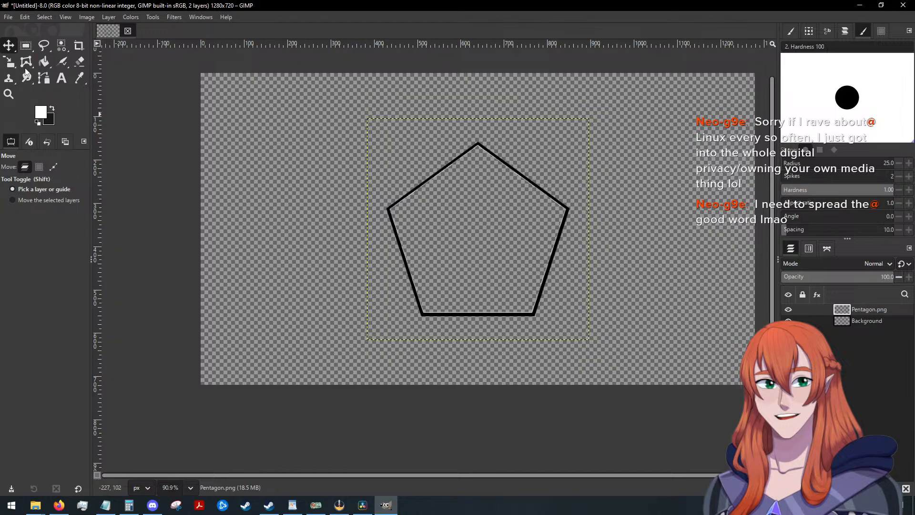
{"action": "left_click_drag", "start_coordinate": [566, 209], "coordinate": [567, 199]}
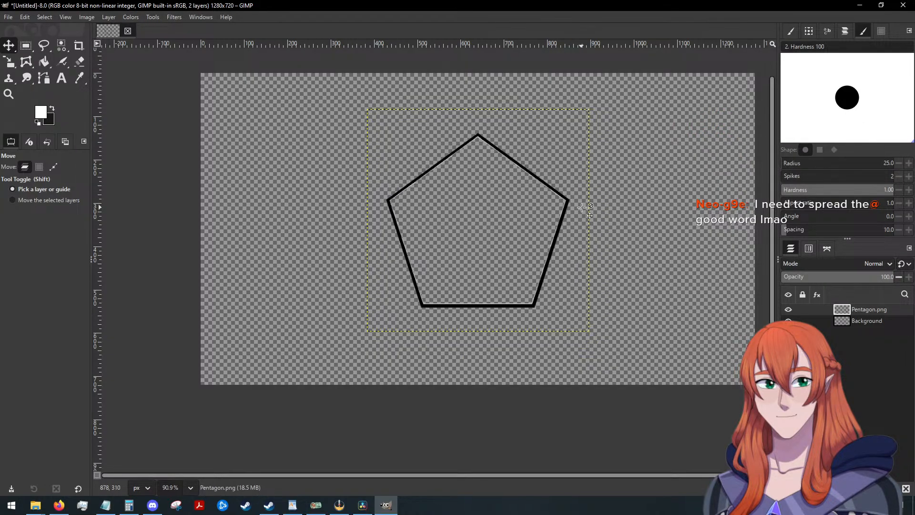
{"action": "left_click_drag", "start_coordinate": [569, 199], "coordinate": [568, 202]}
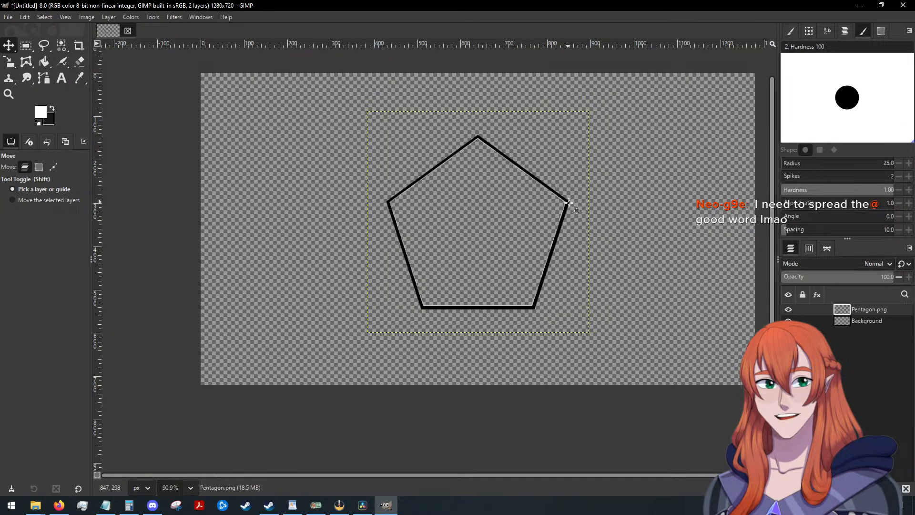
{"action": "scroll", "coordinate": [607, 211], "scroll_direction": "up", "scroll_amount": 1}
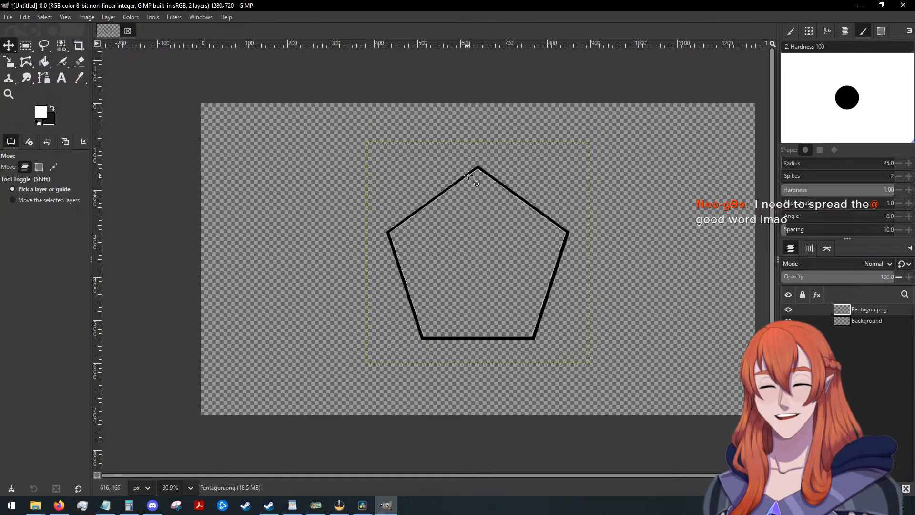
Examine the pentagon outline's top corner, lower corners and overall placement on the canvas to check its alignment.
{"action": "scroll", "coordinate": [471, 168], "scroll_direction": "up", "scroll_amount": 5}
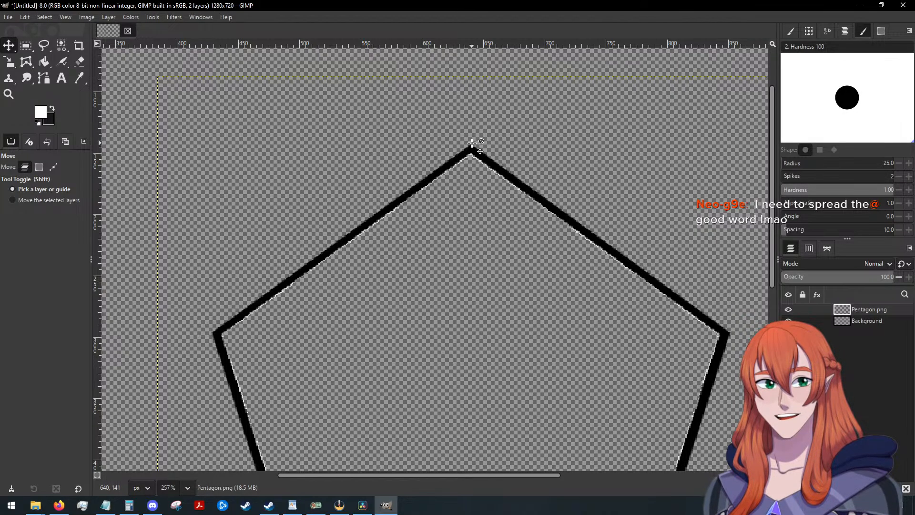
{"action": "left_click_drag", "start_coordinate": [471, 148], "coordinate": [471, 147]}
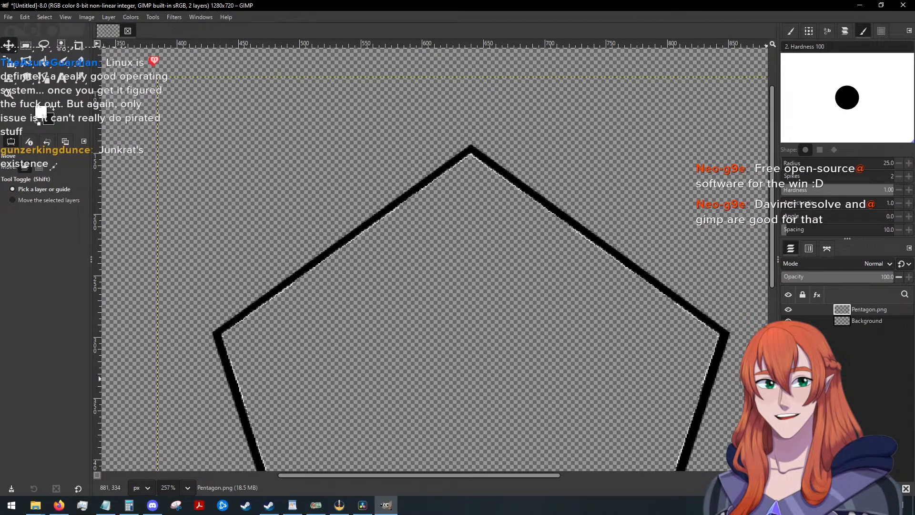
{"action": "scroll", "coordinate": [755, 312], "scroll_direction": "down", "scroll_amount": 5}
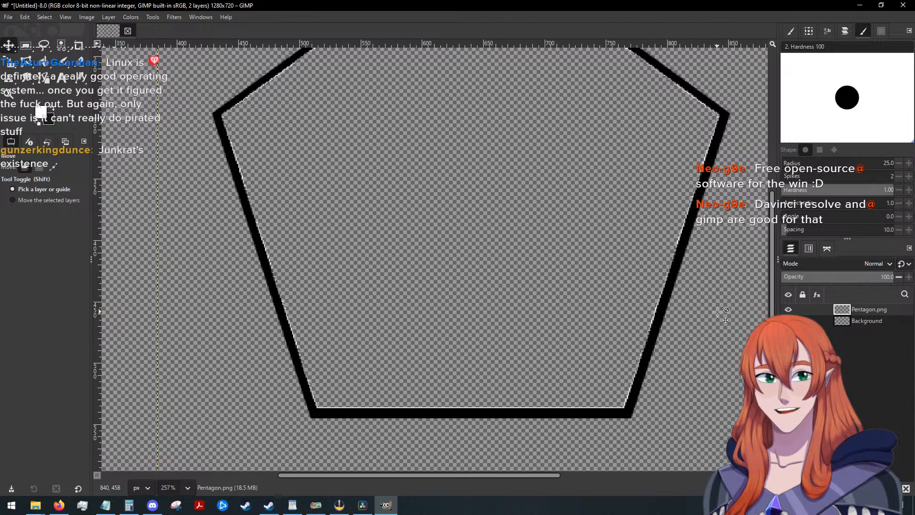
{"action": "key", "text": "ctrl"}
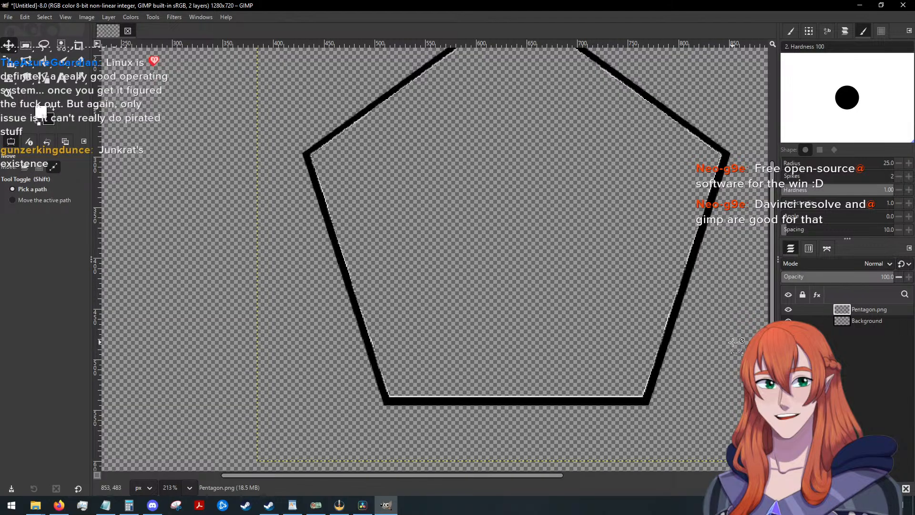
{"action": "scroll", "coordinate": [734, 345], "scroll_direction": "down", "scroll_amount": 5}
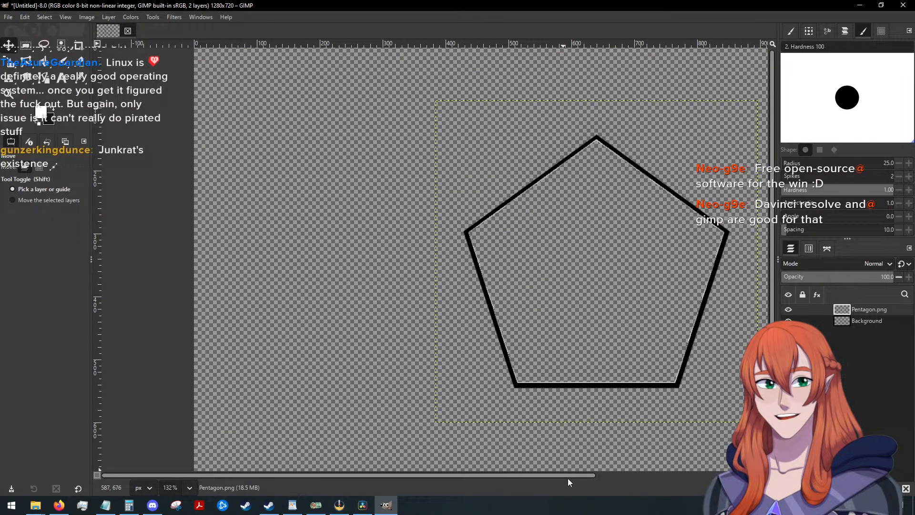
{"action": "left_click_drag", "start_coordinate": [575, 475], "coordinate": [617, 475]}
{"action": "scroll", "coordinate": [606, 343], "scroll_direction": "down", "scroll_amount": 3}
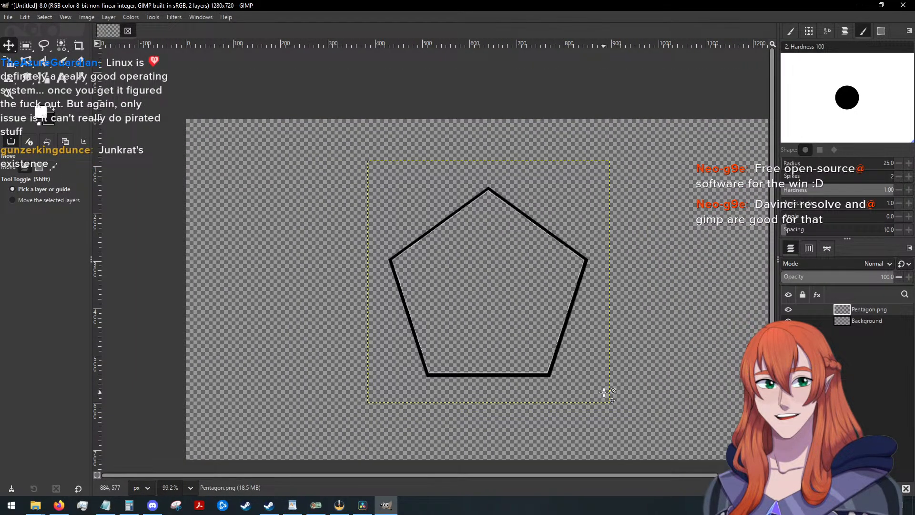
{"action": "left_click_drag", "start_coordinate": [591, 477], "coordinate": [610, 477]}
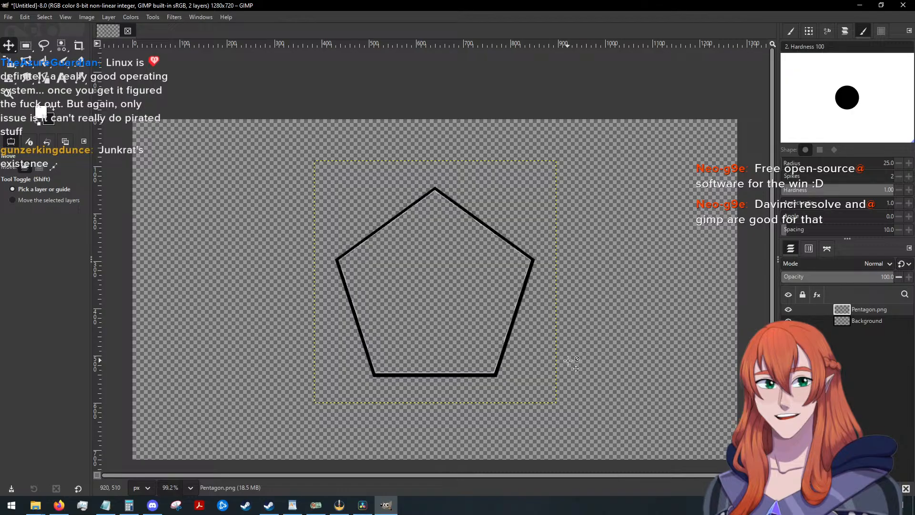
{"action": "scroll", "coordinate": [568, 359], "scroll_direction": "down", "scroll_amount": 1}
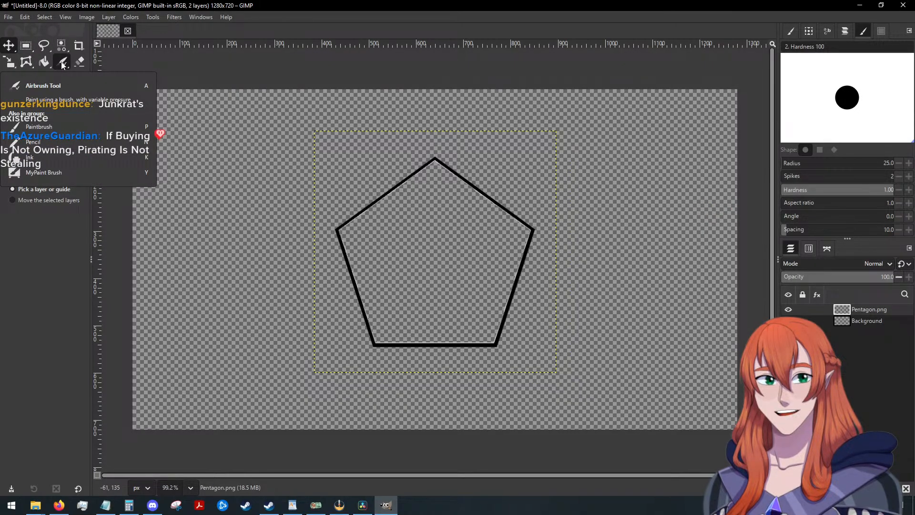
Set up the Pencil tool at size 7 and swap the foreground and background colours so the dark colour is active.
{"action": "key", "text": "n"}
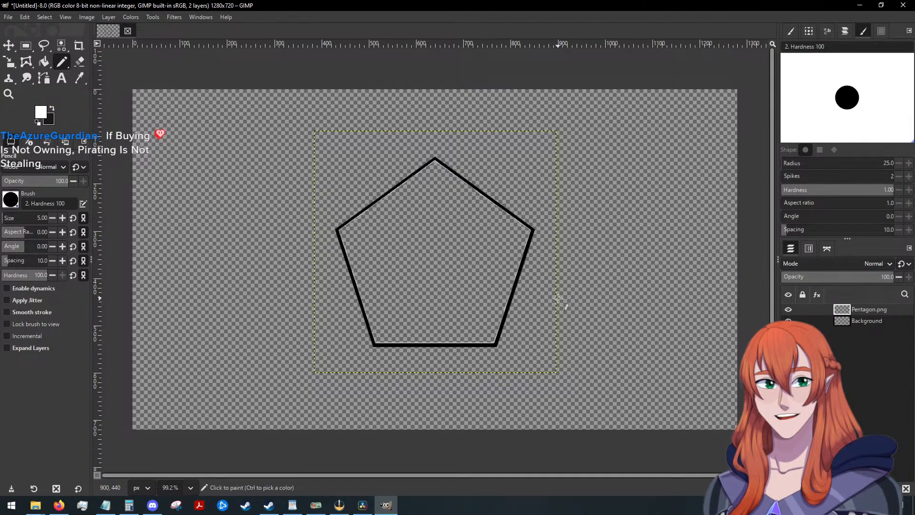
{"action": "key", "text": "ctrl"}
{"action": "scroll", "coordinate": [571, 299], "scroll_direction": "up", "scroll_amount": 5}
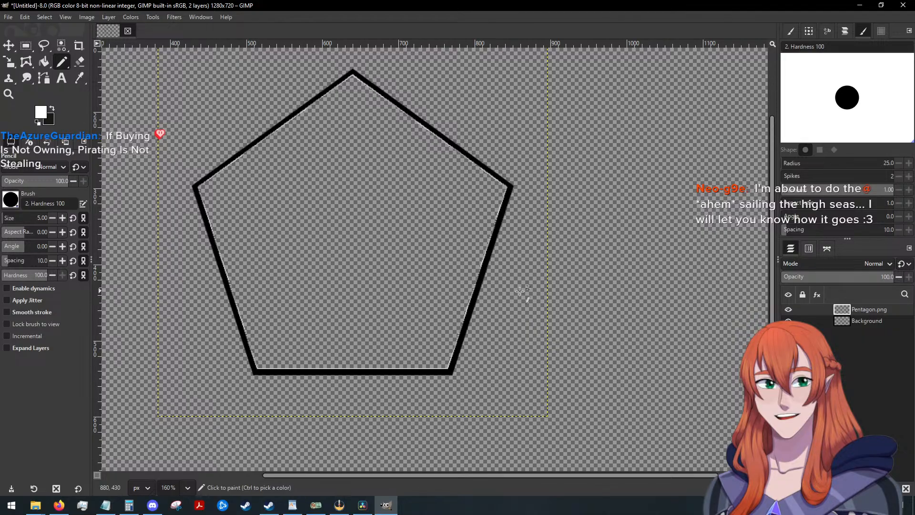
{"action": "scroll", "coordinate": [468, 275], "scroll_direction": "up", "scroll_amount": 4}
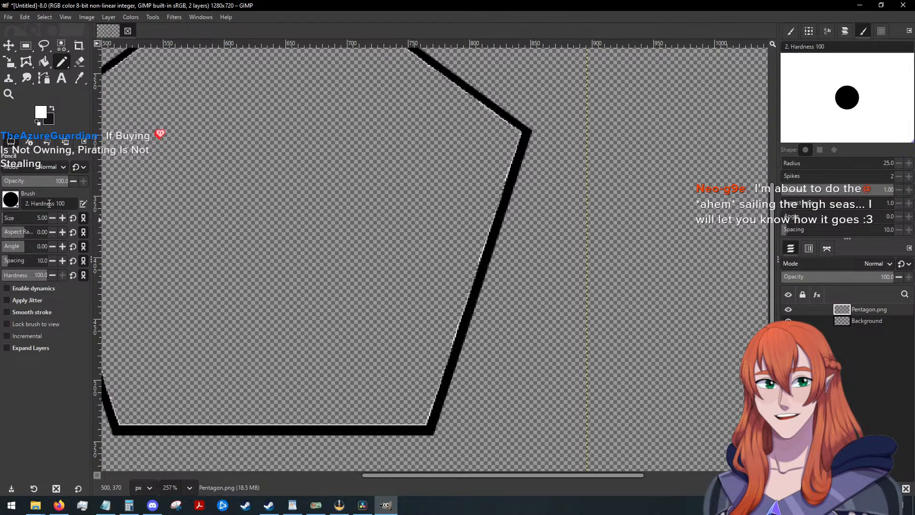
{"action": "left_click", "coordinate": [60, 219]}
{"action": "scroll", "coordinate": [486, 295], "scroll_direction": "down", "scroll_amount": 3}
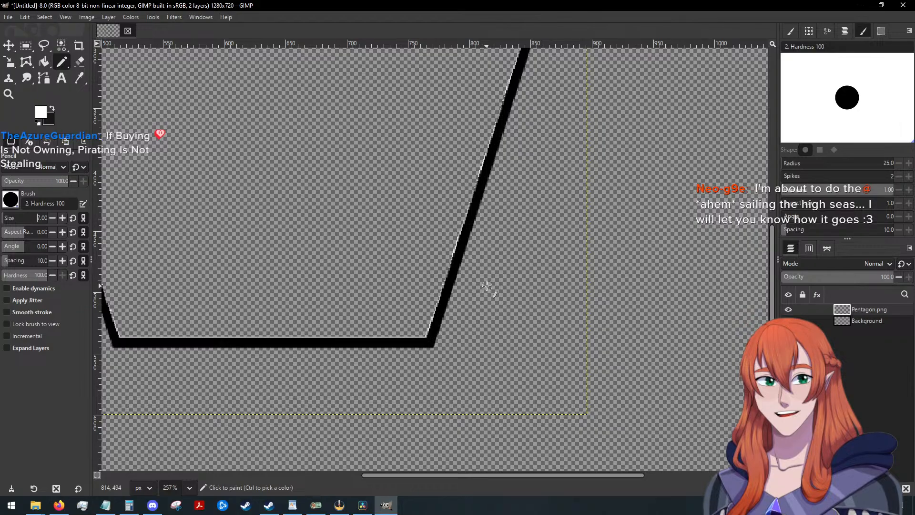
{"action": "scroll", "coordinate": [486, 286], "scroll_direction": "down", "scroll_amount": 3}
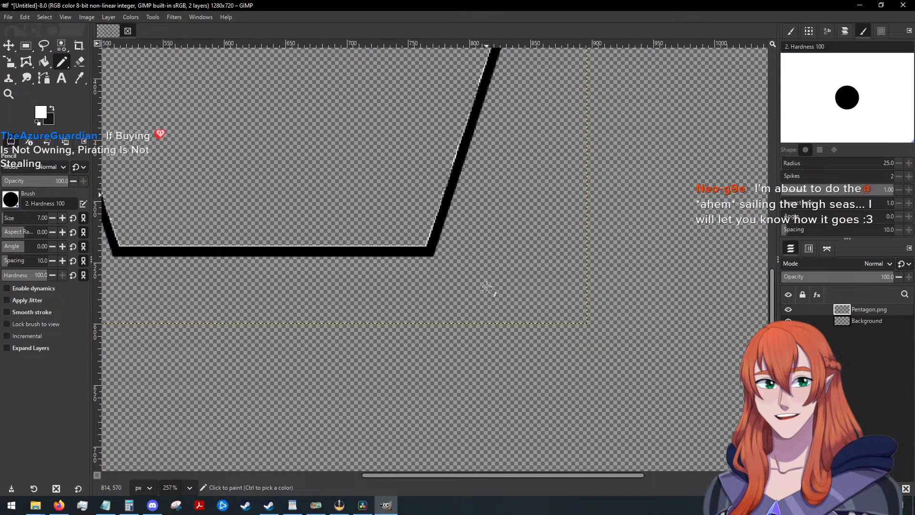
{"action": "left_click", "coordinate": [429, 251]}
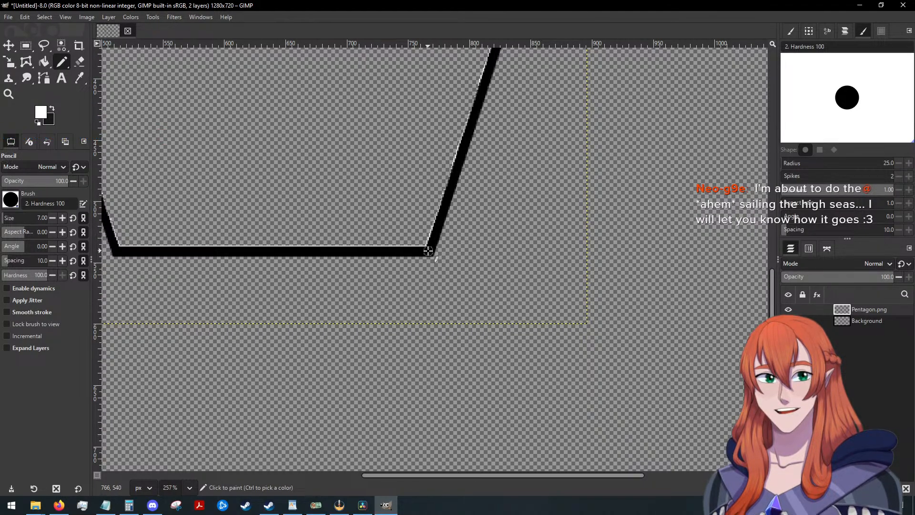
{"action": "key", "text": "ctrl+z"}
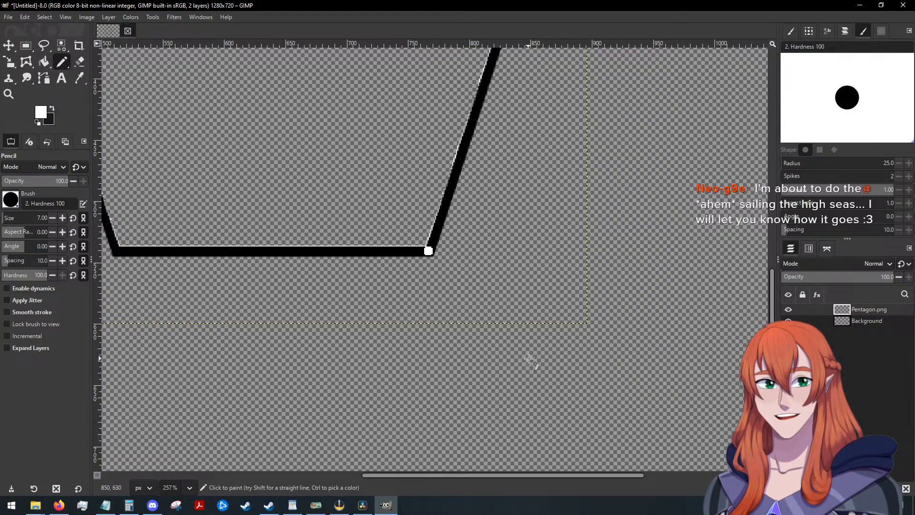
{"action": "left_click", "coordinate": [51, 109]}
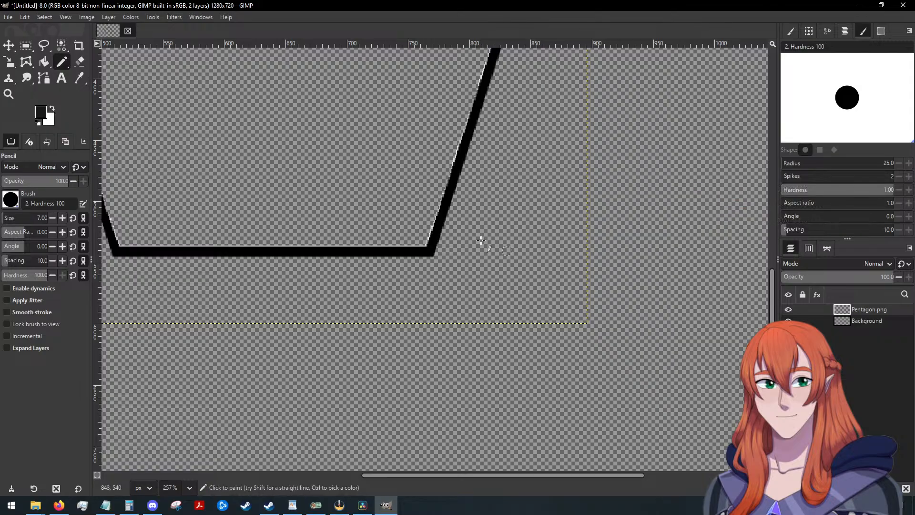
Try a dark straight line from the pentagon's lower-right corner to the canvas's bottom edge on the Pentagon.png layer, and undo it.
{"action": "left_click", "coordinate": [428, 251]}
{"action": "key", "text": "shift"}
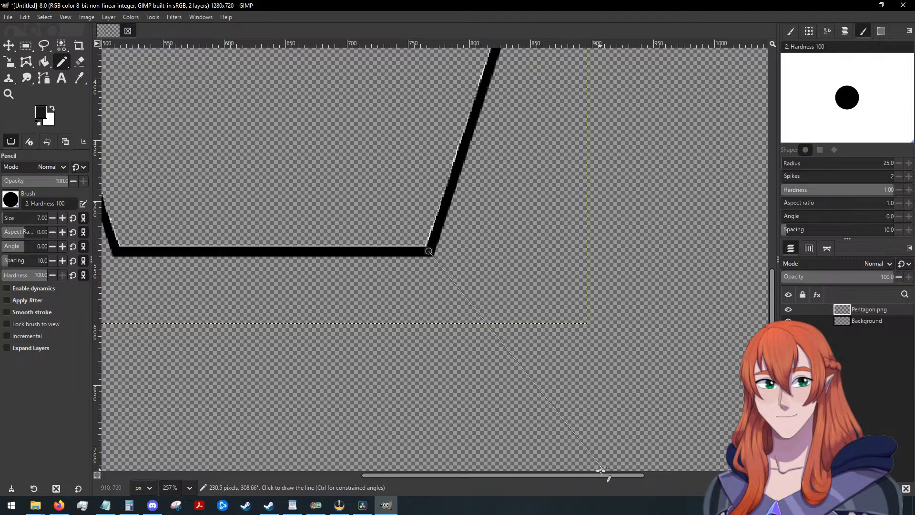
{"action": "left_click", "coordinate": [601, 470], "text": "shift"}
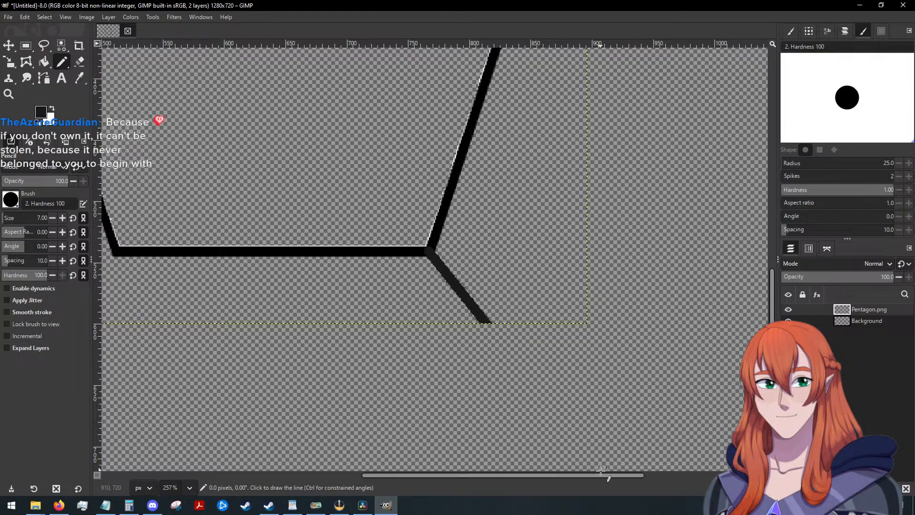
{"action": "key", "text": "ctrl+z"}
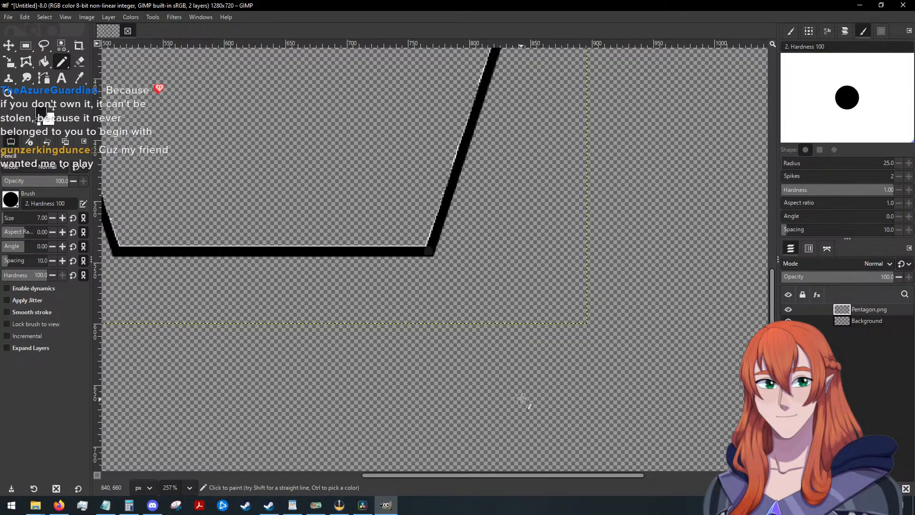
Merge the Pentagon.png layer down into the Background layer, undoing the dark trial line and the dot at the lower-right corner.
{"action": "key", "text": "less"}
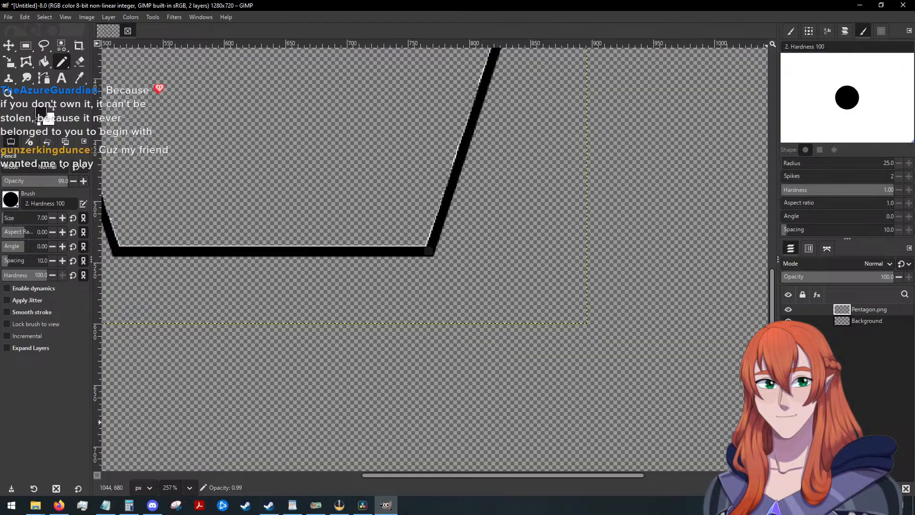
{"action": "key", "text": "ctrl+z"}
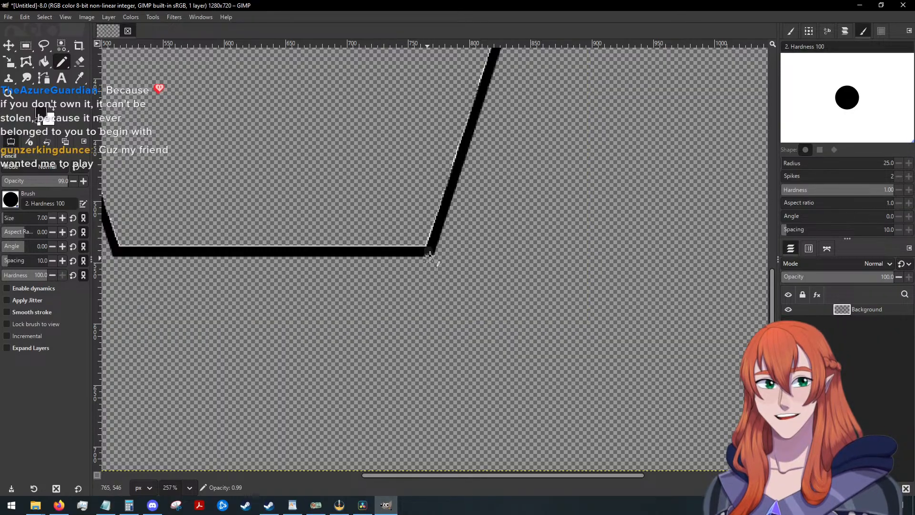
{"action": "left_click", "coordinate": [610, 470], "text": "shift"}
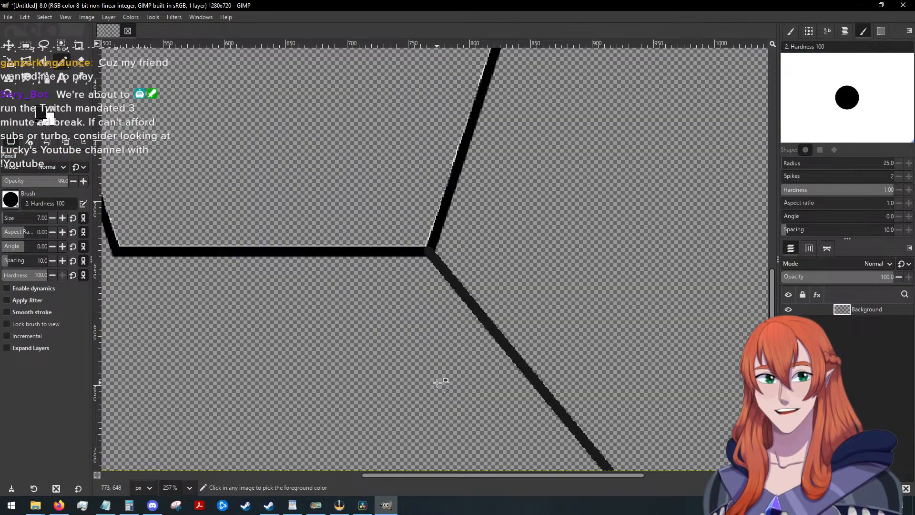
{"action": "key", "text": "ctrl+z"}
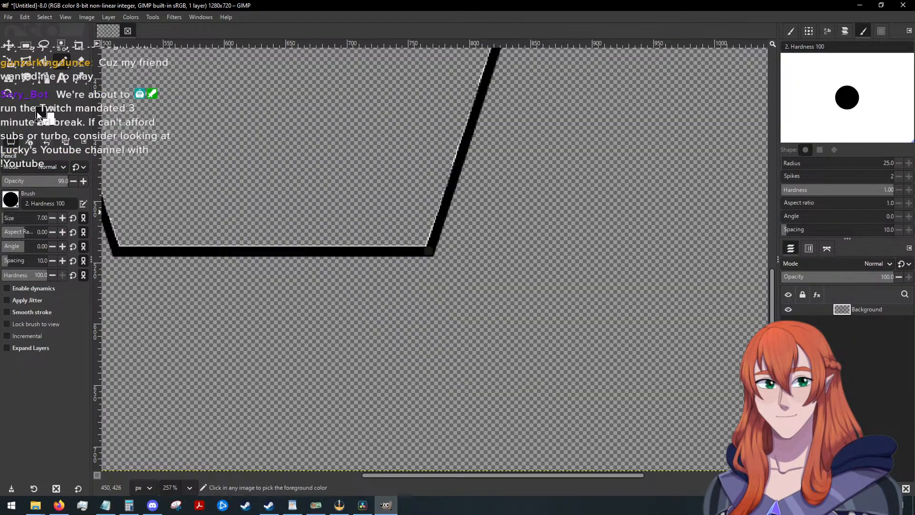
{"action": "key", "text": "ctrl+z"}
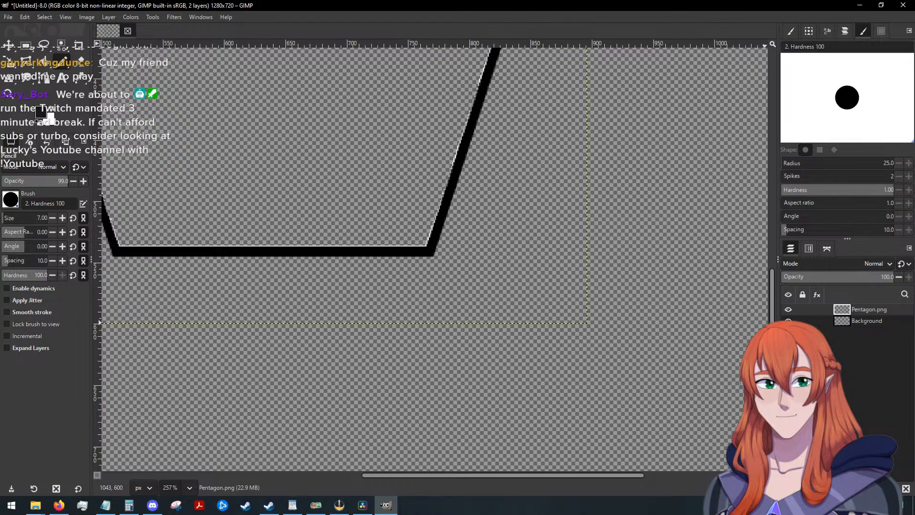
{"action": "key", "text": "ctrl+y"}
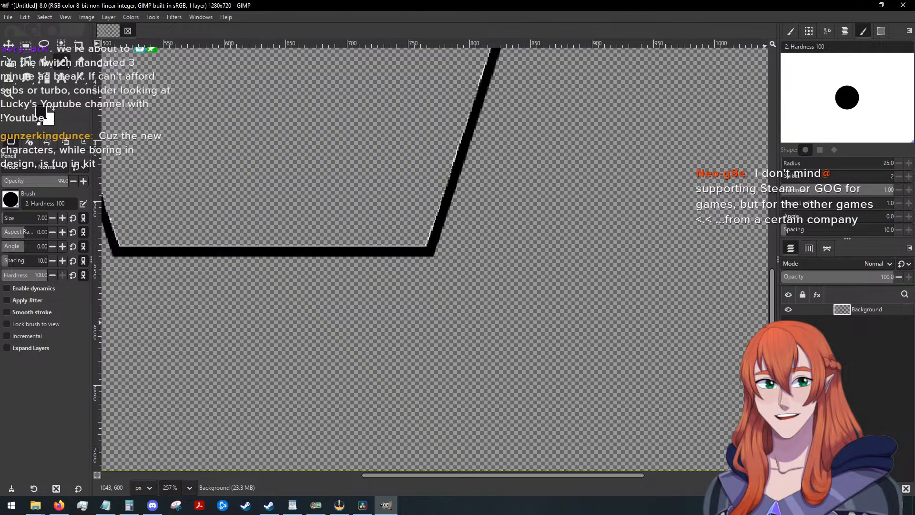
Set the foreground colour to black and draw a straight line from the pentagon's lower-right corner to the bottom edge at about x 890.
{"action": "key", "text": "alt+Tab"}
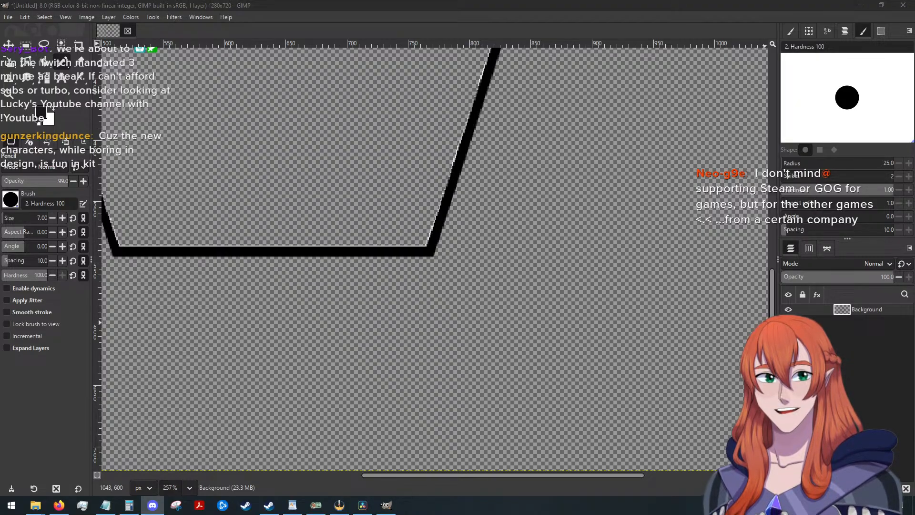
{"action": "key", "text": "alt+Tab"}
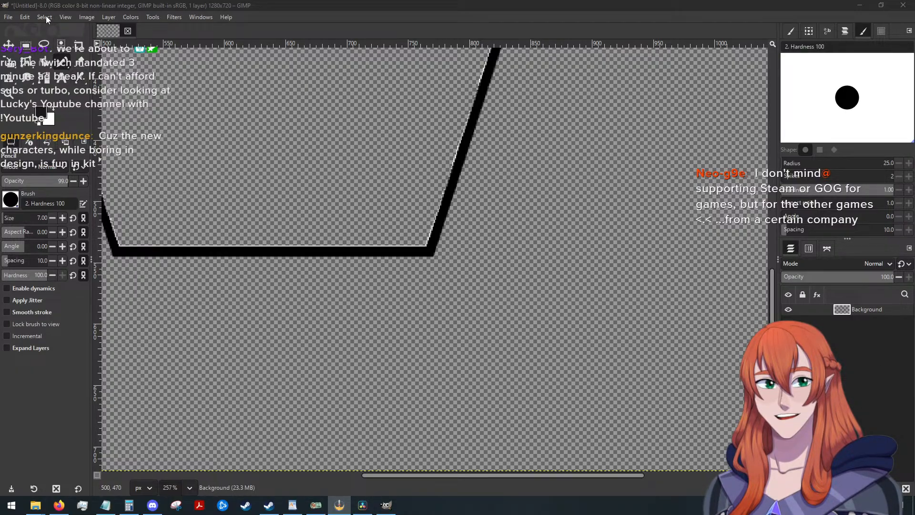
{"action": "left_click", "coordinate": [41, 112]}
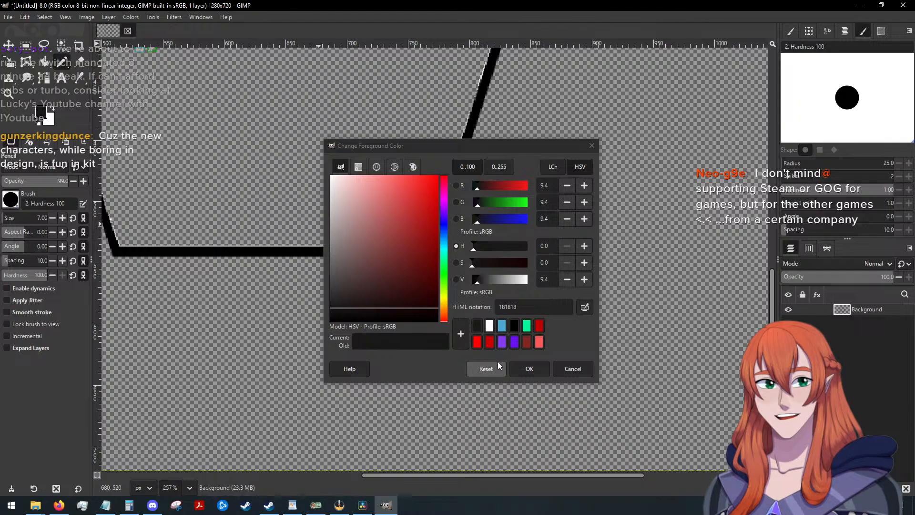
{"action": "left_click", "coordinate": [529, 367]}
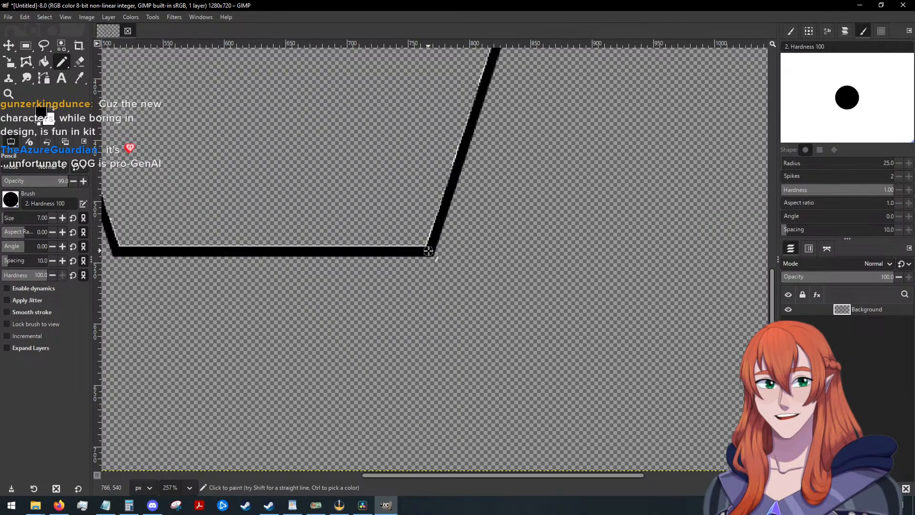
{"action": "left_click", "coordinate": [578, 470], "text": "shift"}
Draw a matching straight black line from the pentagon's lower-left corner to the canvas's bottom edge at about x 380.
{"action": "scroll", "coordinate": [391, 322], "scroll_direction": "down", "scroll_amount": 2}
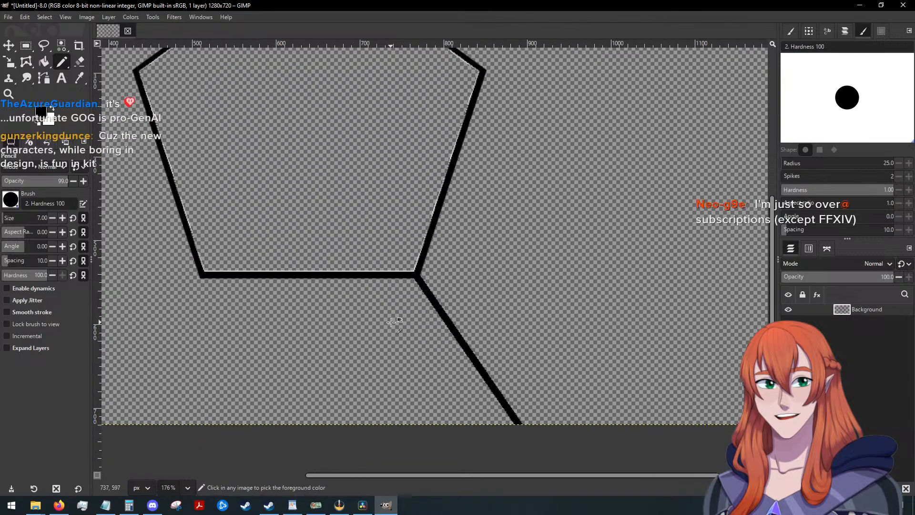
{"action": "left_click_drag", "start_coordinate": [481, 475], "coordinate": [325, 474]}
{"action": "scroll", "coordinate": [437, 286], "scroll_direction": "up", "scroll_amount": 3}
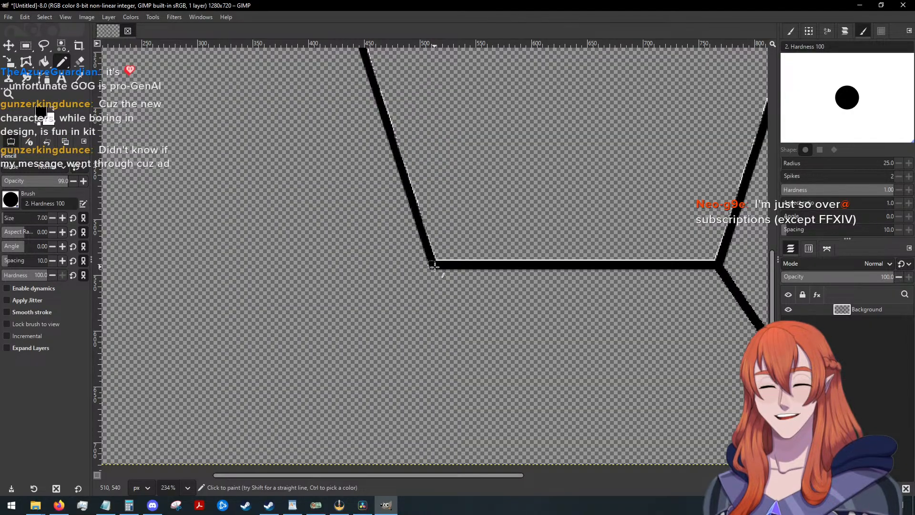
{"action": "left_click", "coordinate": [286, 466], "text": "shift"}
{"action": "scroll", "coordinate": [504, 397], "scroll_direction": "down", "scroll_amount": 3}
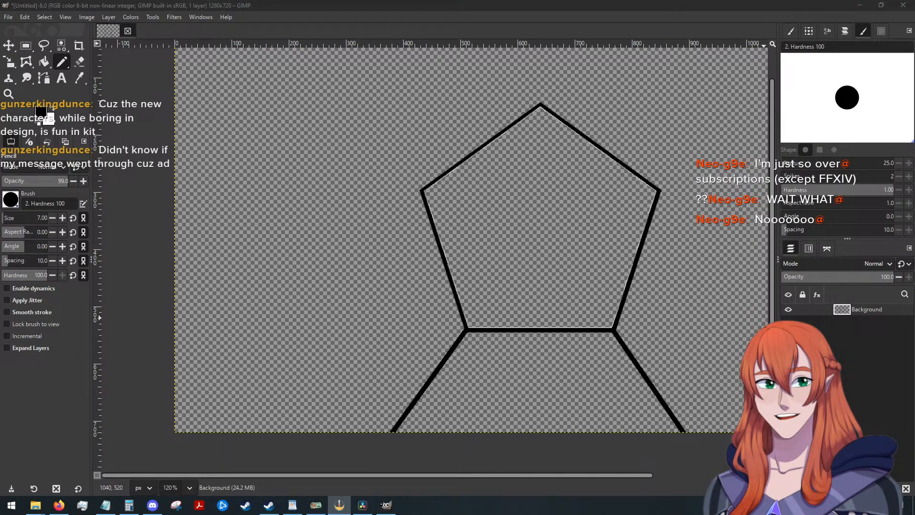
{"action": "scroll", "coordinate": [548, 273], "scroll_direction": "up", "scroll_amount": 2}
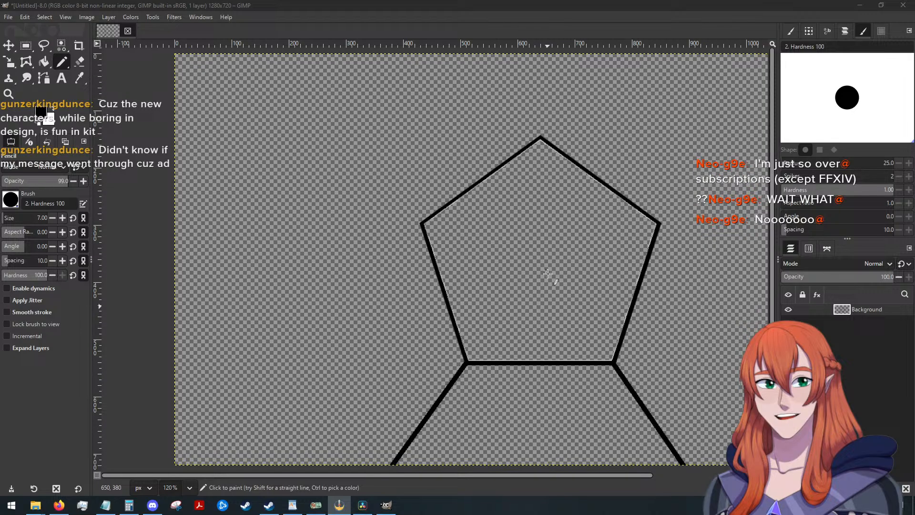
{"action": "left_click_drag", "start_coordinate": [593, 475], "coordinate": [657, 476]}
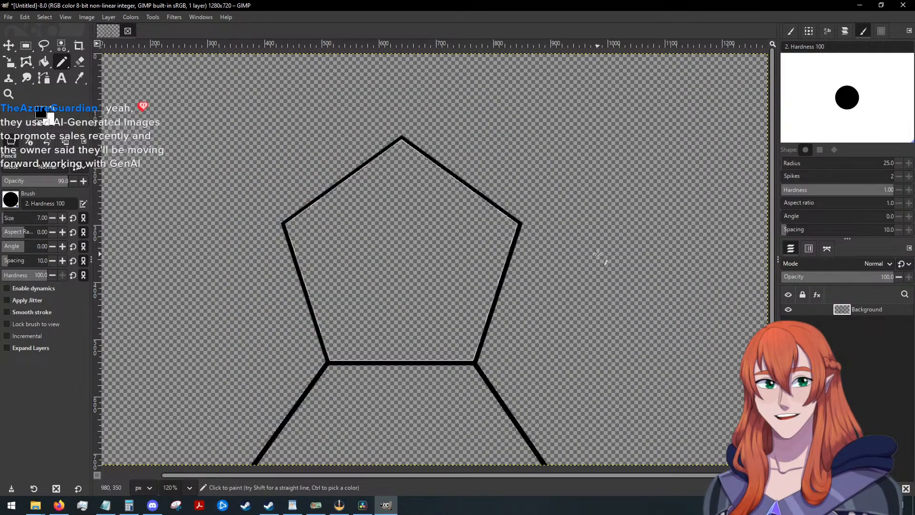
{"action": "key", "text": "ctrl"}
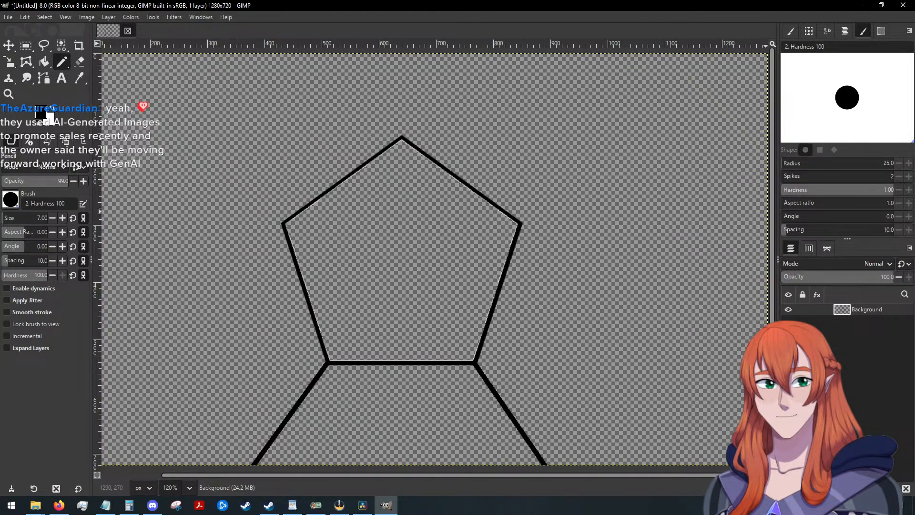
{"action": "key", "text": "alt+Tab"}
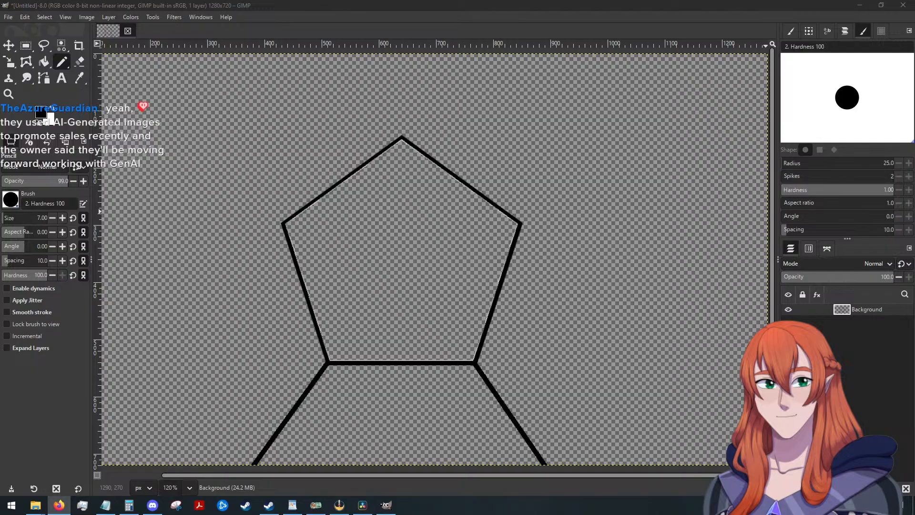
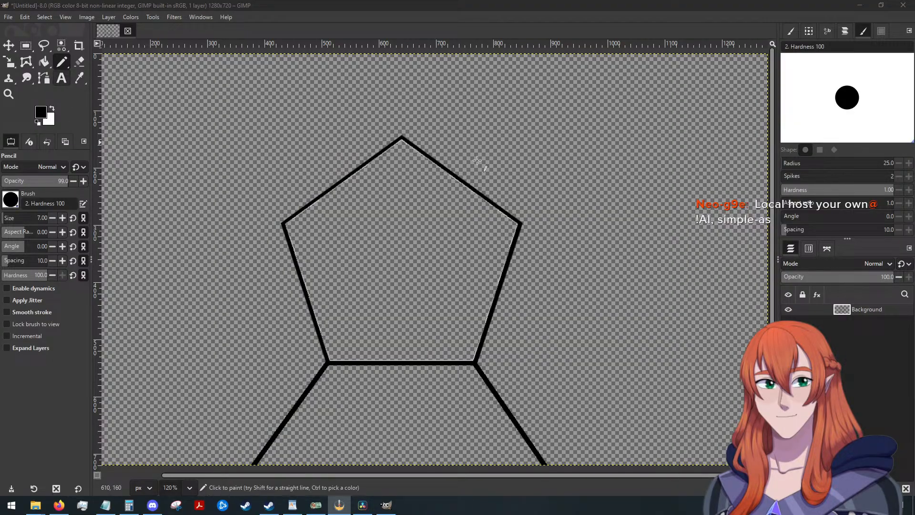
Draw a straight black line from the pentagon's upper-right corner to the canvas's right edge at about y 190.
{"action": "scroll", "coordinate": [524, 218], "scroll_direction": "up", "scroll_amount": 4}
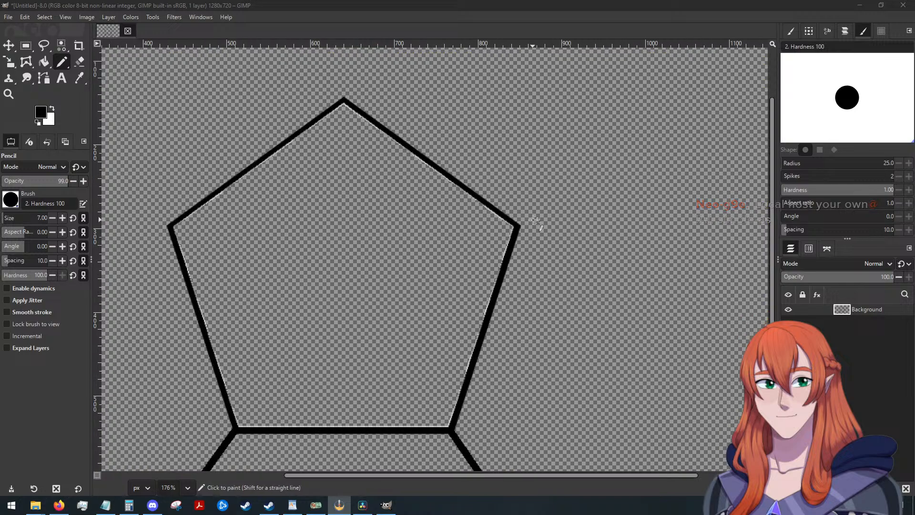
{"action": "scroll", "coordinate": [529, 221], "scroll_direction": "up", "scroll_amount": 6}
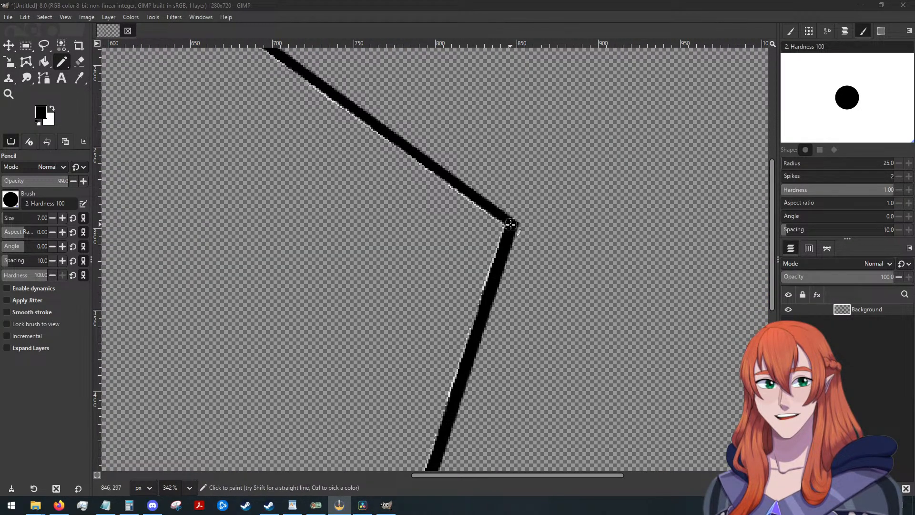
{"action": "scroll", "coordinate": [562, 223], "scroll_direction": "down", "scroll_amount": 2}
{"action": "key", "text": "shift+ctrl+j"}
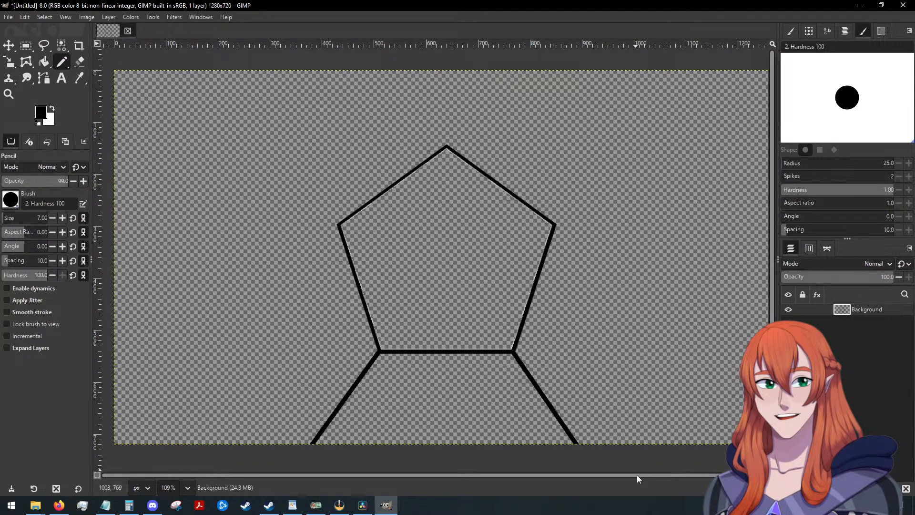
{"action": "left_click_drag", "start_coordinate": [636, 475], "coordinate": [713, 462]}
{"action": "key", "text": "shift"}
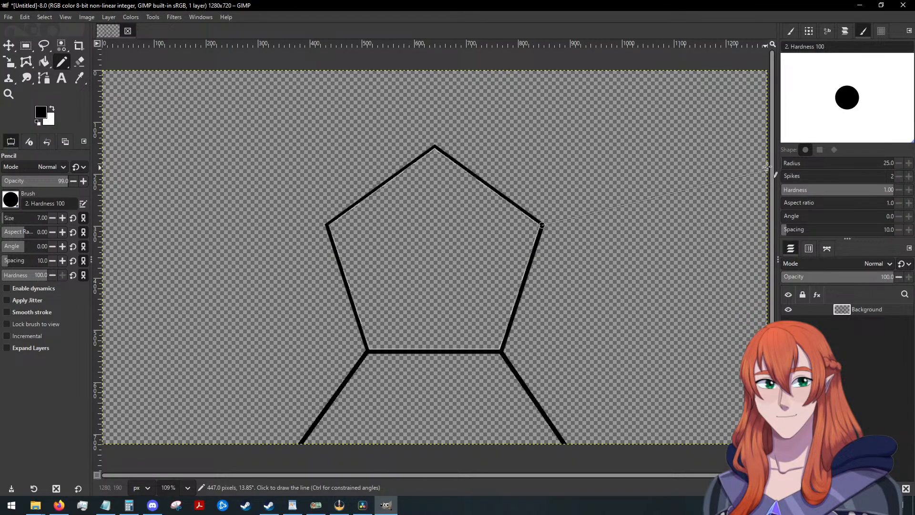
{"action": "left_click", "coordinate": [766, 166], "text": "shift"}
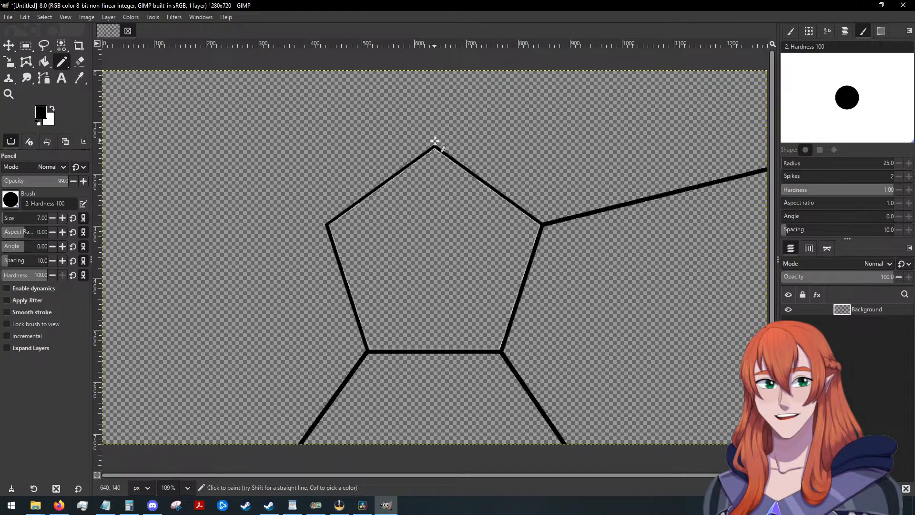
Draw a vertical straight black line from the pentagon's top corner to the canvas's top edge at x 640.
{"action": "scroll", "coordinate": [436, 155], "scroll_direction": "up", "scroll_amount": 3}
{"action": "scroll", "coordinate": [444, 165], "scroll_direction": "up", "scroll_amount": 2}
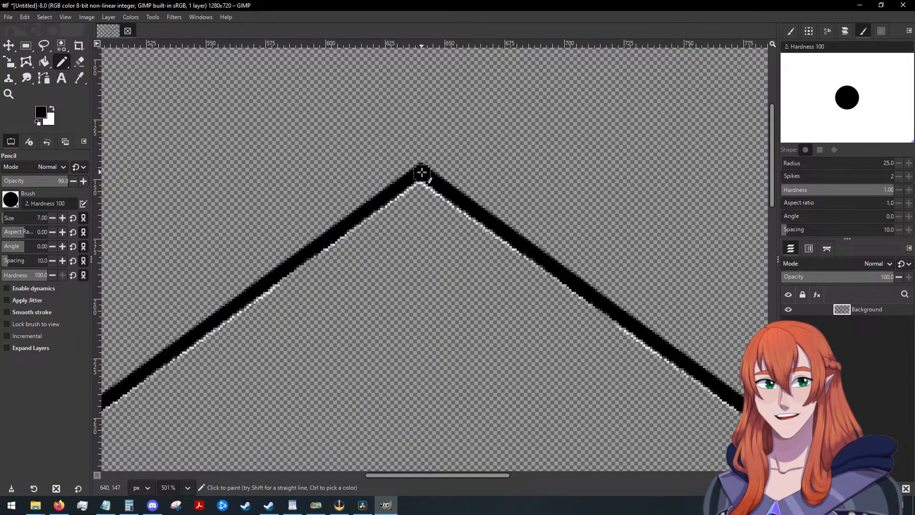
{"action": "scroll", "coordinate": [453, 157], "scroll_direction": "down", "scroll_amount": 3}
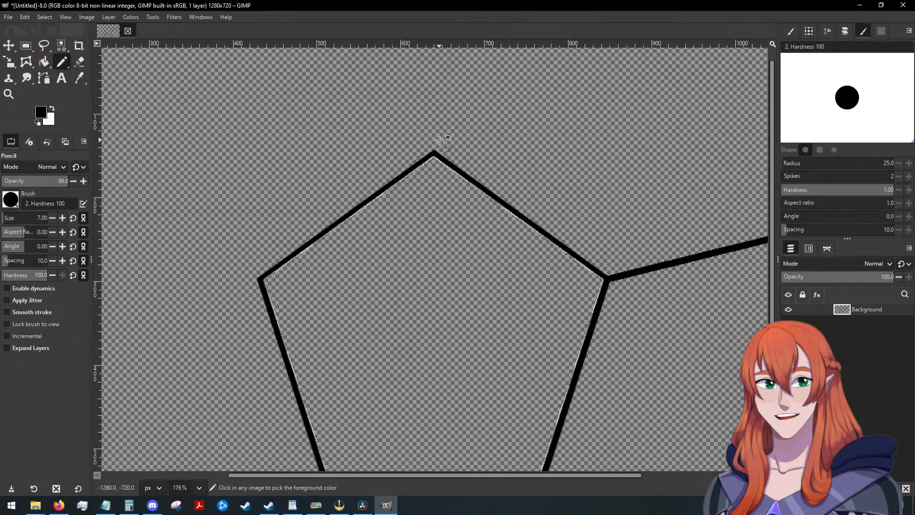
{"action": "scroll", "coordinate": [440, 140], "scroll_direction": "down", "scroll_amount": 2}
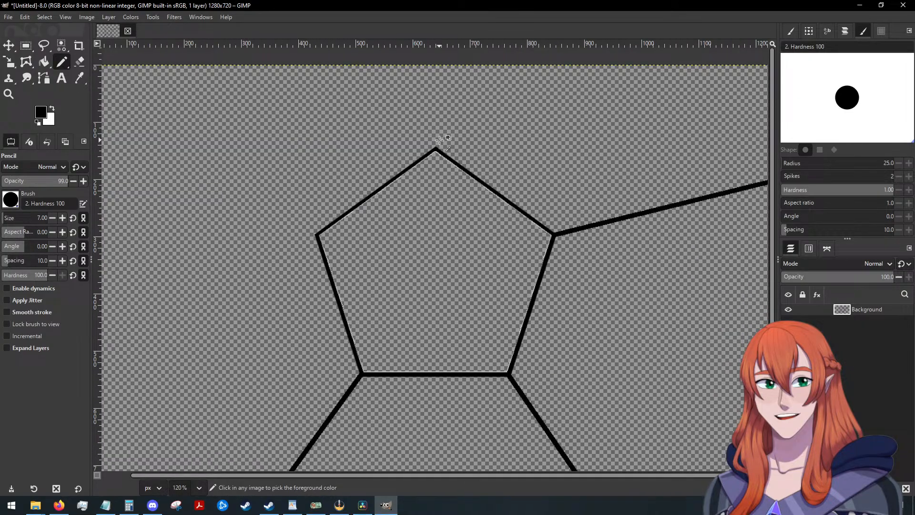
{"action": "left_click", "coordinate": [437, 61], "text": "shift"}
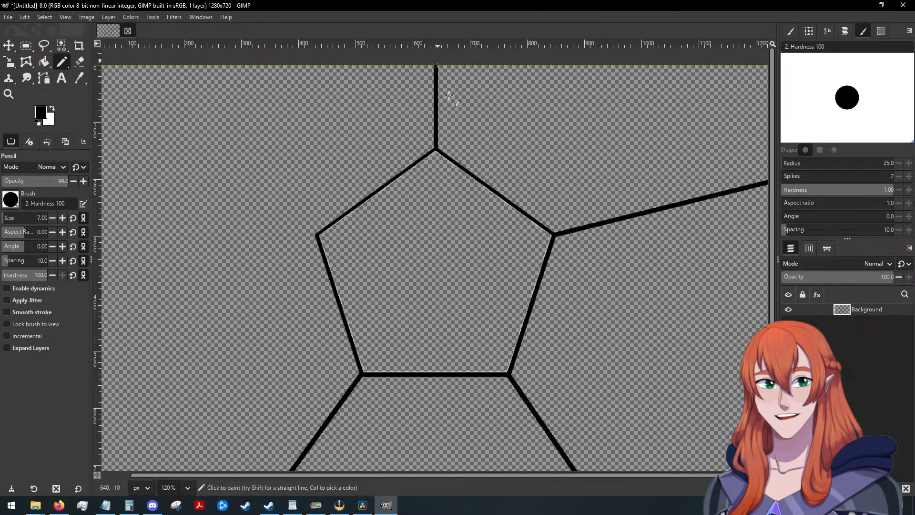
Try a straight black line from the pentagon's upper-left corner to the canvas's left edge at about y 196.
{"action": "scroll", "coordinate": [486, 247], "scroll_direction": "down", "scroll_amount": 1}
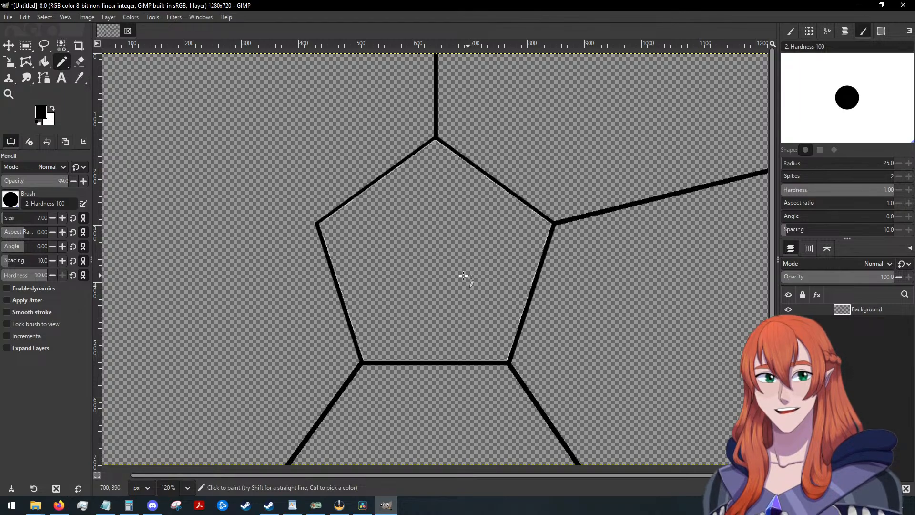
{"action": "left_click_drag", "start_coordinate": [485, 476], "coordinate": [422, 463]}
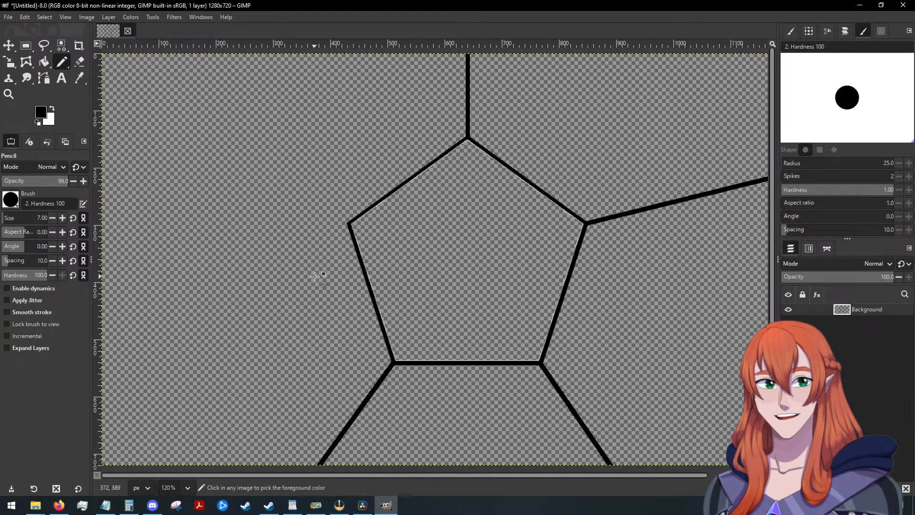
{"action": "scroll", "coordinate": [320, 280], "scroll_direction": "up", "scroll_amount": 5}
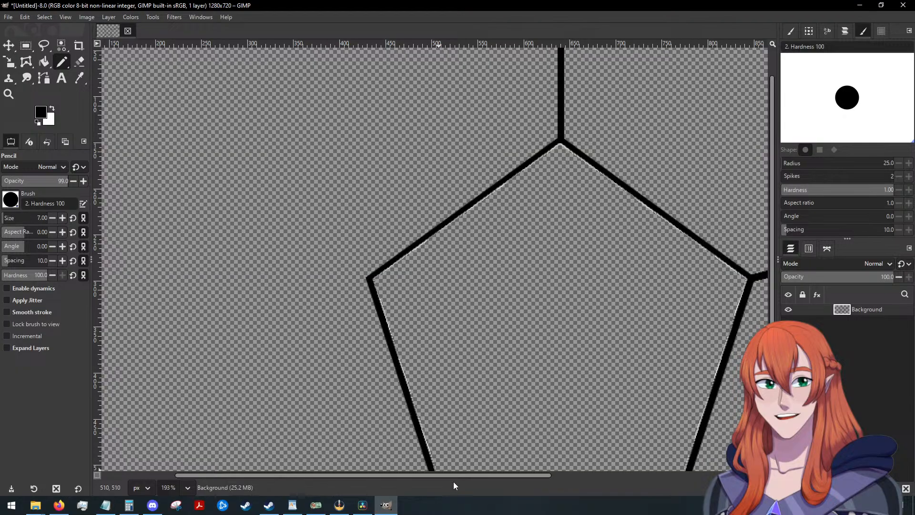
{"action": "left_click_drag", "start_coordinate": [459, 473], "coordinate": [325, 475]}
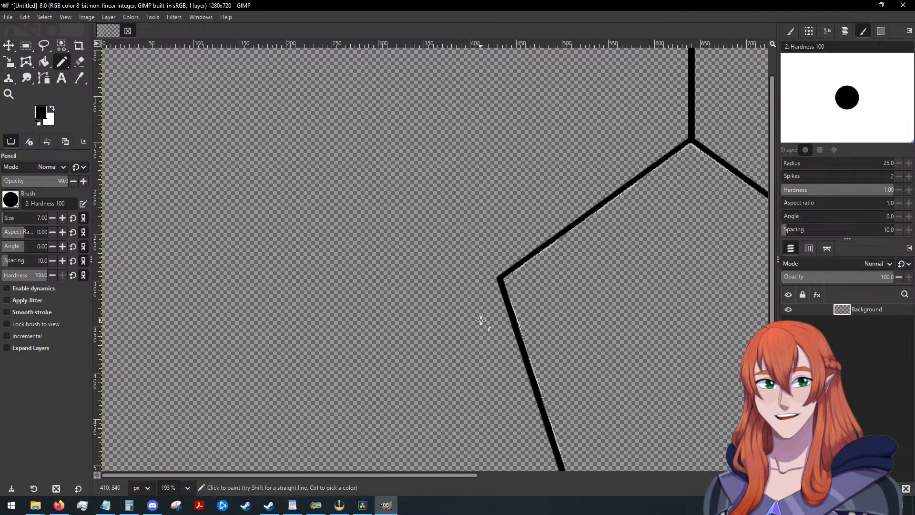
{"action": "scroll", "coordinate": [500, 310], "scroll_direction": "up", "scroll_amount": 3}
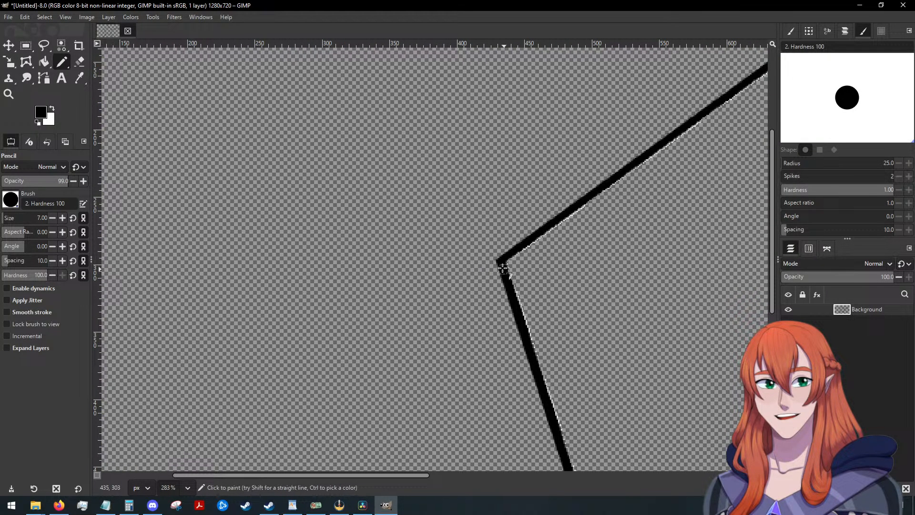
{"action": "scroll", "coordinate": [501, 264], "scroll_direction": "up", "scroll_amount": 1}
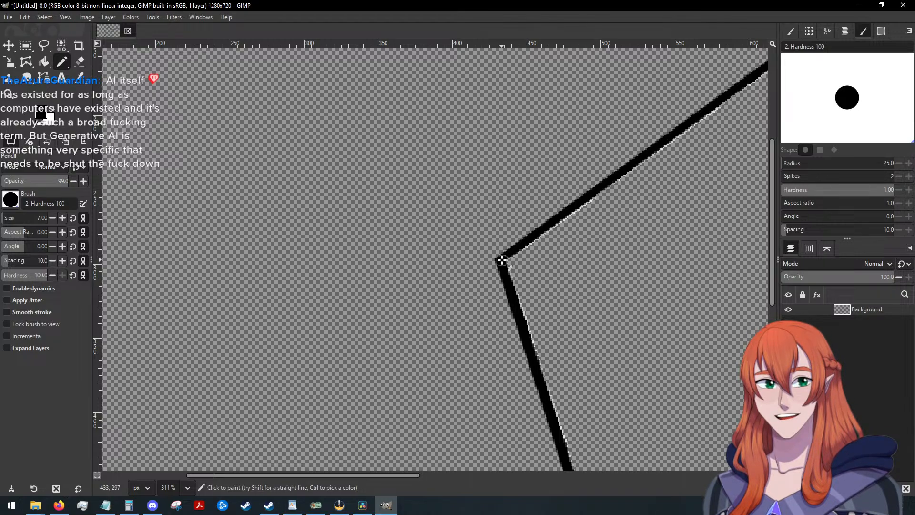
{"action": "scroll", "coordinate": [437, 292], "scroll_direction": "down", "scroll_amount": 4, "text": "ctrl"}
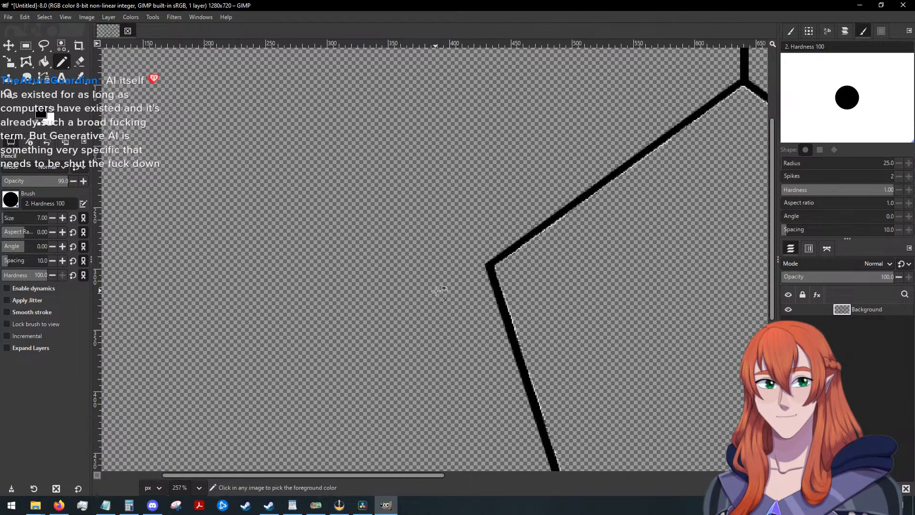
{"action": "scroll", "coordinate": [436, 292], "scroll_direction": "down", "scroll_amount": 1, "text": "ctrl"}
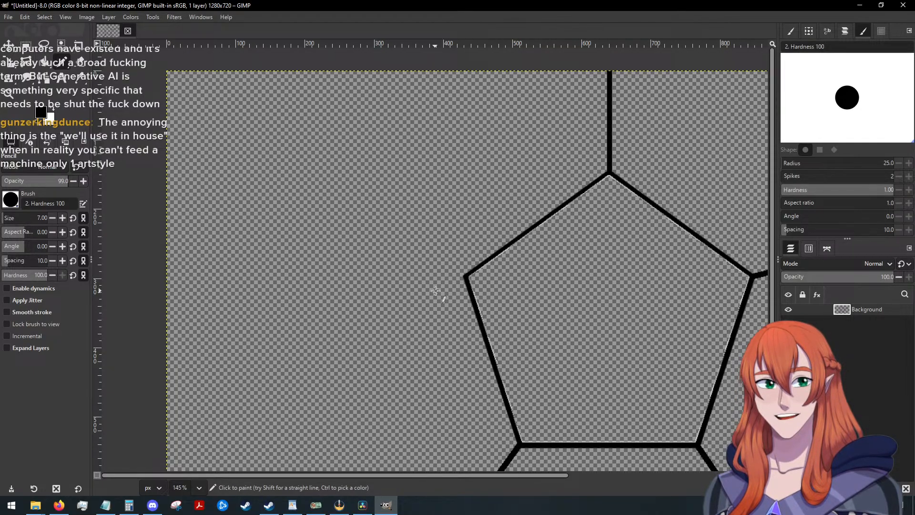
{"action": "scroll", "coordinate": [414, 257], "scroll_direction": "up", "scroll_amount": 1, "text": "ctrl"}
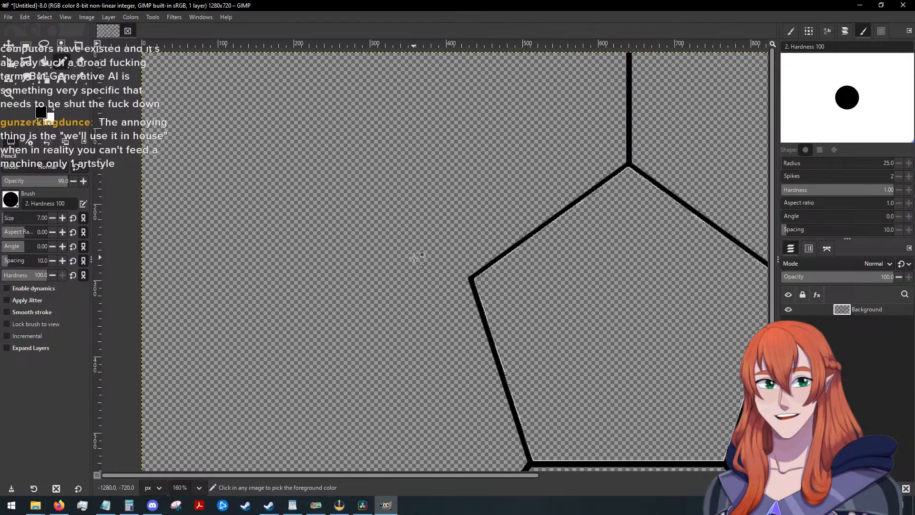
{"action": "left_click", "coordinate": [133, 202], "text": "shift"}
{"action": "scroll", "coordinate": [539, 315], "scroll_direction": "down", "scroll_amount": 4}
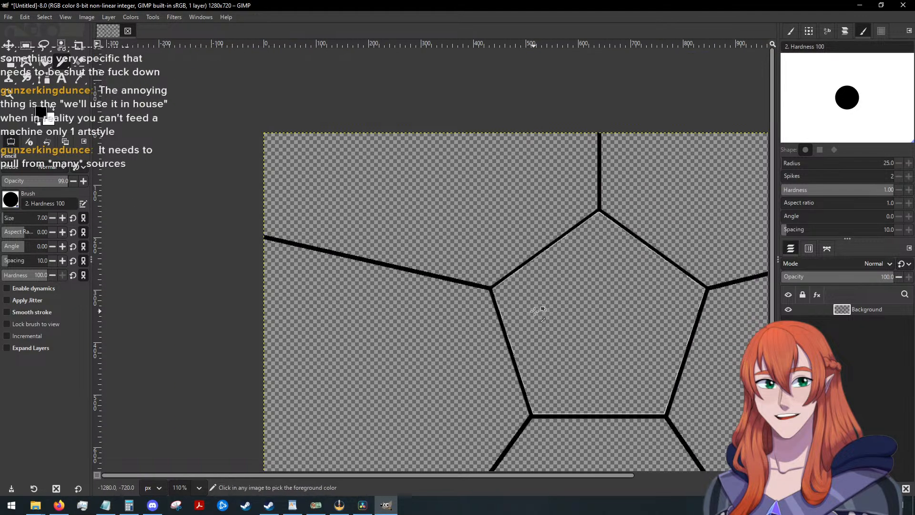
{"action": "scroll", "coordinate": [578, 334], "scroll_direction": "down", "scroll_amount": 1}
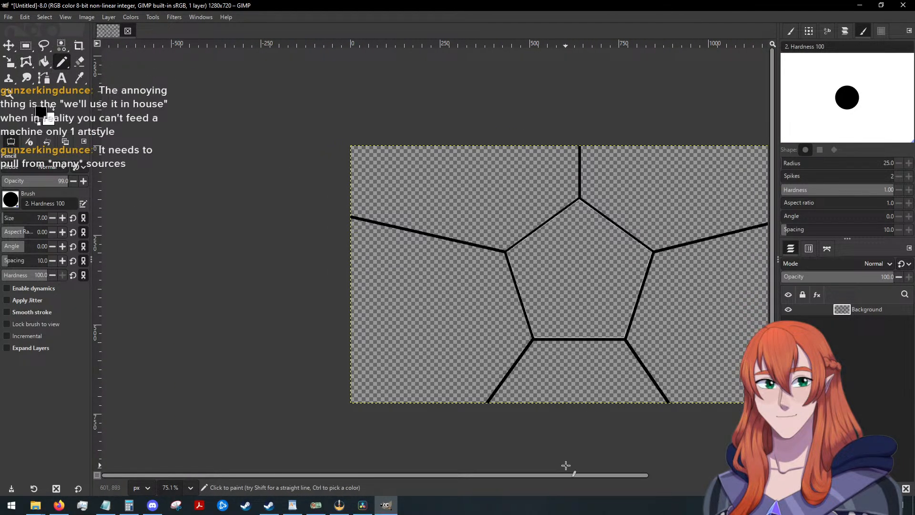
Undo the upper-left corner's line and redraw it from that corner to the canvas's left edge at about y 170.
{"action": "left_click_drag", "start_coordinate": [562, 477], "coordinate": [583, 478]}
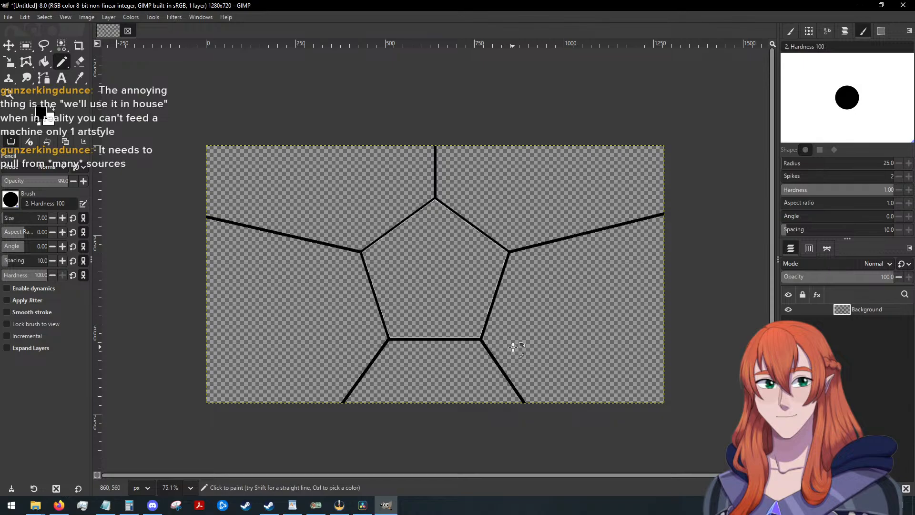
{"action": "scroll", "coordinate": [513, 347], "scroll_direction": "up", "scroll_amount": 1}
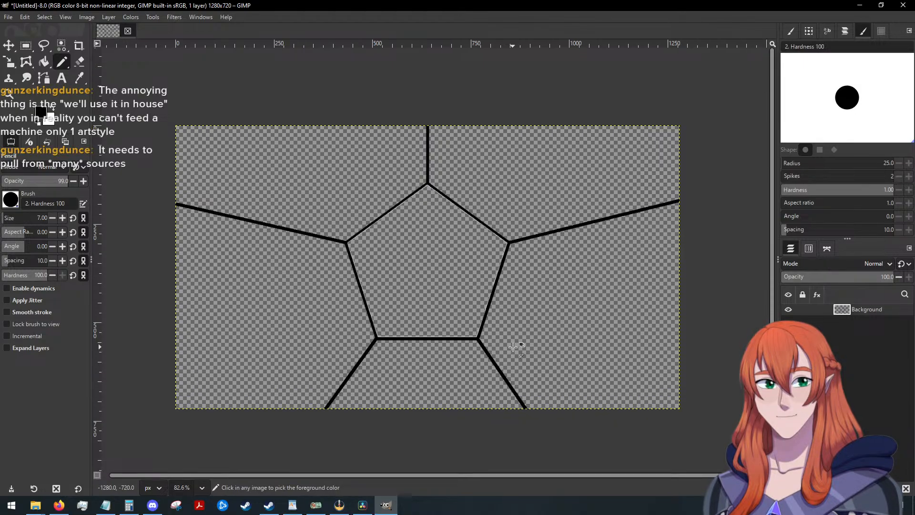
{"action": "scroll", "coordinate": [513, 347], "scroll_direction": "up", "scroll_amount": 1}
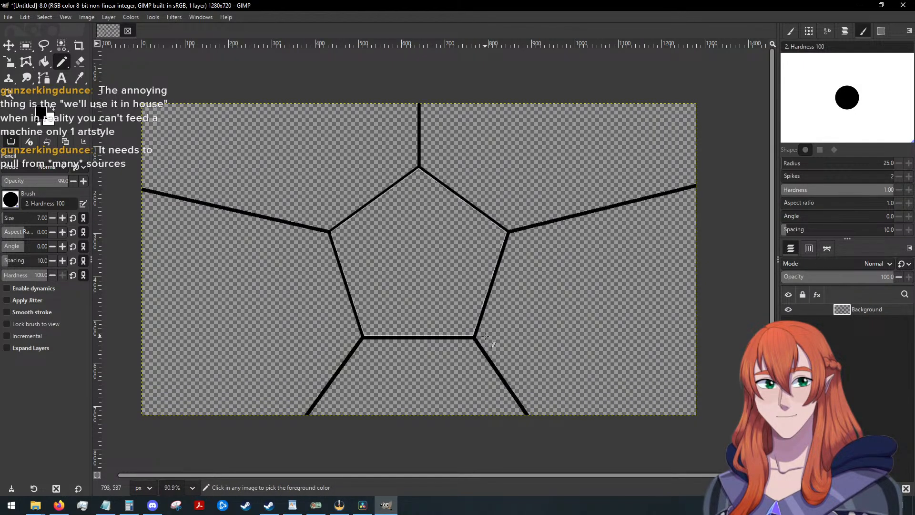
{"action": "scroll", "coordinate": [329, 231], "scroll_direction": "up", "scroll_amount": 7}
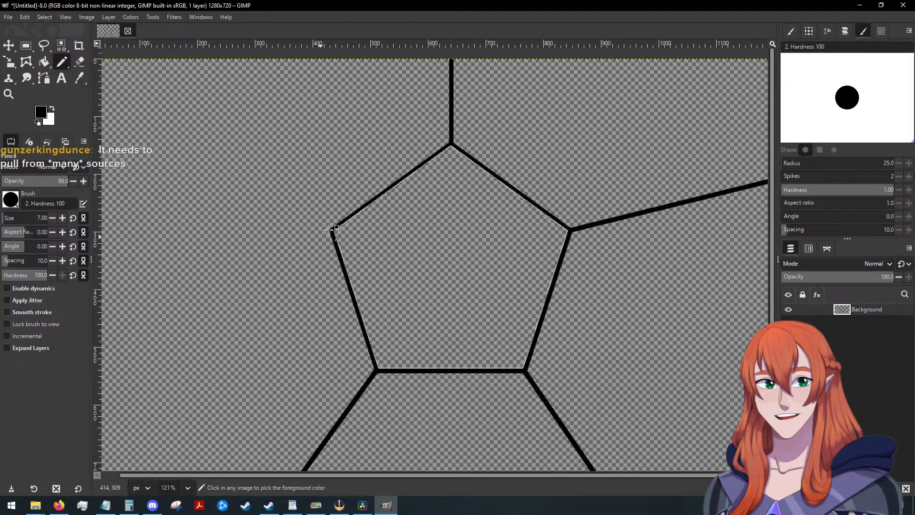
{"action": "scroll", "coordinate": [337, 228], "scroll_direction": "up", "scroll_amount": 2}
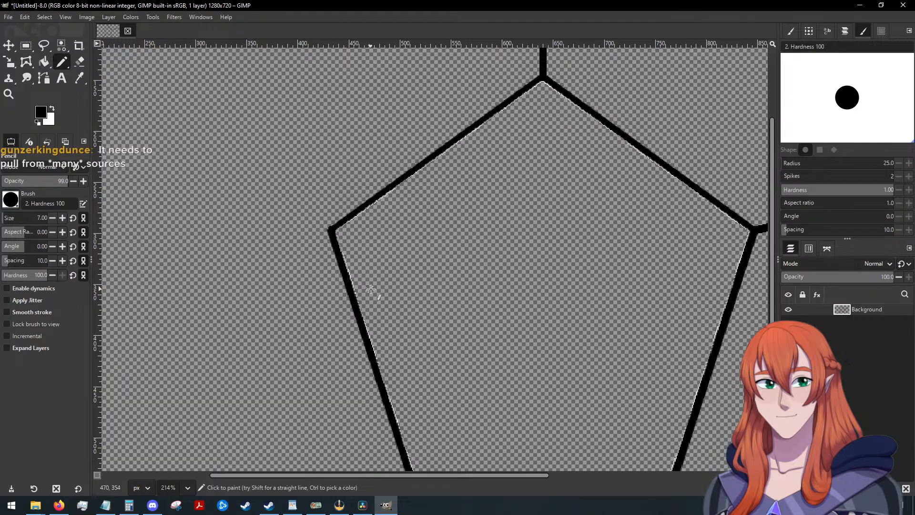
{"action": "scroll", "coordinate": [370, 289], "scroll_direction": "down", "scroll_amount": 9}
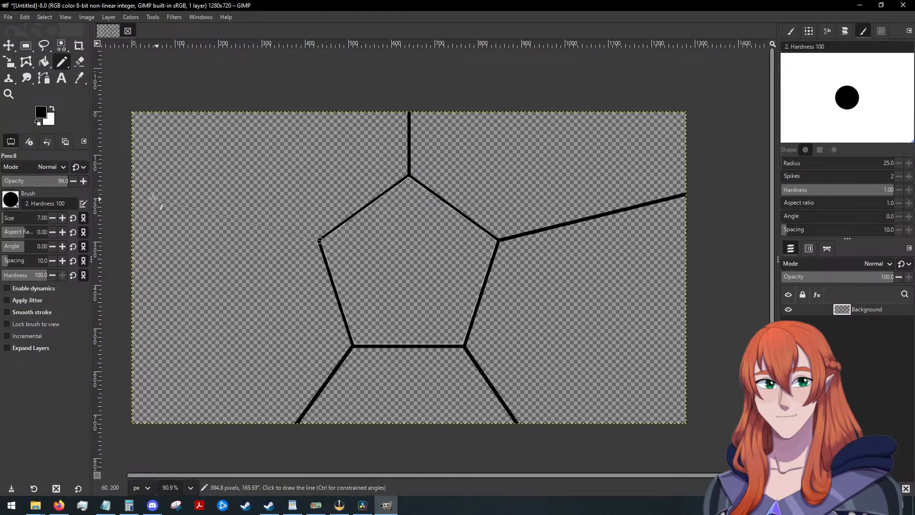
{"action": "left_click", "coordinate": [131, 186]}
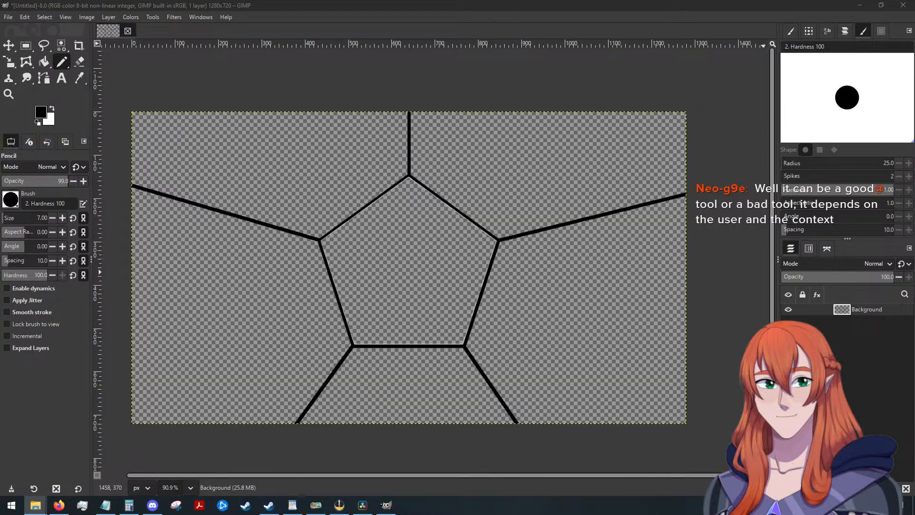
Add PT Hallway.jpg as a new layer, keeping its embedded colour profile, and place it below the Background layer.
{"action": "left_click_drag", "start_coordinate": [914, 268], "coordinate": [433, 263]}
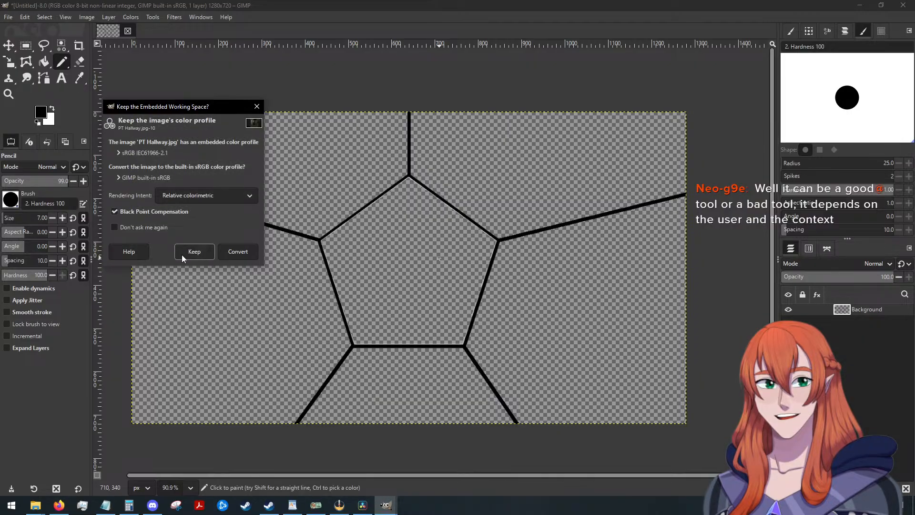
{"action": "left_click", "coordinate": [195, 251]}
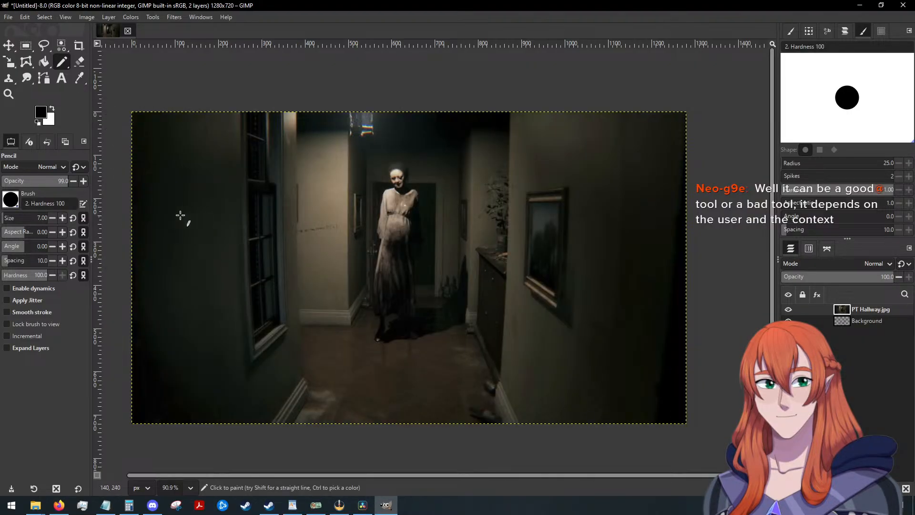
{"action": "left_click_drag", "start_coordinate": [864, 312], "coordinate": [863, 327]}
Move the PT Hallway.jpg layer down and slightly right so that the figure's head and body fit inside the pentagon.
{"action": "left_click", "coordinate": [8, 46]}
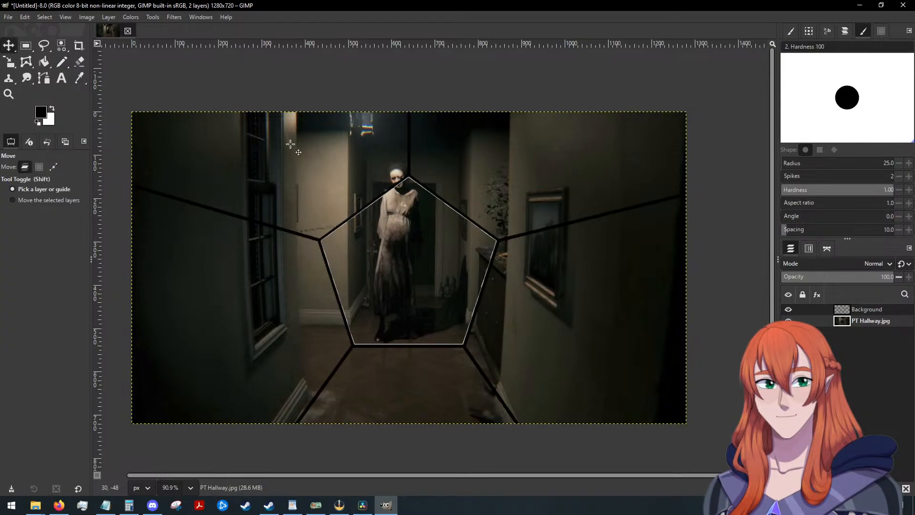
{"action": "left_click_drag", "start_coordinate": [384, 238], "coordinate": [393, 264]}
{"action": "scroll", "coordinate": [453, 237], "scroll_direction": "up", "scroll_amount": 4}
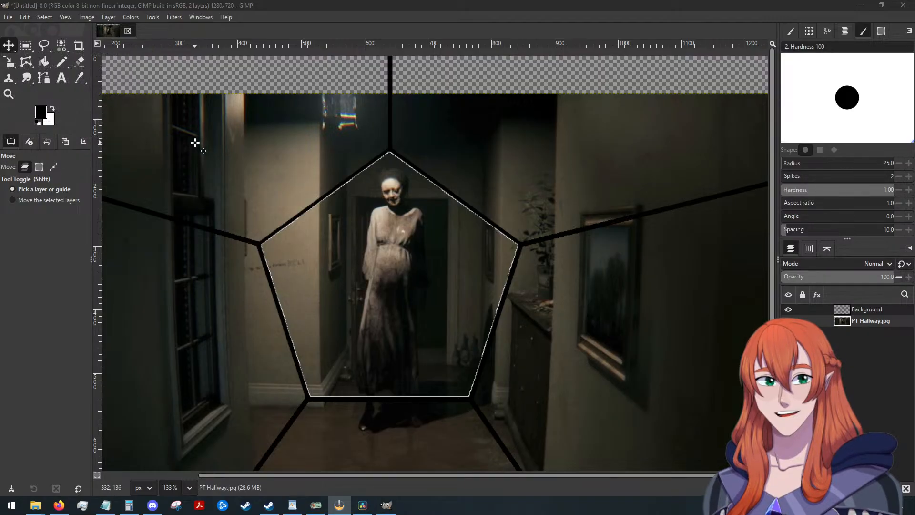
Start a Free Select outline within the pentagon's black border, from the bottom edge through the lower-left and upper-left corners to the apex.
{"action": "left_click", "coordinate": [44, 46]}
{"action": "scroll", "coordinate": [361, 264], "scroll_direction": "up", "scroll_amount": 2}
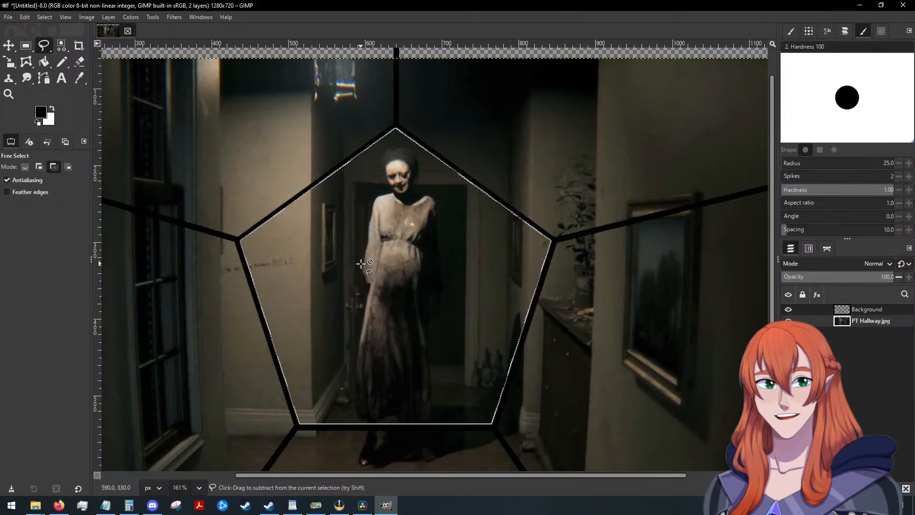
{"action": "scroll", "coordinate": [306, 245], "scroll_direction": "up", "scroll_amount": 2}
{"action": "scroll", "coordinate": [307, 244], "scroll_direction": "down", "scroll_amount": 2}
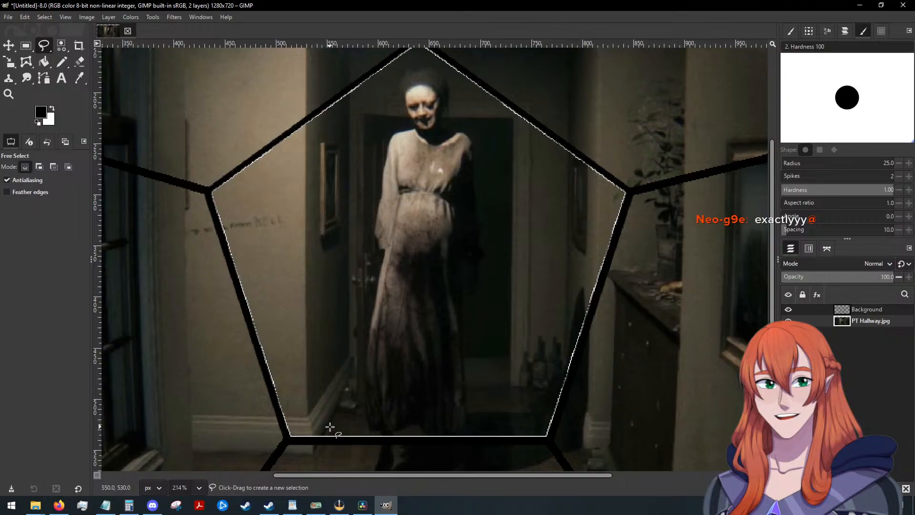
{"action": "left_click", "coordinate": [312, 440]}
{"action": "left_click", "coordinate": [286, 438]}
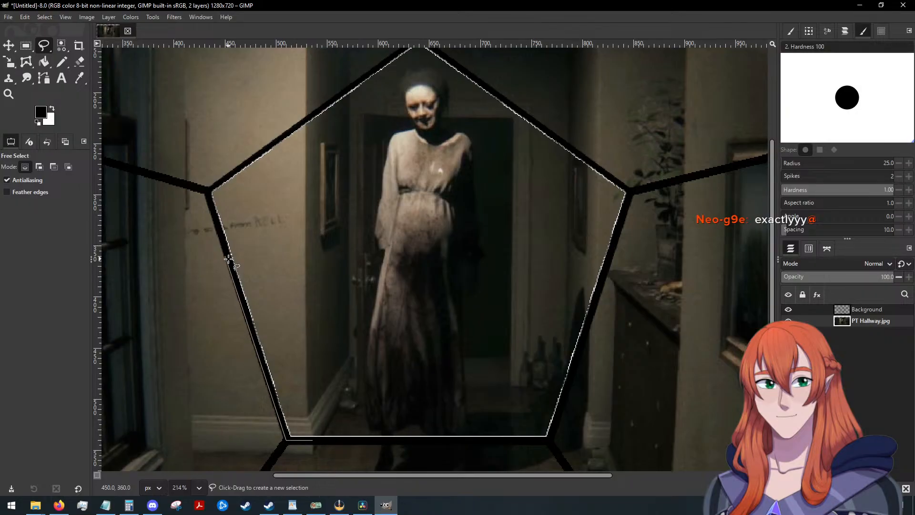
{"action": "left_click", "coordinate": [208, 192]}
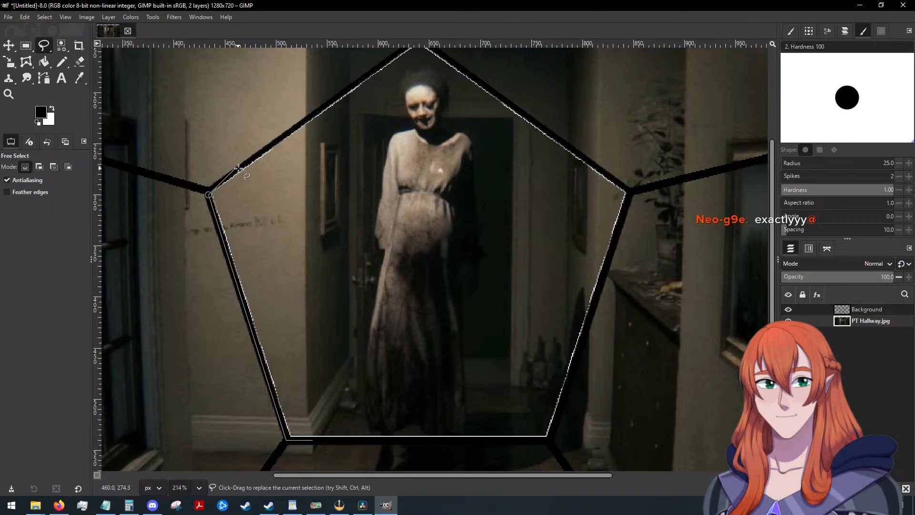
{"action": "scroll", "coordinate": [206, 191], "scroll_direction": "up", "scroll_amount": 2}
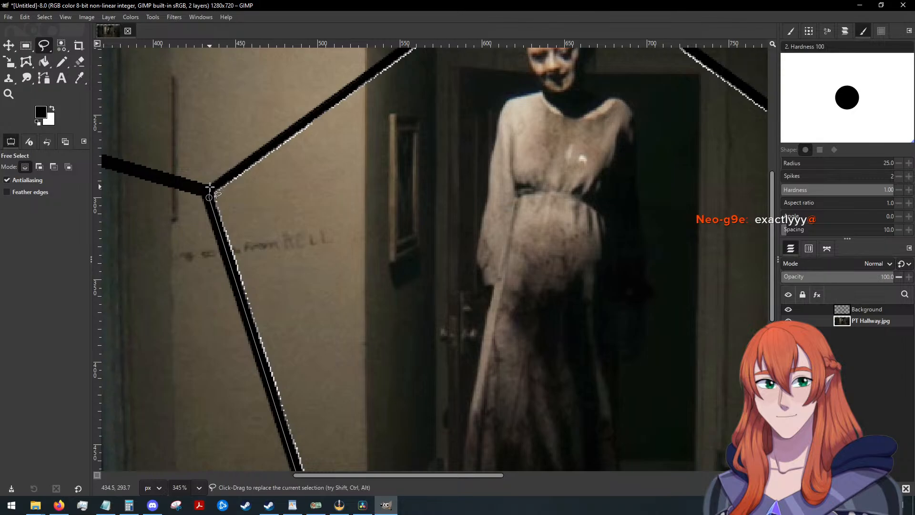
{"action": "scroll", "coordinate": [272, 158], "scroll_direction": "down", "scroll_amount": 2}
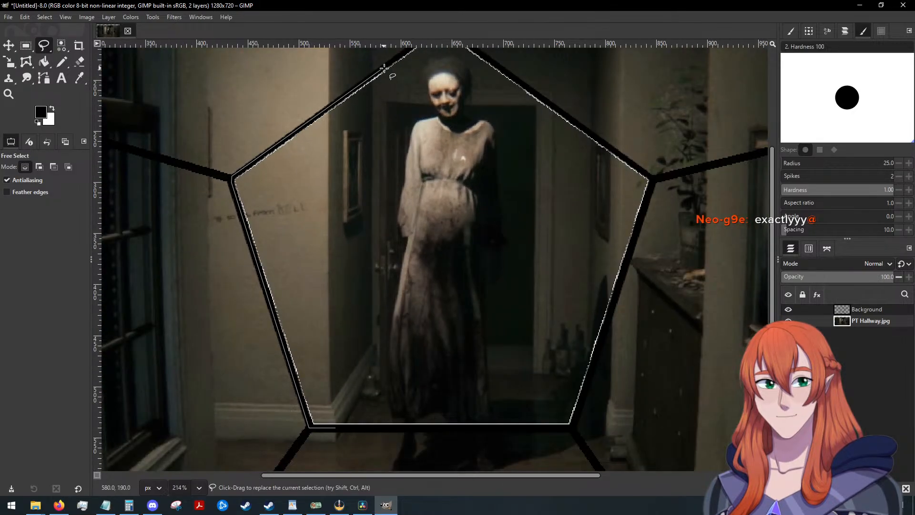
{"action": "scroll", "coordinate": [384, 68], "scroll_direction": "down", "scroll_amount": 1}
{"action": "scroll", "coordinate": [381, 76], "scroll_direction": "up", "scroll_amount": 2}
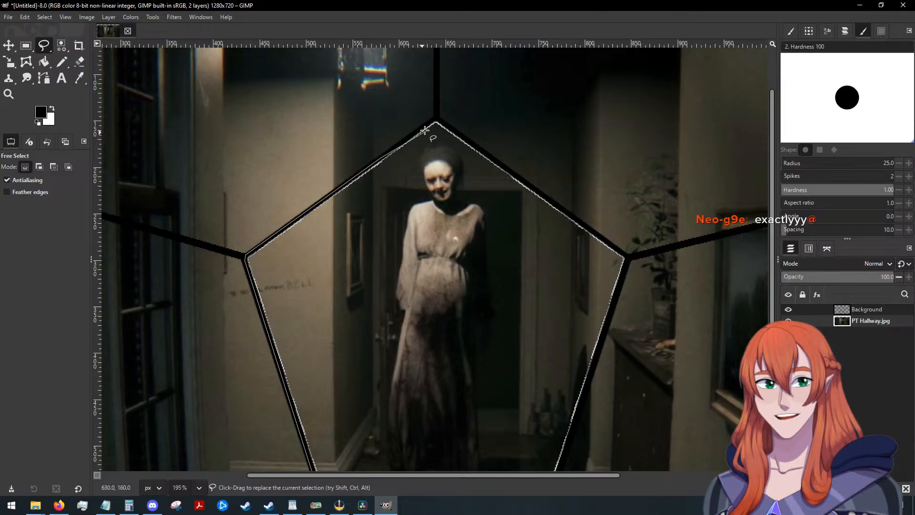
{"action": "scroll", "coordinate": [381, 157], "scroll_direction": "up", "scroll_amount": 7}
{"action": "scroll", "coordinate": [410, 133], "scroll_direction": "up", "scroll_amount": 2}
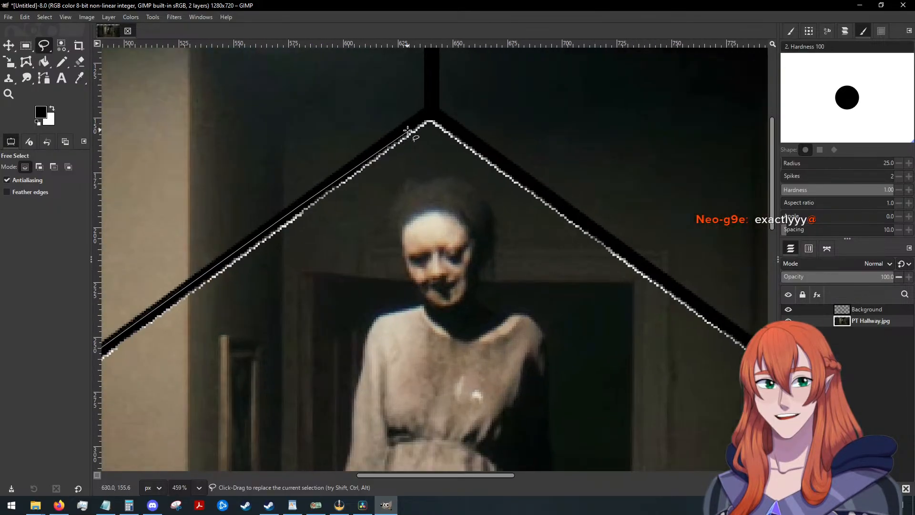
{"action": "left_click", "coordinate": [427, 112]}
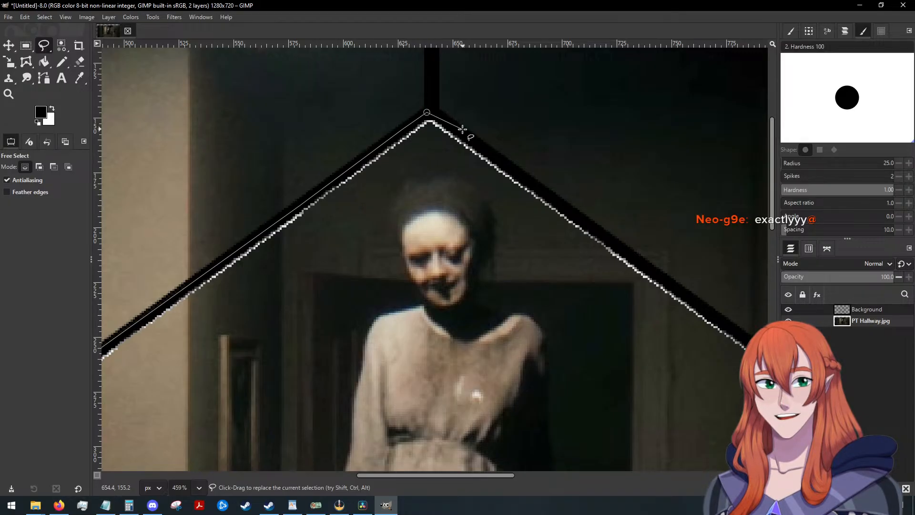
Continue the Free Select outline from the apex through the upper-right and lower-right corners and close it at its starting point.
{"action": "scroll", "coordinate": [567, 198], "scroll_direction": "down", "scroll_amount": 7}
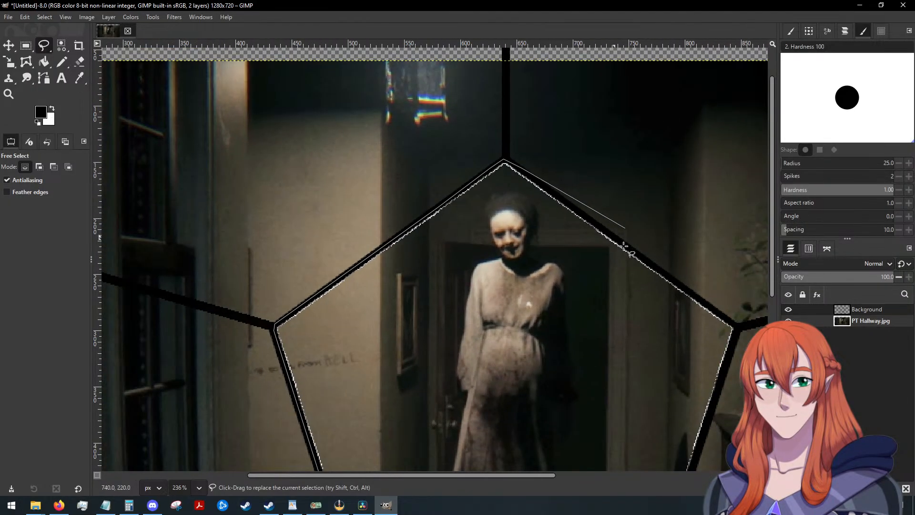
{"action": "left_click", "coordinate": [737, 327]}
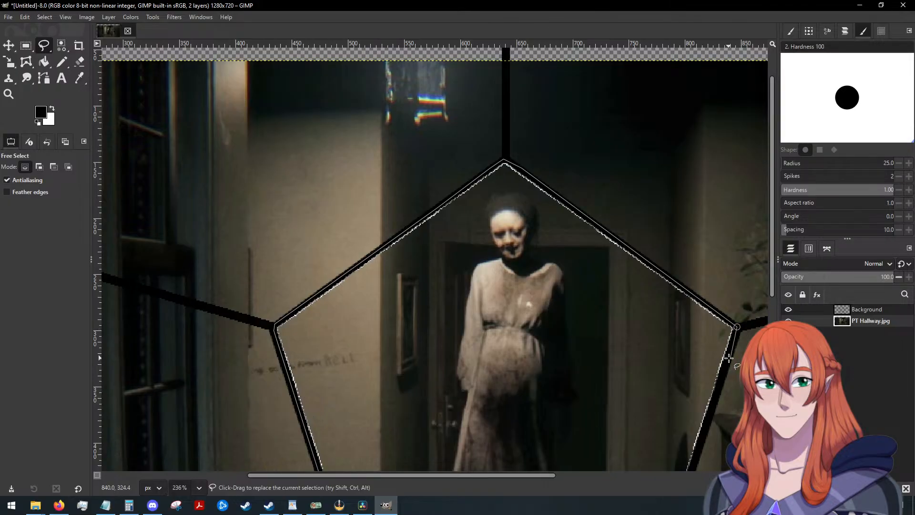
{"action": "scroll", "coordinate": [727, 358], "scroll_direction": "down", "scroll_amount": 2}
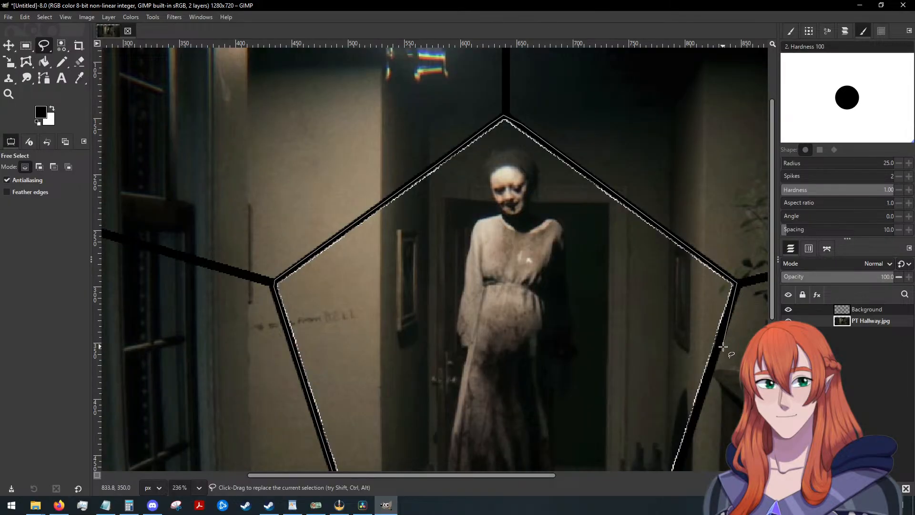
{"action": "scroll", "coordinate": [719, 350], "scroll_direction": "down", "scroll_amount": 8}
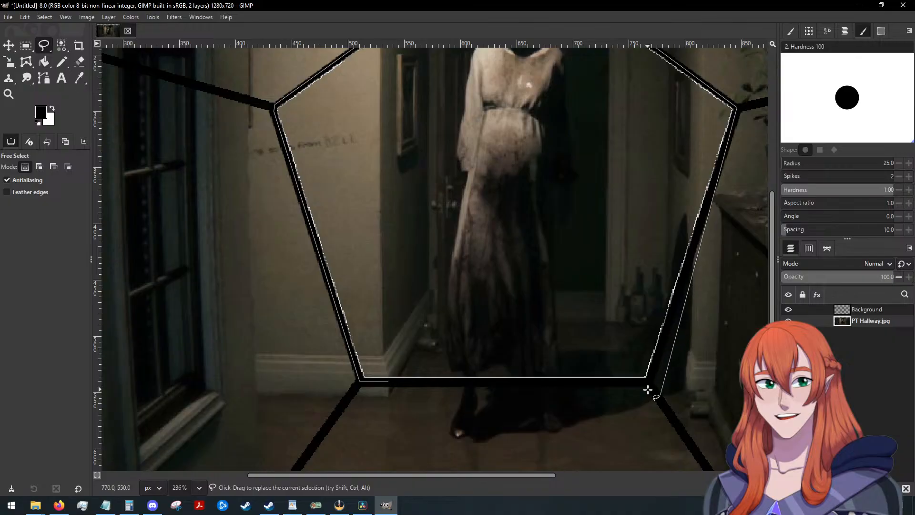
{"action": "scroll", "coordinate": [647, 389], "scroll_direction": "up", "scroll_amount": 4, "text": "ctrl"}
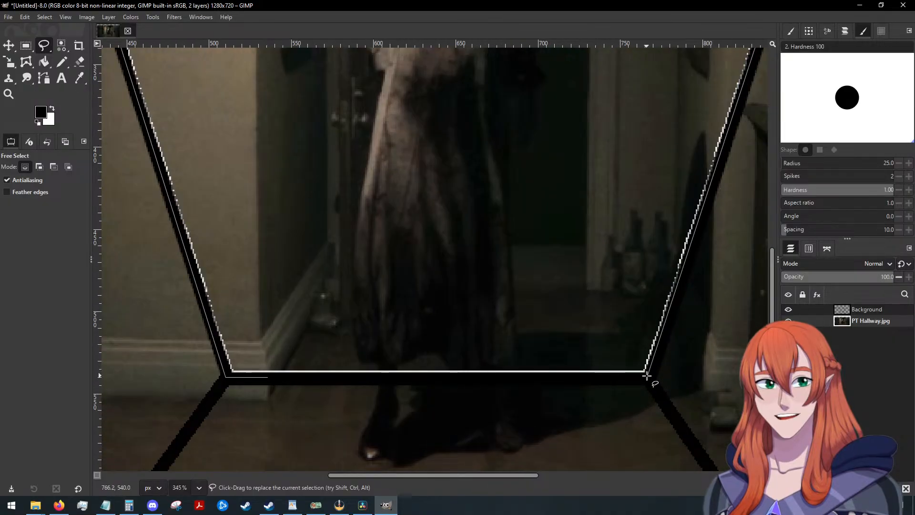
{"action": "scroll", "coordinate": [742, 181], "scroll_direction": "up", "scroll_amount": 4}
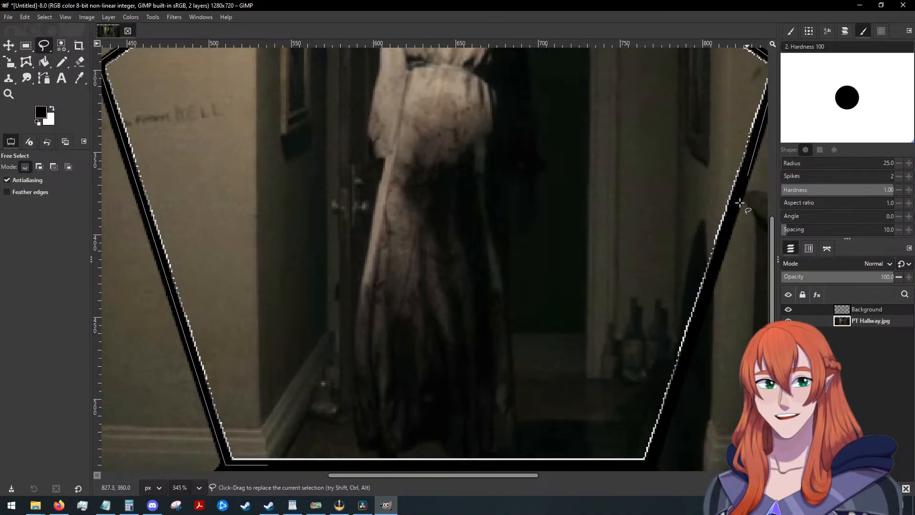
{"action": "left_click_drag", "start_coordinate": [502, 475], "coordinate": [524, 471]}
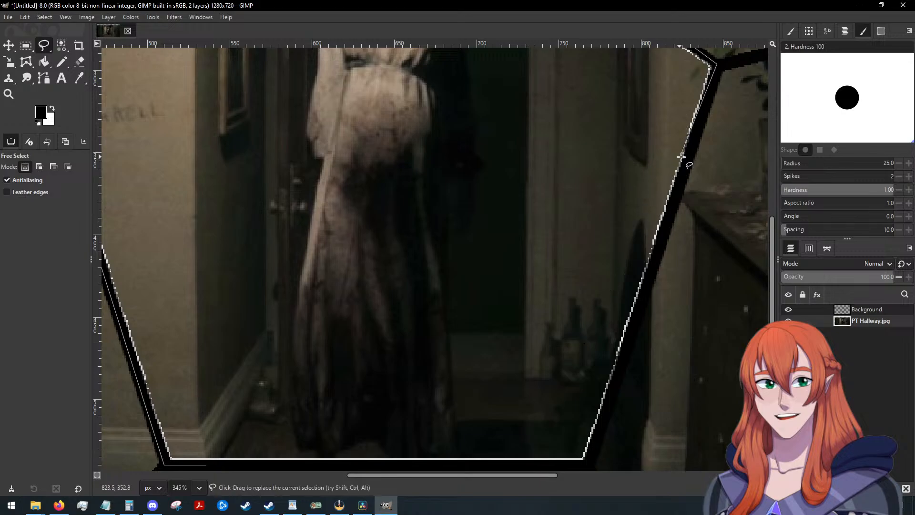
{"action": "left_click", "coordinate": [666, 222]}
{"action": "scroll", "coordinate": [646, 281], "scroll_direction": "down", "scroll_amount": 2}
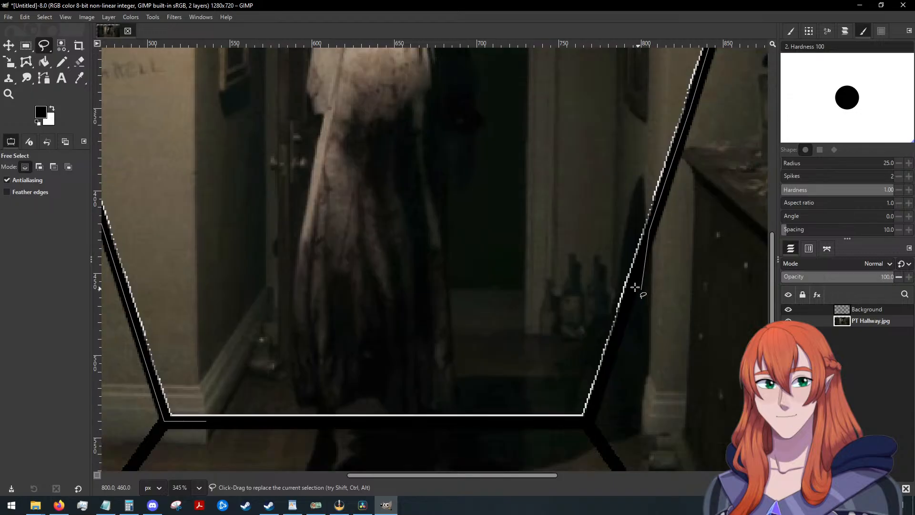
{"action": "left_click", "coordinate": [617, 331]}
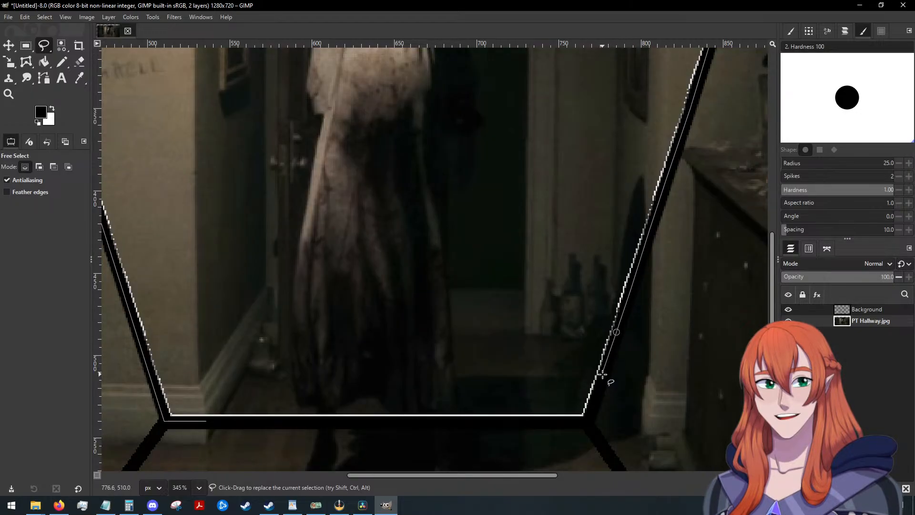
{"action": "left_click", "coordinate": [583, 425]}
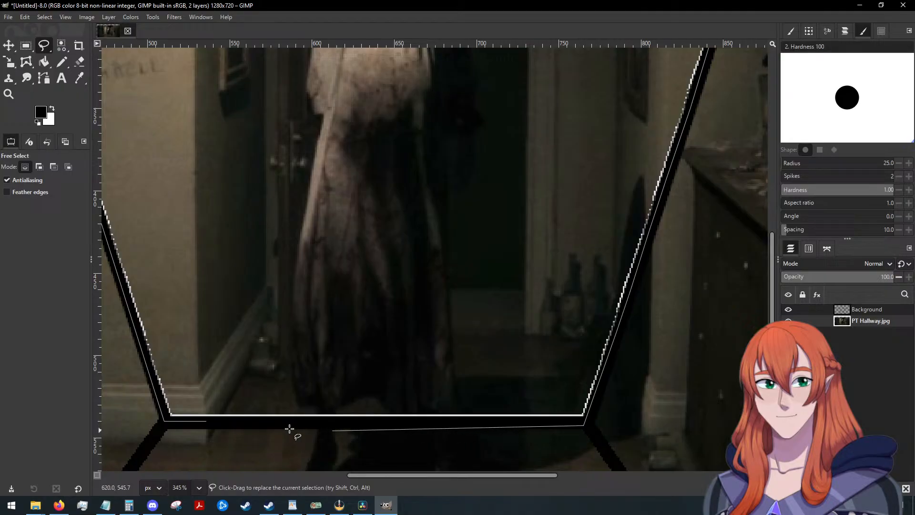
{"action": "left_click", "coordinate": [206, 421]}
{"action": "scroll", "coordinate": [384, 330], "scroll_direction": "down", "scroll_amount": 6}
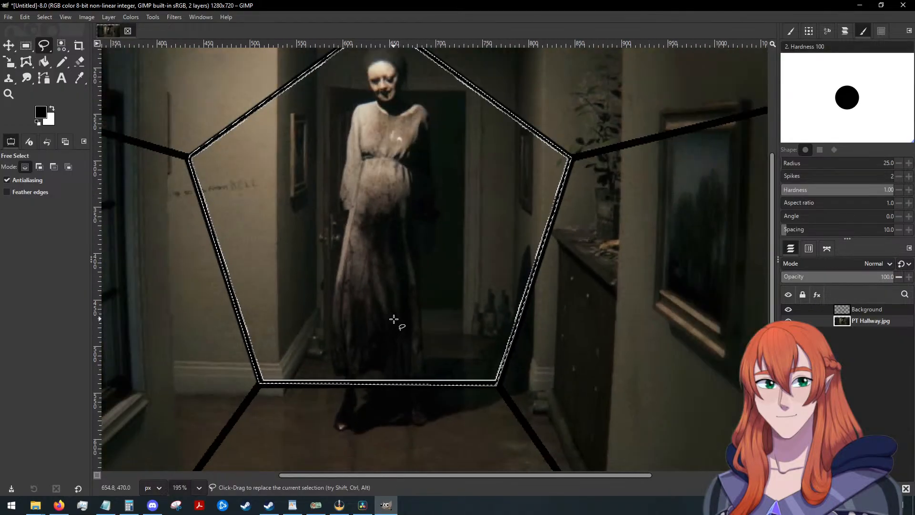
Invert the pentagon selection, try deleting the PT Hallway.jpg image outside the pentagon, and undo that deletion.
{"action": "left_click", "coordinate": [45, 18]}
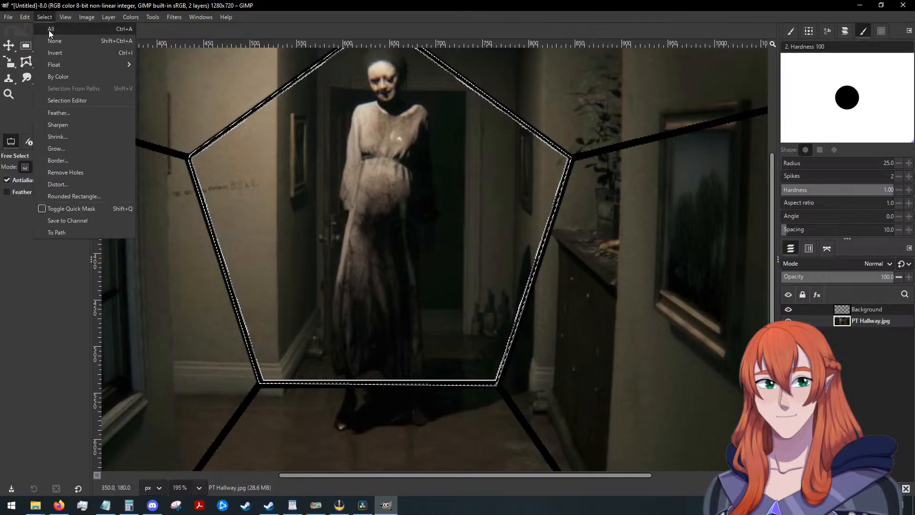
{"action": "left_click", "coordinate": [55, 51]}
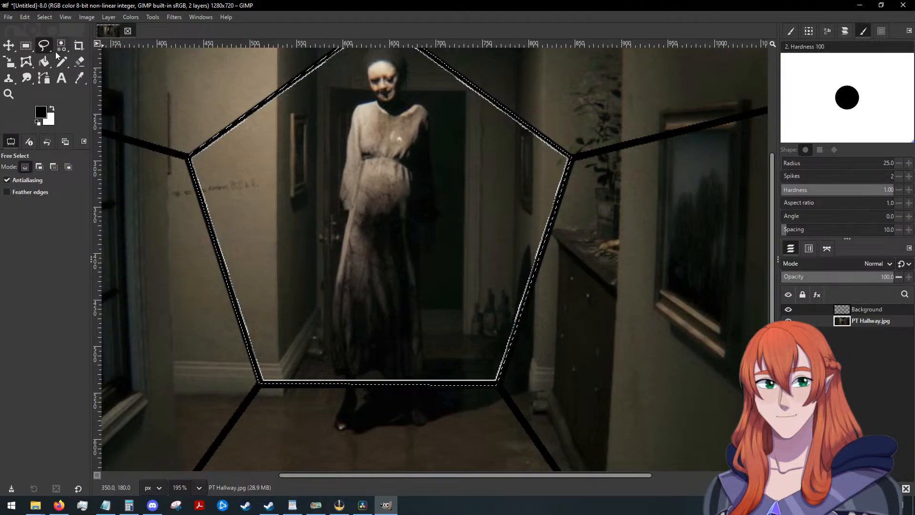
{"action": "key", "text": "Delete"}
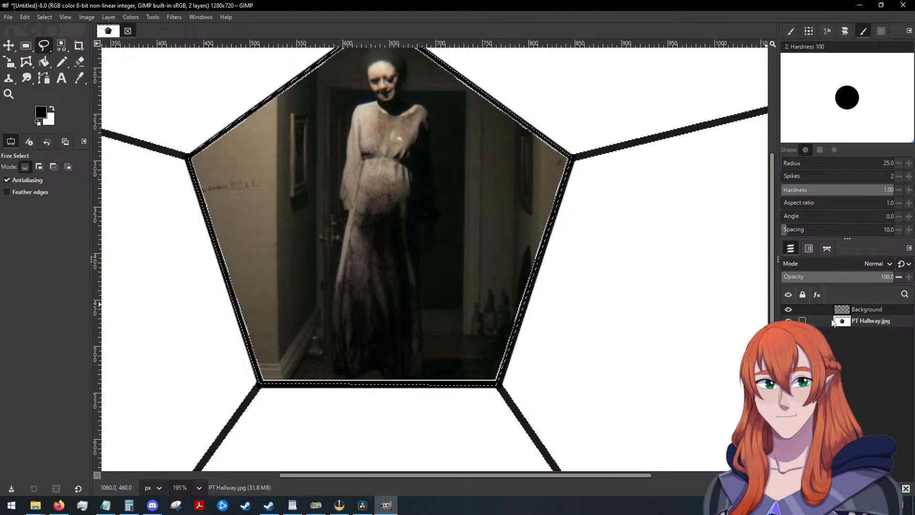
{"action": "key", "text": "ctrl+z"}
Add an alpha channel to the PT Hallway.jpg layer, delete its image outside the pentagon, and clear the selection.
{"action": "right_click", "coordinate": [862, 322]}
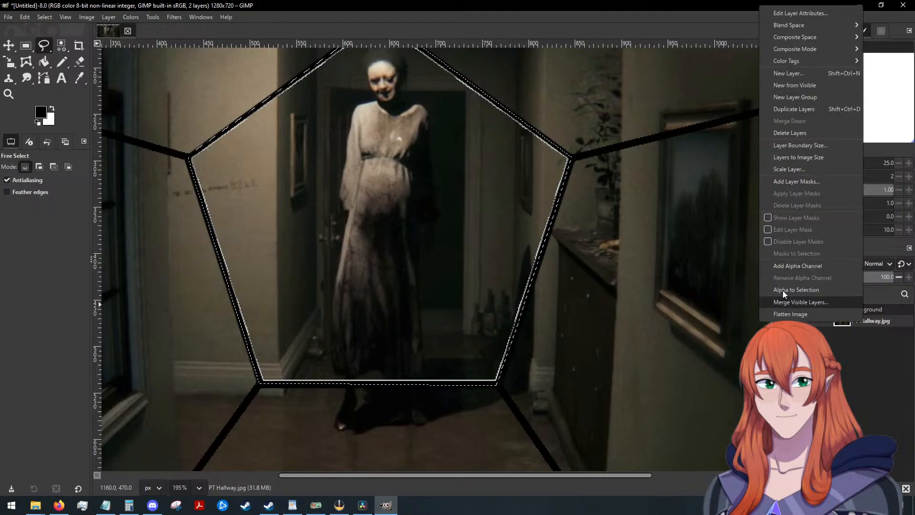
{"action": "left_click", "coordinate": [791, 266]}
{"action": "key", "text": "Delete"}
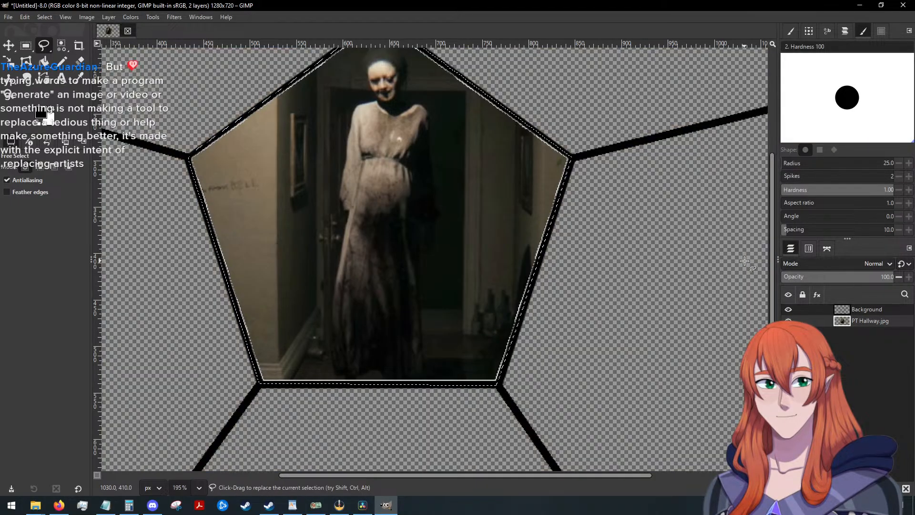
{"action": "left_click", "coordinate": [38, 18]}
{"action": "left_click", "coordinate": [54, 39]}
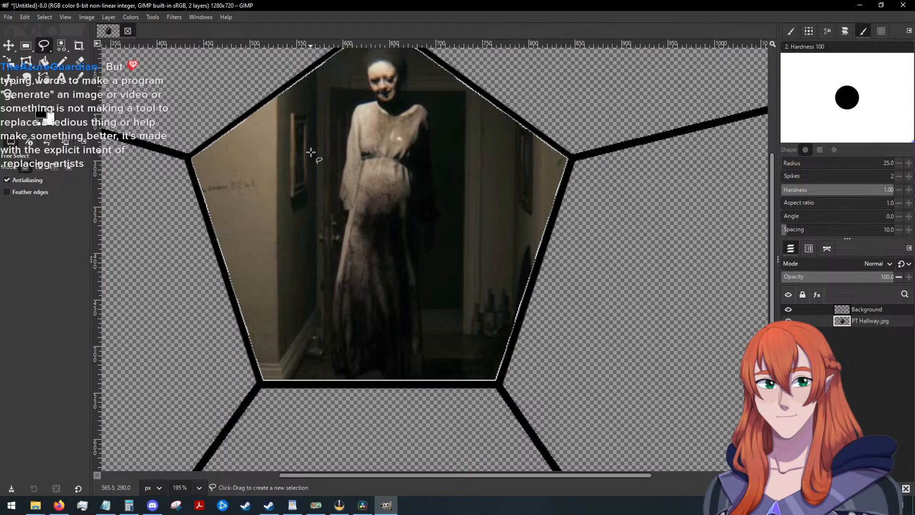
Try to select the pale fringe along the pentagon's inner upper-left border on the Background layer with Select by Color.
{"action": "scroll", "coordinate": [311, 152], "scroll_direction": "up", "scroll_amount": 2}
{"action": "scroll", "coordinate": [311, 152], "scroll_direction": "up", "scroll_amount": 5}
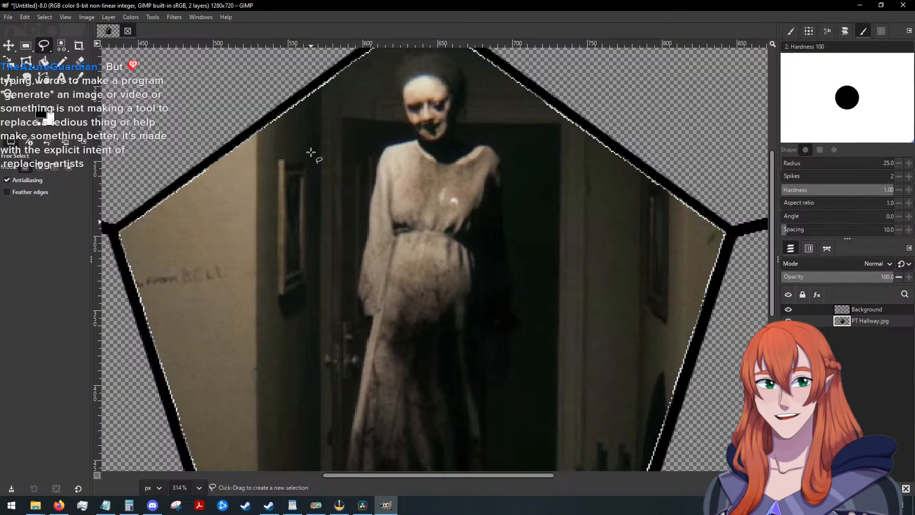
{"action": "scroll", "coordinate": [296, 152], "scroll_direction": "up", "scroll_amount": 2}
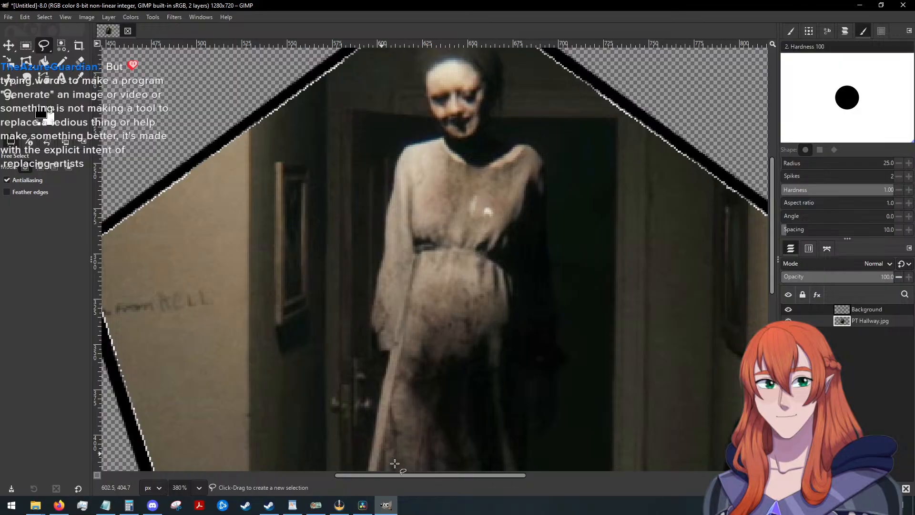
{"action": "left_click_drag", "start_coordinate": [402, 476], "coordinate": [316, 477]}
{"action": "scroll", "coordinate": [388, 282], "scroll_direction": "up", "scroll_amount": 5}
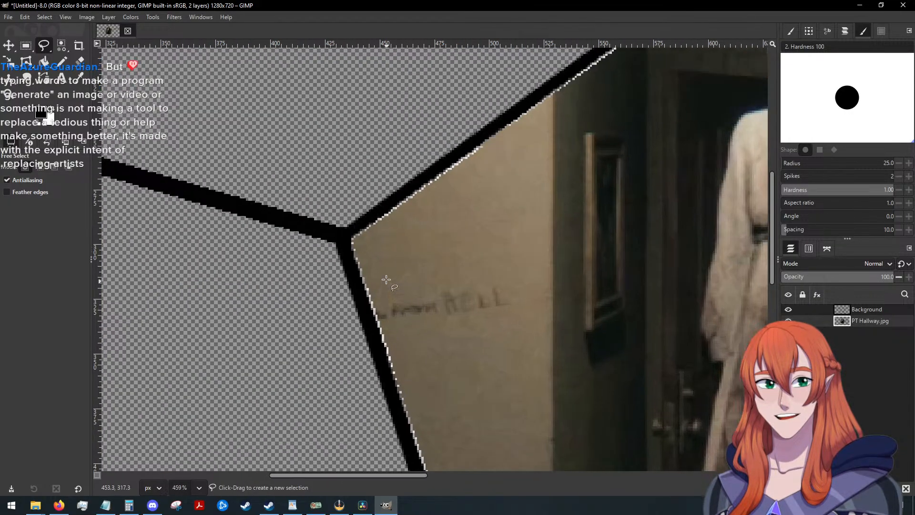
{"action": "scroll", "coordinate": [382, 273], "scroll_direction": "up", "scroll_amount": 2}
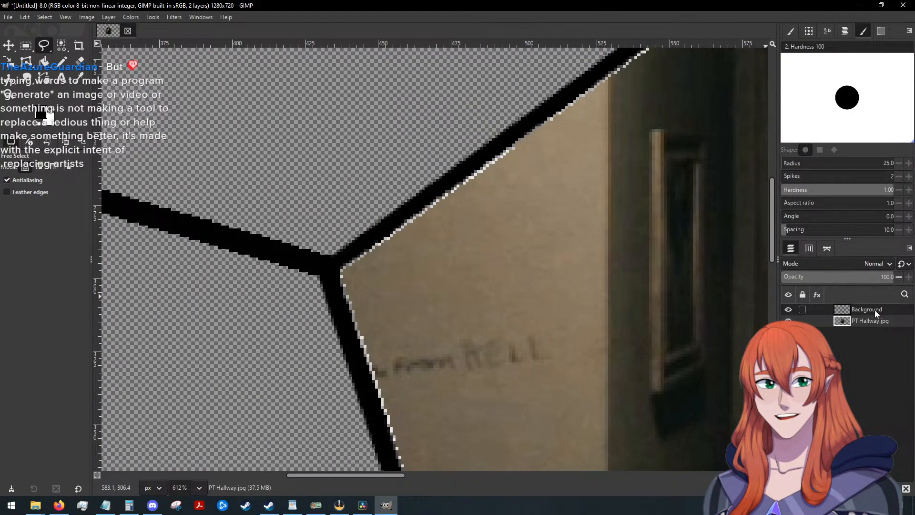
{"action": "left_click", "coordinate": [46, 17]}
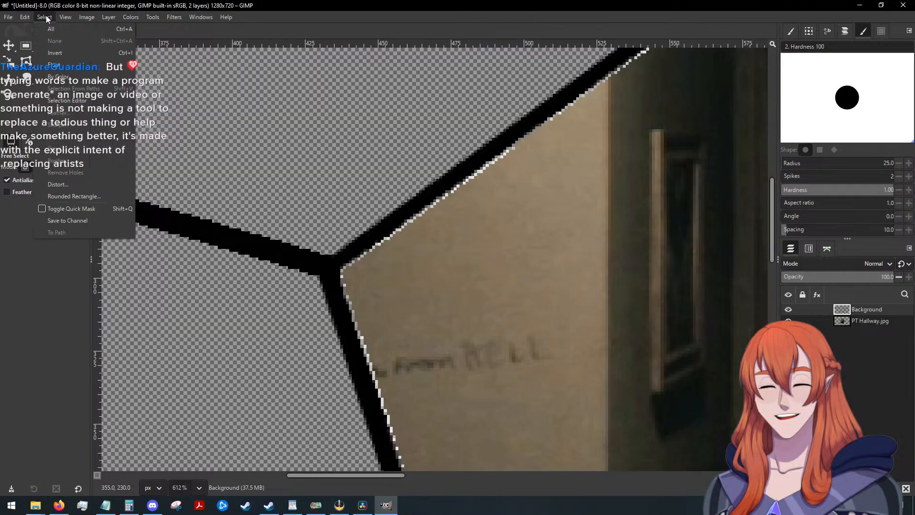
{"action": "left_click", "coordinate": [70, 77]}
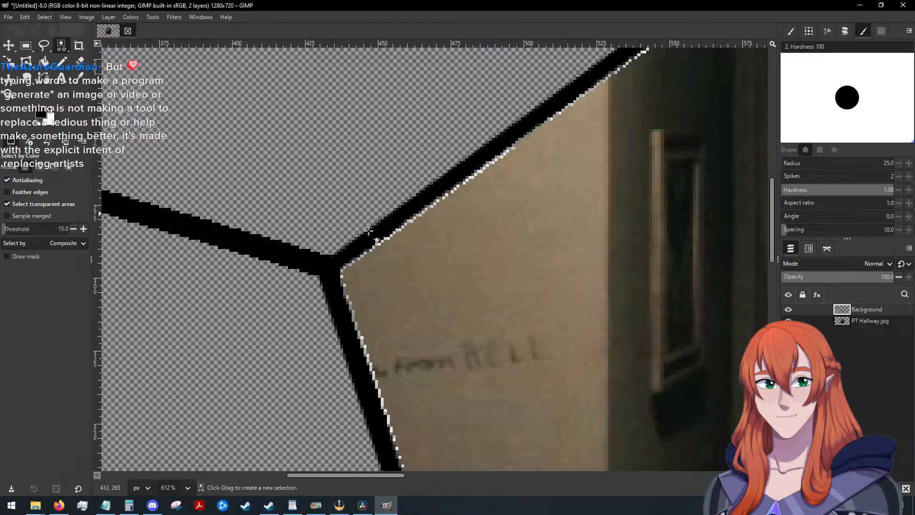
{"action": "scroll", "coordinate": [402, 247], "scroll_direction": "up", "scroll_amount": 3}
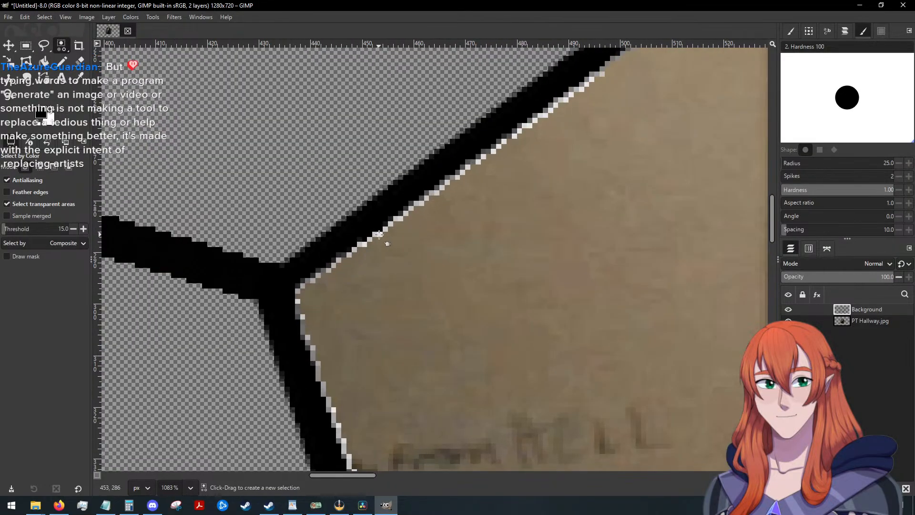
{"action": "left_click", "coordinate": [380, 234]}
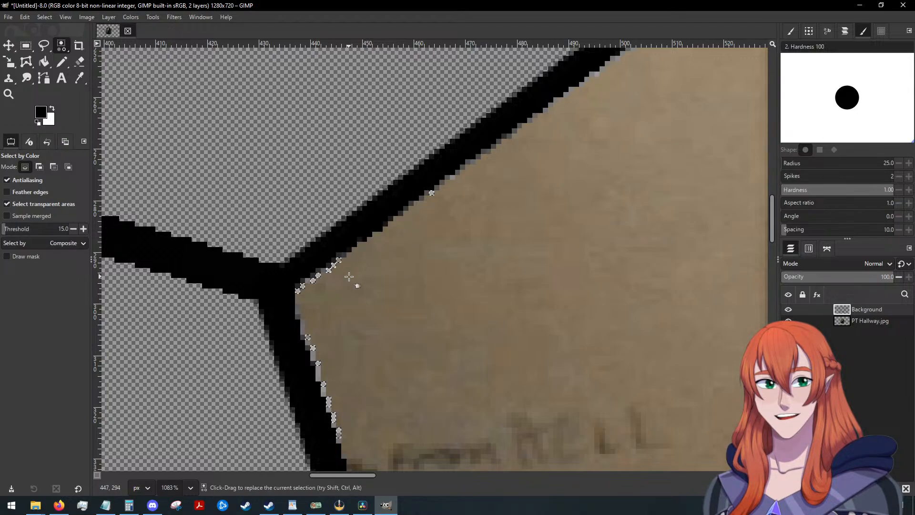
{"action": "left_click", "coordinate": [309, 280]}
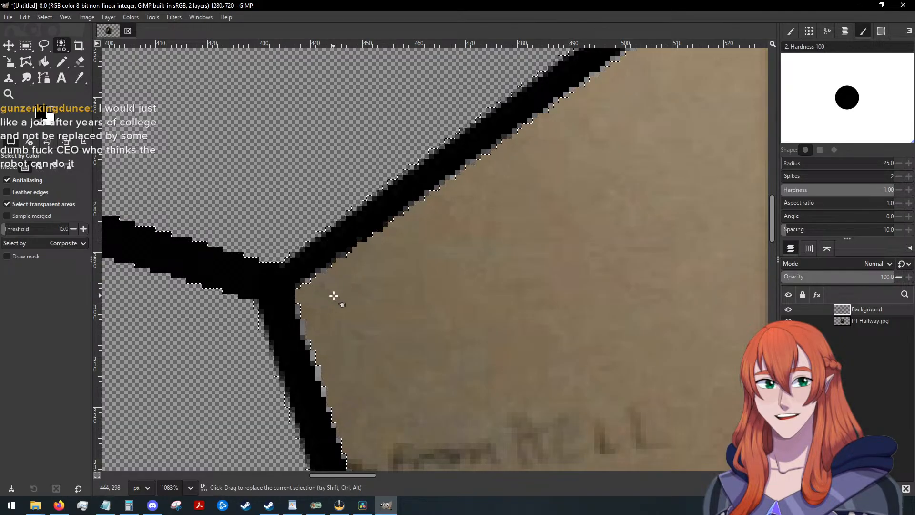
Restart Select by Color on the Background layer and clear the current selection.
{"action": "left_click", "coordinate": [45, 17]}
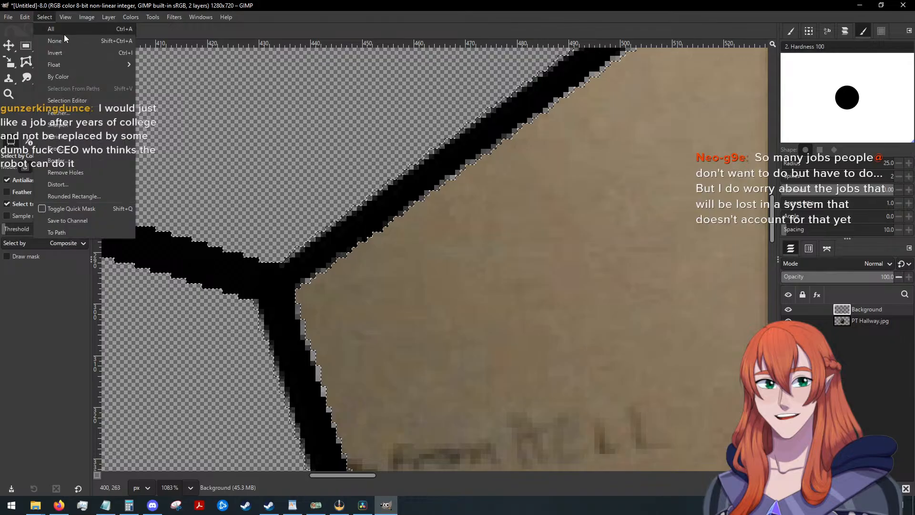
{"action": "left_click", "coordinate": [67, 76]}
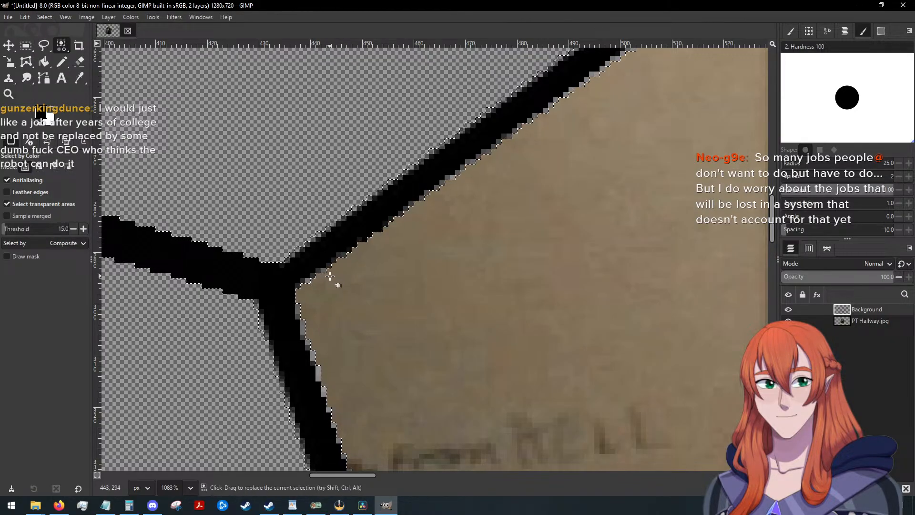
{"action": "scroll", "coordinate": [330, 276], "scroll_direction": "down", "scroll_amount": 5}
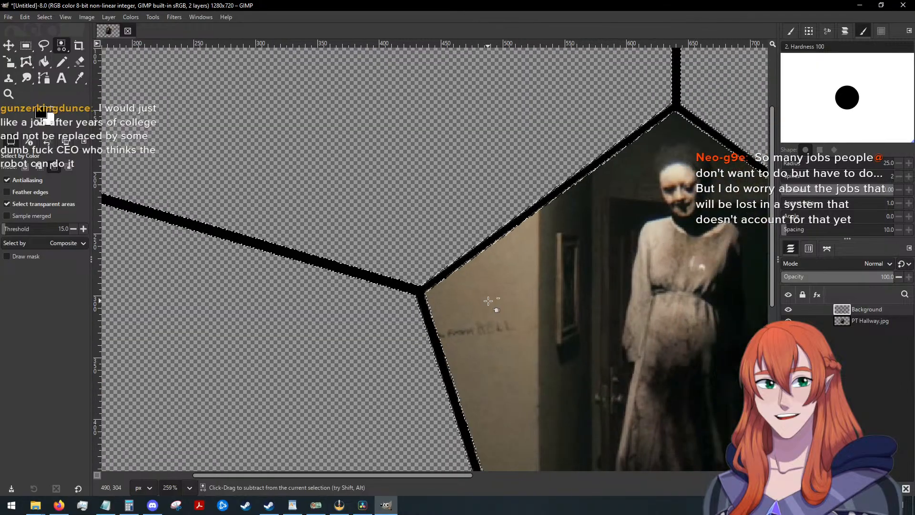
{"action": "left_click", "coordinate": [42, 17]}
{"action": "left_click", "coordinate": [50, 42]}
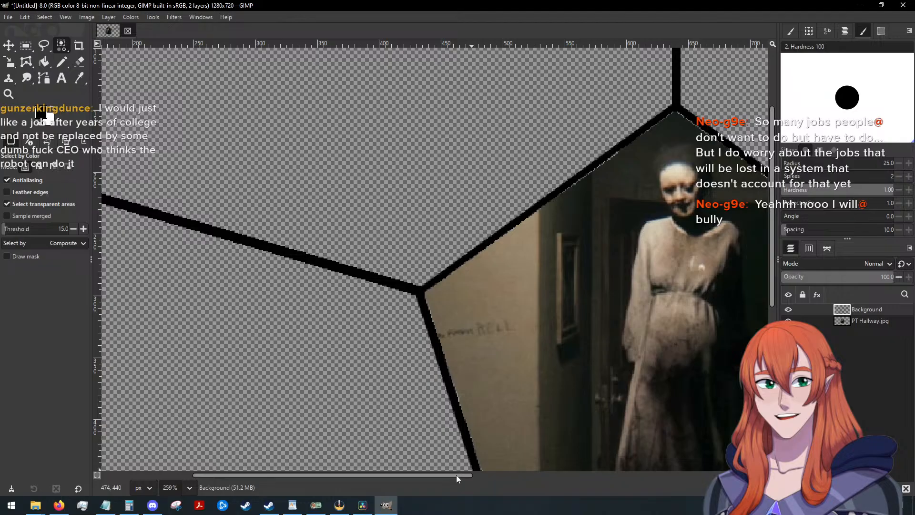
Try again to select the fringe pixels below the pentagon's apex by color on the Background layer, and clear the selection.
{"action": "left_click_drag", "start_coordinate": [456, 475], "coordinate": [566, 467]}
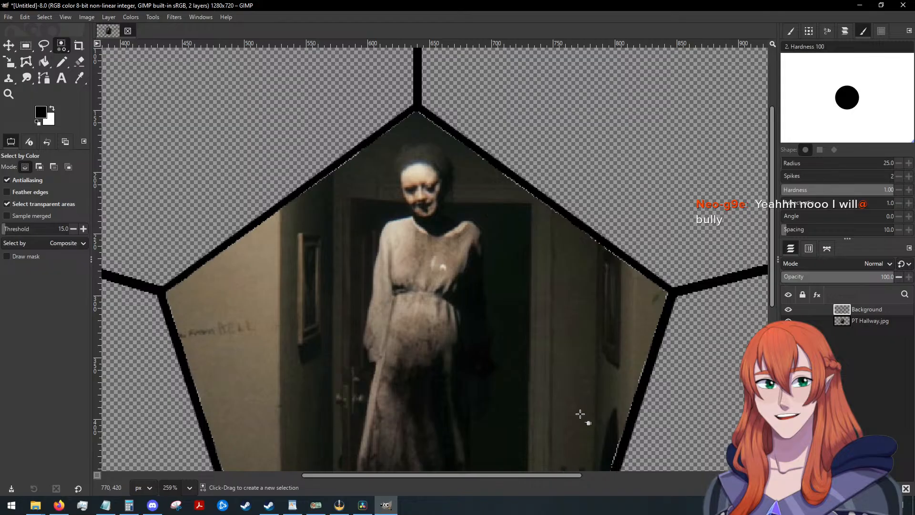
{"action": "scroll", "coordinate": [300, 245], "scroll_direction": "up", "scroll_amount": 3, "text": "ctrl"}
{"action": "scroll", "coordinate": [372, 158], "scroll_direction": "up", "scroll_amount": 2, "text": "ctrl"}
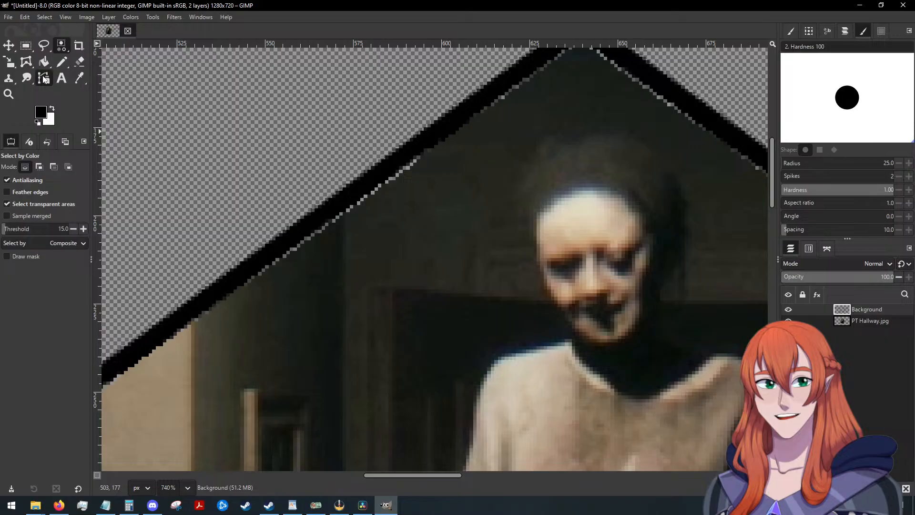
{"action": "left_click", "coordinate": [48, 17]}
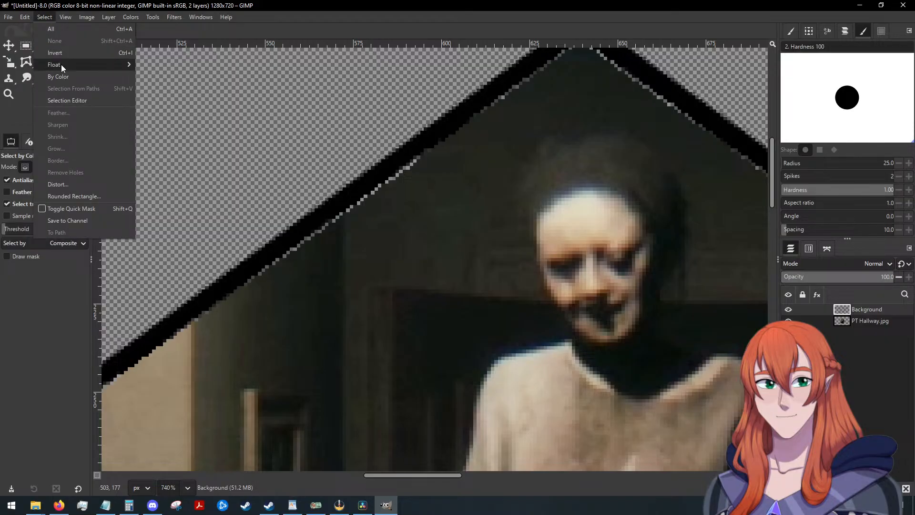
{"action": "left_click", "coordinate": [63, 76]}
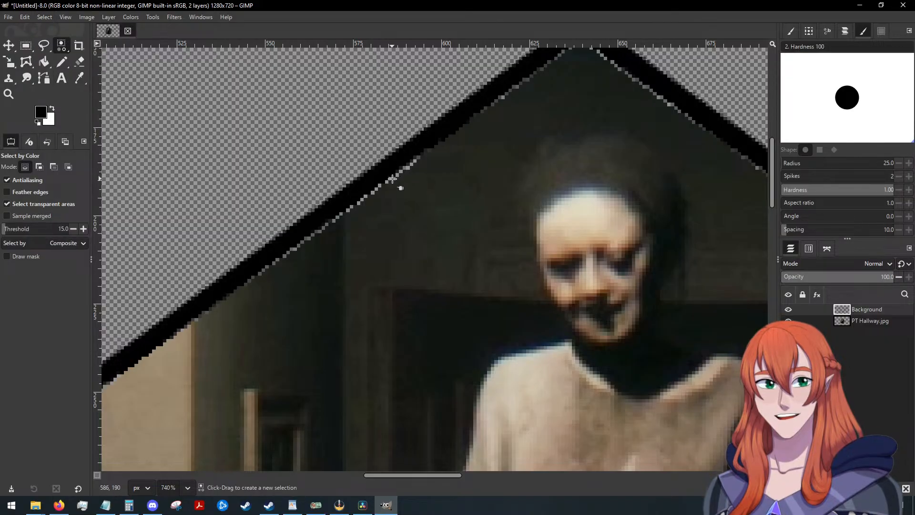
{"action": "left_click", "coordinate": [453, 207]}
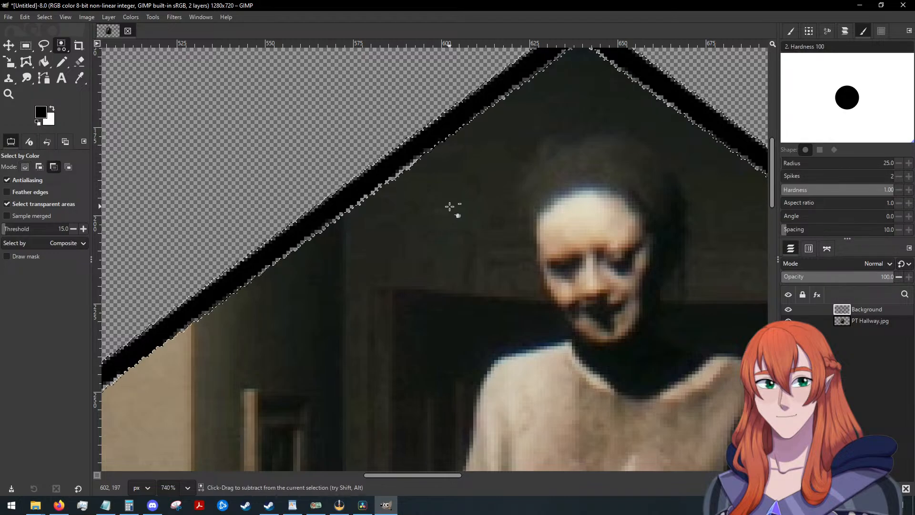
{"action": "left_click", "coordinate": [44, 17]}
{"action": "left_click", "coordinate": [58, 40]}
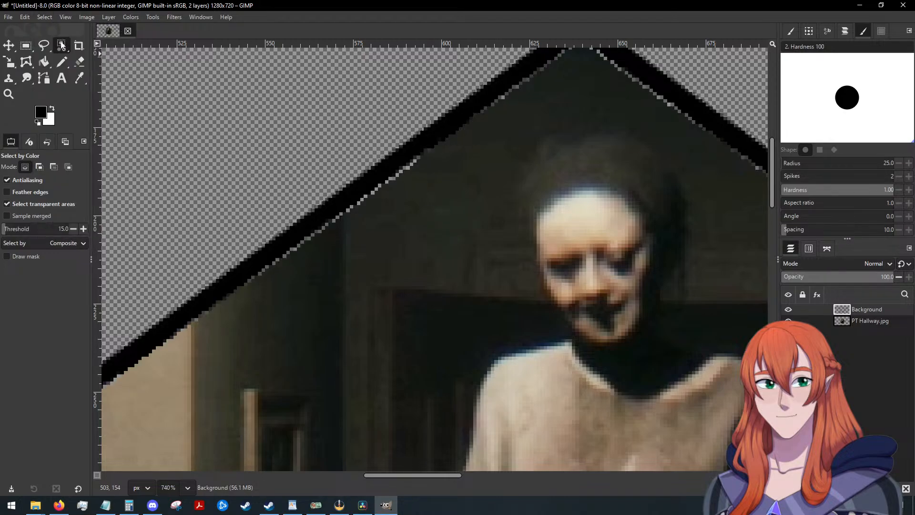
Inspect the pentagon's inner edges for gaps around the image, with the PT Hallway.jpg layer selected and the Move tool active.
{"action": "scroll", "coordinate": [485, 194], "scroll_direction": "down", "scroll_amount": 1}
{"action": "scroll", "coordinate": [485, 194], "scroll_direction": "down", "scroll_amount": 6}
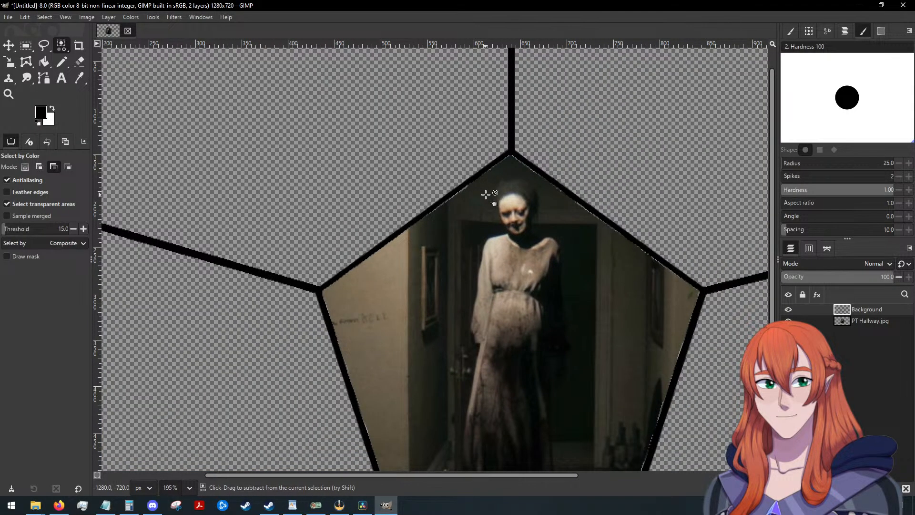
{"action": "scroll", "coordinate": [485, 194], "scroll_direction": "down", "scroll_amount": 3}
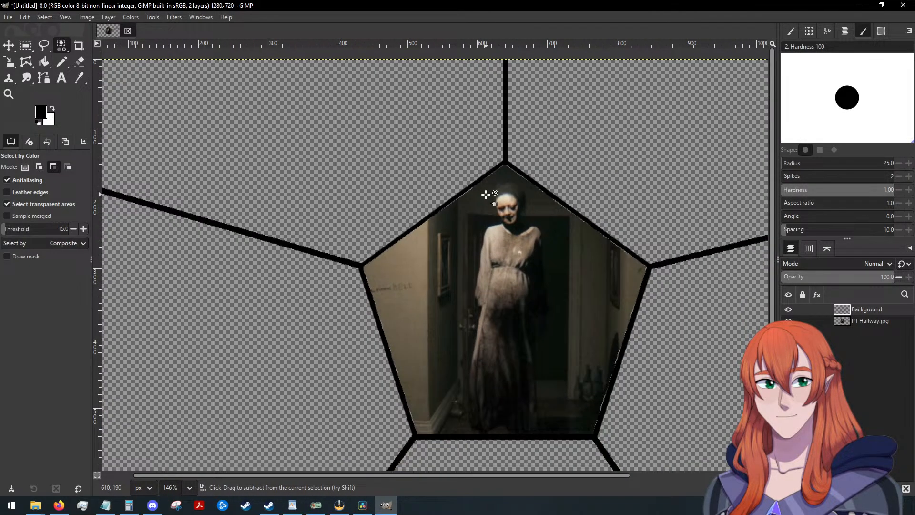
{"action": "scroll", "coordinate": [485, 194], "scroll_direction": "up", "scroll_amount": 9}
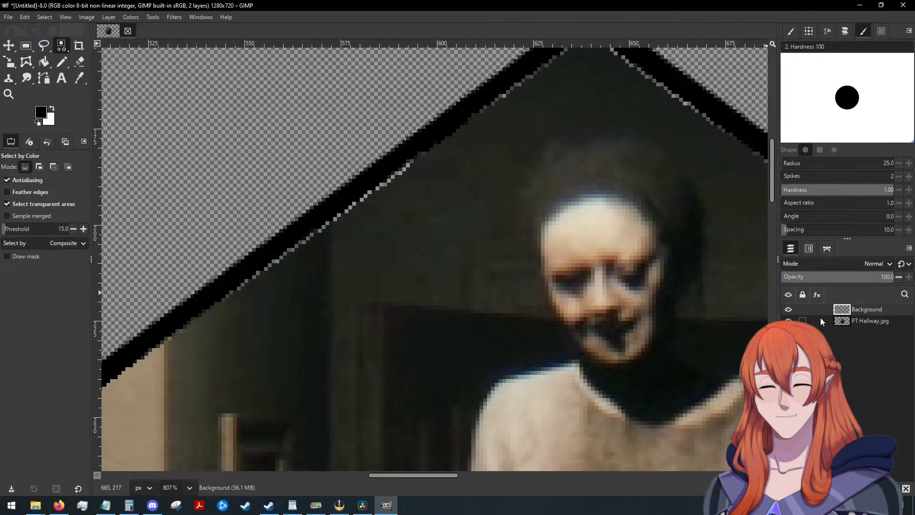
{"action": "left_click", "coordinate": [865, 321]}
{"action": "left_click", "coordinate": [9, 45]}
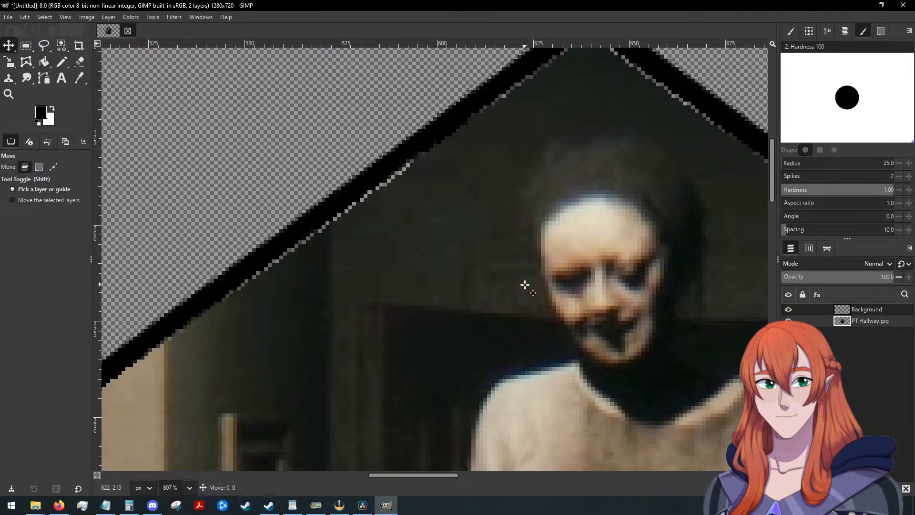
{"action": "left_click", "coordinate": [525, 283]}
{"action": "scroll", "coordinate": [525, 283], "scroll_direction": "down", "scroll_amount": 4}
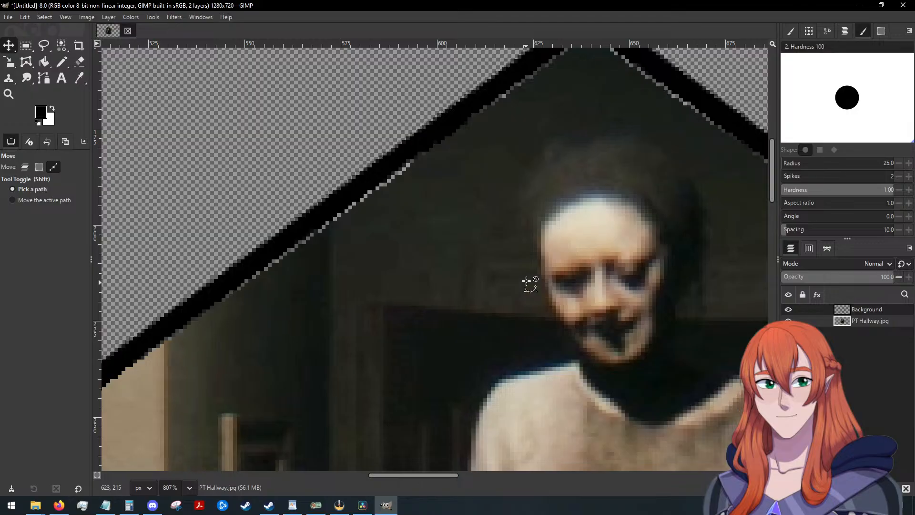
{"action": "scroll", "coordinate": [526, 261], "scroll_direction": "down", "scroll_amount": 6}
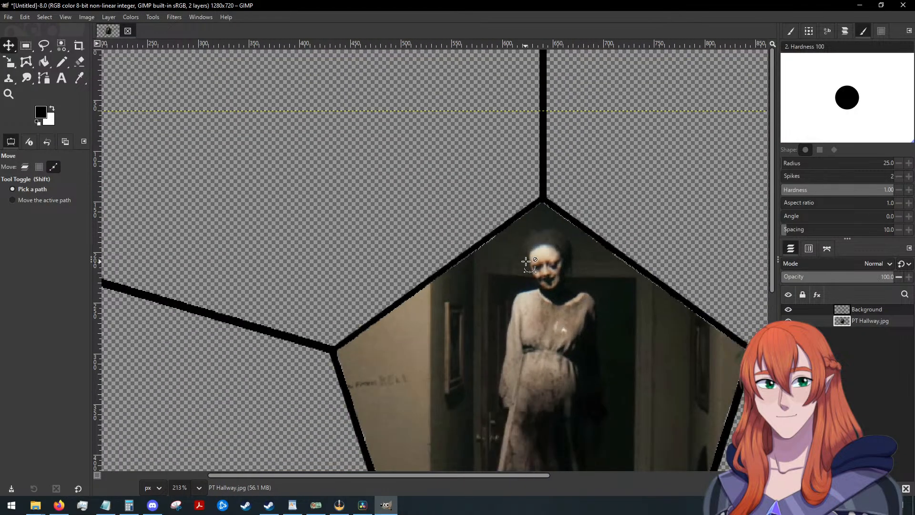
{"action": "scroll", "coordinate": [526, 262], "scroll_direction": "down", "scroll_amount": 6}
{"action": "scroll", "coordinate": [526, 261], "scroll_direction": "up", "scroll_amount": 5}
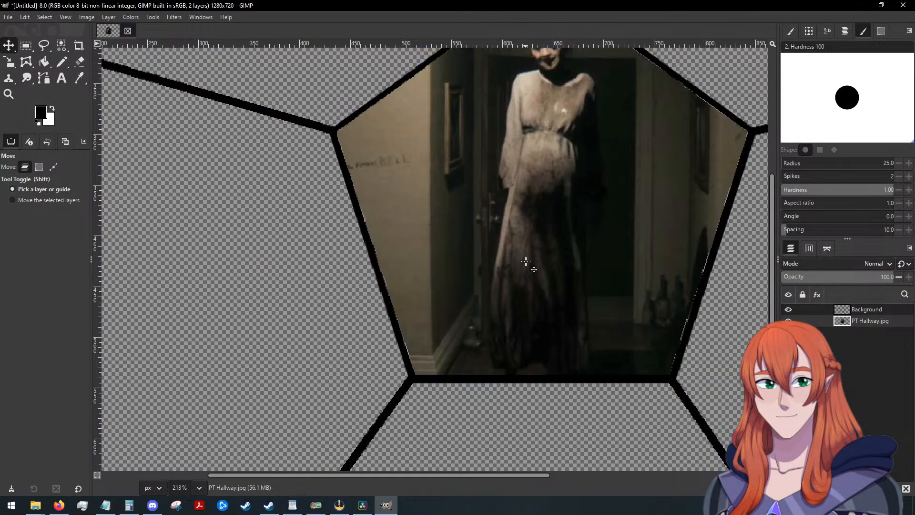
{"action": "scroll", "coordinate": [525, 261], "scroll_direction": "up", "scroll_amount": 2}
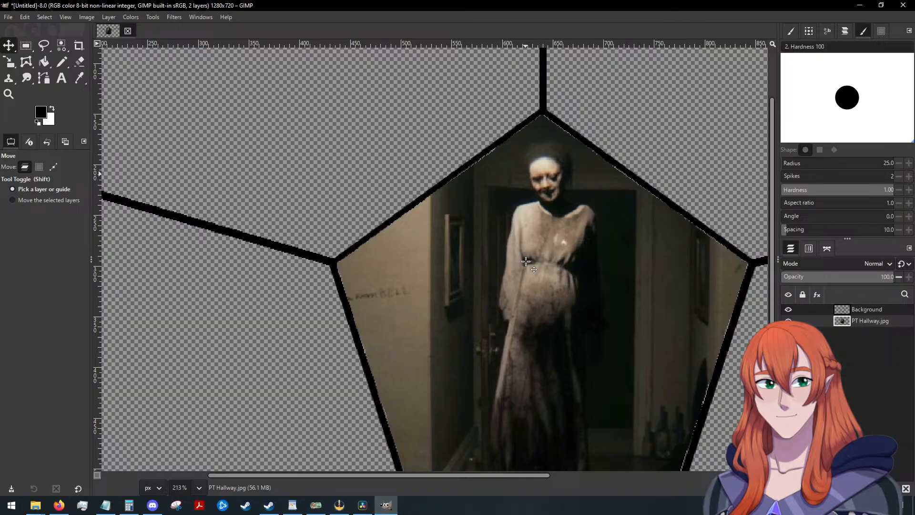
{"action": "left_click", "coordinate": [859, 308]}
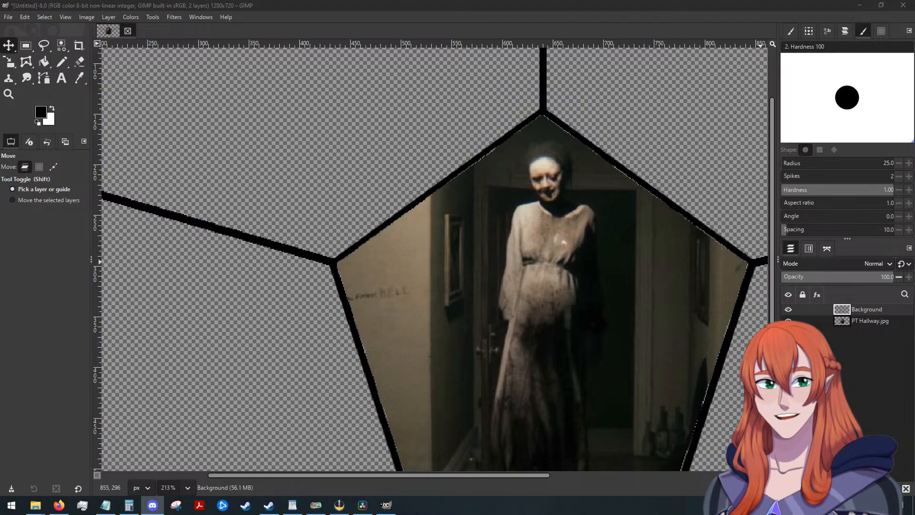
{"action": "scroll", "coordinate": [526, 224], "scroll_direction": "down", "scroll_amount": 5}
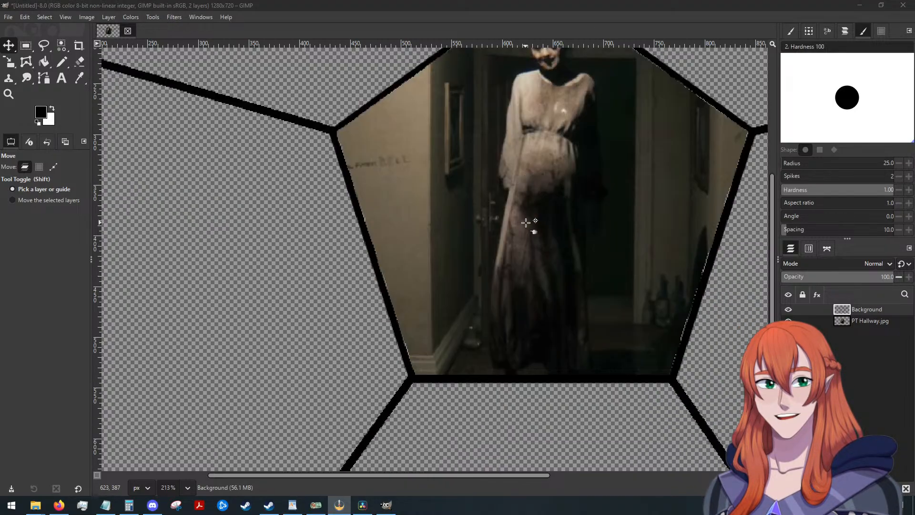
{"action": "scroll", "coordinate": [525, 222], "scroll_direction": "up", "scroll_amount": 3}
{"action": "left_click", "coordinate": [172, 17]}
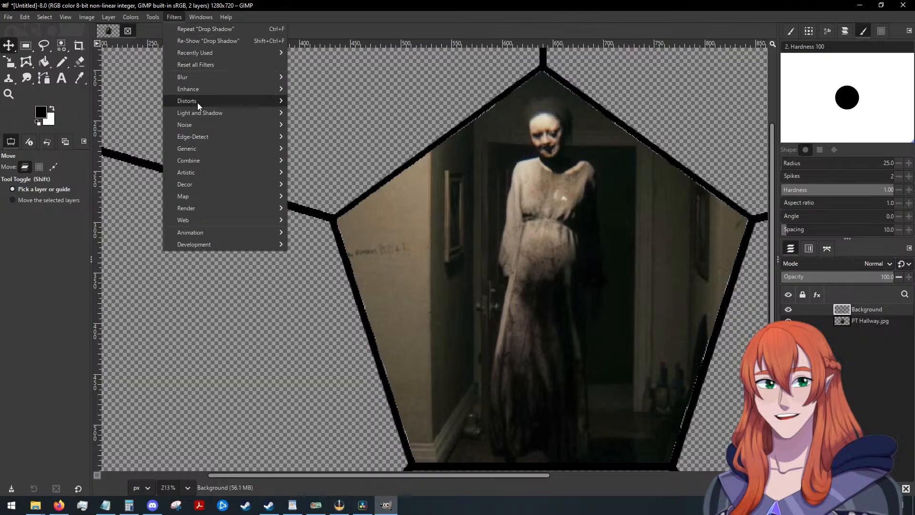
{"action": "mouse_move", "coordinate": [201, 111]}
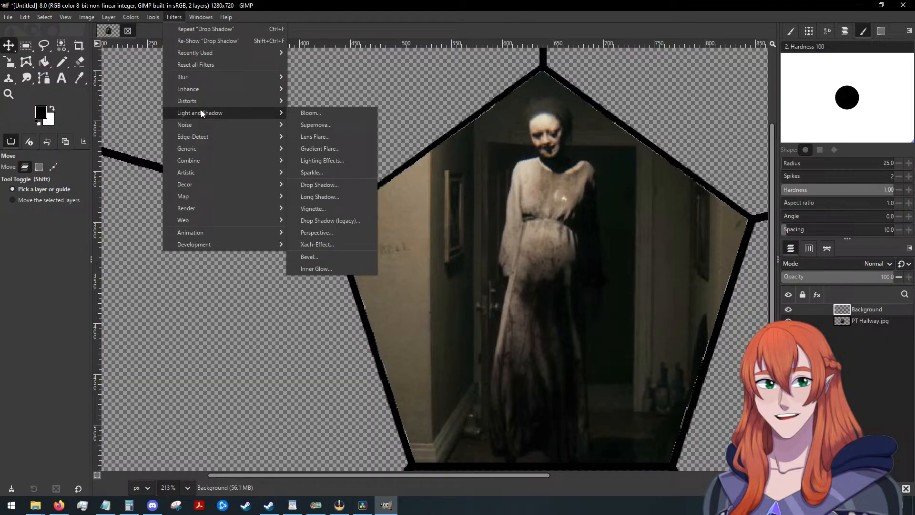
{"action": "left_click", "coordinate": [319, 185]}
{"action": "left_click", "coordinate": [138, 129]}
{"action": "left_click", "coordinate": [132, 134]}
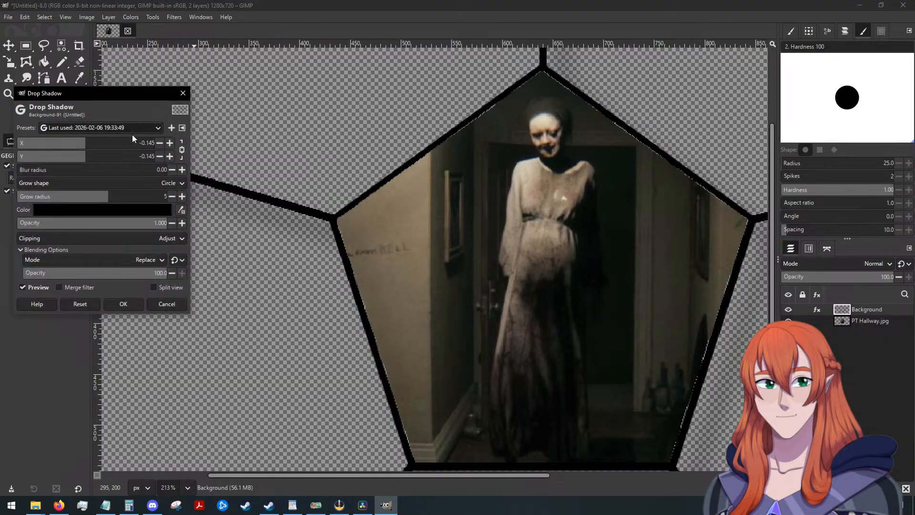
{"action": "left_click", "coordinate": [116, 127]}
{"action": "left_click", "coordinate": [111, 137]}
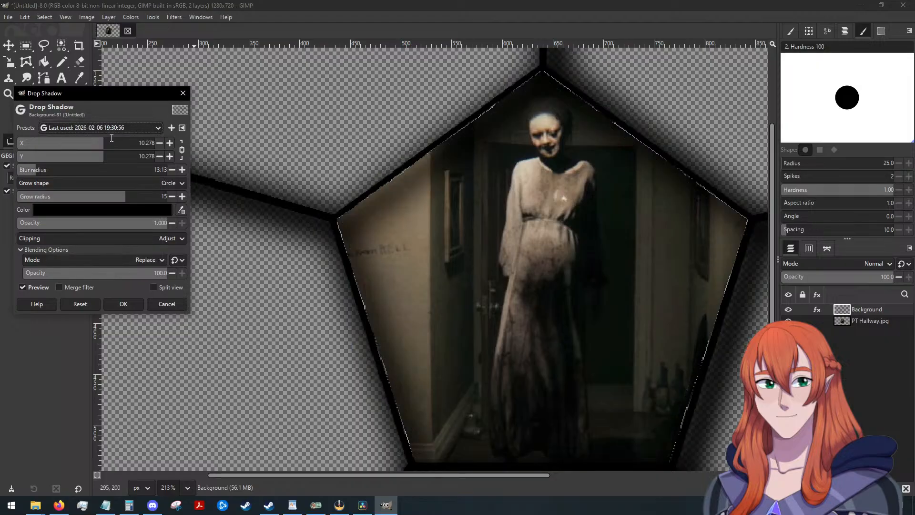
{"action": "left_click", "coordinate": [110, 128]}
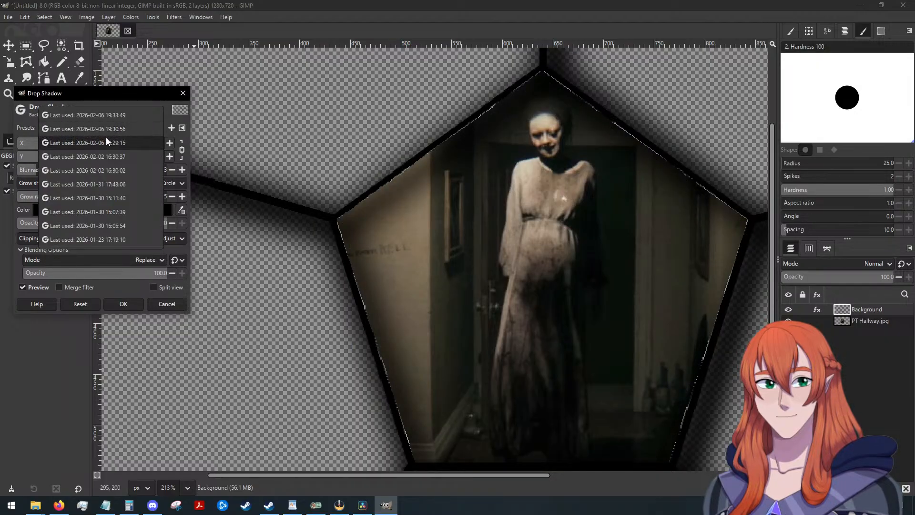
{"action": "left_click", "coordinate": [106, 141]}
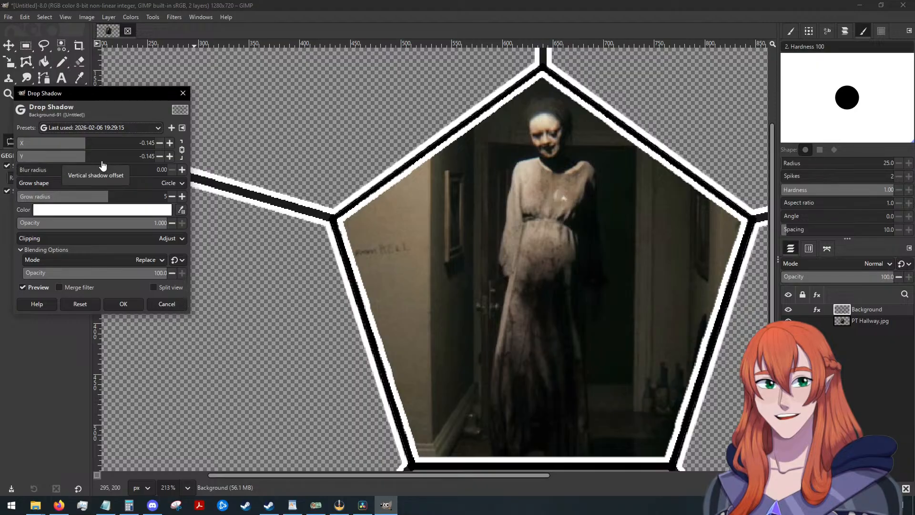
{"action": "left_click_drag", "start_coordinate": [88, 161], "coordinate": [75, 160]}
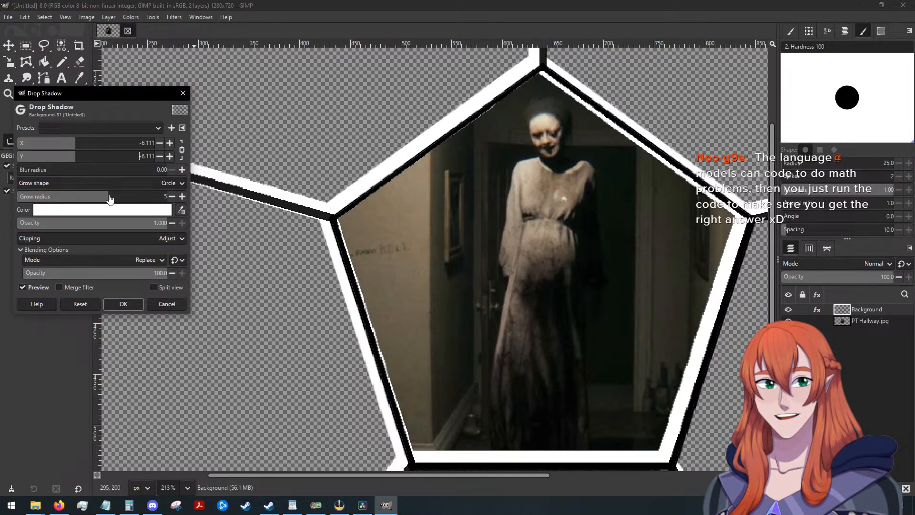
{"action": "left_click", "coordinate": [76, 304]}
{"action": "left_click", "coordinate": [90, 129]}
{"action": "left_click", "coordinate": [96, 168]}
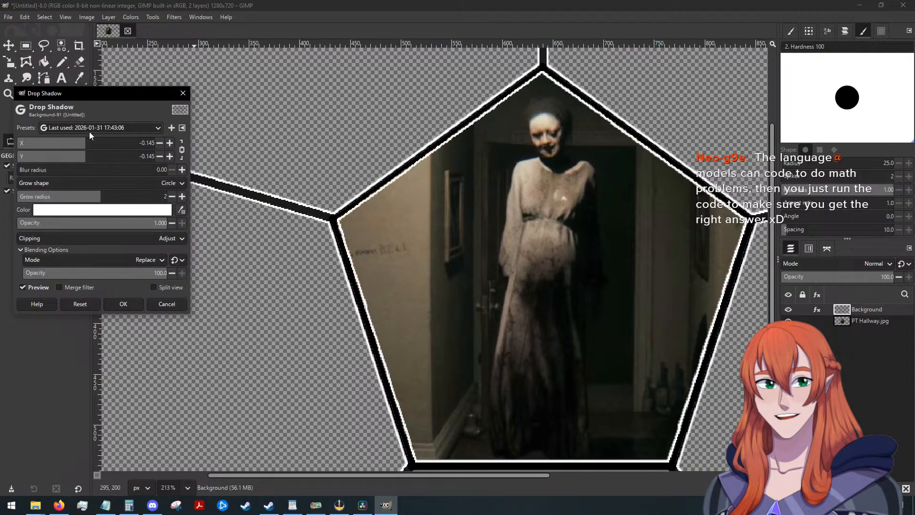
{"action": "left_click", "coordinate": [101, 197]}
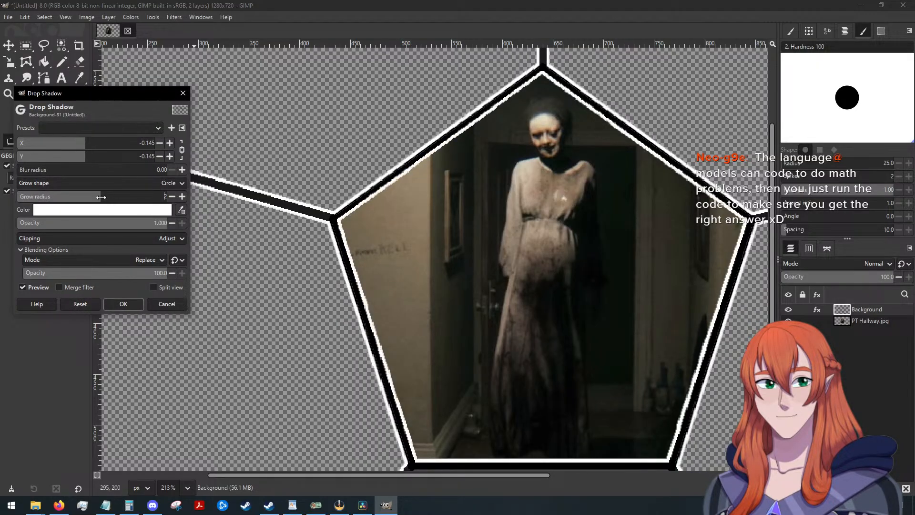
{"action": "left_click_drag", "start_coordinate": [101, 197], "coordinate": [98, 199]}
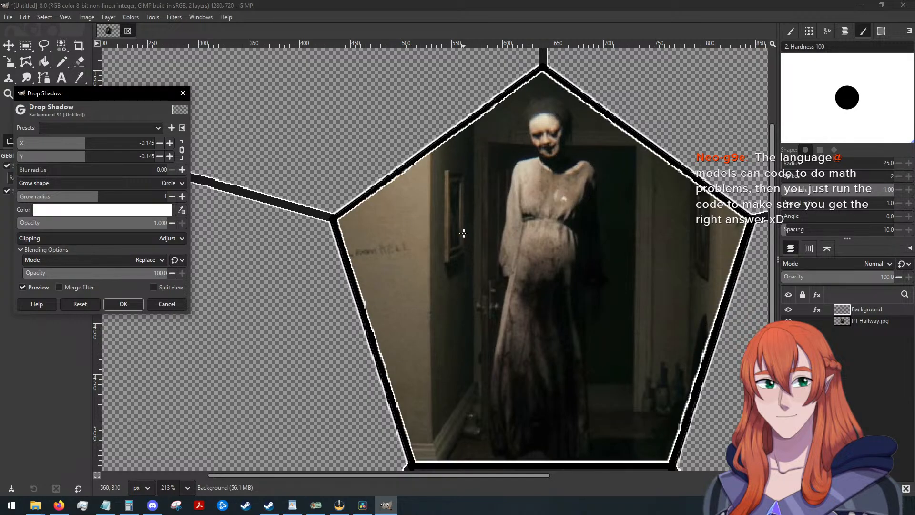
{"action": "left_click", "coordinate": [123, 304]}
Inspect the thin white outline around the pentagon and corner lines, both up close and across the whole canvas.
{"action": "scroll", "coordinate": [562, 219], "scroll_direction": "down", "scroll_amount": 3}
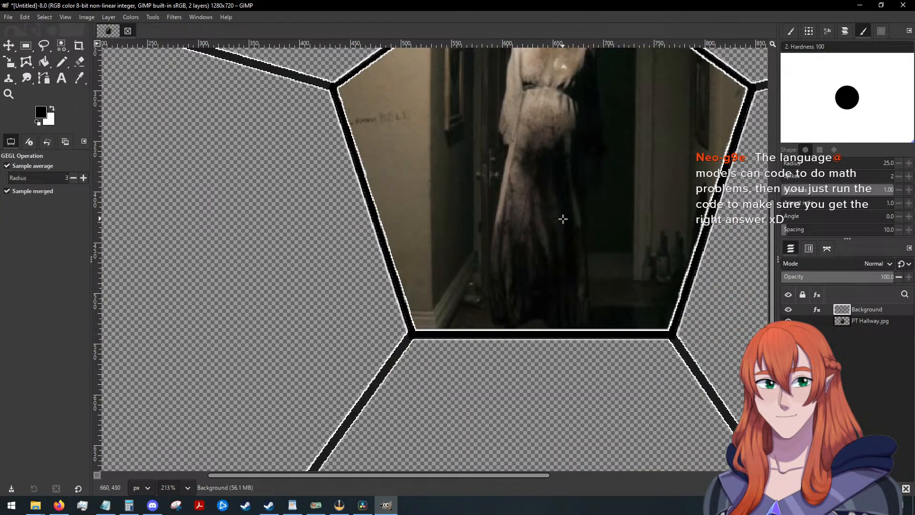
{"action": "scroll", "coordinate": [562, 219], "scroll_direction": "up", "scroll_amount": 4}
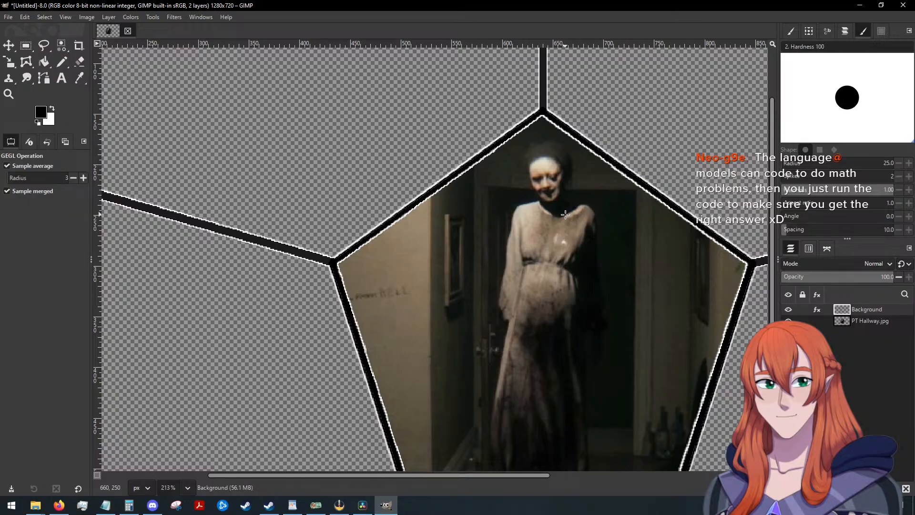
{"action": "scroll", "coordinate": [565, 213], "scroll_direction": "up", "scroll_amount": 2}
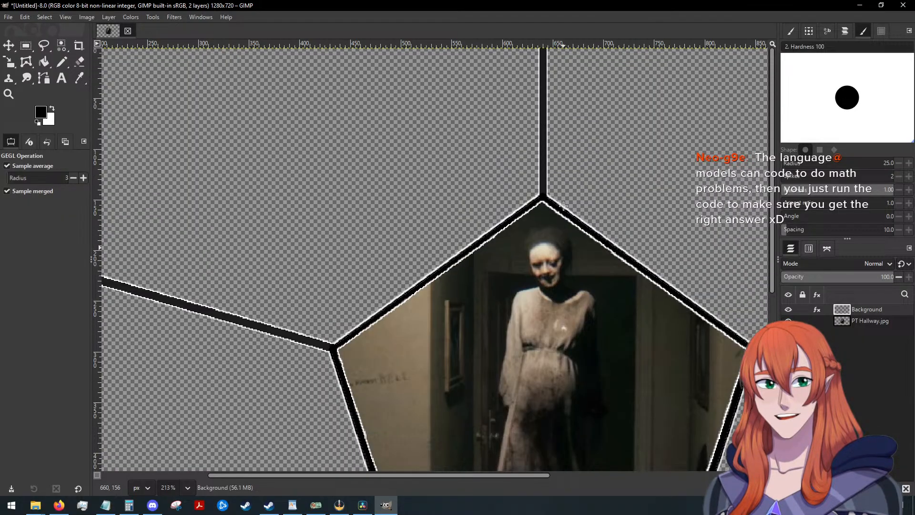
{"action": "scroll", "coordinate": [564, 209], "scroll_direction": "down", "scroll_amount": 5}
{"action": "scroll", "coordinate": [564, 206], "scroll_direction": "up", "scroll_amount": 5}
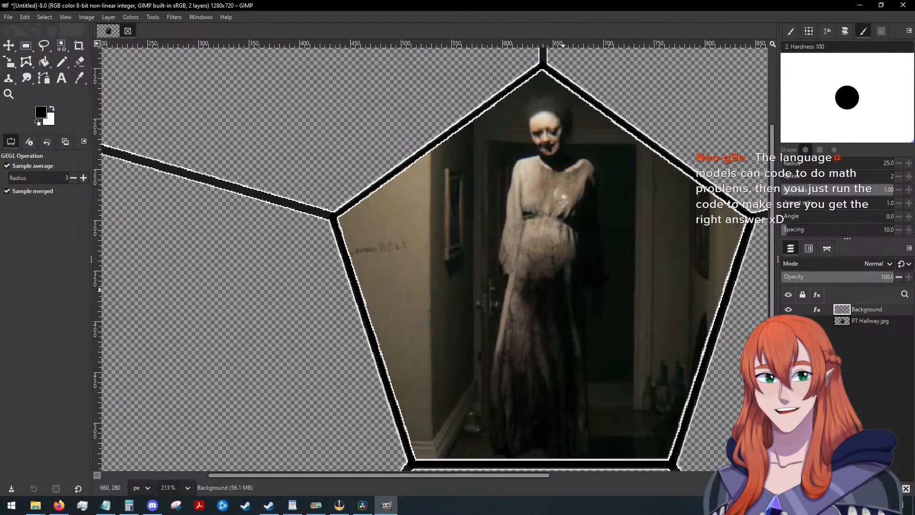
{"action": "scroll", "coordinate": [563, 202], "scroll_direction": "down", "scroll_amount": 7}
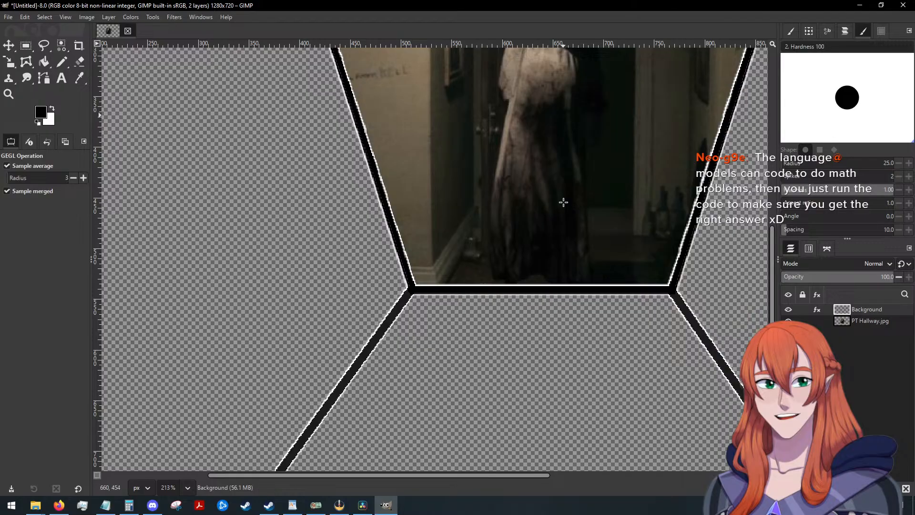
{"action": "scroll", "coordinate": [612, 269], "scroll_direction": "down", "scroll_amount": 5}
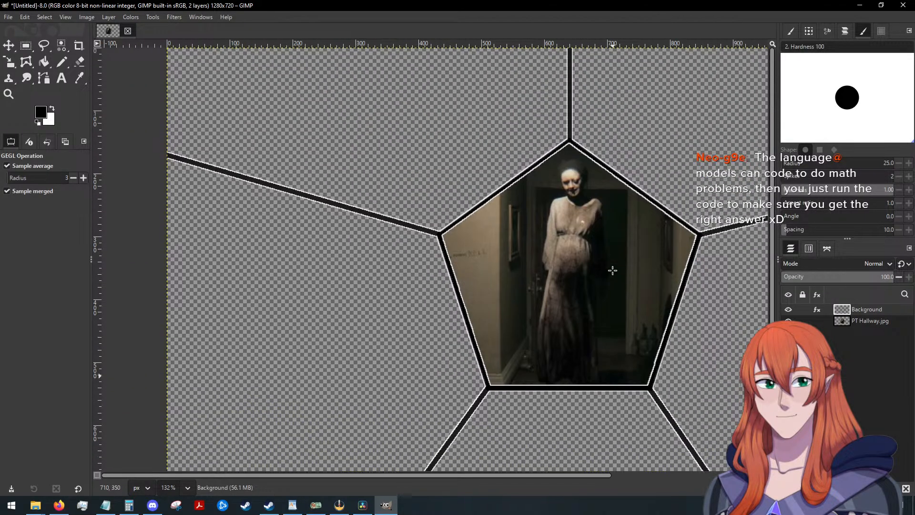
{"action": "left_click_drag", "start_coordinate": [478, 476], "coordinate": [535, 477]}
{"action": "scroll", "coordinate": [560, 396], "scroll_direction": "down", "scroll_amount": 1}
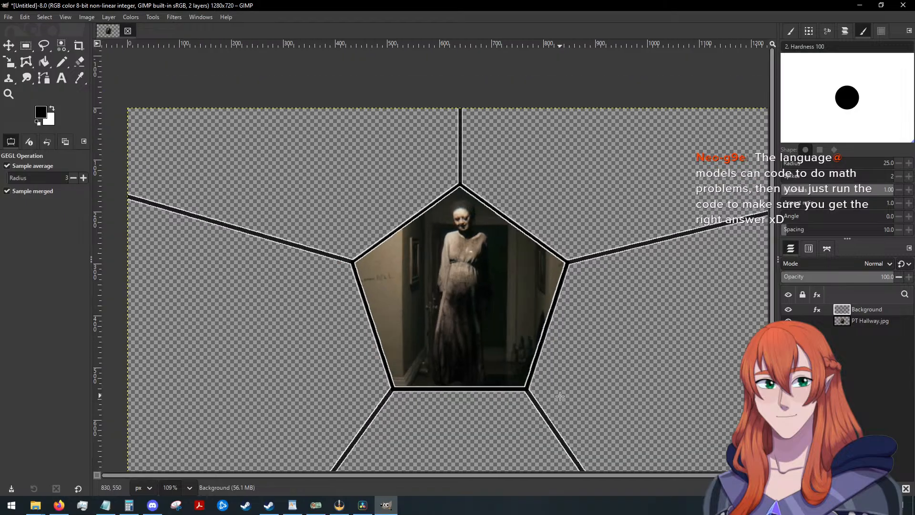
{"action": "scroll", "coordinate": [562, 393], "scroll_direction": "down", "scroll_amount": 2}
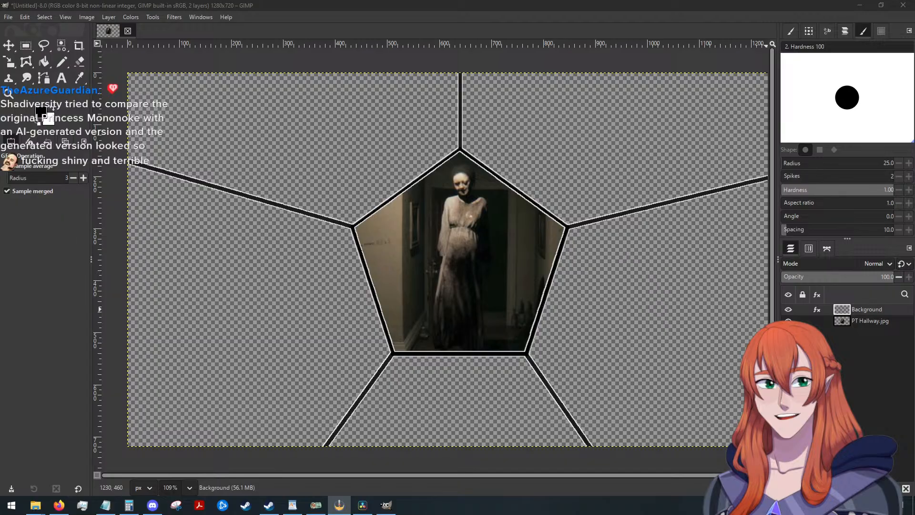
View Bramble-The-Mountain-King-Wallpaper.jpg in the image viewer and close it.
{"action": "key", "text": "alt+Tab"}
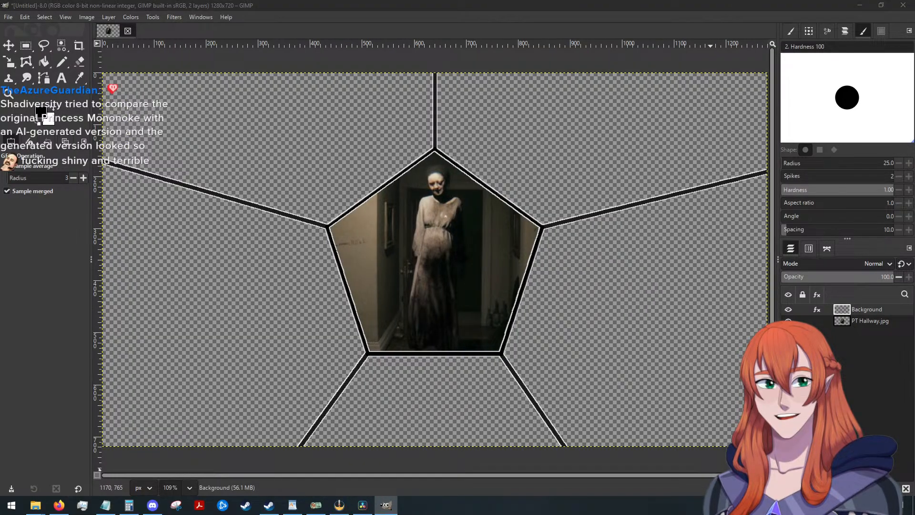
{"action": "key", "text": "alt+Tab"}
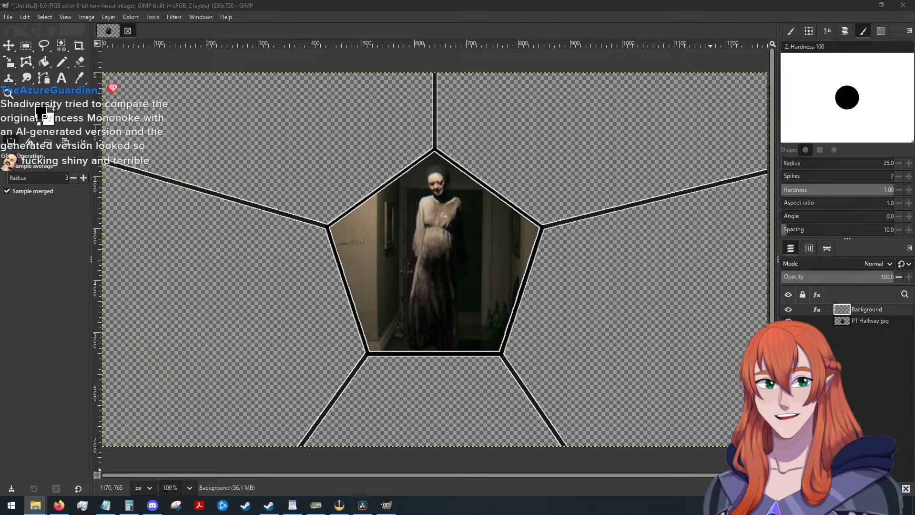
{"action": "key", "text": "alt+Tab"}
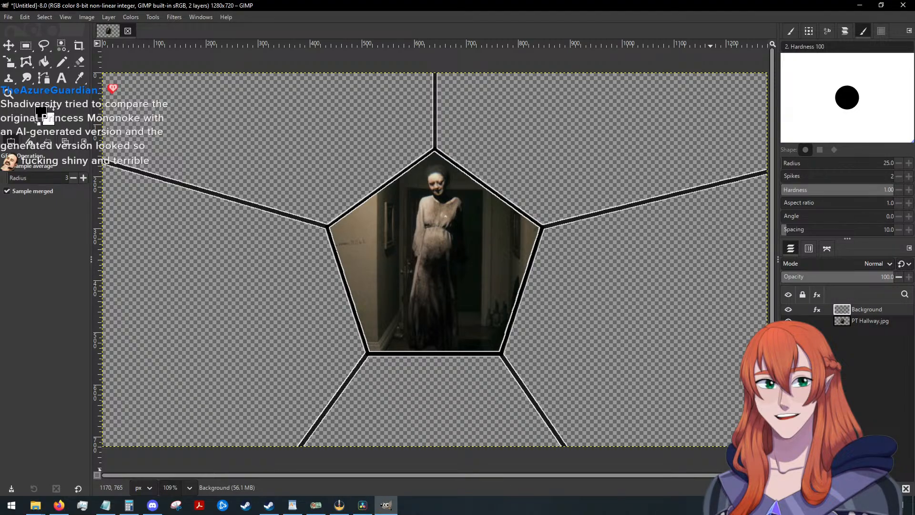
{"action": "key", "text": "alt+Tab"}
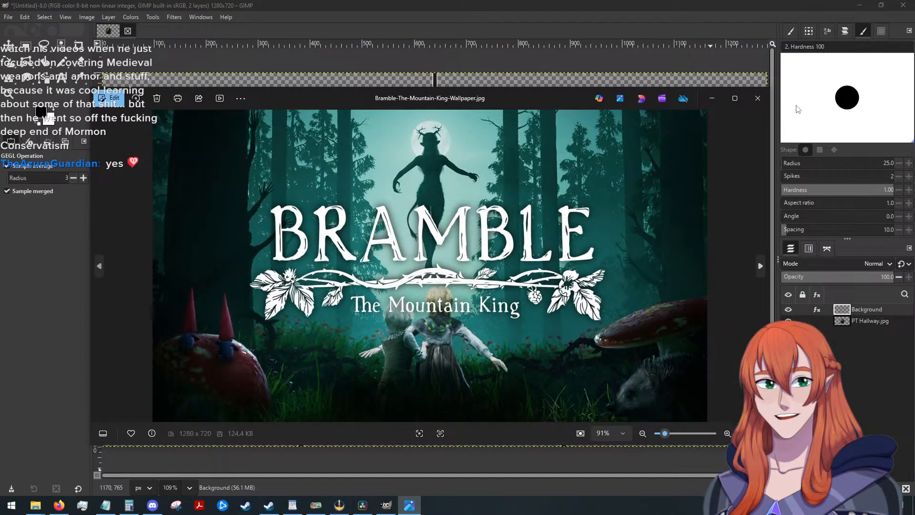
{"action": "left_click", "coordinate": [758, 98]}
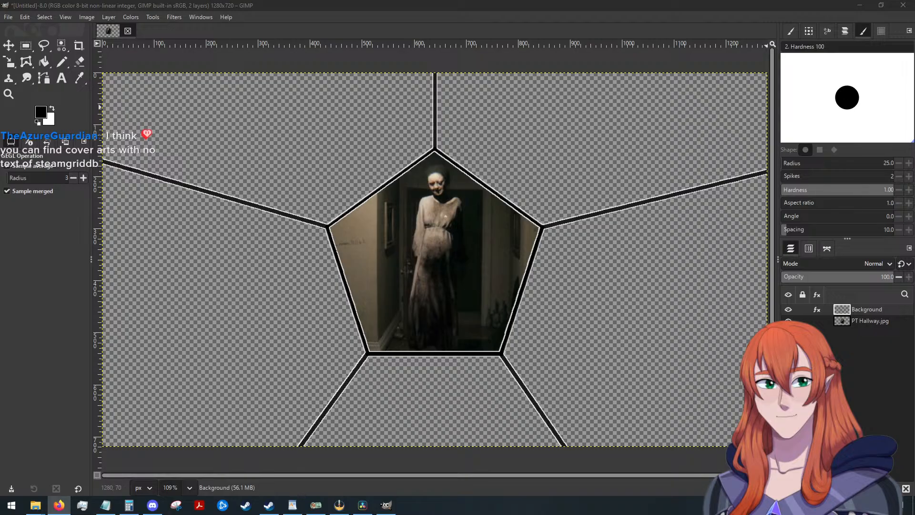
Switch to Firefox and search Google Images for "mouthwashing cover art".
{"action": "key", "text": "alt+Tab"}
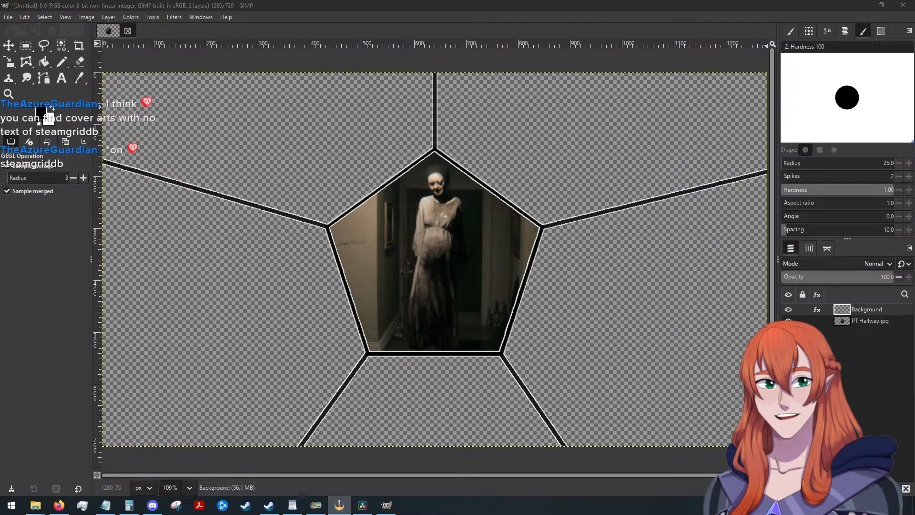
{"action": "key", "text": "alt+Tab"}
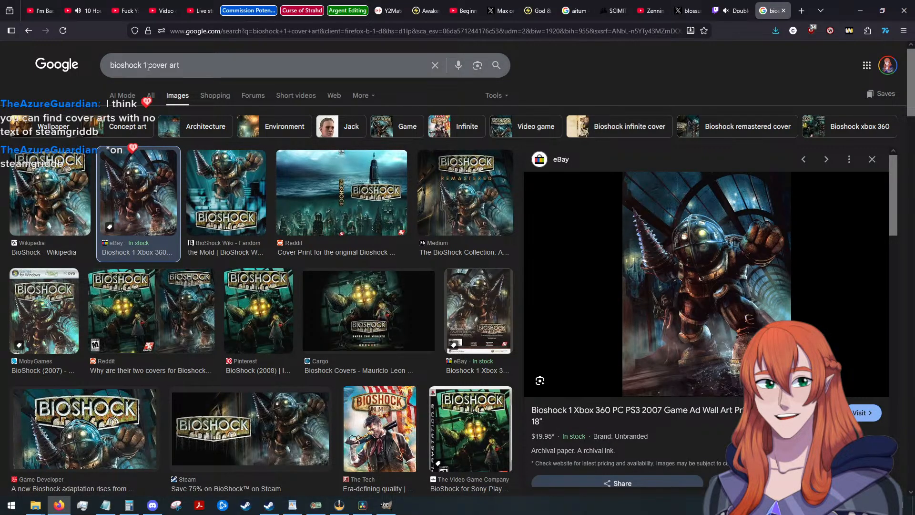
{"action": "left_click_drag", "start_coordinate": [148, 67], "coordinate": [110, 67]}
{"action": "type", "text": "mou"}
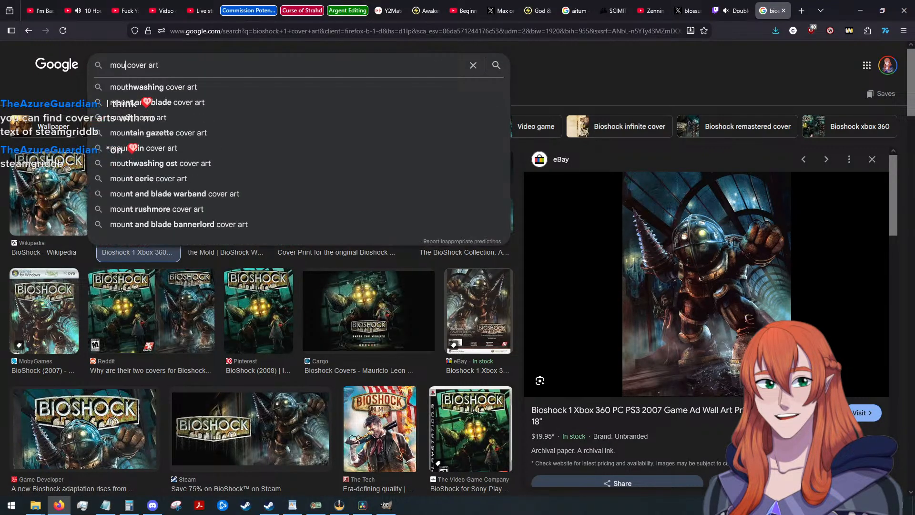
{"action": "type", "text": "thwashing"}
{"action": "key", "text": "Return"}
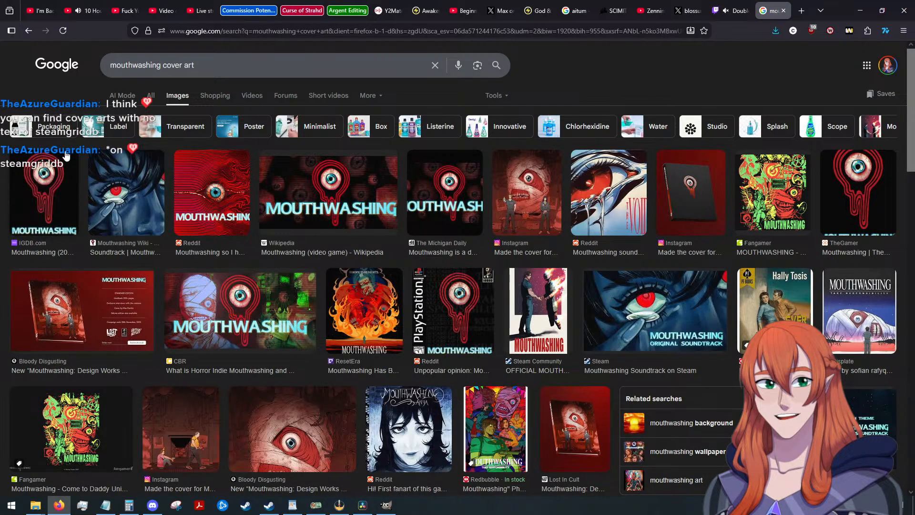
Look through the Mouthwashing cover art results and open the preview of the IGDB.com image.
{"action": "scroll", "coordinate": [229, 352], "scroll_direction": "down", "scroll_amount": 1}
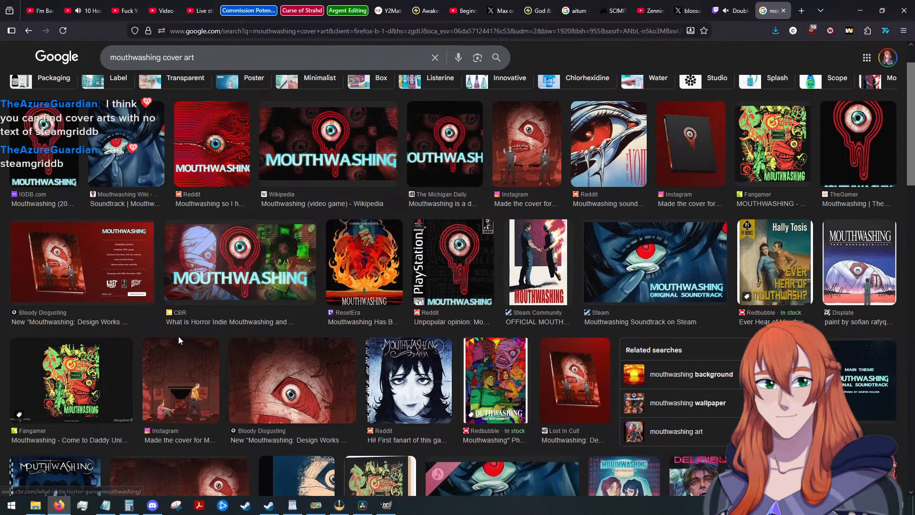
{"action": "scroll", "coordinate": [178, 336], "scroll_direction": "up", "scroll_amount": 1}
{"action": "left_click", "coordinate": [44, 196]}
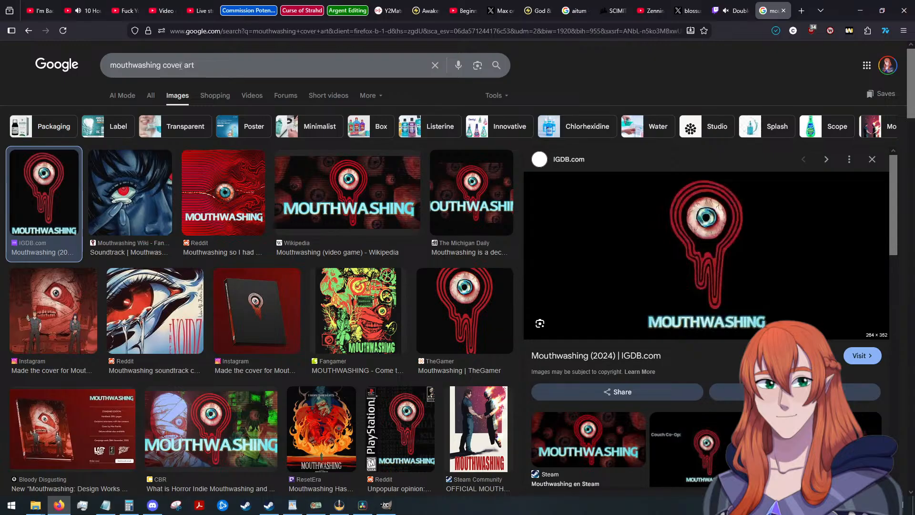
Search Google Images for "witch's house cover art" and preview the IMDb and Nintendo versions of The Witch's House MV cover.
{"action": "double_click", "coordinate": [161, 66]}
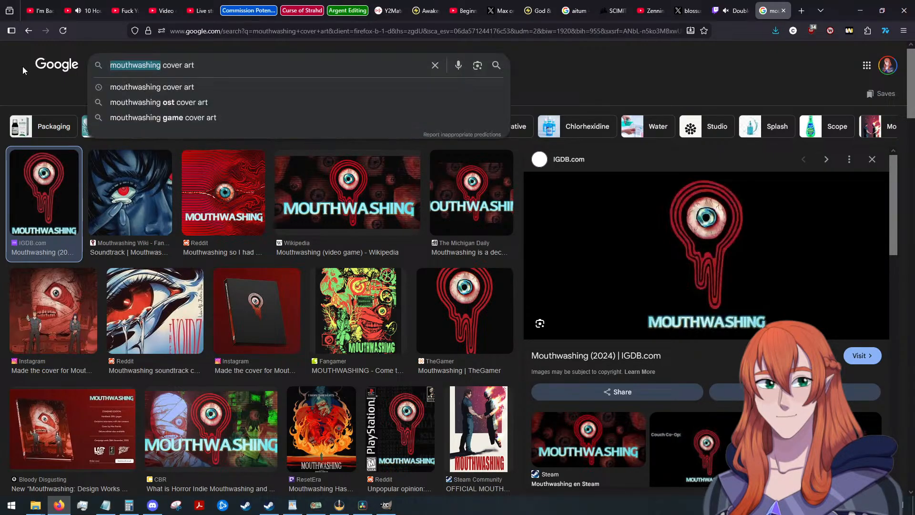
{"action": "type", "text": "witch's house"}
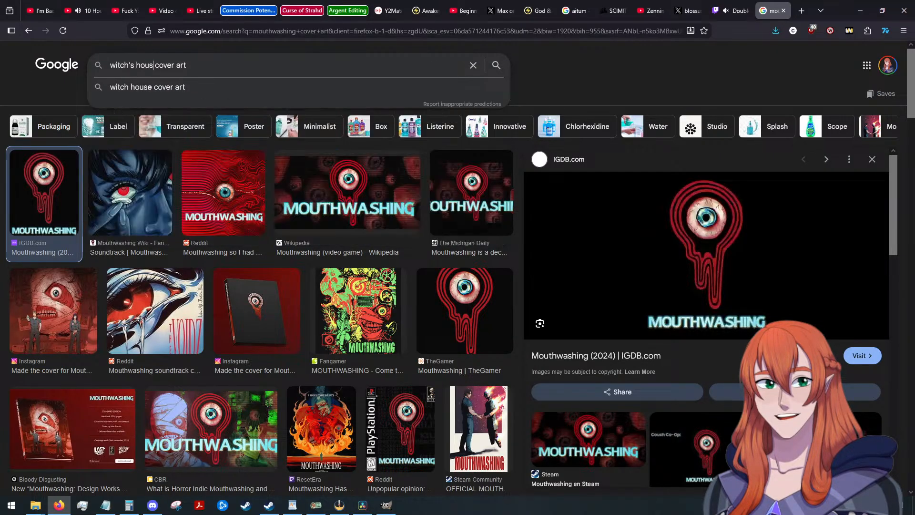
{"action": "key", "text": "Return"}
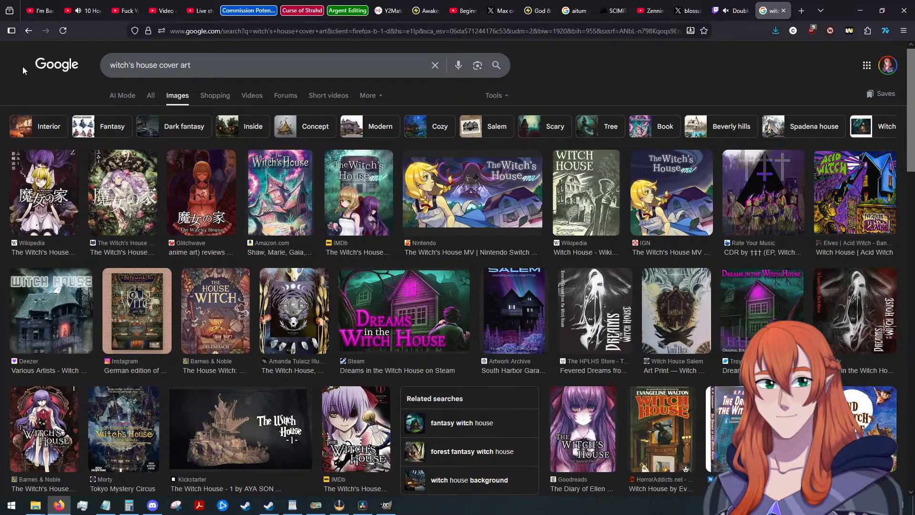
{"action": "left_click", "coordinate": [368, 196]}
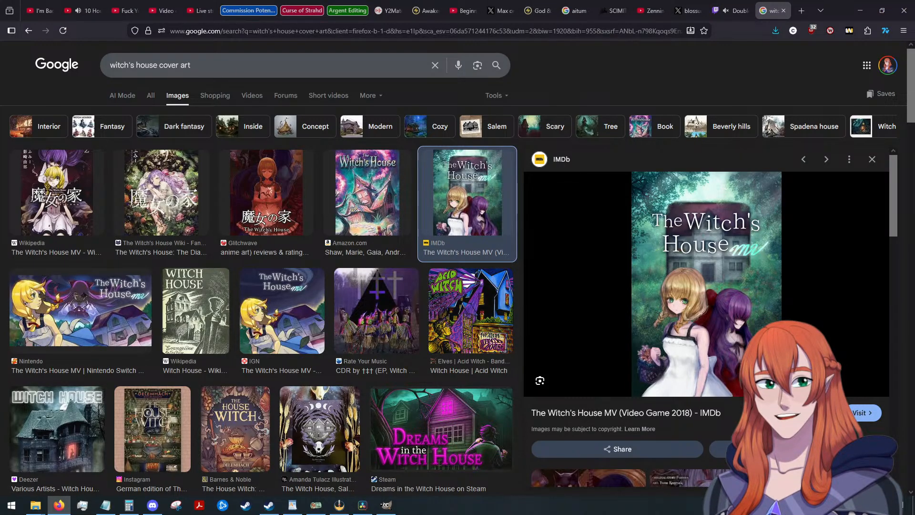
{"action": "left_click", "coordinate": [102, 315]}
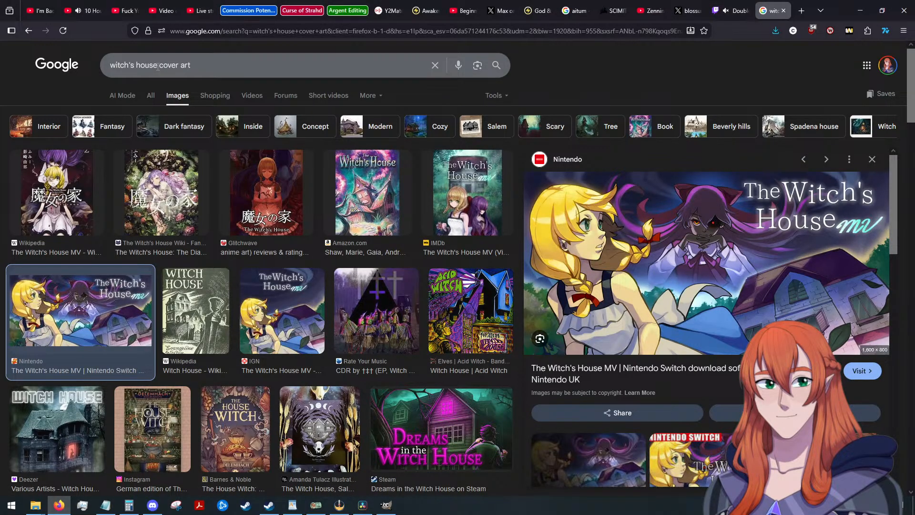
Search Google Images for "no i'm not human cover art" and preview the Steam image of No, I'm not a Human.
{"action": "left_click_drag", "start_coordinate": [157, 67], "coordinate": [109, 65]}
{"action": "type", "text": "No I'"}
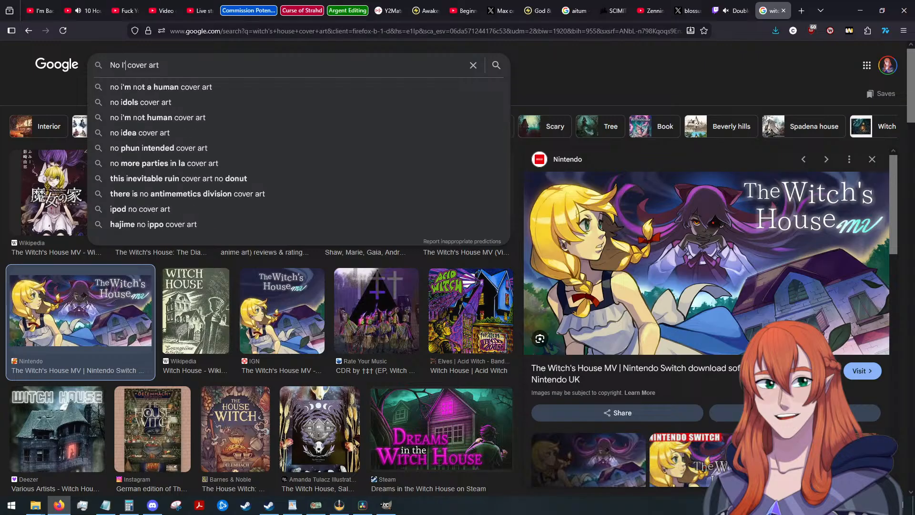
{"action": "type", "text": "m not human"}
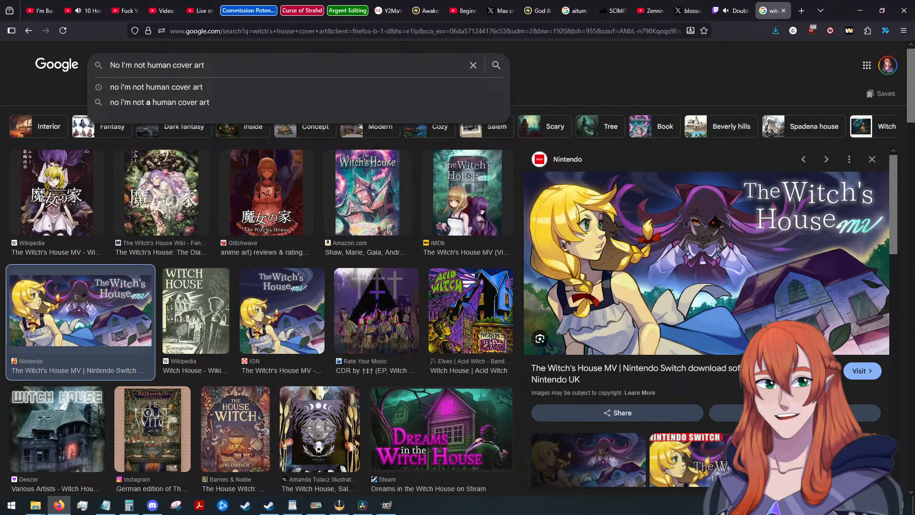
{"action": "left_click", "coordinate": [127, 84]}
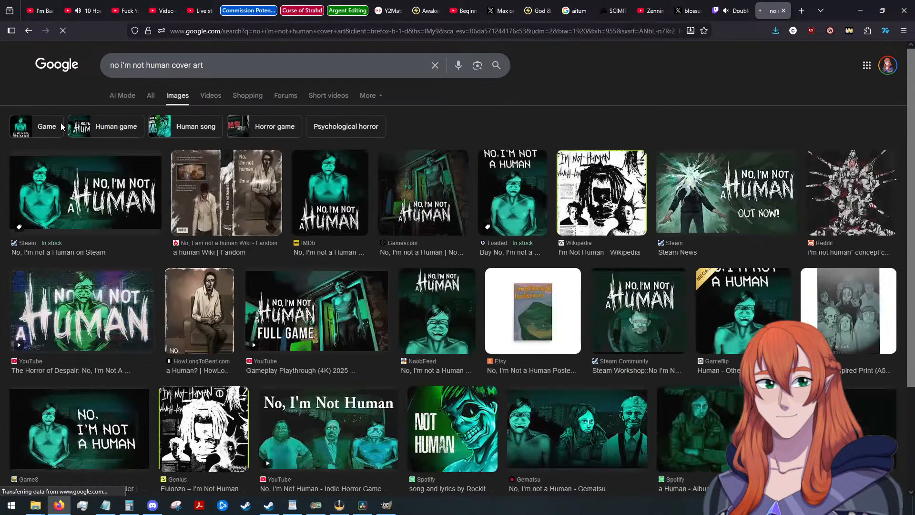
{"action": "left_click", "coordinate": [88, 198]}
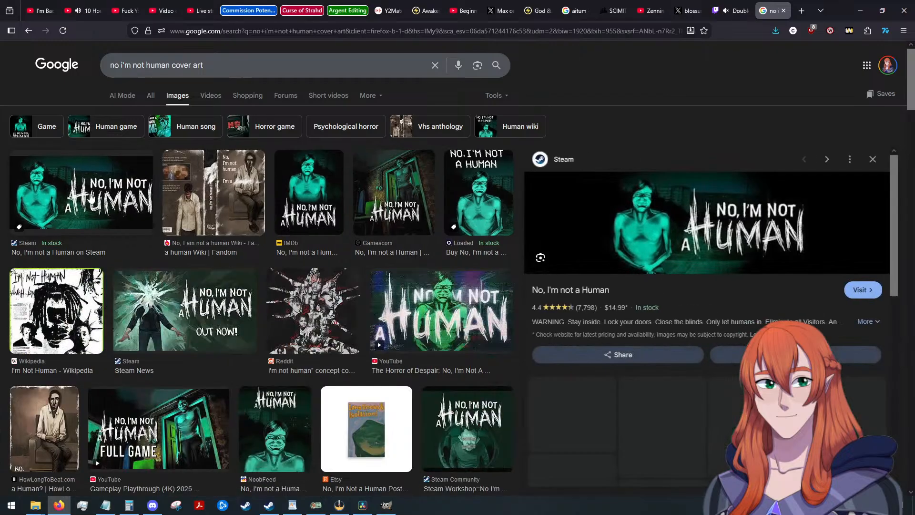
Preview the Loaded store's version of the No, I'm not a Human cover and switch to GIMP.
{"action": "left_click", "coordinate": [475, 200]}
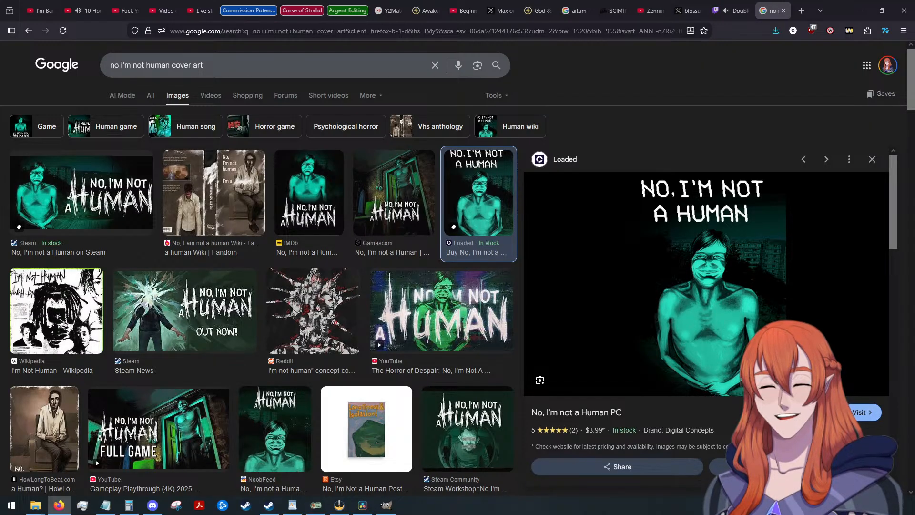
{"action": "left_click", "coordinate": [339, 505]}
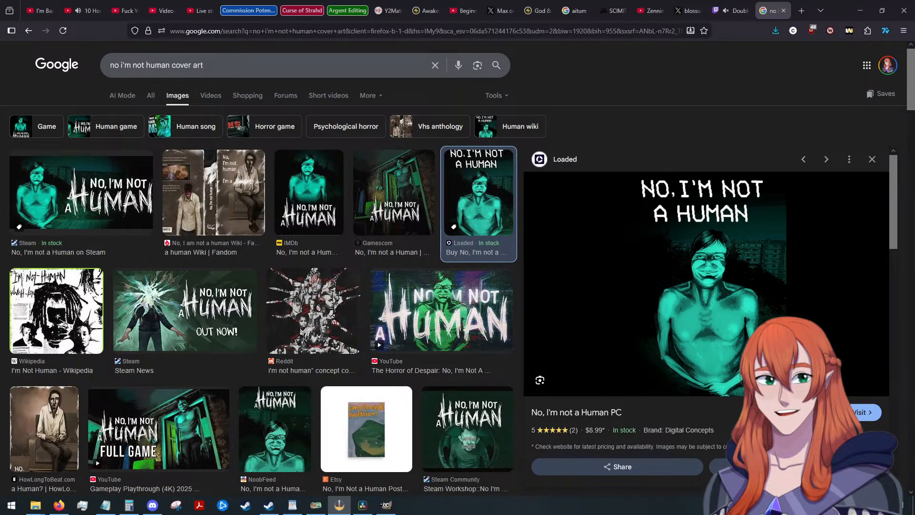
{"action": "key", "text": "alt+Tab"}
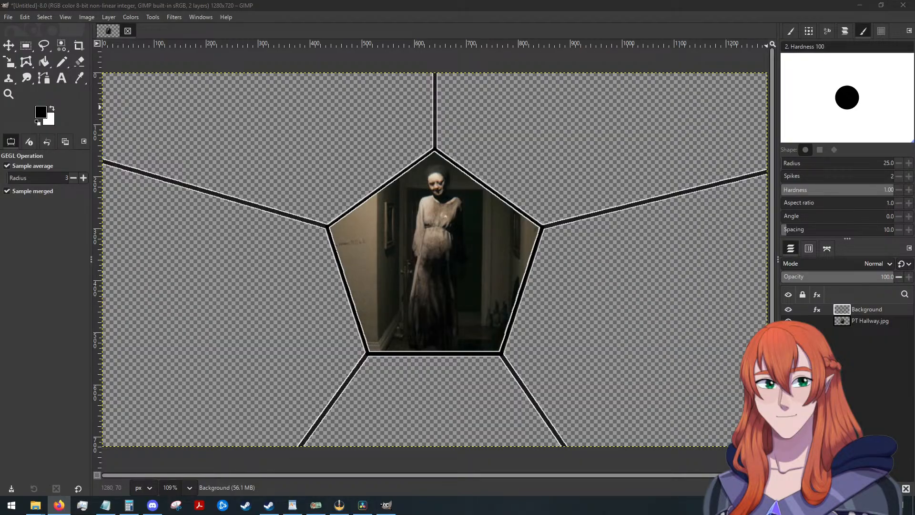
{"action": "key", "text": "alt+Tab"}
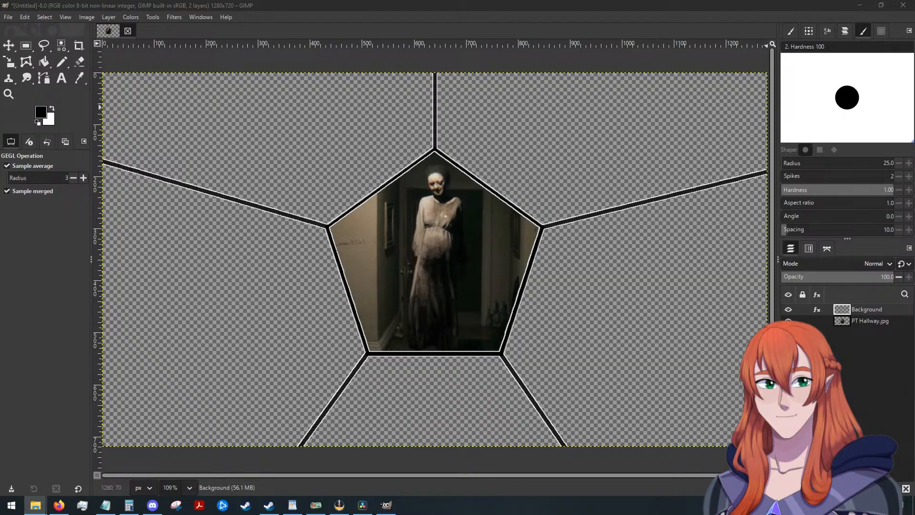
Import Not Human Cover 1.png with its color profile kept, and place it beneath PT Hallway.jpg with the face in the panel below the pentagon.
{"action": "left_click_drag", "start_coordinate": [914, 239], "coordinate": [446, 374]}
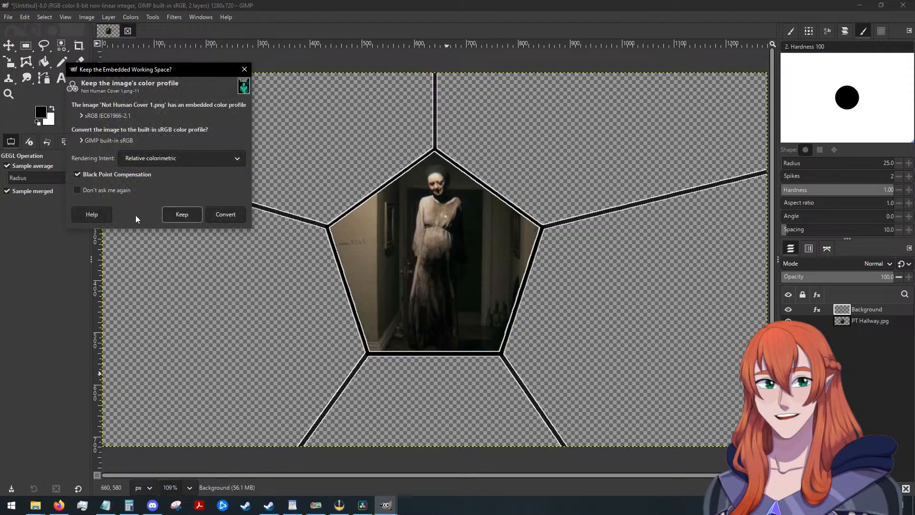
{"action": "left_click", "coordinate": [172, 214]}
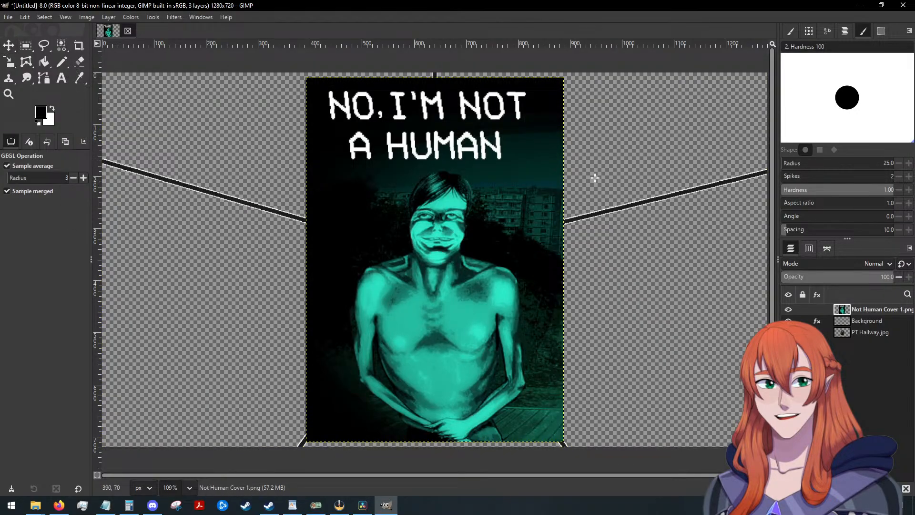
{"action": "left_click_drag", "start_coordinate": [867, 309], "coordinate": [865, 341]}
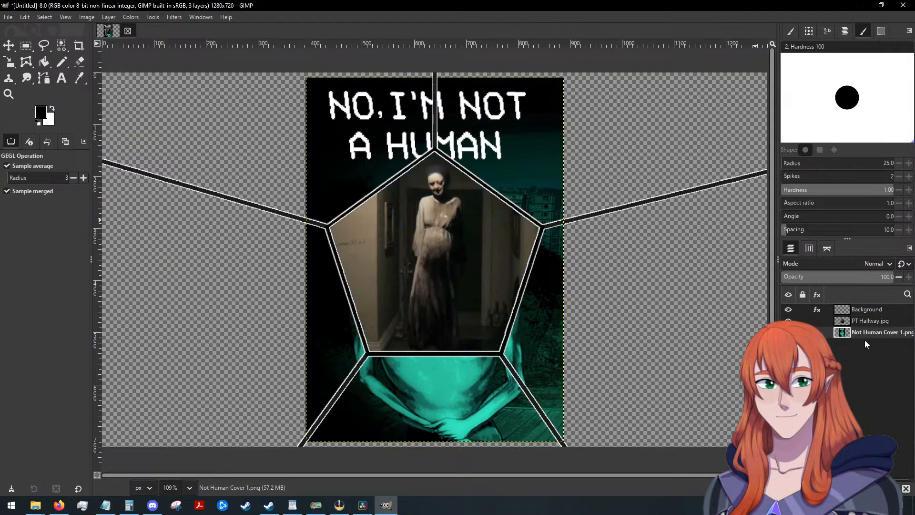
{"action": "left_click", "coordinate": [8, 45]}
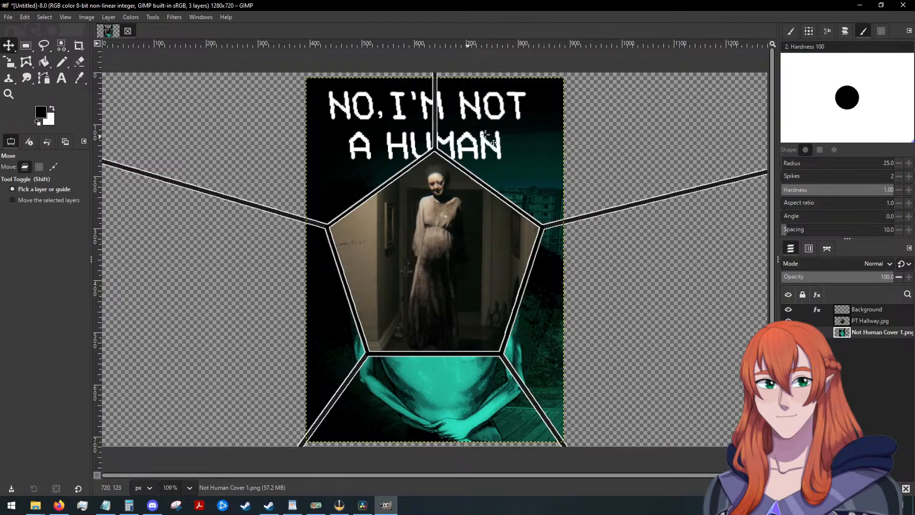
{"action": "left_click_drag", "start_coordinate": [496, 132], "coordinate": [493, 314]}
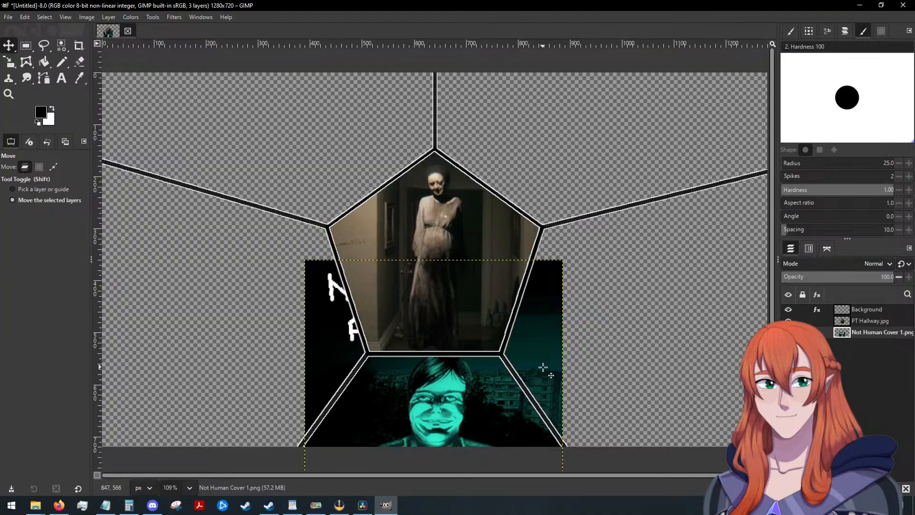
Try scaling the No, I'm not a Human cover smaller and recentering it in the lower panel, and undo both changes.
{"action": "key", "text": "shift+s"}
{"action": "left_click", "coordinate": [465, 385]}
{"action": "left_click_drag", "start_coordinate": [422, 423], "coordinate": [410, 403]}
{"action": "left_click", "coordinate": [743, 126]}
{"action": "left_click", "coordinate": [9, 45]}
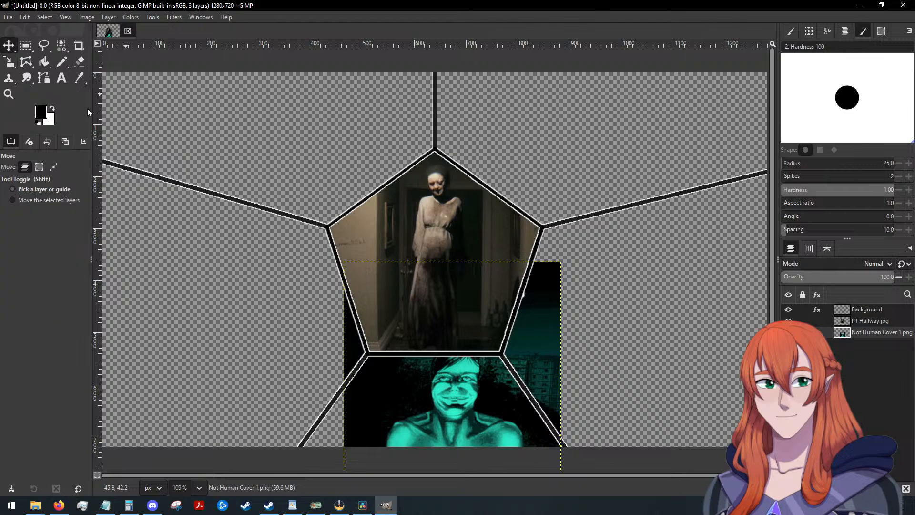
{"action": "left_click_drag", "start_coordinate": [525, 340], "coordinate": [501, 338]}
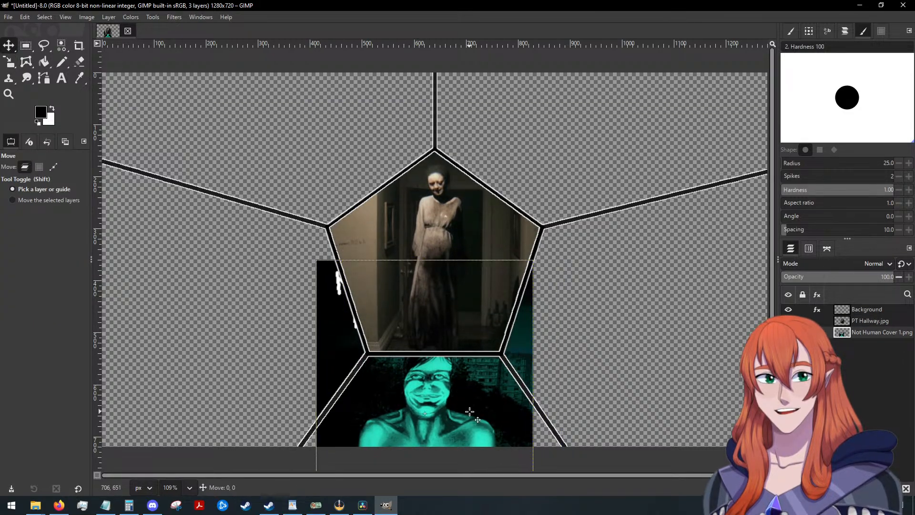
{"action": "key", "text": "ctrl+z"}
{"action": "key", "text": "ctrl+z"}
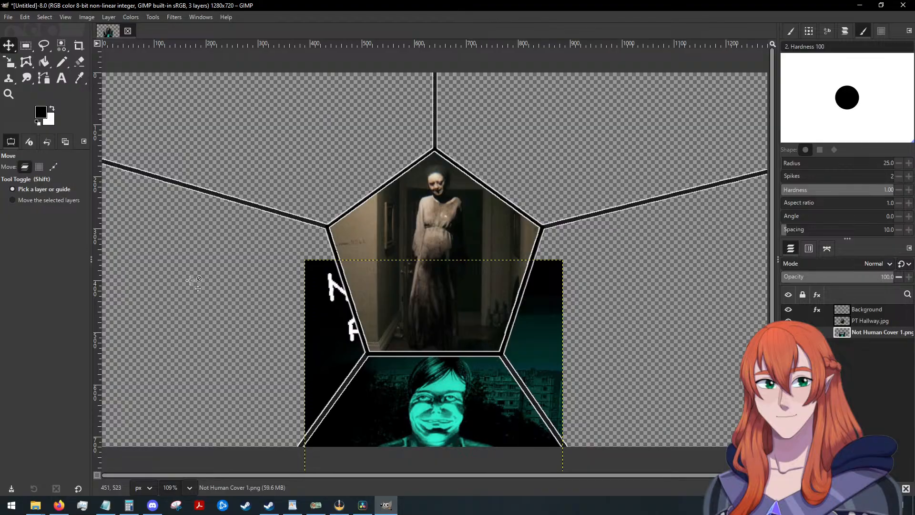
Nudge the No, I'm not a Human cover slightly downward so the hair clears the pentagon's bottom edge.
{"action": "left_click_drag", "start_coordinate": [434, 429], "coordinate": [434, 437]}
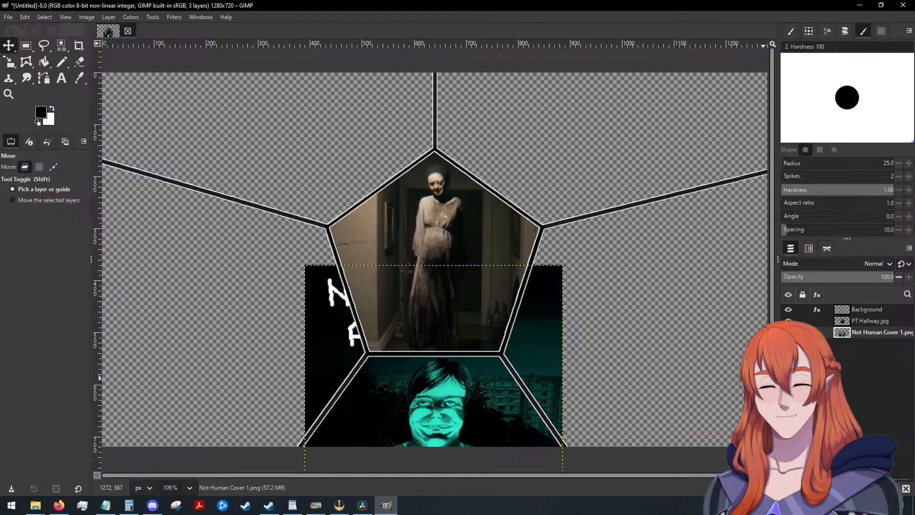
{"action": "key", "text": "alt+Tab"}
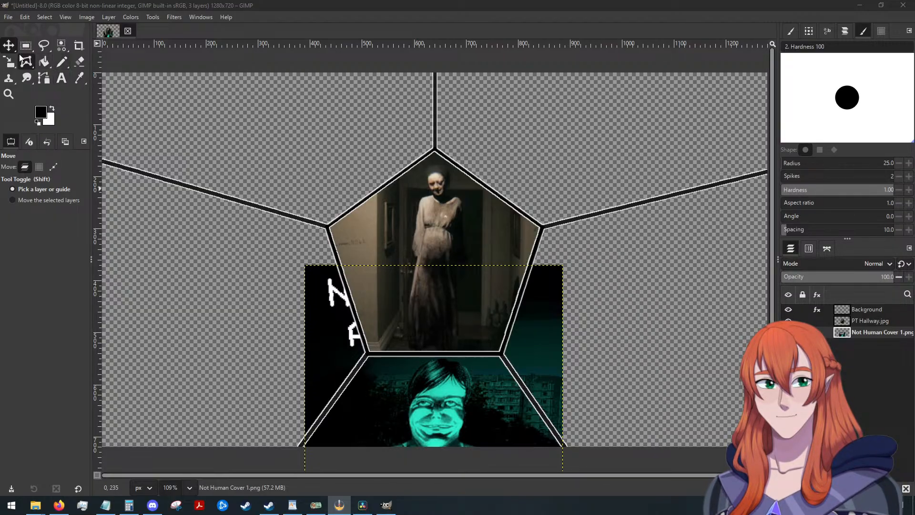
Trim the No, I'm not a Human cover to the lower panel by outlining it with Free Select, inverting, deleting the excess and deselecting.
{"action": "left_click", "coordinate": [44, 45]}
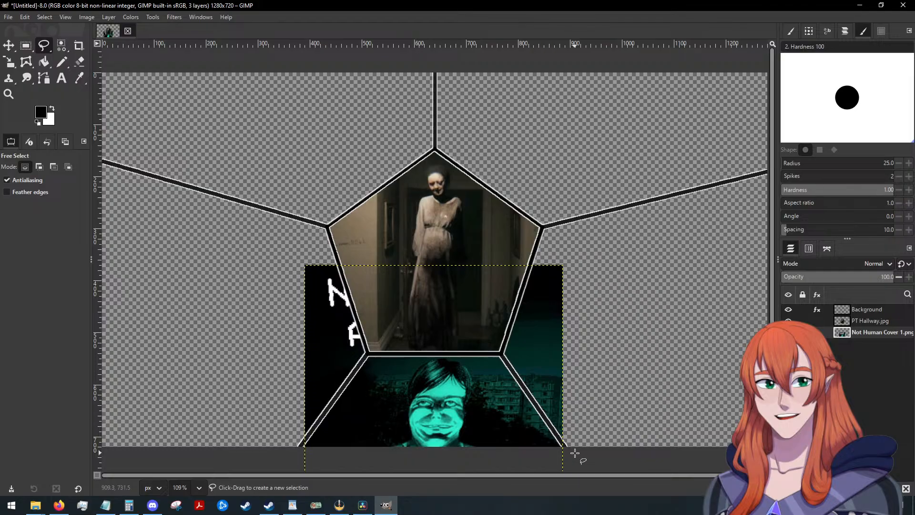
{"action": "key", "text": "ctrl"}
{"action": "scroll", "coordinate": [575, 429], "scroll_direction": "up", "scroll_amount": 3, "text": "ctrl"}
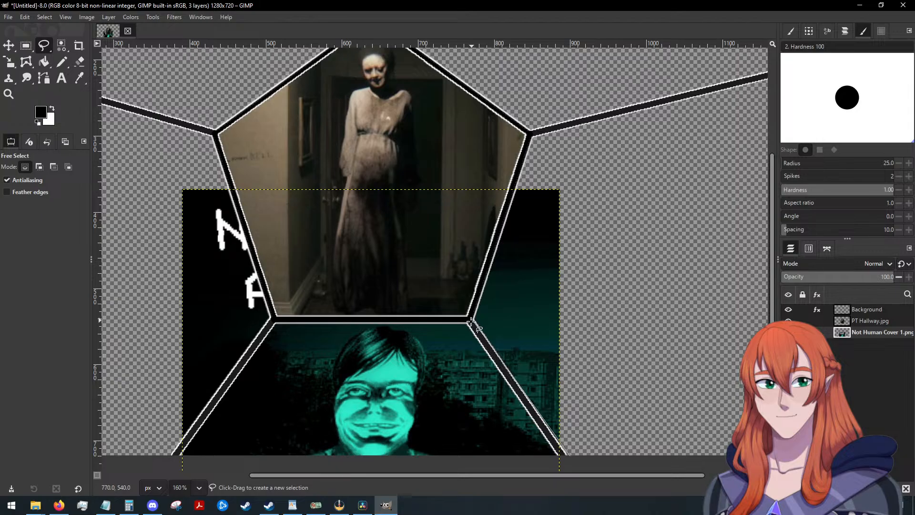
{"action": "left_click", "coordinate": [275, 318]}
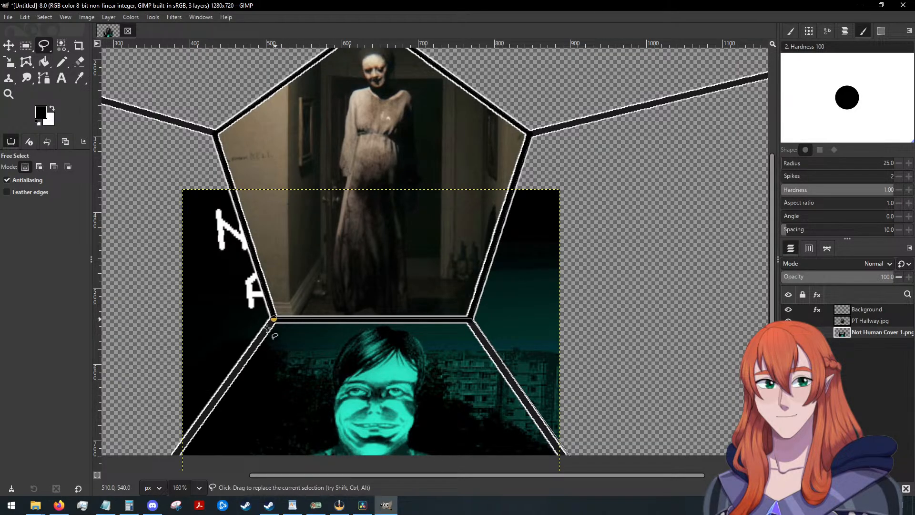
{"action": "left_click", "coordinate": [166, 462]}
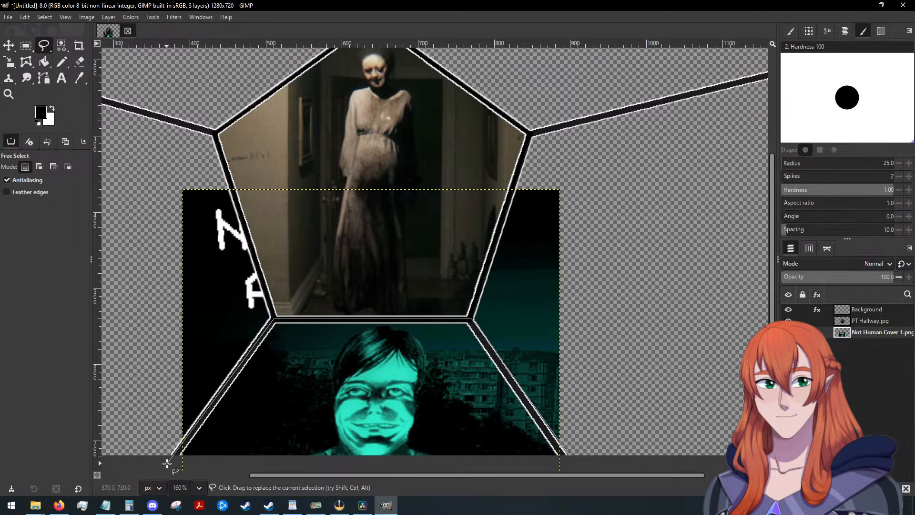
{"action": "left_click", "coordinate": [571, 458]}
{"action": "right_click", "coordinate": [403, 370]}
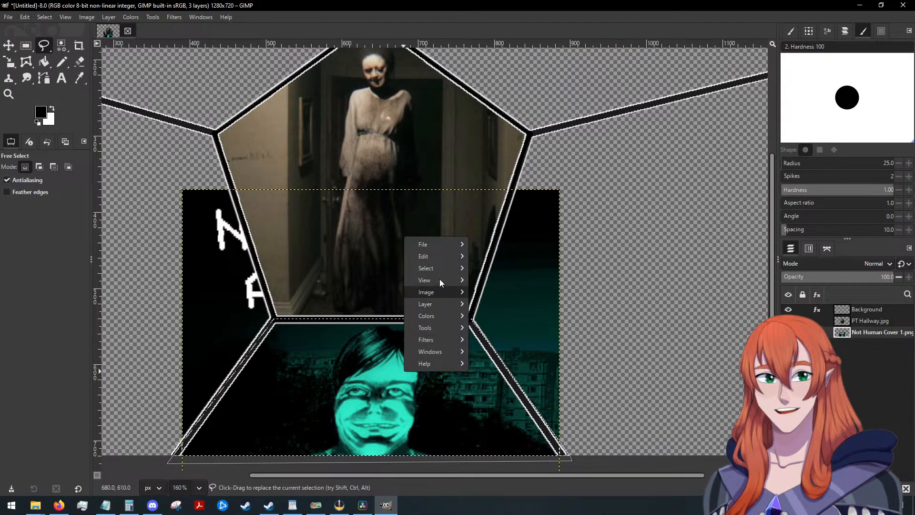
{"action": "mouse_move", "coordinate": [448, 266]}
{"action": "left_click", "coordinate": [505, 289]}
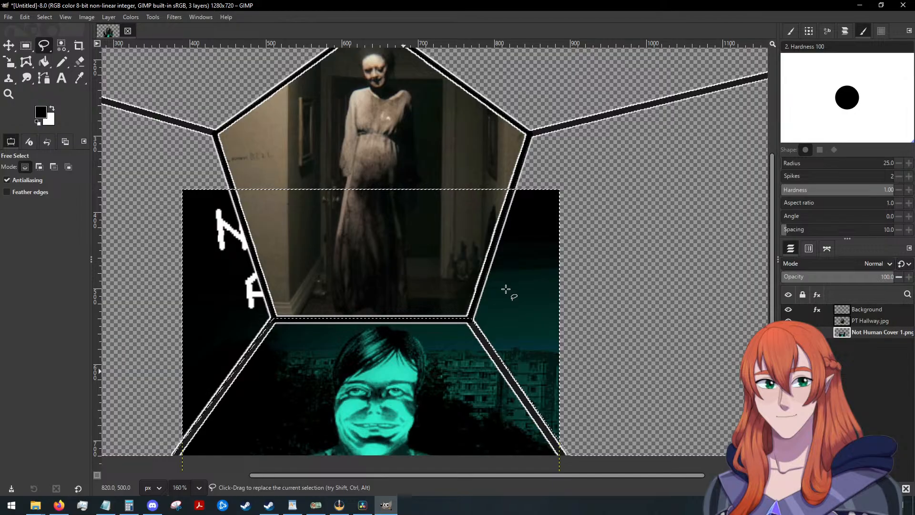
{"action": "right_click", "coordinate": [882, 336]}
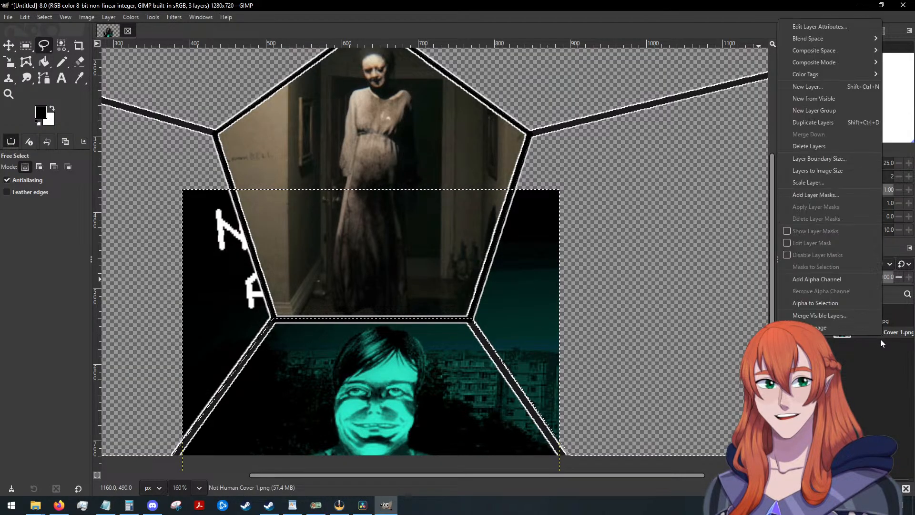
{"action": "key", "text": "Delete"}
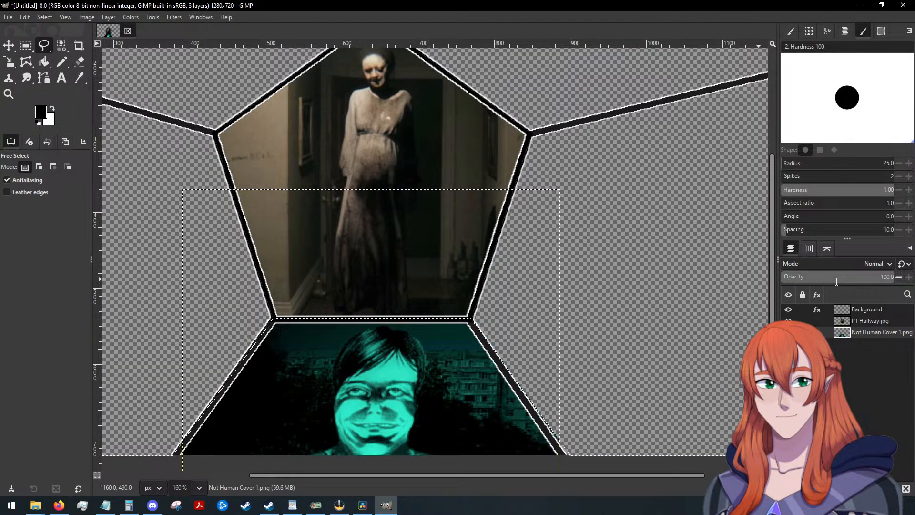
{"action": "left_click", "coordinate": [44, 17]}
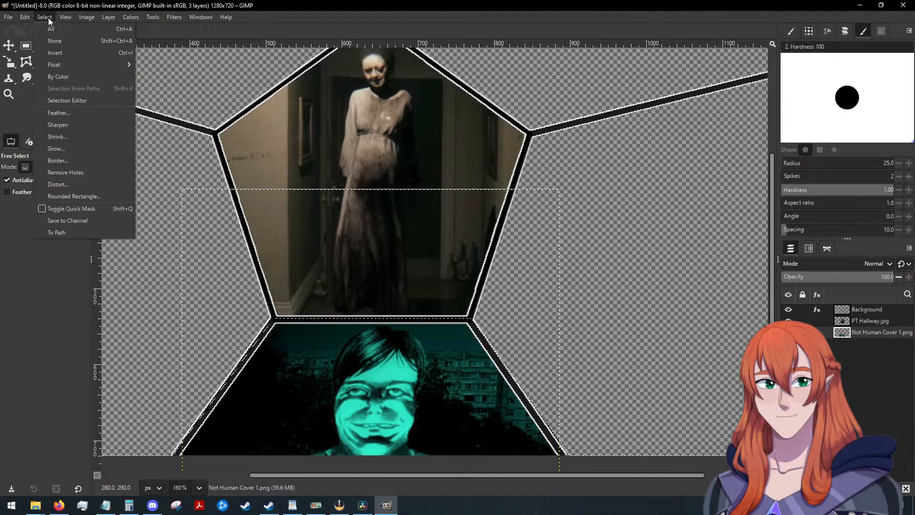
{"action": "left_click", "coordinate": [68, 46]}
Import Witch's House Cover 2.jpg as a layer and place it beneath Not Human Cover 1.png in the layer stack.
{"action": "scroll", "coordinate": [586, 267], "scroll_direction": "down", "scroll_amount": 4}
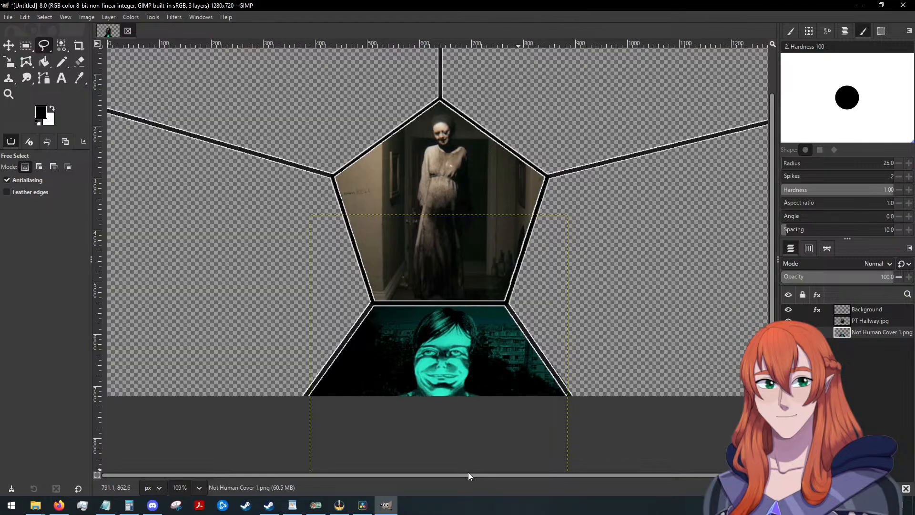
{"action": "scroll", "coordinate": [514, 418], "scroll_direction": "up", "scroll_amount": 1}
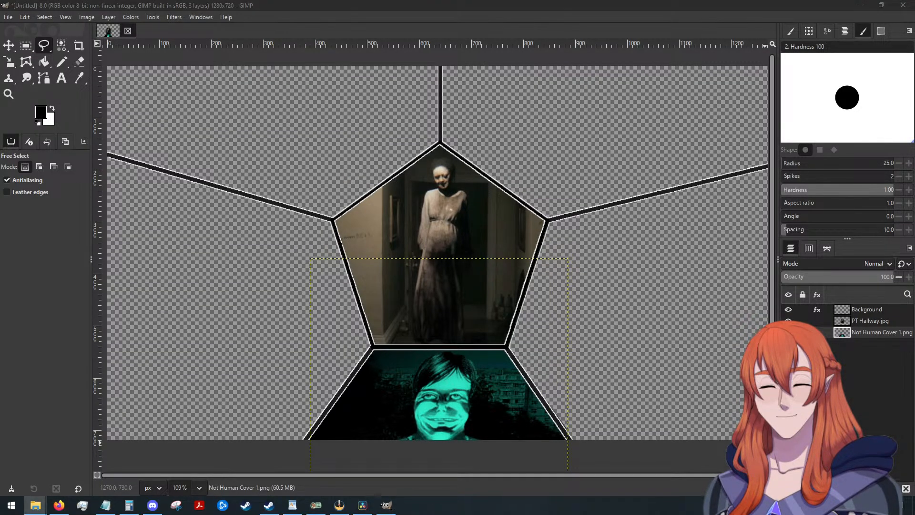
{"action": "left_click_drag", "start_coordinate": [914, 333], "coordinate": [277, 312]}
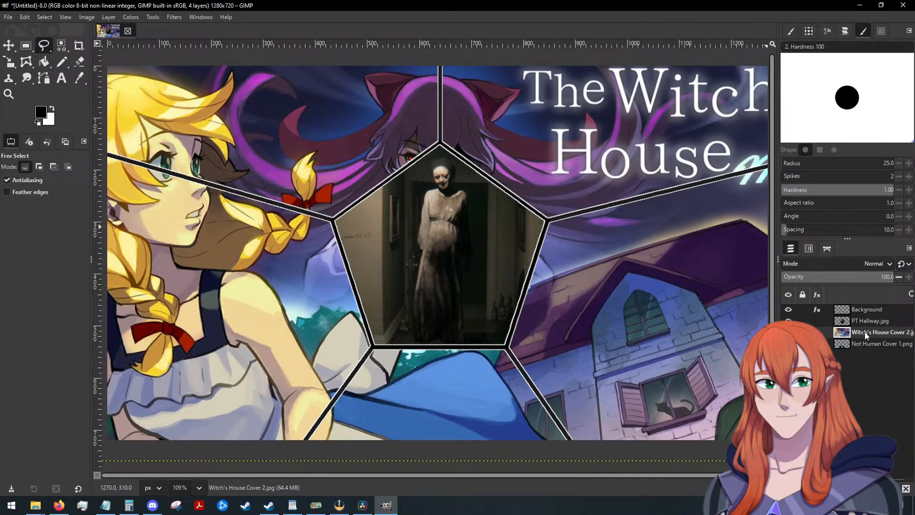
{"action": "left_click_drag", "start_coordinate": [864, 331], "coordinate": [864, 347]}
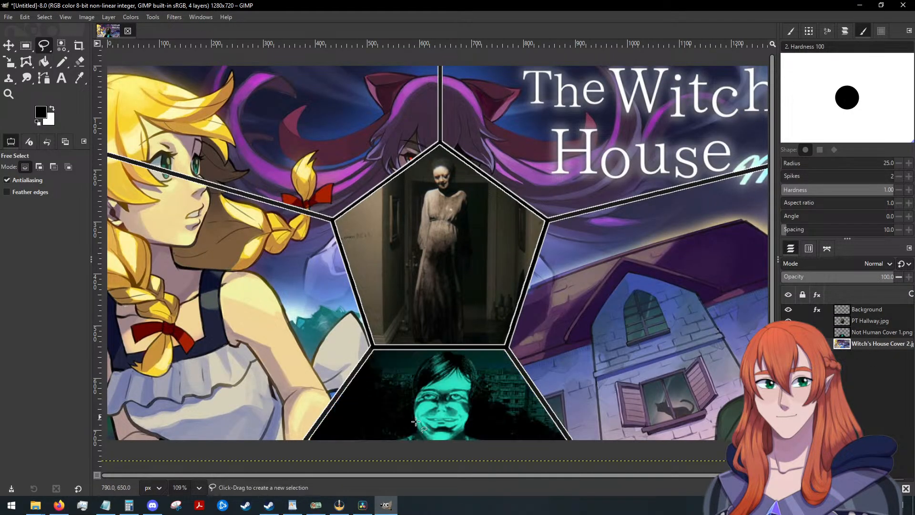
Scale the Witch's House cover down proportionally and position it so the blonde girl fills the panel at the pentagon's lower left.
{"action": "scroll", "coordinate": [324, 246], "scroll_direction": "down", "scroll_amount": 1}
{"action": "left_click", "coordinate": [8, 46]}
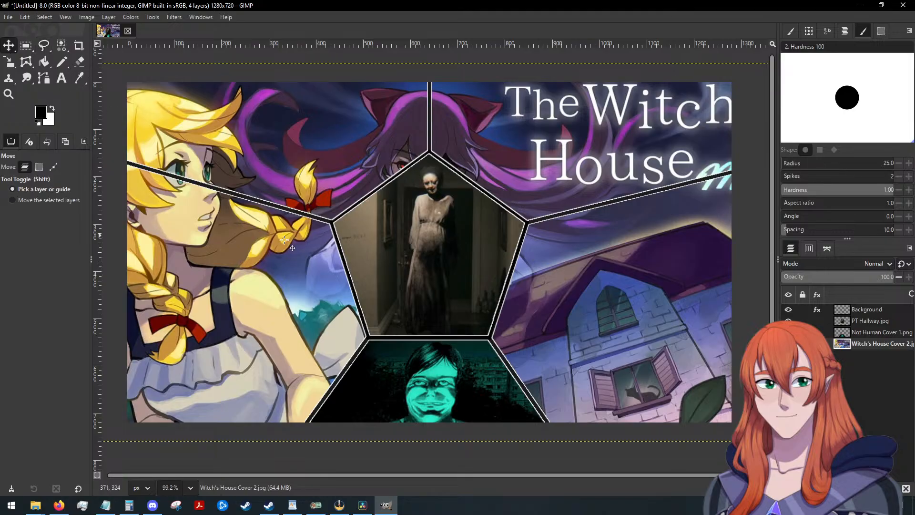
{"action": "left_click_drag", "start_coordinate": [285, 239], "coordinate": [293, 286]}
{"action": "key", "text": "shift+s"}
{"action": "left_click_drag", "start_coordinate": [548, 174], "coordinate": [478, 208]}
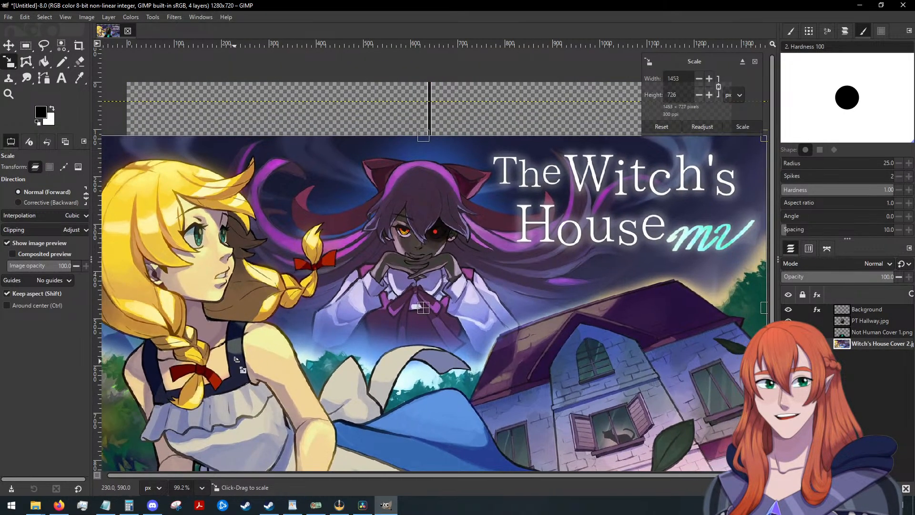
{"action": "left_click_drag", "start_coordinate": [234, 359], "coordinate": [294, 329]}
{"action": "left_click", "coordinate": [742, 127]}
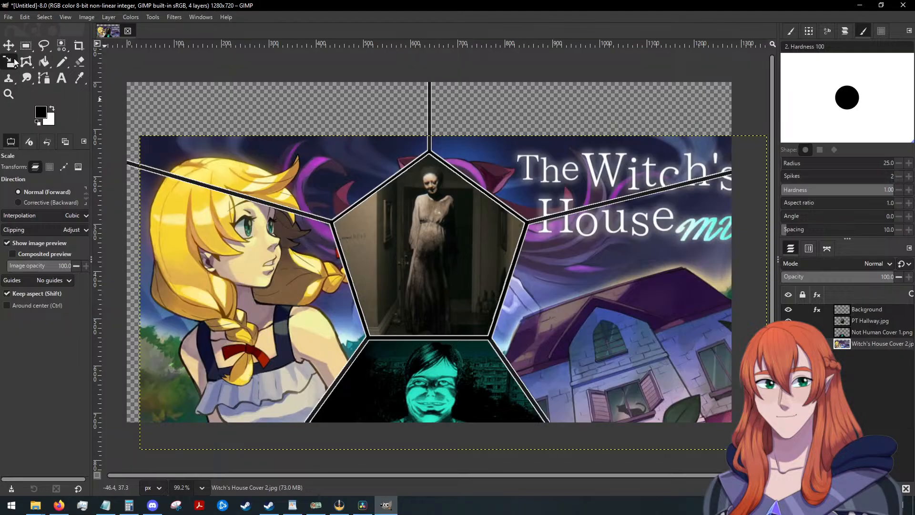
{"action": "left_click", "coordinate": [8, 45]}
{"action": "left_click_drag", "start_coordinate": [214, 278], "coordinate": [185, 304]}
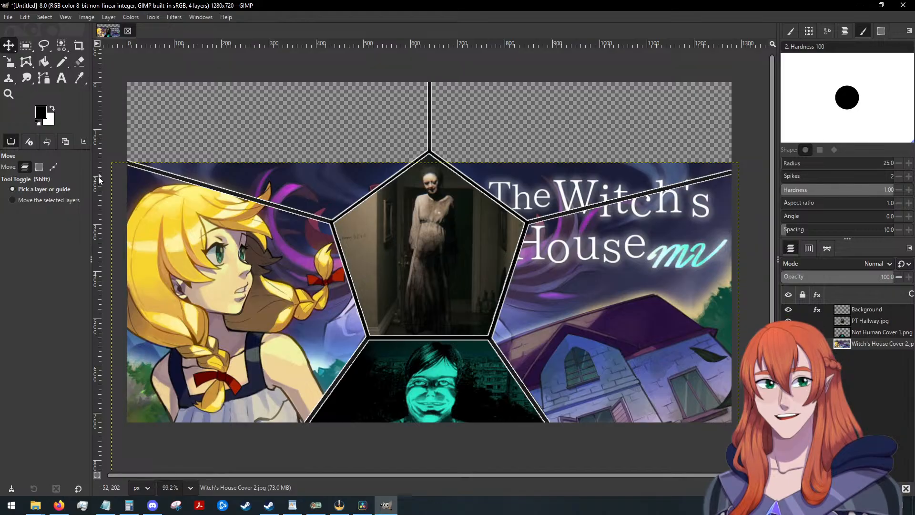
Outline the panel at the pentagon's lower left with a closed Free Select polygon on the Witch's House layer.
{"action": "scroll", "coordinate": [184, 225], "scroll_direction": "up", "scroll_amount": 1}
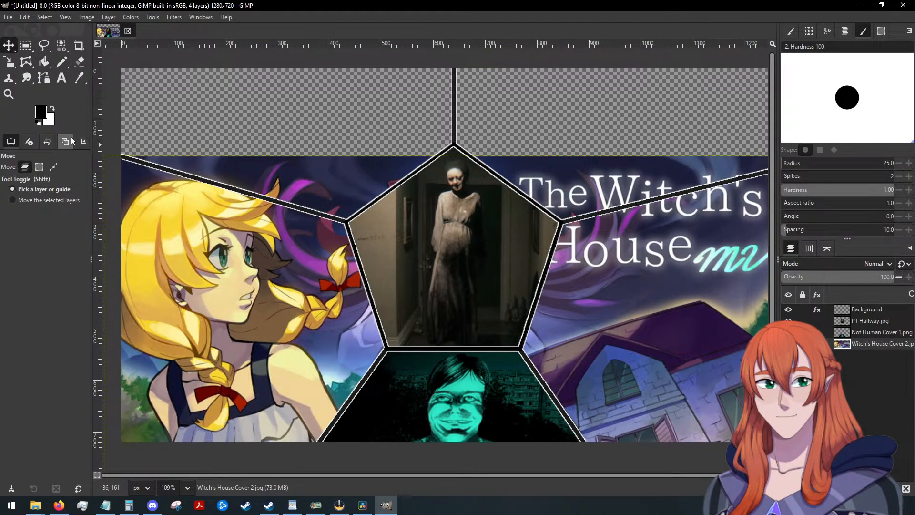
{"action": "left_click", "coordinate": [44, 48]}
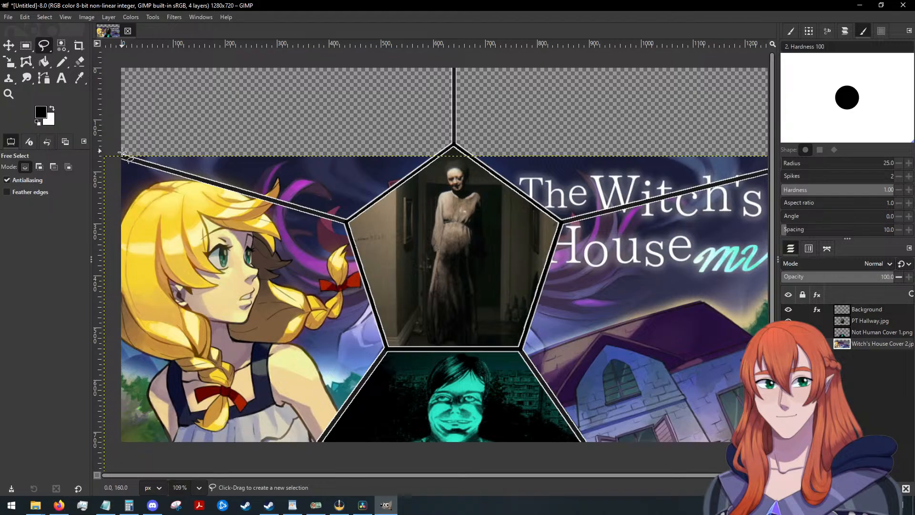
{"action": "left_click", "coordinate": [117, 156]}
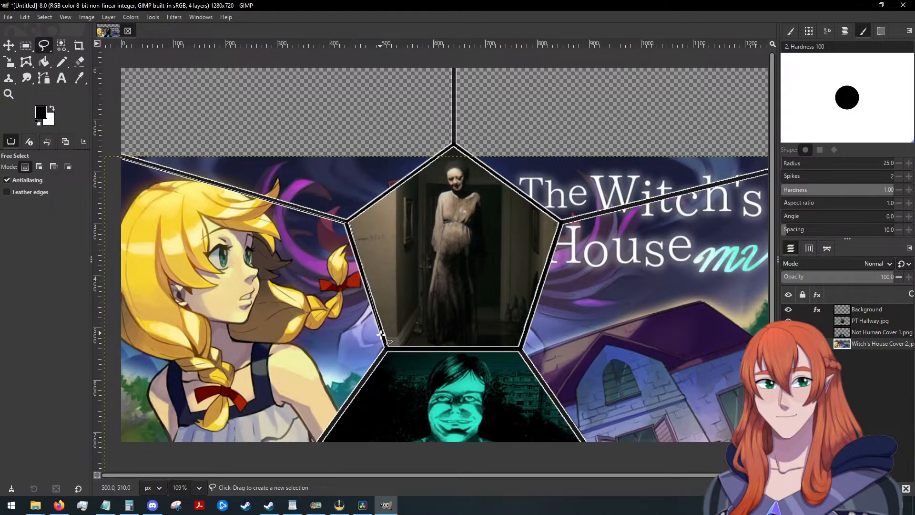
{"action": "left_click", "coordinate": [387, 349]}
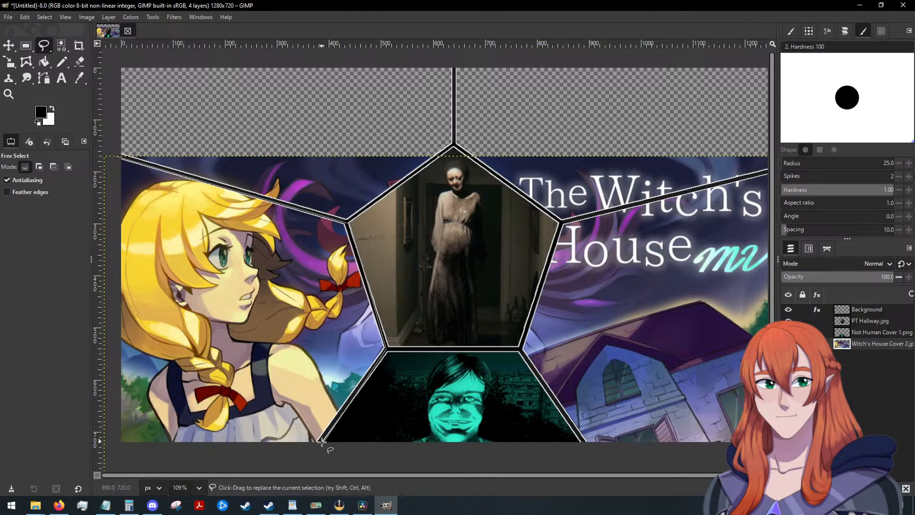
{"action": "left_click", "coordinate": [319, 448]}
{"action": "left_click", "coordinate": [116, 449]}
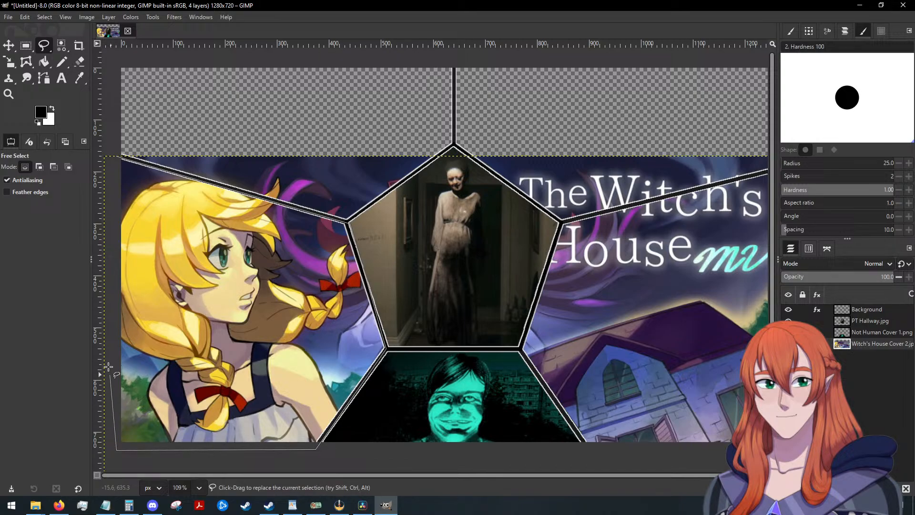
{"action": "double_click", "coordinate": [118, 156]}
Invert the selection, delete the Witch's House artwork outside the lower-left panel and clear the selection.
{"action": "right_click", "coordinate": [192, 245]}
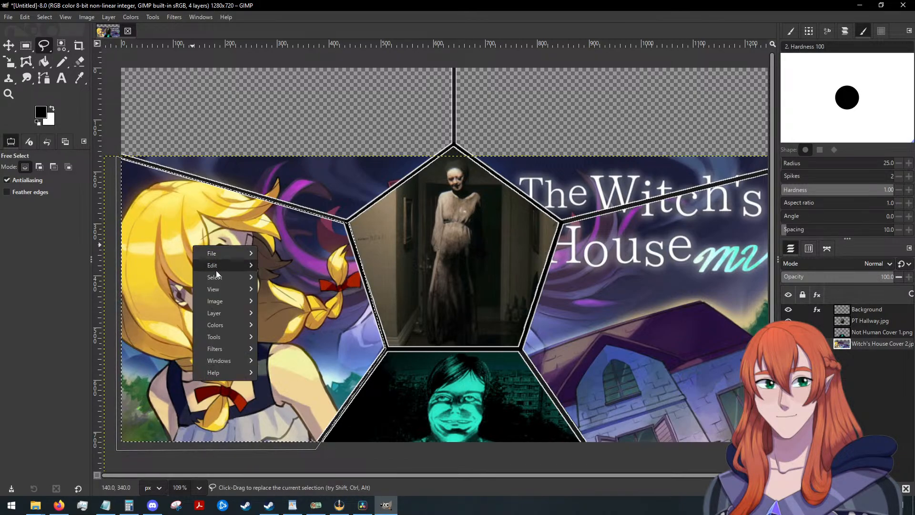
{"action": "mouse_move", "coordinate": [216, 279]}
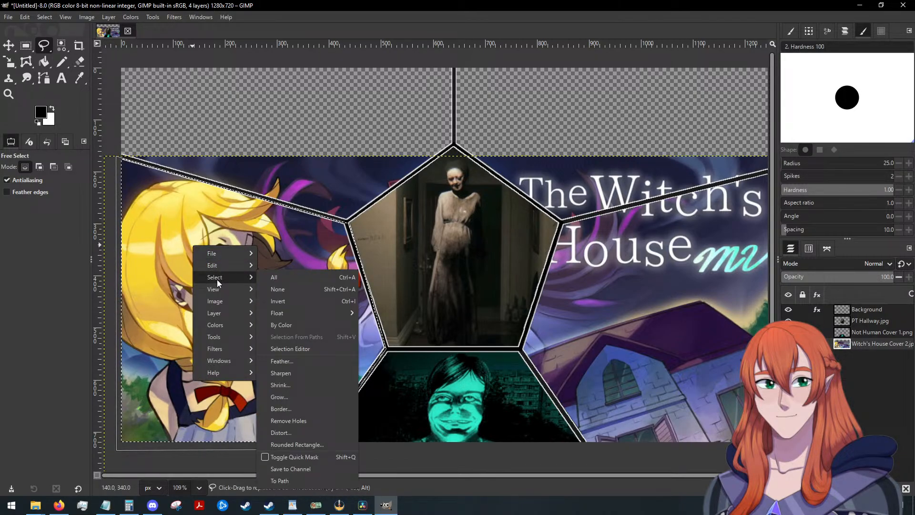
{"action": "left_click", "coordinate": [293, 300]}
{"action": "right_click", "coordinate": [855, 342]}
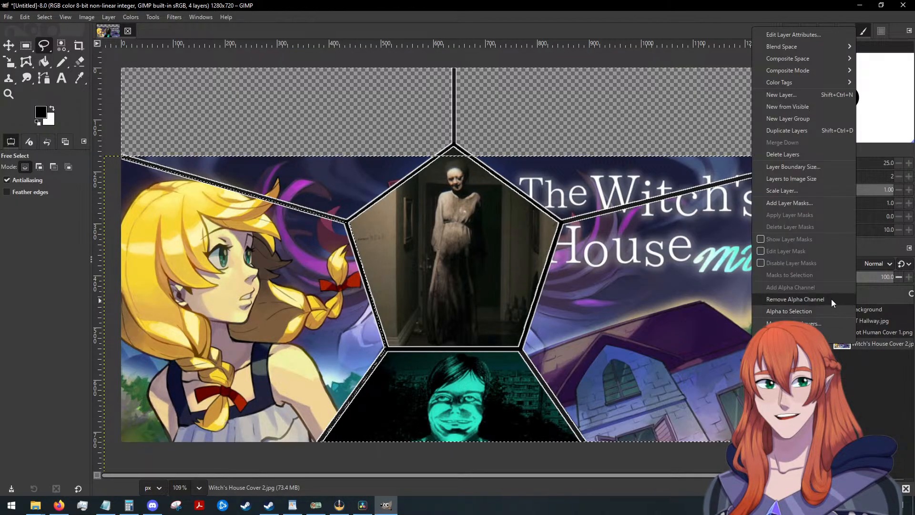
{"action": "left_click", "coordinate": [627, 384]}
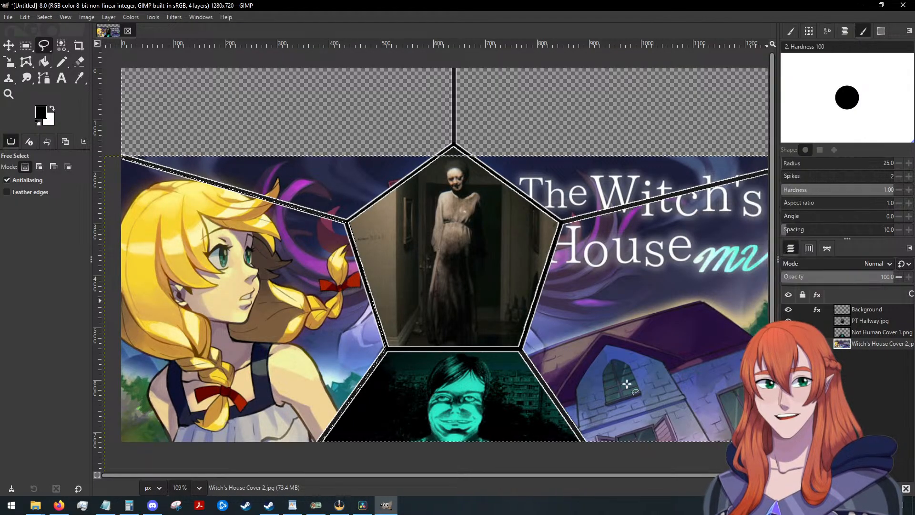
{"action": "key", "text": "Delete"}
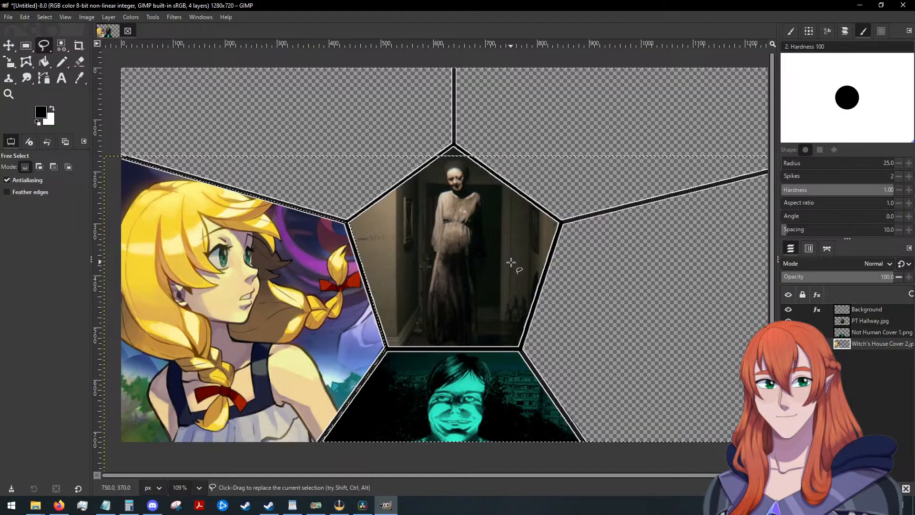
{"action": "scroll", "coordinate": [511, 262], "scroll_direction": "up", "scroll_amount": 1}
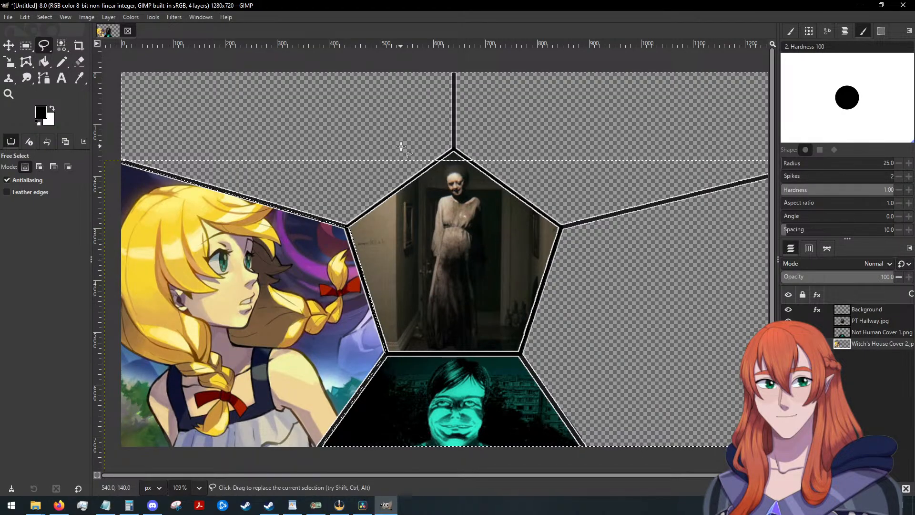
{"action": "left_click", "coordinate": [46, 17]}
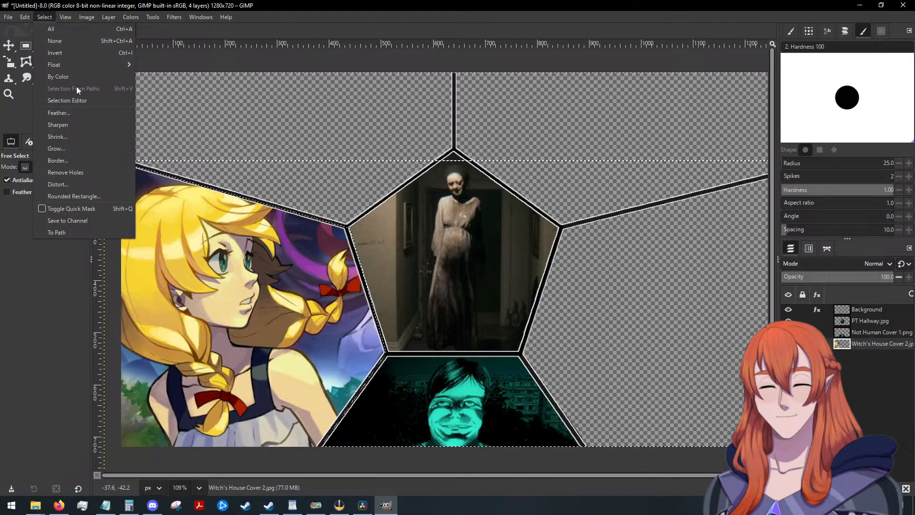
{"action": "left_click", "coordinate": [82, 101]}
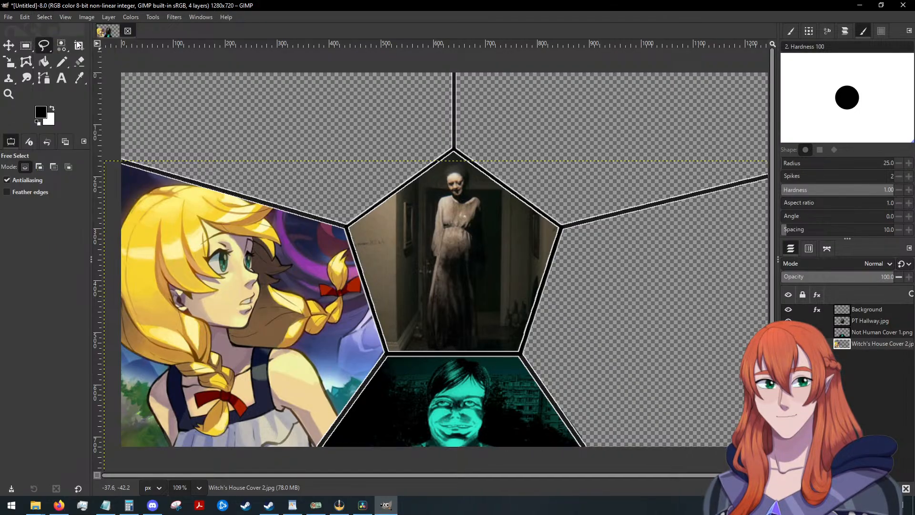
Import Bioshock 1 Cover No Text.jpg as a layer and place it beneath Witch's House Cover 2.jpg in the layer stack.
{"action": "left_click_drag", "start_coordinate": [496, 475], "coordinate": [531, 475]}
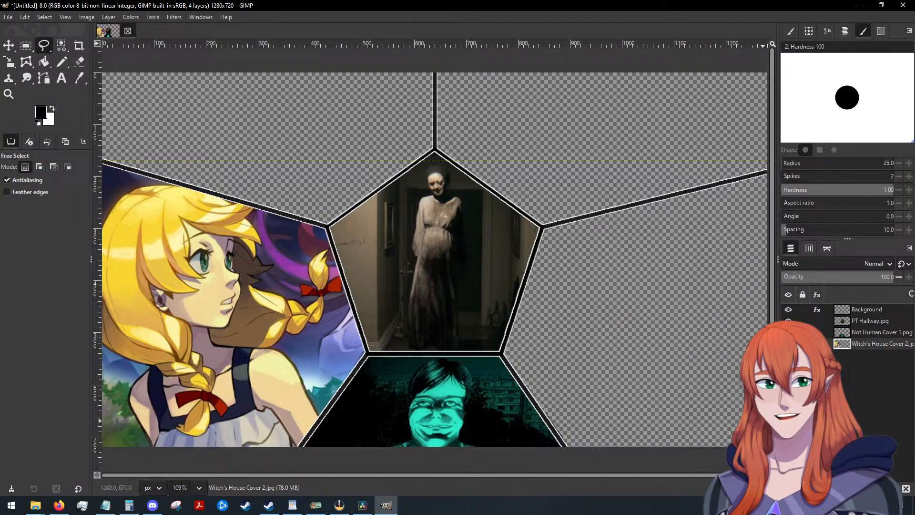
{"action": "left_click_drag", "start_coordinate": [914, 333], "coordinate": [707, 314]}
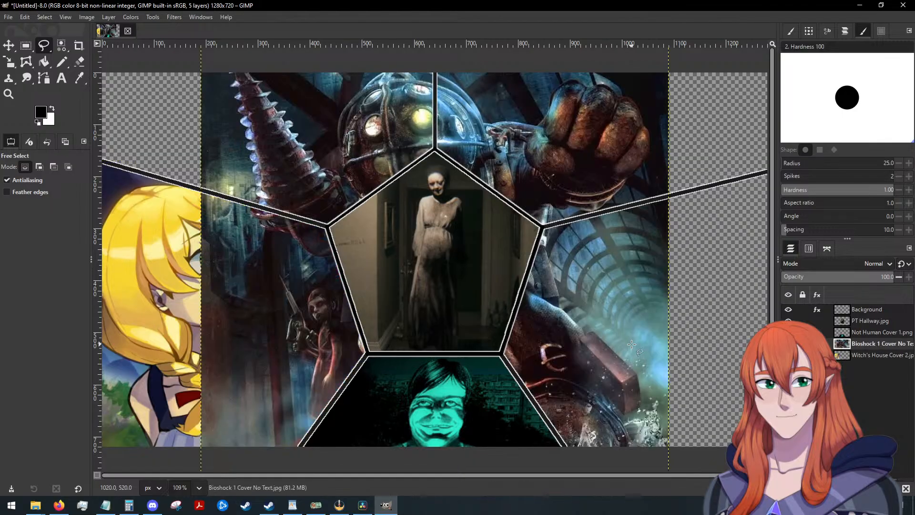
{"action": "left_click", "coordinate": [4, 47]}
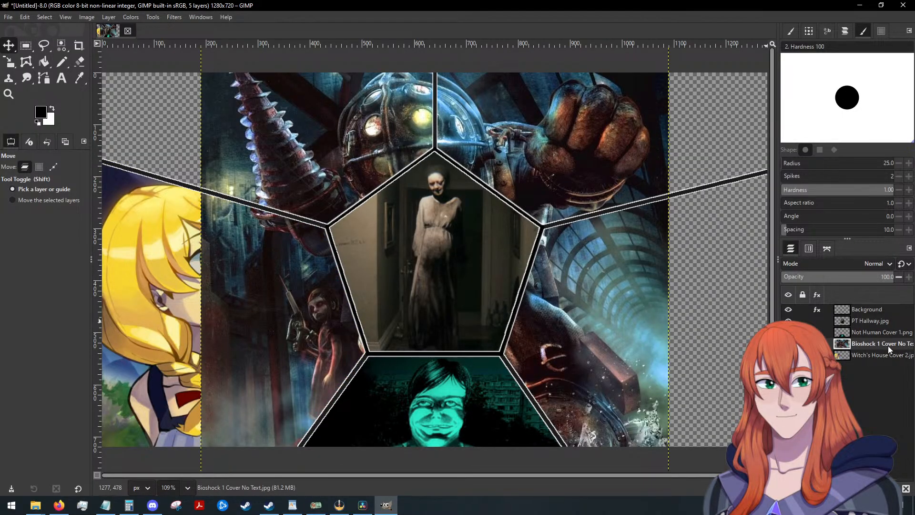
{"action": "left_click_drag", "start_coordinate": [887, 345], "coordinate": [885, 360]}
Move the Bioshock cover so the diver's helmet and drill fill the panel at the pentagon's lower right.
{"action": "left_click_drag", "start_coordinate": [429, 260], "coordinate": [647, 369]}
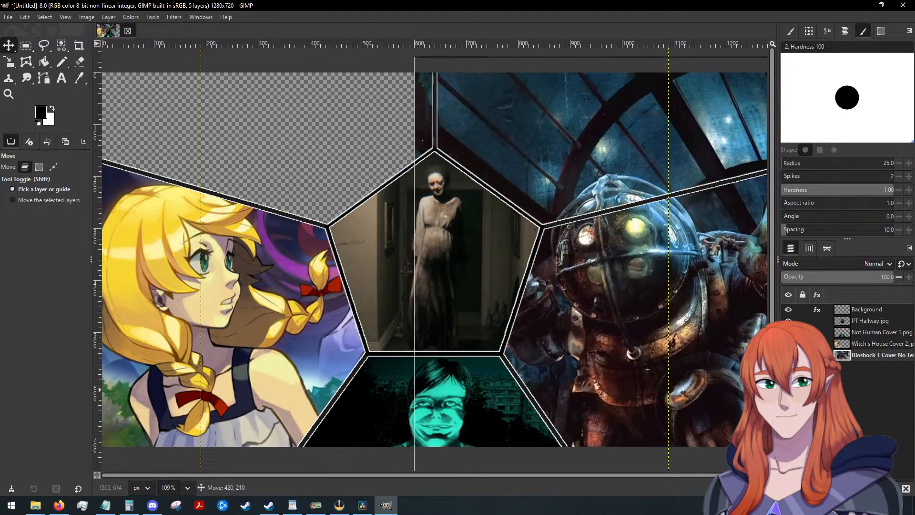
{"action": "left_click_drag", "start_coordinate": [780, 391], "coordinate": [801, 425]}
{"action": "scroll", "coordinate": [650, 422], "scroll_direction": "down", "scroll_amount": 1}
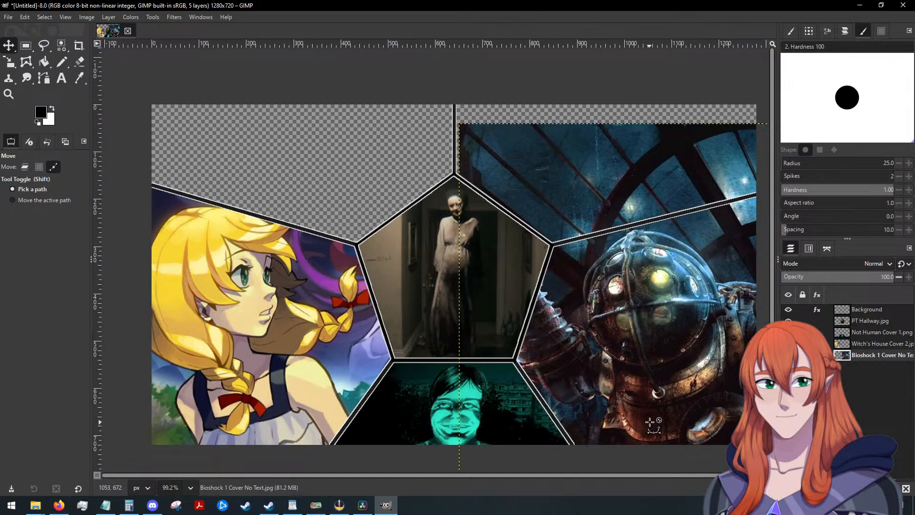
{"action": "scroll", "coordinate": [652, 424], "scroll_direction": "down", "scroll_amount": 1}
{"action": "mouse_move", "coordinate": [649, 376]}
{"action": "left_mouse_down"}
{"action": "mouse_move", "coordinate": [665, 395]}
{"action": "mouse_move", "coordinate": [665, 383]}
{"action": "left_mouse_up"}
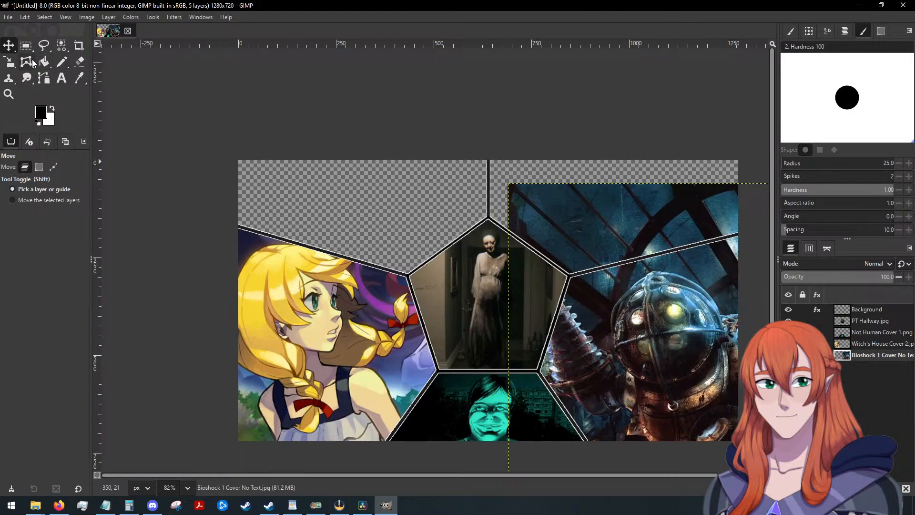
Outline the panel at the pentagon's lower right with a closed Free Select polygon.
{"action": "left_click", "coordinate": [43, 46]}
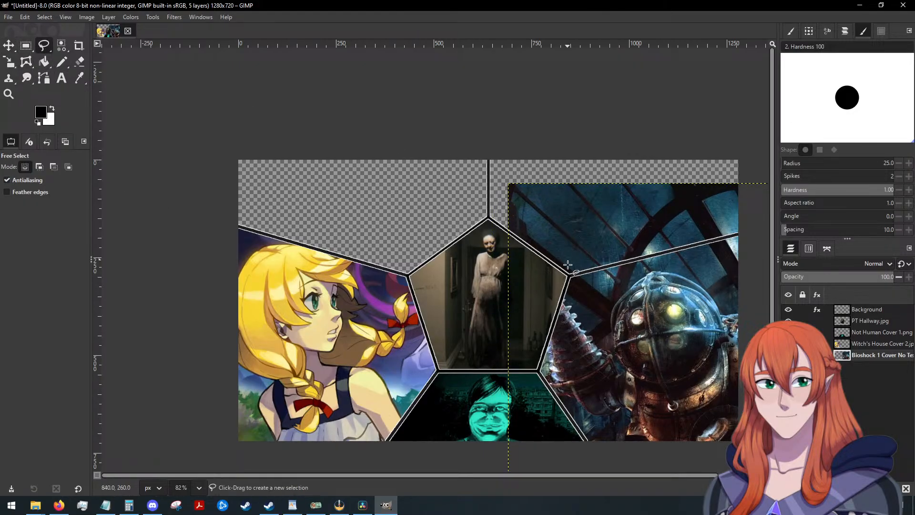
{"action": "left_click", "coordinate": [589, 444]}
{"action": "left_click", "coordinate": [537, 370]}
{"action": "left_click", "coordinate": [570, 274]}
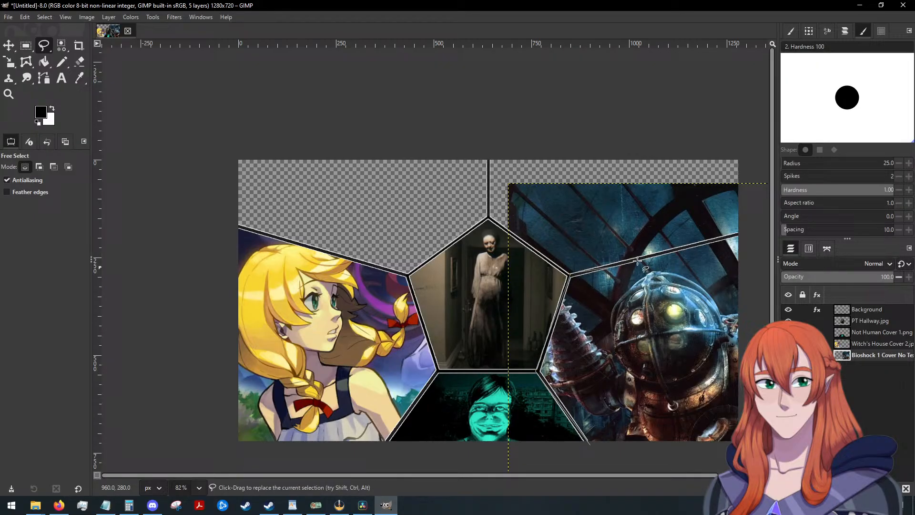
{"action": "left_click", "coordinate": [749, 230]}
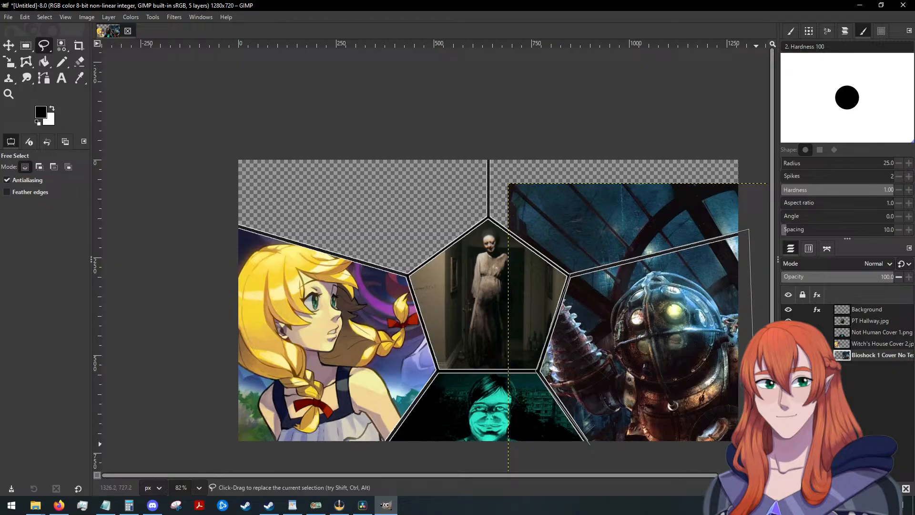
{"action": "left_click", "coordinate": [627, 455]}
{"action": "left_click", "coordinate": [590, 444]}
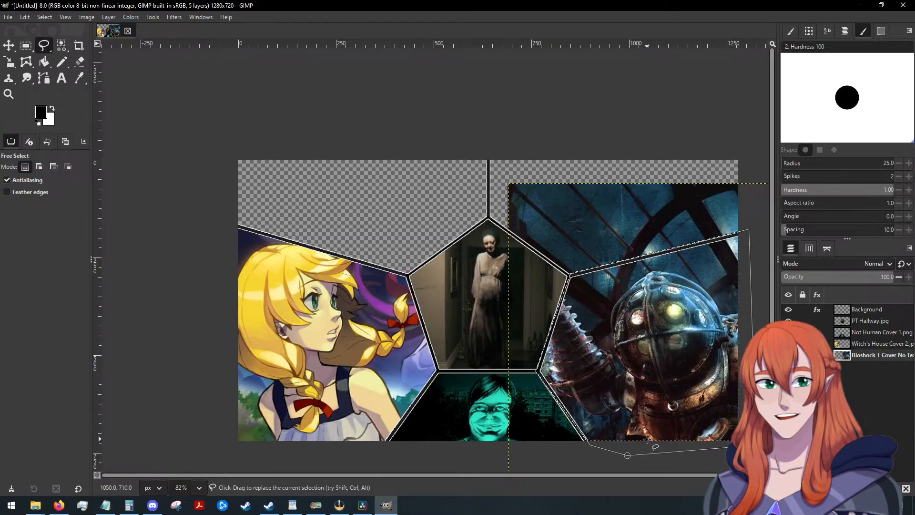
Add an alpha channel to the Bioshock layer and trim the artwork to the lower-right panel by inverting the selection, deleting the excess and deselecting.
{"action": "right_click", "coordinate": [875, 352]}
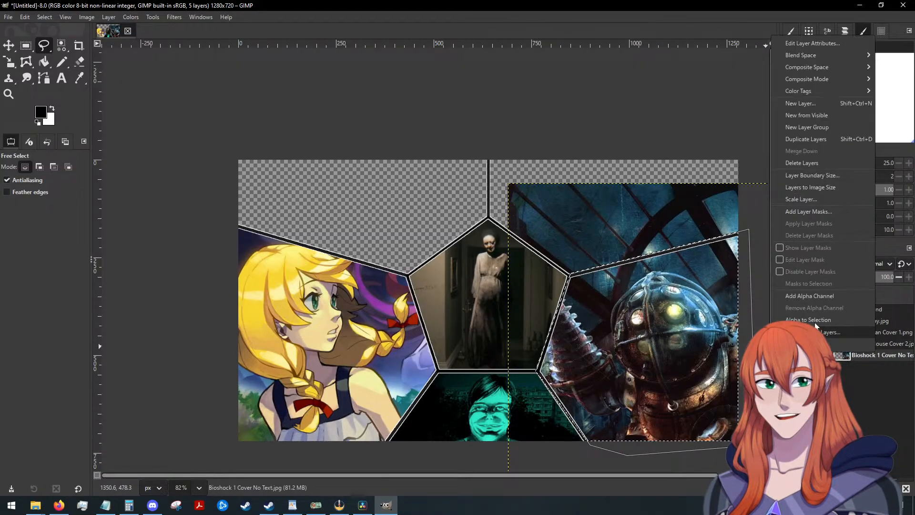
{"action": "left_click", "coordinate": [810, 318]}
{"action": "right_click", "coordinate": [629, 351]}
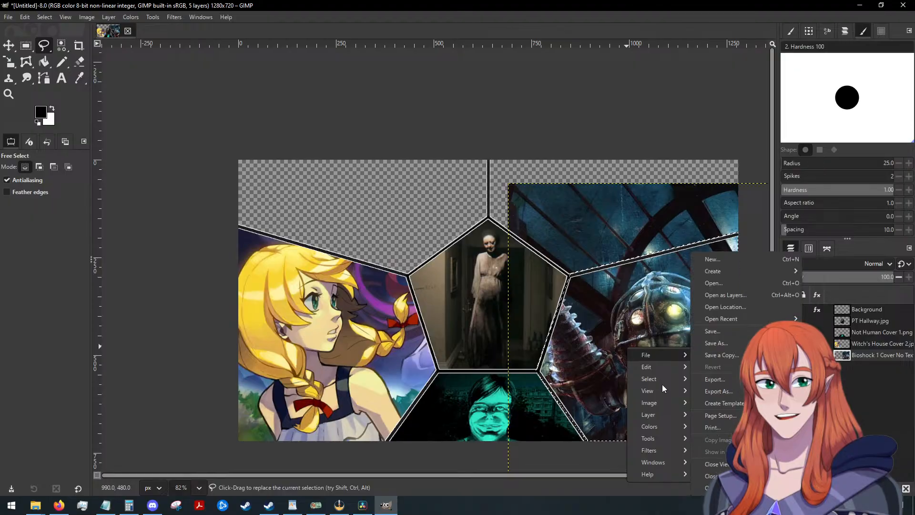
{"action": "mouse_move", "coordinate": [654, 379]}
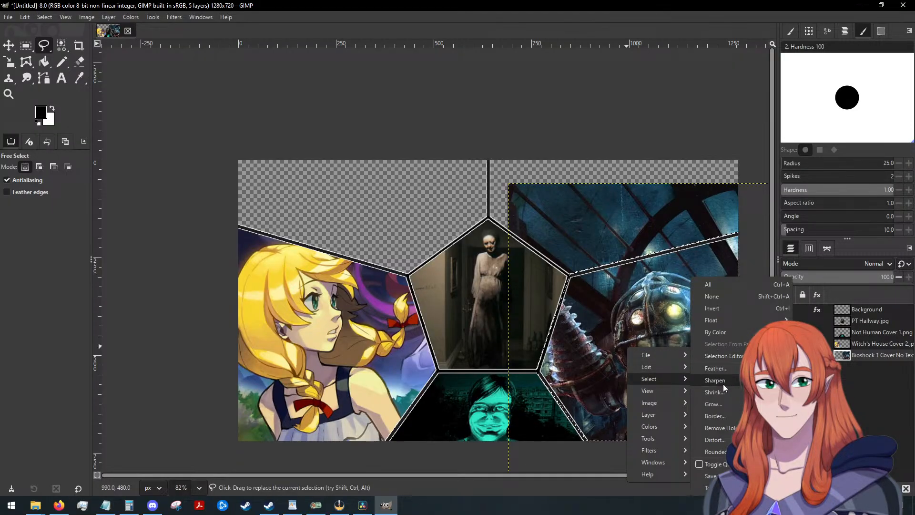
{"action": "left_click", "coordinate": [721, 310]}
{"action": "key", "text": "Delete"}
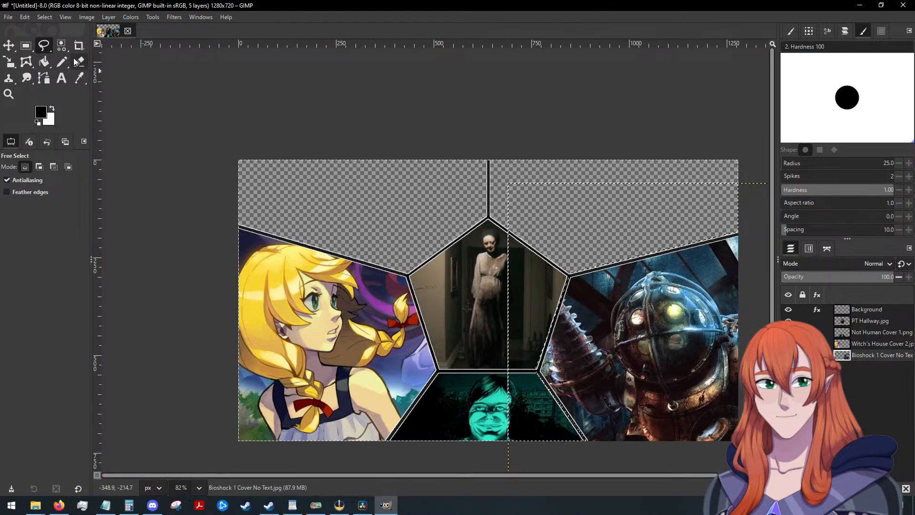
{"action": "left_click", "coordinate": [42, 17]}
{"action": "left_click", "coordinate": [71, 42]}
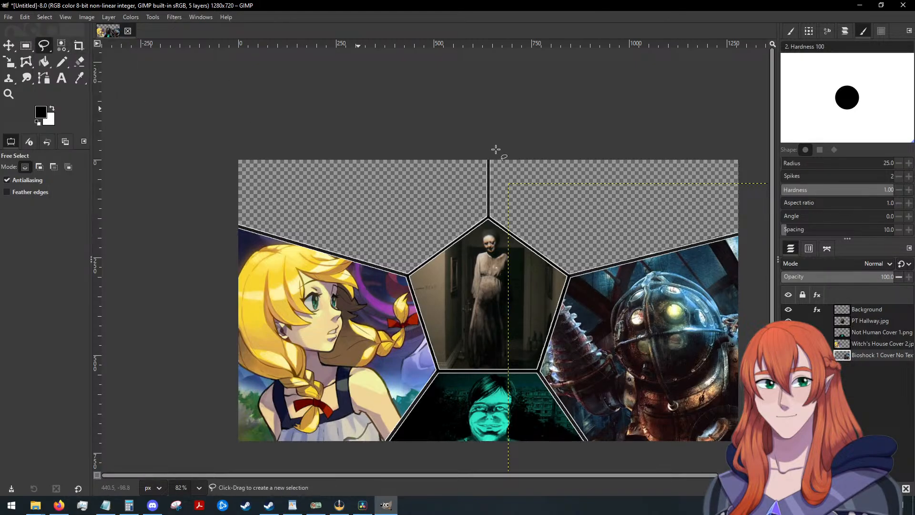
Import Bramble Cover No Text.jpg as a layer and place it beneath Bioshock 1 Cover No Text.jpg in the layer stack.
{"action": "left_click_drag", "start_coordinate": [627, 237], "coordinate": [626, 237]}
{"action": "left_click", "coordinate": [6, 46]}
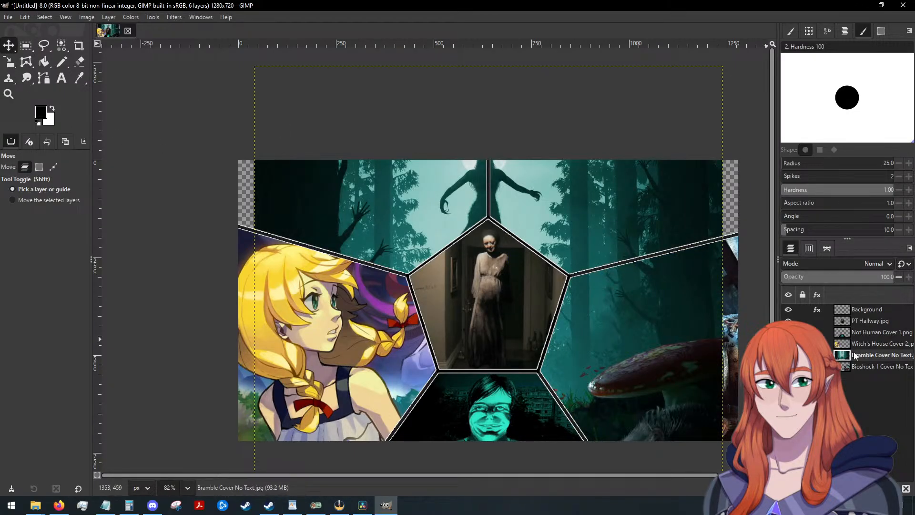
{"action": "left_click_drag", "start_coordinate": [869, 359], "coordinate": [867, 368]}
Add an alpha channel to the Bramble layer and move it so the horned silhouette sits centred in the upper-right panel.
{"action": "right_click", "coordinate": [871, 366]}
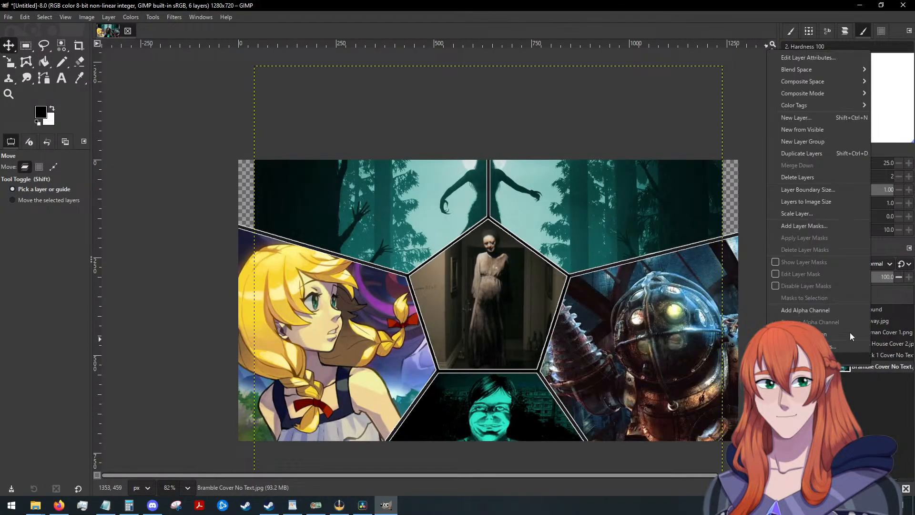
{"action": "left_click", "coordinate": [810, 313]}
{"action": "left_click_drag", "start_coordinate": [534, 211], "coordinate": [665, 243]}
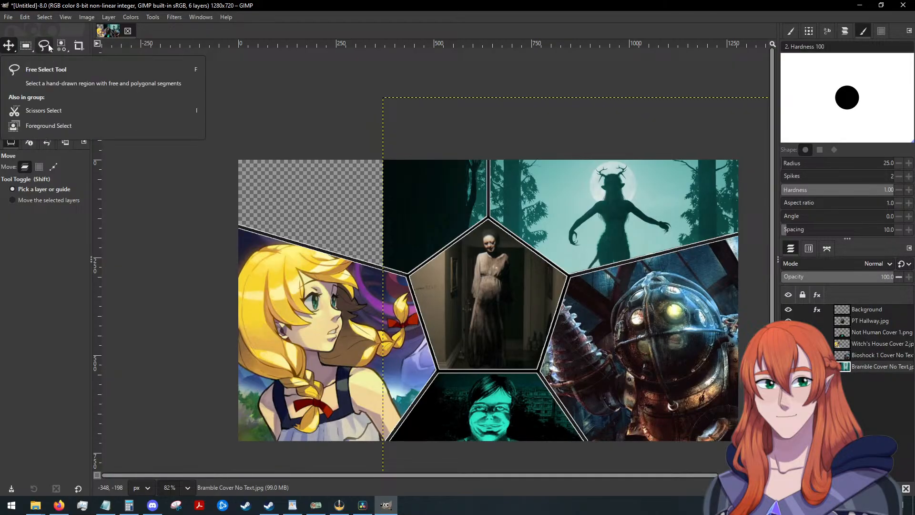
Select the upper-right panel area with a closed Free Select polygon along its dividing lines on the Bramble layer.
{"action": "left_click", "coordinate": [44, 46]}
{"action": "left_click", "coordinate": [489, 157]}
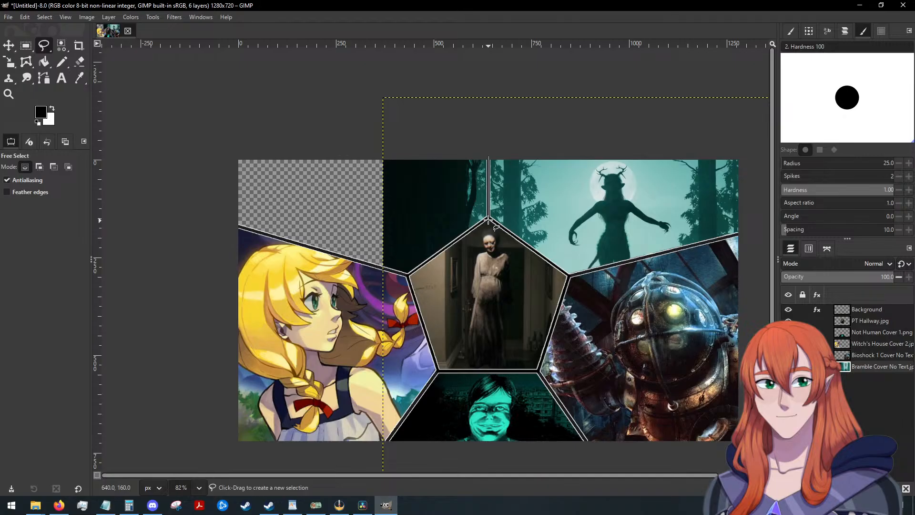
{"action": "left_click", "coordinate": [569, 275]}
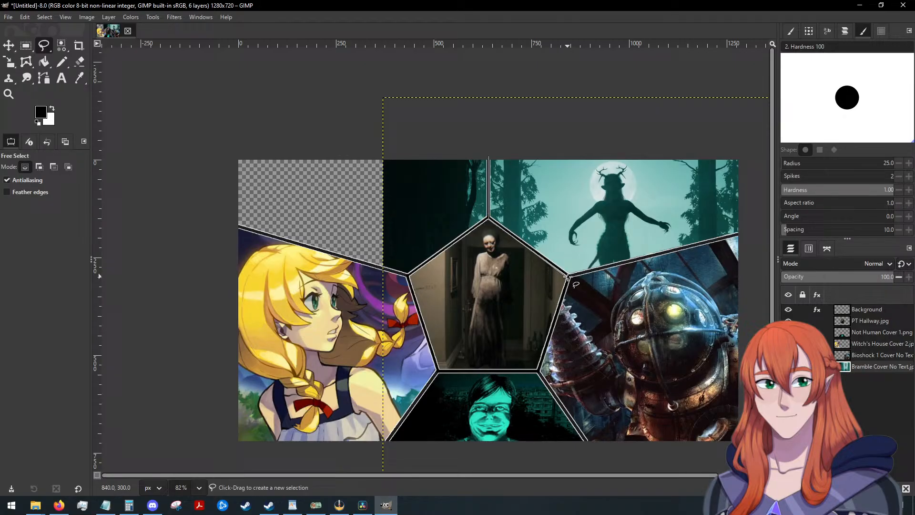
{"action": "left_click", "coordinate": [743, 233]}
{"action": "left_click", "coordinate": [744, 146]}
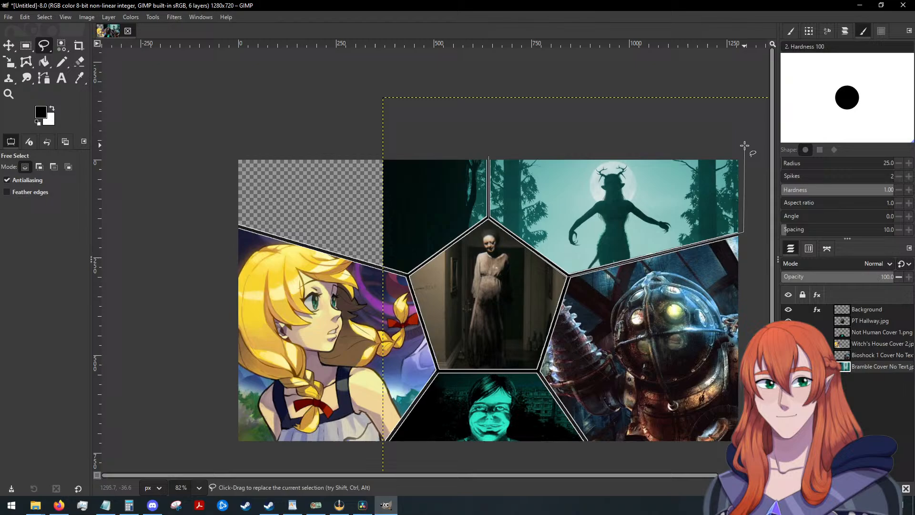
{"action": "left_click", "coordinate": [504, 137]}
{"action": "left_click", "coordinate": [487, 156]}
{"action": "key", "text": "Return"}
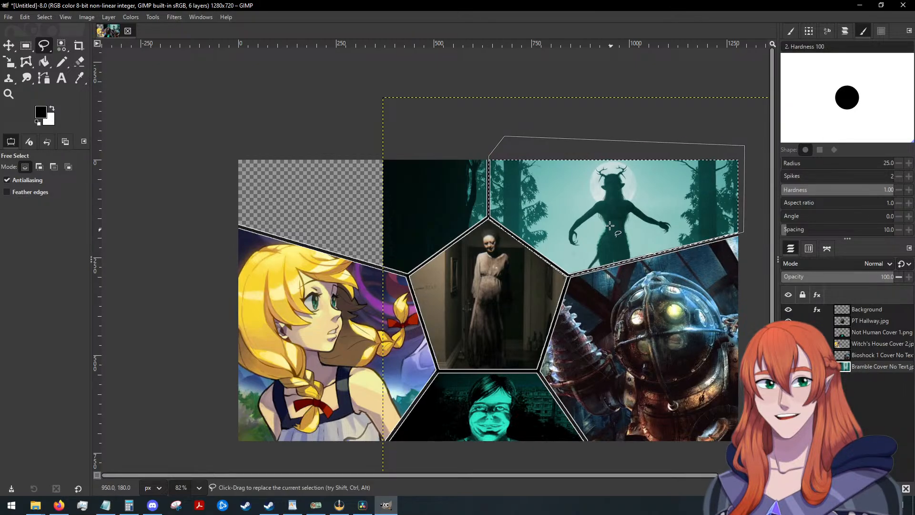
Trim the Bramble artwork to the upper-right panel by inverting the selection and deleting the excess, and invert the selection again.
{"action": "right_click", "coordinate": [599, 197]}
{"action": "mouse_move", "coordinate": [650, 227]}
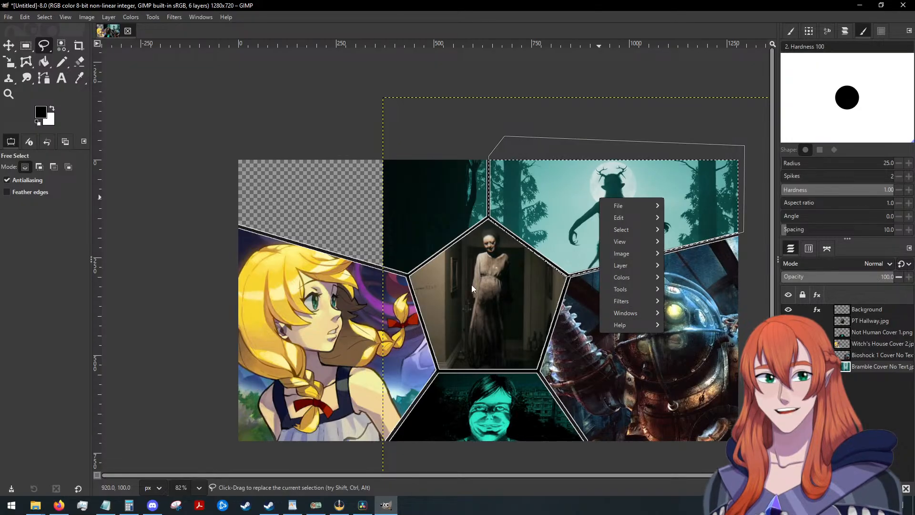
{"action": "mouse_move", "coordinate": [641, 288]}
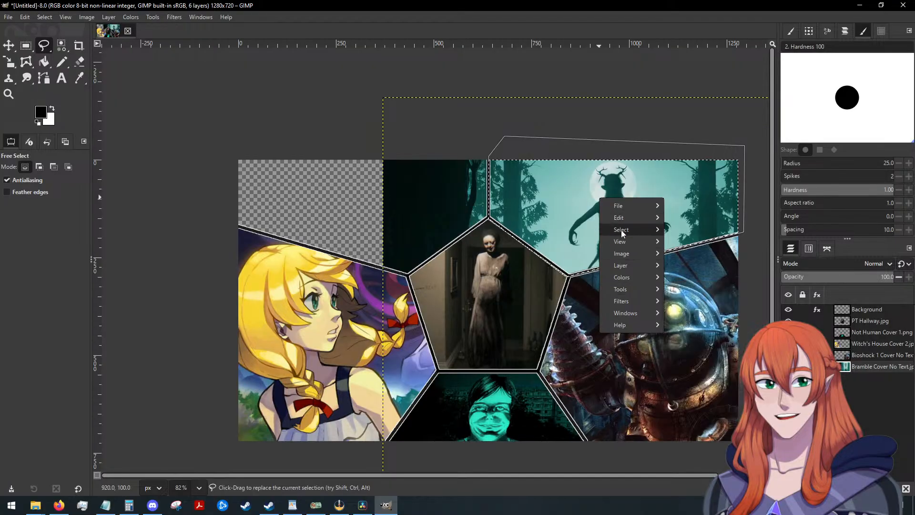
{"action": "mouse_move", "coordinate": [622, 230]}
{"action": "left_click", "coordinate": [691, 253]}
{"action": "key", "text": "Delete"}
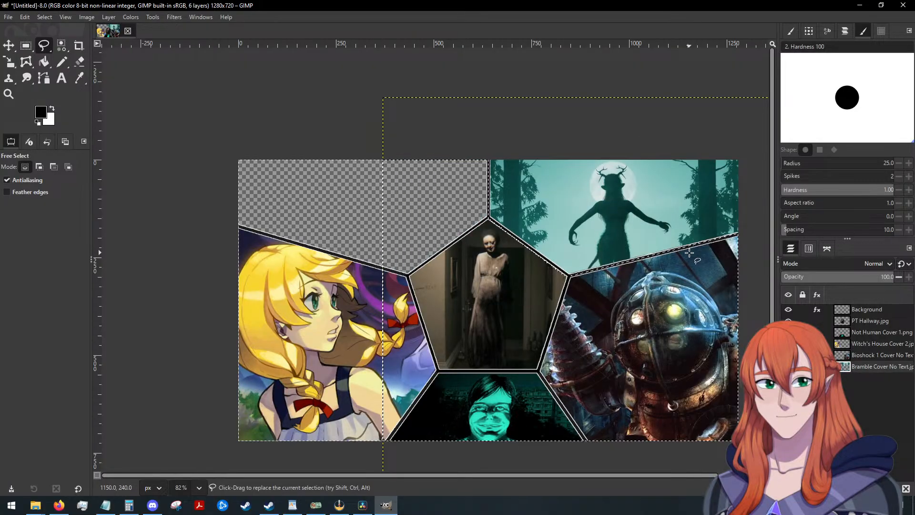
{"action": "left_click", "coordinate": [44, 17]}
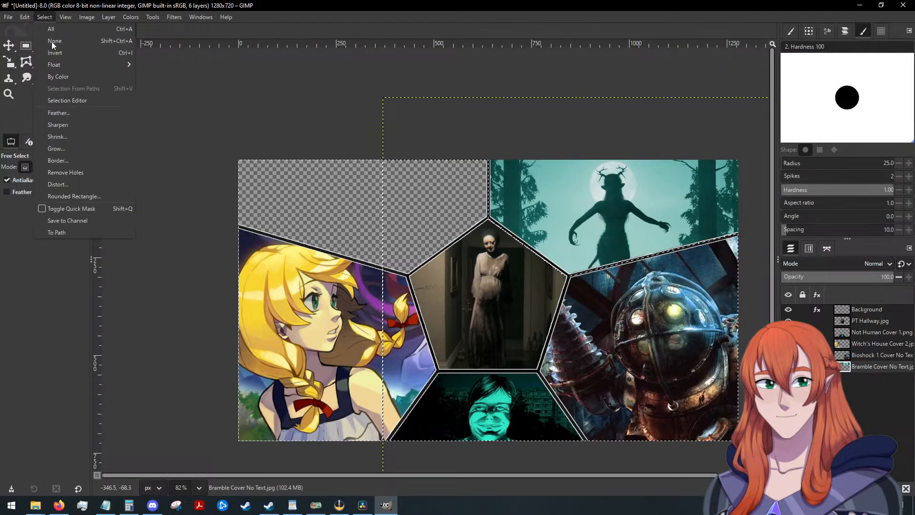
{"action": "left_click", "coordinate": [54, 47]}
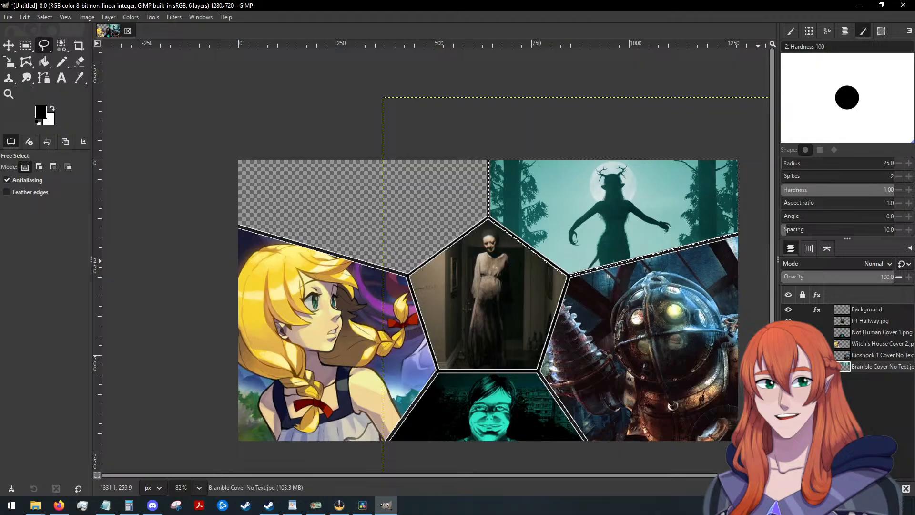
Import Mouthwashing Cover.webp as a layer, try moving and scaling it in the upper-left panel, and delete the layer.
{"action": "left_click_drag", "start_coordinate": [914, 257], "coordinate": [465, 245]}
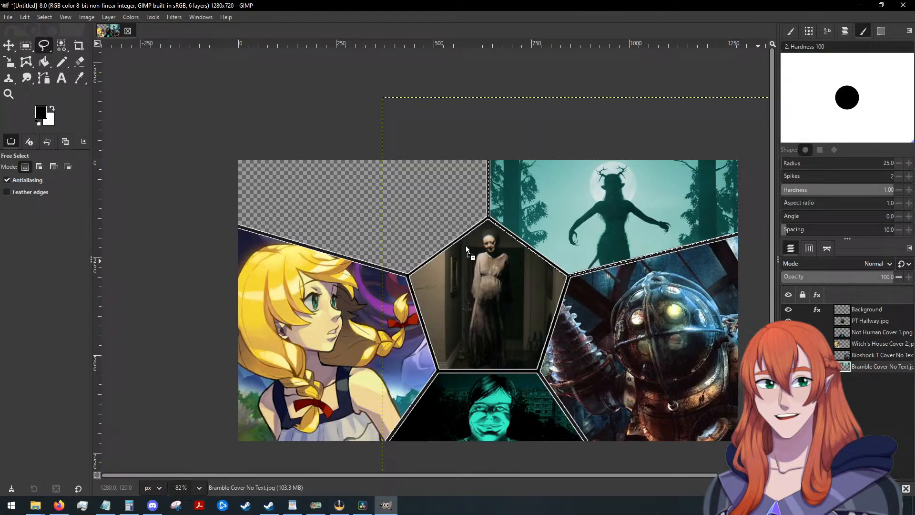
{"action": "left_click", "coordinate": [9, 45]}
{"action": "left_click_drag", "start_coordinate": [450, 237], "coordinate": [328, 177]}
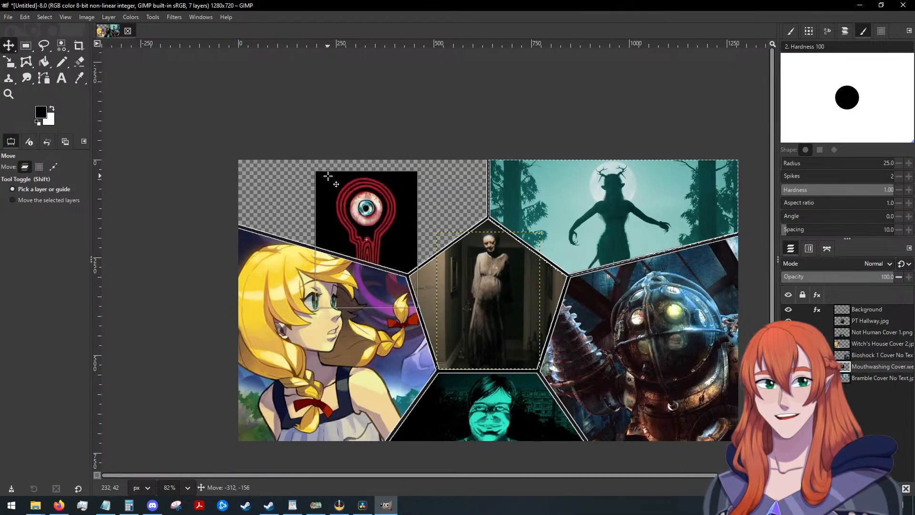
{"action": "key", "text": "shift+s"}
{"action": "left_click", "coordinate": [391, 201]}
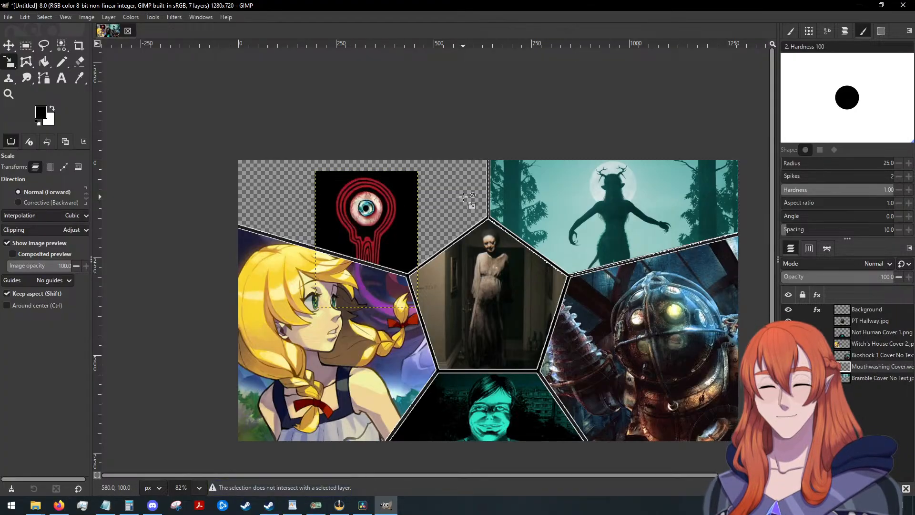
{"action": "right_click", "coordinate": [871, 366]}
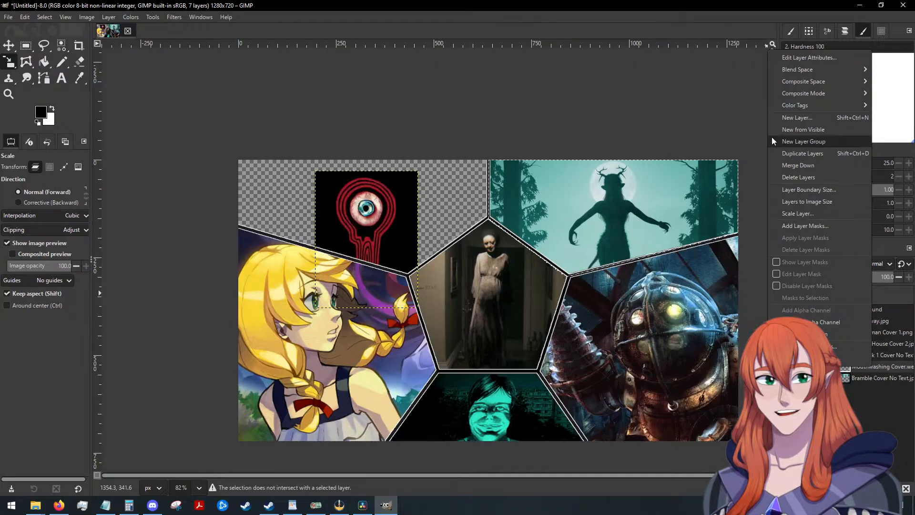
{"action": "left_click", "coordinate": [808, 176]}
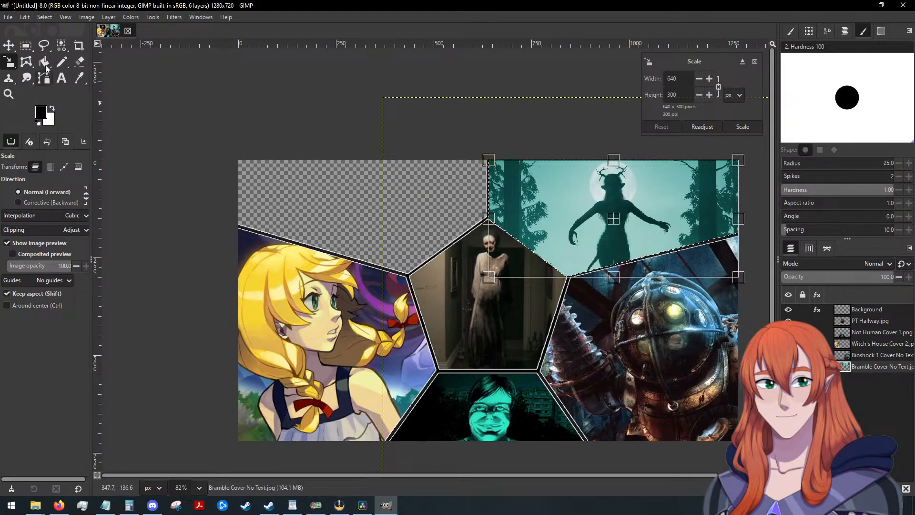
Clear the selection around the upper-right panel.
{"action": "left_click", "coordinate": [45, 16]}
{"action": "left_click", "coordinate": [52, 41]}
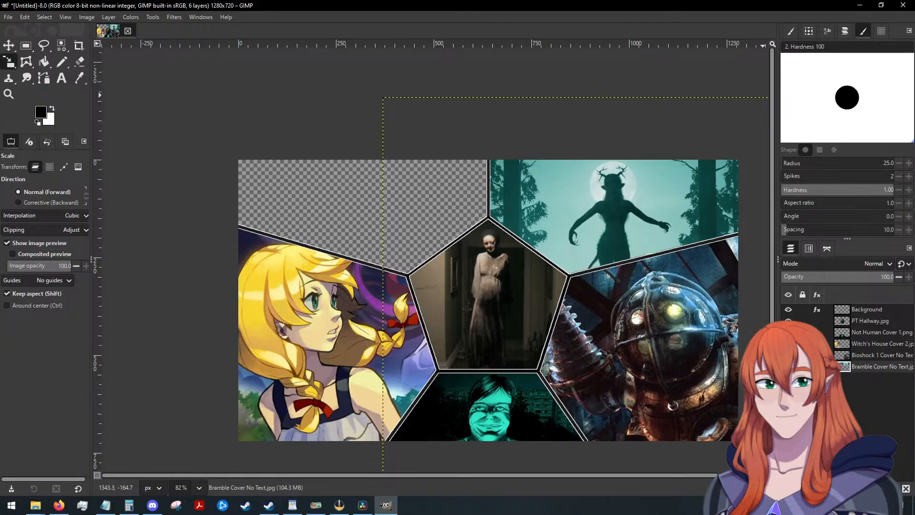
Import Mouthwashing Cover.jpg as a layer and move its eyeball artwork into the upper-left panel.
{"action": "key", "text": "alt+Tab"}
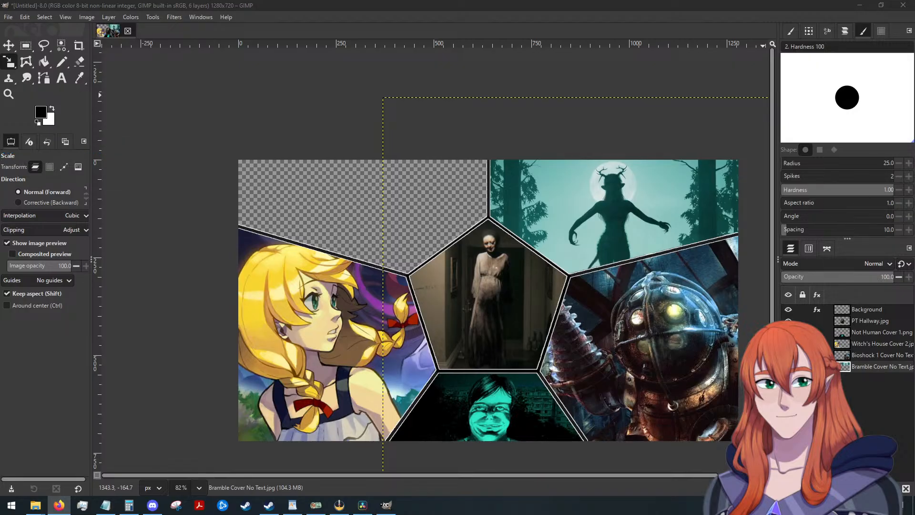
{"action": "key", "text": "alt+Tab"}
{"action": "left_click_drag", "start_coordinate": [714, 136], "coordinate": [423, 188]}
{"action": "left_click", "coordinate": [423, 188]}
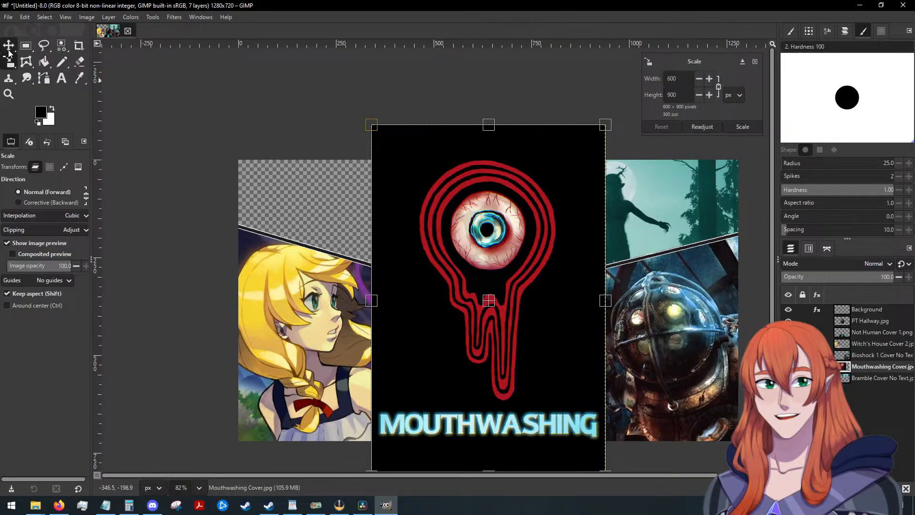
{"action": "left_click", "coordinate": [9, 45]}
{"action": "left_click_drag", "start_coordinate": [435, 232], "coordinate": [315, 209]}
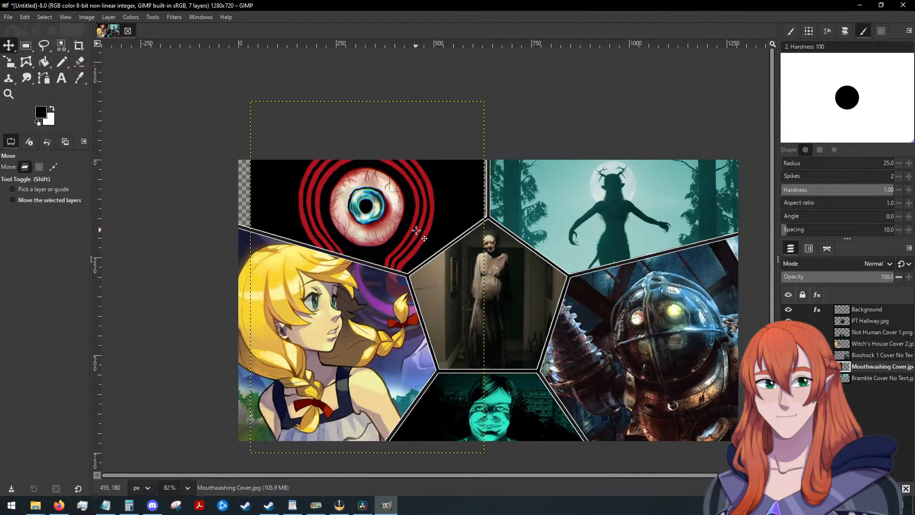
Scale the Mouthwashing Cover.jpg layer to 629 × 944 px and reposition it so the eyeball sits lower in the upper-left panel.
{"action": "key", "text": "shift+s"}
{"action": "left_click", "coordinate": [336, 214]}
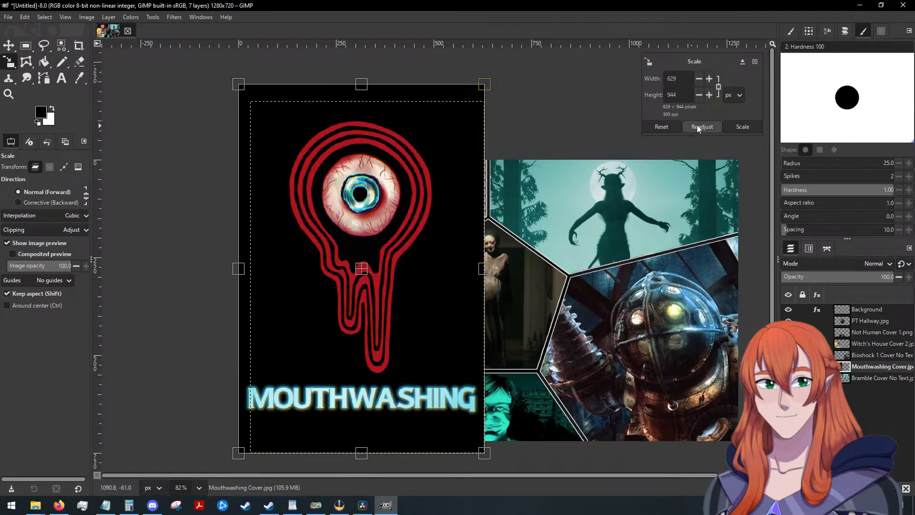
{"action": "left_click", "coordinate": [743, 126]}
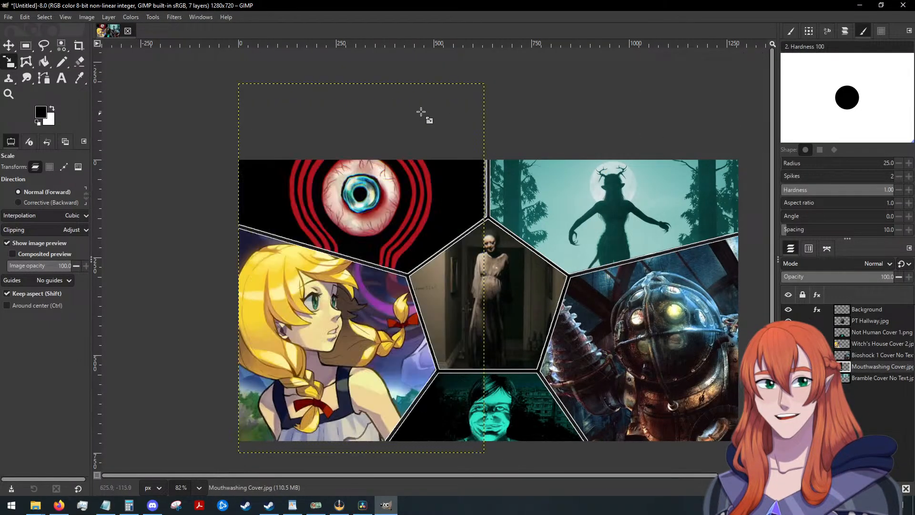
{"action": "left_click", "coordinate": [9, 45]}
{"action": "left_click_drag", "start_coordinate": [363, 206], "coordinate": [400, 241]}
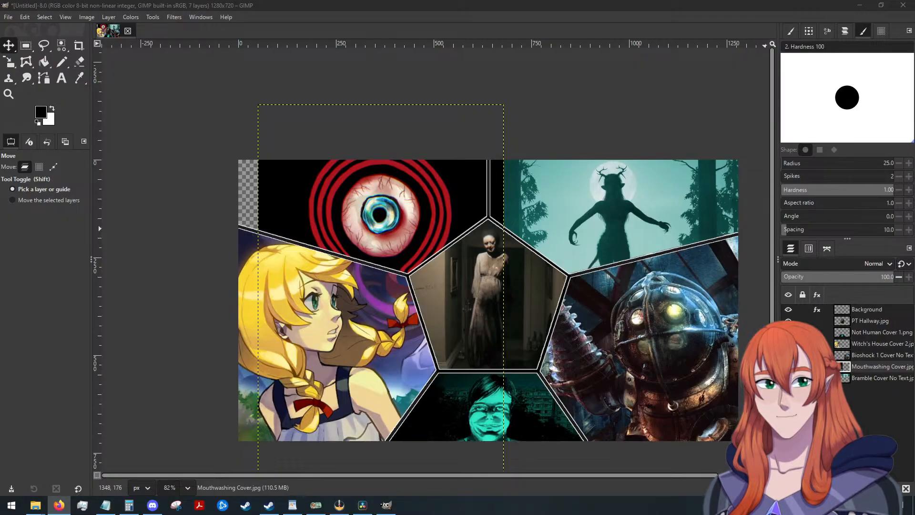
Delete the Mouthwashing Cover.jpg layer.
{"action": "right_click", "coordinate": [876, 366]}
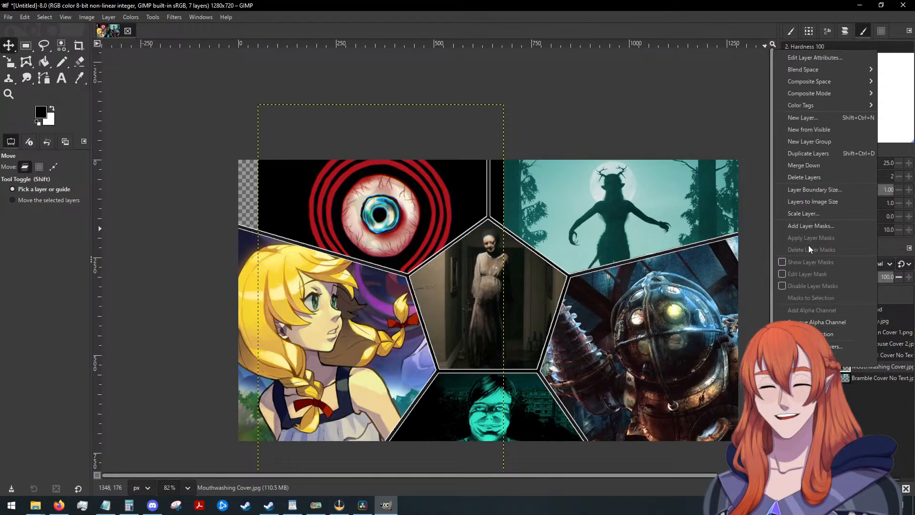
{"action": "left_click", "coordinate": [817, 177]}
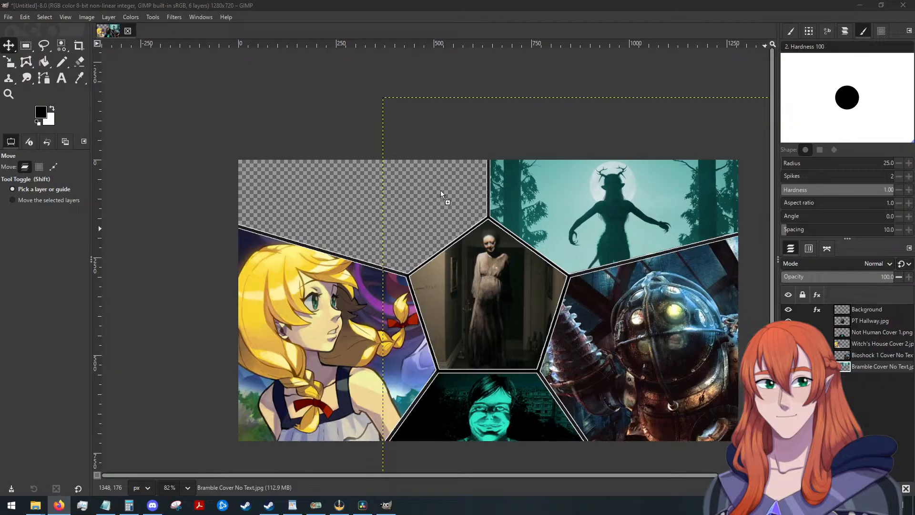
Import Curly.webp as a layer and scale it proportionally to 735 × 576 px.
{"action": "left_click_drag", "start_coordinate": [446, 198], "coordinate": [325, 204]}
{"action": "key", "text": "shift+s"}
{"action": "left_click_drag", "start_coordinate": [525, 313], "coordinate": [487, 282]}
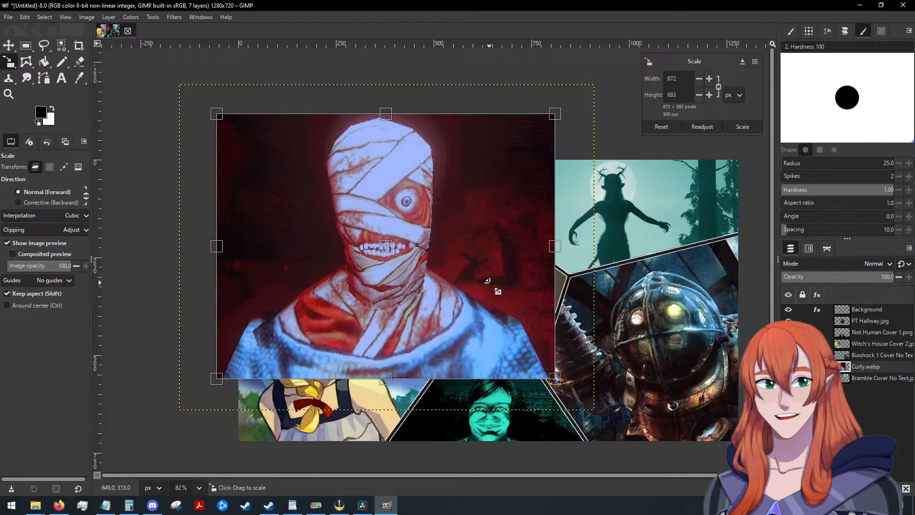
{"action": "left_click_drag", "start_coordinate": [308, 182], "coordinate": [340, 207]}
{"action": "left_click_drag", "start_coordinate": [499, 292], "coordinate": [481, 277]}
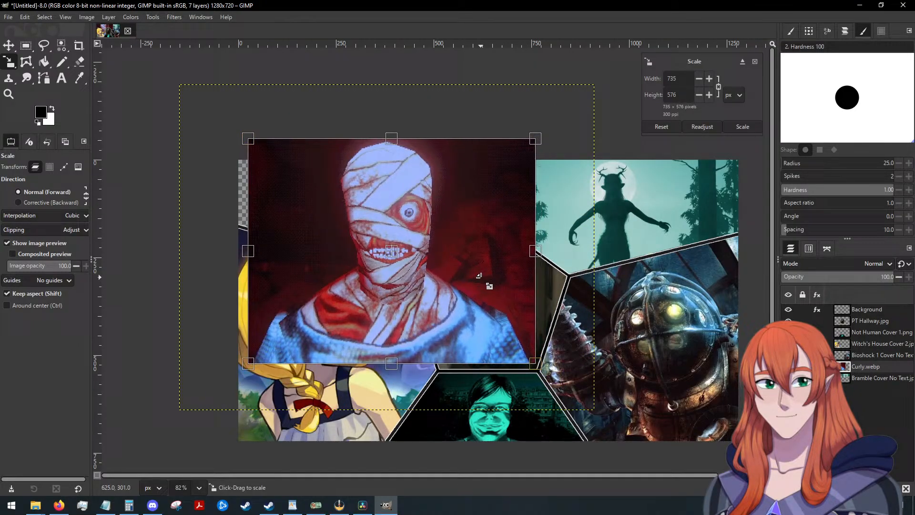
{"action": "left_click", "coordinate": [739, 127]}
Move the Curly artwork so the bandaged face fills the upper-left panel, and place its layer beneath Bramble Cover No Text.jpg.
{"action": "left_click", "coordinate": [12, 50]}
{"action": "left_click_drag", "start_coordinate": [350, 224], "coordinate": [326, 215]}
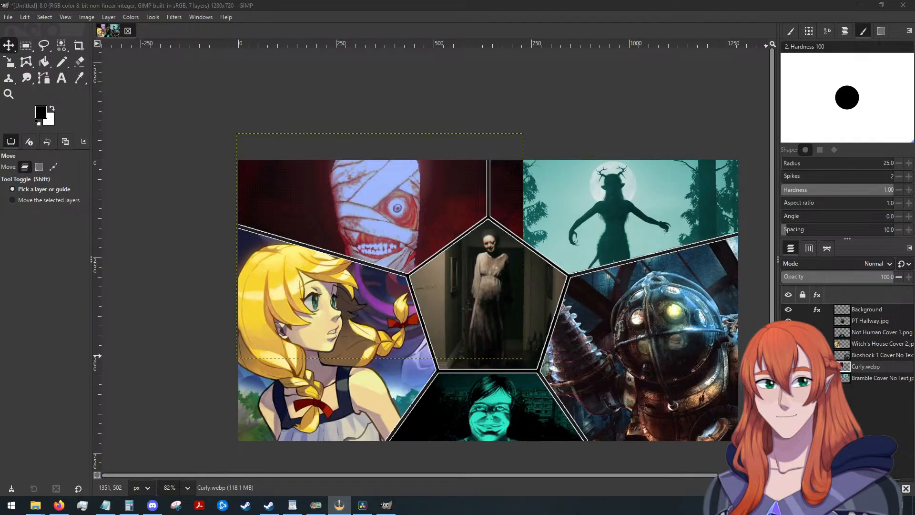
{"action": "scroll", "coordinate": [586, 351], "scroll_direction": "up", "scroll_amount": 1}
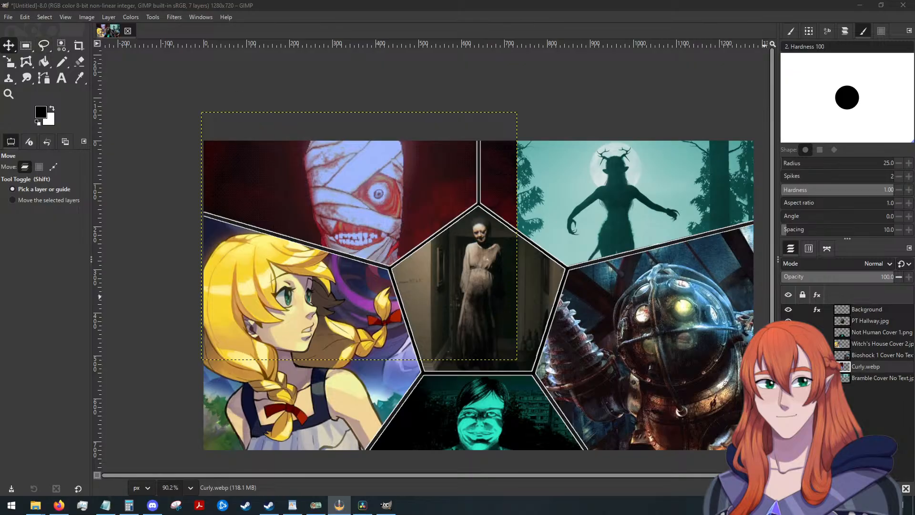
{"action": "right_click", "coordinate": [859, 364]}
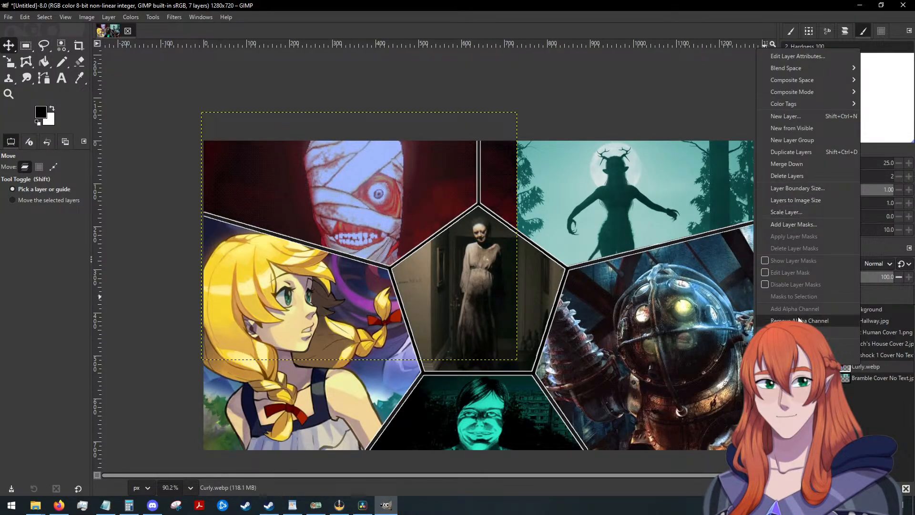
{"action": "left_click", "coordinate": [863, 387]}
{"action": "left_click_drag", "start_coordinate": [868, 369], "coordinate": [868, 381]}
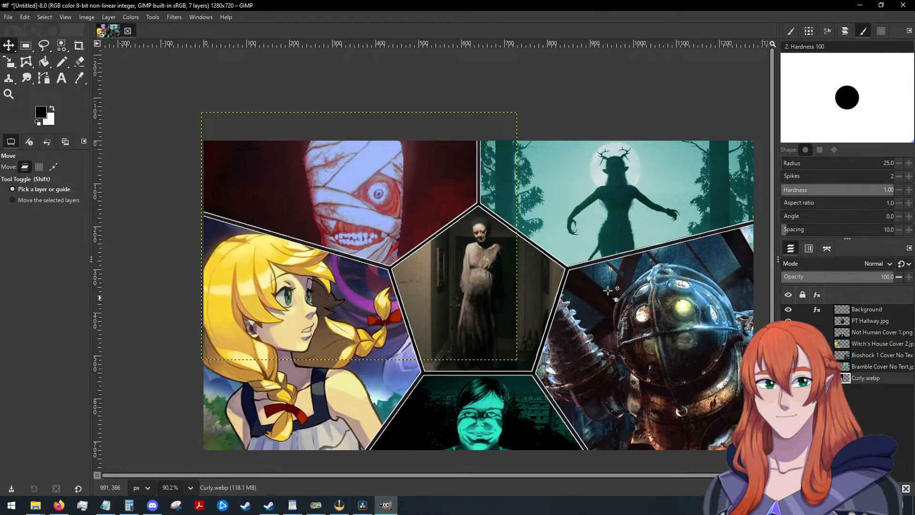
{"action": "left_click", "coordinate": [44, 45]}
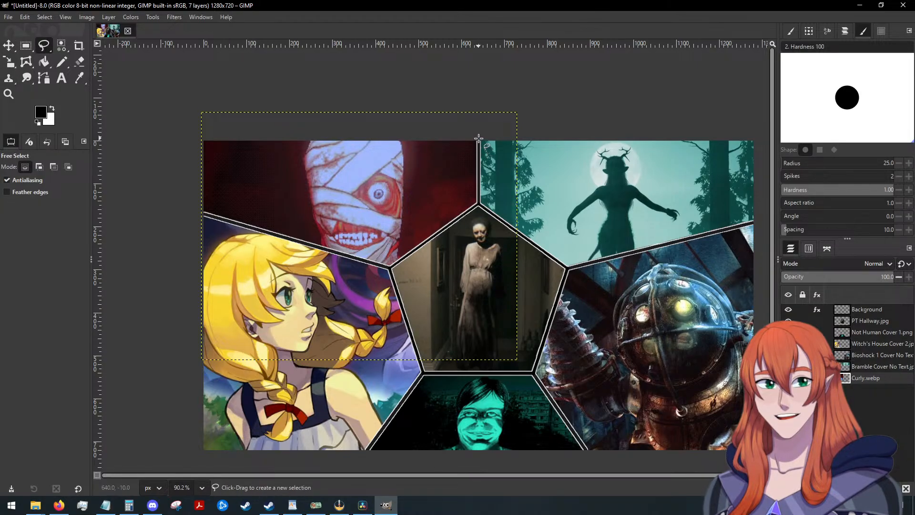
{"action": "scroll", "coordinate": [525, 220], "scroll_direction": "down", "scroll_amount": 1}
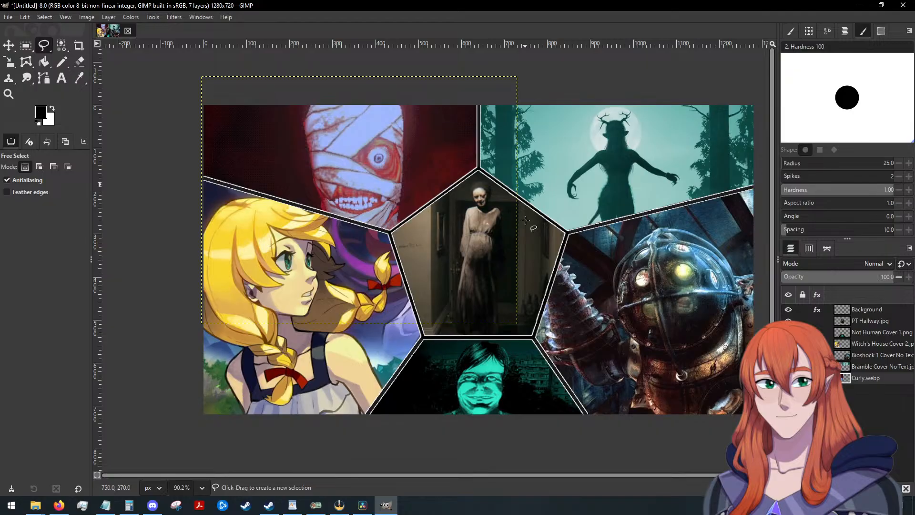
{"action": "key", "text": "ctrl"}
{"action": "scroll", "coordinate": [526, 220], "scroll_direction": "up", "scroll_amount": 1}
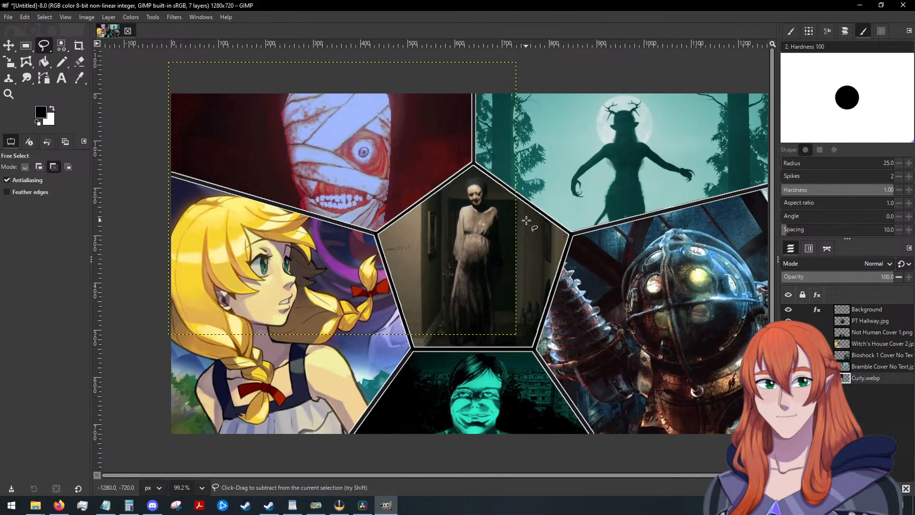
Select the Background layer and set the Text tool's font to Celtic Garamond the 2nd Regular.
{"action": "left_click", "coordinate": [862, 310]}
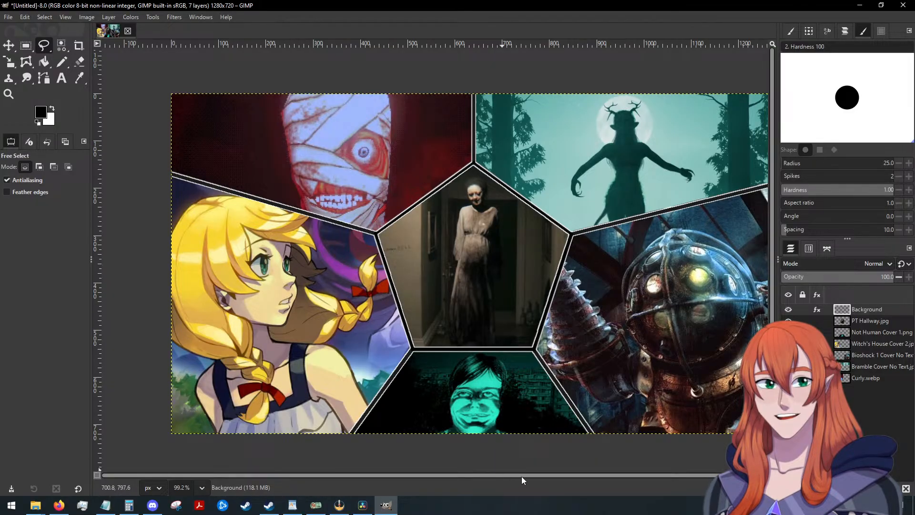
{"action": "left_click_drag", "start_coordinate": [532, 473], "coordinate": [546, 473]}
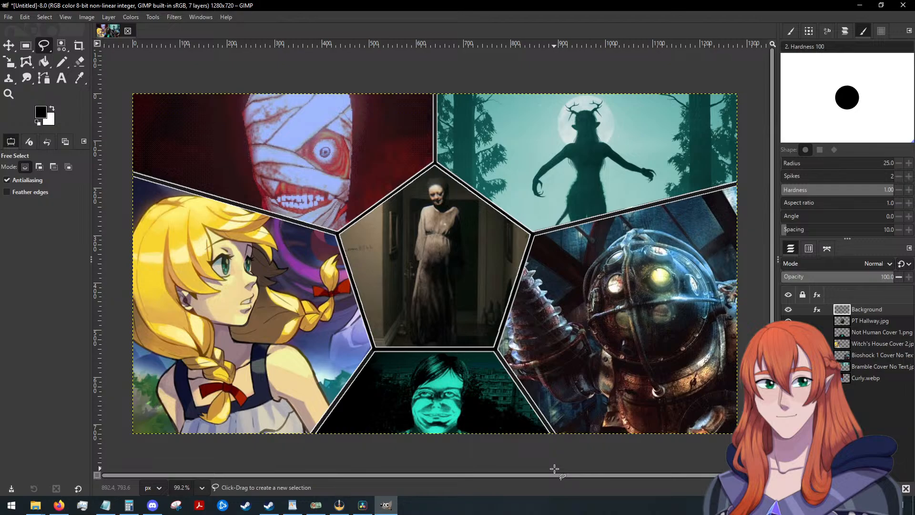
{"action": "left_click", "coordinate": [61, 78]}
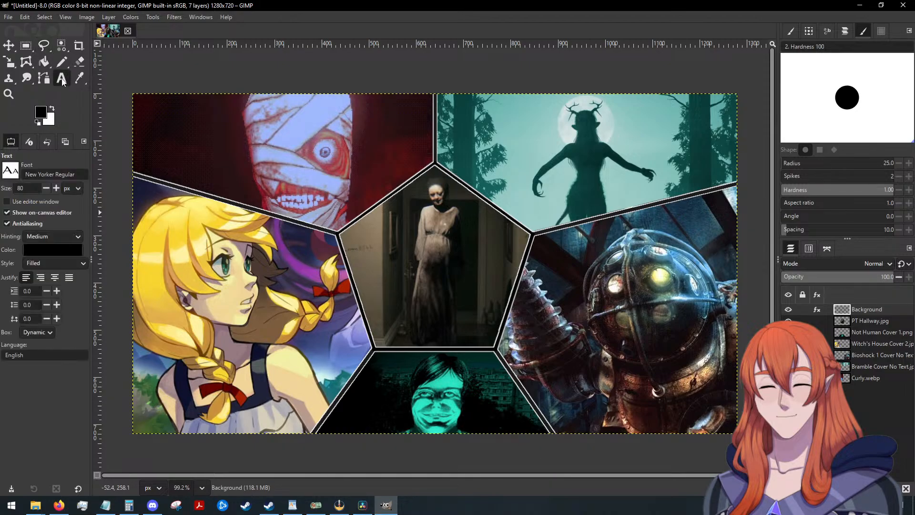
{"action": "left_click", "coordinate": [82, 175]}
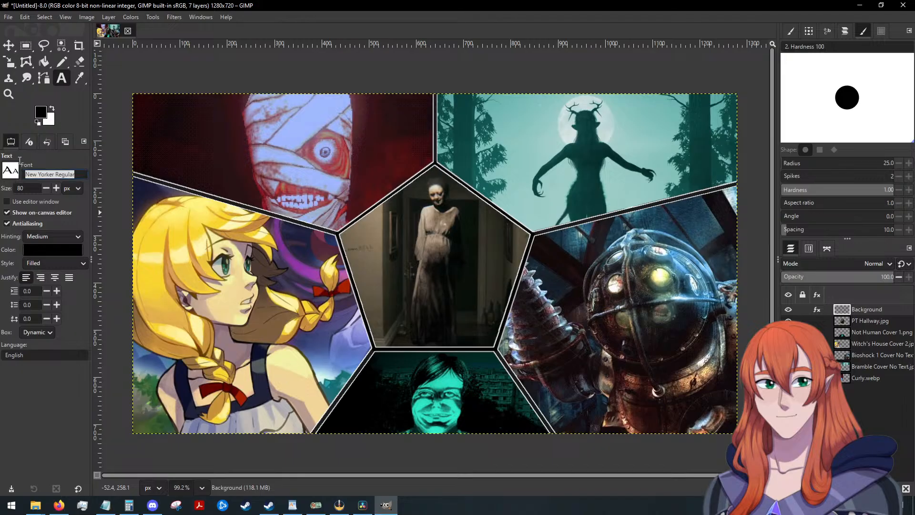
{"action": "type", "text": "cel"}
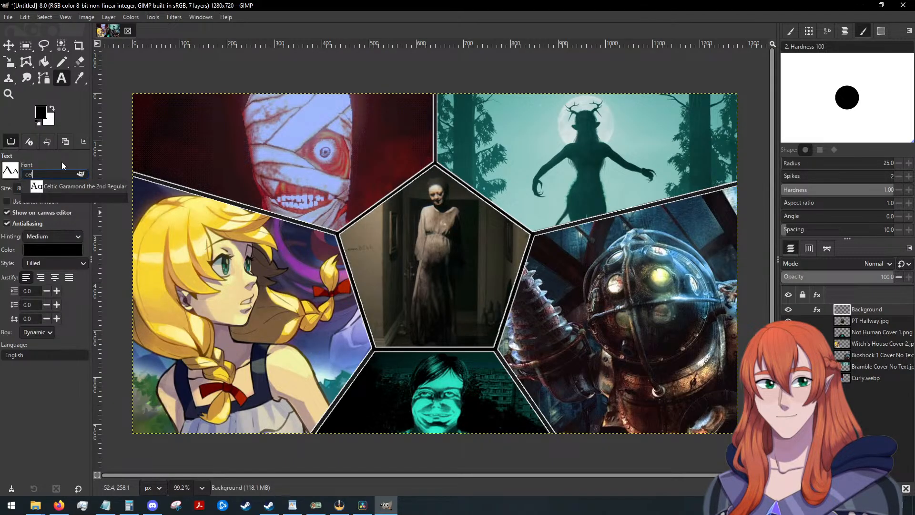
{"action": "left_click", "coordinate": [79, 183]}
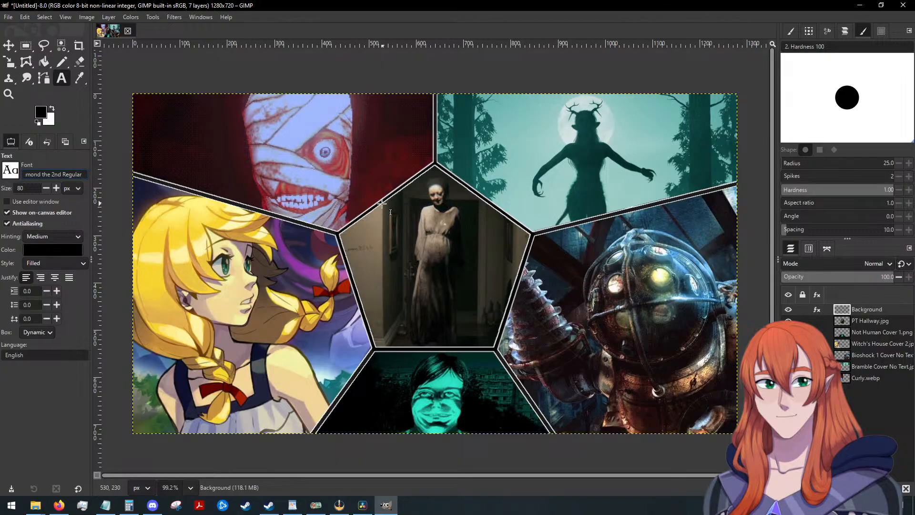
Add the text "DoubleLucky's" at 80 px and position it across the upper part of the central pentagon.
{"action": "left_click", "coordinate": [357, 190]}
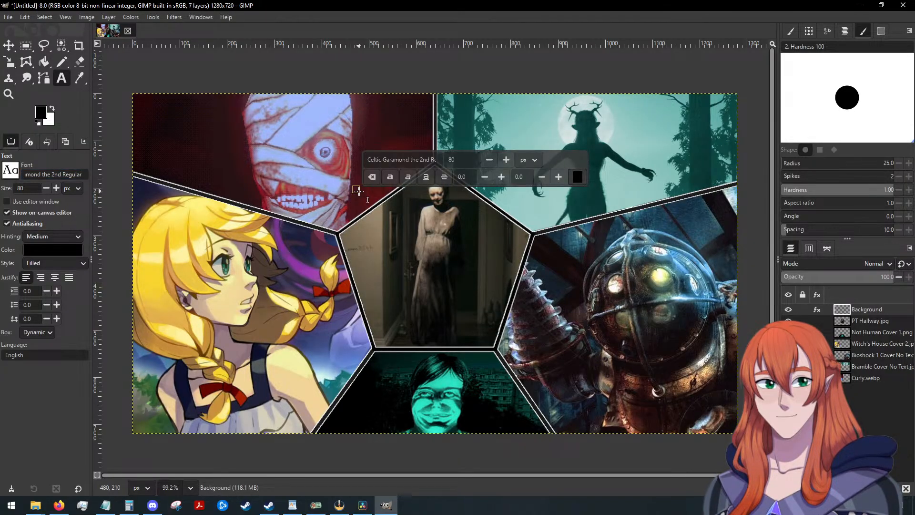
{"action": "type", "text": "Double"}
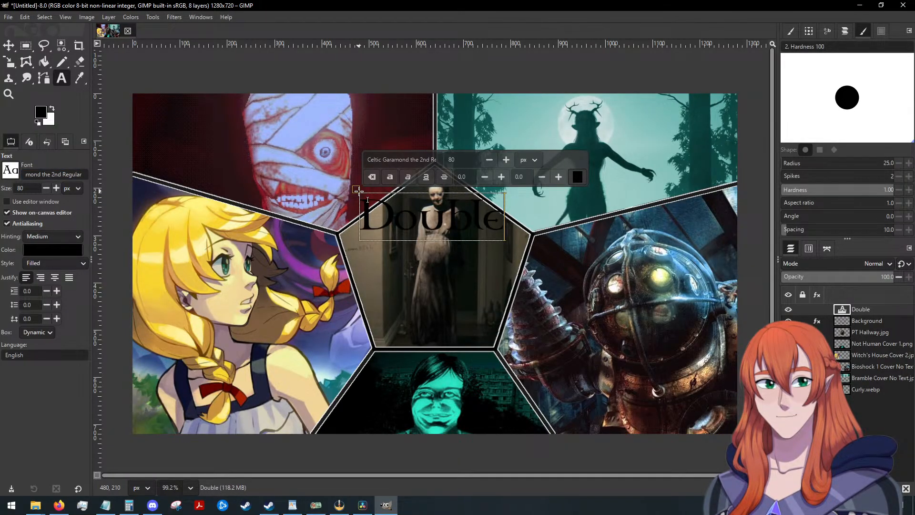
{"action": "type", "text": "Lucky"}
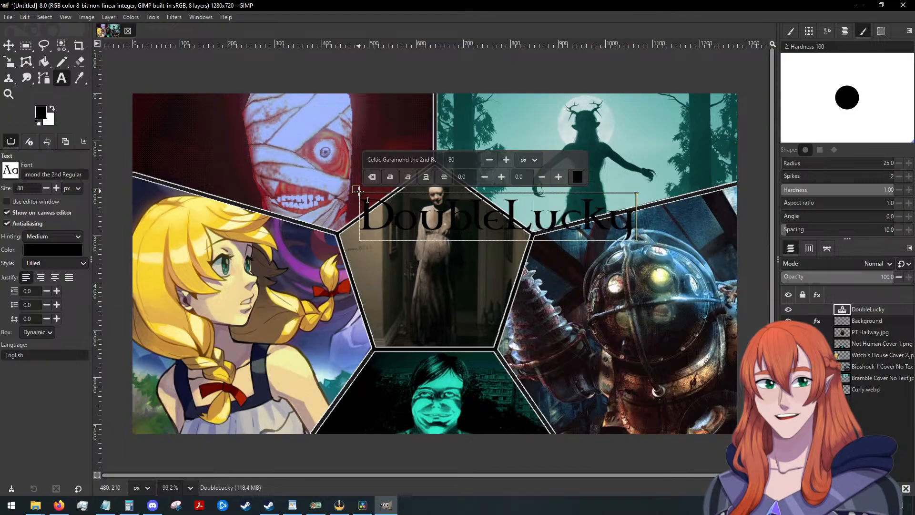
{"action": "type", "text": "'s"}
{"action": "left_click", "coordinate": [9, 45]}
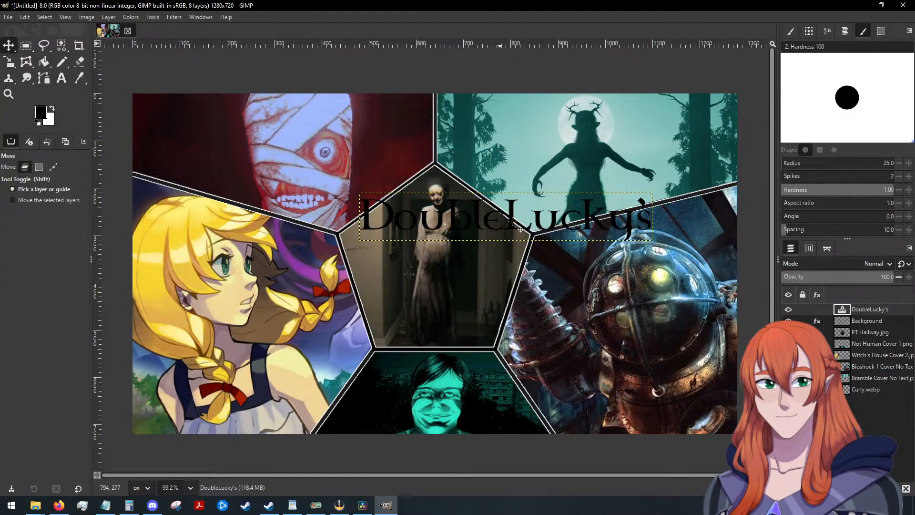
{"action": "left_click_drag", "start_coordinate": [510, 208], "coordinate": [448, 187]}
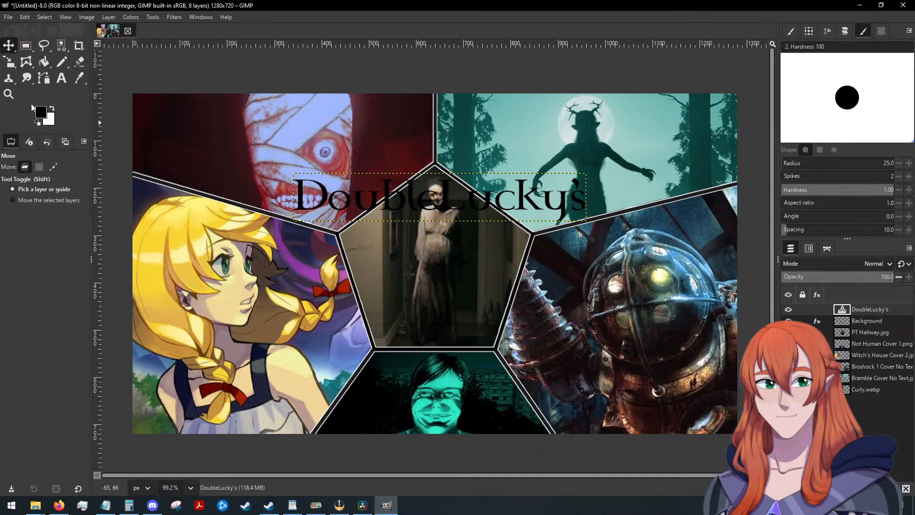
Replace the title text with "Lucky's" and centre it horizontally over the top of the central pentagon.
{"action": "left_click", "coordinate": [61, 79]}
{"action": "left_click", "coordinate": [582, 204]}
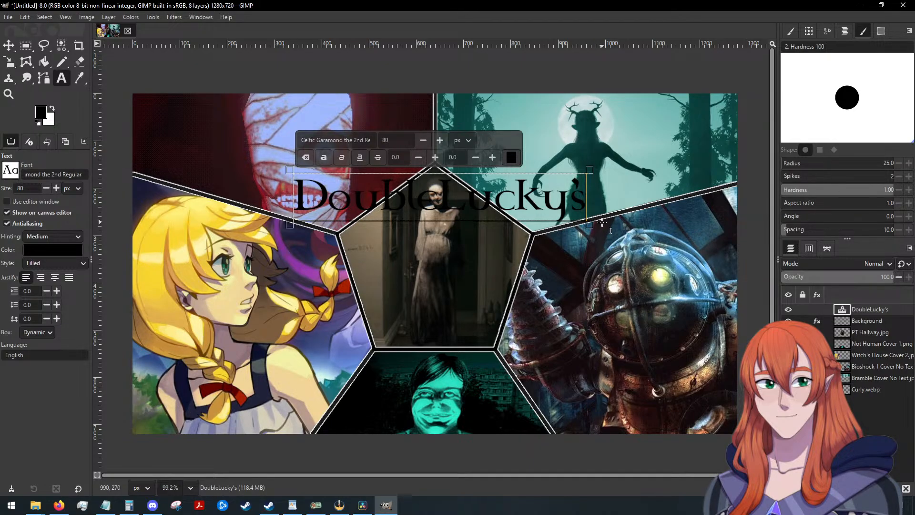
{"action": "key", "text": "BackSpace"}
{"action": "key", "text": "BackSpace"}
{"action": "key", "text": "BackSpace"}
{"action": "key", "text": "BackSpace"}
{"action": "key", "text": "BackSpace"}
{"action": "key", "text": "BackSpace"}
{"action": "key", "text": "BackSpace"}
{"action": "key", "text": "BackSpace"}
{"action": "key", "text": "BackSpace"}
{"action": "key", "text": "BackSpace"}
{"action": "key", "text": "BackSpace"}
{"action": "key", "text": "BackSpace"}
{"action": "key", "text": "BackSpace"}
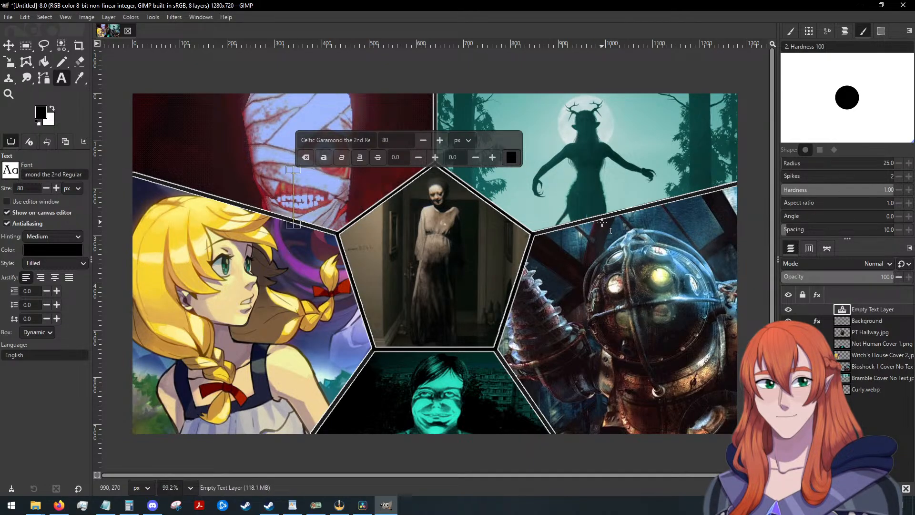
{"action": "type", "text": "Lucky's"}
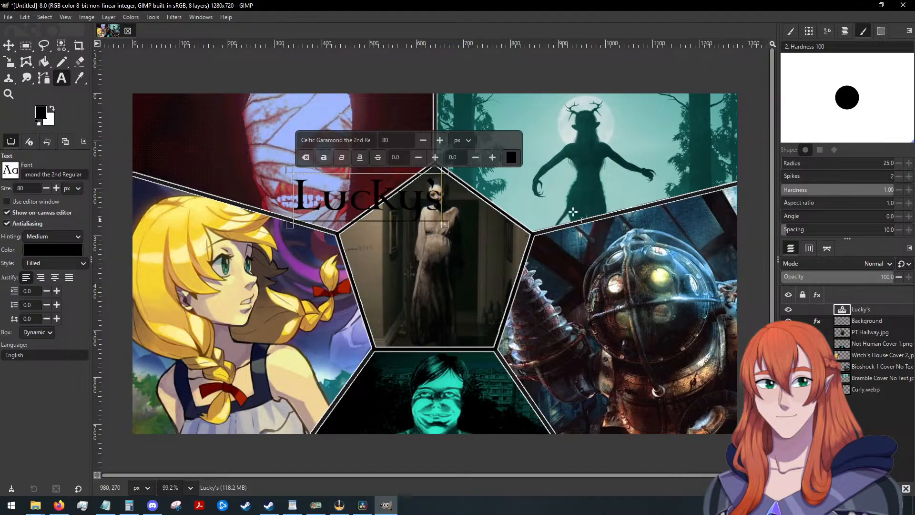
{"action": "left_click", "coordinate": [8, 46]}
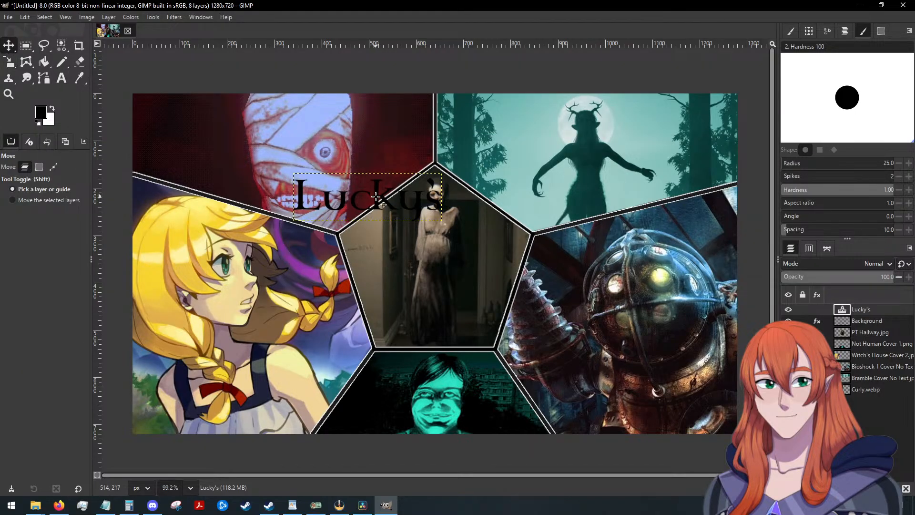
{"action": "left_click_drag", "start_coordinate": [376, 196], "coordinate": [439, 196]}
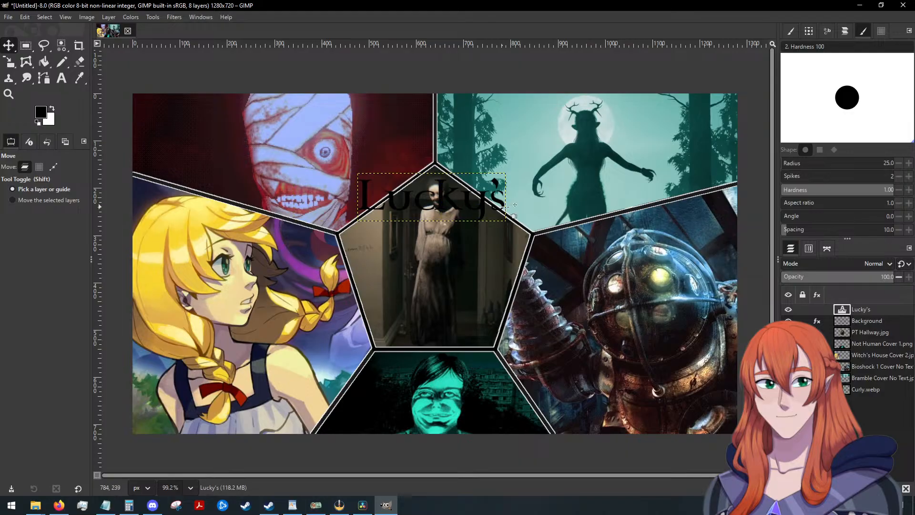
Add a second line reading "2025 Horror Game" beneath "Lucky's" in the title text.
{"action": "left_click", "coordinate": [61, 78]}
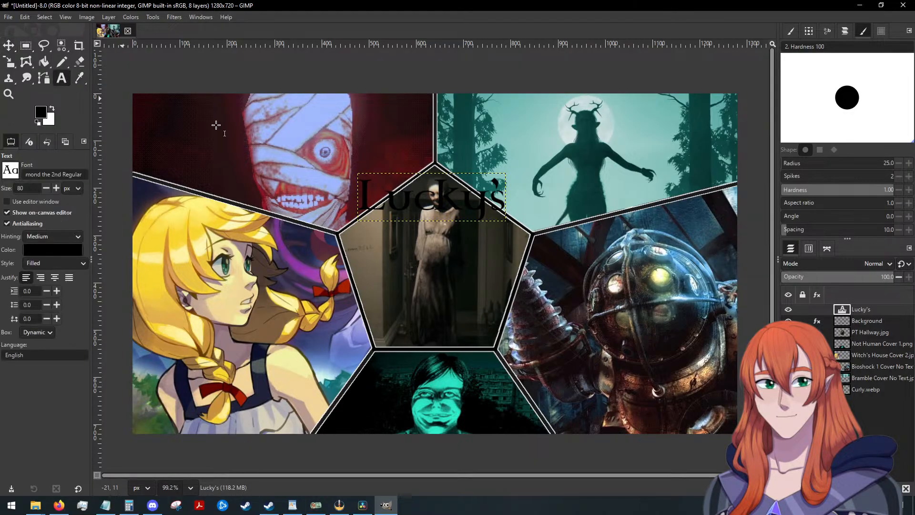
{"action": "left_click", "coordinate": [501, 202]}
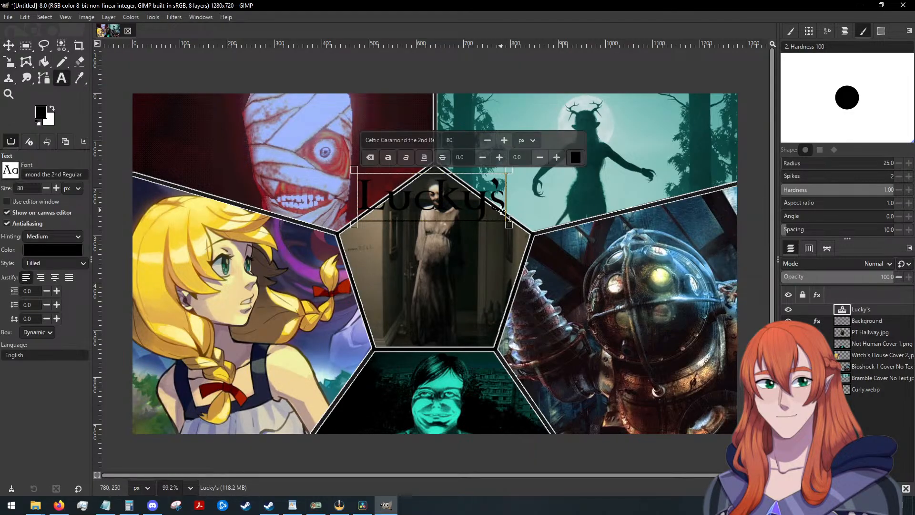
{"action": "key", "text": "Return"}
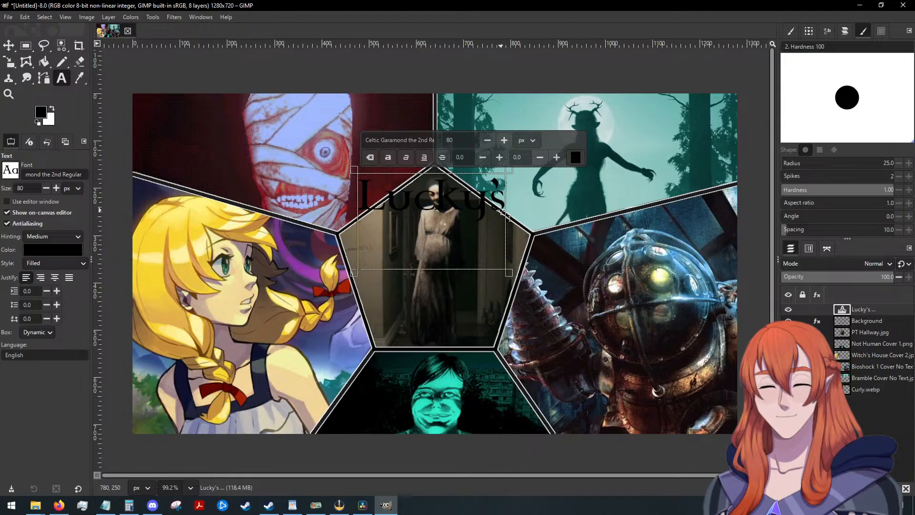
{"action": "type", "text": "2025 H"}
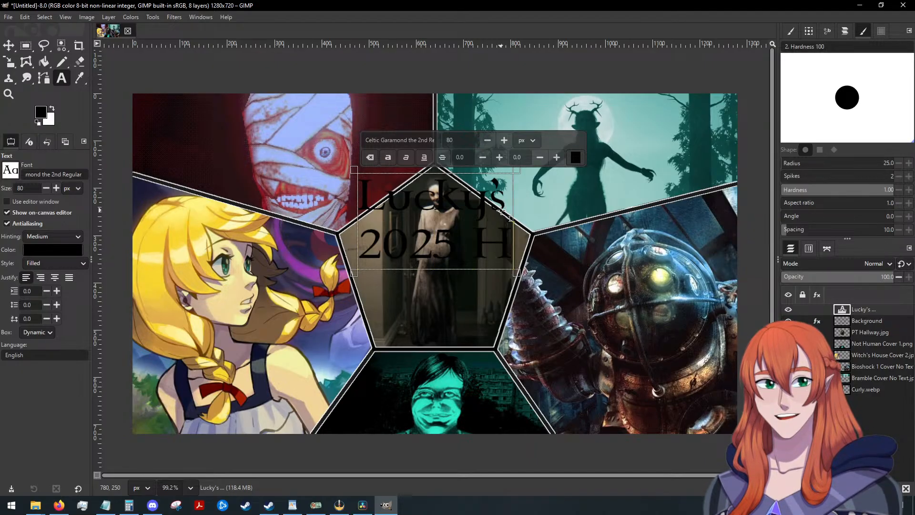
{"action": "type", "text": "orror Game"}
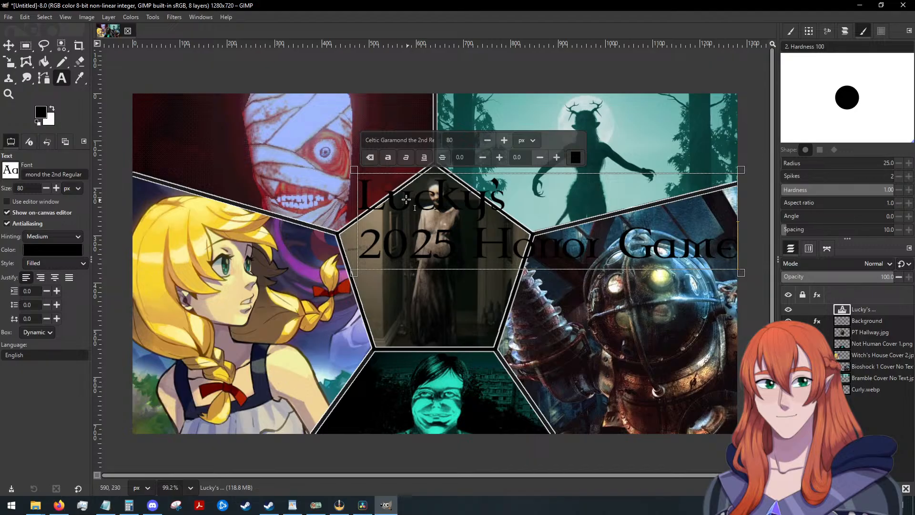
Centre-justify the title lines and move the text block so it is centred over the pentagon.
{"action": "left_click_drag", "start_coordinate": [361, 189], "coordinate": [795, 301]}
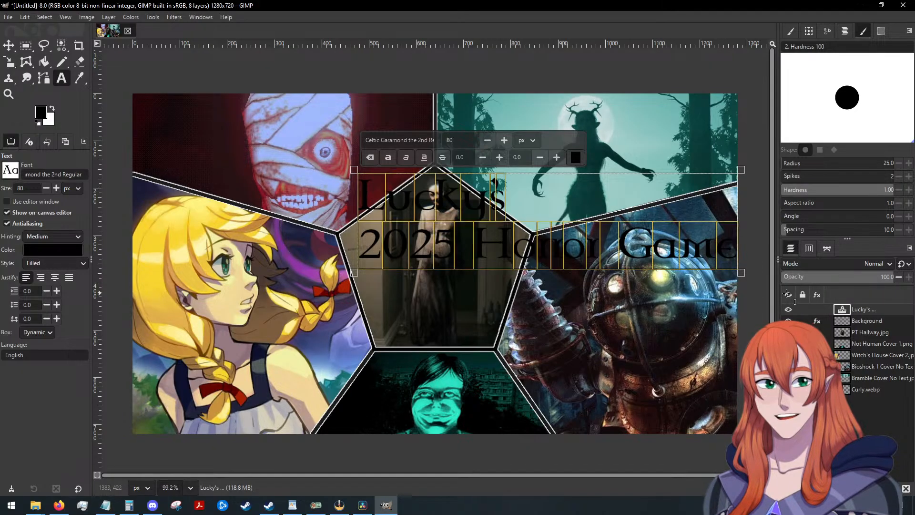
{"action": "left_click", "coordinate": [55, 277]}
{"action": "left_click", "coordinate": [8, 46]}
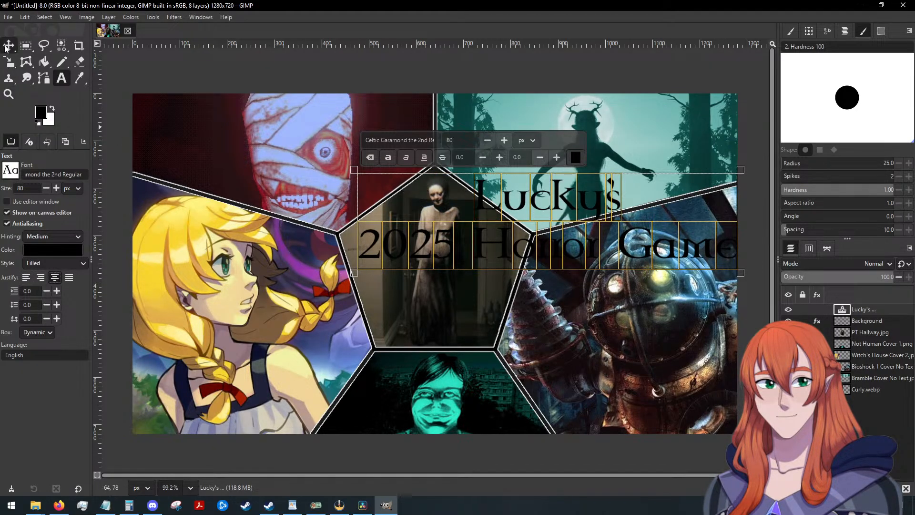
{"action": "left_click_drag", "start_coordinate": [480, 242], "coordinate": [373, 241]}
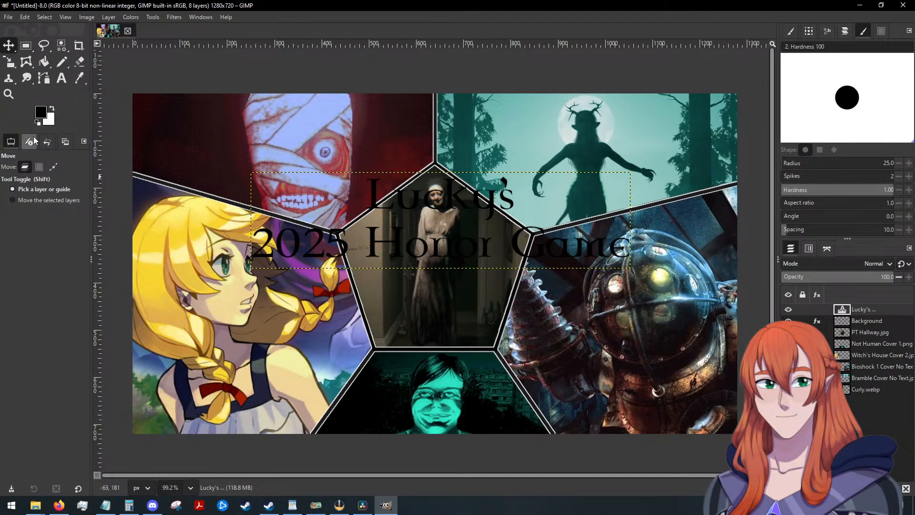
Add a third title line reading "Review Anthology" and recentre the text block over the pentagon.
{"action": "left_click", "coordinate": [61, 77]}
{"action": "left_click", "coordinate": [625, 248]}
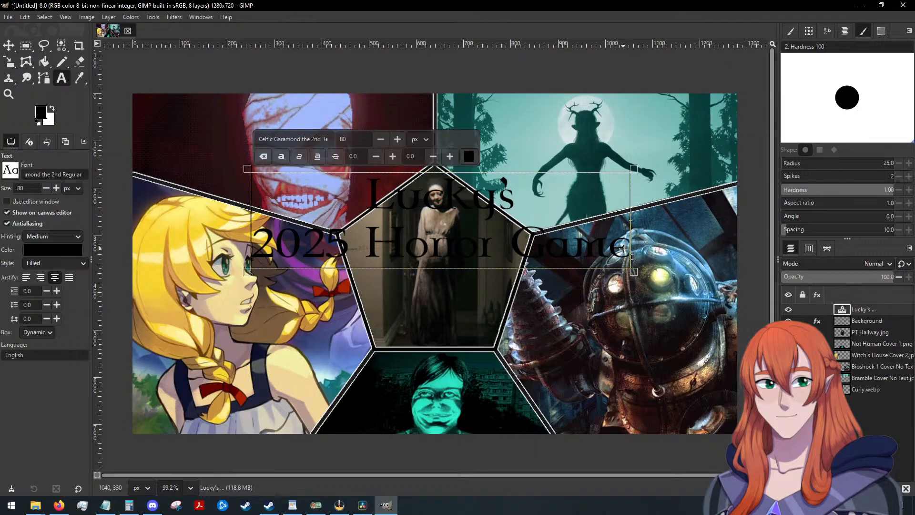
{"action": "key", "text": "Return"}
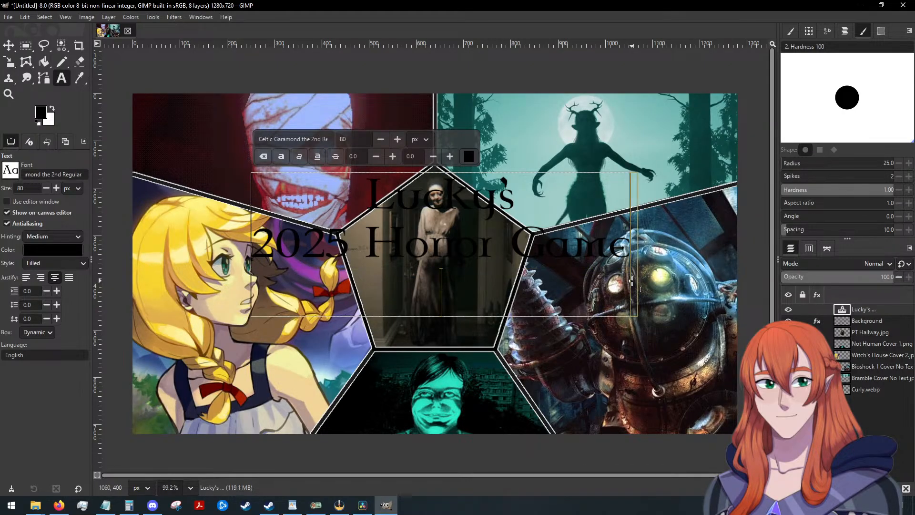
{"action": "type", "text": "Revie"}
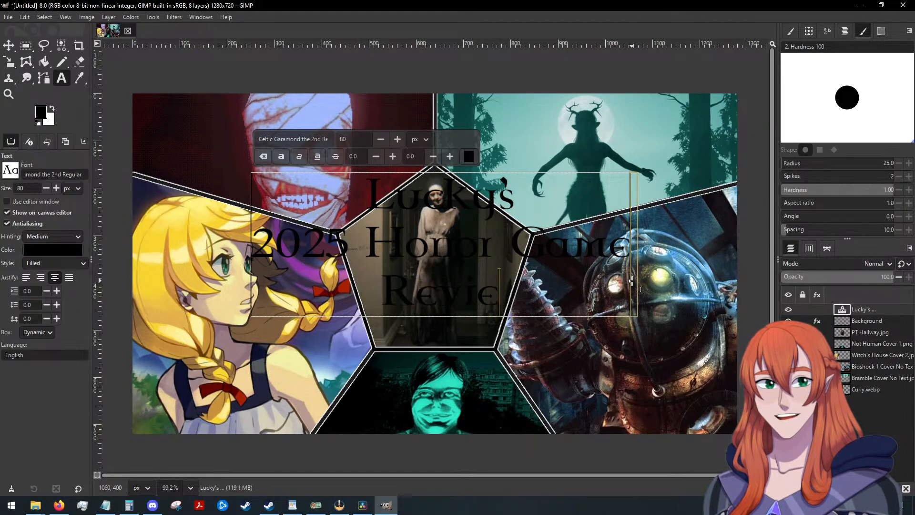
{"action": "type", "text": "w Arthology"}
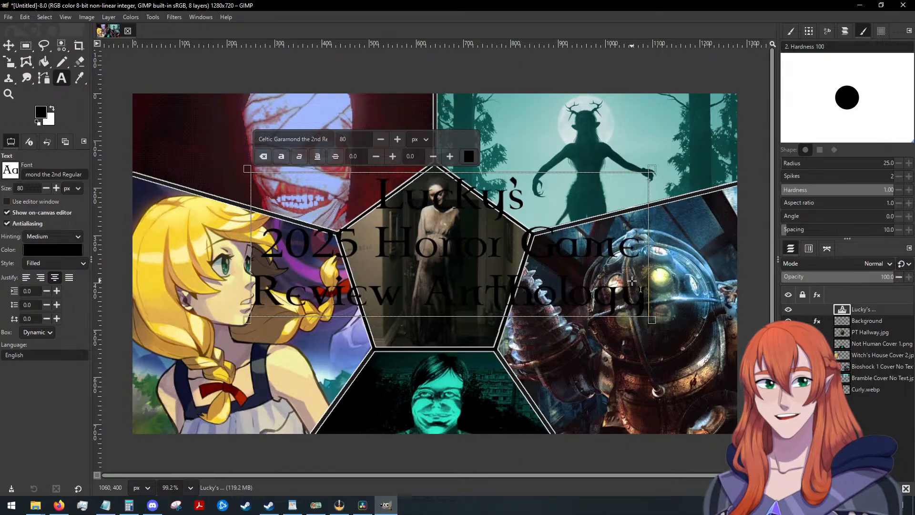
{"action": "left_click", "coordinate": [9, 45]}
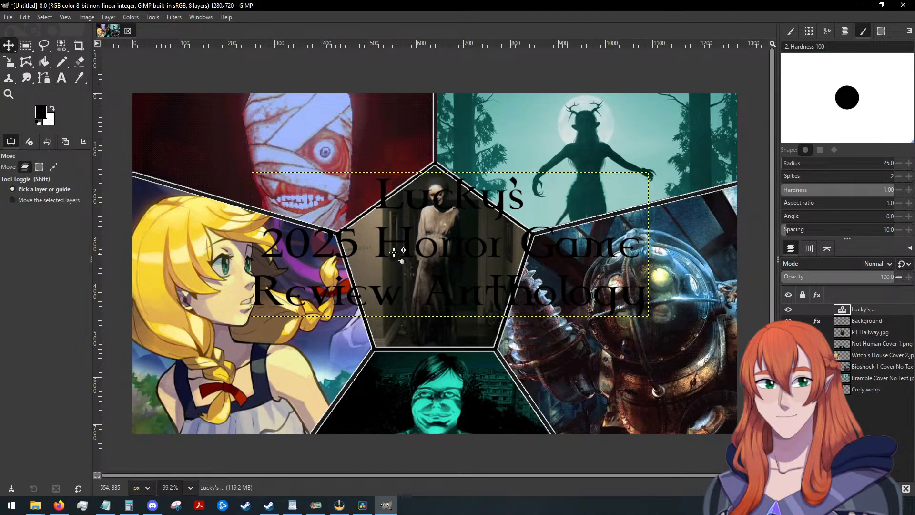
{"action": "left_click_drag", "start_coordinate": [407, 238], "coordinate": [397, 245]}
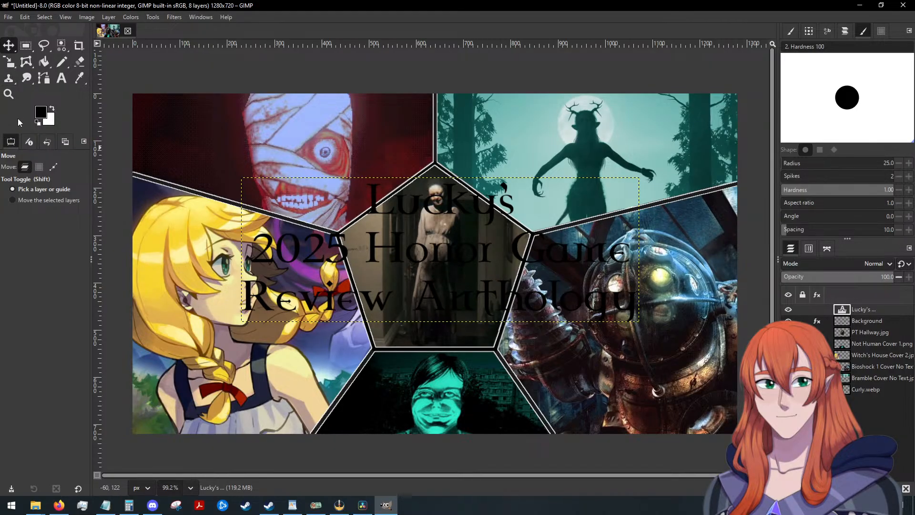
Recolour the entire three-line title to orange f27124, using a colour sampled from the screen.
{"action": "left_click", "coordinate": [56, 79]}
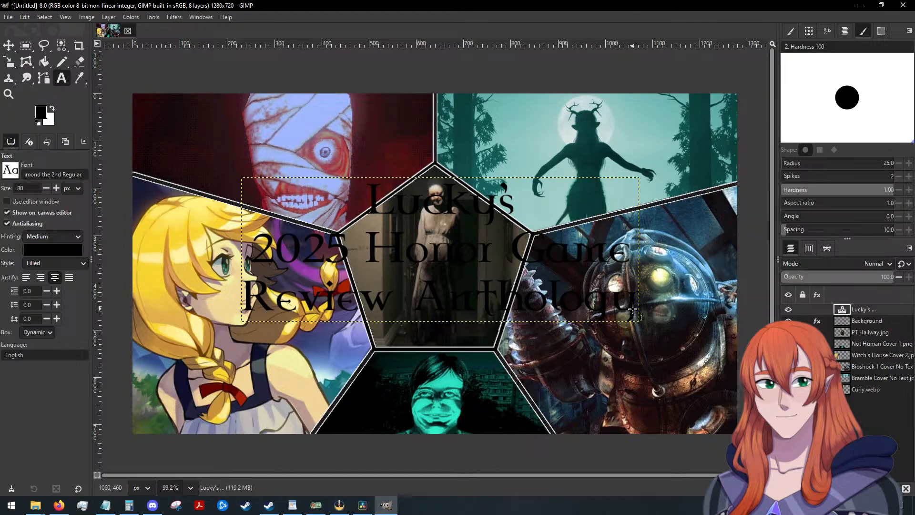
{"action": "left_click", "coordinate": [577, 292]}
{"action": "key", "text": "ctrl+a"}
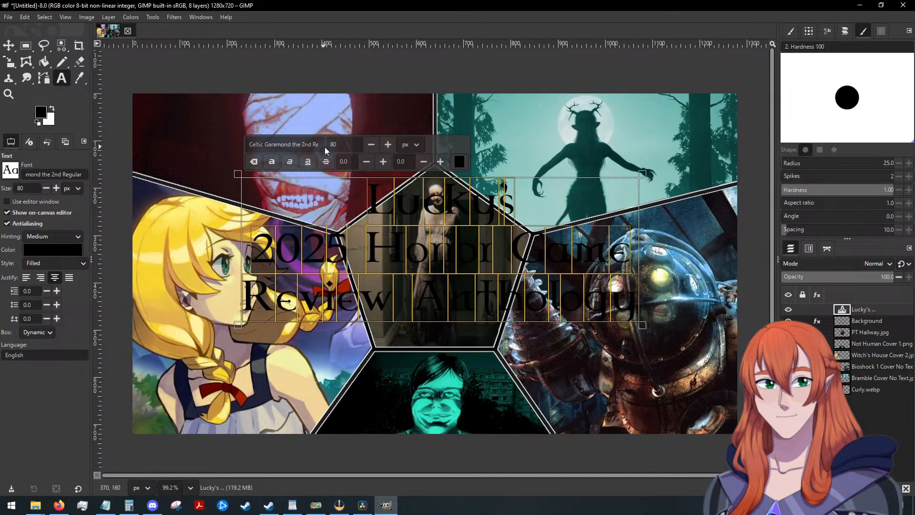
{"action": "left_click", "coordinate": [459, 162]}
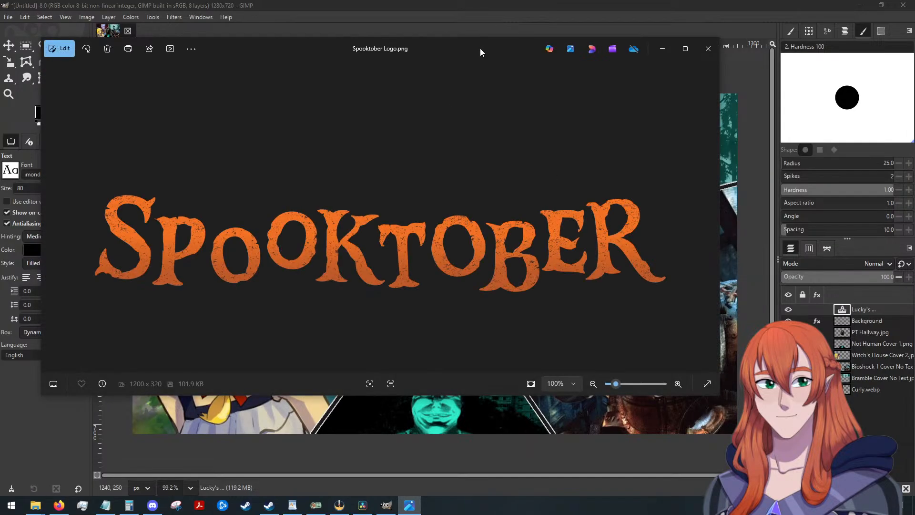
{"action": "left_click_drag", "start_coordinate": [481, 50], "coordinate": [914, 110]}
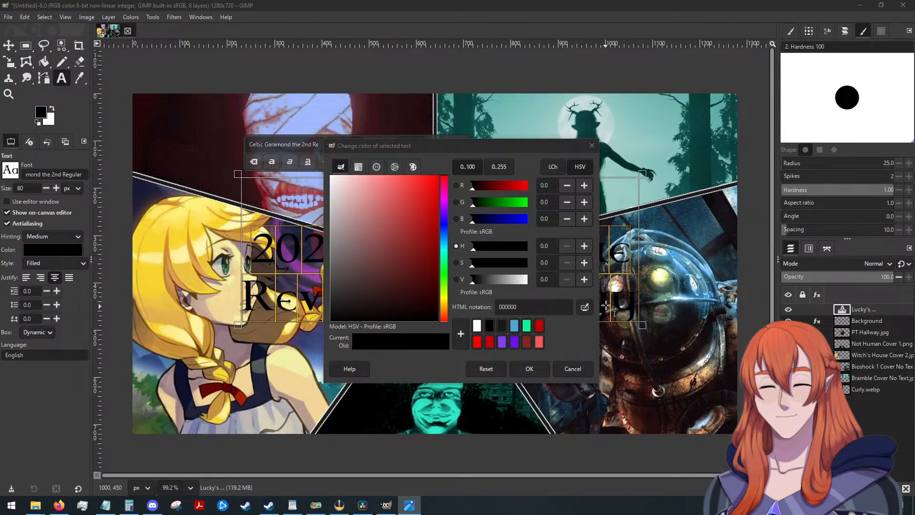
{"action": "left_click", "coordinate": [586, 307]}
{"action": "left_click", "coordinate": [586, 309]}
{"action": "left_click", "coordinate": [914, 214]}
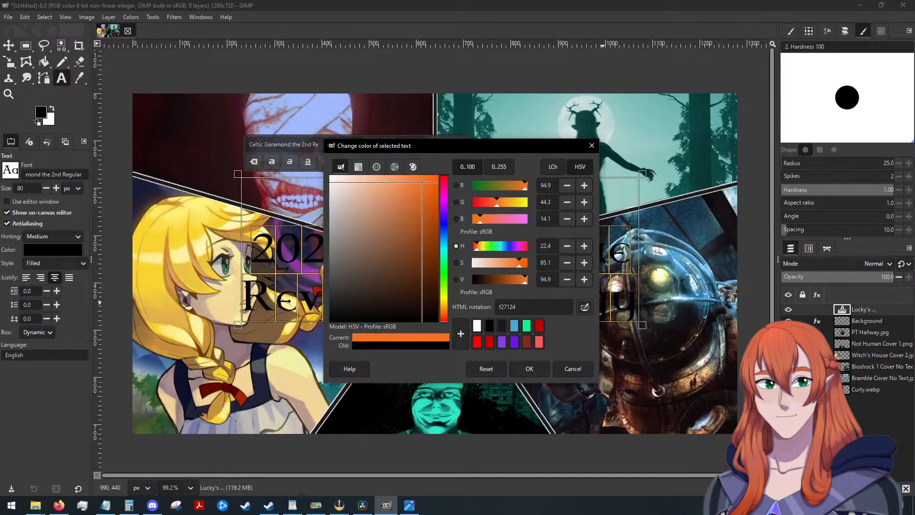
{"action": "left_click", "coordinate": [535, 370]}
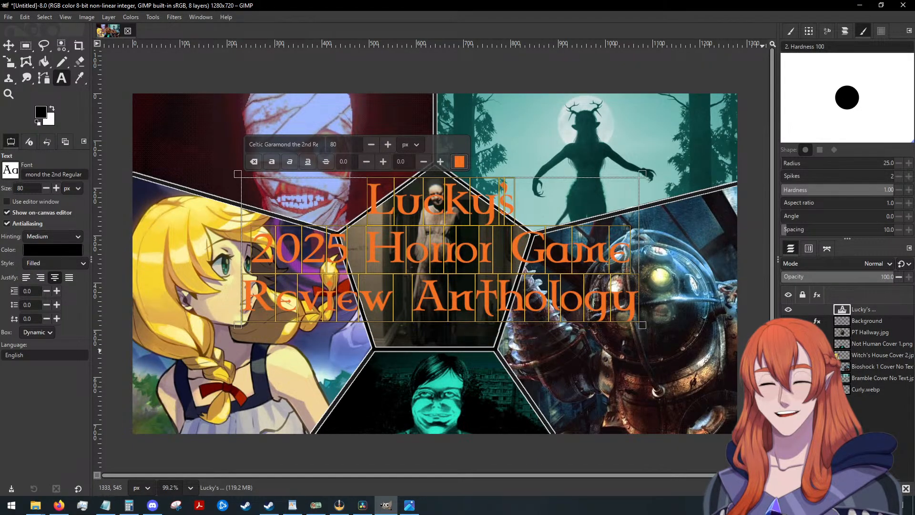
{"action": "left_click", "coordinate": [914, 353]}
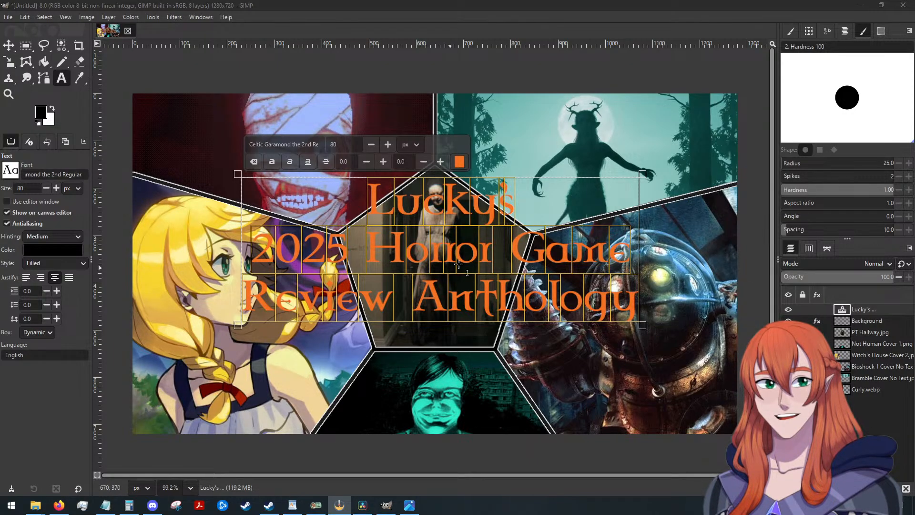
Delete all the wording from the three-line title, leaving its text layer in place.
{"action": "left_click", "coordinate": [9, 45]}
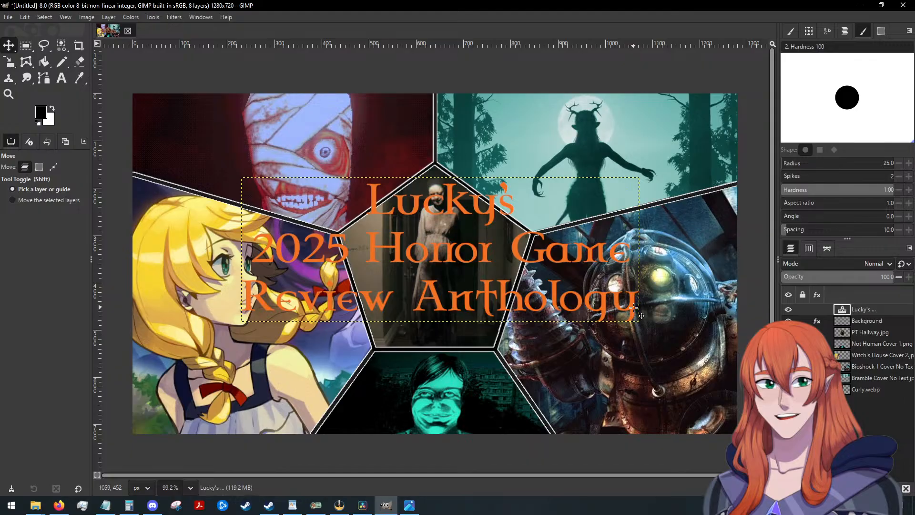
{"action": "left_click", "coordinate": [62, 78]}
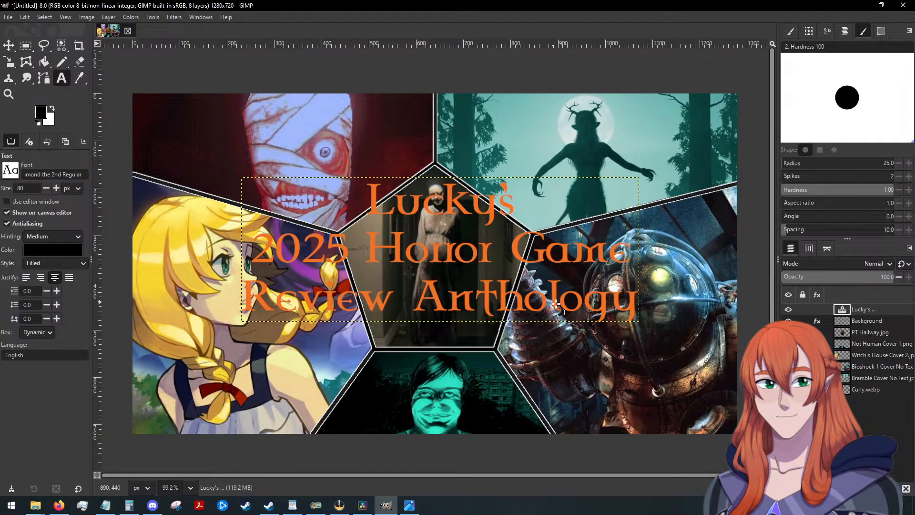
{"action": "left_click", "coordinate": [632, 308]}
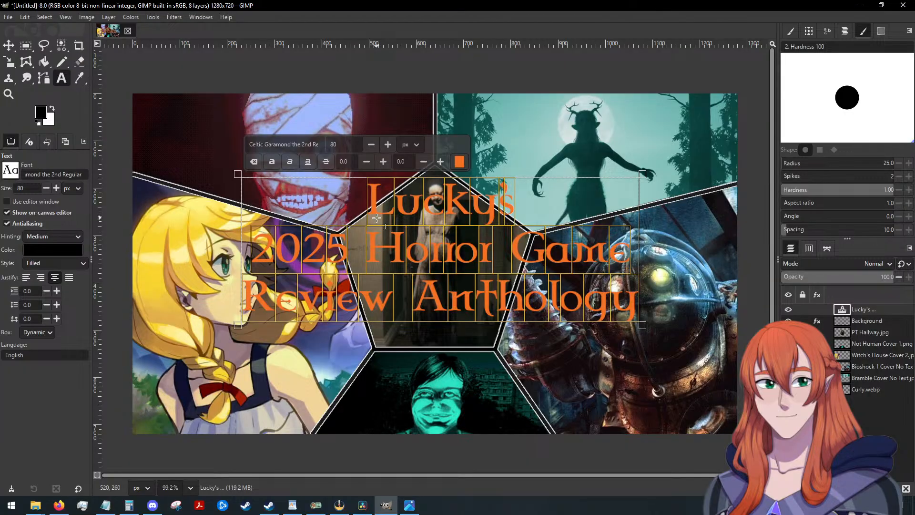
{"action": "key", "text": "ctrl+a"}
{"action": "key", "text": "BackSpace"}
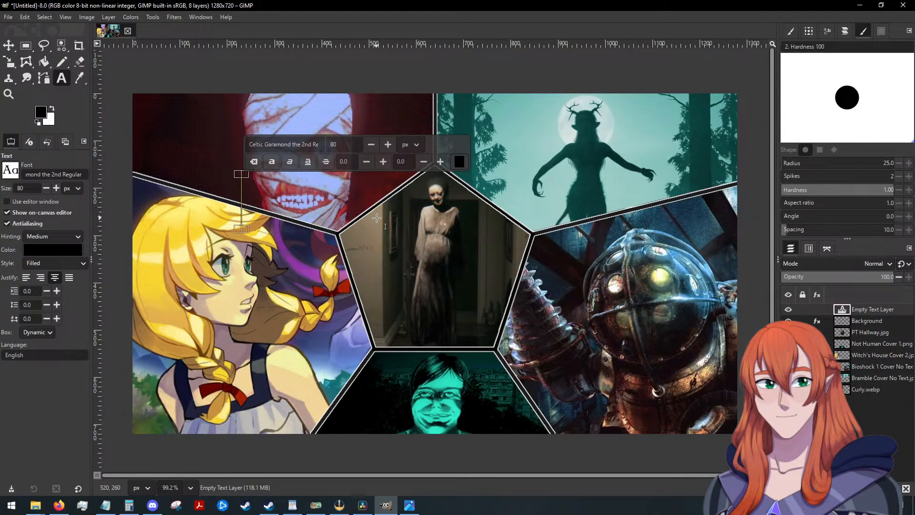
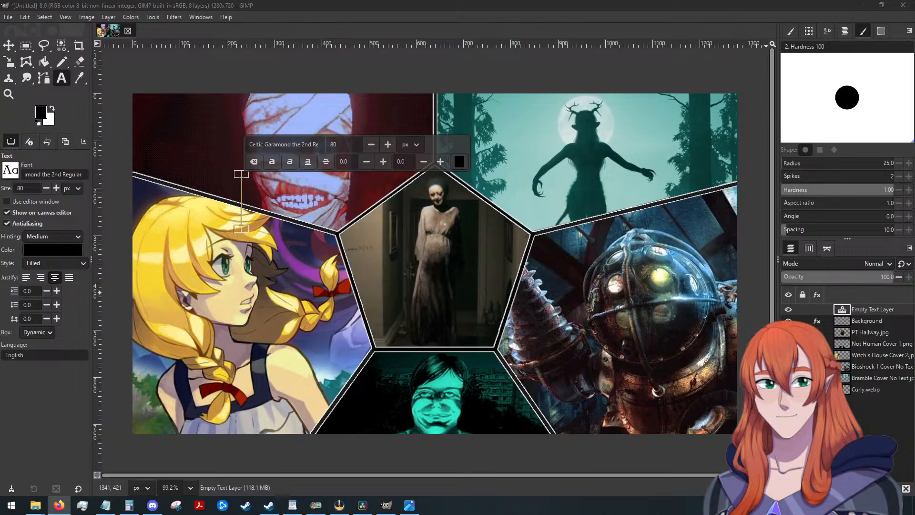
Delete the PT Hallway.jpg layer from the central pentagon.
{"action": "left_click", "coordinate": [860, 339]}
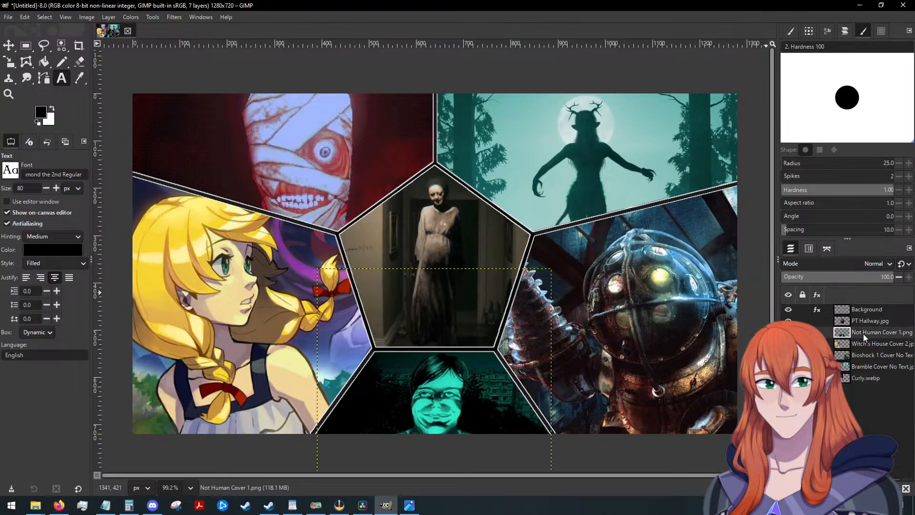
{"action": "left_click", "coordinate": [868, 321]}
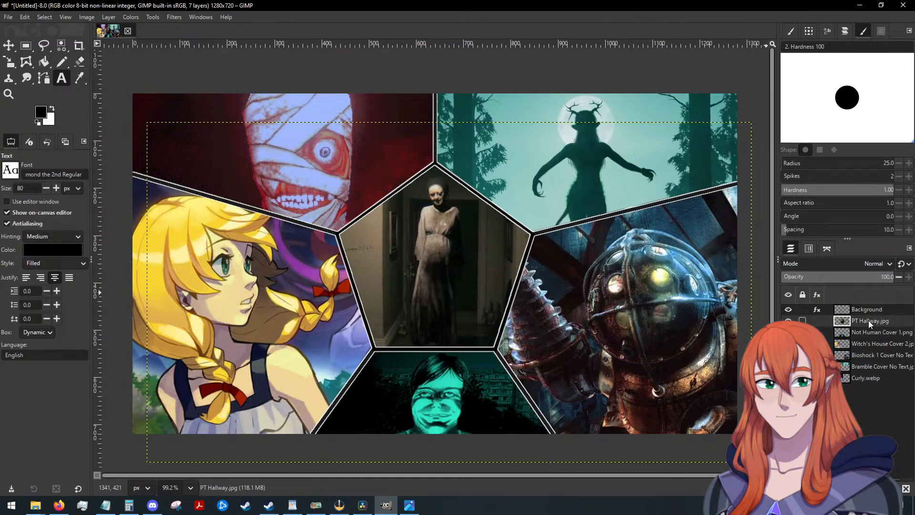
{"action": "right_click", "coordinate": [868, 320]}
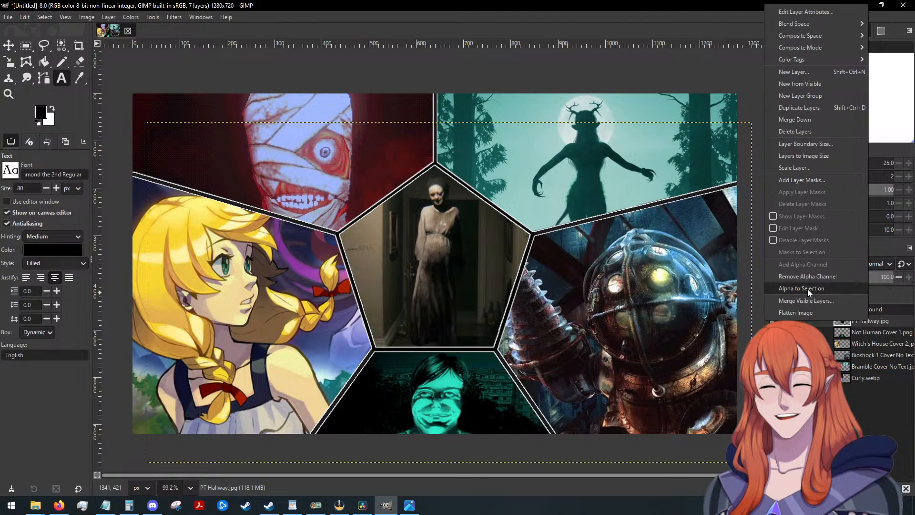
{"action": "left_click", "coordinate": [806, 133]}
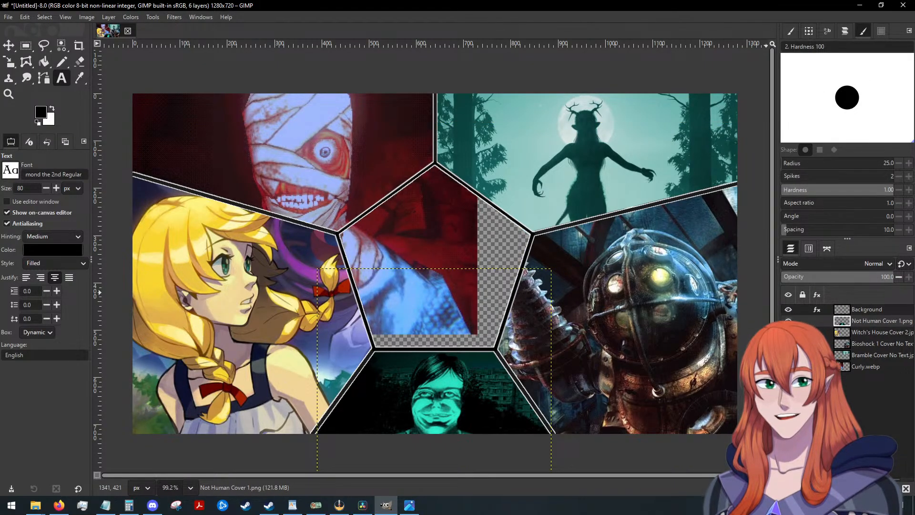
Add Yomawari_Night_Alone.webp as the bottommost layer and position it so the girl with the red bow fills the central pentagon.
{"action": "key", "text": "alt+Tab"}
{"action": "left_click_drag", "start_coordinate": [914, 292], "coordinate": [398, 217]}
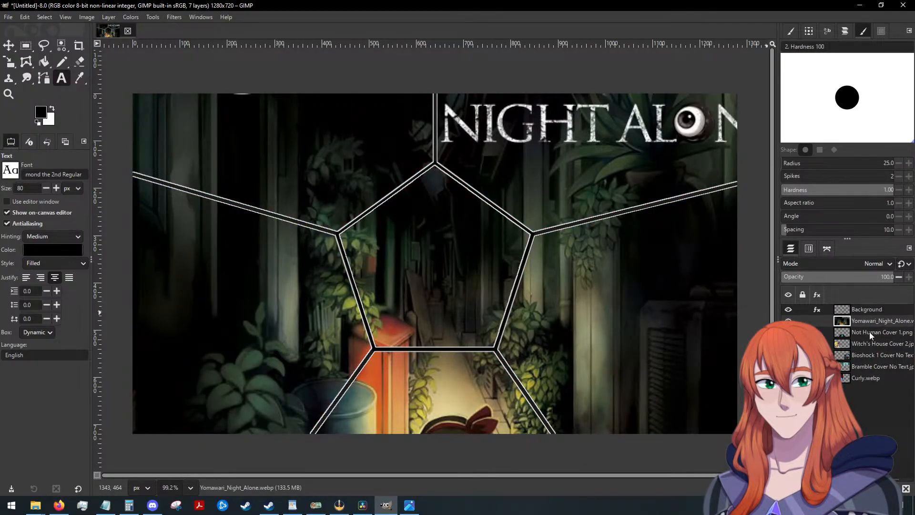
{"action": "left_click_drag", "start_coordinate": [862, 318], "coordinate": [867, 370]}
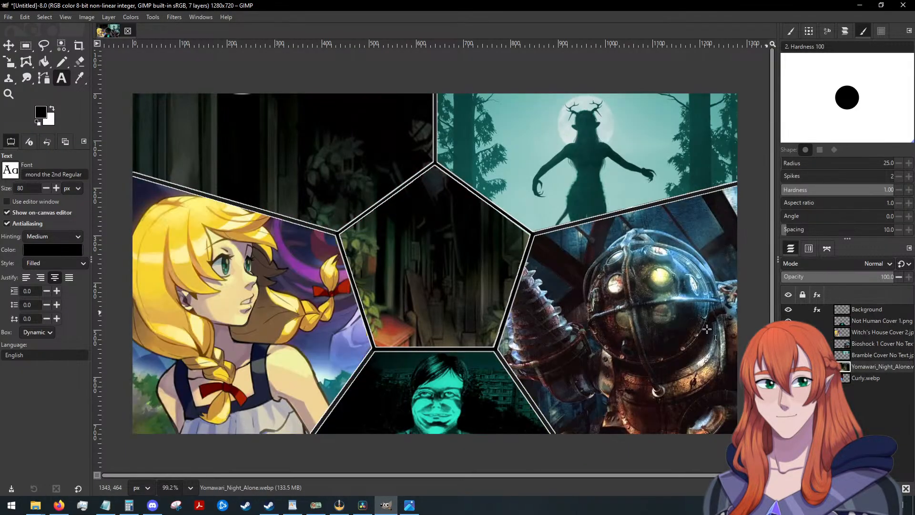
{"action": "left_click", "coordinate": [7, 45]}
{"action": "left_click_drag", "start_coordinate": [435, 269], "coordinate": [443, 231]}
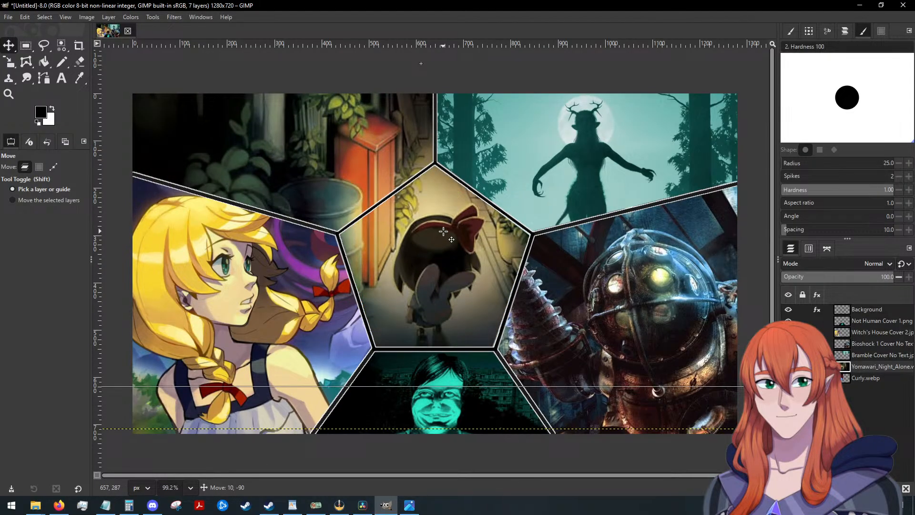
{"action": "left_click_drag", "start_coordinate": [852, 363], "coordinate": [865, 379]}
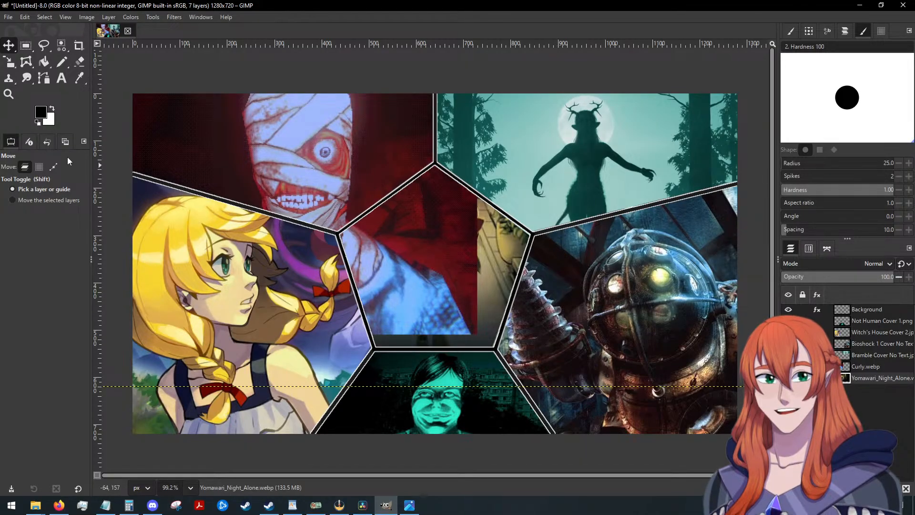
On the Curly.webp layer, outline the upper-left panel with Free Select, following the panel borders and passing outside the canvas edges.
{"action": "left_click", "coordinate": [43, 45]}
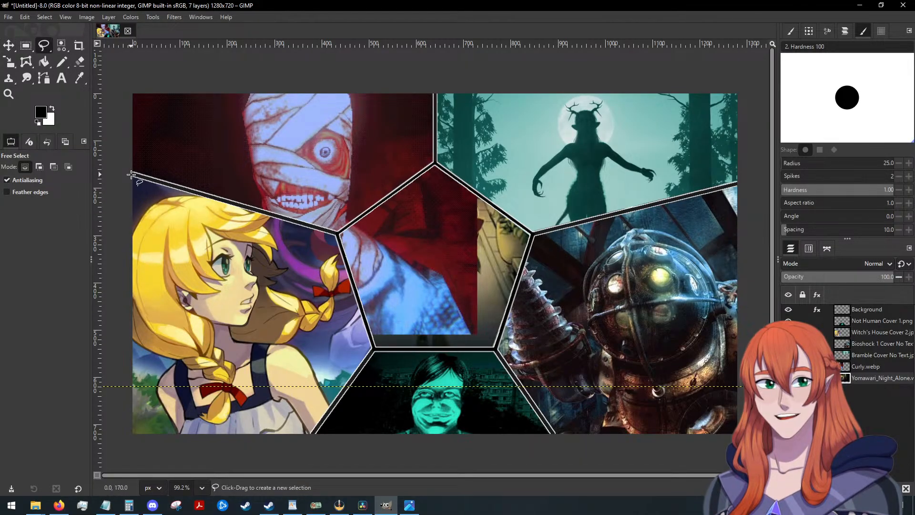
{"action": "left_click", "coordinate": [865, 366]}
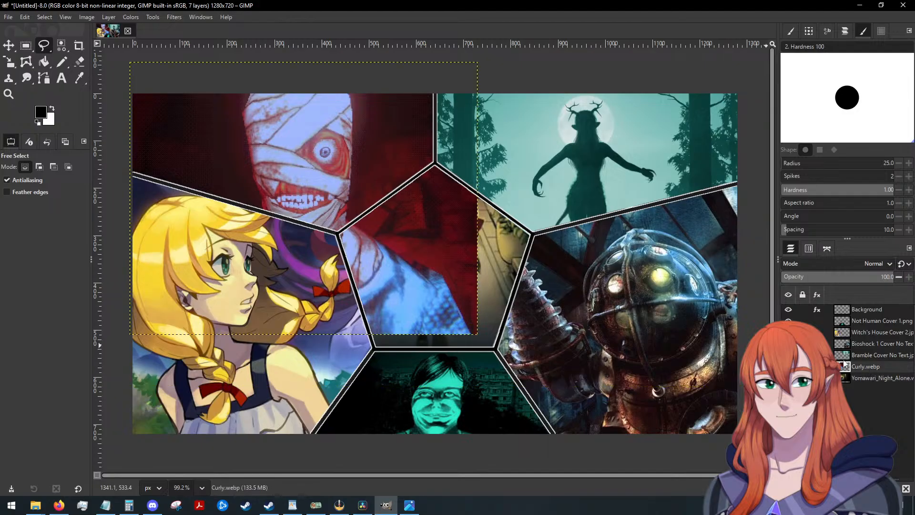
{"action": "left_click", "coordinate": [131, 173]}
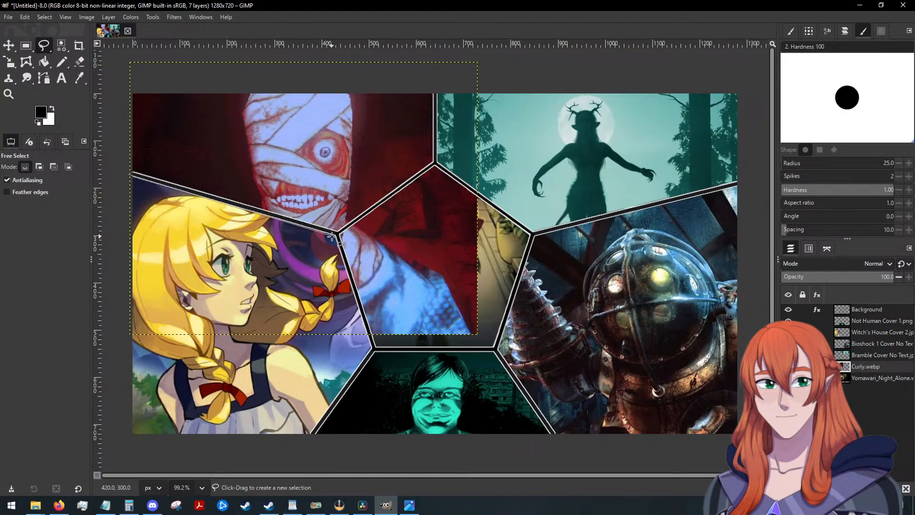
{"action": "left_click", "coordinate": [333, 234]}
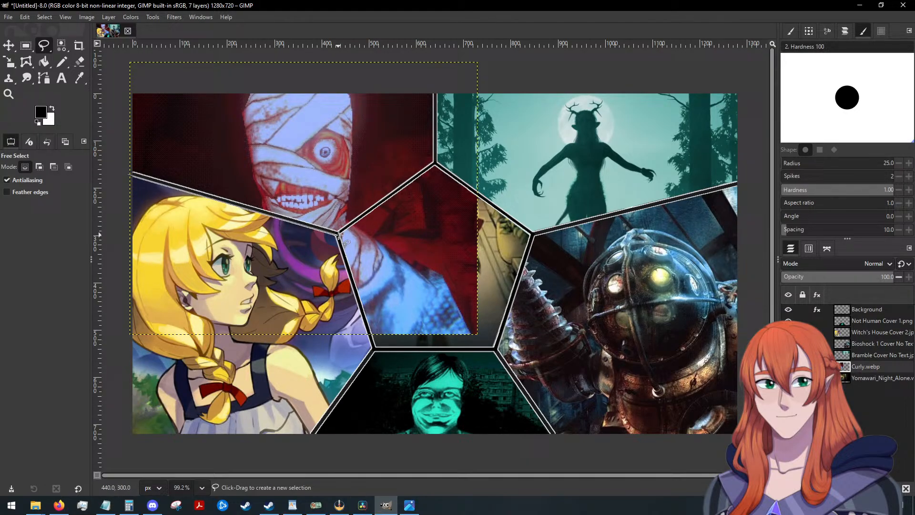
{"action": "left_click", "coordinate": [434, 164]}
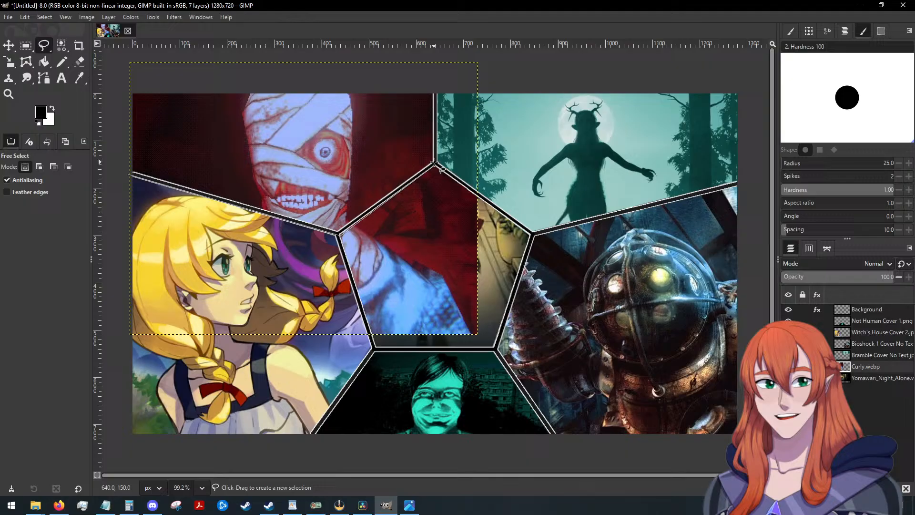
{"action": "left_click", "coordinate": [436, 85]}
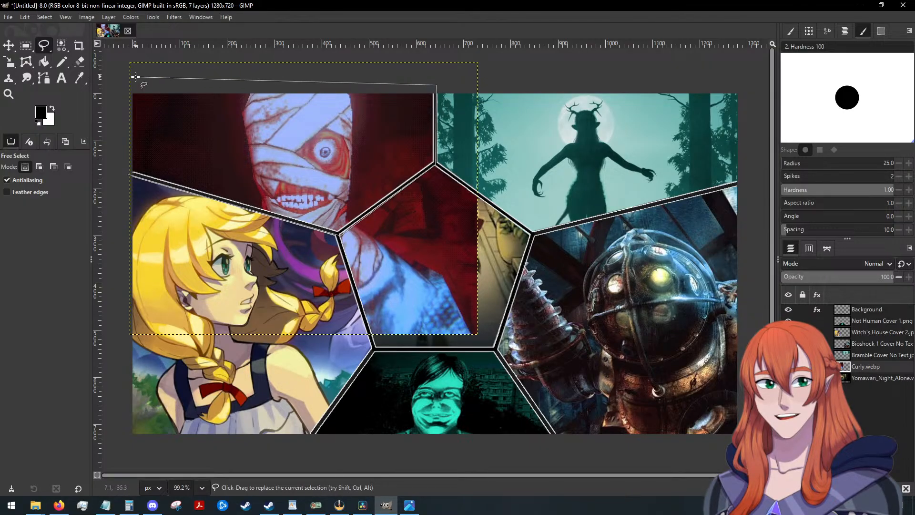
{"action": "left_click", "coordinate": [135, 77]}
{"action": "left_click", "coordinate": [111, 153]}
{"action": "left_click", "coordinate": [128, 173]}
Invert the selection, clear the Curly.webp artwork outside the upper-left panel, and remove the selection.
{"action": "right_click", "coordinate": [285, 159]}
{"action": "mouse_move", "coordinate": [323, 193]}
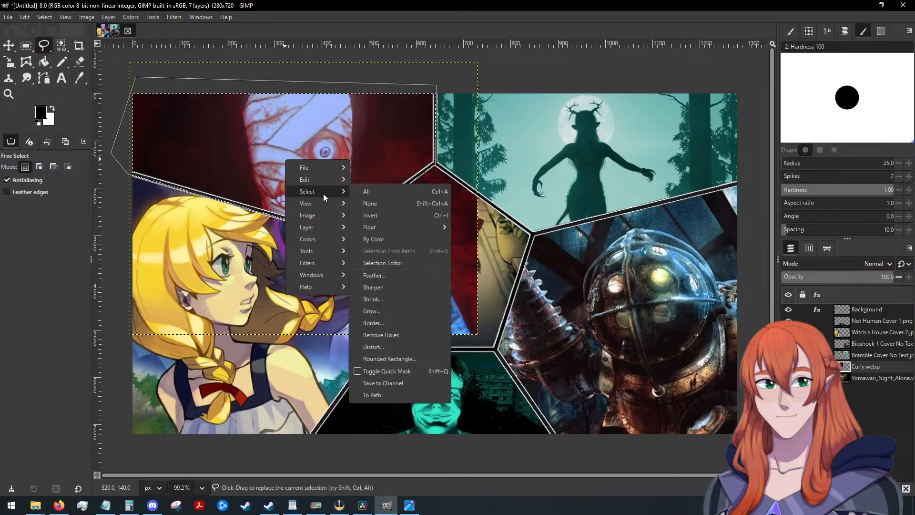
{"action": "left_click", "coordinate": [387, 215]}
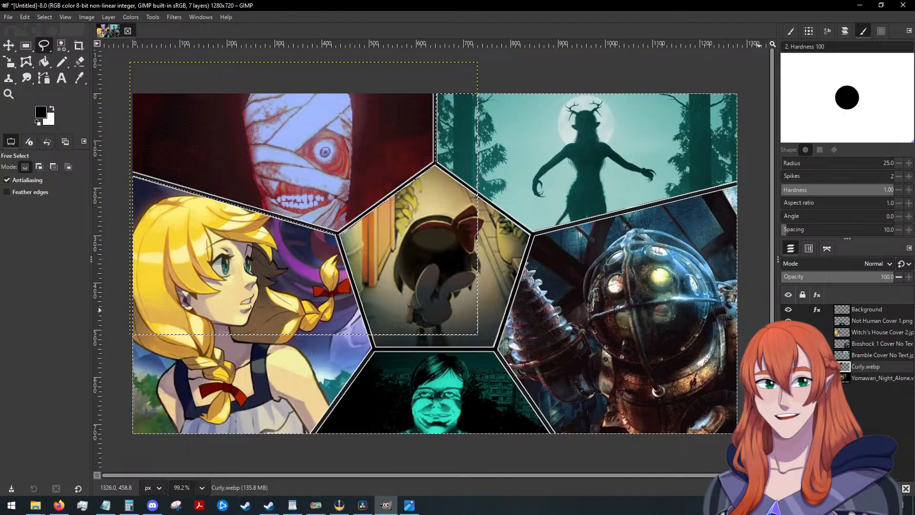
{"action": "key", "text": "alt+Tab"}
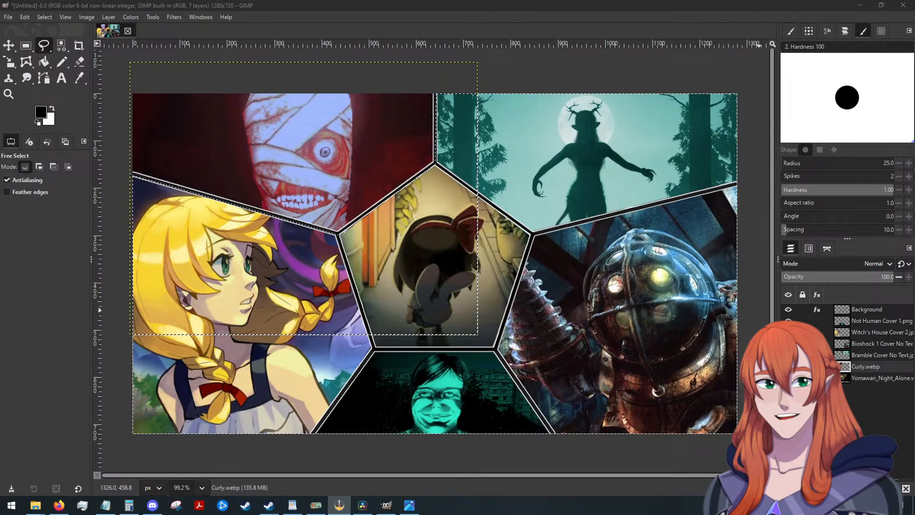
{"action": "left_click", "coordinate": [46, 16]}
{"action": "left_click", "coordinate": [58, 18]}
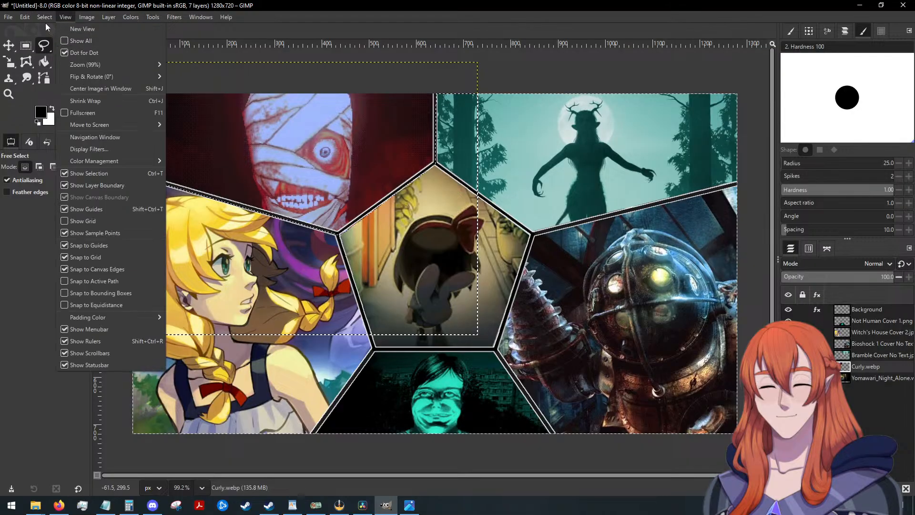
{"action": "left_click", "coordinate": [54, 43]}
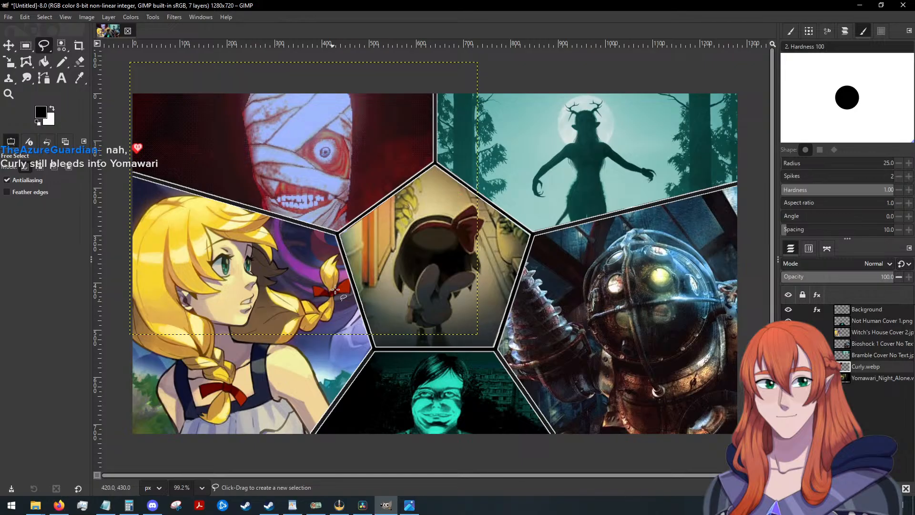
Select the strip along the pentagon's upper-left edge on the Curly.webp layer with Free Select, clear its leftover artwork, and deselect.
{"action": "scroll", "coordinate": [341, 223], "scroll_direction": "up", "scroll_amount": 5}
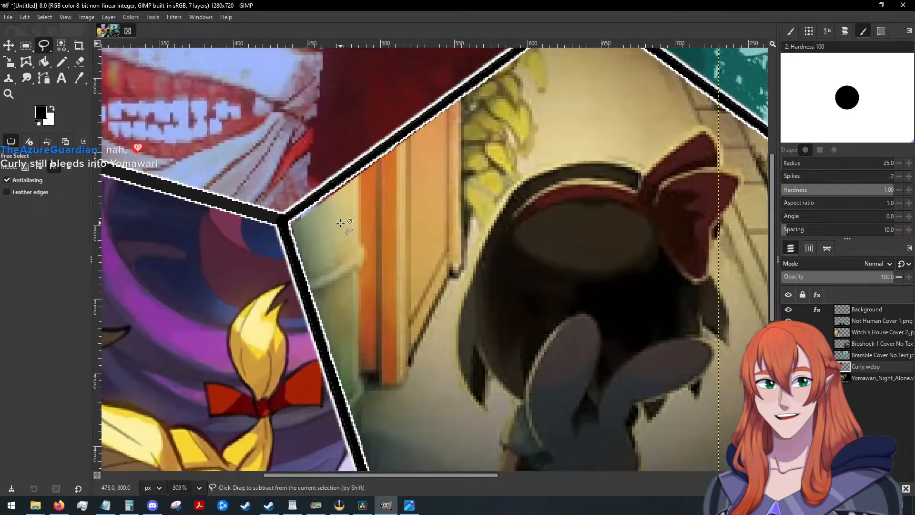
{"action": "scroll", "coordinate": [341, 222], "scroll_direction": "down", "scroll_amount": 2}
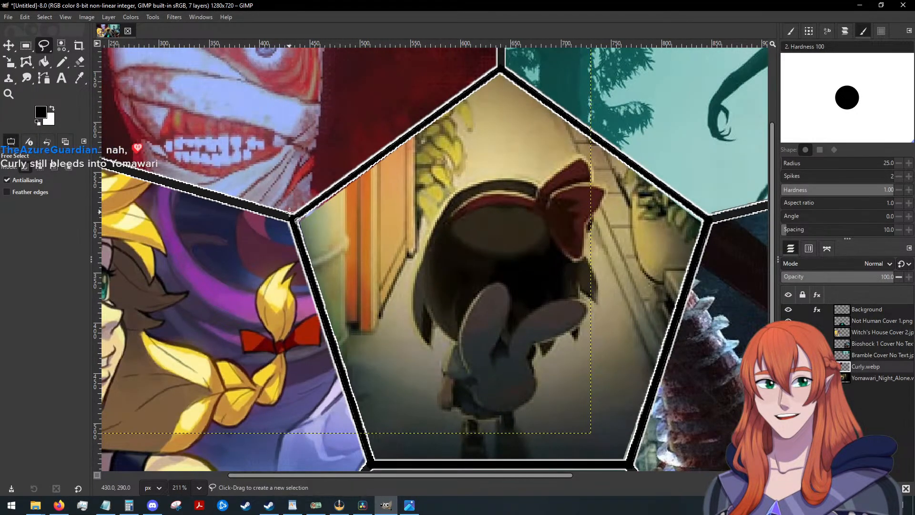
{"action": "left_click", "coordinate": [291, 217]}
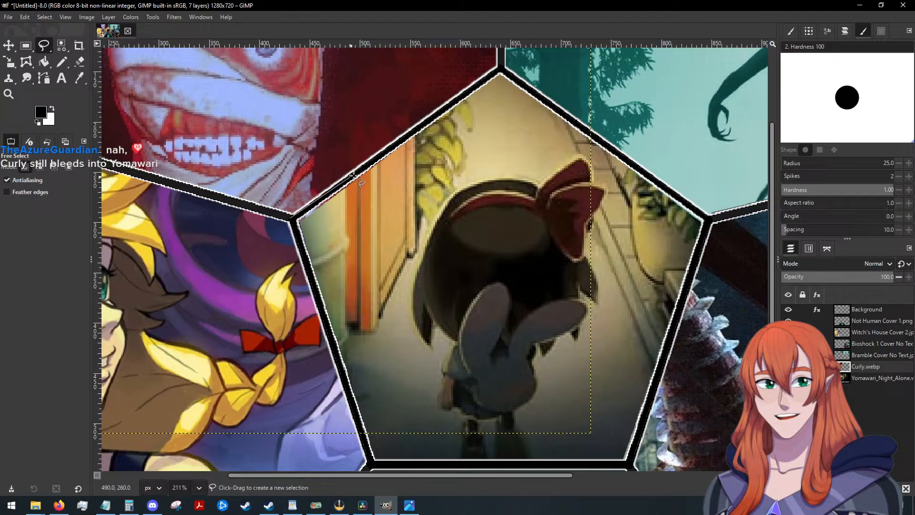
{"action": "left_click", "coordinate": [501, 68]}
{"action": "left_click", "coordinate": [521, 102]}
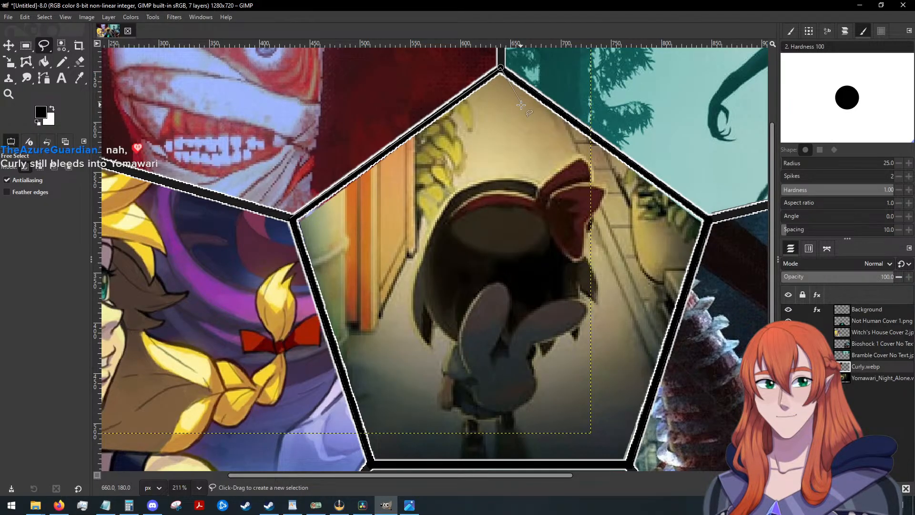
{"action": "left_click", "coordinate": [350, 232]}
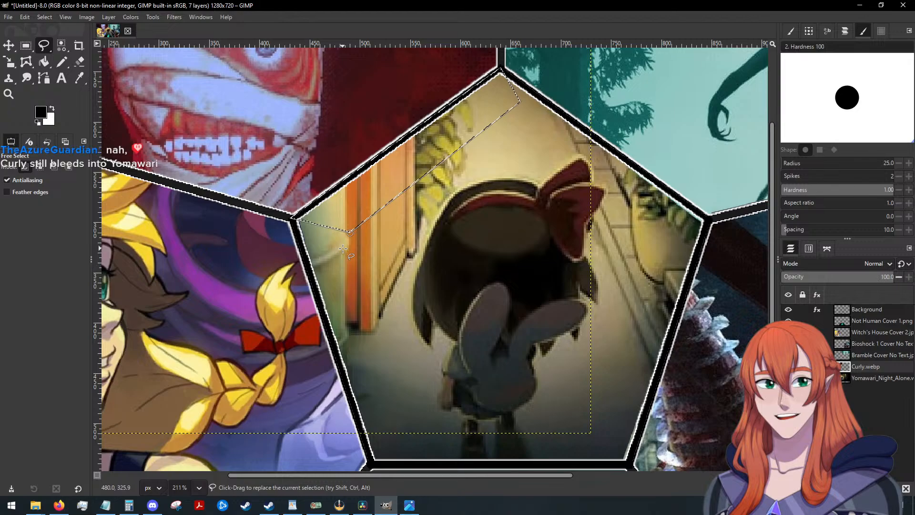
{"action": "scroll", "coordinate": [342, 249], "scroll_direction": "down", "scroll_amount": 3}
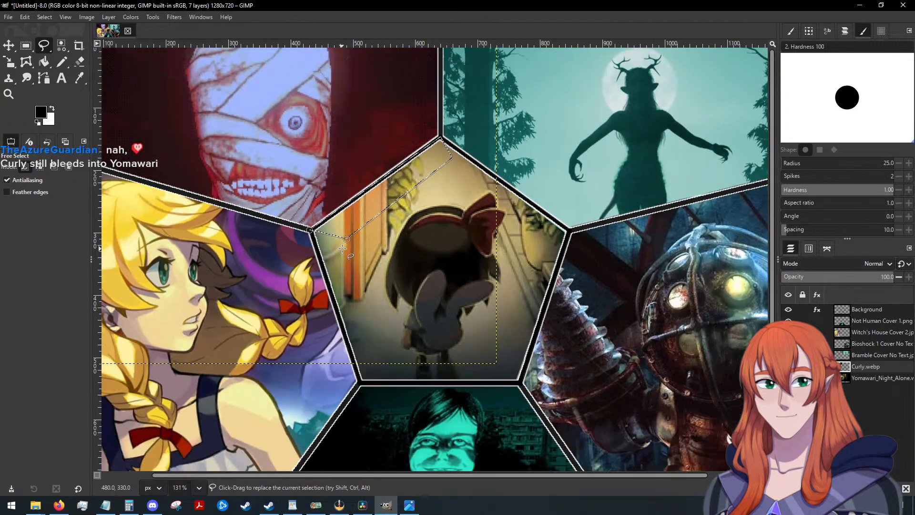
{"action": "scroll", "coordinate": [343, 248], "scroll_direction": "down", "scroll_amount": 1}
{"action": "scroll", "coordinate": [342, 248], "scroll_direction": "down", "scroll_amount": 1}
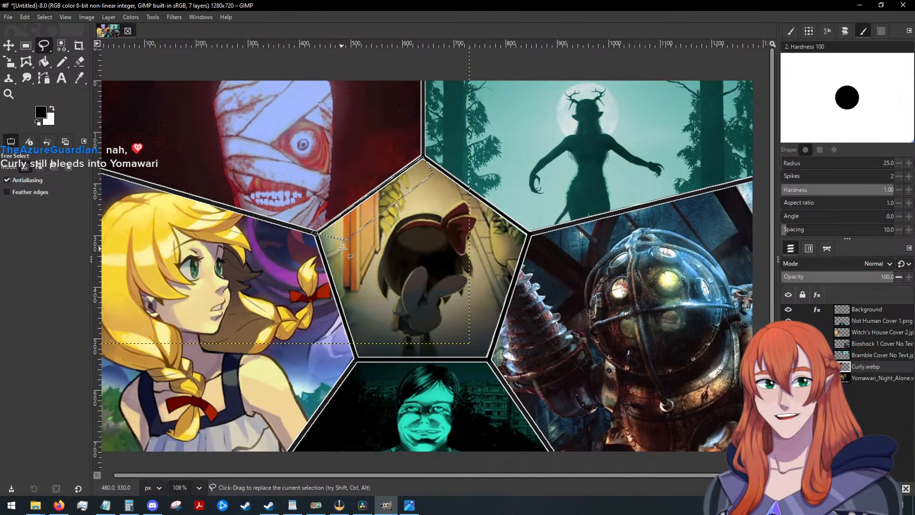
{"action": "left_click", "coordinate": [44, 17]}
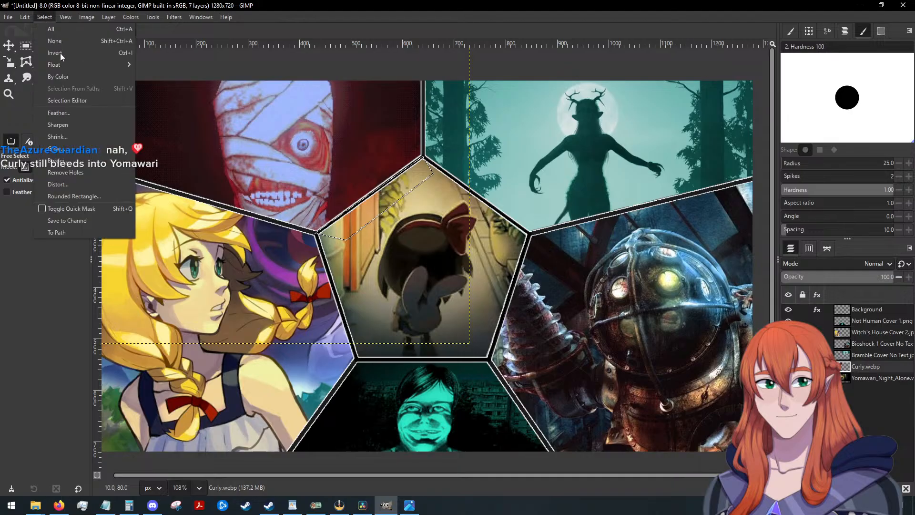
{"action": "left_click", "coordinate": [55, 41]}
{"action": "scroll", "coordinate": [447, 319], "scroll_direction": "down", "scroll_amount": 1}
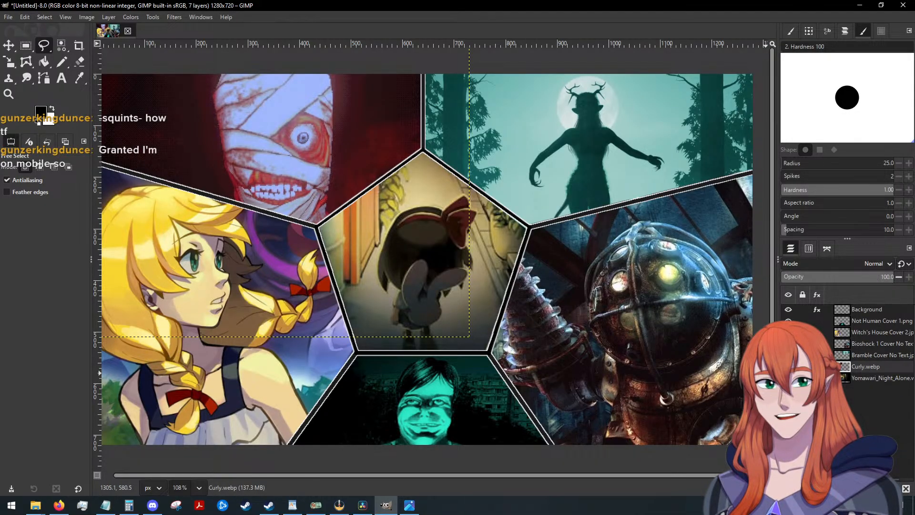
Make the Background layer with the panel borders the active layer.
{"action": "key", "text": "alt+Tab"}
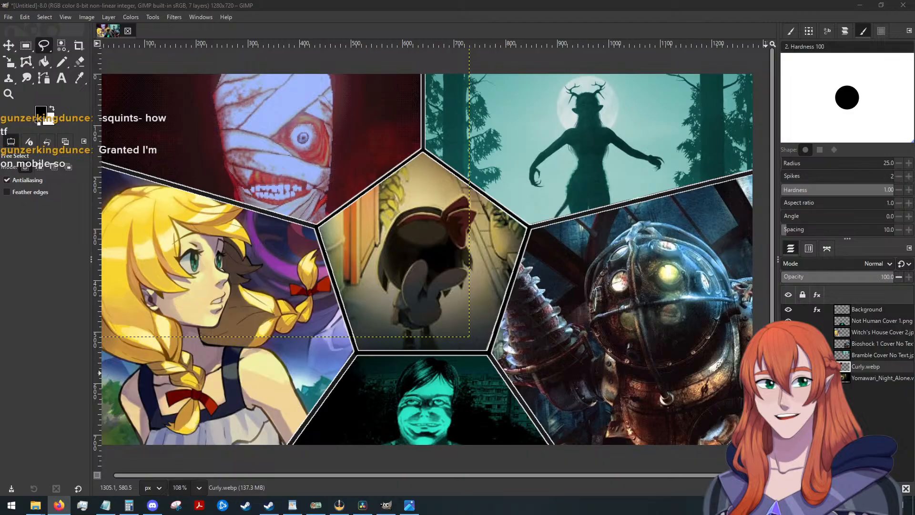
{"action": "key", "text": "alt+Tab"}
{"action": "key", "text": "alt+Tab"}
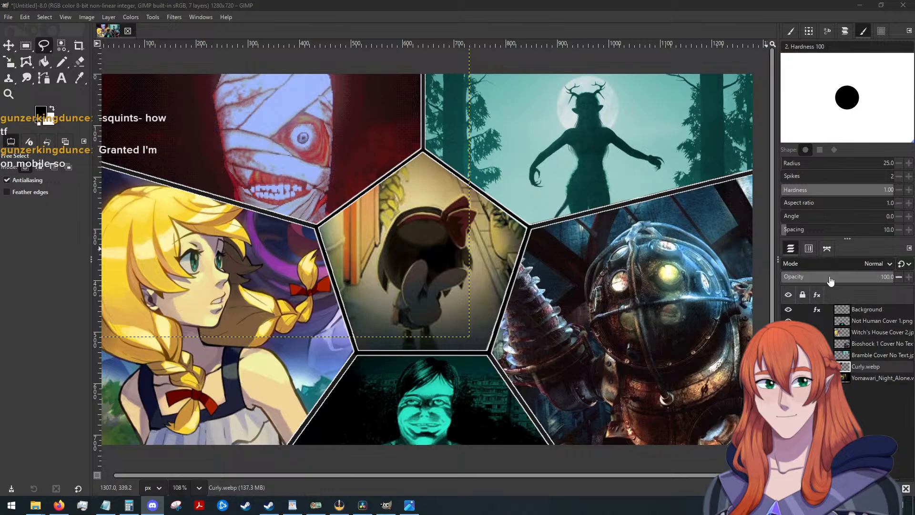
{"action": "left_click", "coordinate": [856, 308]}
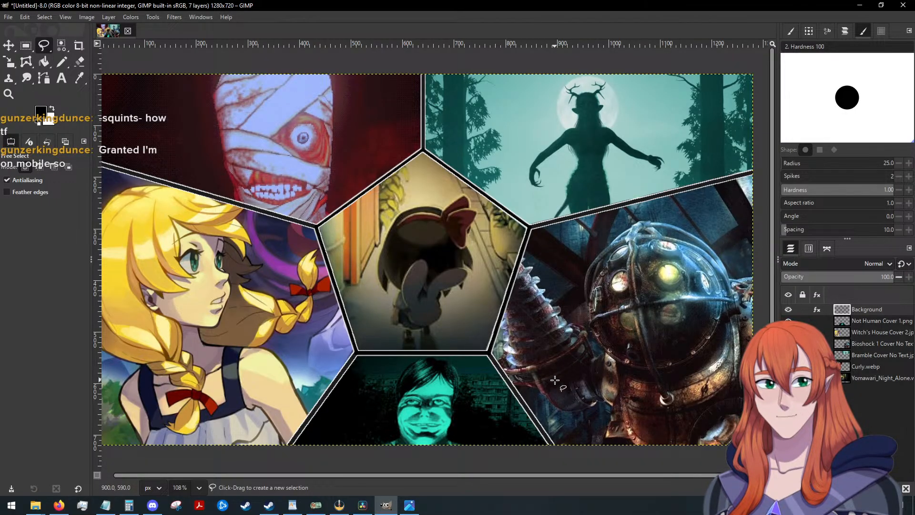
{"action": "left_click_drag", "start_coordinate": [464, 475], "coordinate": [419, 474]}
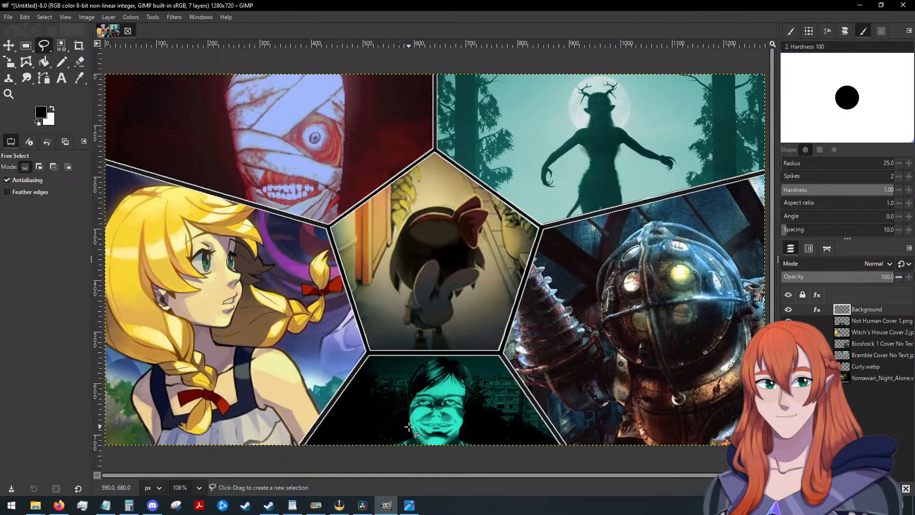
{"action": "left_click", "coordinate": [62, 84]}
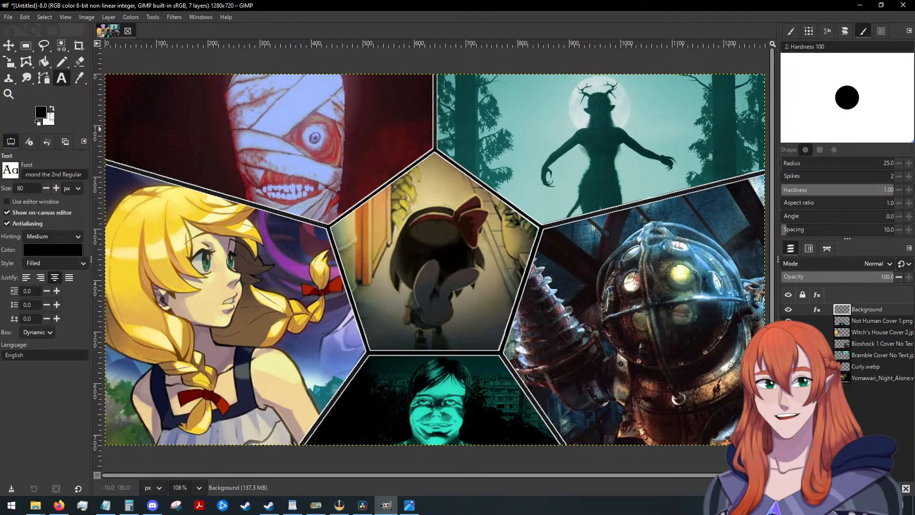
{"action": "left_click", "coordinate": [48, 174]}
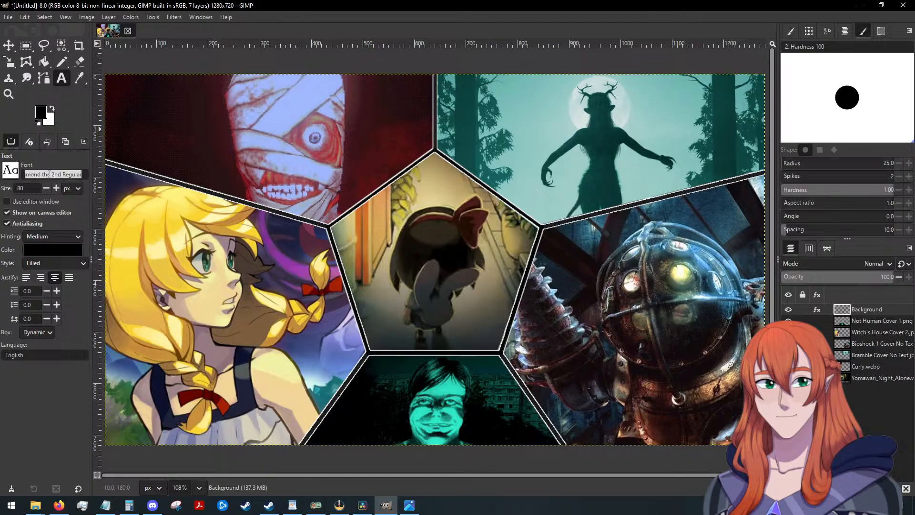
{"action": "key", "text": "c"}
{"action": "key", "text": "e"}
{"action": "key", "text": "t"}
{"action": "key", "text": "i"}
{"action": "key", "text": "c"}
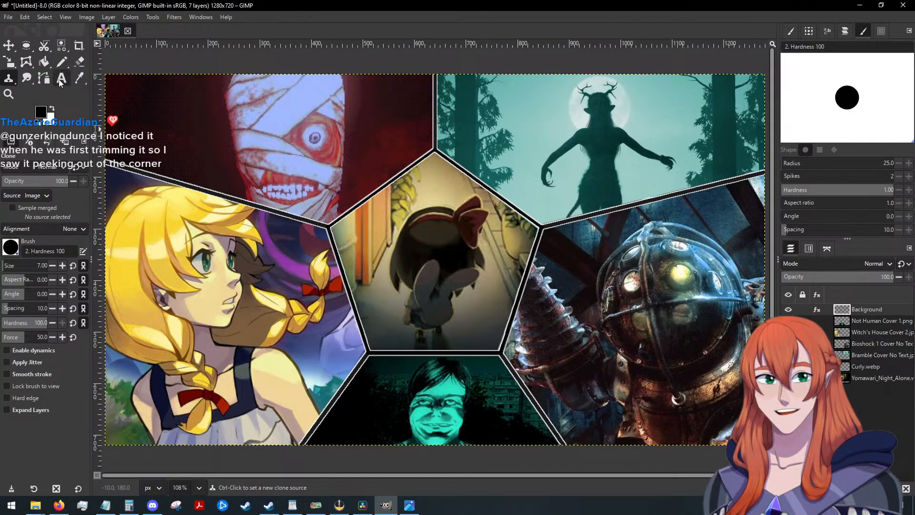
Set the Text tool to the Celtic Garamond the 2nd Regular font at a size of 60 px.
{"action": "key", "text": "t"}
{"action": "left_click", "coordinate": [81, 173]}
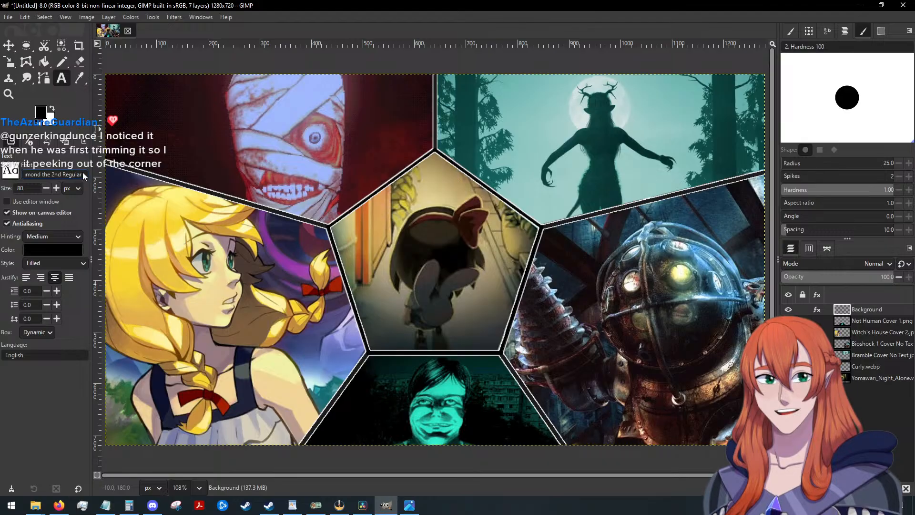
{"action": "key", "text": "BackSpace"}
{"action": "key", "text": "BackSpace"}
{"action": "key", "text": "BackSpace"}
{"action": "key", "text": "BackSpace"}
{"action": "key", "text": "BackSpace"}
{"action": "key", "text": "BackSpace"}
{"action": "key", "text": "BackSpace"}
{"action": "key", "text": "BackSpace"}
{"action": "key", "text": "BackSpace"}
{"action": "key", "text": "BackSpace"}
{"action": "key", "text": "BackSpace"}
{"action": "key", "text": "BackSpace"}
{"action": "key", "text": "BackSpace"}
{"action": "key", "text": "BackSpace"}
{"action": "key", "text": "BackSpace"}
{"action": "key", "text": "BackSpace"}
{"action": "key", "text": "BackSpace"}
{"action": "key", "text": "BackSpace"}
{"action": "key", "text": "BackSpace"}
{"action": "key", "text": "BackSpace"}
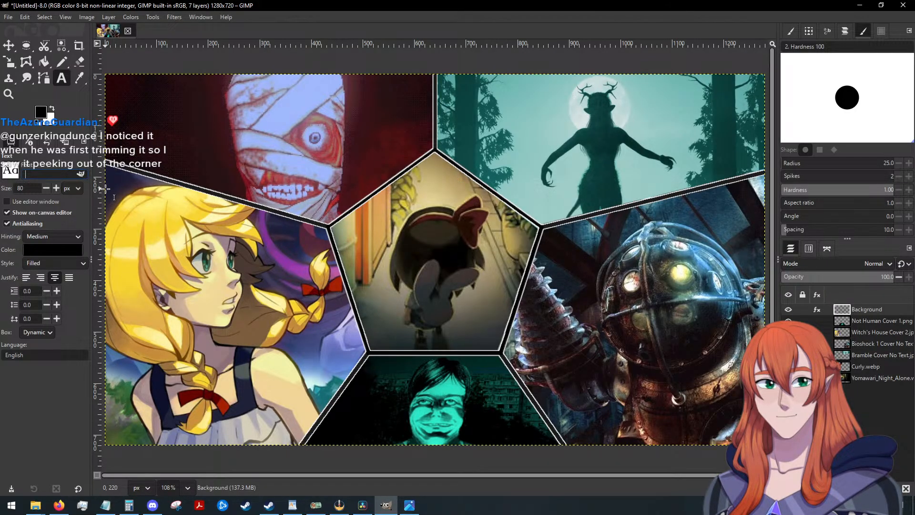
{"action": "type", "text": "di"}
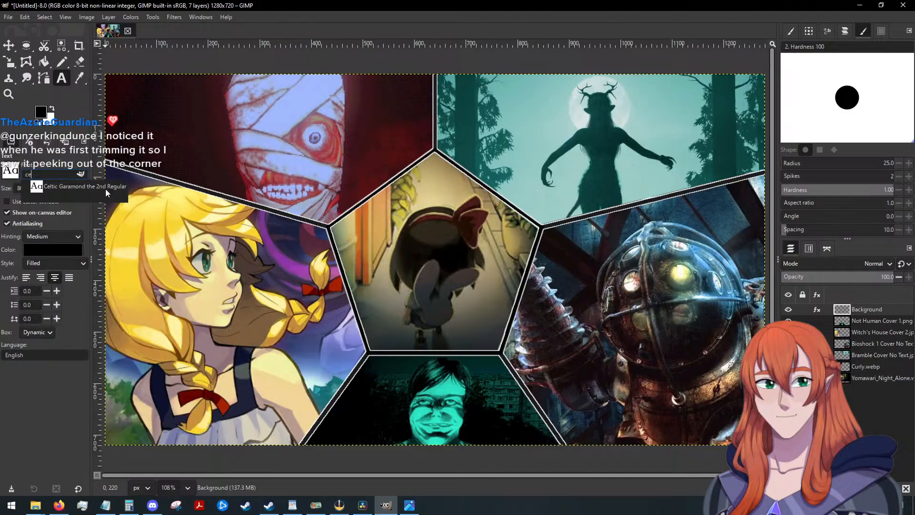
{"action": "left_click", "coordinate": [103, 188]}
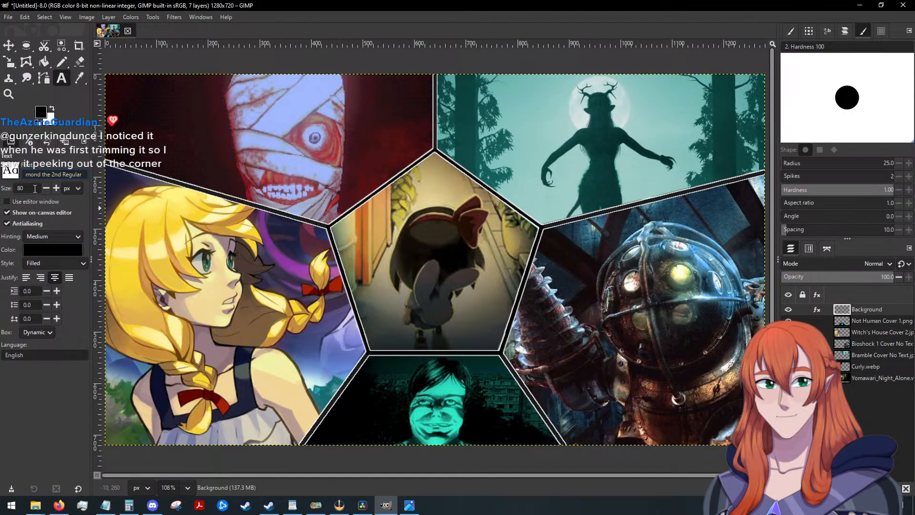
{"action": "double_click", "coordinate": [20, 188]}
{"action": "type", "text": "60"}
{"action": "left_click", "coordinate": [377, 182]}
{"action": "type", "text": "Lu"}
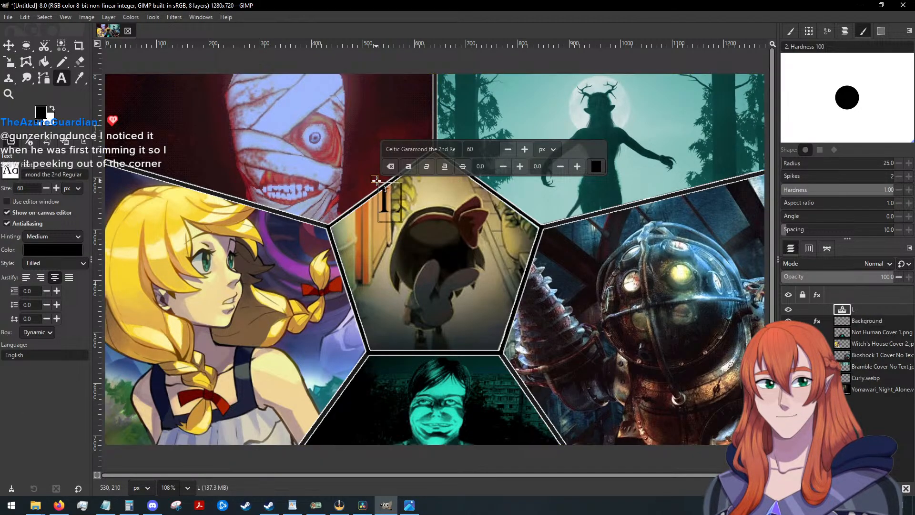
{"action": "key", "text": "BackSpace"}
{"action": "key", "text": "BackSpace"}
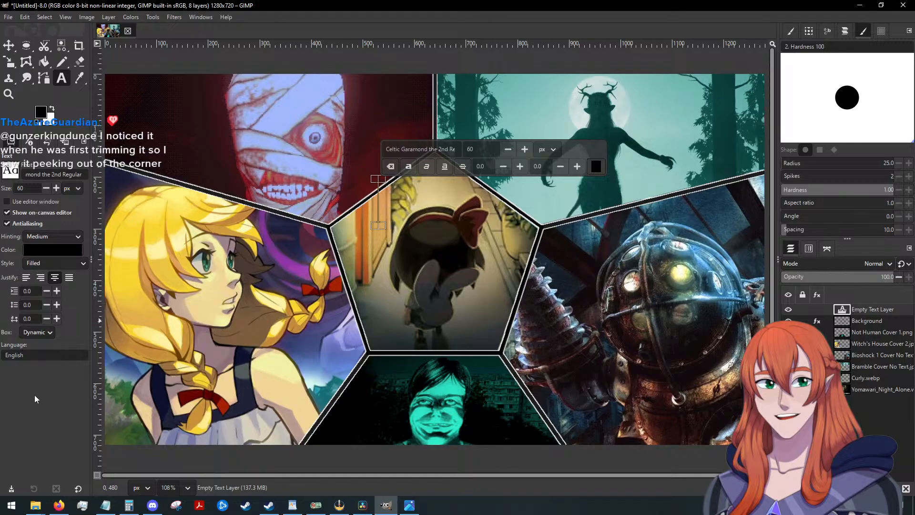
Change the foreground colour to the saved orange swatch for the title text.
{"action": "left_click", "coordinate": [46, 113]}
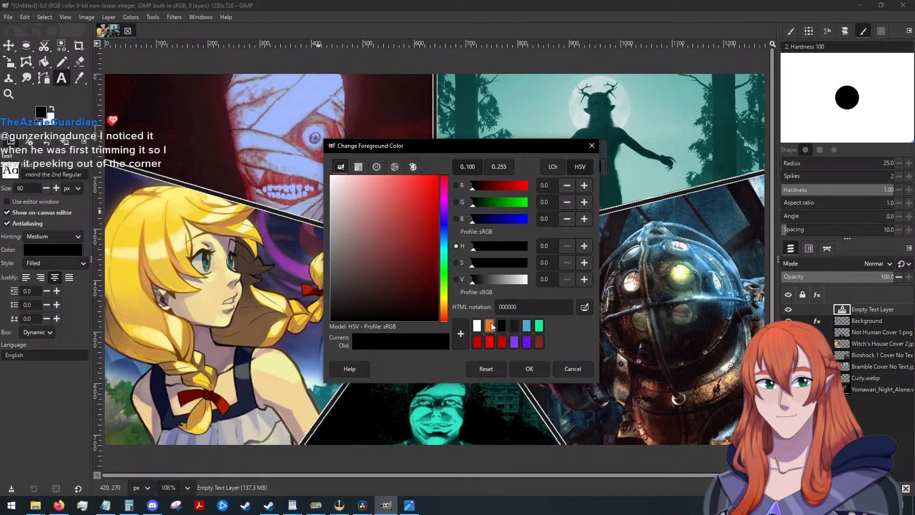
{"action": "left_click", "coordinate": [490, 326]}
{"action": "left_click", "coordinate": [529, 370]}
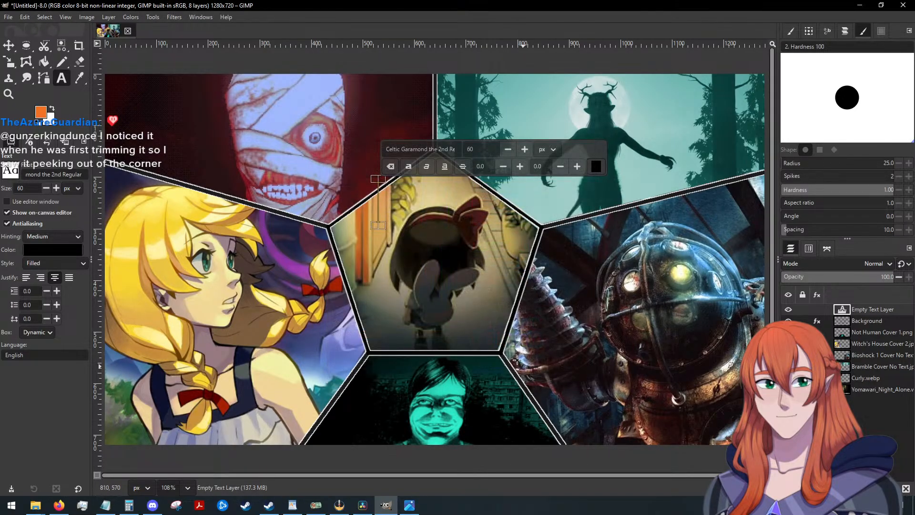
Add the orange title "LUCKY'S / 2025 / HORROR ANTHOLOGY" on three lines and move it to straddle the central pentagon.
{"action": "left_click", "coordinate": [405, 201]}
{"action": "type", "text": "LUCKY'S"}
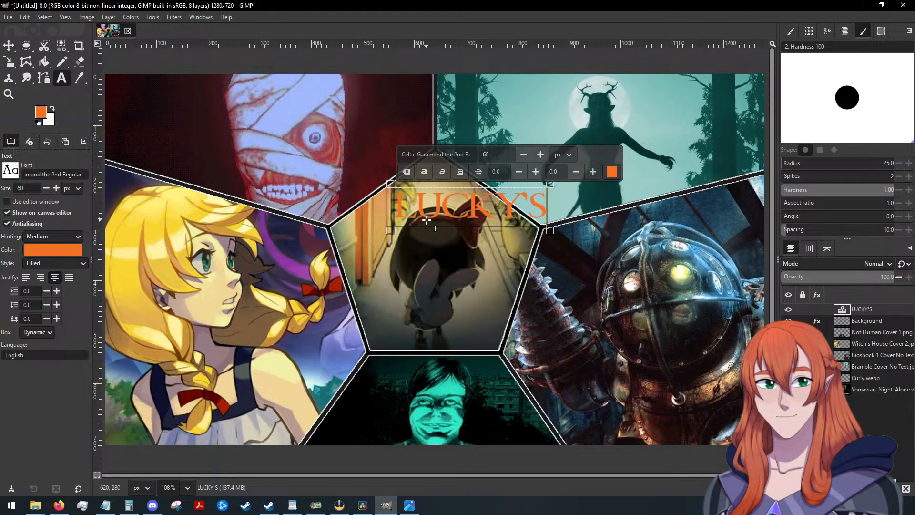
{"action": "key", "text": "Return"}
{"action": "type", "text": "2025"}
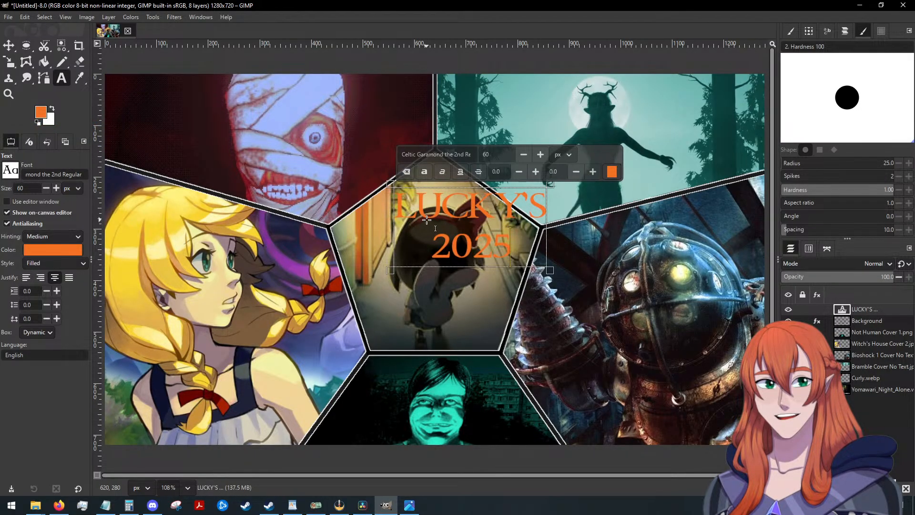
{"action": "key", "text": "Return"}
{"action": "type", "text": "HORR"}
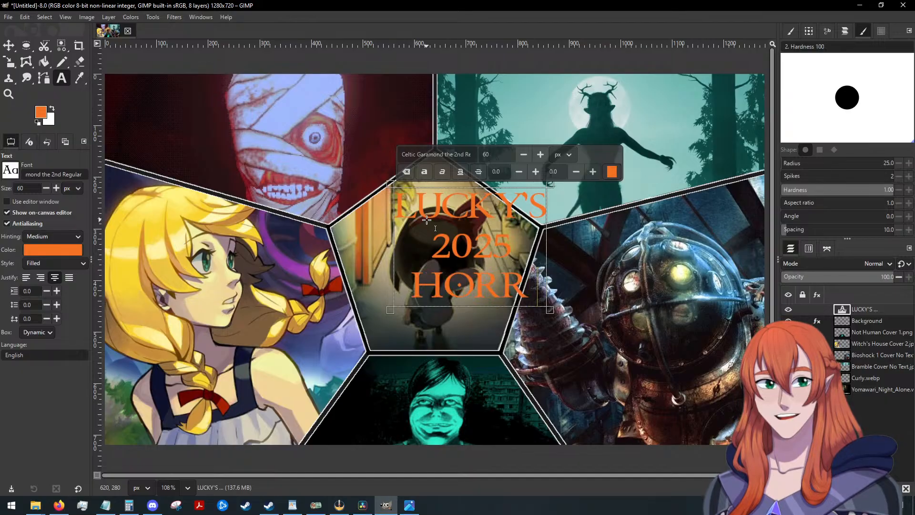
{"action": "type", "text": "OR ANTHO"}
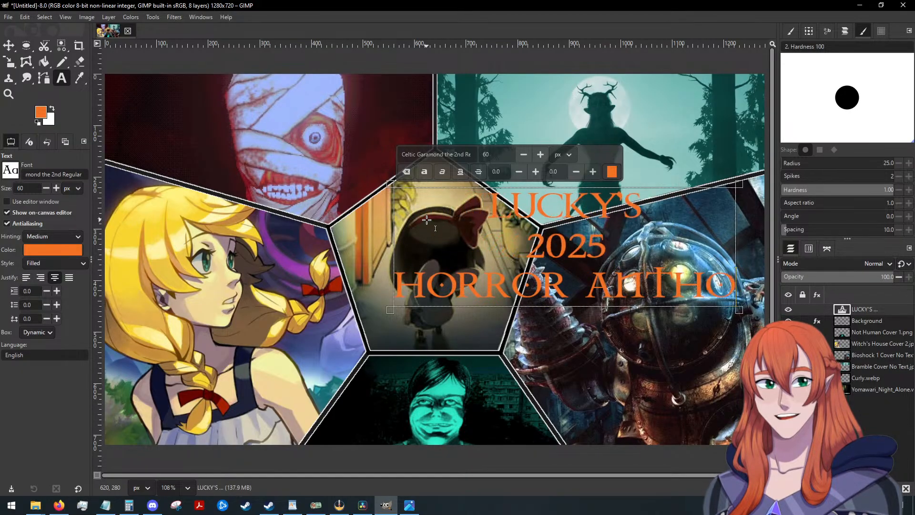
{"action": "type", "text": "LOG"}
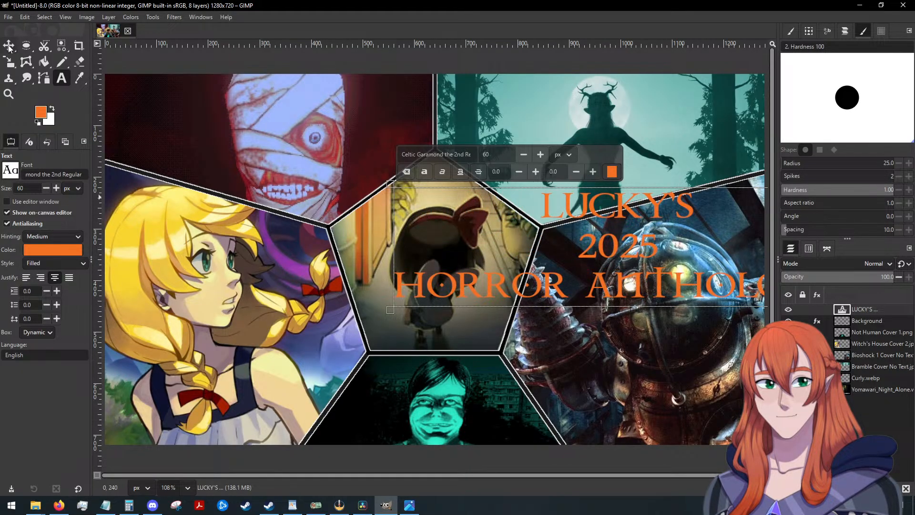
{"action": "left_click", "coordinate": [9, 47]}
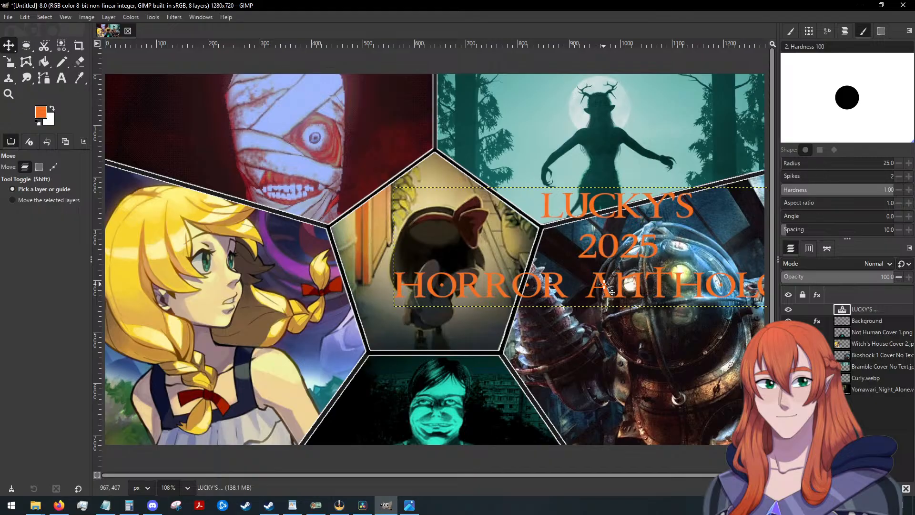
{"action": "left_click_drag", "start_coordinate": [602, 285], "coordinate": [429, 295]}
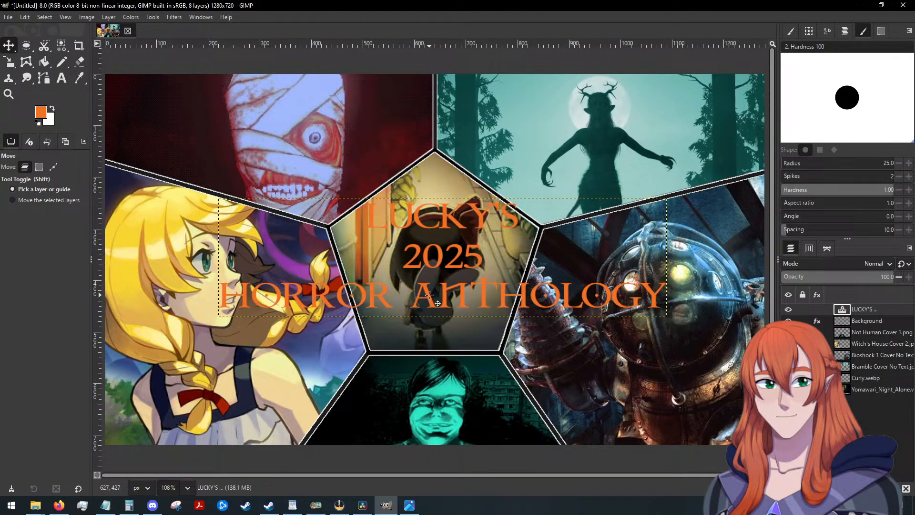
Insert a blank line before and after 2025 in the title, and move the text block up over the central pentagon.
{"action": "left_click", "coordinate": [61, 78]}
{"action": "left_click", "coordinate": [461, 252]}
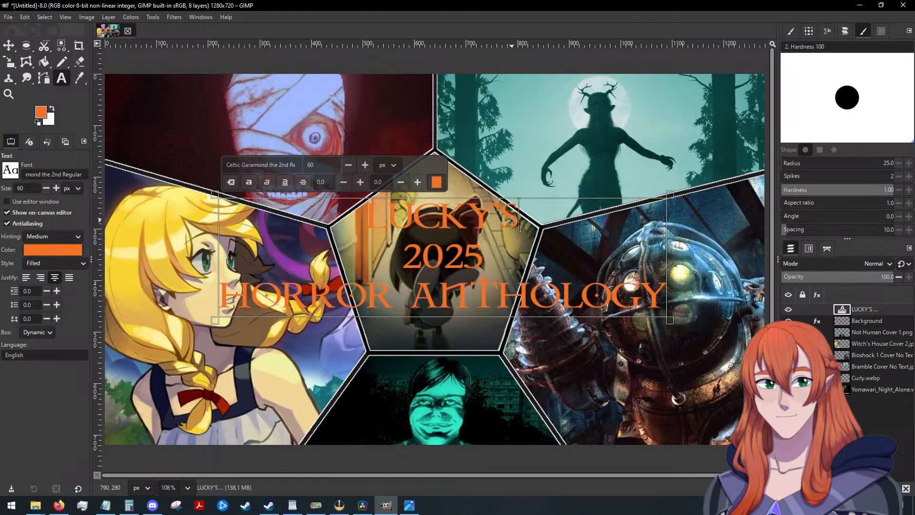
{"action": "key", "text": "Return"}
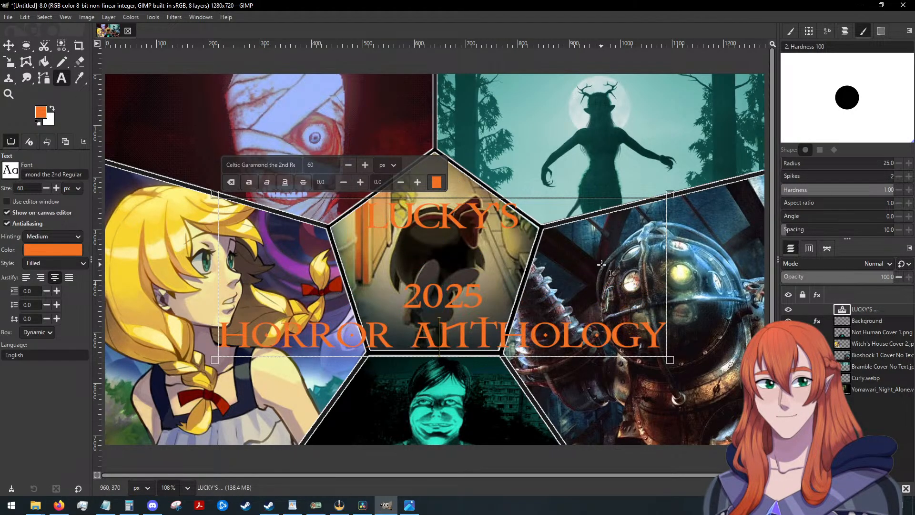
{"action": "key", "text": "Return"}
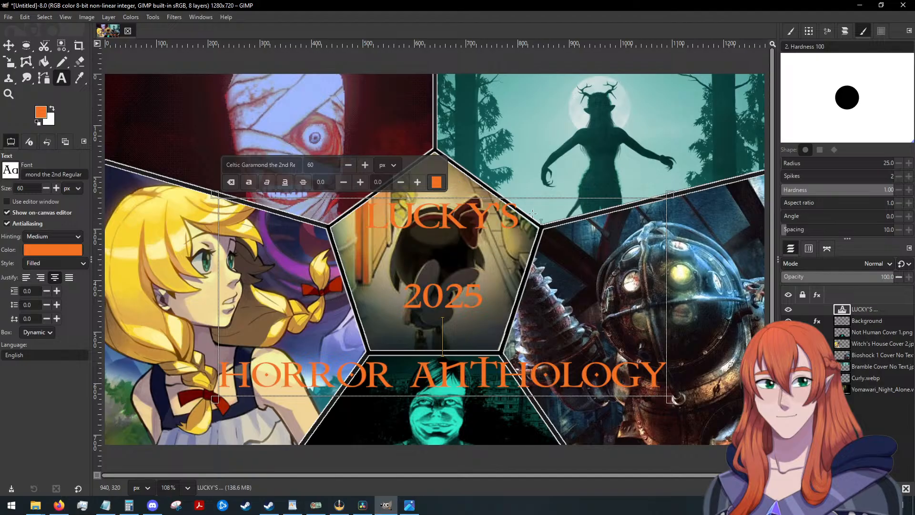
{"action": "left_click", "coordinate": [9, 45]}
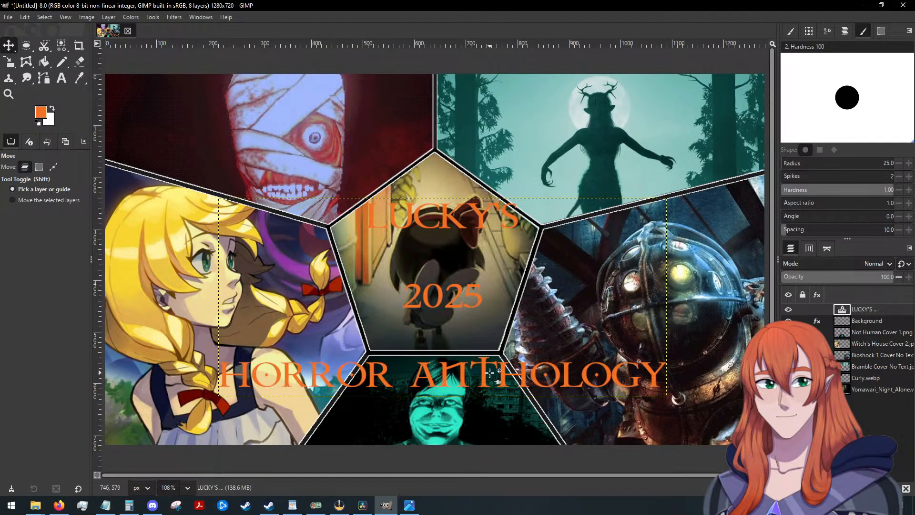
{"action": "left_click_drag", "start_coordinate": [482, 376], "coordinate": [476, 337]}
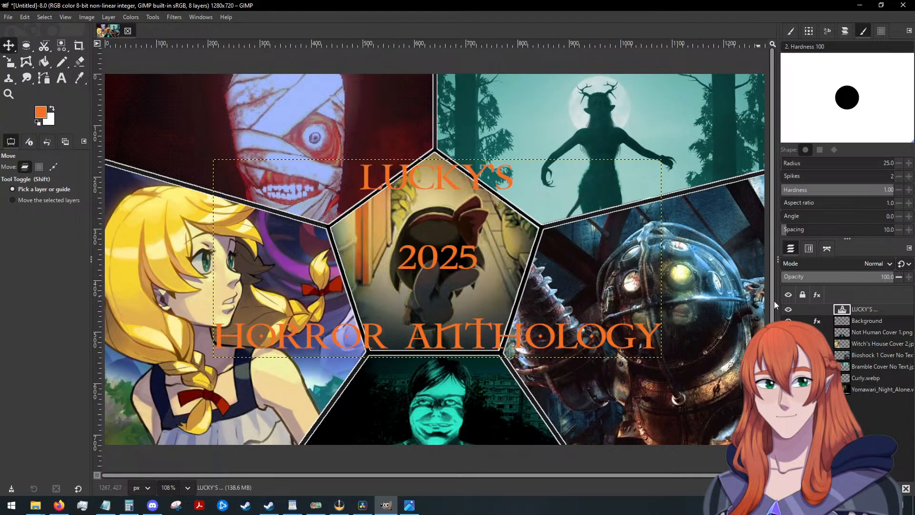
Start a Drop Shadow filter on the title text layer and load the last used preset.
{"action": "left_click", "coordinate": [176, 17]}
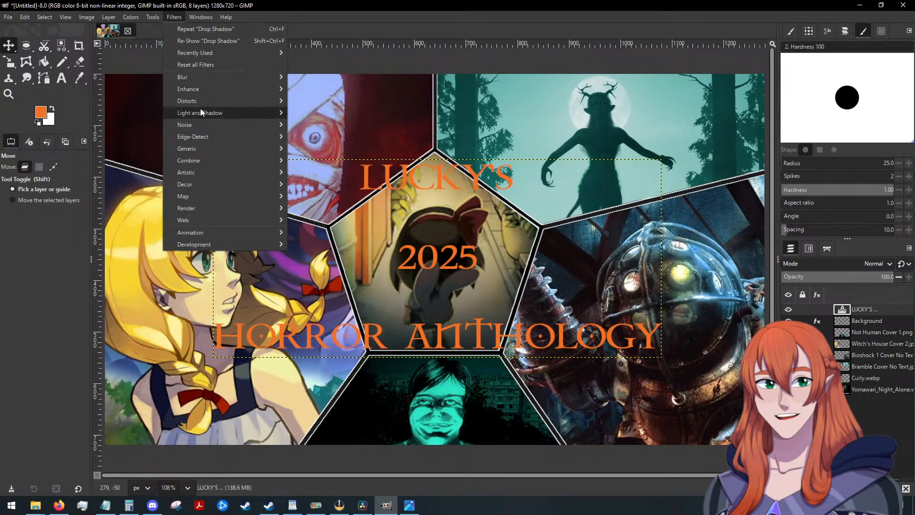
{"action": "mouse_move", "coordinate": [229, 113]}
{"action": "left_click", "coordinate": [324, 184]}
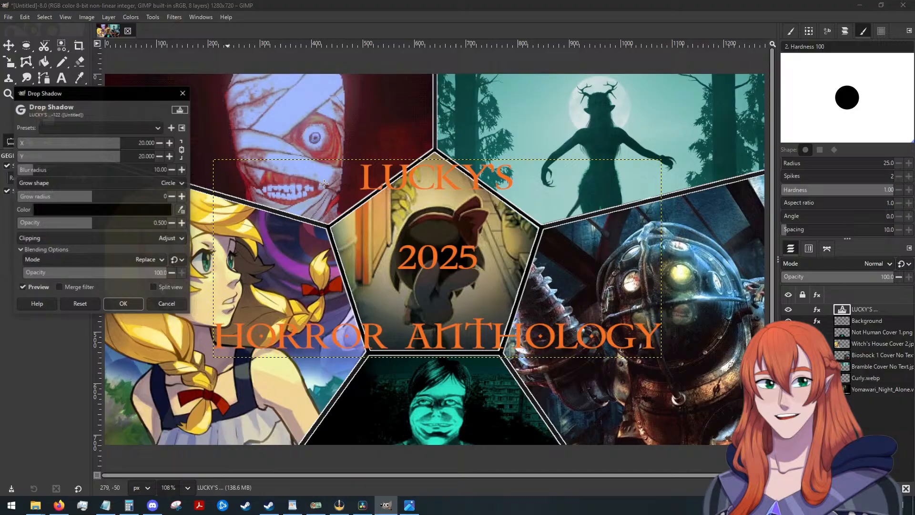
{"action": "left_click", "coordinate": [74, 126]}
{"action": "left_click", "coordinate": [73, 129]}
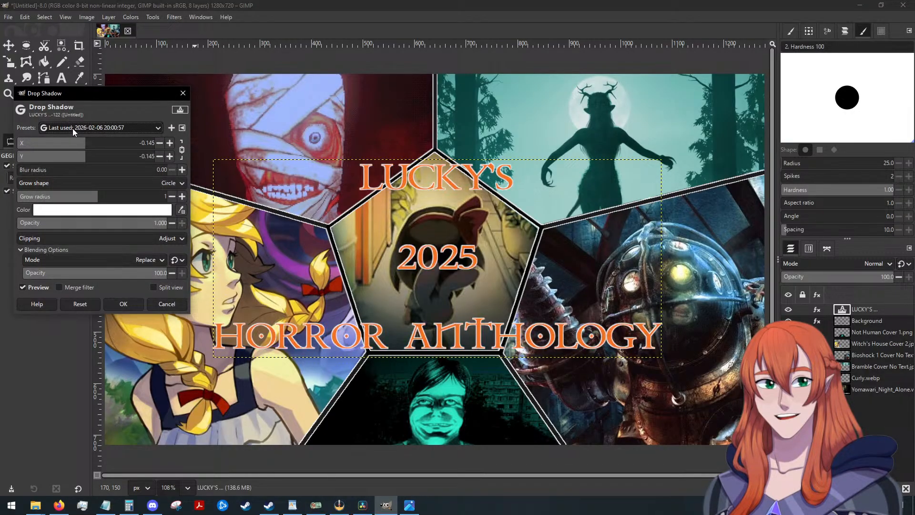
Set the title's drop shadow colour to black (000000) and its grow radius to 5, and apply the filter.
{"action": "left_click", "coordinate": [96, 211]}
{"action": "left_click", "coordinate": [180, 288]}
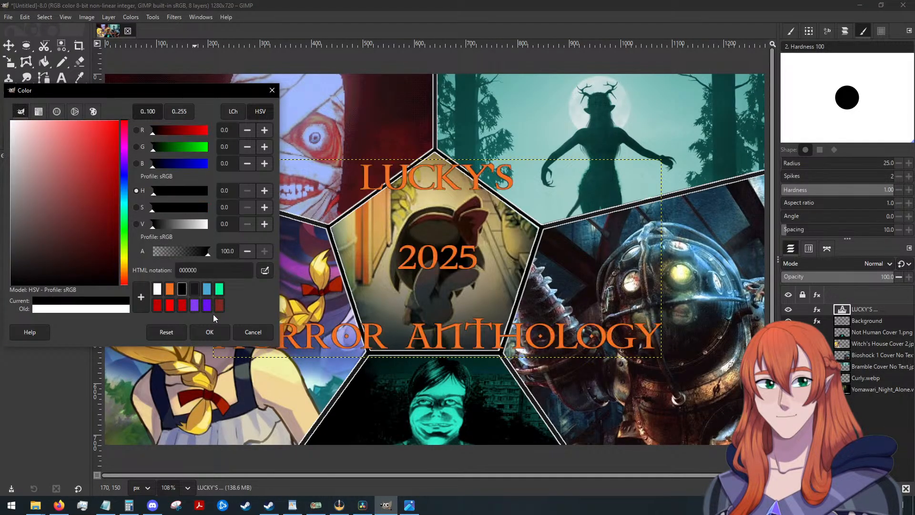
{"action": "left_click", "coordinate": [207, 332]}
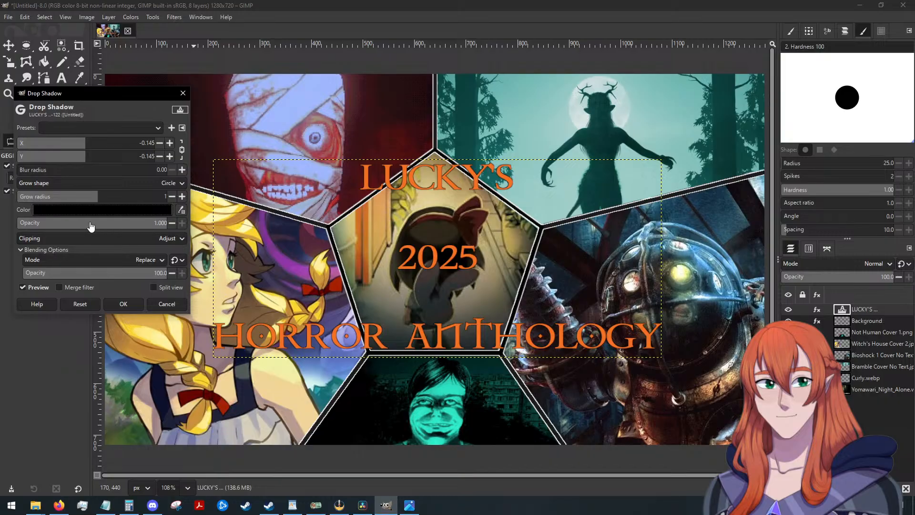
{"action": "left_click", "coordinate": [97, 196]}
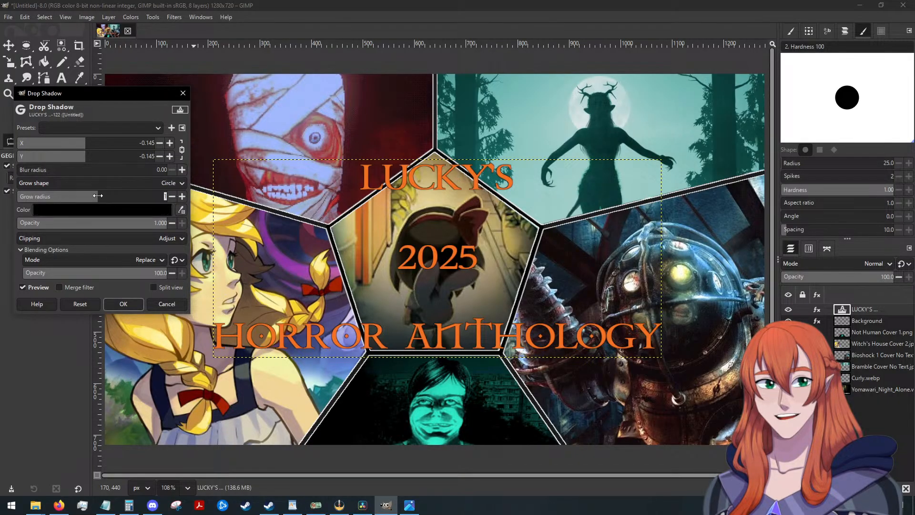
{"action": "left_click_drag", "start_coordinate": [100, 196], "coordinate": [106, 196]}
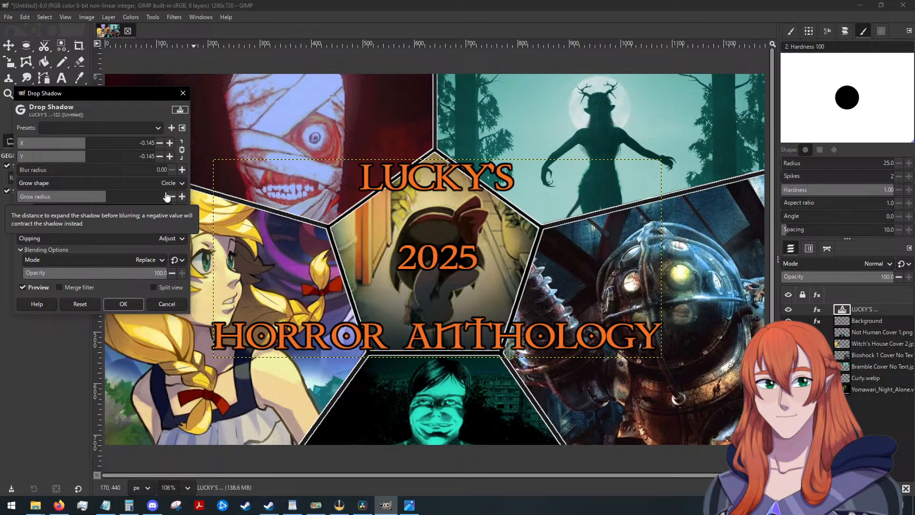
{"action": "left_click", "coordinate": [182, 196]}
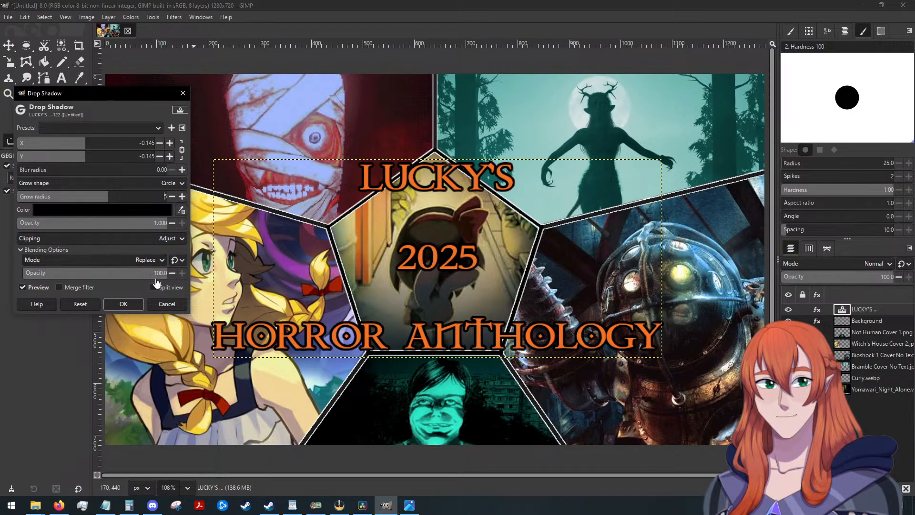
{"action": "left_click", "coordinate": [123, 305]}
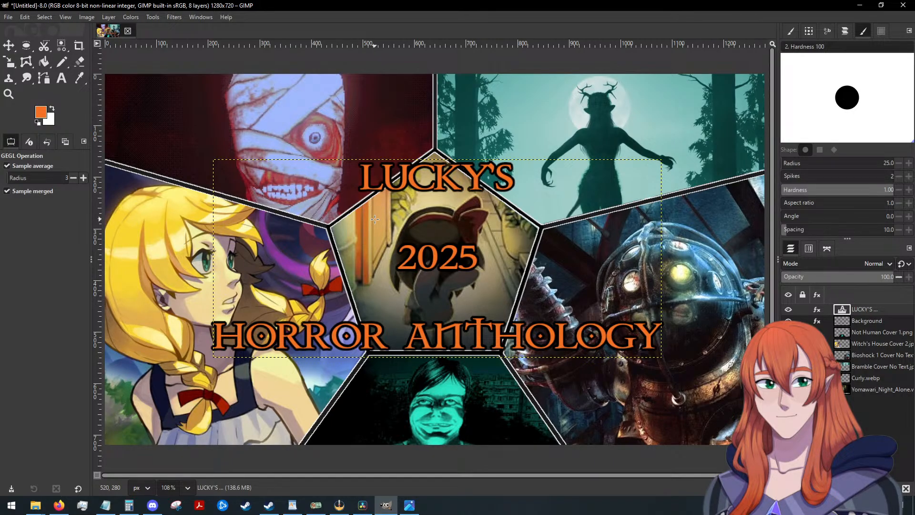
Replace ANTHOLOGY with COLLECTION in the title's last line, and nudge the text block slightly right to centre it over the pentagon.
{"action": "left_click", "coordinate": [64, 81]}
{"action": "left_click", "coordinate": [449, 327]}
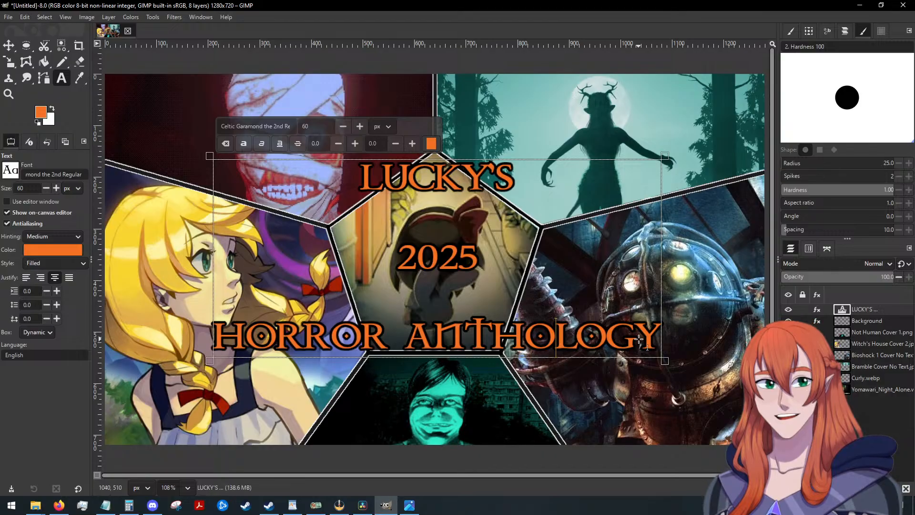
{"action": "left_click_drag", "start_coordinate": [667, 353], "coordinate": [408, 360]}
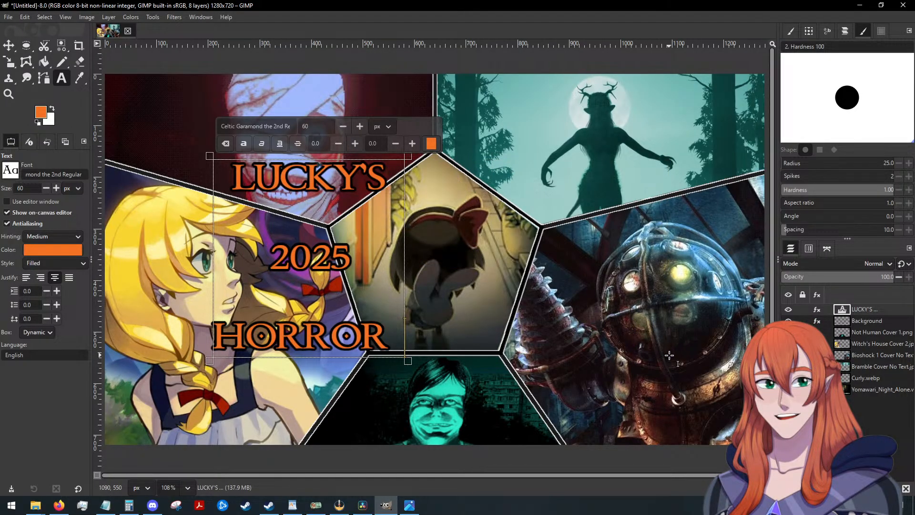
{"action": "type", "text": "cOLL"}
{"action": "key", "text": "BackSpace"}
{"action": "key", "text": "BackSpace"}
{"action": "key", "text": "BackSpace"}
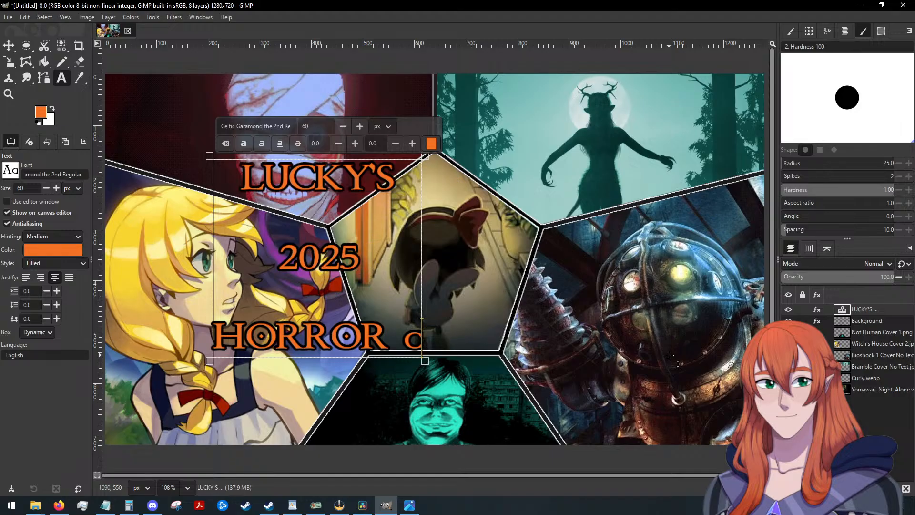
{"action": "key", "text": "BackSpace"}
{"action": "type", "text": "COLLECTI"}
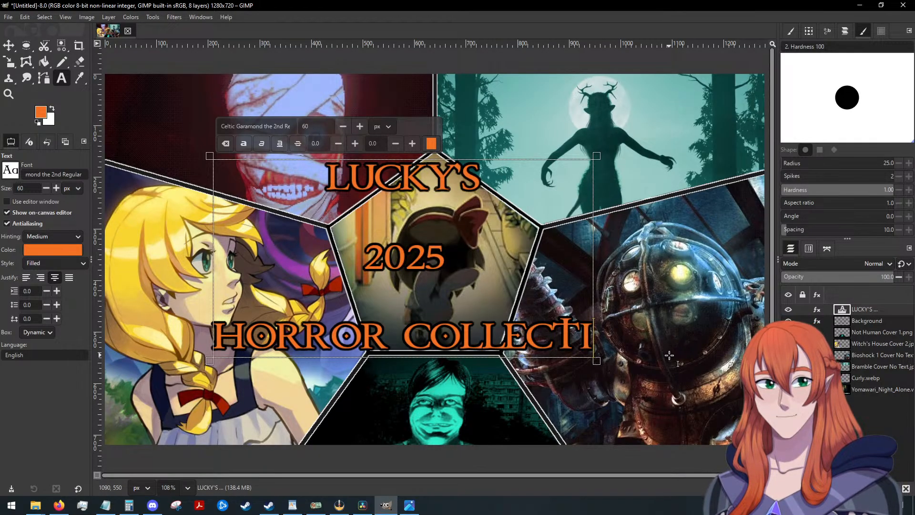
{"action": "type", "text": "ON"}
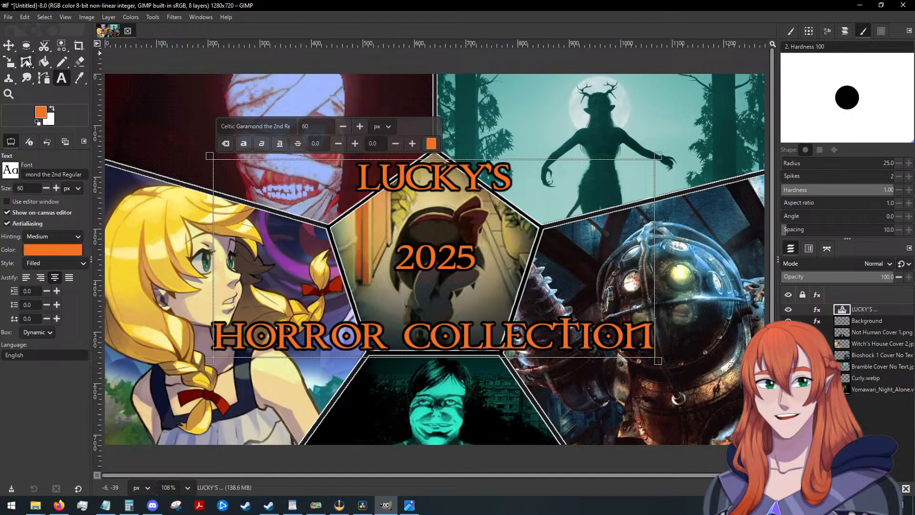
{"action": "left_click", "coordinate": [9, 45]}
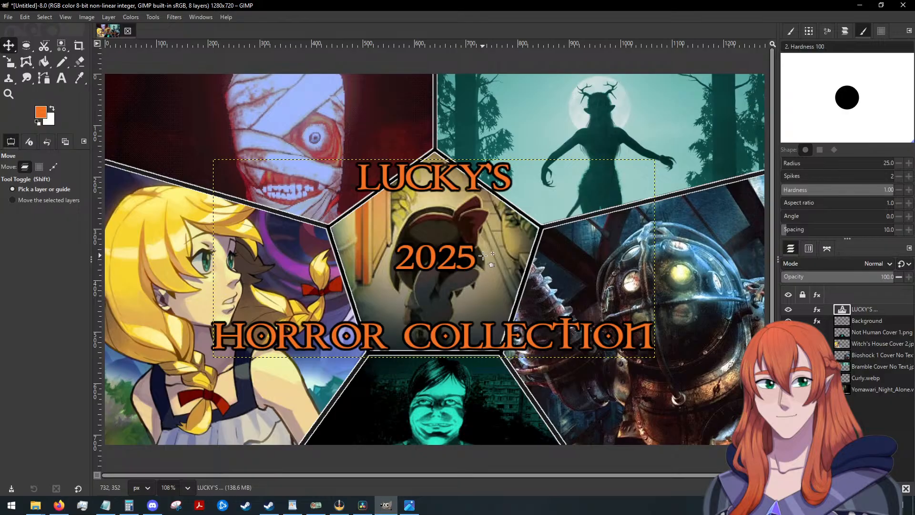
{"action": "left_click_drag", "start_coordinate": [468, 333], "coordinate": [470, 334]}
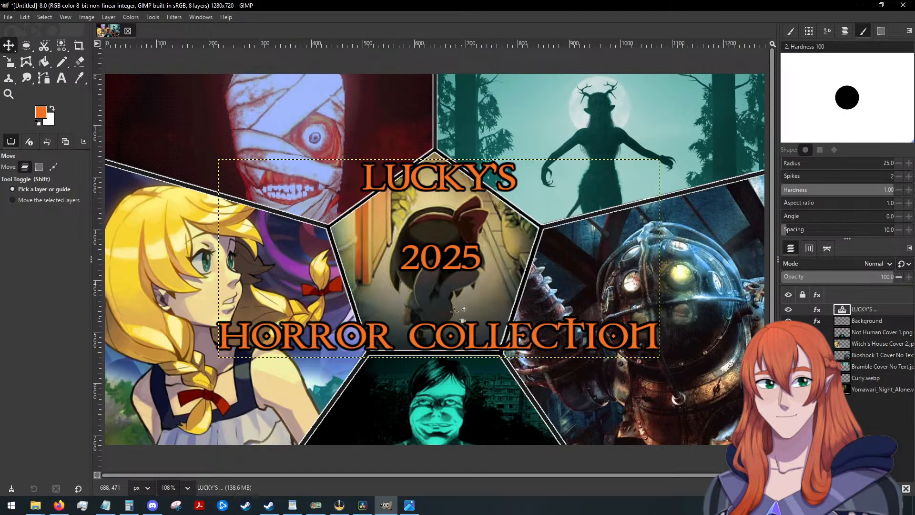
Start saving the image and choose the folder Pictures > Video Projects > Thumbnails > 2025 Horror Games as its location.
{"action": "left_click", "coordinate": [9, 18]}
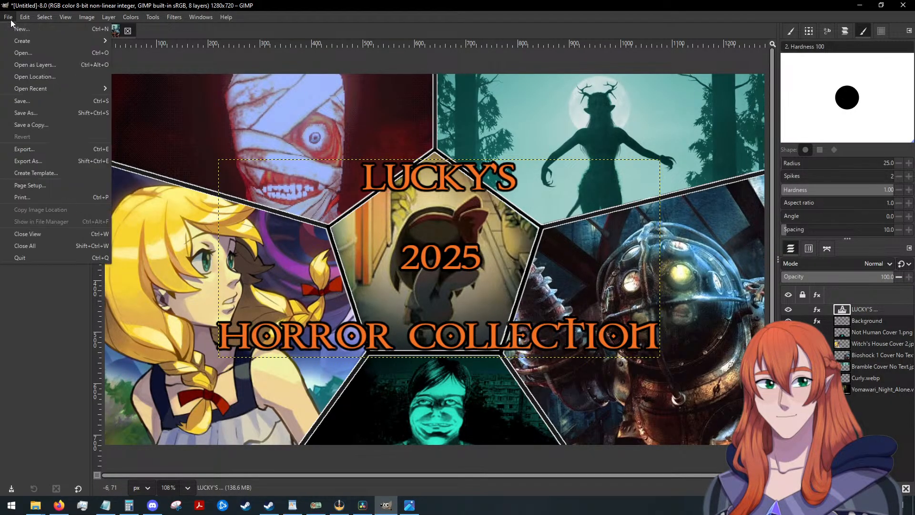
{"action": "left_click", "coordinate": [54, 101]}
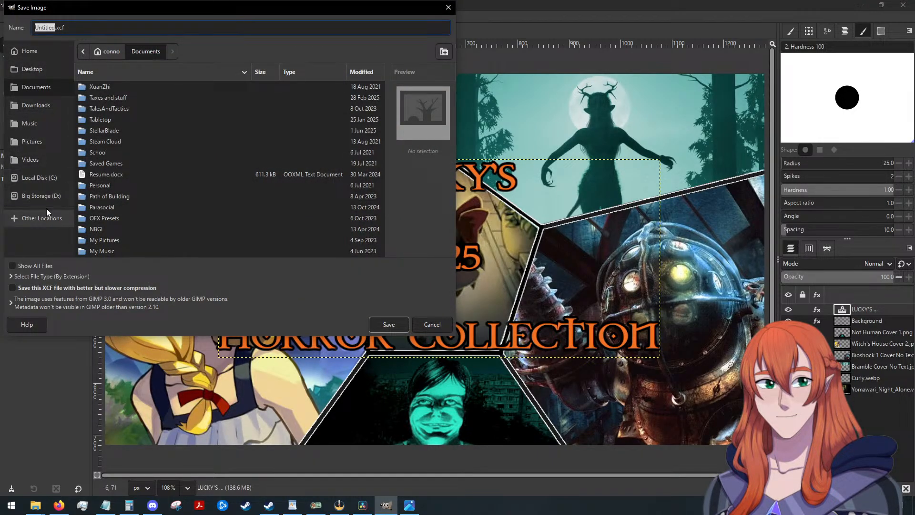
{"action": "left_click", "coordinate": [35, 181]}
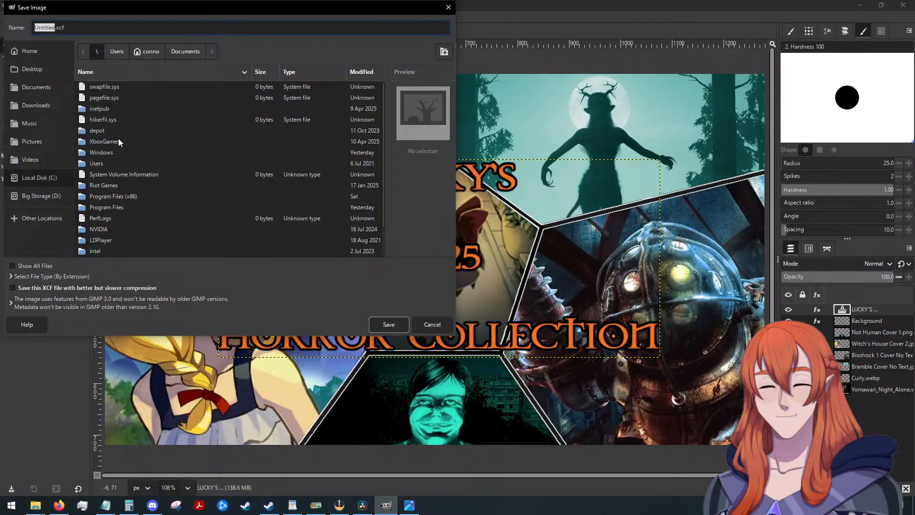
{"action": "left_click", "coordinate": [41, 143]}
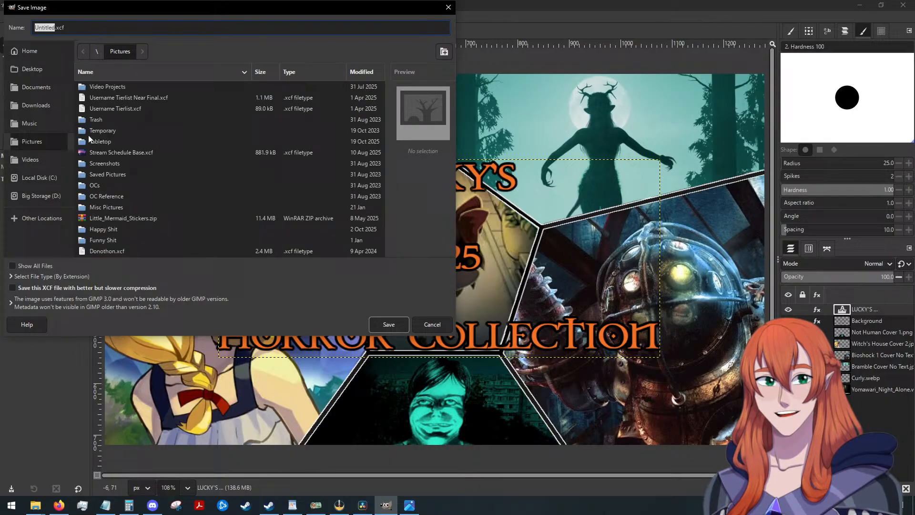
{"action": "double_click", "coordinate": [107, 86]}
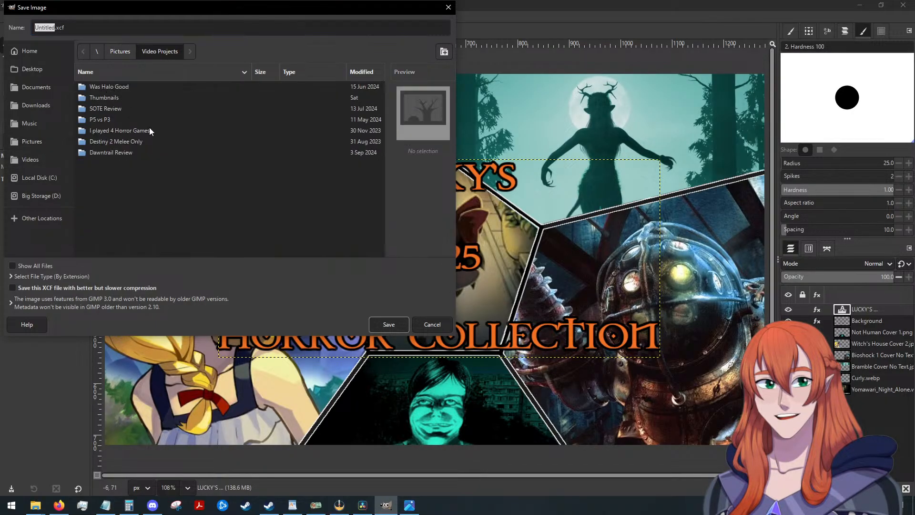
{"action": "double_click", "coordinate": [107, 99]}
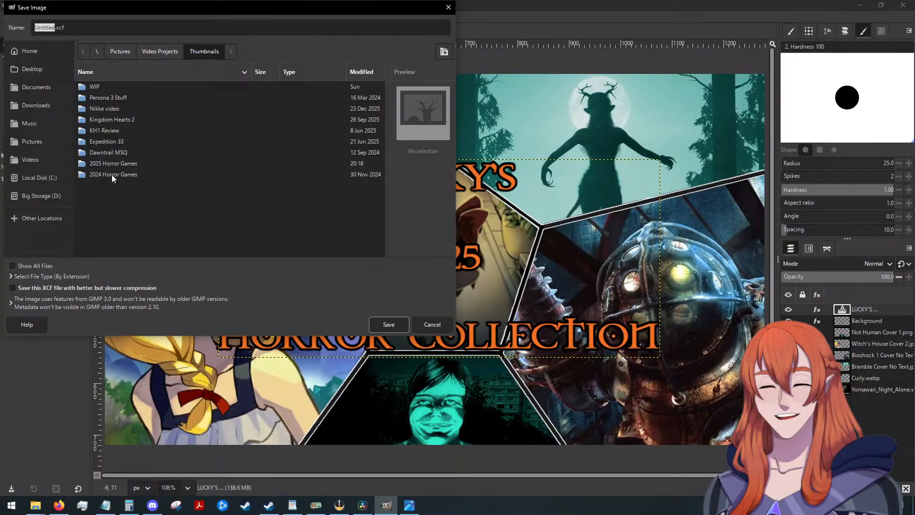
{"action": "double_click", "coordinate": [114, 164]}
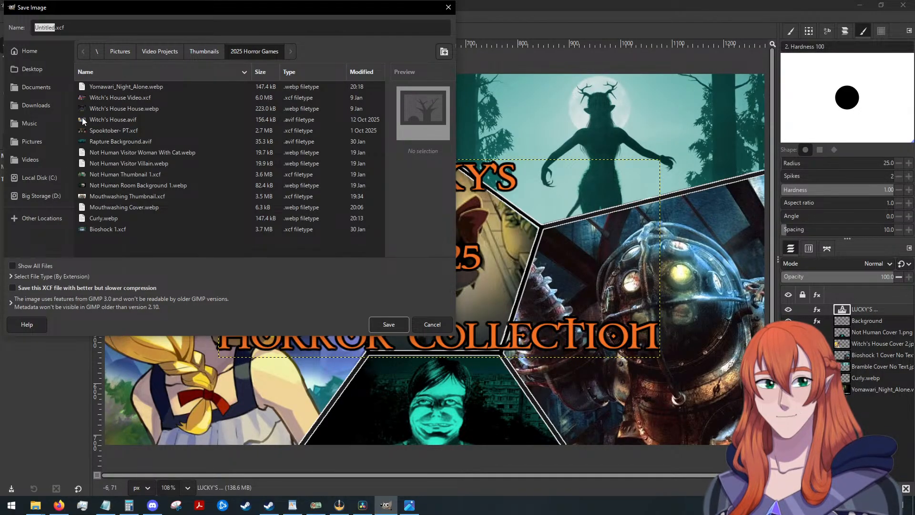
Name the project file "2025 Anthology Thumbnail.xcf", save it, and close GIMP.
{"action": "left_click", "coordinate": [54, 28]}
{"action": "key", "text": "BackSpace"}
{"action": "key", "text": "BackSpace"}
{"action": "key", "text": "BackSpace"}
{"action": "key", "text": "BackSpace"}
{"action": "key", "text": "BackSpace"}
{"action": "key", "text": "BackSpace"}
{"action": "key", "text": "BackSpace"}
{"action": "key", "text": "BackSpace"}
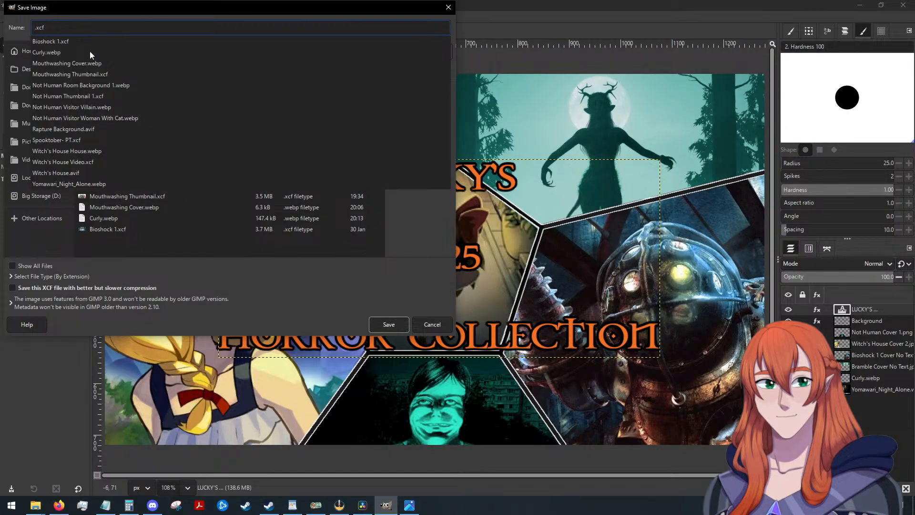
{"action": "type", "text": "2025 Anth"}
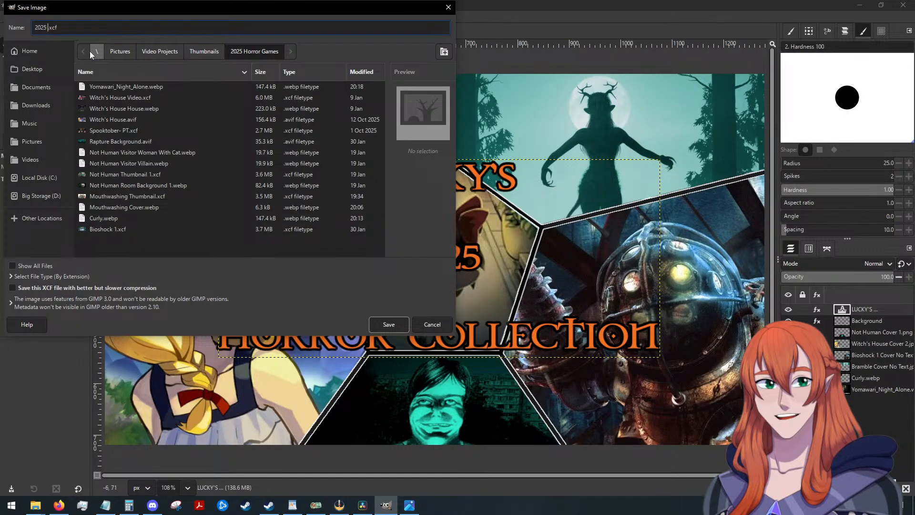
{"action": "type", "text": "ology Thu"}
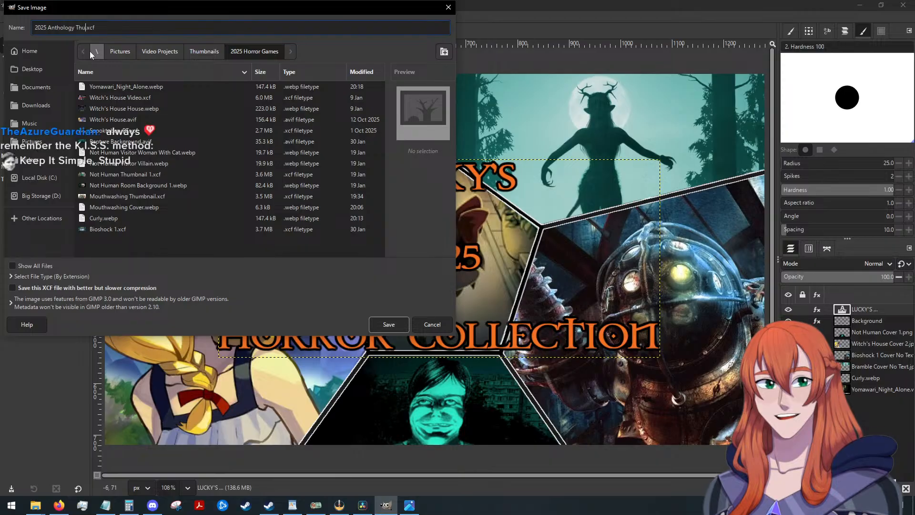
{"action": "type", "text": "mbnail"}
{"action": "left_click", "coordinate": [389, 325]}
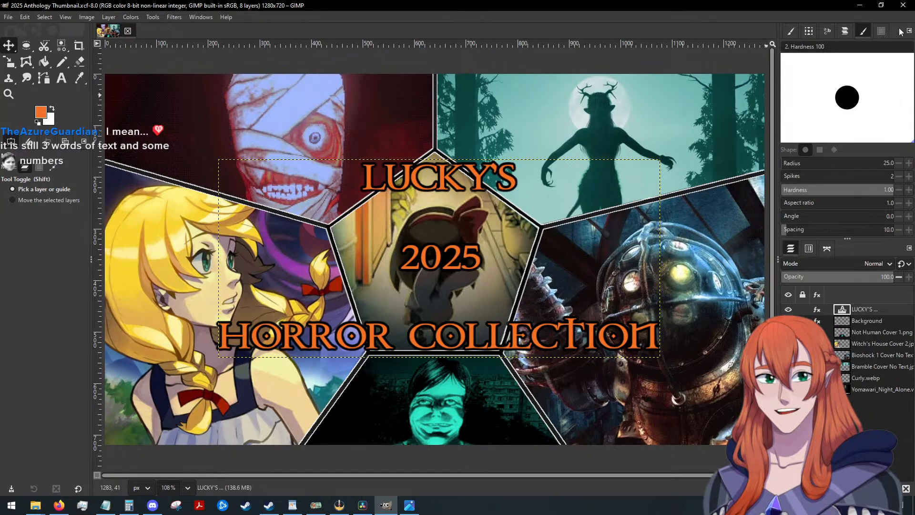
{"action": "left_click", "coordinate": [903, 5]}
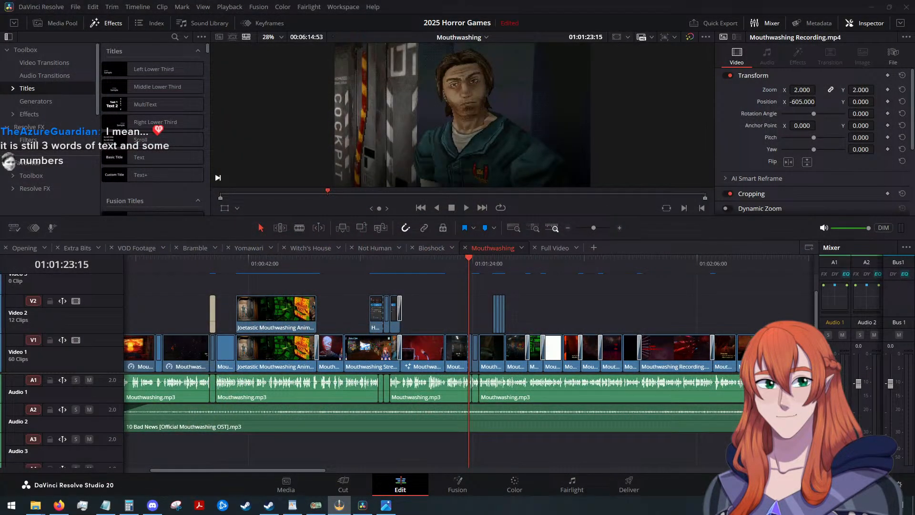
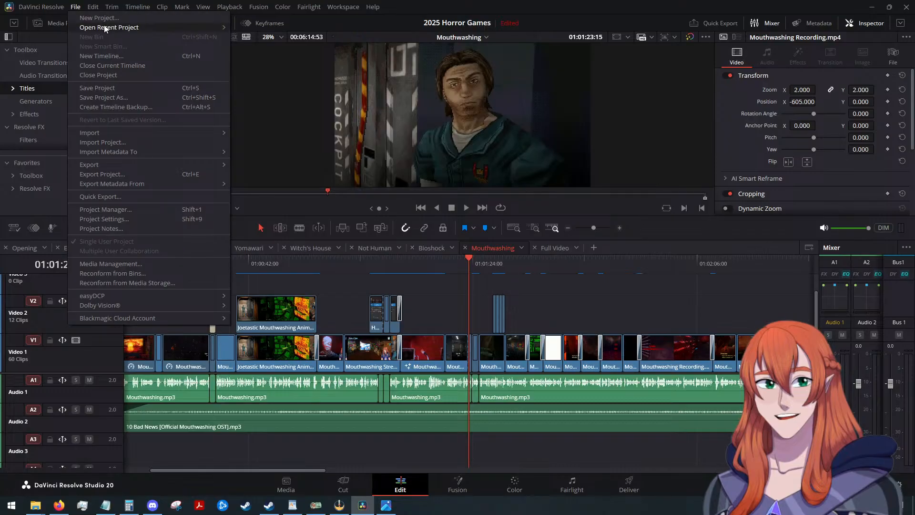
In DaVinci Resolve, open the recent project "Myth's ...End DD" and show its Main Project timeline.
{"action": "mouse_move", "coordinate": [224, 28]}
{"action": "left_click", "coordinate": [257, 27]}
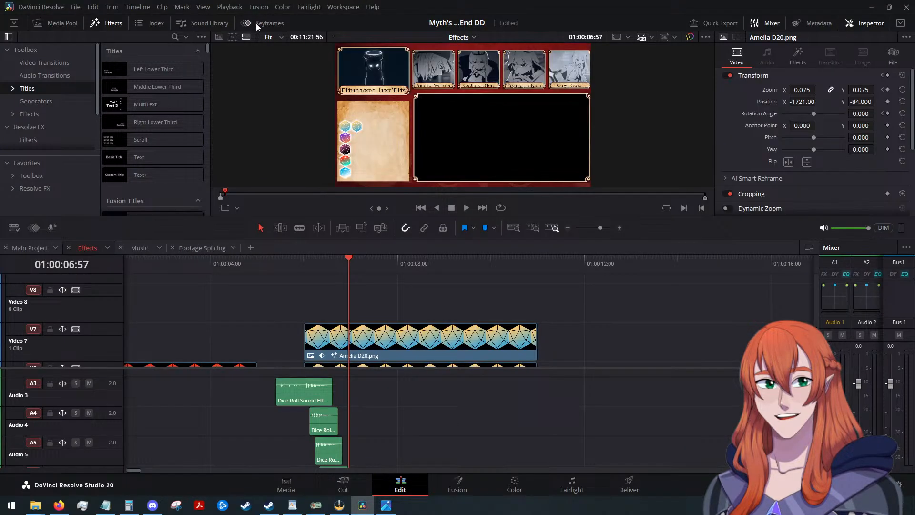
{"action": "scroll", "coordinate": [630, 310], "scroll_direction": "down", "scroll_amount": 5}
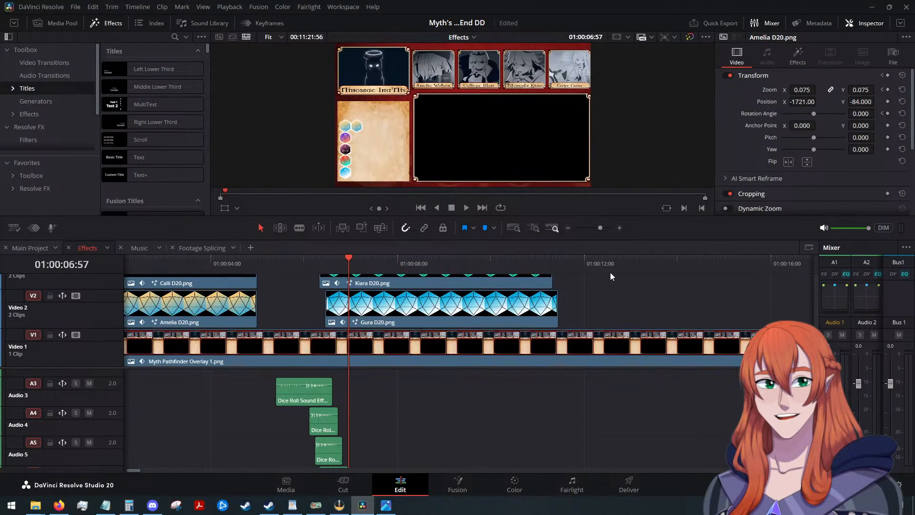
{"action": "left_click", "coordinate": [26, 247]}
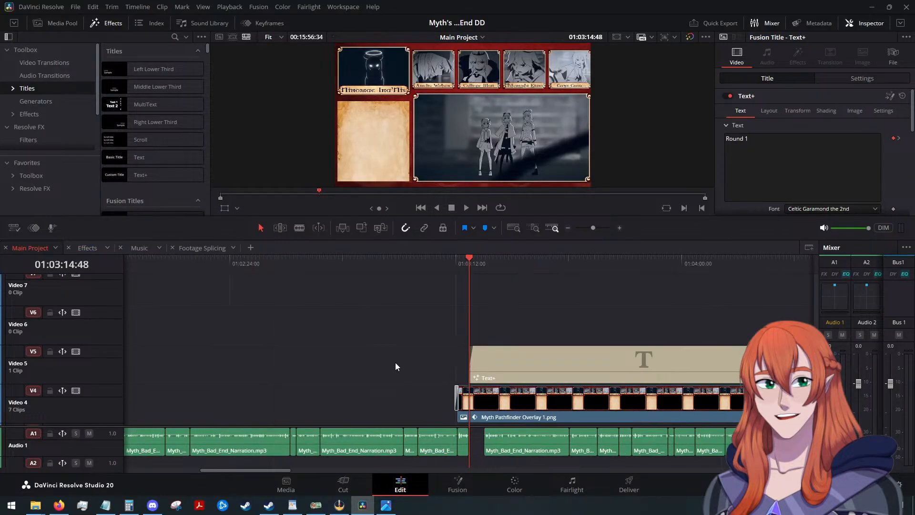
Review the Main Project timeline and play it from about 01:00:26 through the first character's stat card.
{"action": "scroll", "coordinate": [396, 362], "scroll_direction": "down", "scroll_amount": 5}
{"action": "scroll", "coordinate": [393, 361], "scroll_direction": "down", "scroll_amount": 3}
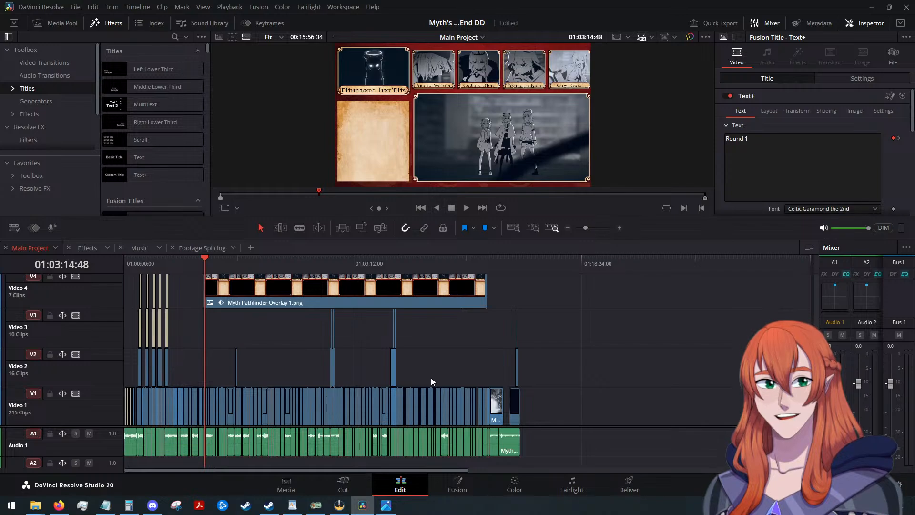
{"action": "scroll", "coordinate": [426, 373], "scroll_direction": "up", "scroll_amount": 2}
{"action": "scroll", "coordinate": [377, 327], "scroll_direction": "down", "scroll_amount": 2}
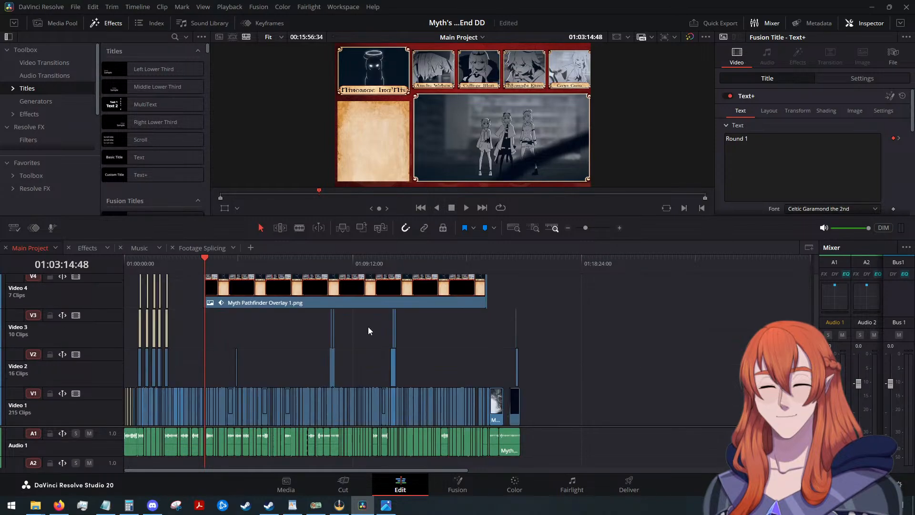
{"action": "left_click_drag", "start_coordinate": [202, 253], "coordinate": [136, 264]}
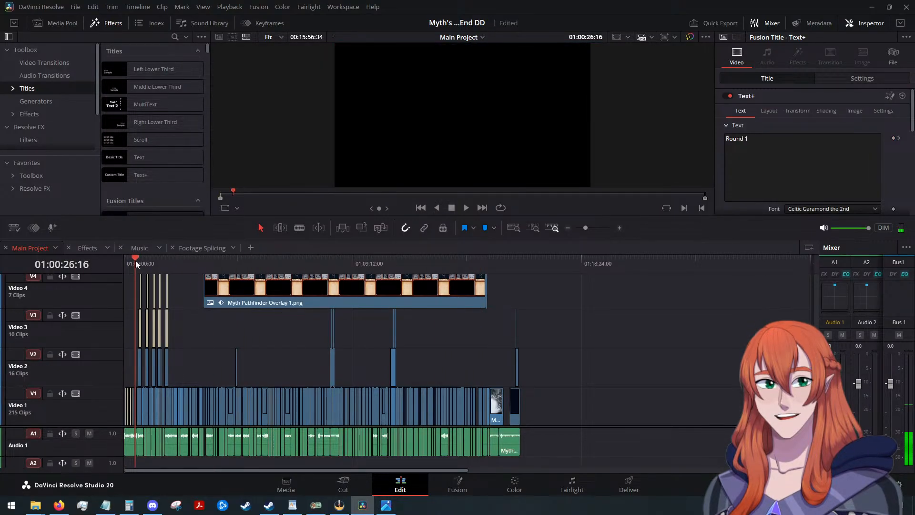
{"action": "scroll", "coordinate": [318, 360], "scroll_direction": "up", "scroll_amount": 3}
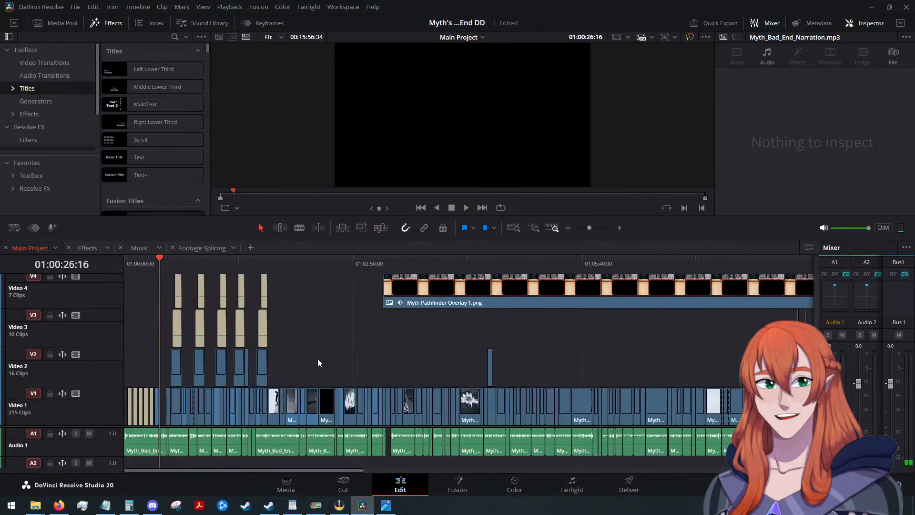
{"action": "scroll", "coordinate": [319, 362], "scroll_direction": "up", "scroll_amount": 5}
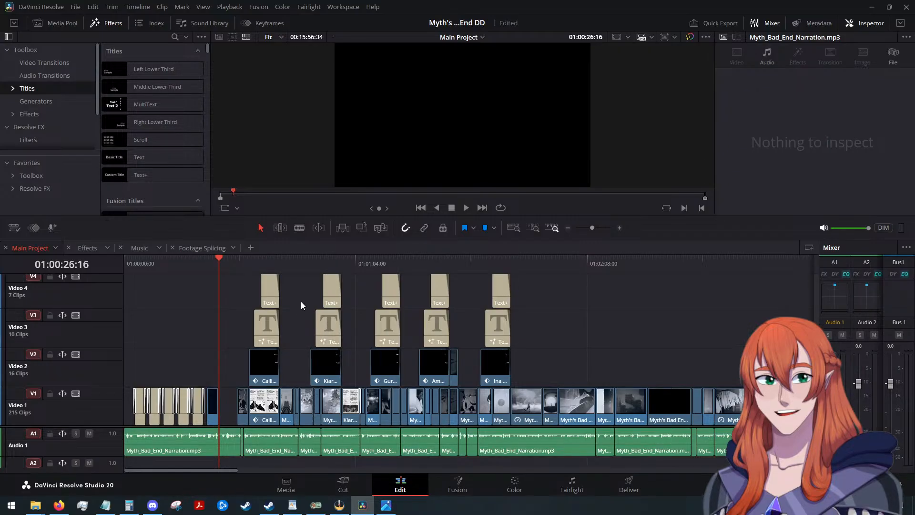
{"action": "left_click", "coordinate": [467, 208]}
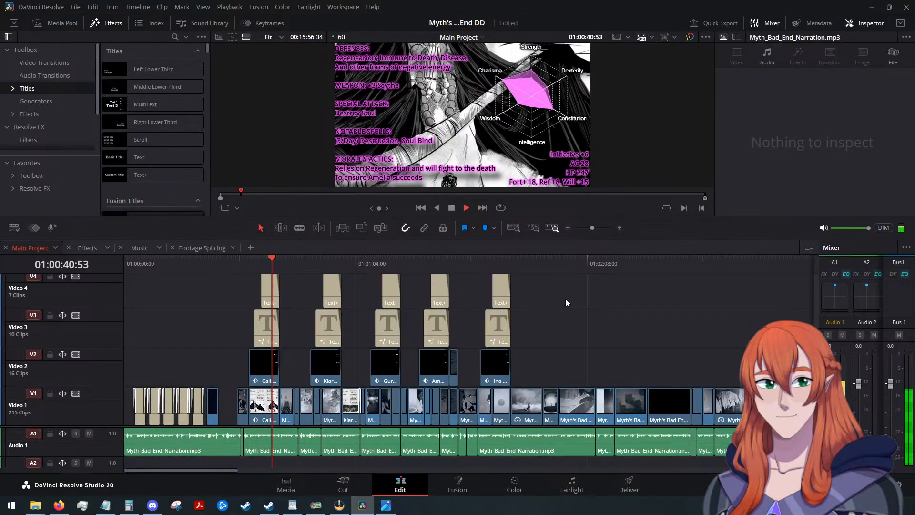
{"action": "key", "text": "space"}
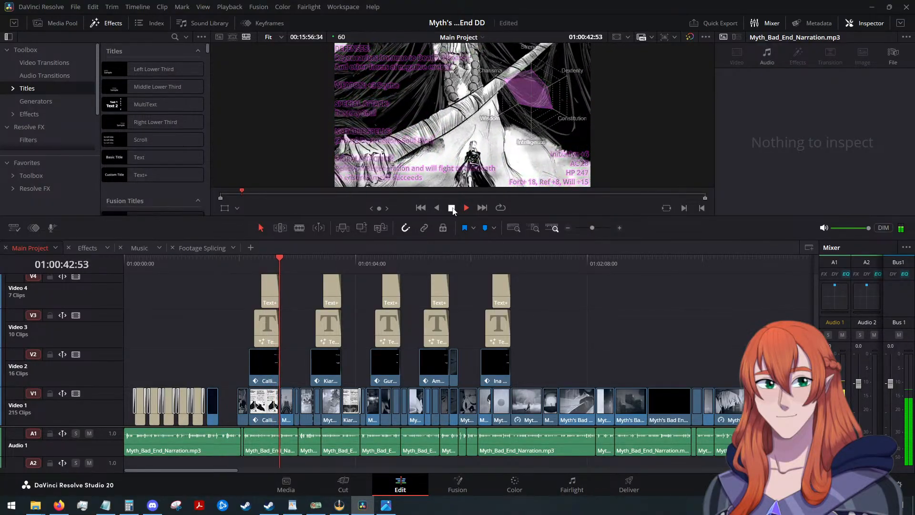
Go back frame by frame through the first stat card's fade-out to inspect its text and ability chart.
{"action": "key", "text": "Left"}
{"action": "key", "text": "Left"}
{"action": "key", "text": "Left"}
{"action": "key", "text": "Left"}
{"action": "key", "text": "Left"}
{"action": "key", "text": "Left"}
{"action": "key", "text": "Left"}
{"action": "key", "text": "Left"}
{"action": "key", "text": "Left"}
{"action": "key", "text": "Left"}
{"action": "key", "text": "Left"}
{"action": "key", "text": "Left"}
{"action": "key", "text": "Left"}
{"action": "key", "text": "Left"}
{"action": "key", "text": "Left"}
{"action": "key", "text": "Left"}
{"action": "key", "text": "Left"}
{"action": "key", "text": "Left"}
{"action": "key", "text": "Left"}
{"action": "key", "text": "Left"}
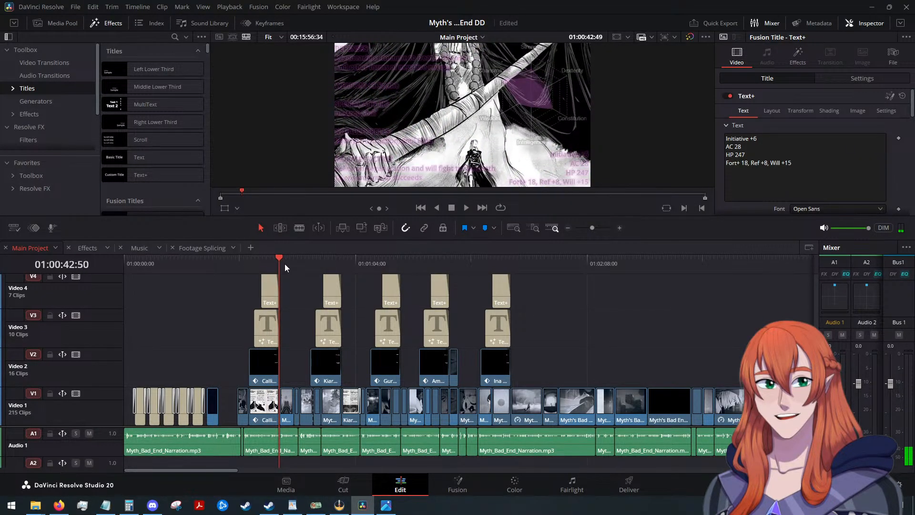
{"action": "key", "text": "Left"}
{"action": "key", "text": "Left"}
{"action": "key", "text": "Left"}
{"action": "key", "text": "Left"}
{"action": "key", "text": "Left"}
{"action": "key", "text": "Left"}
{"action": "key", "text": "Left"}
{"action": "key", "text": "Left"}
{"action": "key", "text": "Left"}
{"action": "key", "text": "Left"}
{"action": "key", "text": "Left"}
{"action": "key", "text": "Left"}
{"action": "key", "text": "Left"}
{"action": "key", "text": "Left"}
{"action": "key", "text": "Left"}
{"action": "key", "text": "Left"}
{"action": "key", "text": "Left"}
{"action": "key", "text": "Left"}
{"action": "key", "text": "Left"}
{"action": "key", "text": "Left"}
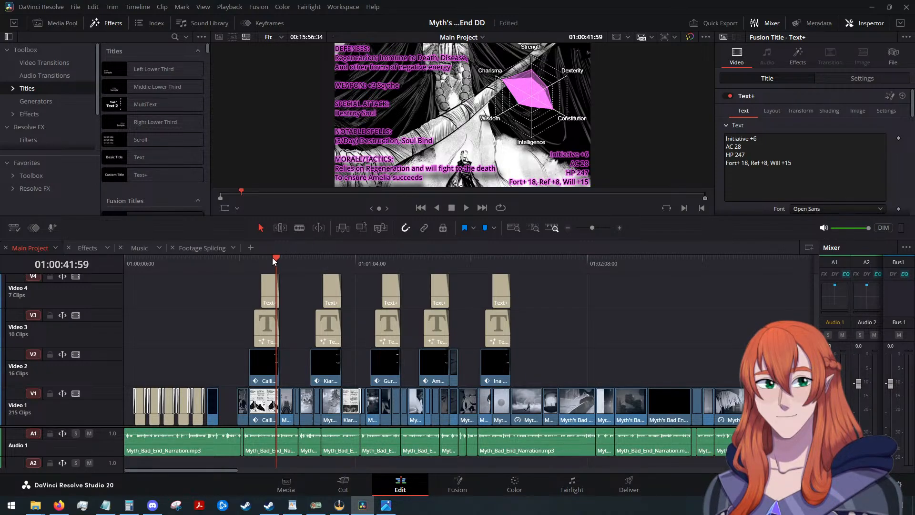
Scrub through the Main Project timeline to the start of the Myth Pathfinder Overlay section, around 01:03:14.
{"action": "left_click_drag", "start_coordinate": [275, 259], "coordinate": [756, 305]}
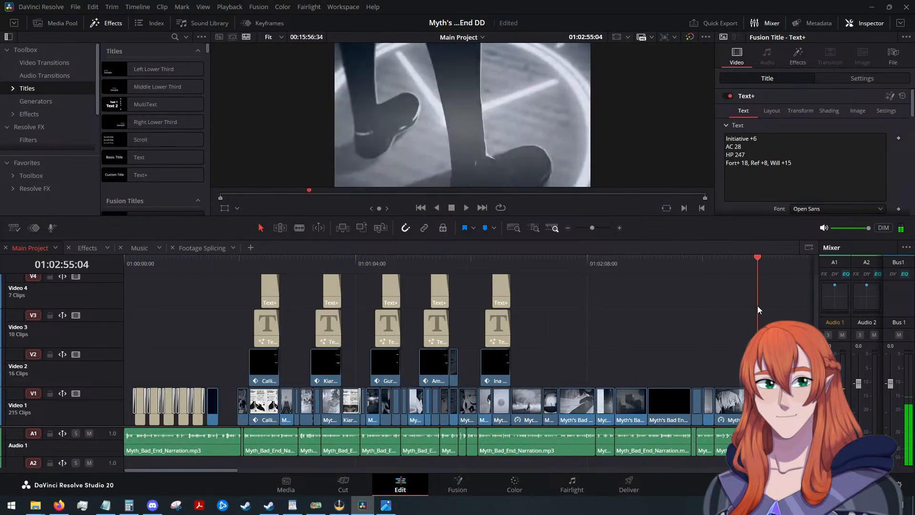
{"action": "scroll", "coordinate": [734, 307], "scroll_direction": "down", "scroll_amount": 3}
{"action": "scroll", "coordinate": [527, 310], "scroll_direction": "up", "scroll_amount": 3}
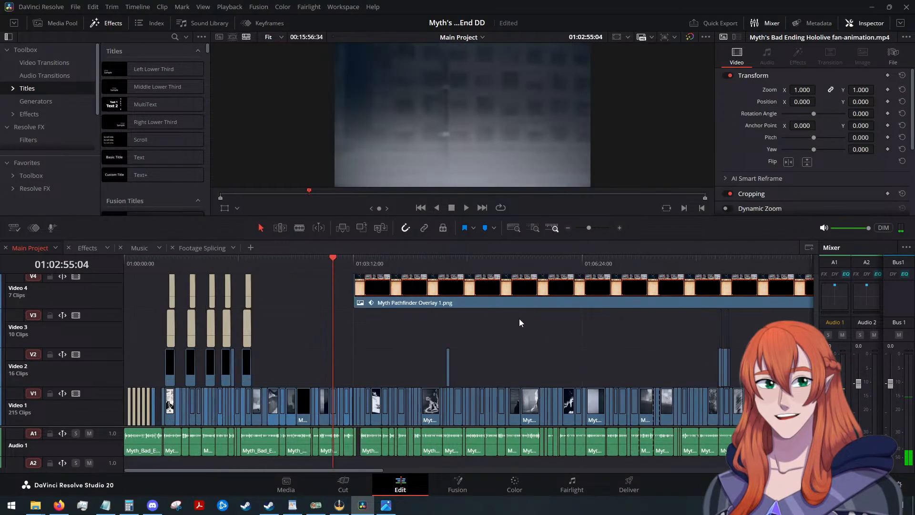
{"action": "left_click_drag", "start_coordinate": [420, 260], "coordinate": [469, 291]}
{"action": "scroll", "coordinate": [507, 332], "scroll_direction": "up", "scroll_amount": 3}
{"action": "scroll", "coordinate": [507, 332], "scroll_direction": "up", "scroll_amount": 1}
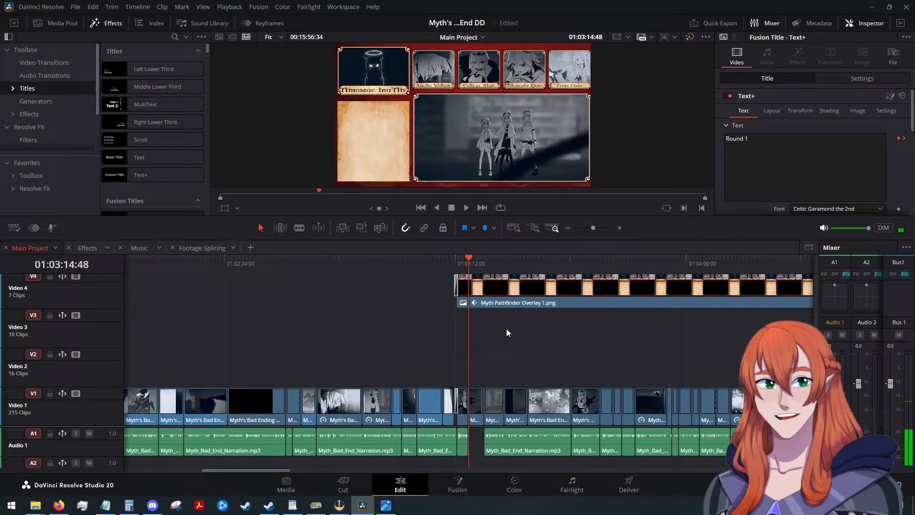
{"action": "left_click", "coordinate": [483, 260]}
{"action": "left_click_drag", "start_coordinate": [482, 260], "coordinate": [471, 264]}
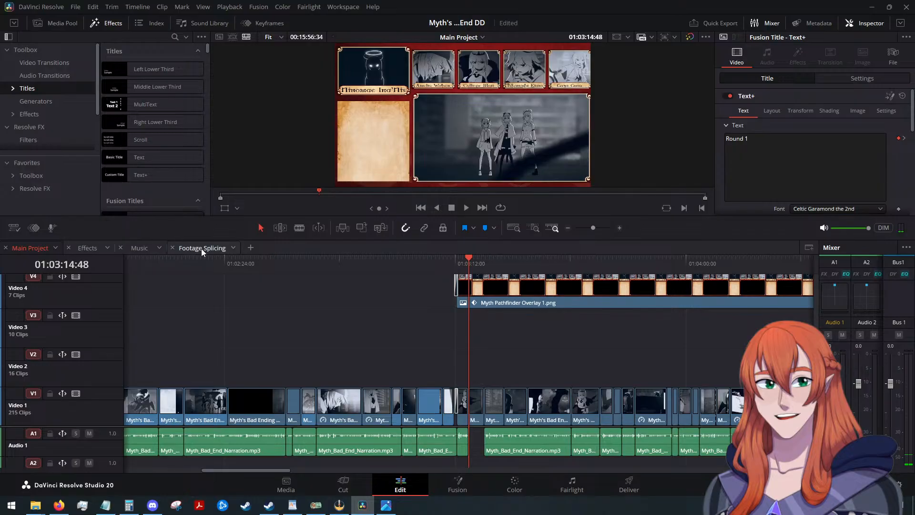
Open the Effects timeline and play the section where the second set of D20 dice rolls in.
{"action": "left_click", "coordinate": [88, 248]}
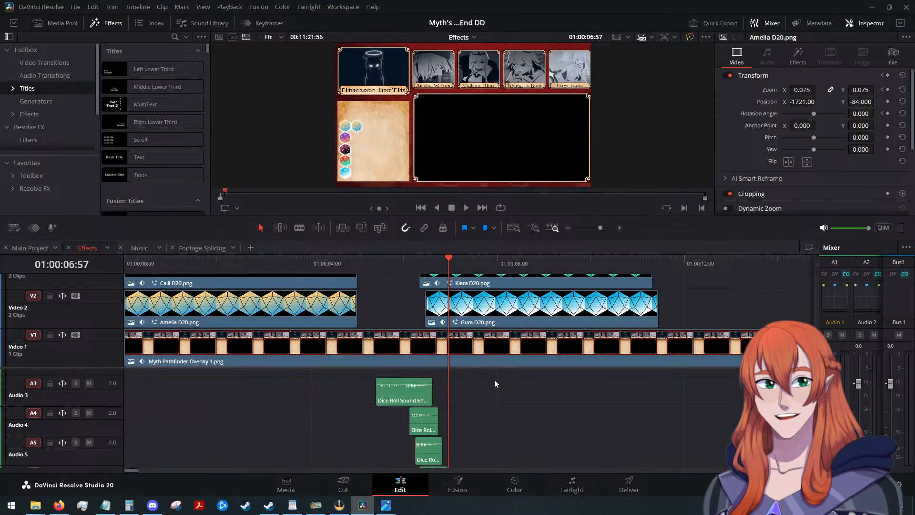
{"action": "scroll", "coordinate": [493, 379], "scroll_direction": "down", "scroll_amount": 2}
{"action": "left_click_drag", "start_coordinate": [324, 259], "coordinate": [280, 257]}
{"action": "left_click", "coordinate": [468, 206]}
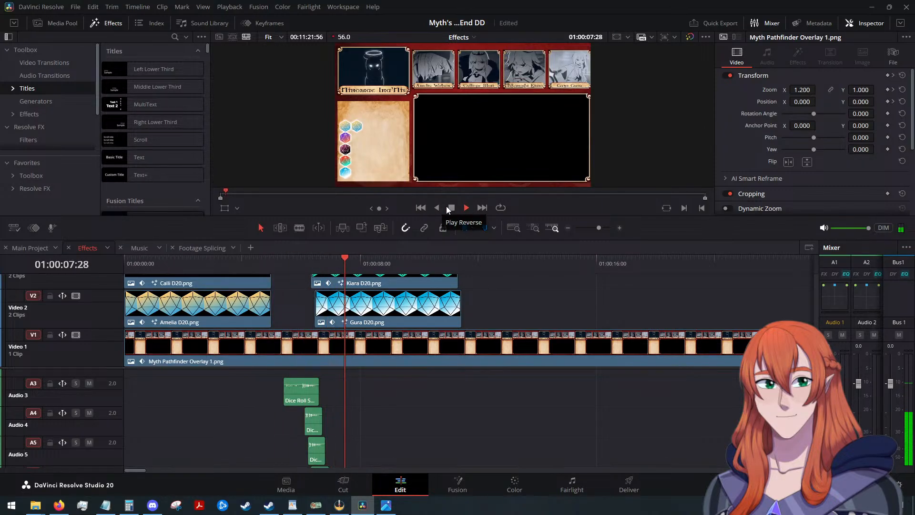
{"action": "left_click", "coordinate": [451, 207]}
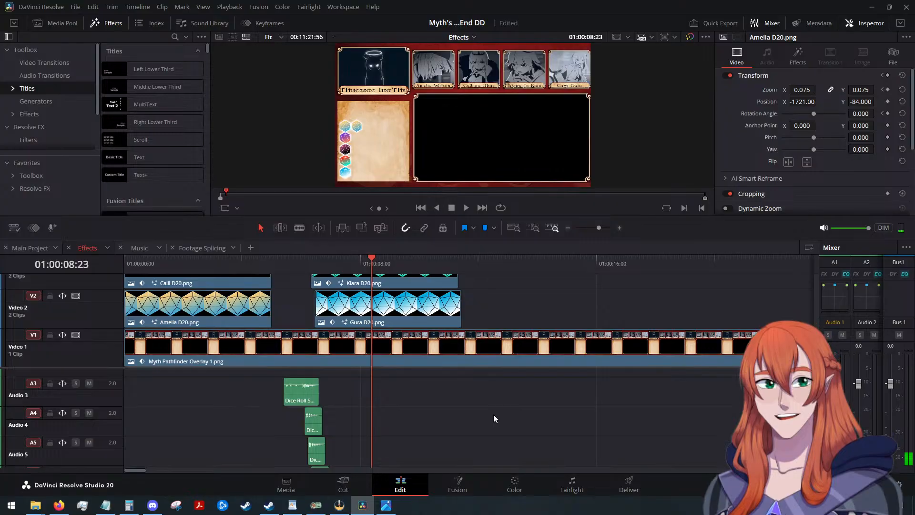
Examine the stacked D20 dice clips on the video tracks above the overlay in the Effects timeline.
{"action": "scroll", "coordinate": [493, 413], "scroll_direction": "up", "scroll_amount": 2}
{"action": "scroll", "coordinate": [443, 318], "scroll_direction": "up", "scroll_amount": 2}
{"action": "scroll", "coordinate": [442, 317], "scroll_direction": "down", "scroll_amount": 2}
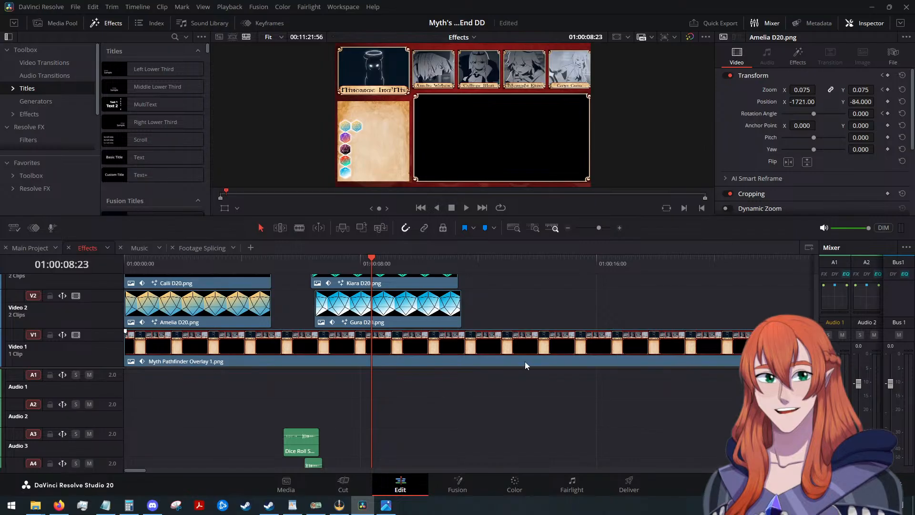
{"action": "scroll", "coordinate": [525, 362], "scroll_direction": "up", "scroll_amount": 3}
{"action": "scroll", "coordinate": [523, 356], "scroll_direction": "up", "scroll_amount": 2}
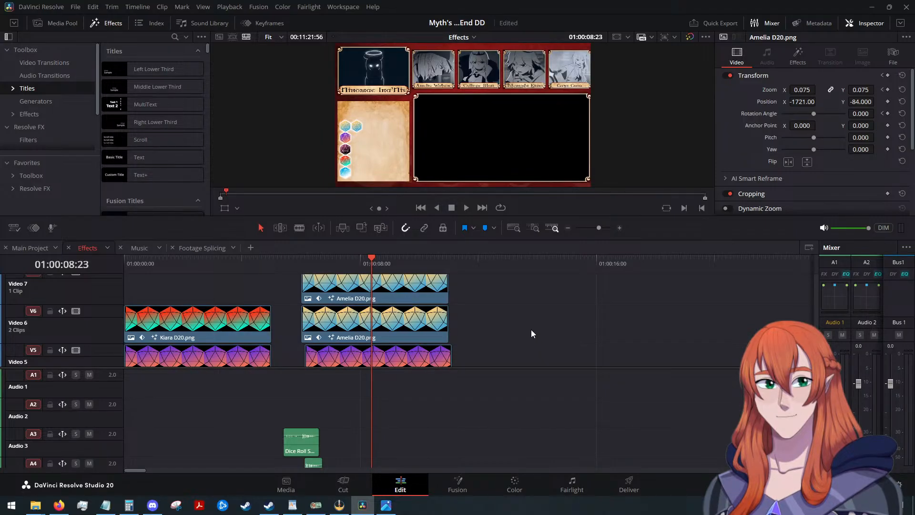
{"action": "scroll", "coordinate": [525, 311], "scroll_direction": "up", "scroll_amount": 3}
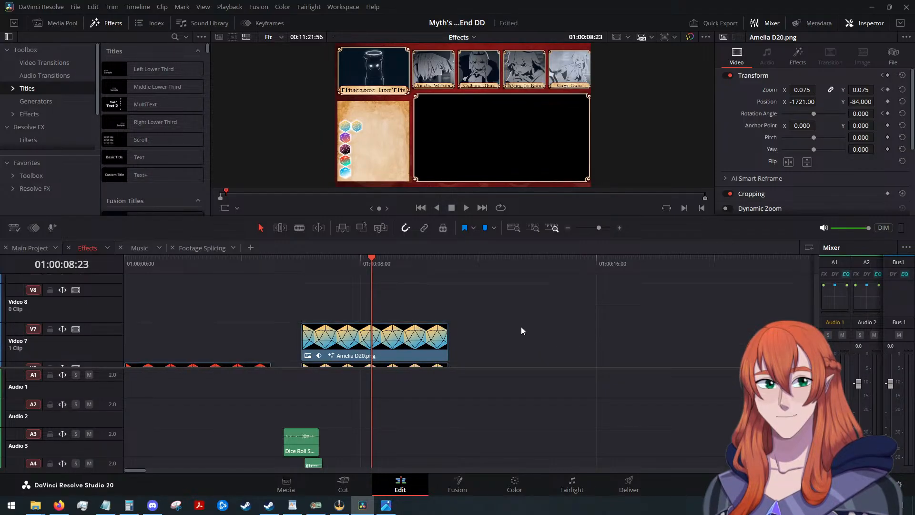
{"action": "scroll", "coordinate": [507, 313], "scroll_direction": "down", "scroll_amount": 2}
{"action": "scroll", "coordinate": [218, 312], "scroll_direction": "down", "scroll_amount": 4}
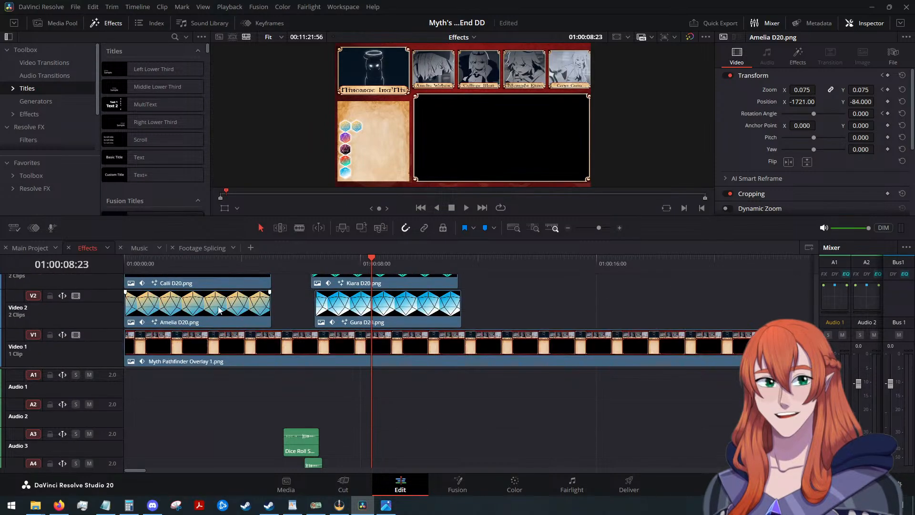
{"action": "scroll", "coordinate": [218, 307], "scroll_direction": "up", "scroll_amount": 1}
{"action": "scroll", "coordinate": [219, 308], "scroll_direction": "down", "scroll_amount": 2}
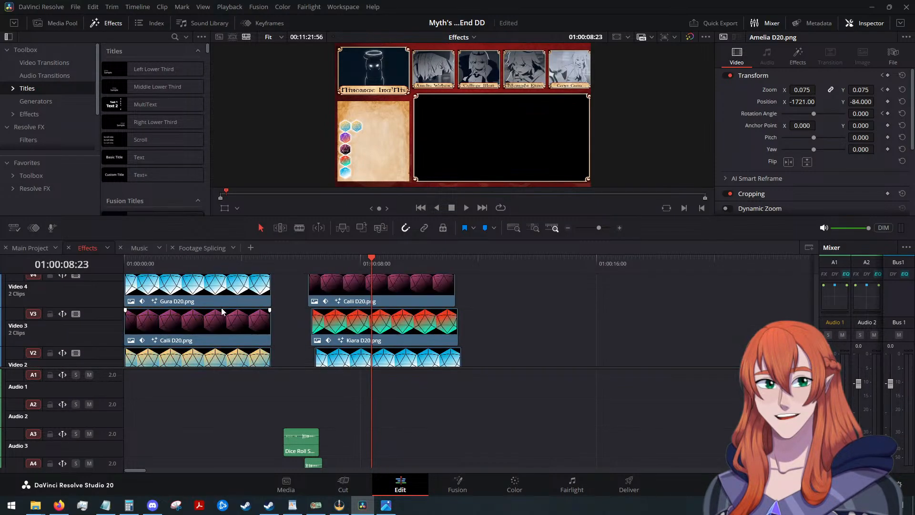
{"action": "scroll", "coordinate": [466, 331], "scroll_direction": "up", "scroll_amount": 6}
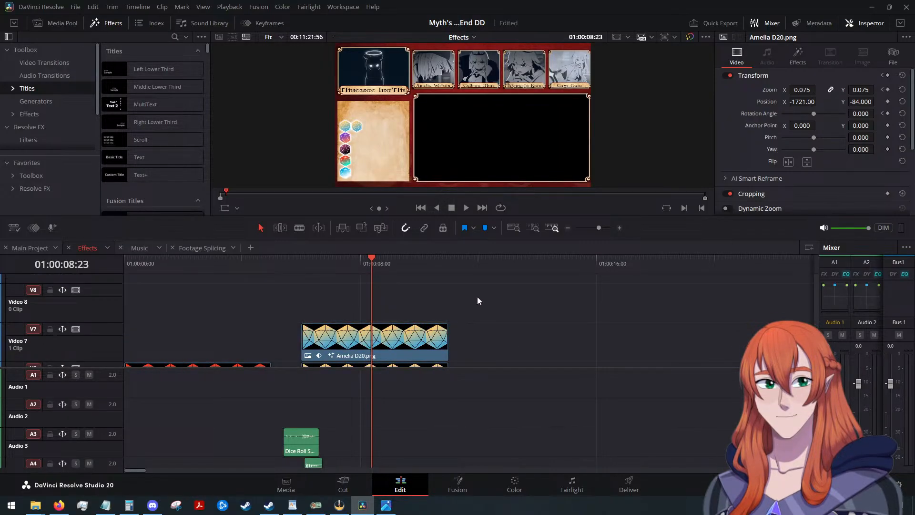
{"action": "scroll", "coordinate": [479, 293], "scroll_direction": "down", "scroll_amount": 3}
{"action": "scroll", "coordinate": [481, 297], "scroll_direction": "up", "scroll_amount": 3}
Combine the second stack of D20 clips above the overlay into a compound clip named "Initiative Dice".
{"action": "left_click_drag", "start_coordinate": [495, 309], "coordinate": [393, 313]}
{"action": "right_click", "coordinate": [405, 313]}
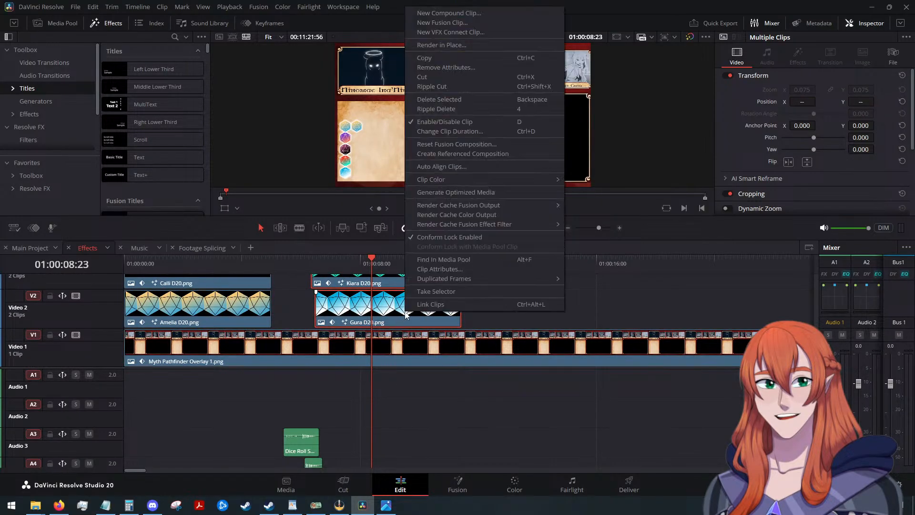
{"action": "left_click", "coordinate": [456, 13]}
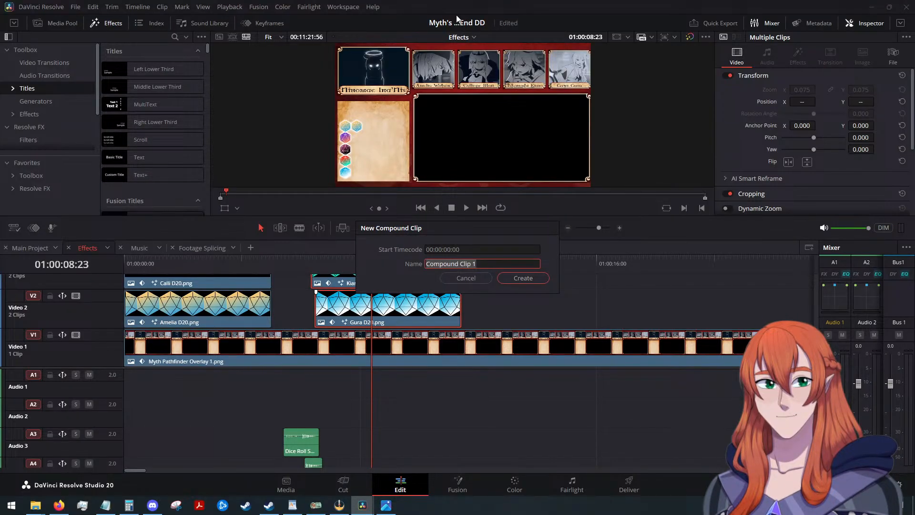
{"action": "key", "text": "BackSpace"}
{"action": "type", "text": "Initi"}
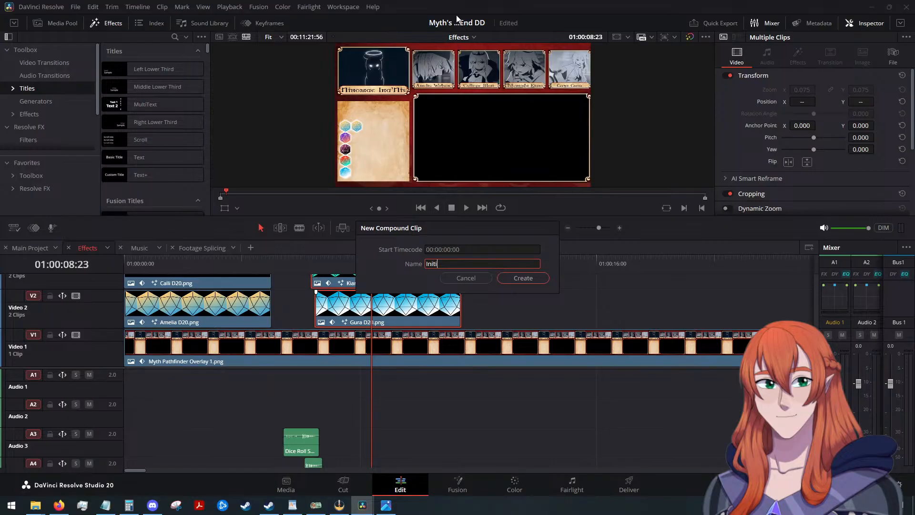
{"action": "key", "text": "BackSpace"}
{"action": "type", "text": "ative Dice"}
{"action": "key", "text": "Return"}
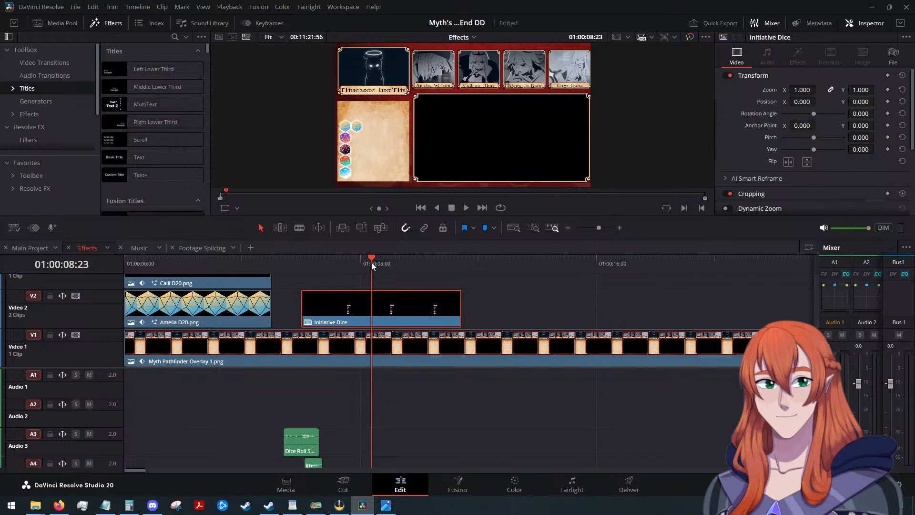
Play the Initiative Dice compound clip from its start at 01:00:06:00, and undo its creation.
{"action": "left_click_drag", "start_coordinate": [371, 261], "coordinate": [302, 259]}
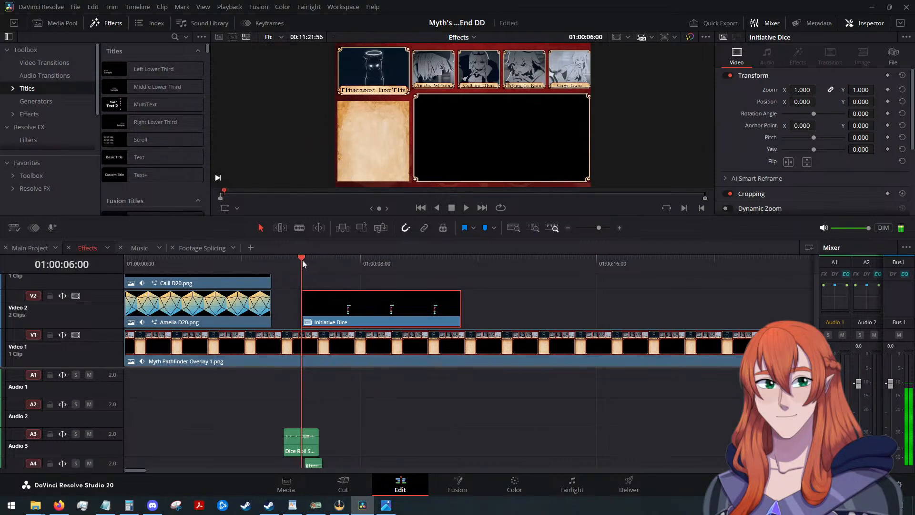
{"action": "left_click", "coordinate": [469, 209]}
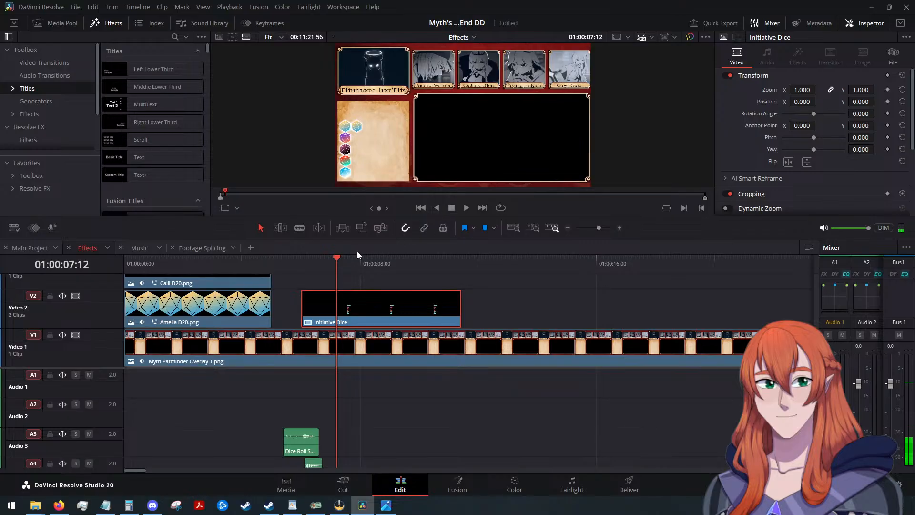
{"action": "key", "text": "ctrl+z"}
With the playhead on the Gura D20 clip's zoom keyframe, combine the second D20 stack into a compound clip named "Initiative Dice".
{"action": "left_click", "coordinate": [442, 294]}
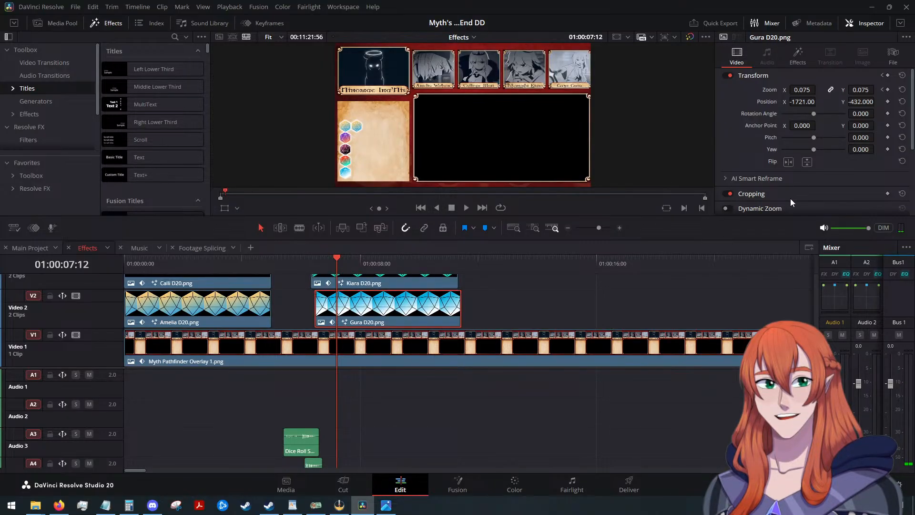
{"action": "left_click", "coordinate": [882, 89]}
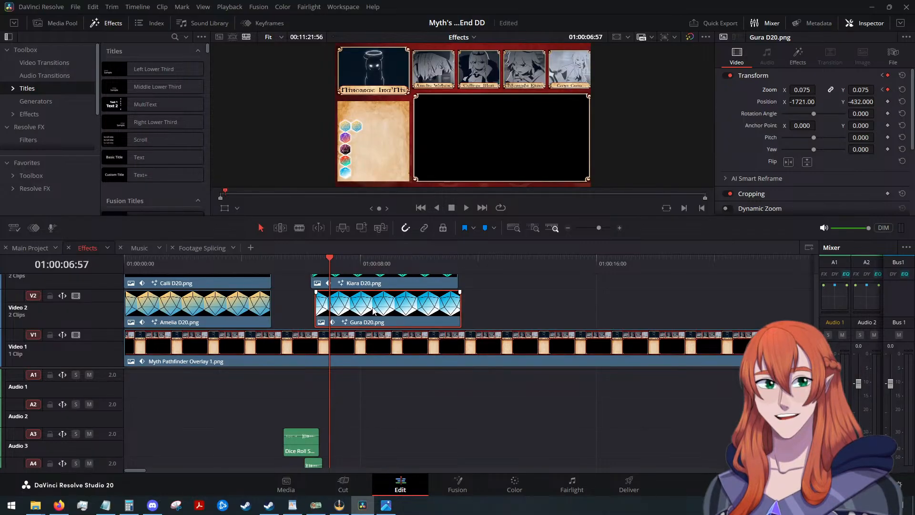
{"action": "scroll", "coordinate": [373, 310], "scroll_direction": "up", "scroll_amount": 4}
{"action": "scroll", "coordinate": [377, 305], "scroll_direction": "up", "scroll_amount": 2}
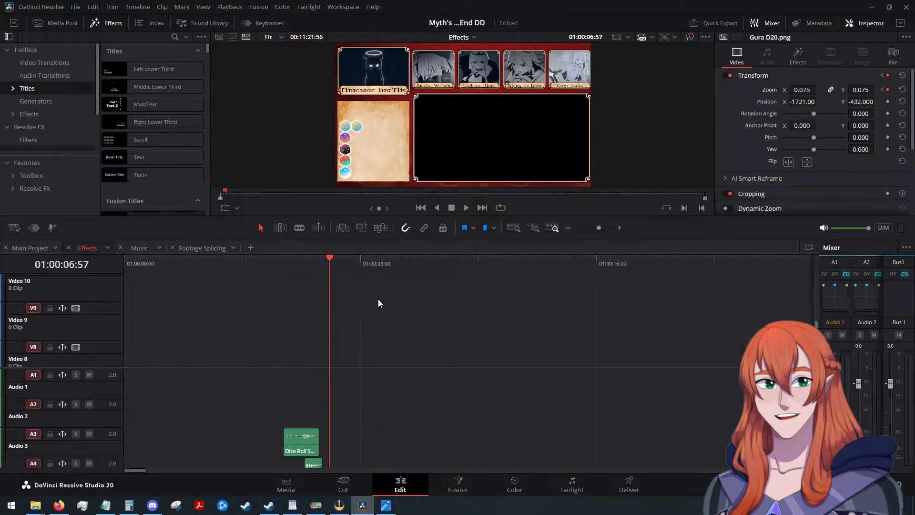
{"action": "scroll", "coordinate": [378, 301], "scroll_direction": "down", "scroll_amount": 1}
{"action": "left_click_drag", "start_coordinate": [351, 291], "coordinate": [359, 326]}
{"action": "right_click", "coordinate": [360, 327]}
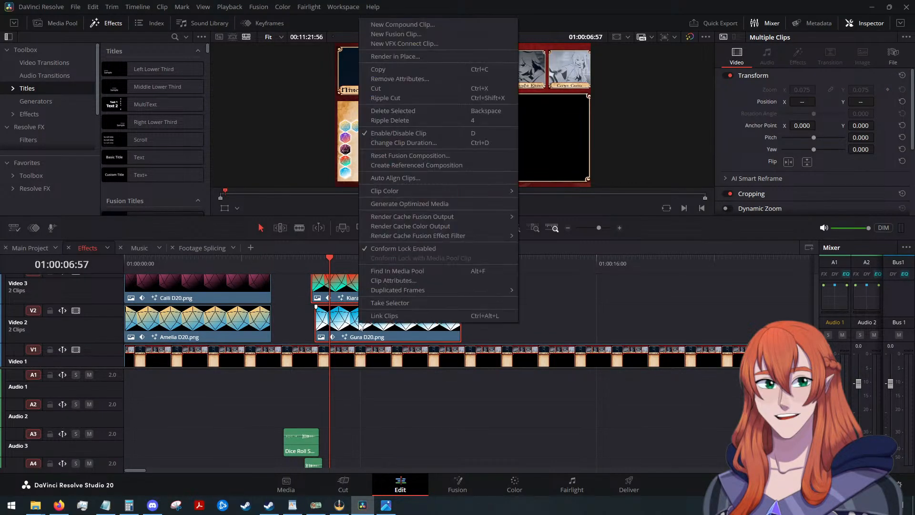
{"action": "left_click", "coordinate": [421, 26]}
{"action": "type", "text": "Ini"}
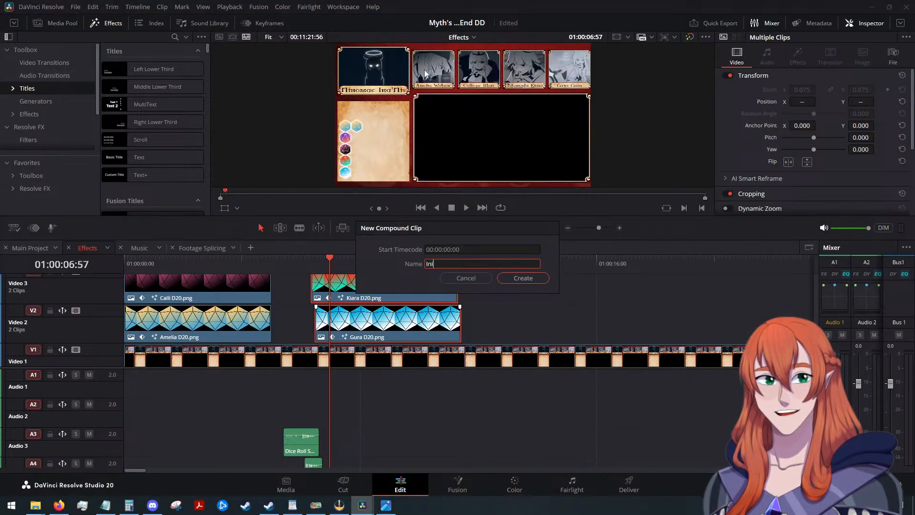
{"action": "type", "text": "tiative Dice"}
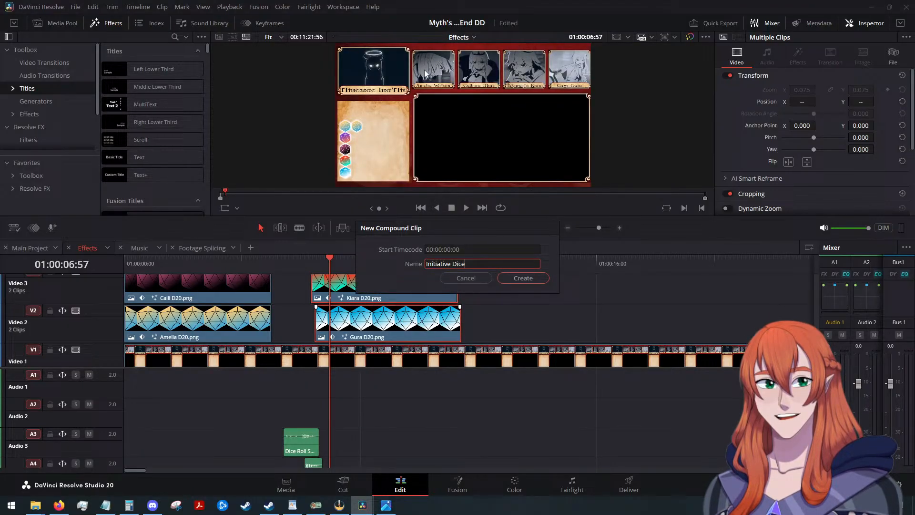
{"action": "key", "text": "Return"}
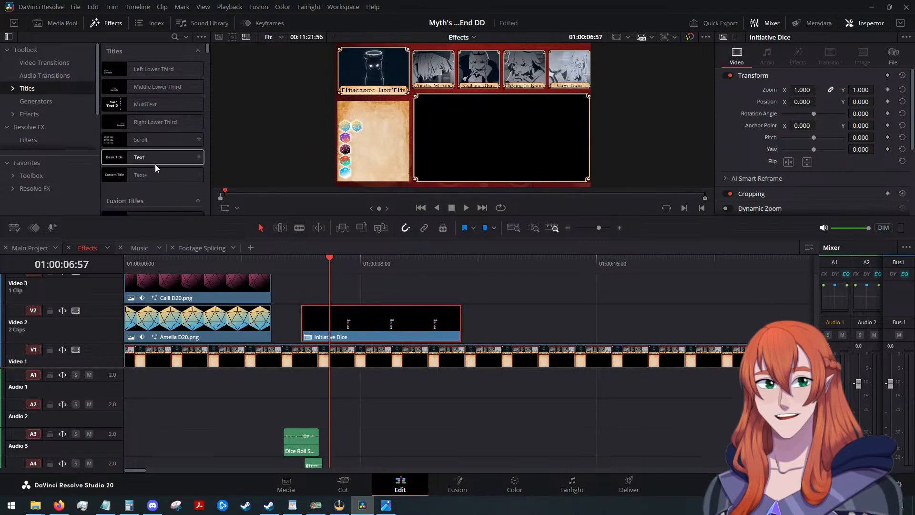
Add a Text+ title above the Initiative Dice clip at the playhead and set its font to Celtic Garamond the 2nd.
{"action": "left_click_drag", "start_coordinate": [153, 174], "coordinate": [330, 291]}
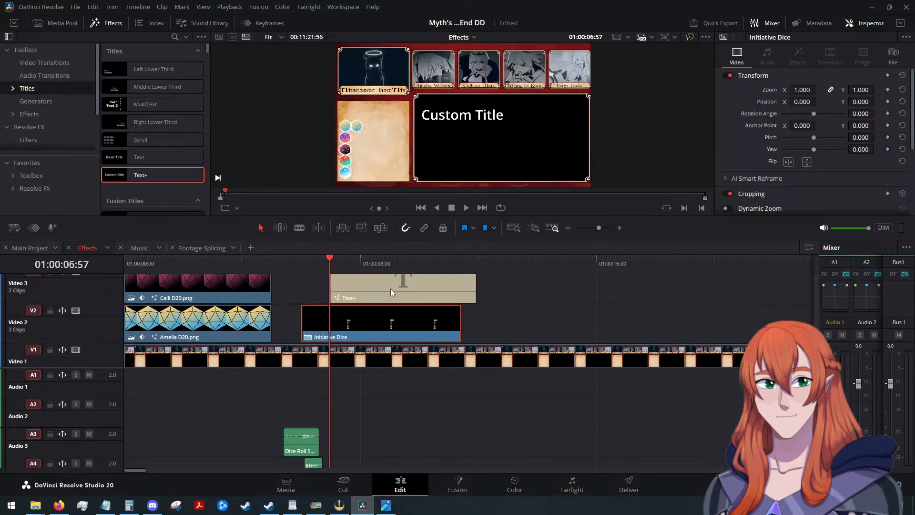
{"action": "left_click", "coordinate": [427, 287]}
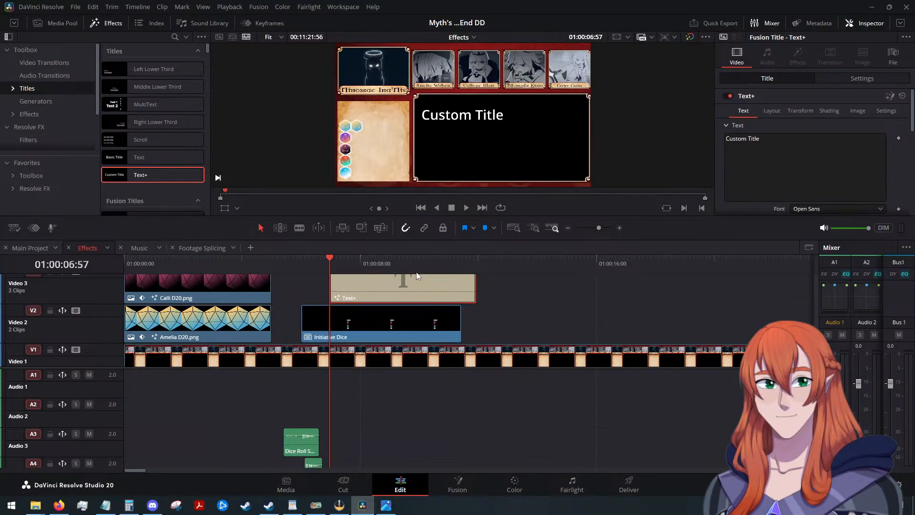
{"action": "scroll", "coordinate": [826, 139], "scroll_direction": "down", "scroll_amount": 1}
{"action": "left_click", "coordinate": [819, 179]}
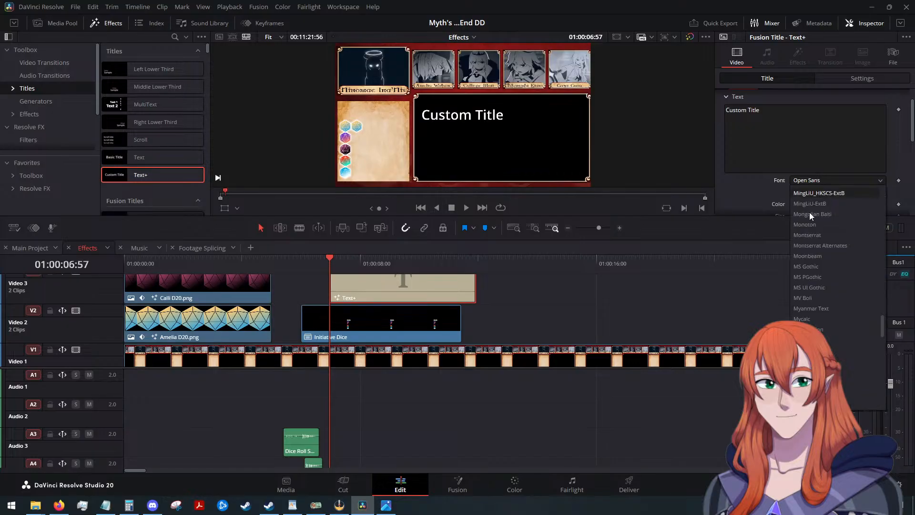
{"action": "left_click", "coordinate": [810, 261]}
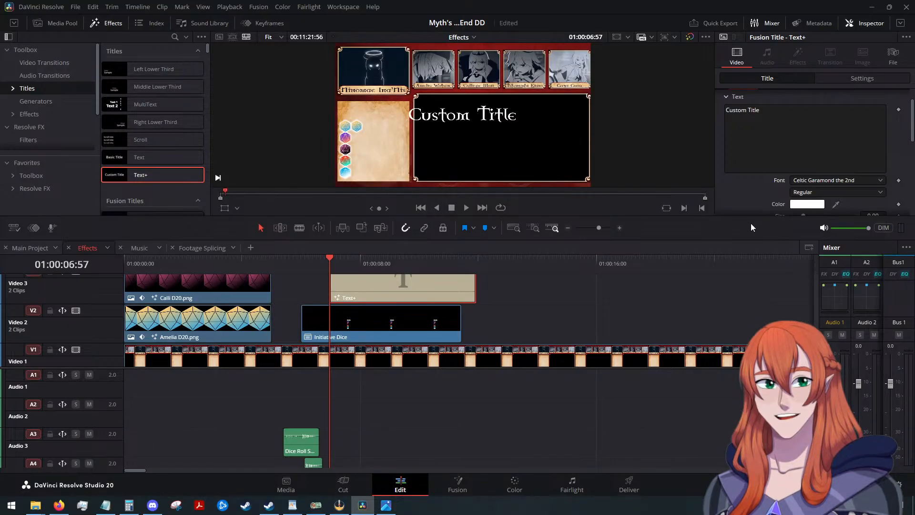
Set the Text+ title's text colour to black (#000000).
{"action": "scroll", "coordinate": [762, 154], "scroll_direction": "down", "scroll_amount": 2}
{"action": "left_click", "coordinate": [807, 147]}
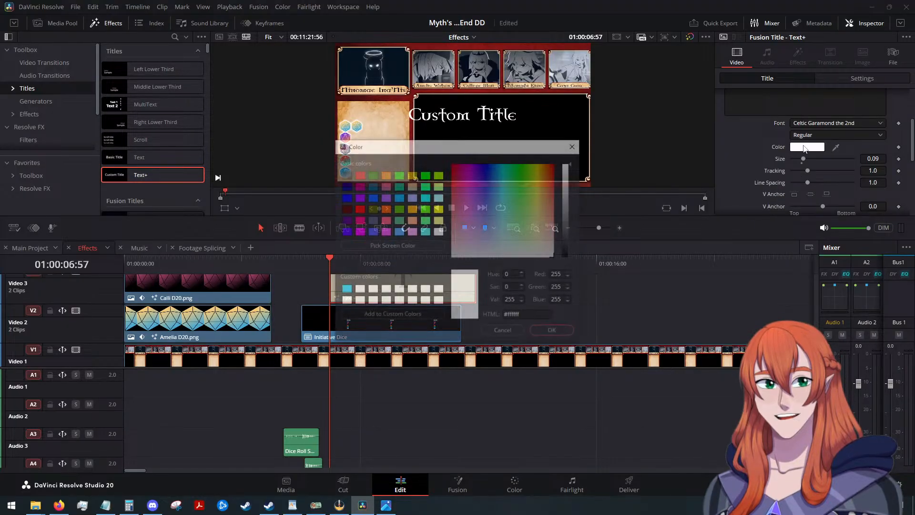
{"action": "left_click", "coordinate": [361, 178]}
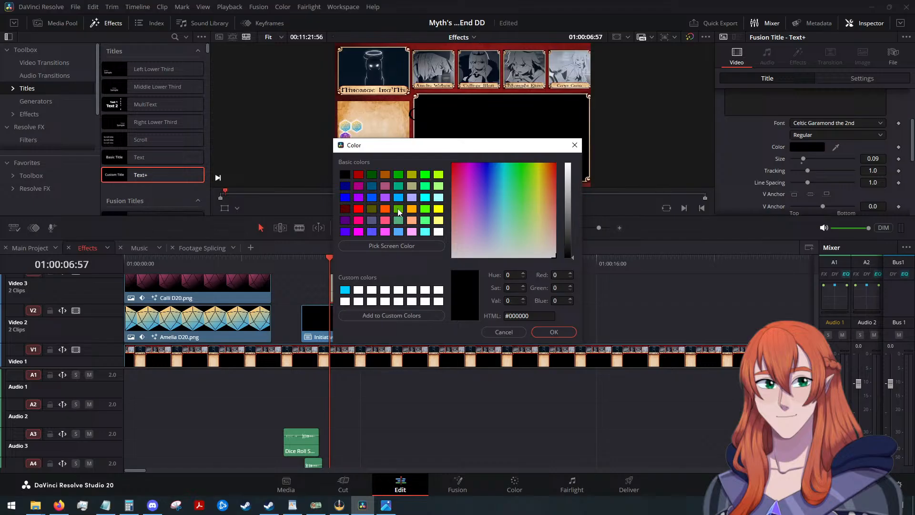
{"action": "left_click", "coordinate": [553, 332]}
Enable the Red Outline shading element on the title with a thickness of 0.05, drawn outside only.
{"action": "scroll", "coordinate": [737, 143], "scroll_direction": "up", "scroll_amount": 2}
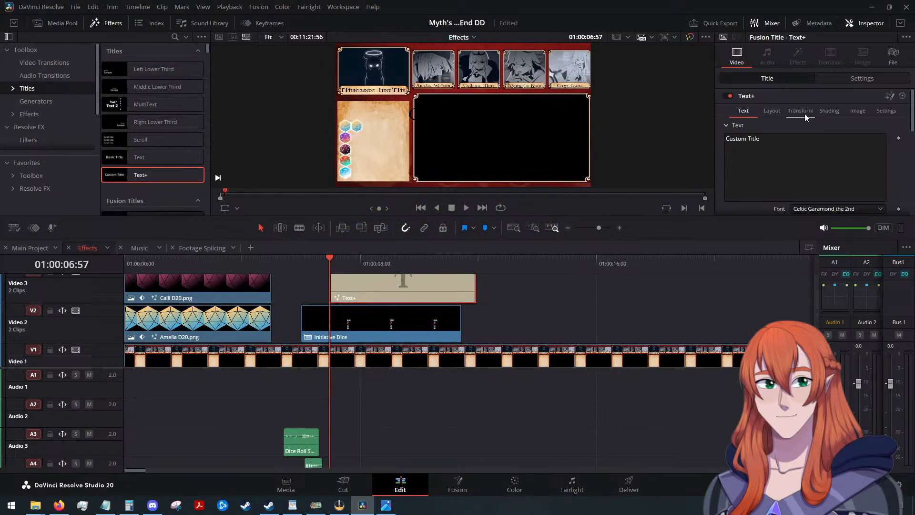
{"action": "left_click", "coordinate": [829, 112]}
{"action": "left_click", "coordinate": [819, 137]}
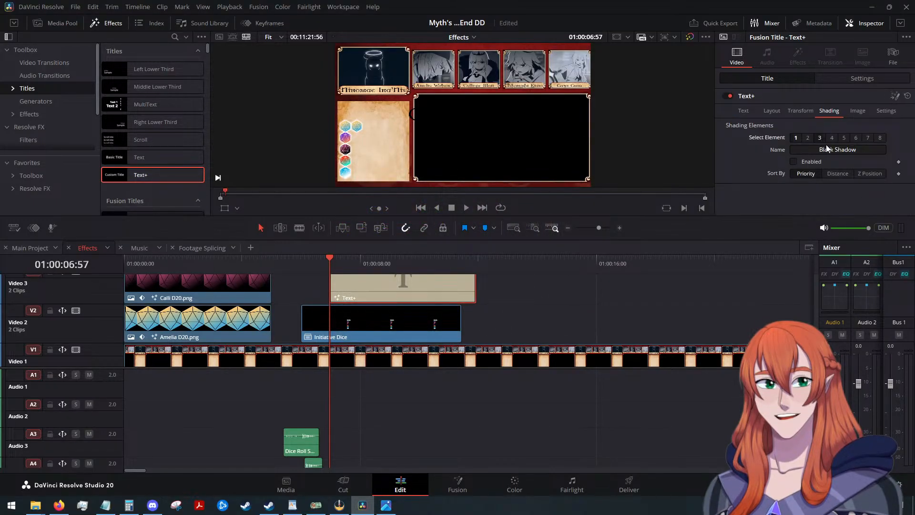
{"action": "left_click", "coordinate": [808, 138]}
{"action": "left_click", "coordinate": [794, 161]}
{"action": "scroll", "coordinate": [744, 148], "scroll_direction": "down", "scroll_amount": 3}
{"action": "left_click", "coordinate": [883, 152]}
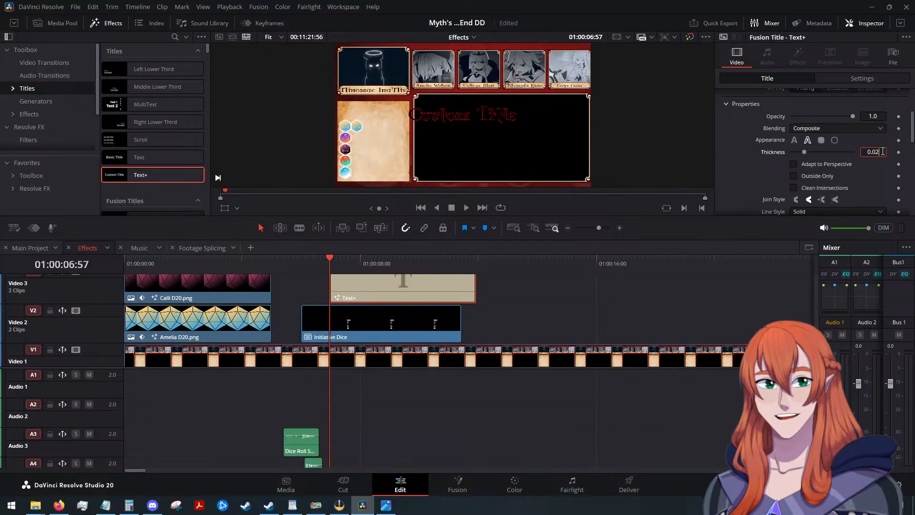
{"action": "key", "text": "BackSpace"}
{"action": "type", "text": "5"}
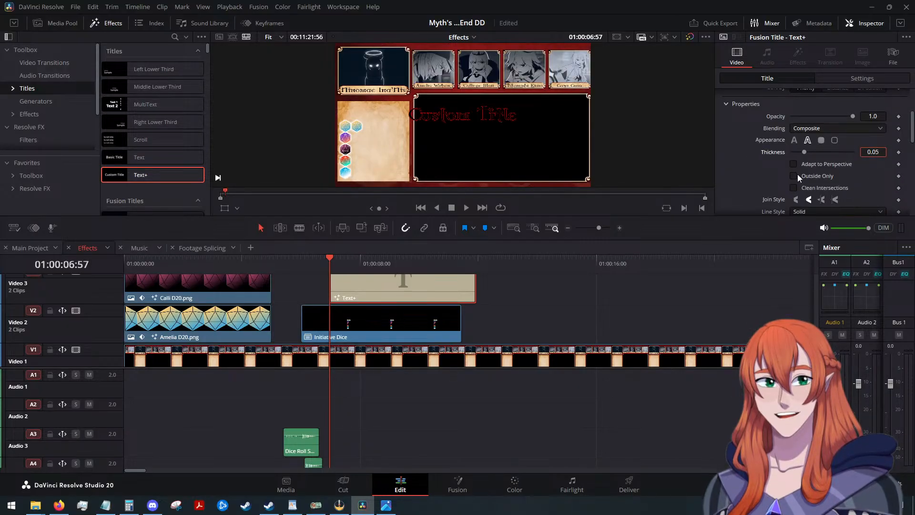
{"action": "left_click", "coordinate": [793, 177]}
Change the title outline's colour to white (#ffffff).
{"action": "scroll", "coordinate": [803, 197], "scroll_direction": "down", "scroll_amount": 2}
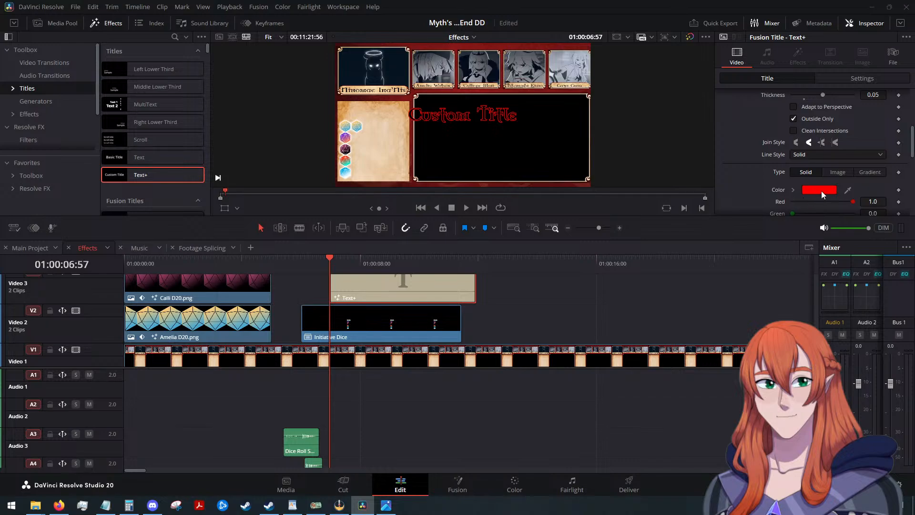
{"action": "left_click", "coordinate": [821, 191]}
{"action": "left_click", "coordinate": [438, 232]}
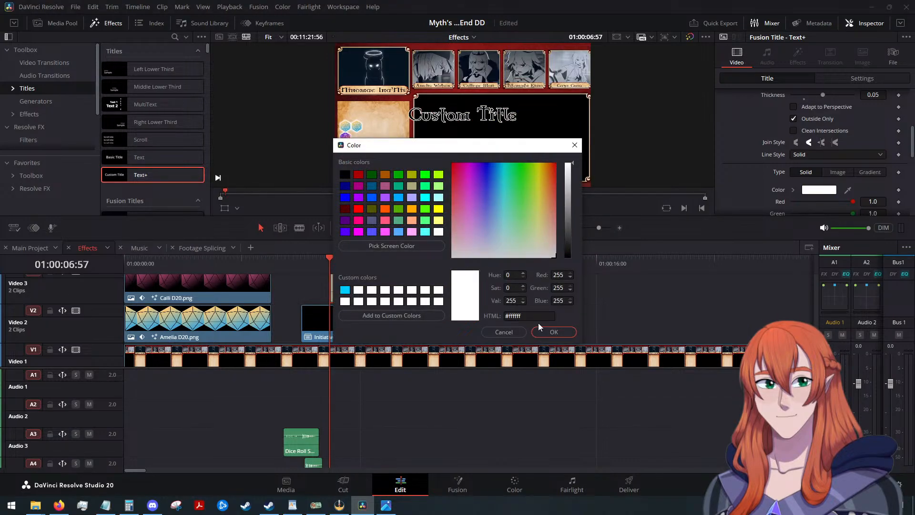
{"action": "left_click", "coordinate": [553, 332]}
Anchor the title text to the top vertically and to the left horizontally.
{"action": "scroll", "coordinate": [738, 160], "scroll_direction": "up", "scroll_amount": 5}
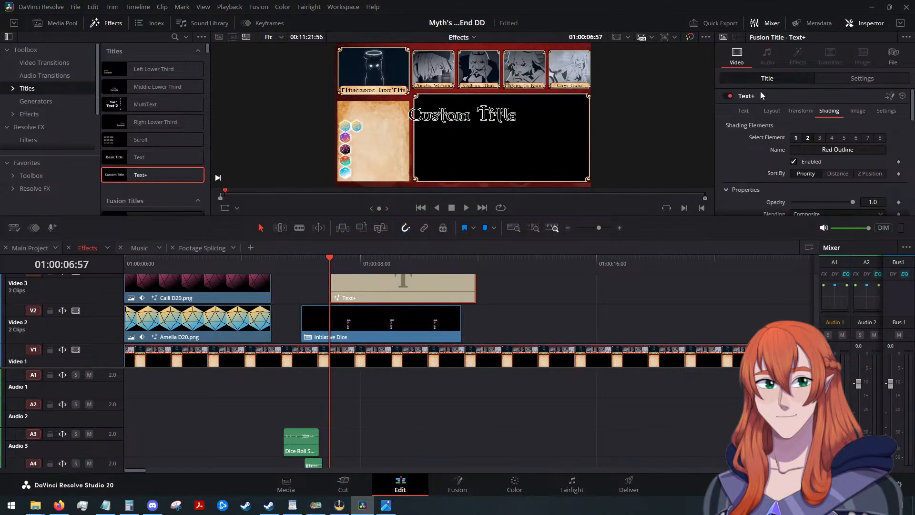
{"action": "left_click", "coordinate": [745, 110]}
{"action": "scroll", "coordinate": [744, 155], "scroll_direction": "down", "scroll_amount": 4}
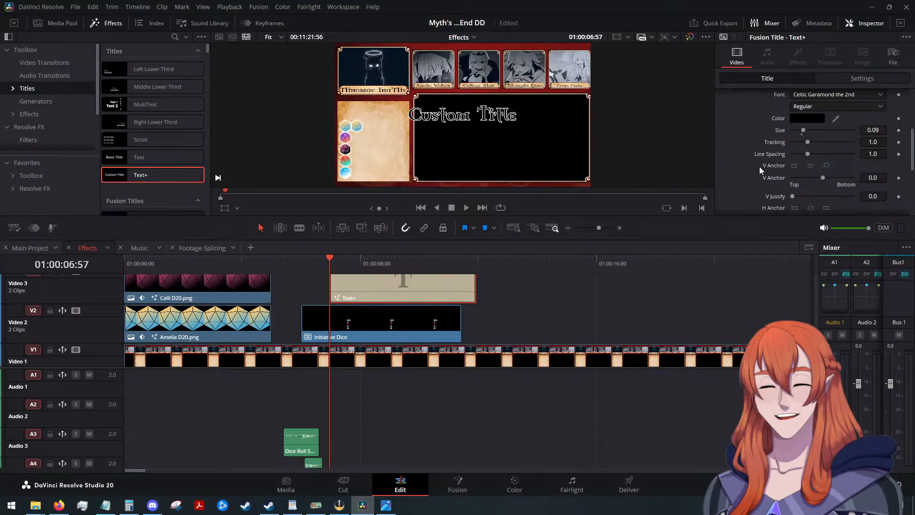
{"action": "left_click", "coordinate": [795, 167]}
{"action": "scroll", "coordinate": [793, 182], "scroll_direction": "down", "scroll_amount": 1}
{"action": "left_click", "coordinate": [794, 180]}
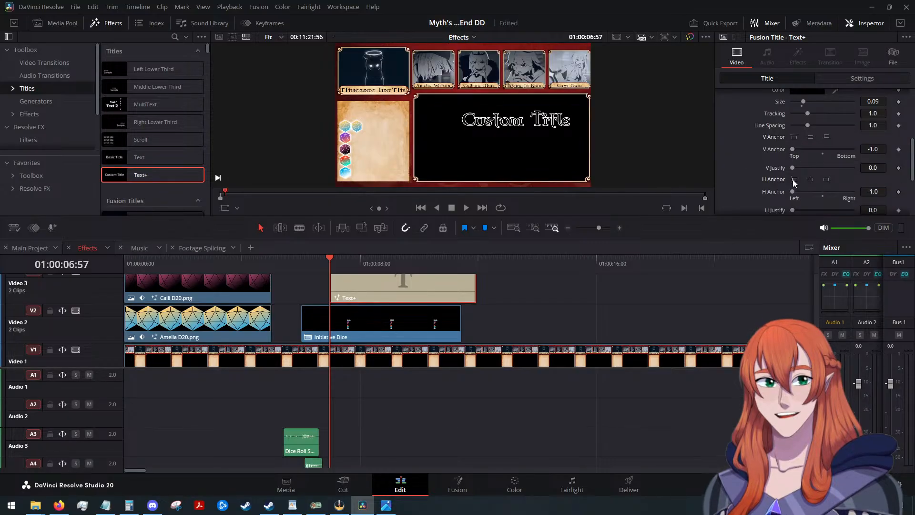
Reduce the title's text size to 0.06.
{"action": "scroll", "coordinate": [736, 170], "scroll_direction": "up", "scroll_amount": 5}
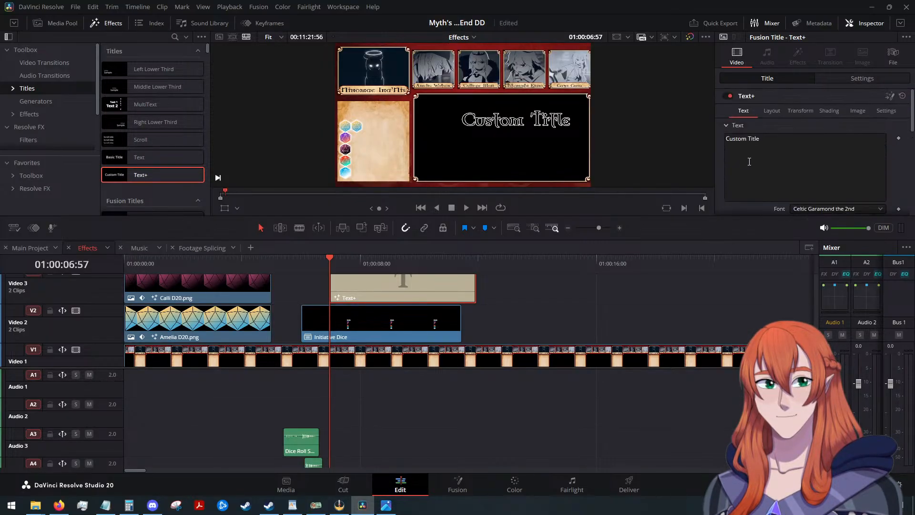
{"action": "scroll", "coordinate": [873, 187], "scroll_direction": "down", "scroll_amount": 2}
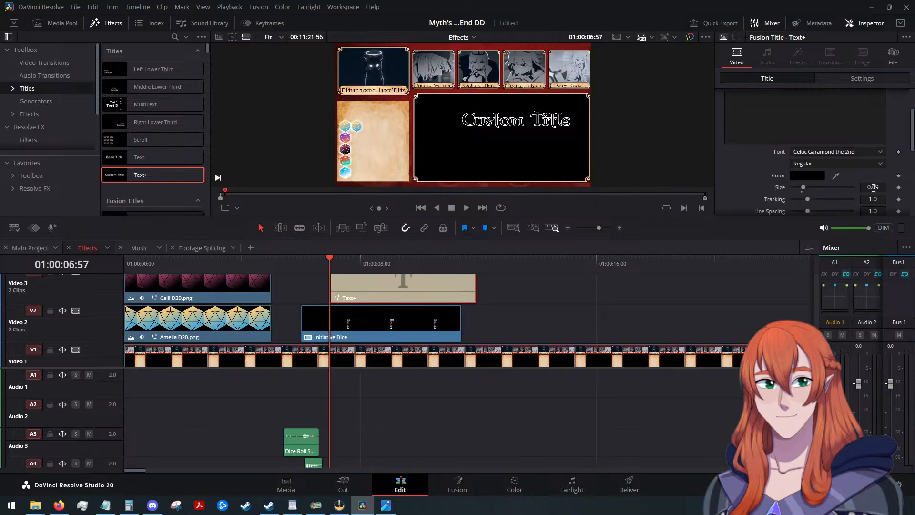
{"action": "left_click", "coordinate": [883, 189]}
{"action": "key", "text": "Down"}
{"action": "key", "text": "Down"}
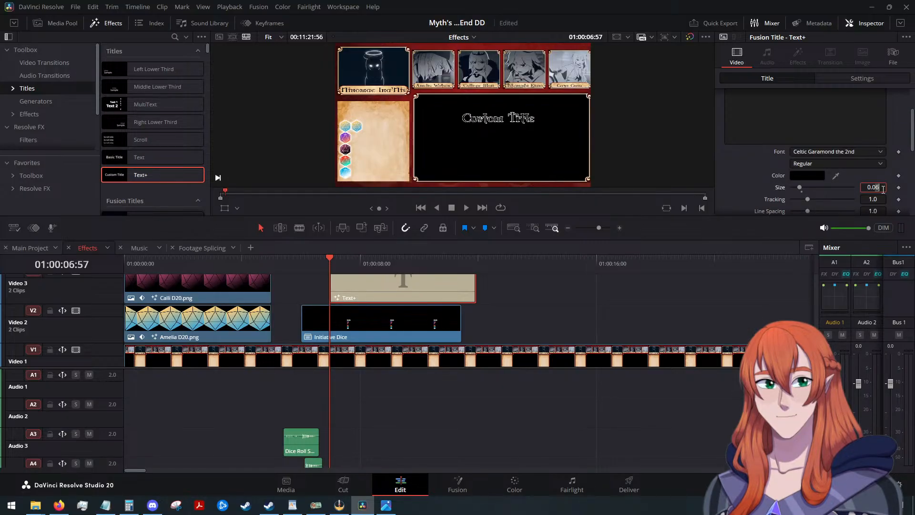
Clear the placeholder wording from the Text+ title.
{"action": "scroll", "coordinate": [793, 144], "scroll_direction": "up", "scroll_amount": 3}
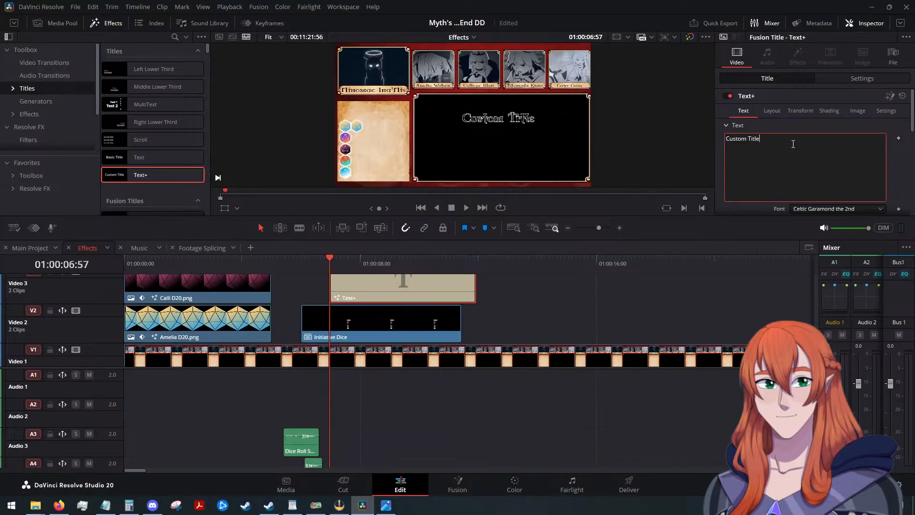
{"action": "left_click", "coordinate": [793, 144]}
{"action": "key", "text": "BackSpace"}
{"action": "key", "text": "BackSpace"}
{"action": "key", "text": "BackSpace"}
{"action": "key", "text": "BackSpace"}
{"action": "key", "text": "BackSpace"}
{"action": "key", "text": "BackSpace"}
{"action": "key", "text": "BackSpace"}
{"action": "key", "text": "BackSpace"}
{"action": "key", "text": "BackSpace"}
{"action": "key", "text": "BackSpace"}
{"action": "key", "text": "BackSpace"}
{"action": "key", "text": "BackSpace"}
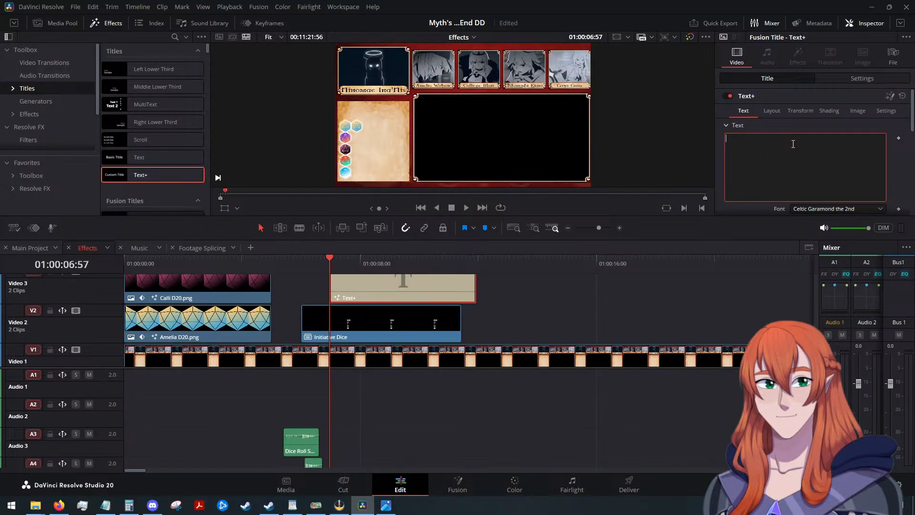
Check the initiative rolls in the "Myth's Bad End Analysis" WordPad document, and enter 3 as the title text.
{"action": "key", "text": "alt+Tab"}
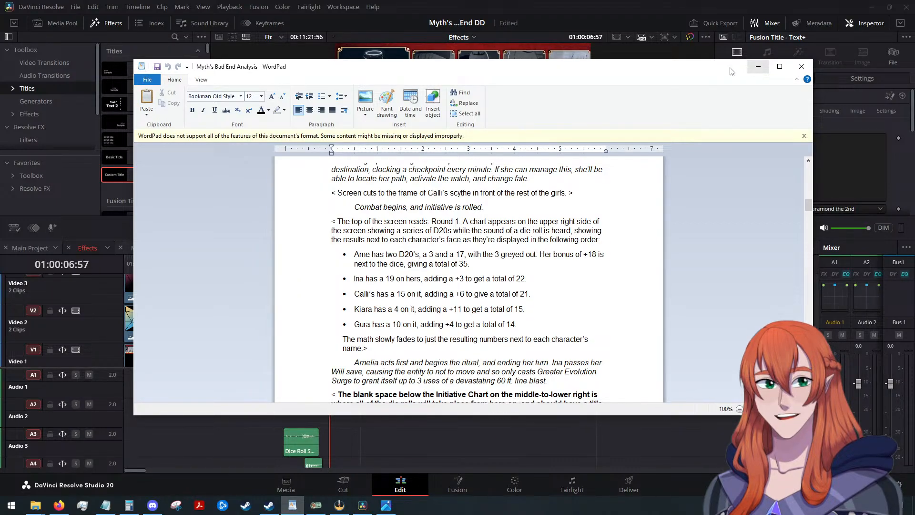
{"action": "left_click_drag", "start_coordinate": [657, 67], "coordinate": [914, 72]}
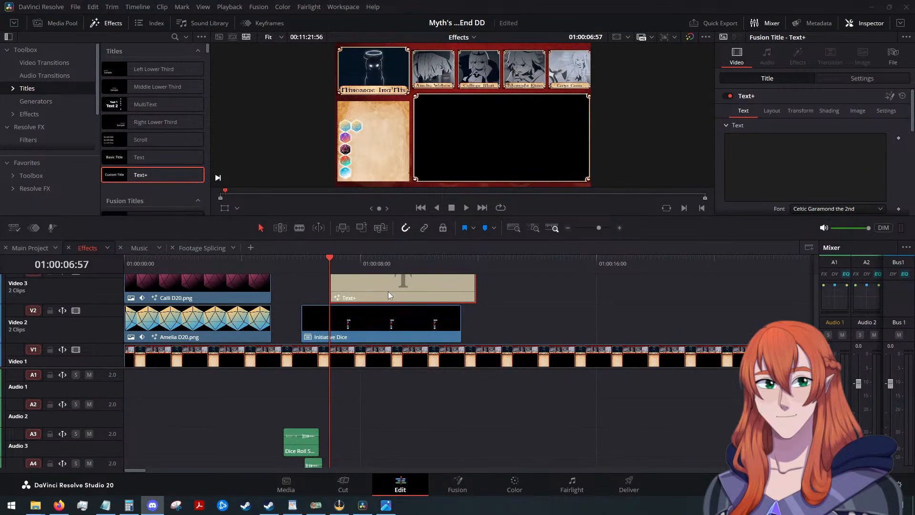
{"action": "left_click", "coordinate": [803, 158]}
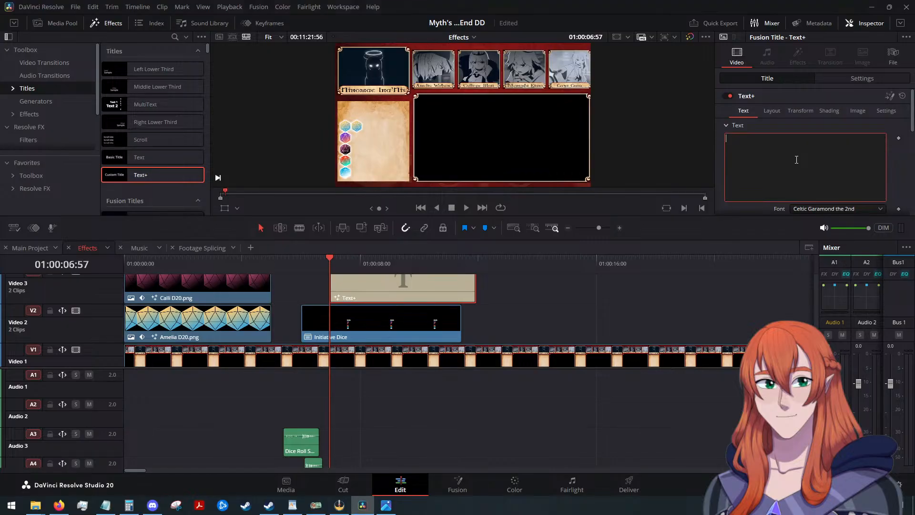
{"action": "type", "text": "3"}
Move the title onto the first die of the top row, at about X -903 and Y -54.
{"action": "left_click", "coordinate": [862, 78]}
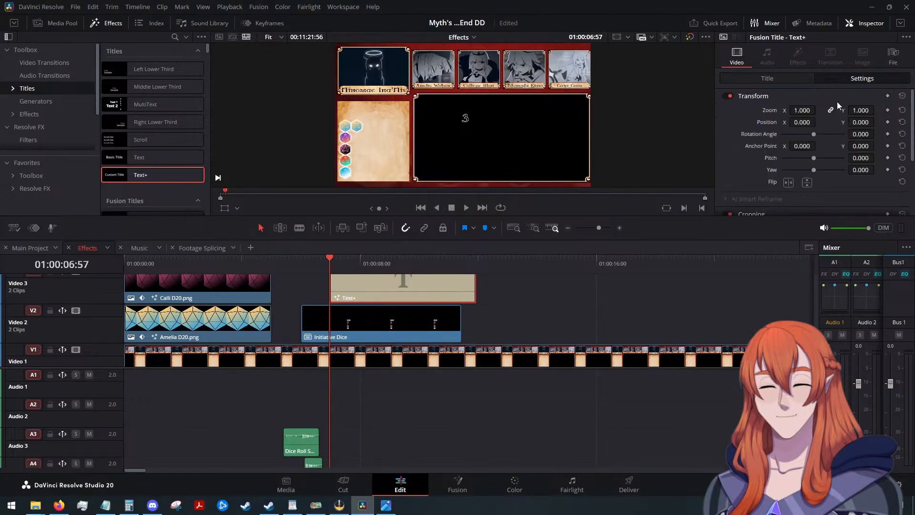
{"action": "left_click_drag", "start_coordinate": [803, 124], "coordinate": [374, 123]}
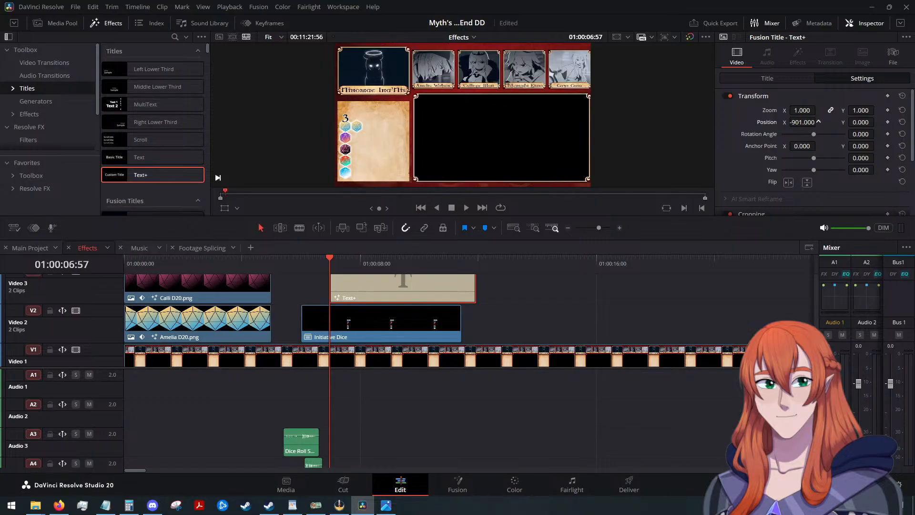
{"action": "left_click_drag", "start_coordinate": [870, 120], "coordinate": [844, 120]}
Add 17 after the 3 in the title text, spaced so it sits on the second die of the top row.
{"action": "left_click", "coordinate": [762, 79]}
{"action": "left_click", "coordinate": [771, 142]}
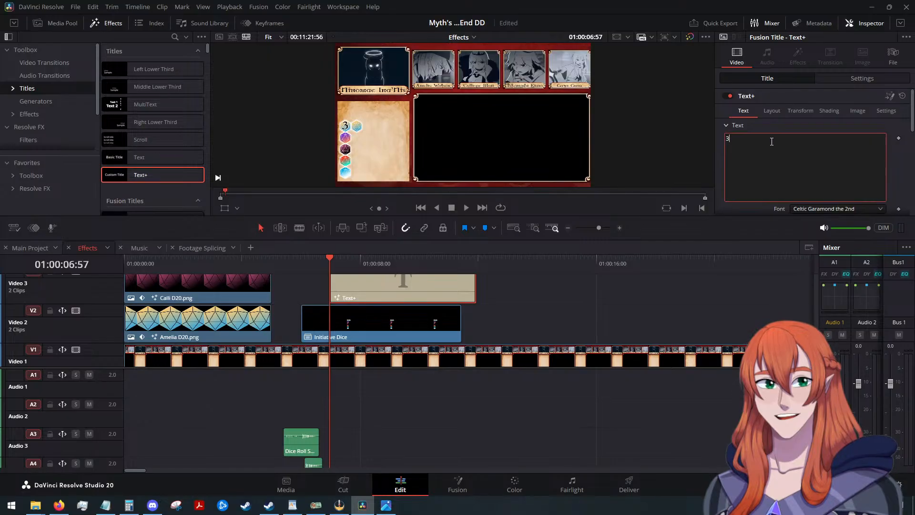
{"action": "type", "text": "17"}
Lower the title on the dice by setting its Y position to -59.
{"action": "left_click", "coordinate": [839, 79]}
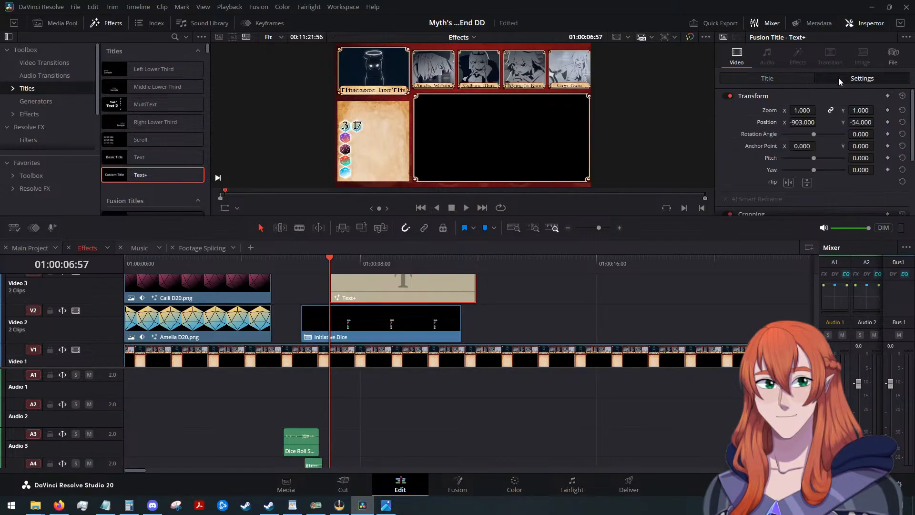
{"action": "left_click", "coordinate": [860, 123]}
{"action": "key", "text": "Down"}
{"action": "key", "text": "Down"}
{"action": "key", "text": "alt+Tab"}
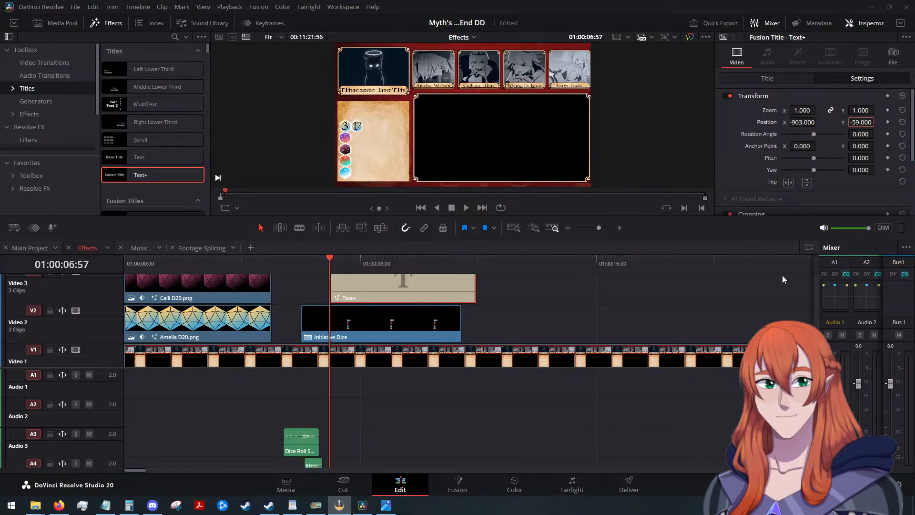
Extend the title text with the modifier and total so it reads 3 17 +18 = 35.
{"action": "left_click", "coordinate": [747, 79]}
{"action": "left_click", "coordinate": [757, 148]}
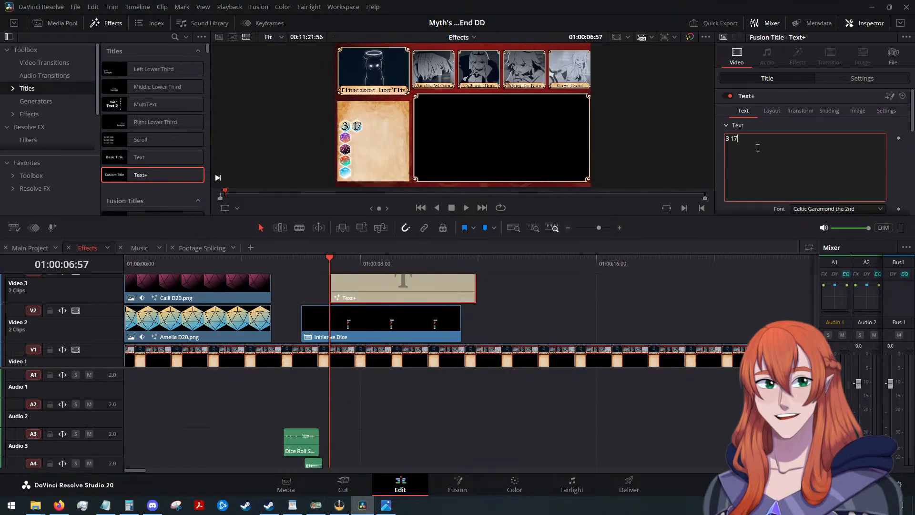
{"action": "type", "text": "+18 ="}
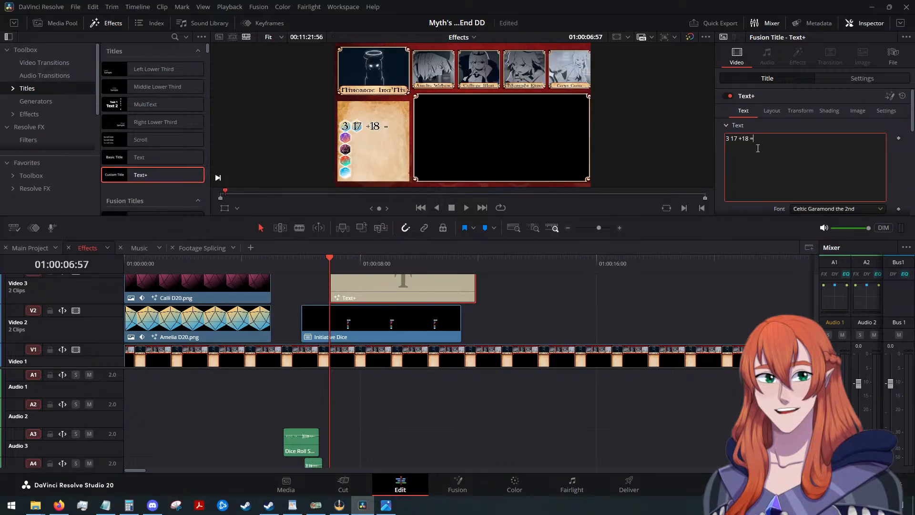
{"action": "type", "text": " 35"}
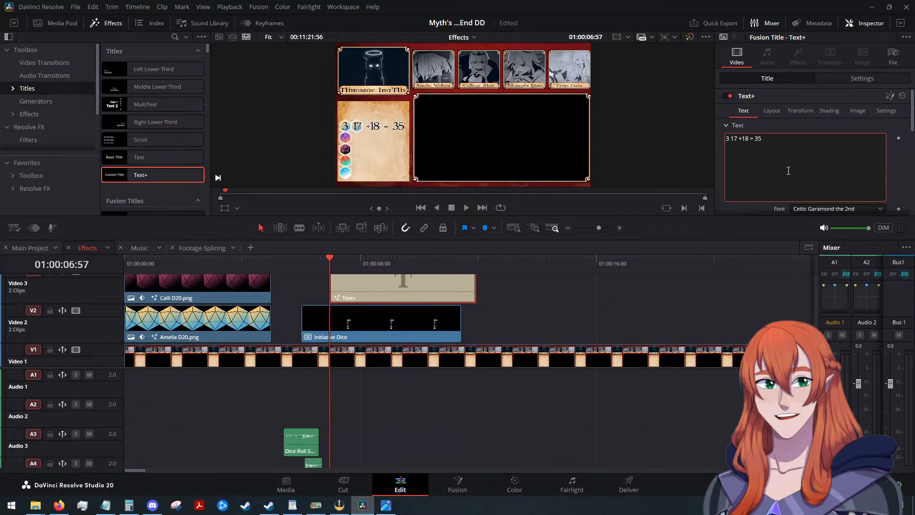
{"action": "left_click", "coordinate": [738, 138]}
{"action": "key", "text": "BackSpace"}
Add a short fade-in to the start of the Text+ clip on Video 3.
{"action": "scroll", "coordinate": [453, 290], "scroll_direction": "up", "scroll_amount": 3}
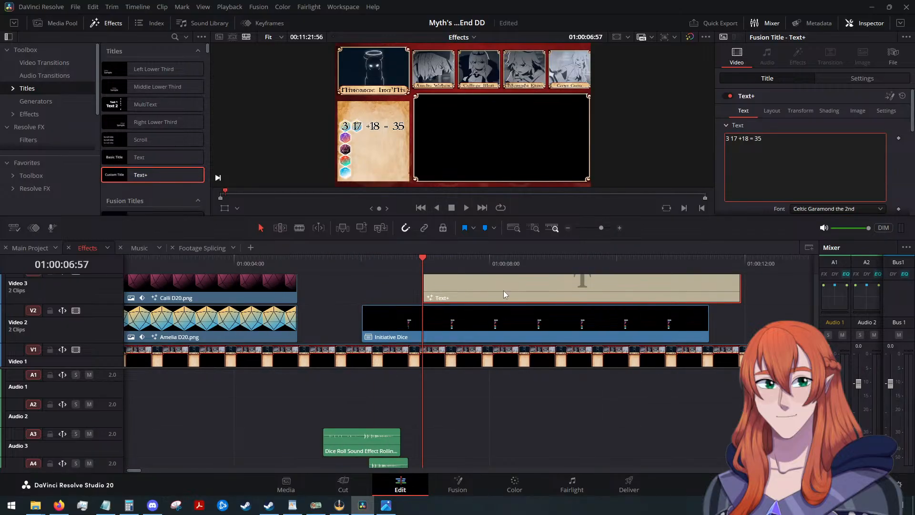
{"action": "scroll", "coordinate": [503, 291], "scroll_direction": "down", "scroll_amount": 2}
{"action": "key", "text": "ctrl+minus"}
{"action": "scroll", "coordinate": [361, 295], "scroll_direction": "up", "scroll_amount": 4}
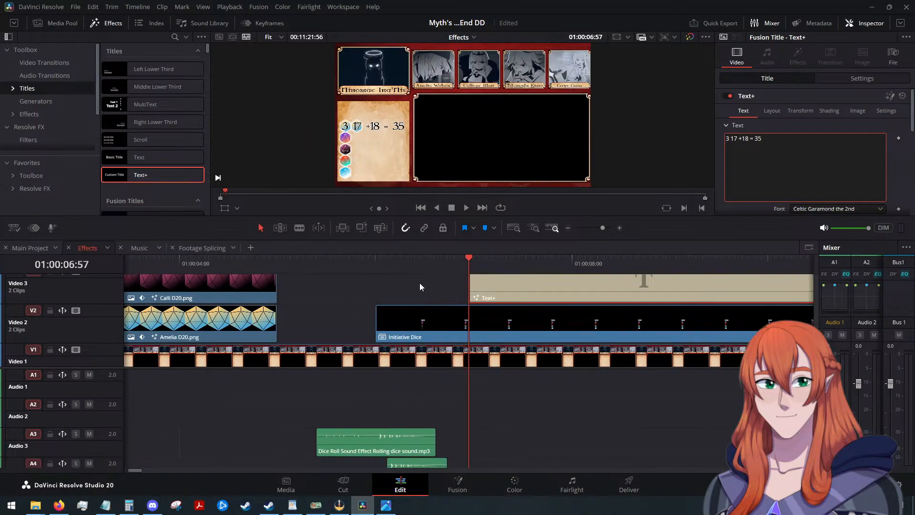
{"action": "scroll", "coordinate": [482, 296], "scroll_direction": "up", "scroll_amount": 2}
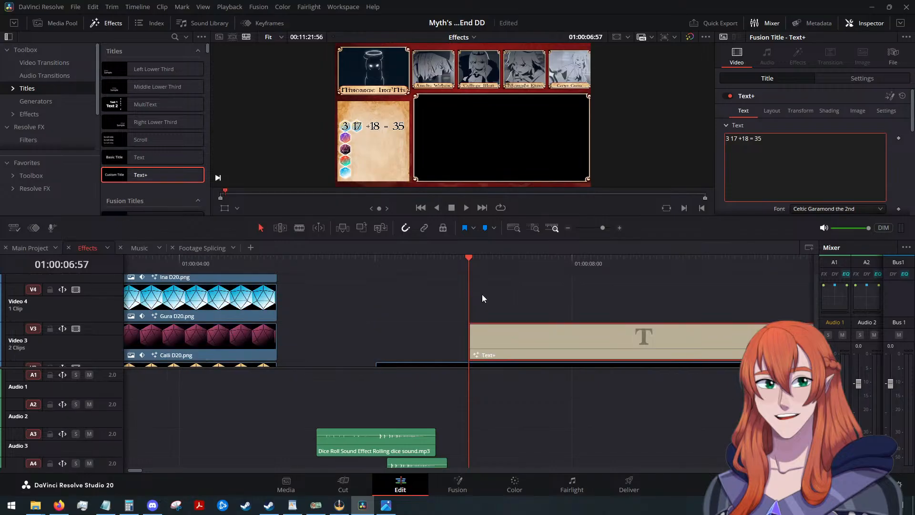
{"action": "left_click_drag", "start_coordinate": [474, 322], "coordinate": [526, 323]}
Trim the end of the Text+ clip to line up with the end of the Initiative Dice clip.
{"action": "scroll", "coordinate": [527, 320], "scroll_direction": "down", "scroll_amount": 2}
{"action": "scroll", "coordinate": [528, 320], "scroll_direction": "down", "scroll_amount": 1}
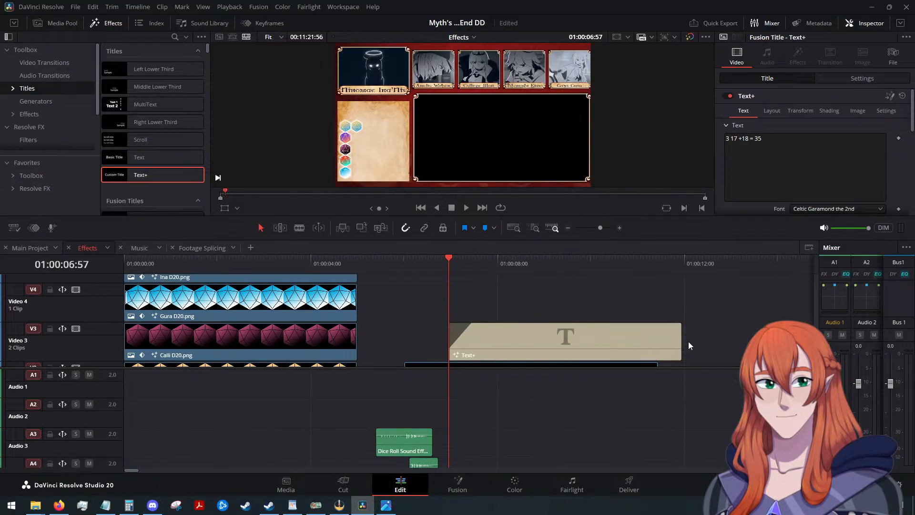
{"action": "left_click_drag", "start_coordinate": [681, 340], "coordinate": [660, 340]}
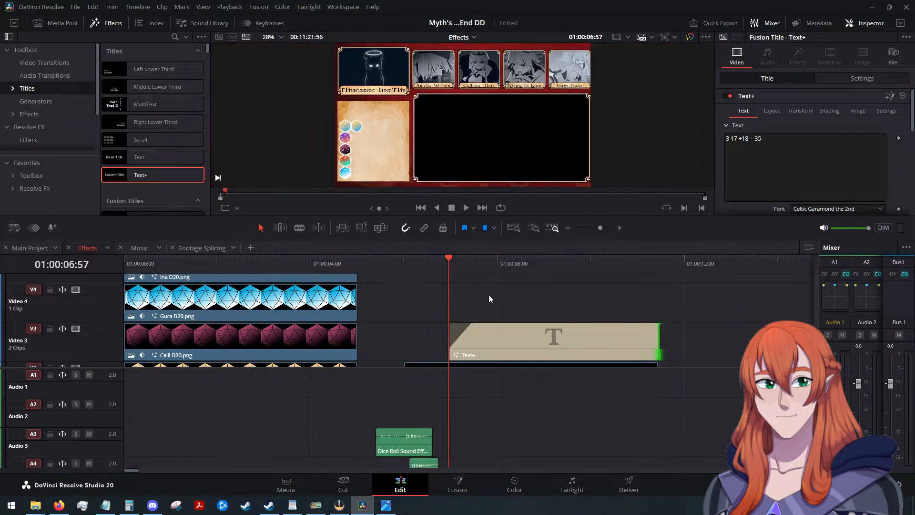
Play through the Text+ and Initiative Dice clips to check how the numbers fade in and where both clips end.
{"action": "left_click", "coordinate": [466, 208]}
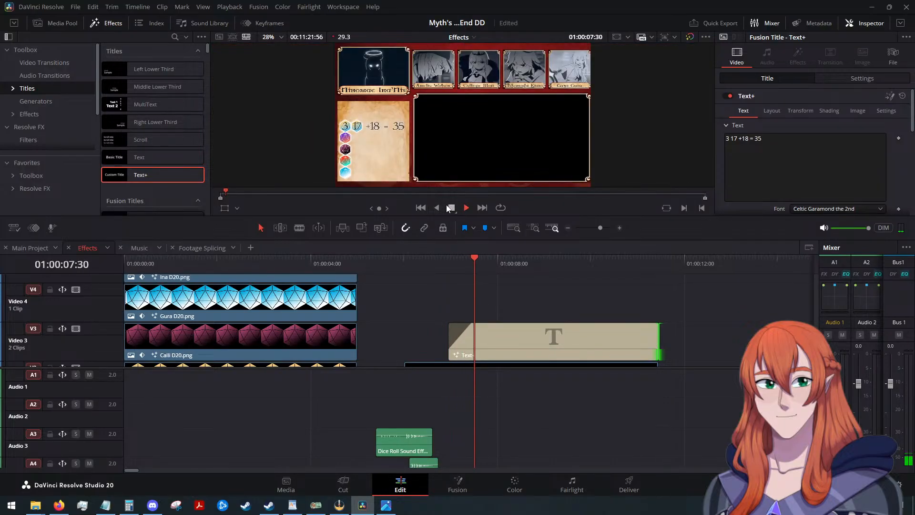
{"action": "left_click", "coordinate": [450, 208]}
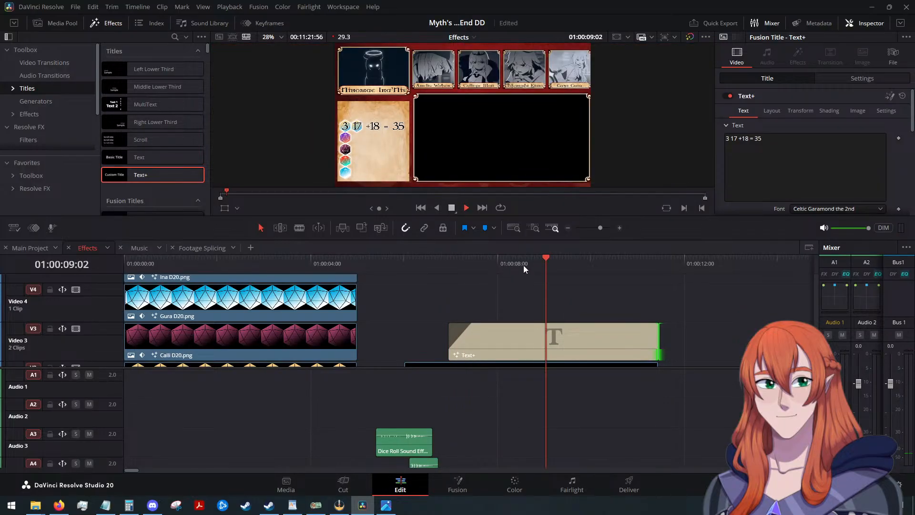
{"action": "left_click", "coordinate": [451, 208]}
{"action": "scroll", "coordinate": [653, 318], "scroll_direction": "down", "scroll_amount": 3}
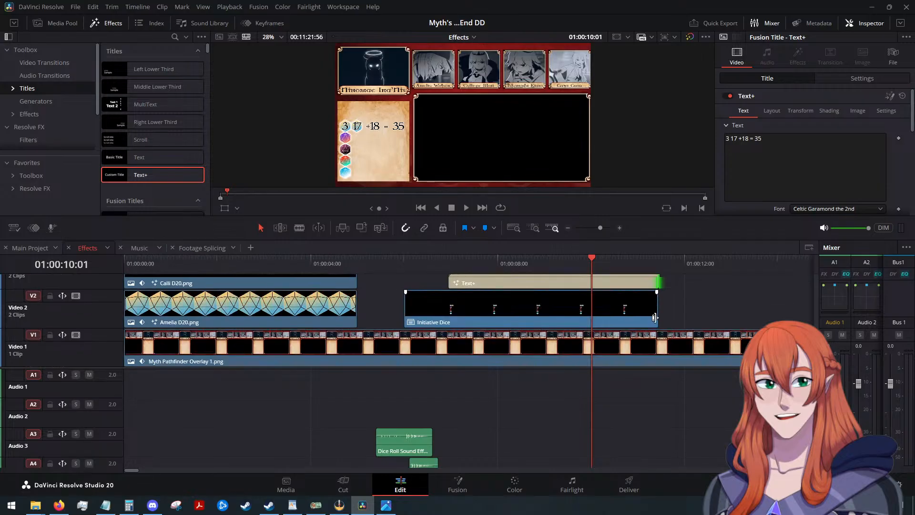
{"action": "scroll", "coordinate": [679, 305], "scroll_direction": "up", "scroll_amount": 3}
{"action": "scroll", "coordinate": [678, 305], "scroll_direction": "down", "scroll_amount": 3}
{"action": "scroll", "coordinate": [678, 305], "scroll_direction": "up", "scroll_amount": 3}
{"action": "scroll", "coordinate": [679, 305], "scroll_direction": "down", "scroll_amount": 3}
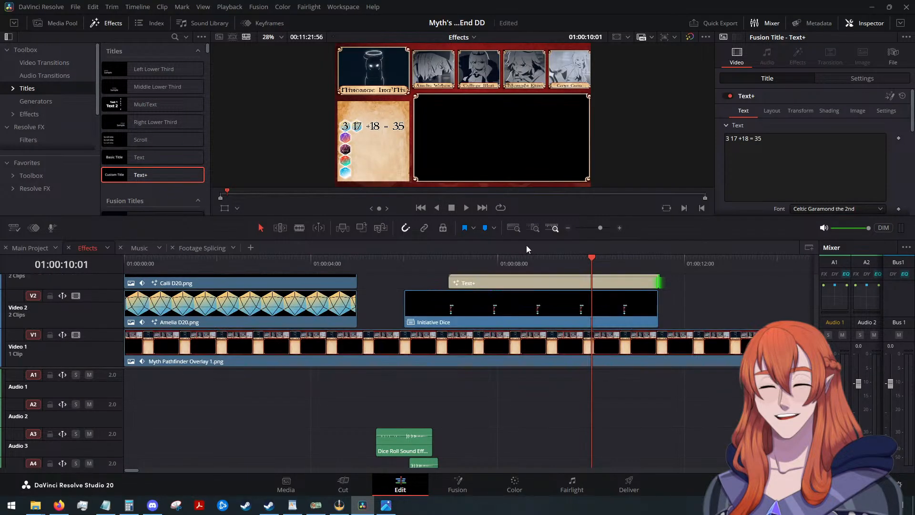
{"action": "left_click", "coordinate": [466, 207]}
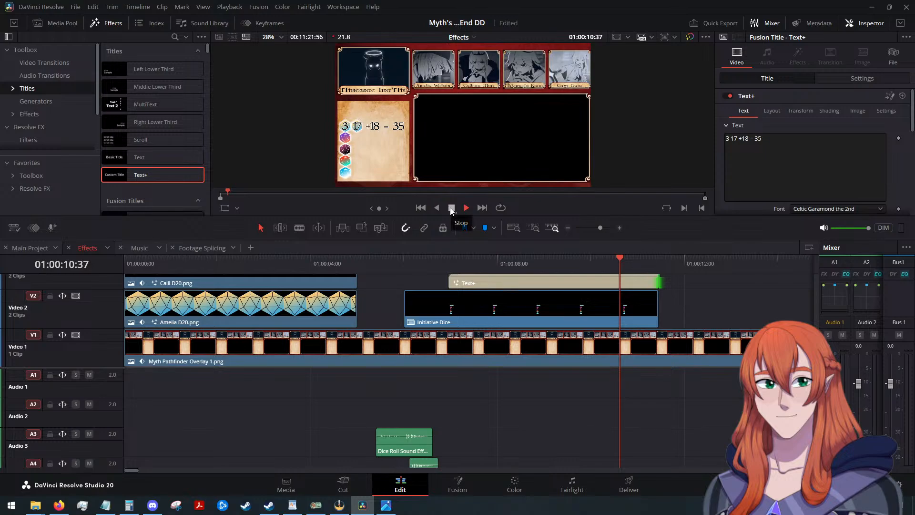
{"action": "left_click", "coordinate": [451, 209]}
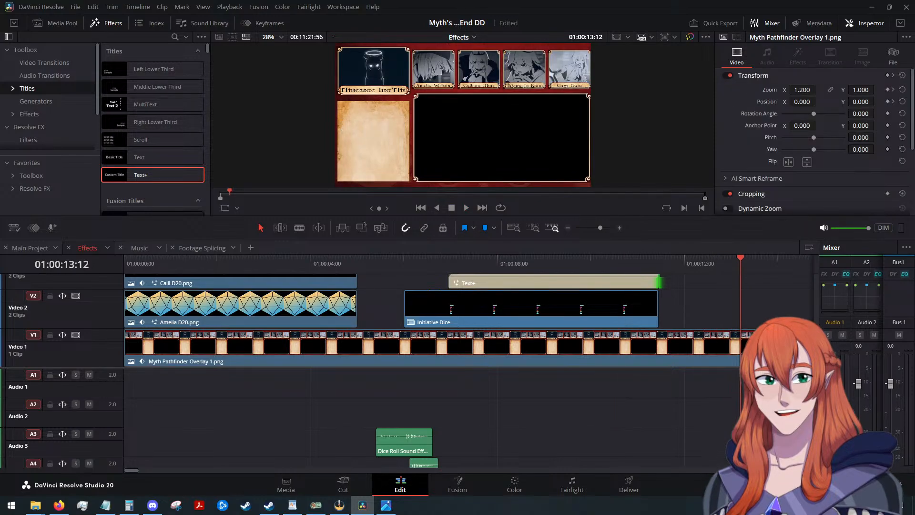
{"action": "left_click", "coordinate": [59, 505]}
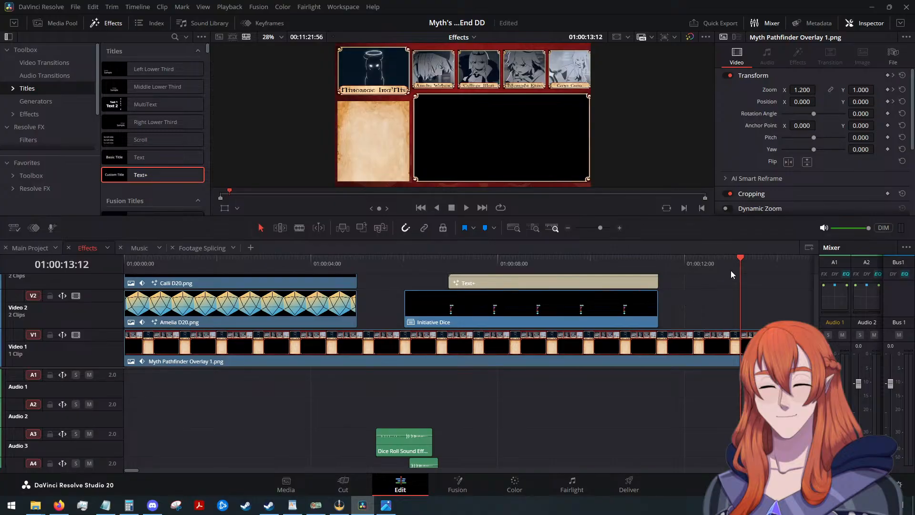
Replay the section from the start of the Text+ clip to review the fade-in over the dice.
{"action": "left_click_drag", "start_coordinate": [718, 259], "coordinate": [449, 265]}
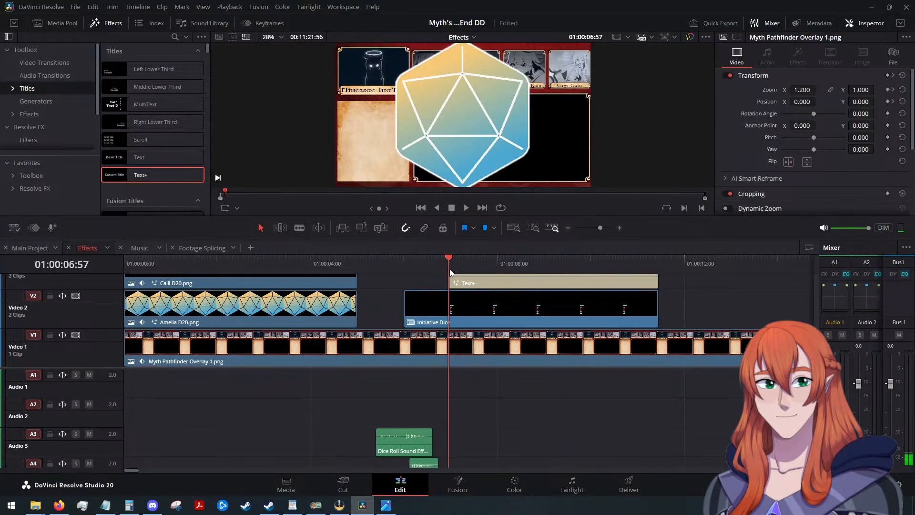
{"action": "left_click", "coordinate": [466, 208]}
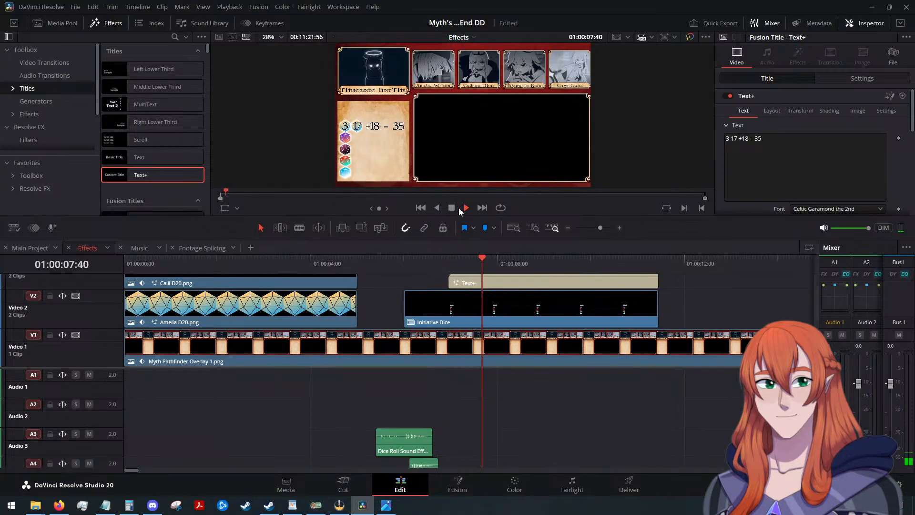
{"action": "left_click", "coordinate": [455, 207]}
{"action": "scroll", "coordinate": [703, 316], "scroll_direction": "up", "scroll_amount": 3}
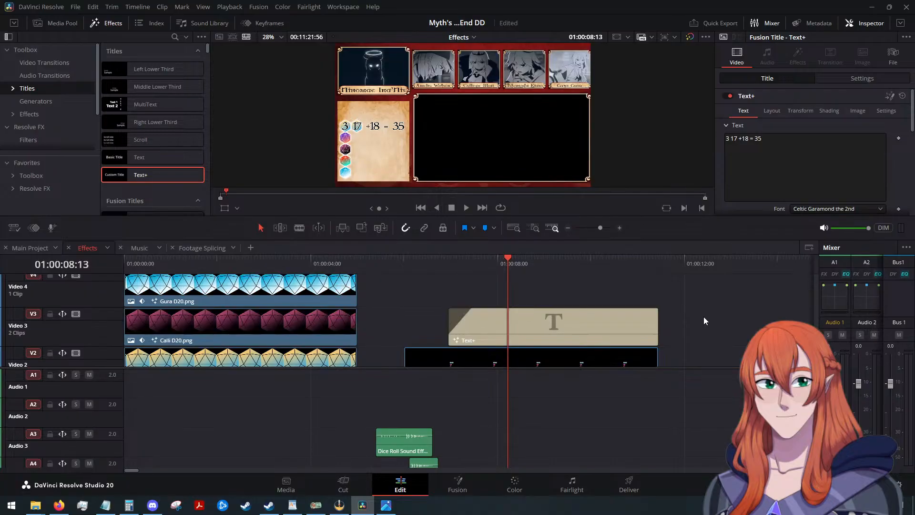
{"action": "scroll", "coordinate": [703, 316], "scroll_direction": "up", "scroll_amount": 2}
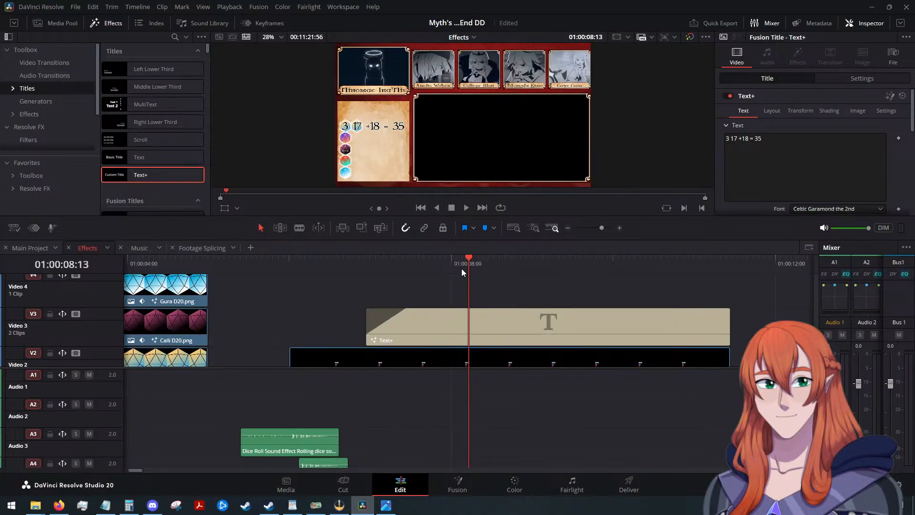
Copy the Text+ title and paste the duplicate right after the original on Video 3.
{"action": "left_click_drag", "start_coordinate": [467, 262], "coordinate": [367, 260]}
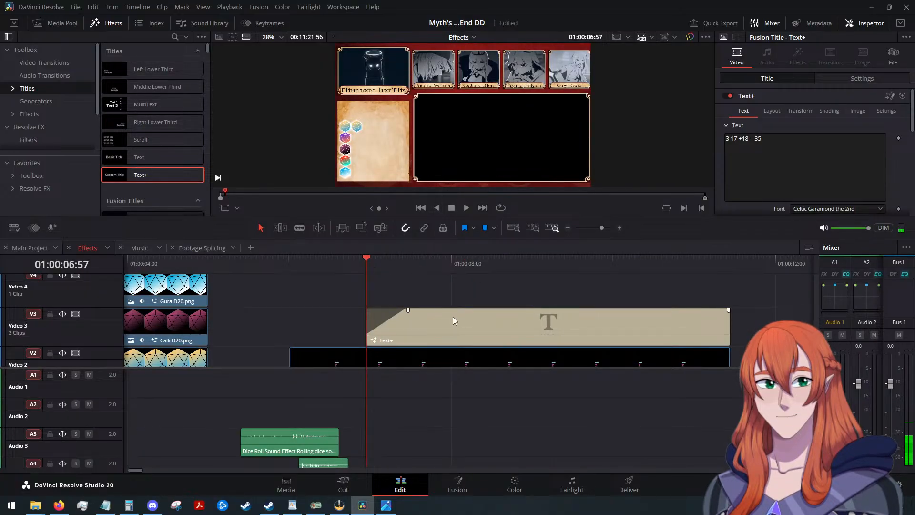
{"action": "left_click", "coordinate": [467, 319]}
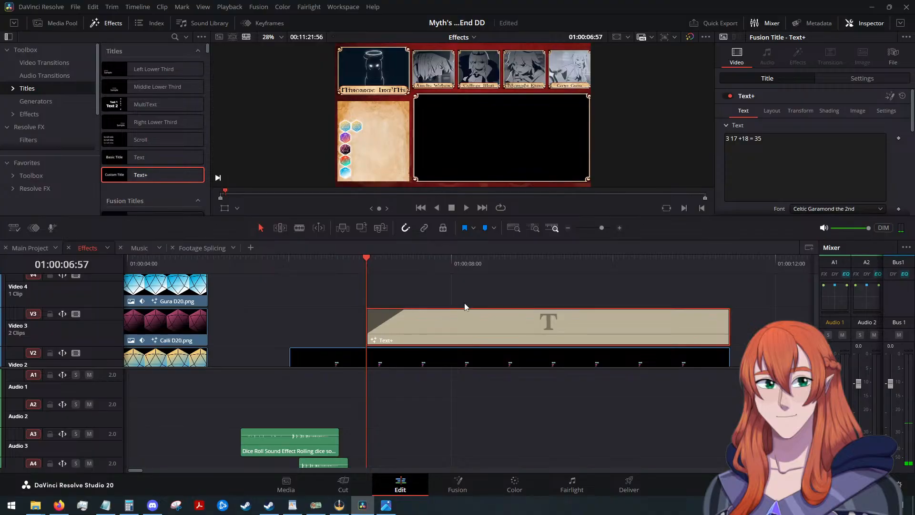
{"action": "scroll", "coordinate": [502, 290], "scroll_direction": "down", "scroll_amount": 3}
{"action": "left_click_drag", "start_coordinate": [336, 258], "coordinate": [459, 276]}
{"action": "left_click", "coordinate": [489, 327]}
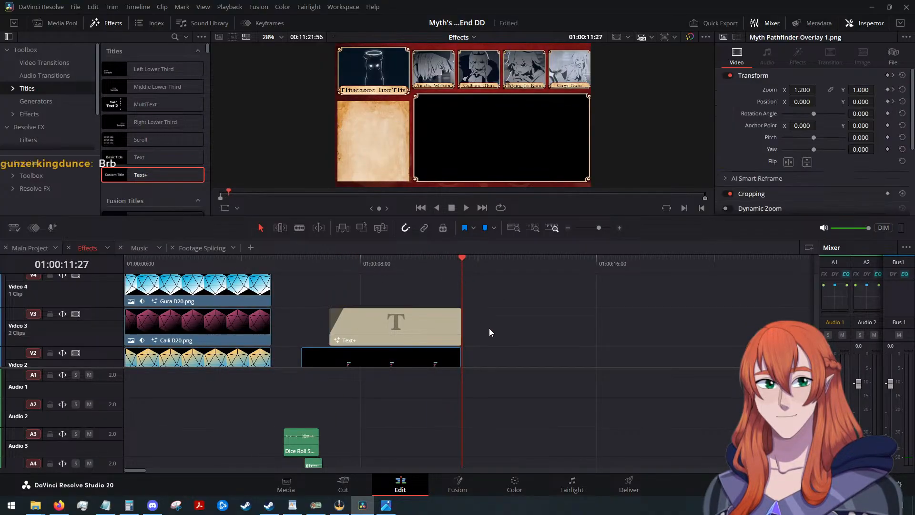
{"action": "key", "text": "ctrl+v"}
{"action": "scroll", "coordinate": [556, 318], "scroll_direction": "up", "scroll_amount": 3}
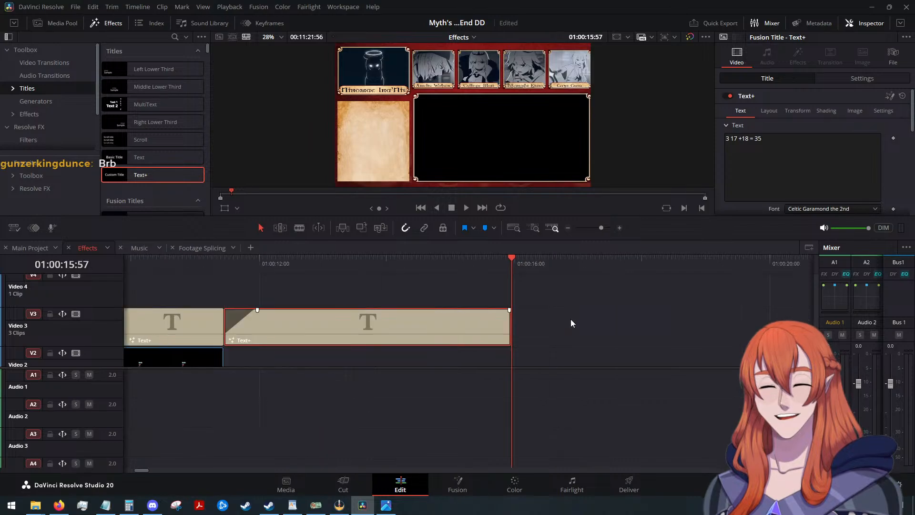
{"action": "scroll", "coordinate": [567, 323], "scroll_direction": "down", "scroll_amount": 2}
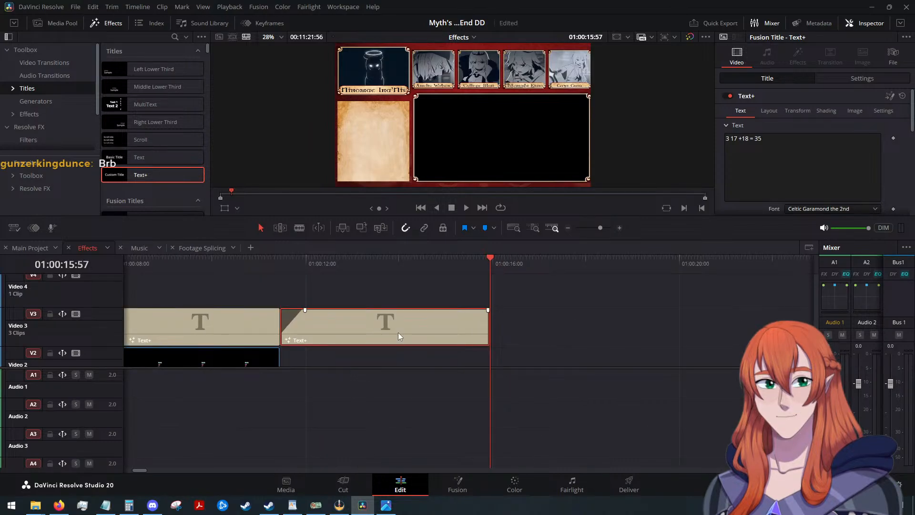
Move the duplicated title up to Video 4 and align it directly above the original Text+ clip.
{"action": "left_click_drag", "start_coordinate": [399, 333], "coordinate": [274, 296]}
{"action": "scroll", "coordinate": [408, 333], "scroll_direction": "down", "scroll_amount": 1}
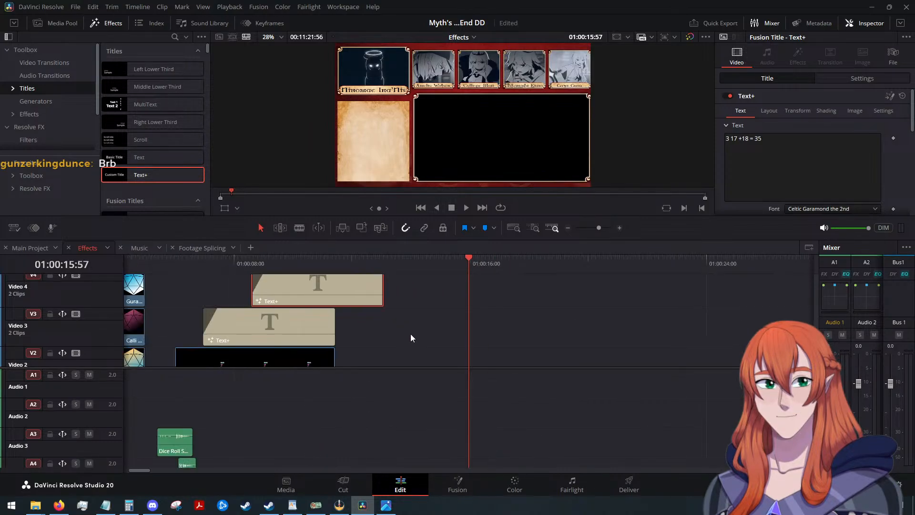
{"action": "scroll", "coordinate": [408, 330], "scroll_direction": "up", "scroll_amount": 1}
{"action": "scroll", "coordinate": [321, 296], "scroll_direction": "down", "scroll_amount": 1}
{"action": "left_click_drag", "start_coordinate": [342, 290], "coordinate": [300, 288]}
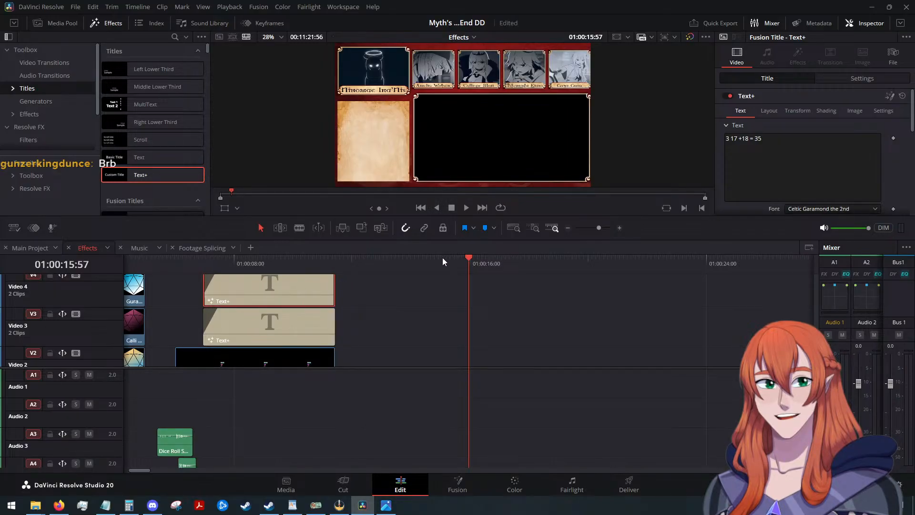
With the playhead at 01:00:07:59, replace the leading 3 in the Video 3 title's text with 5.
{"action": "left_click_drag", "start_coordinate": [470, 260], "coordinate": [203, 271]}
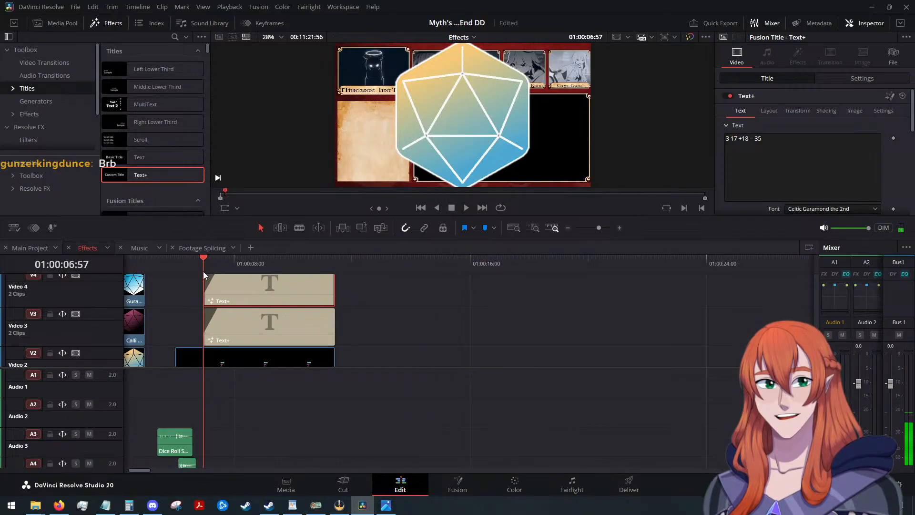
{"action": "scroll", "coordinate": [425, 312], "scroll_direction": "up", "scroll_amount": 1}
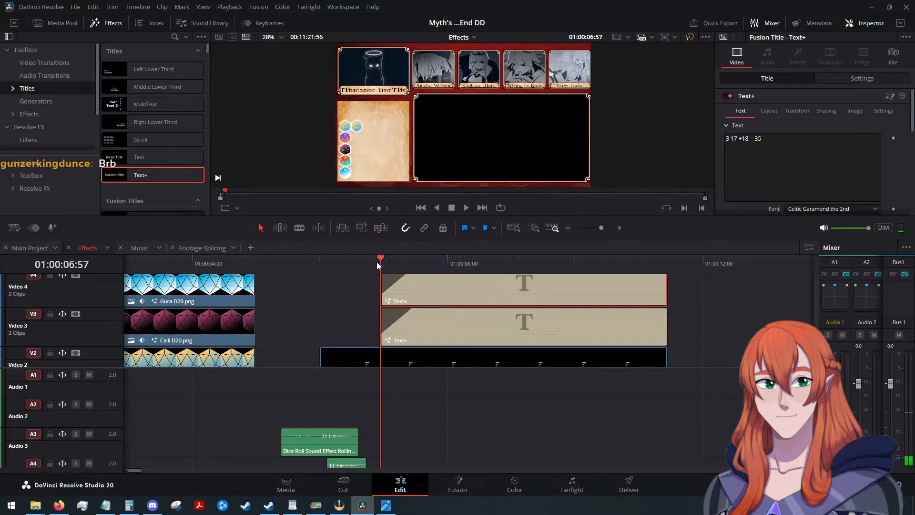
{"action": "left_click_drag", "start_coordinate": [376, 261], "coordinate": [446, 274]}
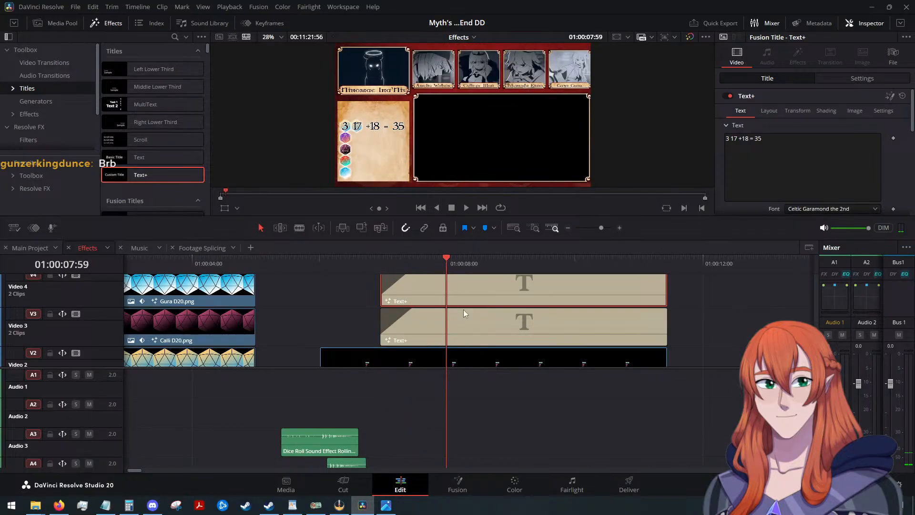
{"action": "left_click", "coordinate": [481, 332]}
{"action": "left_click", "coordinate": [727, 147]}
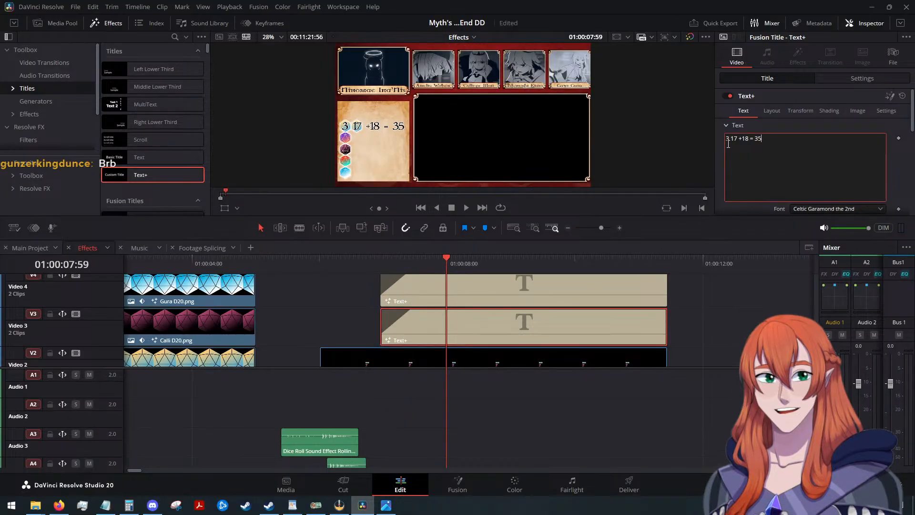
{"action": "key", "text": "Delete"}
{"action": "type", "text": "5"}
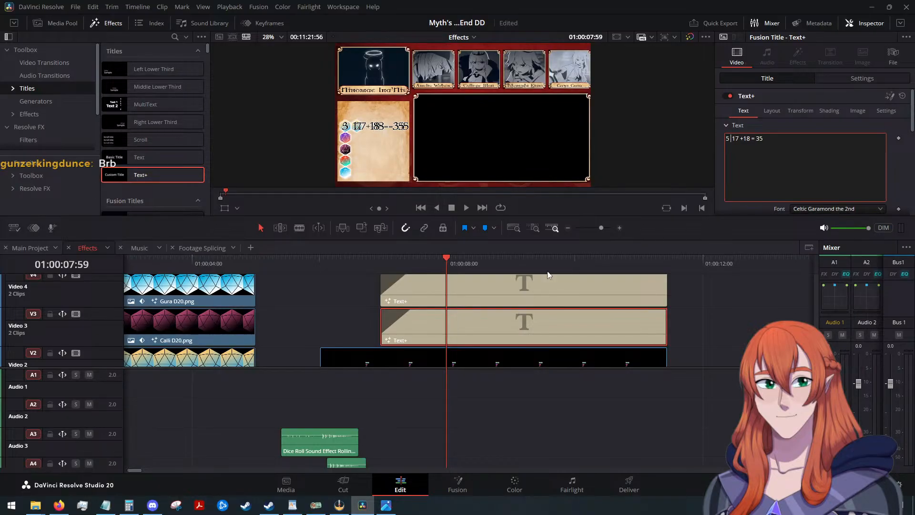
Shorten the text of the duplicated title on Video 4 to only 3.
{"action": "left_click", "coordinate": [528, 285]}
{"action": "left_click", "coordinate": [785, 148]}
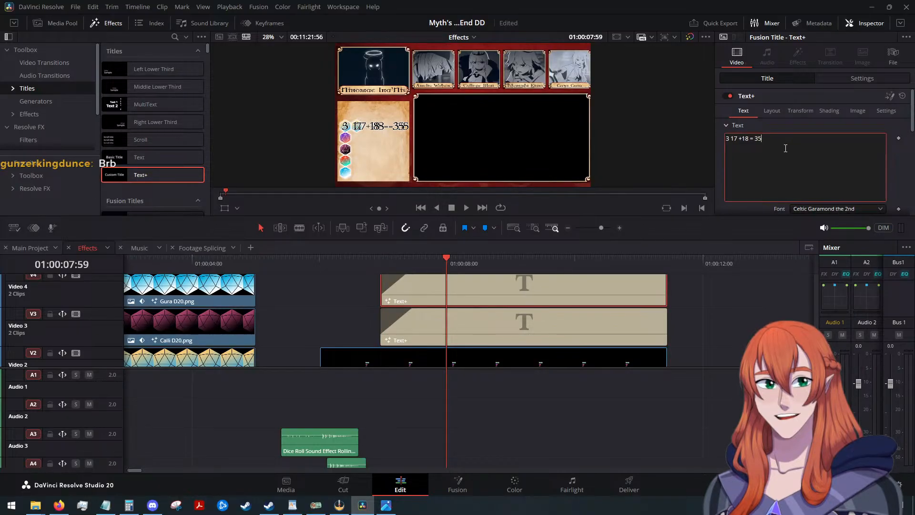
{"action": "key", "text": "BackSpace"}
{"action": "key", "text": "BackSpace"}
{"action": "key", "text": "BackSpace"}
{"action": "key", "text": "BackSpace"}
{"action": "key", "text": "BackSpace"}
{"action": "key", "text": "BackSpace"}
{"action": "key", "text": "BackSpace"}
{"action": "key", "text": "BackSpace"}
{"action": "key", "text": "BackSpace"}
{"action": "key", "text": "BackSpace"}
{"action": "key", "text": "BackSpace"}
{"action": "key", "text": "BackSpace"}
{"action": "scroll", "coordinate": [355, 127], "scroll_direction": "up", "scroll_amount": 5}
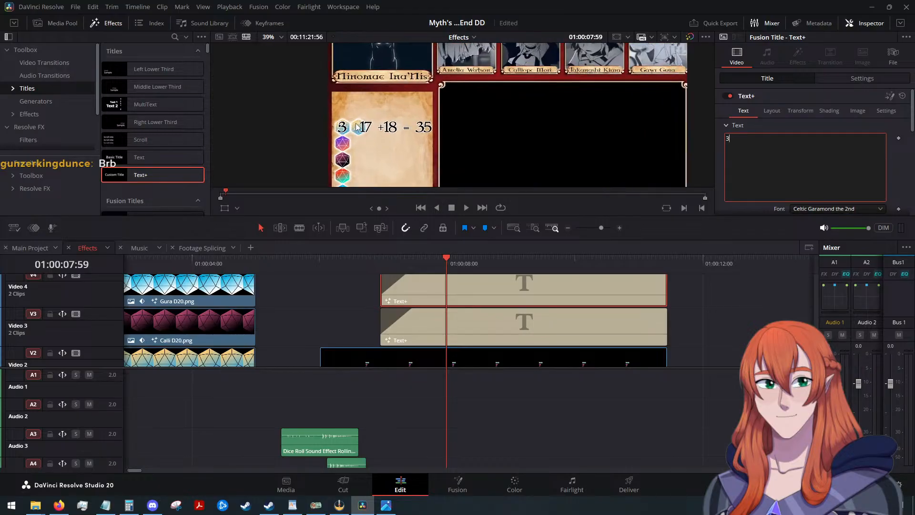
Remove the leading 5 from the Video 3 title, leaving 17 +18 = 35 with 17 on the second die.
{"action": "left_click", "coordinate": [499, 323]}
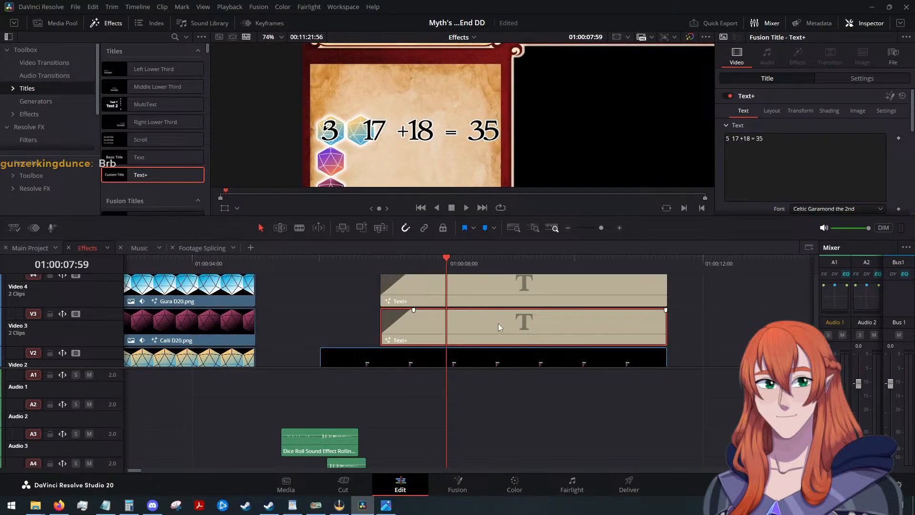
{"action": "left_click", "coordinate": [729, 138]}
{"action": "key", "text": "BackSpace"}
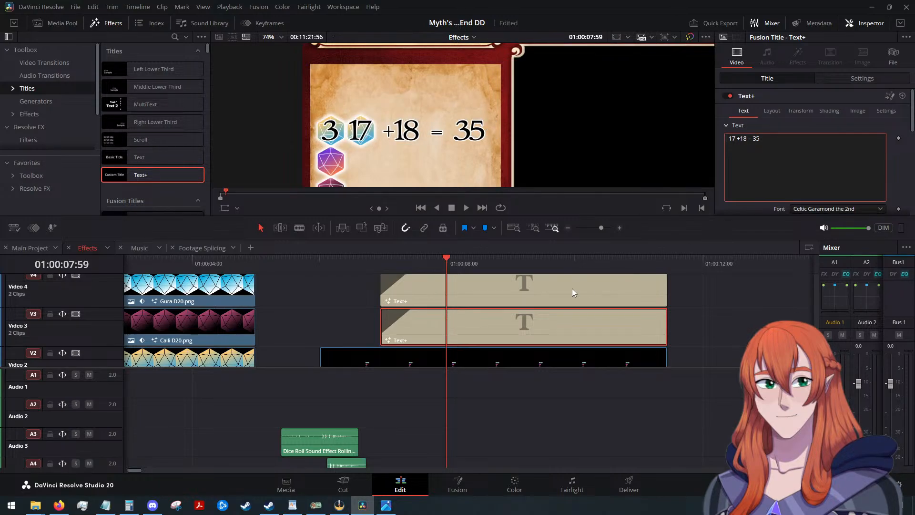
Change the text color of the 3 title on Video 4 to grey #a7a7a7.
{"action": "scroll", "coordinate": [553, 285], "scroll_direction": "down", "scroll_amount": 2}
{"action": "left_click", "coordinate": [553, 285]}
{"action": "scroll", "coordinate": [752, 159], "scroll_direction": "down", "scroll_amount": 2}
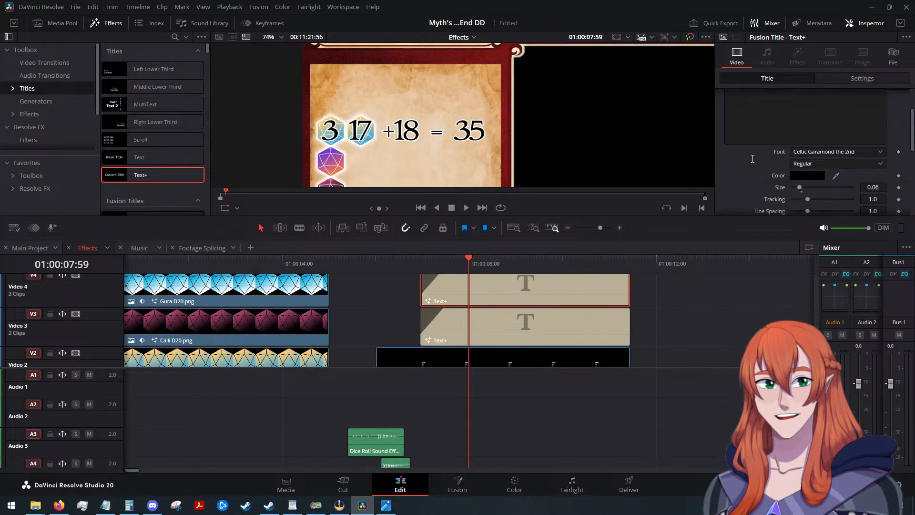
{"action": "left_click", "coordinate": [808, 176]}
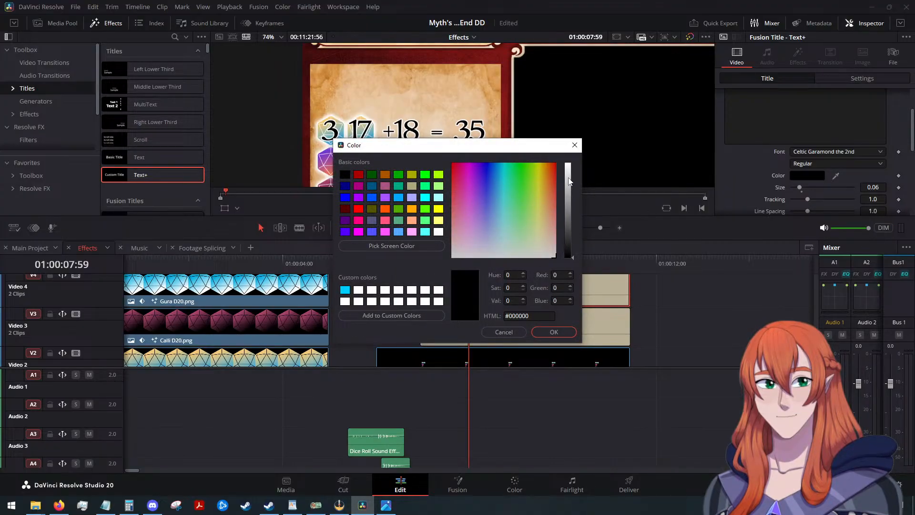
{"action": "left_click_drag", "start_coordinate": [568, 181], "coordinate": [569, 199]}
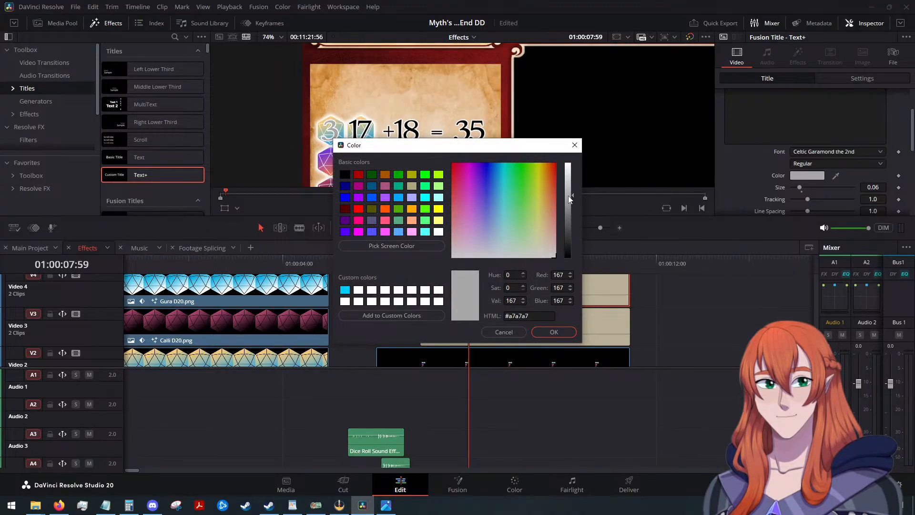
{"action": "left_click", "coordinate": [554, 331]}
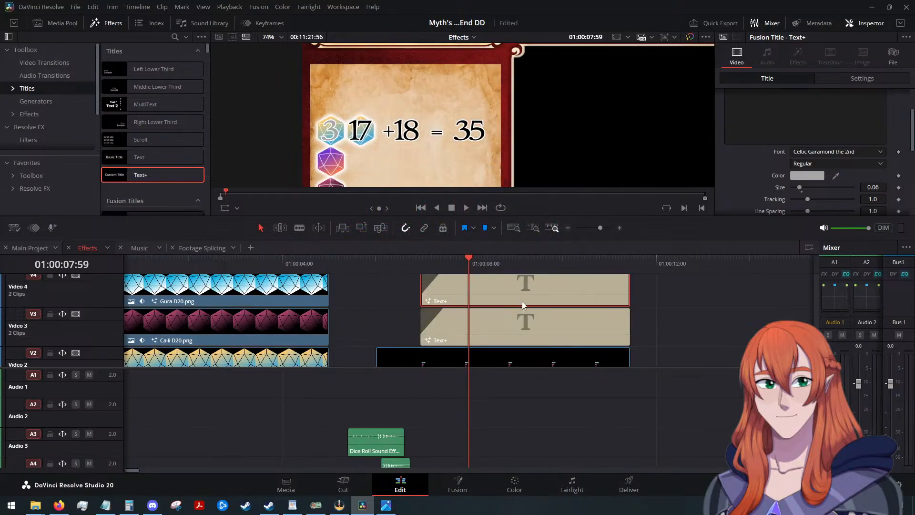
Undo the grey color change on the Video 4 title.
{"action": "scroll", "coordinate": [787, 102], "scroll_direction": "up", "scroll_amount": 3}
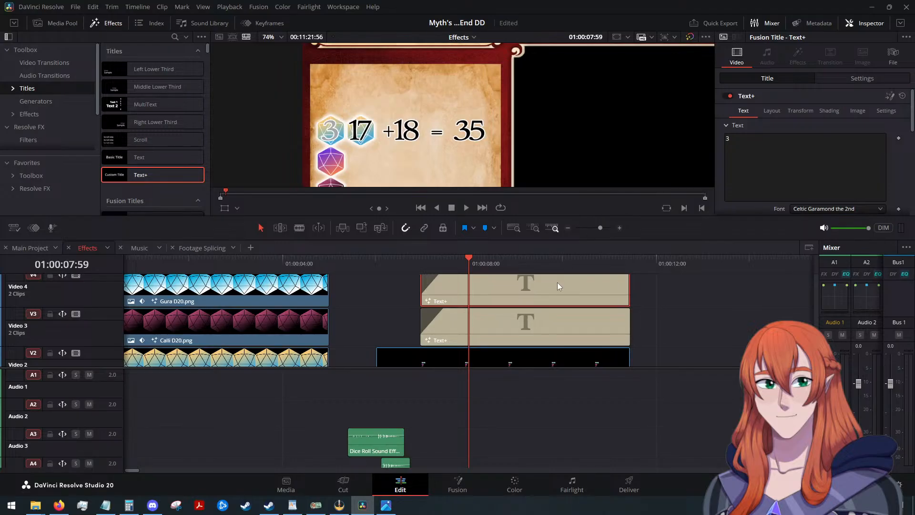
{"action": "scroll", "coordinate": [631, 293], "scroll_direction": "down", "scroll_amount": 2}
{"action": "scroll", "coordinate": [631, 298], "scroll_direction": "down", "scroll_amount": 2}
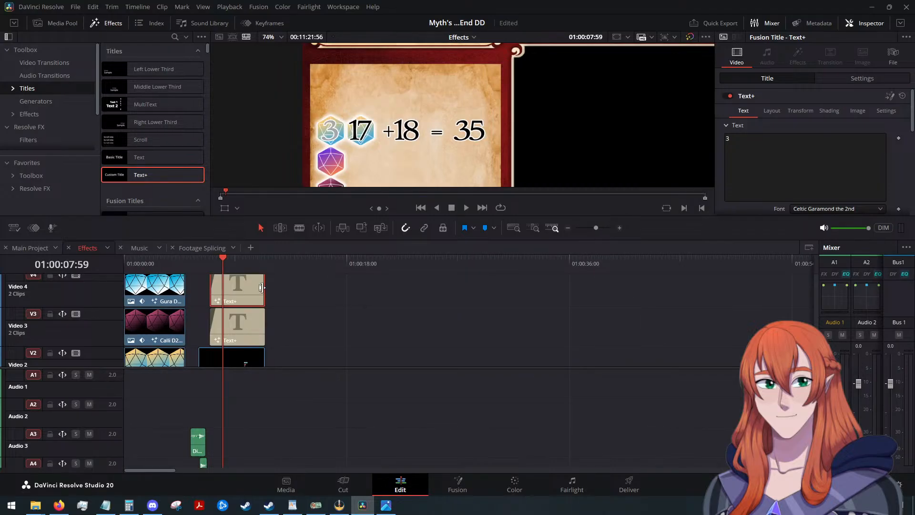
{"action": "scroll", "coordinate": [305, 306], "scroll_direction": "up", "scroll_amount": 3}
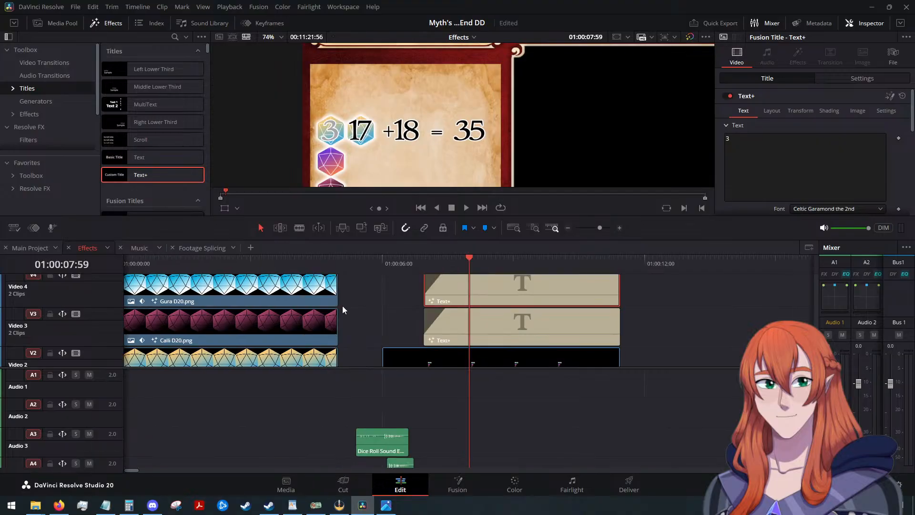
{"action": "scroll", "coordinate": [751, 163], "scroll_direction": "down", "scroll_amount": 2}
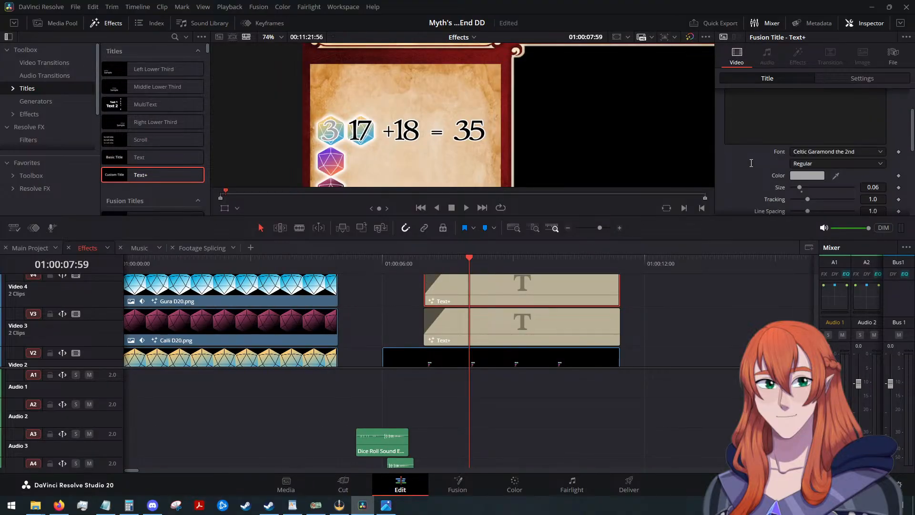
{"action": "key", "text": "ctrl+z"}
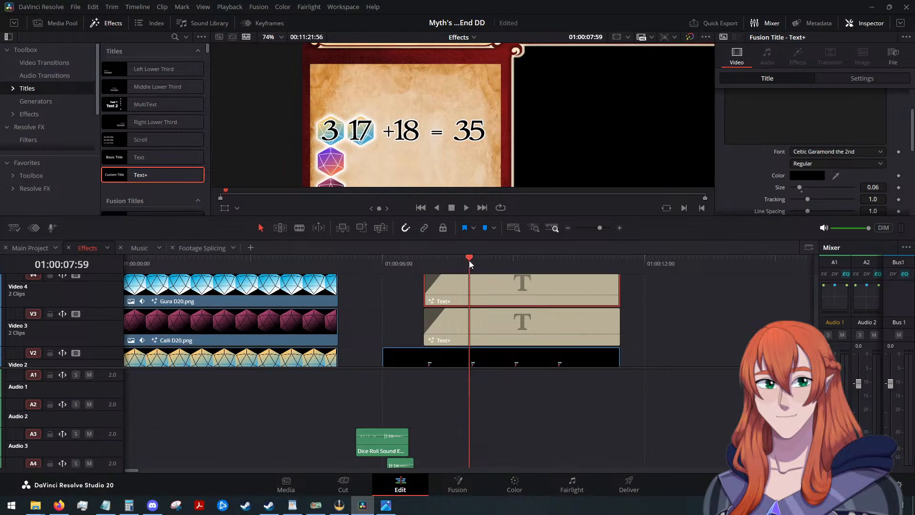
Add a color keyframe to the black Video 4 title at its start, 01:00:06:57.
{"action": "left_click_drag", "start_coordinate": [469, 262], "coordinate": [425, 268]}
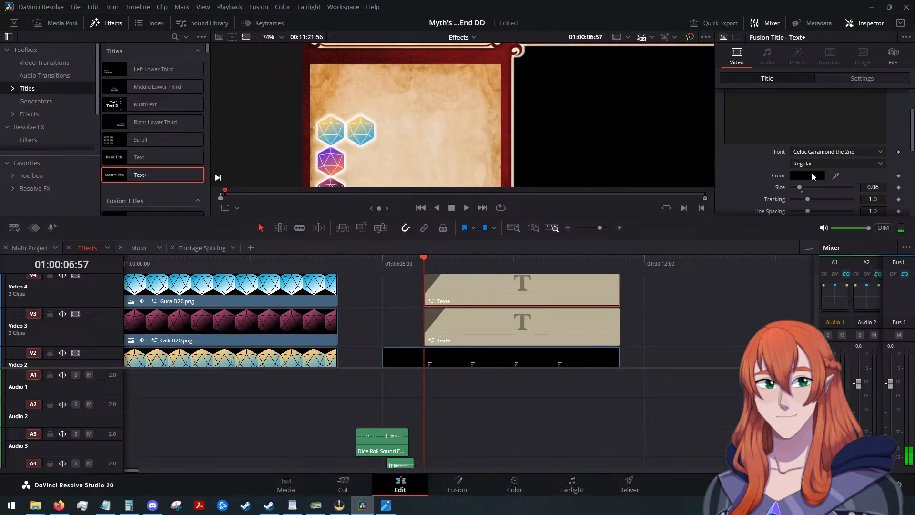
{"action": "scroll", "coordinate": [811, 172], "scroll_direction": "up", "scroll_amount": 2}
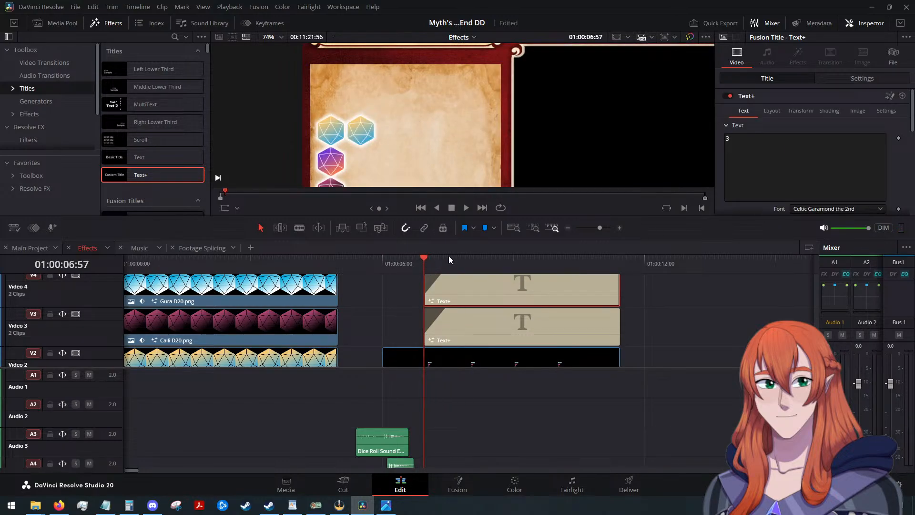
{"action": "scroll", "coordinate": [802, 165], "scroll_direction": "down", "scroll_amount": 2}
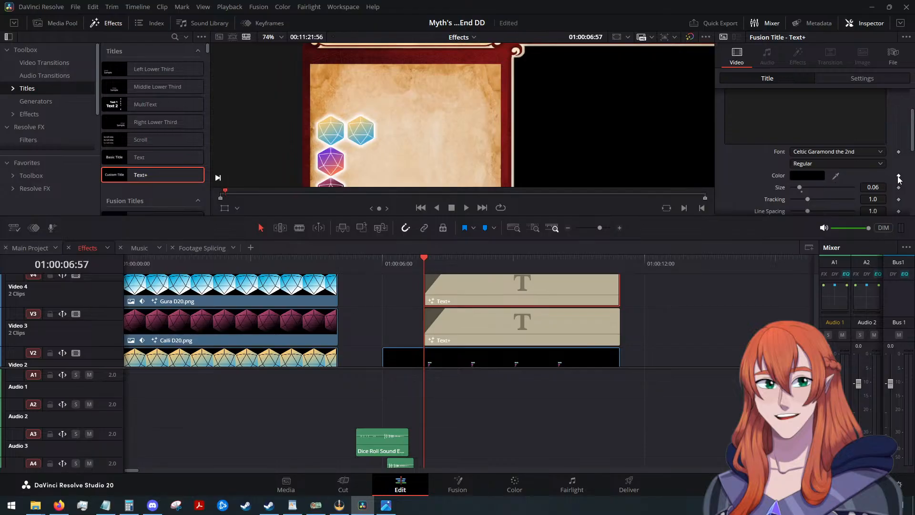
{"action": "left_click", "coordinate": [899, 176]}
Keyframe the Video 4 title's text color to grey #949494 at 01:00:07:26.
{"action": "left_click_drag", "start_coordinate": [424, 258], "coordinate": [447, 258]}
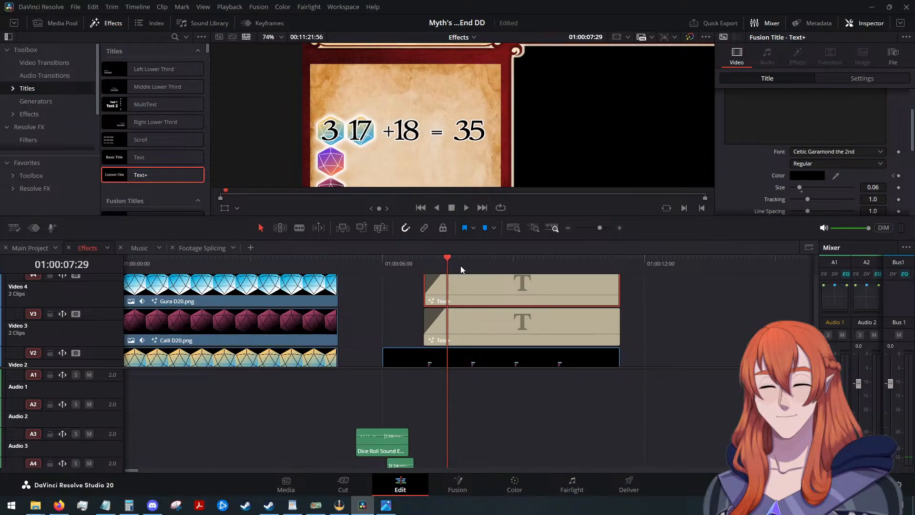
{"action": "key", "text": "Left"}
{"action": "key", "text": "Left"}
{"action": "key", "text": "Left"}
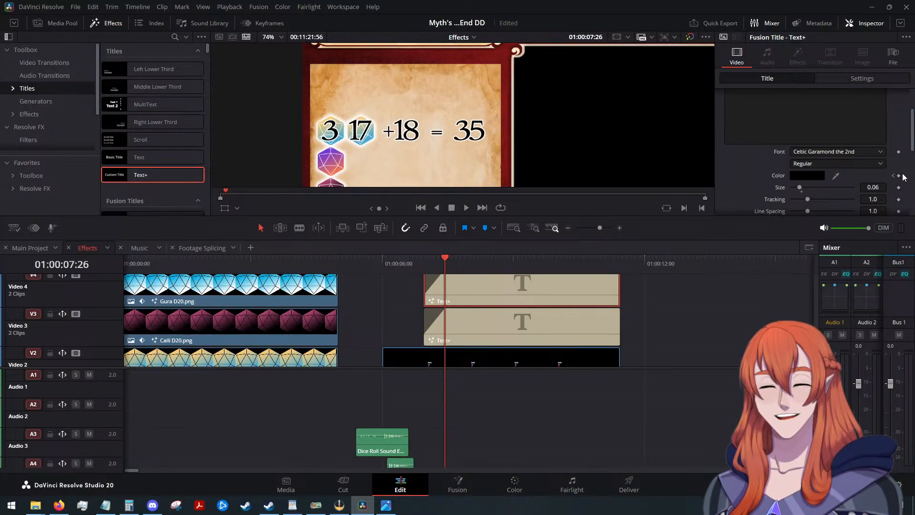
{"action": "left_click", "coordinate": [813, 176]}
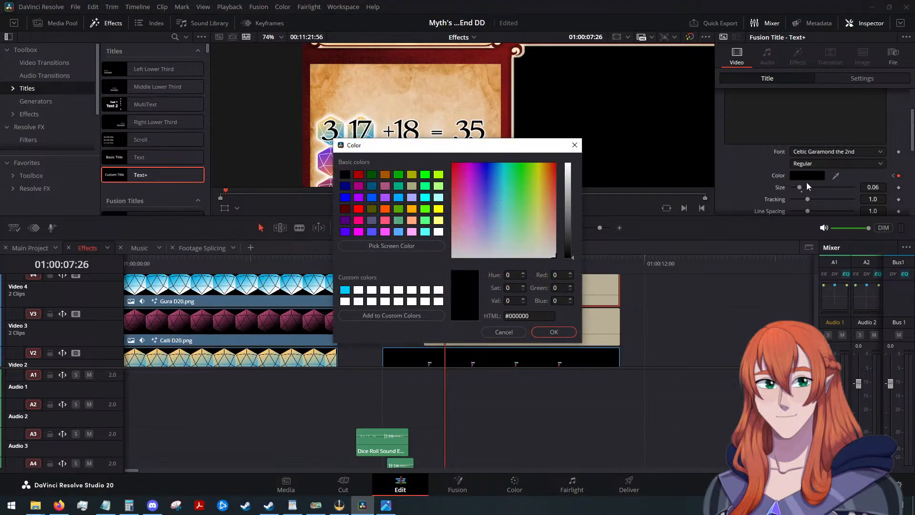
{"action": "left_click_drag", "start_coordinate": [571, 244], "coordinate": [563, 202]}
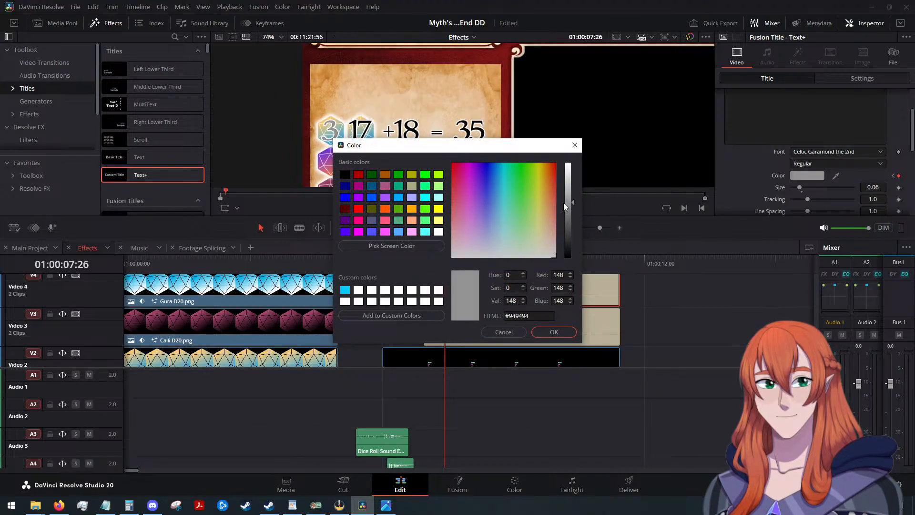
{"action": "left_click", "coordinate": [553, 332]}
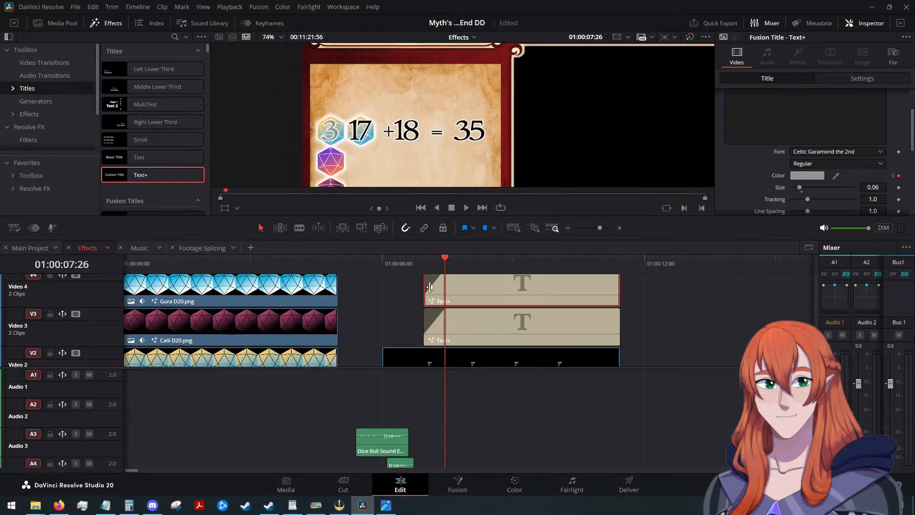
Play back the number fade from 01:00:06:00, then fit the whole frame in the viewer.
{"action": "left_click_drag", "start_coordinate": [442, 257], "coordinate": [378, 263]}
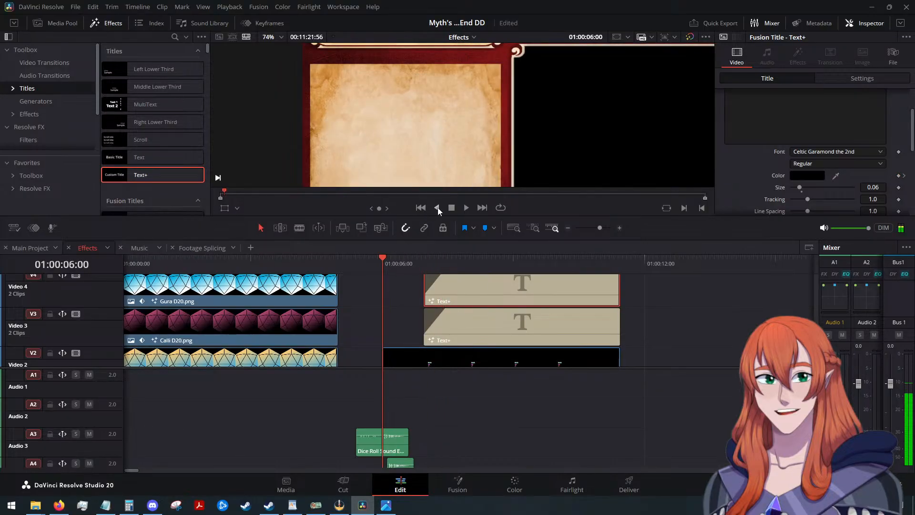
{"action": "left_click", "coordinate": [465, 207]}
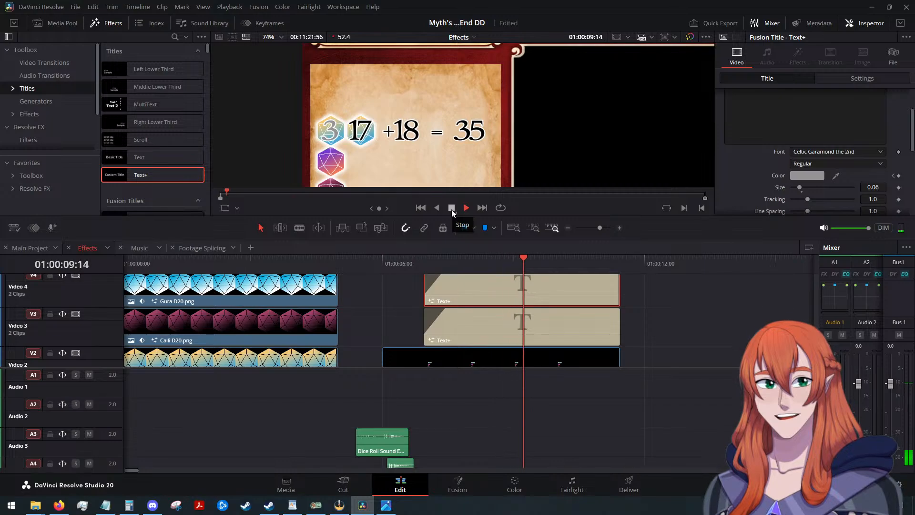
{"action": "left_click", "coordinate": [451, 208]}
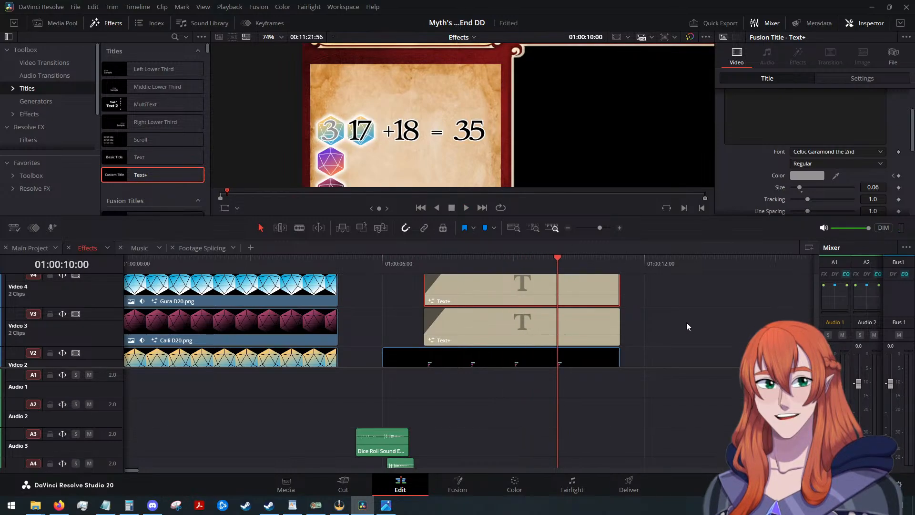
{"action": "scroll", "coordinate": [687, 322], "scroll_direction": "down", "scroll_amount": 2}
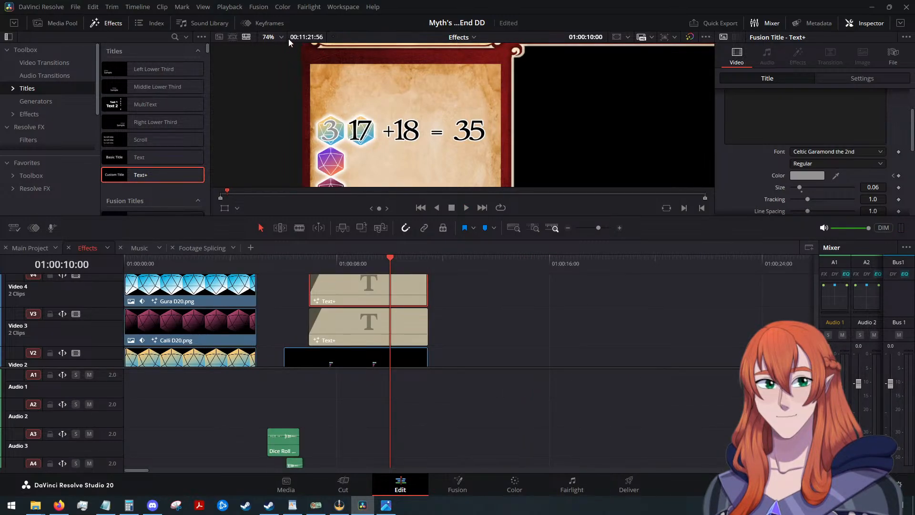
{"action": "scroll", "coordinate": [401, 139], "scroll_direction": "down", "scroll_amount": 2}
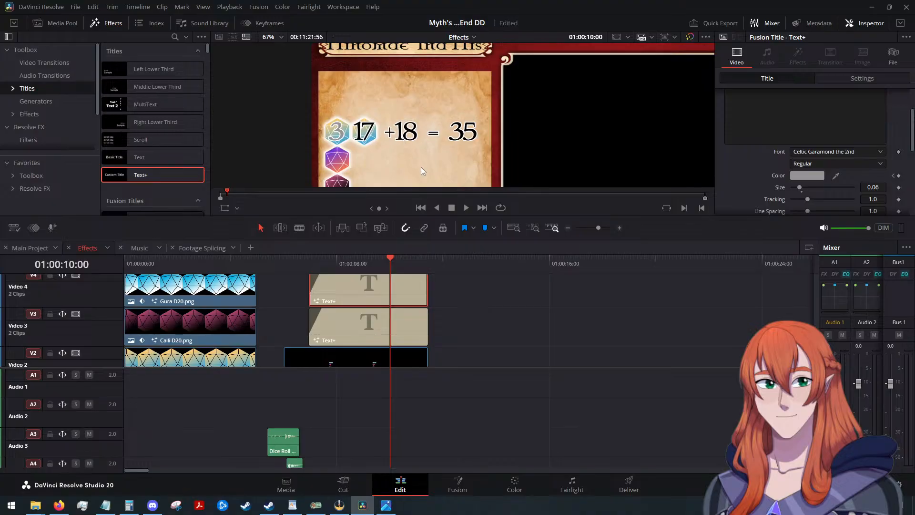
{"action": "left_click", "coordinate": [237, 208]}
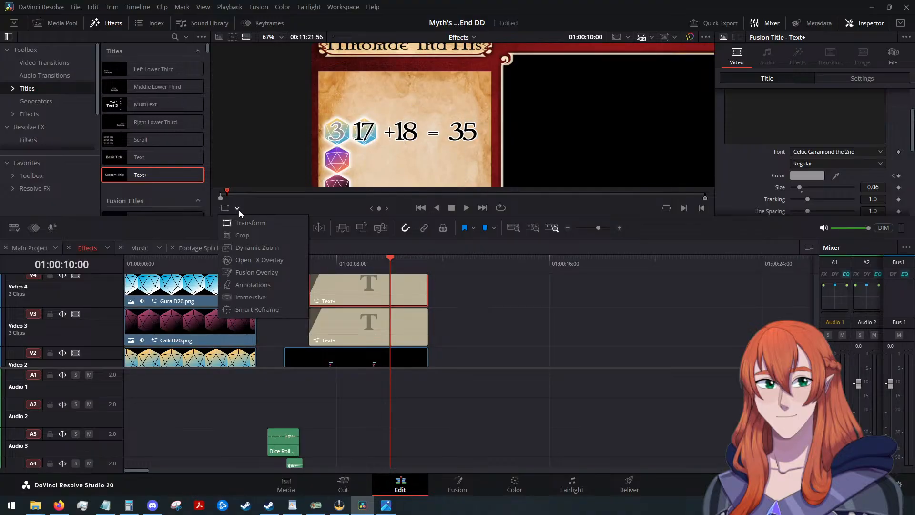
{"action": "left_click", "coordinate": [238, 209]}
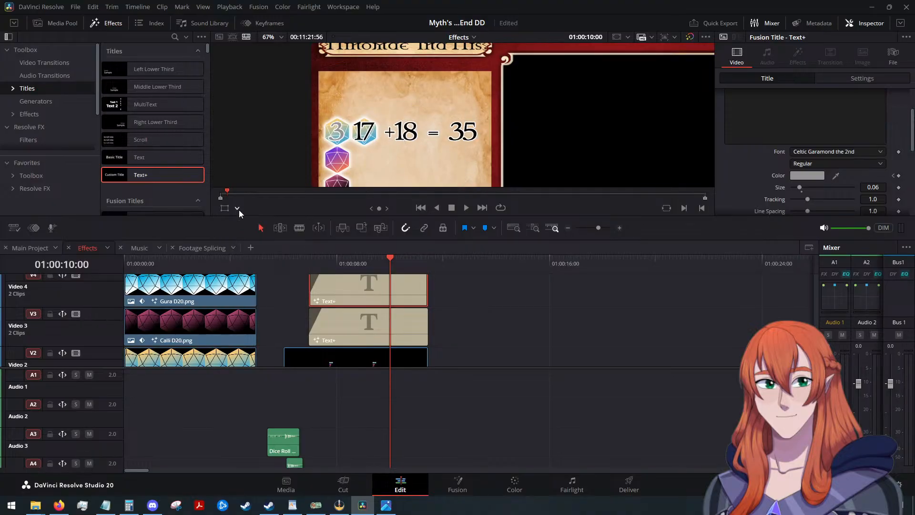
{"action": "left_click", "coordinate": [280, 38]}
{"action": "left_click", "coordinate": [282, 58]}
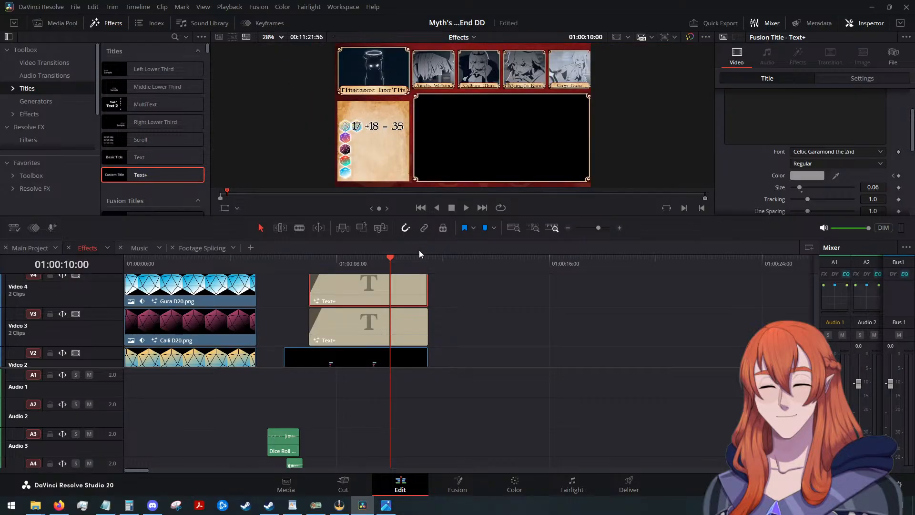
Combine the two Text+ titles on Video 3 and Video 4 into a compound clip named "Ame Initiative Math".
{"action": "left_click", "coordinate": [388, 322]}
{"action": "right_click", "coordinate": [401, 327]}
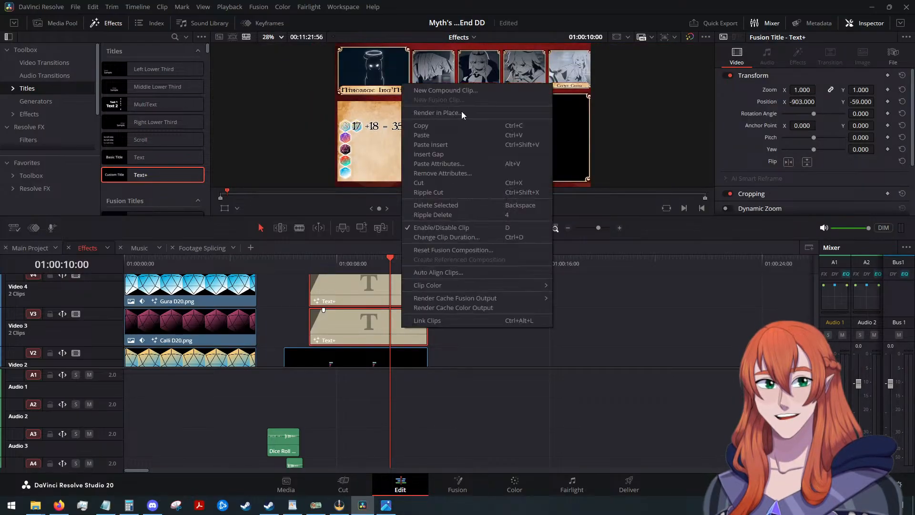
{"action": "left_click", "coordinate": [461, 90]}
{"action": "type", "text": "Am"}
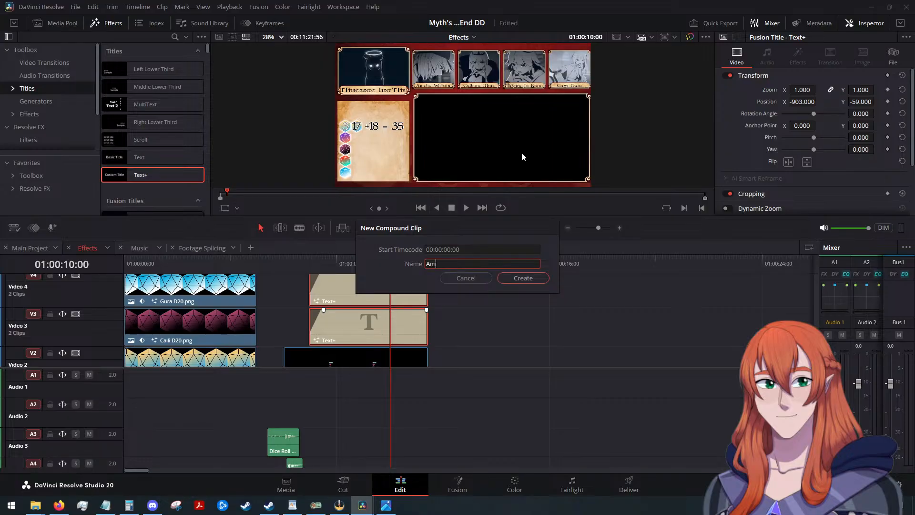
{"action": "type", "text": "e Initiative Math"}
{"action": "key", "text": "Return"}
Play back the new compound clip from 01:00:06:07 to check the fading numbers.
{"action": "scroll", "coordinate": [461, 336], "scroll_direction": "down", "scroll_amount": 2}
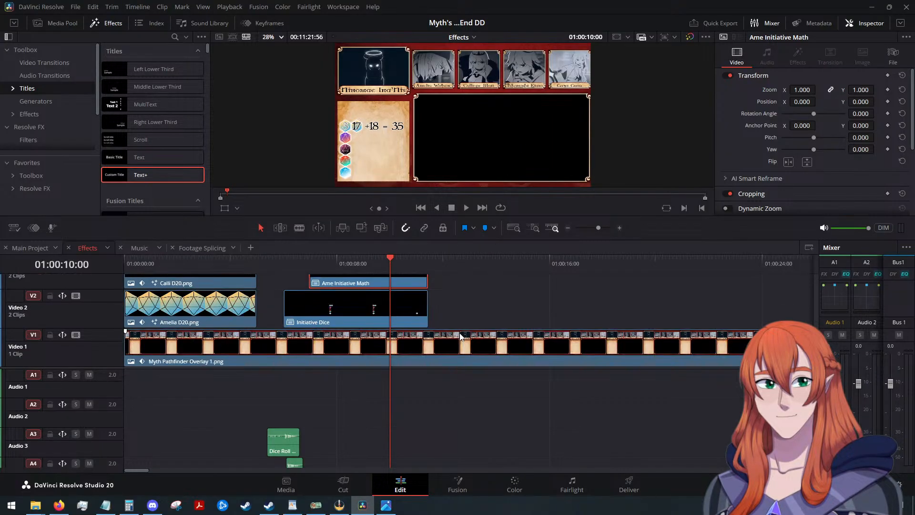
{"action": "scroll", "coordinate": [458, 327], "scroll_direction": "up", "scroll_amount": 2}
{"action": "left_click_drag", "start_coordinate": [390, 257], "coordinate": [286, 266]}
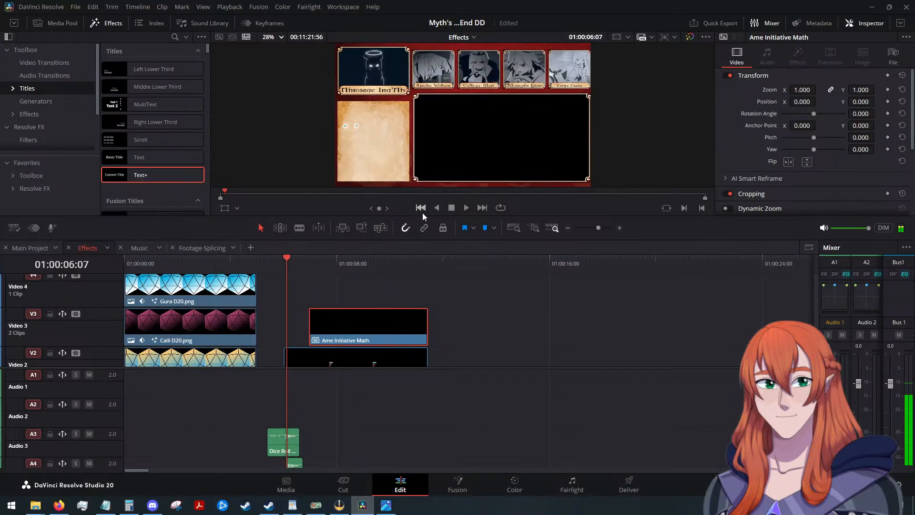
{"action": "left_click", "coordinate": [467, 208]}
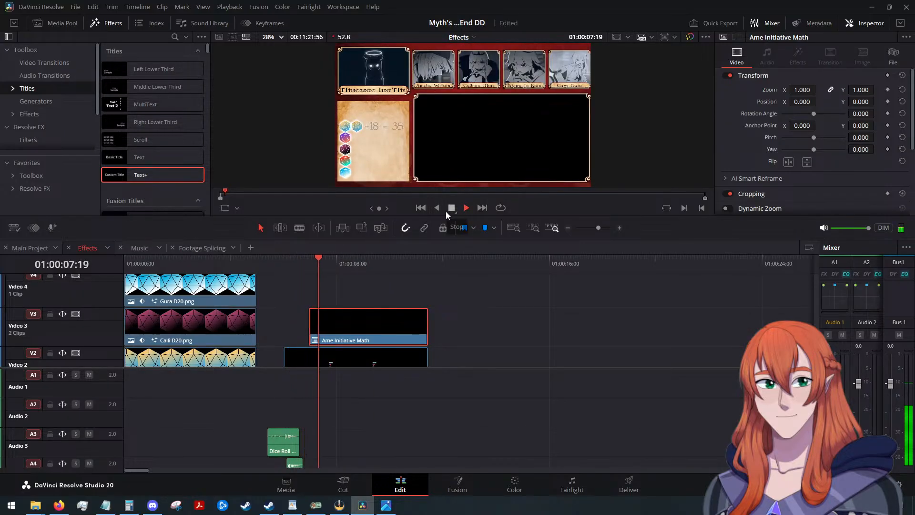
{"action": "left_click", "coordinate": [450, 208]}
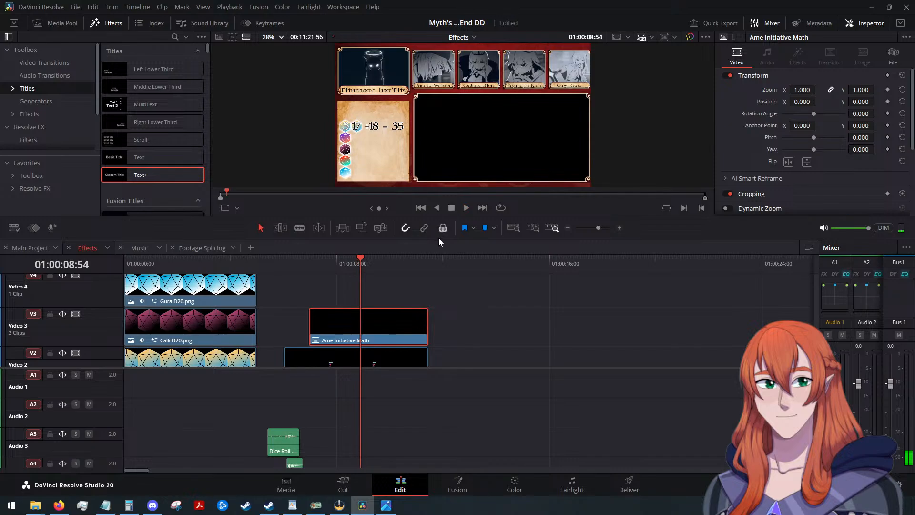
Undo the compound clip creation to restore the separate Text+ titles on Video 3 and Video 4.
{"action": "left_click", "coordinate": [473, 302]}
{"action": "key", "text": "ctrl+z"}
{"action": "scroll", "coordinate": [491, 322], "scroll_direction": "up", "scroll_amount": 3}
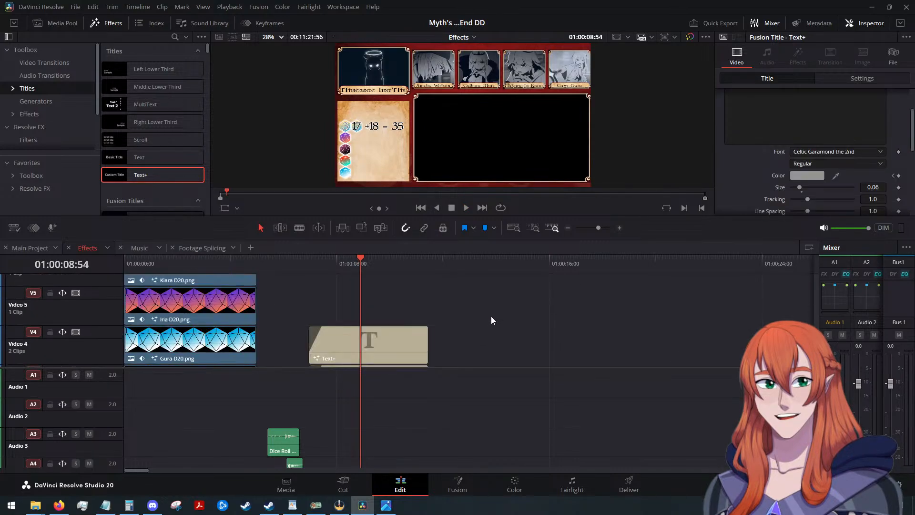
{"action": "scroll", "coordinate": [491, 321], "scroll_direction": "down", "scroll_amount": 3}
{"action": "scroll", "coordinate": [492, 324], "scroll_direction": "up", "scroll_amount": 3}
{"action": "scroll", "coordinate": [433, 291], "scroll_direction": "down", "scroll_amount": 3}
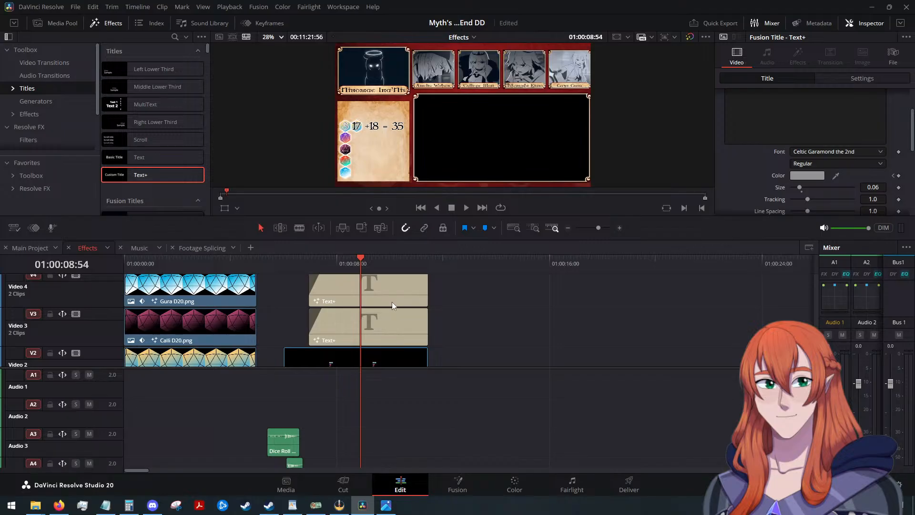
Paste a copy of the Video 3 title on the same track, directly after the original.
{"action": "left_click", "coordinate": [385, 327]}
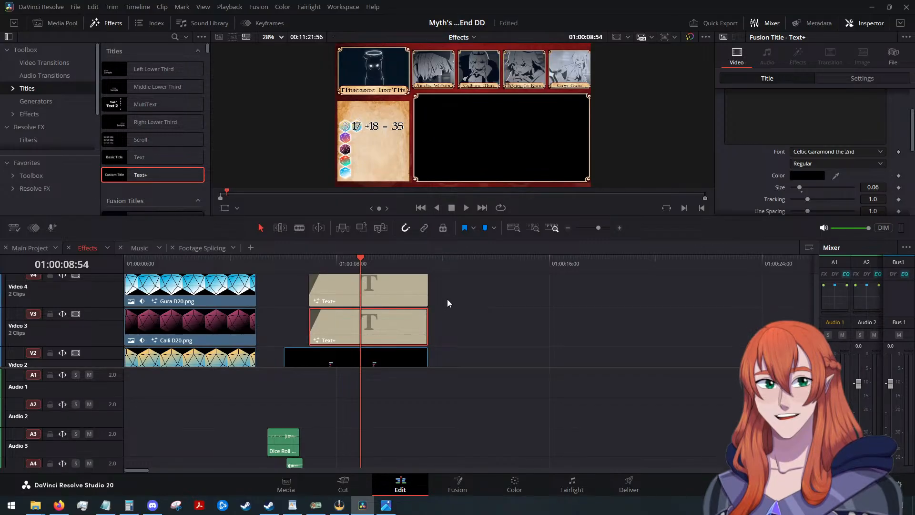
{"action": "left_click_drag", "start_coordinate": [359, 258], "coordinate": [428, 259]}
{"action": "key", "text": "ctrl+v"}
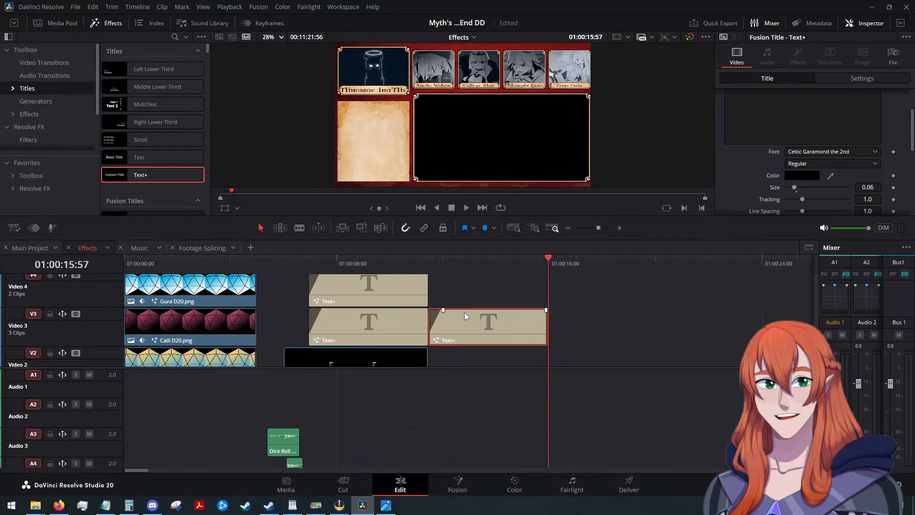
Move the pasted Text+ title up to Video 5 and align it directly above the Video 4 title.
{"action": "key", "text": "alt+Up"}
{"action": "key", "text": "alt+Up"}
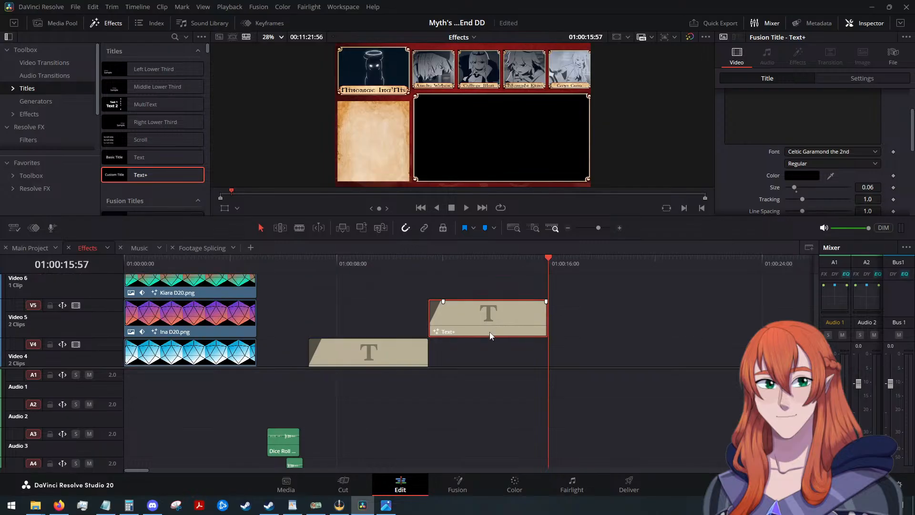
{"action": "left_click_drag", "start_coordinate": [499, 326], "coordinate": [380, 316]}
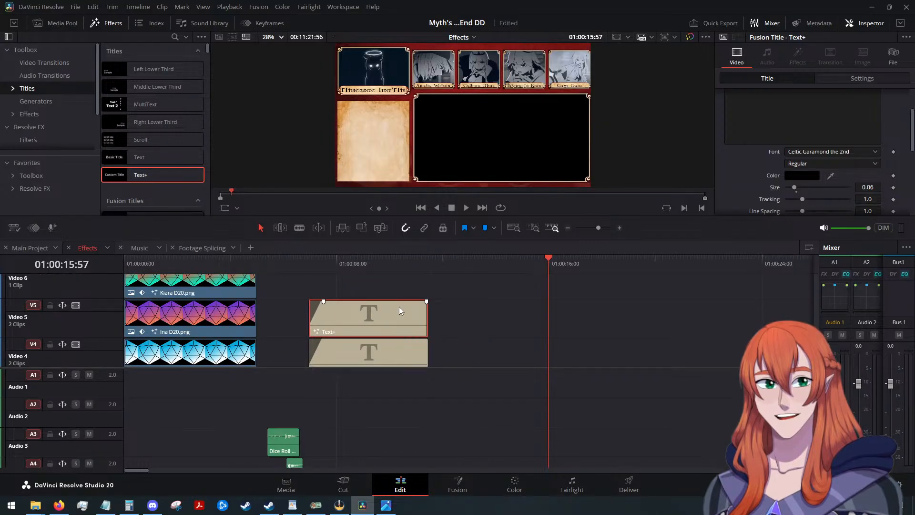
Replace the Video 5 title's text with "19", previewing it at 01:00:07:37.
{"action": "left_click_drag", "start_coordinate": [546, 255], "coordinate": [327, 279]}
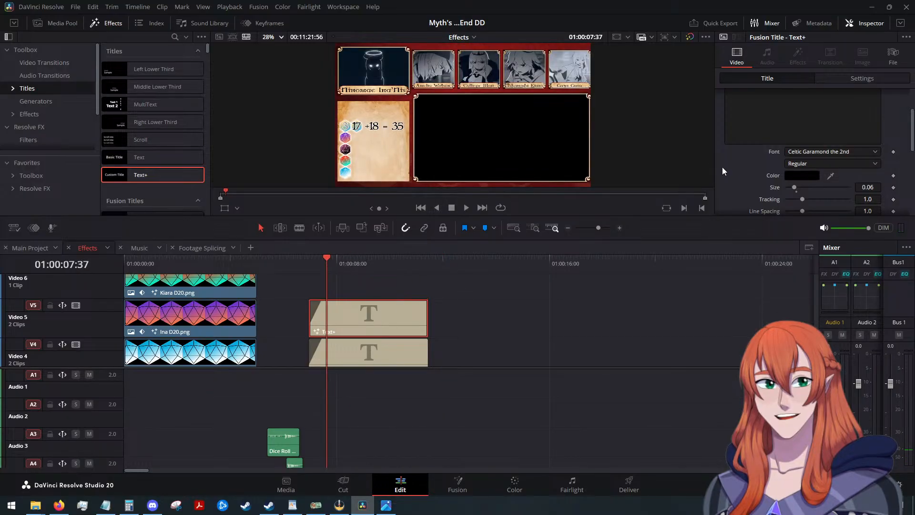
{"action": "scroll", "coordinate": [724, 169], "scroll_direction": "up", "scroll_amount": 3}
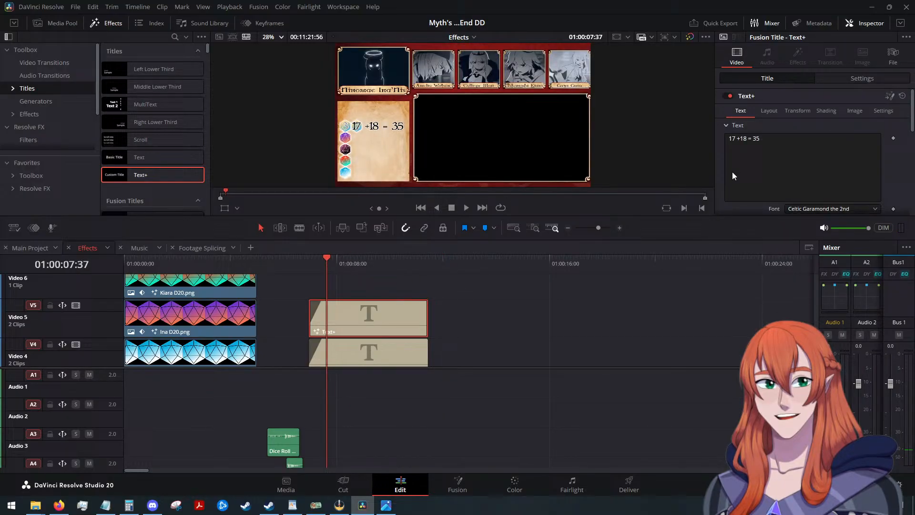
{"action": "left_click", "coordinate": [774, 143]}
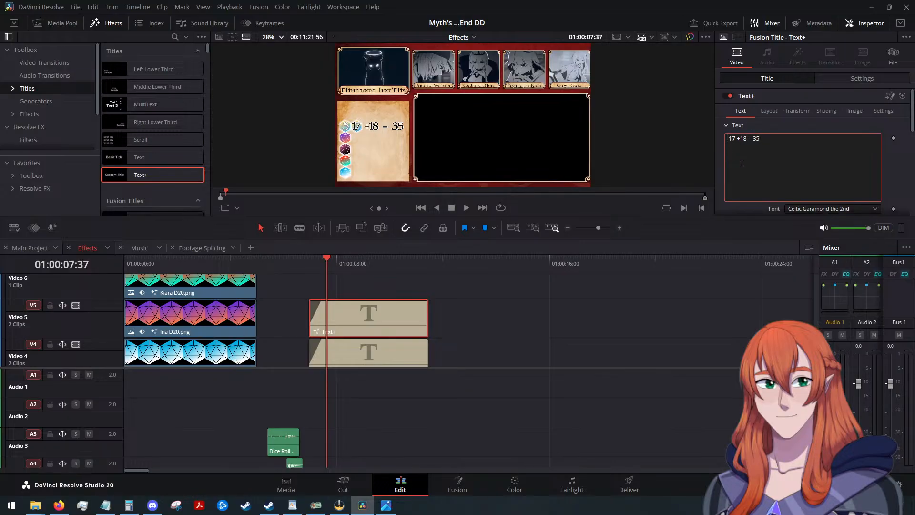
{"action": "left_click_drag", "start_coordinate": [759, 143], "coordinate": [706, 134]}
{"action": "key", "text": "BackSpace"}
{"action": "key", "text": "alt+Tab"}
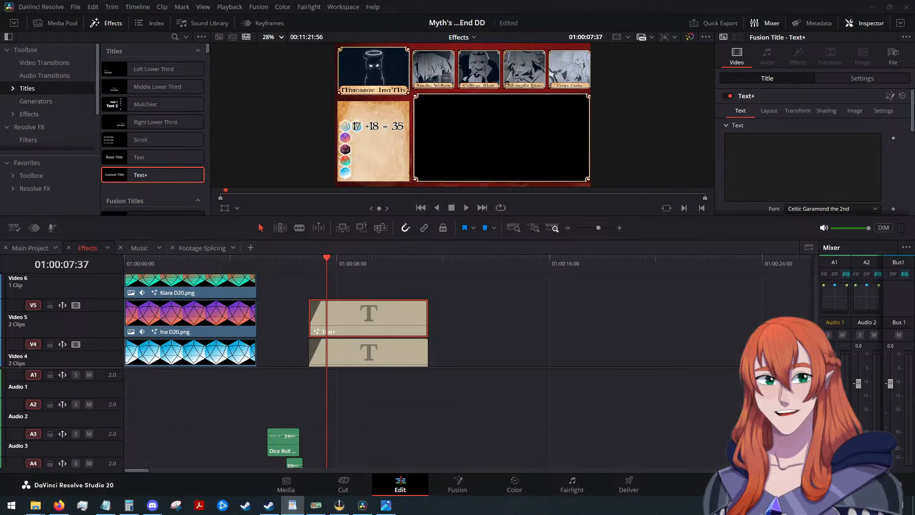
{"action": "left_click", "coordinate": [758, 158]}
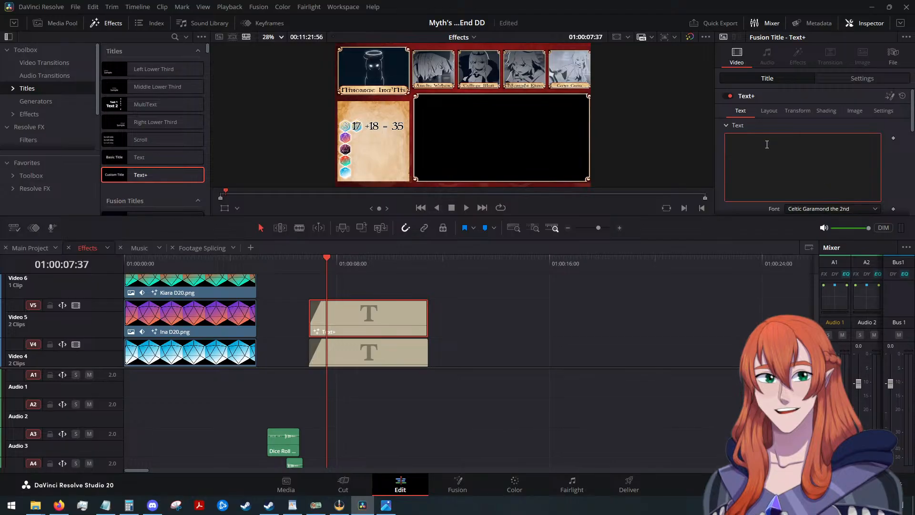
{"action": "type", "text": "19"}
{"action": "scroll", "coordinate": [756, 155], "scroll_direction": "down", "scroll_amount": 1}
{"action": "scroll", "coordinate": [757, 154], "scroll_direction": "down", "scroll_amount": 3}
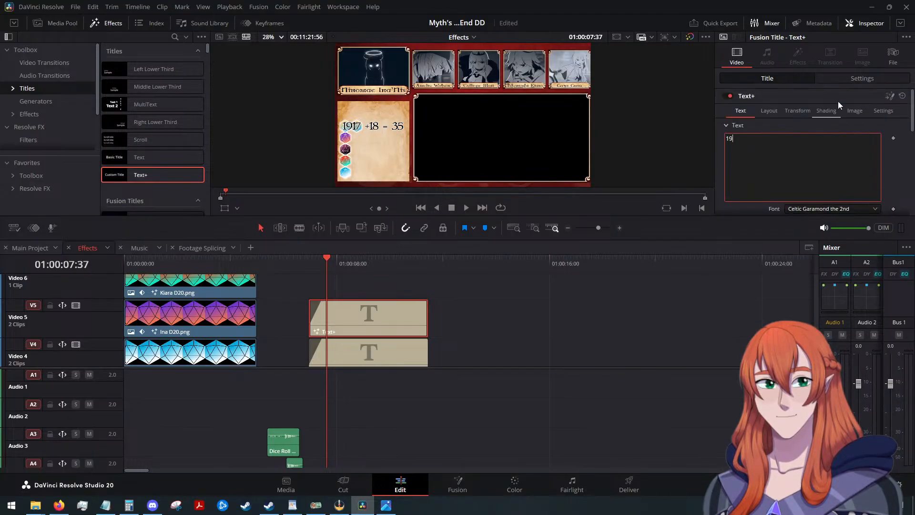
Position the Video 5 title over the purple die, at X -919 and Y -150.
{"action": "left_click", "coordinate": [862, 78]}
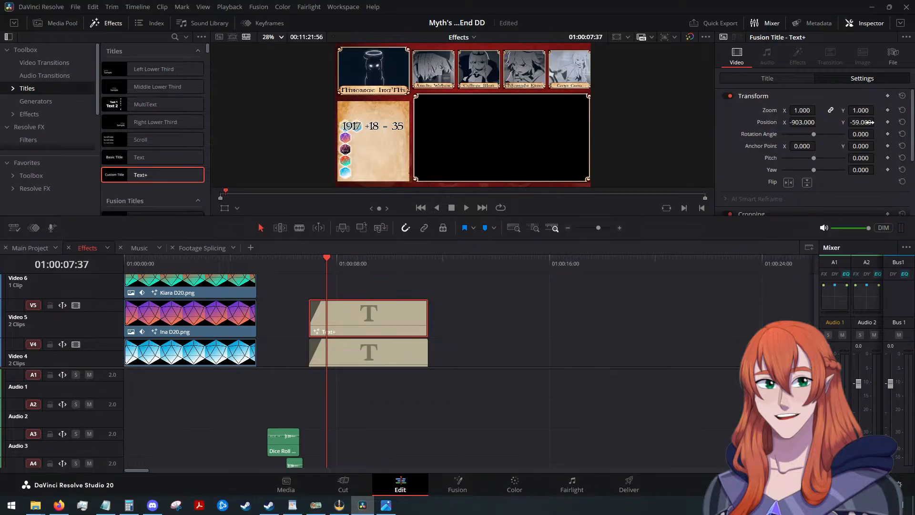
{"action": "left_click_drag", "start_coordinate": [870, 122], "coordinate": [865, 122]}
{"action": "left_click", "coordinate": [859, 122]}
{"action": "type", "text": "-"}
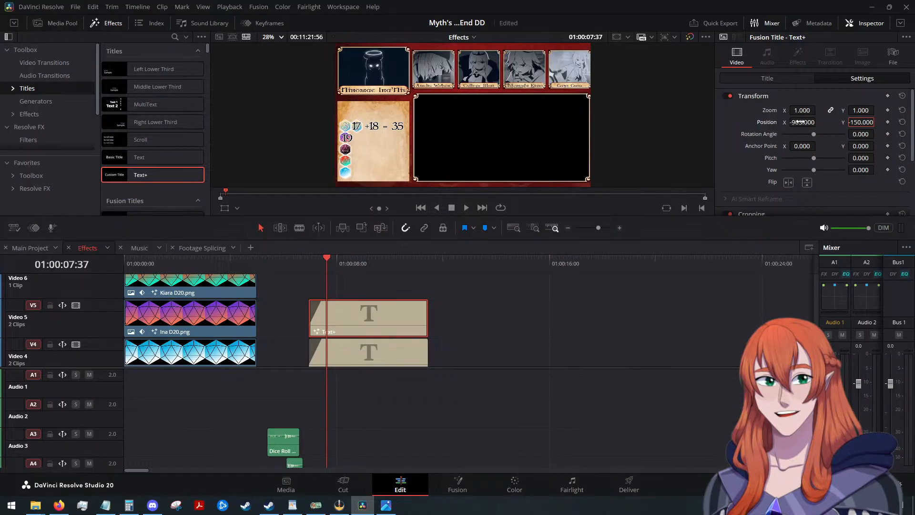
{"action": "left_click_drag", "start_coordinate": [805, 122], "coordinate": [798, 122]}
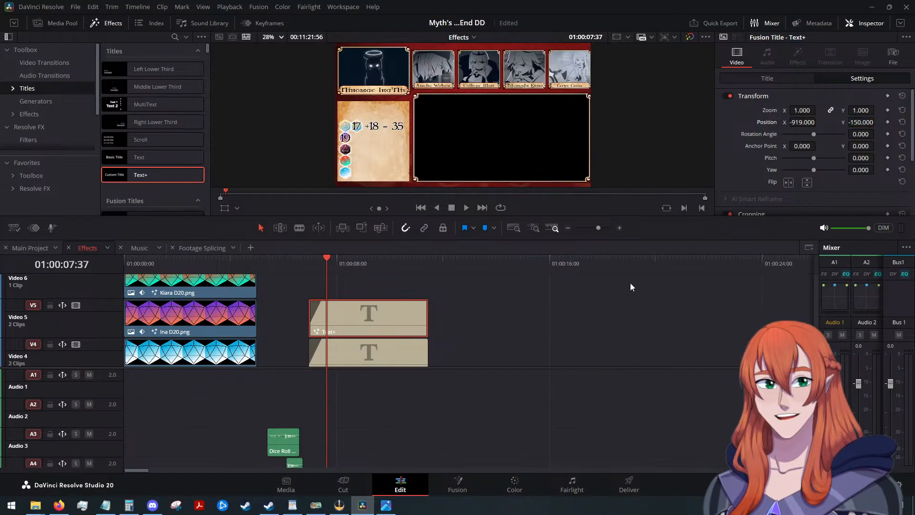
Extend the Video 5 title's text to "19 + 3 = 22", with extra spaces before the plus sign to align it with the row above.
{"action": "scroll", "coordinate": [481, 308], "scroll_direction": "up", "scroll_amount": 2}
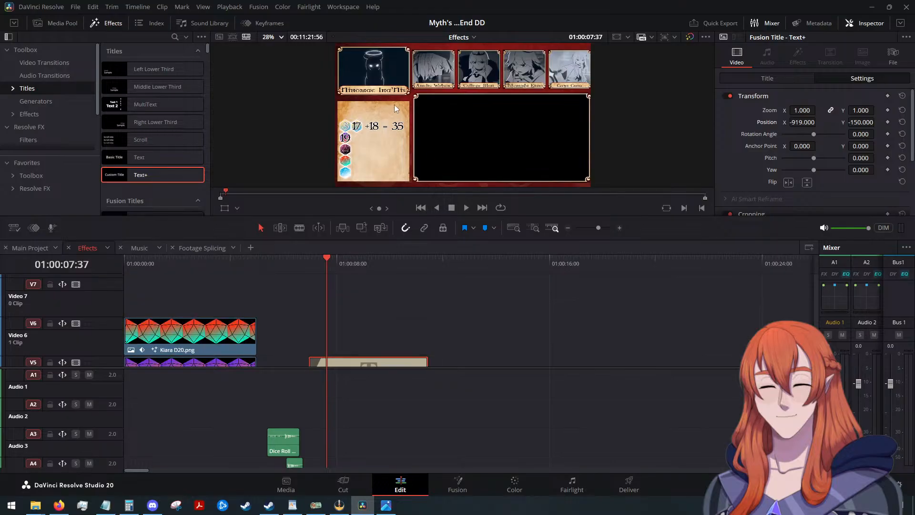
{"action": "scroll", "coordinate": [381, 117], "scroll_direction": "up", "scroll_amount": 4}
{"action": "scroll", "coordinate": [353, 156], "scroll_direction": "up", "scroll_amount": 1}
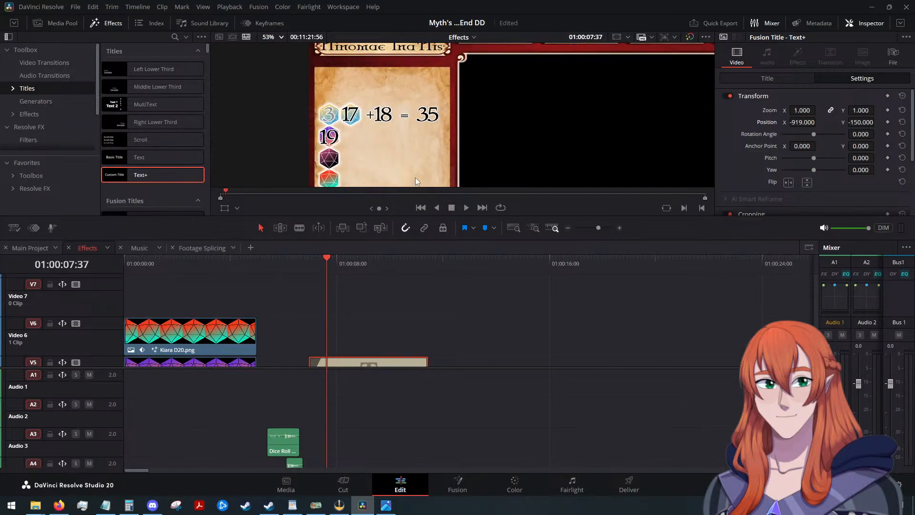
{"action": "scroll", "coordinate": [423, 301], "scroll_direction": "down", "scroll_amount": 2}
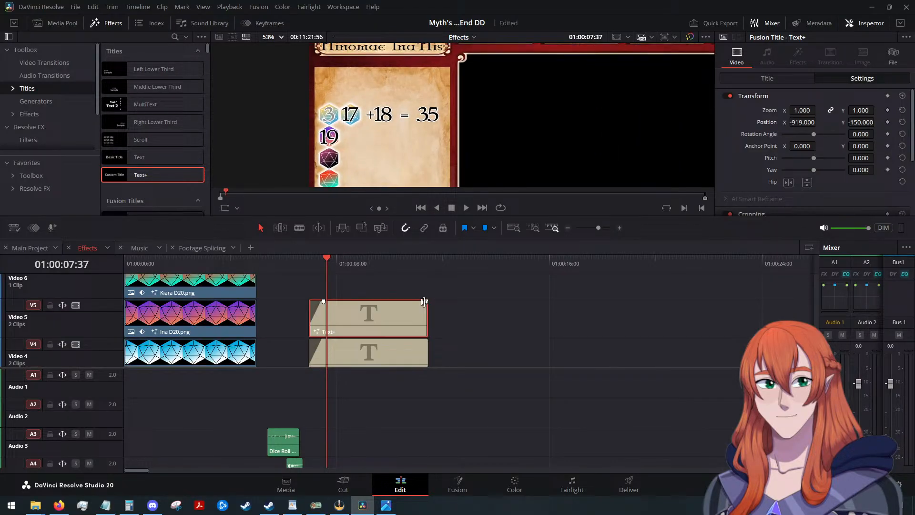
{"action": "left_click", "coordinate": [763, 80]}
{"action": "left_click", "coordinate": [769, 148]}
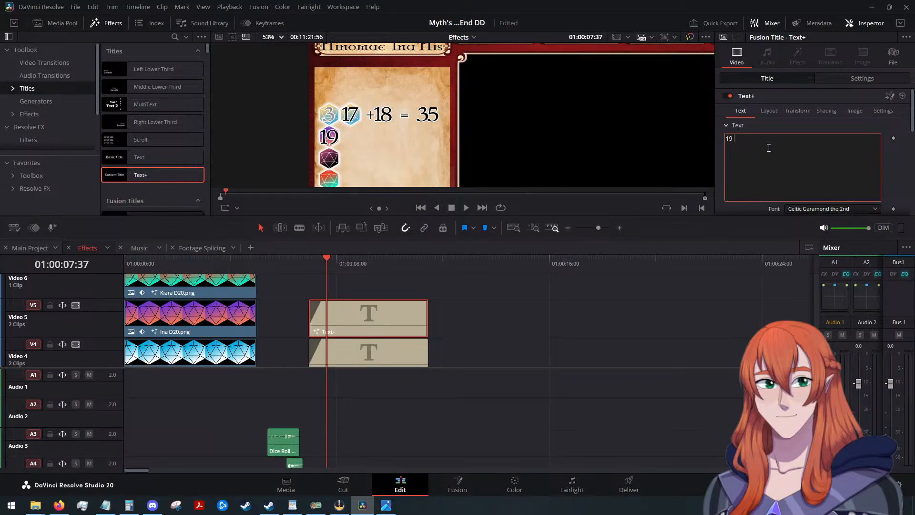
{"action": "type", "text": "+ 3 = 22"}
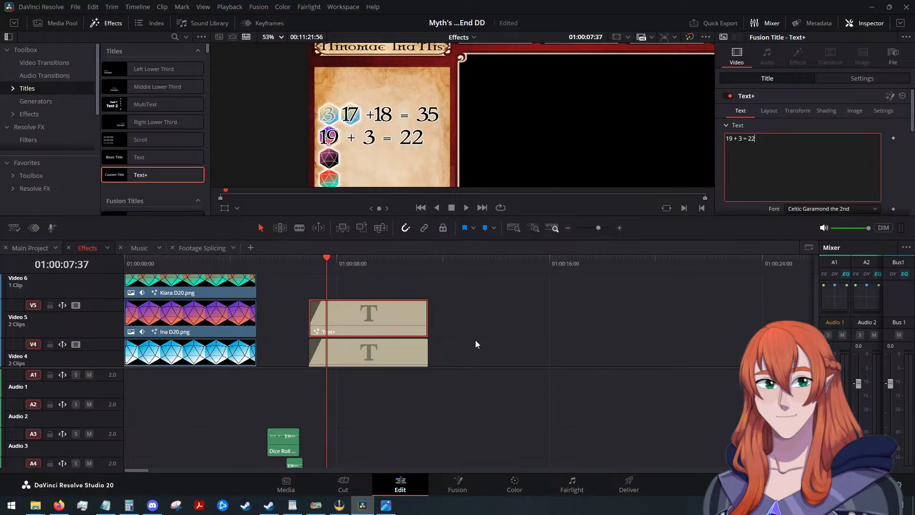
{"action": "left_click", "coordinate": [735, 140]}
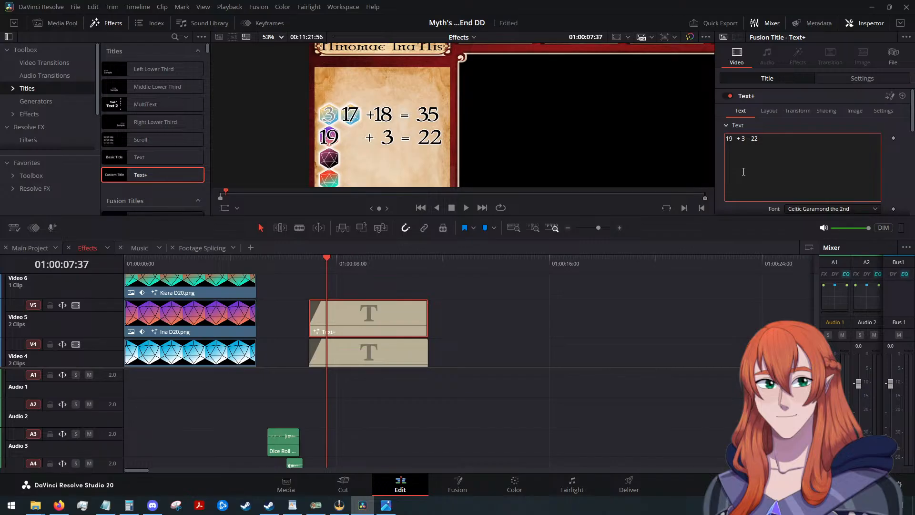
Set the Video 5 title's tracking to 0.99.
{"action": "scroll", "coordinate": [762, 171], "scroll_direction": "down", "scroll_amount": 3}
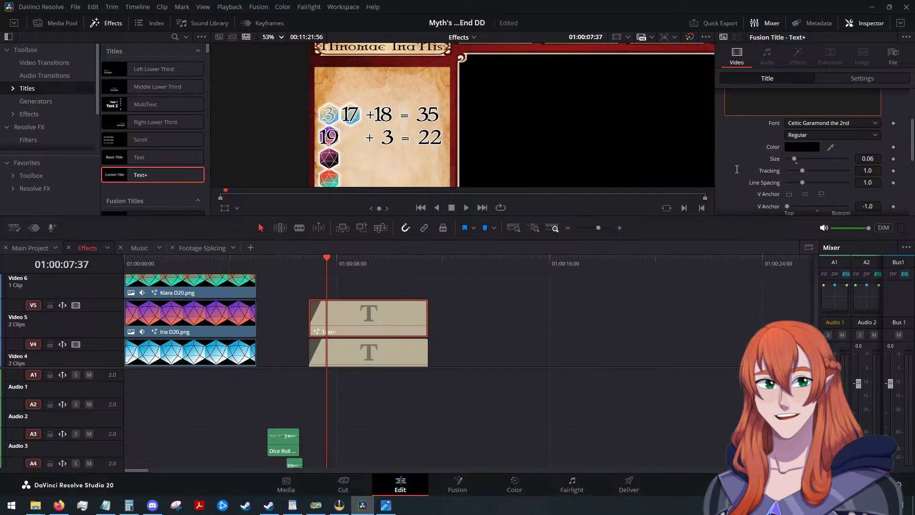
{"action": "left_click_drag", "start_coordinate": [879, 170], "coordinate": [875, 171]}
{"action": "double_click", "coordinate": [879, 170]}
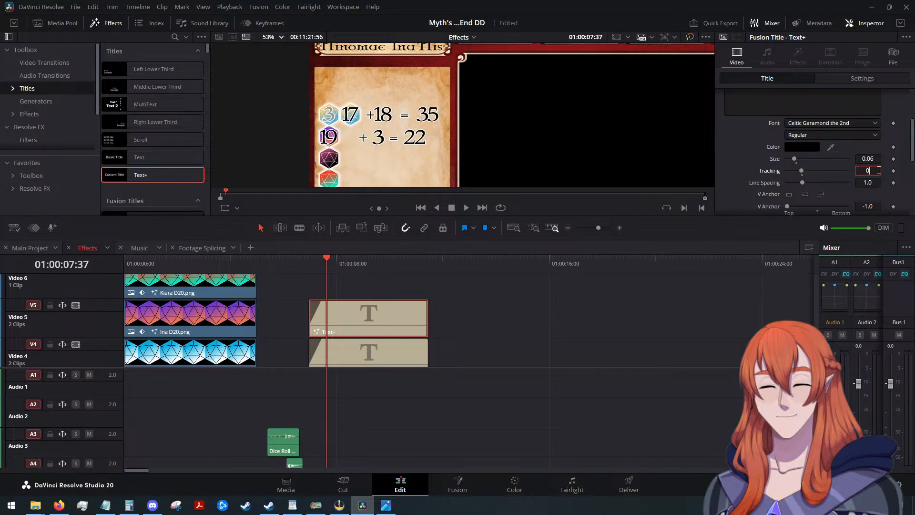
{"action": "type", "text": "0.99"}
{"action": "key", "text": "Tab"}
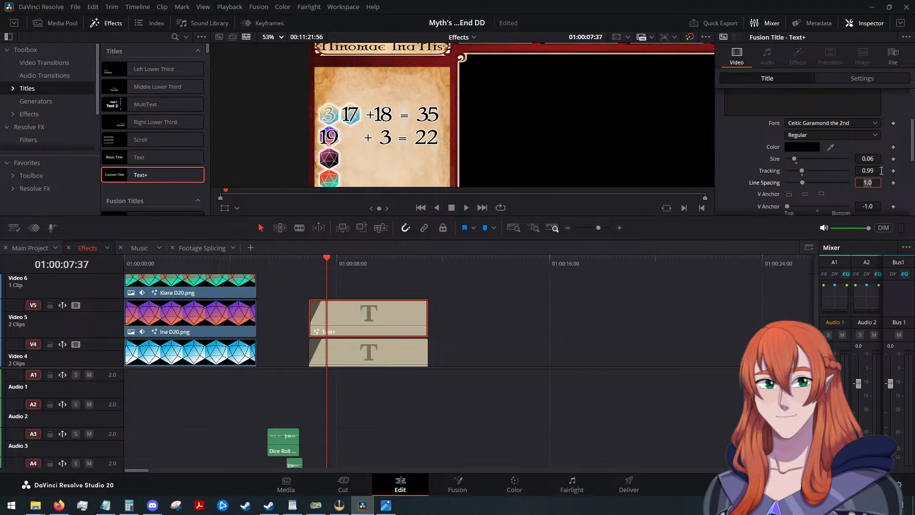
{"action": "left_click", "coordinate": [880, 171]}
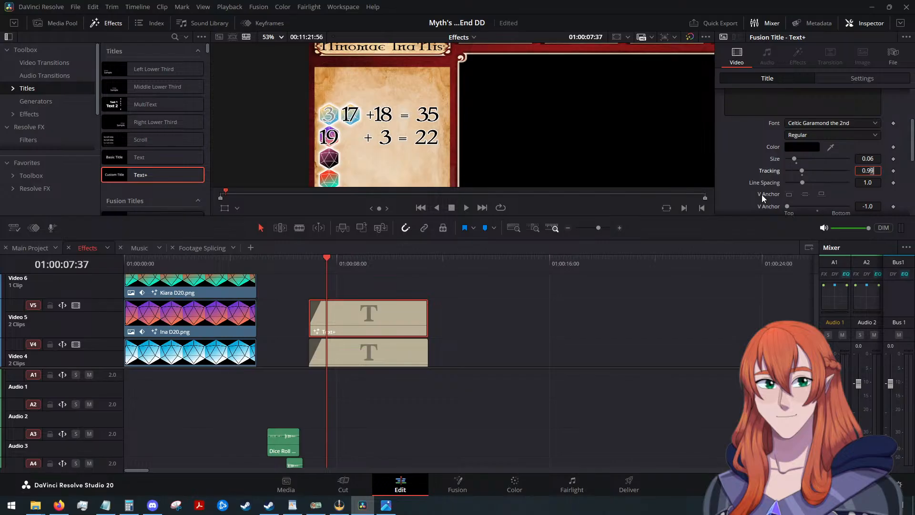
{"action": "scroll", "coordinate": [763, 198], "scroll_direction": "down", "scroll_amount": 1}
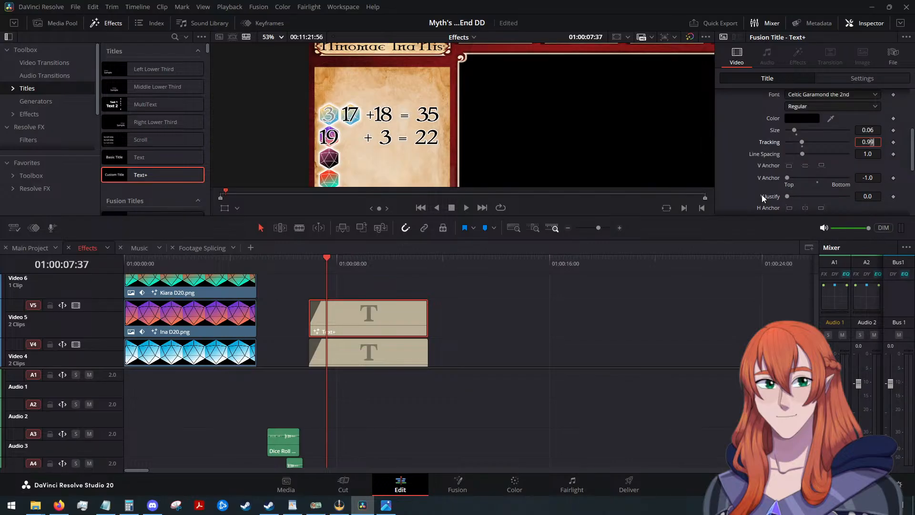
Duplicate the Video 5 title onto Video 6 and align the copy directly above the original.
{"action": "left_click", "coordinate": [365, 309]}
{"action": "left_click_drag", "start_coordinate": [328, 258], "coordinate": [427, 267]}
{"action": "left_click", "coordinate": [469, 315]}
{"action": "key", "text": "ctrl+v"}
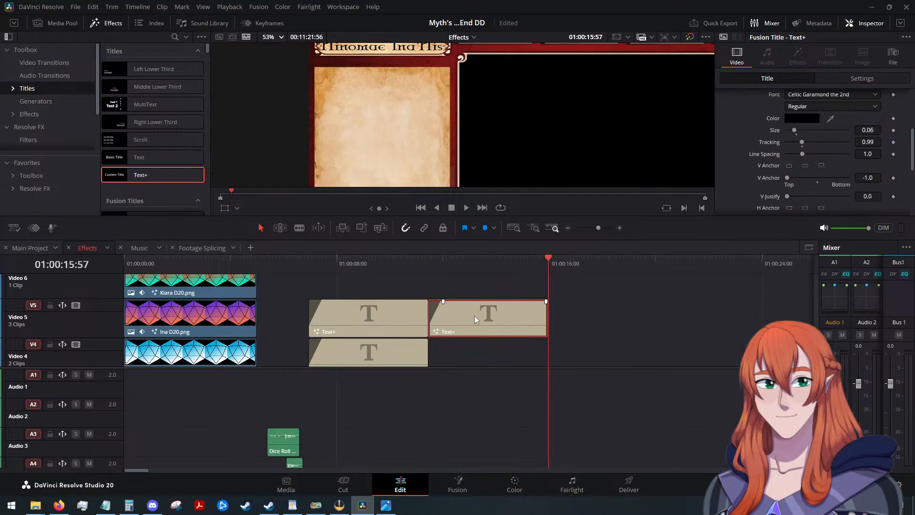
{"action": "key", "text": "alt+Up"}
{"action": "left_click_drag", "start_coordinate": [474, 316], "coordinate": [388, 328]}
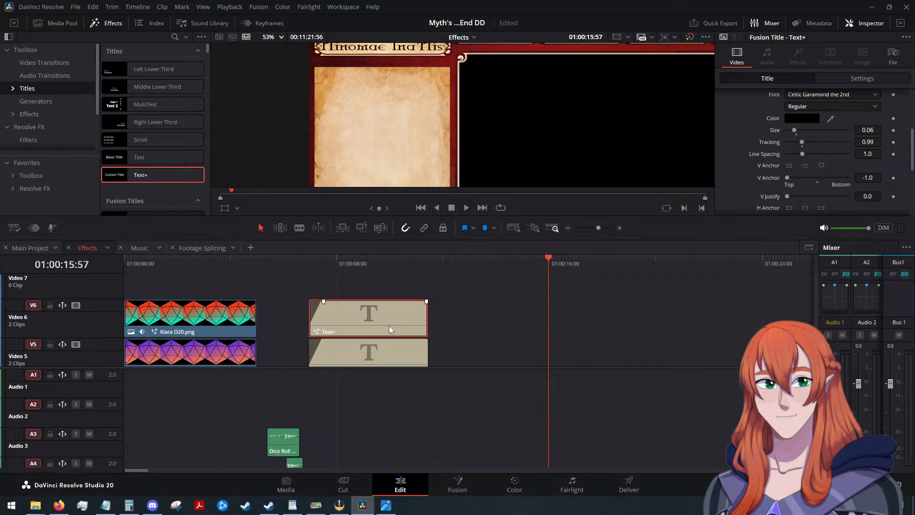
Change the Video 6 title's text to "15 + 6 = 21", keeping the wide gap before the plus sign and previewing it at 01:00:11:11.
{"action": "scroll", "coordinate": [395, 328], "scroll_direction": "down", "scroll_amount": 2}
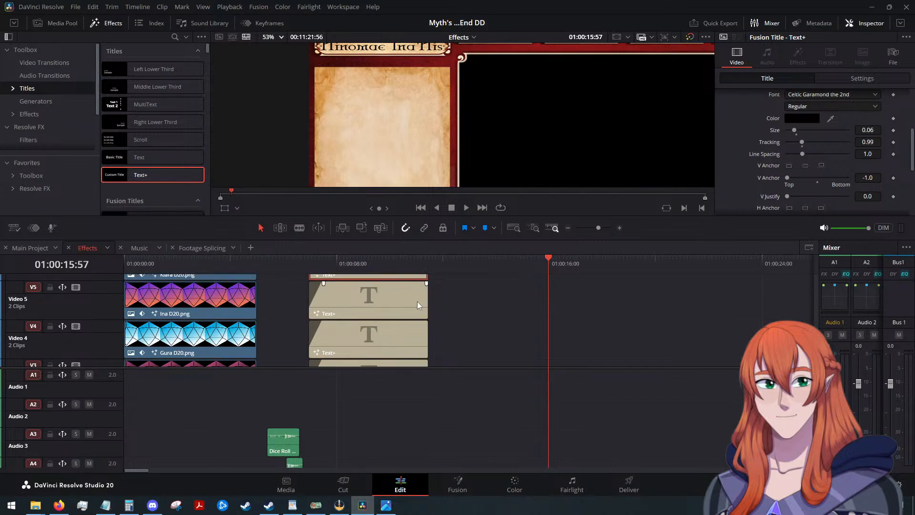
{"action": "scroll", "coordinate": [402, 310], "scroll_direction": "up", "scroll_amount": 2}
{"action": "left_click_drag", "start_coordinate": [542, 266], "coordinate": [422, 276]}
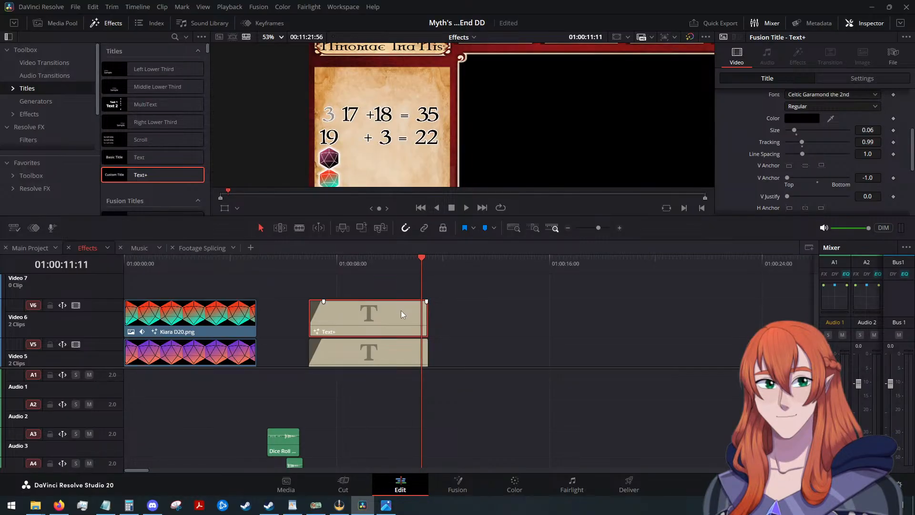
{"action": "scroll", "coordinate": [451, 296], "scroll_direction": "down", "scroll_amount": 3}
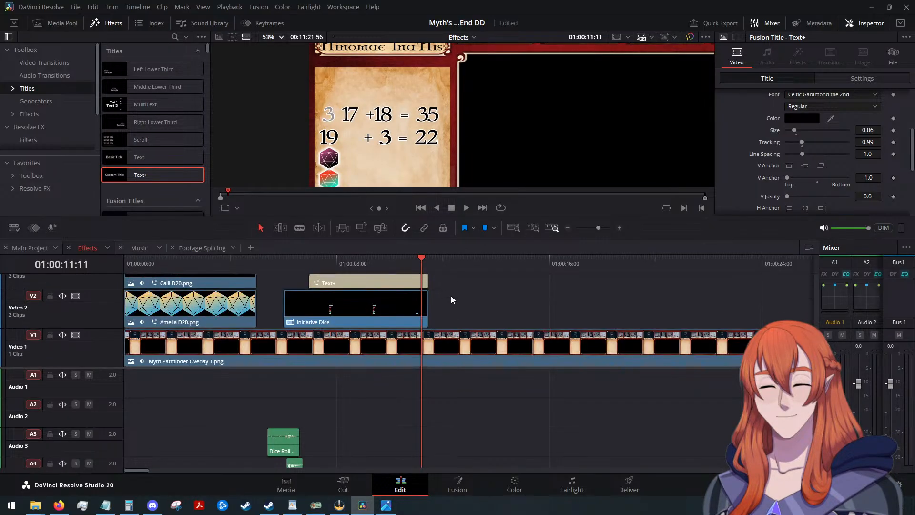
{"action": "scroll", "coordinate": [452, 295], "scroll_direction": "up", "scroll_amount": 1}
{"action": "scroll", "coordinate": [433, 300], "scroll_direction": "up", "scroll_amount": 1}
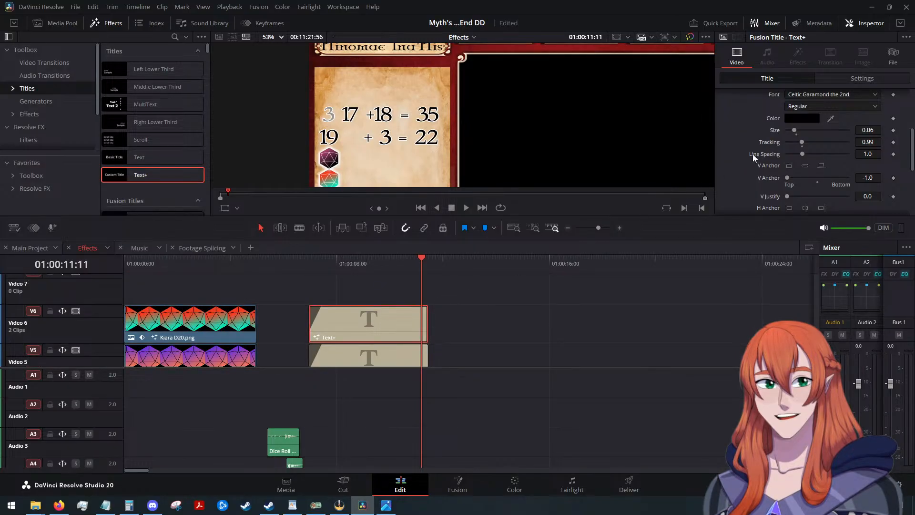
{"action": "scroll", "coordinate": [744, 159], "scroll_direction": "up", "scroll_amount": 5}
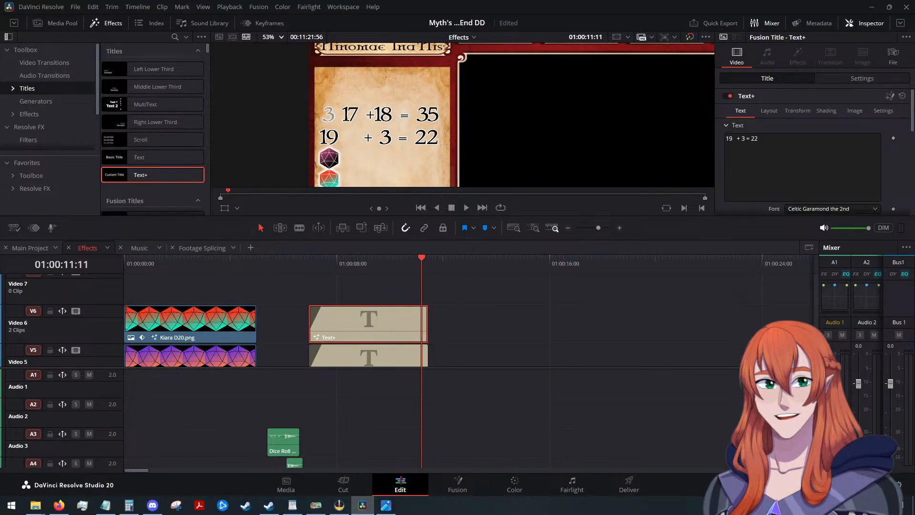
{"action": "key", "text": "alt+Tab"}
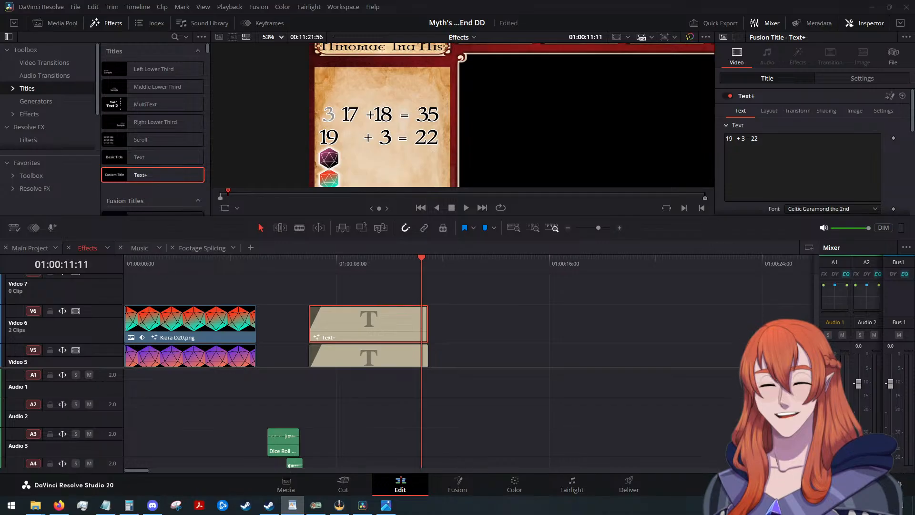
{"action": "left_click", "coordinate": [734, 142]}
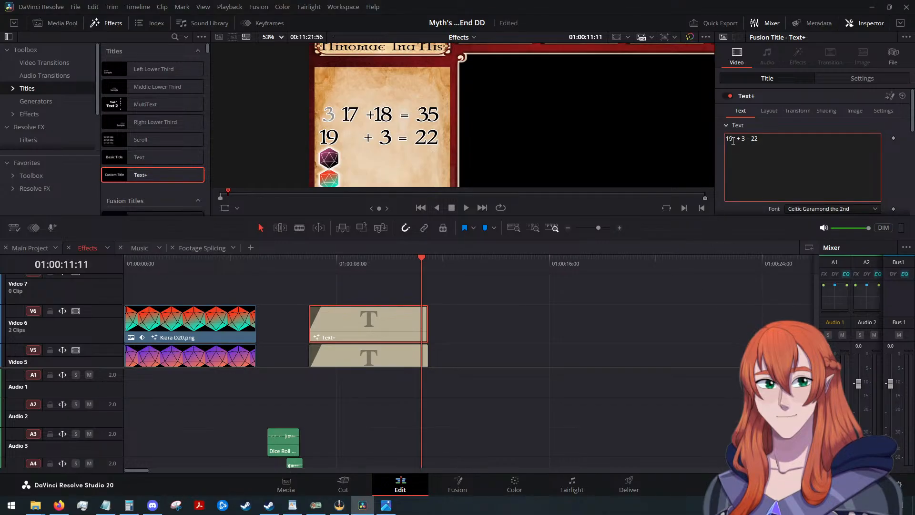
{"action": "key", "text": "BackSpace"}
{"action": "type", "text": "5"}
{"action": "key", "text": "Right"}
{"action": "key", "text": "Right"}
{"action": "key", "text": "Right"}
{"action": "key", "text": "Right"}
{"action": "key", "text": "BackSpace"}
{"action": "type", "text": "6"}
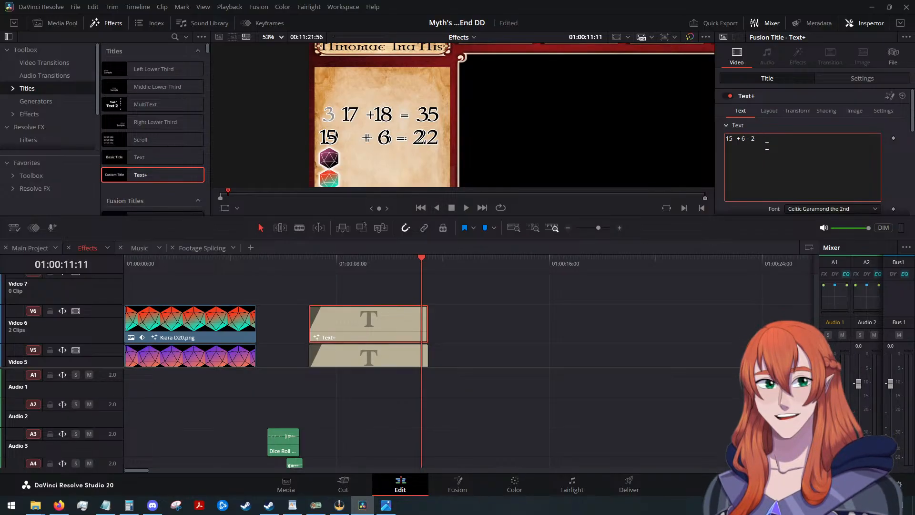
{"action": "key", "text": "BackSpace"}
{"action": "type", "text": "1"}
Lower the Video 6 title's Y position to -250, and fine-tune it to about -230 so the 15 sits on the dark die.
{"action": "left_click", "coordinate": [850, 80]}
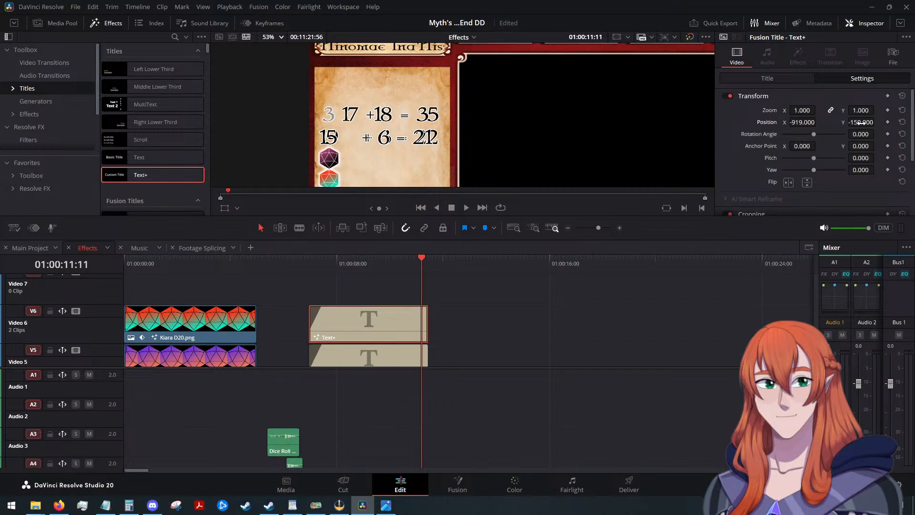
{"action": "left_click", "coordinate": [863, 123]}
{"action": "type", "text": "-250"}
{"action": "key", "text": "Return"}
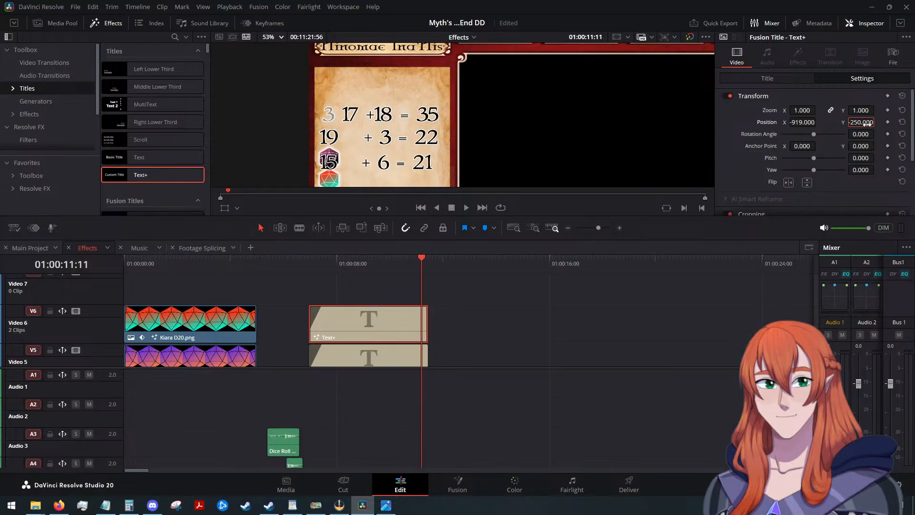
{"action": "mouse_move", "coordinate": [857, 122]}
{"action": "left_mouse_down"}
{"action": "mouse_move", "coordinate": [849, 121]}
{"action": "mouse_move", "coordinate": [867, 121]}
{"action": "left_mouse_up"}
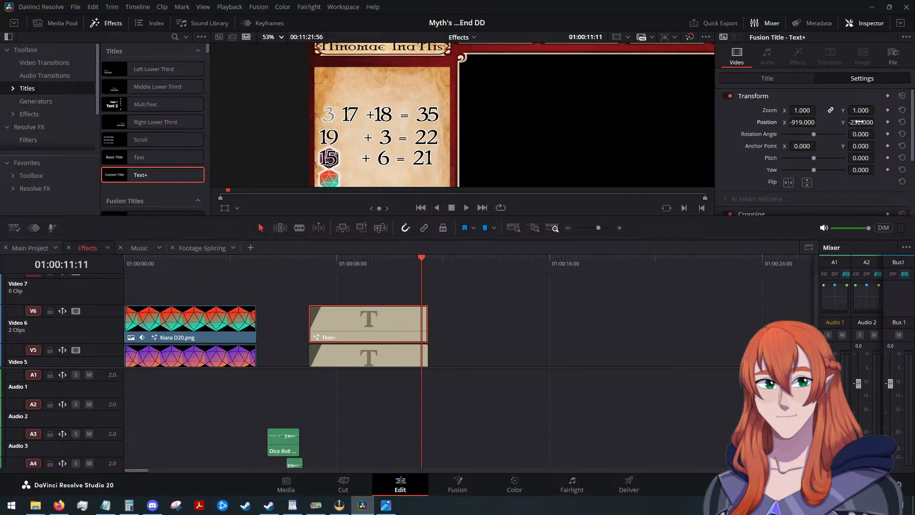
Set the Video 6 title's tracking to 1.0.
{"action": "left_click", "coordinate": [786, 82]}
{"action": "scroll", "coordinate": [772, 143], "scroll_direction": "down", "scroll_amount": 2}
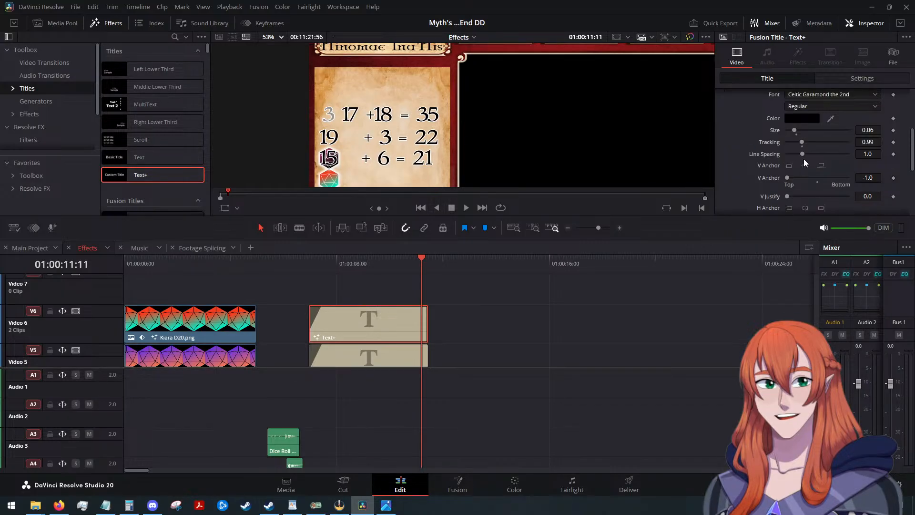
{"action": "left_click", "coordinate": [877, 142]}
{"action": "key", "text": "BackSpace"}
{"action": "type", "text": "8"}
{"action": "key", "text": "Down"}
{"action": "key", "text": "Up"}
{"action": "key", "text": "Up"}
{"action": "key", "text": "Up"}
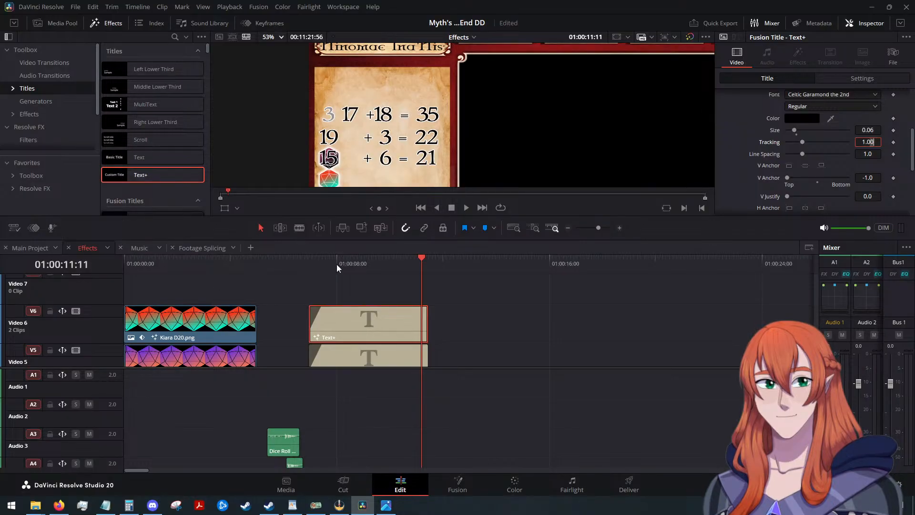
Play back the dice sequence from 01:00:05:24, and scrub through the titles to check the timing and alignment of the three number rows.
{"action": "left_click_drag", "start_coordinate": [419, 258], "coordinate": [269, 267]}
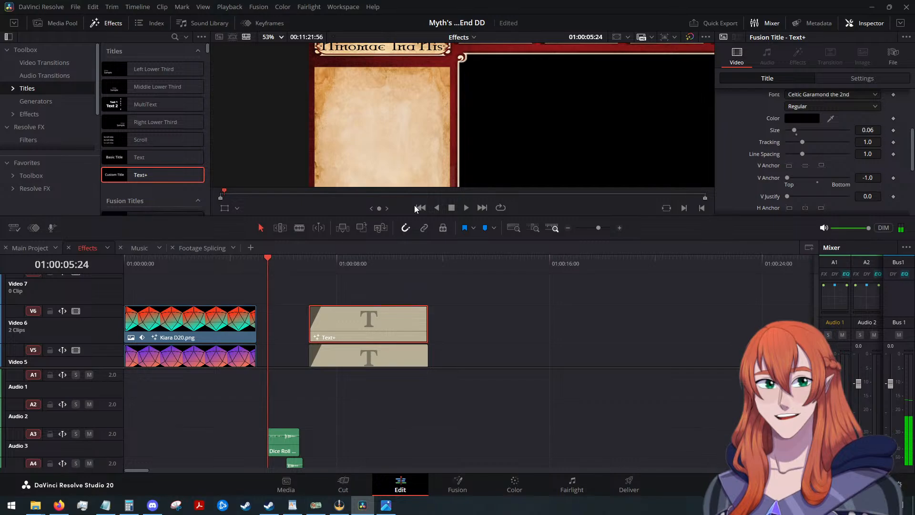
{"action": "left_click", "coordinate": [463, 207]}
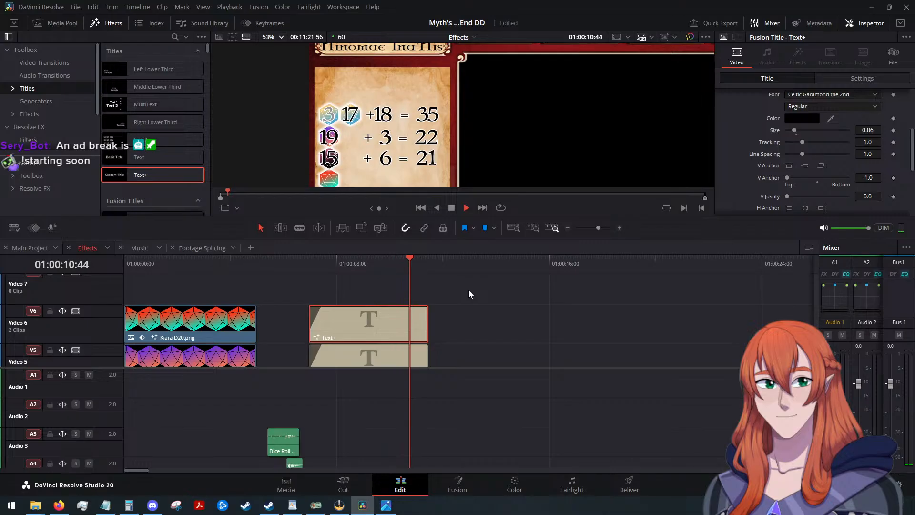
{"action": "key", "text": "space"}
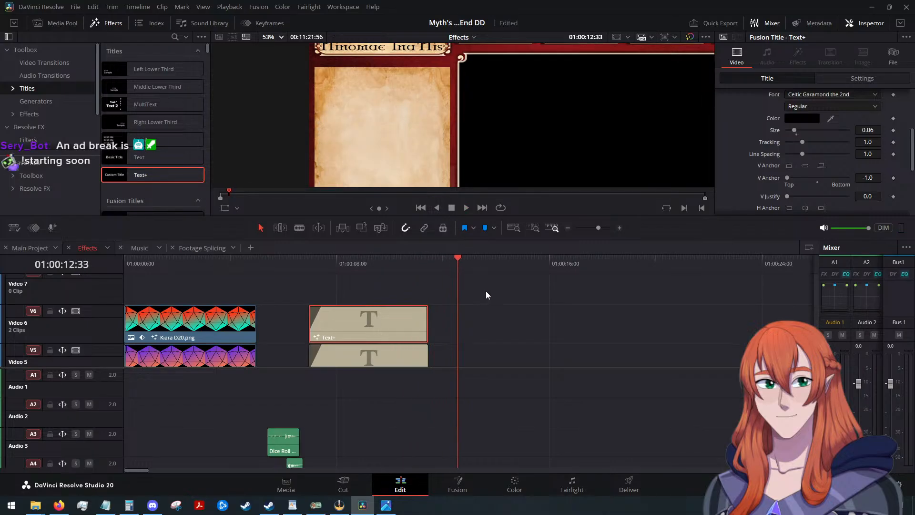
{"action": "scroll", "coordinate": [492, 298], "scroll_direction": "down", "scroll_amount": 5}
{"action": "scroll", "coordinate": [490, 296], "scroll_direction": "up", "scroll_amount": 1}
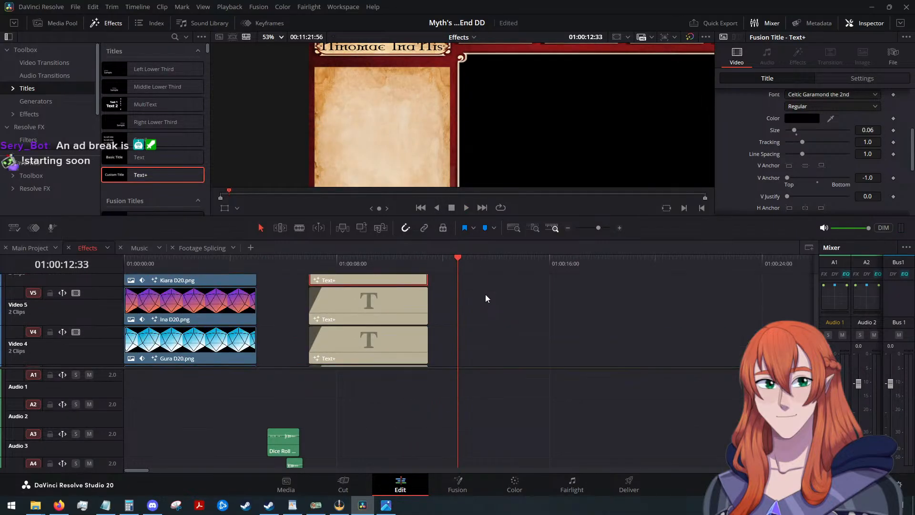
{"action": "scroll", "coordinate": [485, 293], "scroll_direction": "down", "scroll_amount": 1}
{"action": "scroll", "coordinate": [460, 298], "scroll_direction": "up", "scroll_amount": 3}
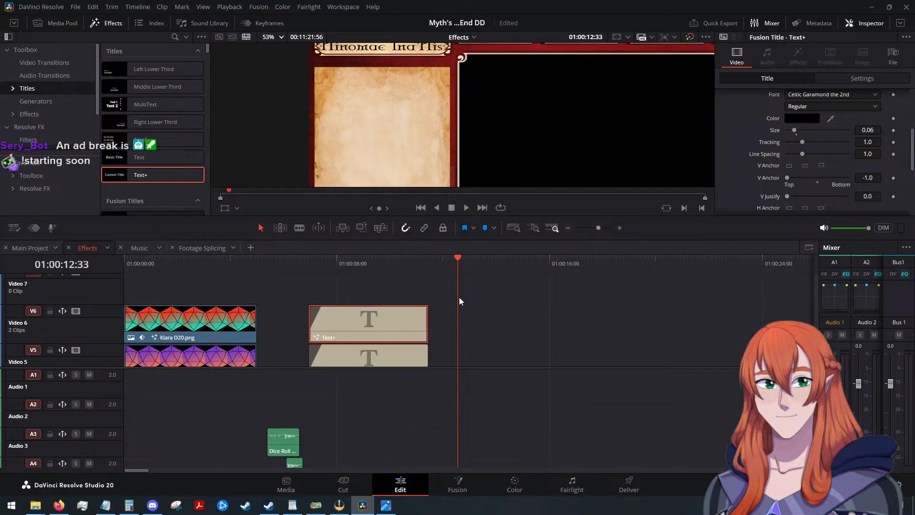
{"action": "left_click_drag", "start_coordinate": [455, 262], "coordinate": [445, 261]}
{"action": "left_click_drag", "start_coordinate": [306, 265], "coordinate": [309, 265]}
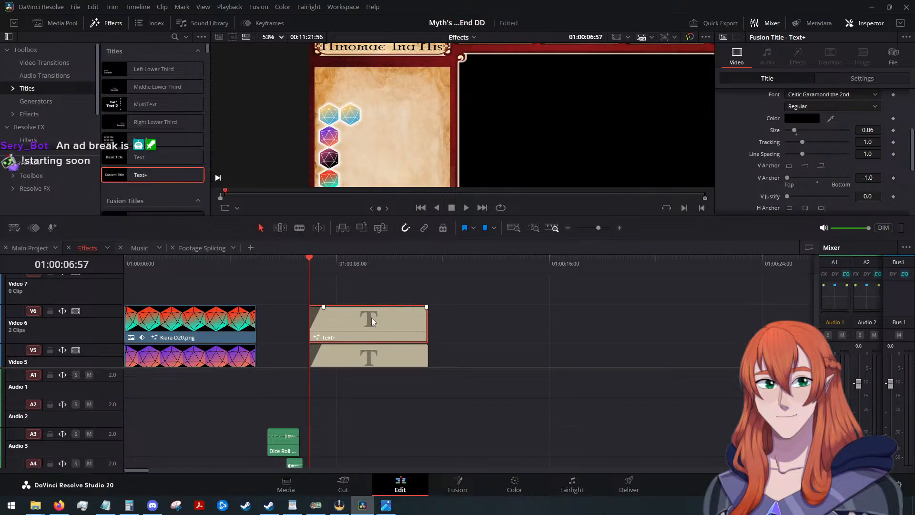
{"action": "left_click", "coordinate": [318, 264]}
{"action": "left_click_drag", "start_coordinate": [330, 264], "coordinate": [404, 270]}
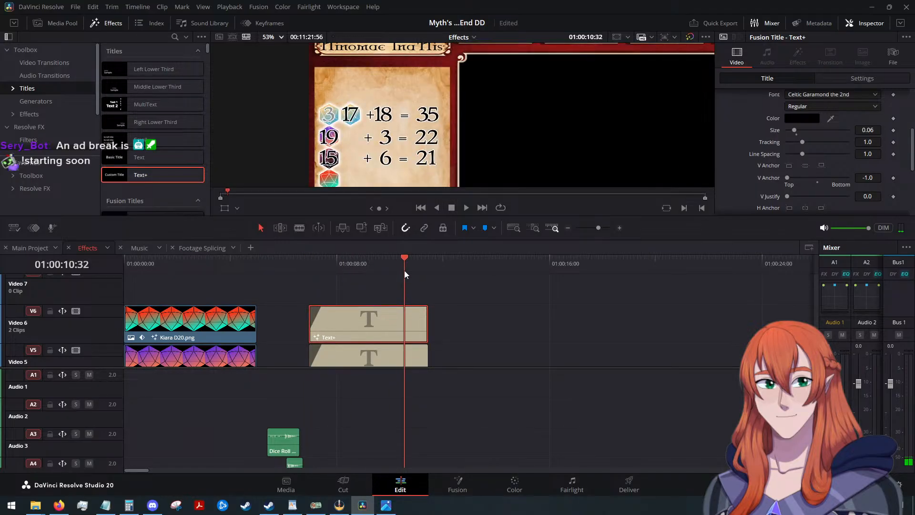
{"action": "scroll", "coordinate": [356, 163], "scroll_direction": "down", "scroll_amount": 5}
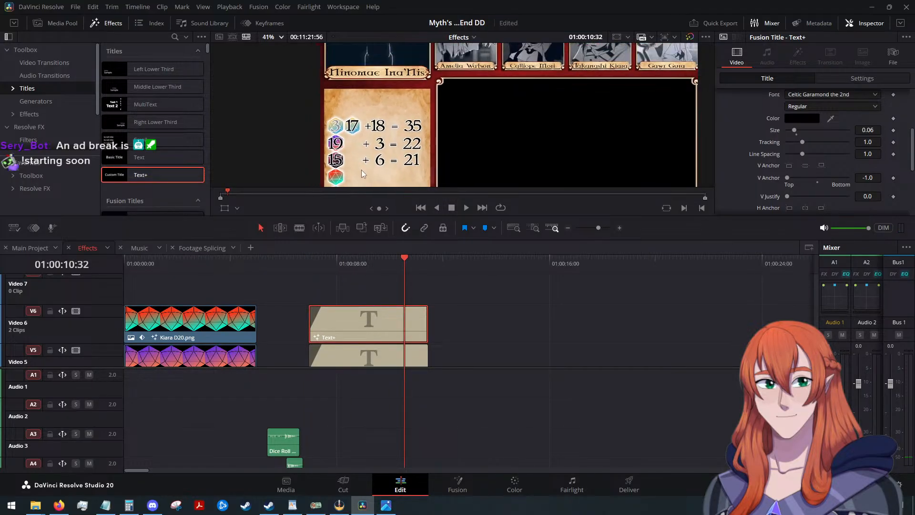
{"action": "scroll", "coordinate": [361, 169], "scroll_direction": "up", "scroll_amount": 3}
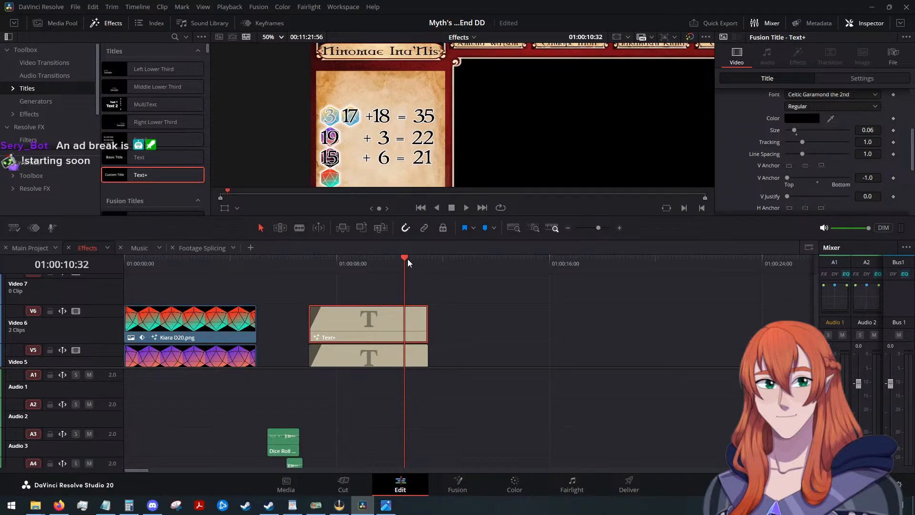
Duplicate the Video 6 title onto Video 7 and align the copy directly above the original.
{"action": "left_click_drag", "start_coordinate": [419, 259], "coordinate": [427, 263]}
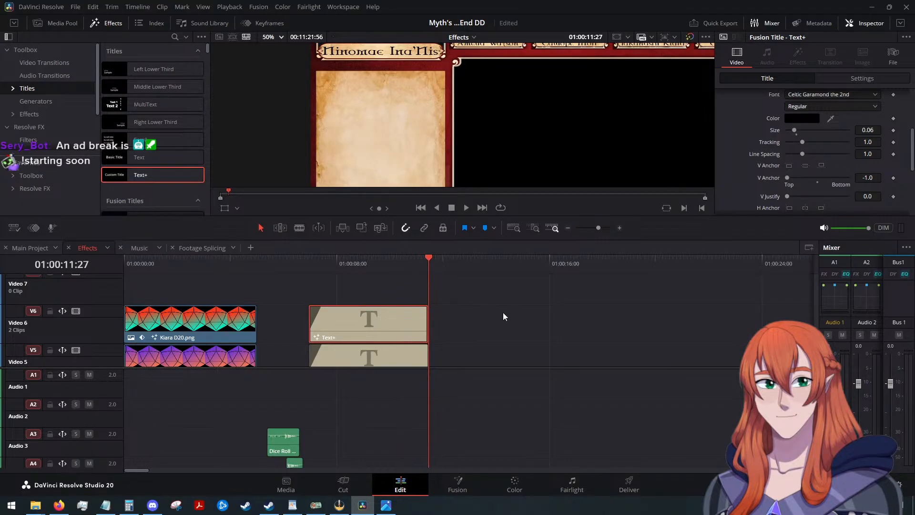
{"action": "key", "text": "ctrl+v"}
{"action": "key", "text": "alt+Up"}
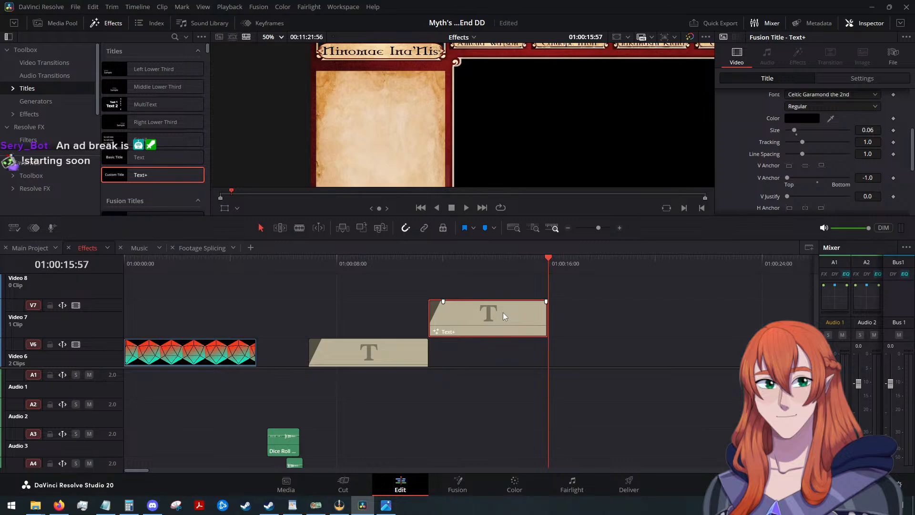
{"action": "left_click_drag", "start_coordinate": [503, 313], "coordinate": [385, 313]}
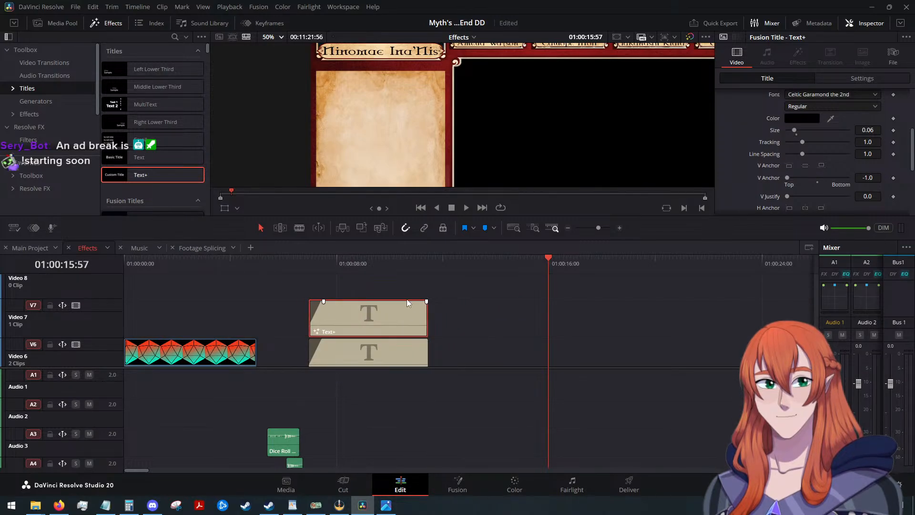
Lower the Video 7 title's Y position to -321 so its row sits on the red and green die, previewing at 01:00:10:36.
{"action": "left_click_drag", "start_coordinate": [549, 260], "coordinate": [405, 275]}
{"action": "left_click_drag", "start_coordinate": [396, 325], "coordinate": [396, 325]}
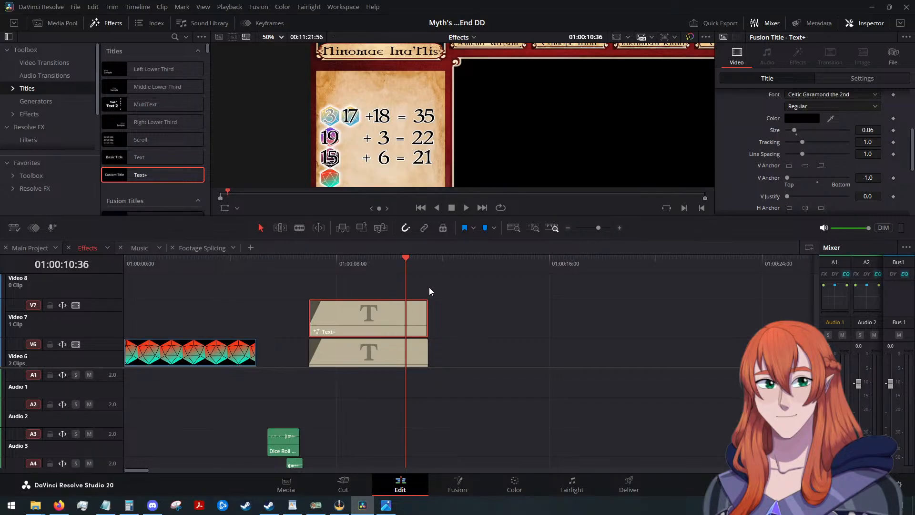
{"action": "scroll", "coordinate": [759, 138], "scroll_direction": "up", "scroll_amount": 3}
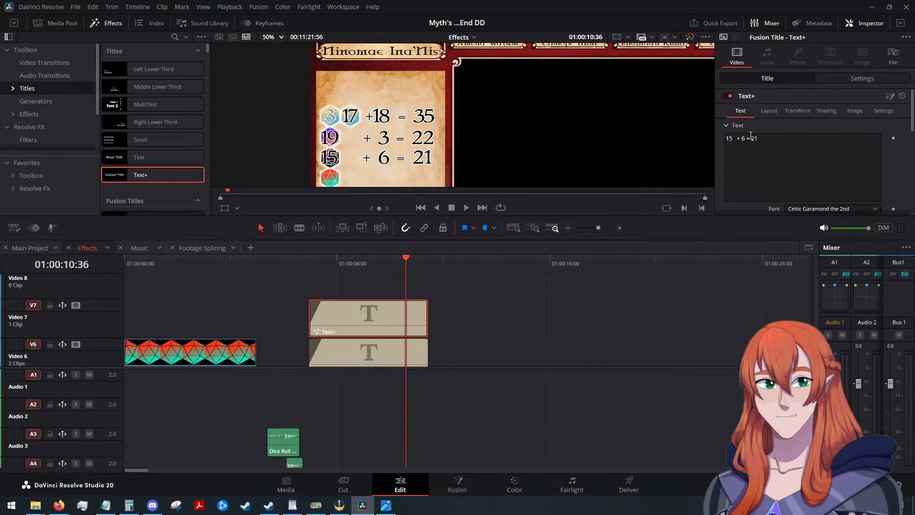
{"action": "left_click", "coordinate": [856, 80]}
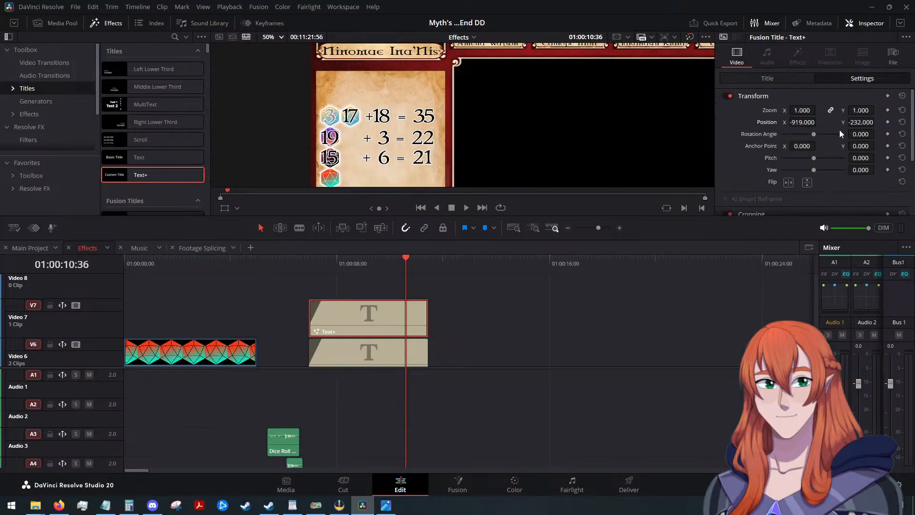
{"action": "left_click_drag", "start_coordinate": [860, 123], "coordinate": [841, 122]}
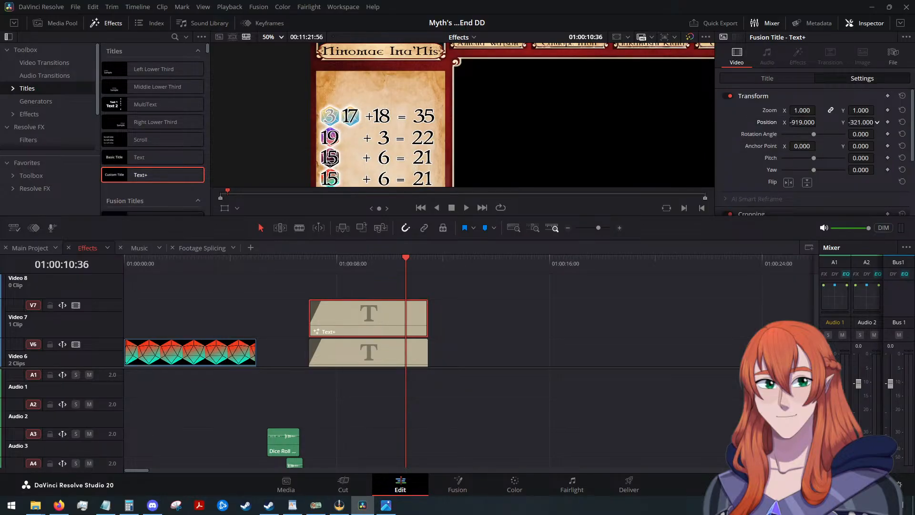
Change the roll in the Video 7 title's text to 4 and the modifier to 11, keeping the wide gap before the plus sign.
{"action": "left_click", "coordinate": [773, 79]}
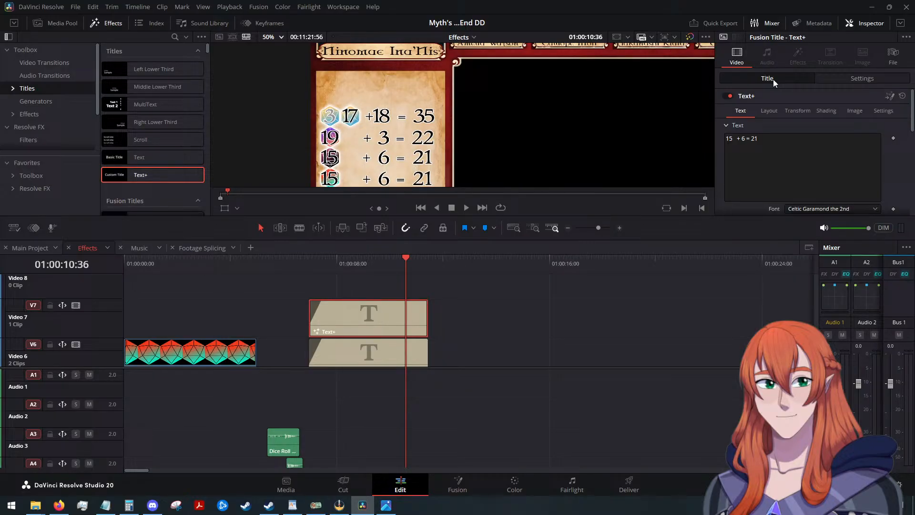
{"action": "left_click", "coordinate": [741, 137]}
{"action": "key", "text": "BackSpace"}
{"action": "type", "text": "4  + "}
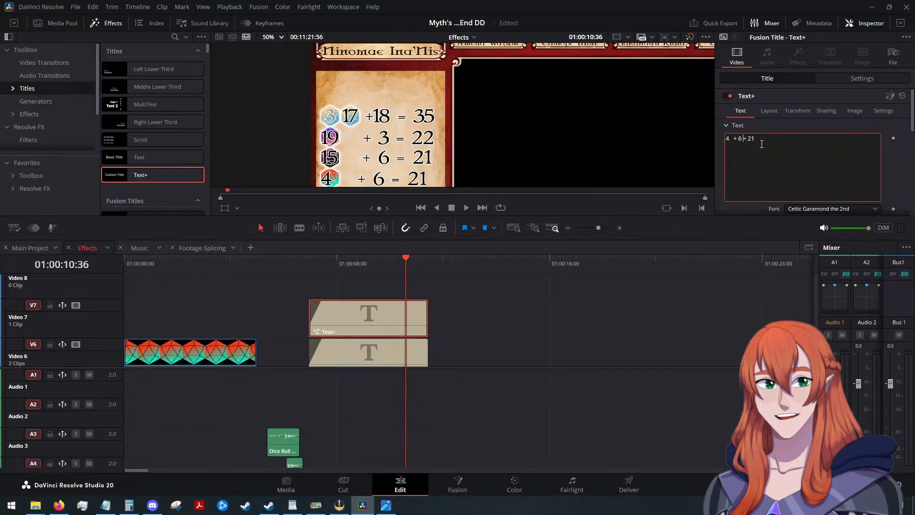
{"action": "type", "text": "11"}
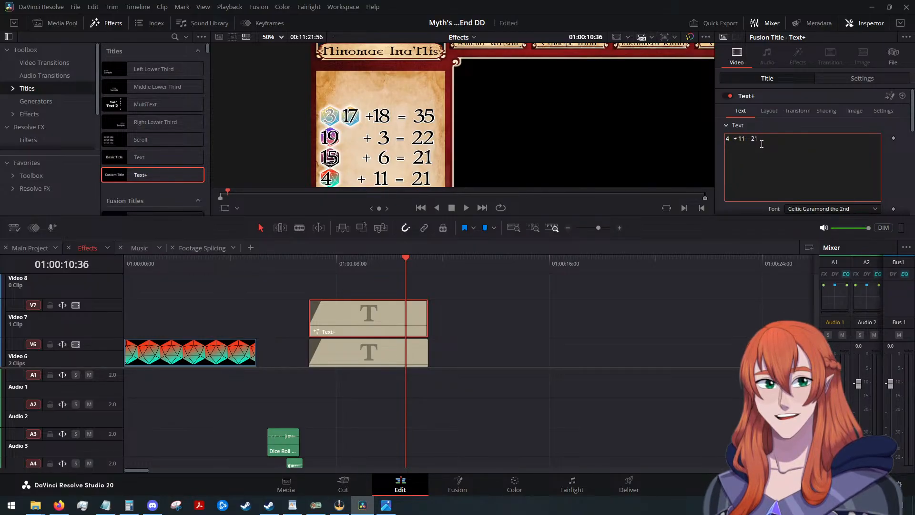
Shift the Video 7 title's X position to -910 to center the 4 on its die.
{"action": "scroll", "coordinate": [745, 161], "scroll_direction": "down", "scroll_amount": 1}
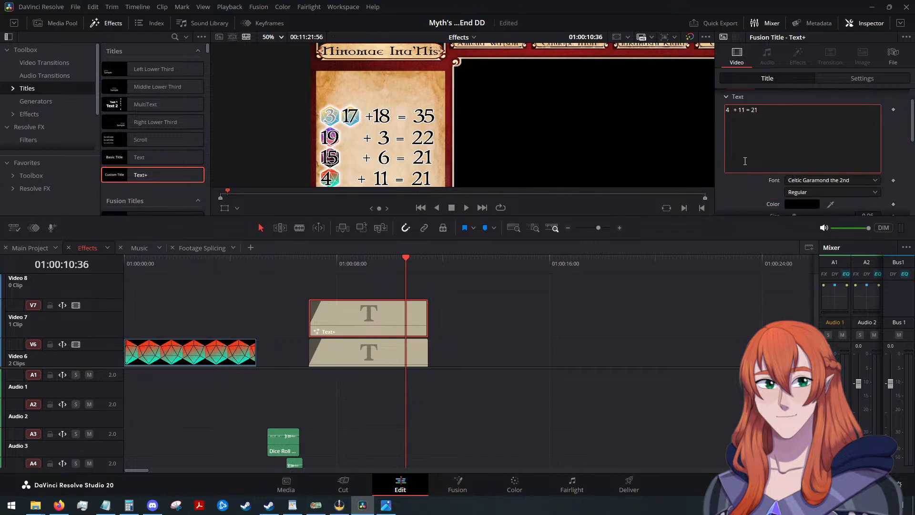
{"action": "scroll", "coordinate": [736, 143], "scroll_direction": "up", "scroll_amount": 1}
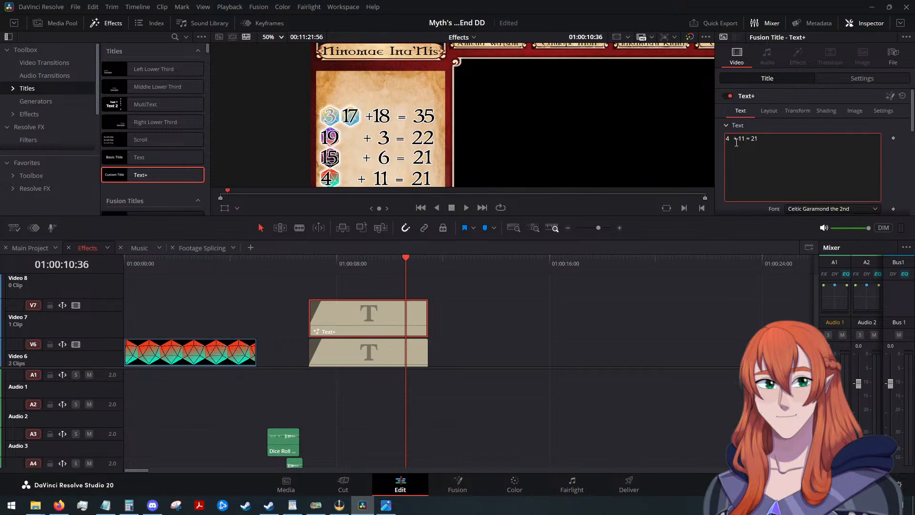
{"action": "left_click", "coordinate": [848, 78]}
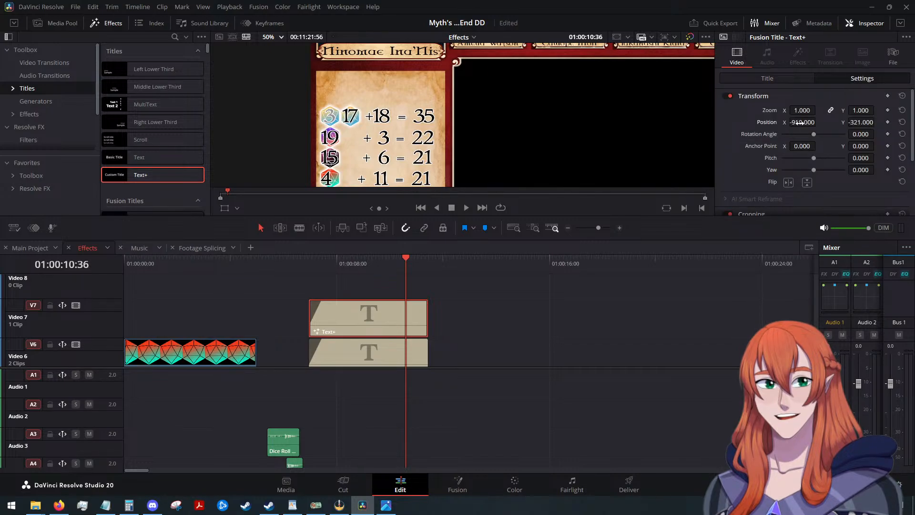
{"action": "left_click_drag", "start_coordinate": [813, 122], "coordinate": [818, 122]}
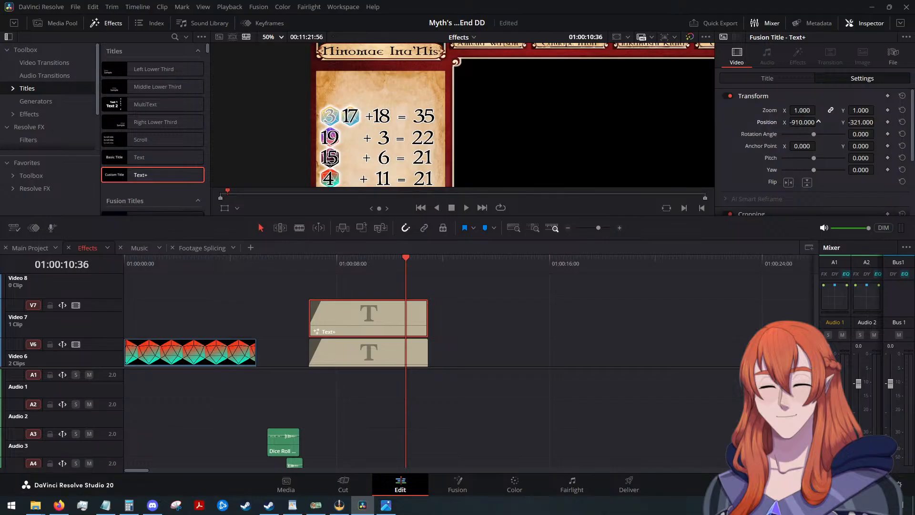
Change the total in the Video 7 title's text to 15, completing "4 + 11 = 15".
{"action": "left_click", "coordinate": [772, 82]}
{"action": "left_click", "coordinate": [792, 143]}
{"action": "key", "text": "BackSpace"}
{"action": "key", "text": "BackSpace"}
{"action": "type", "text": "15"}
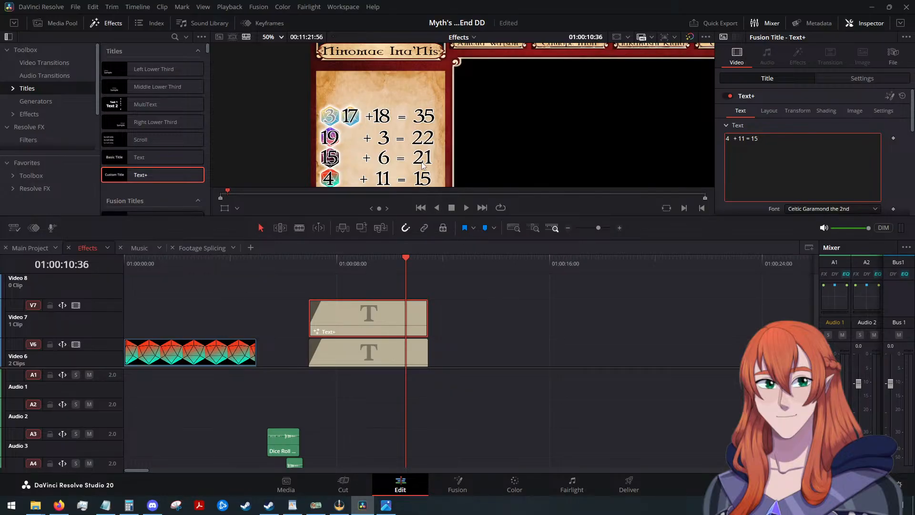
Duplicate the Video 6 title "15 + 6 = 21" onto Video 8 and align the copy directly above the Video 7 title.
{"action": "scroll", "coordinate": [418, 160], "scroll_direction": "down", "scroll_amount": 1}
{"action": "left_click", "coordinate": [274, 36]}
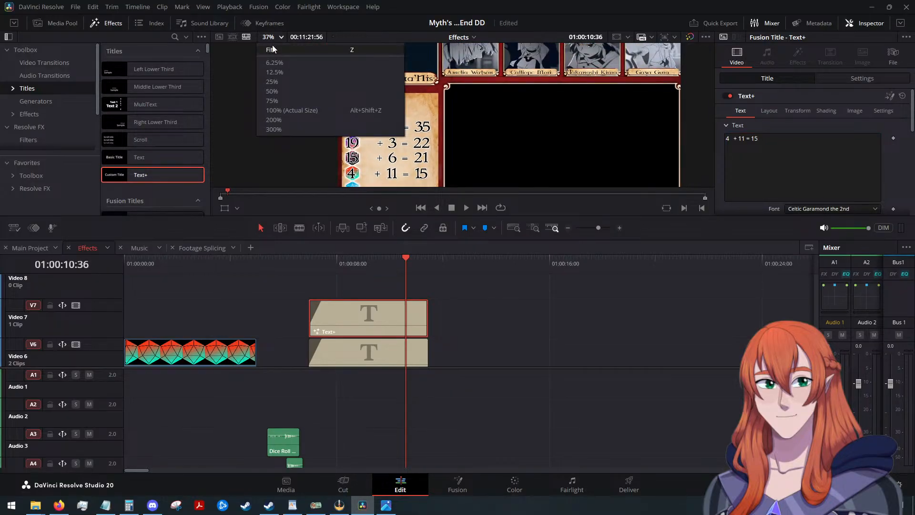
{"action": "left_click", "coordinate": [272, 45]}
{"action": "scroll", "coordinate": [361, 171], "scroll_direction": "up", "scroll_amount": 4}
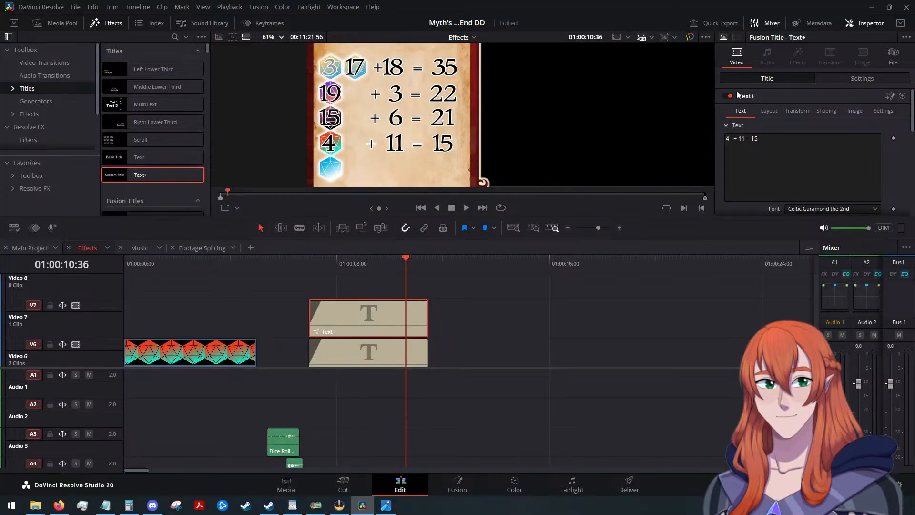
{"action": "left_click", "coordinate": [386, 351]}
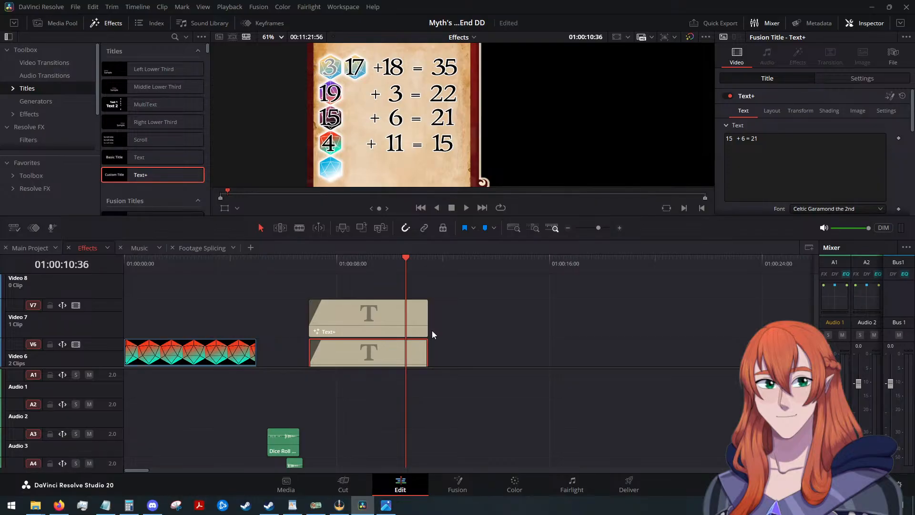
{"action": "left_click_drag", "start_coordinate": [401, 252], "coordinate": [429, 258]}
{"action": "left_click", "coordinate": [461, 330]}
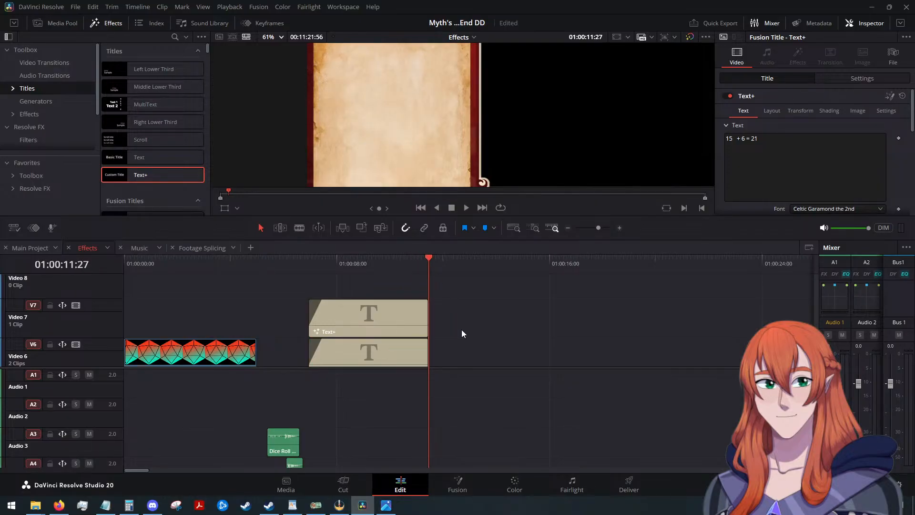
{"action": "key", "text": "ctrl+v"}
{"action": "key", "text": "alt+Up"}
{"action": "key", "text": "alt+Up"}
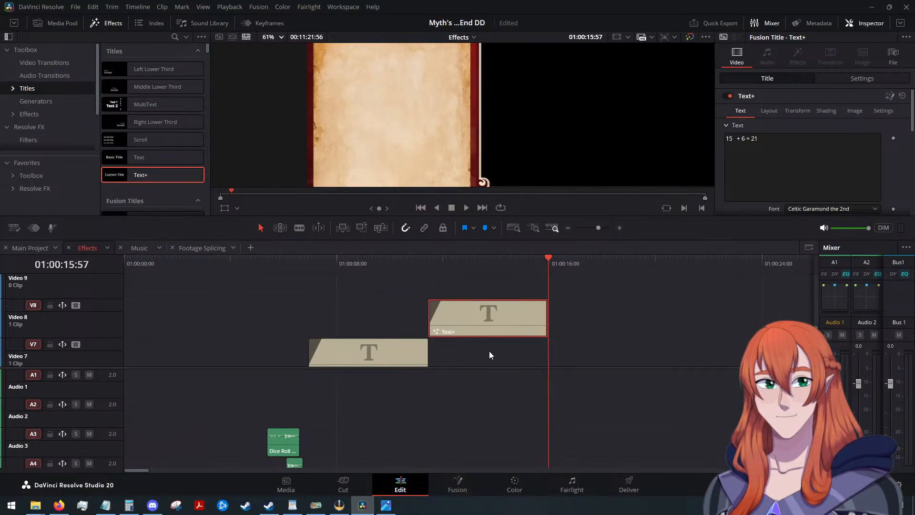
{"action": "left_click_drag", "start_coordinate": [508, 314], "coordinate": [391, 315]}
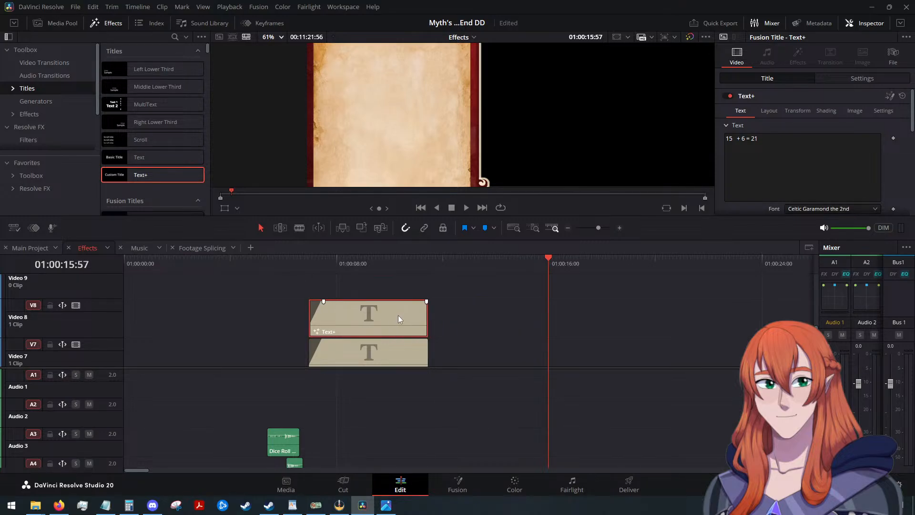
Lower the Video 8 title's Y position to -409 so its row sits on the lowest blue die, previewing at 01:00:10:57.
{"action": "left_click_drag", "start_coordinate": [544, 258], "coordinate": [415, 279]}
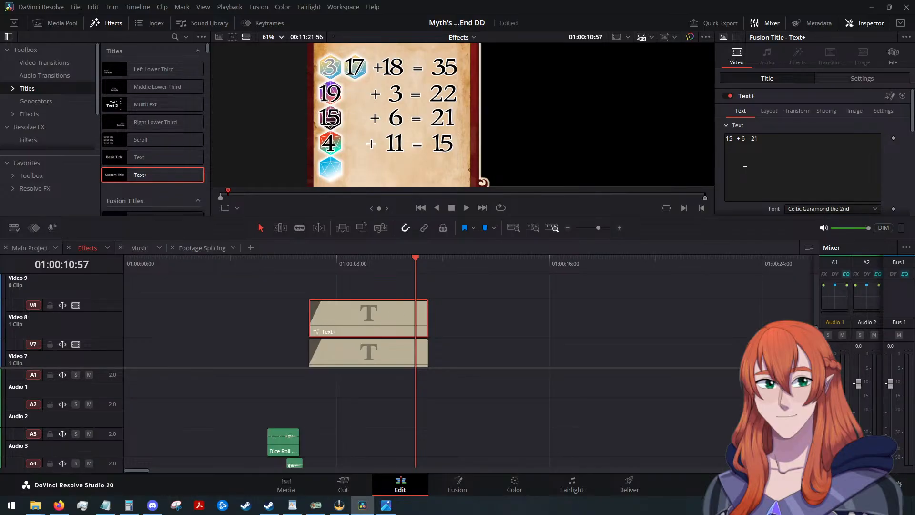
{"action": "left_click", "coordinate": [875, 79]}
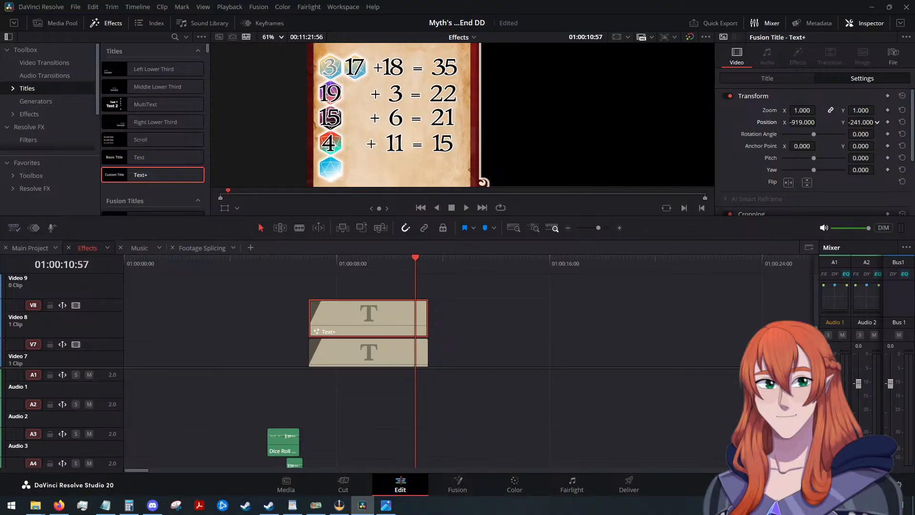
{"action": "left_click_drag", "start_coordinate": [876, 122], "coordinate": [843, 122]}
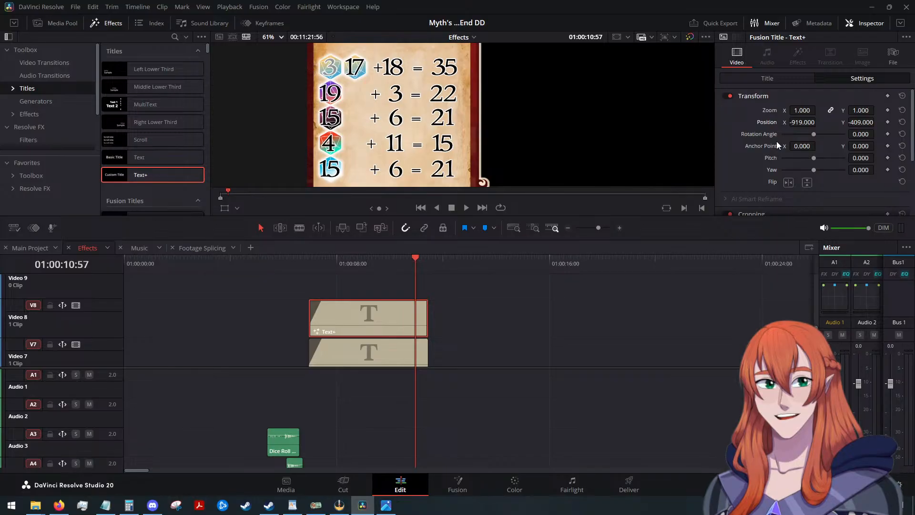
Change the Video 8 title's text to "10 + 4 = 14", keeping the spacing between the roll and the modifier.
{"action": "left_click", "coordinate": [768, 78]}
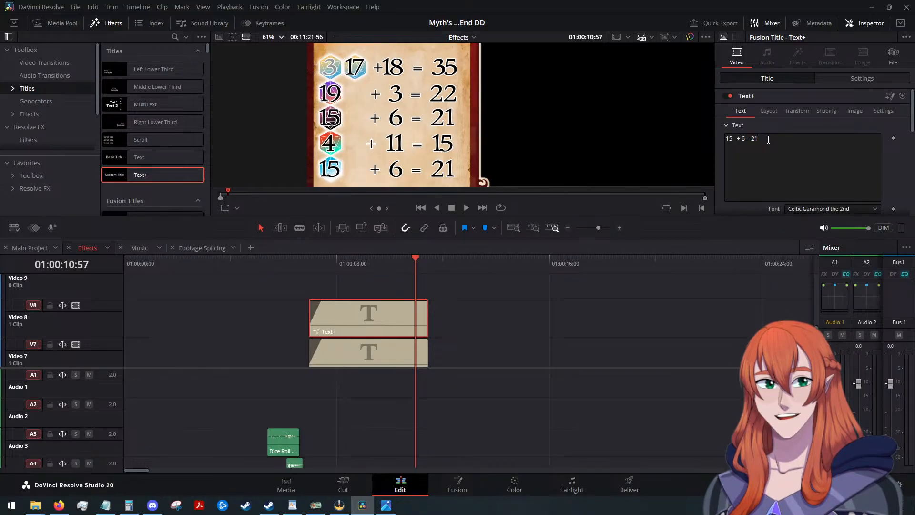
{"action": "left_click", "coordinate": [752, 150]}
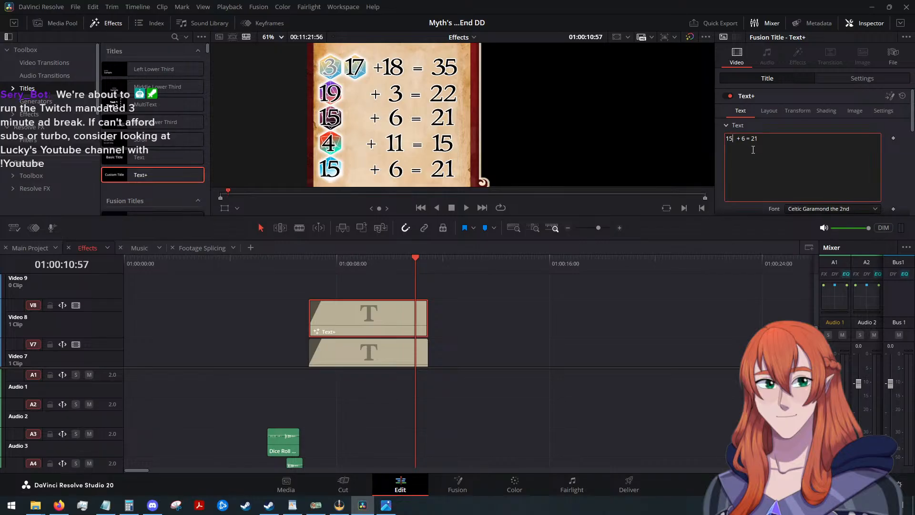
{"action": "key", "text": "BackSpace"}
{"action": "type", "text": "0"}
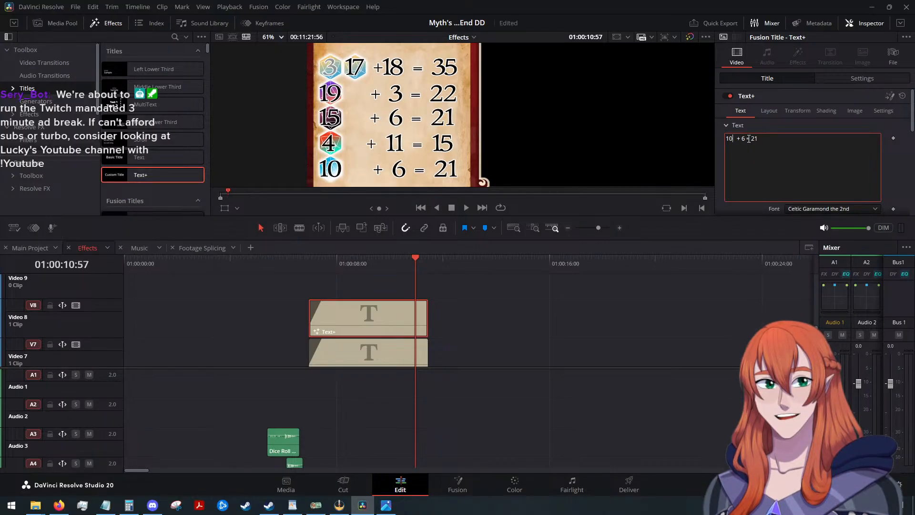
{"action": "left_click", "coordinate": [745, 139]}
{"action": "key", "text": "BackSpace"}
{"action": "type", "text": "4"}
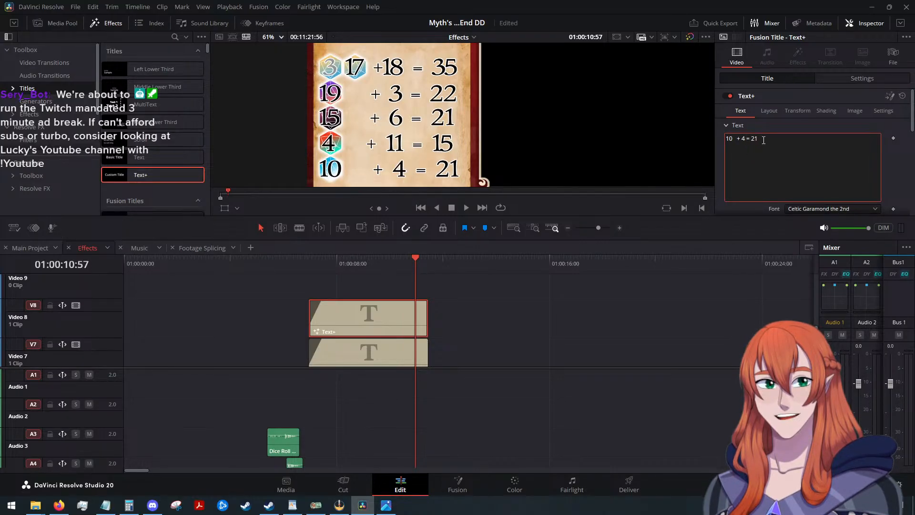
{"action": "left_click", "coordinate": [777, 140]}
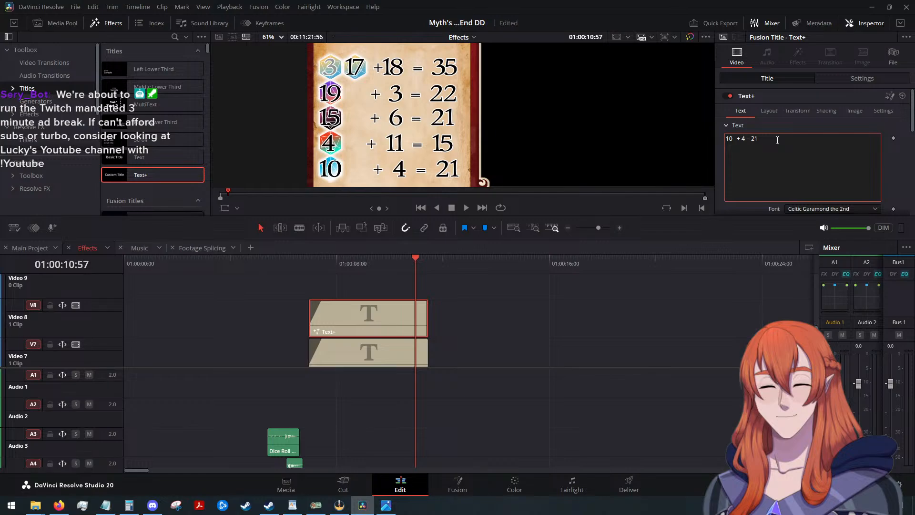
{"action": "key", "text": "BackSpace"}
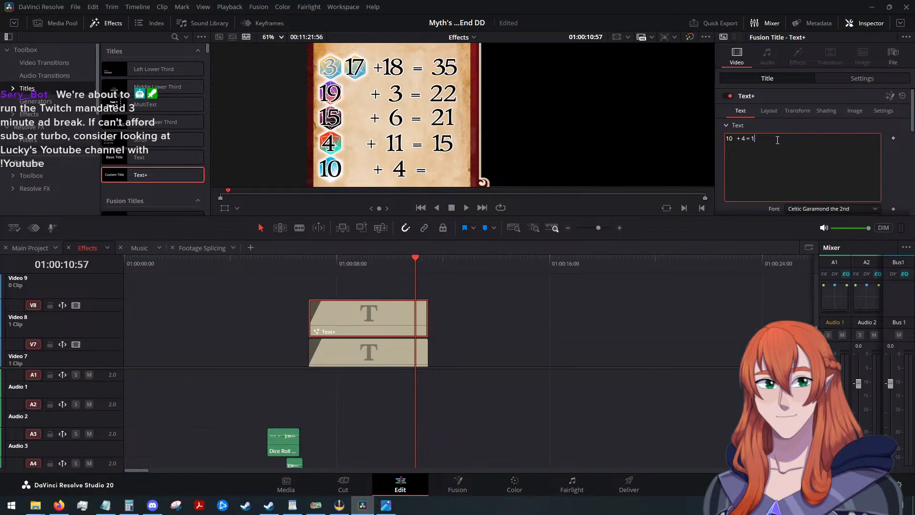
{"action": "type", "text": "14"}
Tighten the Video 8 title's character tracking to 0.99 to line its row up with the others.
{"action": "scroll", "coordinate": [737, 160], "scroll_direction": "down", "scroll_amount": 3}
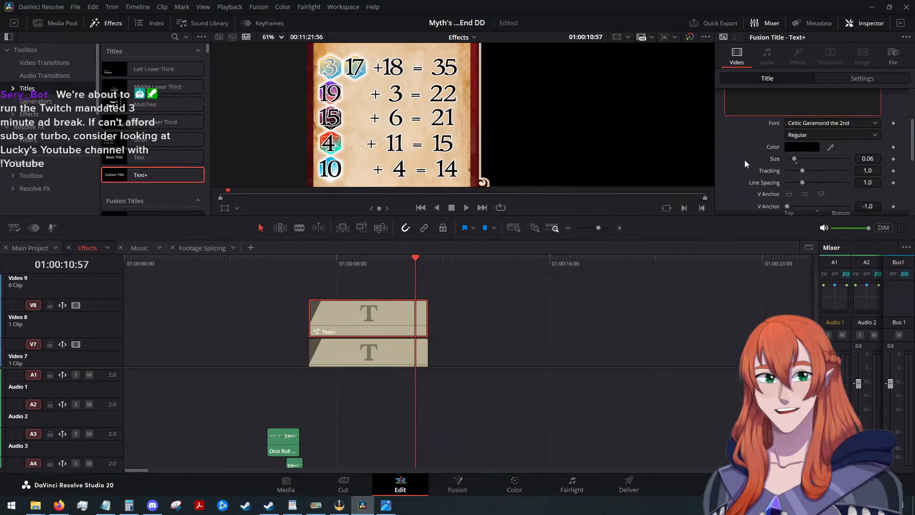
{"action": "left_click", "coordinate": [872, 172]}
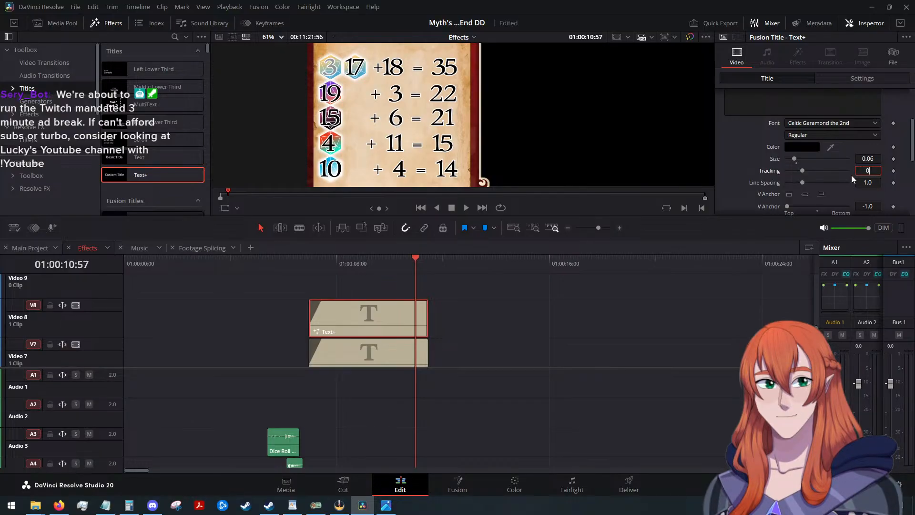
{"action": "type", "text": "0.99"}
{"action": "key", "text": "Tab"}
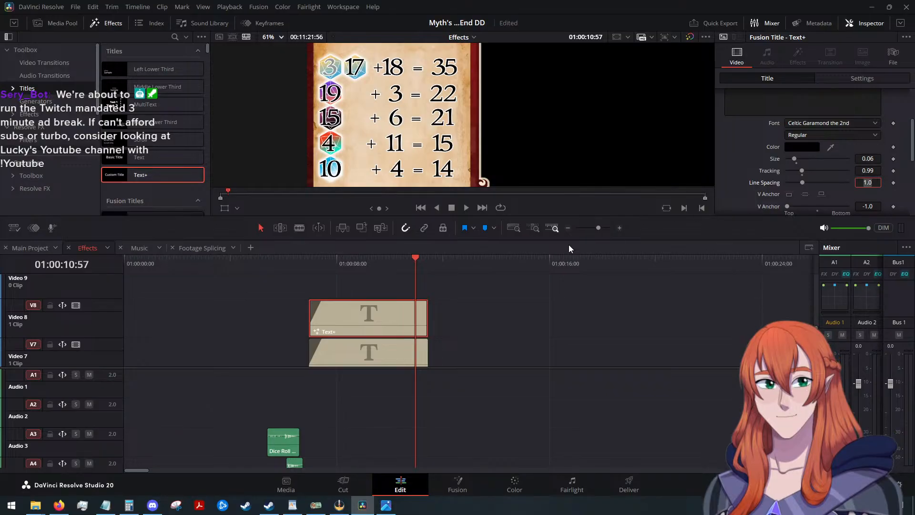
Fit the whole frame in the viewer and combine all the Text+ number titles into a compound clip named "Initiative Math".
{"action": "scroll", "coordinate": [512, 291], "scroll_direction": "down", "scroll_amount": 4}
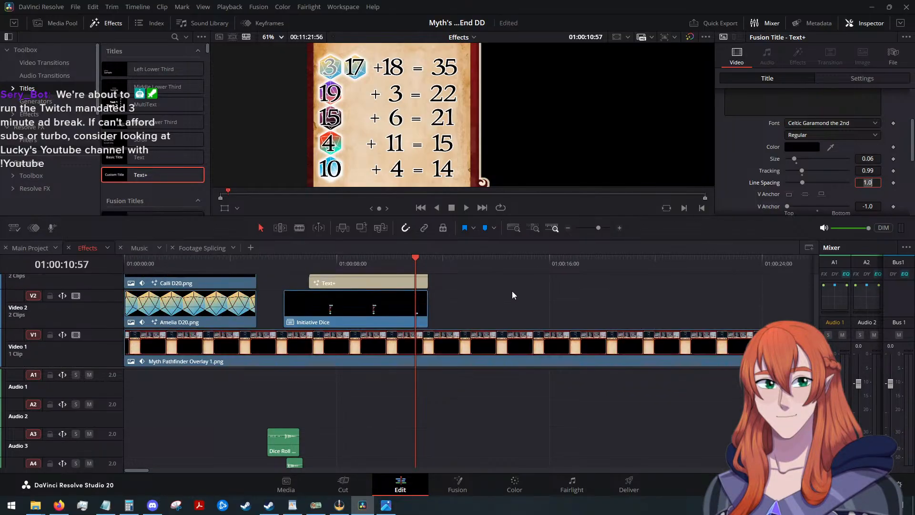
{"action": "scroll", "coordinate": [506, 296], "scroll_direction": "down", "scroll_amount": 3}
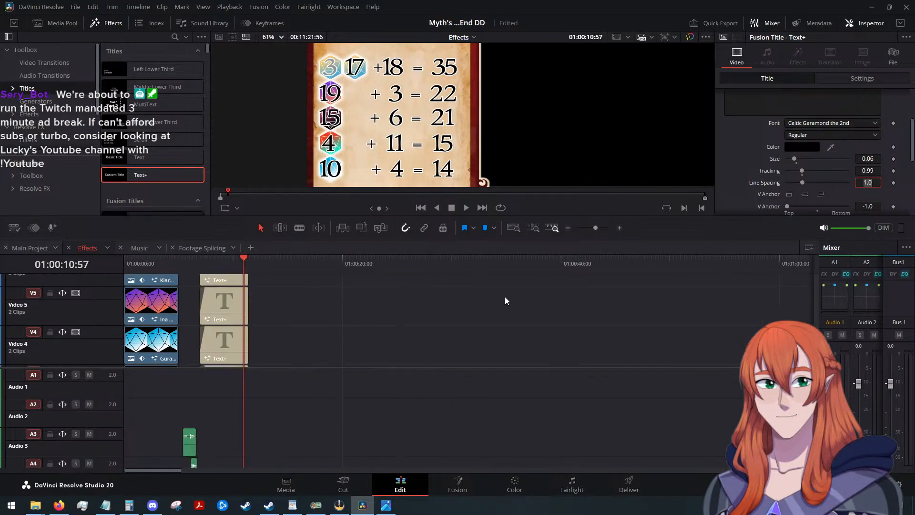
{"action": "left_click", "coordinate": [279, 37]}
{"action": "left_click", "coordinate": [291, 119]}
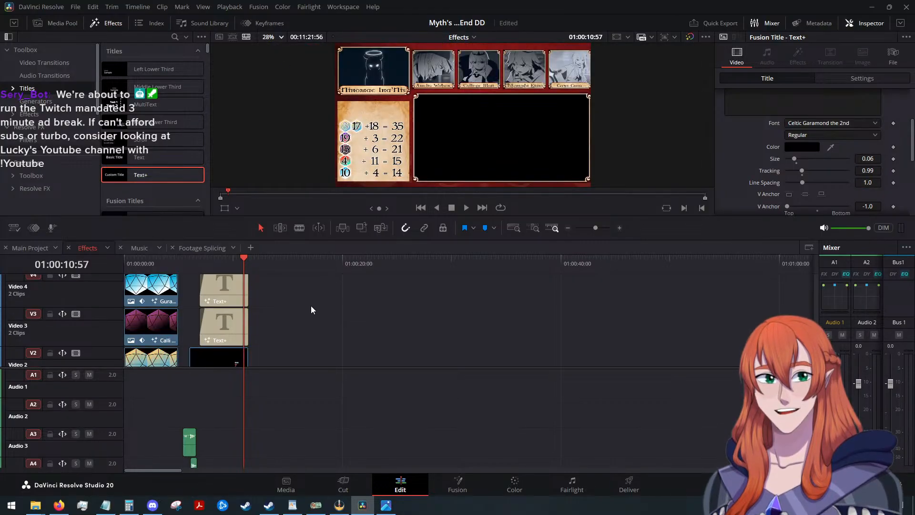
{"action": "scroll", "coordinate": [311, 305], "scroll_direction": "up", "scroll_amount": 3}
{"action": "scroll", "coordinate": [263, 286], "scroll_direction": "up", "scroll_amount": 2}
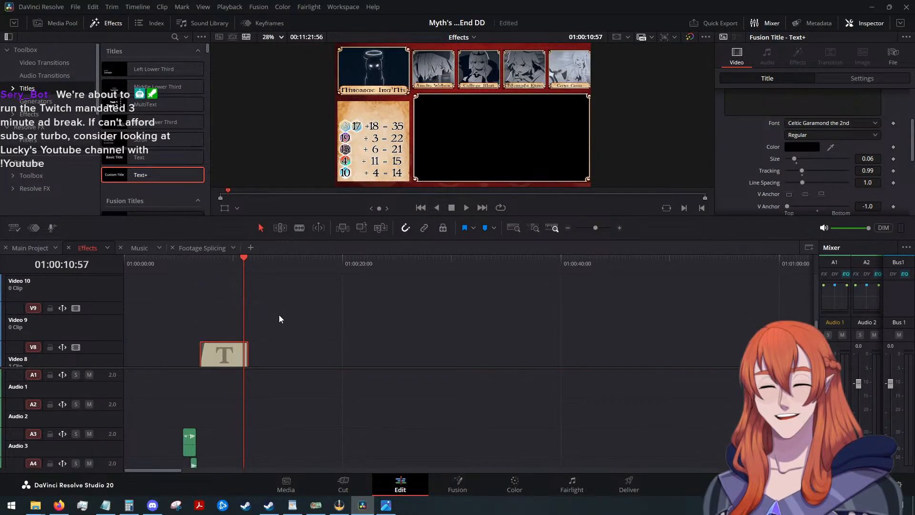
{"action": "left_click_drag", "start_coordinate": [279, 315], "coordinate": [217, 283]}
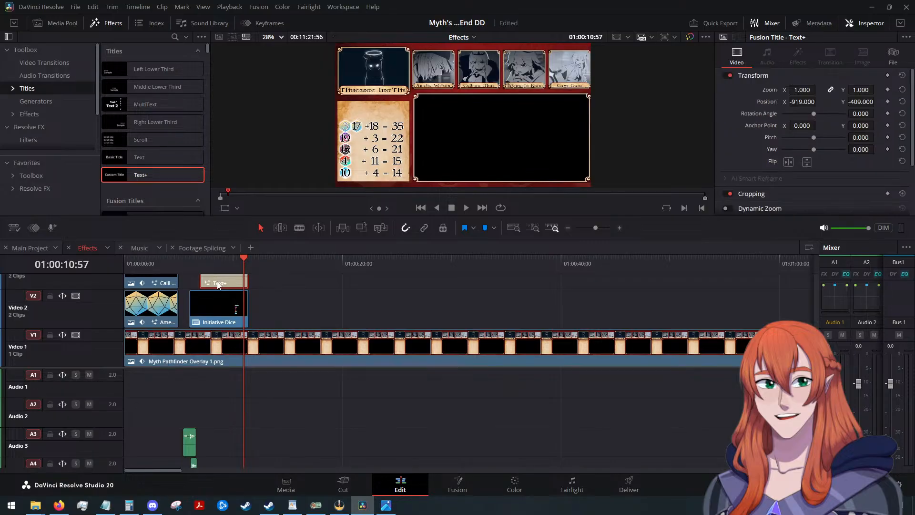
{"action": "right_click", "coordinate": [218, 283]}
{"action": "left_click", "coordinate": [270, 44]}
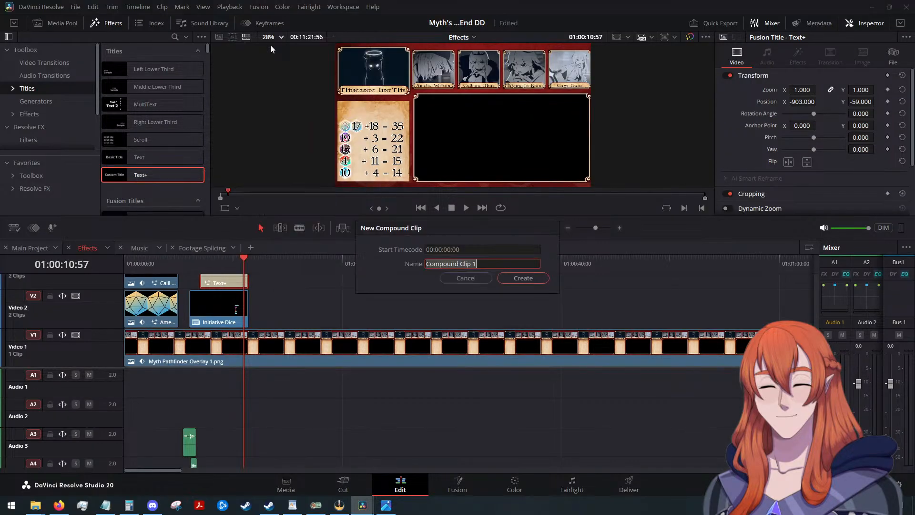
{"action": "type", "text": "Initia"}
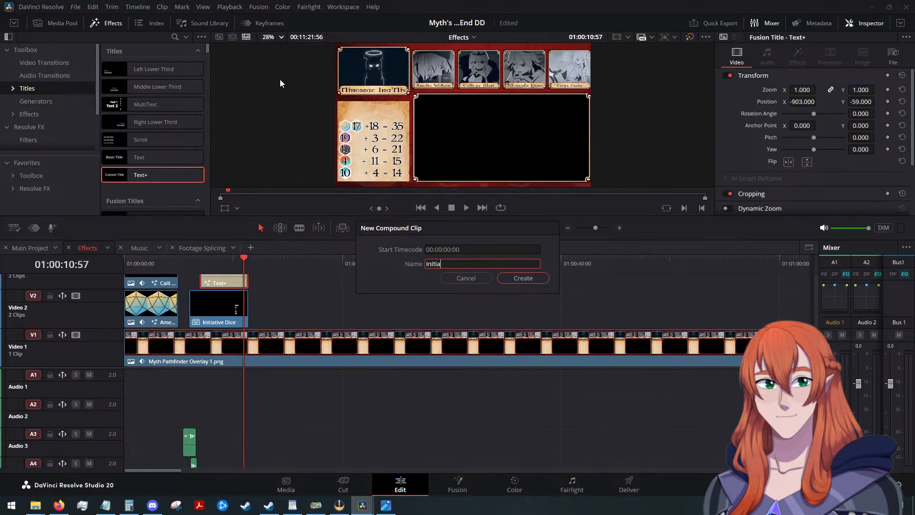
{"action": "type", "text": "tive Math"}
{"action": "key", "text": "Return"}
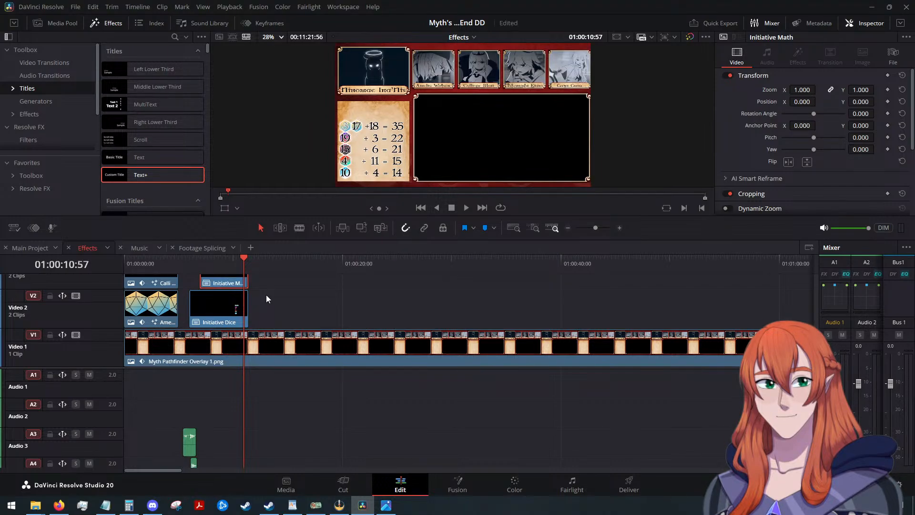
Combine the "Initiative Math" and "Initiative Dice" clips into one compound clip named "Initiative".
{"action": "scroll", "coordinate": [266, 294], "scroll_direction": "up", "scroll_amount": 2}
{"action": "left_click", "coordinate": [275, 304]}
{"action": "left_click_drag", "start_coordinate": [276, 304], "coordinate": [233, 342]}
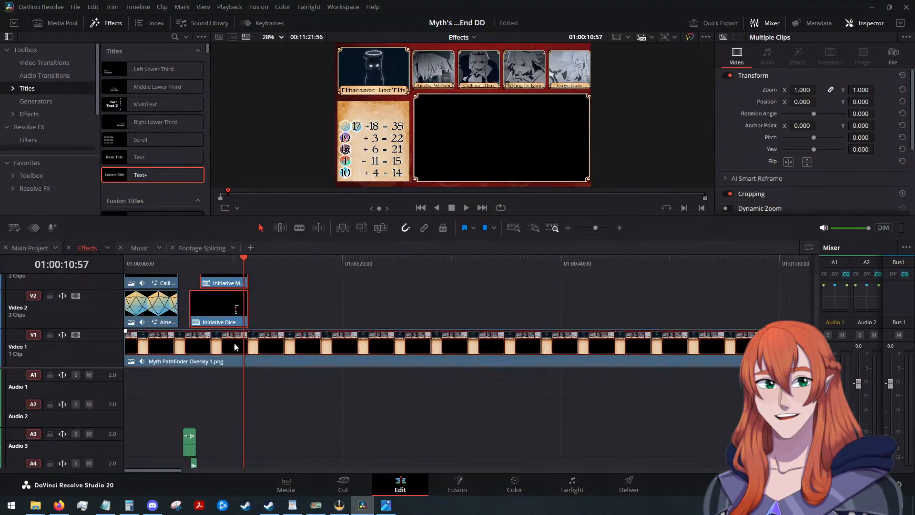
{"action": "right_click", "coordinate": [221, 307]}
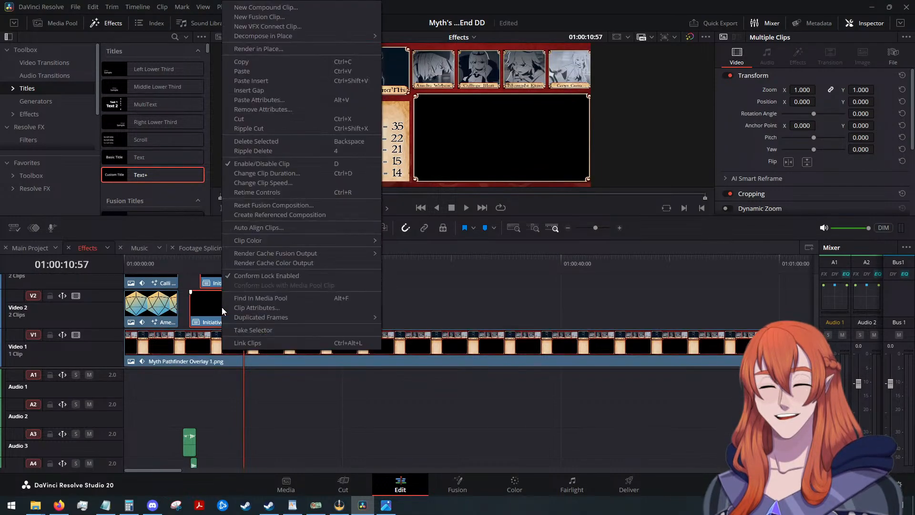
{"action": "left_click", "coordinate": [284, 8]}
{"action": "type", "text": "Initiative"}
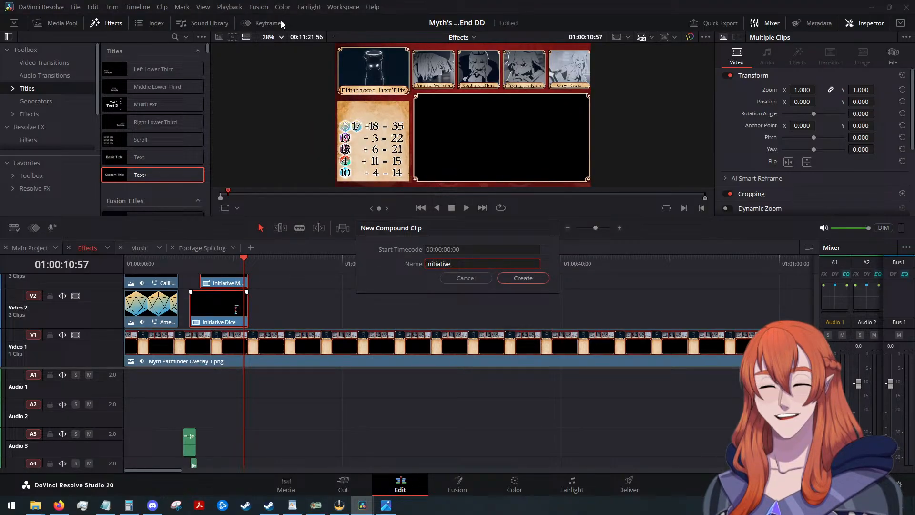
{"action": "key", "text": "Return"}
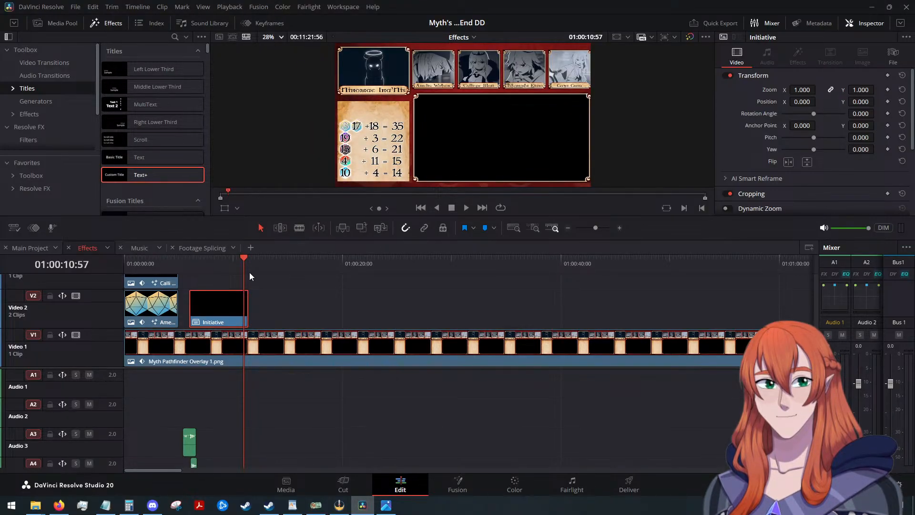
Play the Effects timeline from 01:00:05:00 to review the combined dice and number animation.
{"action": "left_click_drag", "start_coordinate": [238, 264], "coordinate": [179, 266]}
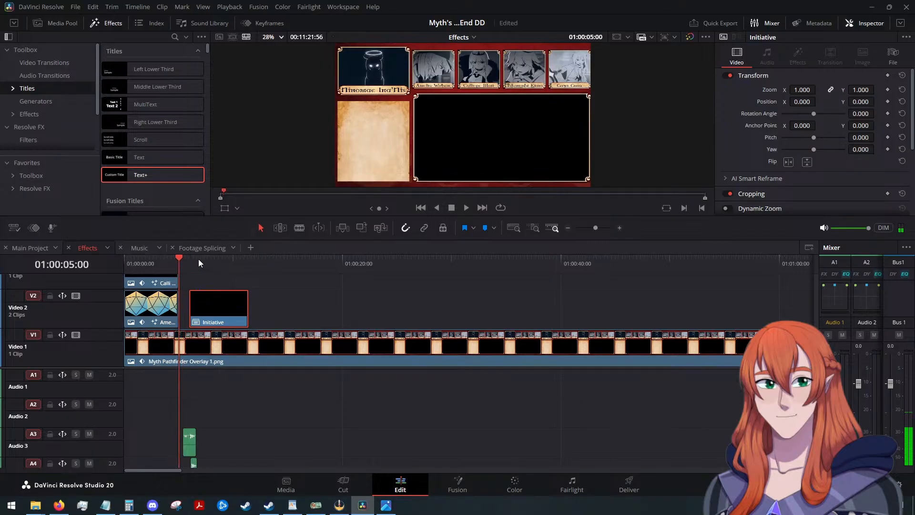
{"action": "left_click", "coordinate": [466, 208]}
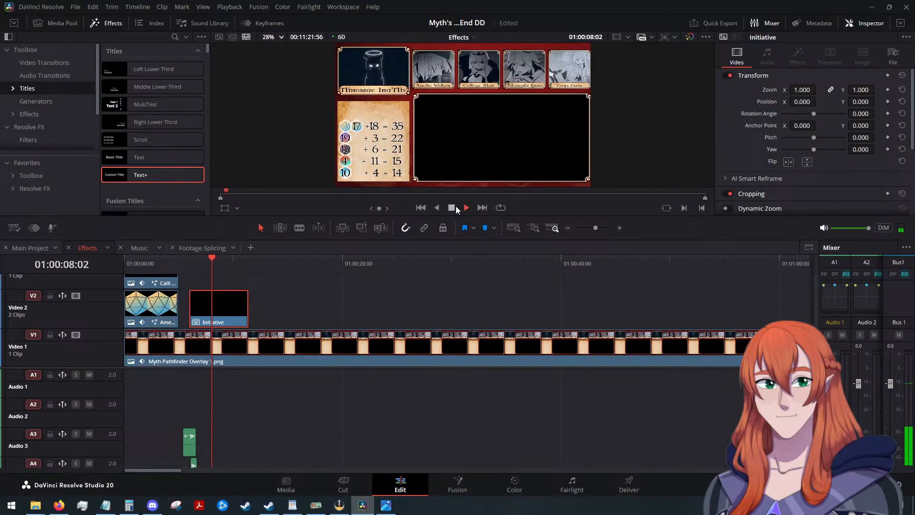
{"action": "left_click", "coordinate": [452, 208]}
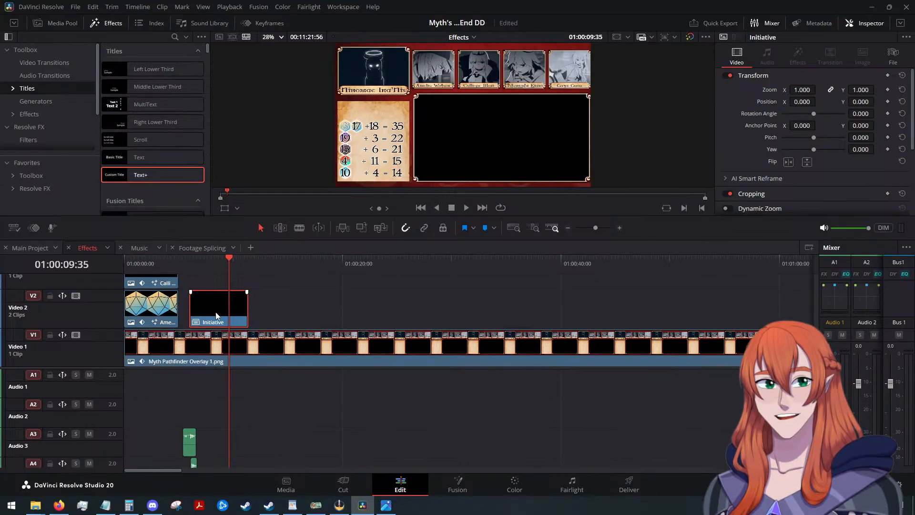
Copy the "Initiative" compound clip from the Effects timeline into the Main Project timeline at 01:03:14:48.
{"action": "key", "text": "alt+Tab"}
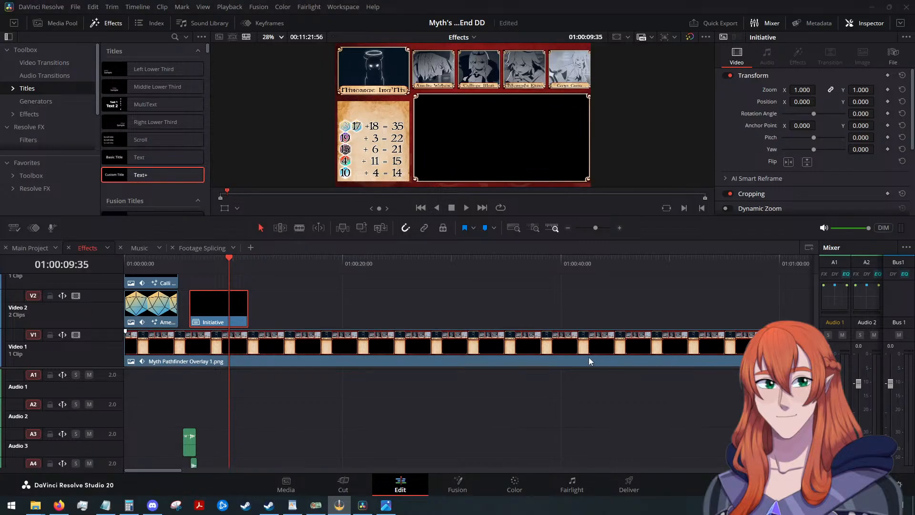
{"action": "left_click", "coordinate": [223, 307]}
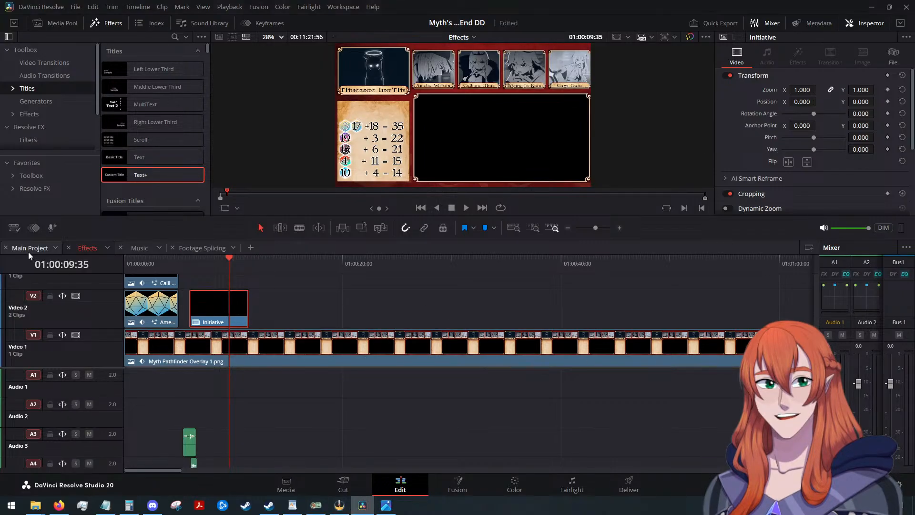
{"action": "left_click", "coordinate": [21, 246]}
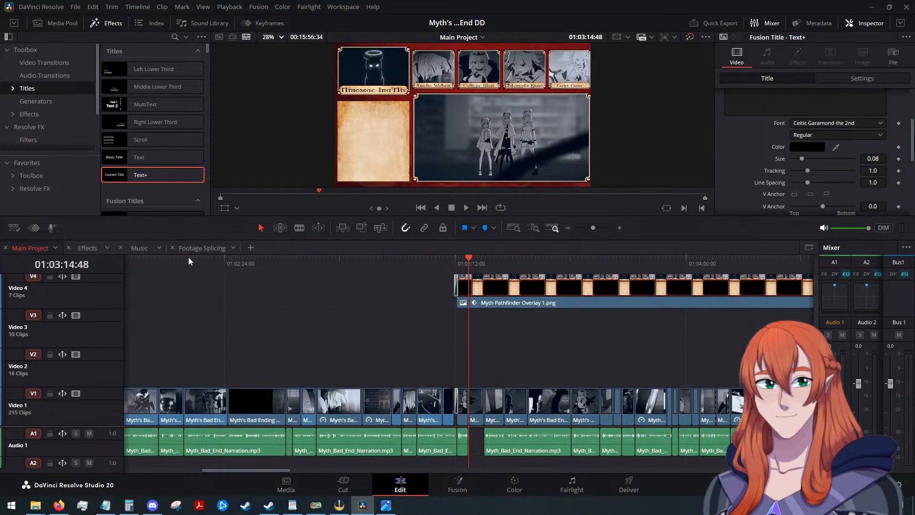
{"action": "scroll", "coordinate": [504, 357], "scroll_direction": "up", "scroll_amount": 2}
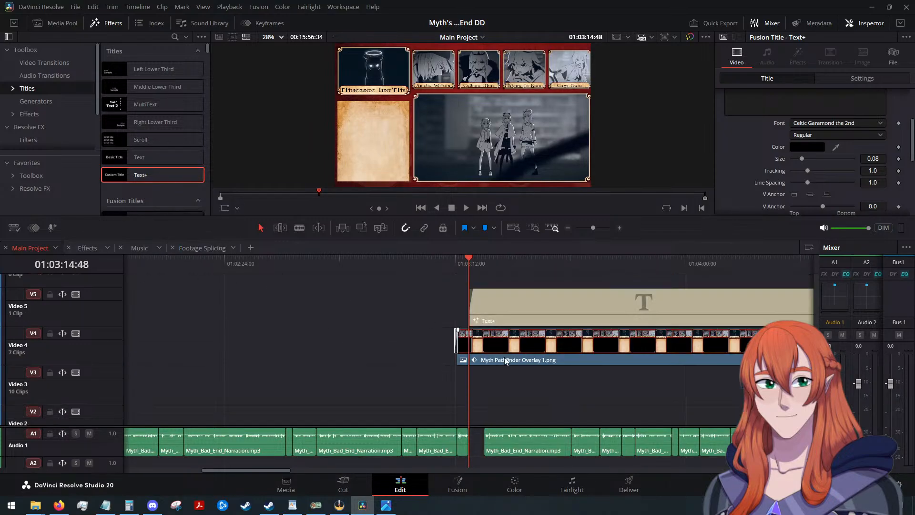
{"action": "scroll", "coordinate": [490, 332], "scroll_direction": "down", "scroll_amount": 2}
{"action": "left_click", "coordinate": [500, 345]}
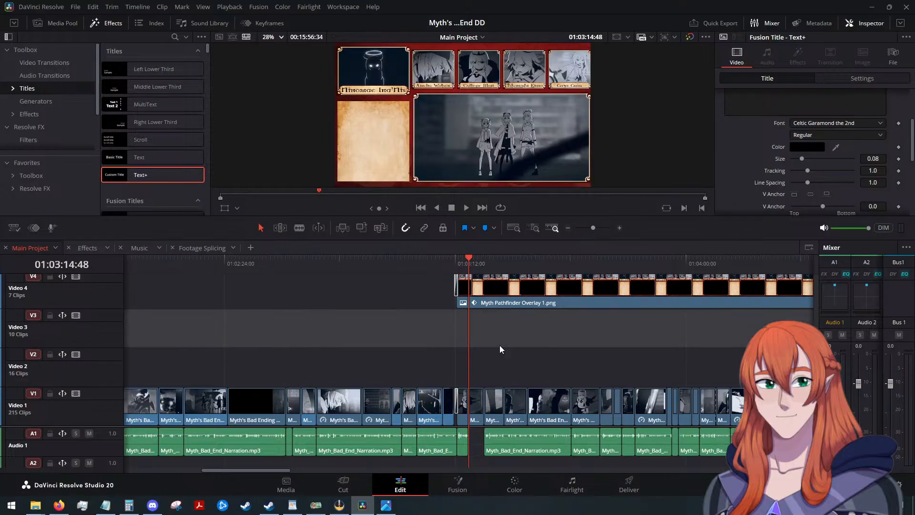
{"action": "key", "text": "ctrl+v"}
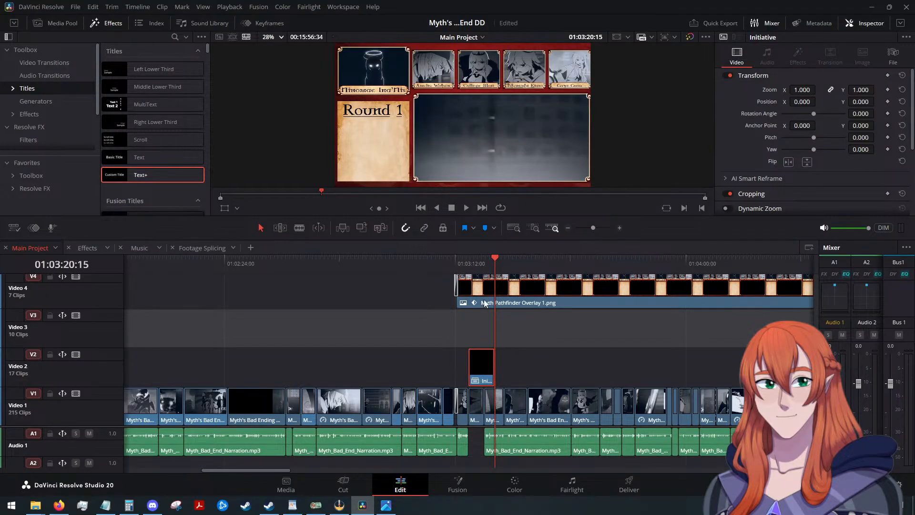
Move the pasted "Initiative" clip to Video 6, aligning its start with the "Round 1" title on Video 5 at 01:03:14:46.
{"action": "left_click_drag", "start_coordinate": [481, 268], "coordinate": [469, 268]}
{"action": "left_click_drag", "start_coordinate": [487, 350], "coordinate": [411, 282]}
{"action": "scroll", "coordinate": [417, 328], "scroll_direction": "up", "scroll_amount": 2}
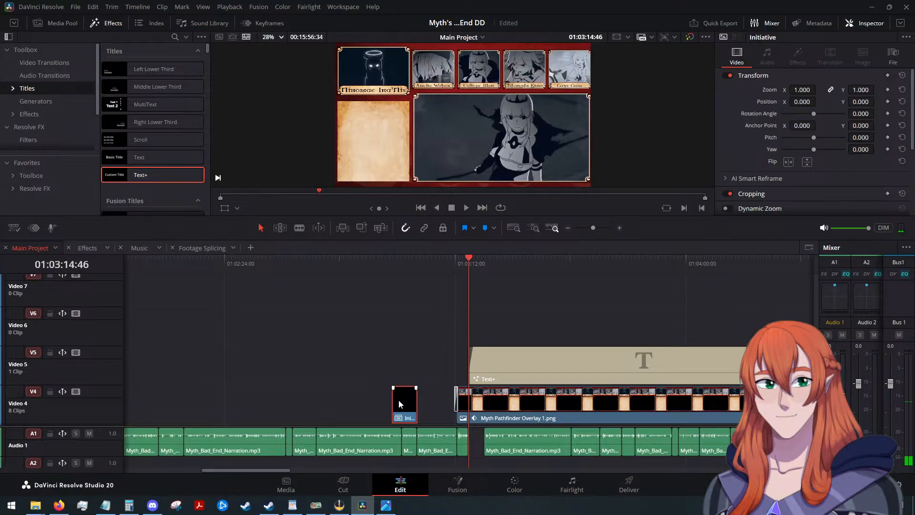
{"action": "left_click_drag", "start_coordinate": [399, 400], "coordinate": [474, 322]}
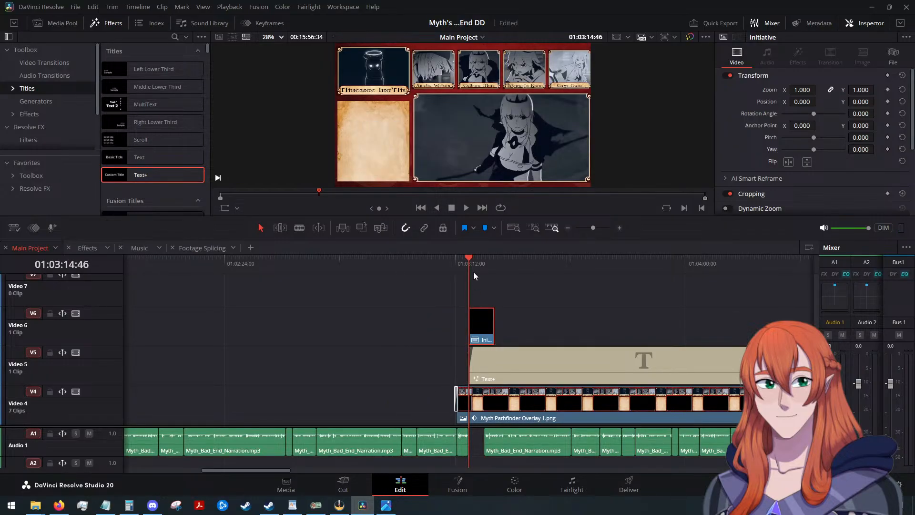
Play the Main Project timeline through the "Initiative" clip, then park the playhead at 01:03:18:02 to check it against the scene.
{"action": "left_click", "coordinate": [466, 208]}
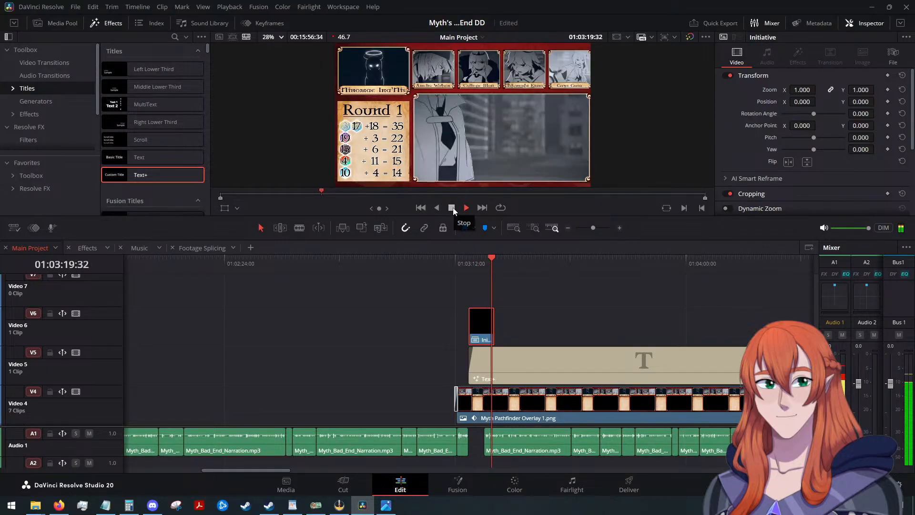
{"action": "left_click", "coordinate": [451, 208]}
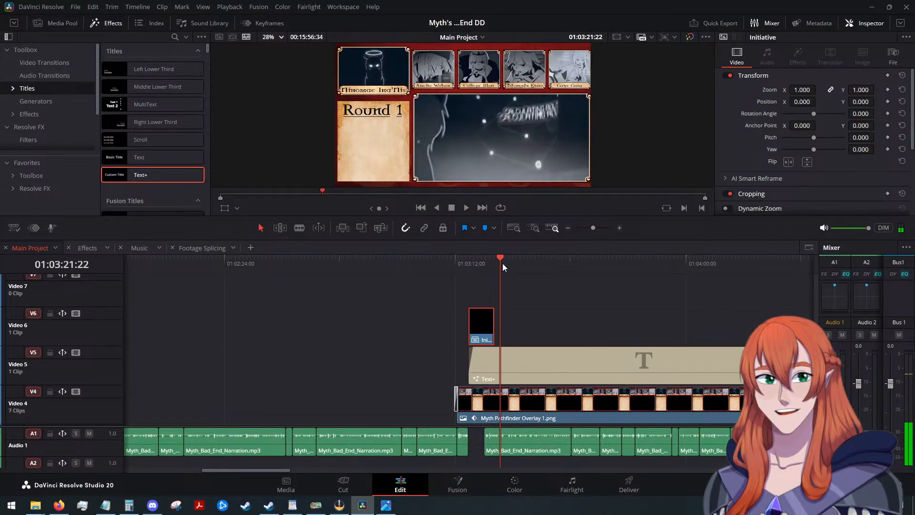
{"action": "left_click", "coordinate": [485, 262]}
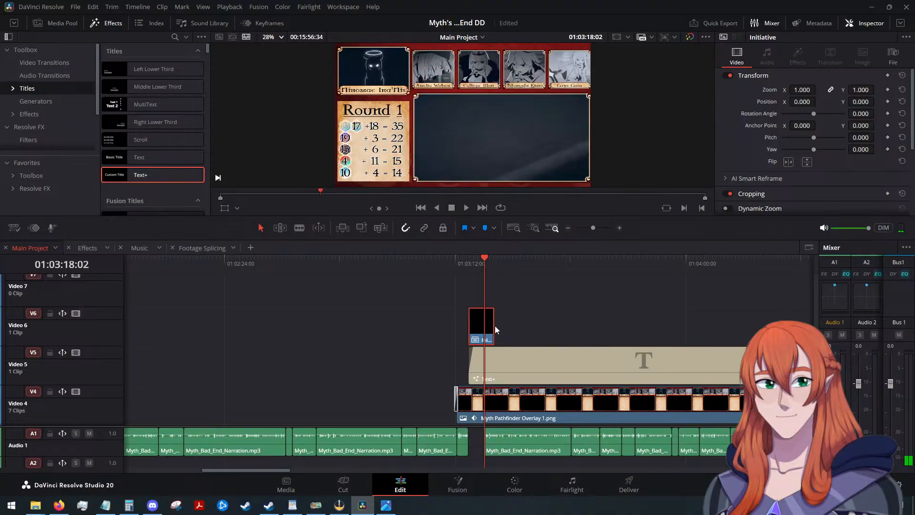
Trim the end of the "Initiative" clip on Video 6 to the playhead at 01:03:18:02 and give it a short fade-out.
{"action": "left_click_drag", "start_coordinate": [494, 327], "coordinate": [484, 327]}
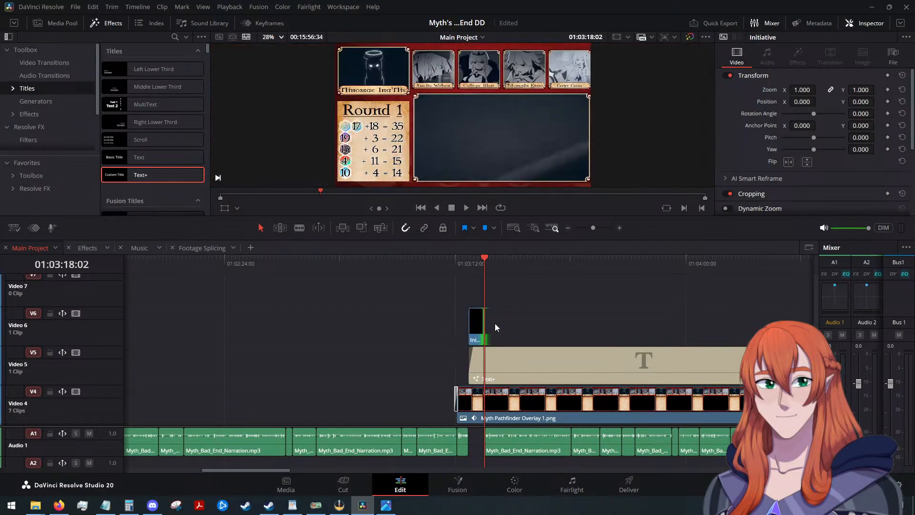
{"action": "scroll", "coordinate": [499, 316], "scroll_direction": "up", "scroll_amount": 3}
{"action": "scroll", "coordinate": [499, 315], "scroll_direction": "up", "scroll_amount": 3}
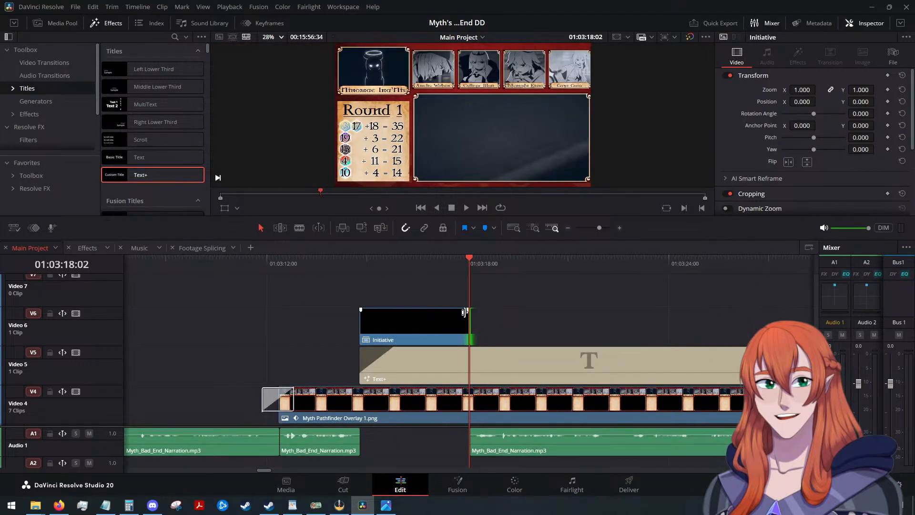
{"action": "left_click_drag", "start_coordinate": [467, 311], "coordinate": [444, 311]}
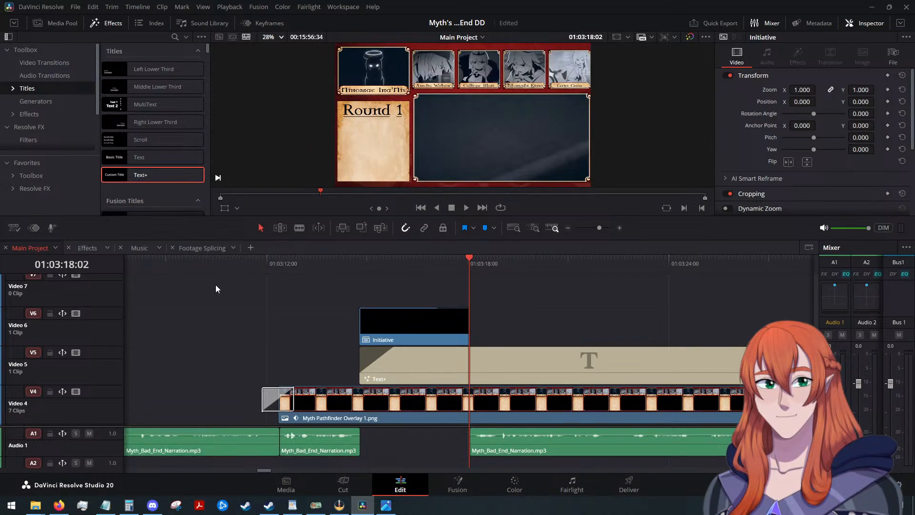
{"action": "left_click", "coordinate": [204, 249]}
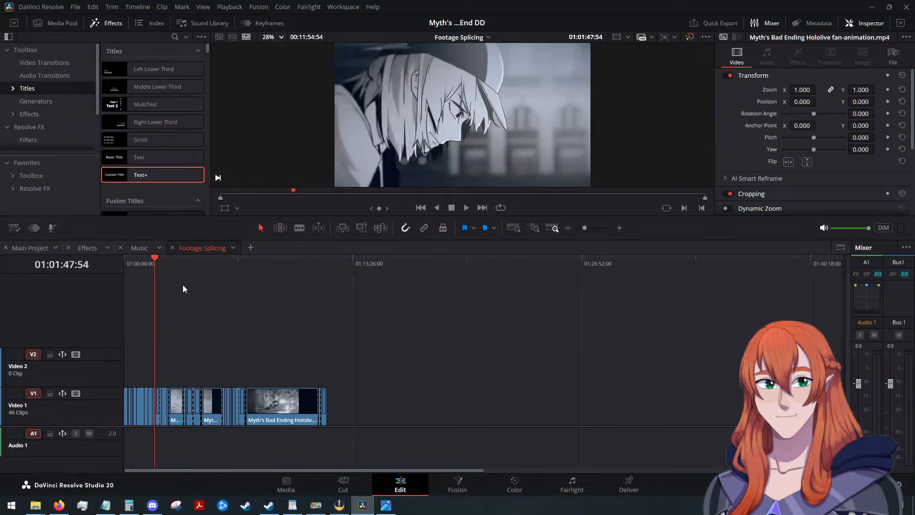
{"action": "left_click", "coordinate": [87, 249]}
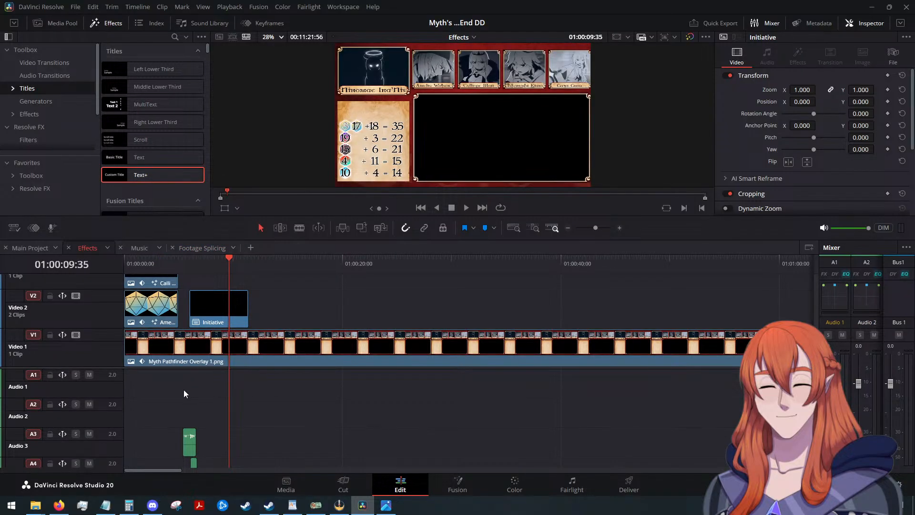
{"action": "mouse_move", "coordinate": [198, 424]}
{"action": "left_mouse_down"}
{"action": "mouse_move", "coordinate": [224, 476]}
{"action": "mouse_move", "coordinate": [198, 424]}
{"action": "left_mouse_up"}
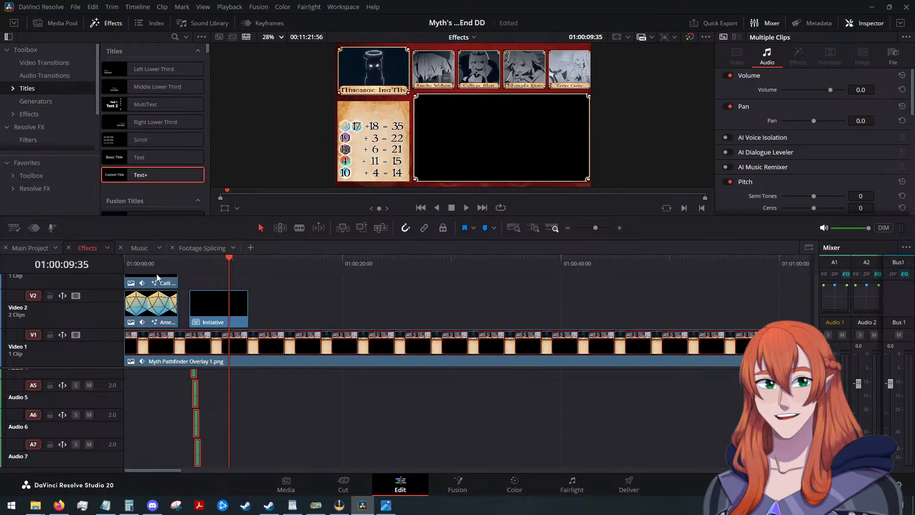
{"action": "left_click", "coordinate": [27, 247]}
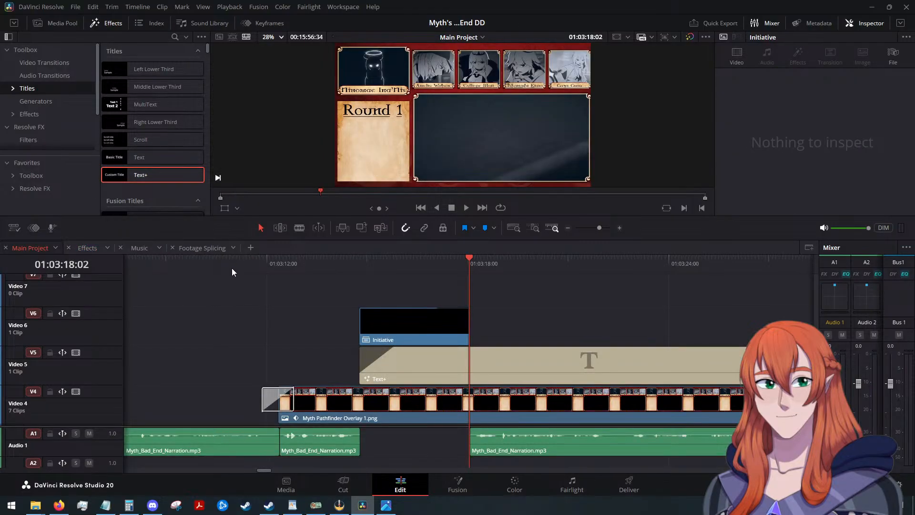
{"action": "scroll", "coordinate": [215, 398], "scroll_direction": "up", "scroll_amount": 3}
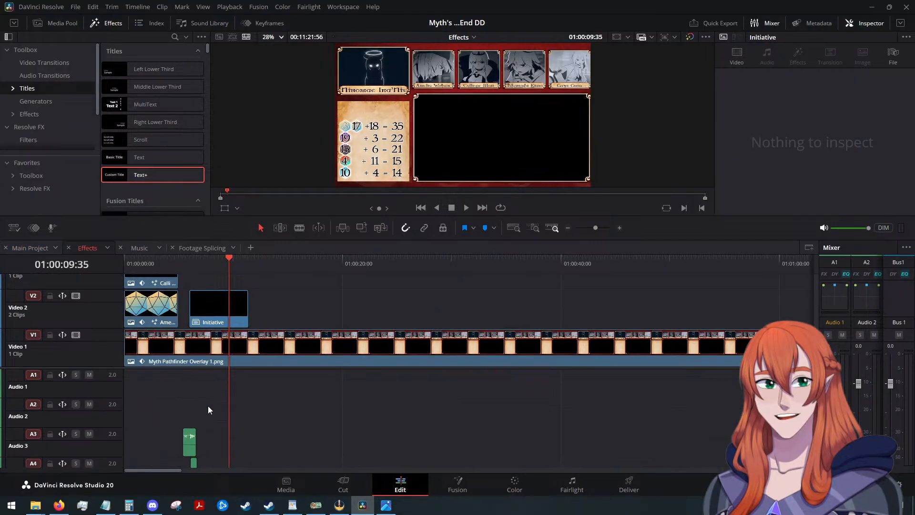
Combine the dice sound-effect clips on Audio 3 through Audio 7 of the Effects timeline into a compound clip named "Initiative SFX".
{"action": "left_click_drag", "start_coordinate": [159, 405], "coordinate": [239, 480]}
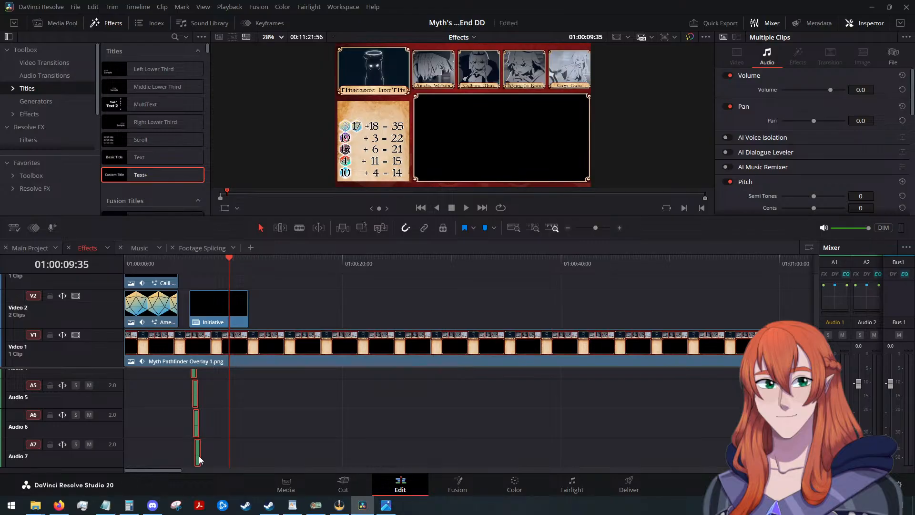
{"action": "right_click", "coordinate": [199, 460]}
{"action": "left_click", "coordinate": [273, 162]}
{"action": "type", "text": "Init"}
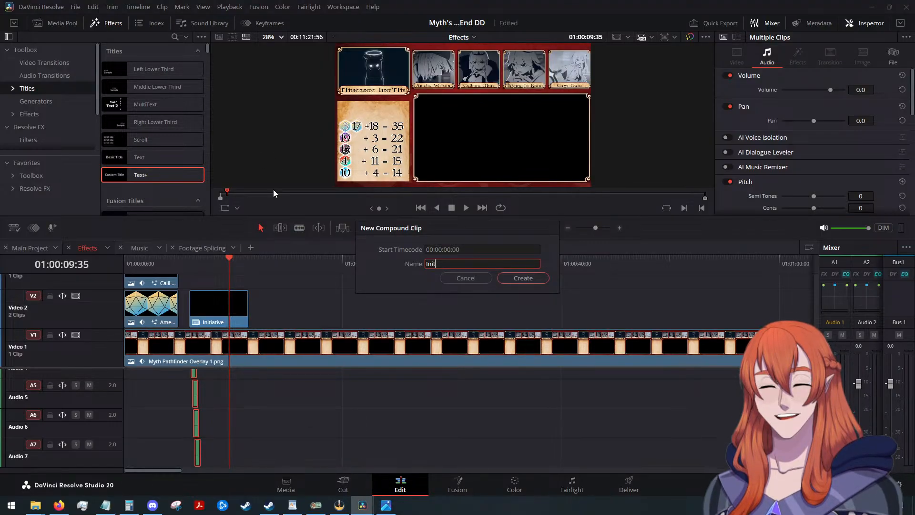
{"action": "type", "text": "iative SFX"}
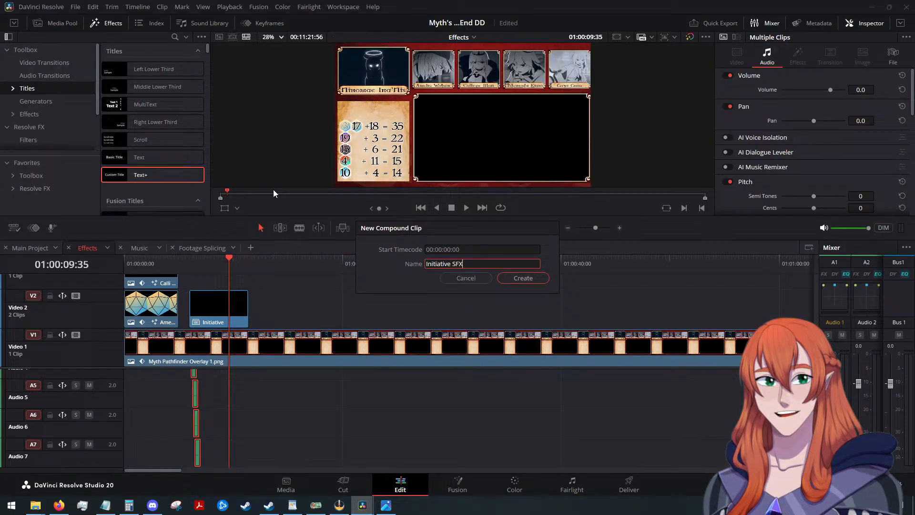
{"action": "key", "text": "Return"}
Copy the "Initiative SFX" compound clip into the Main Project timeline at 01:03:14:48 and move it to the narration gap on Audio 1.
{"action": "scroll", "coordinate": [206, 421], "scroll_direction": "up", "scroll_amount": 5}
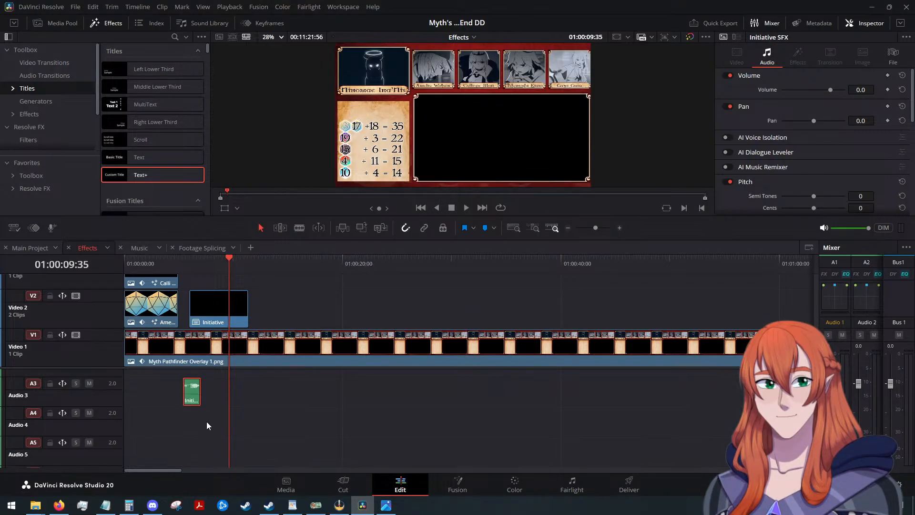
{"action": "left_click", "coordinate": [21, 250]}
{"action": "left_click_drag", "start_coordinate": [476, 272], "coordinate": [363, 282]}
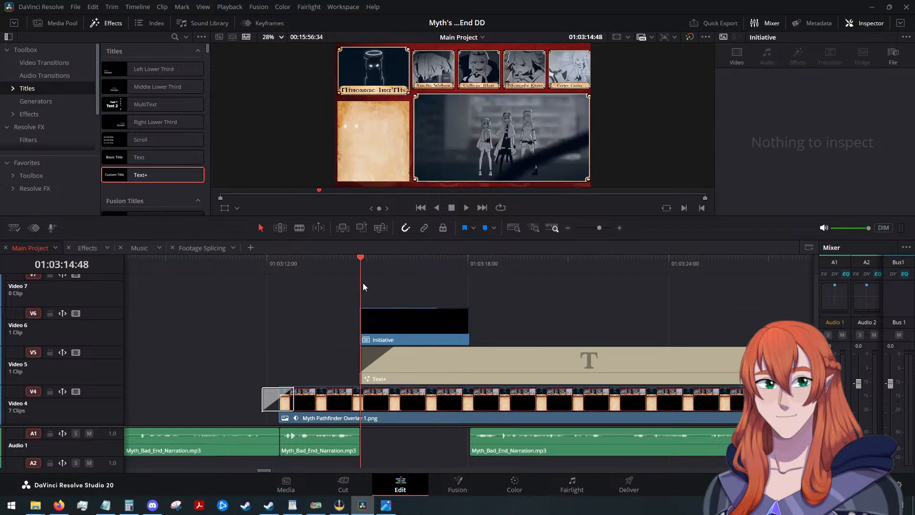
{"action": "key", "text": "space"}
{"action": "scroll", "coordinate": [498, 334], "scroll_direction": "down", "scroll_amount": 3}
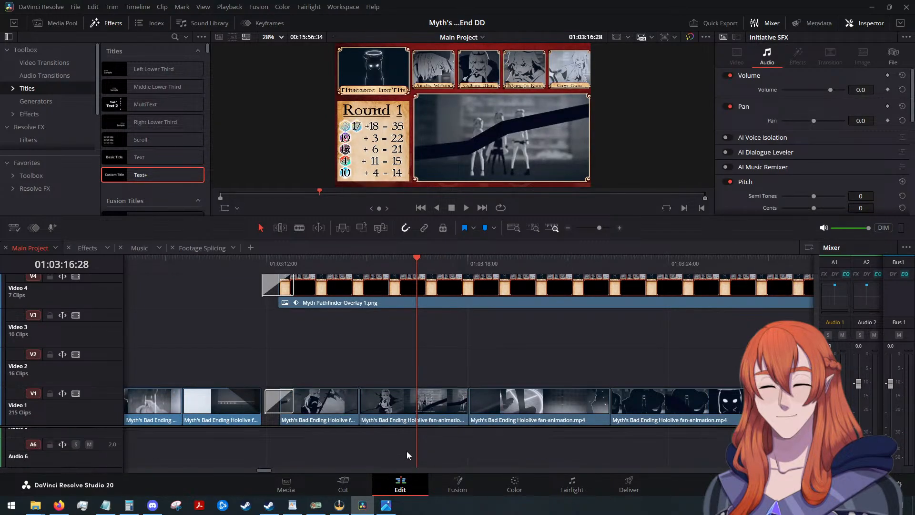
{"action": "scroll", "coordinate": [420, 426], "scroll_direction": "down", "scroll_amount": 2}
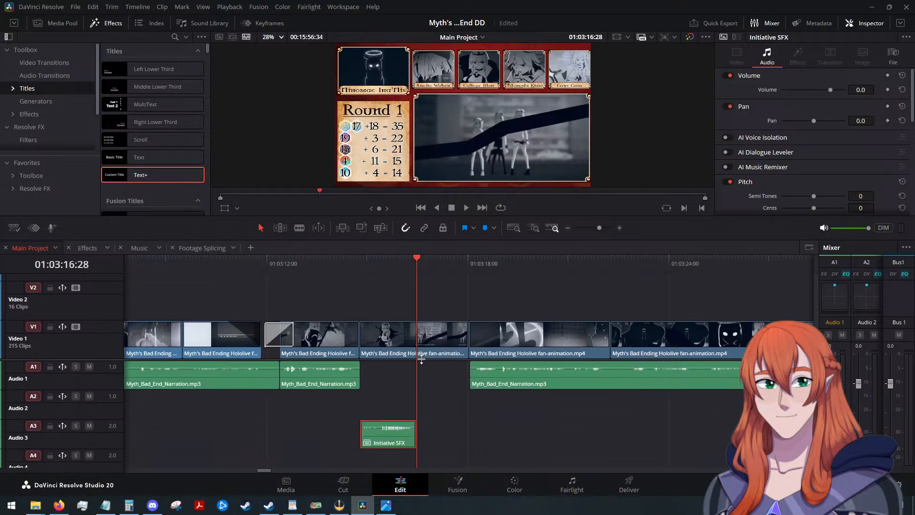
{"action": "left_click_drag", "start_coordinate": [387, 441], "coordinate": [389, 380]}
Play the Main Project timeline from the start of the "Initiative SFX" clip to 01:03:22:20 to check sound against the dice animation.
{"action": "scroll", "coordinate": [450, 329], "scroll_direction": "up", "scroll_amount": 4}
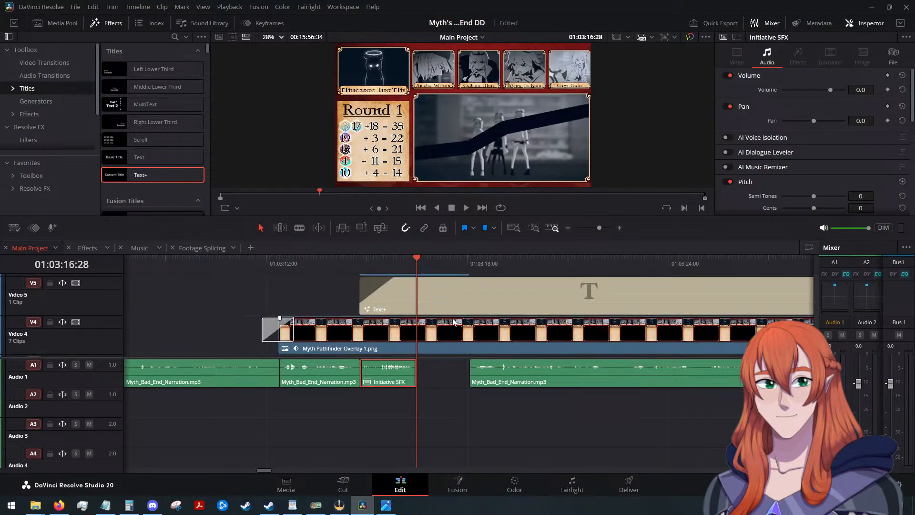
{"action": "left_click_drag", "start_coordinate": [416, 259], "coordinate": [360, 265]}
{"action": "left_click", "coordinate": [465, 208]}
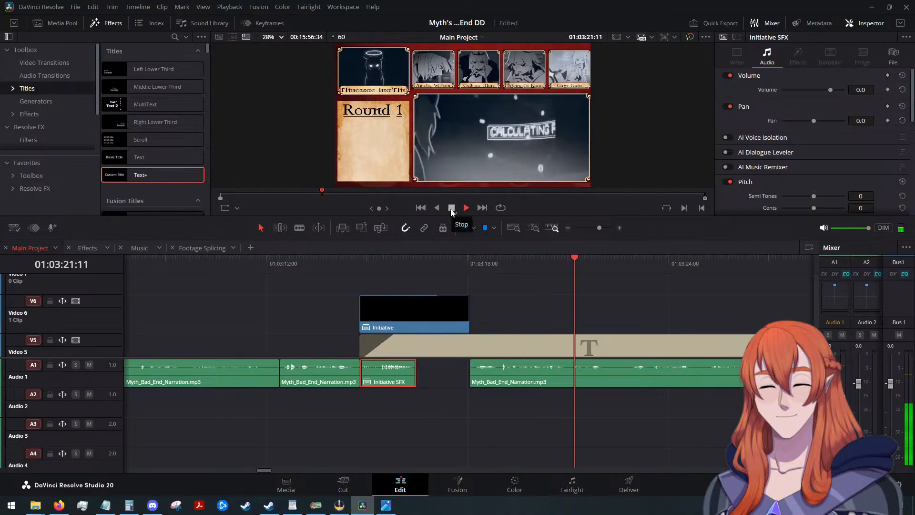
{"action": "left_click", "coordinate": [451, 208]}
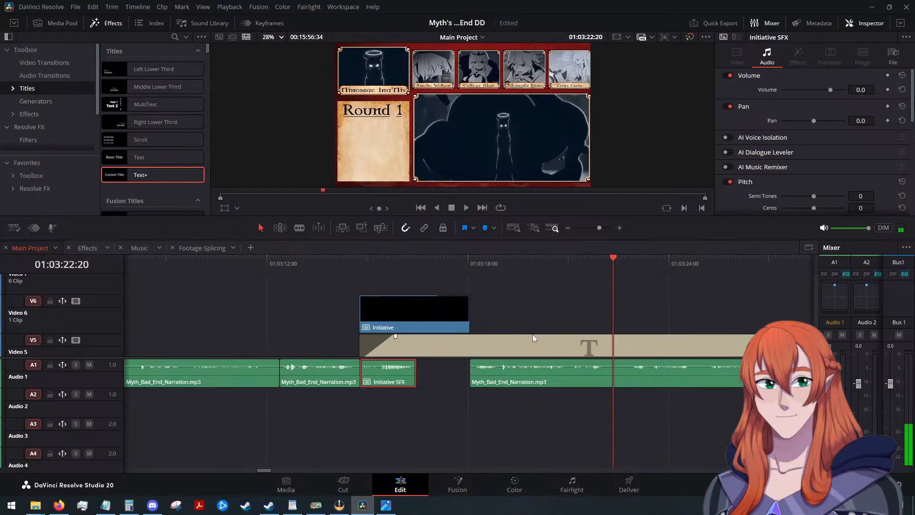
{"action": "scroll", "coordinate": [533, 335], "scroll_direction": "down", "scroll_amount": 3}
{"action": "scroll", "coordinate": [532, 333], "scroll_direction": "up", "scroll_amount": 3}
{"action": "scroll", "coordinate": [532, 332], "scroll_direction": "down", "scroll_amount": 3}
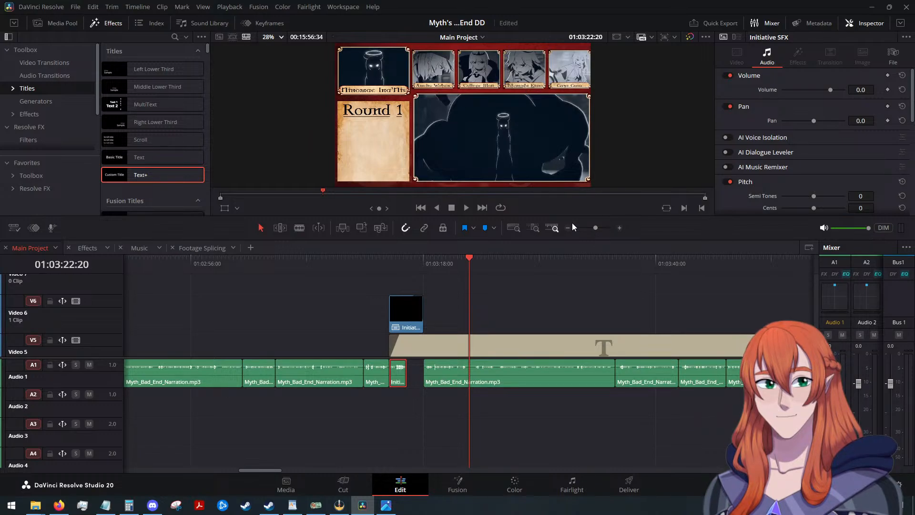
Move the Main Project timeline's playhead to 01:03:18:04, at the start of the narration clip after the gap.
{"action": "left_click", "coordinate": [202, 248]}
{"action": "left_click", "coordinate": [29, 248]}
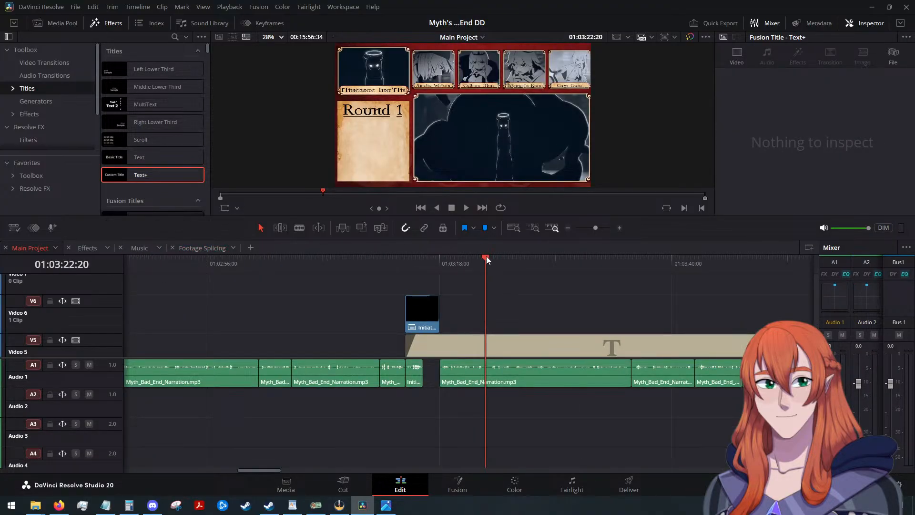
{"action": "left_click_drag", "start_coordinate": [486, 256], "coordinate": [443, 267]}
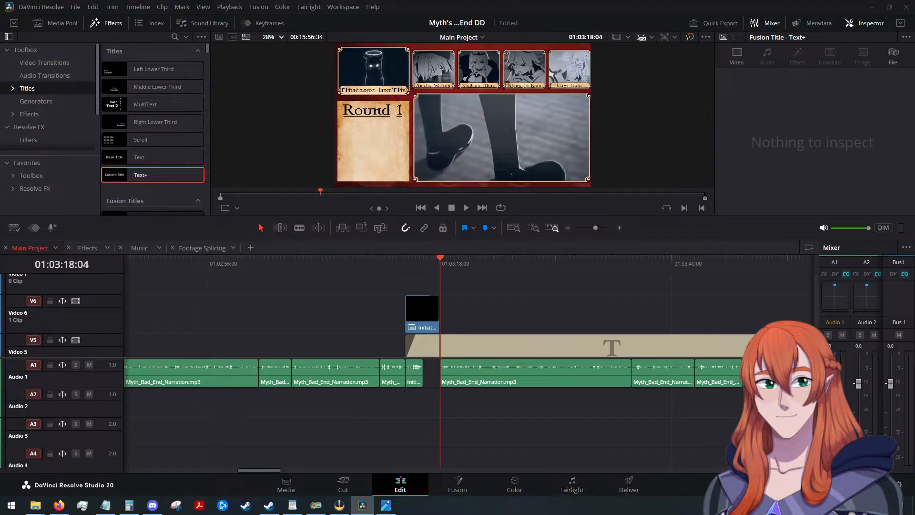
Place Amelia D20.png on Video 2 of the Effects timeline at 01:00:19:17, above the overlay clip.
{"action": "key", "text": "alt+Tab"}
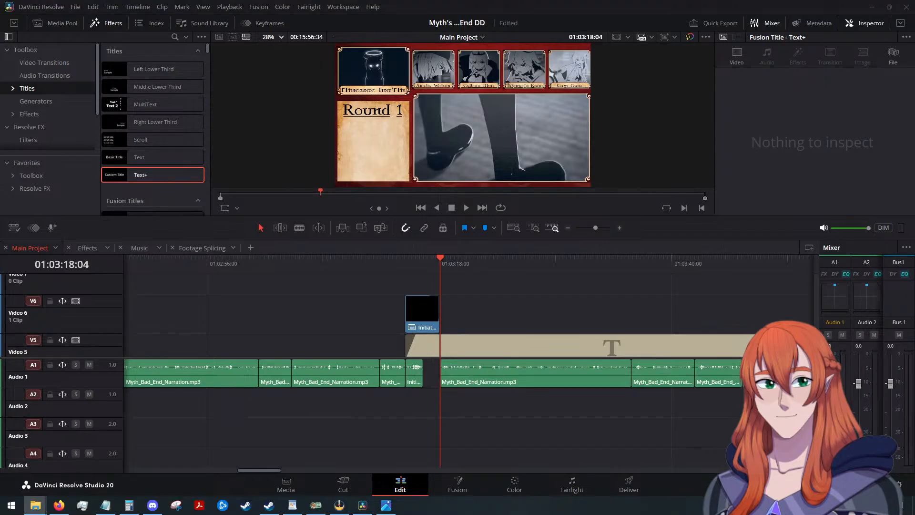
{"action": "left_click", "coordinate": [76, 246]}
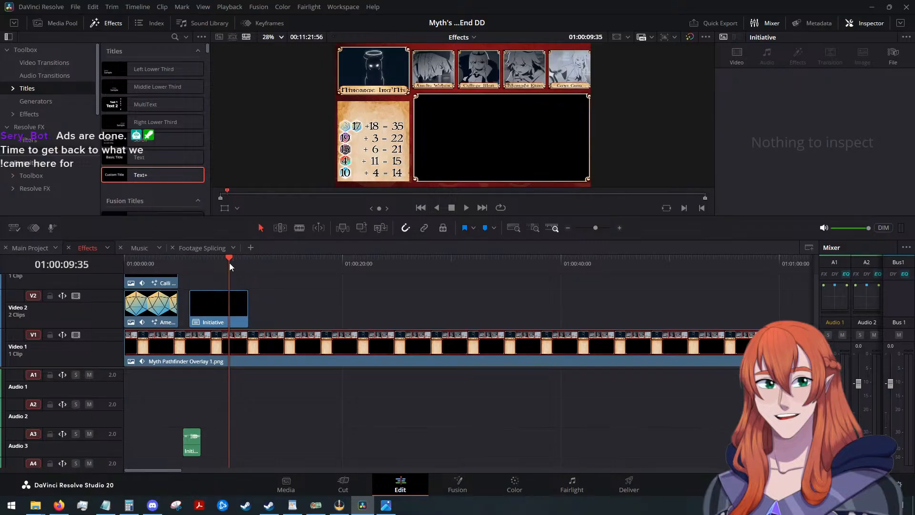
{"action": "left_click_drag", "start_coordinate": [230, 262], "coordinate": [334, 272]}
{"action": "left_click", "coordinate": [403, 351]}
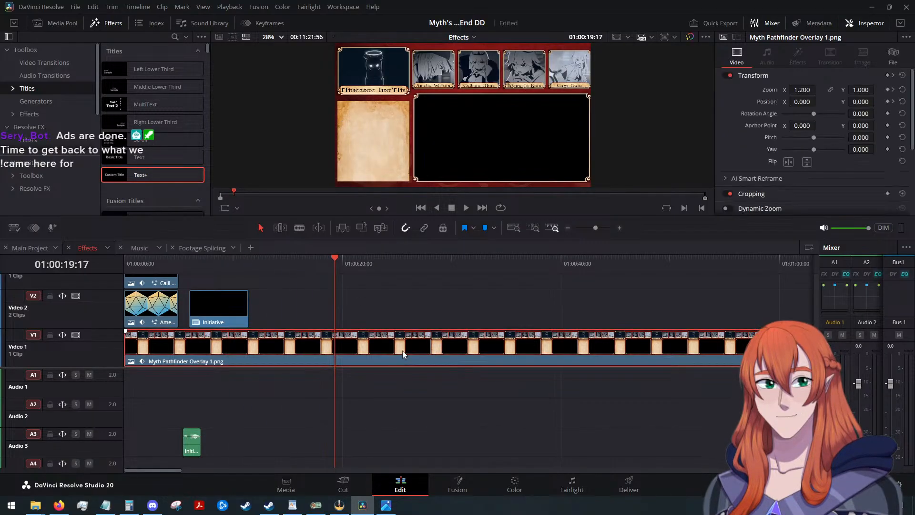
{"action": "key", "text": "alt+Tab"}
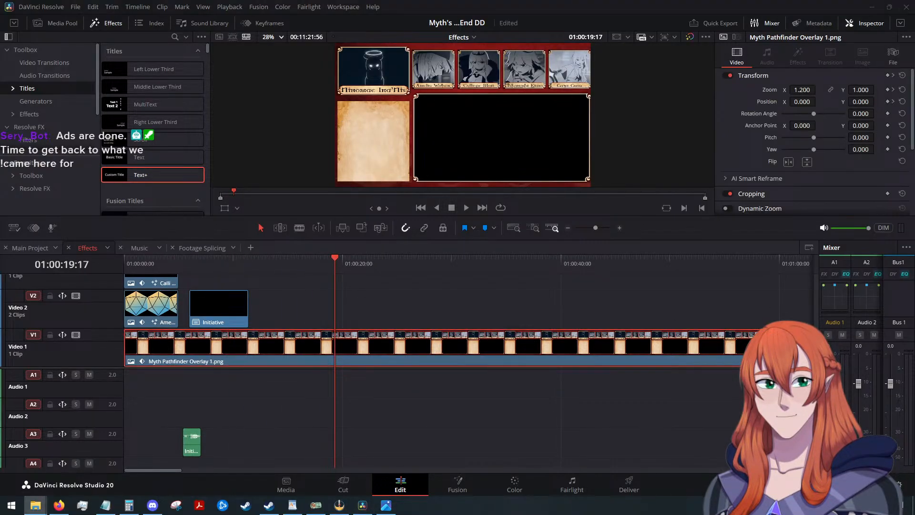
{"action": "left_click_drag", "start_coordinate": [914, 248], "coordinate": [332, 313]}
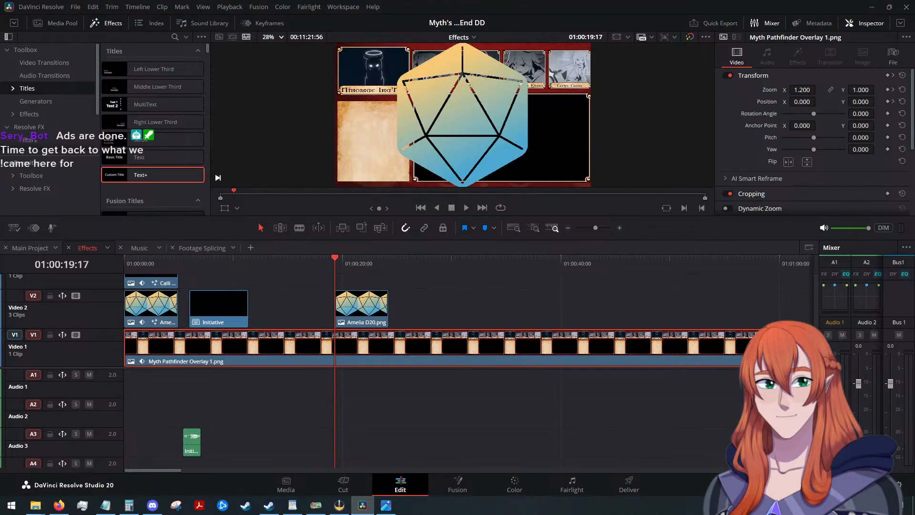
{"action": "left_click", "coordinate": [802, 89]}
{"action": "type", "text": "0.10"}
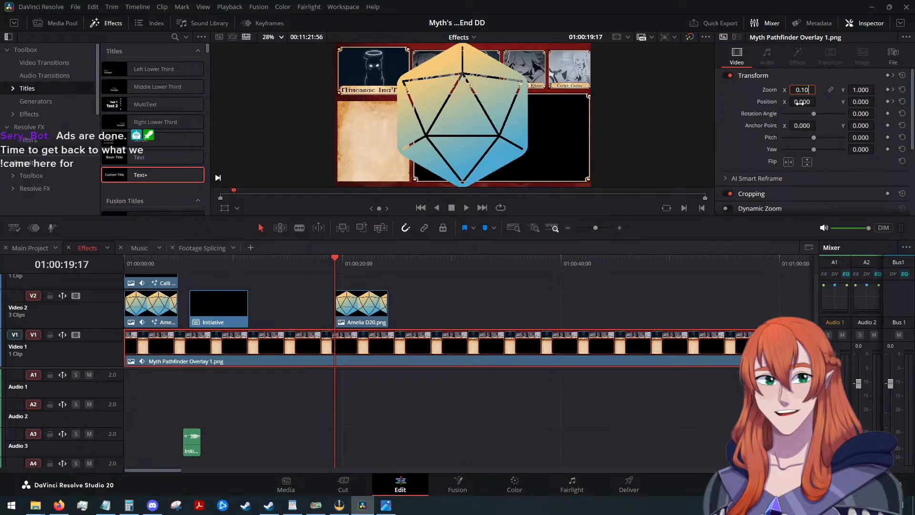
{"action": "key", "text": "Return"}
{"action": "key", "text": "ctrl+z"}
Scale the new Amelia D20.png clip on Video 2 to a zoom of 0.1.
{"action": "left_click", "coordinate": [362, 305]}
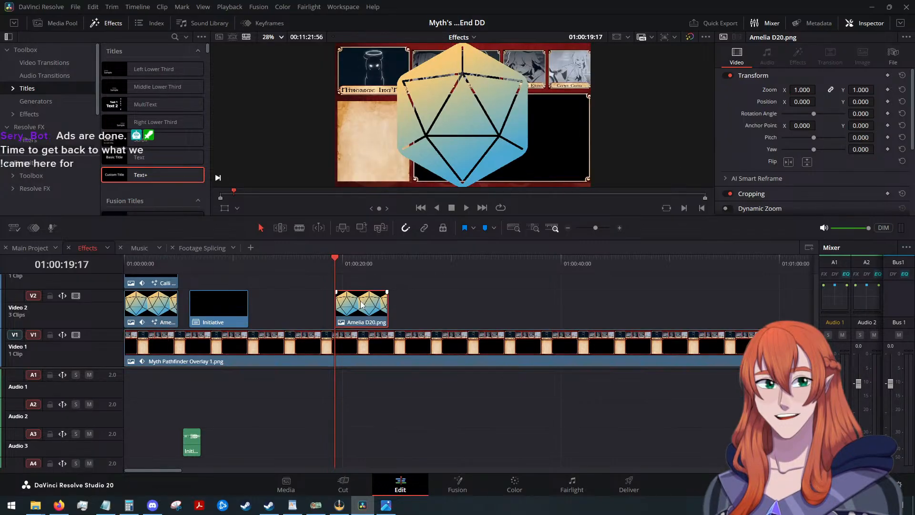
{"action": "left_click", "coordinate": [796, 90]}
{"action": "type", "text": "0.1"}
{"action": "key", "text": "Return"}
Try a zoom of 0.05 on the Amelia D20.png clip.
{"action": "left_click", "coordinate": [801, 90]}
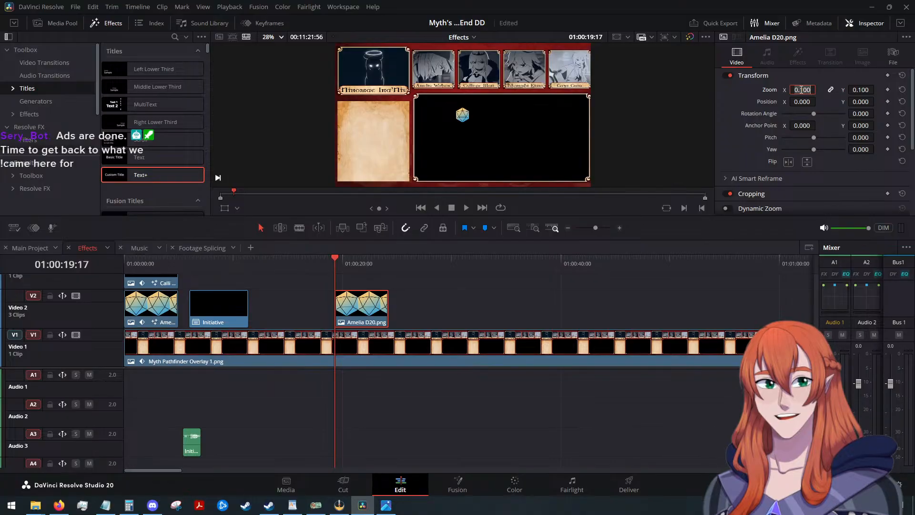
{"action": "key", "text": "ctrl+a"}
{"action": "key", "text": "BackSpace"}
{"action": "type", "text": "0.05"}
{"action": "key", "text": "Return"}
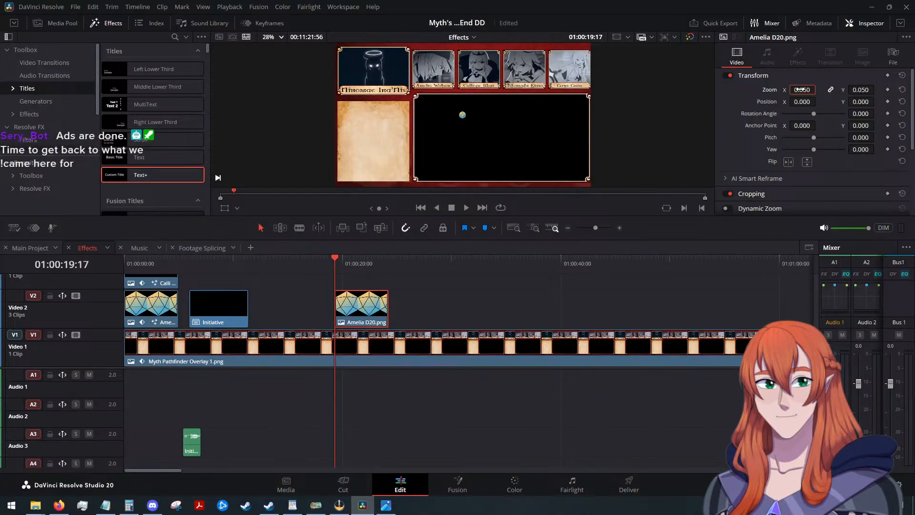
Set the Amelia D20.png clip's zoom to 0.075.
{"action": "double_click", "coordinate": [808, 90]}
{"action": "type", "text": "0.075"}
{"action": "key", "text": "Return"}
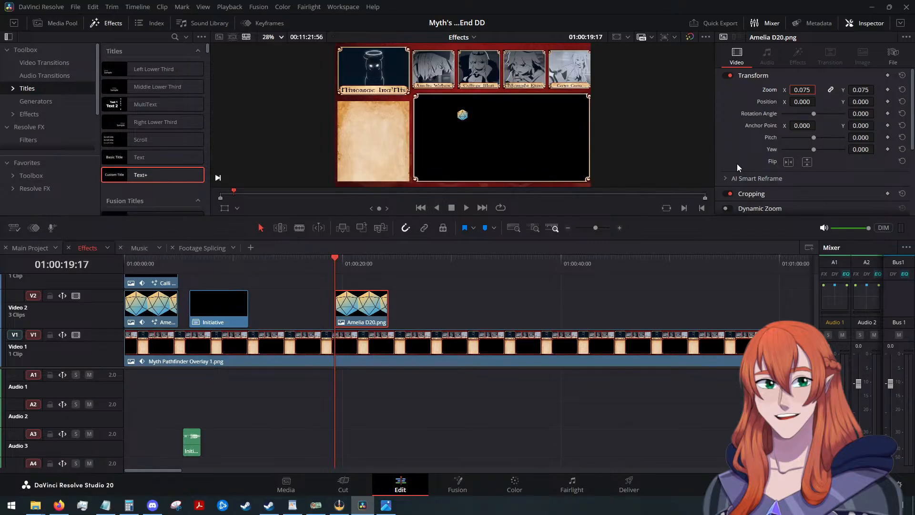
Position the Amelia D20 die at X -214, Y 285, in the lower corner of the Amelia Watson portrait.
{"action": "left_click_drag", "start_coordinate": [802, 102], "coordinate": [762, 102]}
{"action": "scroll", "coordinate": [453, 85], "scroll_direction": "up", "scroll_amount": 4}
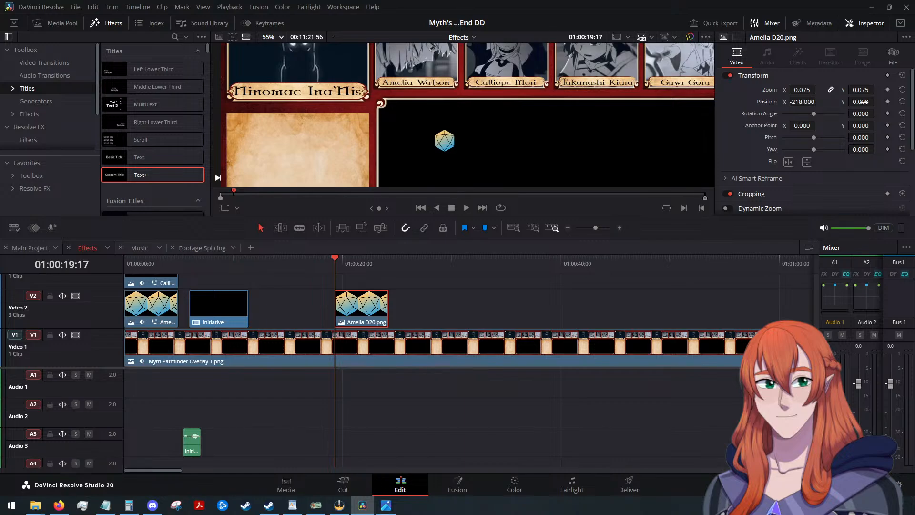
{"action": "left_click_drag", "start_coordinate": [863, 102], "coordinate": [877, 101]}
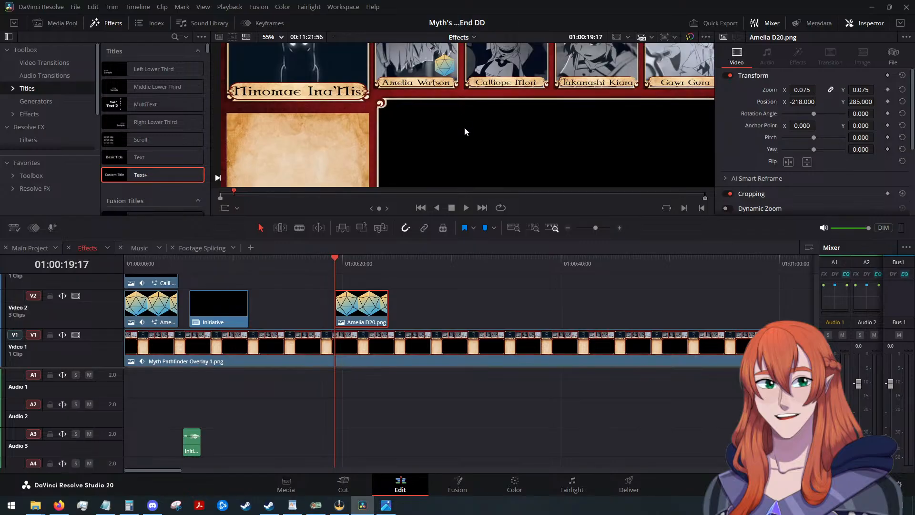
{"action": "scroll", "coordinate": [465, 130], "scroll_direction": "down", "scroll_amount": 1}
{"action": "scroll", "coordinate": [464, 127], "scroll_direction": "down", "scroll_amount": 1}
{"action": "left_click_drag", "start_coordinate": [815, 101], "coordinate": [818, 101]}
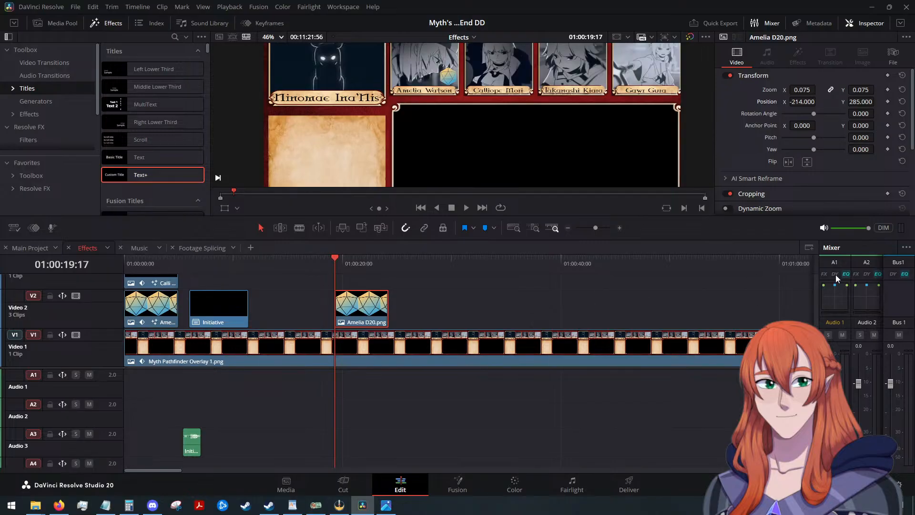
Add Calli D20.png on Video 3 above the Amelia D20 clip and paste that clip's position and zoom attributes onto it.
{"action": "left_click_drag", "start_coordinate": [914, 291], "coordinate": [316, 286]}
{"action": "scroll", "coordinate": [435, 310], "scroll_direction": "down", "scroll_amount": 1}
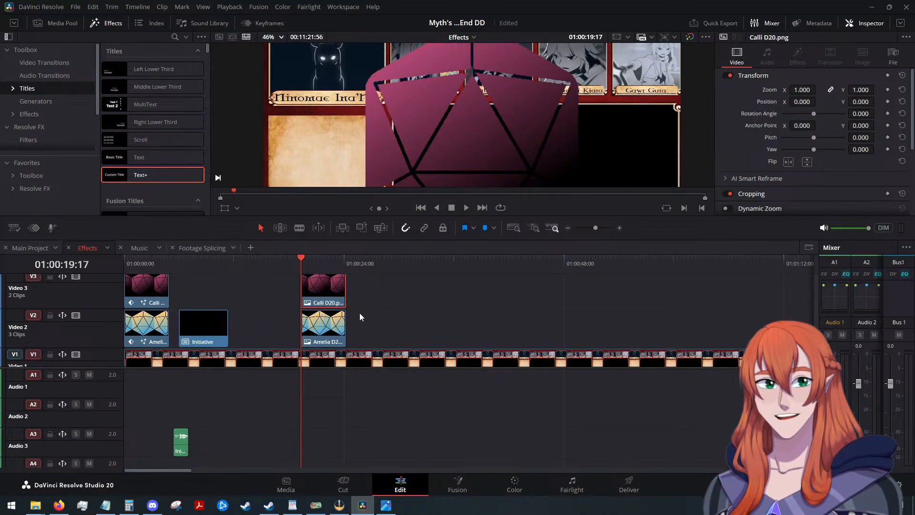
{"action": "left_click", "coordinate": [327, 328]}
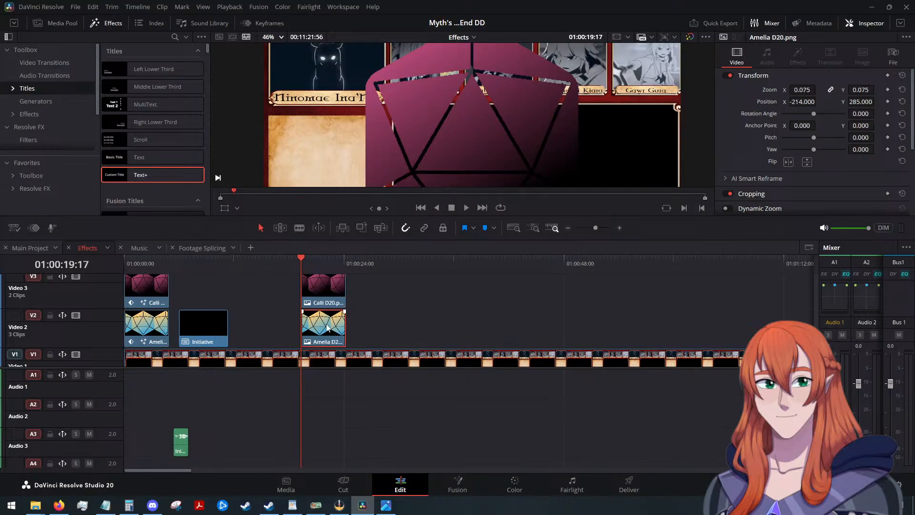
{"action": "left_click", "coordinate": [318, 293]}
{"action": "key", "text": "alt+v"}
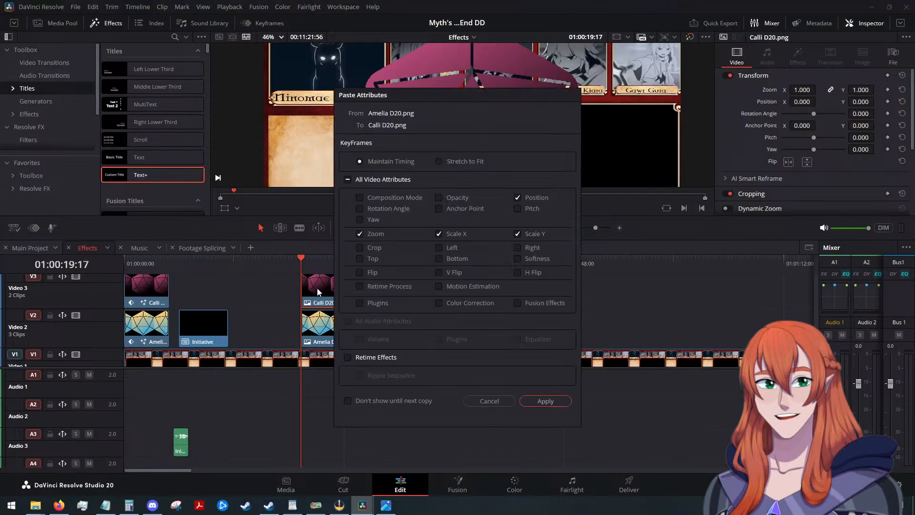
{"action": "left_click", "coordinate": [556, 404]}
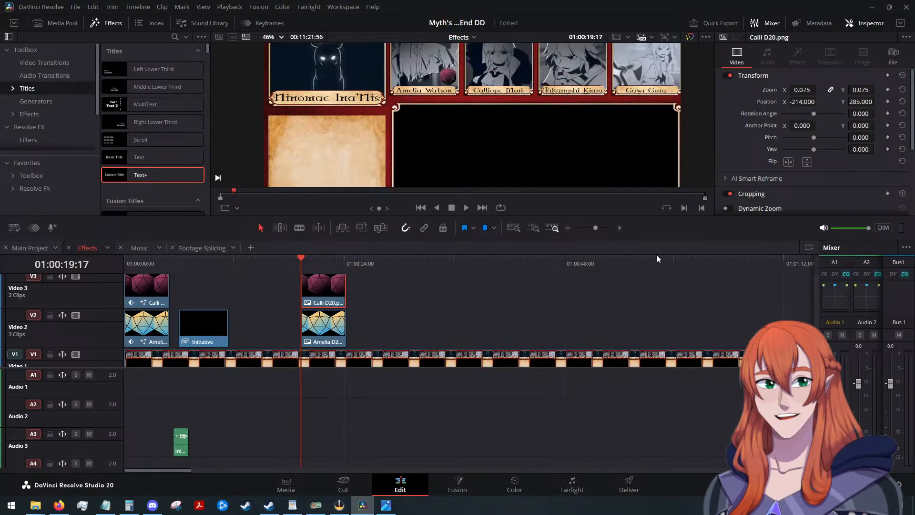
Shift the Calli D20 die horizontally to position X 150, onto the Calliope Mori portrait.
{"action": "left_click_drag", "start_coordinate": [798, 102], "coordinate": [818, 102]}
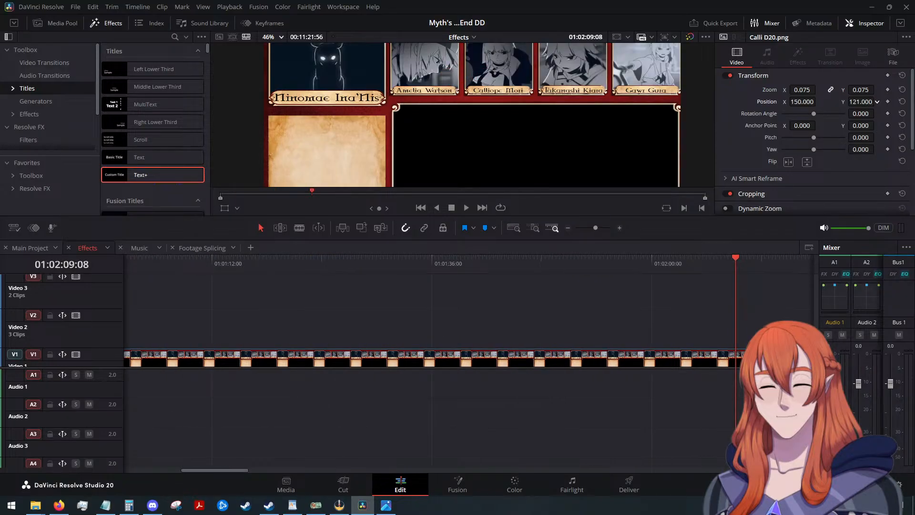
{"action": "left_click_drag", "start_coordinate": [853, 102], "coordinate": [870, 103]}
{"action": "key", "text": "ctrl+z"}
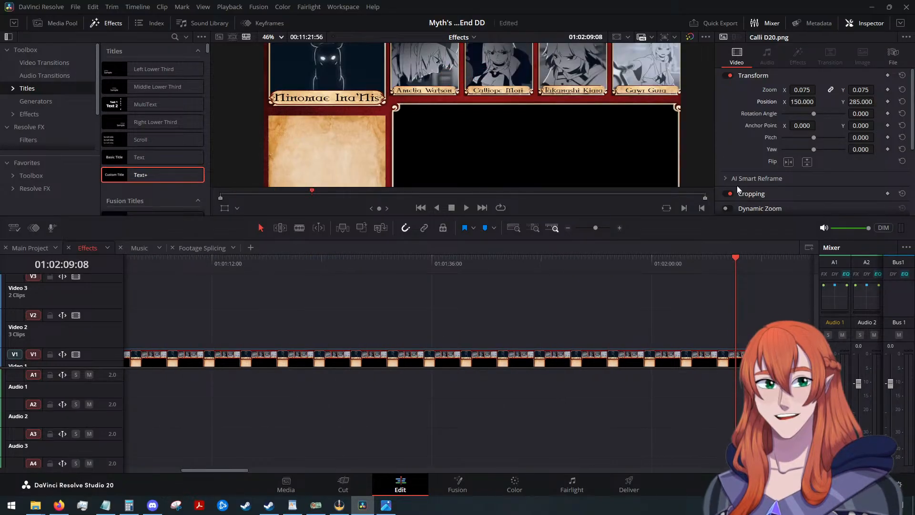
Return the playhead to the D20 clips at 01:00:19:17 and set the Calli D20 die's X position to 446.
{"action": "scroll", "coordinate": [431, 339], "scroll_direction": "down", "scroll_amount": 3}
{"action": "scroll", "coordinate": [419, 327], "scroll_direction": "down", "scroll_amount": 1}
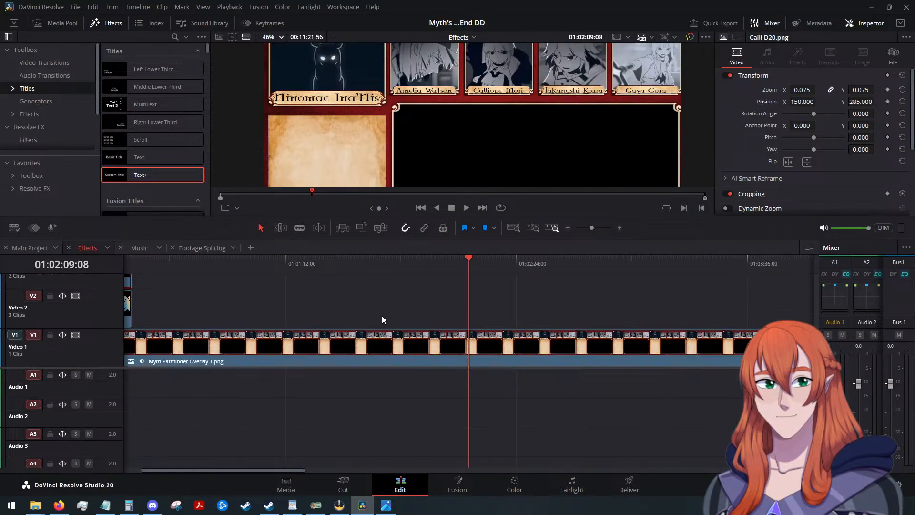
{"action": "scroll", "coordinate": [385, 316], "scroll_direction": "up", "scroll_amount": 1}
{"action": "scroll", "coordinate": [382, 424], "scroll_direction": "down", "scroll_amount": 2}
{"action": "left_click_drag", "start_coordinate": [288, 471], "coordinate": [196, 462]}
{"action": "left_click_drag", "start_coordinate": [539, 259], "coordinate": [192, 274]}
{"action": "scroll", "coordinate": [335, 316], "scroll_direction": "up", "scroll_amount": 3}
{"action": "scroll", "coordinate": [345, 316], "scroll_direction": "up", "scroll_amount": 1}
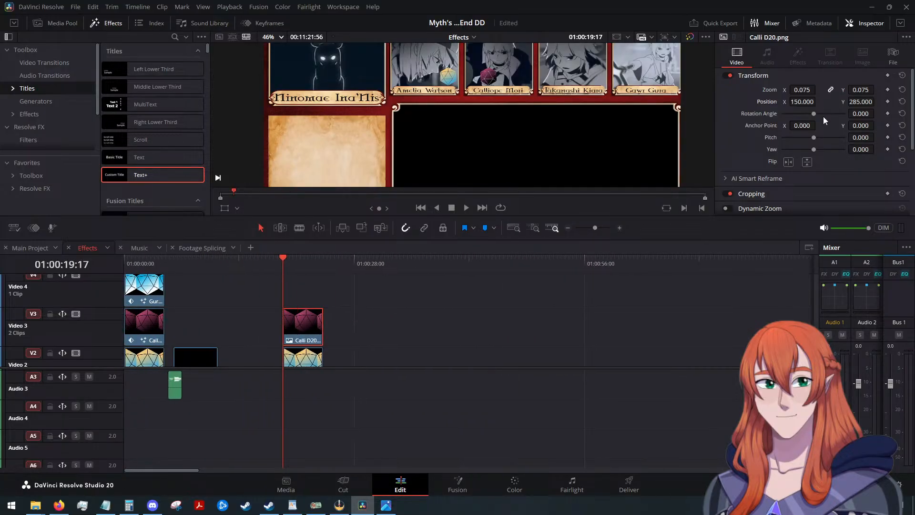
{"action": "mouse_move", "coordinate": [876, 101]}
{"action": "left_mouse_down"}
{"action": "mouse_move", "coordinate": [893, 101]}
{"action": "mouse_move", "coordinate": [875, 101]}
{"action": "left_mouse_up"}
{"action": "left_click_drag", "start_coordinate": [802, 102], "coordinate": [818, 101]}
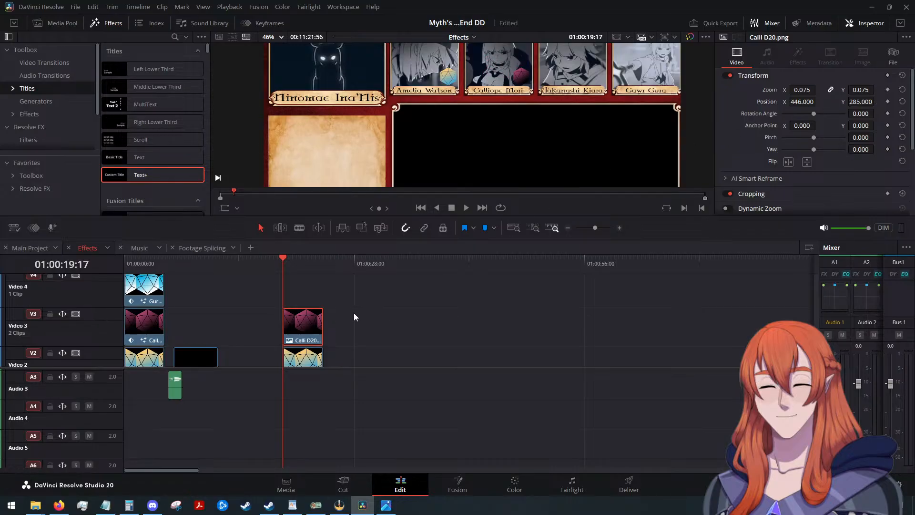
Add Kiara D20.png on Video 4 at 01:00:19:17, directly above the Calli D20 clip.
{"action": "scroll", "coordinate": [387, 309], "scroll_direction": "down", "scroll_amount": 2}
{"action": "scroll", "coordinate": [388, 310], "scroll_direction": "up", "scroll_amount": 2}
{"action": "left_click_drag", "start_coordinate": [606, 331], "coordinate": [287, 295]}
{"action": "left_click", "coordinate": [303, 299]}
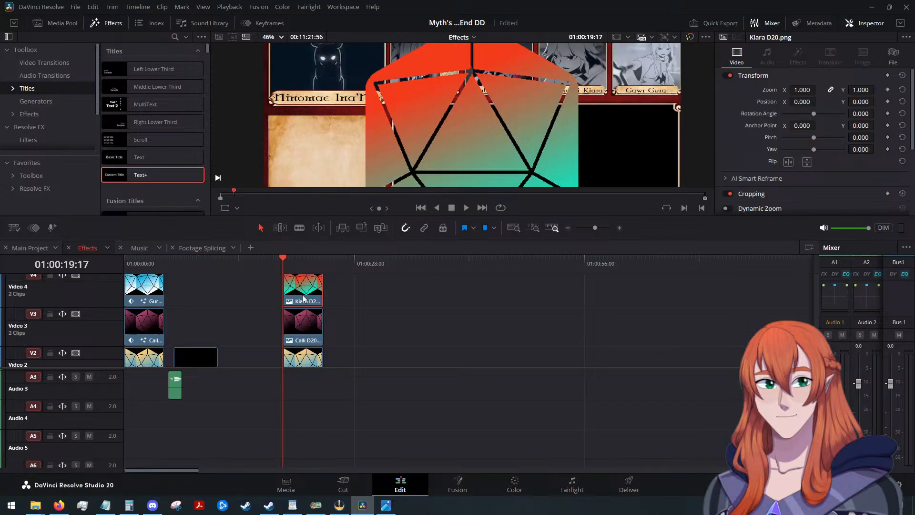
Paste the Amelia D20 clip's position and zoom attributes onto Kiara D20.png, set its X position to 1121, and save the project.
{"action": "key", "text": "ctrl+v"}
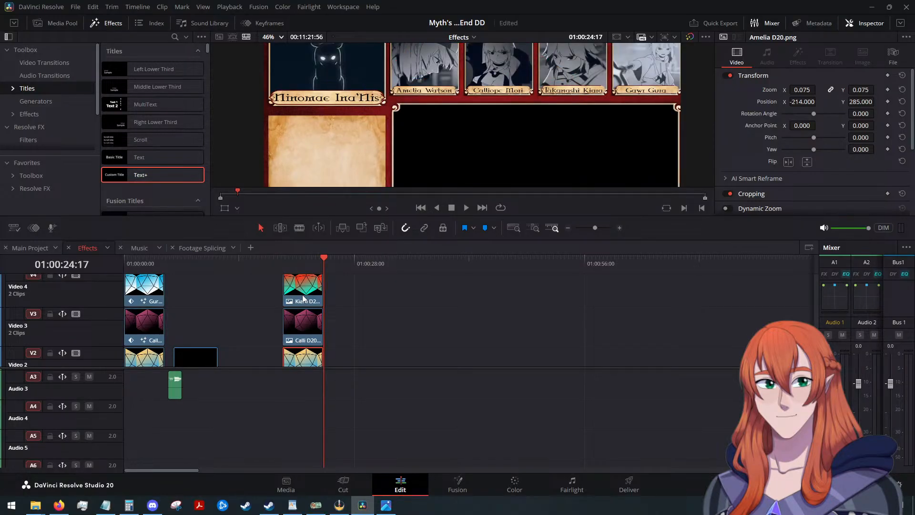
{"action": "key", "text": "ctrl+z"}
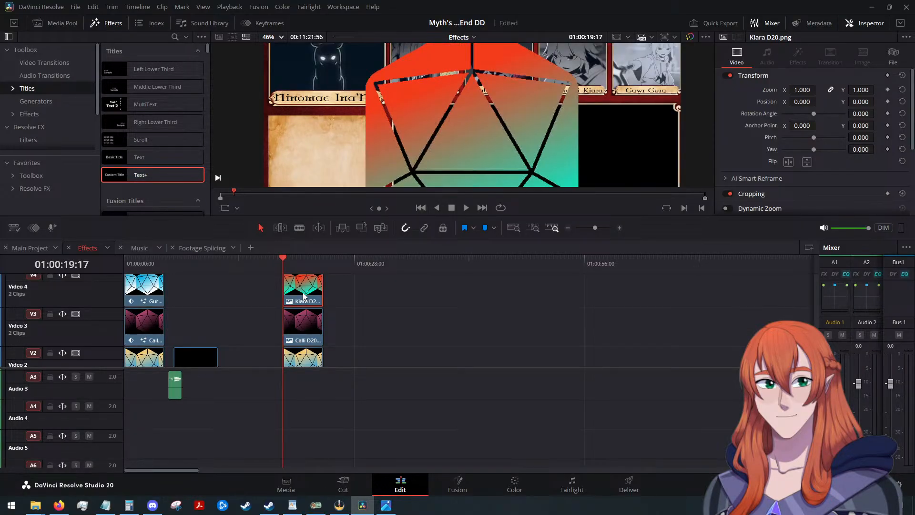
{"action": "key", "text": "alt+v"}
{"action": "left_click", "coordinate": [561, 404]}
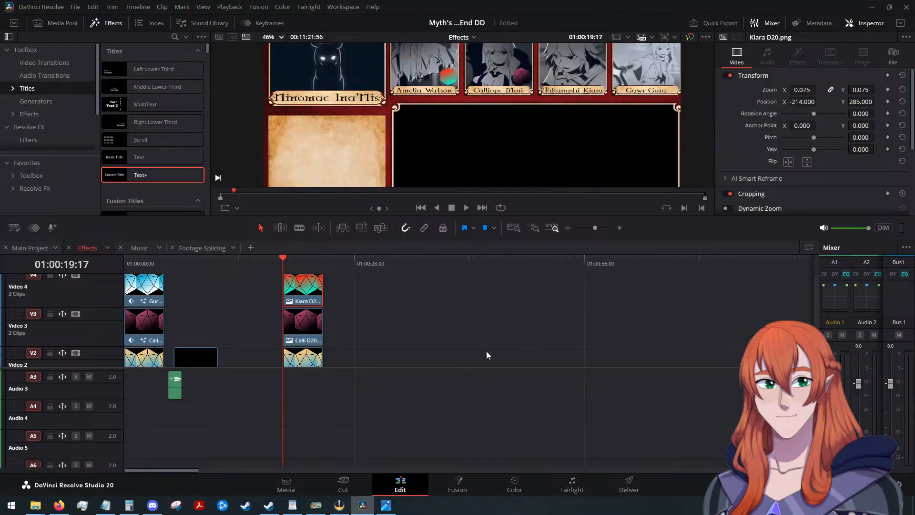
{"action": "scroll", "coordinate": [486, 351], "scroll_direction": "up", "scroll_amount": 2}
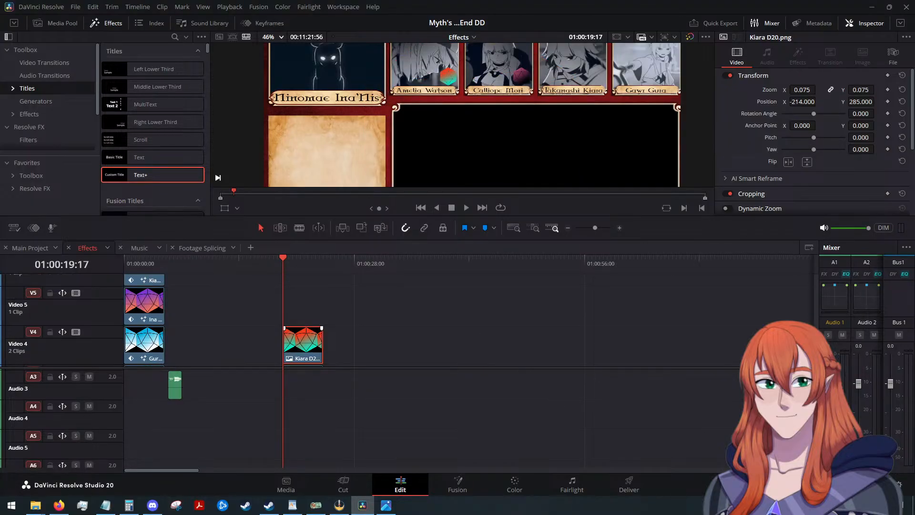
{"action": "left_click_drag", "start_coordinate": [795, 102], "coordinate": [818, 100]}
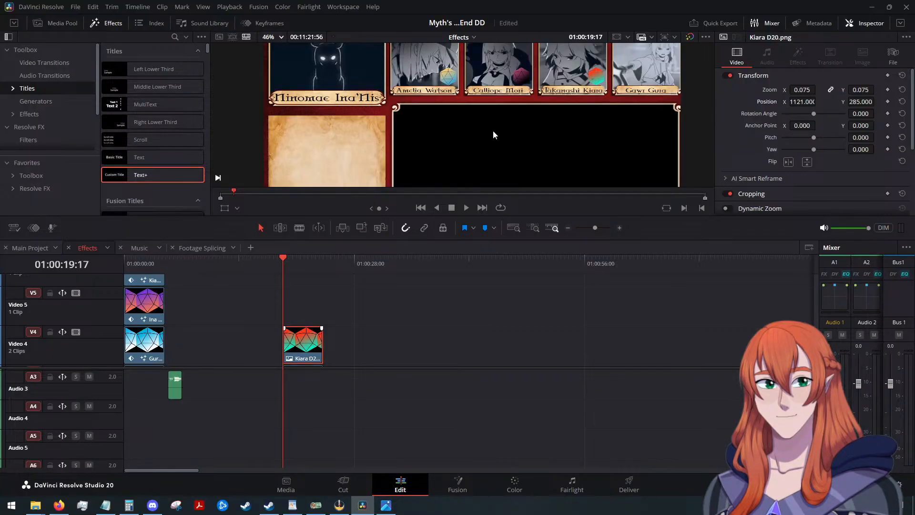
{"action": "key", "text": "ctrl+s"}
Add Gura D20.png on Video 5 above the Kiara D20 clip and save the project.
{"action": "left_click_drag", "start_coordinate": [490, 318], "coordinate": [291, 313]}
{"action": "left_click", "coordinate": [297, 312]}
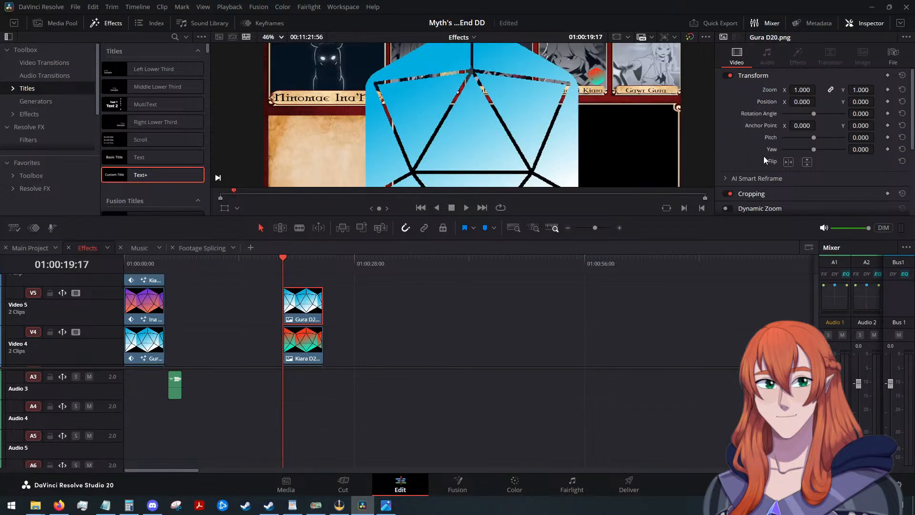
{"action": "key", "text": "ctrl+s"}
Paste the Amelia D20 clip's position and zoom attributes onto Gura D20.png and set its X position to 1781.
{"action": "key", "text": "alt+v"}
{"action": "left_click", "coordinate": [560, 401]}
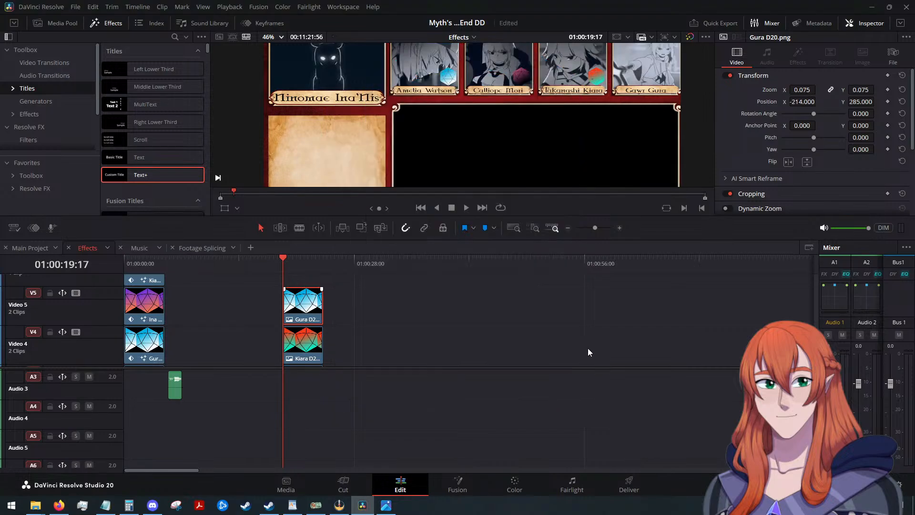
{"action": "left_click_drag", "start_coordinate": [796, 103], "coordinate": [820, 101]}
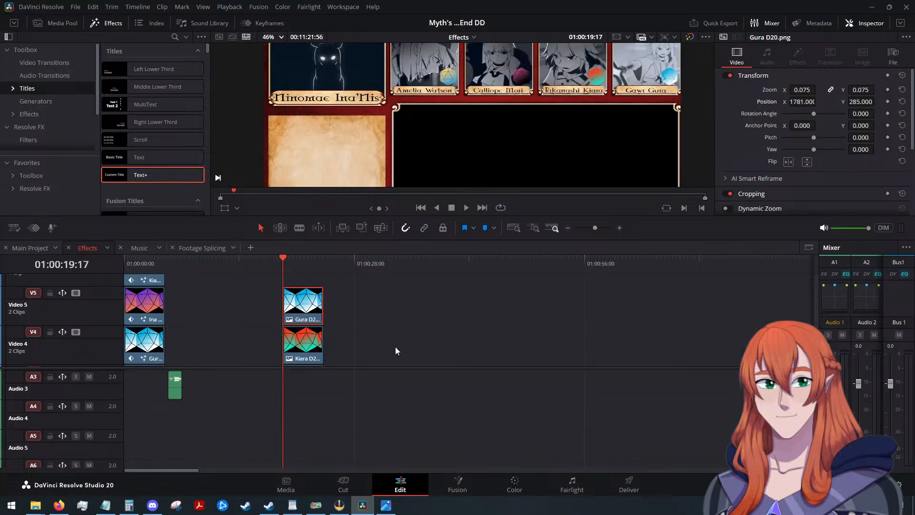
Add Ina D20.png on Video 6 above the Gura D20 clip and paste the Amelia D20 clip's position and zoom attributes onto it.
{"action": "scroll", "coordinate": [395, 347], "scroll_direction": "up", "scroll_amount": 2}
{"action": "left_click_drag", "start_coordinate": [912, 307], "coordinate": [305, 326]}
{"action": "left_click", "coordinate": [305, 325]}
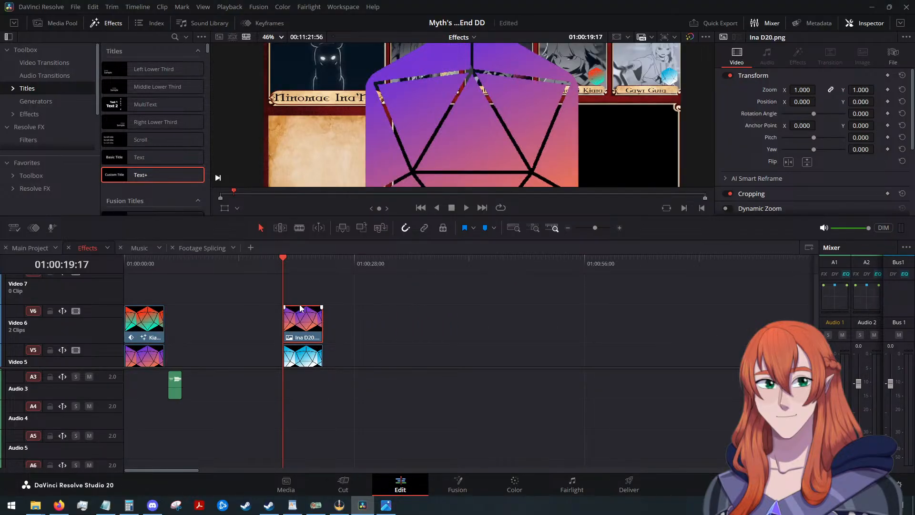
{"action": "key", "text": "alt+v"}
{"action": "left_click", "coordinate": [554, 399]}
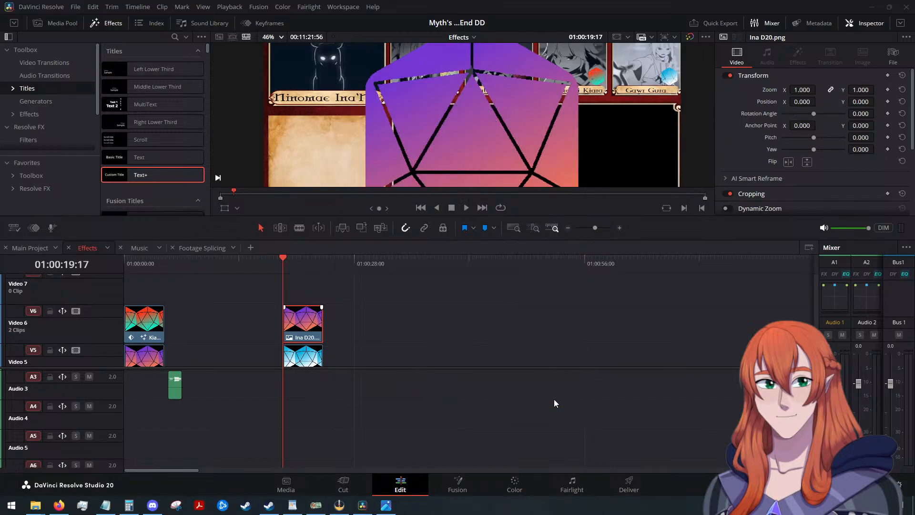
Set the X position of the Ina D20.png clip to -890 to place the die on the large portrait.
{"action": "left_click_drag", "start_coordinate": [802, 101], "coordinate": [751, 101]}
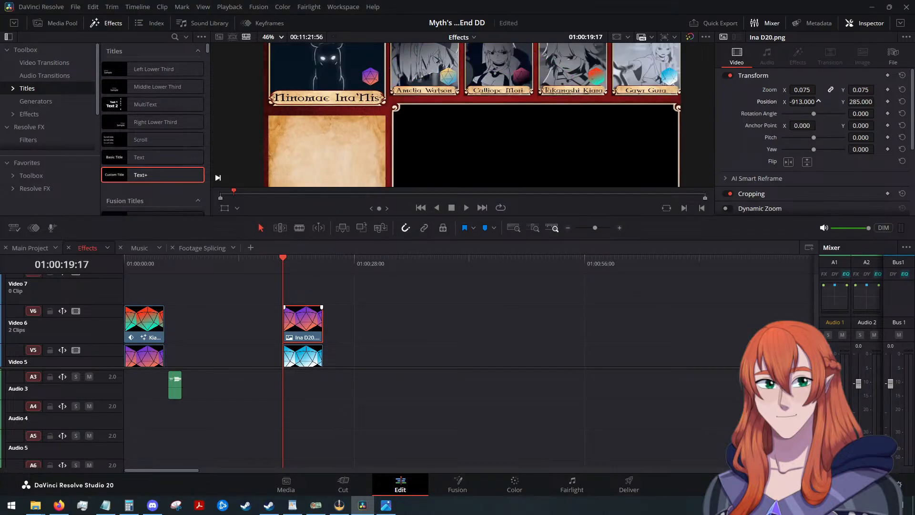
{"action": "left_click_drag", "start_coordinate": [818, 100], "coordinate": [824, 100]}
Review the stacked D20 clips and the overlay across the video tracks of the Effects timeline.
{"action": "scroll", "coordinate": [388, 340], "scroll_direction": "down", "scroll_amount": 2}
{"action": "scroll", "coordinate": [388, 340], "scroll_direction": "down", "scroll_amount": 5}
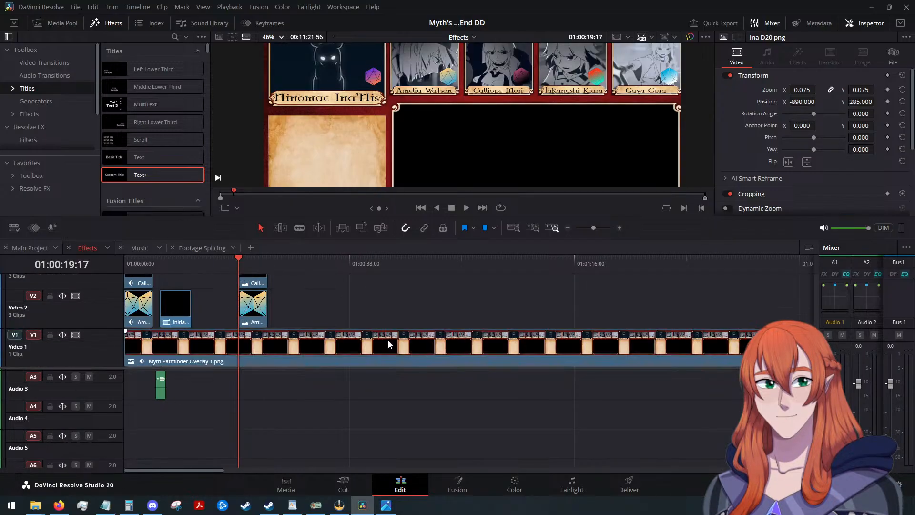
{"action": "scroll", "coordinate": [373, 332], "scroll_direction": "up", "scroll_amount": 3}
{"action": "scroll", "coordinate": [372, 331], "scroll_direction": "down", "scroll_amount": 3}
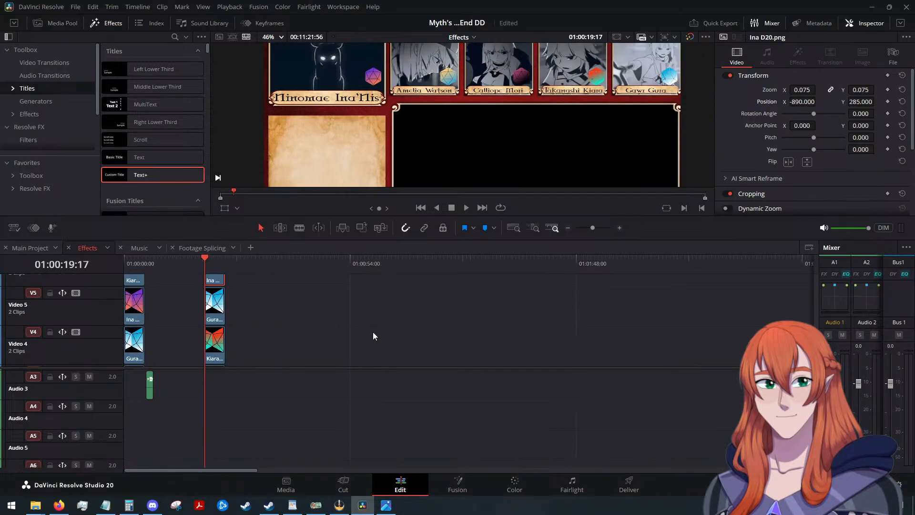
{"action": "scroll", "coordinate": [282, 317], "scroll_direction": "up", "scroll_amount": 2}
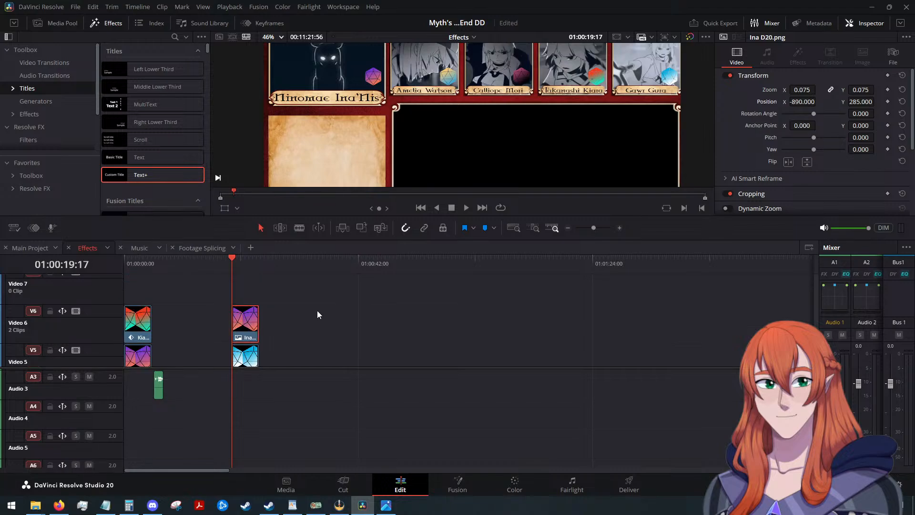
{"action": "scroll", "coordinate": [318, 315], "scroll_direction": "down", "scroll_amount": 3}
{"action": "scroll", "coordinate": [318, 314], "scroll_direction": "up", "scroll_amount": 2}
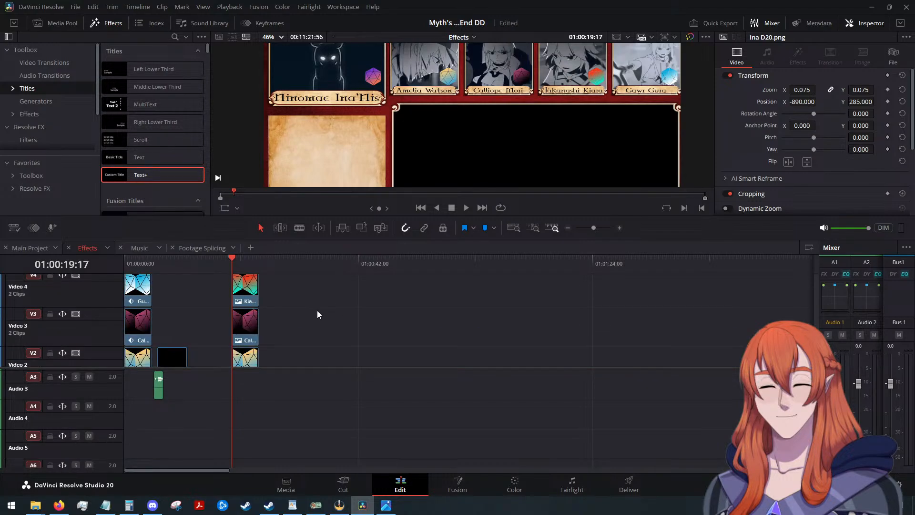
{"action": "scroll", "coordinate": [317, 315], "scroll_direction": "up", "scroll_amount": 1}
{"action": "scroll", "coordinate": [318, 314], "scroll_direction": "up", "scroll_amount": 1}
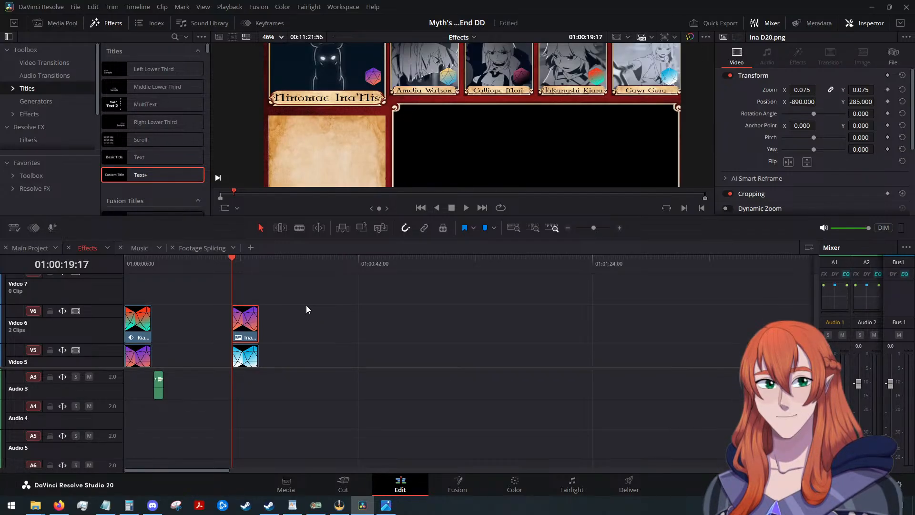
{"action": "scroll", "coordinate": [294, 300], "scroll_direction": "down", "scroll_amount": 3}
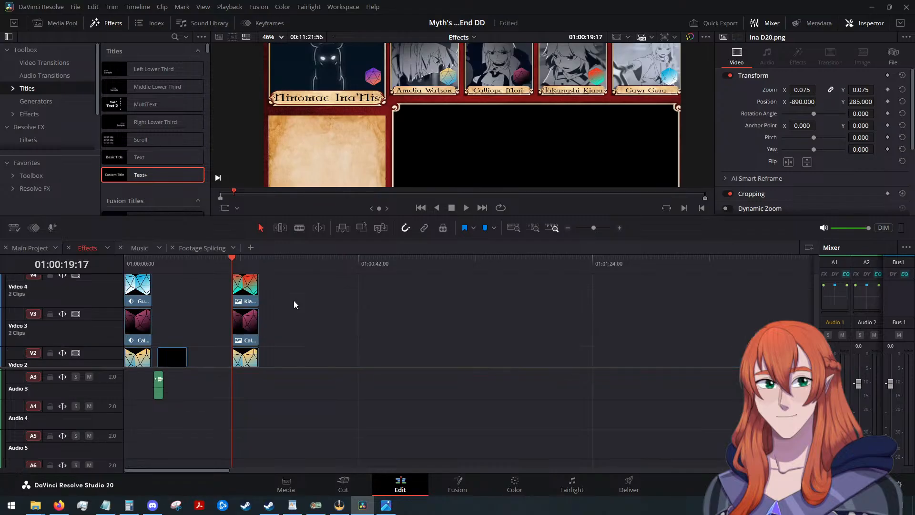
{"action": "scroll", "coordinate": [295, 302], "scroll_direction": "up", "scroll_amount": 3}
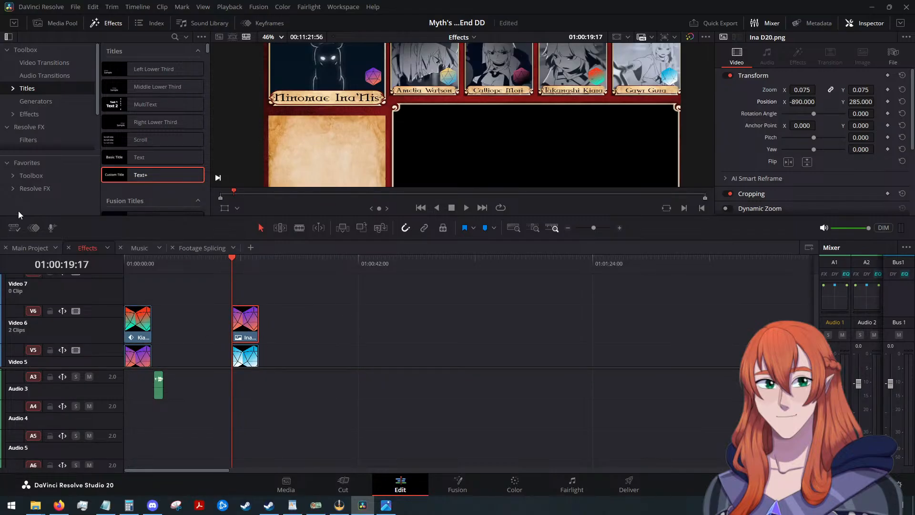
Apply the favorite Outer Stroke effect to the Ina D20 clip on Video 6 and set its border edge to Gaussian.
{"action": "left_click", "coordinate": [47, 165]}
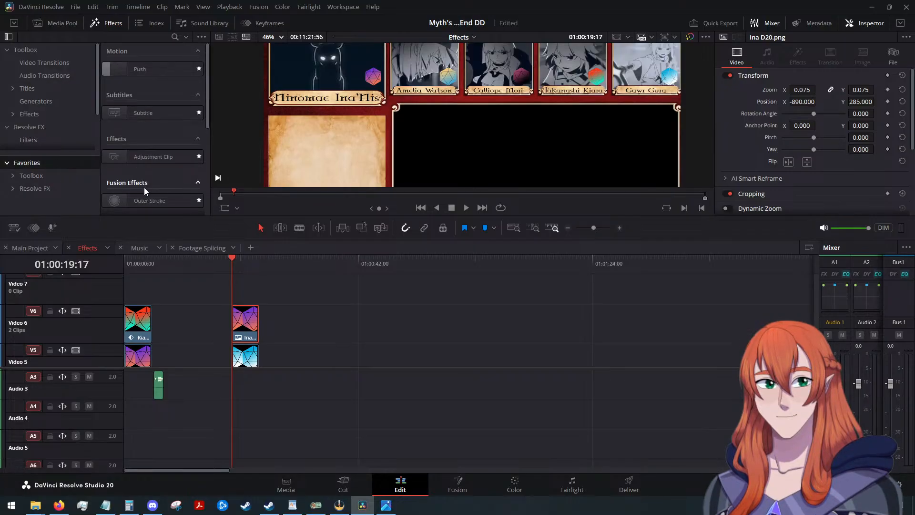
{"action": "left_click_drag", "start_coordinate": [138, 199], "coordinate": [242, 325]}
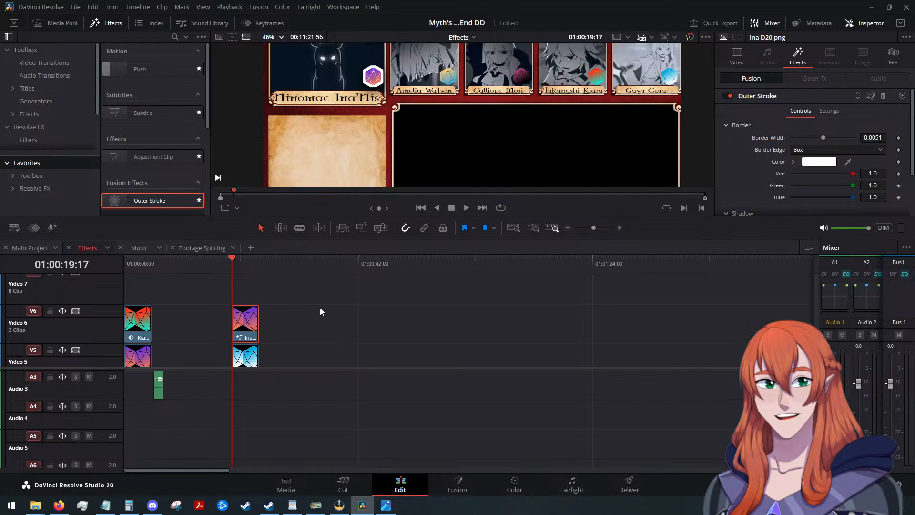
{"action": "left_click", "coordinate": [816, 149]}
{"action": "left_click", "coordinate": [807, 171]}
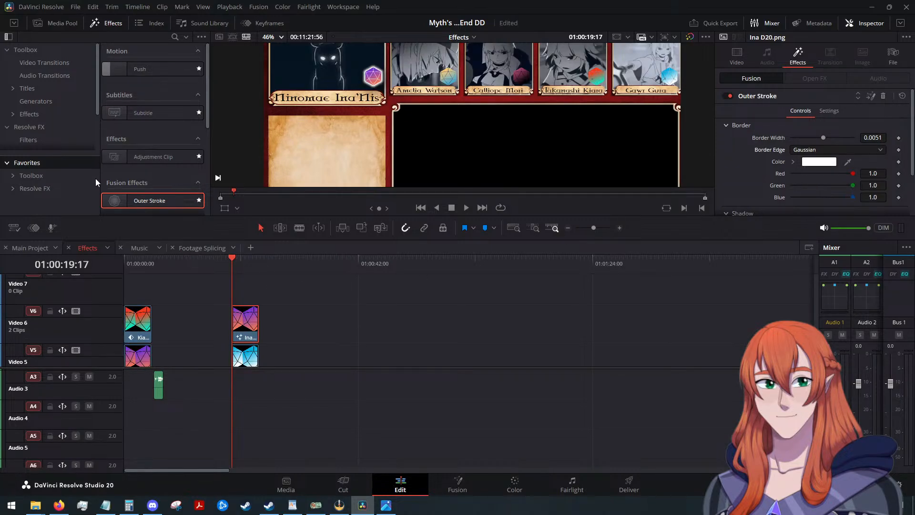
Apply Outer Stroke to the Gura D20 clip on Video 5 and set its border edge to Gaussian.
{"action": "scroll", "coordinate": [283, 322], "scroll_direction": "down", "scroll_amount": 2}
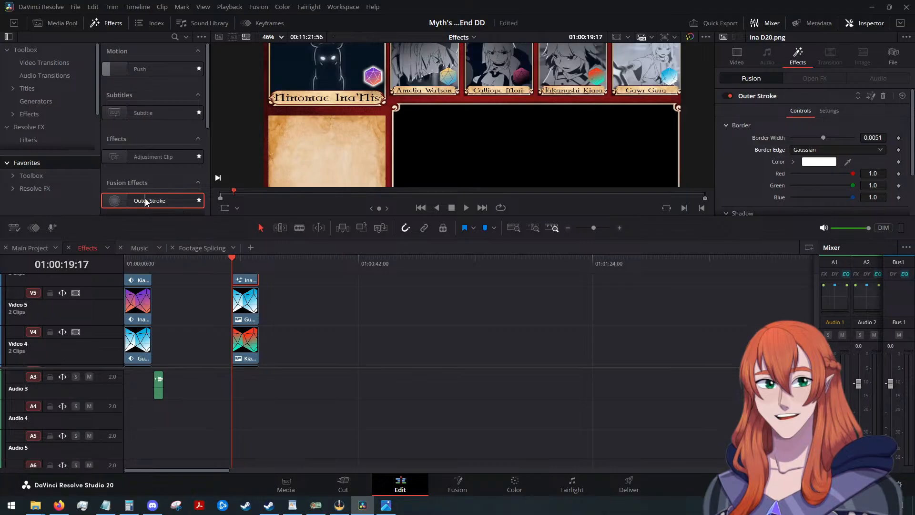
{"action": "left_click_drag", "start_coordinate": [153, 200], "coordinate": [236, 294]}
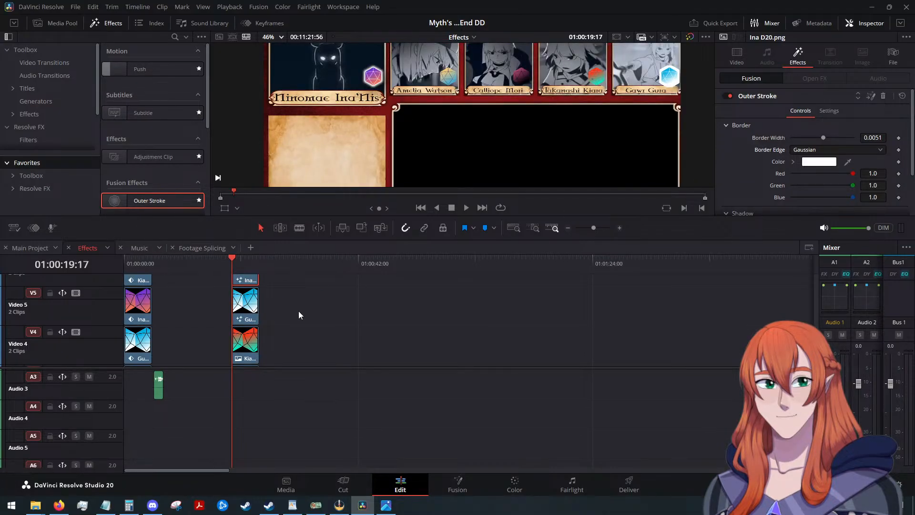
{"action": "scroll", "coordinate": [289, 313], "scroll_direction": "down", "scroll_amount": 2}
{"action": "scroll", "coordinate": [290, 313], "scroll_direction": "up", "scroll_amount": 2}
{"action": "left_click", "coordinate": [253, 310]}
{"action": "left_click", "coordinate": [807, 152]}
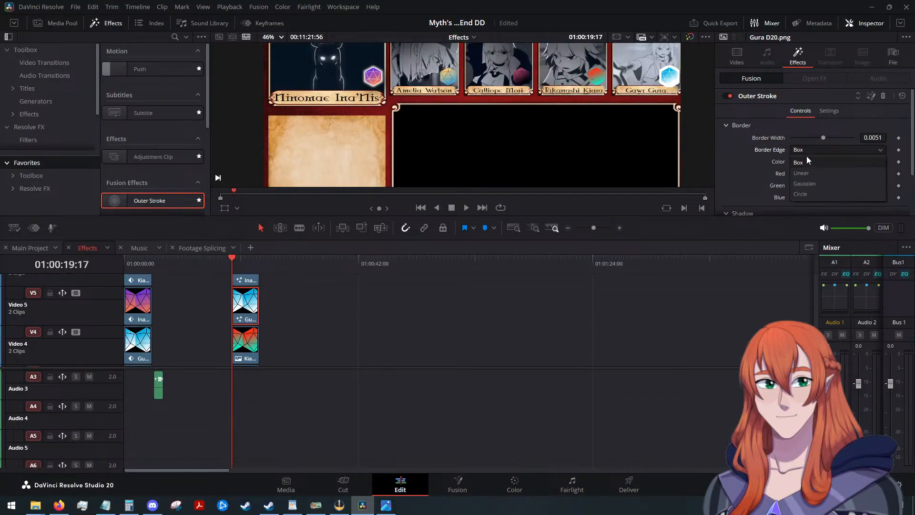
{"action": "left_click", "coordinate": [807, 181]}
Apply Outer Stroke to the Kiara D20 clip on Video 4 and set its border edge to Gaussian.
{"action": "scroll", "coordinate": [399, 328], "scroll_direction": "down", "scroll_amount": 1}
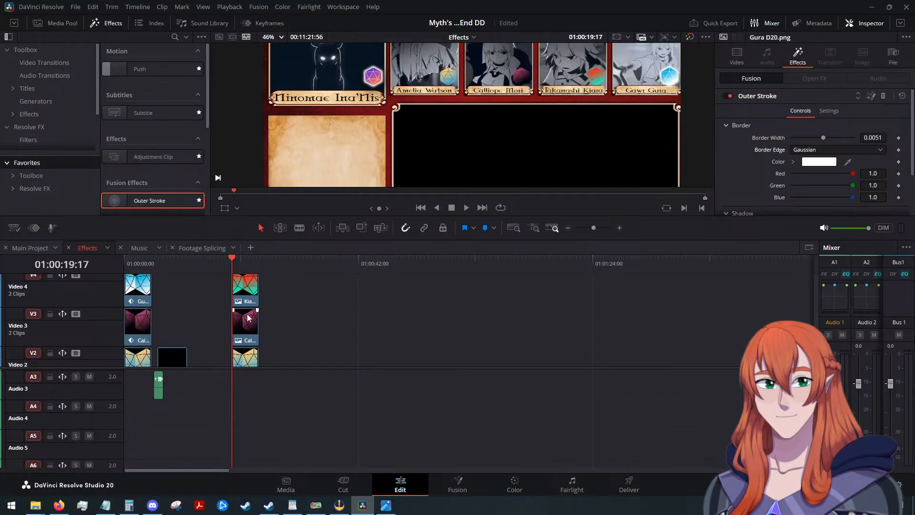
{"action": "scroll", "coordinate": [253, 310], "scroll_direction": "up", "scroll_amount": 1}
{"action": "left_click", "coordinate": [249, 339]}
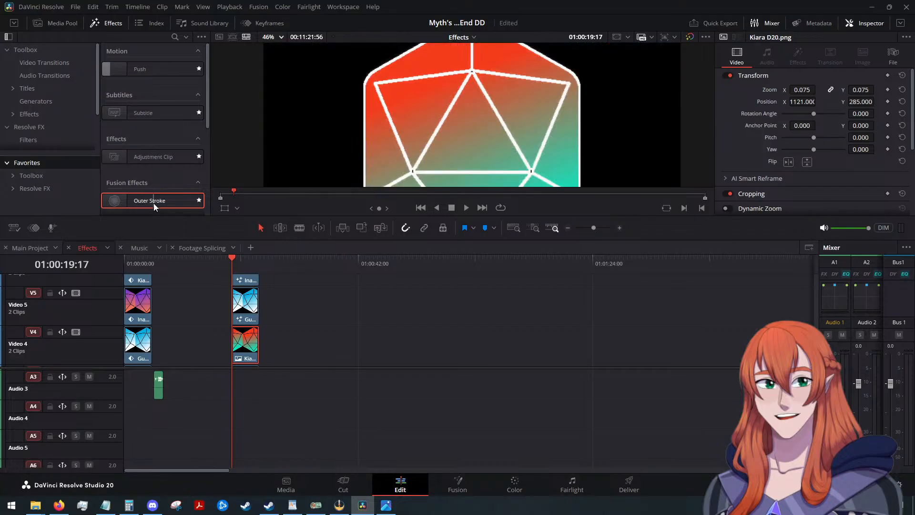
{"action": "mouse_move", "coordinate": [153, 203]}
{"action": "left_mouse_down"}
{"action": "mouse_move", "coordinate": [210, 336]}
{"action": "mouse_move", "coordinate": [245, 341]}
{"action": "left_mouse_up"}
{"action": "left_click", "coordinate": [828, 150]}
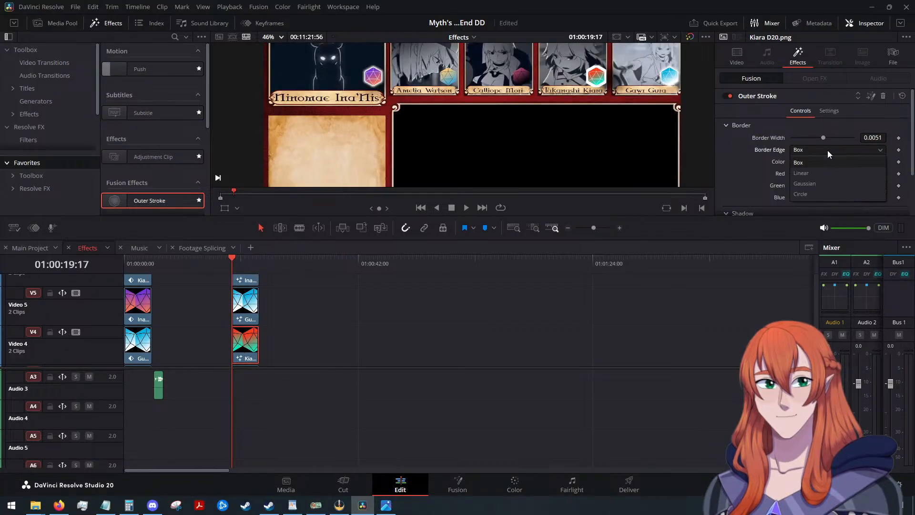
{"action": "left_click", "coordinate": [810, 181]}
Apply Outer Stroke to the Calli D20 clip on Video 3 and set its border edge to Gaussian.
{"action": "scroll", "coordinate": [276, 324], "scroll_direction": "down", "scroll_amount": 1}
{"action": "left_click", "coordinate": [250, 330]}
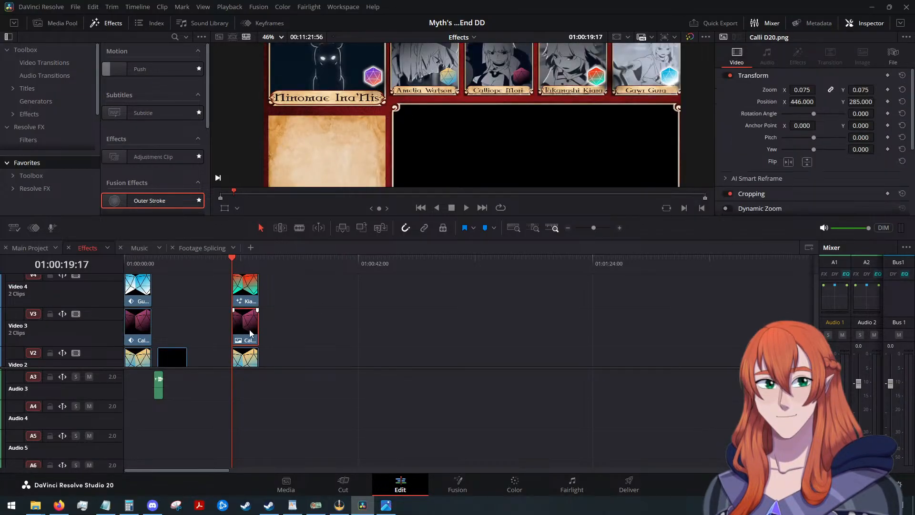
{"action": "left_click_drag", "start_coordinate": [143, 200], "coordinate": [246, 328]}
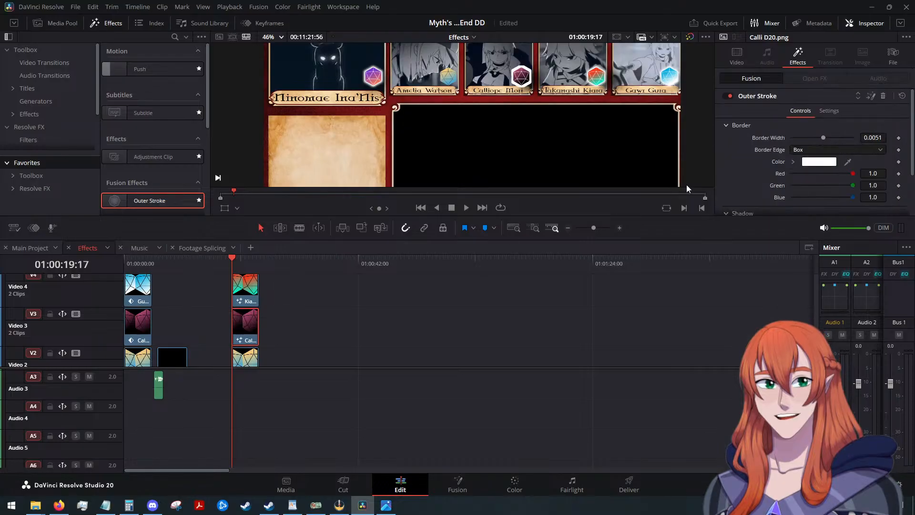
{"action": "left_click", "coordinate": [847, 154]}
{"action": "left_click", "coordinate": [809, 181]}
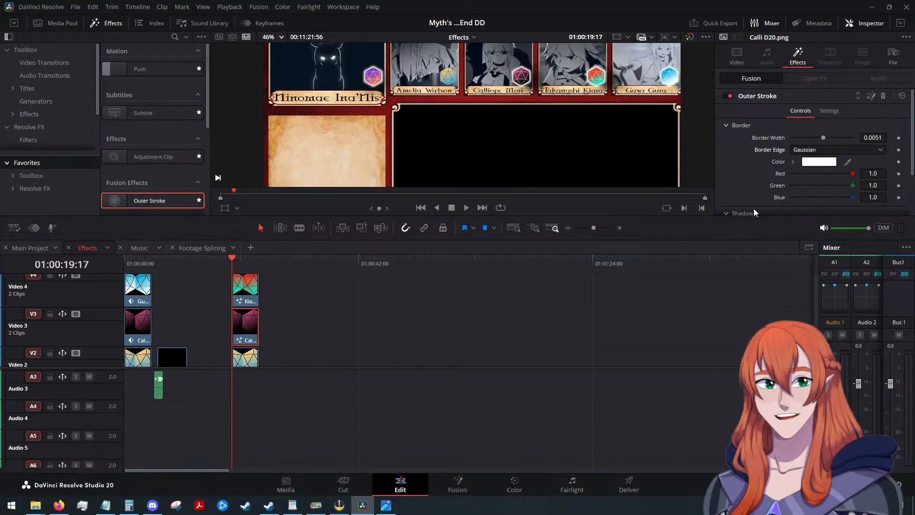
Apply Outer Stroke to the Amelia D20 clip on Video 2 and set its border edge to Gaussian.
{"action": "scroll", "coordinate": [255, 276], "scroll_direction": "down", "scroll_amount": 1}
{"action": "left_click", "coordinate": [247, 312]}
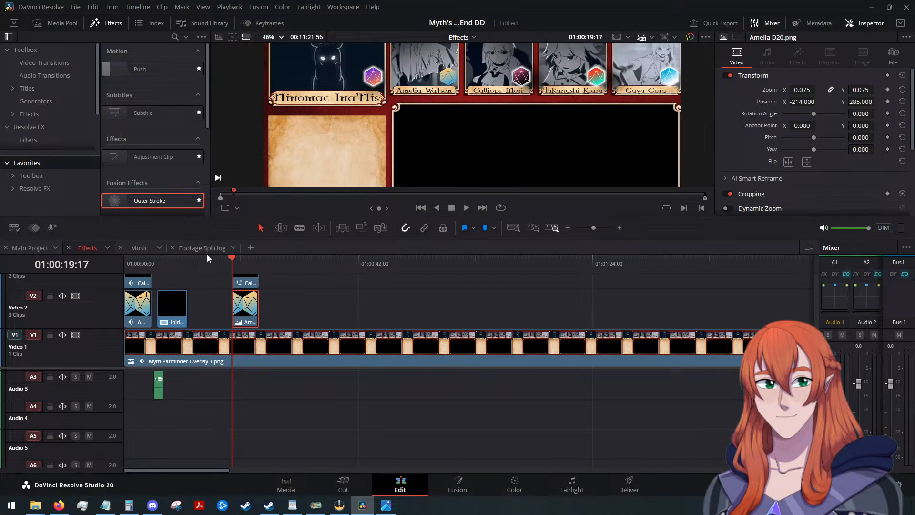
{"action": "left_click_drag", "start_coordinate": [151, 201], "coordinate": [242, 309]}
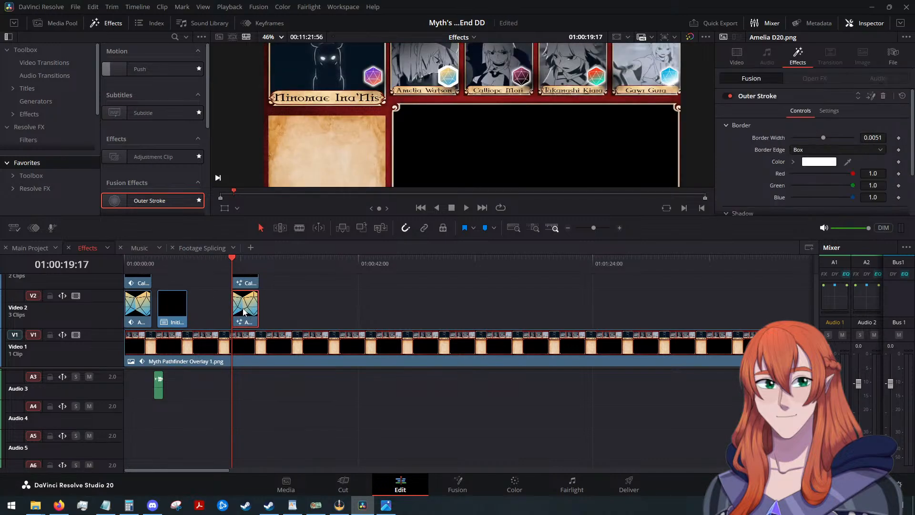
{"action": "left_click", "coordinate": [807, 150]}
{"action": "left_click", "coordinate": [800, 185]}
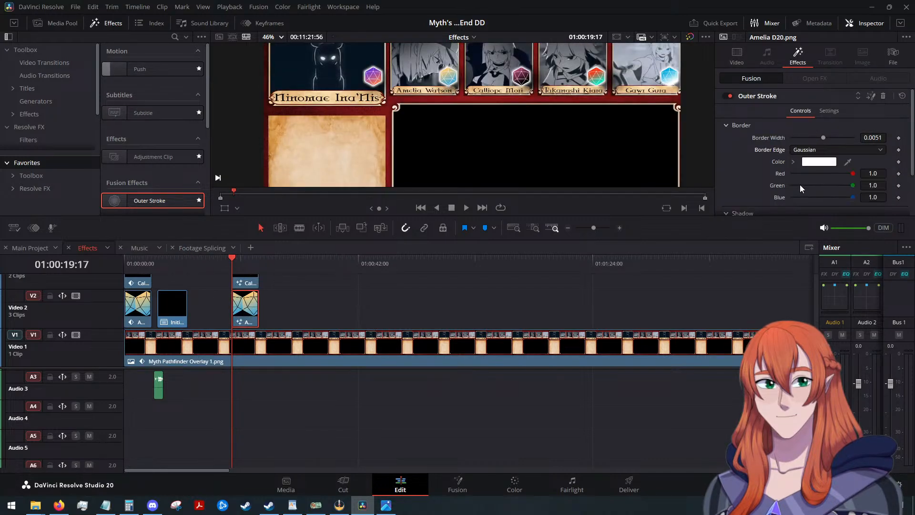
Add a Text+ title on Video 7 directly above the Ina D20 clip.
{"action": "scroll", "coordinate": [459, 318], "scroll_direction": "up", "scroll_amount": 3}
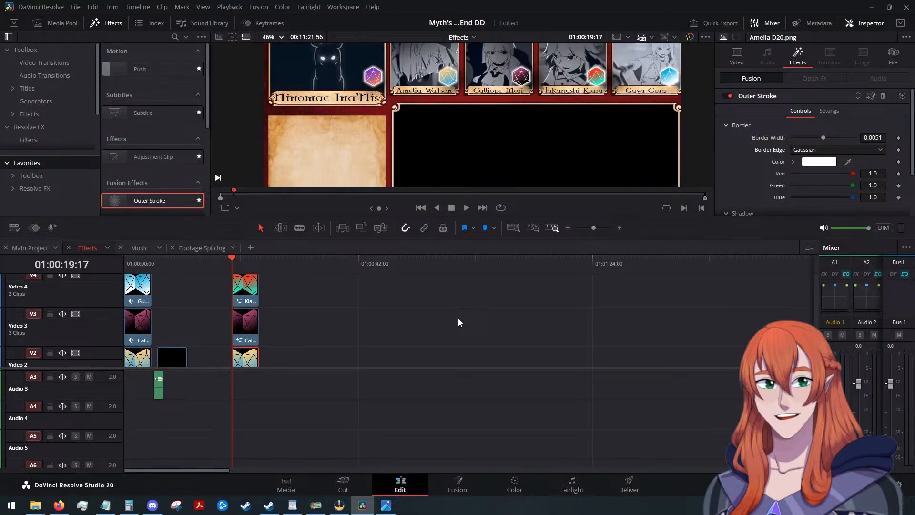
{"action": "scroll", "coordinate": [458, 318], "scroll_direction": "up", "scroll_amount": 4}
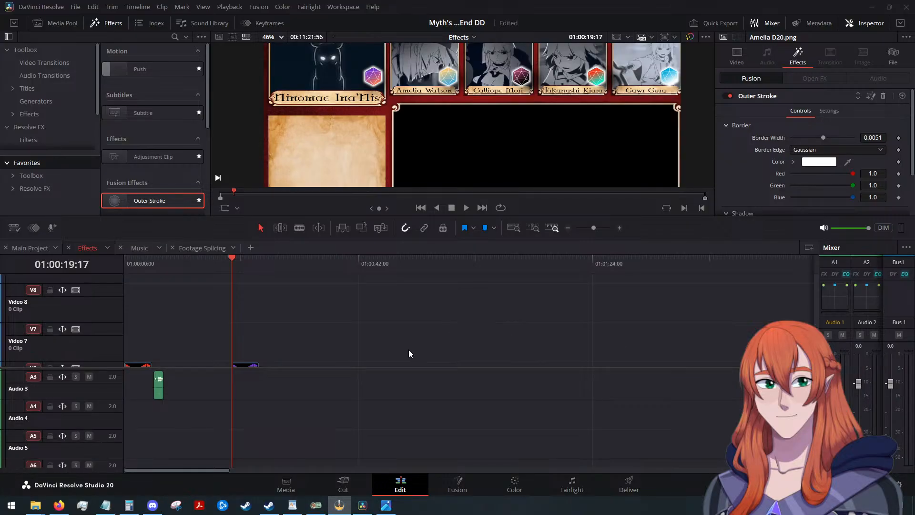
{"action": "scroll", "coordinate": [362, 346], "scroll_direction": "down", "scroll_amount": 2}
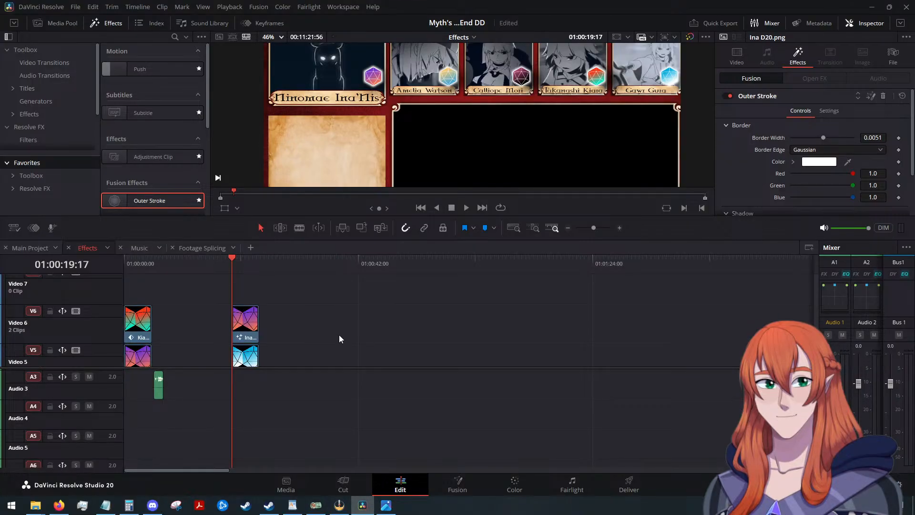
{"action": "left_click", "coordinate": [39, 74]}
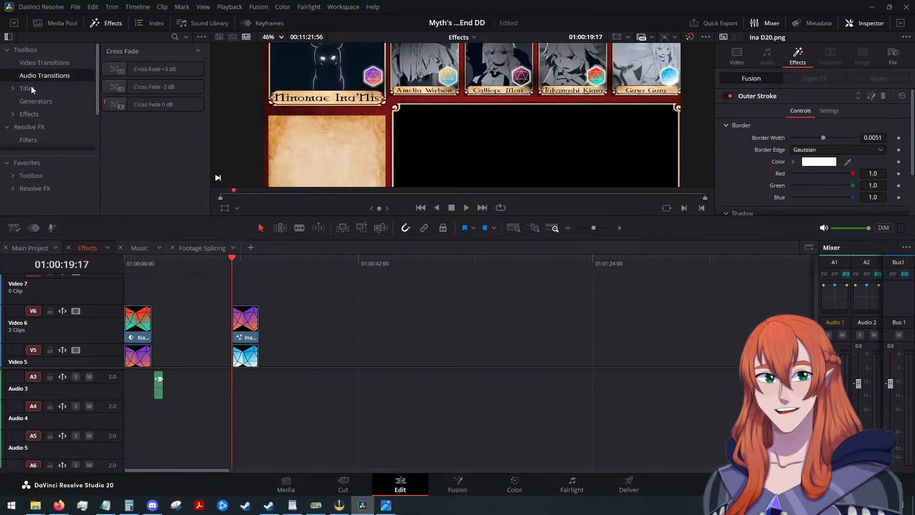
{"action": "left_click", "coordinate": [38, 91]}
{"action": "left_click_drag", "start_coordinate": [152, 174], "coordinate": [241, 287]}
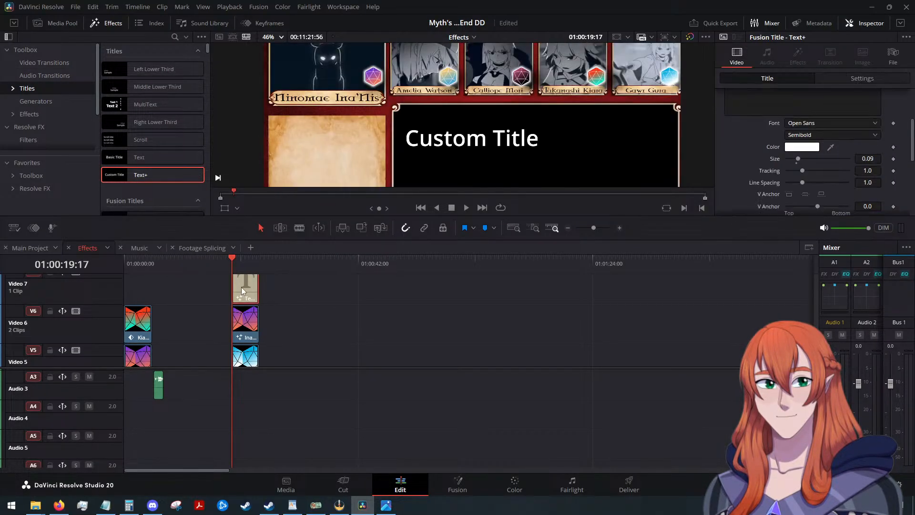
Set the font of the Text+ title on Video 7 to Celtic Garamond the 2nd.
{"action": "scroll", "coordinate": [691, 324], "scroll_direction": "up", "scroll_amount": 2}
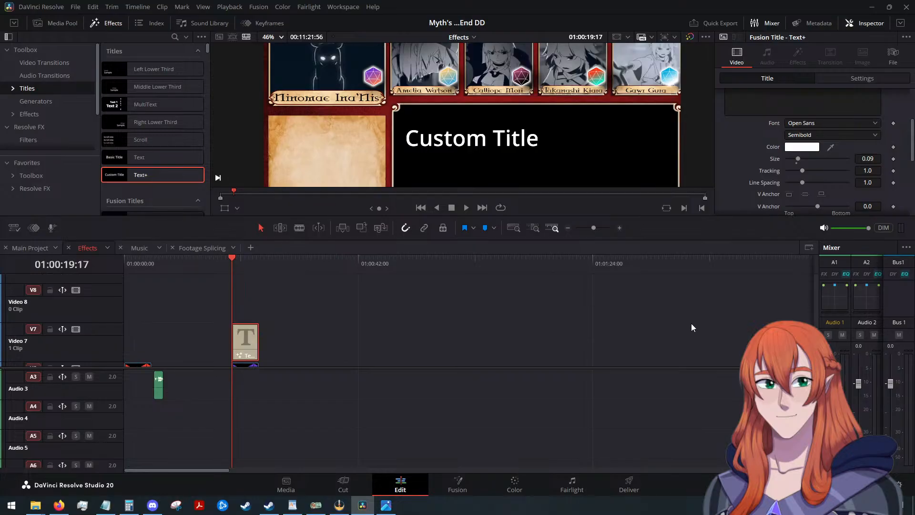
{"action": "scroll", "coordinate": [770, 141], "scroll_direction": "up", "scroll_amount": 2}
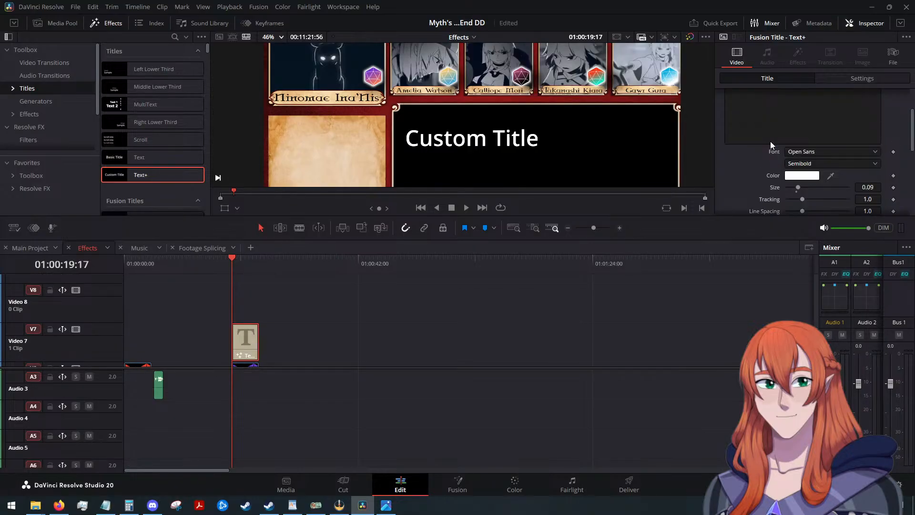
{"action": "left_click", "coordinate": [814, 182]}
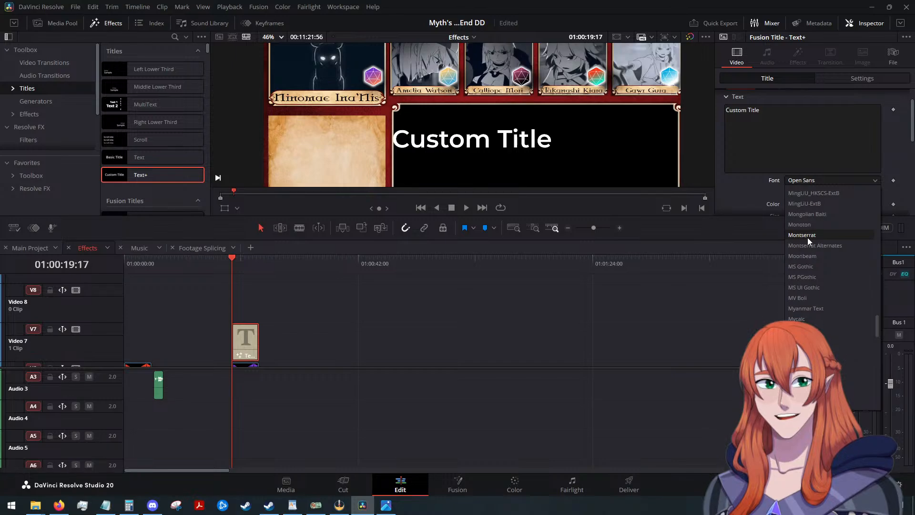
{"action": "scroll", "coordinate": [810, 248], "scroll_direction": "up", "scroll_amount": 10}
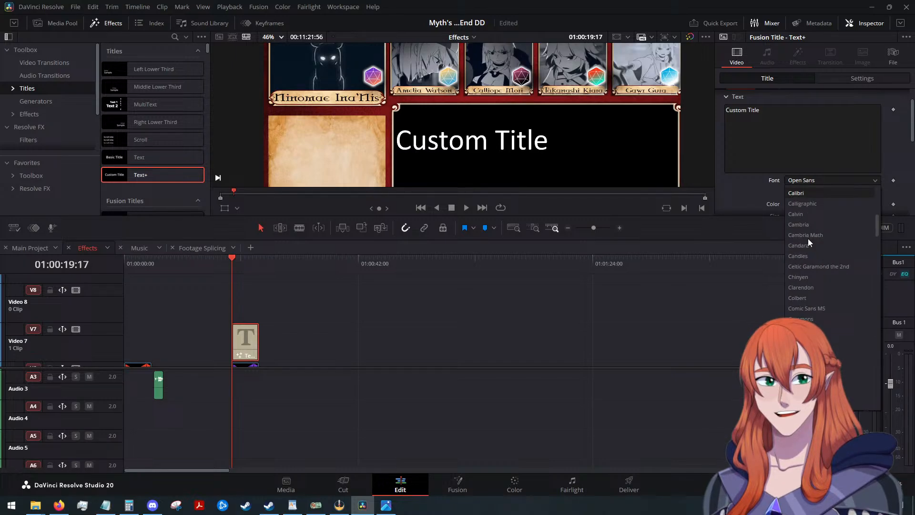
{"action": "left_click", "coordinate": [814, 267]}
Replace the placeholder text of the Text+ title on Video 7 with 22.
{"action": "left_click", "coordinate": [779, 117]}
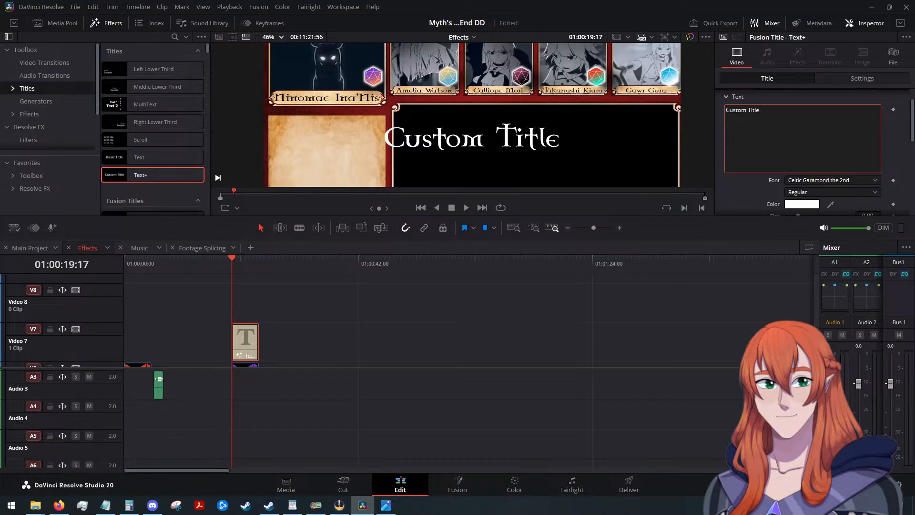
{"action": "key", "text": "alt+Tab"}
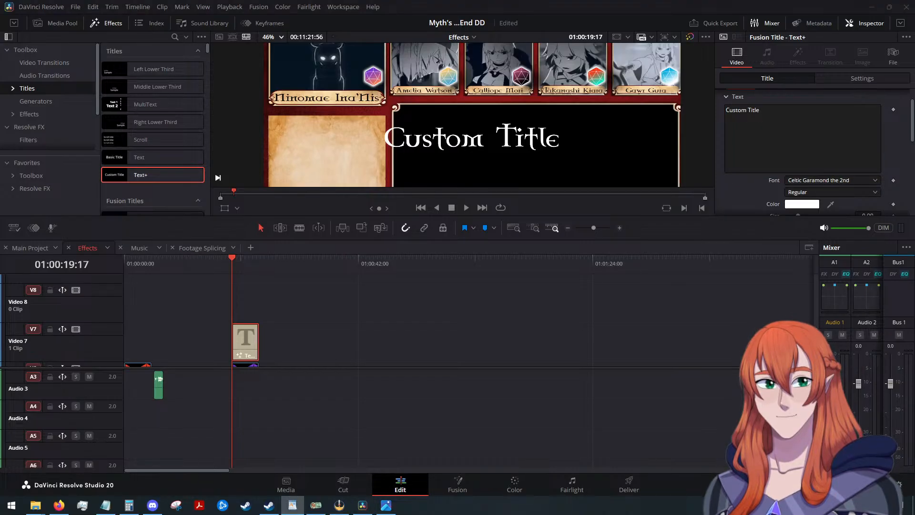
{"action": "left_click", "coordinate": [838, 137]}
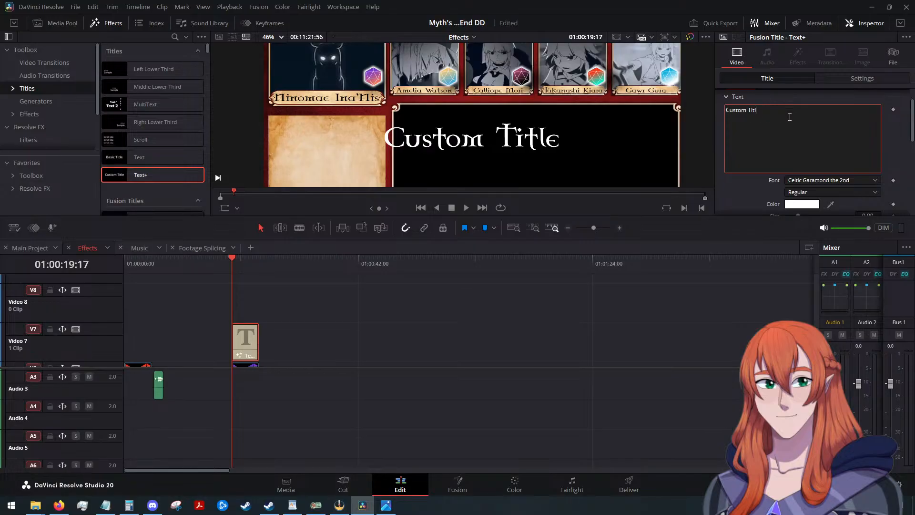
{"action": "key", "text": "BackSpace"}
{"action": "key", "text": "BackSpace"}
{"action": "key", "text": "BackSpace"}
{"action": "key", "text": "BackSpace"}
{"action": "key", "text": "BackSpace"}
{"action": "key", "text": "BackSpace"}
{"action": "key", "text": "BackSpace"}
{"action": "key", "text": "BackSpace"}
{"action": "key", "text": "BackSpace"}
{"action": "key", "text": "BackSpace"}
{"action": "key", "text": "BackSpace"}
{"action": "type", "text": "22"}
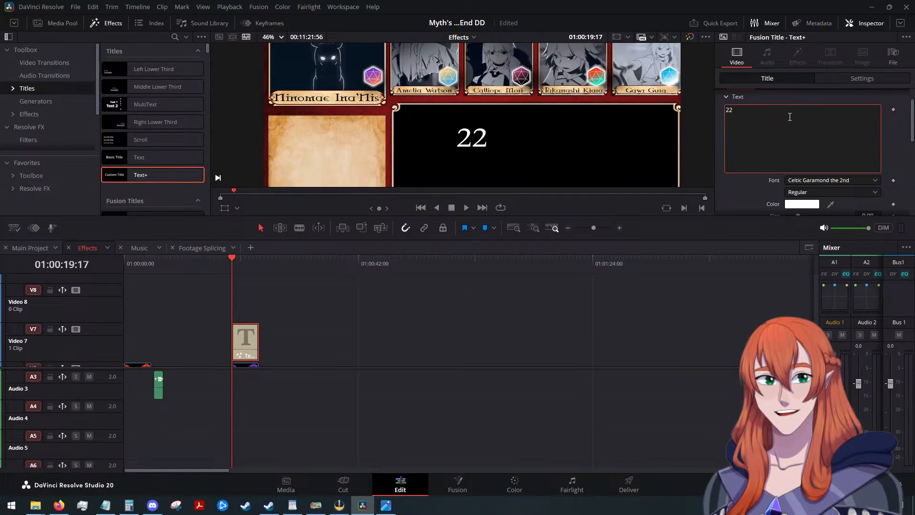
Set the text color of the 22 title to black (#000000).
{"action": "scroll", "coordinate": [781, 176], "scroll_direction": "down", "scroll_amount": 1}
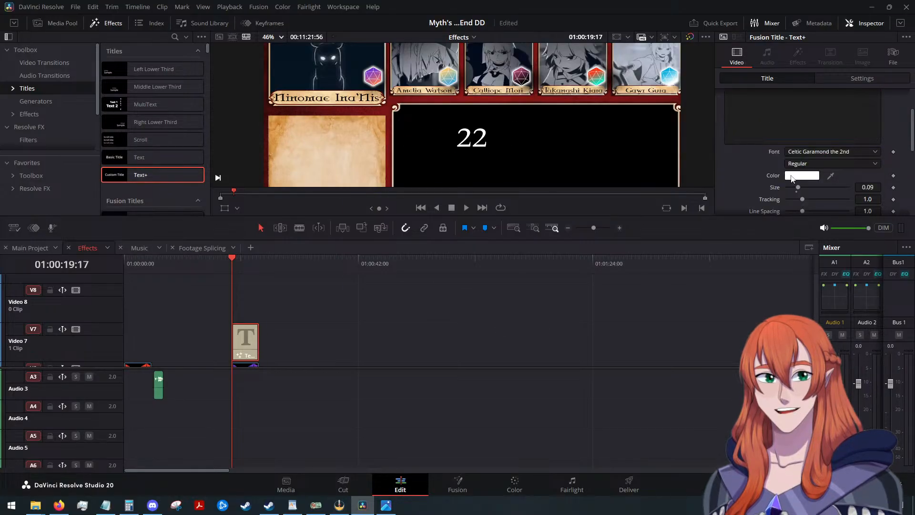
{"action": "left_click", "coordinate": [792, 176]}
{"action": "left_click", "coordinate": [345, 174]}
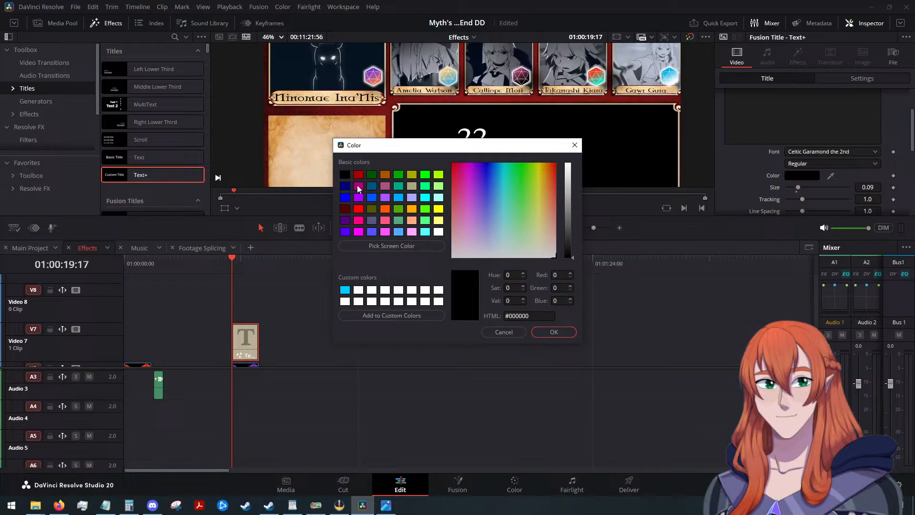
{"action": "left_click", "coordinate": [543, 333]}
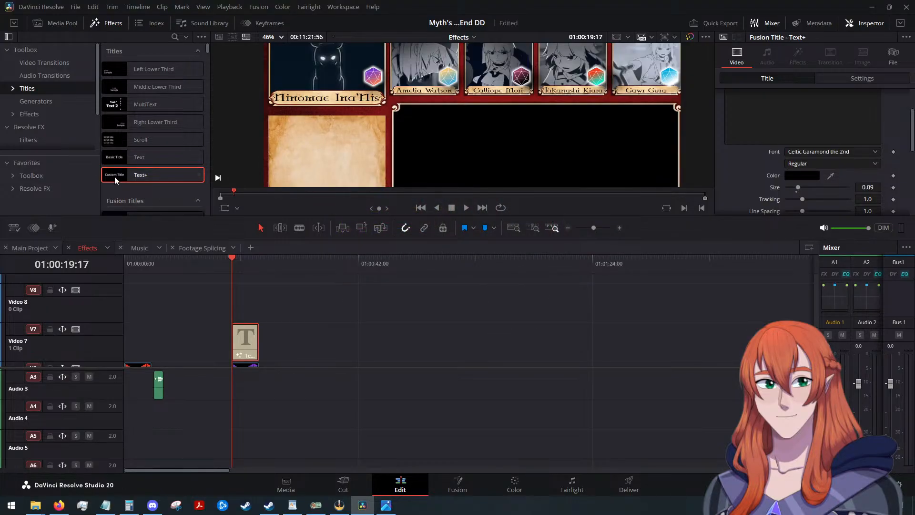
{"action": "left_click", "coordinate": [36, 165]}
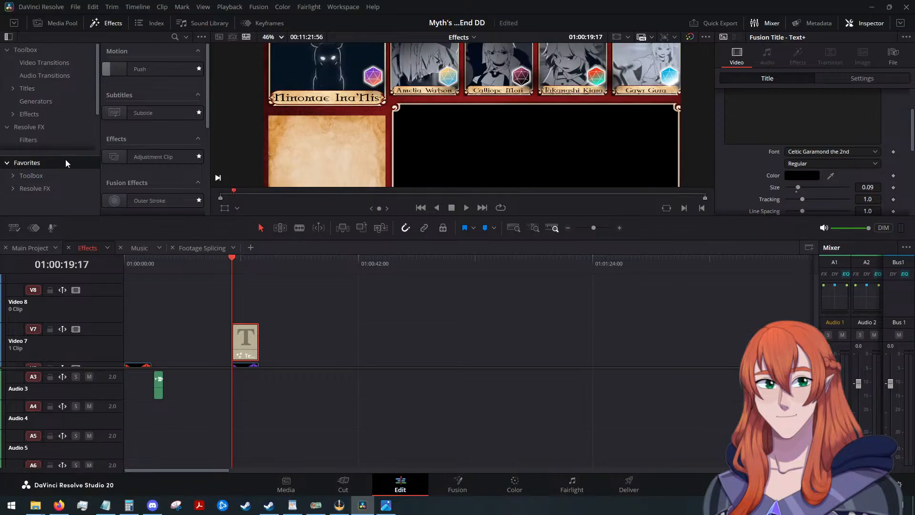
{"action": "left_click", "coordinate": [39, 88]}
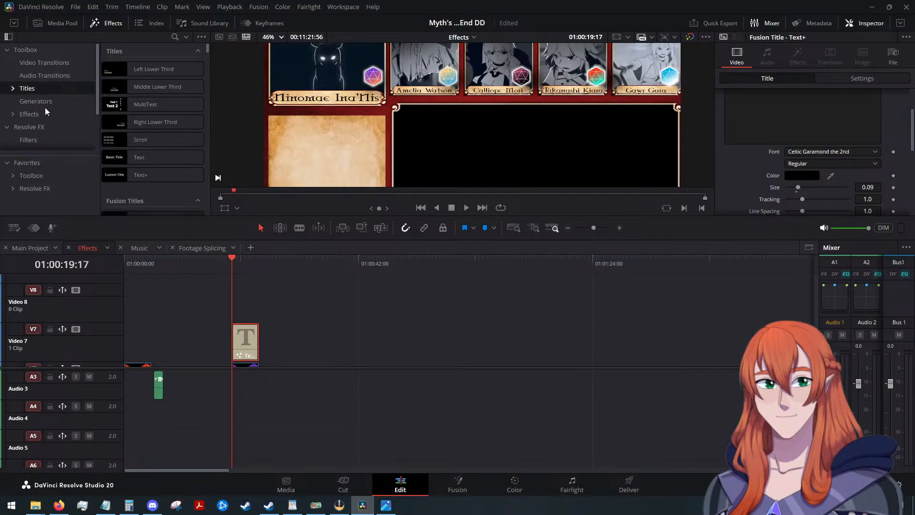
{"action": "left_click", "coordinate": [46, 162]}
Enable the Red Outline shading element (element 2) on the 22 title.
{"action": "scroll", "coordinate": [724, 148], "scroll_direction": "up", "scroll_amount": 1}
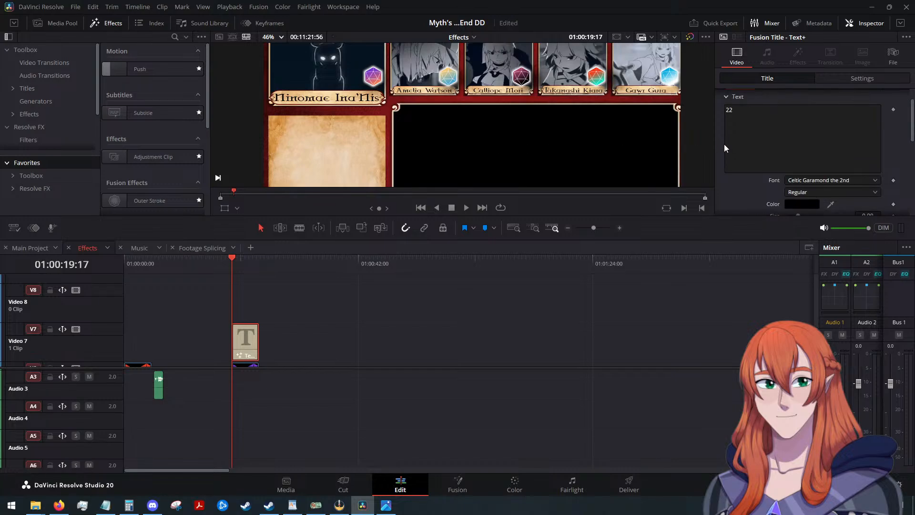
{"action": "scroll", "coordinate": [782, 113], "scroll_direction": "up", "scroll_amount": 1}
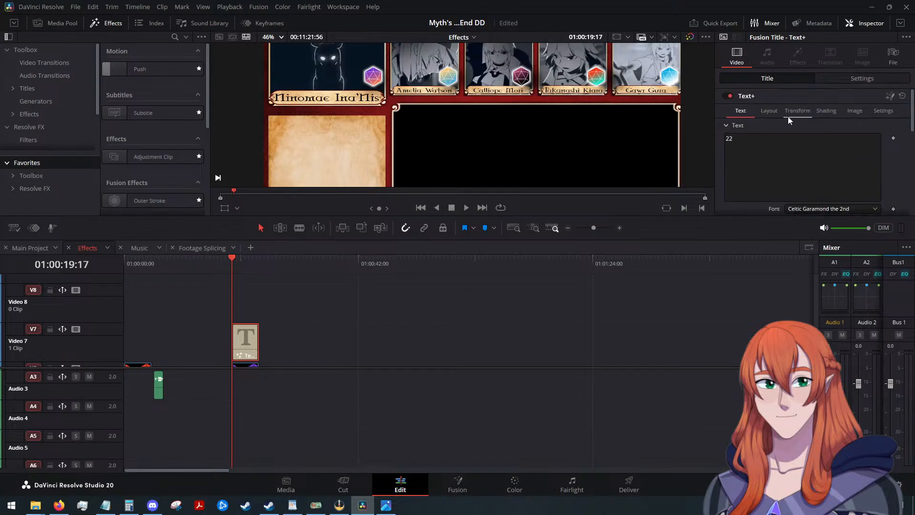
{"action": "left_click", "coordinate": [825, 112]}
{"action": "left_click", "coordinate": [819, 138]}
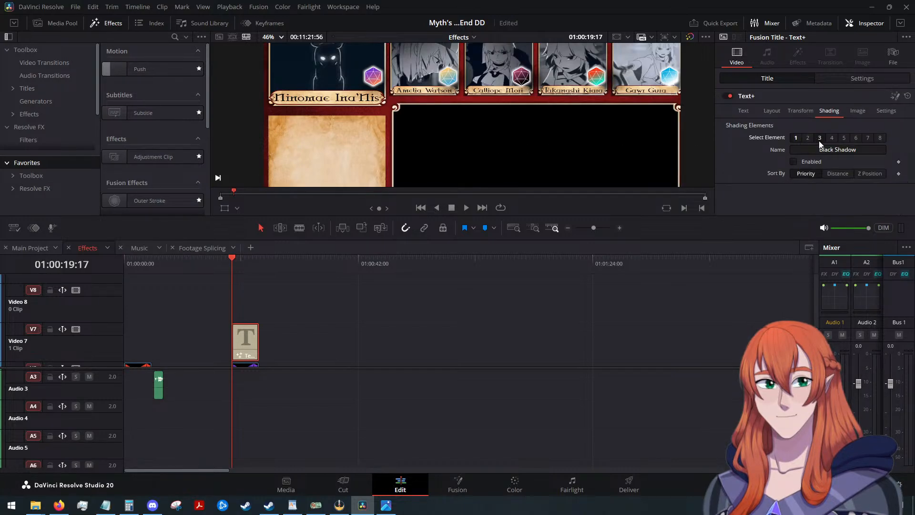
{"action": "left_click", "coordinate": [807, 138]}
{"action": "left_click", "coordinate": [792, 162]}
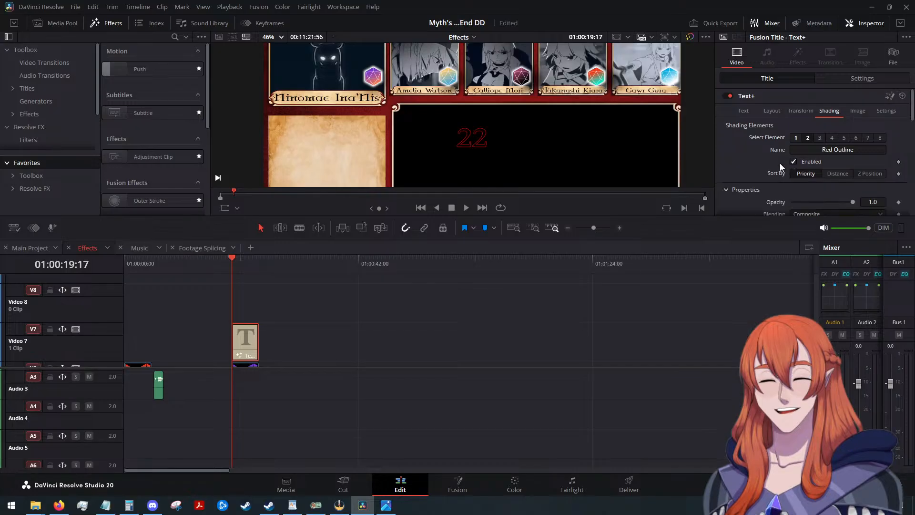
Set the outline's thickness to 0.05 and restrict it to Outside Only.
{"action": "scroll", "coordinate": [851, 170], "scroll_direction": "down", "scroll_amount": 2}
{"action": "left_click", "coordinate": [884, 181]}
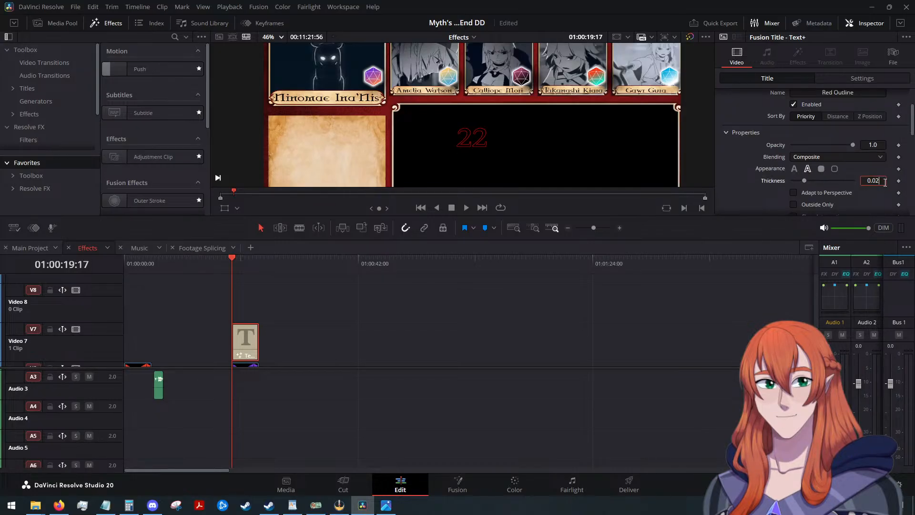
{"action": "key", "text": "BackSpace"}
{"action": "type", "text": "5"}
{"action": "key", "text": "Tab"}
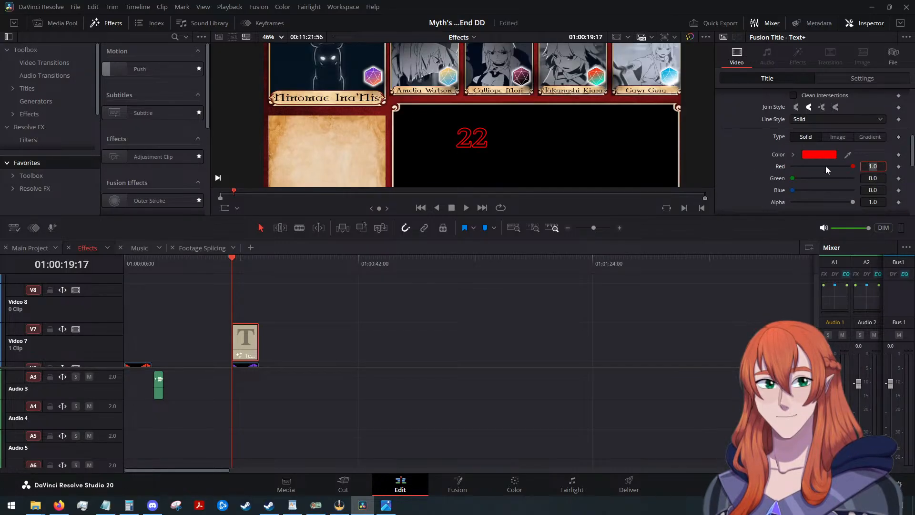
{"action": "scroll", "coordinate": [762, 171], "scroll_direction": "down", "scroll_amount": 1}
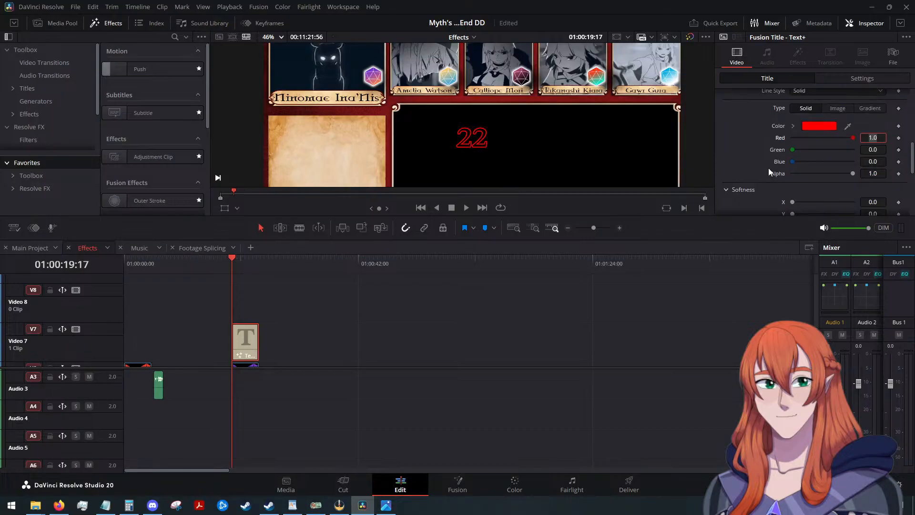
{"action": "scroll", "coordinate": [765, 165], "scroll_direction": "up", "scroll_amount": 3}
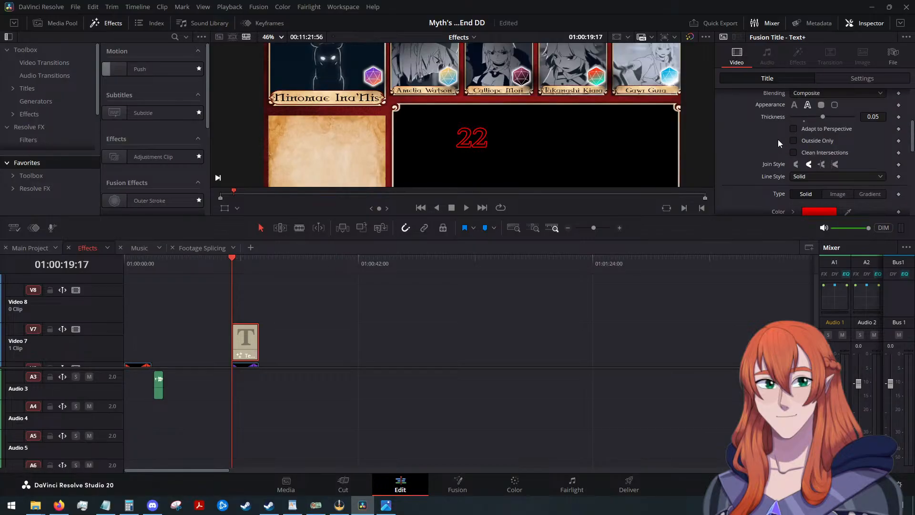
{"action": "scroll", "coordinate": [794, 143], "scroll_direction": "down", "scroll_amount": 2}
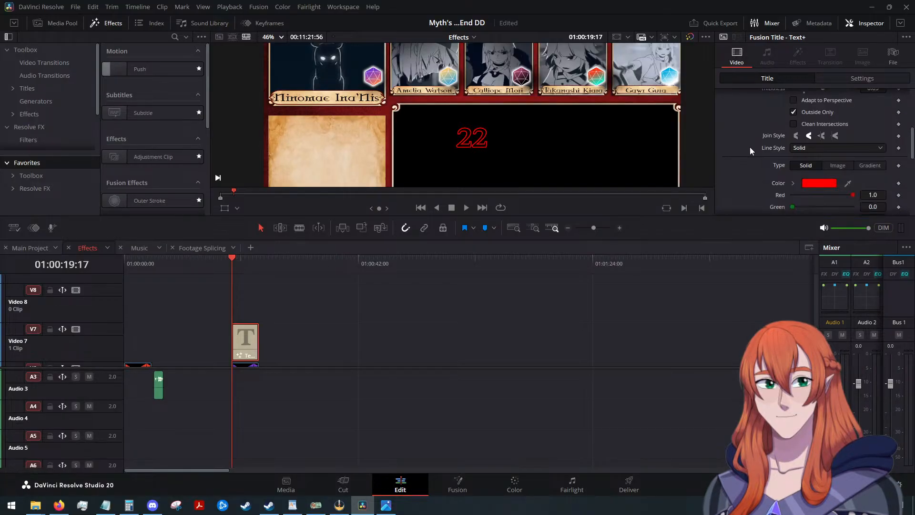
Change the outline color of the 22 title to white.
{"action": "left_click", "coordinate": [809, 153]}
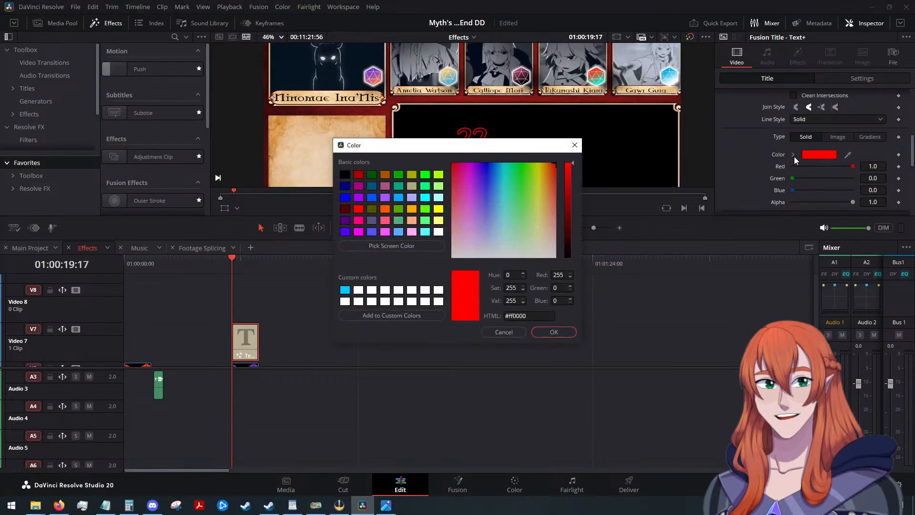
{"action": "left_click", "coordinate": [438, 232]}
{"action": "left_click", "coordinate": [555, 332]}
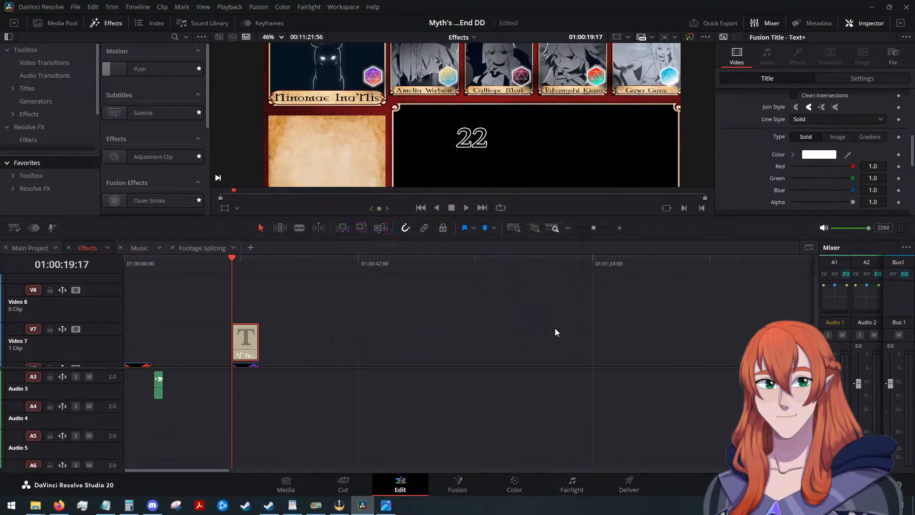
Reduce the text size of the 22 title to 0.07.
{"action": "scroll", "coordinate": [734, 119], "scroll_direction": "up", "scroll_amount": 3}
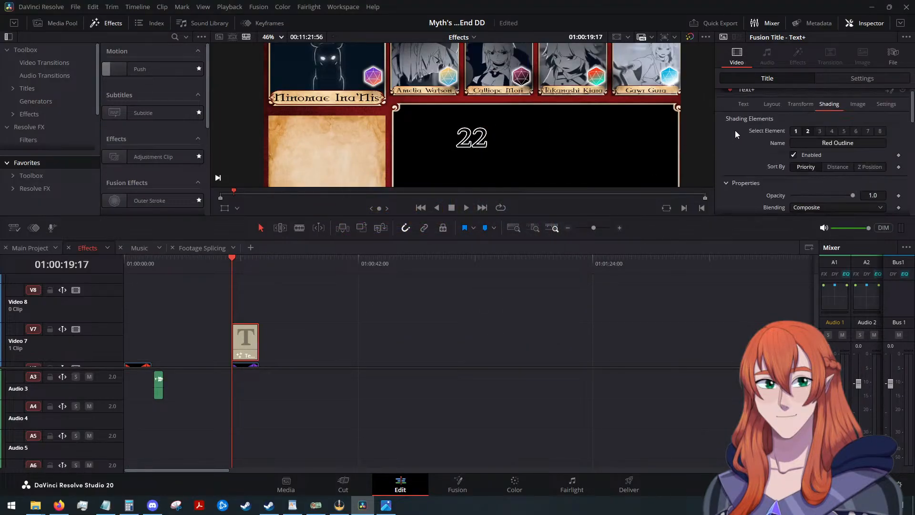
{"action": "left_click", "coordinate": [742, 112]}
{"action": "scroll", "coordinate": [785, 151], "scroll_direction": "down", "scroll_amount": 2}
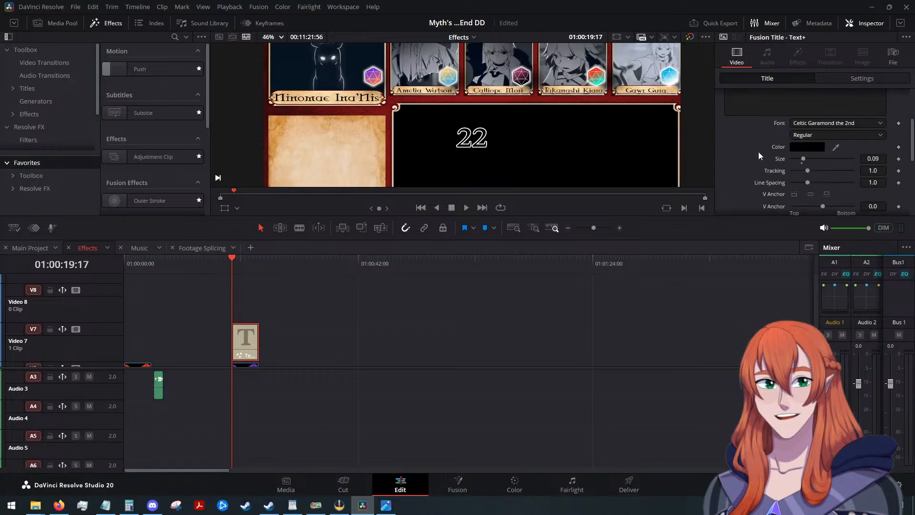
{"action": "scroll", "coordinate": [810, 166], "scroll_direction": "down", "scroll_amount": 1}
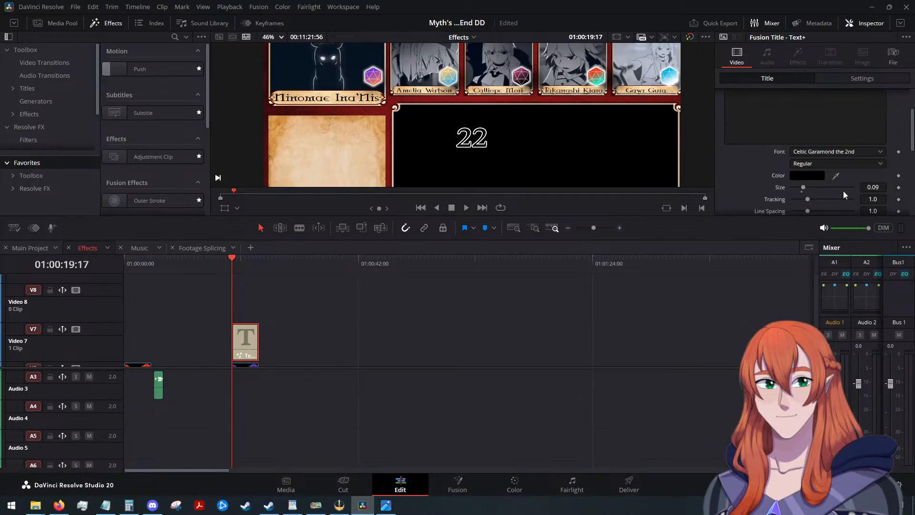
{"action": "left_click", "coordinate": [877, 187]}
{"action": "key", "text": "Down"}
{"action": "key", "text": "Down"}
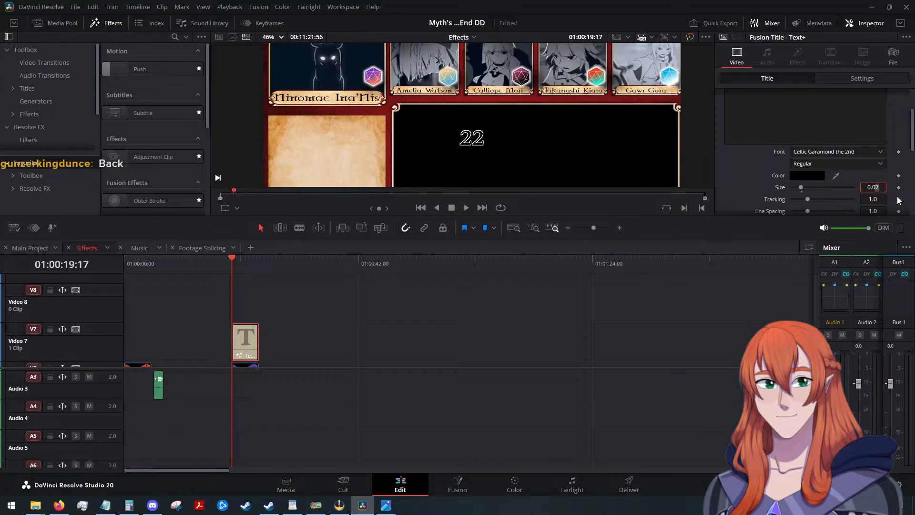
Move the 22 title onto the die on Ina's portrait, at position X -451 and Y 287.
{"action": "scroll", "coordinate": [810, 134], "scroll_direction": "up", "scroll_amount": 3}
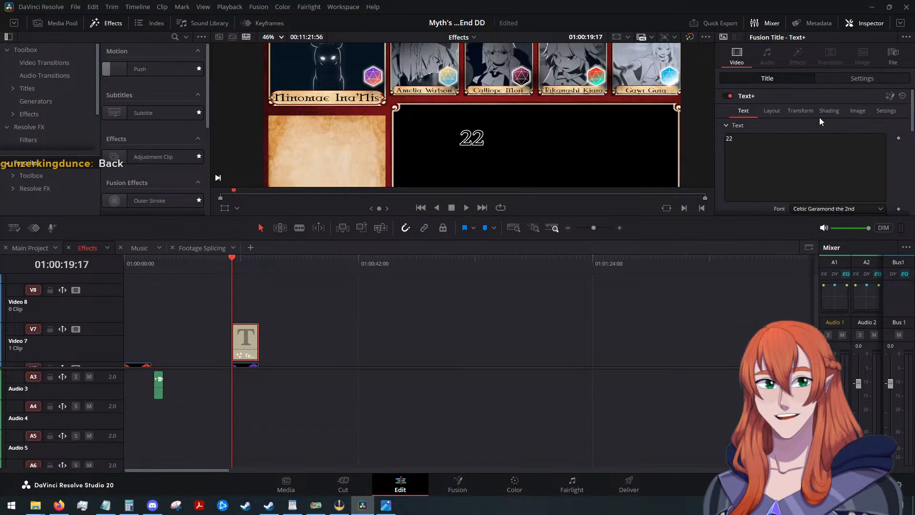
{"action": "left_click", "coordinate": [854, 78]}
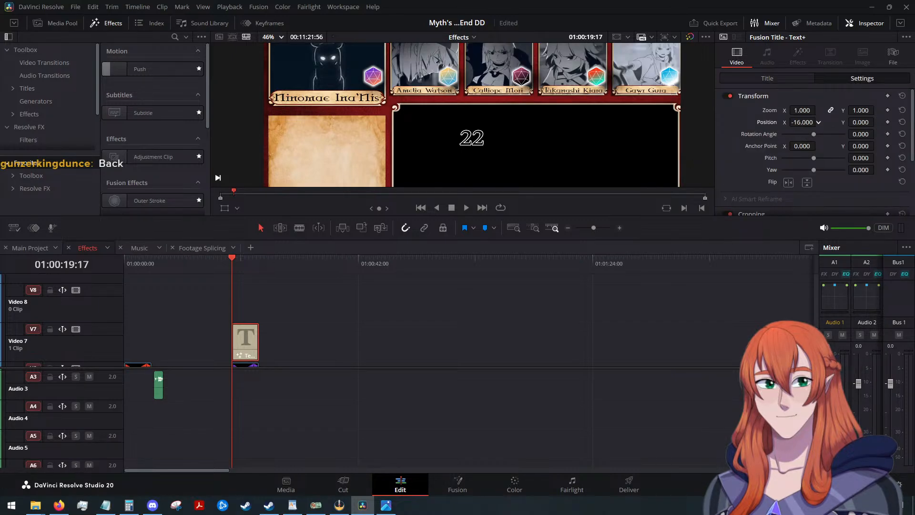
{"action": "left_click_drag", "start_coordinate": [805, 122], "coordinate": [913, 122]}
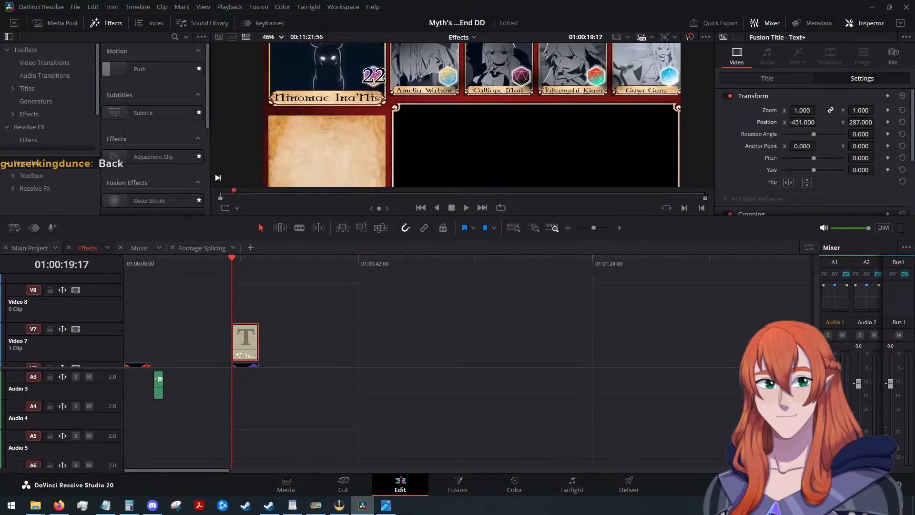
Set the text size of the 22 title to 0.05.
{"action": "left_click", "coordinate": [791, 78]}
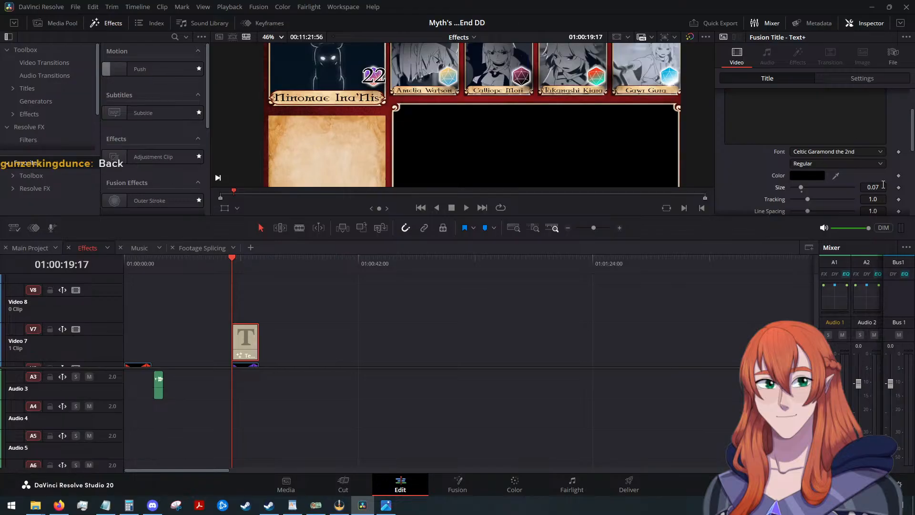
{"action": "left_click", "coordinate": [879, 188]}
{"action": "key", "text": "BackSpace"}
{"action": "type", "text": "5"}
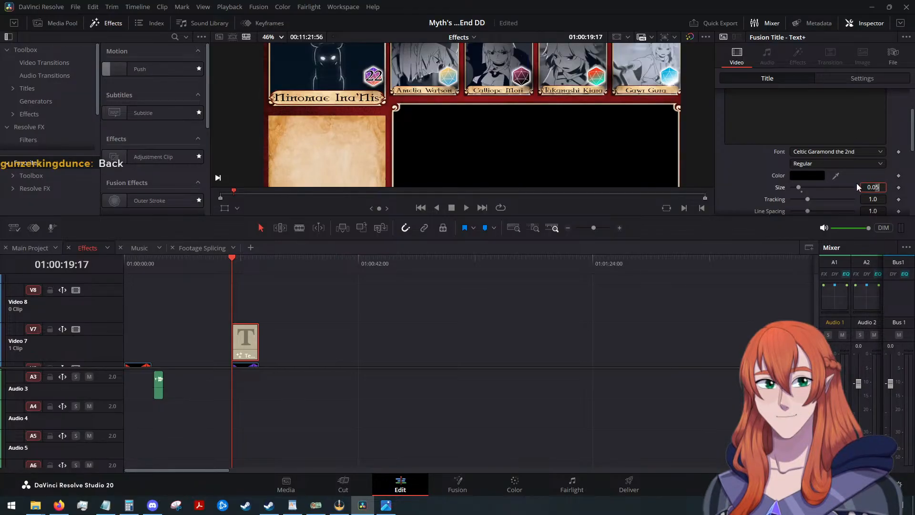
{"action": "left_click", "coordinate": [745, 181]}
{"action": "scroll", "coordinate": [746, 185], "scroll_direction": "up", "scroll_amount": 2}
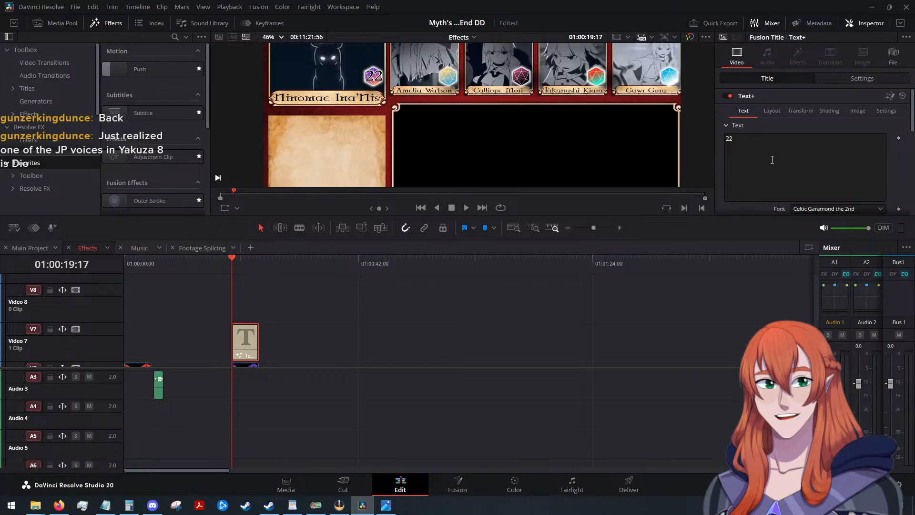
Center the 22 on Ina's die by setting its position to X -455 and Y 282, and save the project.
{"action": "left_click", "coordinate": [833, 81]}
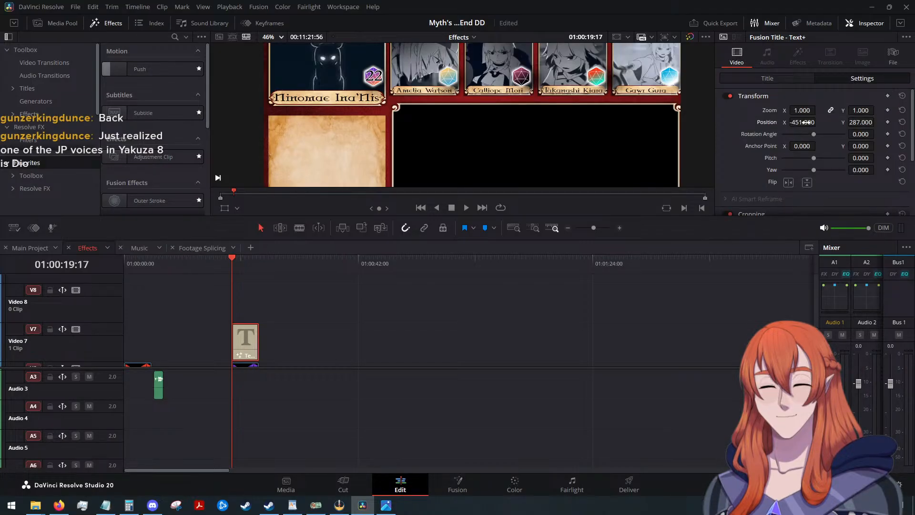
{"action": "left_click_drag", "start_coordinate": [802, 122], "coordinate": [805, 122]}
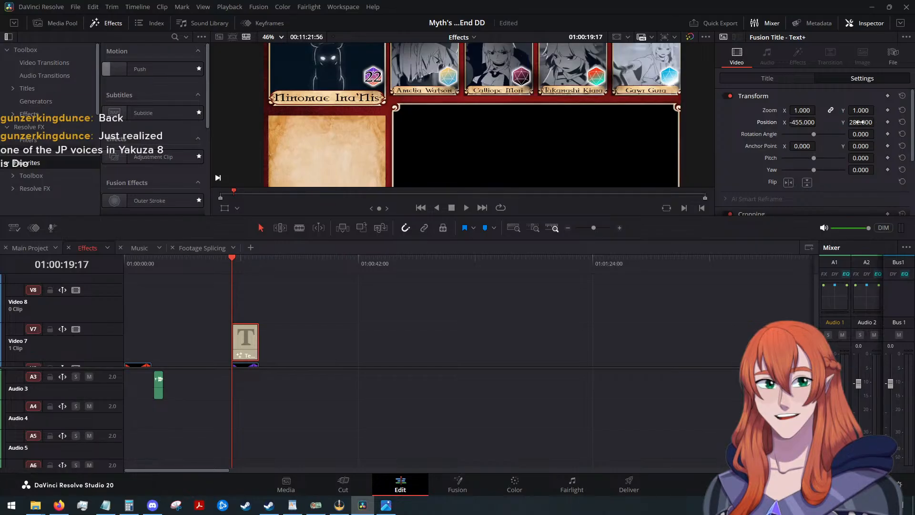
{"action": "key", "text": "ctrl+s"}
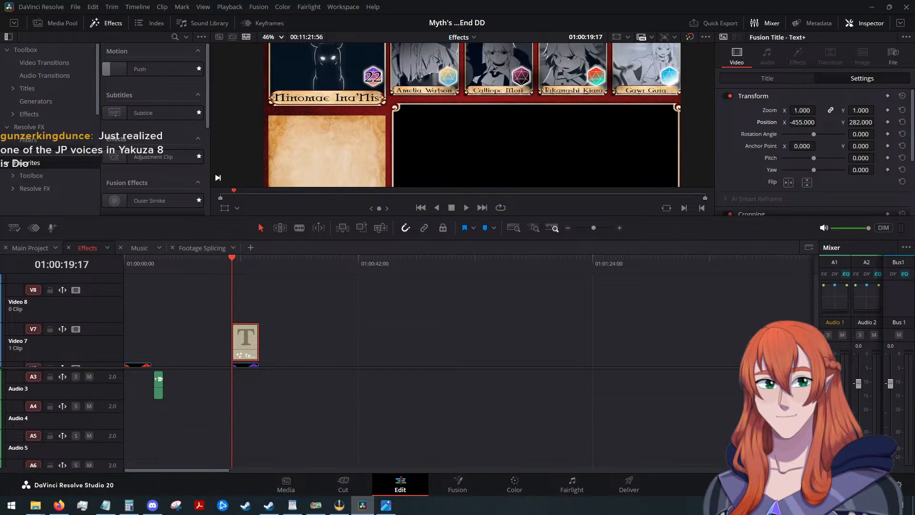
{"action": "key", "text": "alt+Tab"}
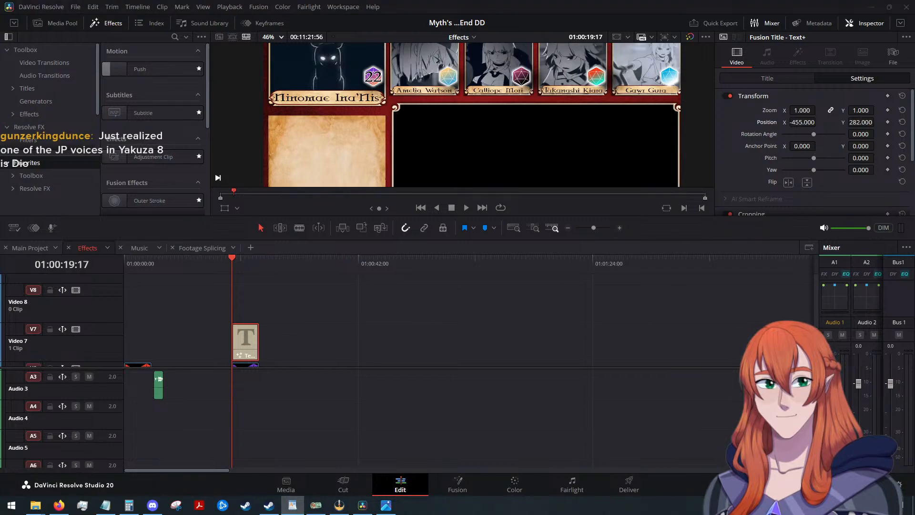
{"action": "key", "text": "alt+Tab"}
{"action": "scroll", "coordinate": [282, 324], "scroll_direction": "down", "scroll_amount": 3}
{"action": "left_click_drag", "start_coordinate": [268, 288], "coordinate": [278, 312]}
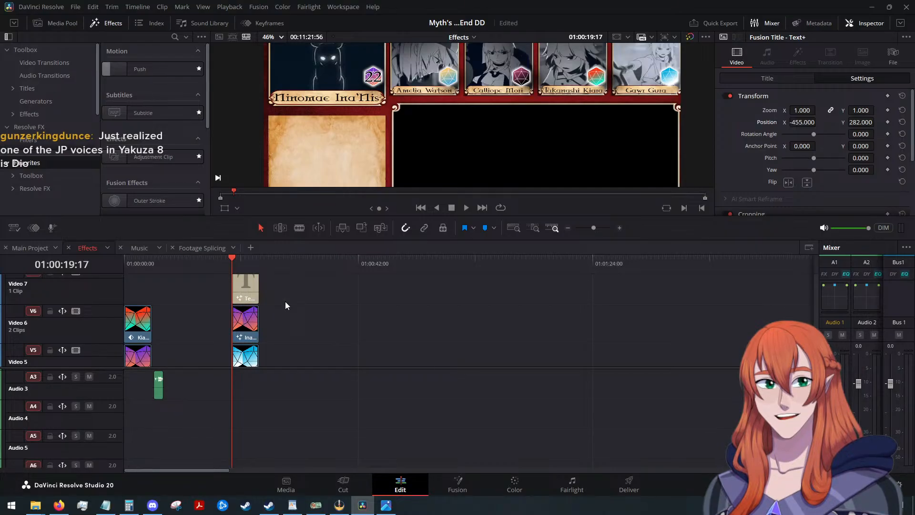
Copy Ina's D20 clip and its 22 title from the Effects timeline into the Main Project timeline at 01:03:18:04.
{"action": "key", "text": "ctrl+minus"}
{"action": "key", "text": "ctrl+minus"}
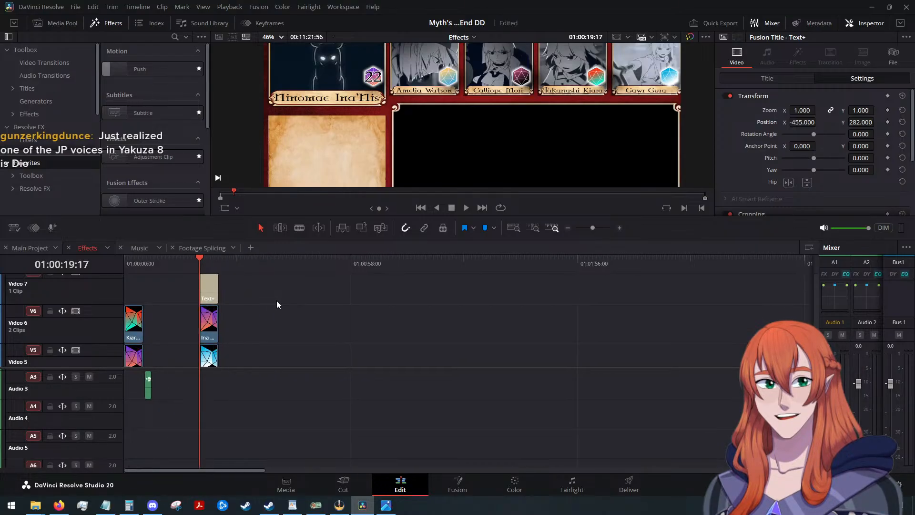
{"action": "left_click_drag", "start_coordinate": [238, 281], "coordinate": [225, 329]}
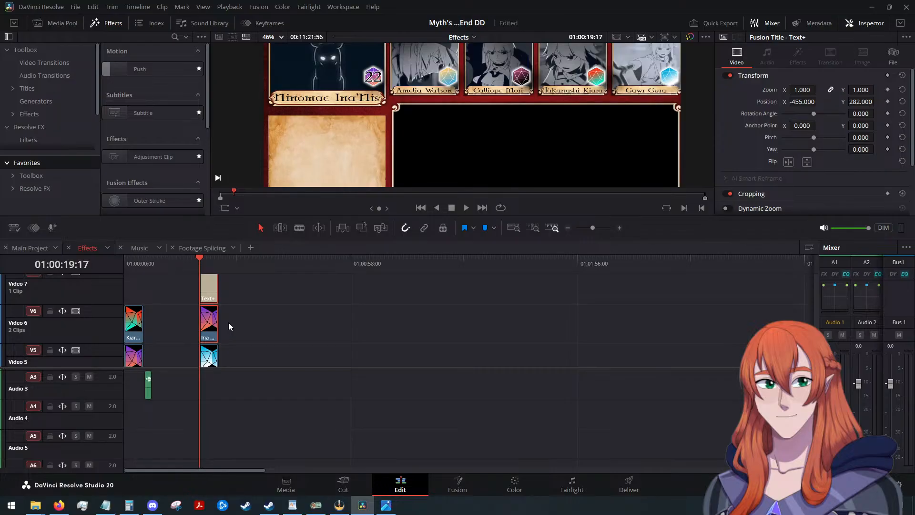
{"action": "left_click", "coordinate": [209, 329]}
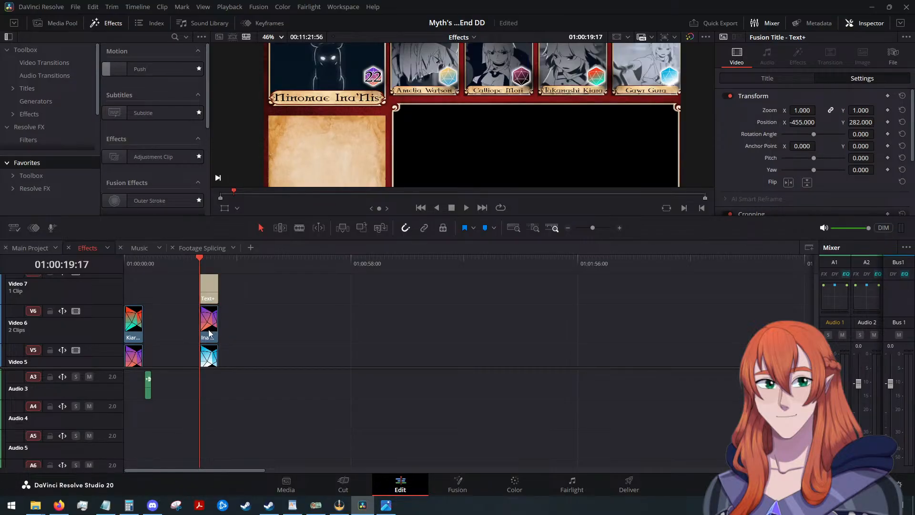
{"action": "left_click_drag", "start_coordinate": [240, 280], "coordinate": [221, 316]}
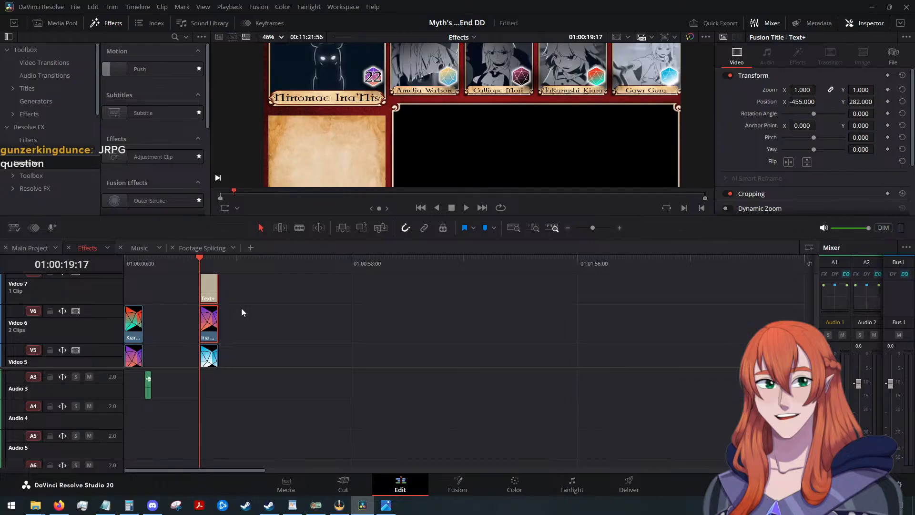
{"action": "left_click", "coordinate": [28, 247]}
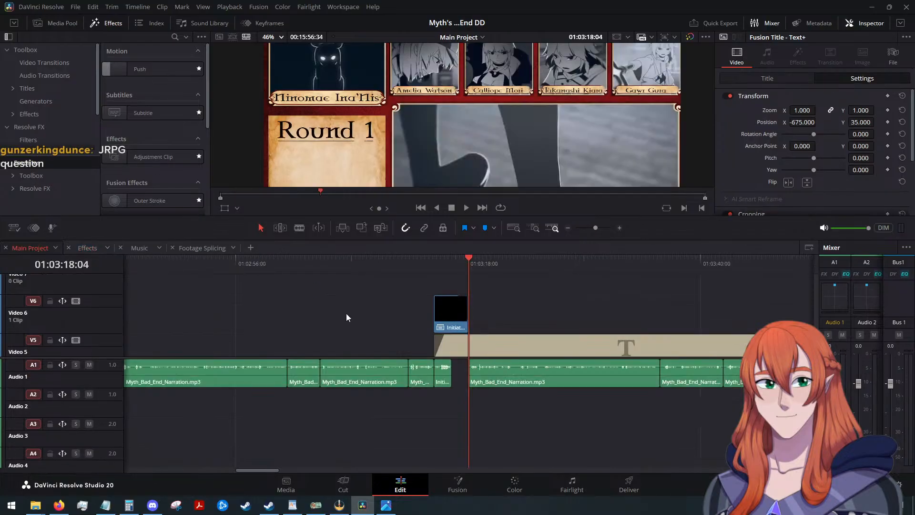
{"action": "key", "text": "ctrl+v"}
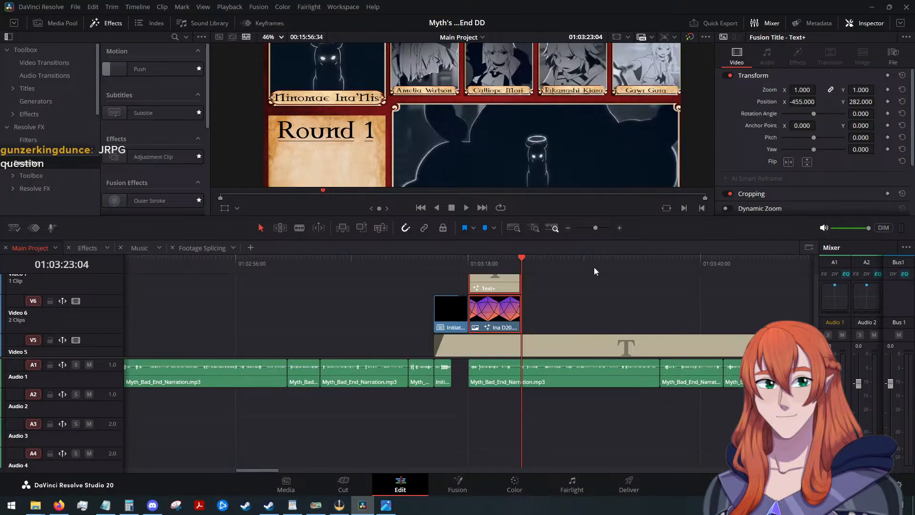
{"action": "scroll", "coordinate": [579, 279], "scroll_direction": "down", "scroll_amount": 1}
{"action": "left_click", "coordinate": [473, 258]}
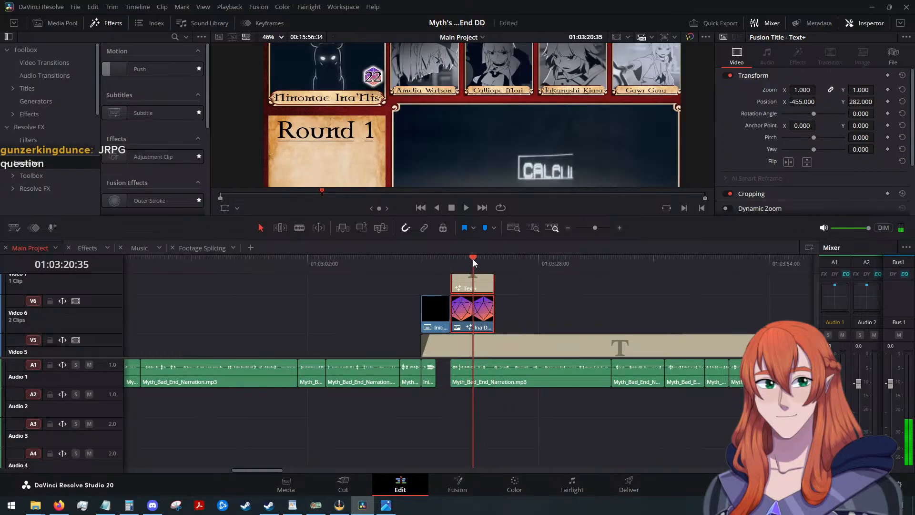
Extend the pasted Ina D20 and 22 title clips together until they end with the Round 1 title on Video 5.
{"action": "scroll", "coordinate": [500, 291], "scroll_direction": "down", "scroll_amount": 2}
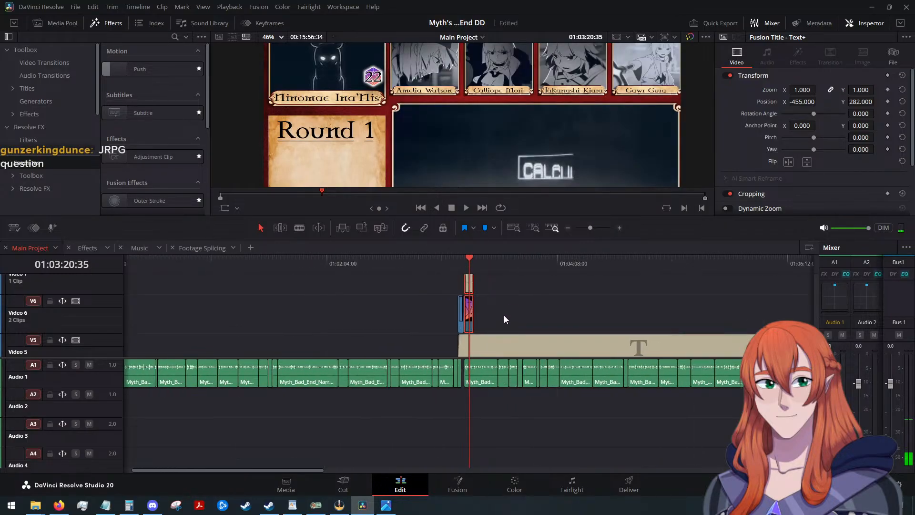
{"action": "scroll", "coordinate": [385, 405], "scroll_direction": "down", "scroll_amount": 5}
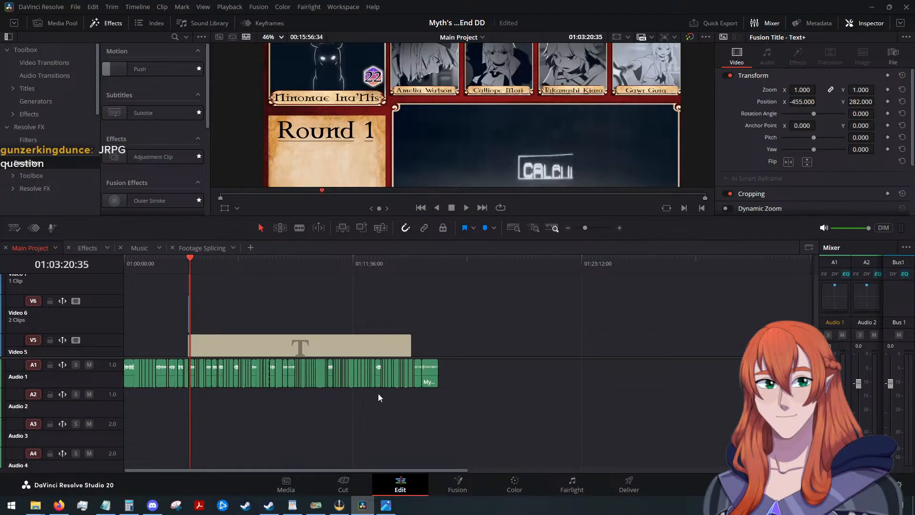
{"action": "scroll", "coordinate": [378, 393], "scroll_direction": "up", "scroll_amount": 2}
{"action": "scroll", "coordinate": [467, 326], "scroll_direction": "up", "scroll_amount": 6}
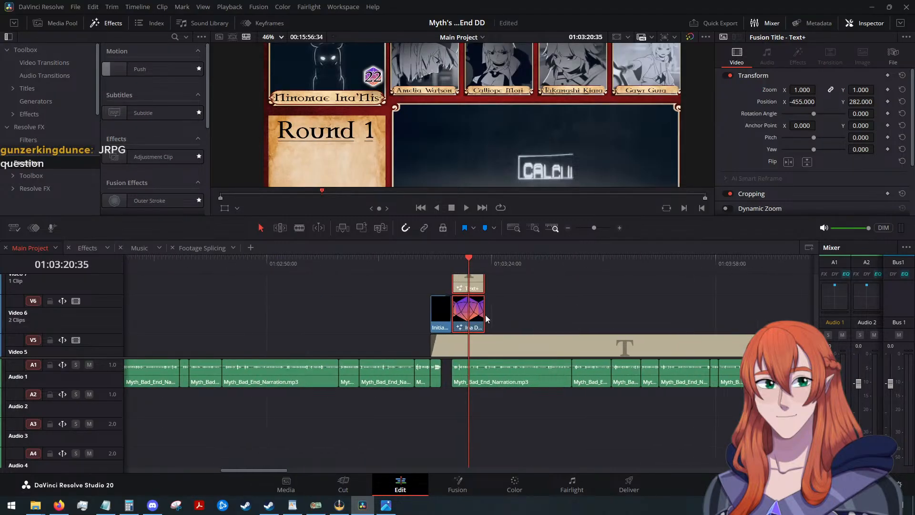
{"action": "left_click_drag", "start_coordinate": [485, 315], "coordinate": [766, 313]}
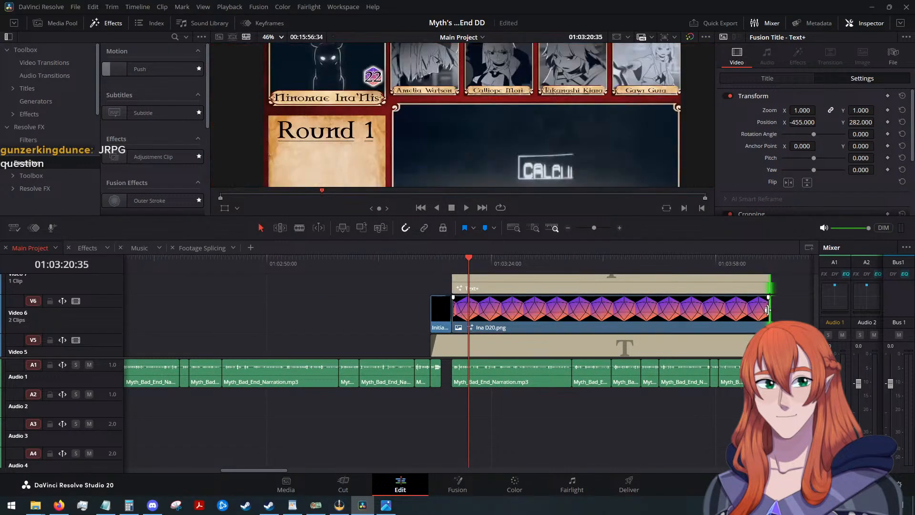
{"action": "scroll", "coordinate": [726, 316], "scroll_direction": "down", "scroll_amount": 3}
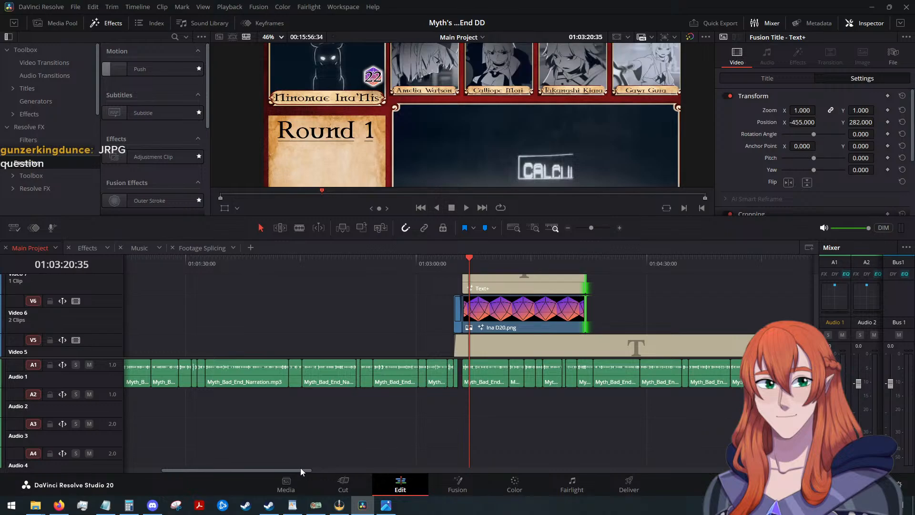
{"action": "left_click_drag", "start_coordinate": [301, 469], "coordinate": [359, 462]}
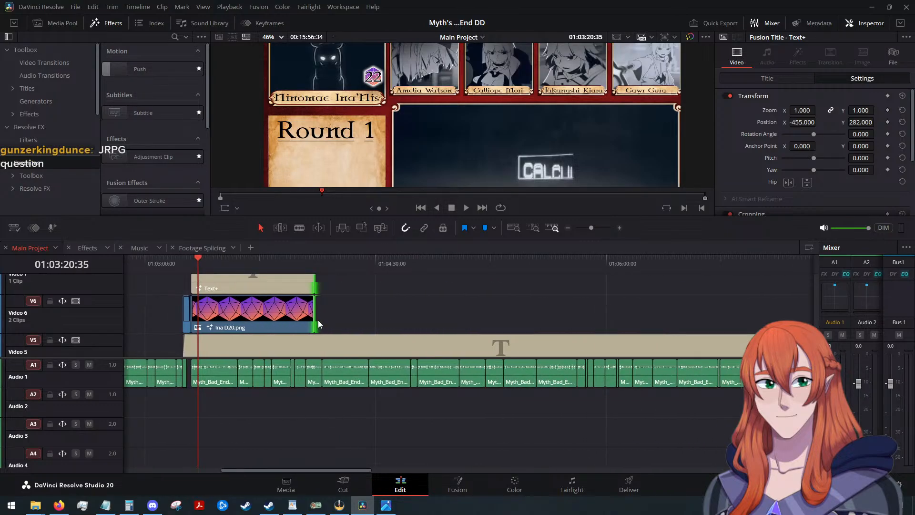
{"action": "left_click_drag", "start_coordinate": [318, 323], "coordinate": [727, 311]}
{"action": "scroll", "coordinate": [599, 322], "scroll_direction": "down", "scroll_amount": 3}
{"action": "left_click_drag", "start_coordinate": [353, 469], "coordinate": [504, 470]}
{"action": "left_click_drag", "start_coordinate": [316, 314], "coordinate": [675, 309]}
{"action": "scroll", "coordinate": [674, 310], "scroll_direction": "down", "scroll_amount": 2}
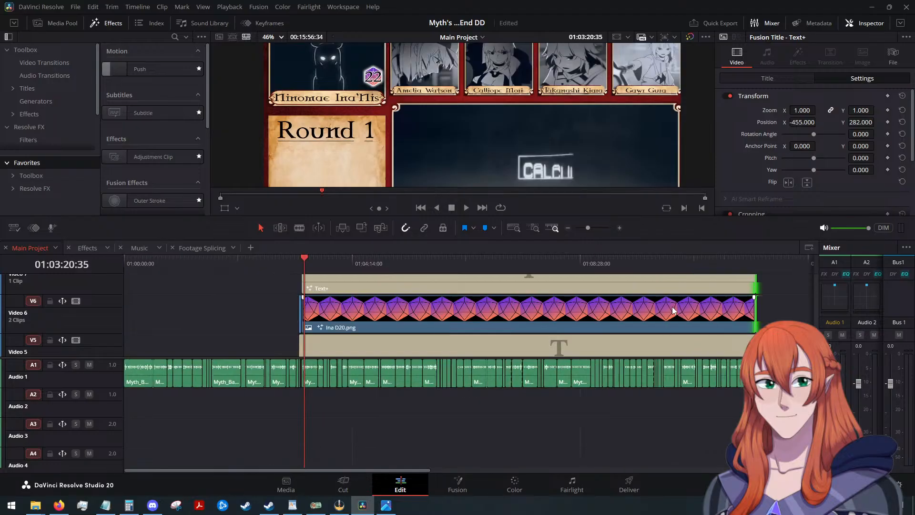
{"action": "left_click_drag", "start_coordinate": [410, 471], "coordinate": [448, 465]}
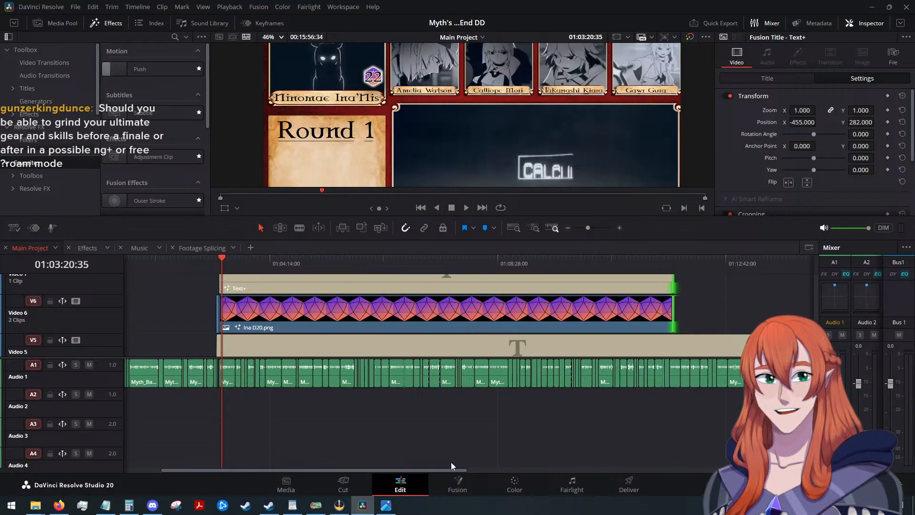
{"action": "left_click_drag", "start_coordinate": [455, 468], "coordinate": [540, 468]}
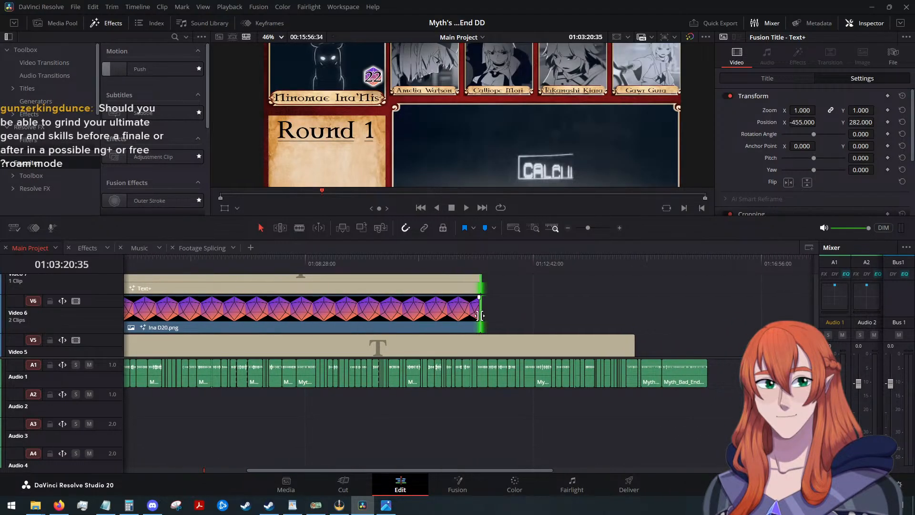
{"action": "left_click_drag", "start_coordinate": [482, 316], "coordinate": [633, 313]}
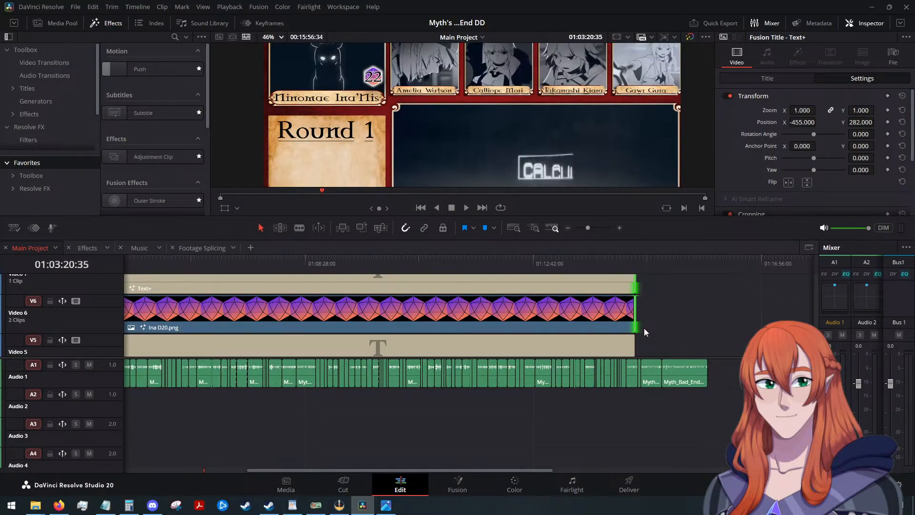
{"action": "scroll", "coordinate": [656, 308], "scroll_direction": "right", "scroll_amount": 2}
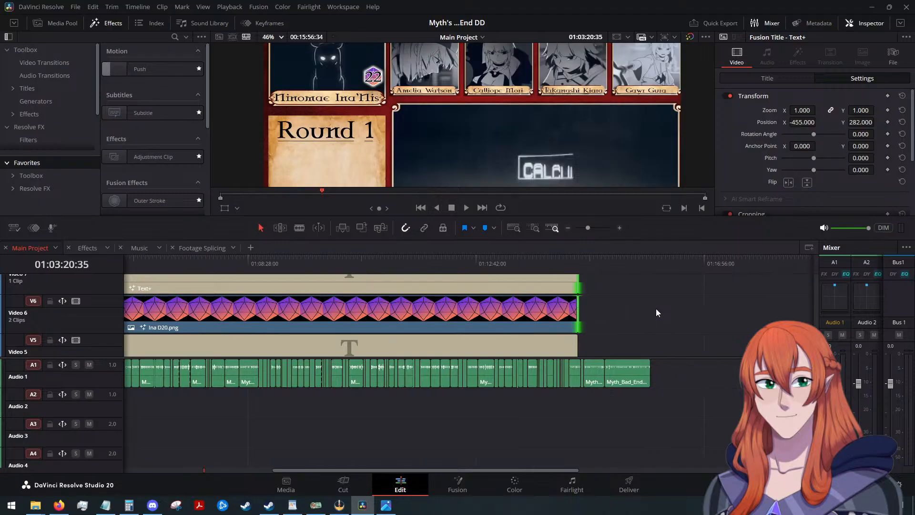
{"action": "scroll", "coordinate": [656, 307], "scroll_direction": "right", "scroll_amount": 4}
{"action": "left_click_drag", "start_coordinate": [545, 467], "coordinate": [449, 457]}
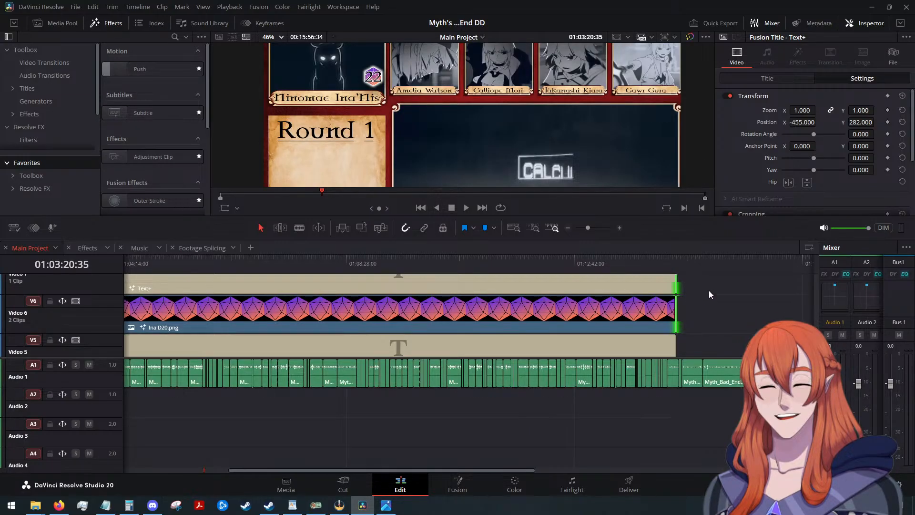
Combine the extended Ina D20 and 22 title clips into a compound clip named "Ina Initiative Count".
{"action": "scroll", "coordinate": [708, 290], "scroll_direction": "up", "scroll_amount": 1}
{"action": "scroll", "coordinate": [708, 290], "scroll_direction": "down", "scroll_amount": 1}
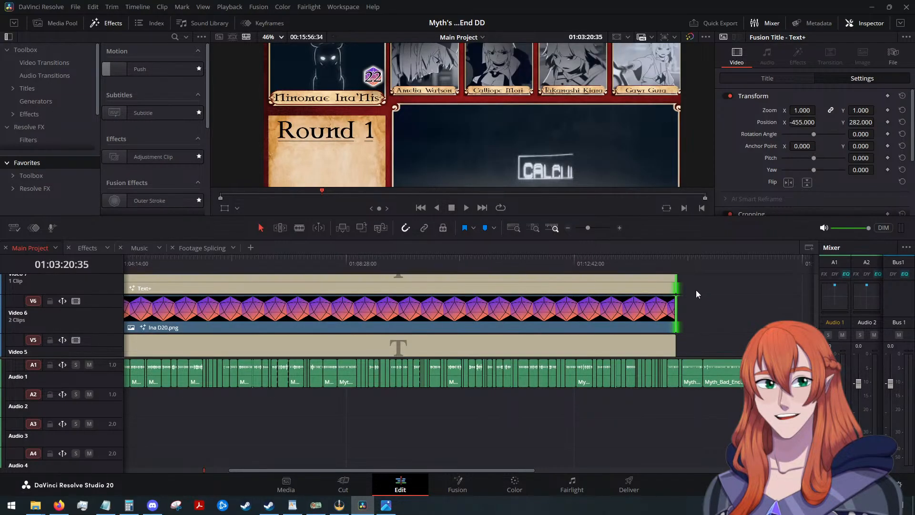
{"action": "right_click", "coordinate": [653, 310]}
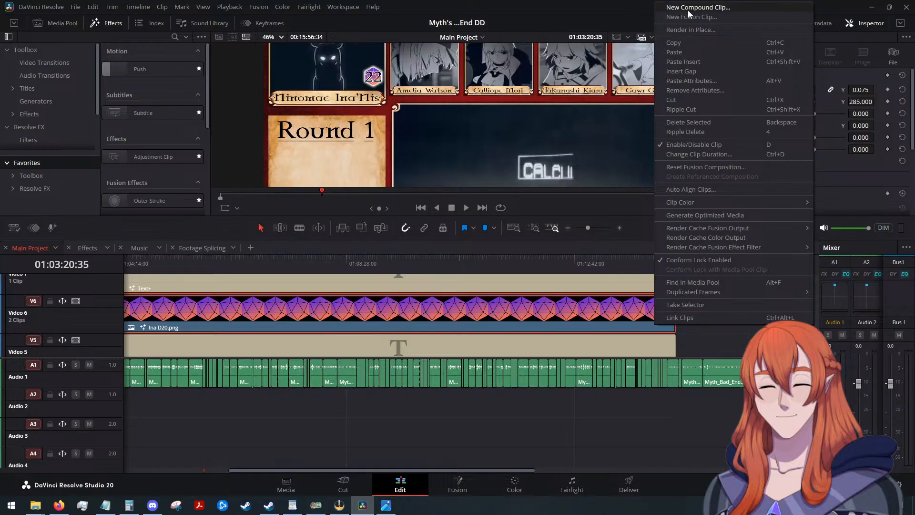
{"action": "left_click", "coordinate": [688, 10]}
{"action": "type", "text": "Ina"}
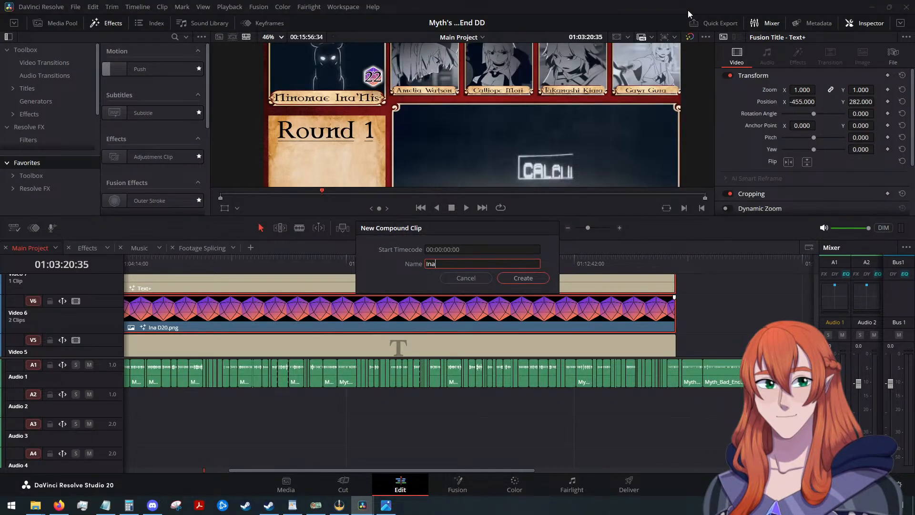
{"action": "type", "text": " Initiative COunt"}
{"action": "key", "text": "BackSpace"}
{"action": "key", "text": "BackSpace"}
{"action": "key", "text": "BackSpace"}
{"action": "key", "text": "BackSpace"}
{"action": "type", "text": "ount"}
{"action": "key", "text": "Return"}
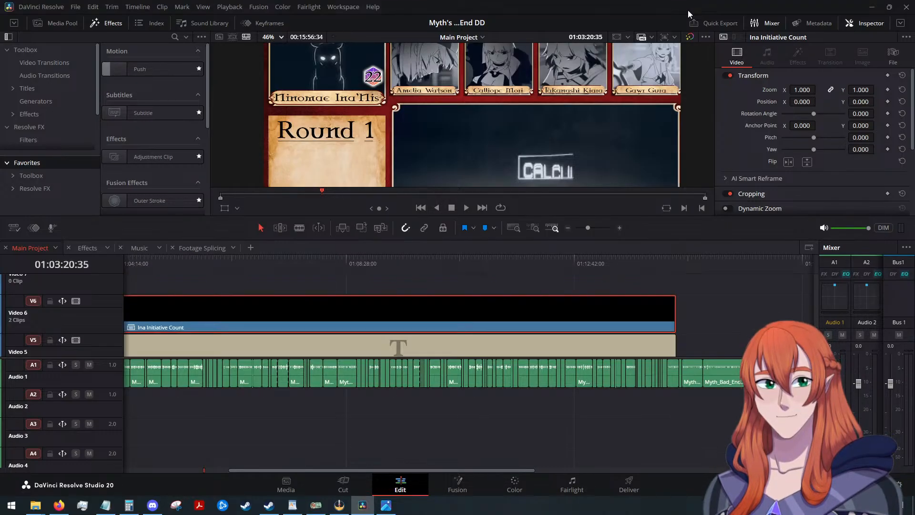
Return to the Effects timeline and move the 22 title onto Amelia's die, at position X -109 and Y 282.
{"action": "left_click_drag", "start_coordinate": [430, 470], "coordinate": [333, 468]}
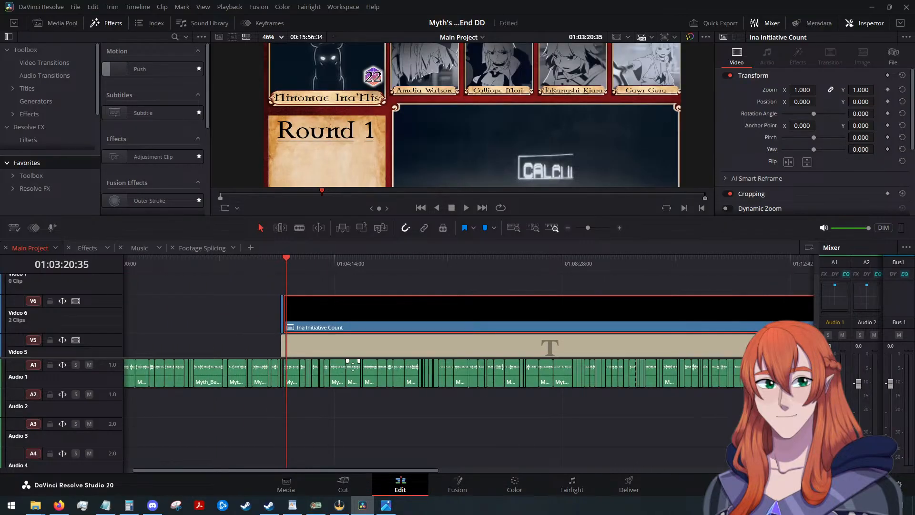
{"action": "left_click", "coordinate": [87, 248]}
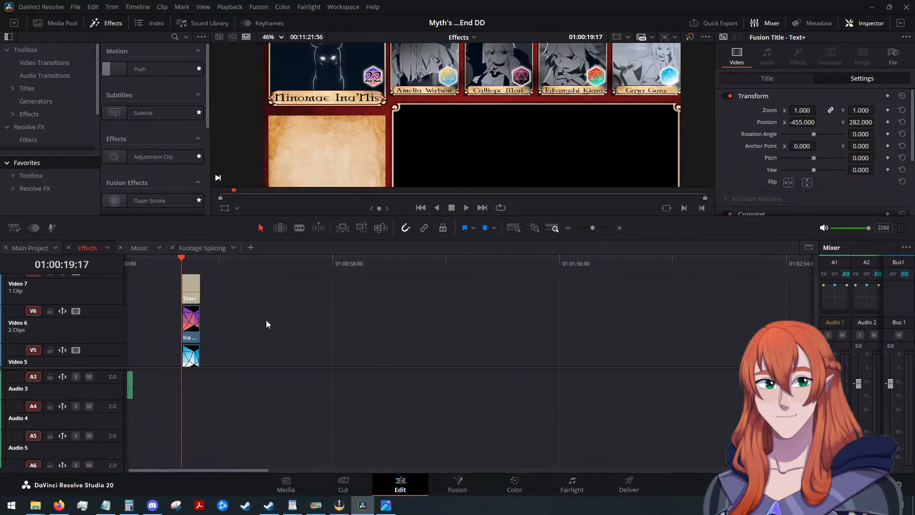
{"action": "scroll", "coordinate": [349, 324], "scroll_direction": "up", "scroll_amount": 4}
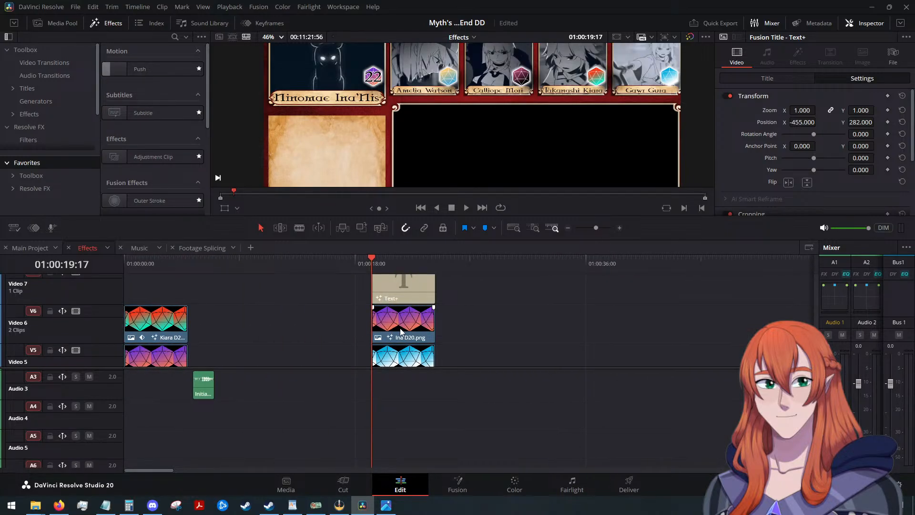
{"action": "left_click", "coordinate": [401, 289]}
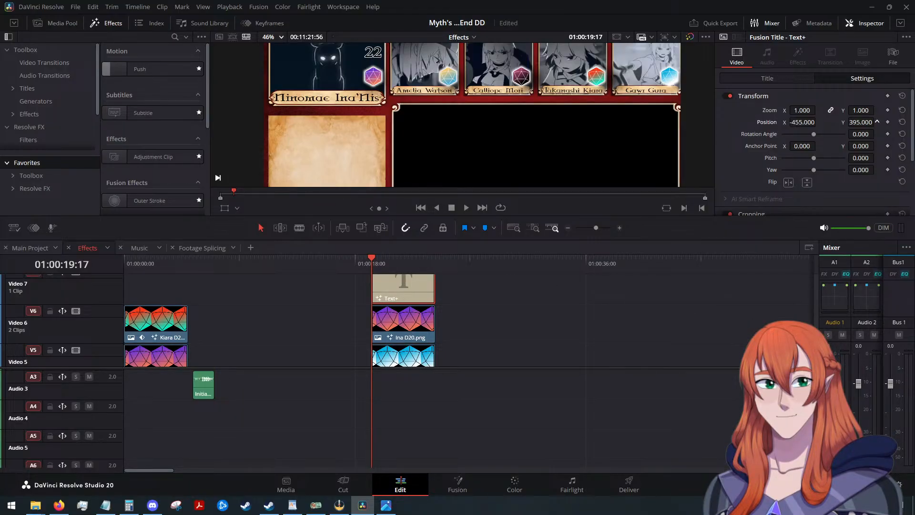
{"action": "mouse_move", "coordinate": [819, 125]}
{"action": "left_mouse_down"}
{"action": "mouse_move", "coordinate": [828, 123]}
{"action": "mouse_move", "coordinate": [818, 122]}
{"action": "left_mouse_up"}
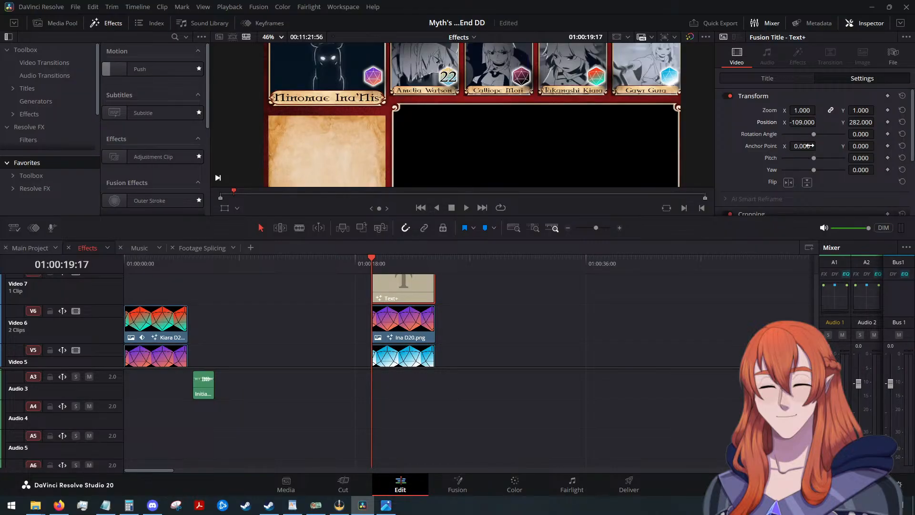
Change the roll number of the title on Amelia's die to 35.
{"action": "key", "text": "alt+Tab"}
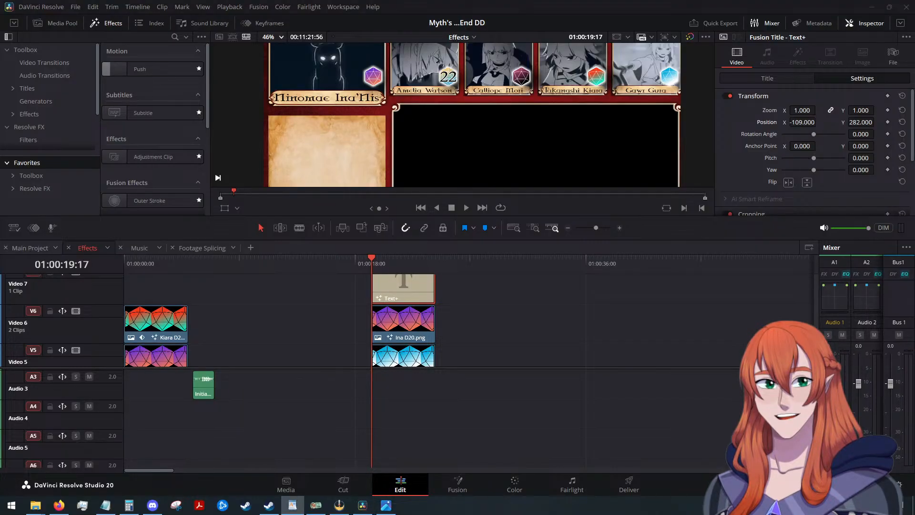
{"action": "key", "text": "alt+Tab"}
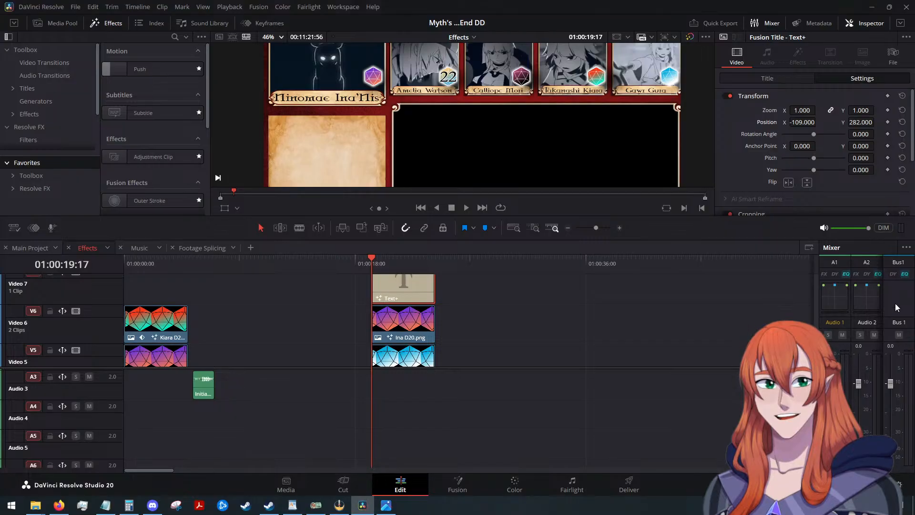
{"action": "left_click", "coordinate": [760, 79]}
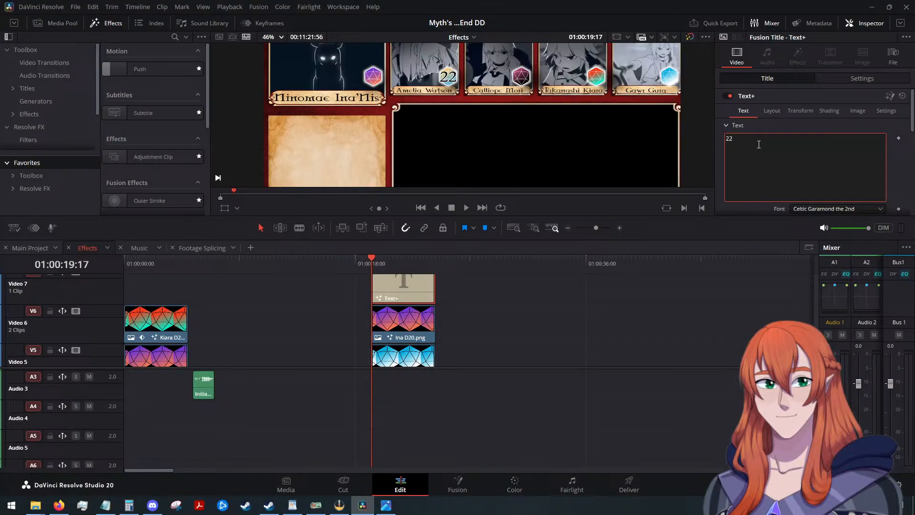
{"action": "key", "text": "BackSpace"}
{"action": "key", "text": "BackSpace"}
{"action": "type", "text": "35"}
Shift the Amelia D20 clip and the 35 title later on their tracks, directly after the end of the other dice clips.
{"action": "scroll", "coordinate": [421, 327], "scroll_direction": "down", "scroll_amount": 5}
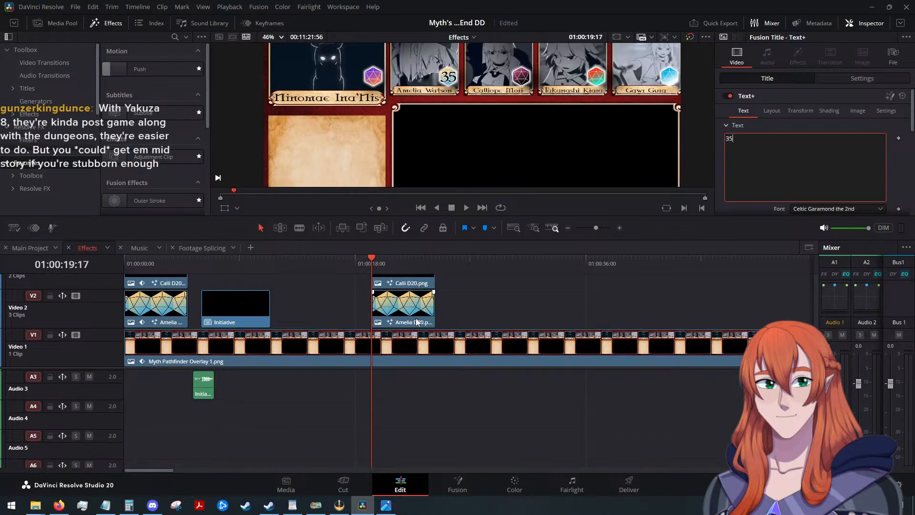
{"action": "left_click_drag", "start_coordinate": [423, 318], "coordinate": [483, 318]}
{"action": "scroll", "coordinate": [500, 306], "scroll_direction": "up", "scroll_amount": 6}
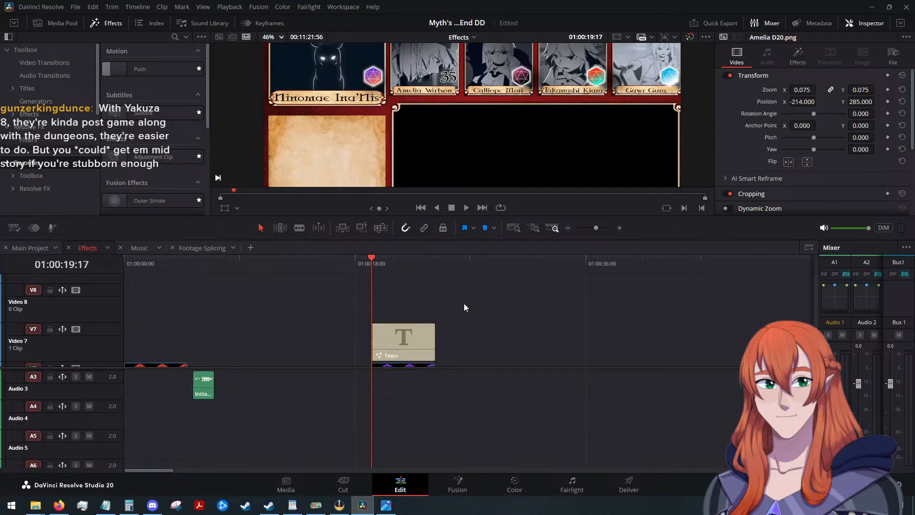
{"action": "scroll", "coordinate": [465, 308], "scroll_direction": "down", "scroll_amount": 2}
{"action": "left_click_drag", "start_coordinate": [404, 290], "coordinate": [467, 287]}
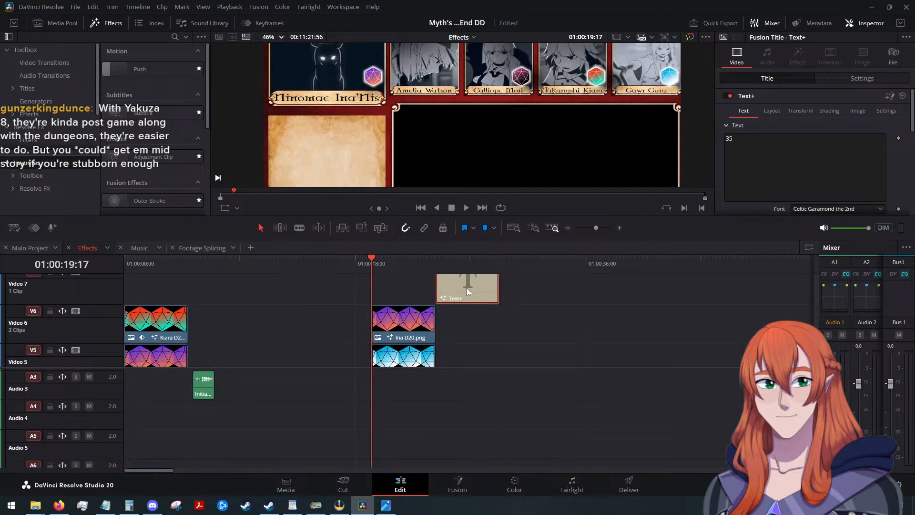
{"action": "scroll", "coordinate": [478, 318], "scroll_direction": "down", "scroll_amount": 4}
{"action": "left_click", "coordinate": [478, 317]}
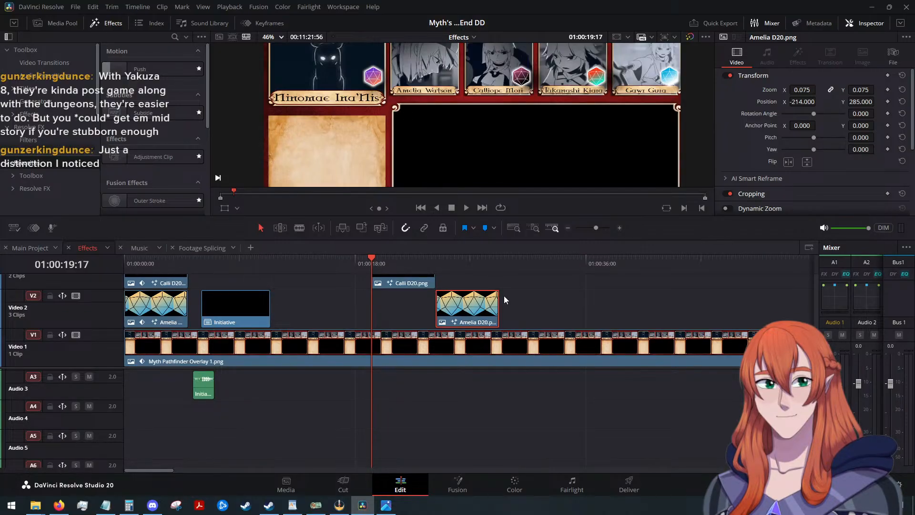
Move the 35 title down to Video 3, directly above the shifted Amelia D20 clip.
{"action": "scroll", "coordinate": [503, 293], "scroll_direction": "up", "scroll_amount": 4}
{"action": "scroll", "coordinate": [488, 310], "scroll_direction": "down", "scroll_amount": 2}
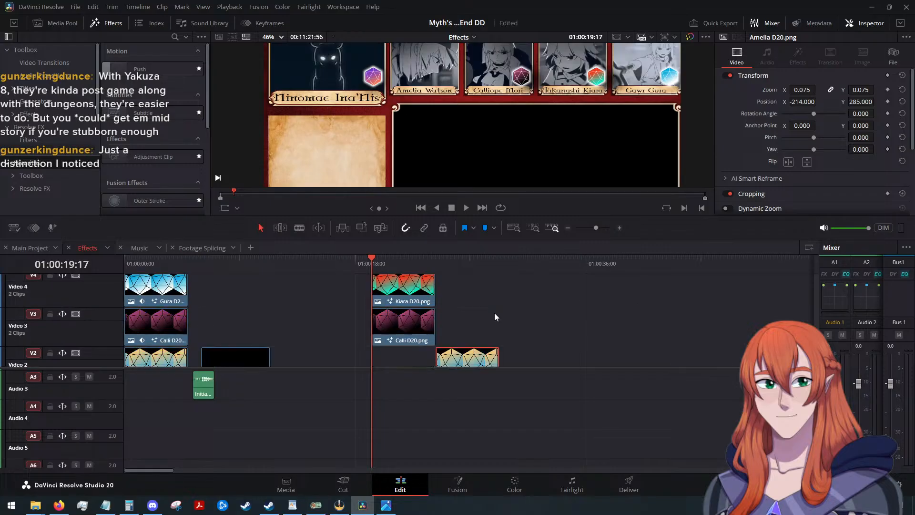
{"action": "scroll", "coordinate": [493, 312], "scroll_direction": "down", "scroll_amount": 2}
{"action": "scroll", "coordinate": [494, 312], "scroll_direction": "up", "scroll_amount": 3}
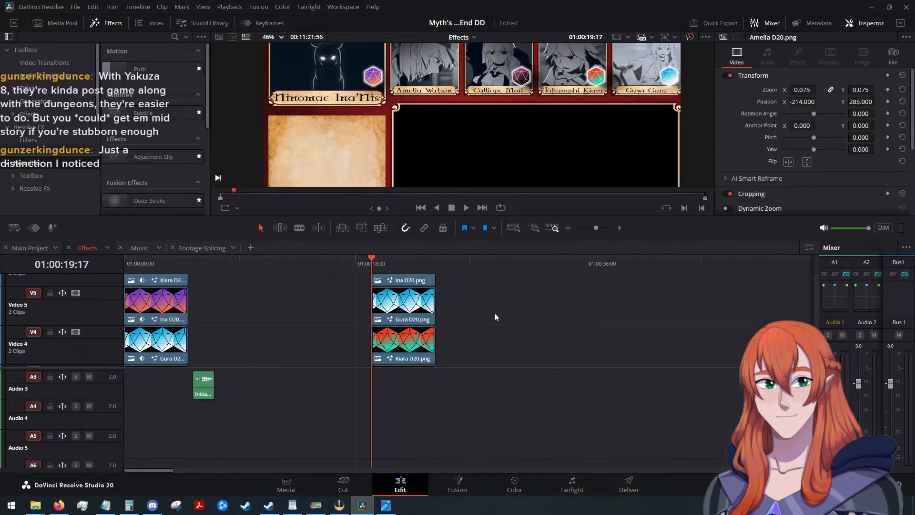
{"action": "scroll", "coordinate": [493, 312], "scroll_direction": "up", "scroll_amount": 3}
{"action": "left_click", "coordinate": [556, 357]}
{"action": "left_click", "coordinate": [467, 340]}
{"action": "key", "text": "alt+Down"}
{"action": "key", "text": "alt+Down"}
{"action": "key", "text": "alt+Down"}
{"action": "key", "text": "alt+Down"}
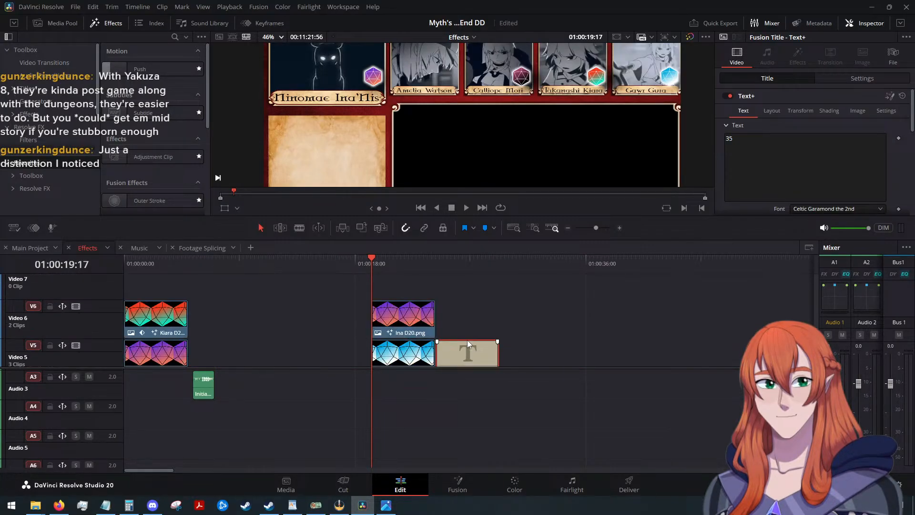
{"action": "scroll", "coordinate": [502, 302], "scroll_direction": "down", "scroll_amount": 2}
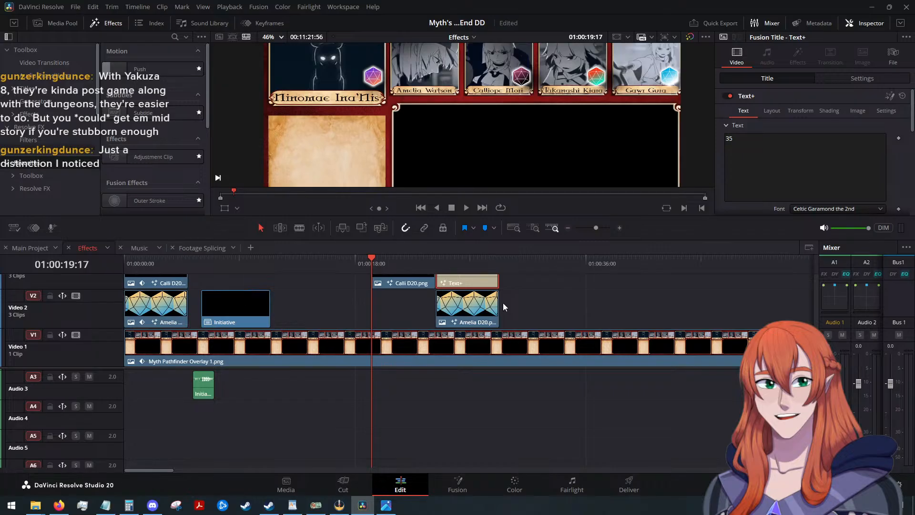
Copy the Amelia D20 and 35 title clips from the Effects timeline and paste them into Main Project.
{"action": "left_click", "coordinate": [502, 291]}
{"action": "scroll", "coordinate": [512, 295], "scroll_direction": "up", "scroll_amount": 1}
{"action": "left_click_drag", "start_coordinate": [518, 325], "coordinate": [470, 353]}
{"action": "scroll", "coordinate": [481, 338], "scroll_direction": "down", "scroll_amount": 1}
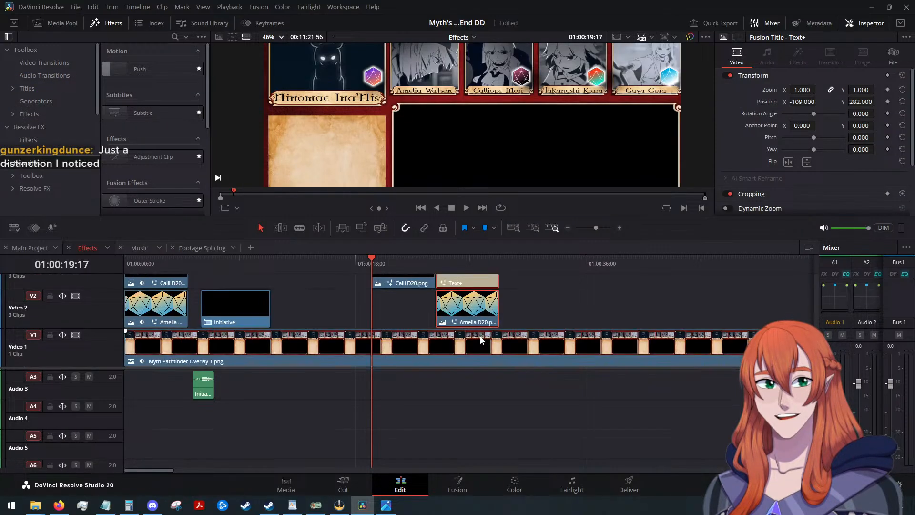
{"action": "left_click", "coordinate": [469, 311]}
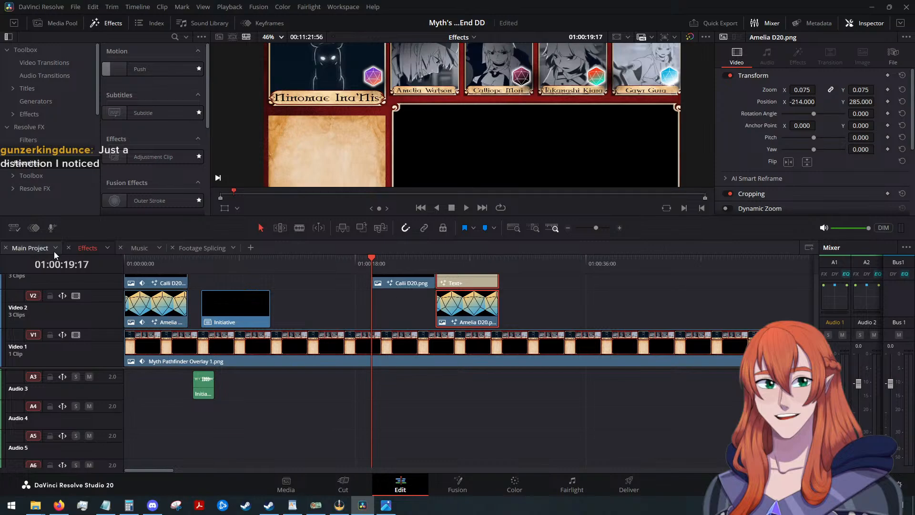
{"action": "left_click", "coordinate": [19, 248]}
{"action": "scroll", "coordinate": [304, 300], "scroll_direction": "down", "scroll_amount": 5}
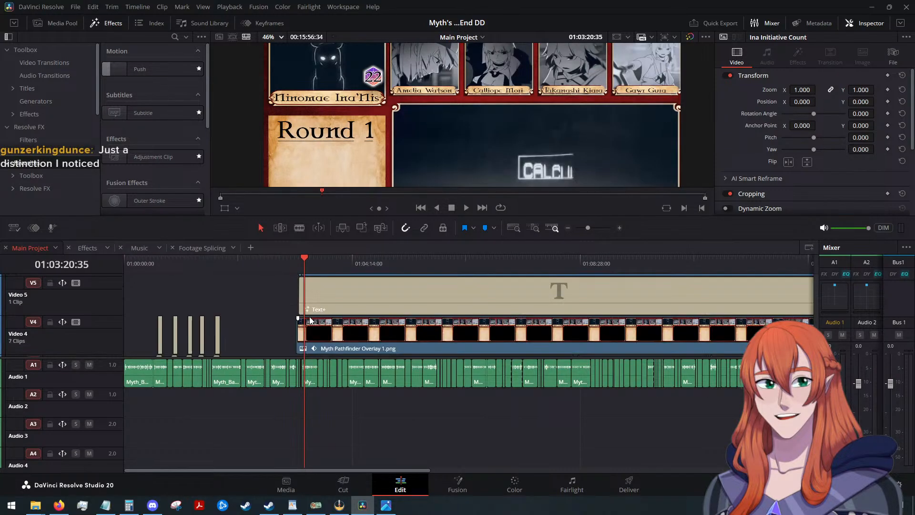
{"action": "key", "text": "ctrl+v"}
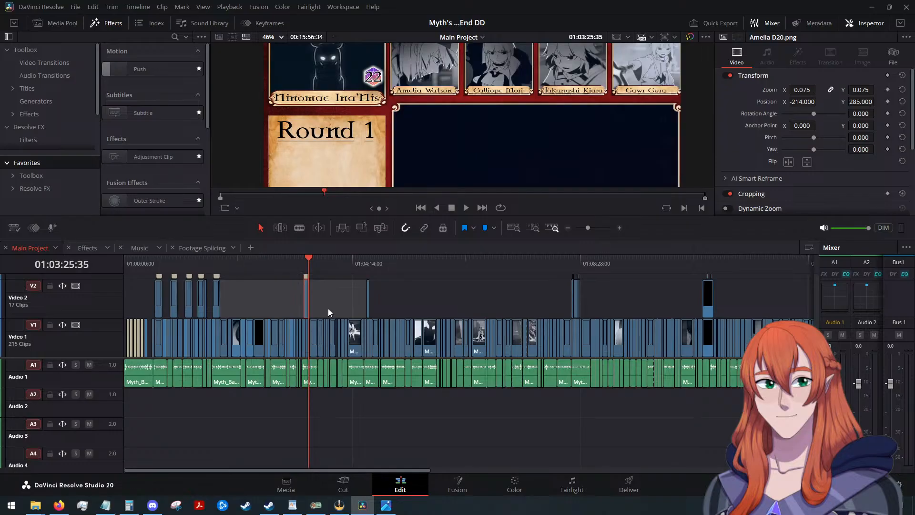
{"action": "scroll", "coordinate": [333, 310], "scroll_direction": "up", "scroll_amount": 4}
{"action": "scroll", "coordinate": [500, 304], "scroll_direction": "up", "scroll_amount": 3}
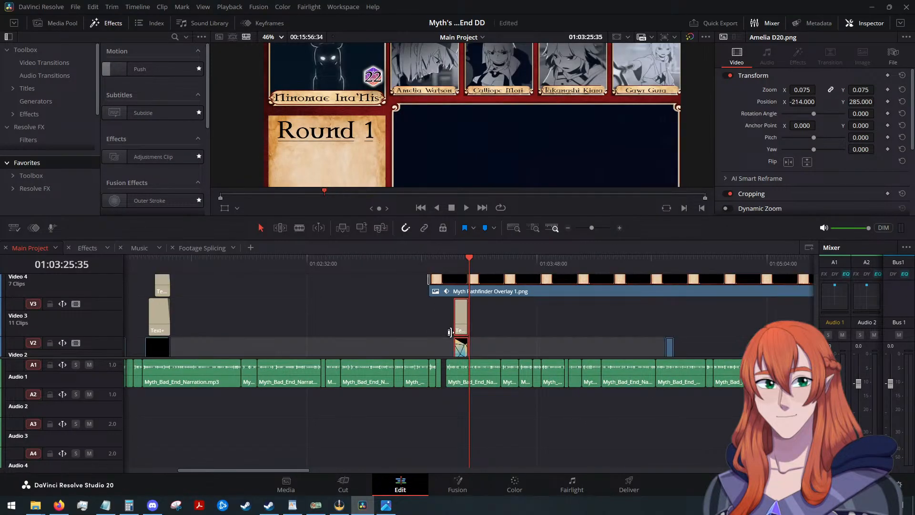
Move the pasted Amelia D20 and title to Video 7 and Video 8, aligned with the start of the Ina Initiative Count clip.
{"action": "left_click_drag", "start_coordinate": [460, 329], "coordinate": [355, 320]}
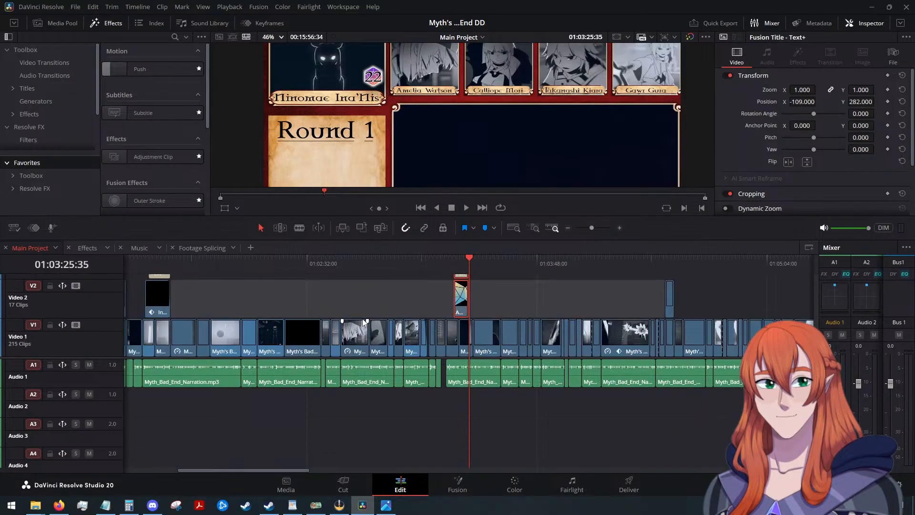
{"action": "mouse_move", "coordinate": [460, 307]}
{"action": "left_mouse_down"}
{"action": "mouse_move", "coordinate": [380, 295]}
{"action": "mouse_move", "coordinate": [376, 282]}
{"action": "mouse_move", "coordinate": [395, 298]}
{"action": "mouse_move", "coordinate": [381, 324]}
{"action": "mouse_move", "coordinate": [376, 308]}
{"action": "mouse_move", "coordinate": [388, 317]}
{"action": "mouse_move", "coordinate": [376, 352]}
{"action": "mouse_move", "coordinate": [376, 298]}
{"action": "mouse_move", "coordinate": [383, 347]}
{"action": "mouse_move", "coordinate": [378, 320]}
{"action": "mouse_move", "coordinate": [404, 299]}
{"action": "mouse_move", "coordinate": [456, 300]}
{"action": "left_mouse_up"}
{"action": "scroll", "coordinate": [403, 303], "scroll_direction": "down", "scroll_amount": 2}
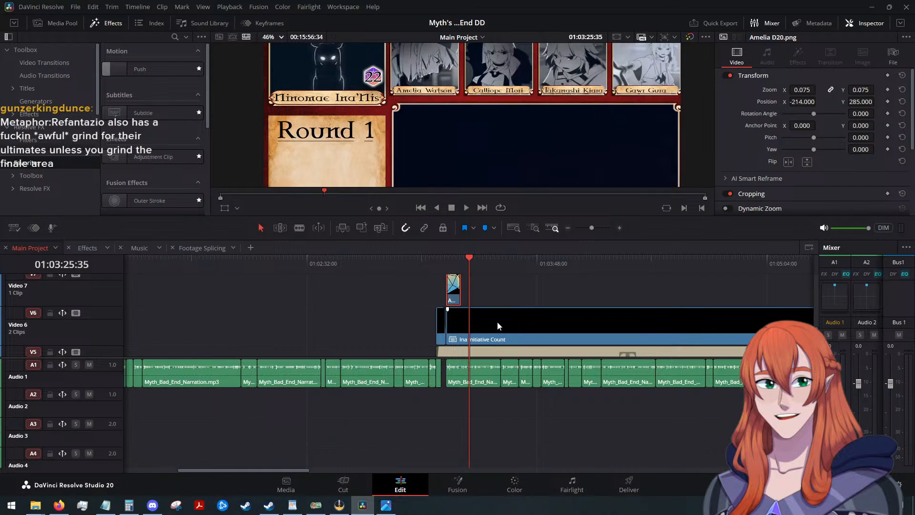
{"action": "scroll", "coordinate": [533, 319], "scroll_direction": "down", "scroll_amount": 3}
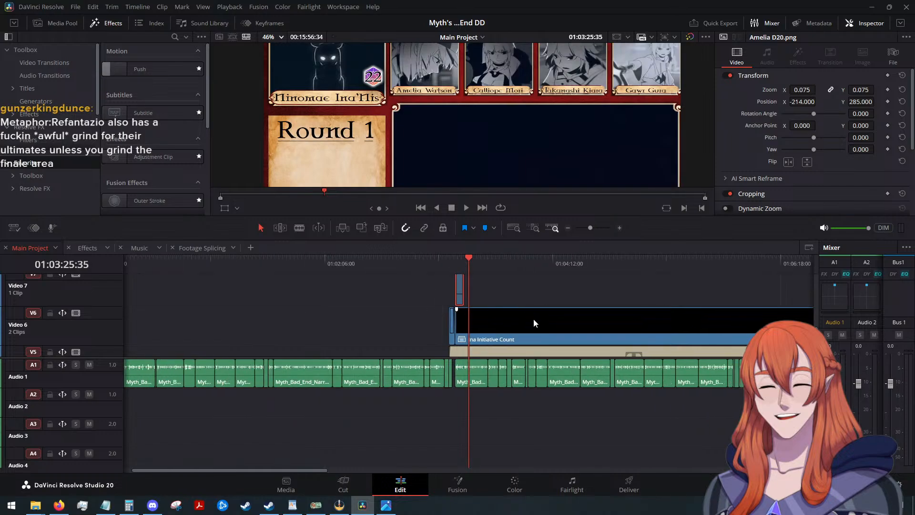
{"action": "scroll", "coordinate": [533, 319], "scroll_direction": "up", "scroll_amount": 3}
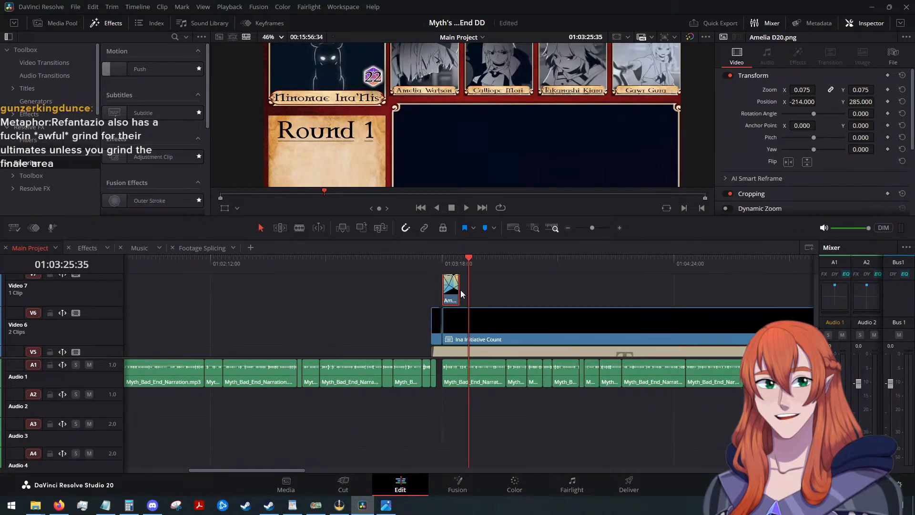
Extend the Amelia D20 and 35 title clips to the end of the Ina Initiative Count clip and save the project.
{"action": "left_click_drag", "start_coordinate": [457, 291], "coordinate": [708, 305]}
{"action": "scroll", "coordinate": [694, 310], "scroll_direction": "down", "scroll_amount": 5}
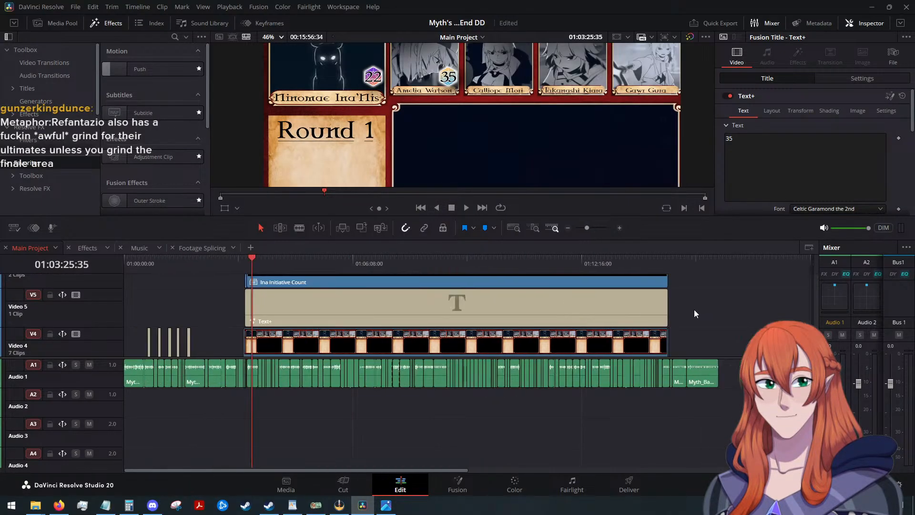
{"action": "scroll", "coordinate": [398, 330], "scroll_direction": "down", "scroll_amount": 2}
{"action": "scroll", "coordinate": [297, 306], "scroll_direction": "up", "scroll_amount": 2}
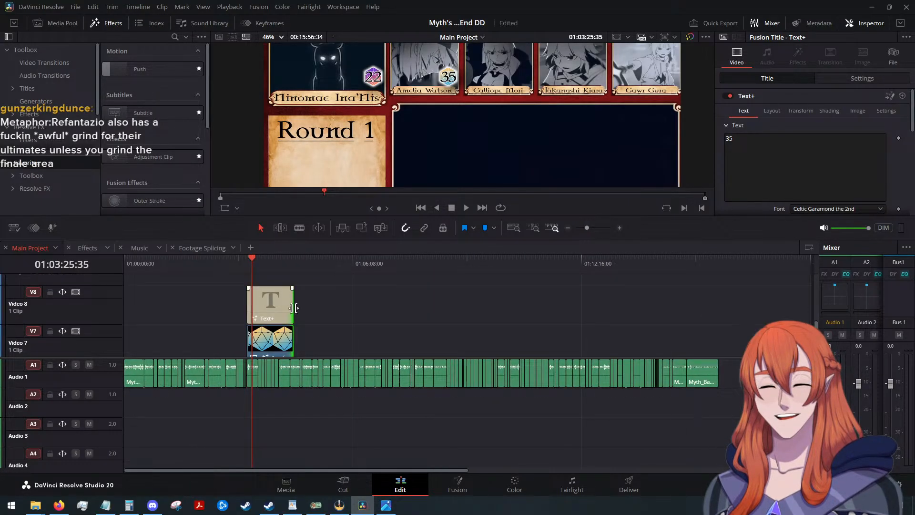
{"action": "left_click_drag", "start_coordinate": [298, 312], "coordinate": [516, 336]}
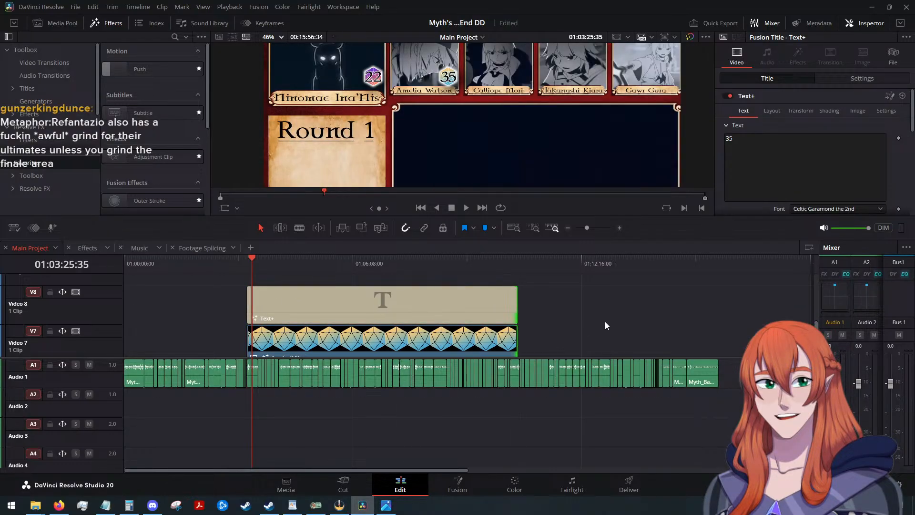
{"action": "scroll", "coordinate": [572, 309], "scroll_direction": "down", "scroll_amount": 2}
{"action": "scroll", "coordinate": [524, 301], "scroll_direction": "up", "scroll_amount": 2}
{"action": "scroll", "coordinate": [529, 302], "scroll_direction": "down", "scroll_amount": 2}
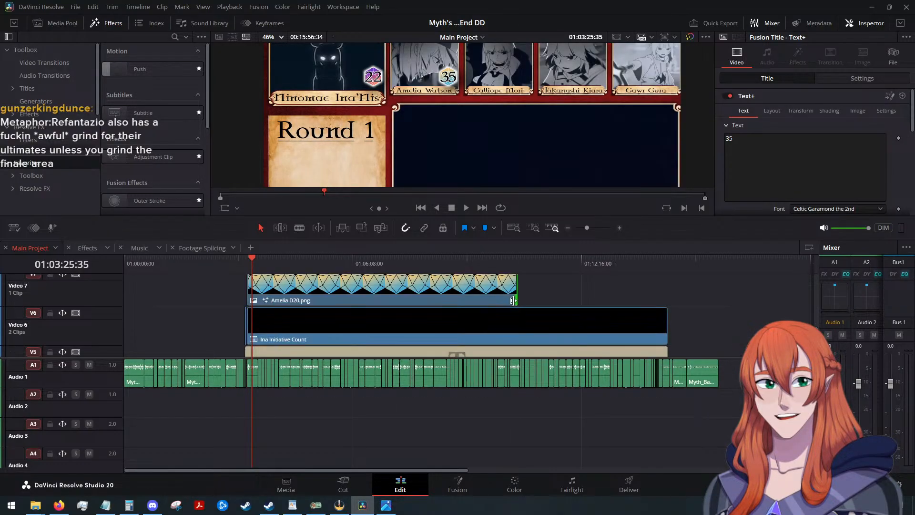
{"action": "scroll", "coordinate": [534, 304], "scroll_direction": "up", "scroll_amount": 2}
{"action": "left_click", "coordinate": [510, 338]}
{"action": "scroll", "coordinate": [540, 321], "scroll_direction": "down", "scroll_amount": 2}
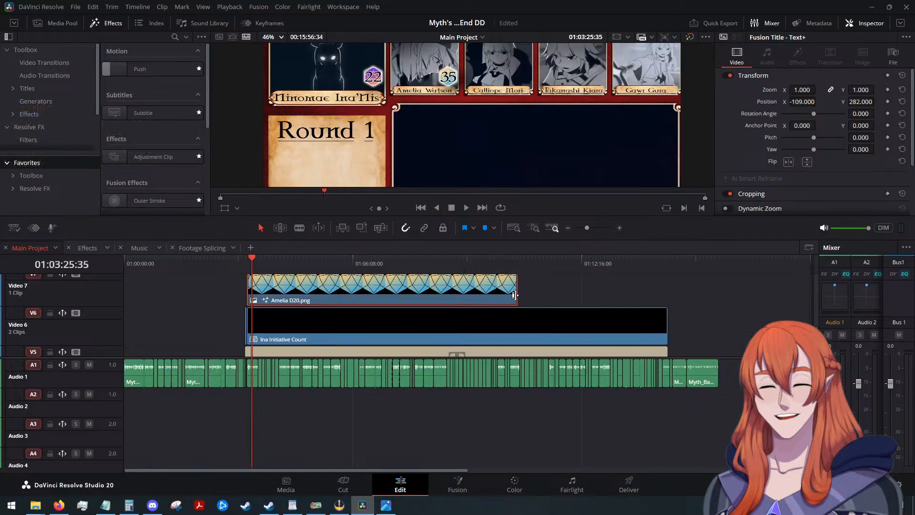
{"action": "left_click_drag", "start_coordinate": [515, 292], "coordinate": [665, 301]}
{"action": "scroll", "coordinate": [676, 307], "scroll_direction": "down", "scroll_amount": 2}
{"action": "scroll", "coordinate": [677, 307], "scroll_direction": "up", "scroll_amount": 2}
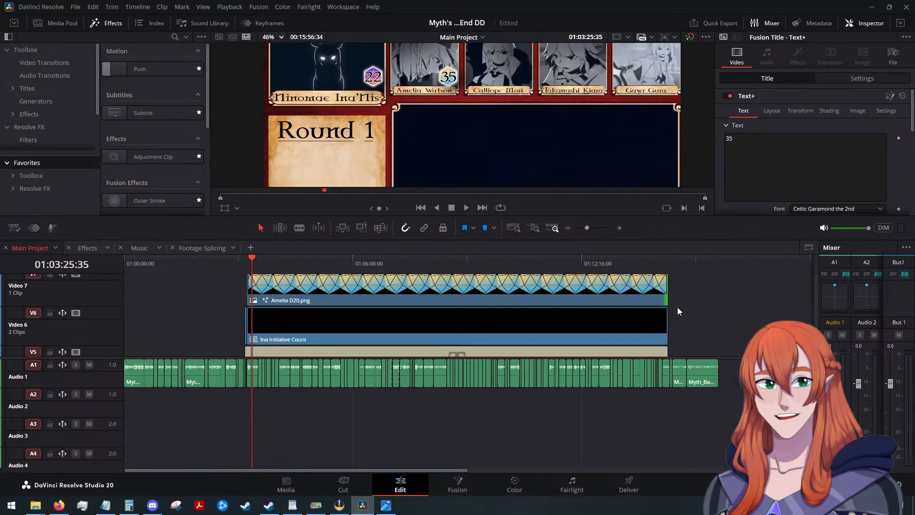
{"action": "key", "text": "ctrl+s"}
Check Amelia's extended die and title clips in Main Project, with the playhead at about 01:10:44.
{"action": "scroll", "coordinate": [685, 312], "scroll_direction": "up", "scroll_amount": 2}
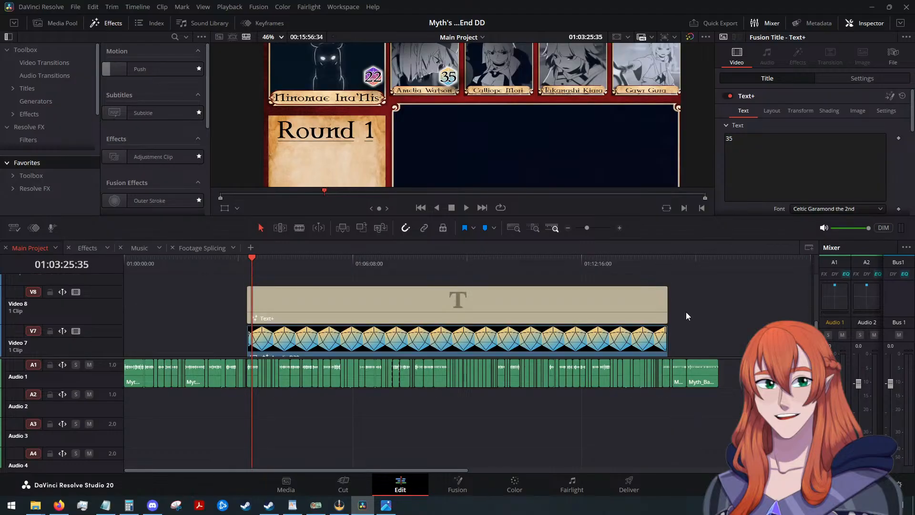
{"action": "left_click", "coordinate": [621, 338]}
{"action": "left_click", "coordinate": [640, 301]}
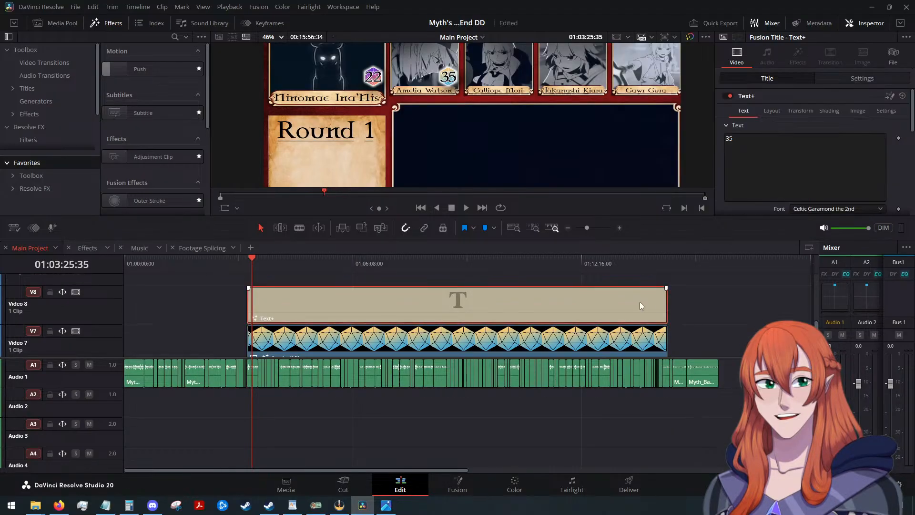
{"action": "left_click", "coordinate": [635, 339]}
{"action": "left_click", "coordinate": [622, 313]}
{"action": "left_click", "coordinate": [619, 340]}
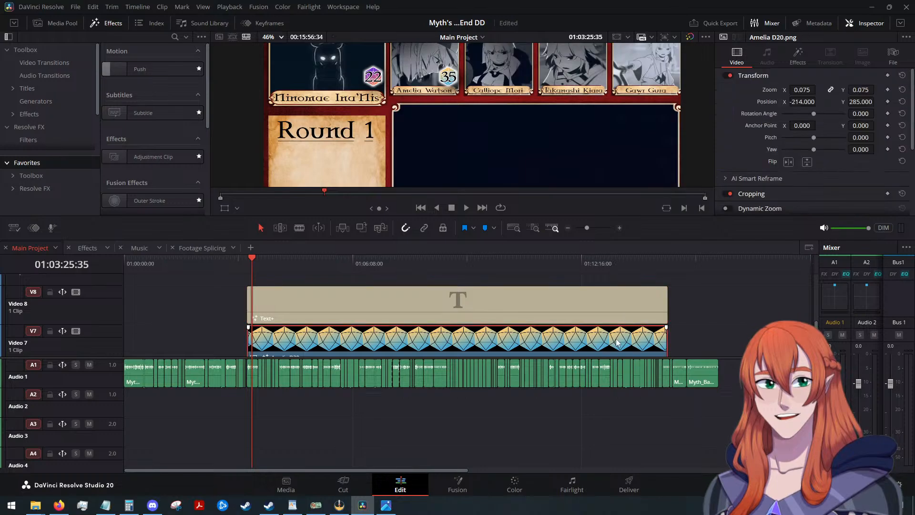
{"action": "scroll", "coordinate": [697, 319], "scroll_direction": "down", "scroll_amount": 2}
{"action": "scroll", "coordinate": [697, 323], "scroll_direction": "up", "scroll_amount": 2}
{"action": "left_click_drag", "start_coordinate": [253, 256], "coordinate": [524, 262]}
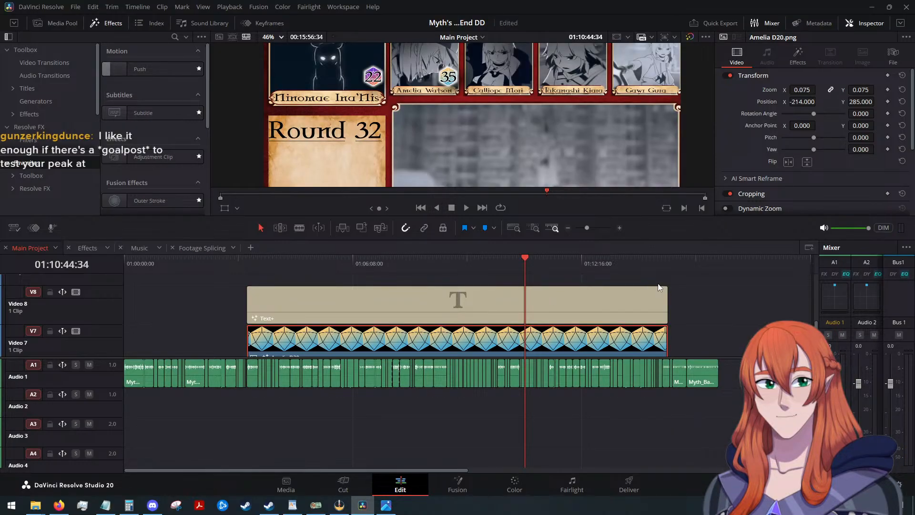
{"action": "scroll", "coordinate": [705, 301], "scroll_direction": "down", "scroll_amount": 1}
{"action": "scroll", "coordinate": [706, 306], "scroll_direction": "up", "scroll_amount": 1}
Combine the extended Amelia D20 and 35 title clips into a compound clip named "Ame Initiative Count".
{"action": "left_click_drag", "start_coordinate": [679, 297], "coordinate": [630, 328]}
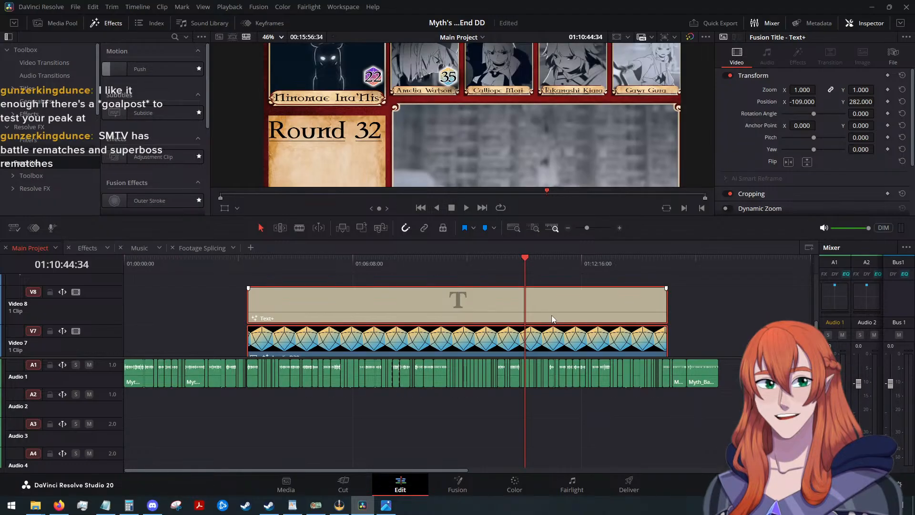
{"action": "scroll", "coordinate": [555, 313], "scroll_direction": "down", "scroll_amount": 3}
{"action": "right_click", "coordinate": [561, 294]}
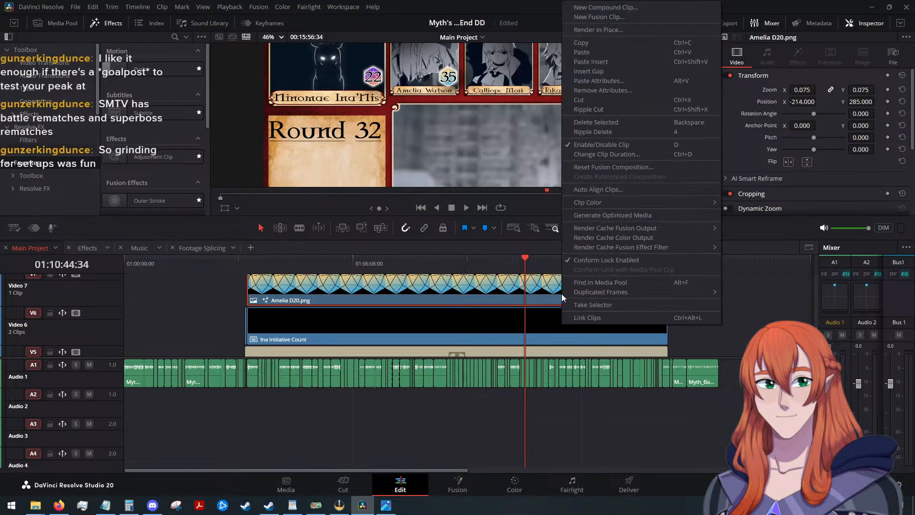
{"action": "left_click", "coordinate": [602, 9]}
{"action": "type", "text": "A"}
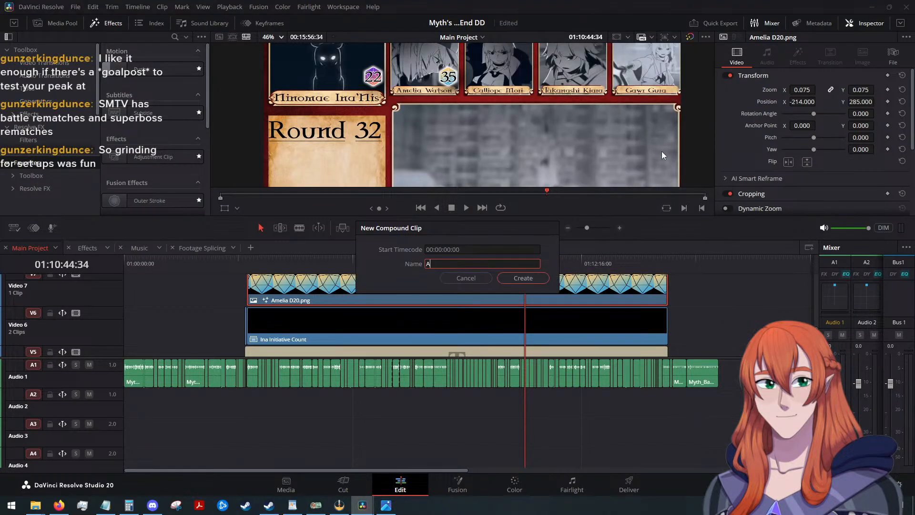
{"action": "type", "text": "me Initiative"}
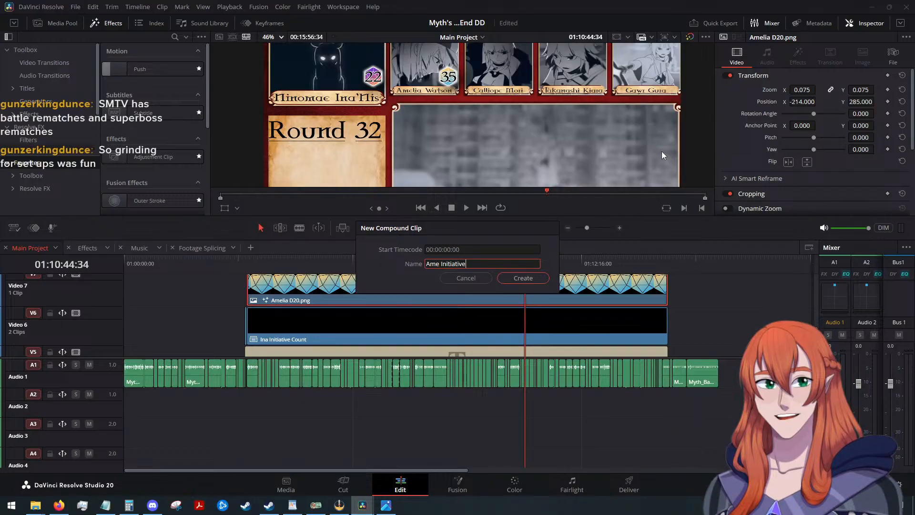
{"action": "type", "text": " Count"}
{"action": "key", "text": "Return"}
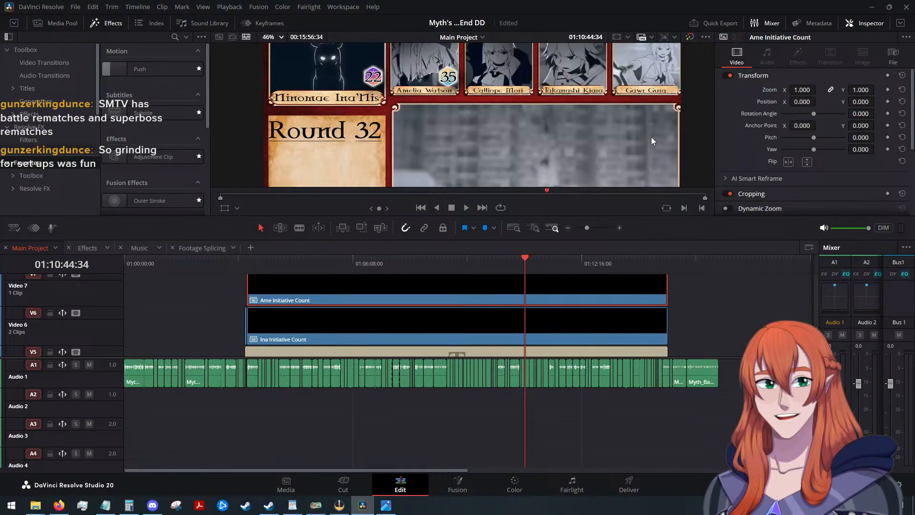
In the Effects timeline, raise the 35 title to Video 4, shift the Calli D20 clip beneath it, and place the playhead at their start.
{"action": "left_click", "coordinate": [202, 248]}
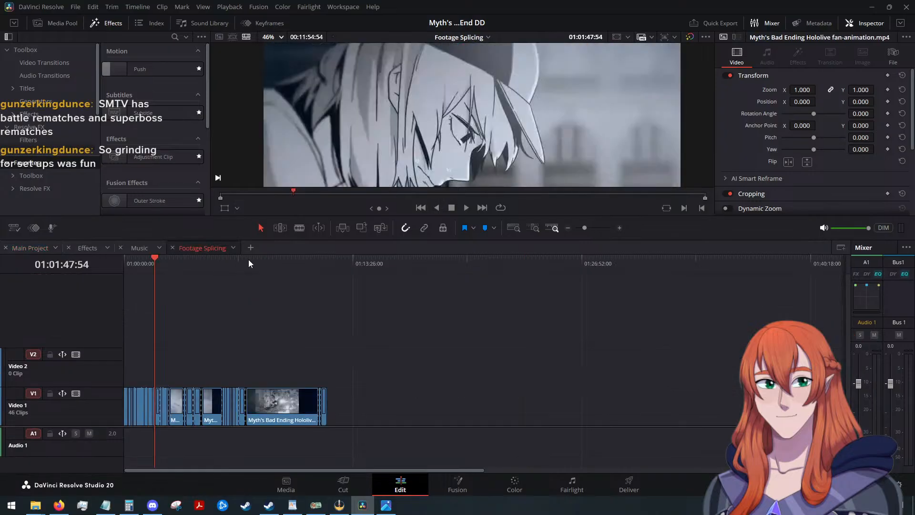
{"action": "left_click", "coordinate": [93, 246]}
{"action": "scroll", "coordinate": [469, 321], "scroll_direction": "up", "scroll_amount": 2}
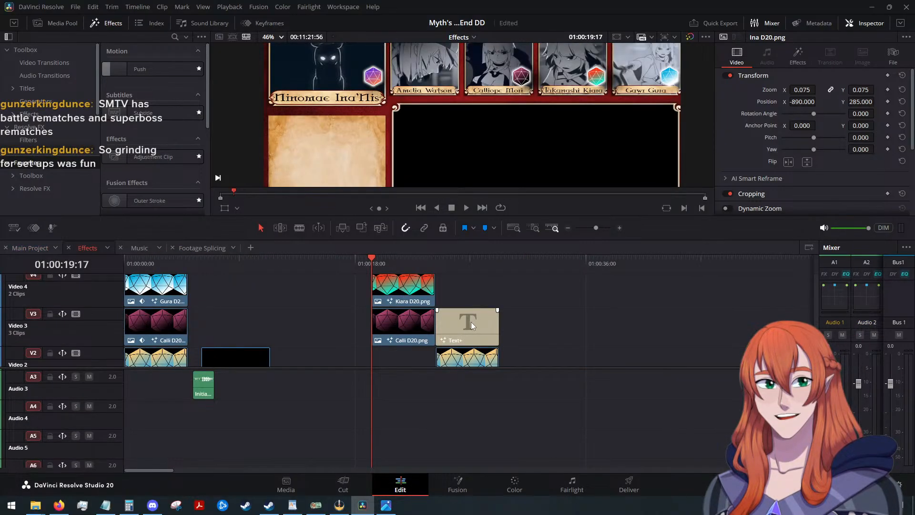
{"action": "scroll", "coordinate": [479, 322], "scroll_direction": "up", "scroll_amount": 1}
{"action": "scroll", "coordinate": [480, 322], "scroll_direction": "down", "scroll_amount": 2}
{"action": "left_click_drag", "start_coordinate": [479, 332], "coordinate": [477, 305]}
{"action": "left_click_drag", "start_coordinate": [405, 329], "coordinate": [473, 328]}
{"action": "left_click", "coordinate": [471, 288]}
{"action": "left_click_drag", "start_coordinate": [376, 259], "coordinate": [438, 263]}
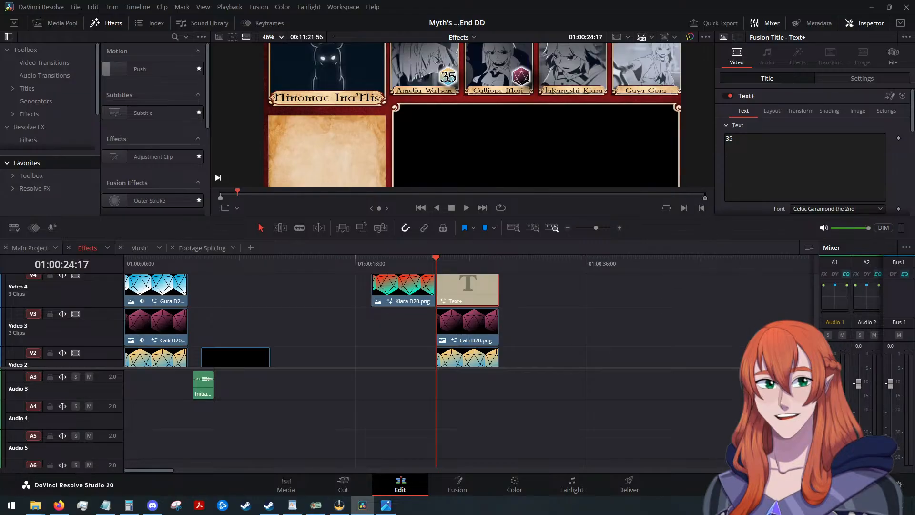
Shift the 35 title horizontally onto Calliope's die, at position X 227.
{"action": "key", "text": "alt+Tab"}
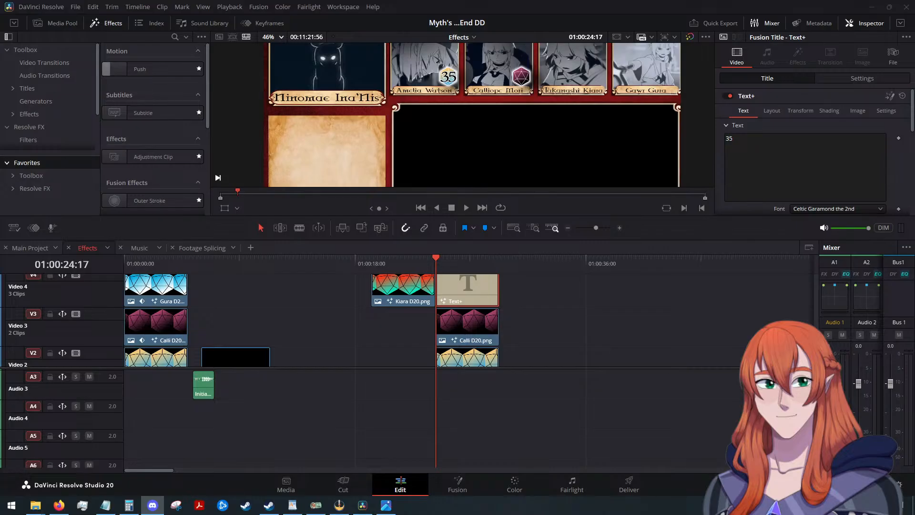
{"action": "left_click", "coordinate": [454, 280]}
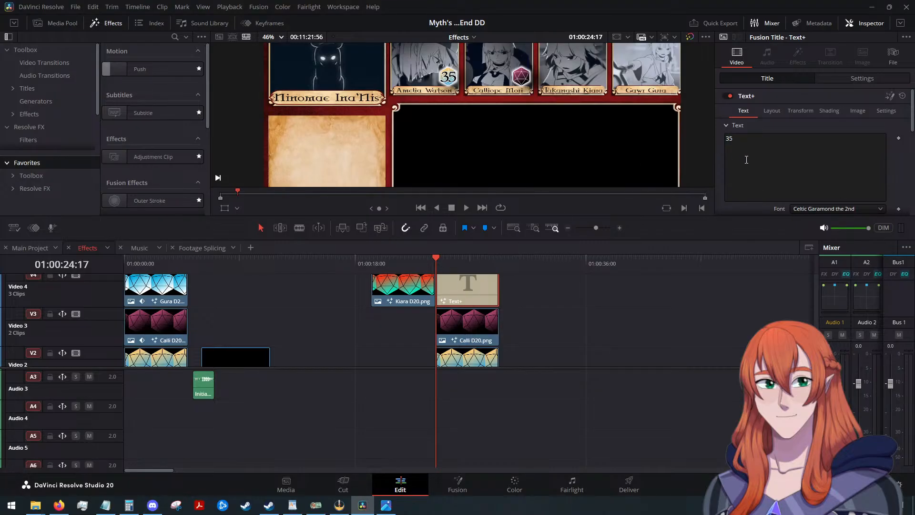
{"action": "left_click", "coordinate": [853, 79]}
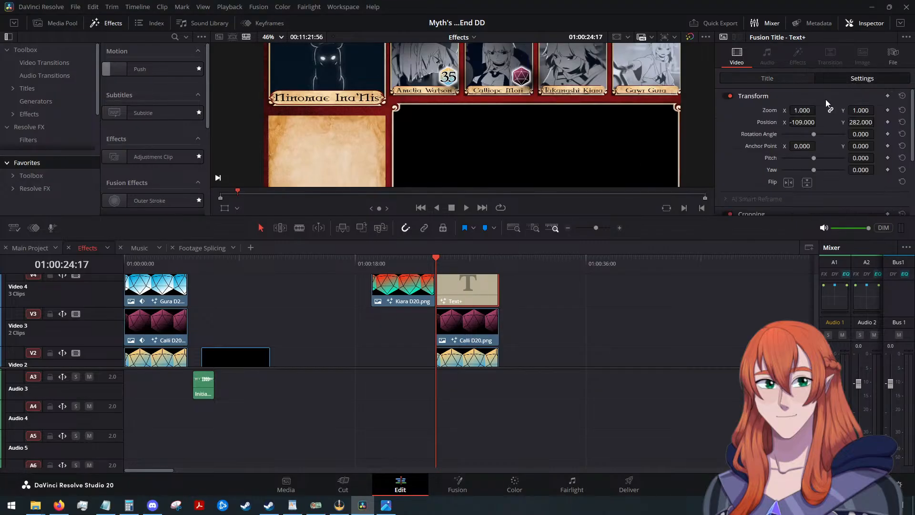
{"action": "left_click_drag", "start_coordinate": [808, 122], "coordinate": [816, 122]}
{"action": "key", "text": "alt+Tab"}
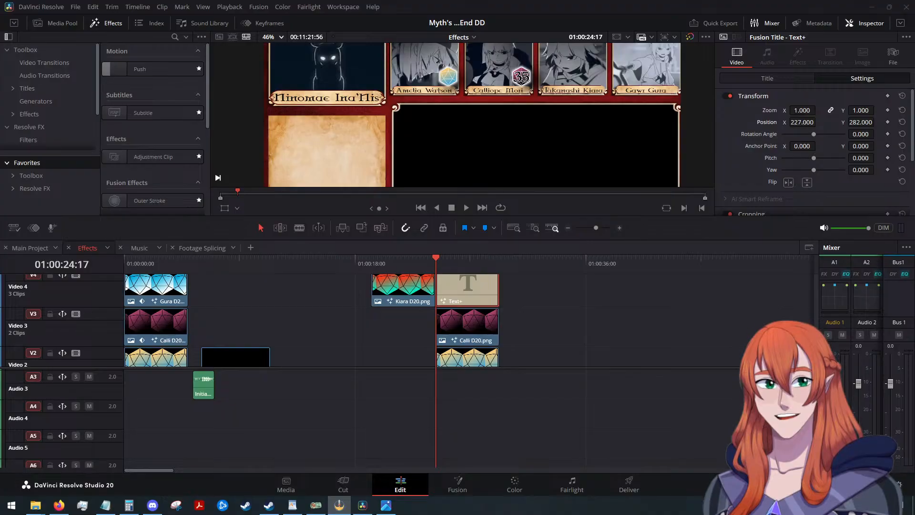
Set the text of the title on Calliope's die to 21.
{"action": "key", "text": "alt+Tab"}
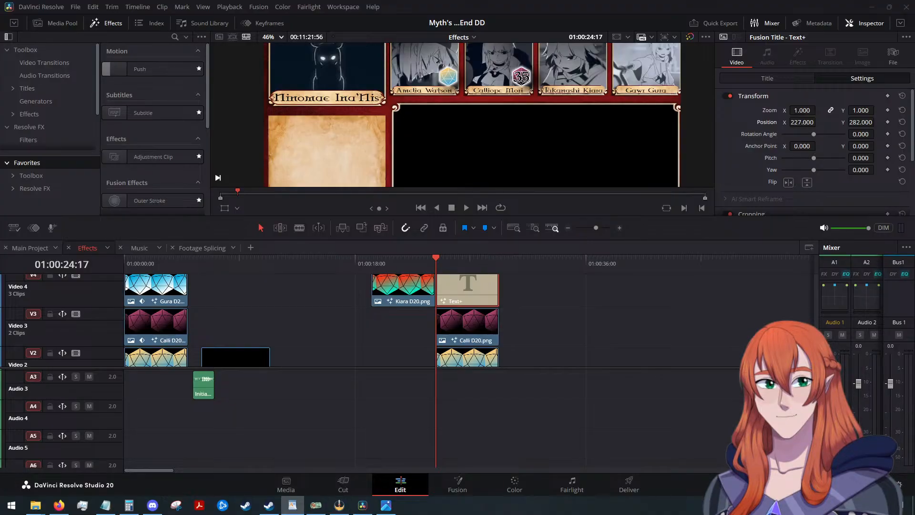
{"action": "left_click", "coordinate": [764, 80]}
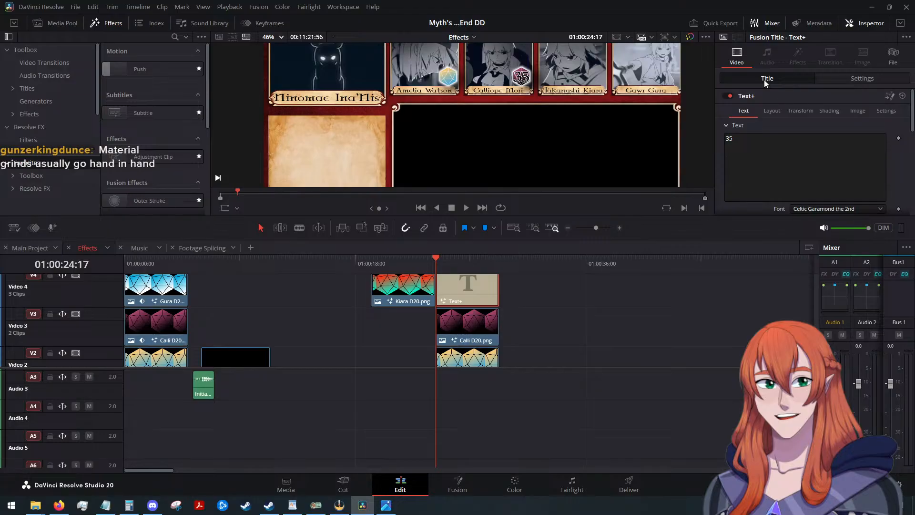
{"action": "left_click", "coordinate": [754, 143]}
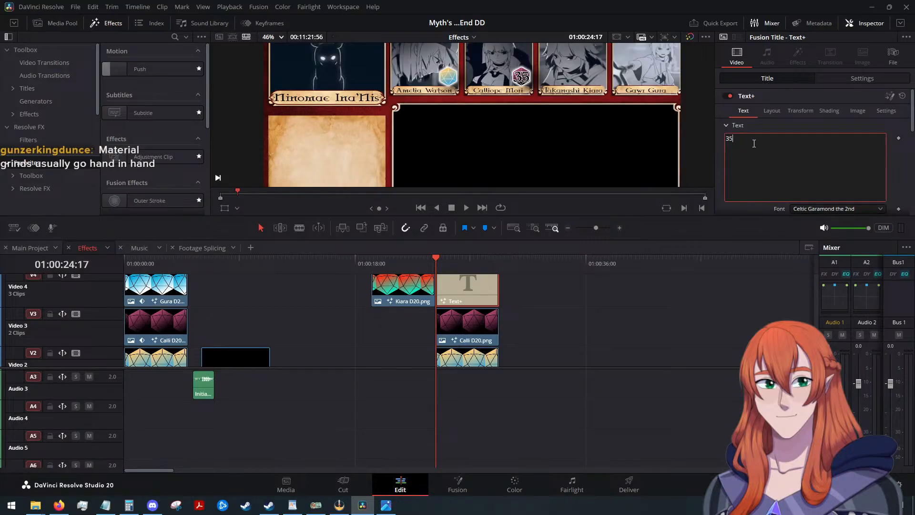
{"action": "key", "text": "BackSpace"}
{"action": "key", "text": "BackSpace"}
{"action": "type", "text": "21"}
Copy the Calli D20 and 21 title clips and paste them into Main Project past its end, at 01:16:42:00.
{"action": "left_click_drag", "start_coordinate": [519, 288], "coordinate": [464, 338]}
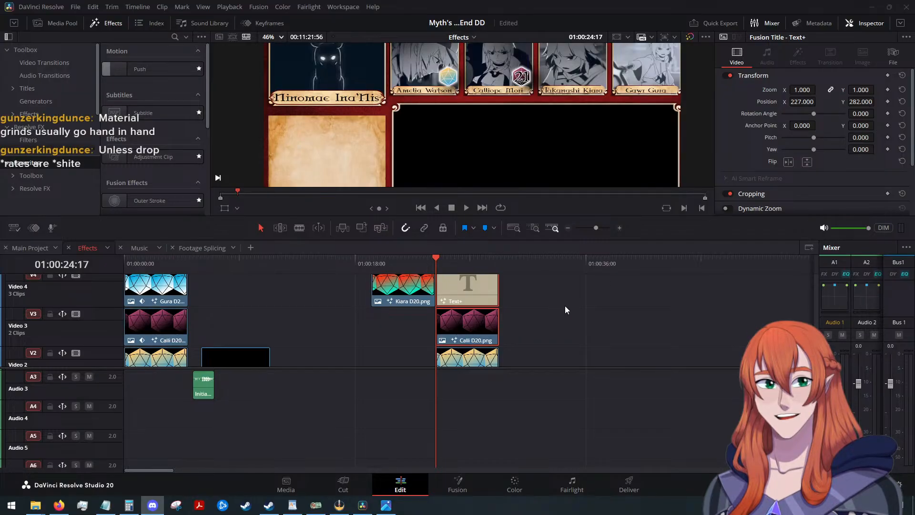
{"action": "left_click", "coordinate": [536, 293]}
{"action": "left_click_drag", "start_coordinate": [518, 286], "coordinate": [483, 321]}
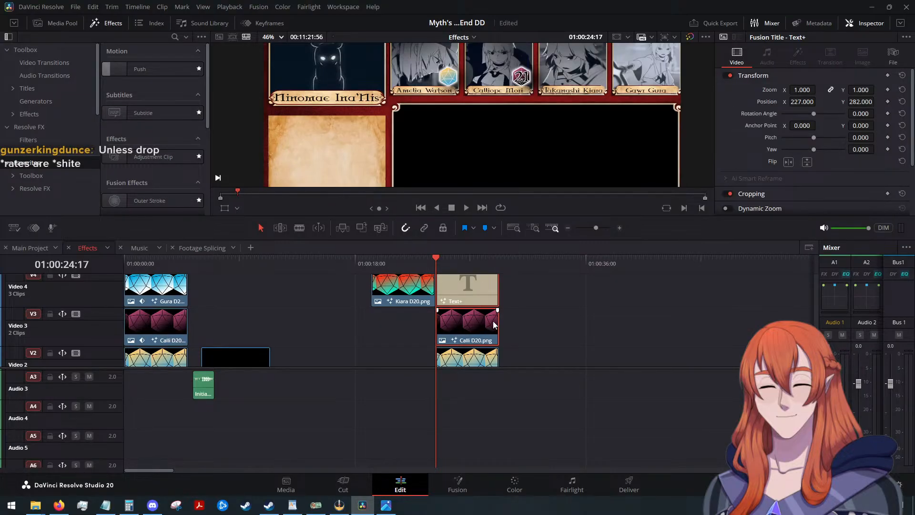
{"action": "left_click", "coordinate": [33, 247]}
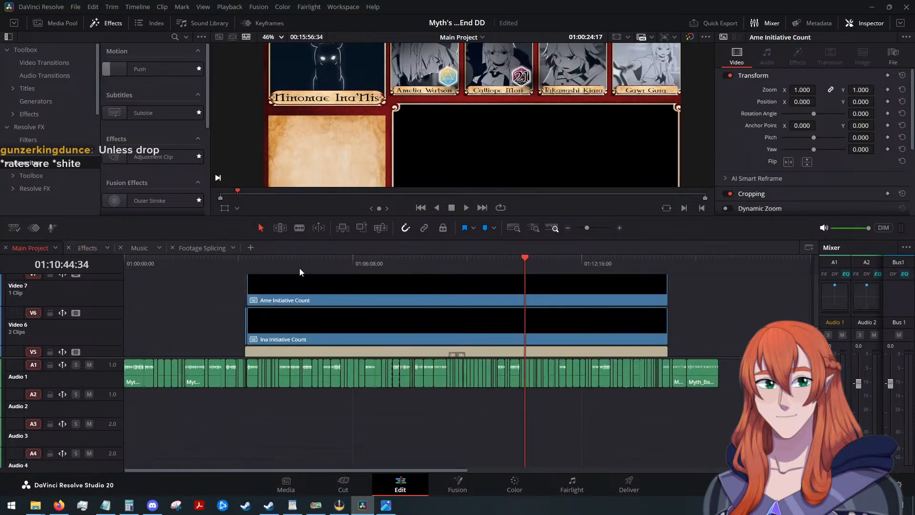
{"action": "scroll", "coordinate": [572, 300], "scroll_direction": "down", "scroll_amount": 3}
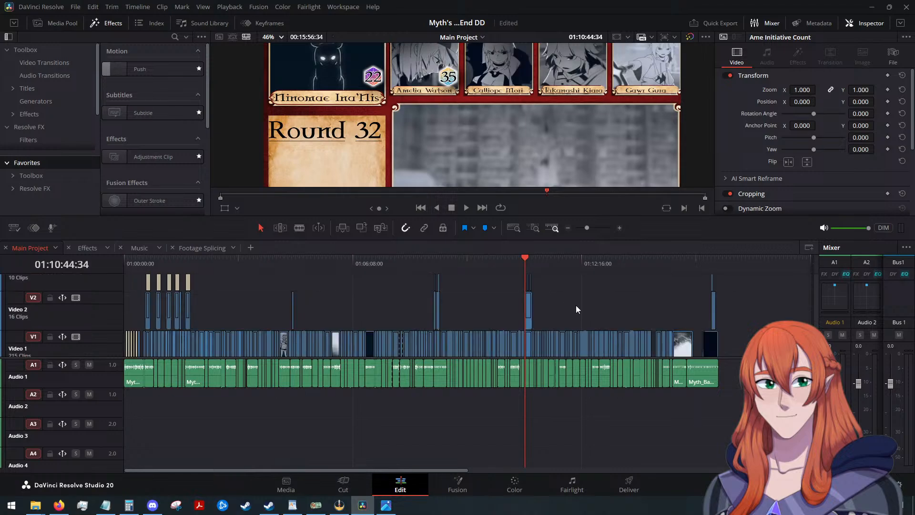
{"action": "left_click_drag", "start_coordinate": [452, 471], "coordinate": [578, 464]}
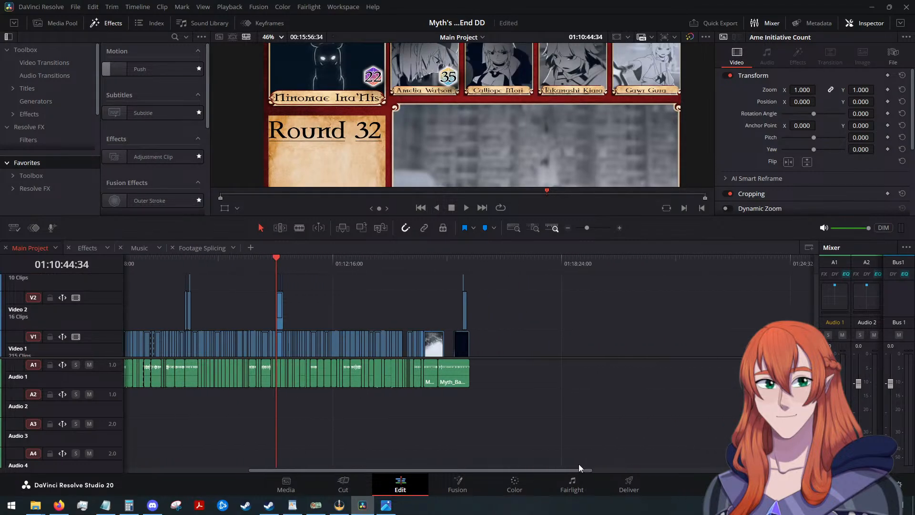
{"action": "left_click_drag", "start_coordinate": [274, 257], "coordinate": [498, 282]}
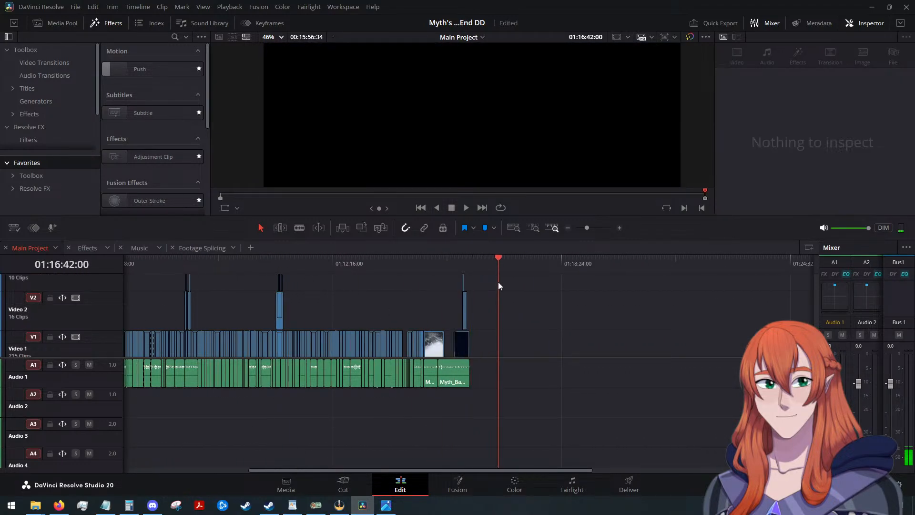
{"action": "key", "text": "ctrl+v"}
Move the pasted Calli D20 and 21 title clips back so they end with the Ame Initiative Count clip.
{"action": "scroll", "coordinate": [524, 297], "scroll_direction": "up", "scroll_amount": 6}
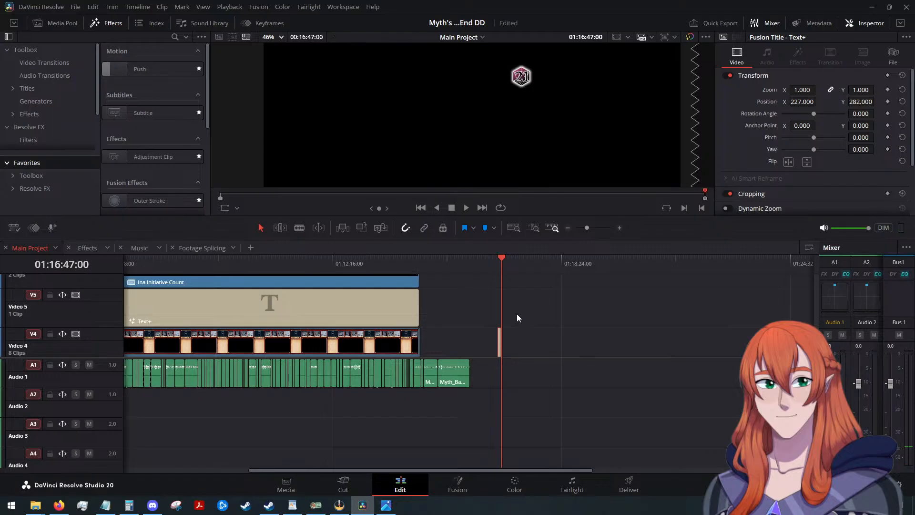
{"action": "scroll", "coordinate": [517, 315], "scroll_direction": "up", "scroll_amount": 5}
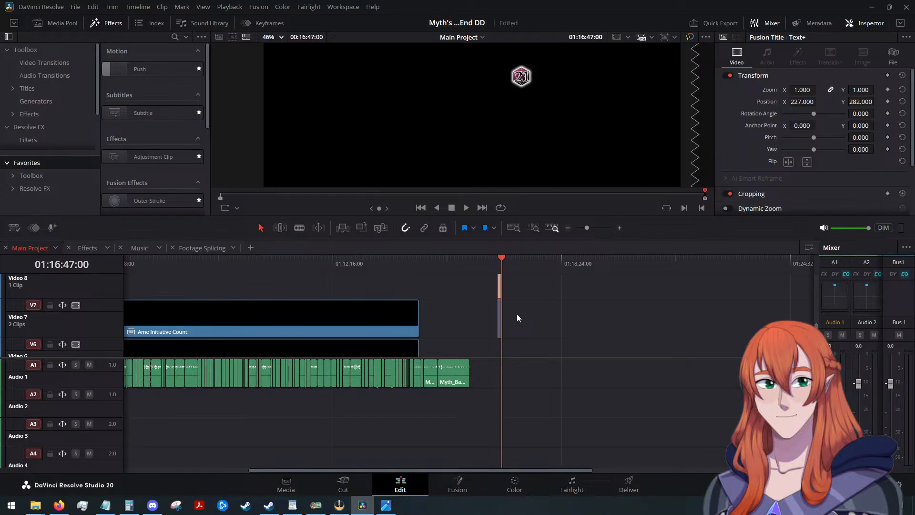
{"action": "scroll", "coordinate": [517, 314], "scroll_direction": "up", "scroll_amount": 1}
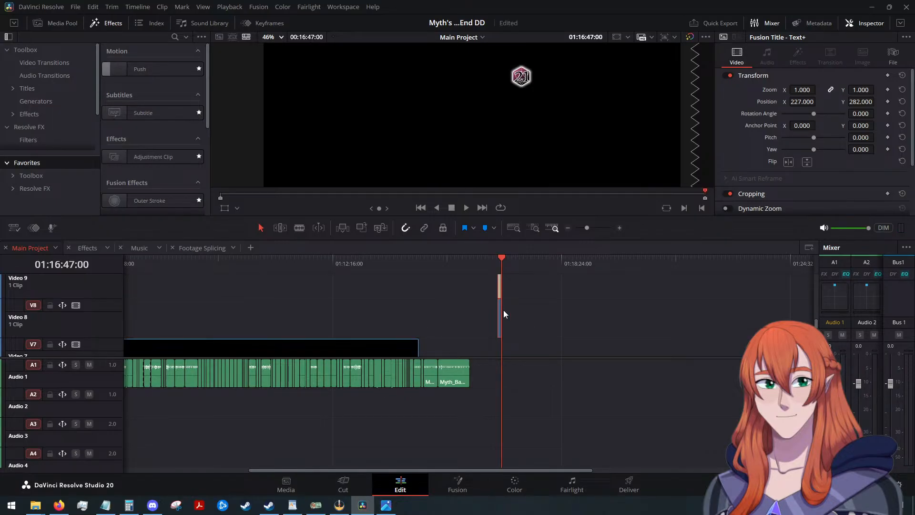
{"action": "scroll", "coordinate": [525, 324], "scroll_direction": "up", "scroll_amount": 4}
{"action": "left_click_drag", "start_coordinate": [461, 318], "coordinate": [184, 295]}
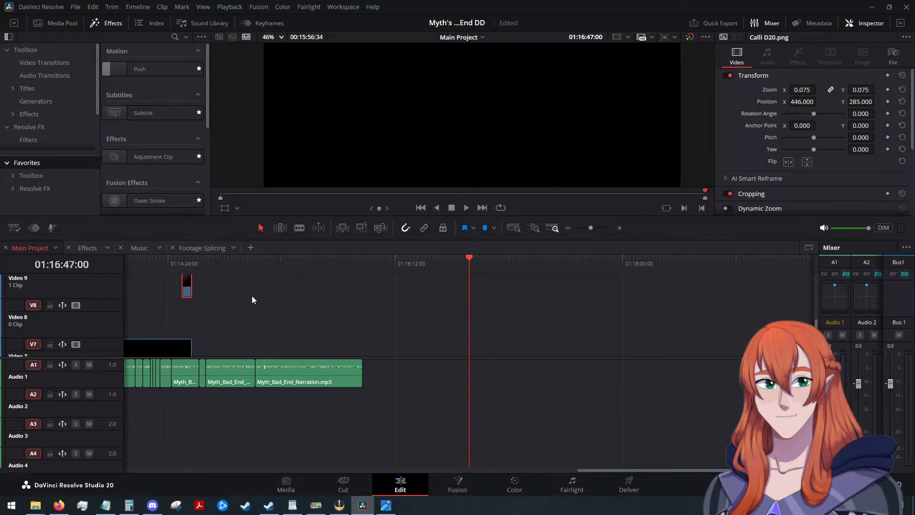
Place the playhead at about 01:14:15 and extend the starts of the Calli D20 and 21 title clips back to about 01:09.
{"action": "scroll", "coordinate": [276, 301], "scroll_direction": "down", "scroll_amount": 2}
{"action": "left_click_drag", "start_coordinate": [481, 471], "coordinate": [384, 462]}
{"action": "left_click_drag", "start_coordinate": [652, 265], "coordinate": [577, 250]}
{"action": "scroll", "coordinate": [613, 320], "scroll_direction": "up", "scroll_amount": 2}
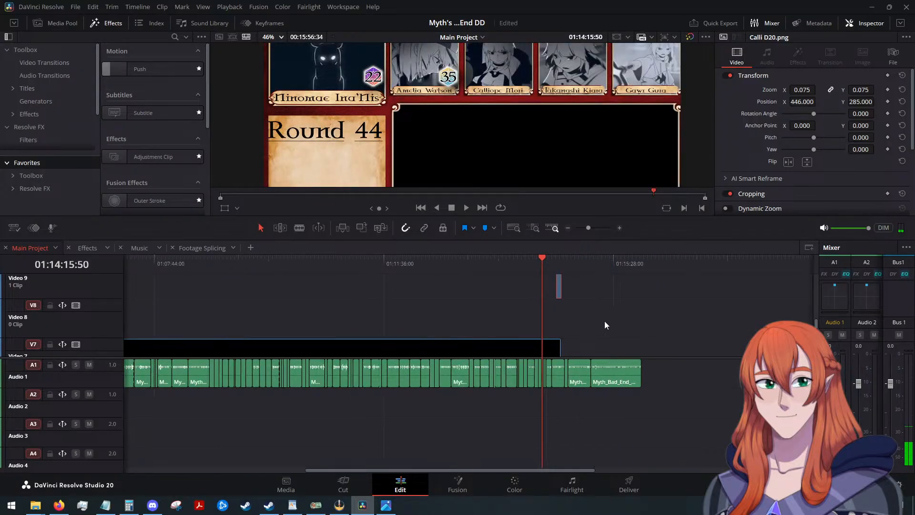
{"action": "scroll", "coordinate": [584, 316], "scroll_direction": "up", "scroll_amount": 2}
{"action": "left_click_drag", "start_coordinate": [556, 336], "coordinate": [235, 335]}
{"action": "scroll", "coordinate": [368, 313], "scroll_direction": "down", "scroll_amount": 5}
{"action": "scroll", "coordinate": [334, 323], "scroll_direction": "up", "scroll_amount": 5}
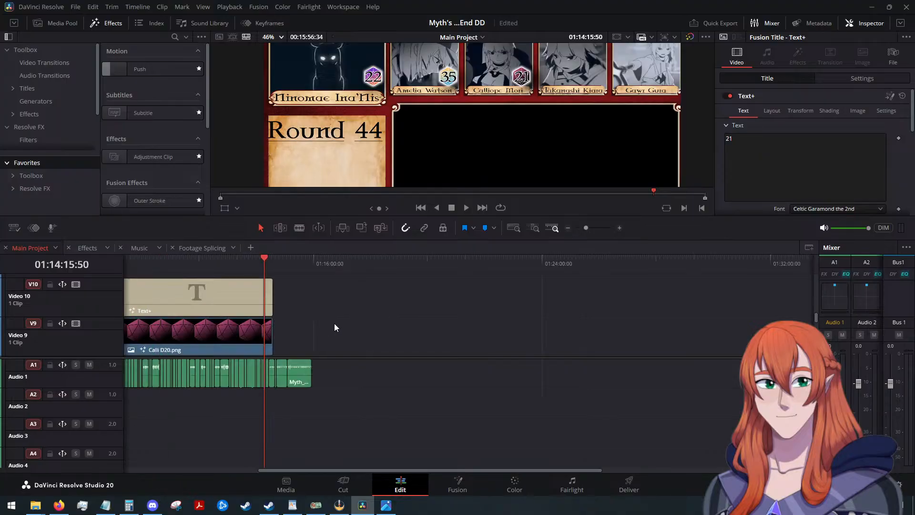
Extend the starts of the Calli D20 and 21 title clips further back to the start of the Ame Initiative Count clip.
{"action": "scroll", "coordinate": [407, 313], "scroll_direction": "down", "scroll_amount": 2}
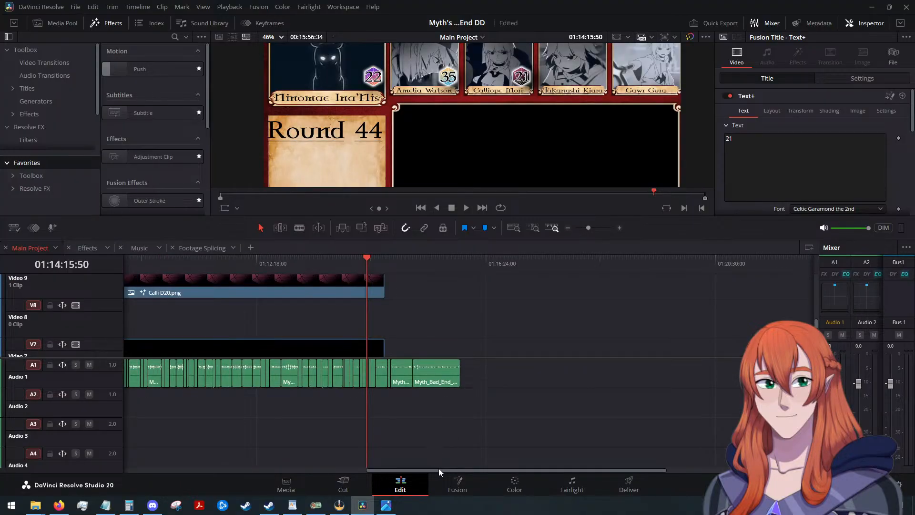
{"action": "left_click_drag", "start_coordinate": [436, 470], "coordinate": [273, 454]}
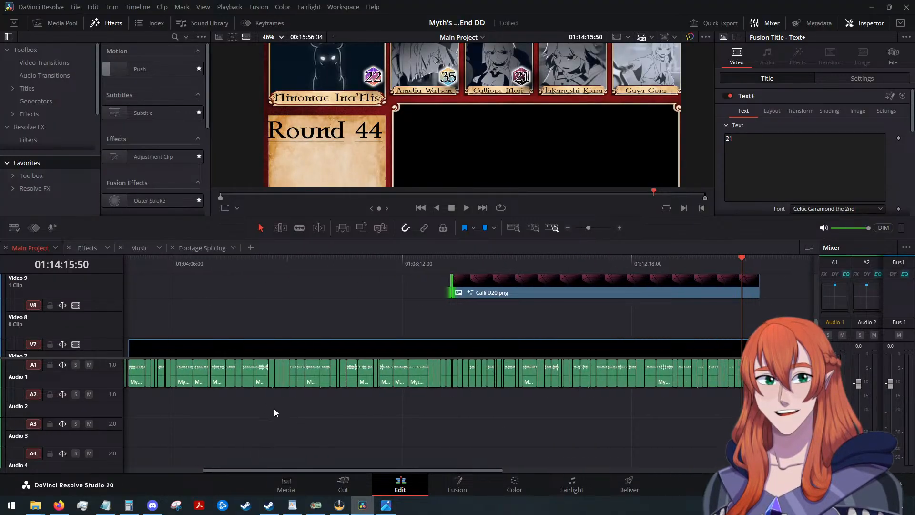
{"action": "left_click_drag", "start_coordinate": [347, 470], "coordinate": [279, 458]}
{"action": "scroll", "coordinate": [538, 328], "scroll_direction": "up", "scroll_amount": 2}
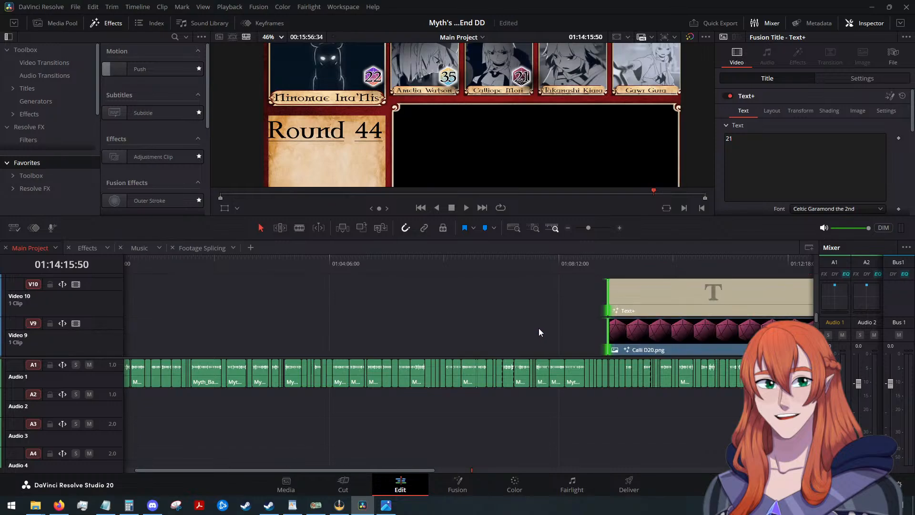
{"action": "left_click_drag", "start_coordinate": [588, 305], "coordinate": [611, 329]}
{"action": "scroll", "coordinate": [611, 330], "scroll_direction": "down", "scroll_amount": 1}
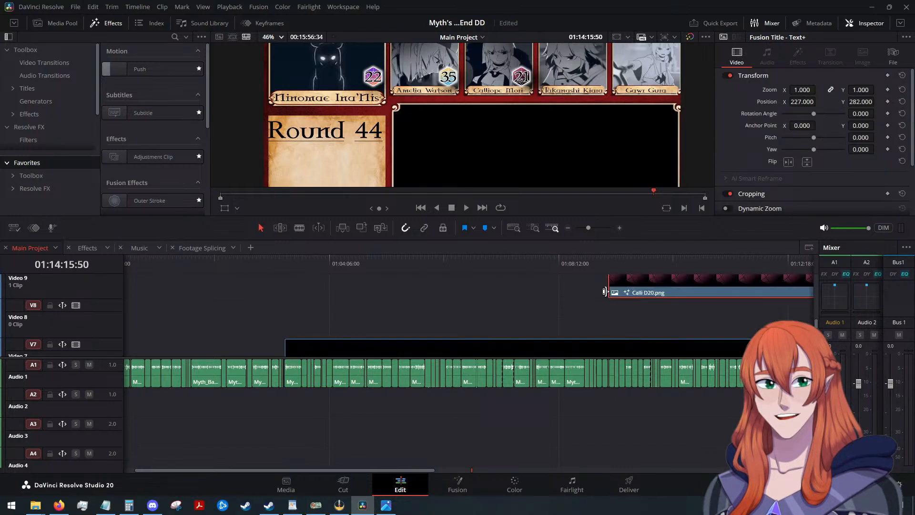
{"action": "left_click_drag", "start_coordinate": [609, 292], "coordinate": [287, 302]}
Place the playhead at 01:03:18:02 and inspect the Calli clips' start edge against the Ame Initiative Count clip up close.
{"action": "left_click", "coordinate": [284, 261]}
{"action": "scroll", "coordinate": [361, 325], "scroll_direction": "up", "scroll_amount": 5}
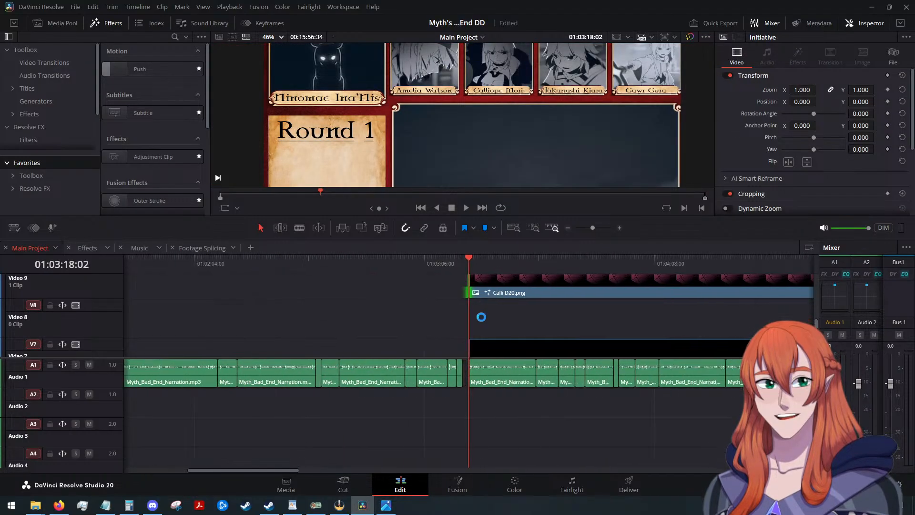
{"action": "scroll", "coordinate": [494, 316], "scroll_direction": "up", "scroll_amount": 5}
{"action": "scroll", "coordinate": [494, 310], "scroll_direction": "up", "scroll_amount": 5}
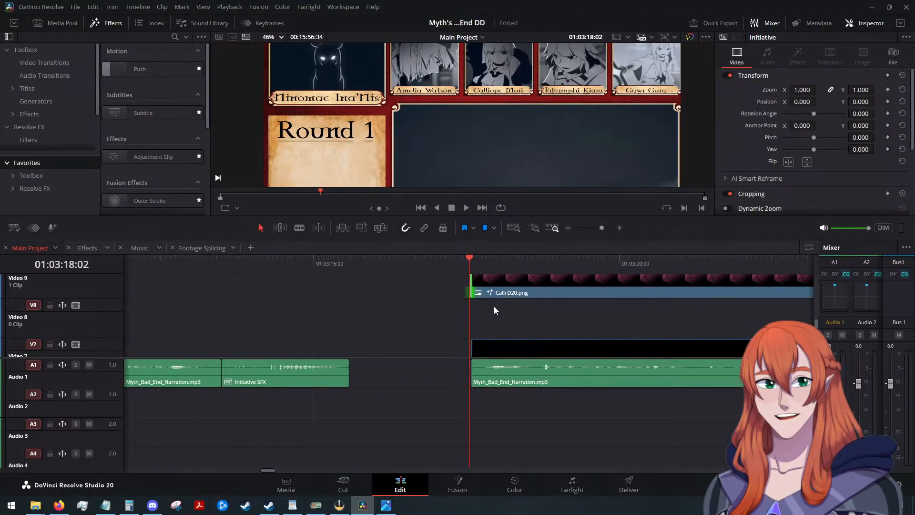
{"action": "scroll", "coordinate": [493, 305], "scroll_direction": "up", "scroll_amount": 4}
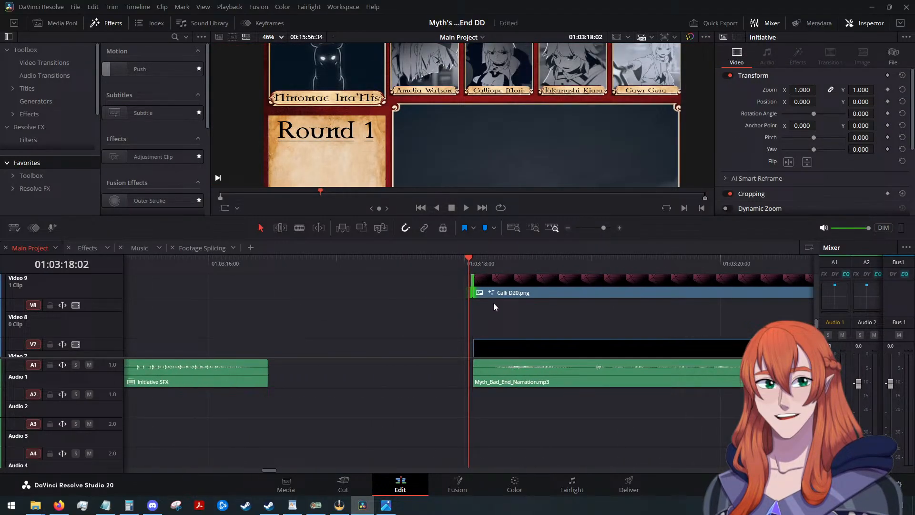
{"action": "left_click", "coordinate": [475, 286]}
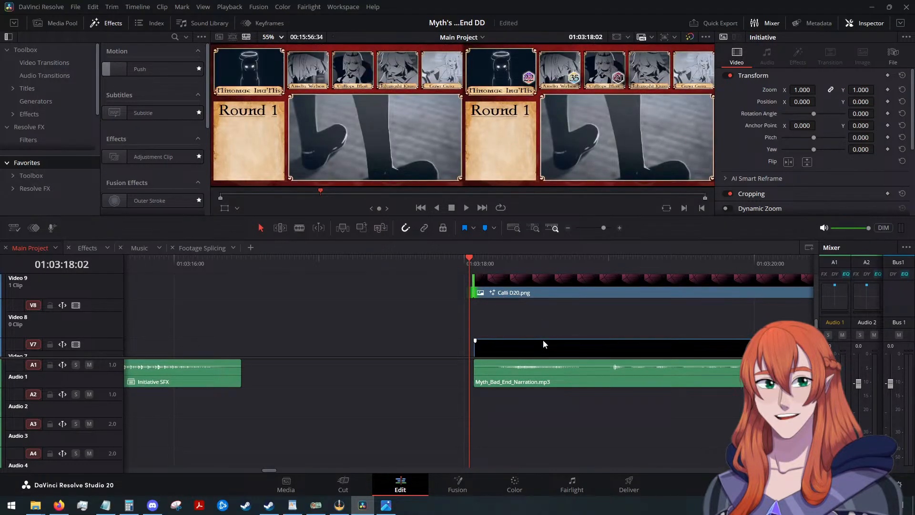
Lower the Calli D20 clip to Video 8 and the 21 title to Video 9, directly above the Ame Initiative Count clip.
{"action": "scroll", "coordinate": [567, 313], "scroll_direction": "down", "scroll_amount": 2}
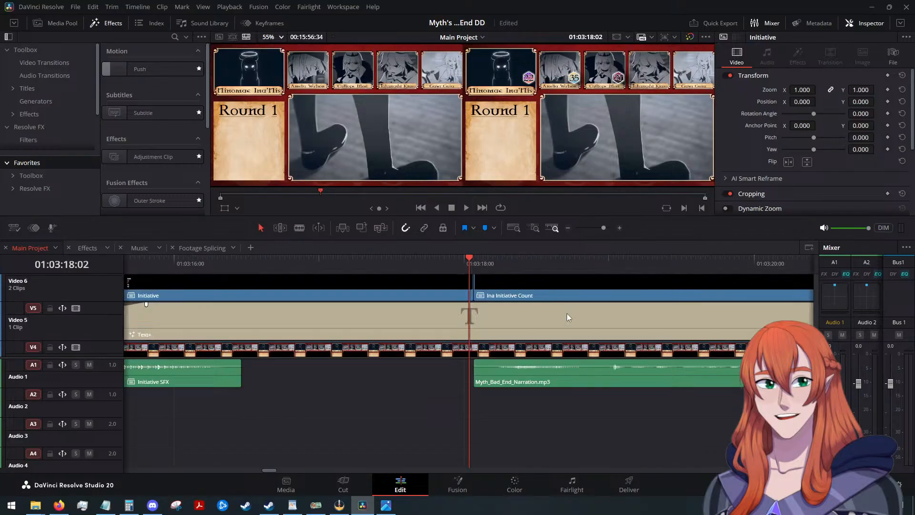
{"action": "scroll", "coordinate": [571, 313], "scroll_direction": "down", "scroll_amount": 8}
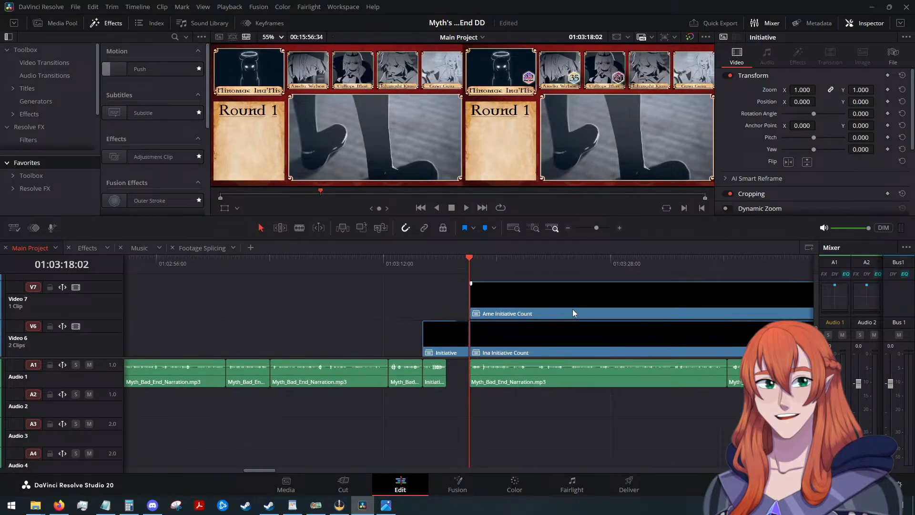
{"action": "scroll", "coordinate": [572, 310], "scroll_direction": "up", "scroll_amount": 3}
{"action": "scroll", "coordinate": [570, 318], "scroll_direction": "down", "scroll_amount": 2}
{"action": "scroll", "coordinate": [568, 326], "scroll_direction": "down", "scroll_amount": 4}
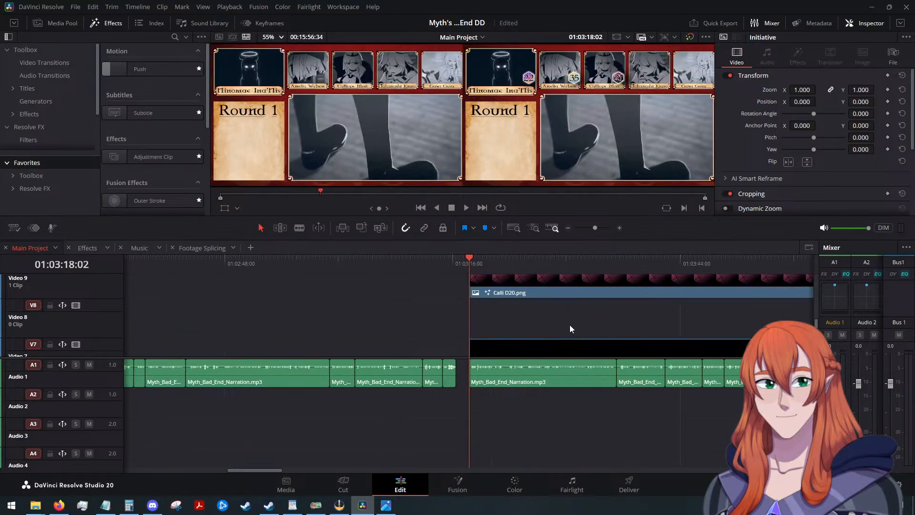
{"action": "scroll", "coordinate": [579, 318], "scroll_direction": "down", "scroll_amount": 5}
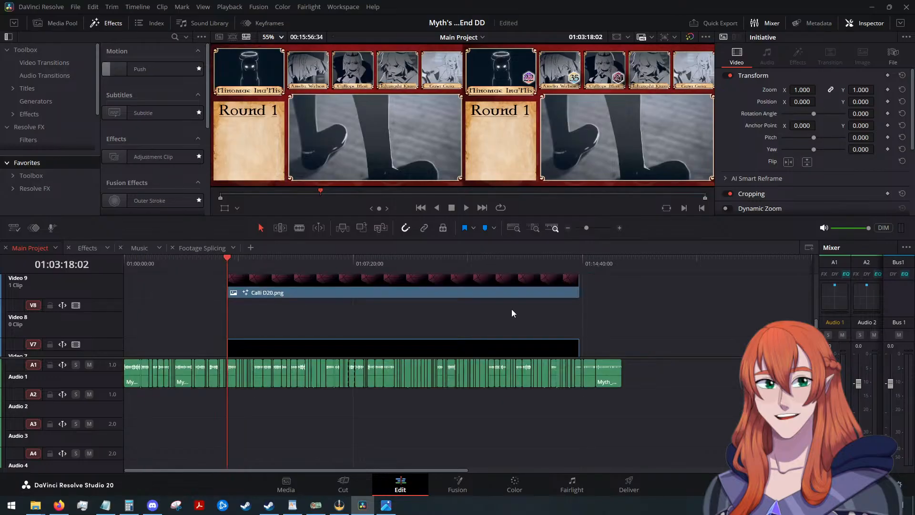
{"action": "scroll", "coordinate": [496, 305], "scroll_direction": "up", "scroll_amount": 3}
{"action": "scroll", "coordinate": [483, 305], "scroll_direction": "up", "scroll_amount": 2}
{"action": "left_click_drag", "start_coordinate": [380, 291], "coordinate": [471, 341]}
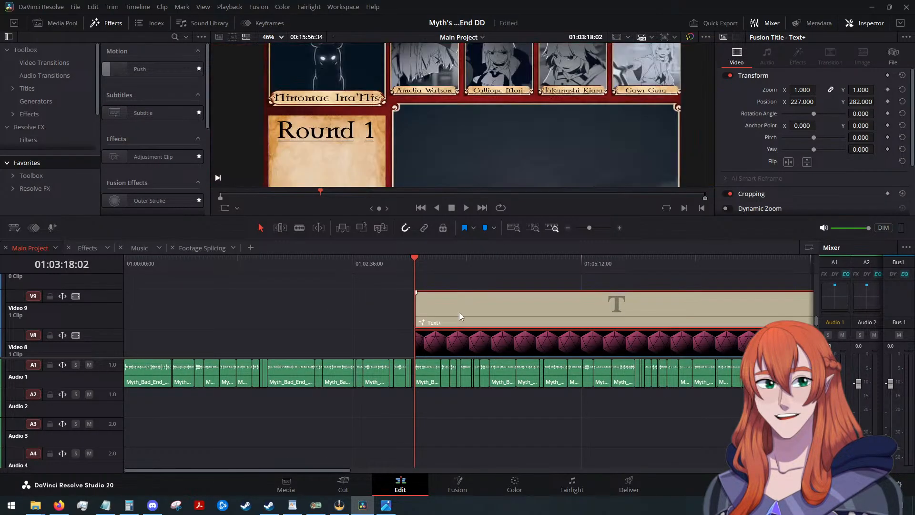
Combine the Calli D20 and 21 title clips into a compound clip named "Calli Initiative Count".
{"action": "scroll", "coordinate": [459, 312], "scroll_direction": "down", "scroll_amount": 2}
{"action": "scroll", "coordinate": [382, 304], "scroll_direction": "down", "scroll_amount": 2}
{"action": "scroll", "coordinate": [382, 305], "scroll_direction": "up", "scroll_amount": 2}
{"action": "scroll", "coordinate": [383, 306], "scroll_direction": "down", "scroll_amount": 2}
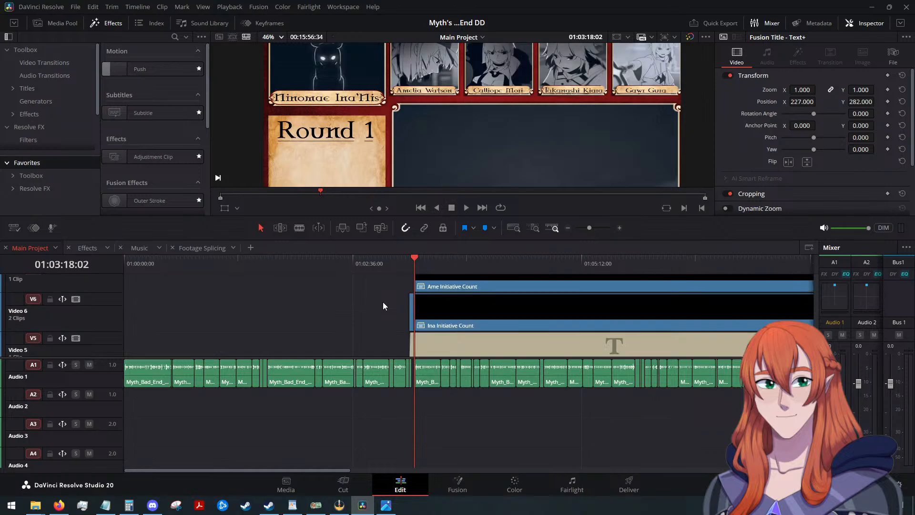
{"action": "scroll", "coordinate": [382, 302], "scroll_direction": "up", "scroll_amount": 3}
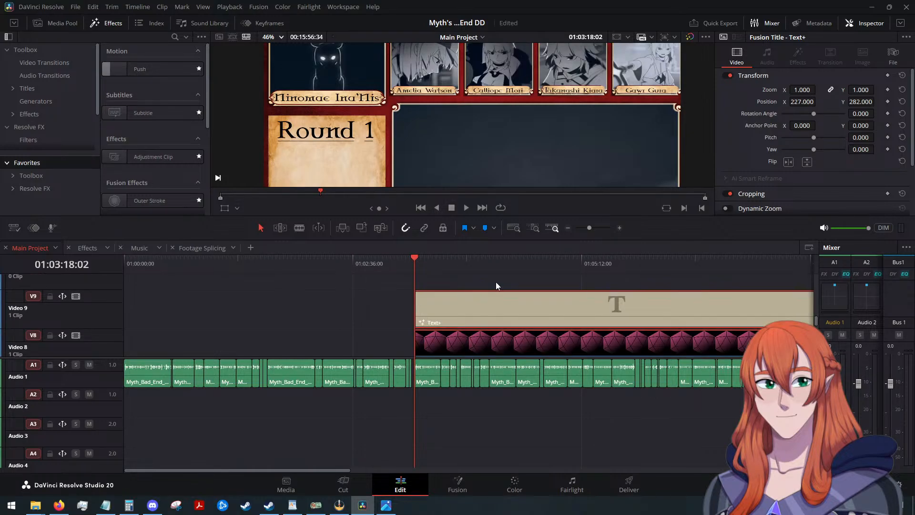
{"action": "scroll", "coordinate": [496, 286], "scroll_direction": "down", "scroll_amount": 4}
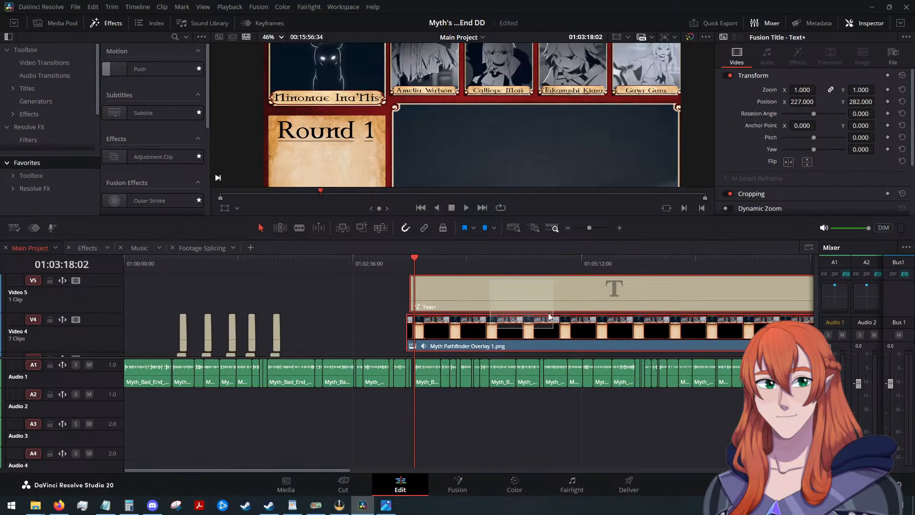
{"action": "scroll", "coordinate": [536, 296], "scroll_direction": "up", "scroll_amount": 3}
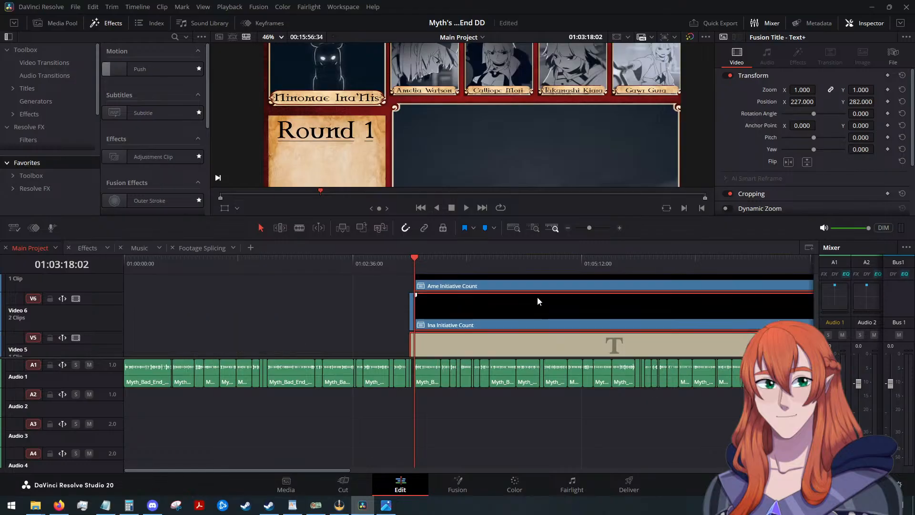
{"action": "scroll", "coordinate": [409, 292], "scroll_direction": "up", "scroll_amount": 1}
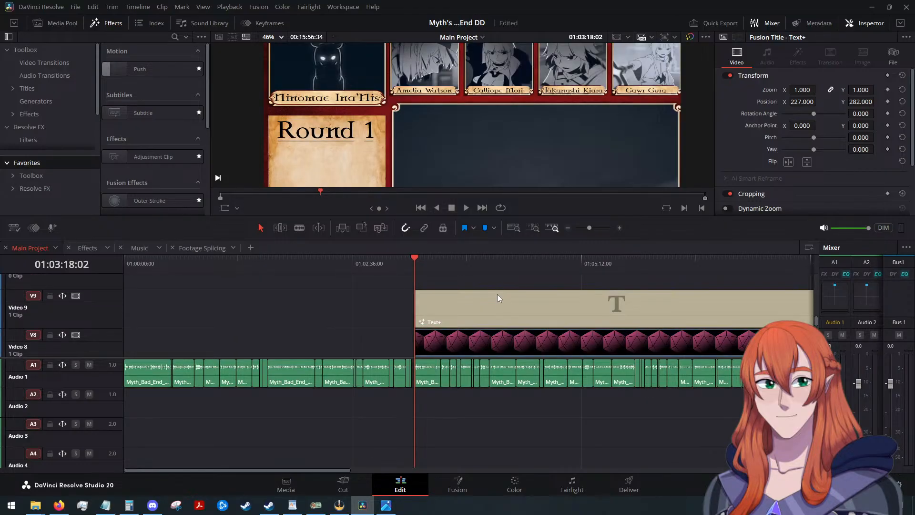
{"action": "right_click", "coordinate": [498, 341]}
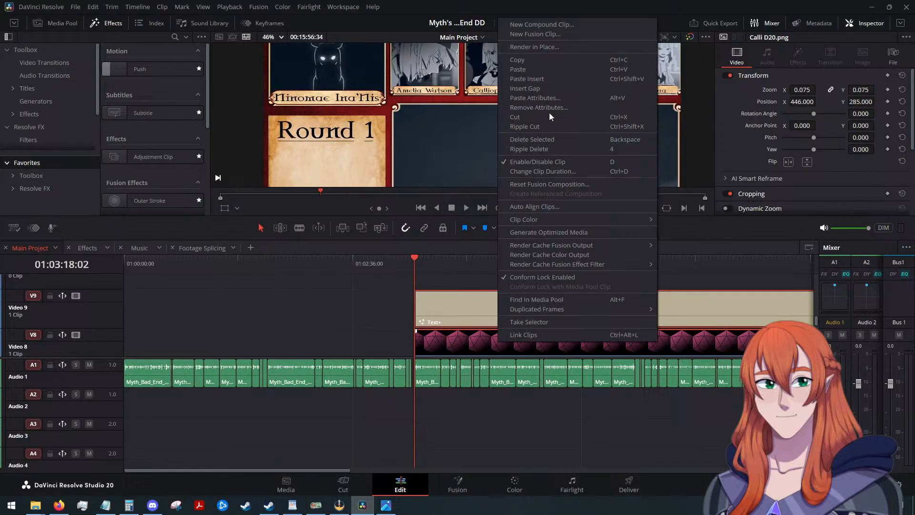
{"action": "left_click", "coordinate": [548, 25]}
{"action": "type", "text": "C"}
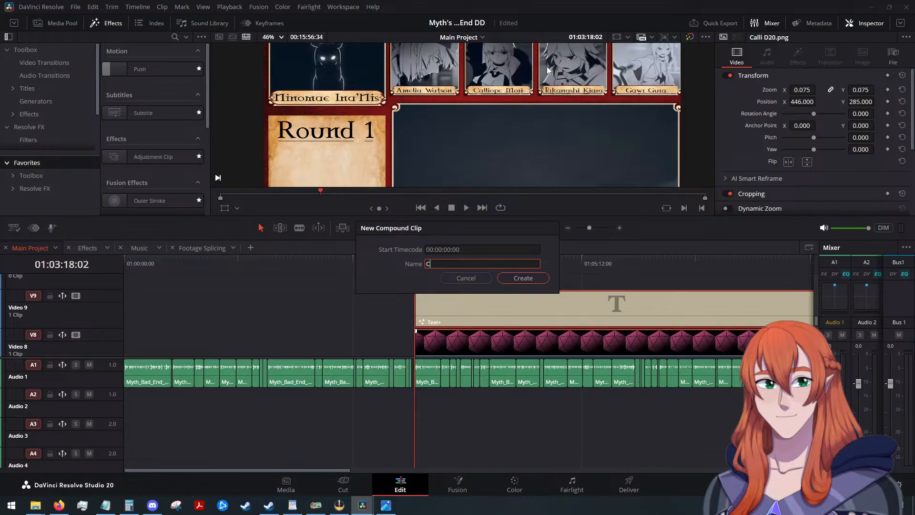
{"action": "type", "text": "alli Initiative Count"}
{"action": "key", "text": "Return"}
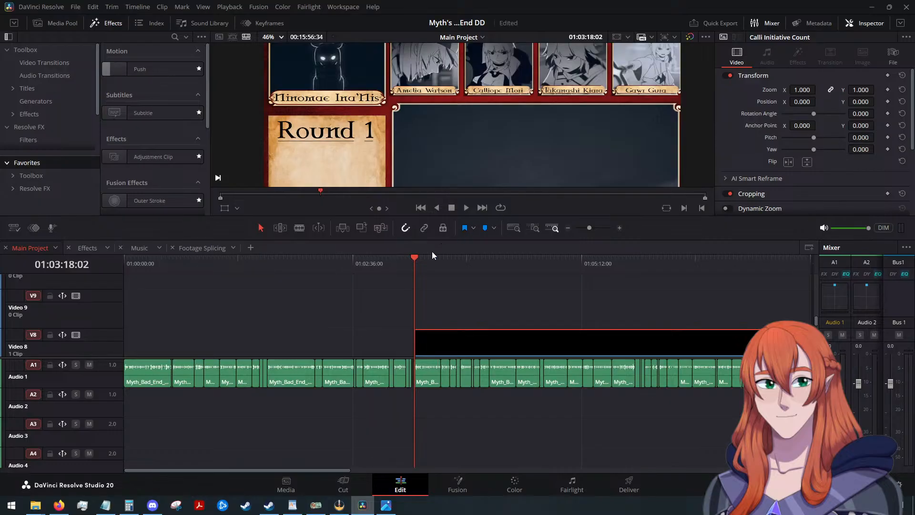
Scrub to 01:03:36:11 and check the initiative counts in the overlay and how far the stacked clips extend across the timeline.
{"action": "left_click_drag", "start_coordinate": [415, 261], "coordinate": [438, 290]}
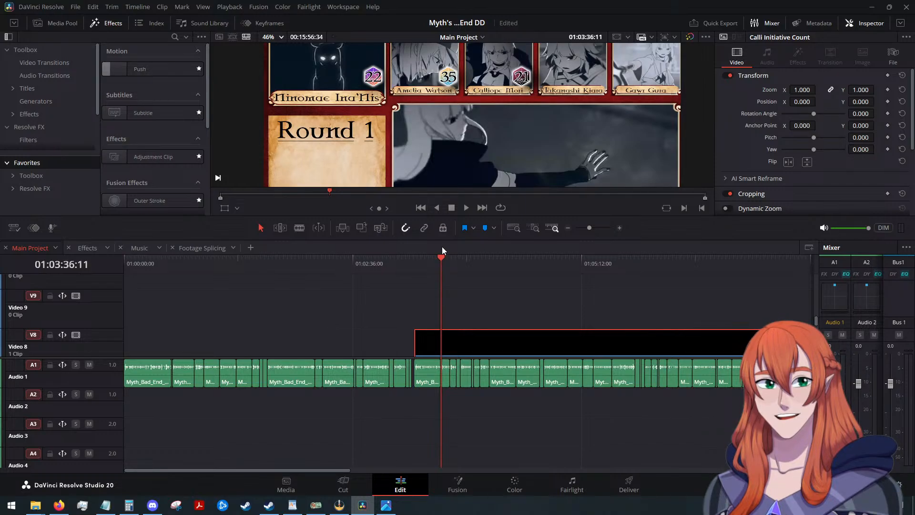
{"action": "scroll", "coordinate": [572, 305], "scroll_direction": "down", "scroll_amount": 5}
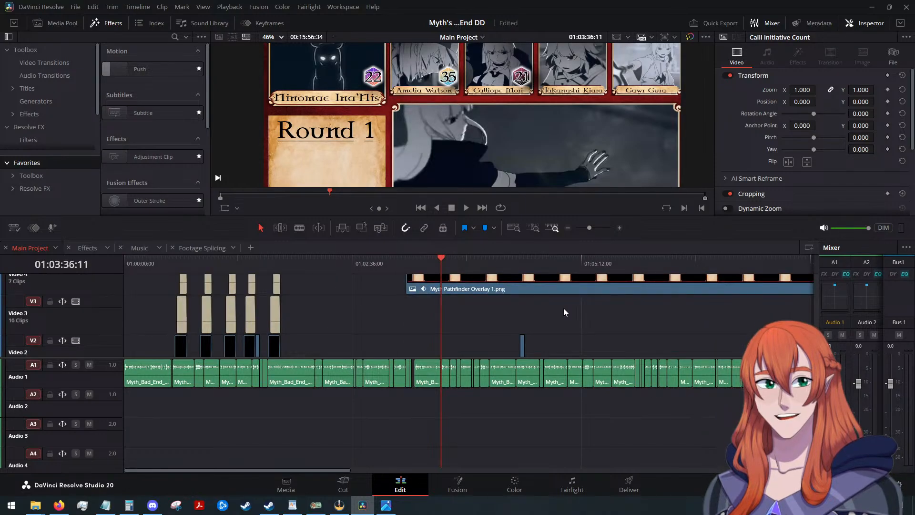
{"action": "scroll", "coordinate": [563, 308], "scroll_direction": "down", "scroll_amount": 4}
{"action": "scroll", "coordinate": [471, 309], "scroll_direction": "up", "scroll_amount": 2}
{"action": "scroll", "coordinate": [476, 299], "scroll_direction": "down", "scroll_amount": 1}
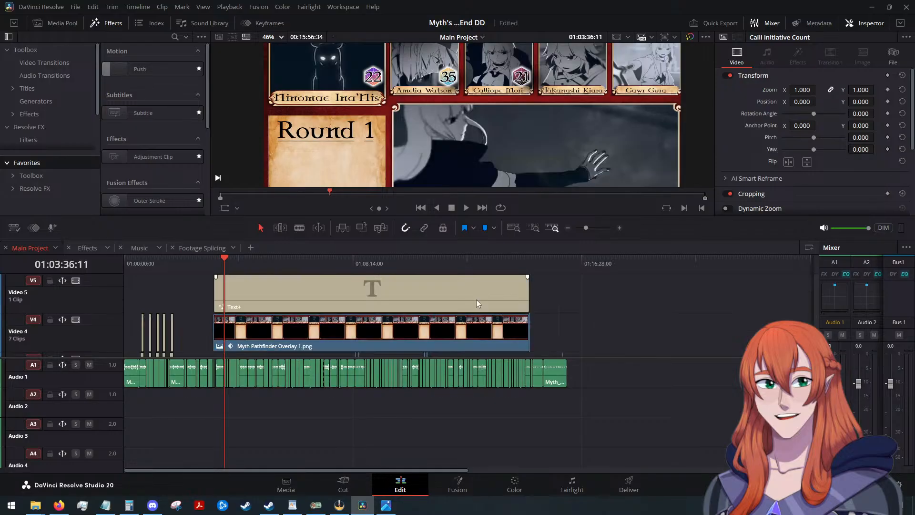
{"action": "left_click", "coordinate": [419, 298]}
{"action": "scroll", "coordinate": [541, 320], "scroll_direction": "up", "scroll_amount": 2}
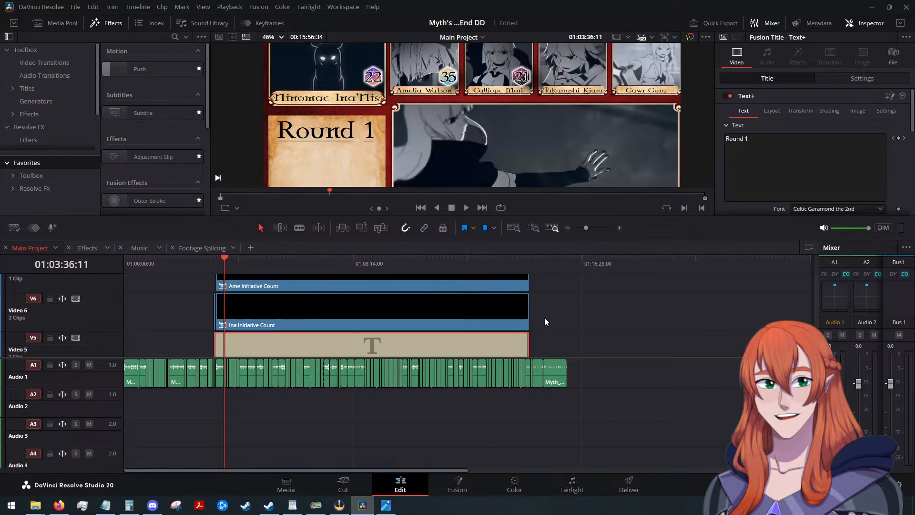
{"action": "scroll", "coordinate": [544, 317], "scroll_direction": "up", "scroll_amount": 2}
{"action": "scroll", "coordinate": [548, 315], "scroll_direction": "down", "scroll_amount": 3}
{"action": "scroll", "coordinate": [553, 305], "scroll_direction": "up", "scroll_amount": 3}
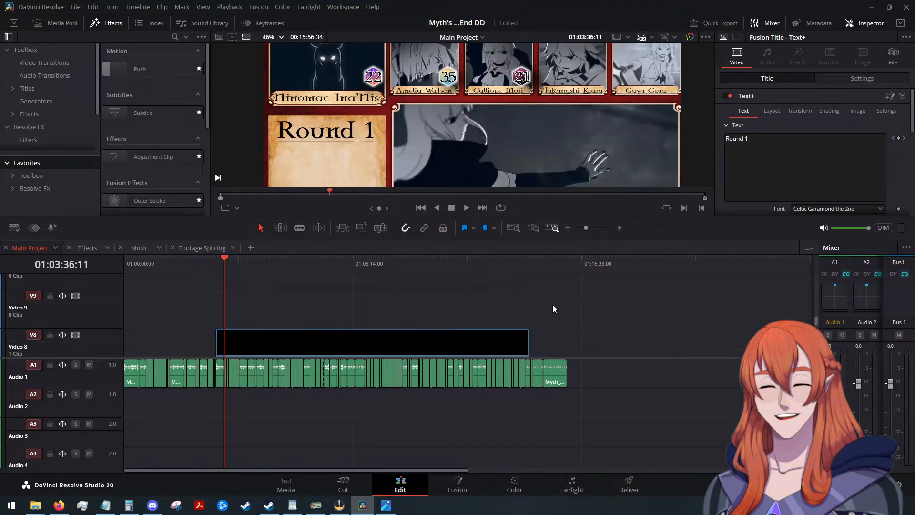
{"action": "scroll", "coordinate": [553, 305], "scroll_direction": "down", "scroll_amount": 1}
{"action": "scroll", "coordinate": [553, 305], "scroll_direction": "down", "scroll_amount": 2}
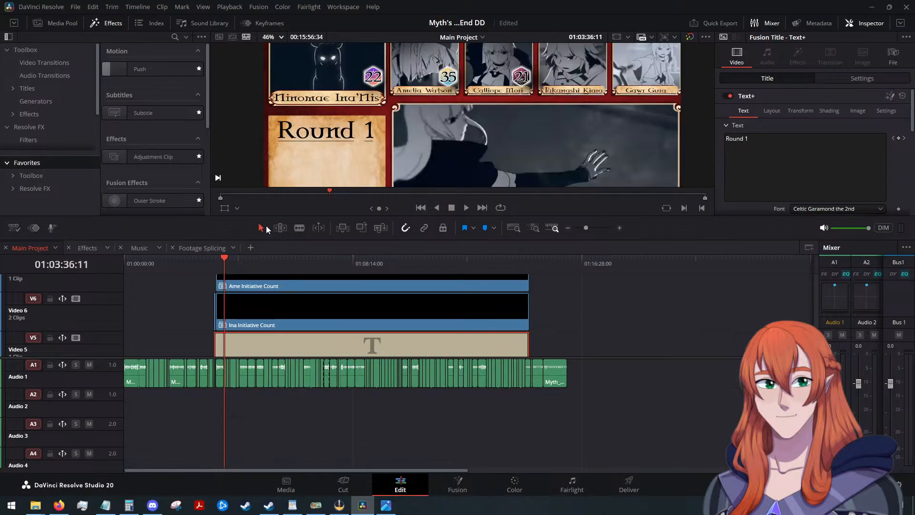
In the Effects timeline, raise the 21 title to Video 5, place the Kiara D20 beneath it on Video 4, and save.
{"action": "left_click", "coordinate": [88, 248]}
{"action": "scroll", "coordinate": [485, 337], "scroll_direction": "up", "scroll_amount": 2}
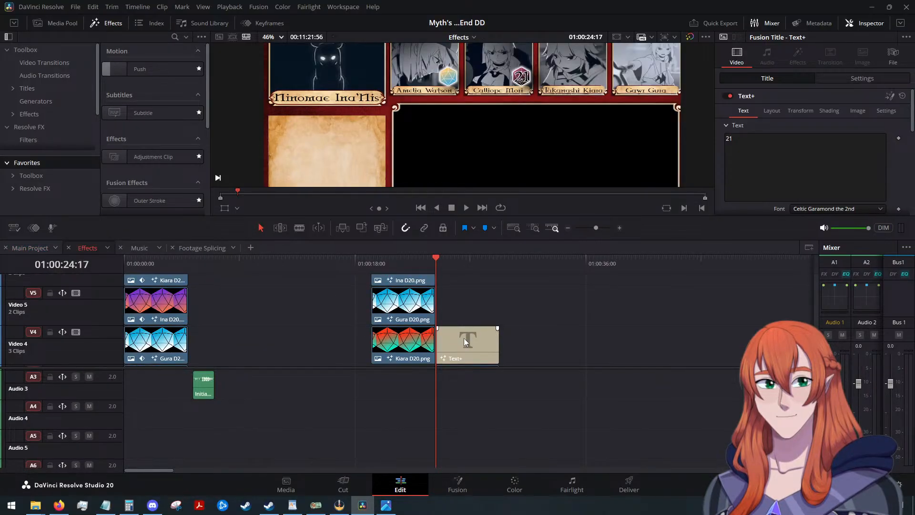
{"action": "left_click_drag", "start_coordinate": [464, 339], "coordinate": [462, 306]}
{"action": "left_click_drag", "start_coordinate": [398, 346], "coordinate": [462, 346]}
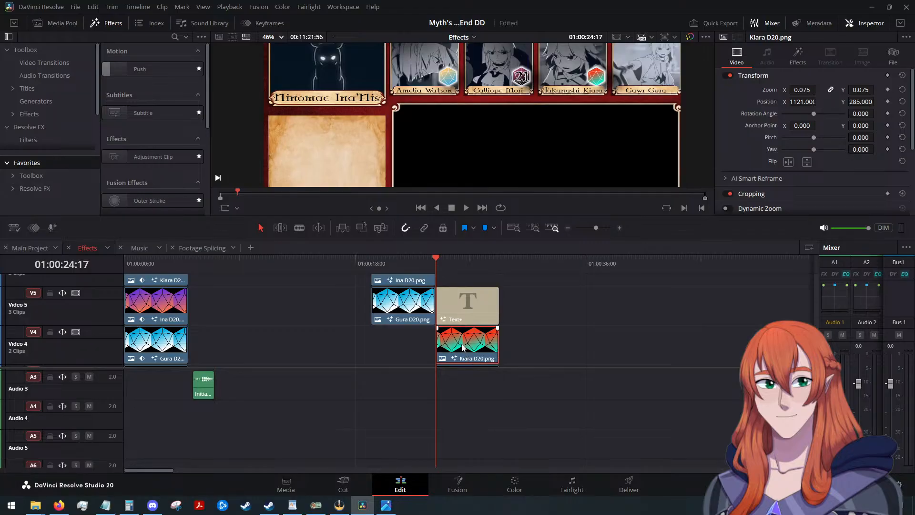
{"action": "left_click", "coordinate": [488, 300]}
{"action": "key", "text": "ctrl+s"}
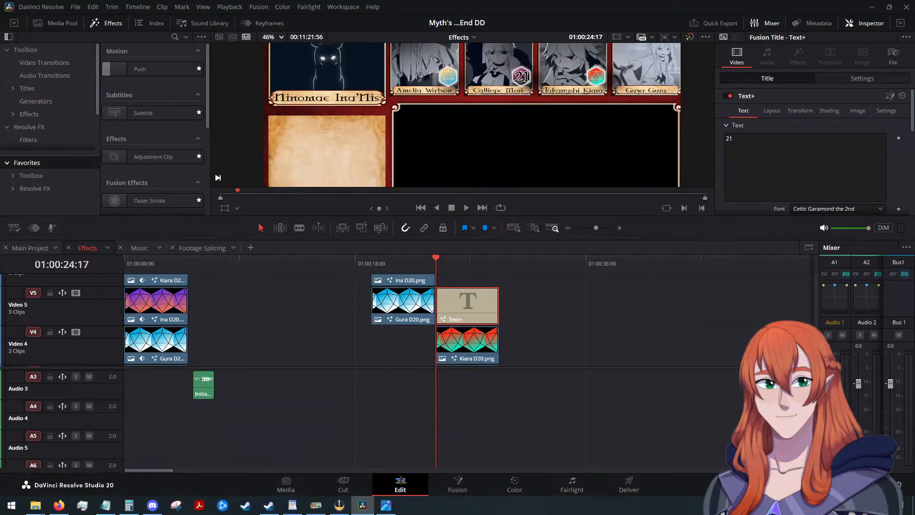
Change the title above the Kiara D20 to 15 and set its X position to 572.
{"action": "key", "text": "alt+Tab"}
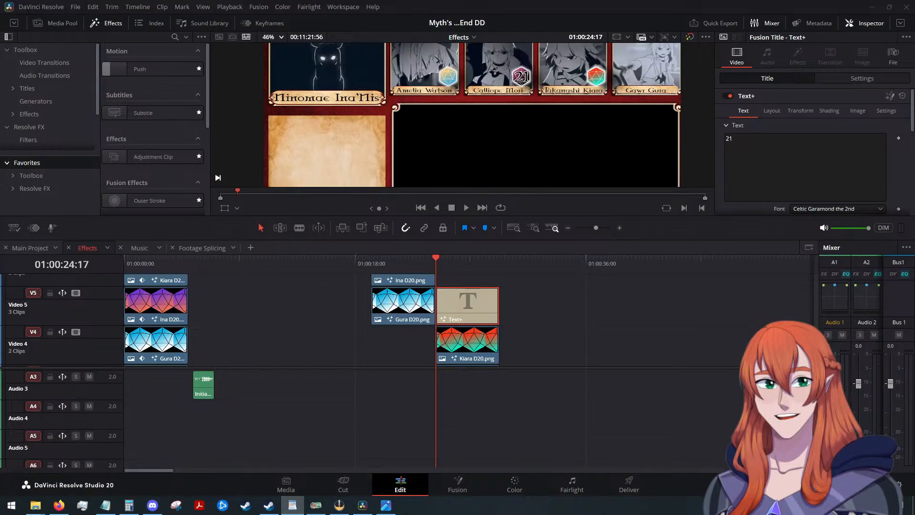
{"action": "key", "text": "alt+Tab"}
{"action": "left_click", "coordinate": [784, 155]}
{"action": "key", "text": "BackSpace"}
{"action": "key", "text": "BackSpace"}
{"action": "type", "text": "15"}
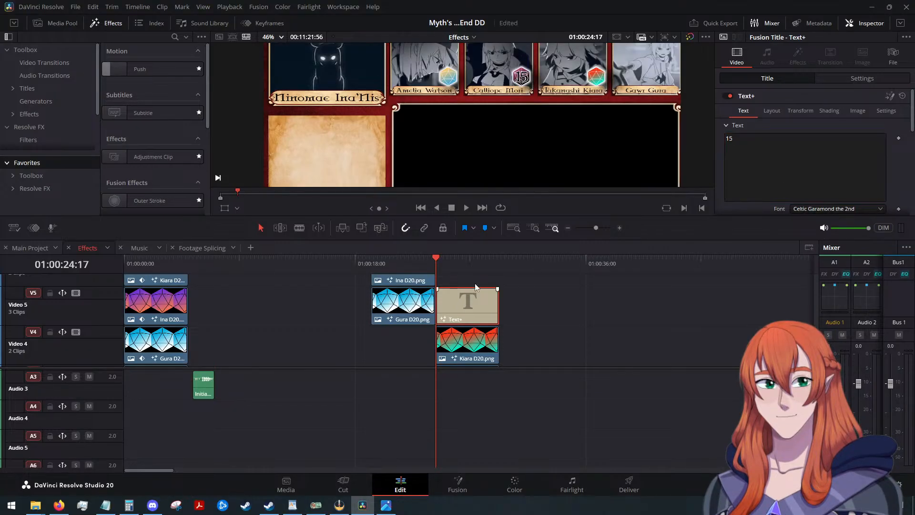
{"action": "left_click", "coordinate": [837, 76]}
{"action": "left_click_drag", "start_coordinate": [802, 122], "coordinate": [818, 122]}
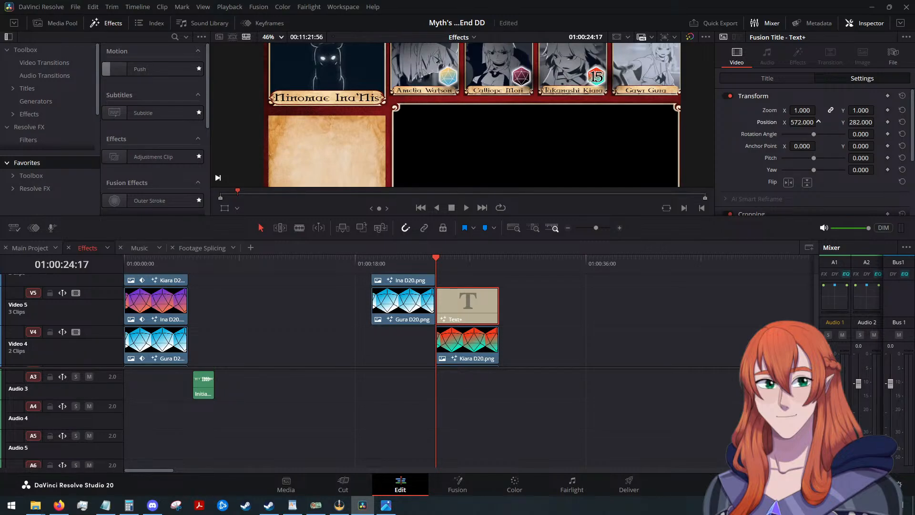
Copy the Kiara D20 and 15 title clips into Main Project, past the end of the initiative count clips.
{"action": "left_click_drag", "start_coordinate": [535, 310], "coordinate": [497, 344]}
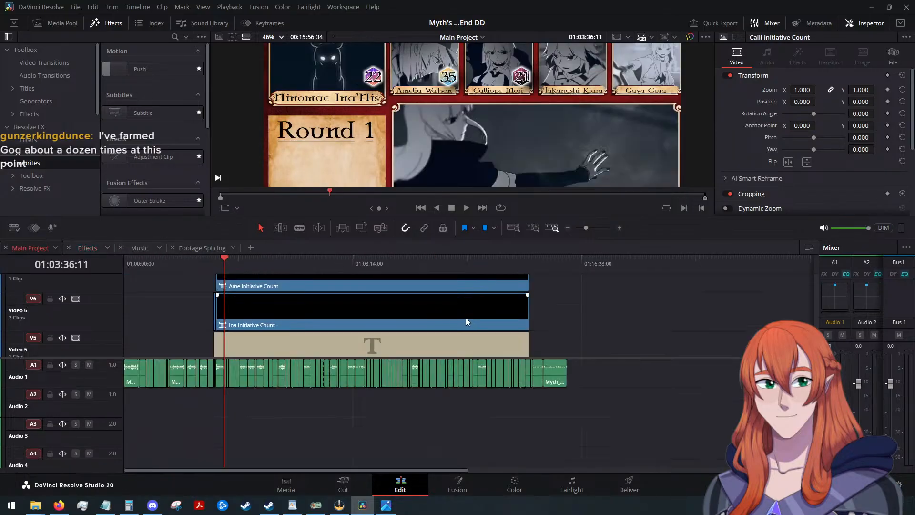
{"action": "scroll", "coordinate": [392, 301], "scroll_direction": "down", "scroll_amount": 1}
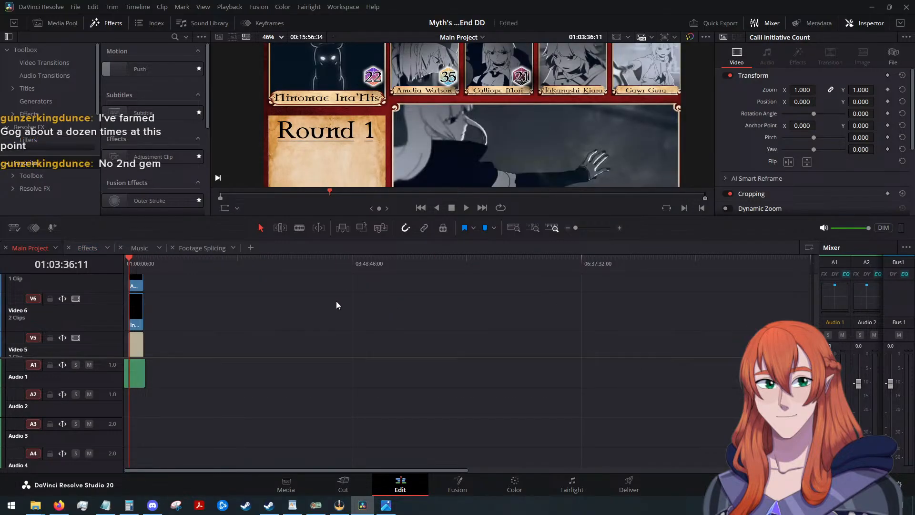
{"action": "scroll", "coordinate": [337, 301], "scroll_direction": "up", "scroll_amount": 1}
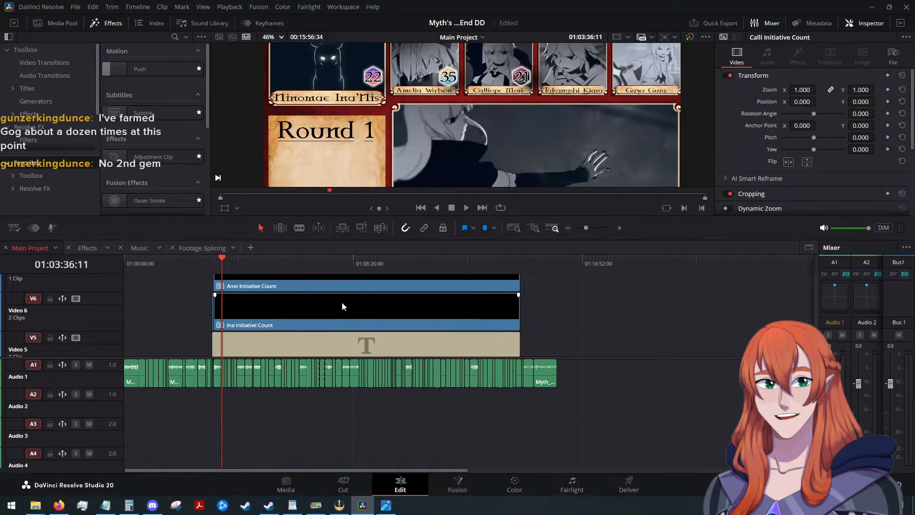
{"action": "left_click_drag", "start_coordinate": [224, 258], "coordinate": [534, 282]}
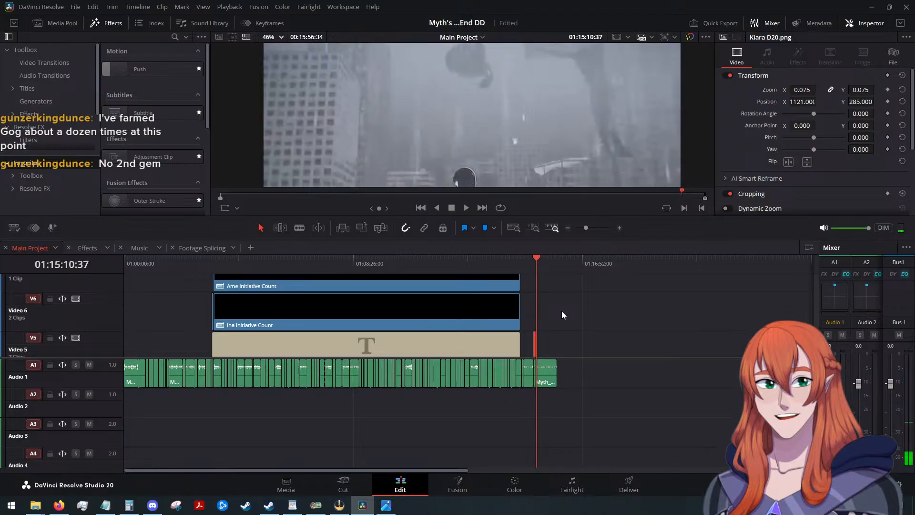
Raise the pasted Kiara D20 clip to Video 9 and the 15 title to Video 10.
{"action": "scroll", "coordinate": [573, 311], "scroll_direction": "down", "scroll_amount": 2}
{"action": "scroll", "coordinate": [573, 312], "scroll_direction": "up", "scroll_amount": 1}
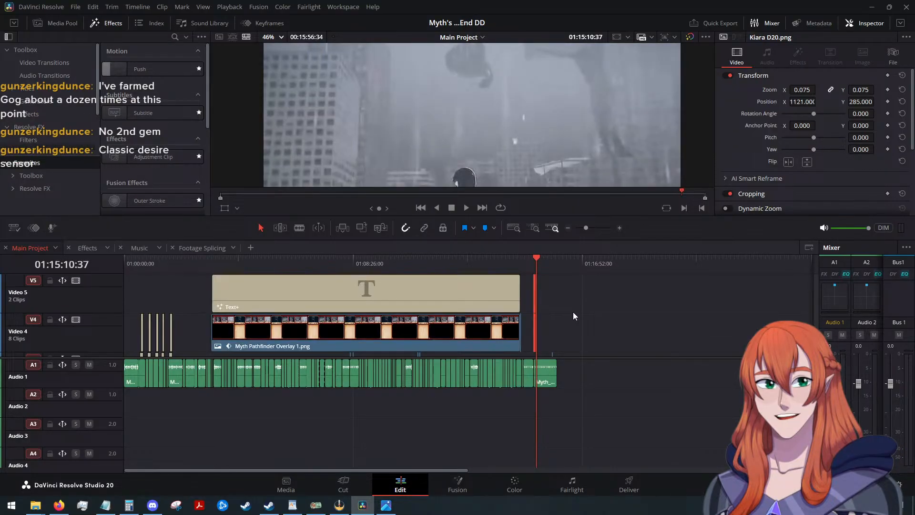
{"action": "key", "text": "alt+Up"}
{"action": "key", "text": "alt+Up"}
{"action": "key", "text": "alt+Up"}
{"action": "key", "text": "alt+Up"}
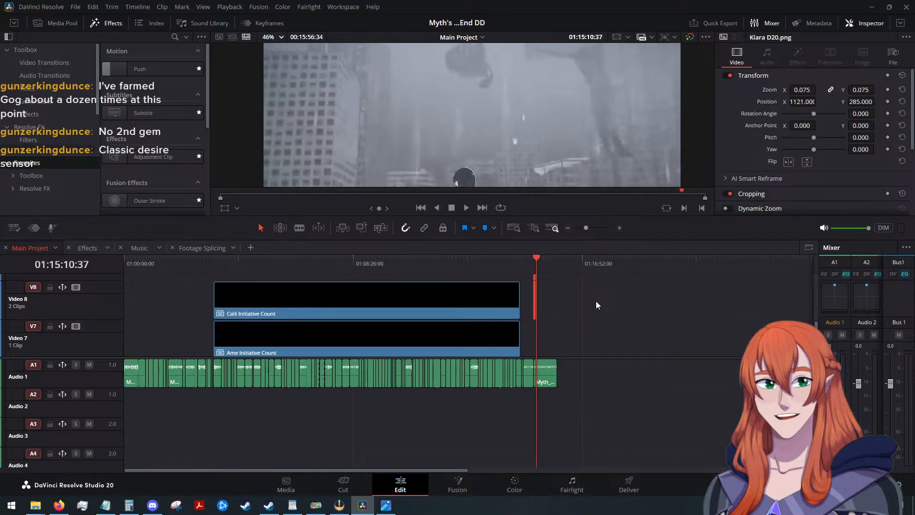
{"action": "key", "text": "alt+Up"}
Align the Kiara D20 and 15 title clips' ends with the Calli Initiative Count clip's end and extend their starts back to about 01:07:10.
{"action": "scroll", "coordinate": [595, 305], "scroll_direction": "down", "scroll_amount": 2}
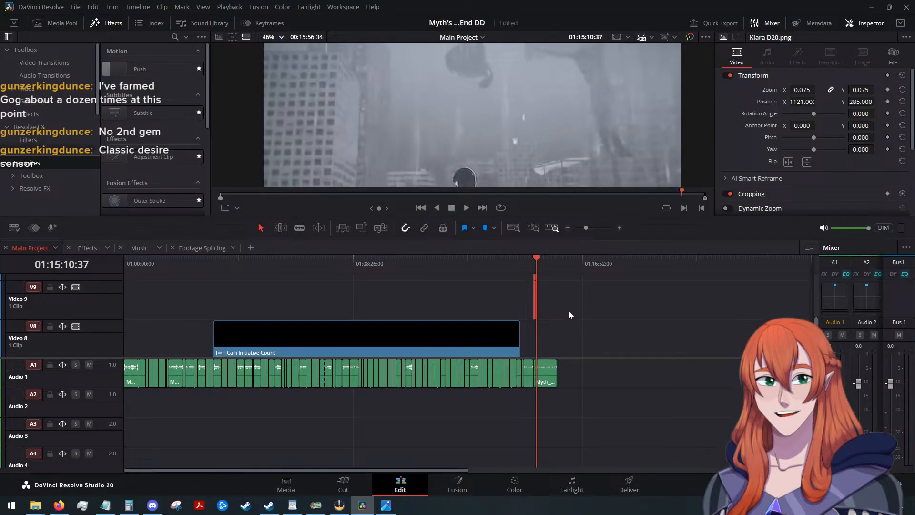
{"action": "scroll", "coordinate": [568, 311], "scroll_direction": "up", "scroll_amount": 5}
{"action": "left_click_drag", "start_coordinate": [451, 301], "coordinate": [219, 313]}
{"action": "scroll", "coordinate": [356, 292], "scroll_direction": "up", "scroll_amount": 2}
{"action": "scroll", "coordinate": [296, 293], "scroll_direction": "down", "scroll_amount": 4}
{"action": "scroll", "coordinate": [339, 297], "scroll_direction": "down", "scroll_amount": 1}
{"action": "scroll", "coordinate": [340, 296], "scroll_direction": "down", "scroll_amount": 2}
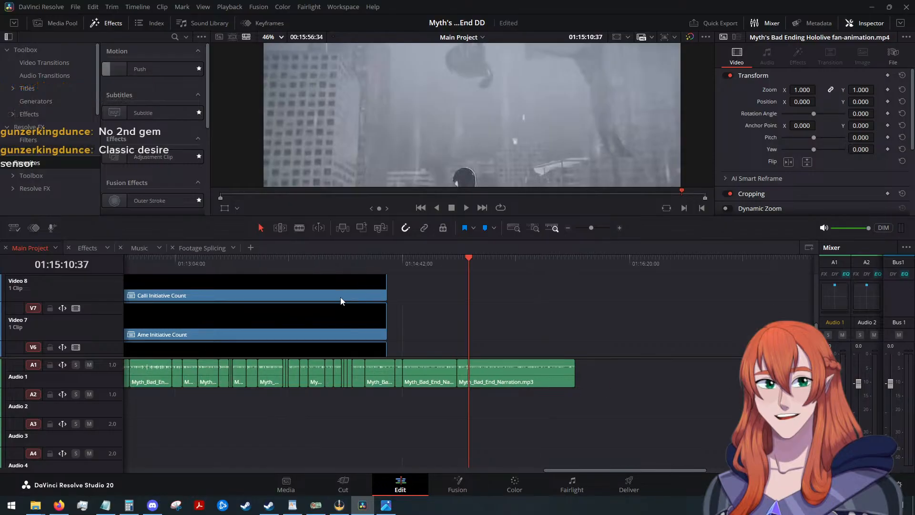
{"action": "scroll", "coordinate": [341, 304], "scroll_direction": "down", "scroll_amount": 2}
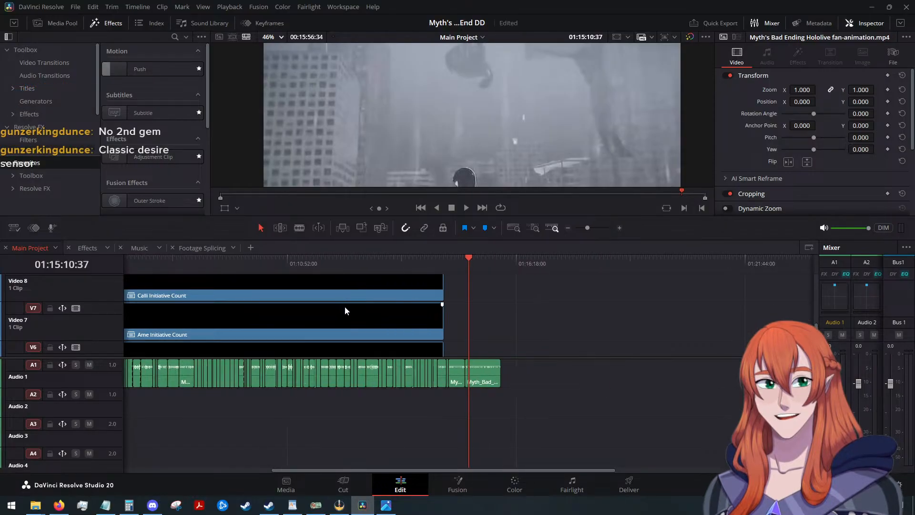
Extend the starts of the Kiara D20 and 15 title clips further back toward the Calli Initiative Count clip's start.
{"action": "scroll", "coordinate": [344, 307], "scroll_direction": "up", "scroll_amount": 2}
{"action": "left_click_drag", "start_coordinate": [431, 468], "coordinate": [305, 450]}
{"action": "scroll", "coordinate": [347, 321], "scroll_direction": "up", "scroll_amount": 2}
{"action": "left_click", "coordinate": [389, 317]}
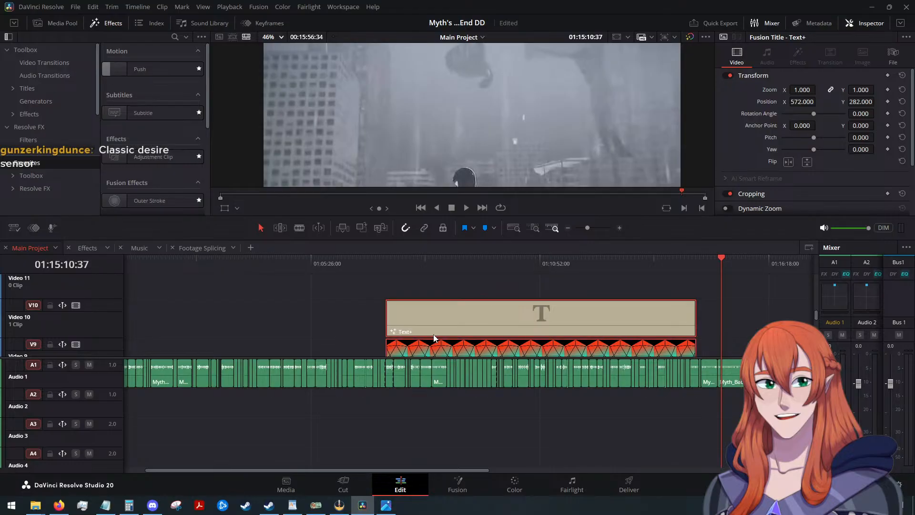
{"action": "scroll", "coordinate": [375, 293], "scroll_direction": "down", "scroll_amount": 2}
{"action": "left_click_drag", "start_coordinate": [384, 296], "coordinate": [224, 304]}
{"action": "scroll", "coordinate": [180, 290], "scroll_direction": "down", "scroll_amount": 3}
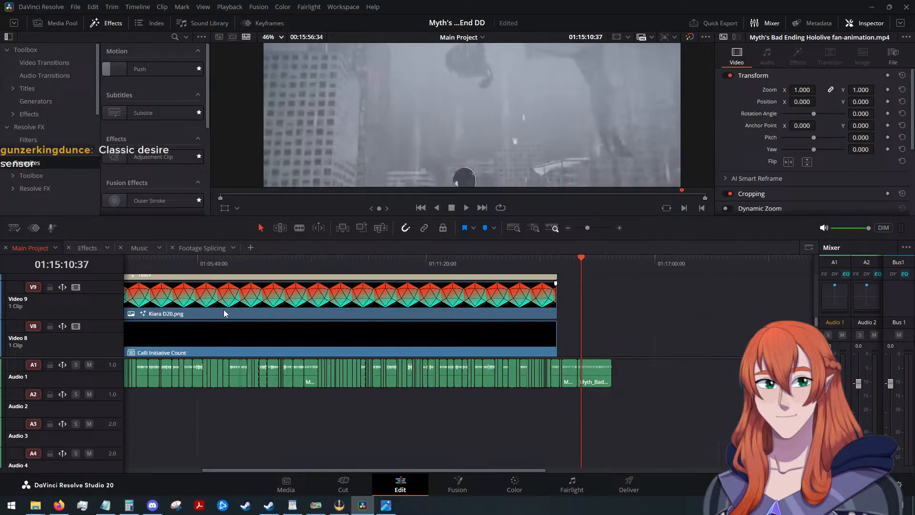
Place the playhead at 01:03:36:11, align the Kiara clips' starts with the Calli Initiative Count clip's start, and save.
{"action": "left_click", "coordinate": [169, 261]}
{"action": "scroll", "coordinate": [242, 301], "scroll_direction": "up", "scroll_amount": 5}
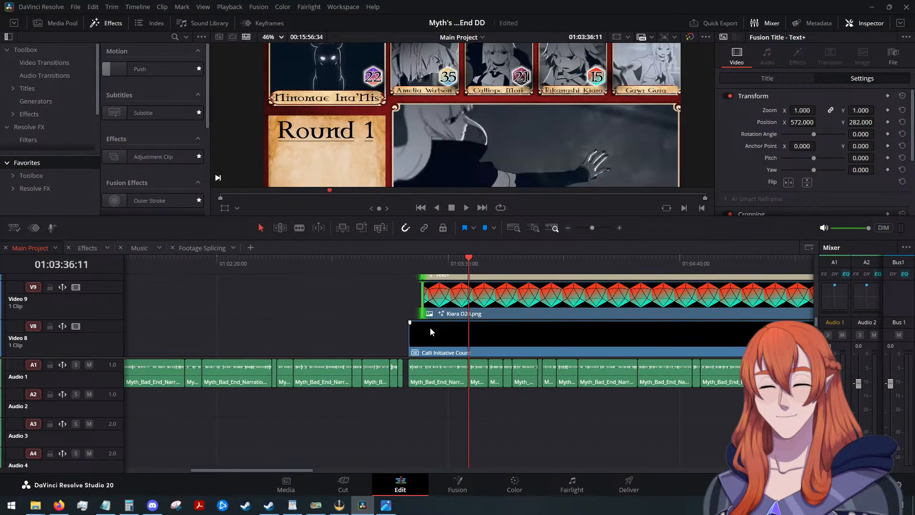
{"action": "left_click_drag", "start_coordinate": [320, 295], "coordinate": [338, 304]}
{"action": "scroll", "coordinate": [370, 309], "scroll_direction": "up", "scroll_amount": 2}
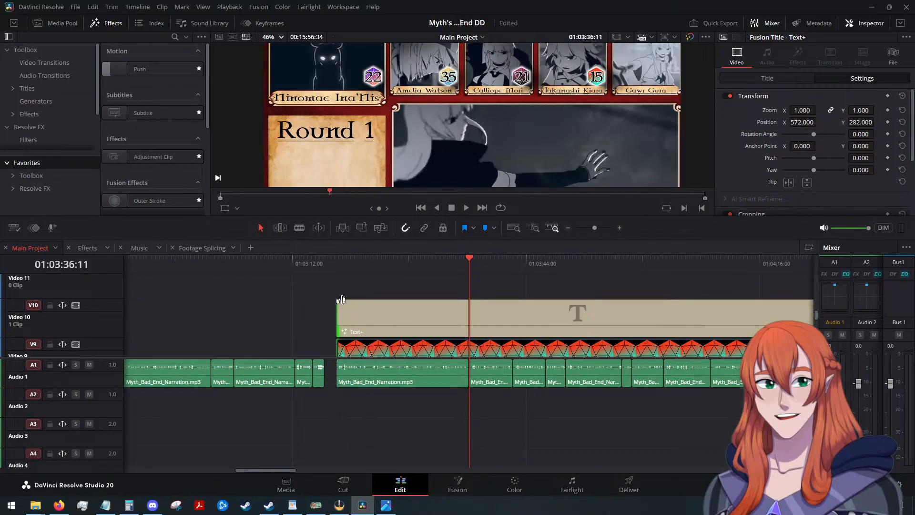
{"action": "key", "text": "ctrl+s"}
Combine the 15 title and Kiara D20 clips into a compound clip named Kiara Initiative Count.
{"action": "left_click", "coordinate": [413, 283]}
{"action": "left_click_drag", "start_coordinate": [423, 281], "coordinate": [456, 353]}
{"action": "right_click", "coordinate": [456, 353]}
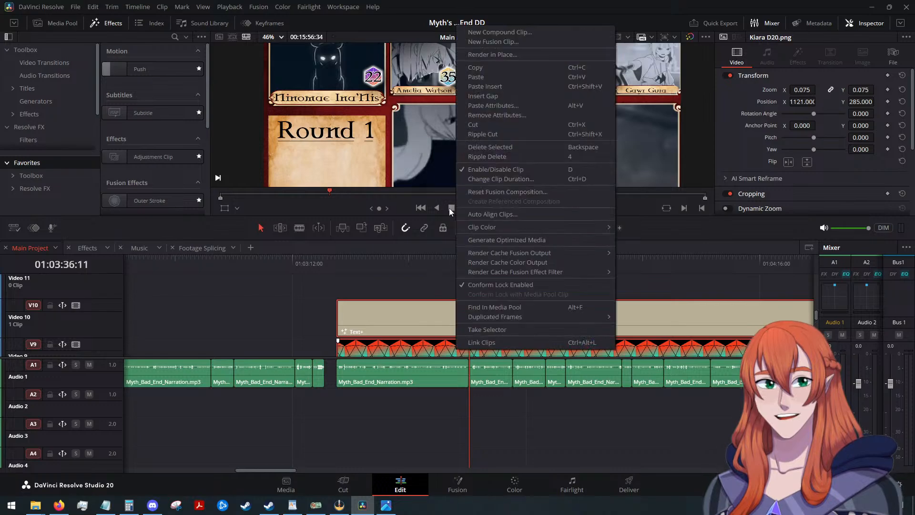
{"action": "left_click", "coordinate": [513, 33]}
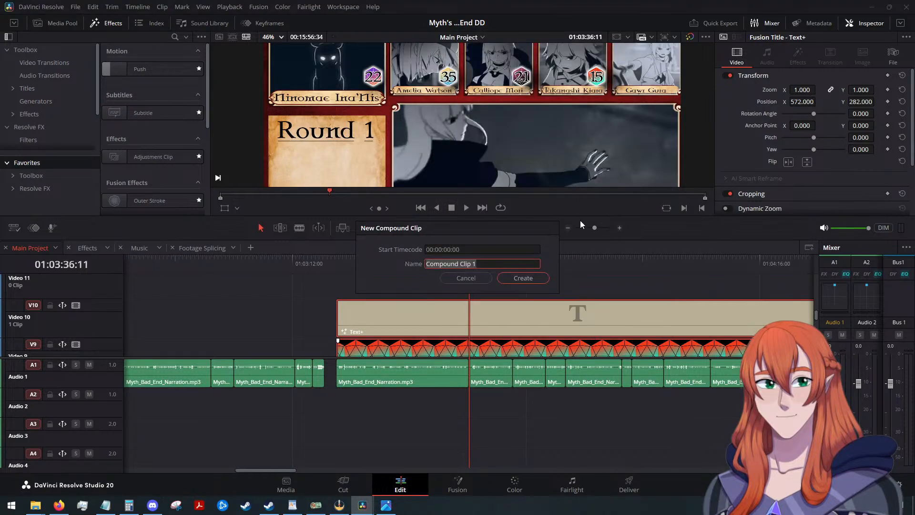
{"action": "type", "text": "Kiara "}
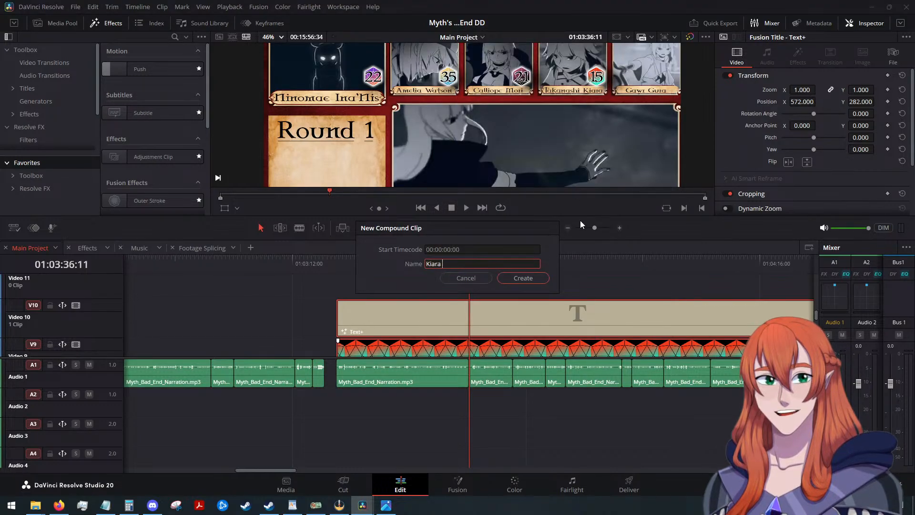
{"action": "type", "text": "Initiative Count"}
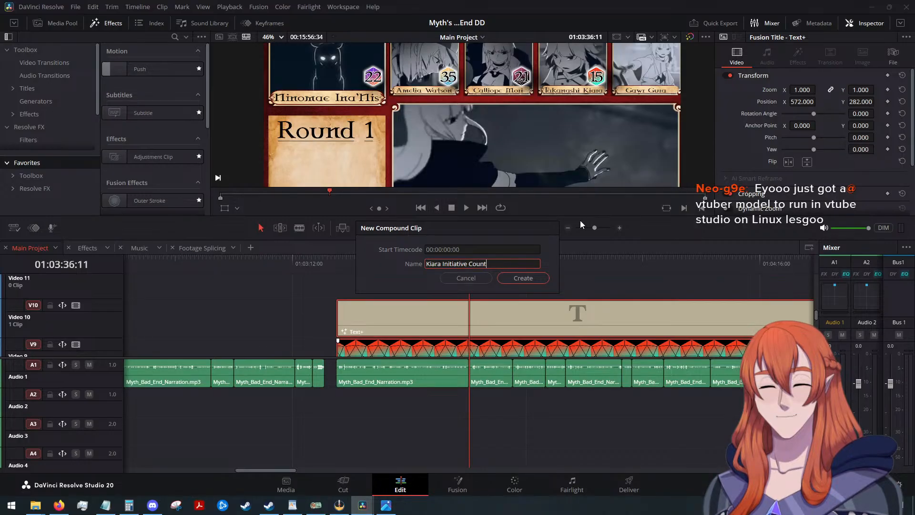
{"action": "key", "text": "Return"}
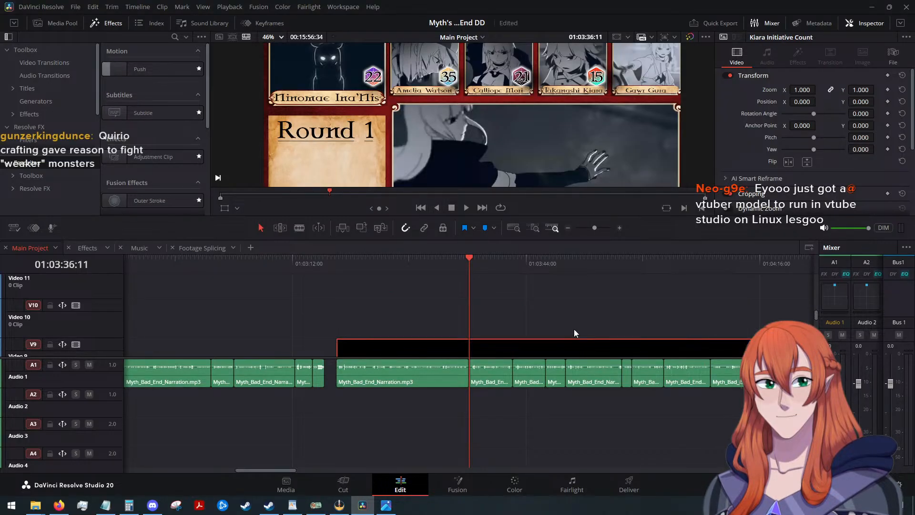
Examine the stacked Initiative Count compound clips on the upper video tracks and their alignment above the narration.
{"action": "scroll", "coordinate": [574, 328], "scroll_direction": "down", "scroll_amount": 1}
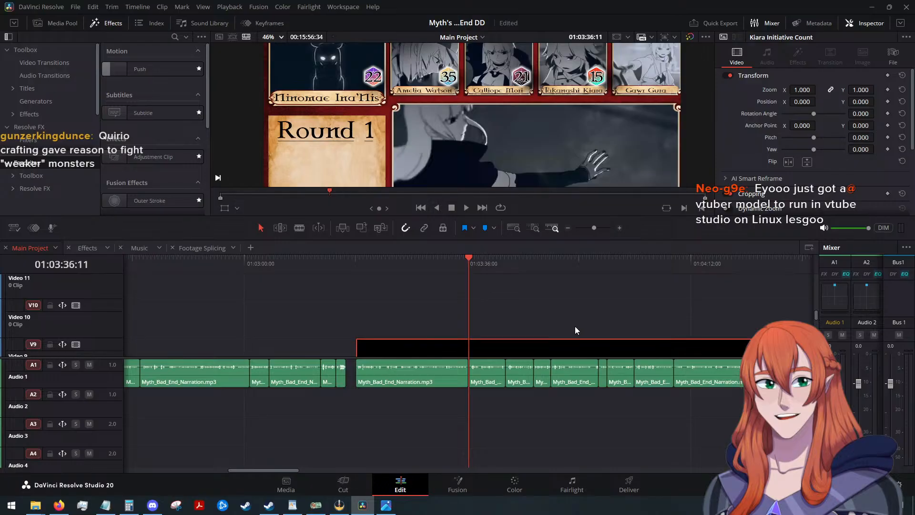
{"action": "scroll", "coordinate": [575, 326], "scroll_direction": "down", "scroll_amount": 2}
{"action": "scroll", "coordinate": [576, 325], "scroll_direction": "down", "scroll_amount": 2}
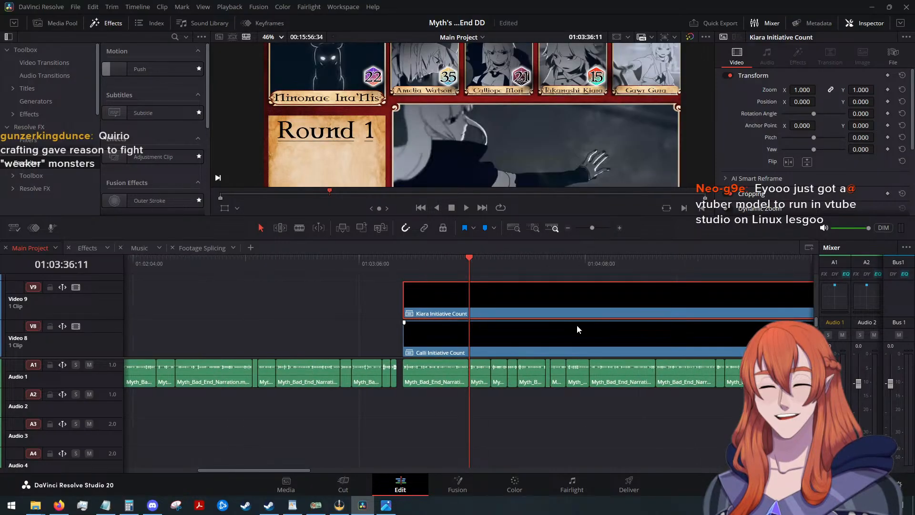
{"action": "scroll", "coordinate": [577, 324], "scroll_direction": "down", "scroll_amount": 3}
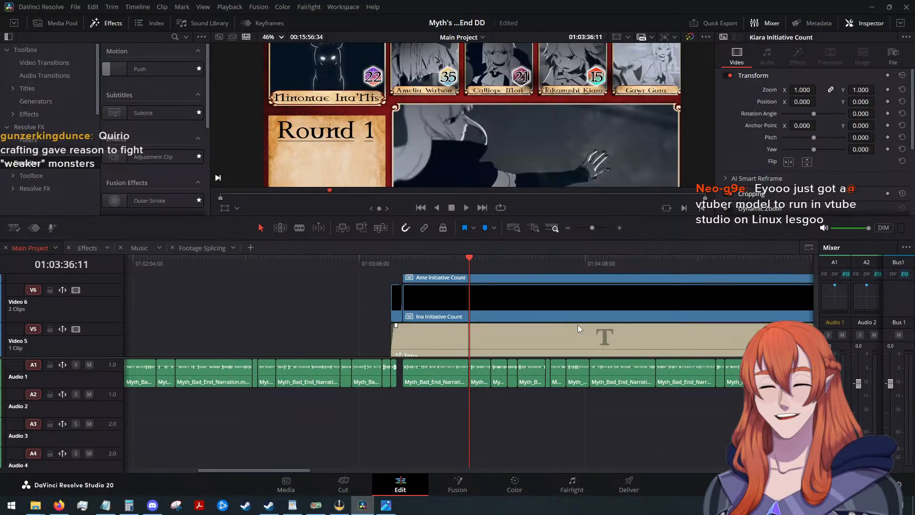
{"action": "scroll", "coordinate": [577, 324], "scroll_direction": "up", "scroll_amount": 3}
{"action": "scroll", "coordinate": [472, 398], "scroll_direction": "down", "scroll_amount": 2}
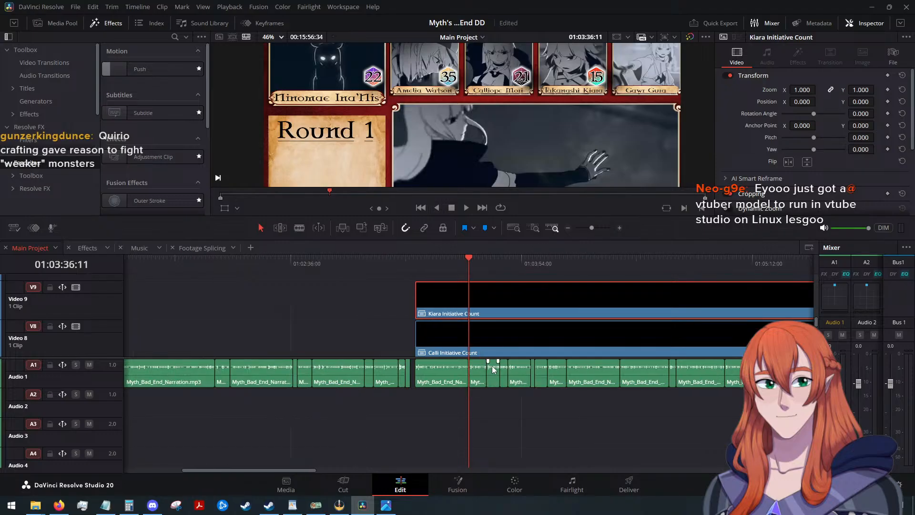
{"action": "scroll", "coordinate": [519, 339], "scroll_direction": "down", "scroll_amount": 3}
{"action": "scroll", "coordinate": [519, 339], "scroll_direction": "down", "scroll_amount": 3}
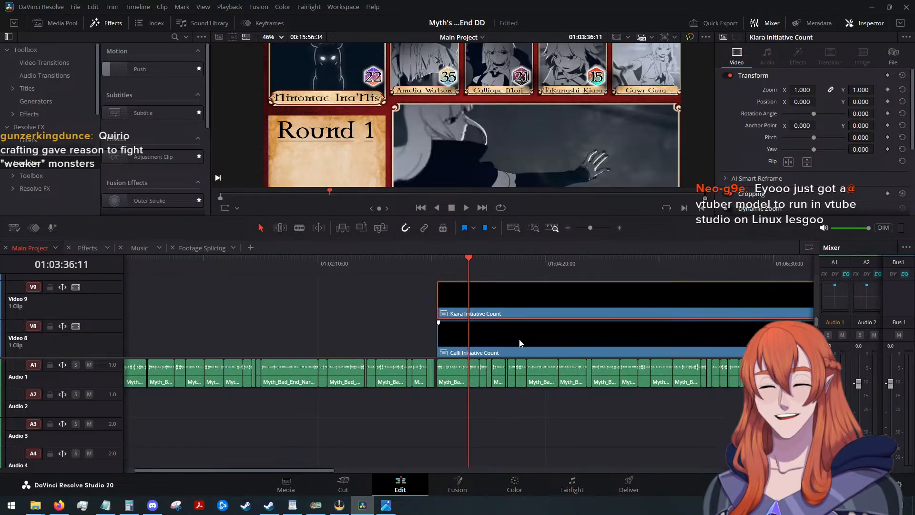
{"action": "scroll", "coordinate": [519, 339], "scroll_direction": "up", "scroll_amount": 2}
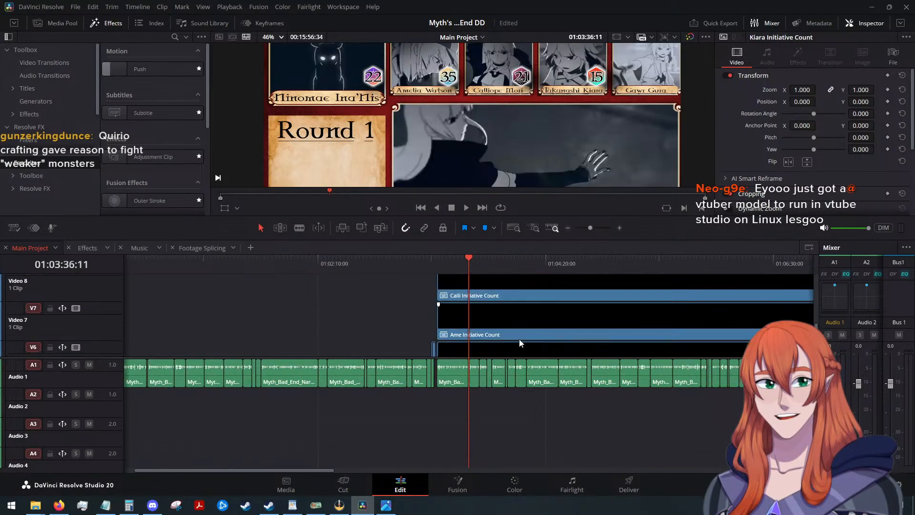
{"action": "scroll", "coordinate": [519, 339], "scroll_direction": "down", "scroll_amount": 1}
{"action": "scroll", "coordinate": [519, 338], "scroll_direction": "up", "scroll_amount": 3}
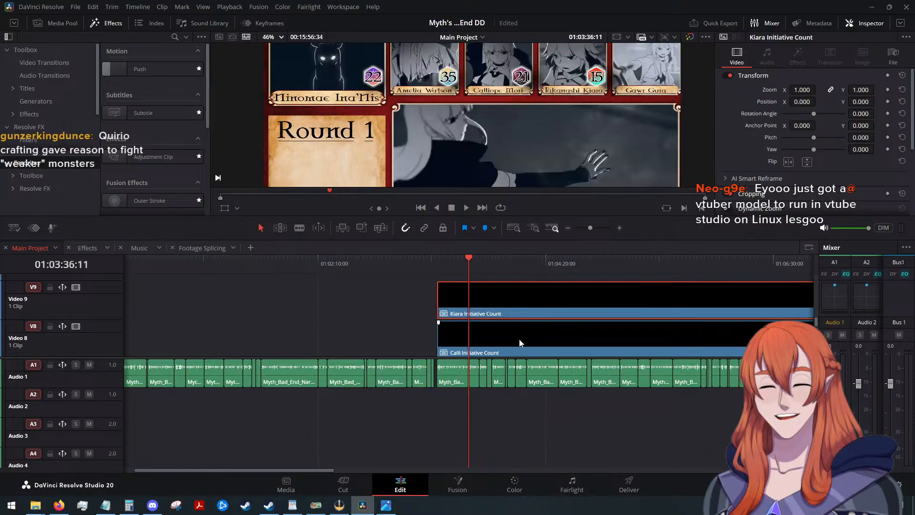
{"action": "scroll", "coordinate": [519, 343], "scroll_direction": "down", "scroll_amount": 1}
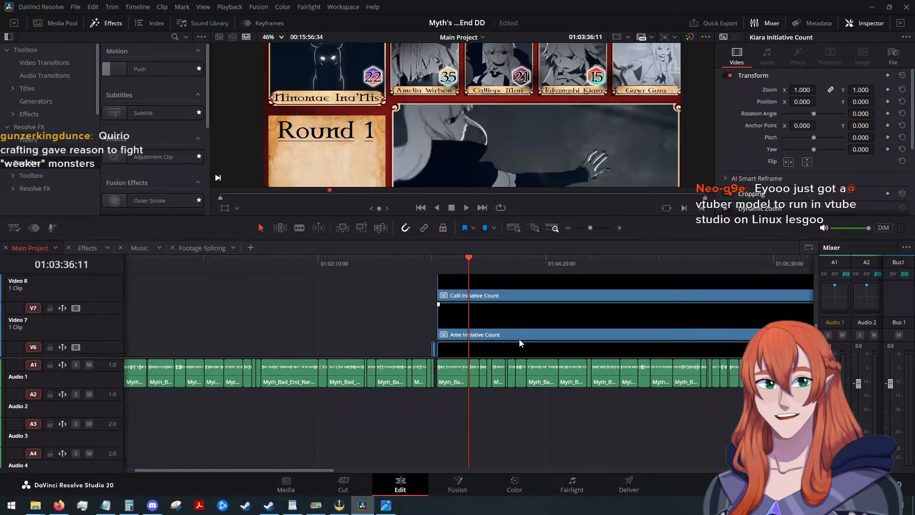
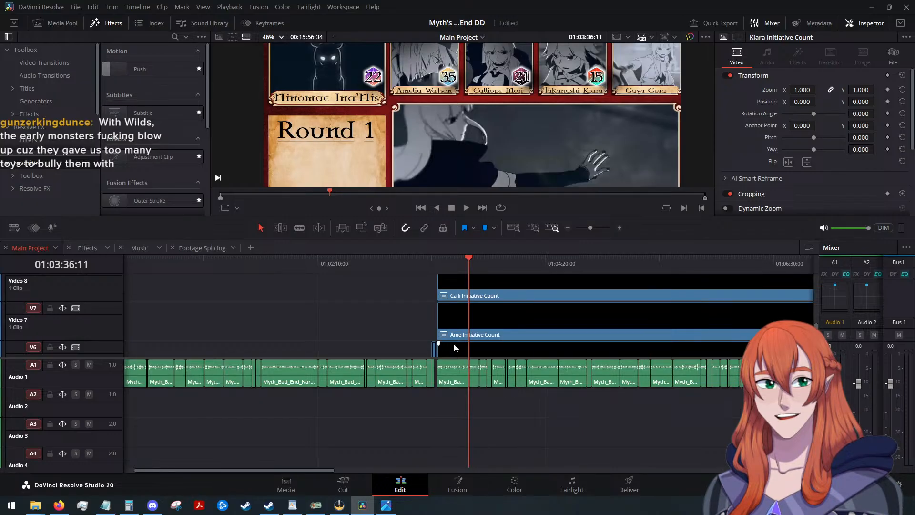
In the Effects timeline, move the Text+ title up to Video 6, place the Gura D20 clip directly beneath it, and save.
{"action": "scroll", "coordinate": [454, 343], "scroll_direction": "down", "scroll_amount": 3}
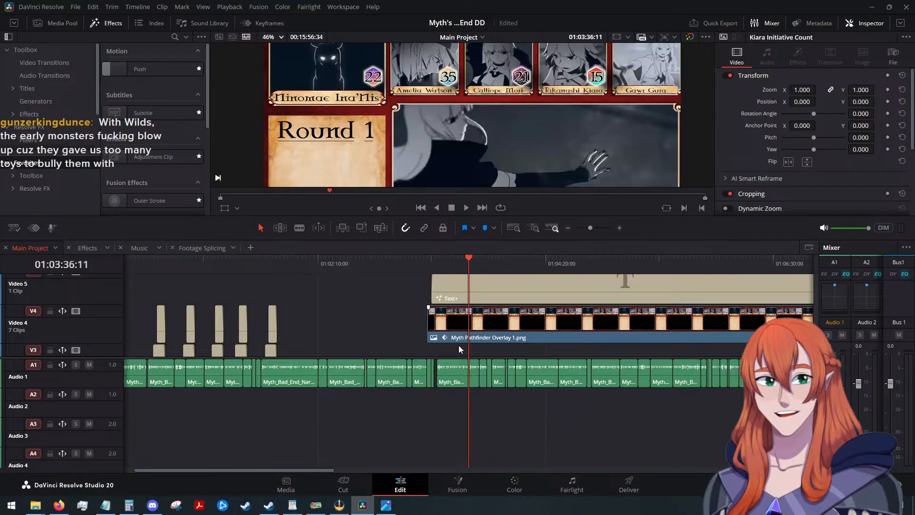
{"action": "left_click", "coordinate": [86, 248]}
{"action": "scroll", "coordinate": [434, 387], "scroll_direction": "up", "scroll_amount": 2}
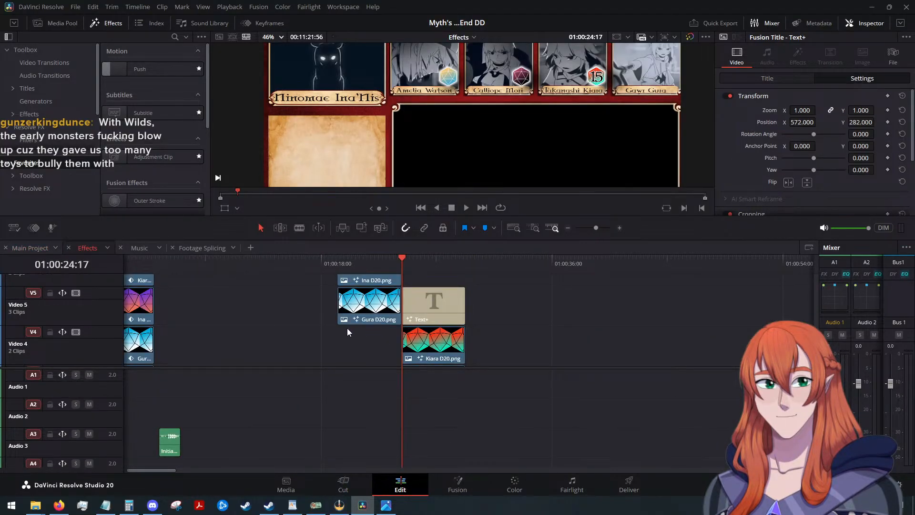
{"action": "scroll", "coordinate": [347, 328], "scroll_direction": "up", "scroll_amount": 2}
{"action": "left_click", "coordinate": [433, 358]}
{"action": "left_click_drag", "start_coordinate": [433, 358], "coordinate": [483, 325]}
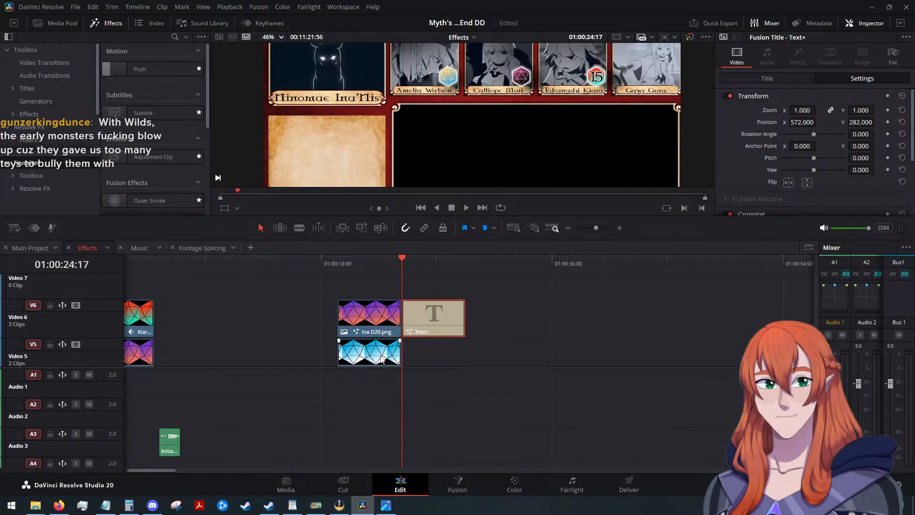
{"action": "left_click_drag", "start_coordinate": [355, 352], "coordinate": [419, 352]}
{"action": "left_click", "coordinate": [446, 305]}
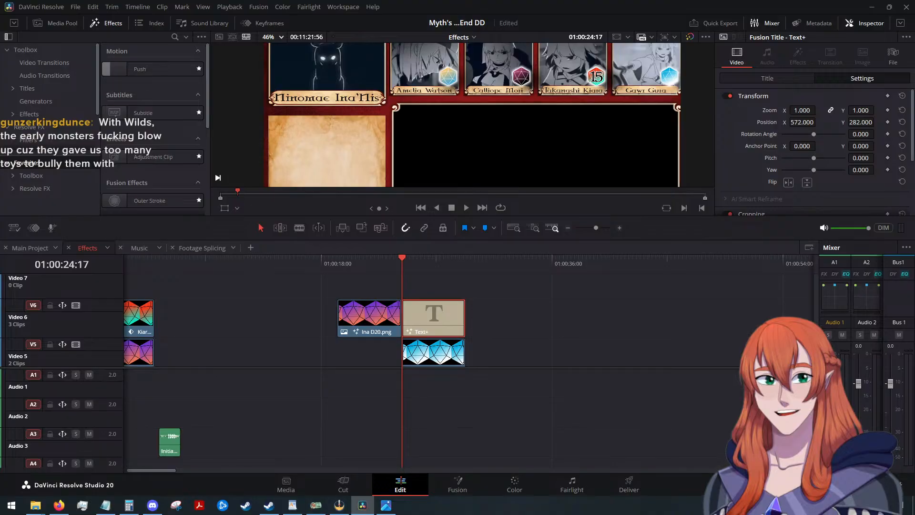
{"action": "key", "text": "ctrl+s"}
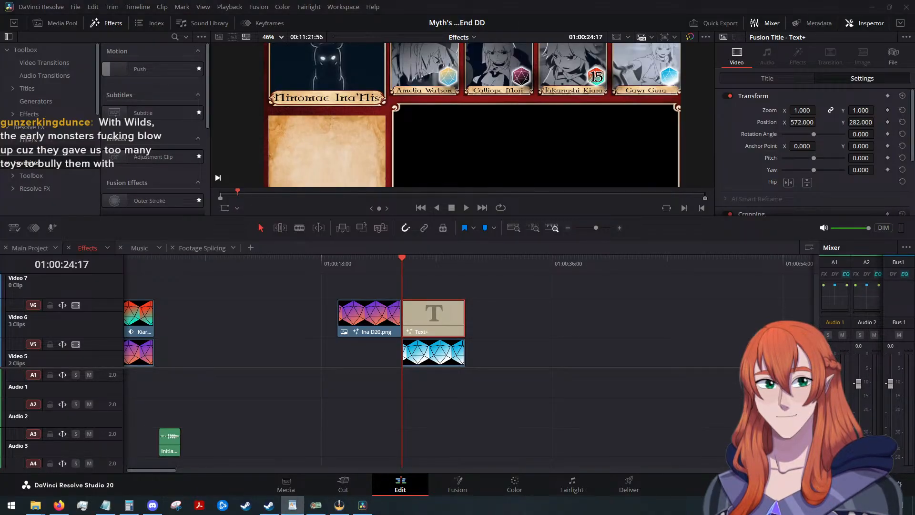
Change the title's text to 14 and set its X position to 908 so it sits over the Gura die.
{"action": "scroll", "coordinate": [771, 305], "scroll_direction": "up", "scroll_amount": 2}
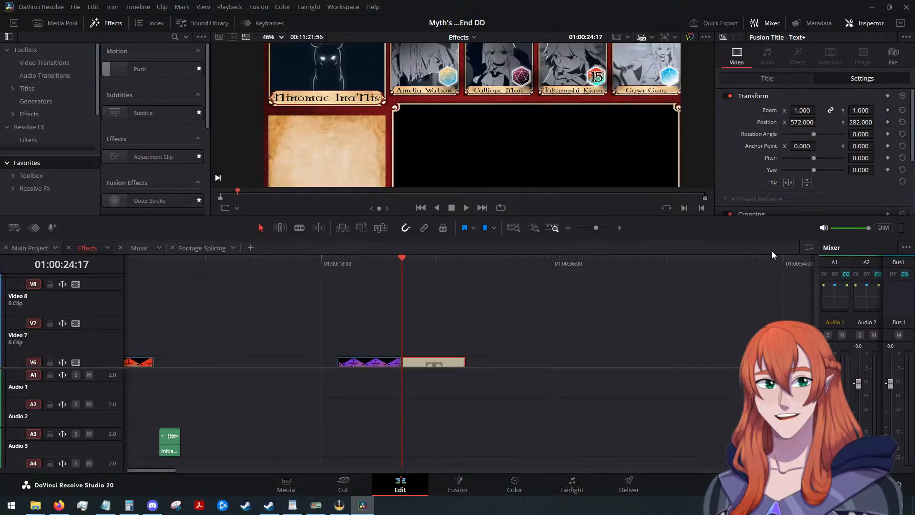
{"action": "scroll", "coordinate": [613, 238], "scroll_direction": "up", "scroll_amount": 2}
{"action": "scroll", "coordinate": [578, 315], "scroll_direction": "down", "scroll_amount": 4}
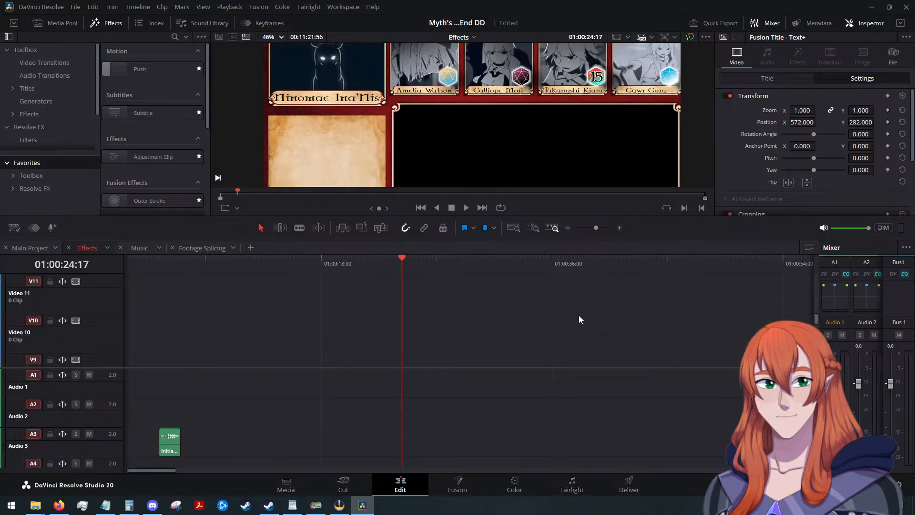
{"action": "left_click", "coordinate": [778, 79]}
{"action": "left_click", "coordinate": [769, 160]}
{"action": "key", "text": "BackSpace"}
{"action": "type", "text": "4"}
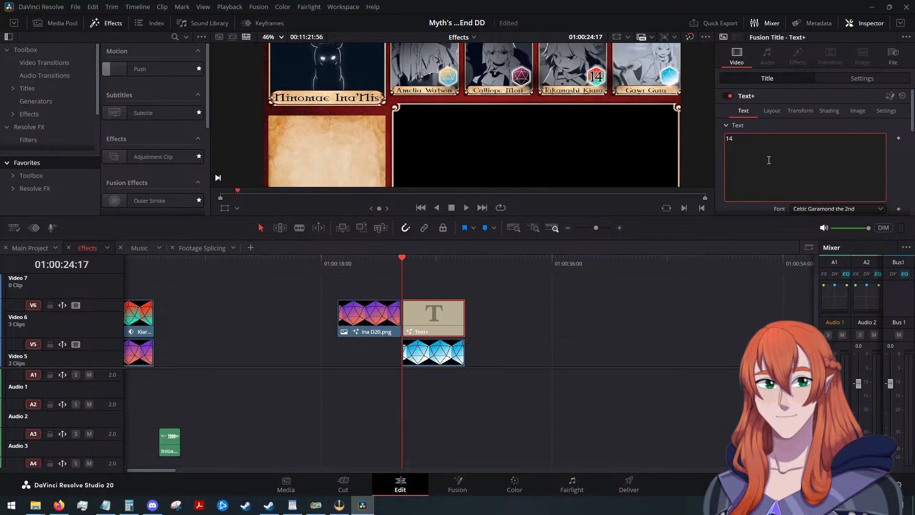
{"action": "left_click", "coordinate": [848, 80]}
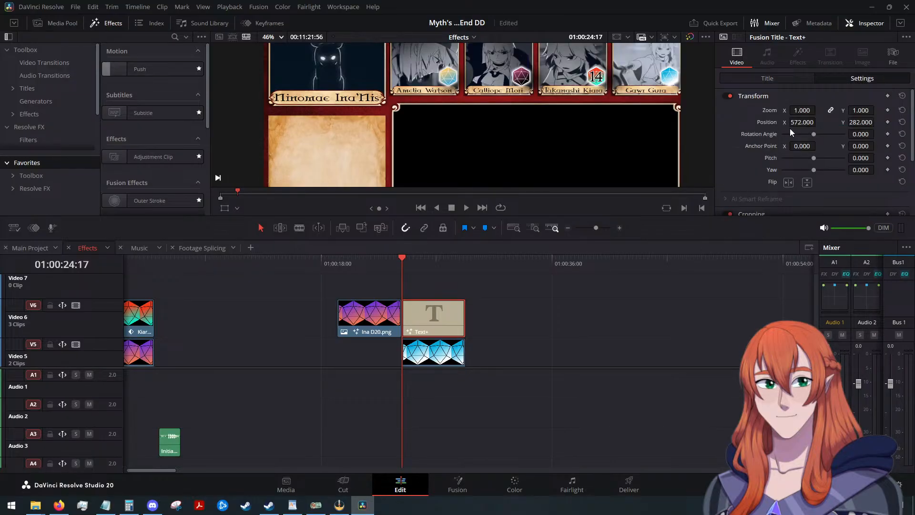
{"action": "left_click_drag", "start_coordinate": [794, 123], "coordinate": [818, 122]}
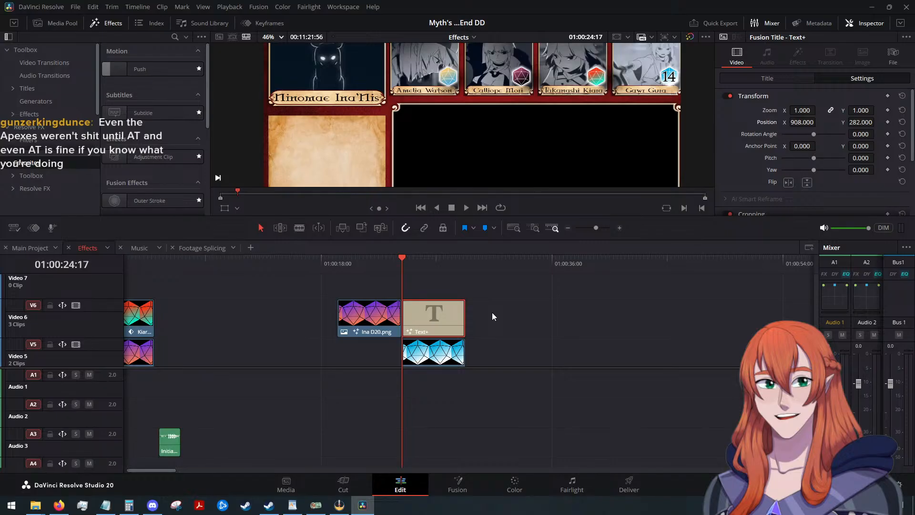
Copy the 14 title and Gura D20 clips into Main Project at 01:15:05:37, past the end of the overlay.
{"action": "left_click_drag", "start_coordinate": [496, 309], "coordinate": [445, 355]}
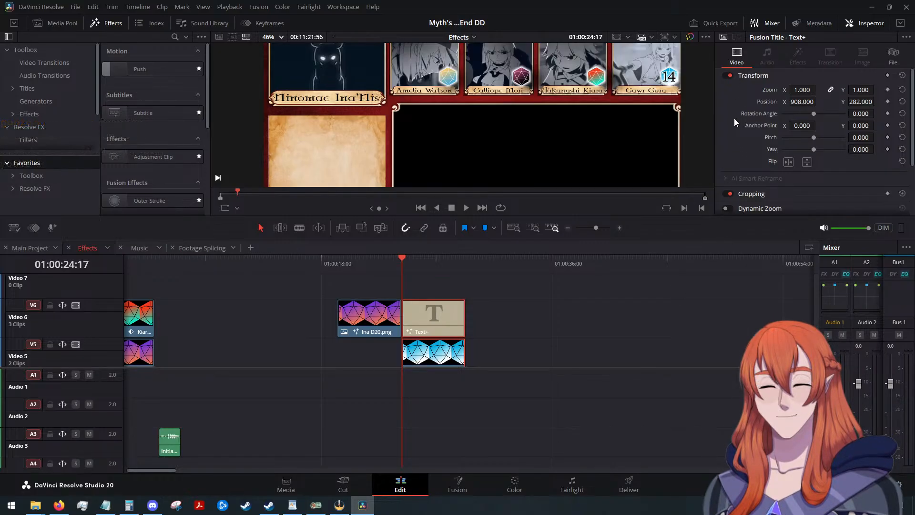
{"action": "left_click_drag", "start_coordinate": [512, 306], "coordinate": [455, 352]}
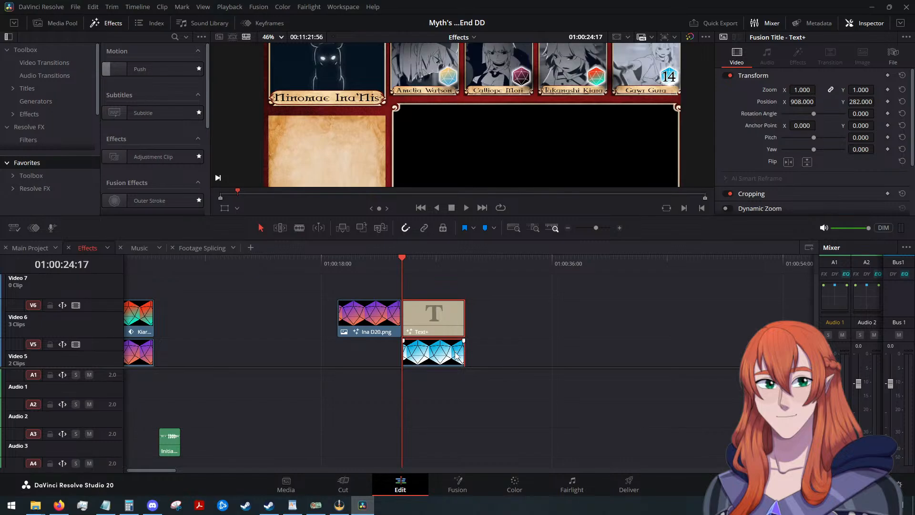
{"action": "left_click", "coordinate": [23, 247]}
{"action": "scroll", "coordinate": [525, 314], "scroll_direction": "down", "scroll_amount": 5}
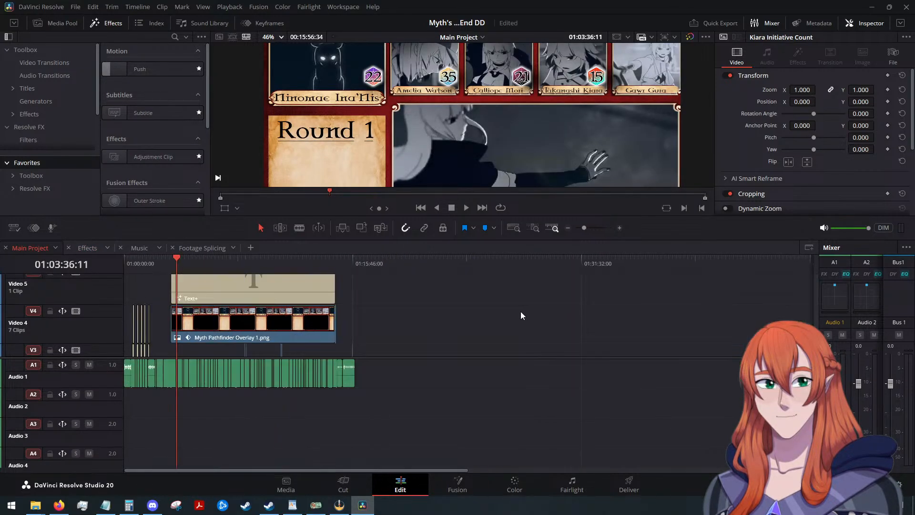
{"action": "left_click_drag", "start_coordinate": [176, 258], "coordinate": [343, 274]}
{"action": "scroll", "coordinate": [486, 320], "scroll_direction": "up", "scroll_amount": 5}
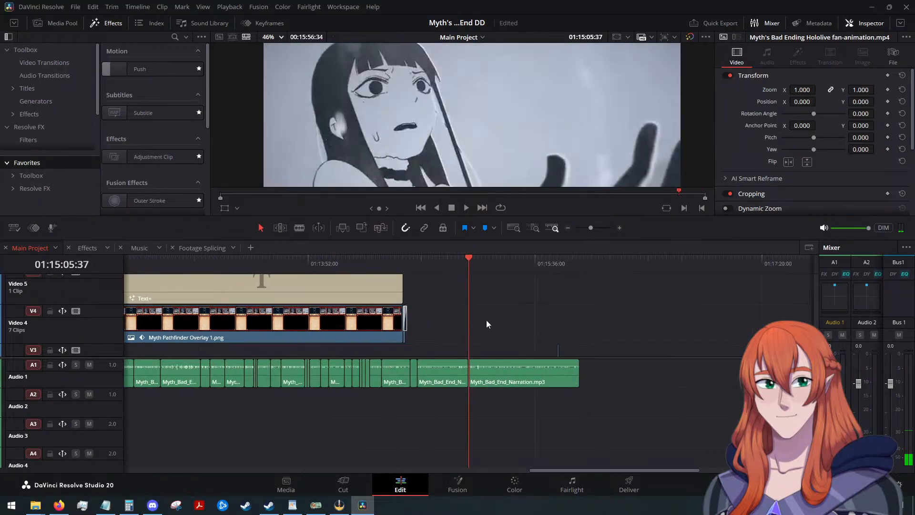
{"action": "key", "text": "ctrl+v"}
Place the pasted Gura D20 and title clips on Video 10 and 11, ending flush with the Kiara Initiative Count clip.
{"action": "scroll", "coordinate": [500, 310], "scroll_direction": "up", "scroll_amount": 2}
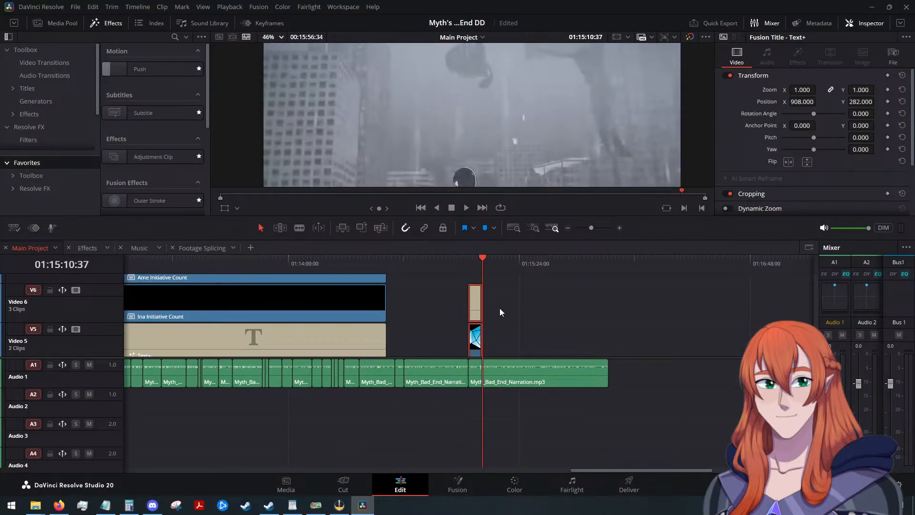
{"action": "scroll", "coordinate": [500, 312], "scroll_direction": "up", "scroll_amount": 4}
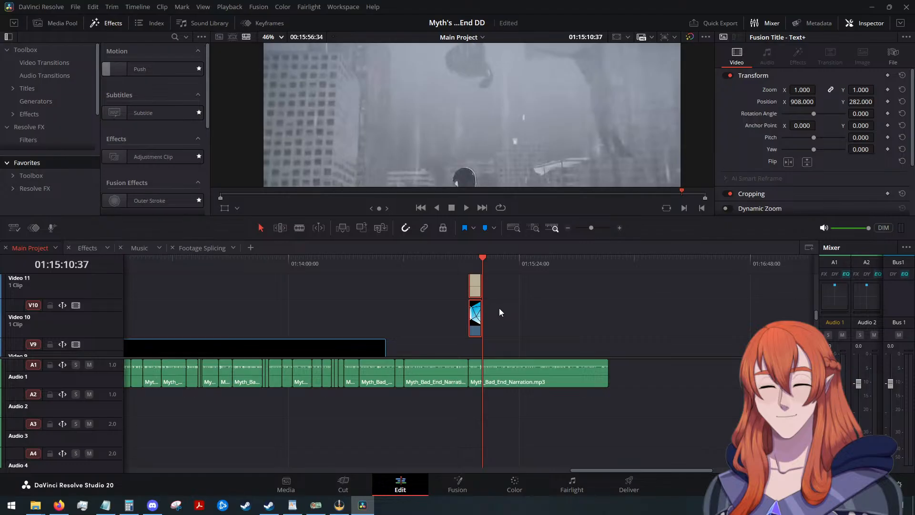
{"action": "scroll", "coordinate": [481, 314], "scroll_direction": "down", "scroll_amount": 2}
{"action": "left_click_drag", "start_coordinate": [466, 316], "coordinate": [389, 320]}
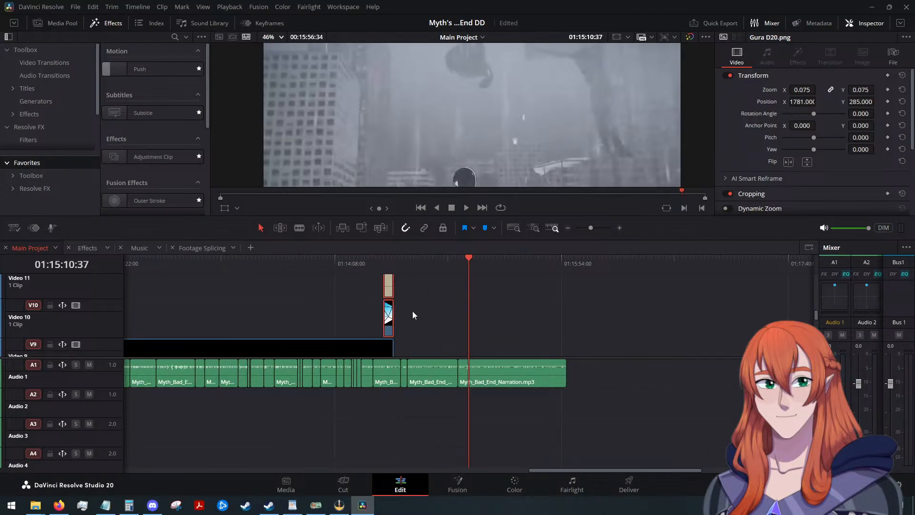
Extend the starts of the Gura D20 and 14 title clips back to about 01:06:30.
{"action": "left_click_drag", "start_coordinate": [470, 261], "coordinate": [379, 275]}
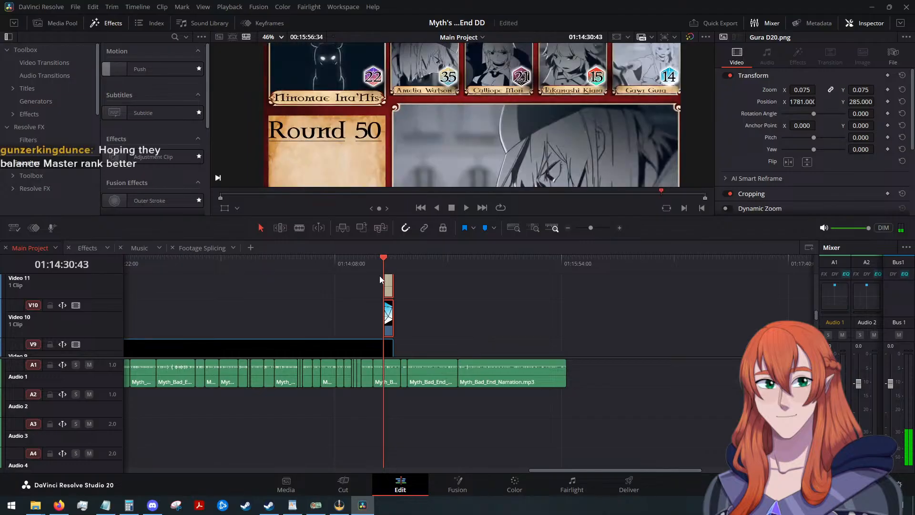
{"action": "key", "text": "Up"}
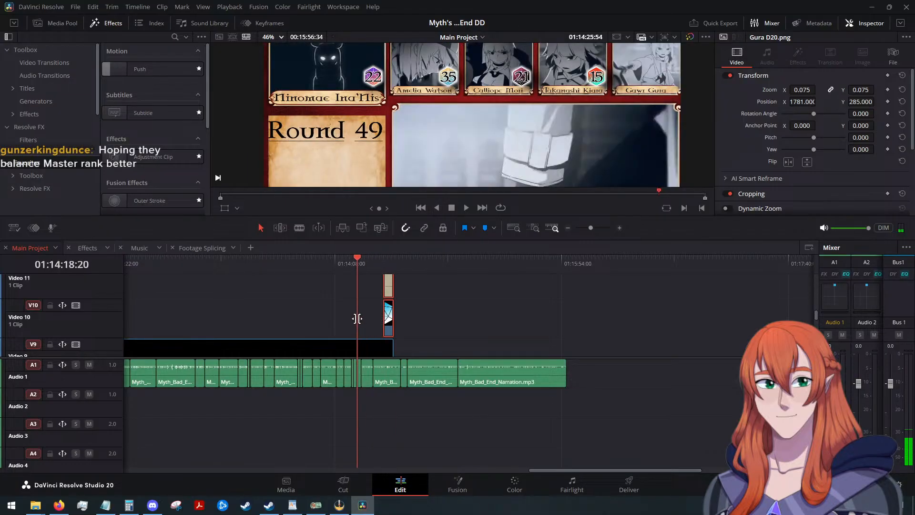
{"action": "key", "text": "Up"}
{"action": "left_click_drag", "start_coordinate": [379, 319], "coordinate": [172, 315]}
{"action": "scroll", "coordinate": [210, 310], "scroll_direction": "down", "scroll_amount": 2}
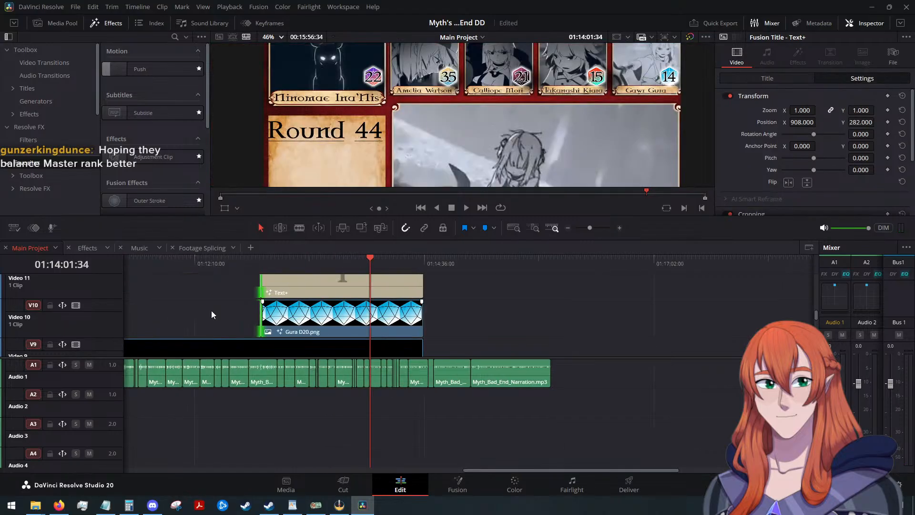
{"action": "left_click_drag", "start_coordinate": [365, 261], "coordinate": [260, 271]}
{"action": "scroll", "coordinate": [334, 308], "scroll_direction": "down", "scroll_amount": 3}
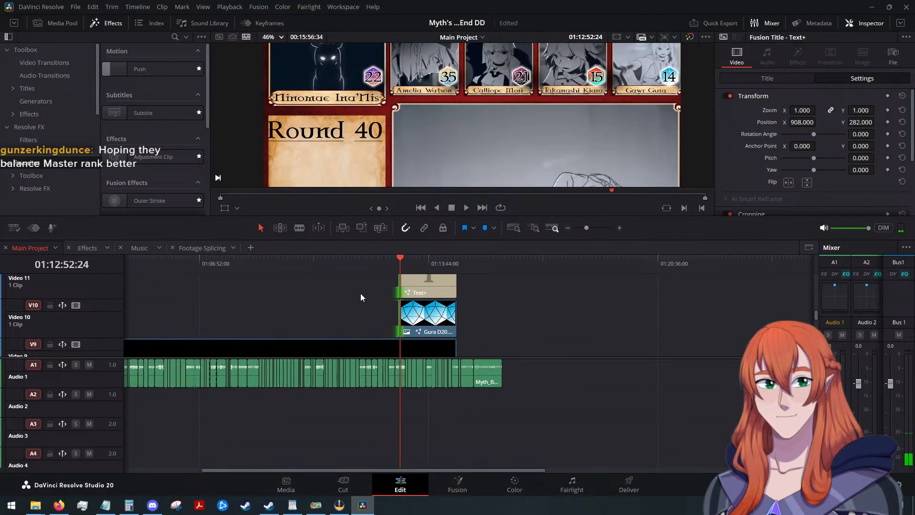
{"action": "left_click_drag", "start_coordinate": [400, 316], "coordinate": [183, 316]}
Place the playhead at 01:03:18:04 and extend the starts of the Gura clips to align with the Kiara Initiative Count clip's start.
{"action": "left_click_drag", "start_coordinate": [401, 268], "coordinate": [176, 271]}
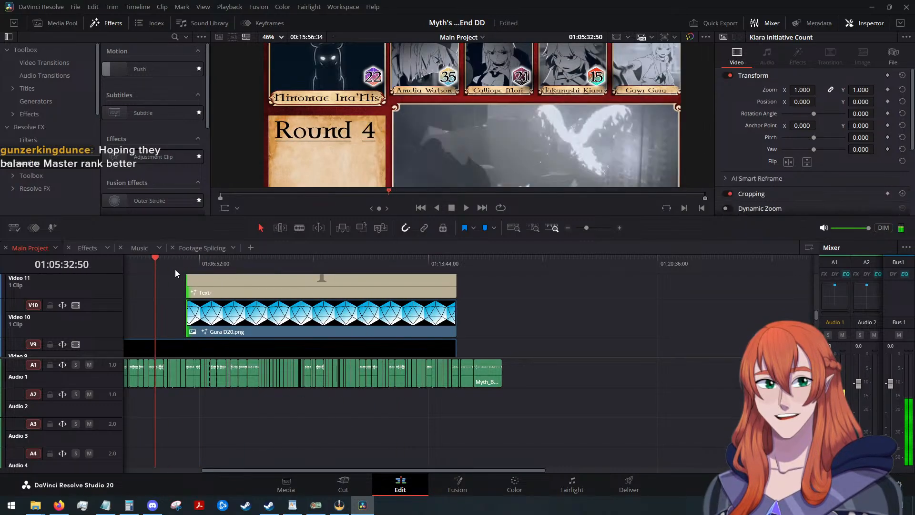
{"action": "scroll", "coordinate": [177, 271], "scroll_direction": "down", "scroll_amount": 5}
{"action": "scroll", "coordinate": [196, 280], "scroll_direction": "up", "scroll_amount": 6}
{"action": "left_click_drag", "start_coordinate": [377, 282], "coordinate": [418, 328]}
{"action": "left_click_drag", "start_coordinate": [359, 261], "coordinate": [234, 271]}
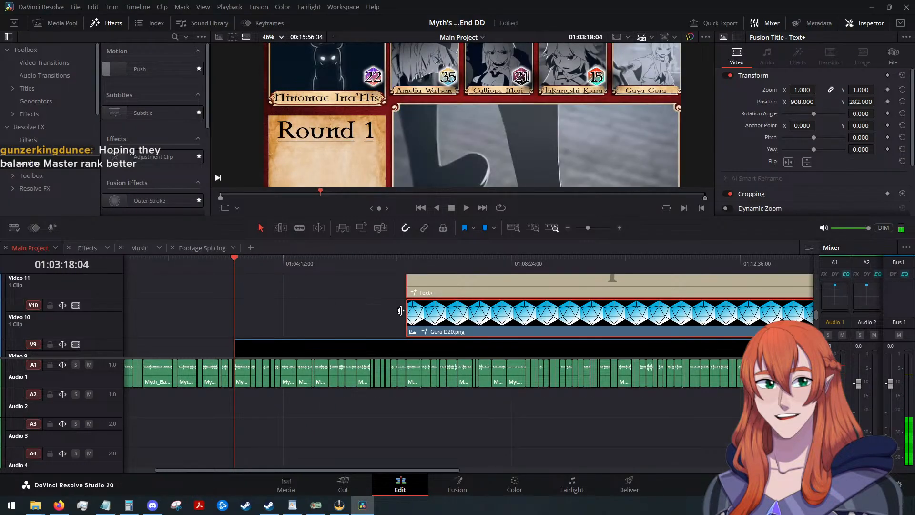
{"action": "left_click_drag", "start_coordinate": [400, 311], "coordinate": [234, 312]}
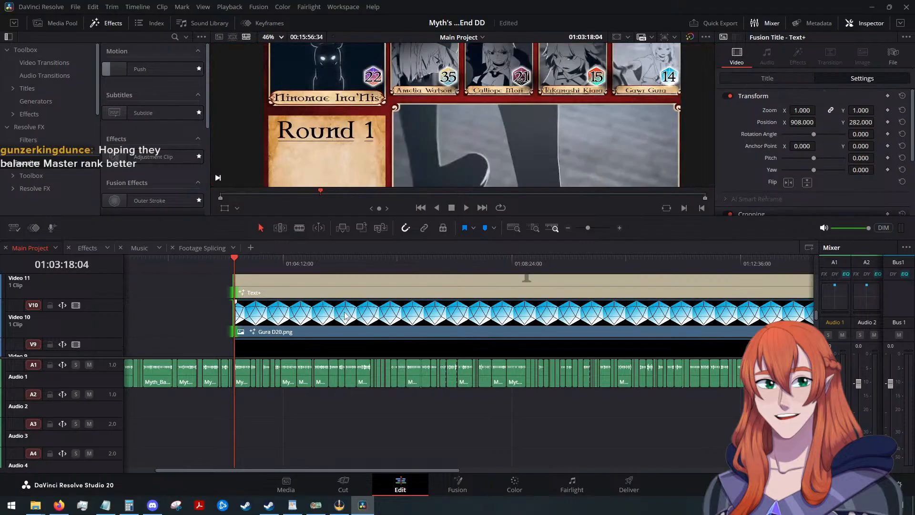
Combine the 14 title and Gura D20 clips into a compound clip named Gura Initiative Count.
{"action": "scroll", "coordinate": [345, 313], "scroll_direction": "up", "scroll_amount": 1}
{"action": "scroll", "coordinate": [344, 313], "scroll_direction": "down", "scroll_amount": 1}
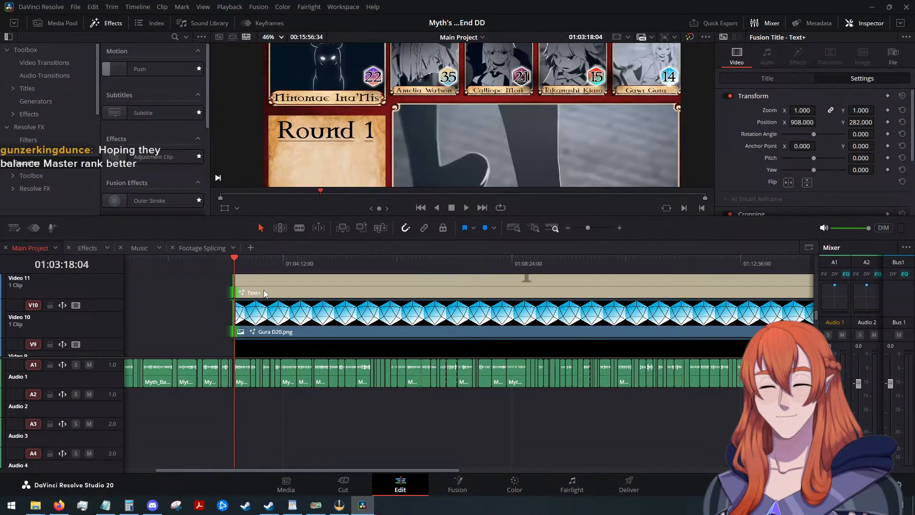
{"action": "scroll", "coordinate": [218, 300], "scroll_direction": "up", "scroll_amount": 1}
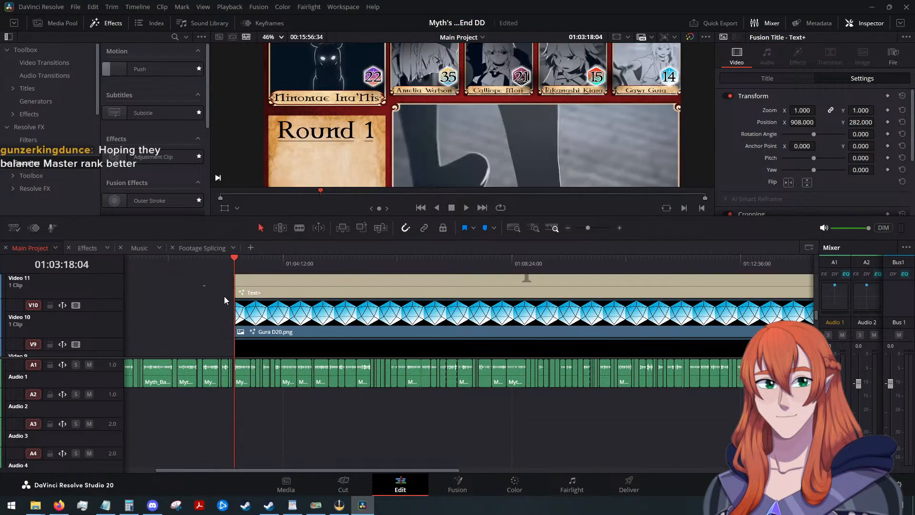
{"action": "left_click_drag", "start_coordinate": [224, 296], "coordinate": [303, 329]}
{"action": "right_click", "coordinate": [303, 329]}
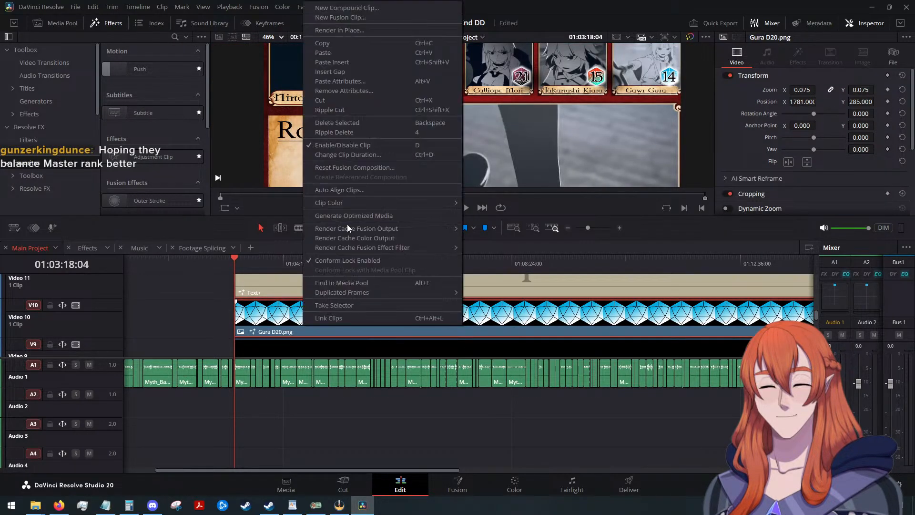
{"action": "left_click", "coordinate": [350, 8]}
{"action": "type", "text": "Gura Init"}
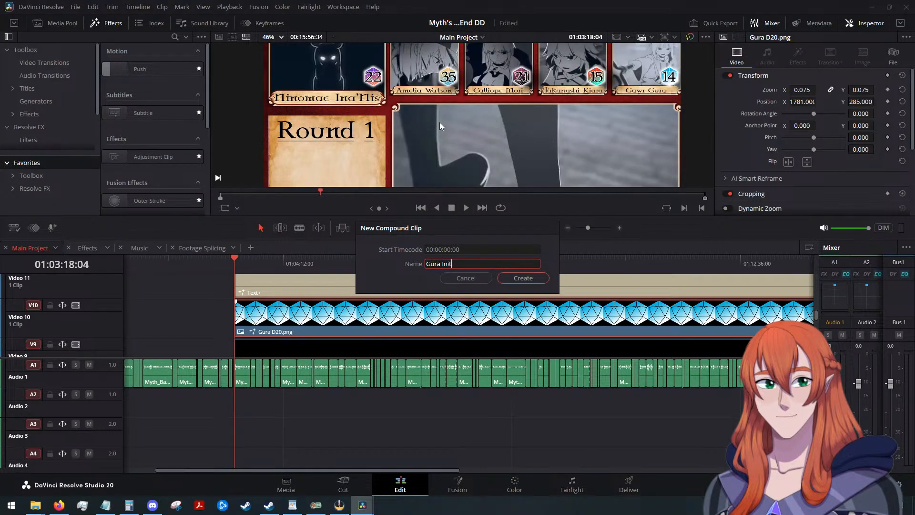
{"action": "type", "text": "iative Coun"}
{"action": "type", "text": "t"}
{"action": "key", "text": "Return"}
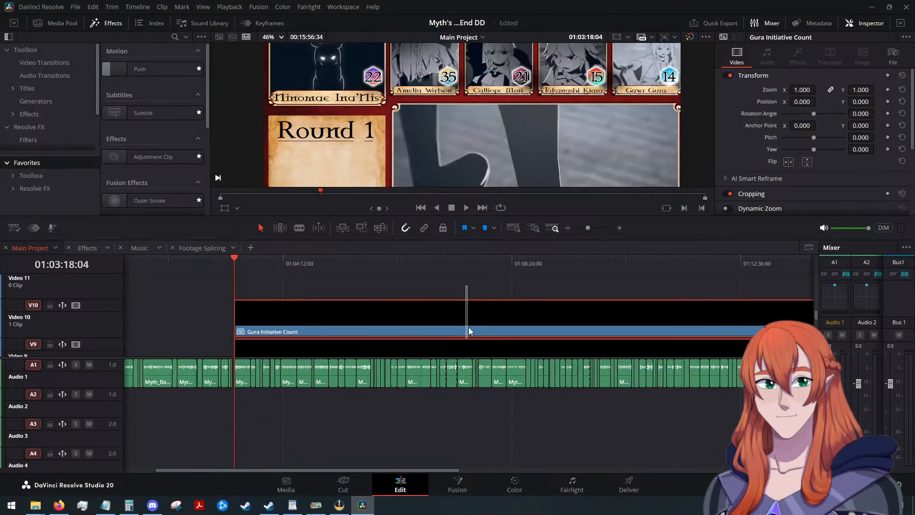
Combine the Ina, Ame, Calli, Kiara and Gura Initiative Count clips into a compound clip named Initiative Counts.
{"action": "scroll", "coordinate": [468, 336], "scroll_direction": "down", "scroll_amount": 3}
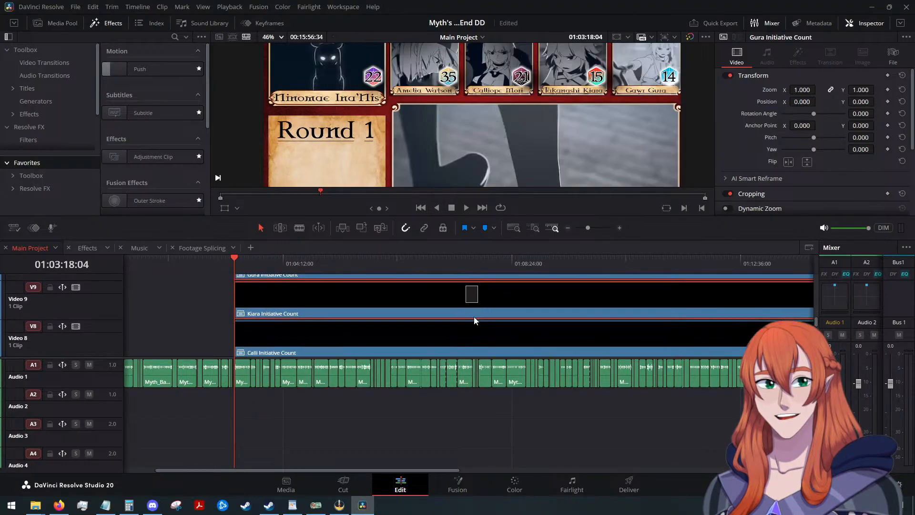
{"action": "scroll", "coordinate": [474, 321], "scroll_direction": "down", "scroll_amount": 10}
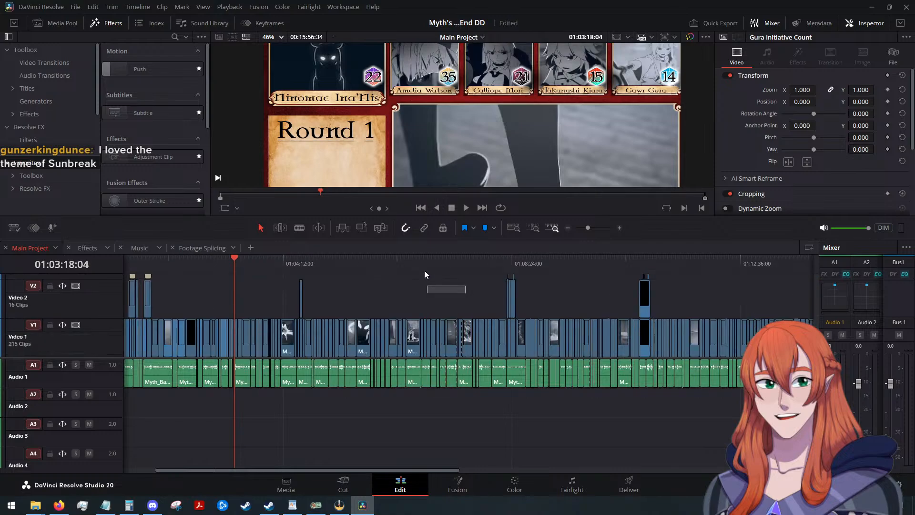
{"action": "left_click_drag", "start_coordinate": [426, 274], "coordinate": [385, 334]}
{"action": "scroll", "coordinate": [419, 329], "scroll_direction": "up", "scroll_amount": 3}
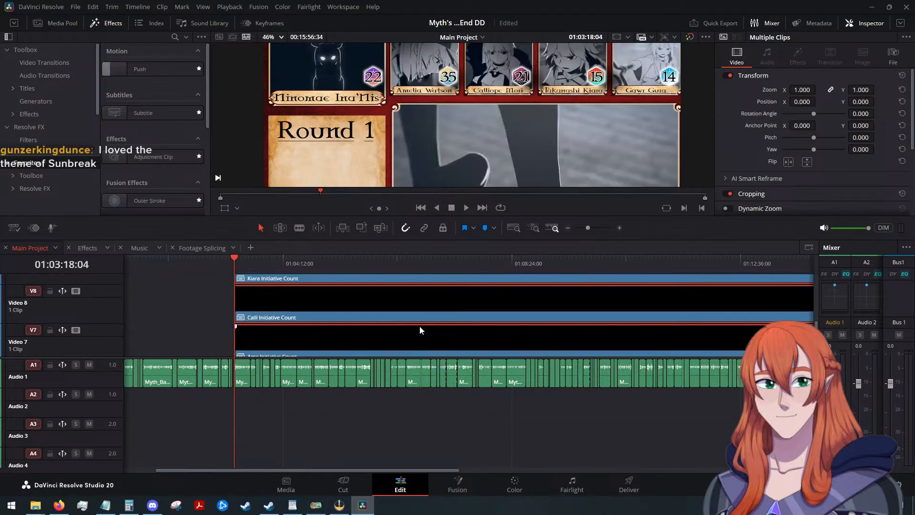
{"action": "scroll", "coordinate": [419, 325], "scroll_direction": "up", "scroll_amount": 3}
{"action": "right_click", "coordinate": [428, 318]}
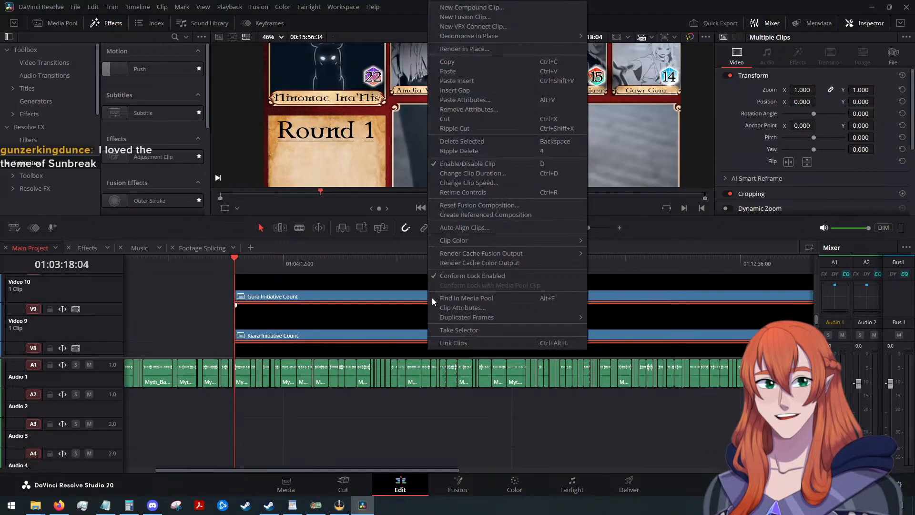
{"action": "left_click", "coordinate": [489, 8]}
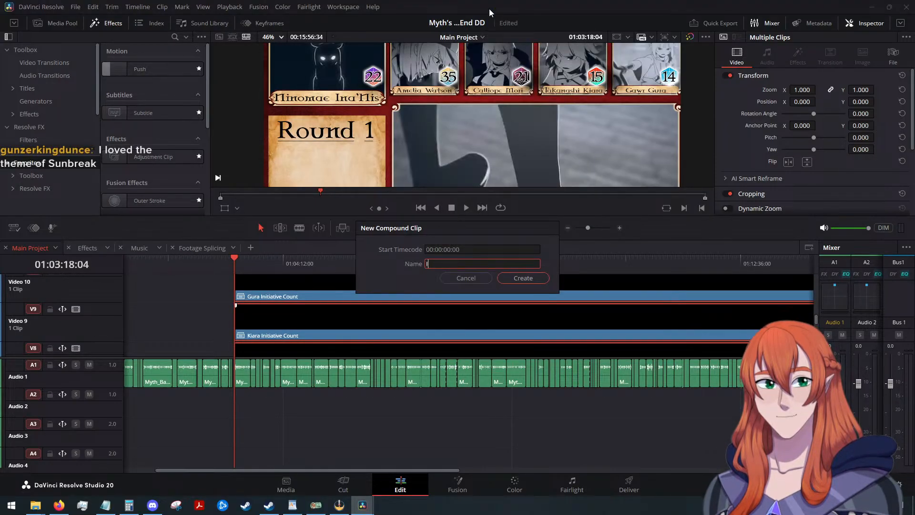
{"action": "type", "text": "Initiative Counts"}
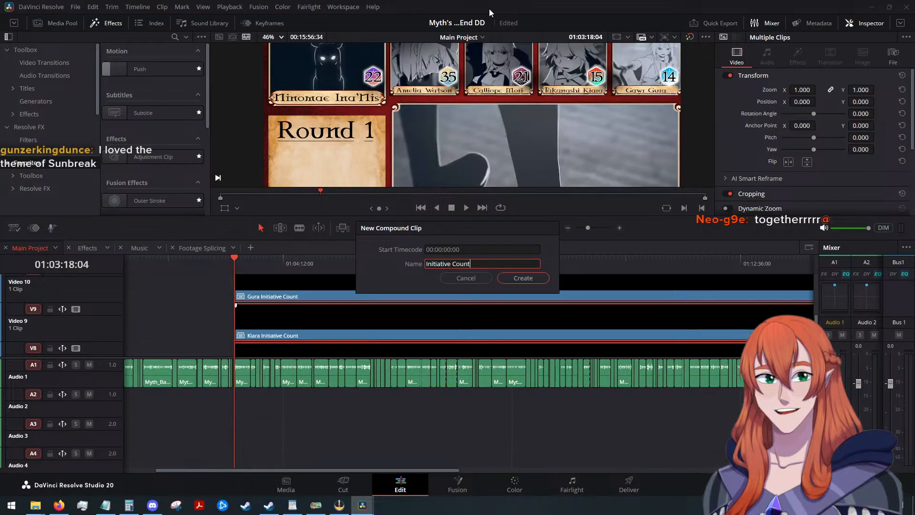
{"action": "key", "text": "Return"}
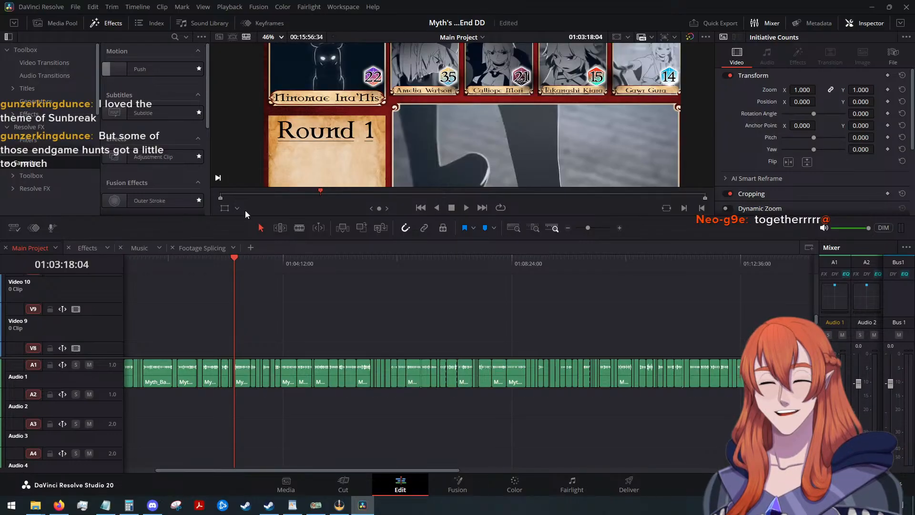
Play back the Initiative Counts clip from 01:03:18:04 to check the roll numbers on the character portraits.
{"action": "scroll", "coordinate": [330, 287], "scroll_direction": "down", "scroll_amount": 3}
{"action": "scroll", "coordinate": [330, 288], "scroll_direction": "down", "scroll_amount": 1}
{"action": "scroll", "coordinate": [363, 307], "scroll_direction": "up", "scroll_amount": 1}
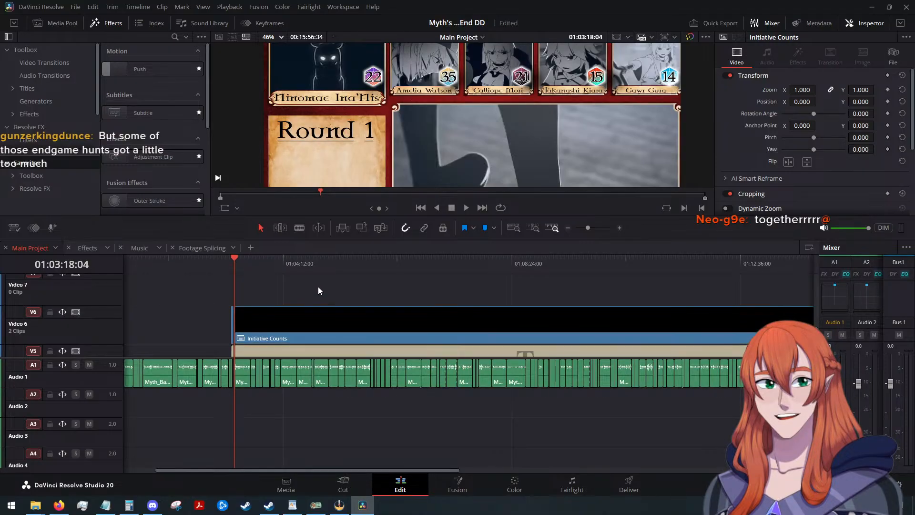
{"action": "scroll", "coordinate": [319, 287], "scroll_direction": "down", "scroll_amount": 2}
{"action": "scroll", "coordinate": [318, 288], "scroll_direction": "down", "scroll_amount": 5}
{"action": "scroll", "coordinate": [316, 296], "scroll_direction": "up", "scroll_amount": 6}
{"action": "scroll", "coordinate": [317, 308], "scroll_direction": "down", "scroll_amount": 2}
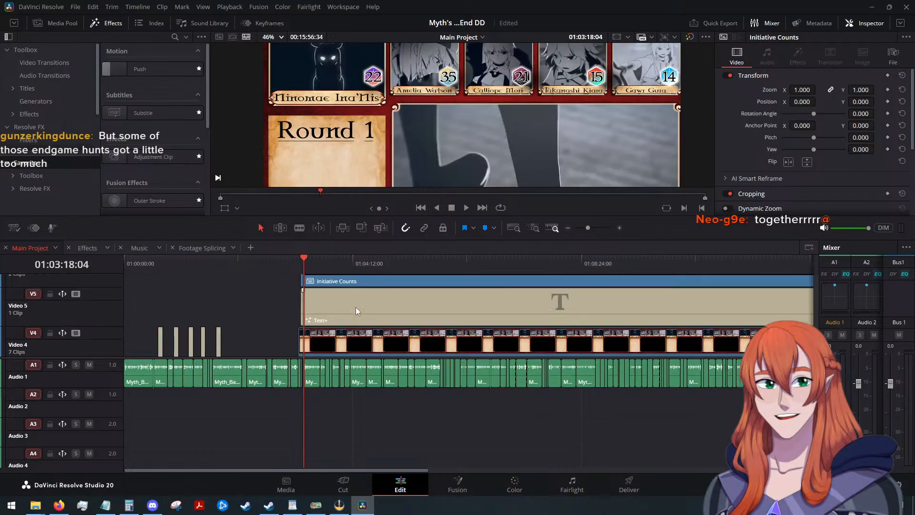
{"action": "scroll", "coordinate": [355, 306], "scroll_direction": "up", "scroll_amount": 2}
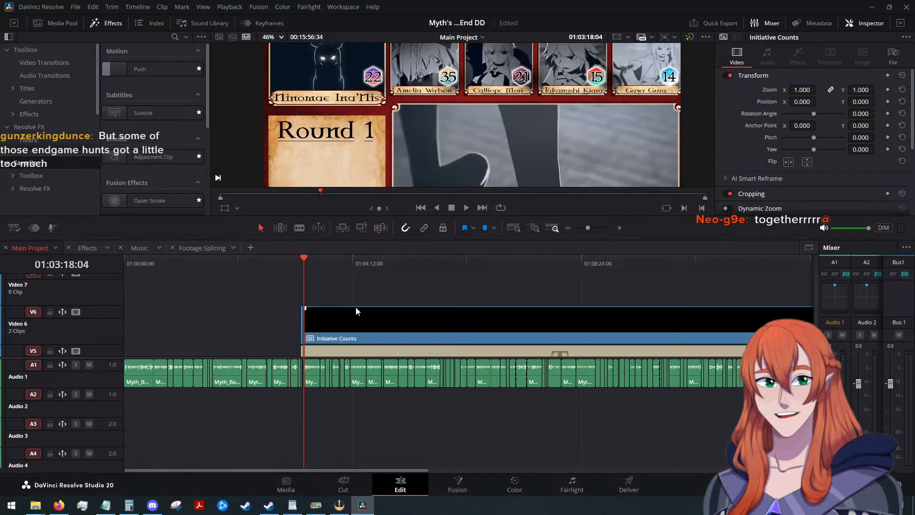
{"action": "left_click", "coordinate": [466, 208]}
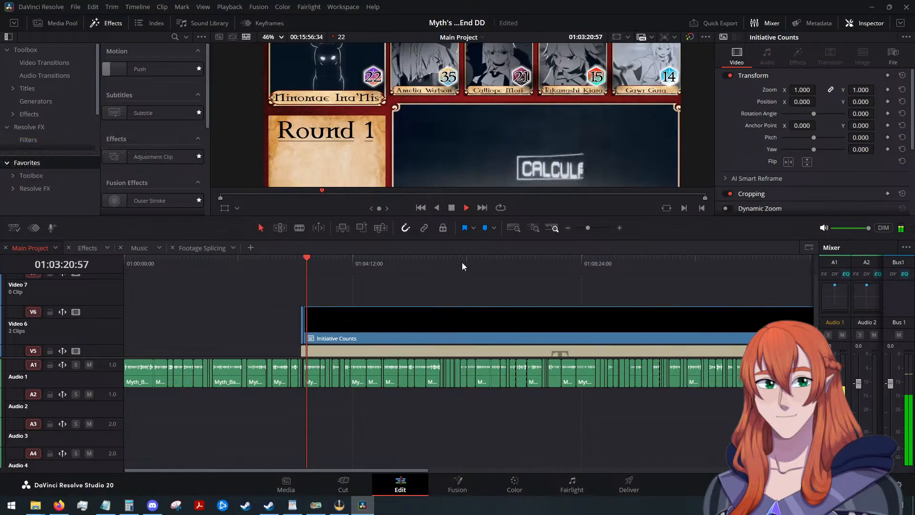
{"action": "left_click", "coordinate": [452, 208]}
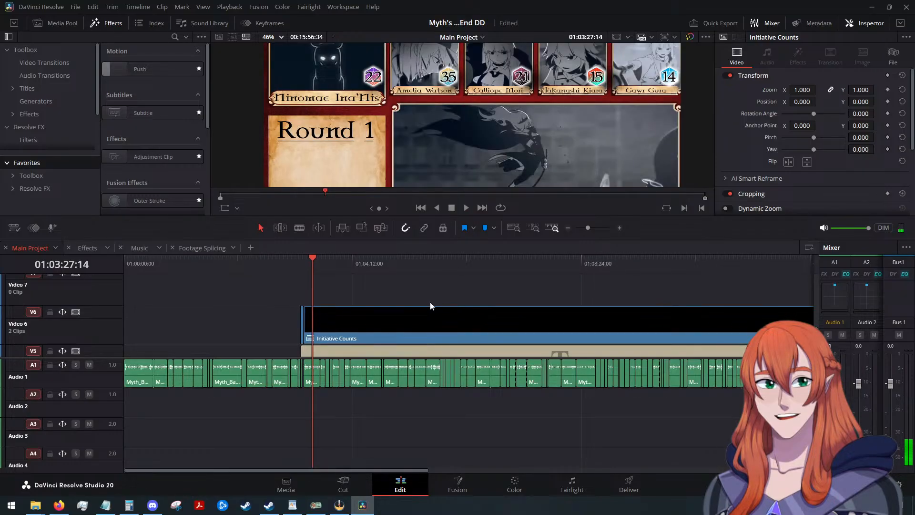
Undo the creation of the Initiative Counts and Gura Initiative Count compound clips.
{"action": "key", "text": "ctrl+z"}
{"action": "key", "text": "ctrl+z"}
{"action": "scroll", "coordinate": [429, 302], "scroll_direction": "up", "scroll_amount": 4}
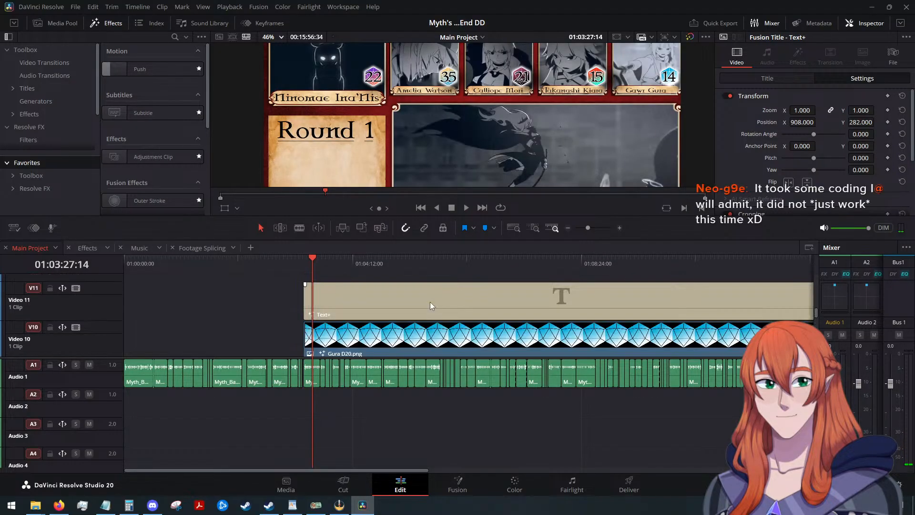
{"action": "scroll", "coordinate": [430, 302], "scroll_direction": "down", "scroll_amount": 2}
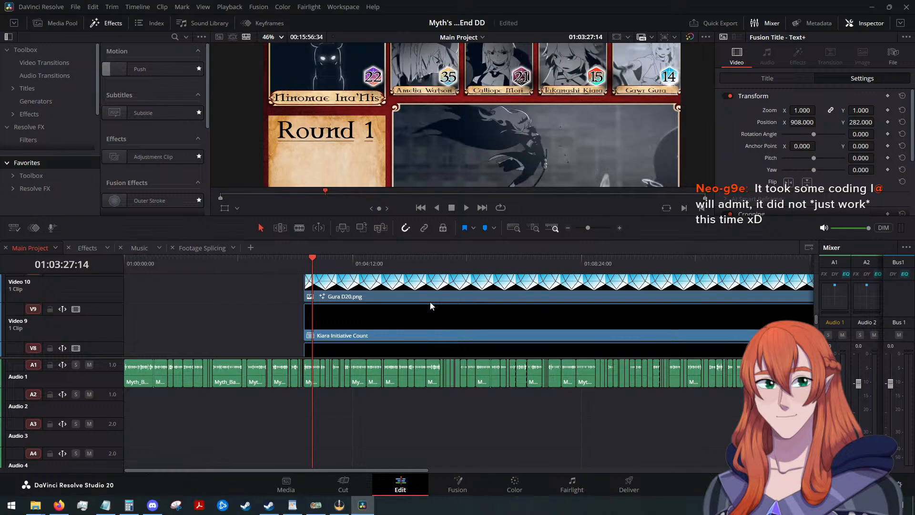
{"action": "scroll", "coordinate": [430, 304], "scroll_direction": "down", "scroll_amount": 1}
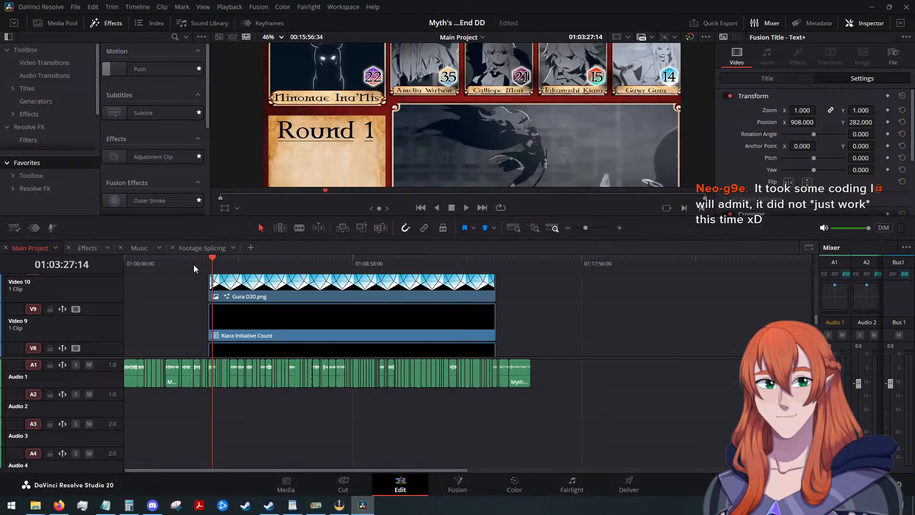
Play from 01:03:16:28, stop at 01:03:20:22, and align the starts of the Gura D20 and title clips with that point.
{"action": "left_click_drag", "start_coordinate": [209, 255], "coordinate": [208, 258]}
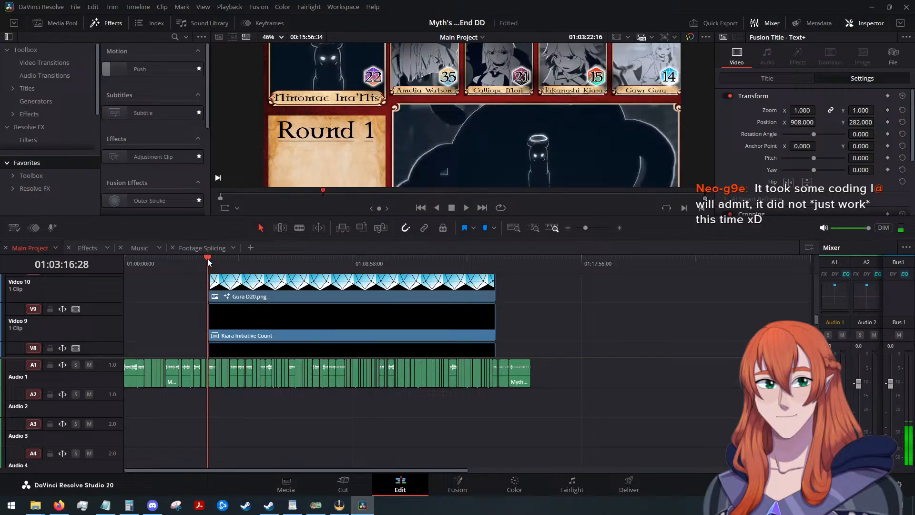
{"action": "left_click", "coordinate": [467, 207]}
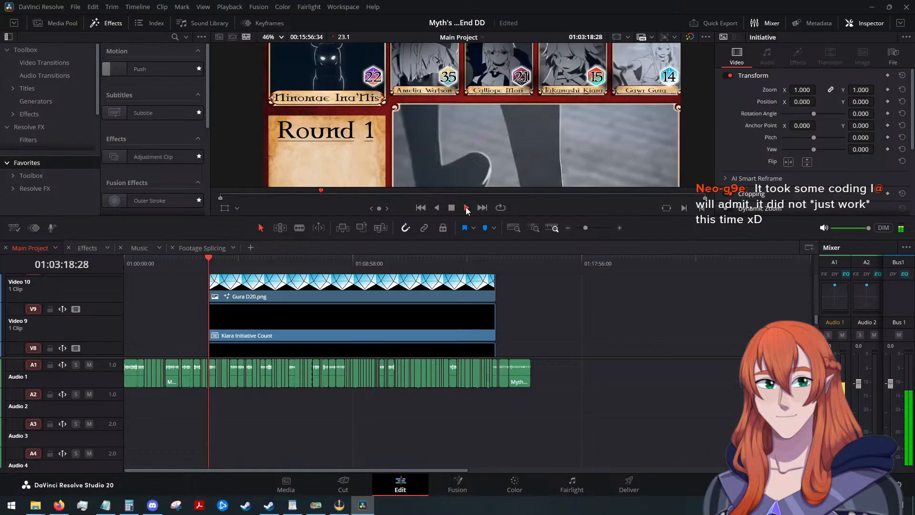
{"action": "left_click", "coordinate": [452, 208]}
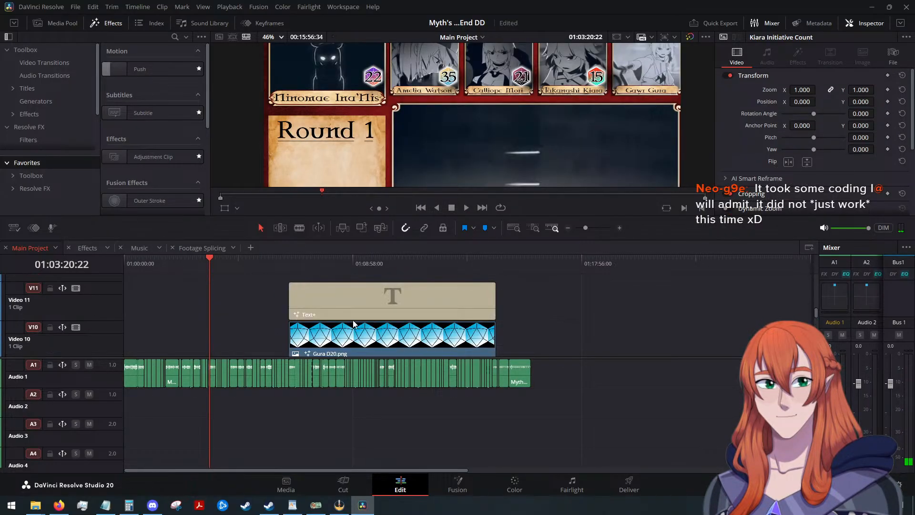
{"action": "scroll", "coordinate": [264, 295], "scroll_direction": "up", "scroll_amount": 3}
{"action": "left_click_drag", "start_coordinate": [264, 293], "coordinate": [214, 336]}
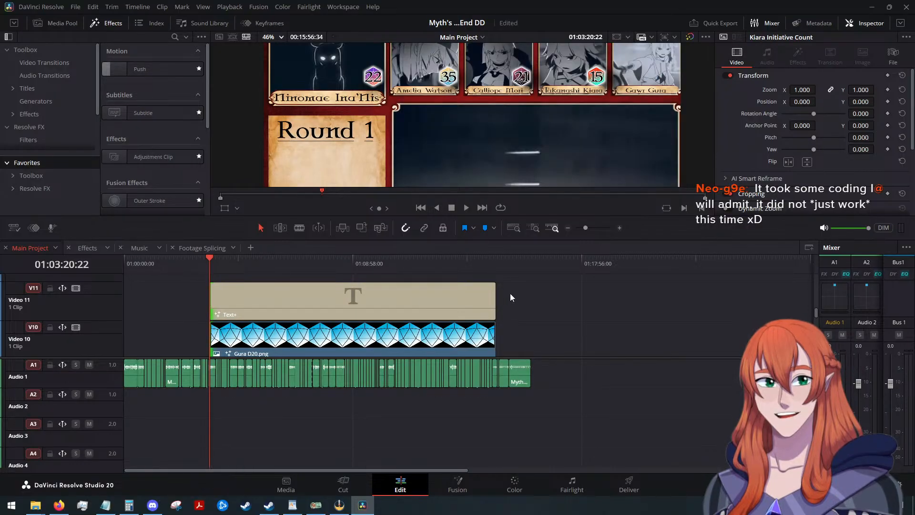
Move the Gura D20 and title clips up one track, to Video 11 and Video 12.
{"action": "scroll", "coordinate": [515, 296], "scroll_direction": "down", "scroll_amount": 5}
{"action": "scroll", "coordinate": [514, 294], "scroll_direction": "up", "scroll_amount": 3}
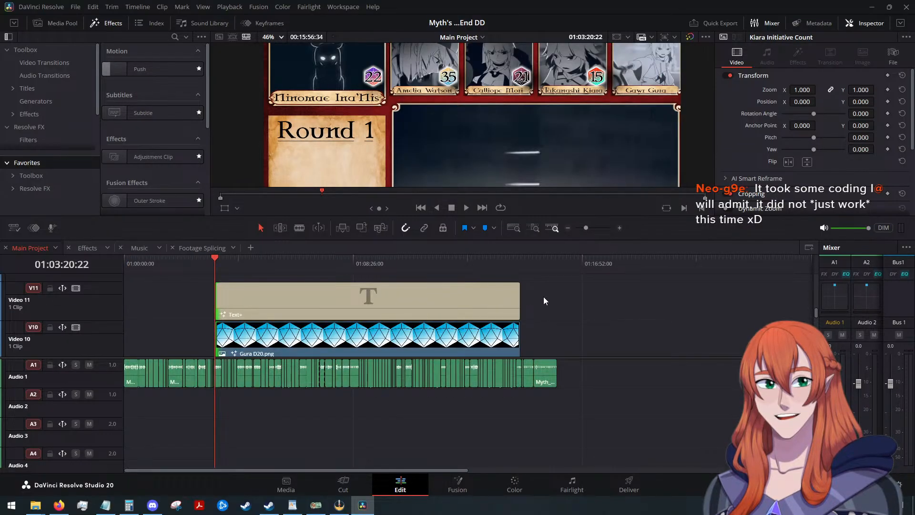
{"action": "left_click_drag", "start_coordinate": [544, 296], "coordinate": [461, 346]}
{"action": "key", "text": "alt+Up"}
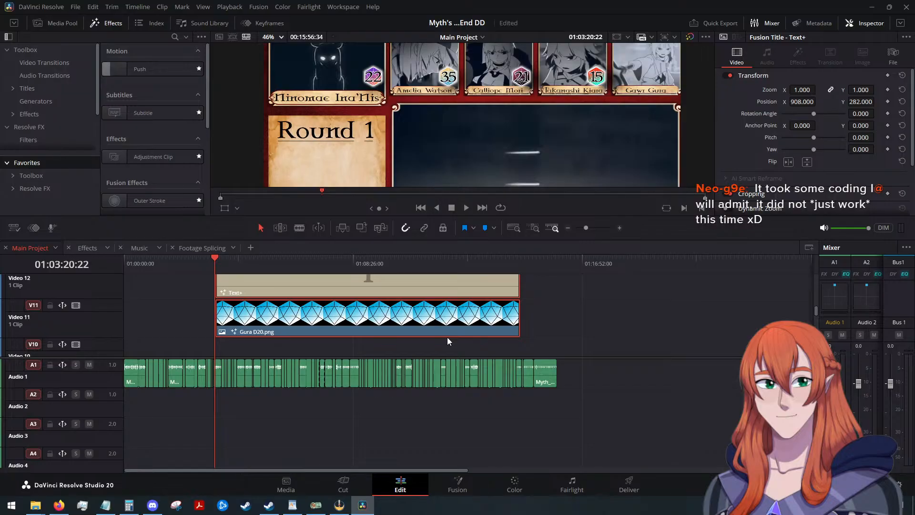
Decompose the Kiara Initiative Count compound clip in place, using clips only.
{"action": "scroll", "coordinate": [447, 336], "scroll_direction": "down", "scroll_amount": 2}
{"action": "left_click", "coordinate": [365, 328]}
{"action": "right_click", "coordinate": [366, 335]}
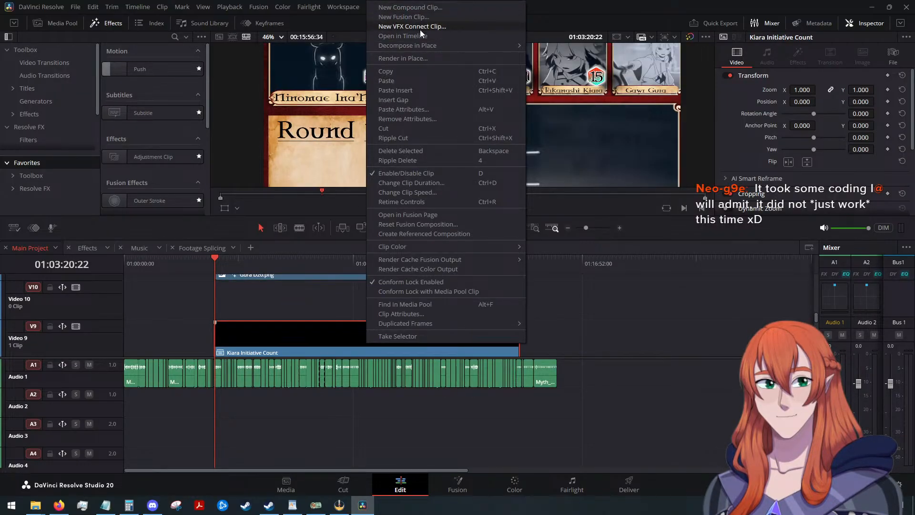
{"action": "mouse_move", "coordinate": [420, 44]}
{"action": "left_click", "coordinate": [552, 44]}
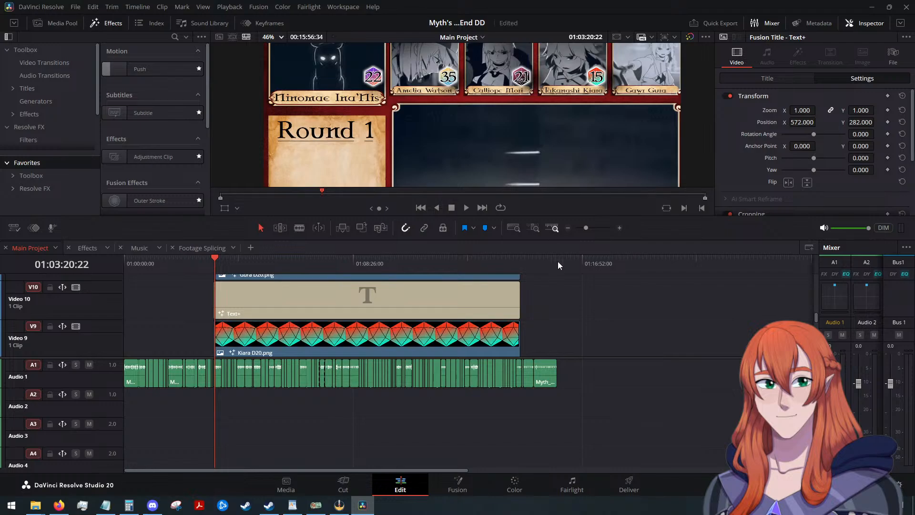
Move the Gura and Kiara D20 and title clips up one track, so that they occupy Video 10 to 13.
{"action": "scroll", "coordinate": [559, 299], "scroll_direction": "up", "scroll_amount": 2}
{"action": "left_click_drag", "start_coordinate": [573, 304], "coordinate": [436, 296]}
{"action": "scroll", "coordinate": [482, 315], "scroll_direction": "down", "scroll_amount": 2}
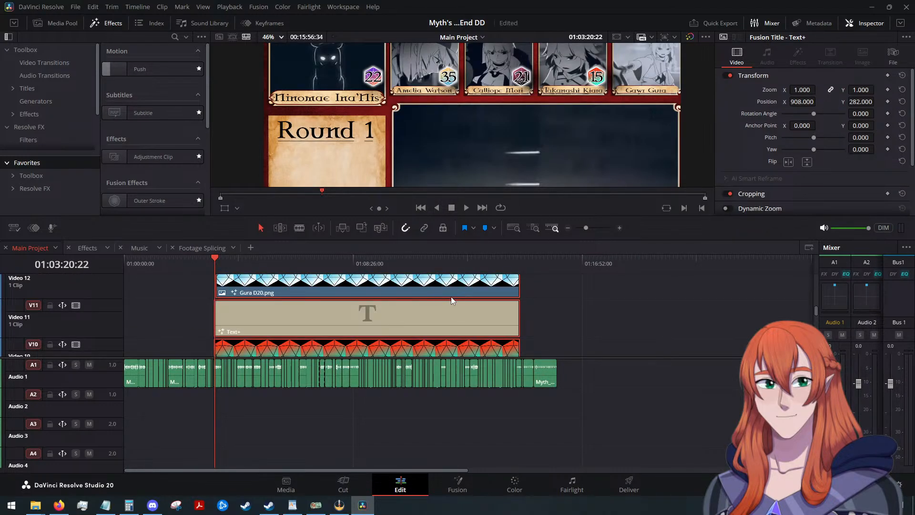
Decompose the Calli Initiative Count compound clip in place, using clips only.
{"action": "scroll", "coordinate": [467, 300], "scroll_direction": "down", "scroll_amount": 2}
{"action": "right_click", "coordinate": [398, 315]}
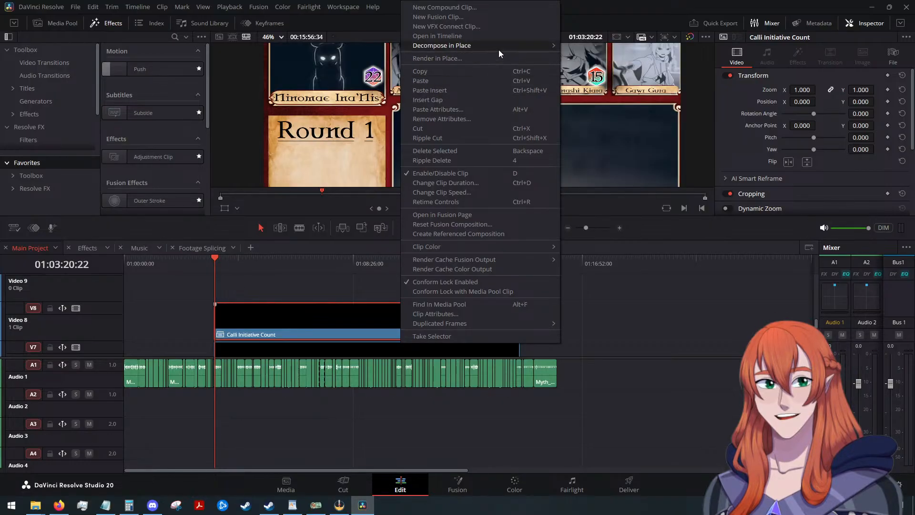
{"action": "left_click", "coordinate": [594, 46]}
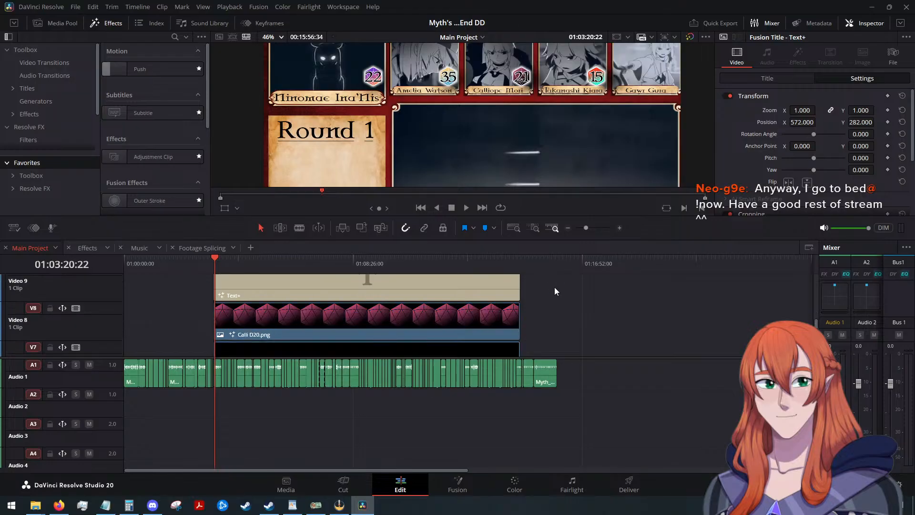
Move the Gura, Kiara and Calli D20 and title clips up one track, leaving Video 8 empty.
{"action": "left_click_drag", "start_coordinate": [538, 326], "coordinate": [395, 231]}
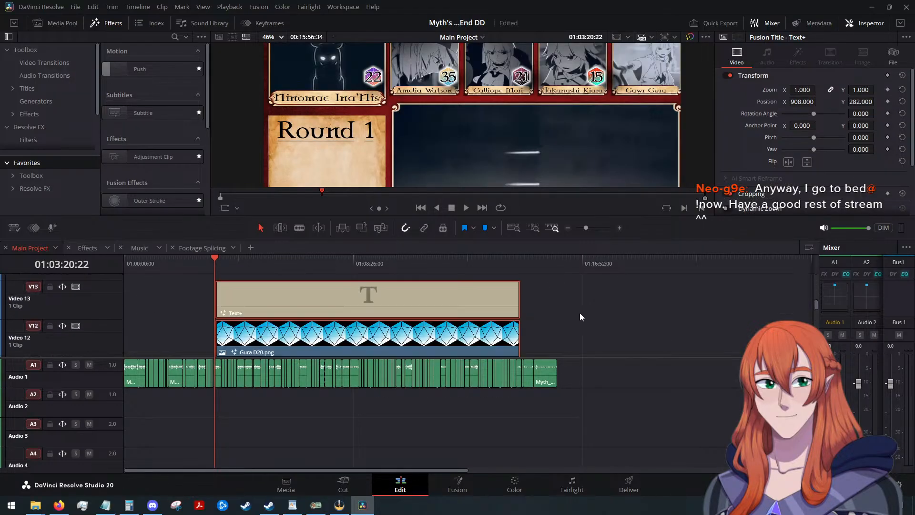
{"action": "scroll", "coordinate": [594, 310], "scroll_direction": "up", "scroll_amount": 4}
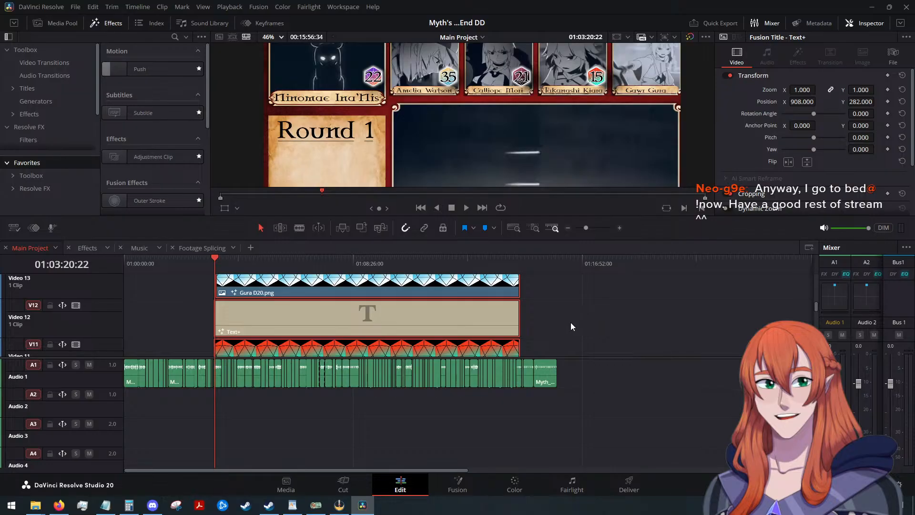
{"action": "scroll", "coordinate": [563, 334], "scroll_direction": "down", "scroll_amount": 4}
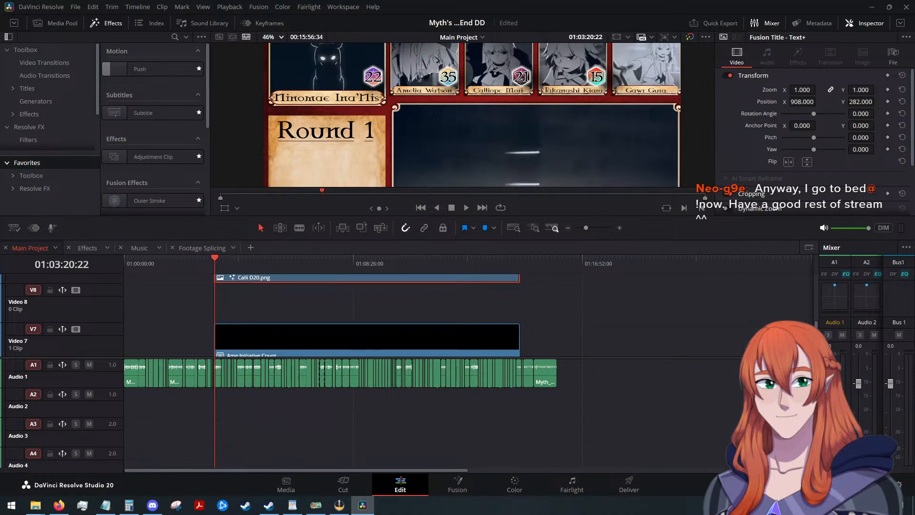
{"action": "key", "text": "alt+Tab"}
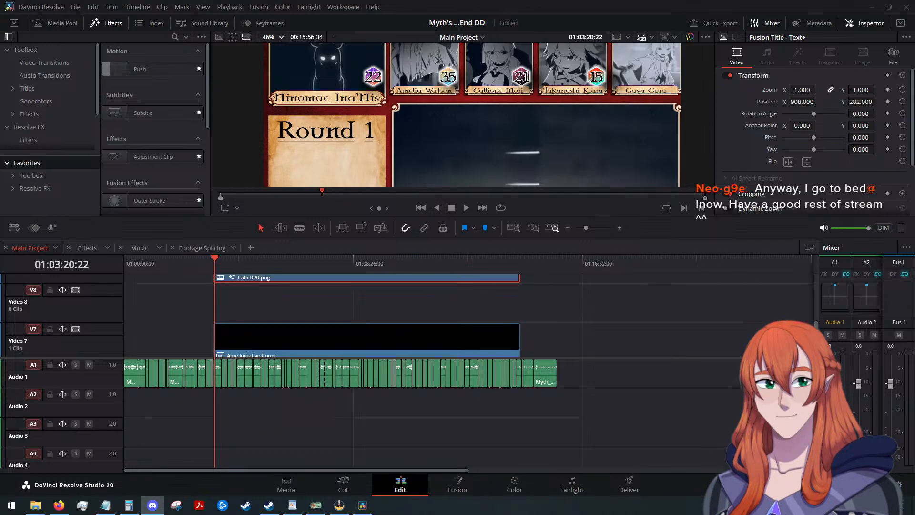
{"action": "left_click", "coordinate": [542, 306]}
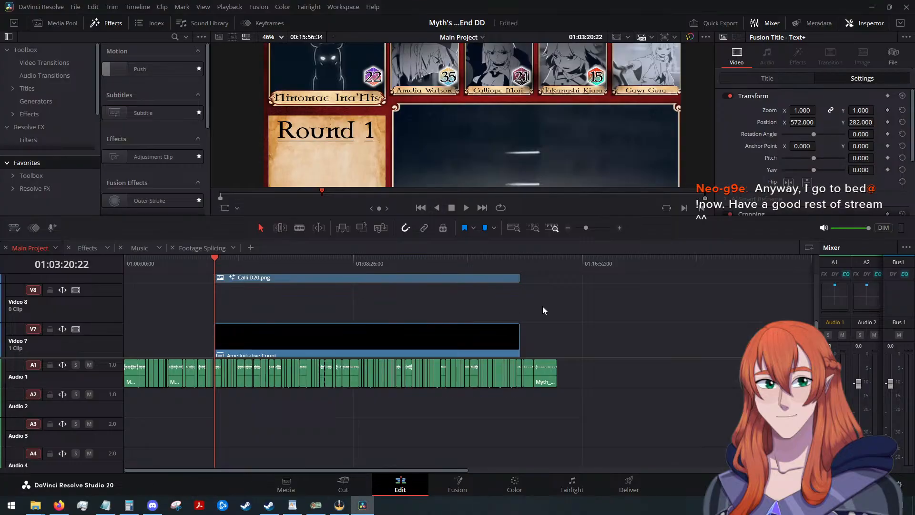
Decompose the Ame Initiative Count compound clip in place, using clips only.
{"action": "scroll", "coordinate": [544, 306], "scroll_direction": "down", "scroll_amount": 1}
{"action": "scroll", "coordinate": [533, 313], "scroll_direction": "up", "scroll_amount": 1}
{"action": "right_click", "coordinate": [451, 338]}
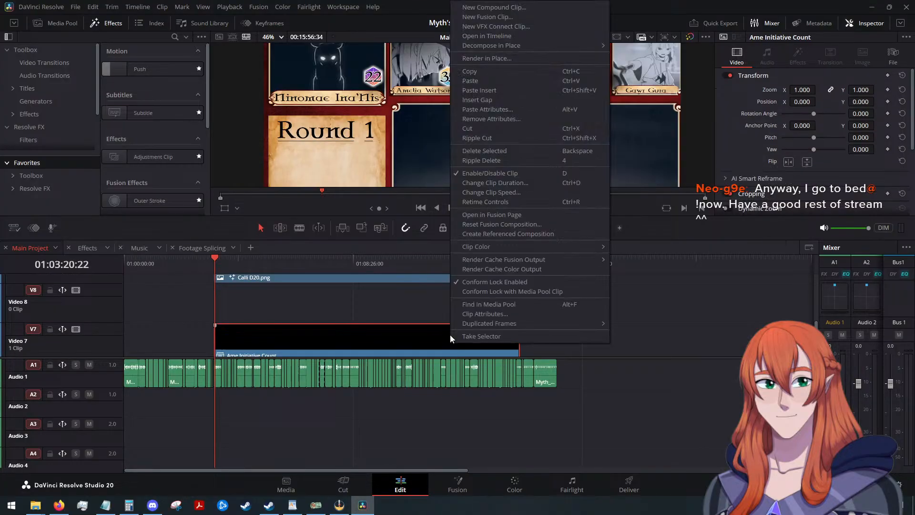
{"action": "mouse_move", "coordinate": [548, 45]}
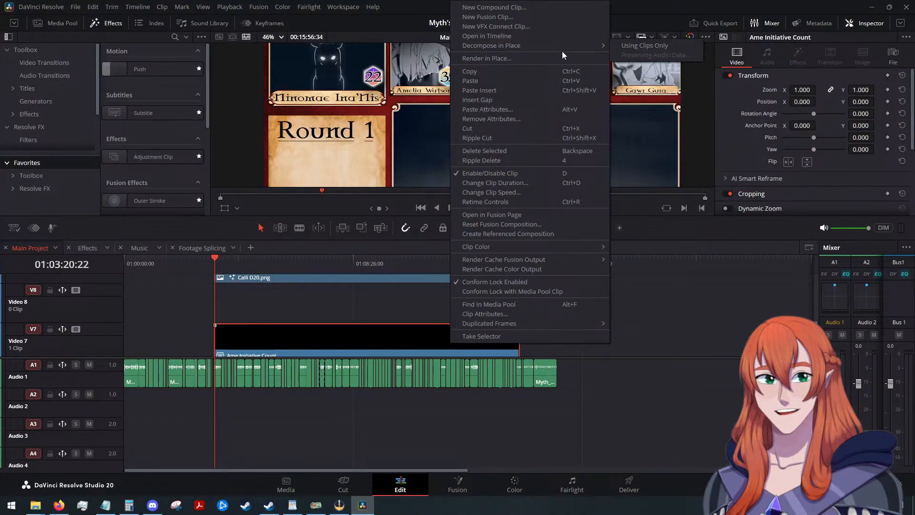
{"action": "left_click", "coordinate": [628, 46]}
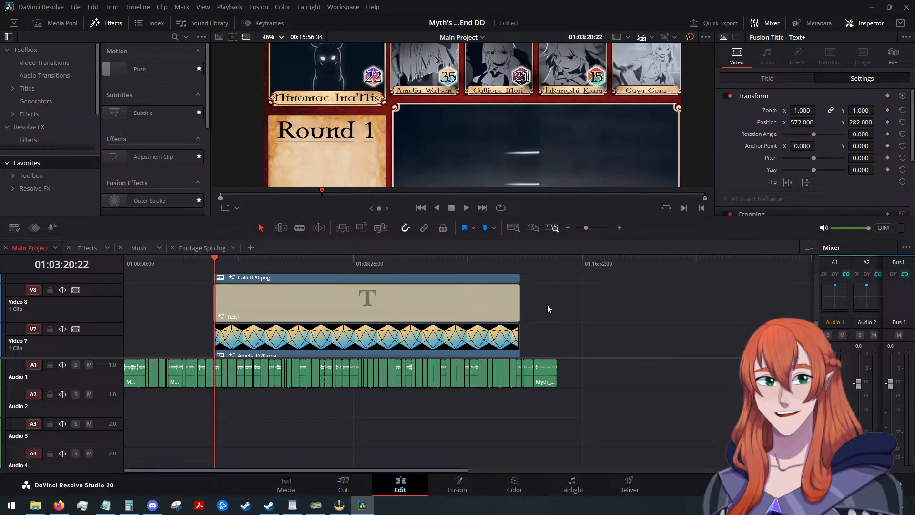
{"action": "scroll", "coordinate": [547, 305], "scroll_direction": "down", "scroll_amount": 1}
{"action": "scroll", "coordinate": [540, 304], "scroll_direction": "up", "scroll_amount": 2}
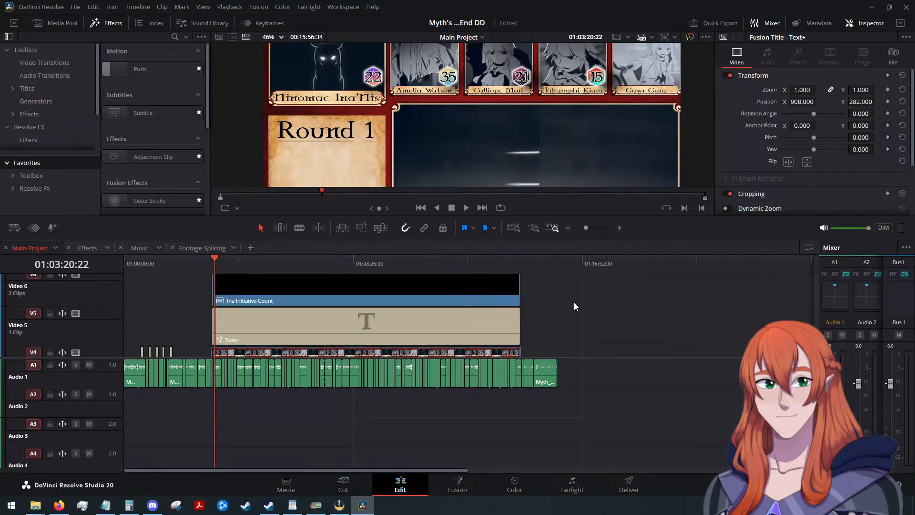
Move the Gura, Kiara, Calli and Ame D20 and title clips up one track, leaving Video 7 empty.
{"action": "scroll", "coordinate": [574, 306], "scroll_direction": "down", "scroll_amount": 2}
{"action": "key", "text": "alt+Up"}
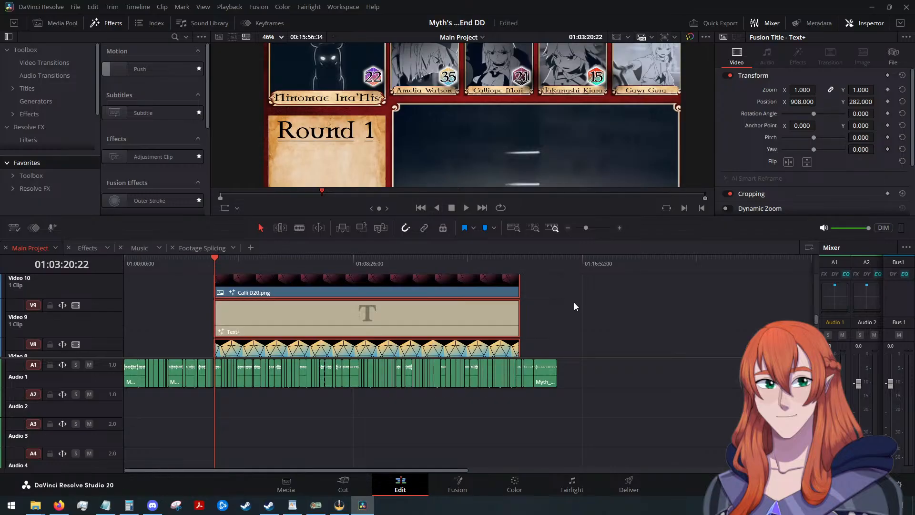
{"action": "scroll", "coordinate": [573, 302], "scroll_direction": "down", "scroll_amount": 2}
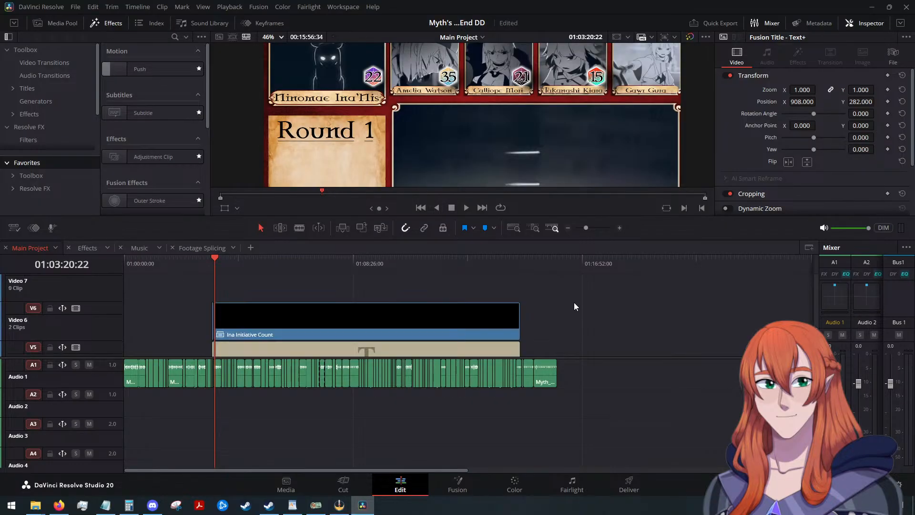
Decompose the Ina Initiative Count compound clip on Video 6 in place.
{"action": "left_click", "coordinate": [447, 318]}
{"action": "right_click", "coordinate": [447, 318]}
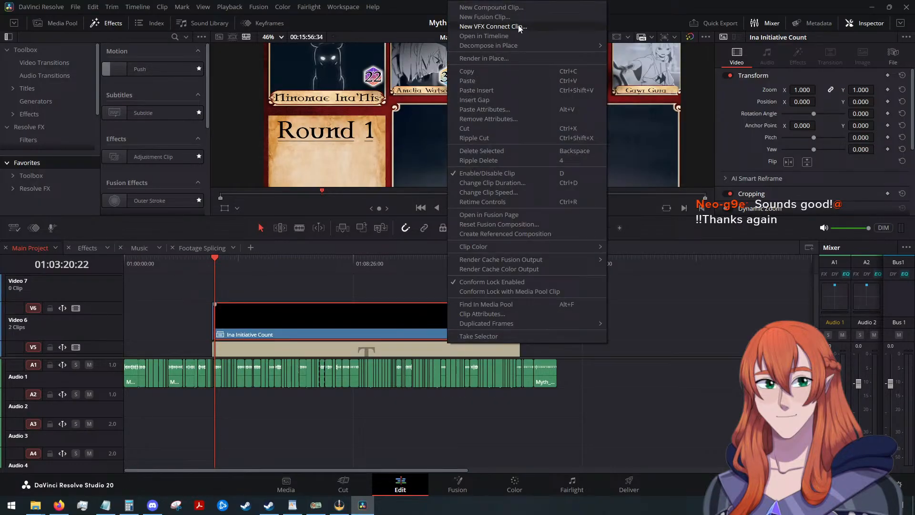
{"action": "mouse_move", "coordinate": [525, 45]}
{"action": "left_click", "coordinate": [633, 47]}
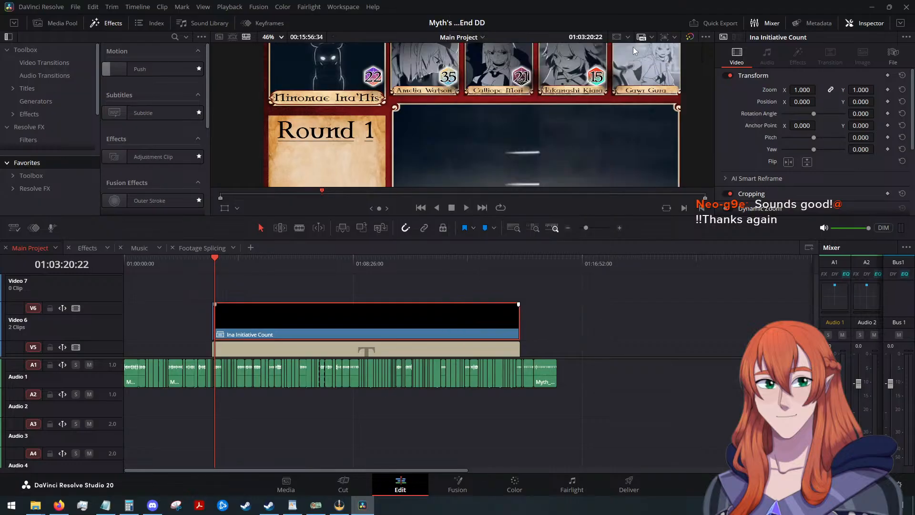
{"action": "scroll", "coordinate": [582, 316], "scroll_direction": "down", "scroll_amount": 5}
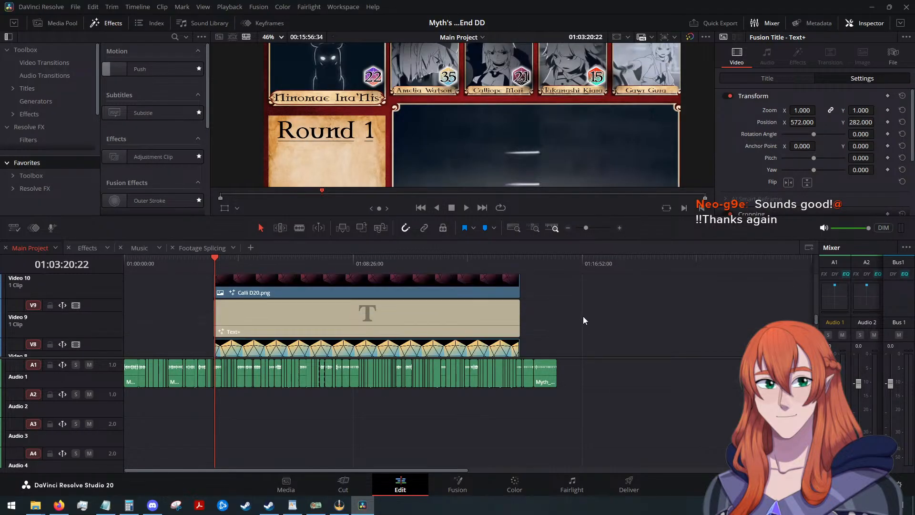
Move the playhead to 01:03:15:22 and decompose in place the short Initiative compound clip before Ina's D20 clip on Video 6.
{"action": "scroll", "coordinate": [582, 316], "scroll_direction": "up", "scroll_amount": 8}
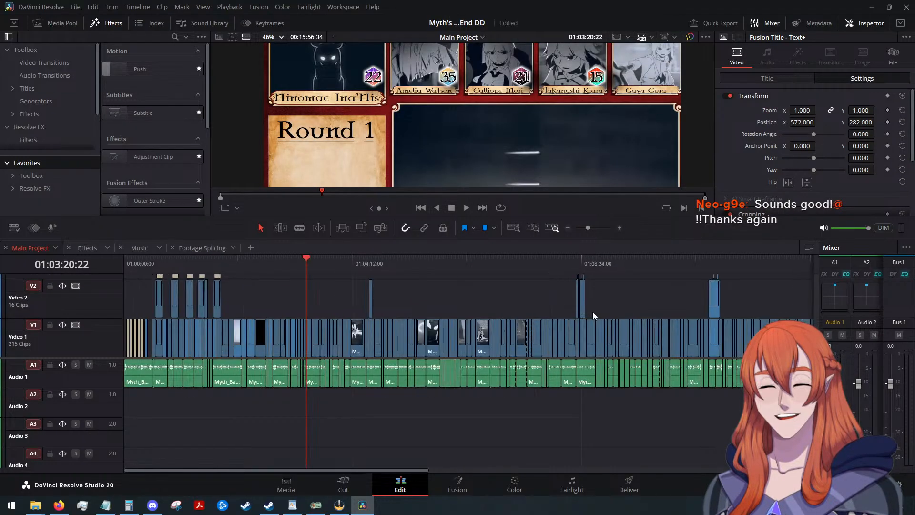
{"action": "scroll", "coordinate": [534, 311], "scroll_direction": "up", "scroll_amount": 3}
{"action": "scroll", "coordinate": [501, 326], "scroll_direction": "up", "scroll_amount": 3}
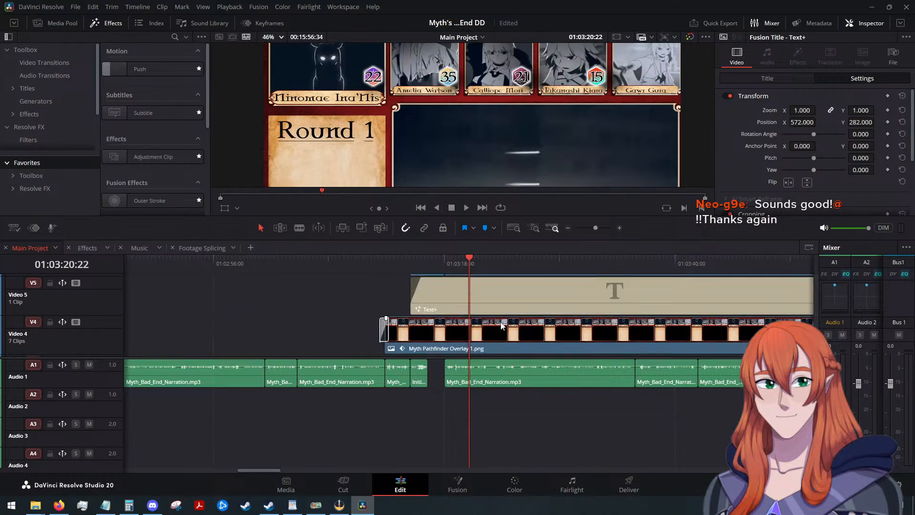
{"action": "scroll", "coordinate": [488, 327], "scroll_direction": "down", "scroll_amount": 3}
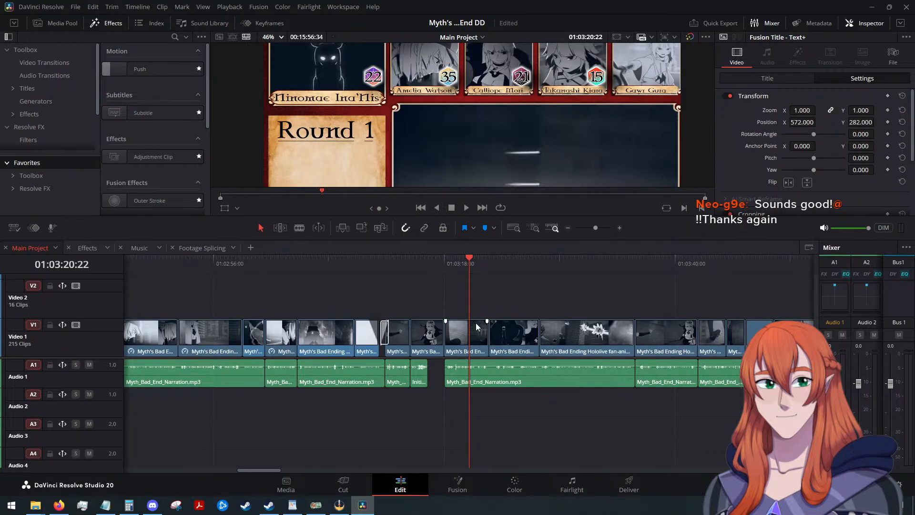
{"action": "scroll", "coordinate": [464, 321], "scroll_direction": "up", "scroll_amount": 4}
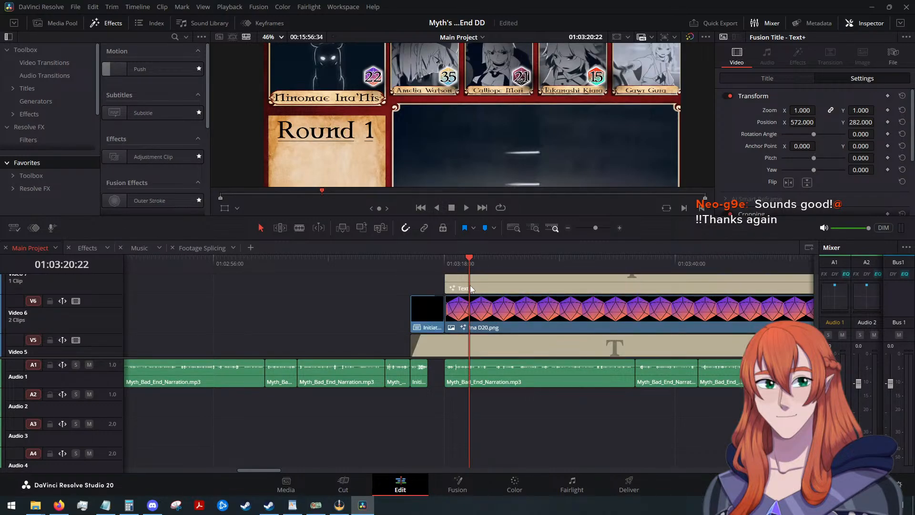
{"action": "left_click_drag", "start_coordinate": [470, 257], "coordinate": [417, 261]}
{"action": "left_click", "coordinate": [427, 314]}
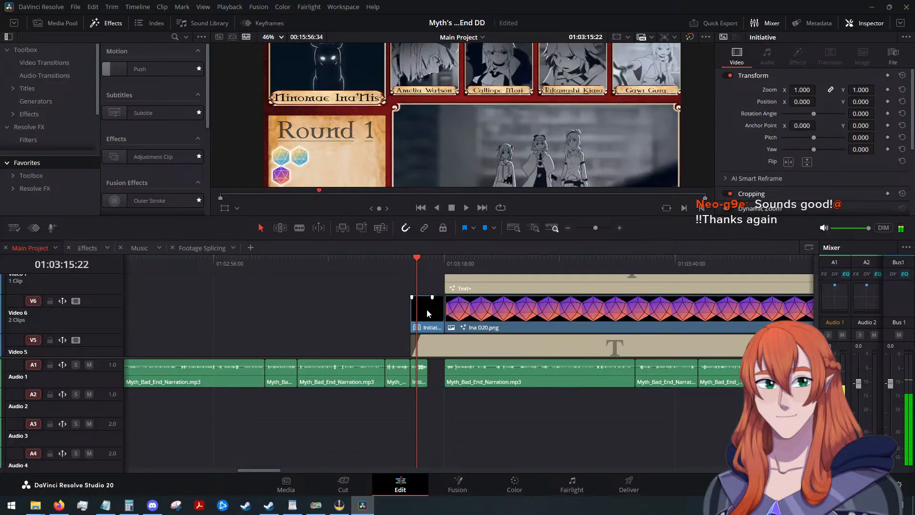
{"action": "right_click", "coordinate": [427, 309]}
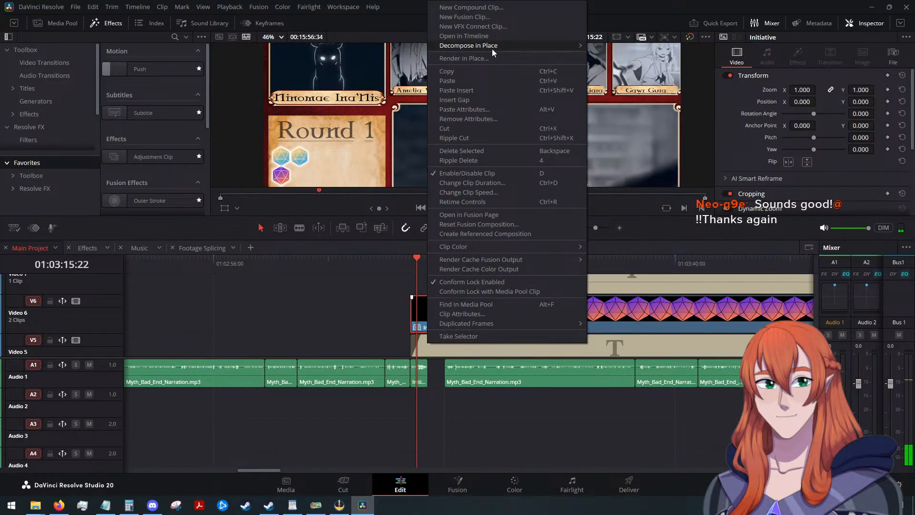
{"action": "left_click", "coordinate": [595, 54]}
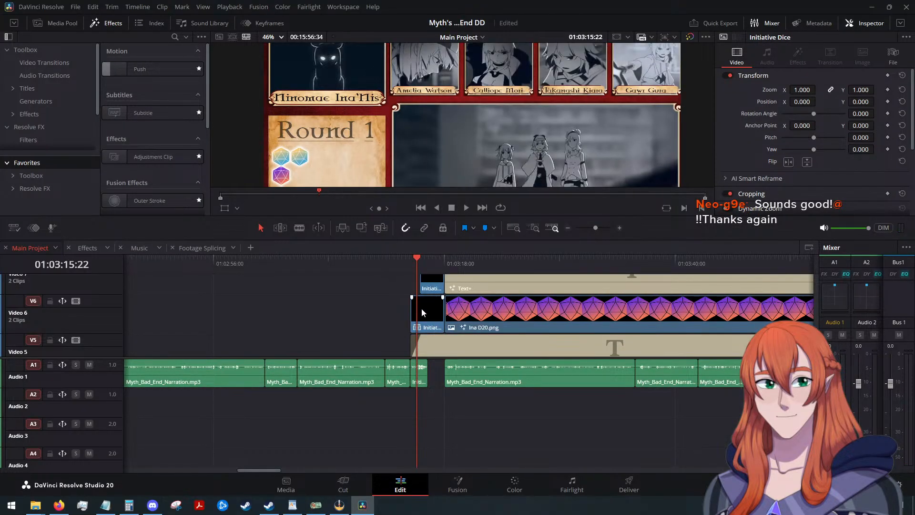
Decompose the short Initiative Math compound clip on Video 7 in place.
{"action": "scroll", "coordinate": [421, 308], "scroll_direction": "up", "scroll_amount": 2}
{"action": "left_click", "coordinate": [429, 333]}
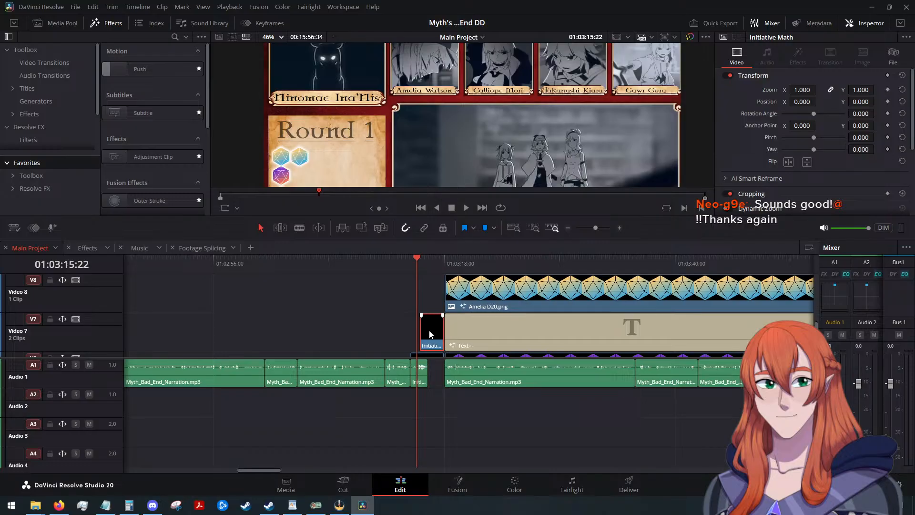
{"action": "right_click", "coordinate": [429, 334]}
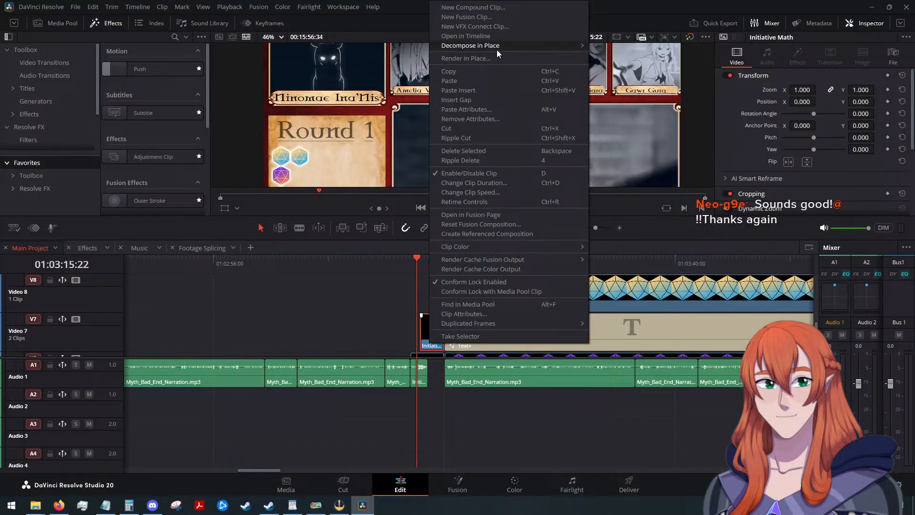
{"action": "mouse_move", "coordinate": [496, 47]}
{"action": "left_click", "coordinate": [616, 46]}
{"action": "scroll", "coordinate": [401, 315], "scroll_direction": "up", "scroll_amount": 3}
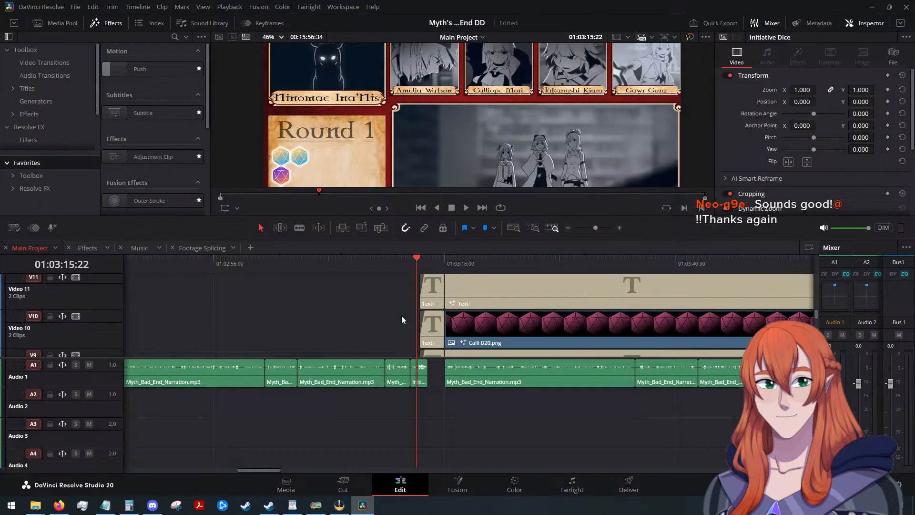
Select all the short Text+ clips from Initiative Math and move them up together until the topmost one sits on Video 17.
{"action": "scroll", "coordinate": [401, 315], "scroll_direction": "down", "scroll_amount": 3}
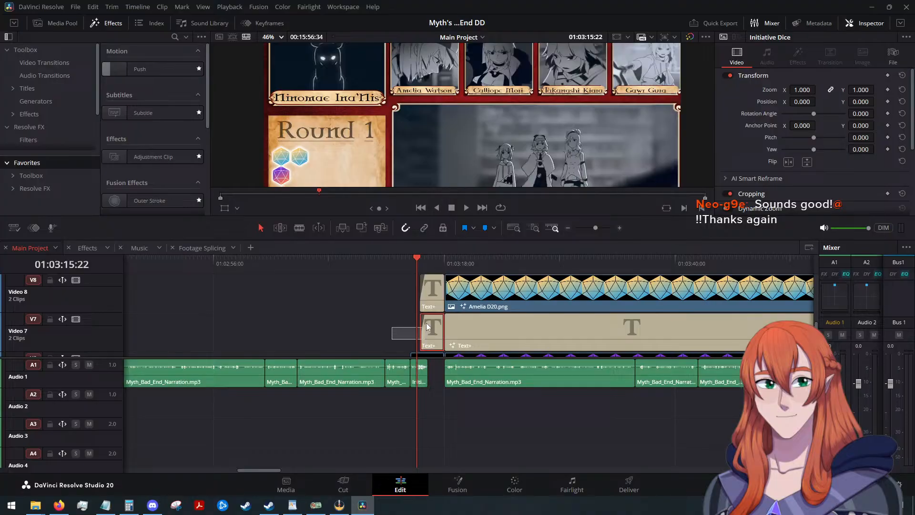
{"action": "left_click_drag", "start_coordinate": [426, 323], "coordinate": [424, 270]}
{"action": "scroll", "coordinate": [379, 299], "scroll_direction": "up", "scroll_amount": 1}
{"action": "scroll", "coordinate": [378, 306], "scroll_direction": "down", "scroll_amount": 3}
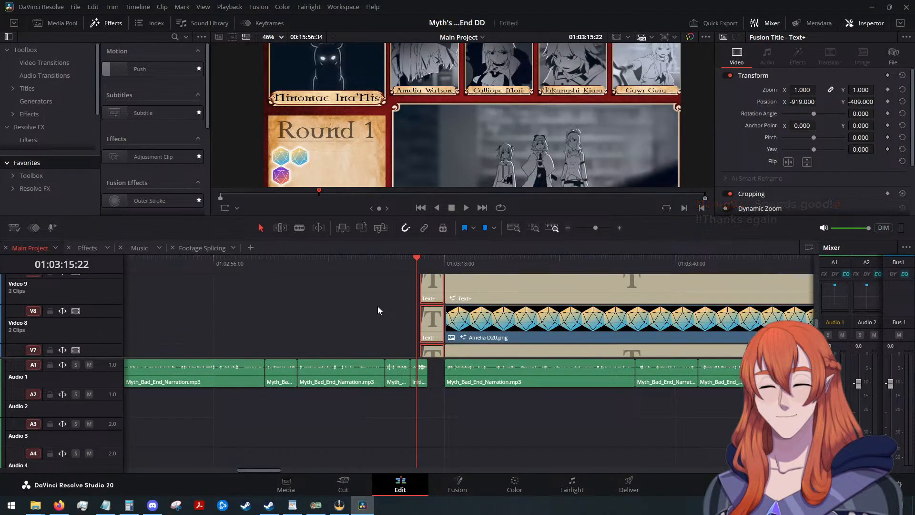
{"action": "scroll", "coordinate": [378, 306], "scroll_direction": "down", "scroll_amount": 2}
{"action": "left_click", "coordinate": [370, 303]}
{"action": "scroll", "coordinate": [371, 307], "scroll_direction": "up", "scroll_amount": 1}
{"action": "left_click_drag", "start_coordinate": [370, 313], "coordinate": [430, 243]}
{"action": "scroll", "coordinate": [487, 298], "scroll_direction": "down", "scroll_amount": 2}
{"action": "scroll", "coordinate": [370, 313], "scroll_direction": "down", "scroll_amount": 4}
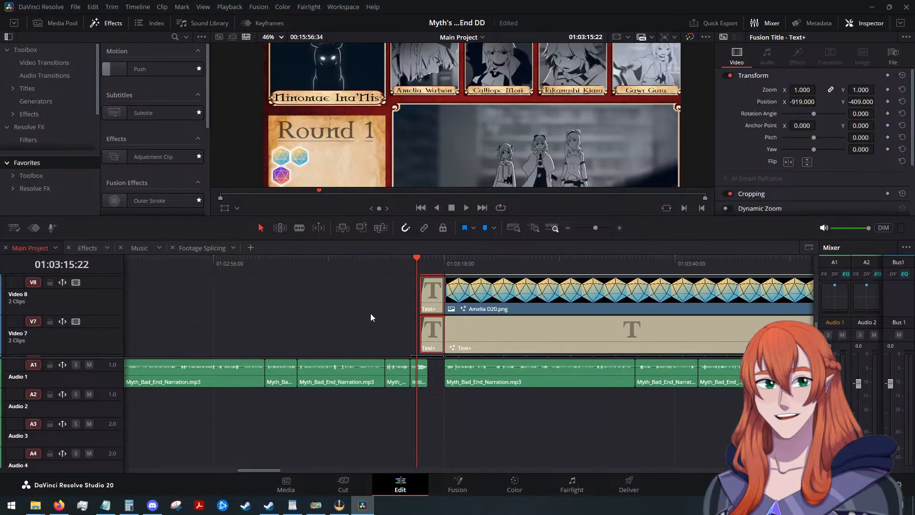
{"action": "scroll", "coordinate": [369, 314], "scroll_direction": "up", "scroll_amount": 1}
{"action": "scroll", "coordinate": [324, 301], "scroll_direction": "up", "scroll_amount": 1}
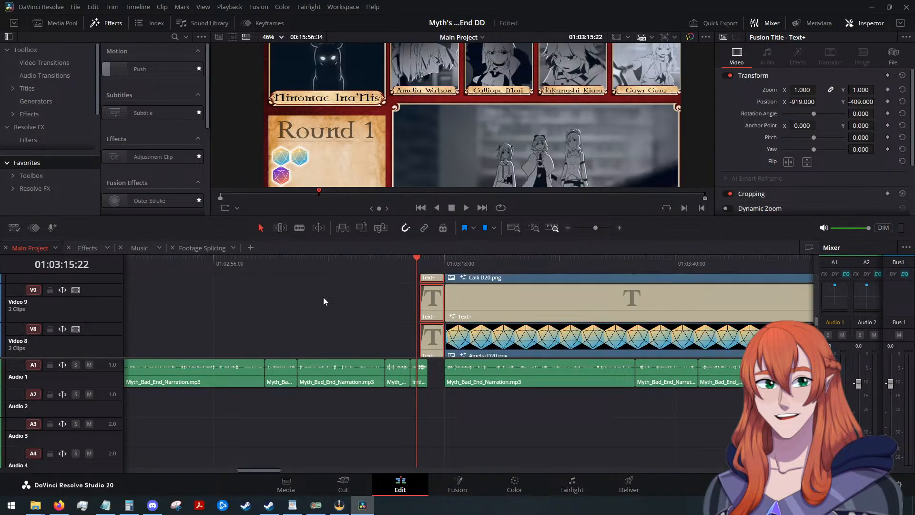
{"action": "scroll", "coordinate": [323, 298], "scroll_direction": "down", "scroll_amount": 3}
{"action": "scroll", "coordinate": [319, 299], "scroll_direction": "up", "scroll_amount": 3}
{"action": "scroll", "coordinate": [310, 300], "scroll_direction": "up", "scroll_amount": 8}
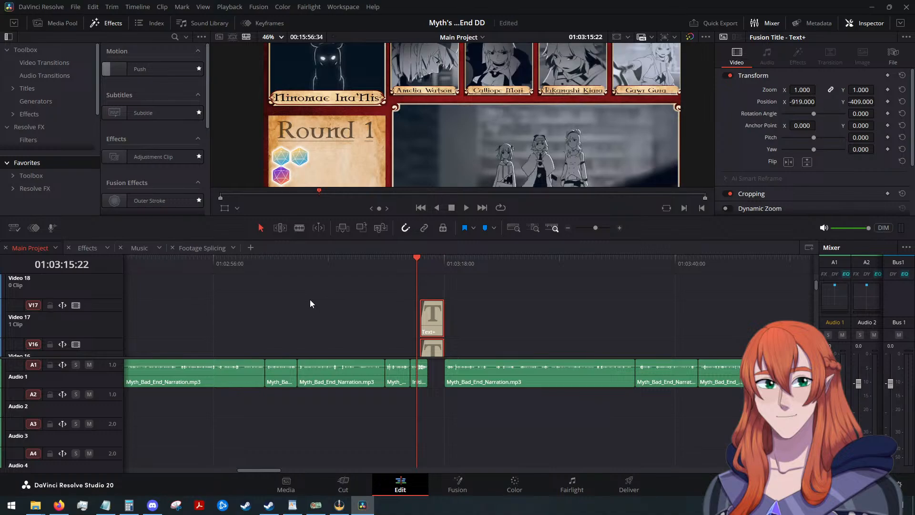
{"action": "scroll", "coordinate": [314, 302], "scroll_direction": "down", "scroll_amount": 12}
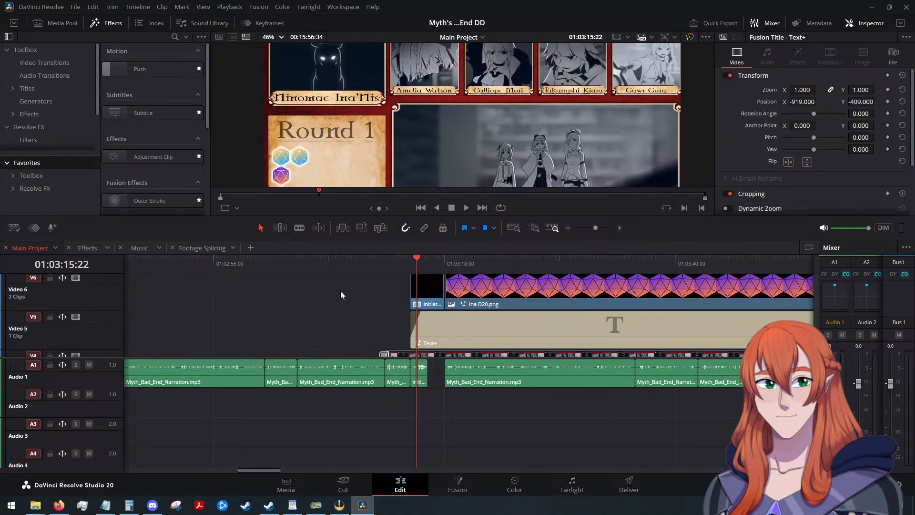
Decompose the short Initiative Dice compound clip on Video 6 in place.
{"action": "scroll", "coordinate": [340, 295], "scroll_direction": "up", "scroll_amount": 1}
{"action": "left_click", "coordinate": [430, 341]}
{"action": "right_click", "coordinate": [430, 341]}
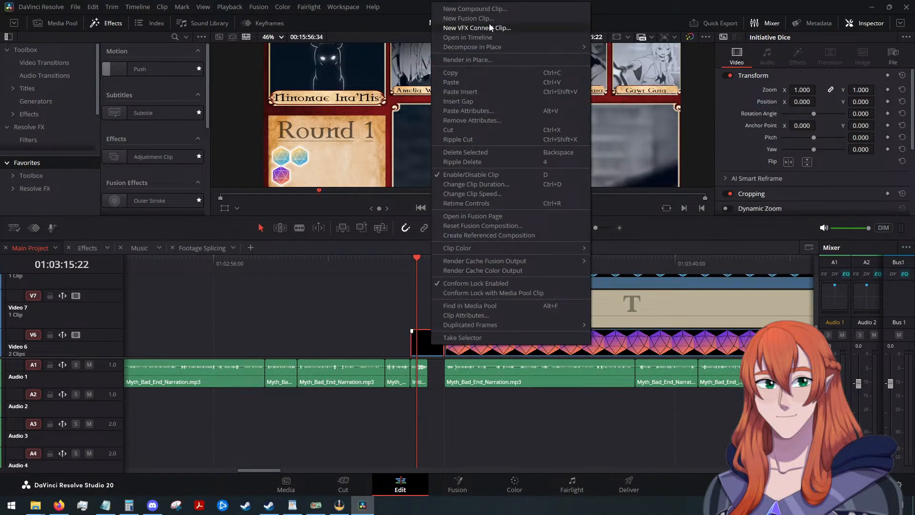
{"action": "mouse_move", "coordinate": [481, 48]}
{"action": "left_click", "coordinate": [613, 50]}
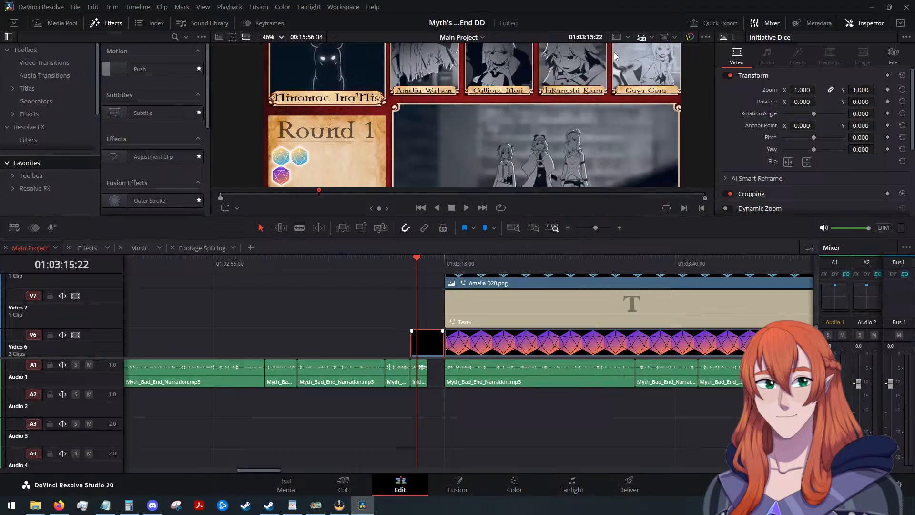
{"action": "scroll", "coordinate": [359, 313], "scroll_direction": "down", "scroll_amount": 3}
{"action": "scroll", "coordinate": [358, 312], "scroll_direction": "up", "scroll_amount": 2}
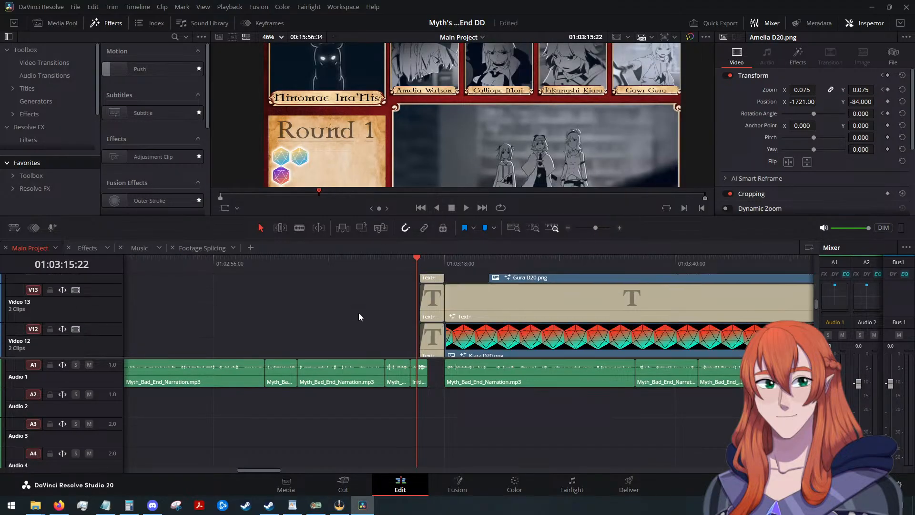
Play the timeline from shortly before the initiative rolls into Round 1 to check the decomposed dice and titles, and stop at 01:03:37:43.
{"action": "scroll", "coordinate": [358, 313], "scroll_direction": "down", "scroll_amount": 2}
{"action": "scroll", "coordinate": [378, 328], "scroll_direction": "down", "scroll_amount": 5}
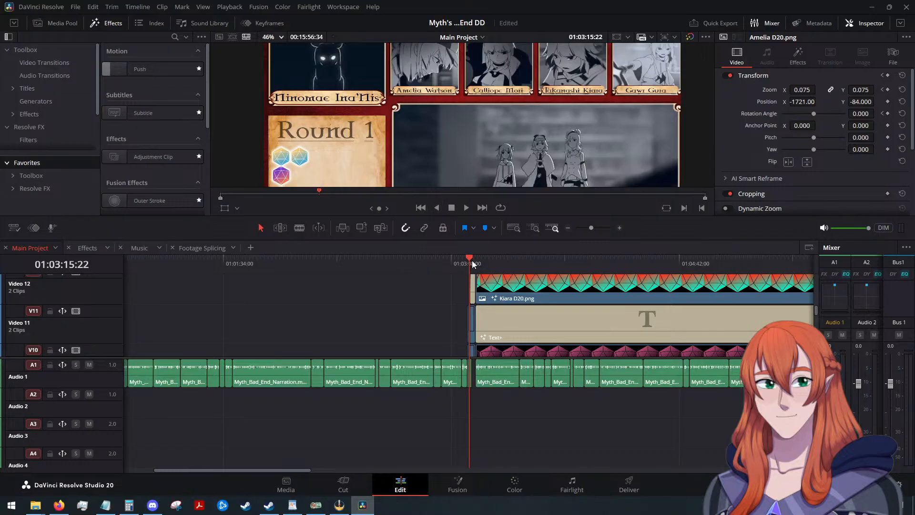
{"action": "left_click", "coordinate": [433, 263]}
{"action": "left_click", "coordinate": [466, 208]}
{"action": "scroll", "coordinate": [420, 316], "scroll_direction": "down", "scroll_amount": 5}
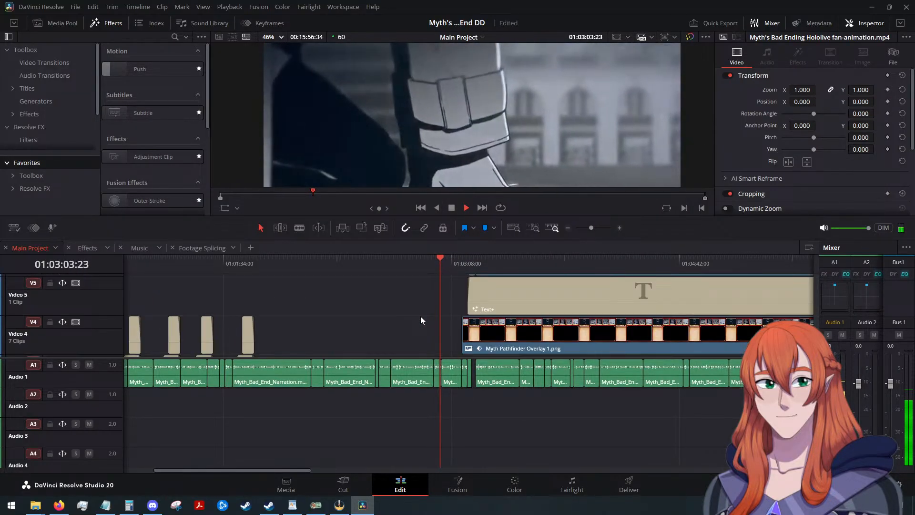
{"action": "scroll", "coordinate": [392, 314], "scroll_direction": "down", "scroll_amount": 6}
{"action": "scroll", "coordinate": [488, 339], "scroll_direction": "up", "scroll_amount": 7}
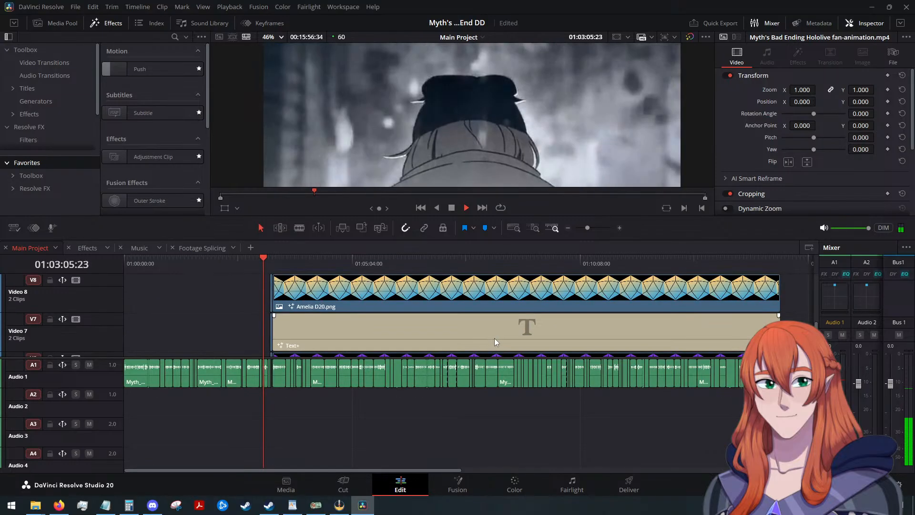
{"action": "scroll", "coordinate": [490, 330], "scroll_direction": "up", "scroll_amount": 3}
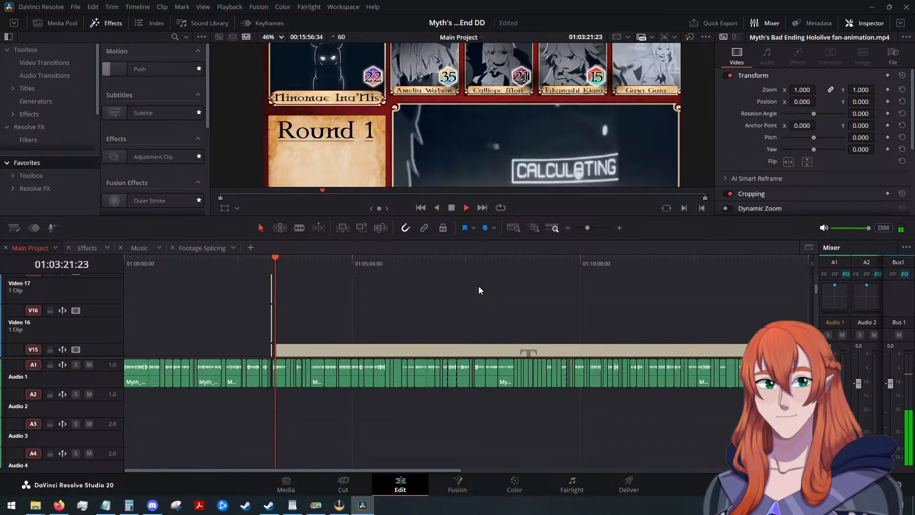
{"action": "scroll", "coordinate": [479, 287], "scroll_direction": "down", "scroll_amount": 3}
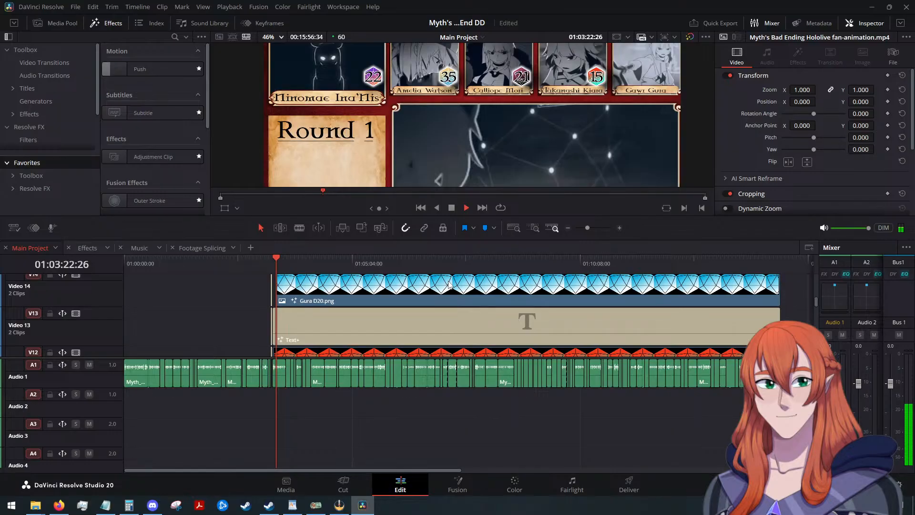
{"action": "scroll", "coordinate": [452, 288], "scroll_direction": "down", "scroll_amount": 3}
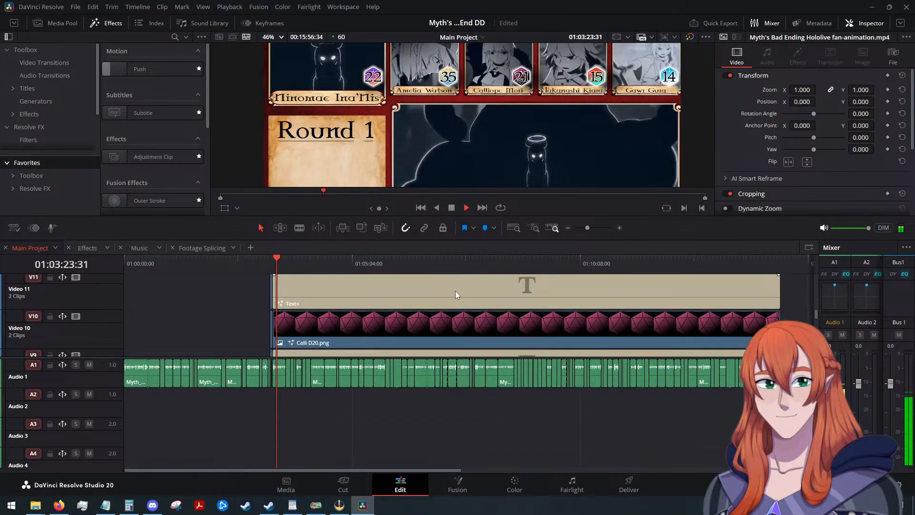
{"action": "scroll", "coordinate": [456, 293], "scroll_direction": "up", "scroll_amount": 1}
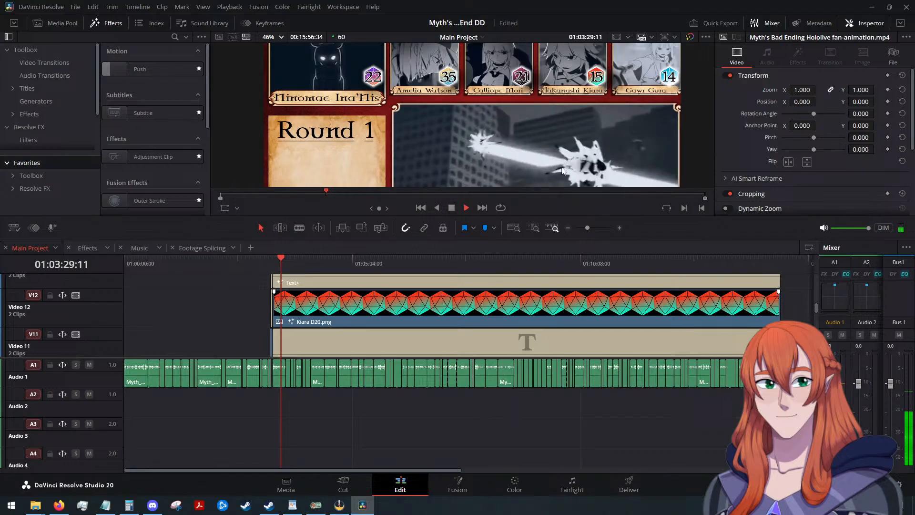
{"action": "left_click", "coordinate": [452, 208]}
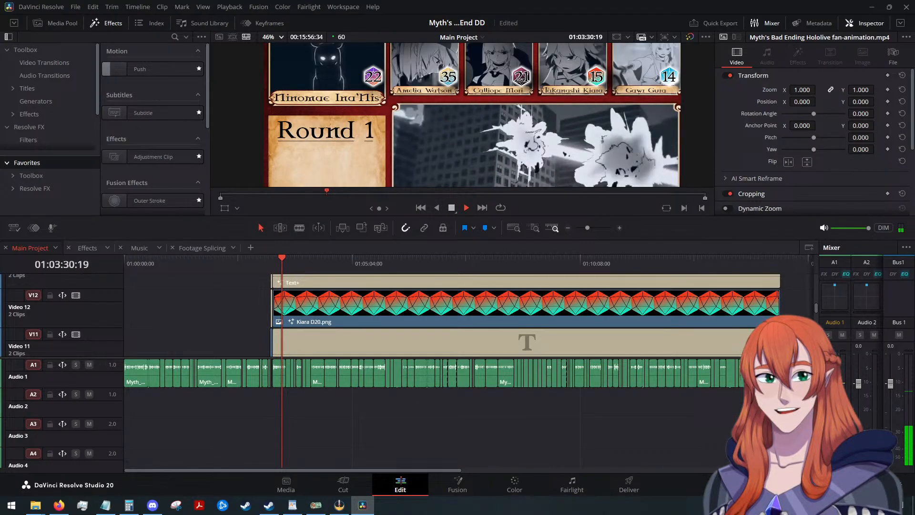
{"action": "left_click", "coordinate": [82, 506]}
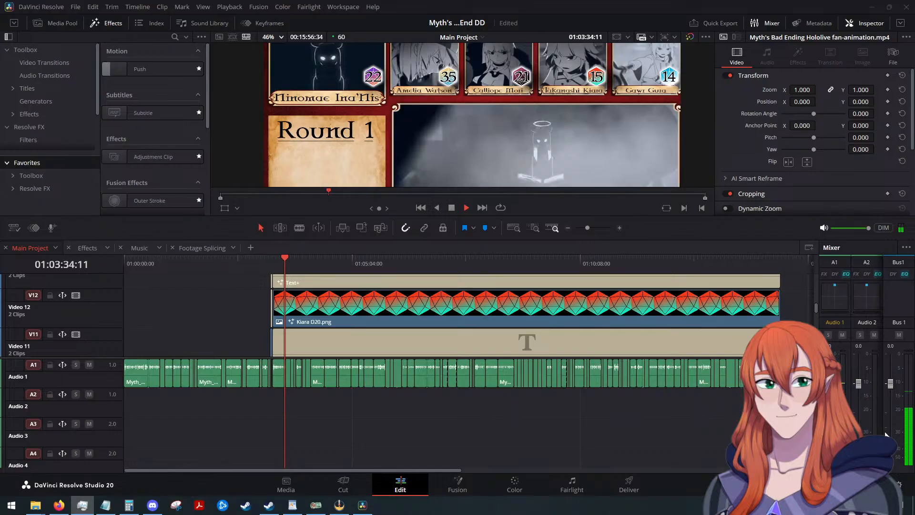
{"action": "left_click", "coordinate": [451, 209]}
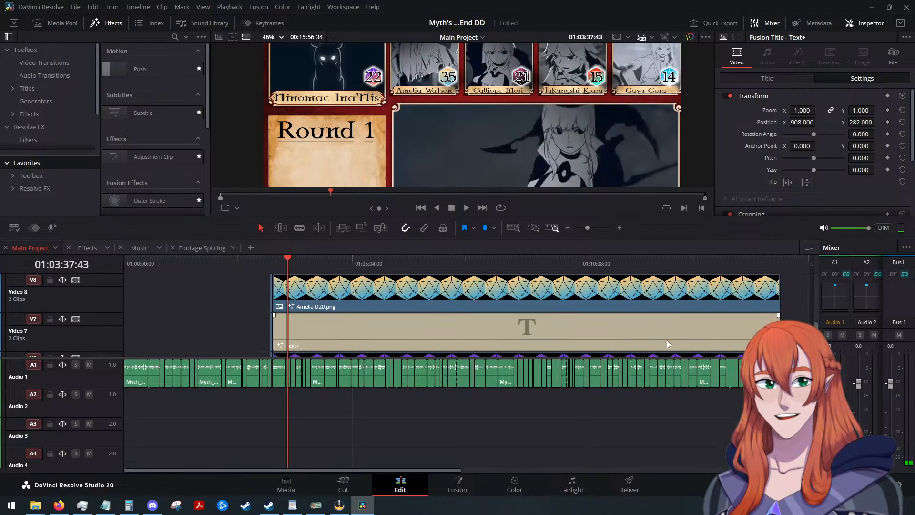
{"action": "scroll", "coordinate": [667, 339], "scroll_direction": "down", "scroll_amount": 10}
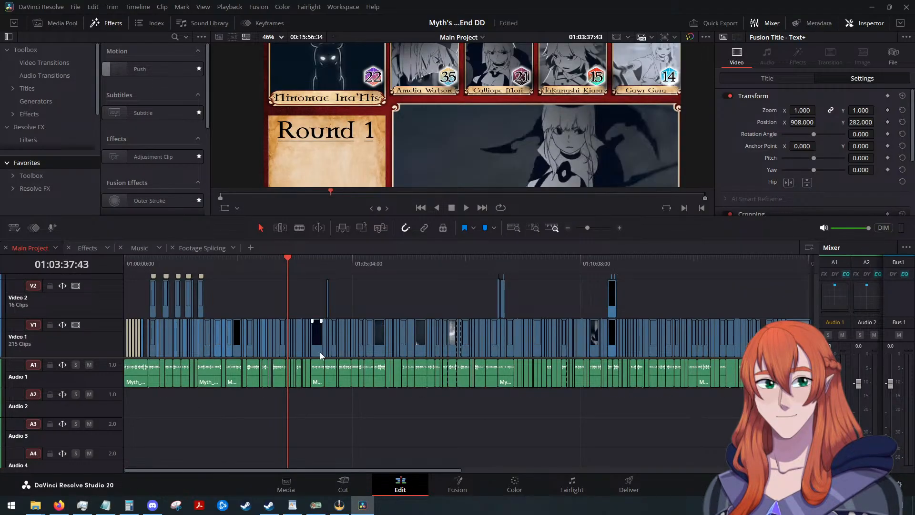
Examine the track stack of the decomposed dice and title clips, from Video 1 up to Video 17.
{"action": "left_click_drag", "start_coordinate": [323, 358], "coordinate": [321, 431]}
{"action": "scroll", "coordinate": [359, 382], "scroll_direction": "up", "scroll_amount": 6}
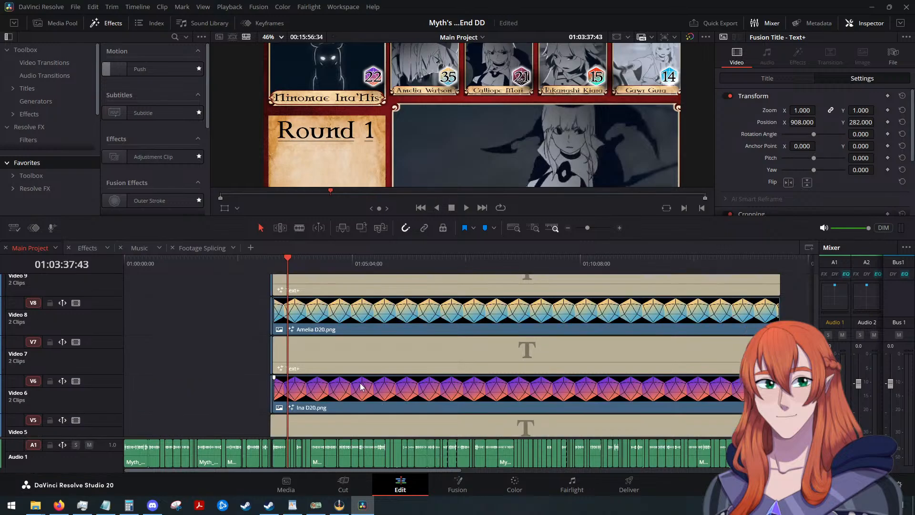
{"action": "scroll", "coordinate": [360, 376], "scroll_direction": "up", "scroll_amount": 5}
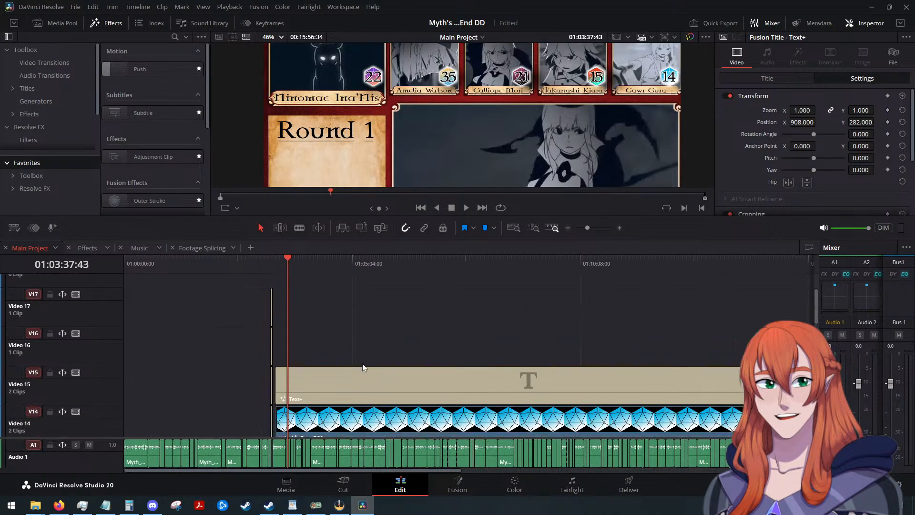
{"action": "scroll", "coordinate": [365, 359], "scroll_direction": "down", "scroll_amount": 10}
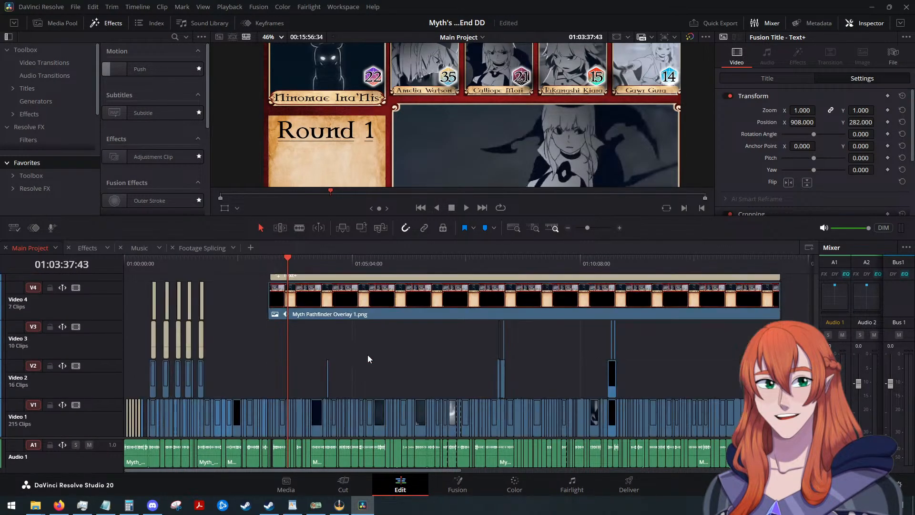
{"action": "scroll", "coordinate": [367, 354], "scroll_direction": "down", "scroll_amount": 5}
{"action": "scroll", "coordinate": [368, 354], "scroll_direction": "up", "scroll_amount": 5}
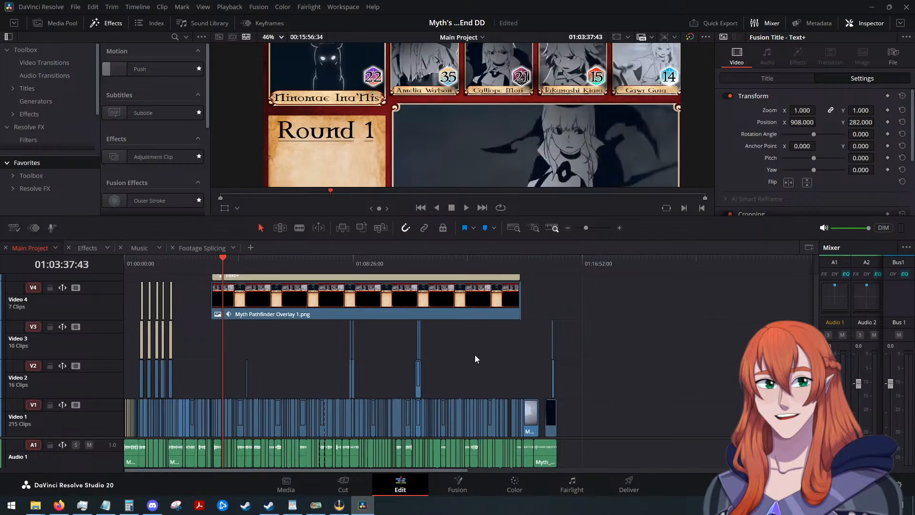
{"action": "scroll", "coordinate": [475, 355], "scroll_direction": "up", "scroll_amount": 3}
{"action": "scroll", "coordinate": [476, 354], "scroll_direction": "up", "scroll_amount": 10}
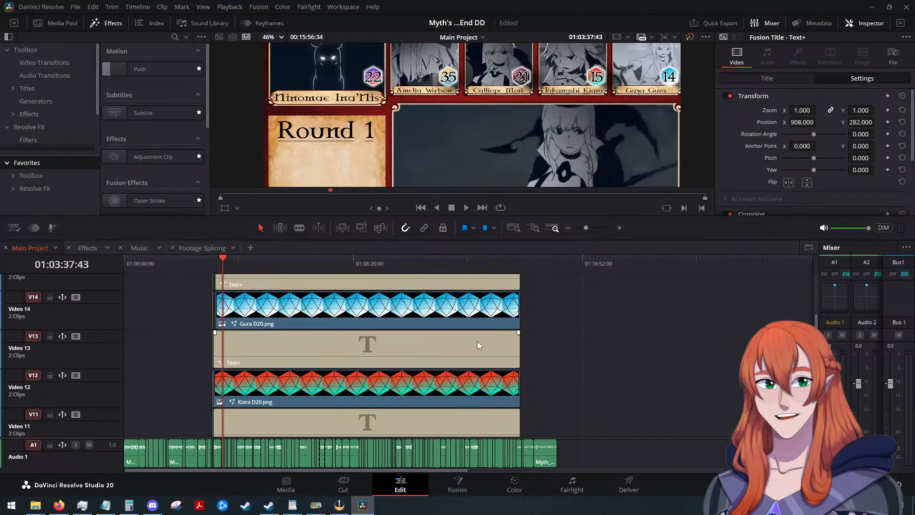
{"action": "scroll", "coordinate": [478, 344], "scroll_direction": "down", "scroll_amount": 5}
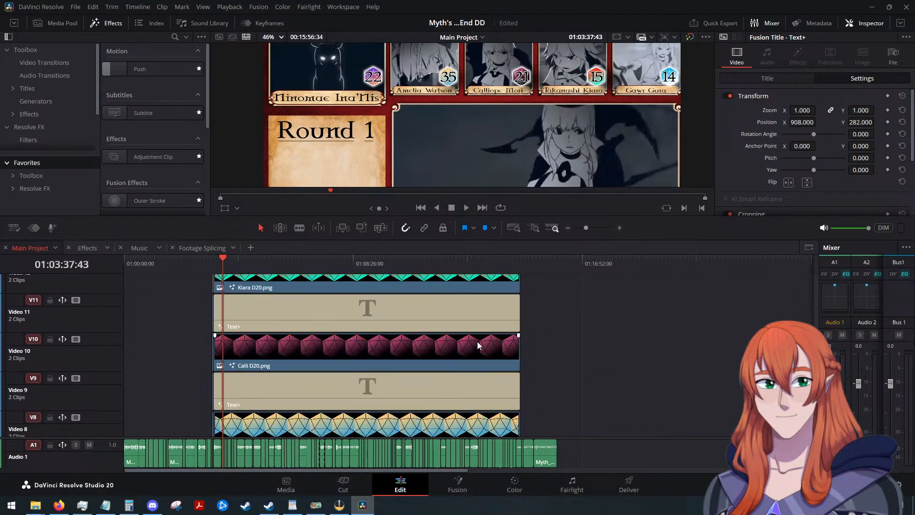
{"action": "scroll", "coordinate": [478, 344], "scroll_direction": "down", "scroll_amount": 7}
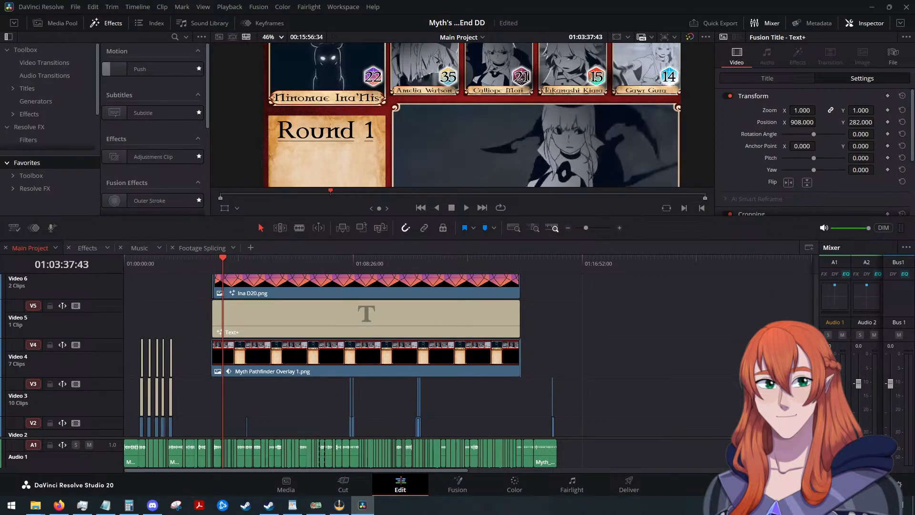
{"action": "key", "text": "alt+Tab"}
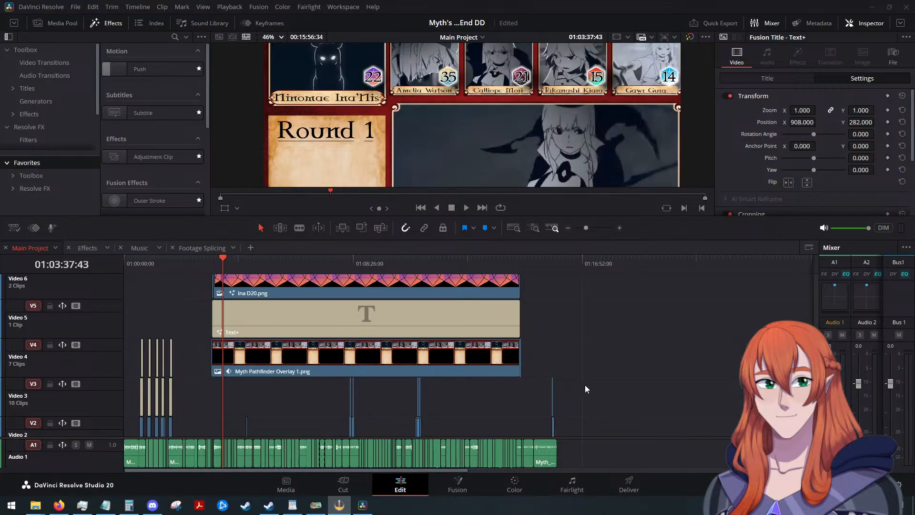
{"action": "left_click", "coordinate": [405, 359]}
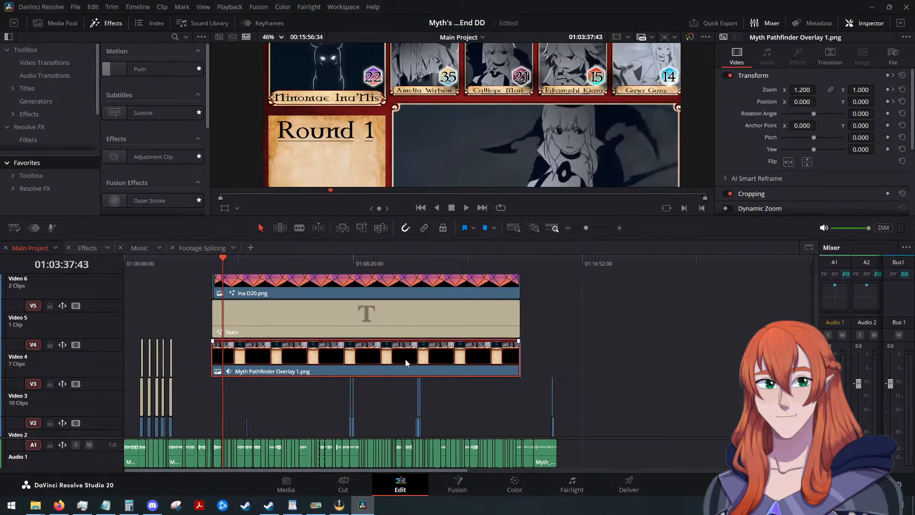
{"action": "right_click", "coordinate": [405, 358]}
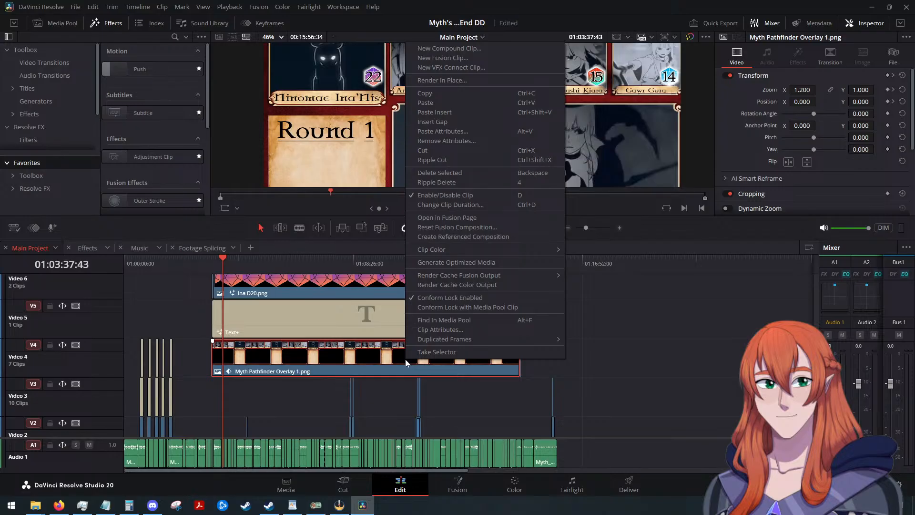
{"action": "left_click", "coordinate": [617, 358]}
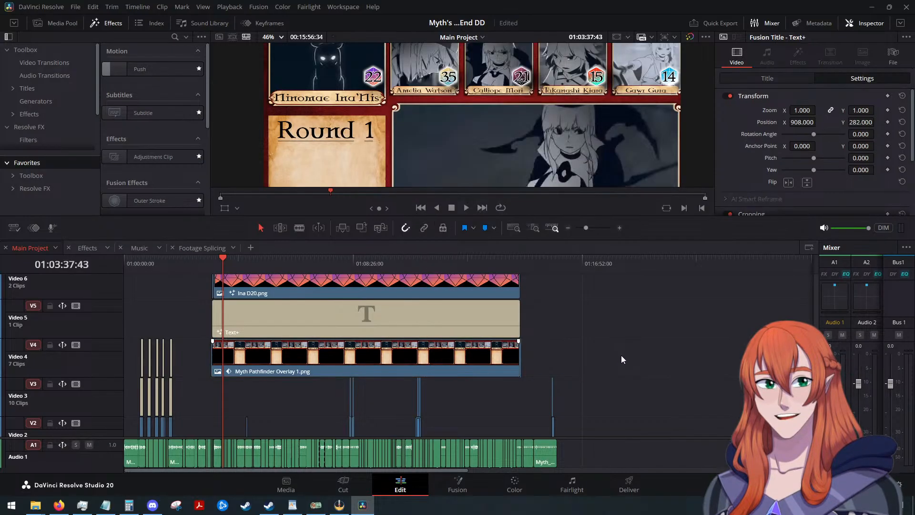
Try moving all dice and Text+ clips above the Myth Pathfinder Overlay up two tracks, with the lowest Text+ on Video 7.
{"action": "scroll", "coordinate": [620, 355], "scroll_direction": "down", "scroll_amount": 2}
{"action": "scroll", "coordinate": [442, 344], "scroll_direction": "up", "scroll_amount": 6}
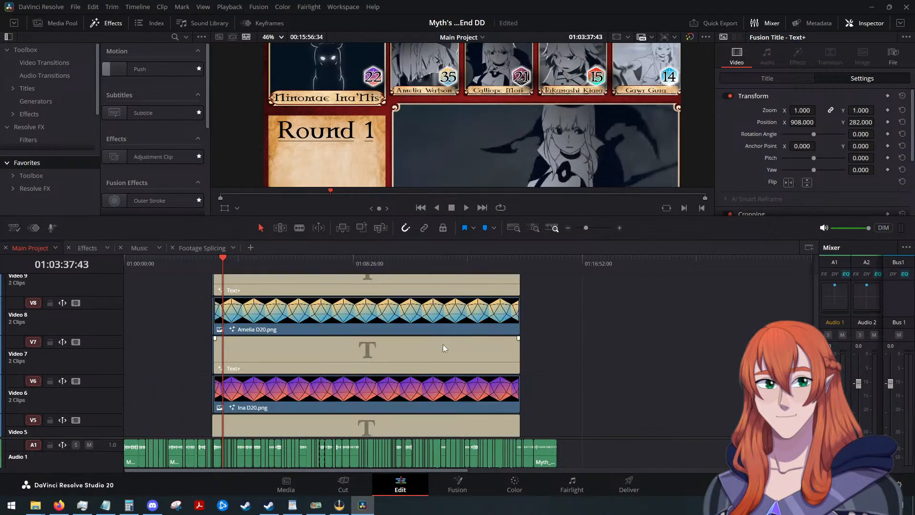
{"action": "scroll", "coordinate": [442, 344], "scroll_direction": "up", "scroll_amount": 6}
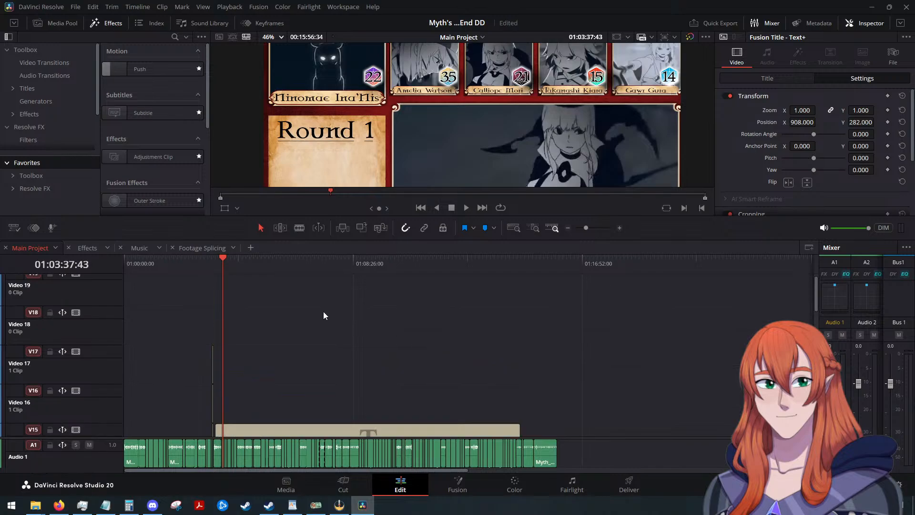
{"action": "scroll", "coordinate": [467, 337], "scroll_direction": "down", "scroll_amount": 7}
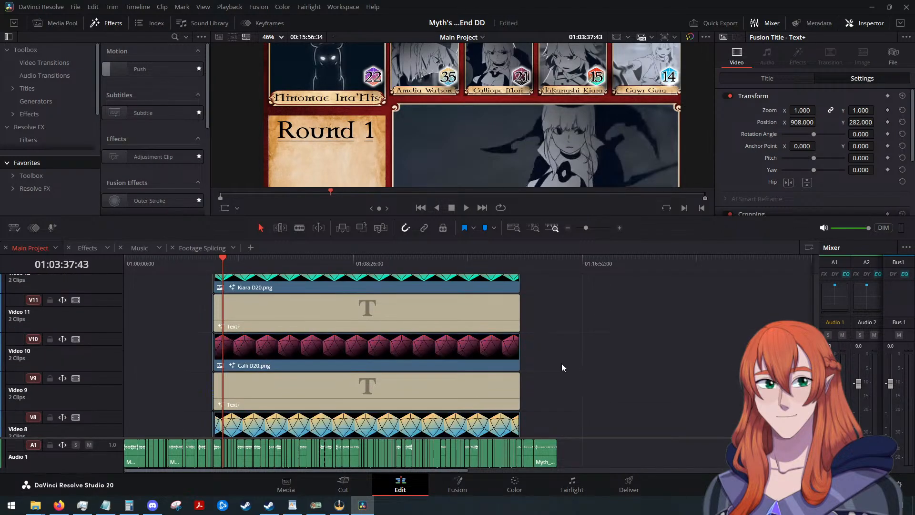
{"action": "scroll", "coordinate": [561, 367], "scroll_direction": "down", "scroll_amount": 3}
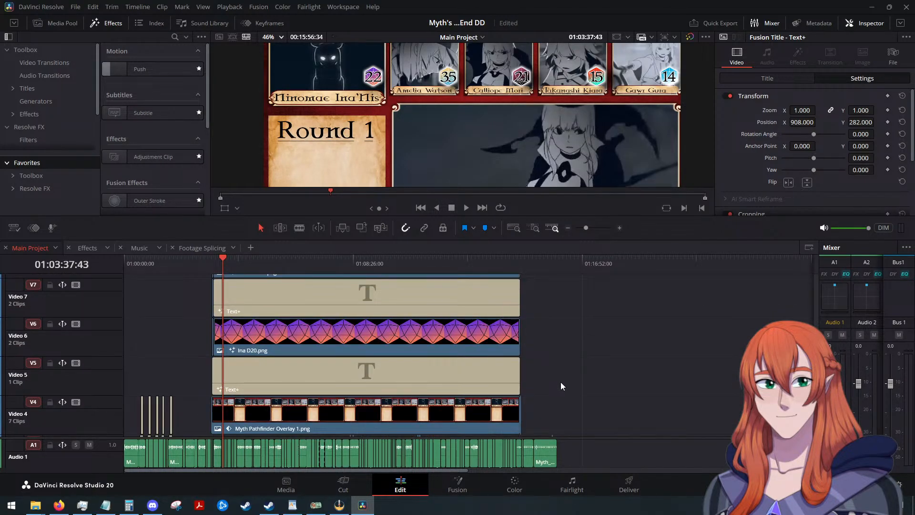
{"action": "scroll", "coordinate": [393, 367], "scroll_direction": "up", "scroll_amount": 9}
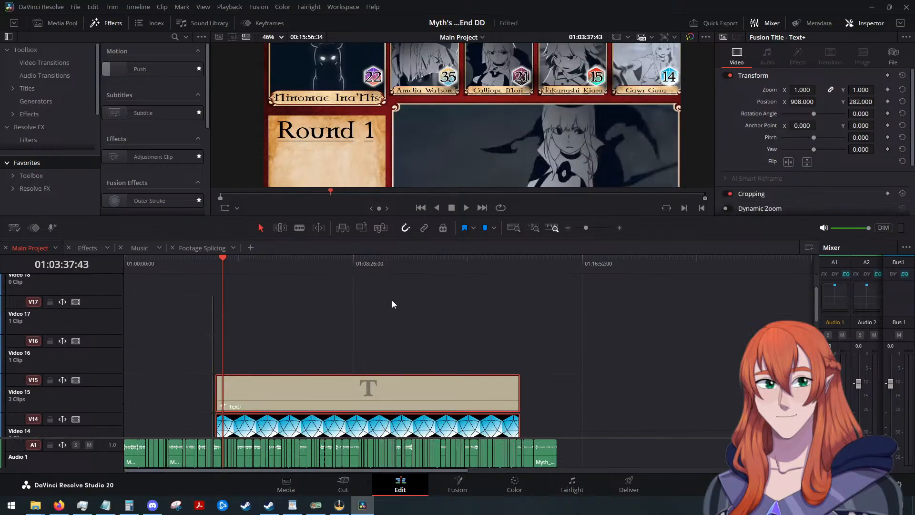
{"action": "scroll", "coordinate": [569, 349], "scroll_direction": "down", "scroll_amount": 12}
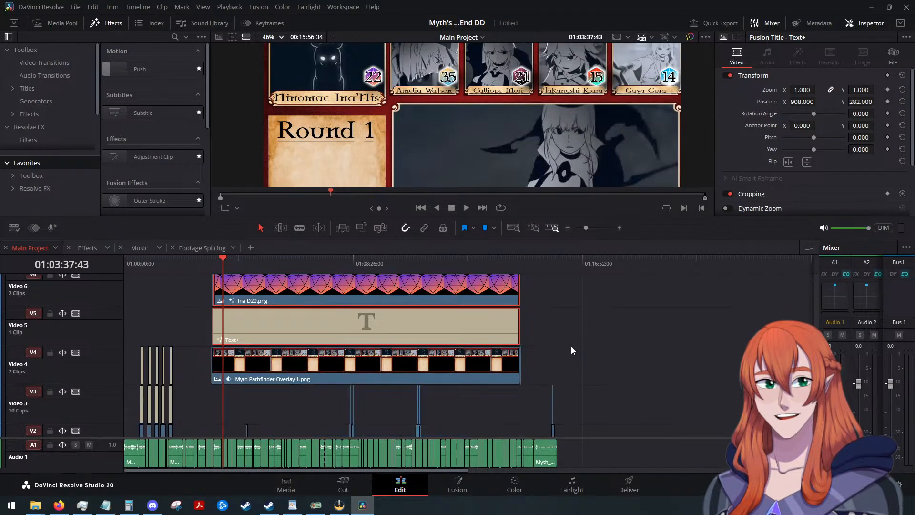
{"action": "scroll", "coordinate": [570, 346], "scroll_direction": "up", "scroll_amount": 5}
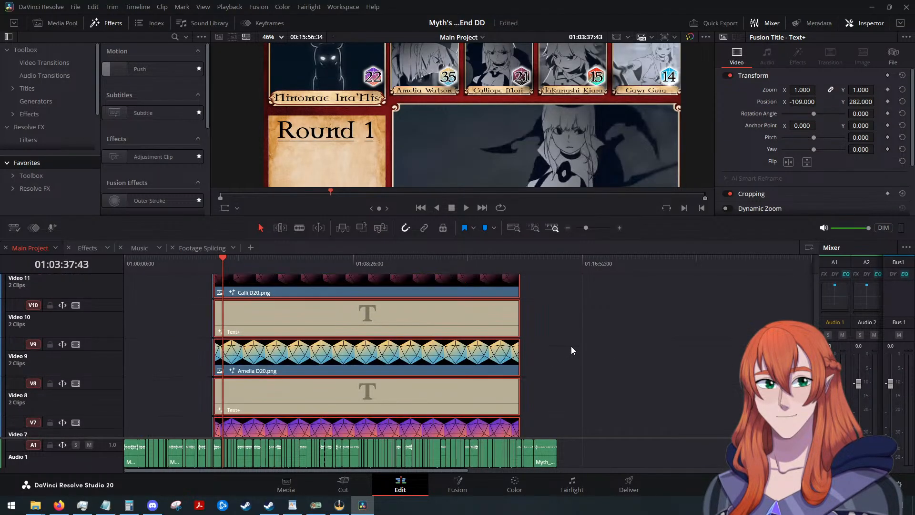
{"action": "scroll", "coordinate": [571, 346], "scroll_direction": "down", "scroll_amount": 4}
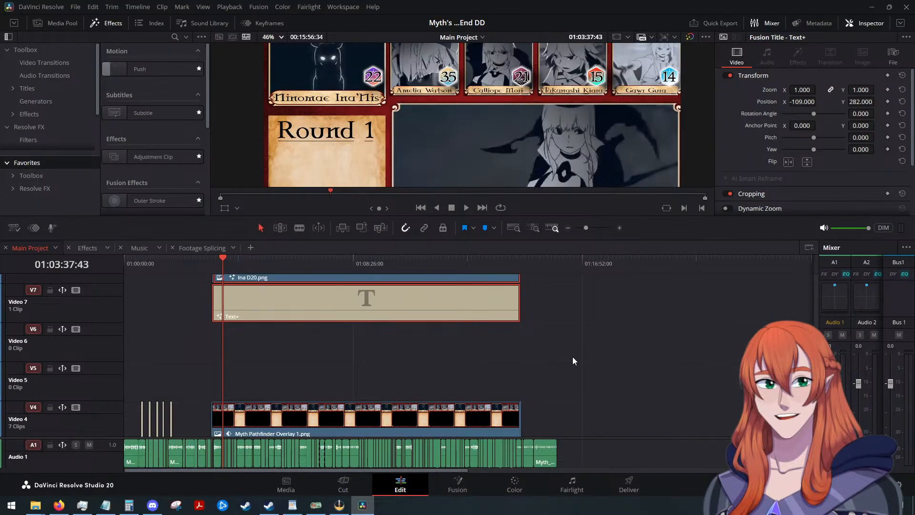
Return the raised dice and Text+ stack to its previous tracks, with the lowest Text+ on Video 5 directly above the overlay.
{"action": "scroll", "coordinate": [573, 360], "scroll_direction": "down", "scroll_amount": 1}
{"action": "scroll", "coordinate": [573, 361], "scroll_direction": "up", "scroll_amount": 4}
{"action": "scroll", "coordinate": [572, 356], "scroll_direction": "down", "scroll_amount": 3}
{"action": "scroll", "coordinate": [573, 350], "scroll_direction": "down", "scroll_amount": 1}
{"action": "scroll", "coordinate": [418, 329], "scroll_direction": "up", "scroll_amount": 2}
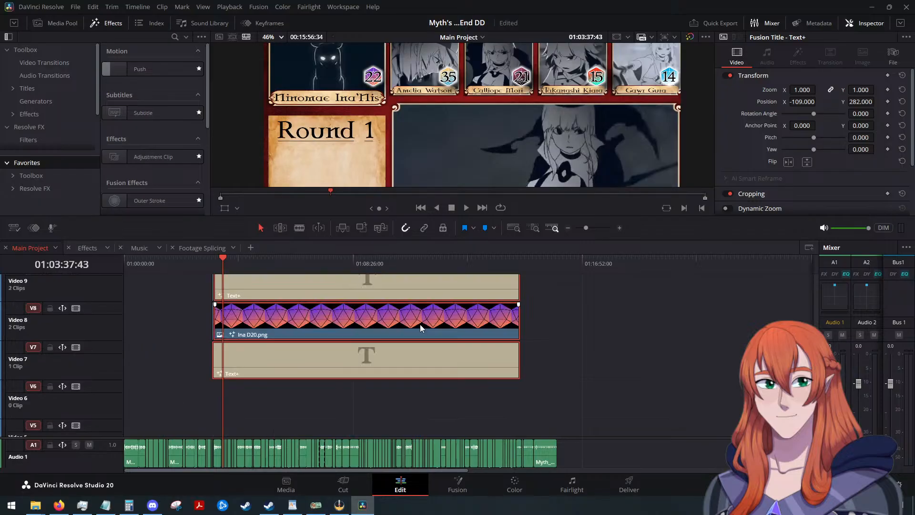
{"action": "scroll", "coordinate": [422, 325], "scroll_direction": "up", "scroll_amount": 1}
{"action": "scroll", "coordinate": [541, 336], "scroll_direction": "down", "scroll_amount": 3}
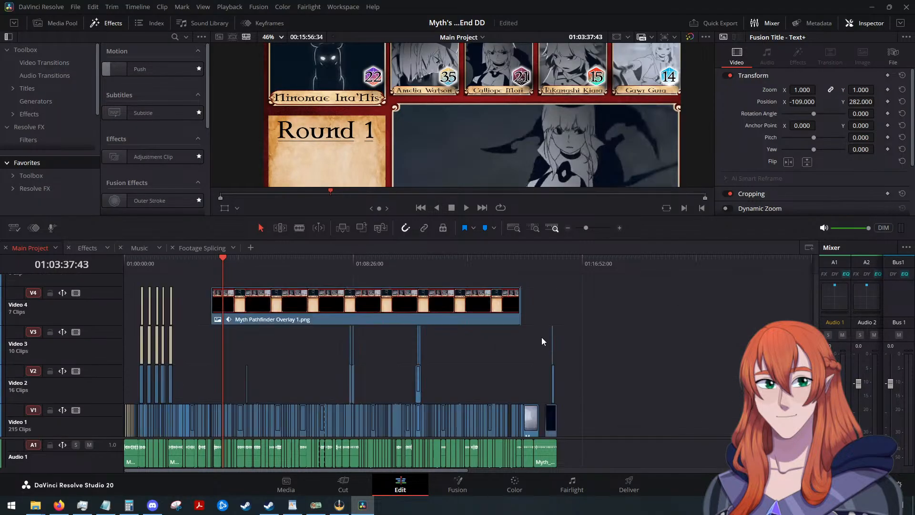
{"action": "key", "text": "alt+Down"}
{"action": "scroll", "coordinate": [546, 336], "scroll_direction": "up", "scroll_amount": 3}
{"action": "left_click", "coordinate": [573, 373]}
{"action": "scroll", "coordinate": [562, 383], "scroll_direction": "down", "scroll_amount": 3}
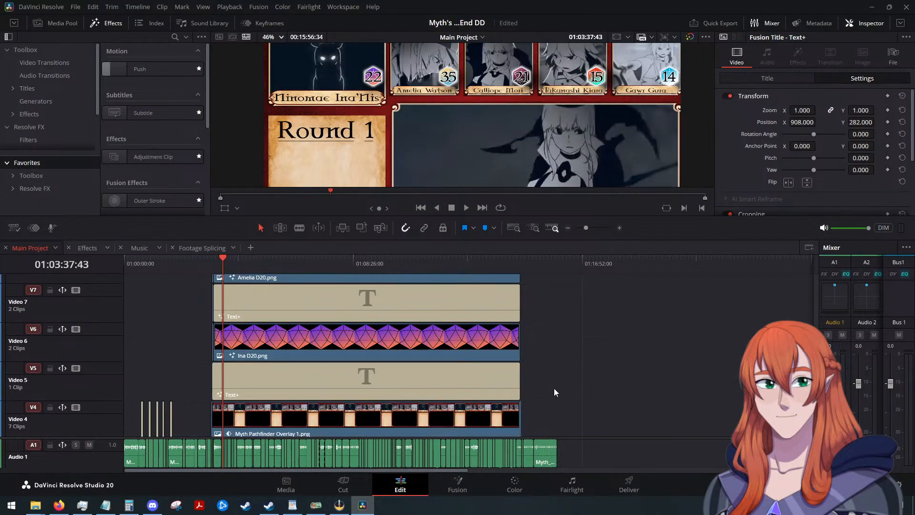
Select the overlay together with all dice and Text+ clips above it and move them up two tracks, placing the overlay on Video 6.
{"action": "left_click_drag", "start_coordinate": [557, 384], "coordinate": [393, 303]}
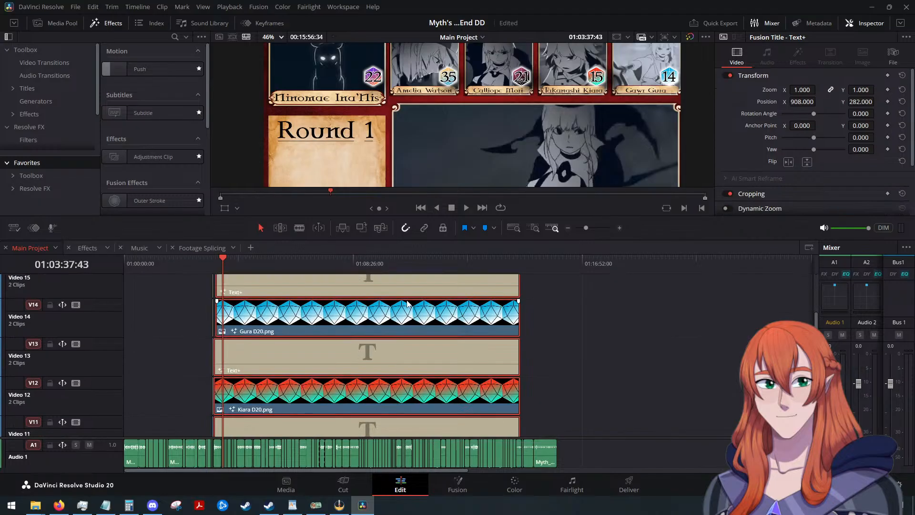
{"action": "scroll", "coordinate": [522, 318], "scroll_direction": "down", "scroll_amount": 3}
{"action": "scroll", "coordinate": [553, 332], "scroll_direction": "up", "scroll_amount": 8}
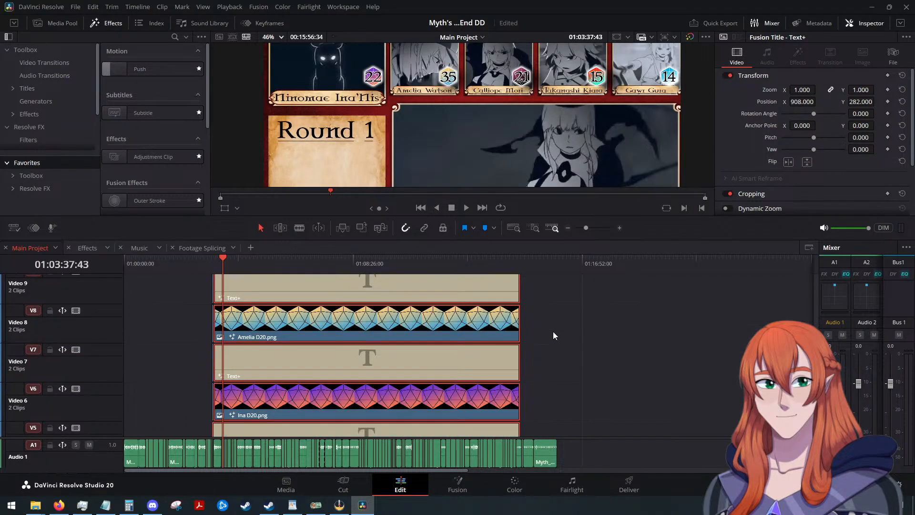
{"action": "left_click_drag", "start_coordinate": [541, 296], "coordinate": [201, 314]}
{"action": "scroll", "coordinate": [544, 311], "scroll_direction": "up", "scroll_amount": 8}
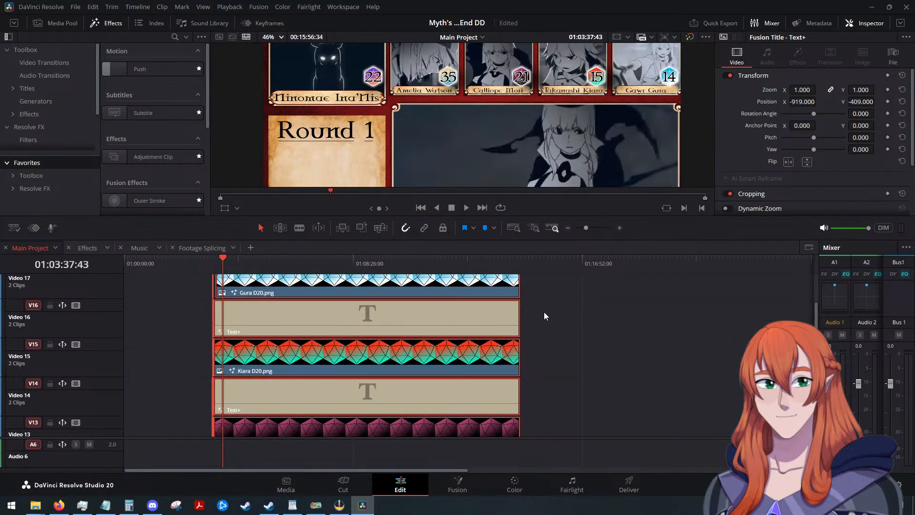
{"action": "scroll", "coordinate": [544, 312], "scroll_direction": "down", "scroll_amount": 4}
{"action": "scroll", "coordinate": [544, 323], "scroll_direction": "down", "scroll_amount": 6}
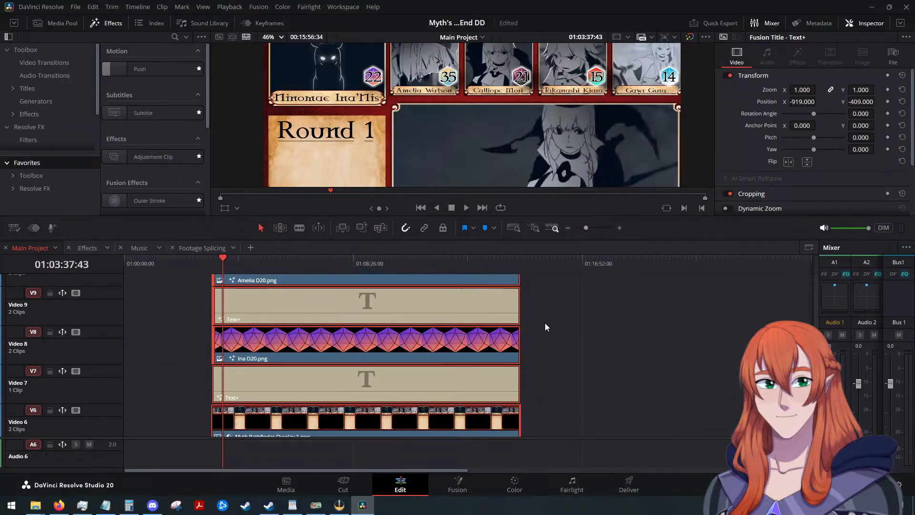
{"action": "scroll", "coordinate": [406, 320], "scroll_direction": "up", "scroll_amount": 1}
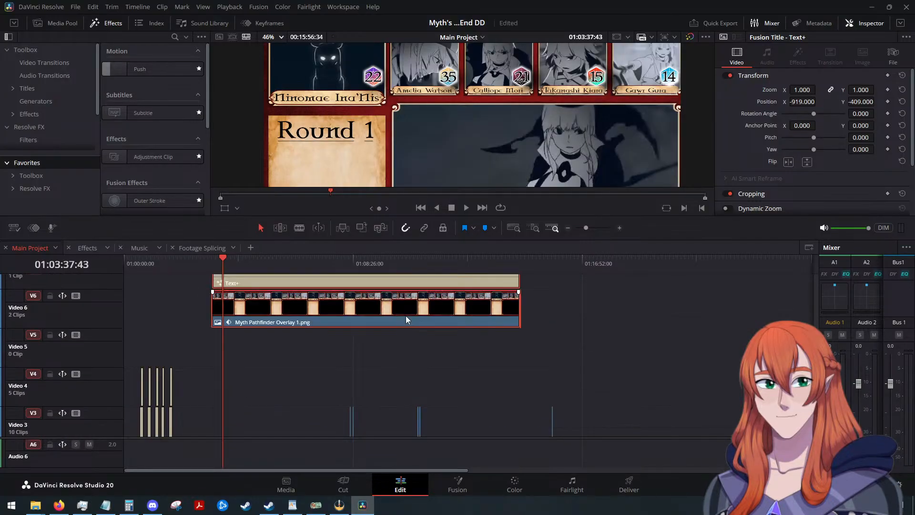
Move only the long Myth Pathfinder Overlay 1.png clip back down from Video 6 to Video 4.
{"action": "scroll", "coordinate": [93, 392], "scroll_direction": "down", "scroll_amount": 1}
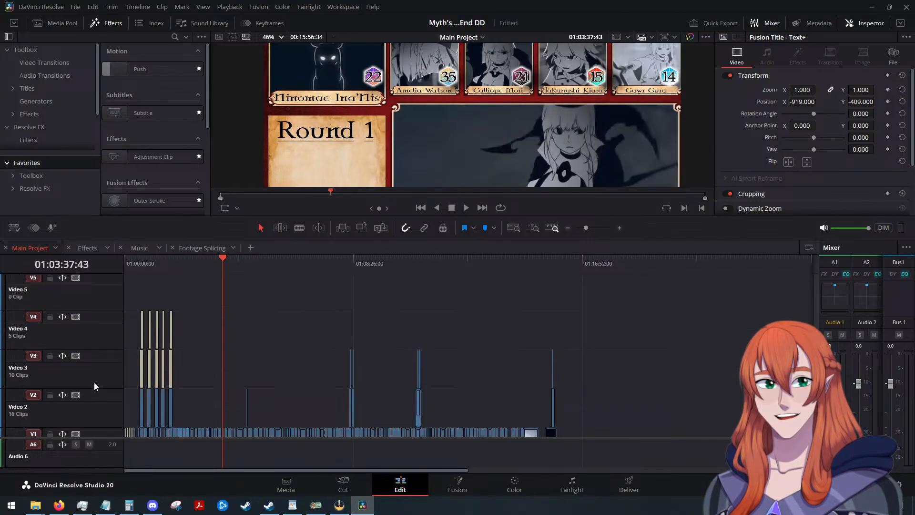
{"action": "scroll", "coordinate": [329, 345], "scroll_direction": "down", "scroll_amount": 1}
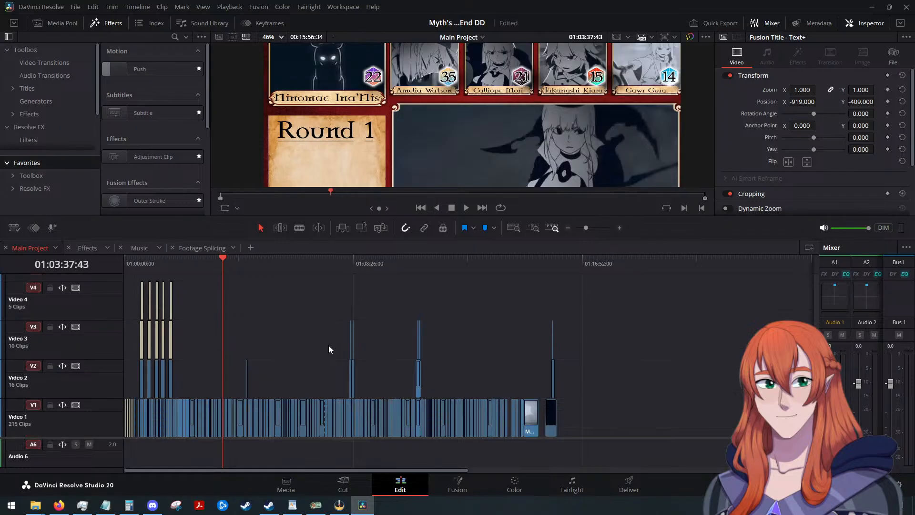
{"action": "scroll", "coordinate": [326, 344], "scroll_direction": "up", "scroll_amount": 2}
{"action": "scroll", "coordinate": [326, 347], "scroll_direction": "down", "scroll_amount": 1}
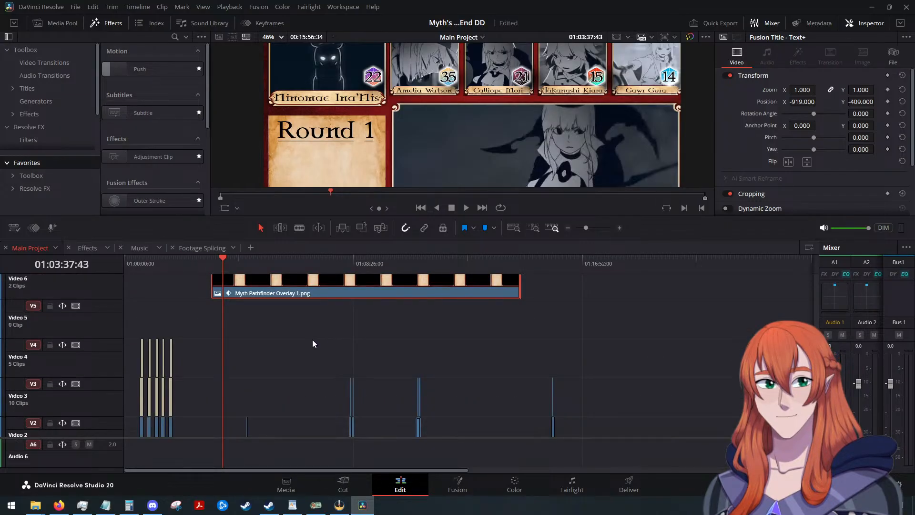
{"action": "scroll", "coordinate": [313, 343], "scroll_direction": "down", "scroll_amount": 1}
{"action": "scroll", "coordinate": [313, 344], "scroll_direction": "up", "scroll_amount": 2}
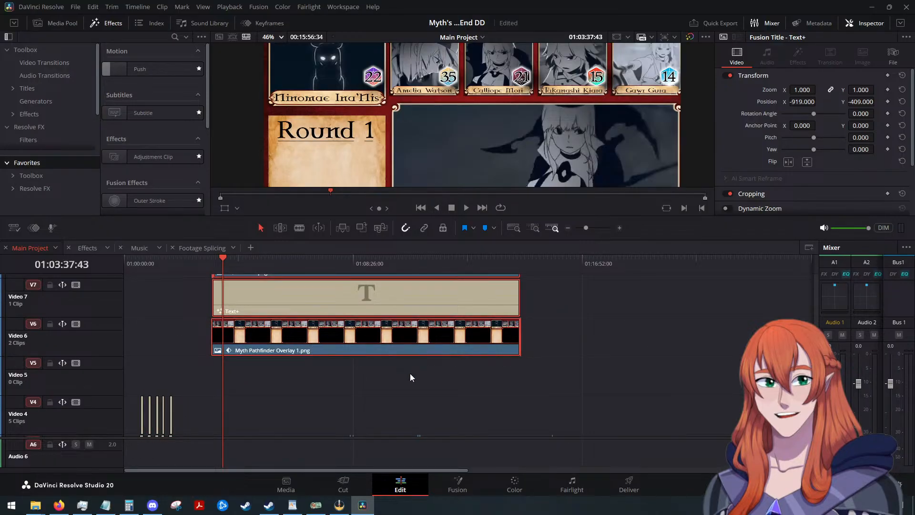
{"action": "left_click", "coordinate": [425, 367]}
{"action": "left_click", "coordinate": [425, 352]}
{"action": "scroll", "coordinate": [430, 345], "scroll_direction": "down", "scroll_amount": 1}
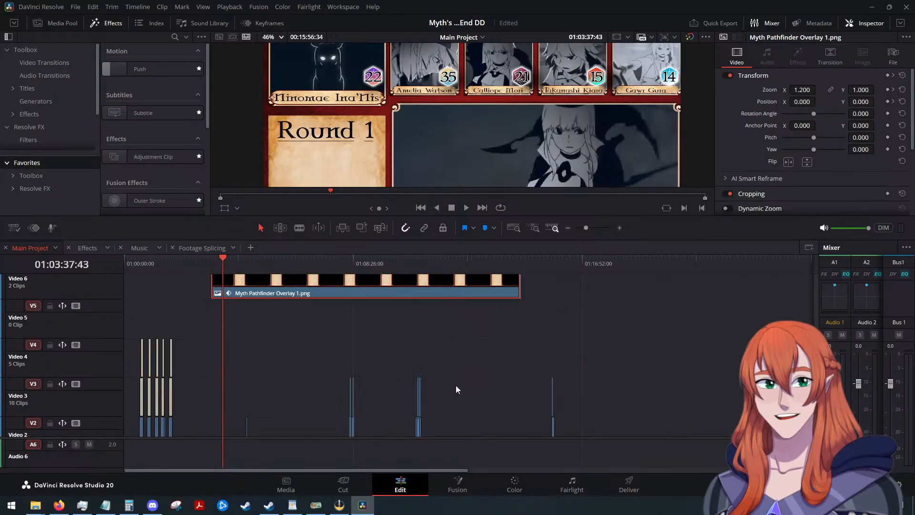
{"action": "key", "text": "alt+Down"}
{"action": "key", "text": "alt+Down"}
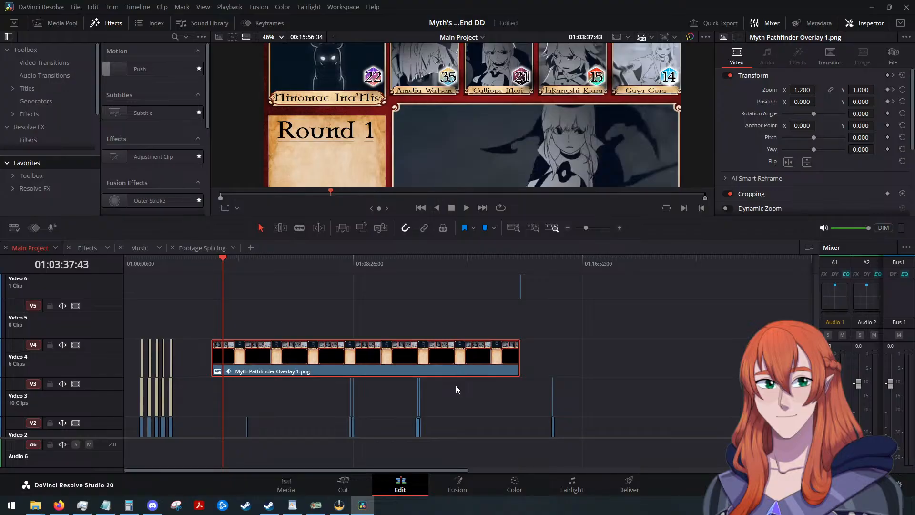
Move the short Myth Pathfinder Overlay clip at the end of the long overlay from Video 6 down to Video 4.
{"action": "scroll", "coordinate": [455, 385], "scroll_direction": "up", "scroll_amount": 1}
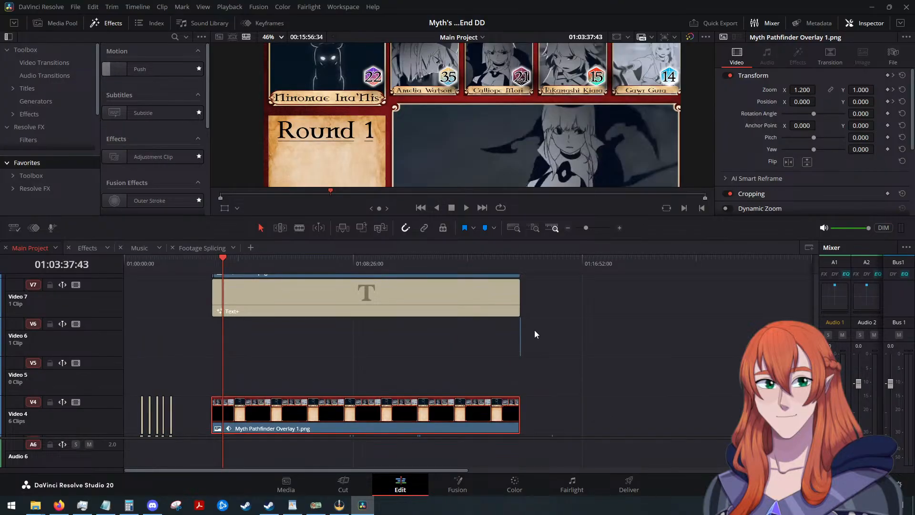
{"action": "left_click", "coordinate": [538, 354]}
{"action": "left_click", "coordinate": [521, 267]}
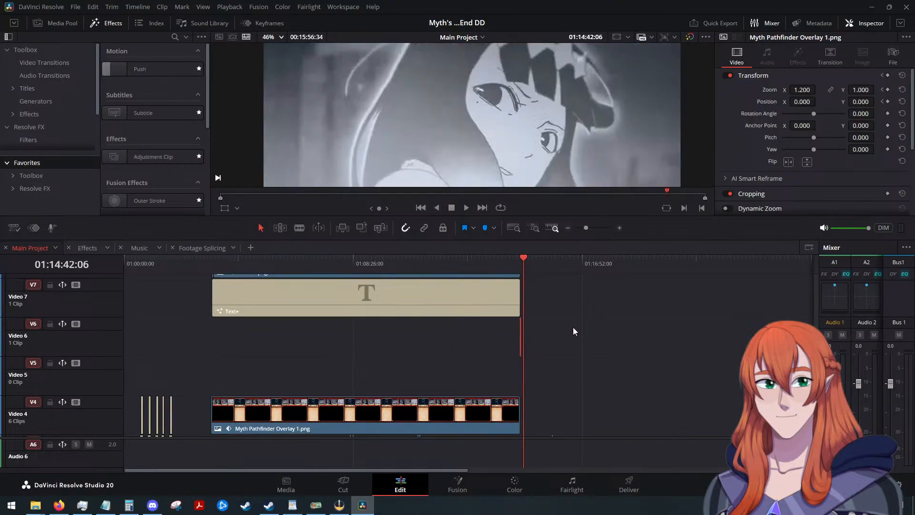
{"action": "scroll", "coordinate": [505, 341], "scroll_direction": "up", "scroll_amount": 4}
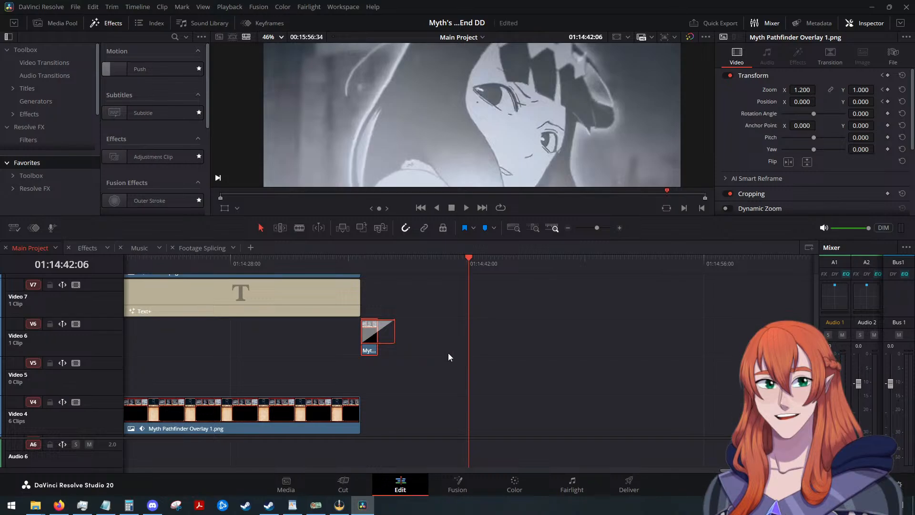
{"action": "key", "text": "alt+Down"}
{"action": "key", "text": "alt+Down"}
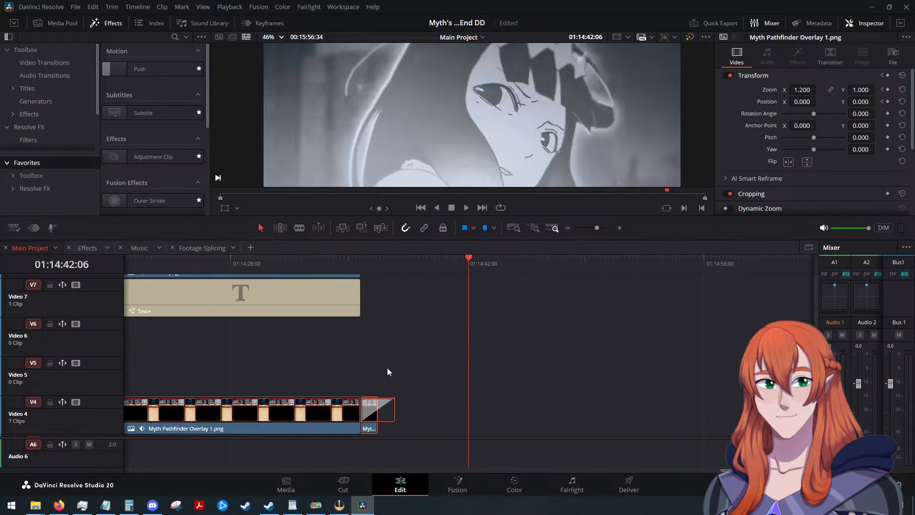
Align the starts of Text+ on Video 17 and Gura D20.png on Video 16 with the clips below, and place the playhead there.
{"action": "scroll", "coordinate": [401, 359], "scroll_direction": "down", "scroll_amount": 5}
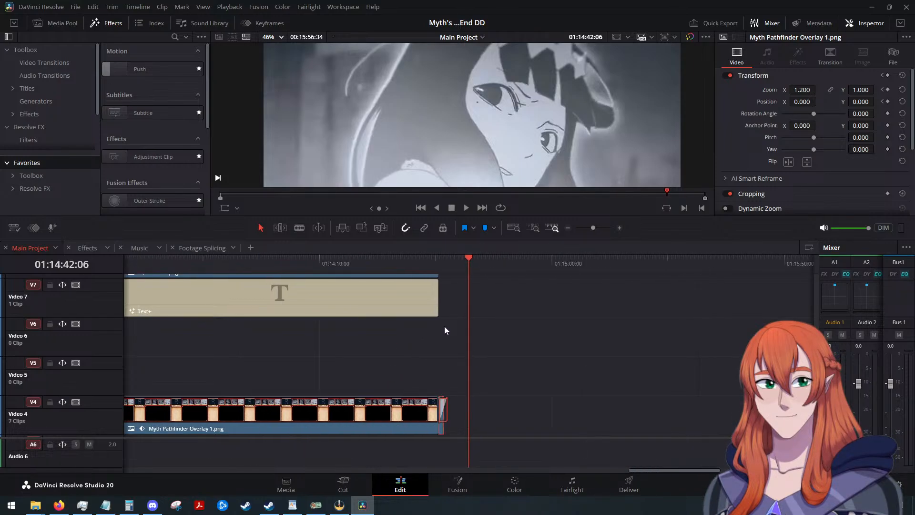
{"action": "scroll", "coordinate": [469, 307], "scroll_direction": "down", "scroll_amount": 10}
{"action": "scroll", "coordinate": [470, 307], "scroll_direction": "up", "scroll_amount": 9}
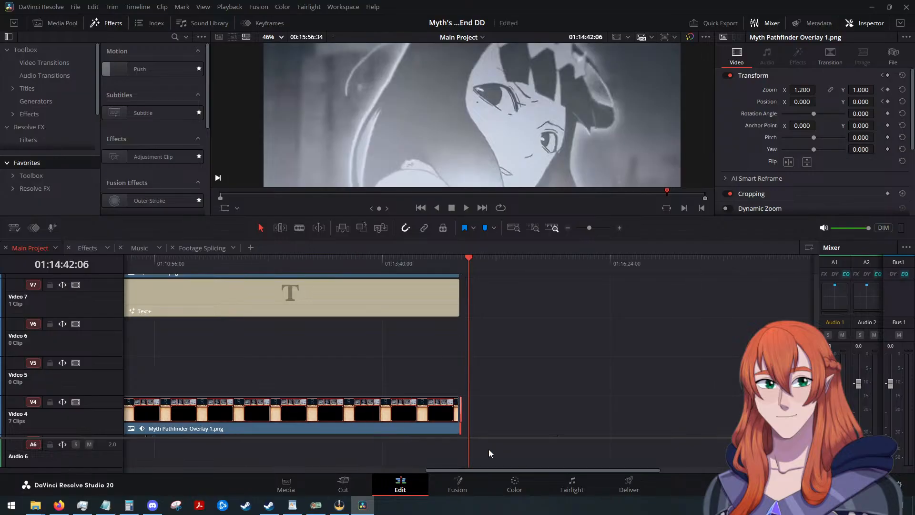
{"action": "left_click_drag", "start_coordinate": [520, 468], "coordinate": [344, 435]}
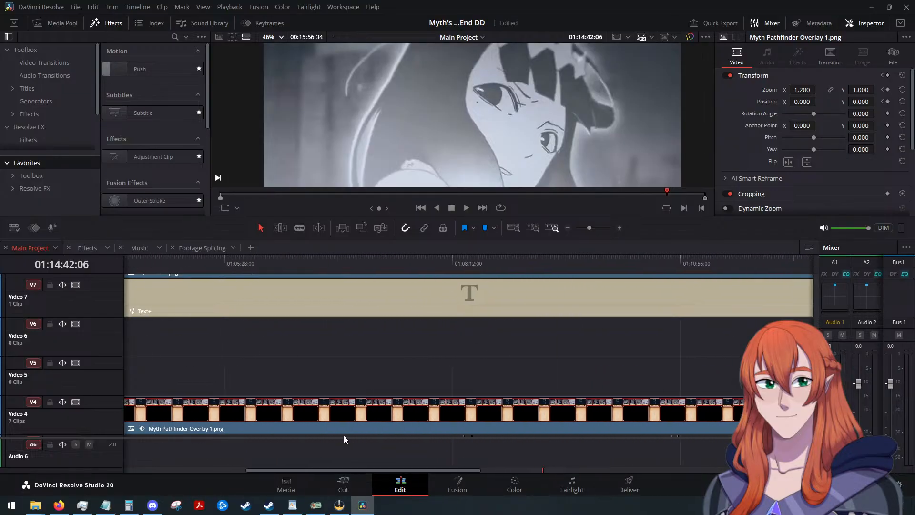
{"action": "scroll", "coordinate": [399, 379], "scroll_direction": "down", "scroll_amount": 3}
{"action": "left_click_drag", "start_coordinate": [469, 258], "coordinate": [202, 285]}
{"action": "scroll", "coordinate": [273, 325], "scroll_direction": "up", "scroll_amount": 6}
{"action": "scroll", "coordinate": [452, 340], "scroll_direction": "up", "scroll_amount": 10}
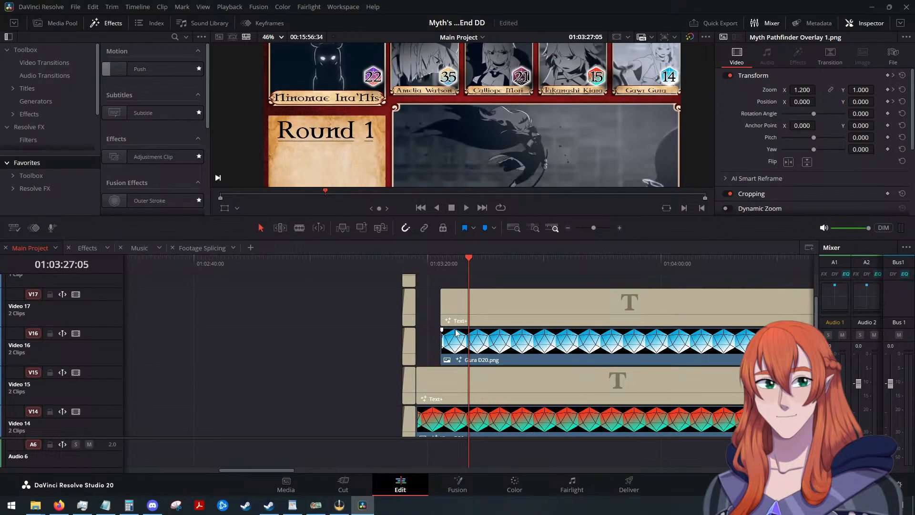
{"action": "left_click_drag", "start_coordinate": [426, 307], "coordinate": [418, 351]}
{"action": "left_click_drag", "start_coordinate": [460, 263], "coordinate": [416, 261]}
Add short fade-ins to Gura D20.png, Kiara D20.png and the Text+ clip directly above each, on Video 14 through Video 17.
{"action": "scroll", "coordinate": [443, 303], "scroll_direction": "up", "scroll_amount": 5}
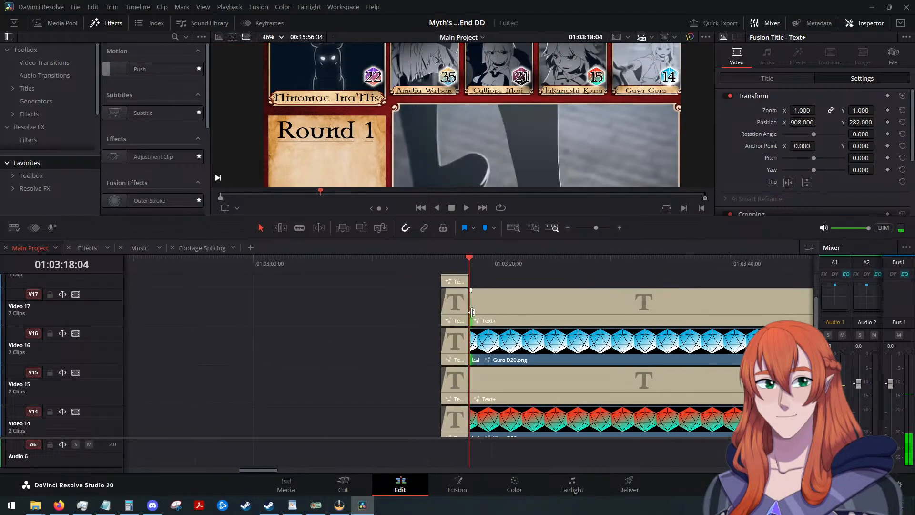
{"action": "mouse_move", "coordinate": [471, 291]}
{"action": "left_mouse_down"}
{"action": "mouse_move", "coordinate": [531, 295]}
{"action": "mouse_move", "coordinate": [489, 292]}
{"action": "left_mouse_up"}
{"action": "left_click_drag", "start_coordinate": [471, 330], "coordinate": [487, 330]}
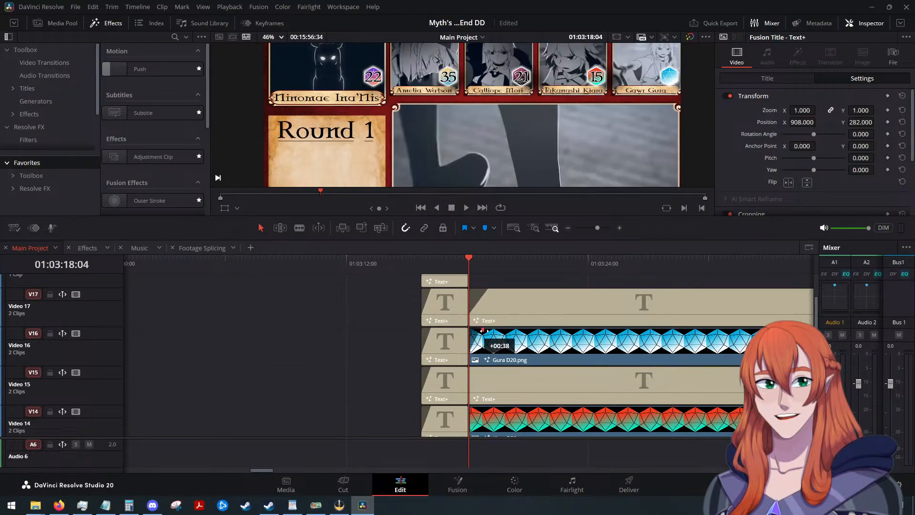
{"action": "scroll", "coordinate": [486, 329], "scroll_direction": "down", "scroll_amount": 2}
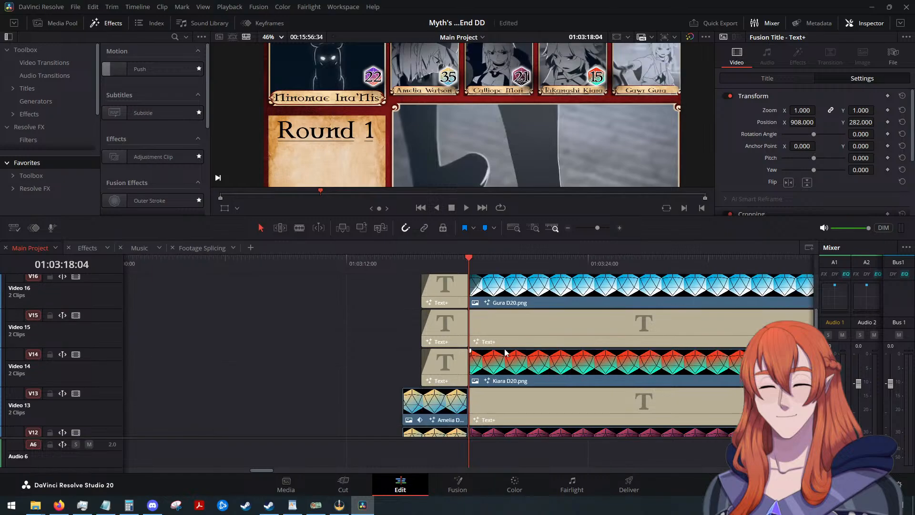
{"action": "left_click_drag", "start_coordinate": [469, 313], "coordinate": [487, 314]}
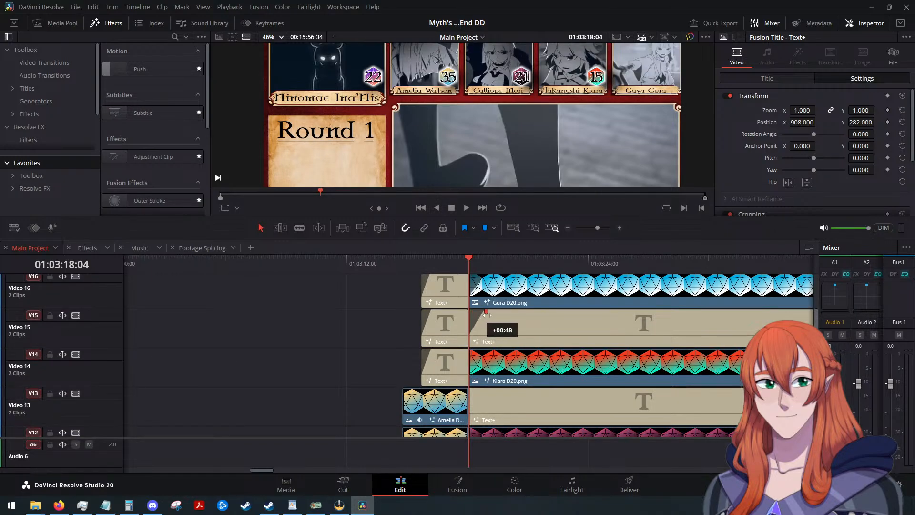
{"action": "scroll", "coordinate": [507, 334], "scroll_direction": "down", "scroll_amount": 2}
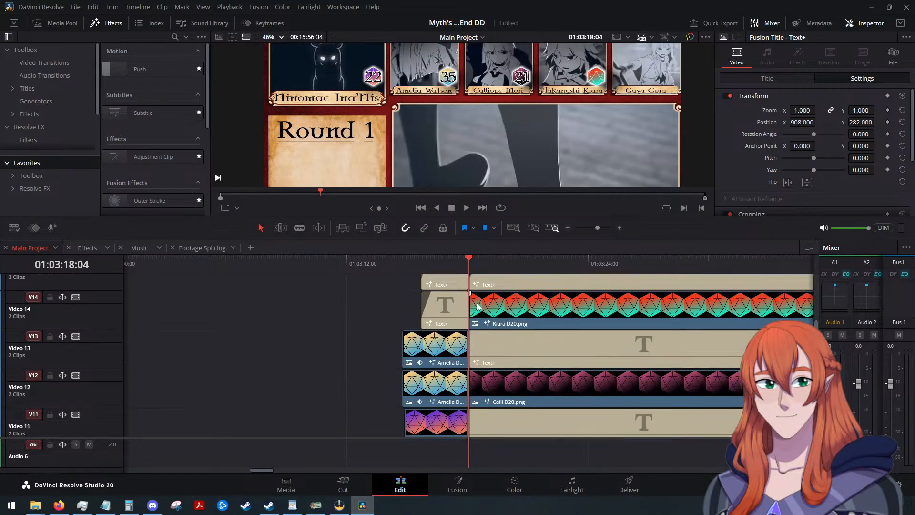
{"action": "left_click_drag", "start_coordinate": [471, 294], "coordinate": [492, 297]}
Add short fade-ins to Calli D20.png, Amelia D20.png and the Text+ clip directly above each, on Video 10 through Video 13.
{"action": "left_click_drag", "start_coordinate": [471, 332], "coordinate": [489, 332]}
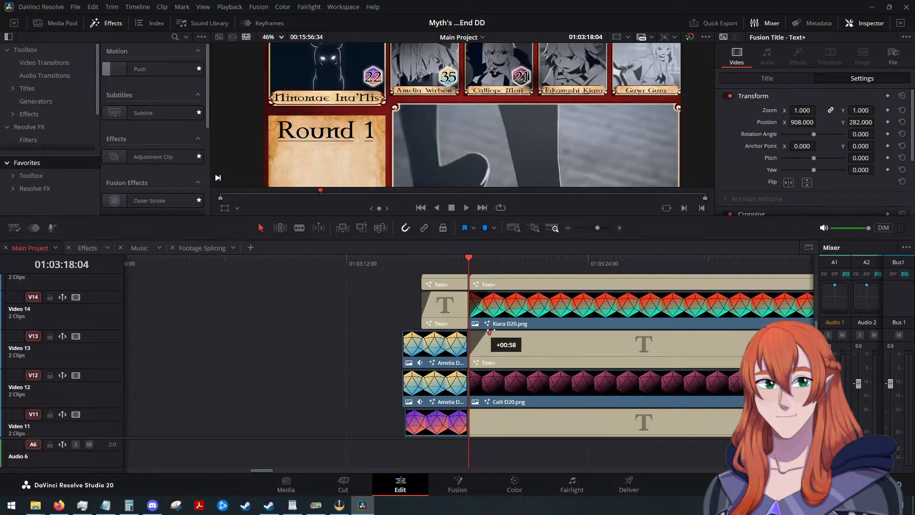
{"action": "scroll", "coordinate": [496, 332], "scroll_direction": "down", "scroll_amount": 2}
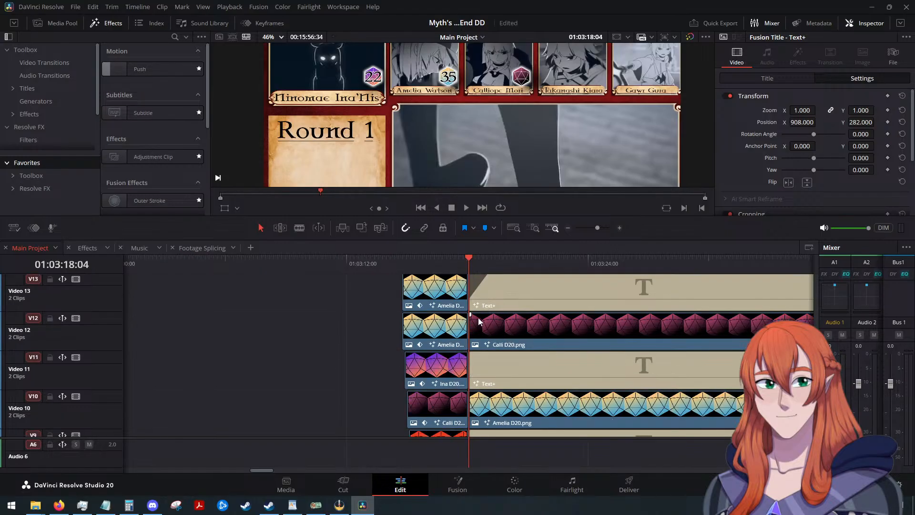
{"action": "left_click_drag", "start_coordinate": [473, 316], "coordinate": [491, 320]}
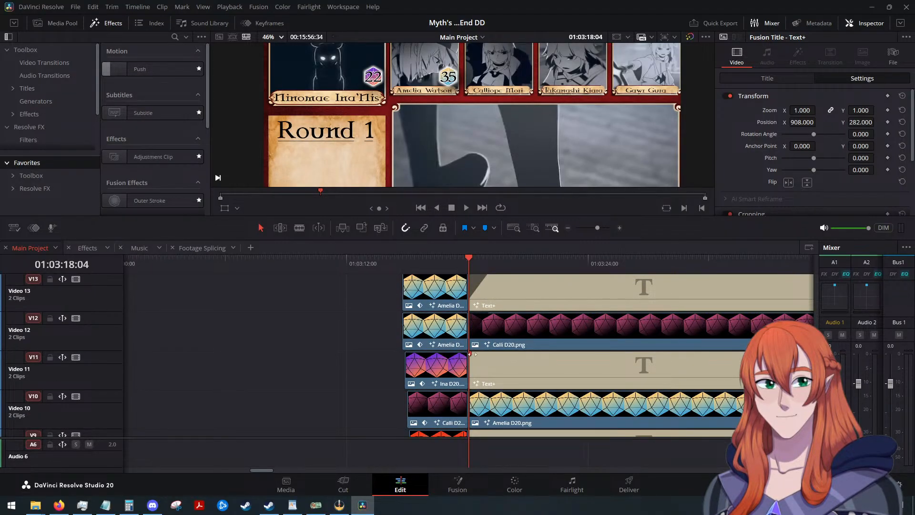
{"action": "left_click_drag", "start_coordinate": [470, 354], "coordinate": [490, 353]}
{"action": "scroll", "coordinate": [476, 326], "scroll_direction": "down", "scroll_amount": 2}
{"action": "left_click_drag", "start_coordinate": [471, 337], "coordinate": [491, 323]}
Add short fade-ins to Ina D20.png on Video 8 and the Text+ clip above it on Video 9.
{"action": "scroll", "coordinate": [492, 341], "scroll_direction": "down", "scroll_amount": 2}
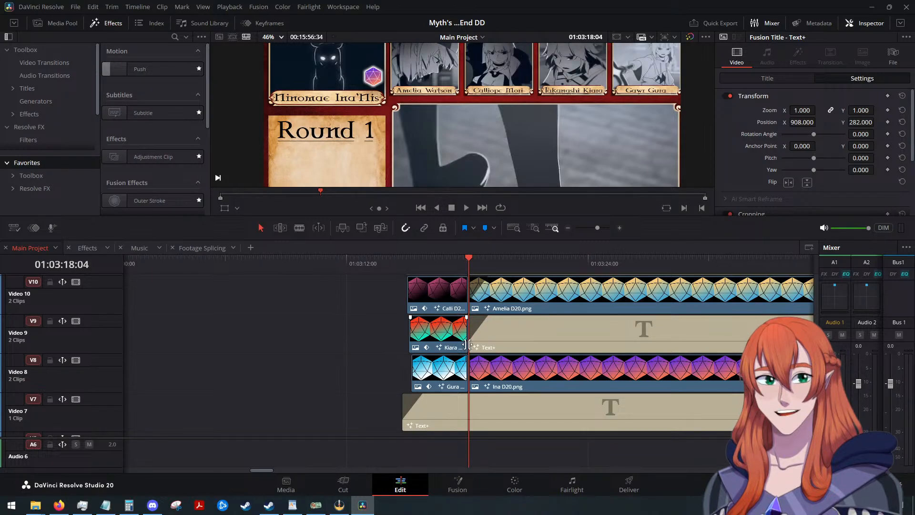
{"action": "left_click_drag", "start_coordinate": [469, 356], "coordinate": [490, 357]}
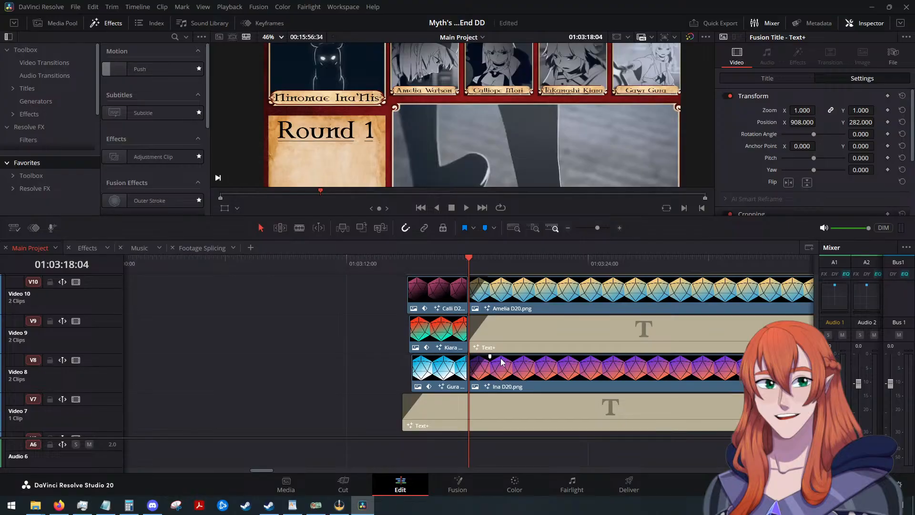
{"action": "scroll", "coordinate": [500, 361], "scroll_direction": "down", "scroll_amount": 2}
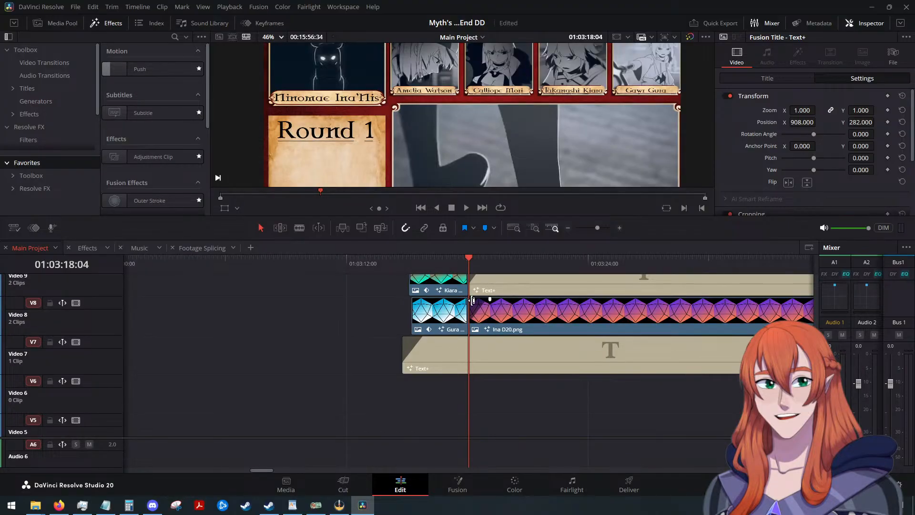
{"action": "left_click", "coordinate": [479, 312]}
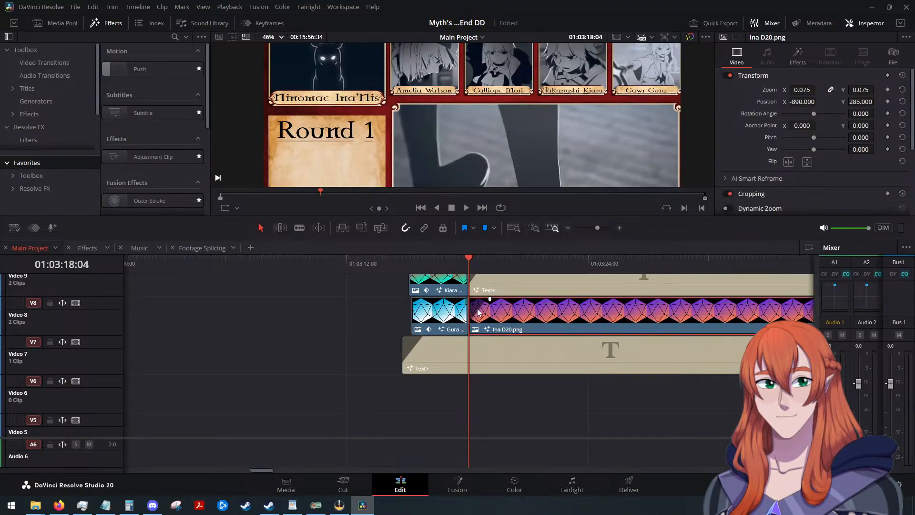
Play the timeline from 01:03:18:04 to check the fade-ins of the initiative dice and numbers, then stop.
{"action": "scroll", "coordinate": [515, 337], "scroll_direction": "down", "scroll_amount": 3}
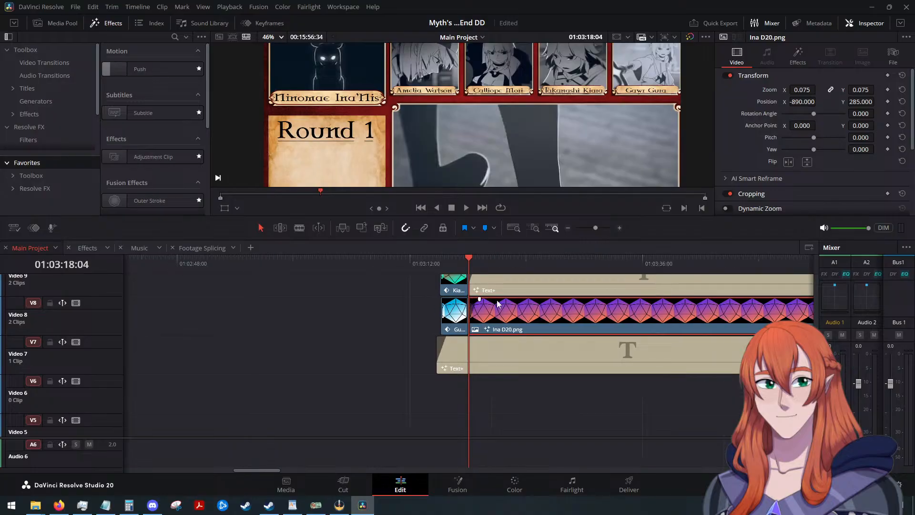
{"action": "scroll", "coordinate": [483, 318], "scroll_direction": "up", "scroll_amount": 2}
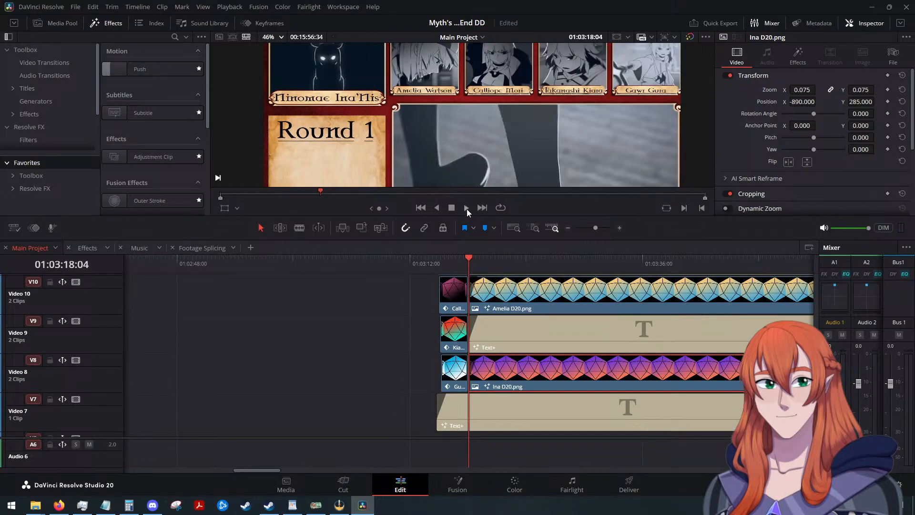
{"action": "left_click", "coordinate": [467, 209]}
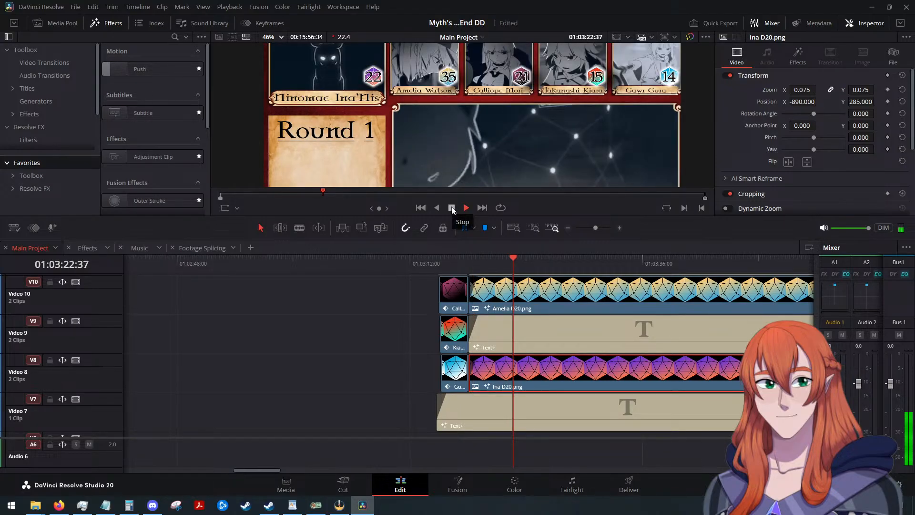
{"action": "left_click", "coordinate": [452, 208]}
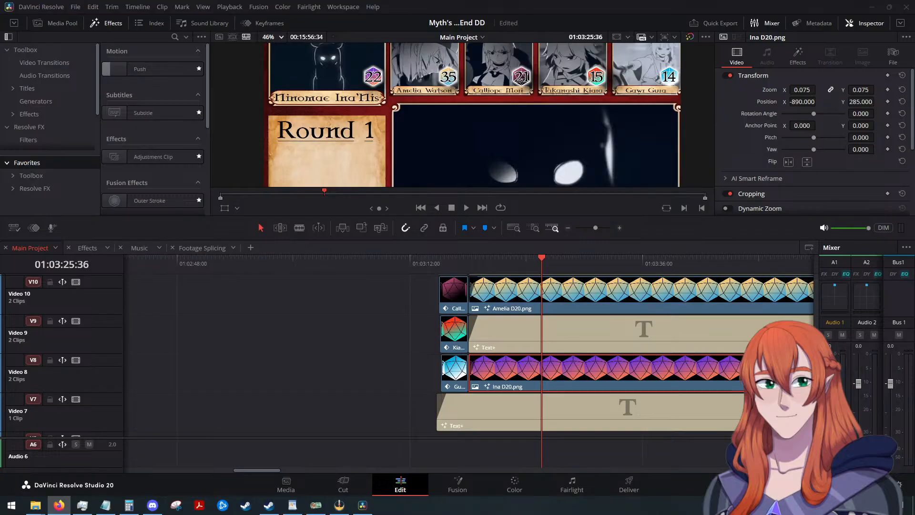
Switch to the browser and watch the YouTube Short on solving DaVinci Resolve lag, pausing at the Optimized Media and Render Cache settings.
{"action": "key", "text": "alt+Tab"}
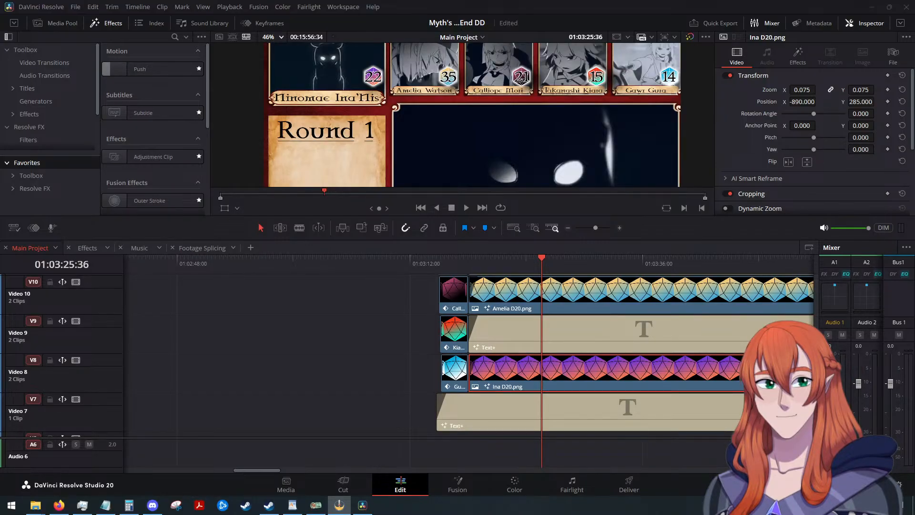
{"action": "key", "text": "alt+Tab"}
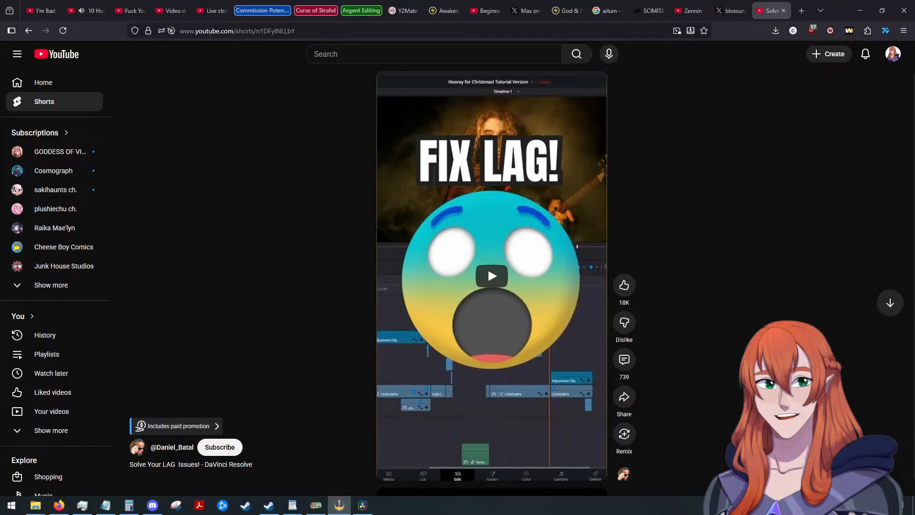
{"action": "left_click", "coordinate": [488, 267]}
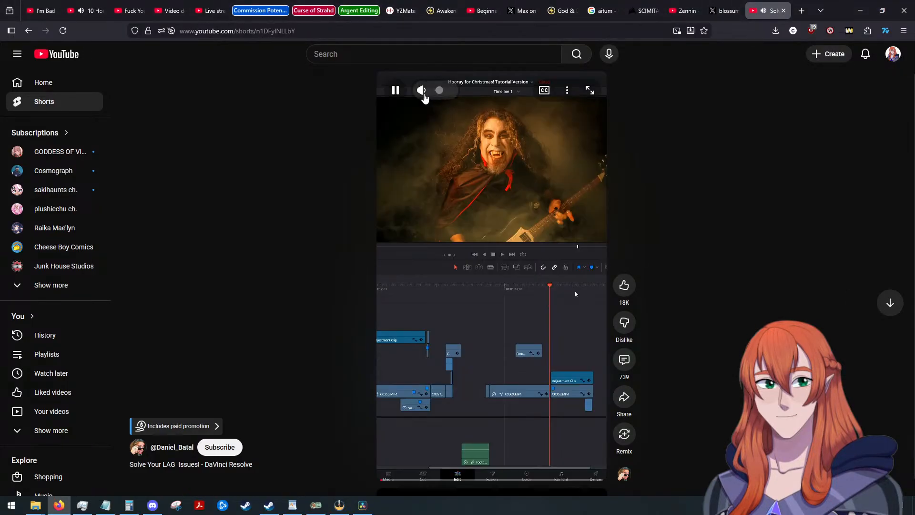
{"action": "mouse_move", "coordinate": [423, 91]}
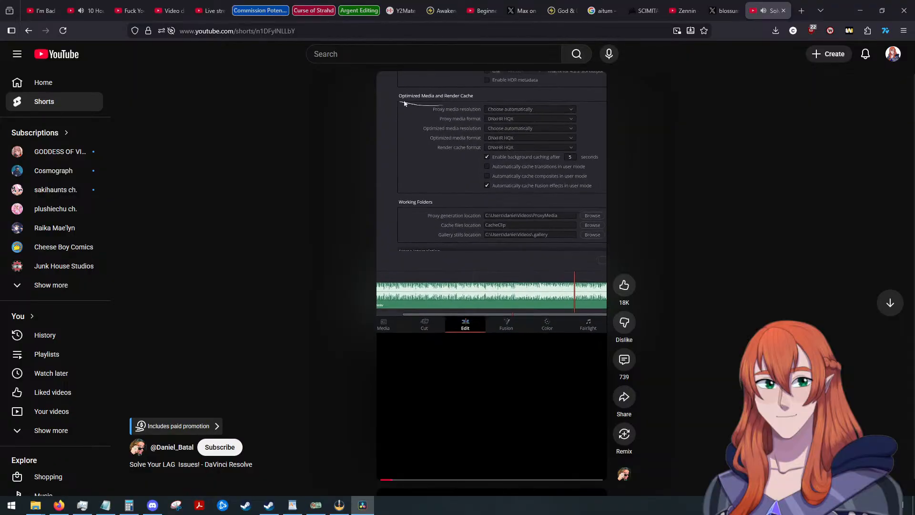
{"action": "left_click", "coordinate": [462, 98]}
Continue the Short in stages through its Proxy media resolution and Proxy media format settings.
{"action": "key", "text": "alt+Tab"}
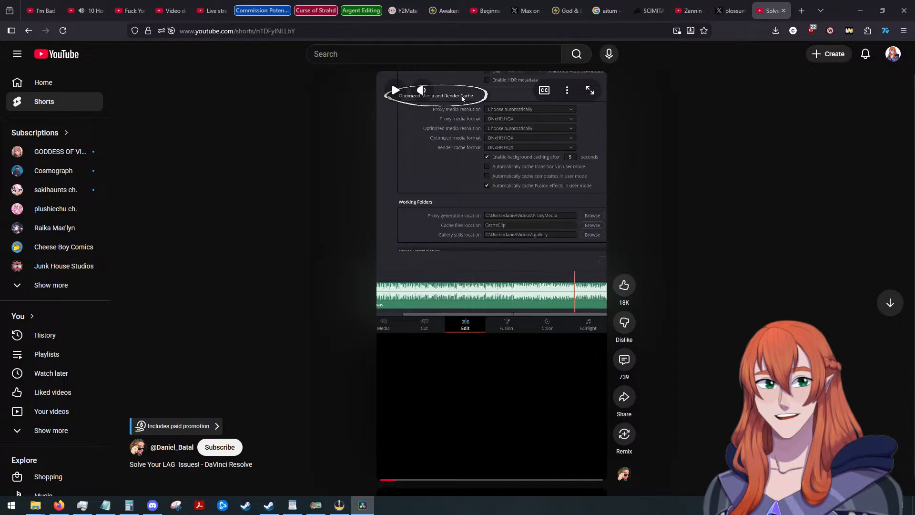
{"action": "left_click", "coordinate": [462, 215]}
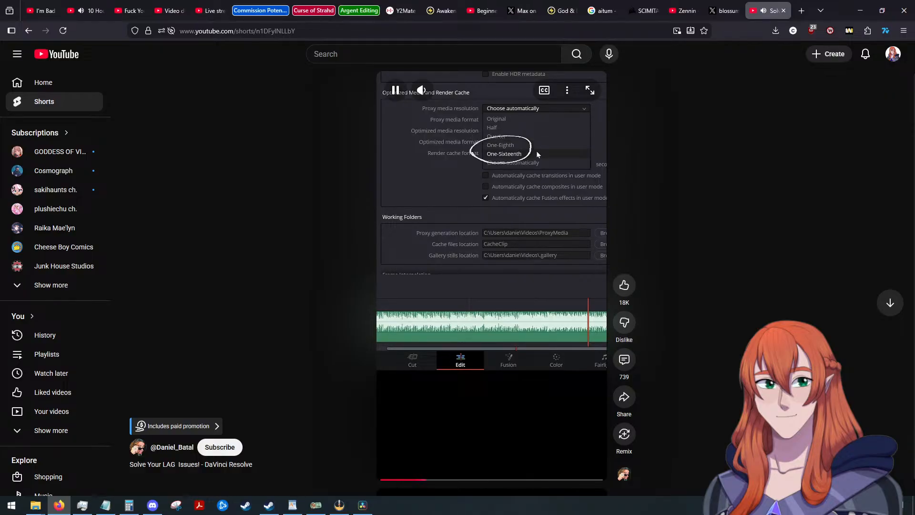
{"action": "left_click", "coordinate": [599, 123]}
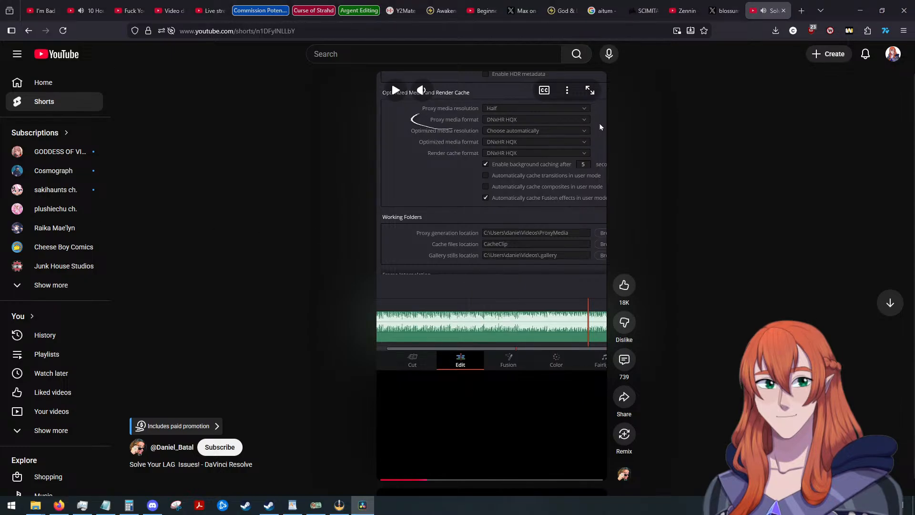
{"action": "left_click", "coordinate": [482, 247]}
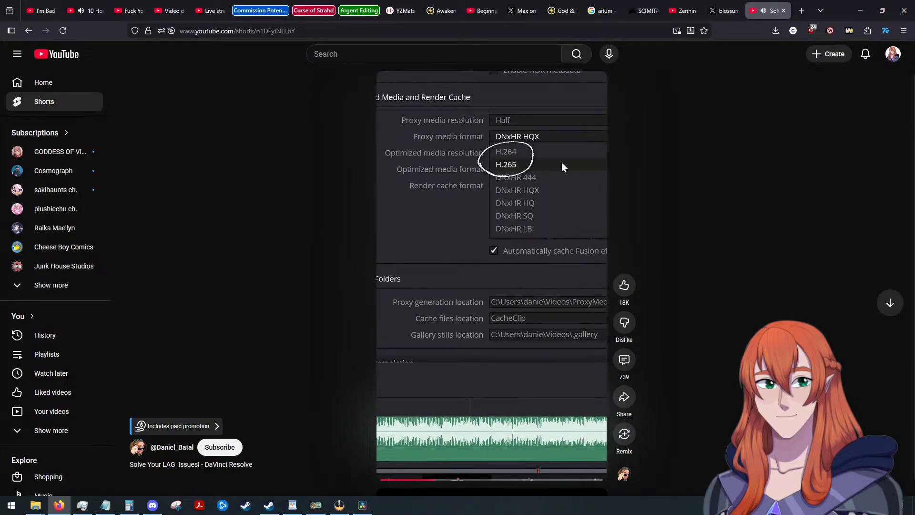
Pause the Short at the Proxy Handling options and switch back to DaVinci Resolve.
{"action": "key", "text": "alt+Tab"}
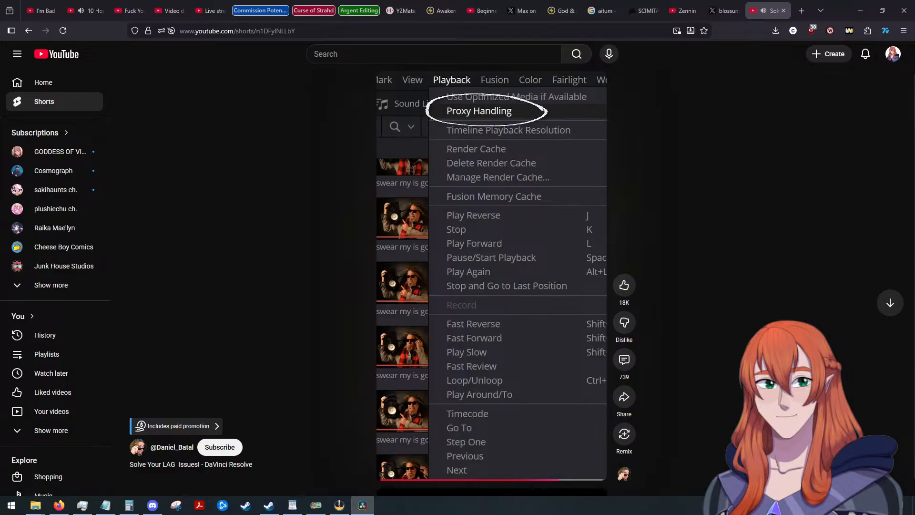
{"action": "key", "text": "space"}
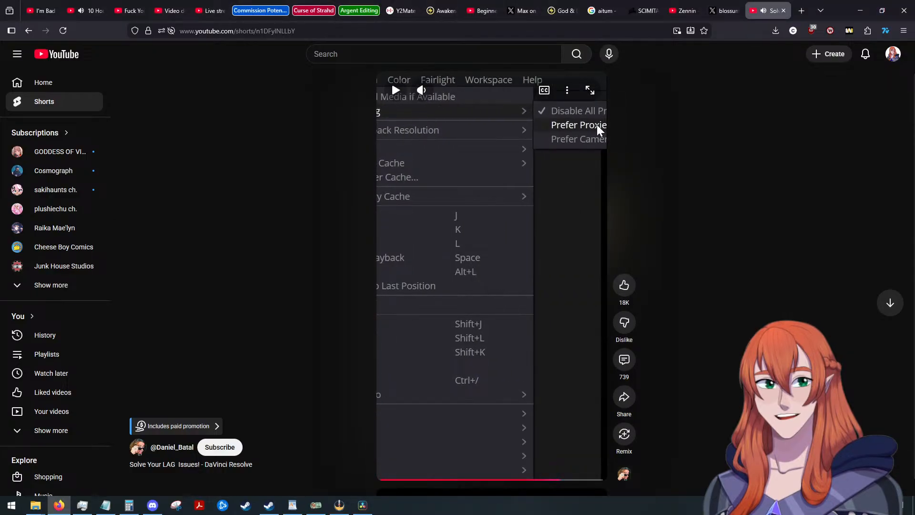
{"action": "key", "text": "alt+Tab"}
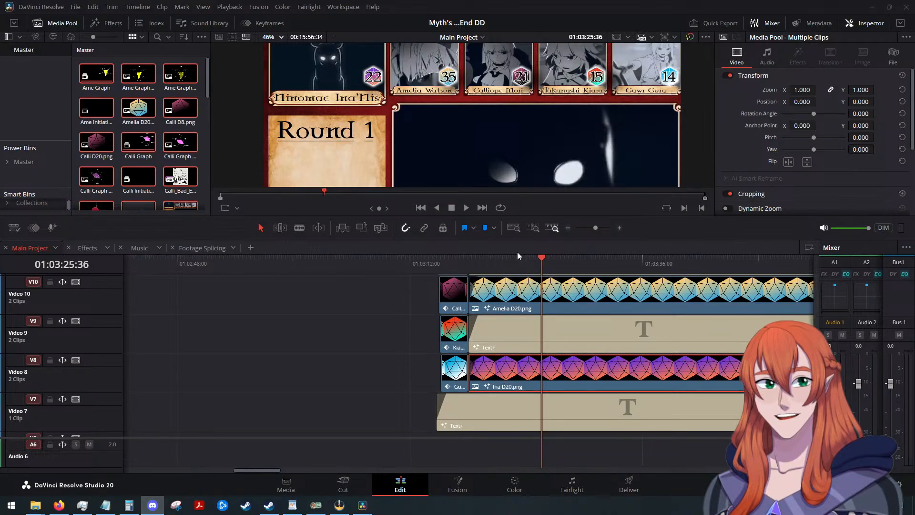
Play the Main Project timeline from before the initiative dice clips to check for playback lag, then stop.
{"action": "left_click", "coordinate": [541, 255]}
{"action": "left_click_drag", "start_coordinate": [542, 258], "coordinate": [386, 260]}
{"action": "left_click", "coordinate": [465, 208]}
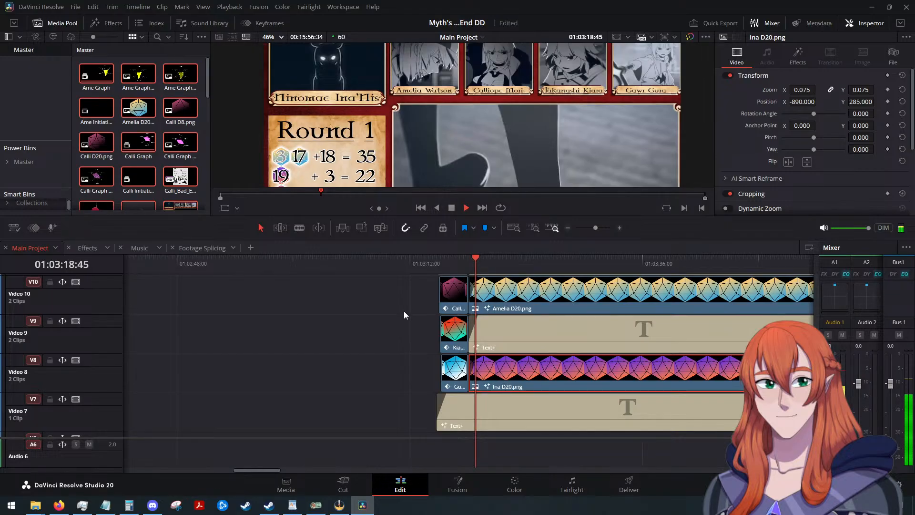
{"action": "left_click", "coordinate": [451, 208]}
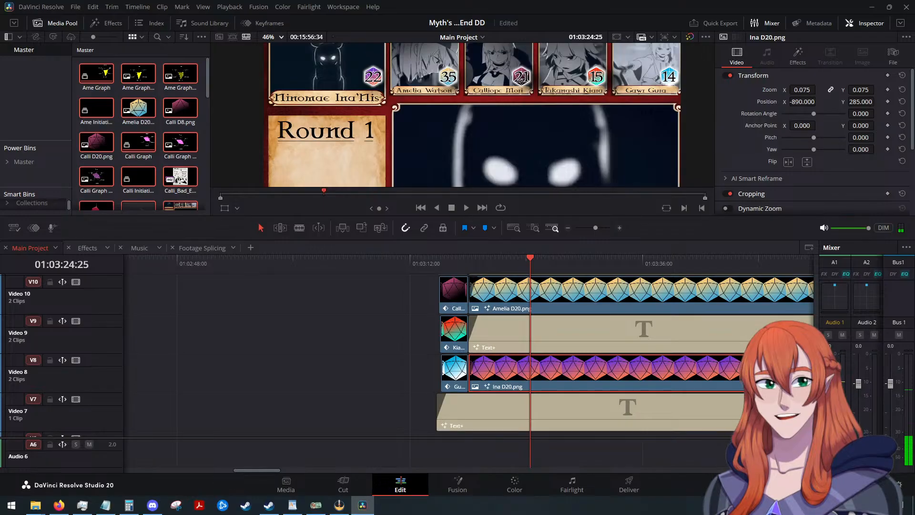
Switch to the browser and watch the rest of the lag-fixing Short from its Prefer Proxies explanation, then pause it.
{"action": "key", "text": "alt+Tab"}
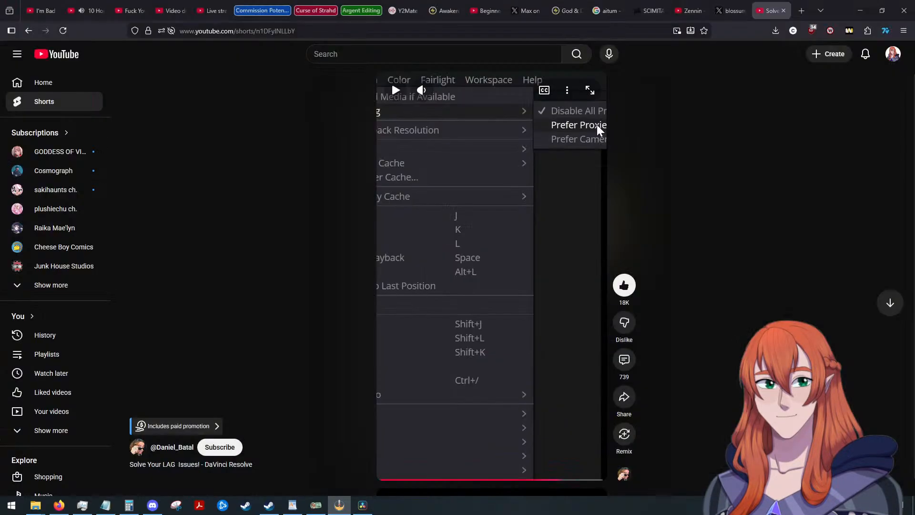
{"action": "left_click", "coordinate": [596, 124]}
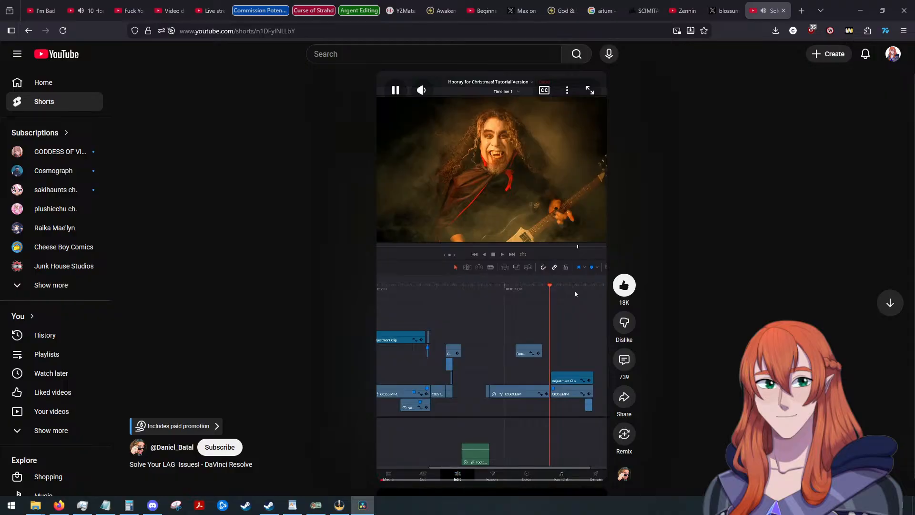
{"action": "left_click", "coordinate": [575, 294]}
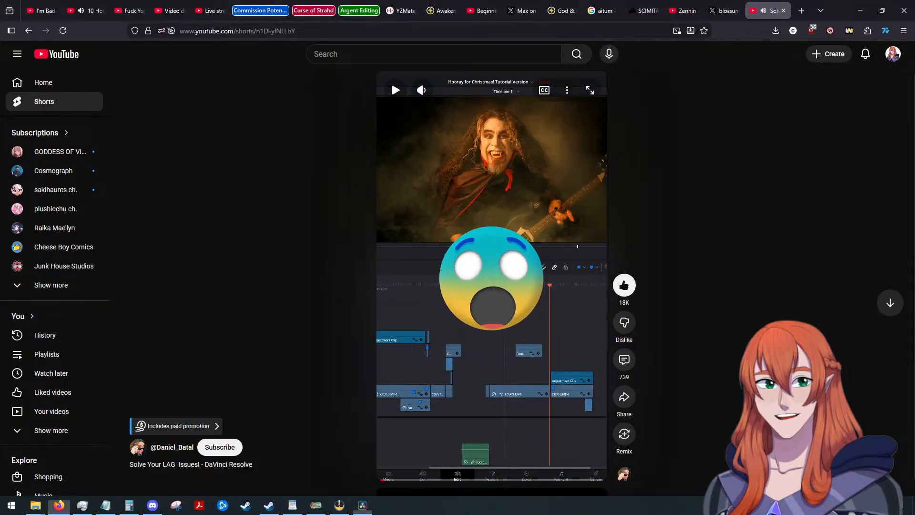
Switch to DaVinci Resolve, look through the file list in the Proxy Media Generation dialog, and close the dialog.
{"action": "left_click", "coordinate": [363, 505]}
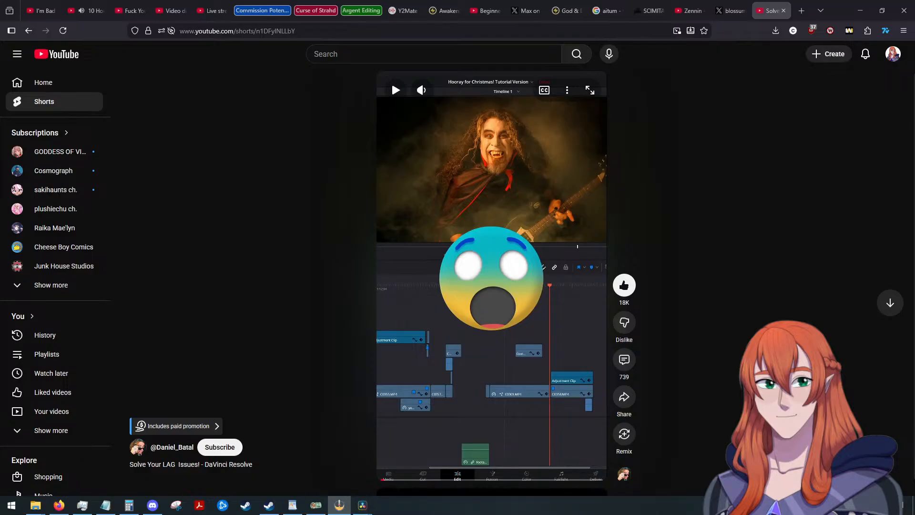
{"action": "left_click", "coordinate": [340, 505]}
{"action": "scroll", "coordinate": [360, 258], "scroll_direction": "down", "scroll_amount": 5}
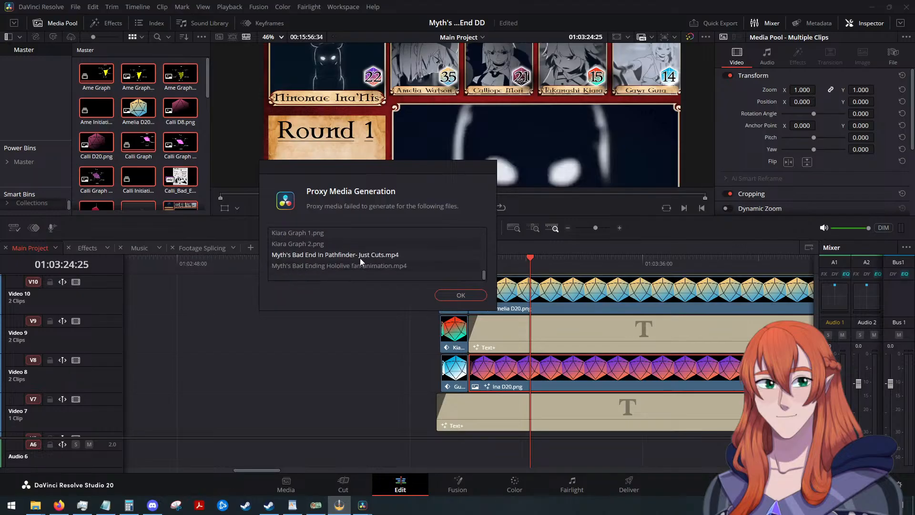
{"action": "scroll", "coordinate": [362, 259], "scroll_direction": "up", "scroll_amount": 8}
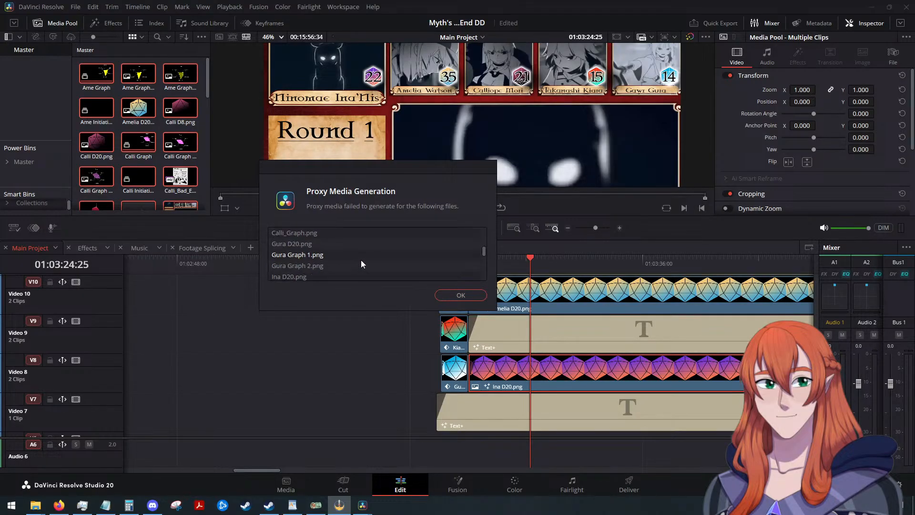
{"action": "scroll", "coordinate": [361, 259], "scroll_direction": "down", "scroll_amount": 2}
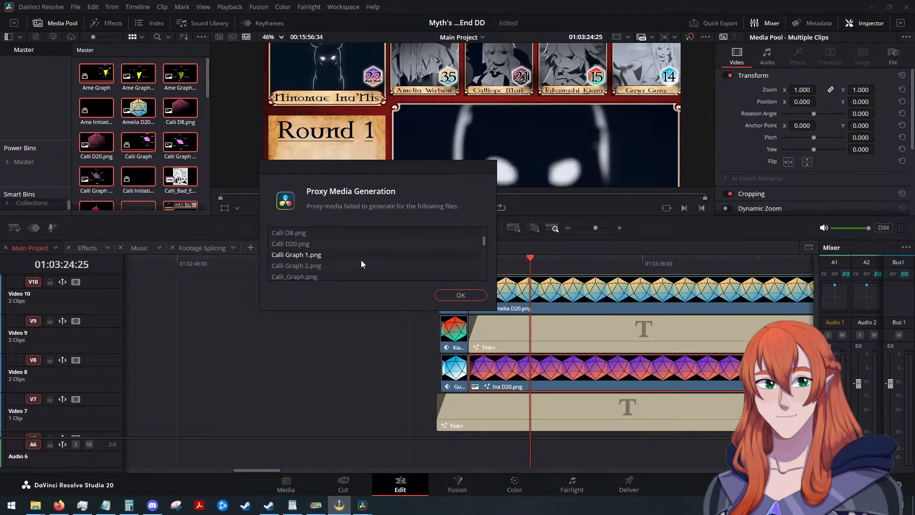
{"action": "scroll", "coordinate": [361, 259], "scroll_direction": "down", "scroll_amount": 3}
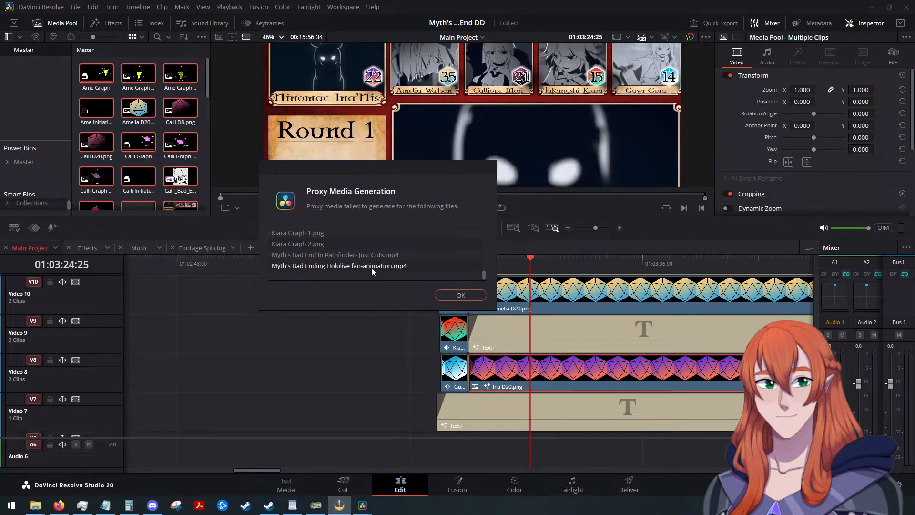
{"action": "left_click", "coordinate": [461, 296]}
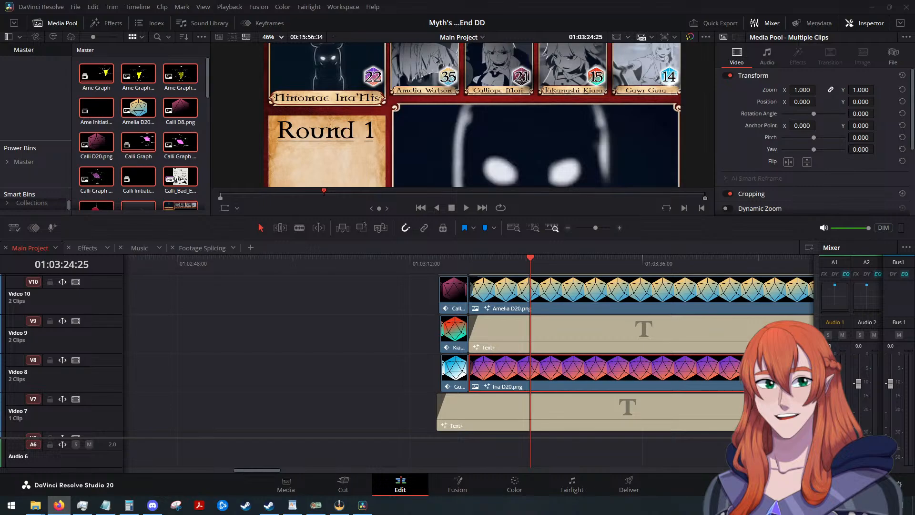
Switch to the browser, open the Reddit thread "Proxy media generation failed. What now?" and read through its comments for possible fixes.
{"action": "key", "text": "alt+Tab"}
{"action": "key", "text": "alt+Tab"}
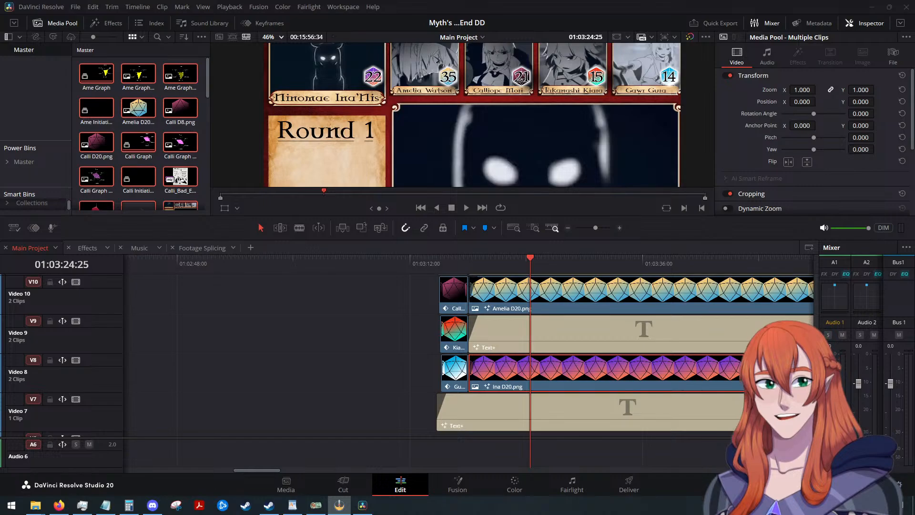
{"action": "key", "text": "alt+Tab"}
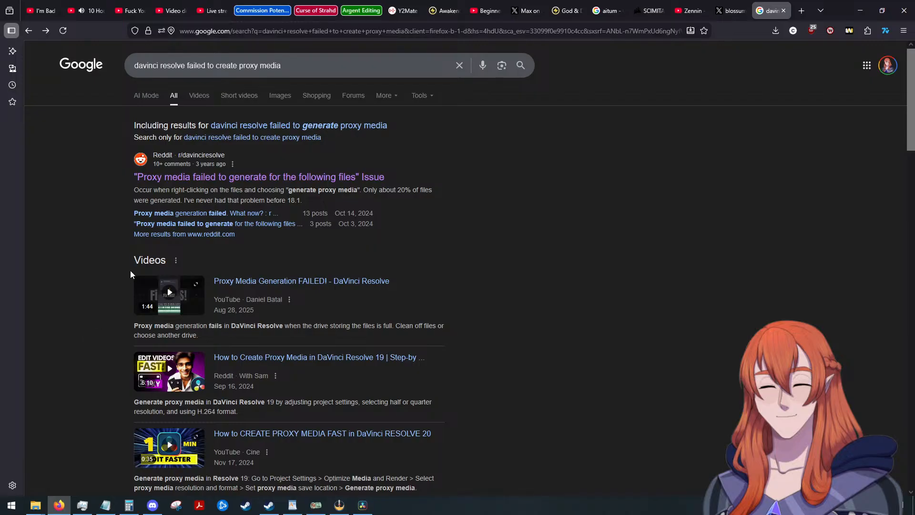
{"action": "left_click", "coordinate": [205, 214]}
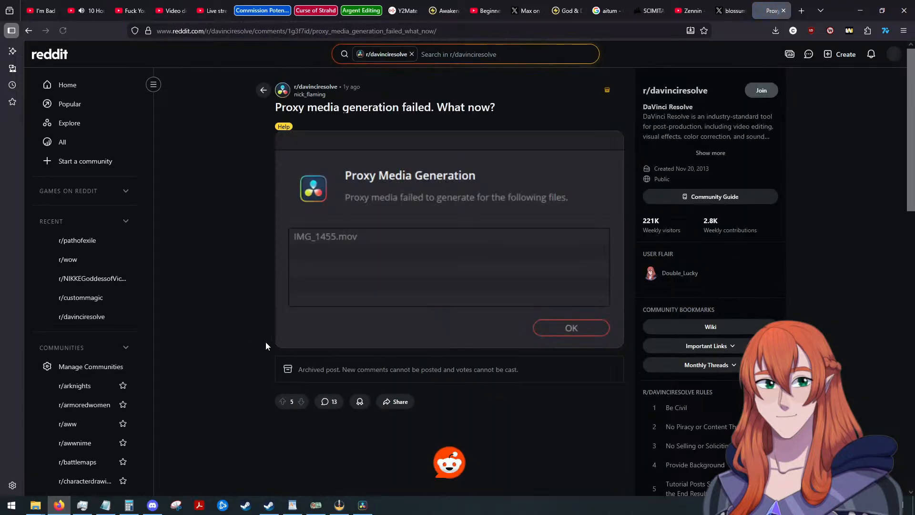
{"action": "scroll", "coordinate": [207, 340], "scroll_direction": "down", "scroll_amount": 2}
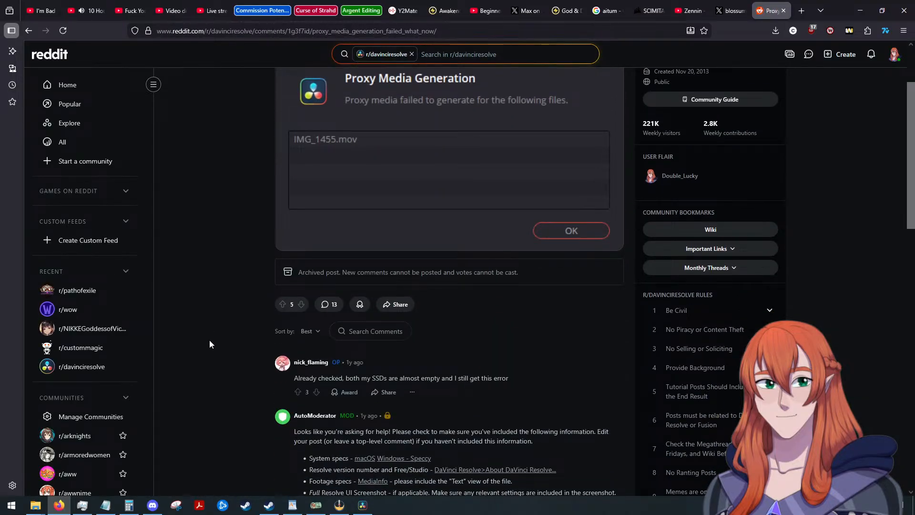
{"action": "scroll", "coordinate": [210, 340], "scroll_direction": "down", "scroll_amount": 4}
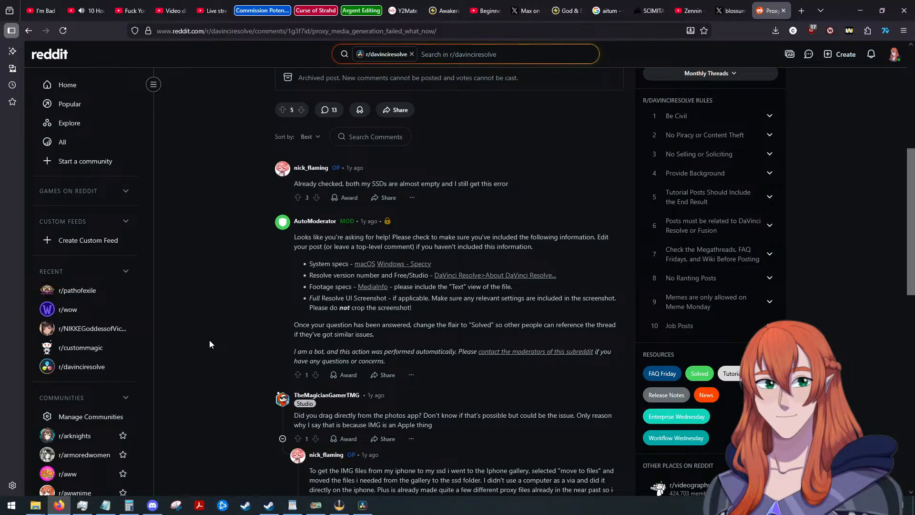
{"action": "scroll", "coordinate": [210, 339], "scroll_direction": "down", "scroll_amount": 1}
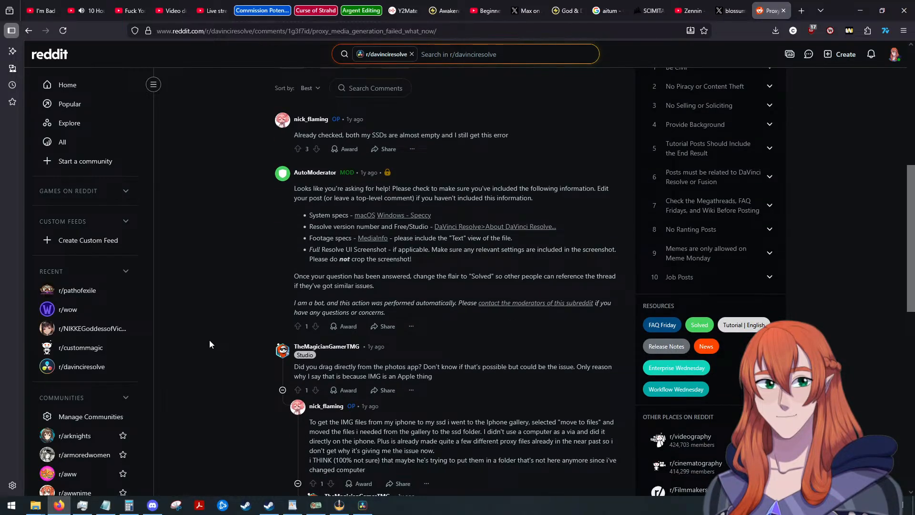
{"action": "scroll", "coordinate": [210, 339], "scroll_direction": "down", "scroll_amount": 3}
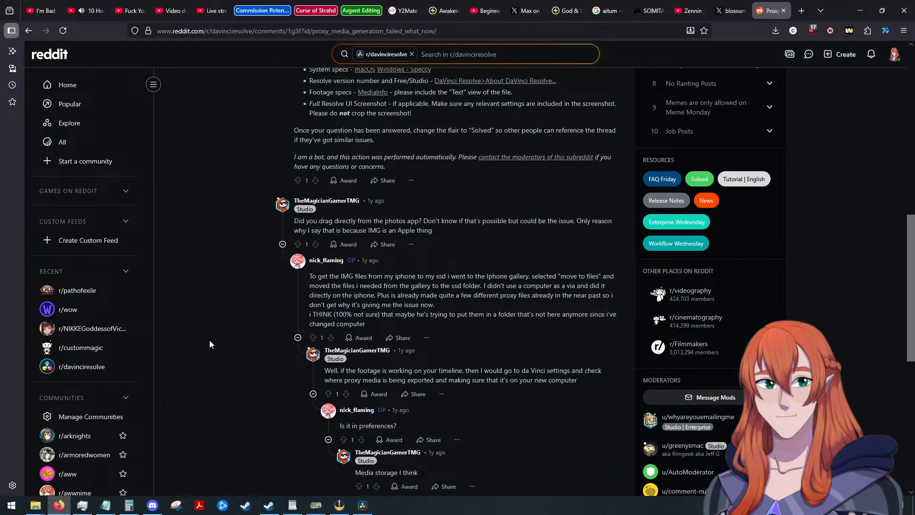
{"action": "scroll", "coordinate": [210, 339], "scroll_direction": "down", "scroll_amount": 6}
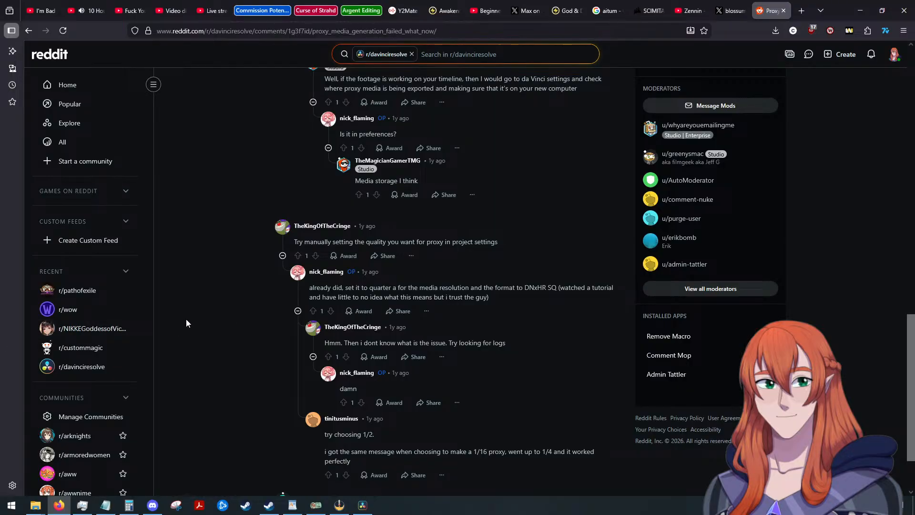
{"action": "scroll", "coordinate": [186, 319], "scroll_direction": "down", "scroll_amount": 2}
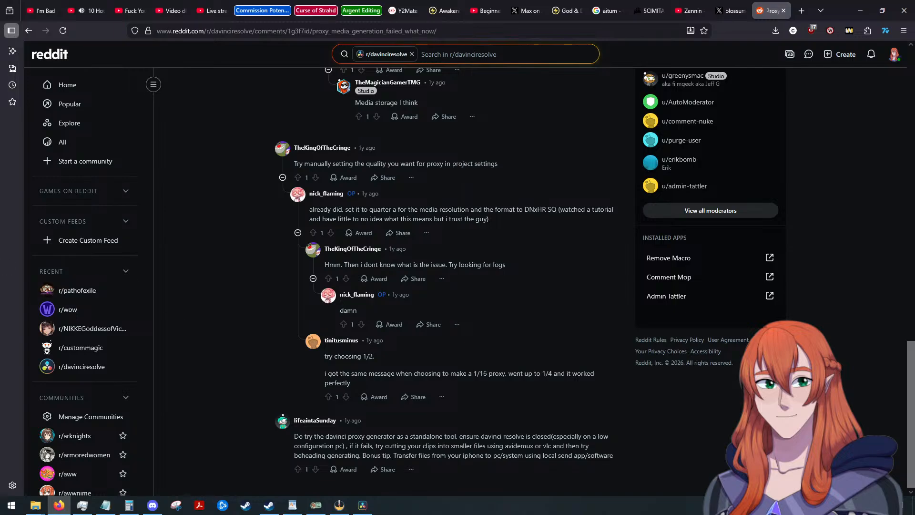
Switch back to DaVinci Resolve and generate optimized media for the selected Master bin clips.
{"action": "key", "text": "alt+Tab"}
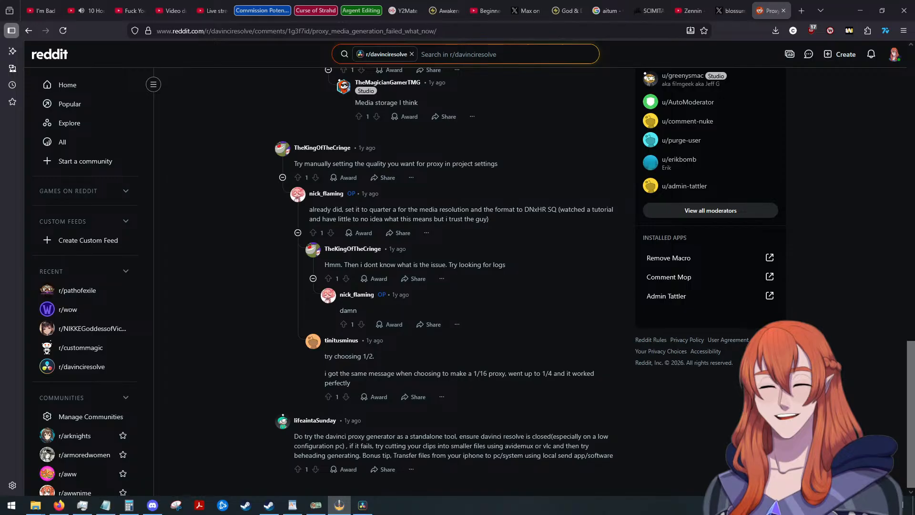
{"action": "key", "text": "alt+Tab"}
{"action": "right_click", "coordinate": [180, 184]}
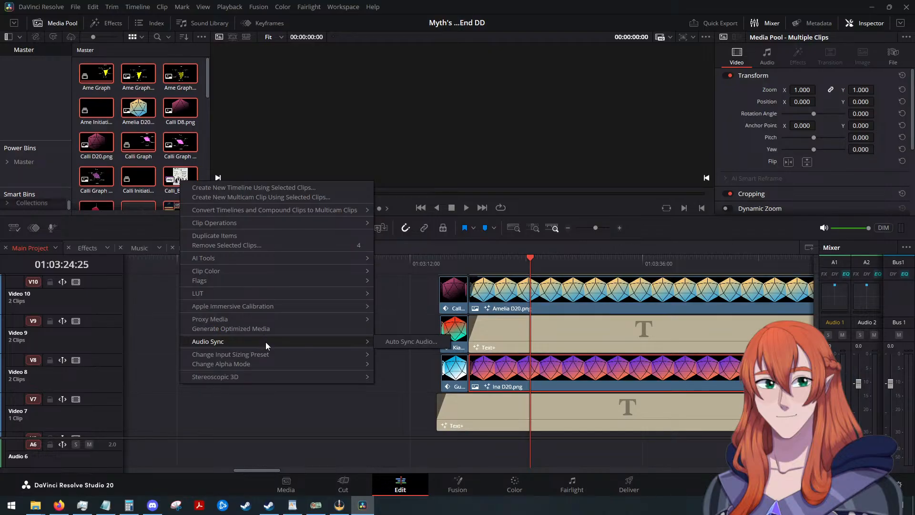
{"action": "left_click", "coordinate": [262, 328]}
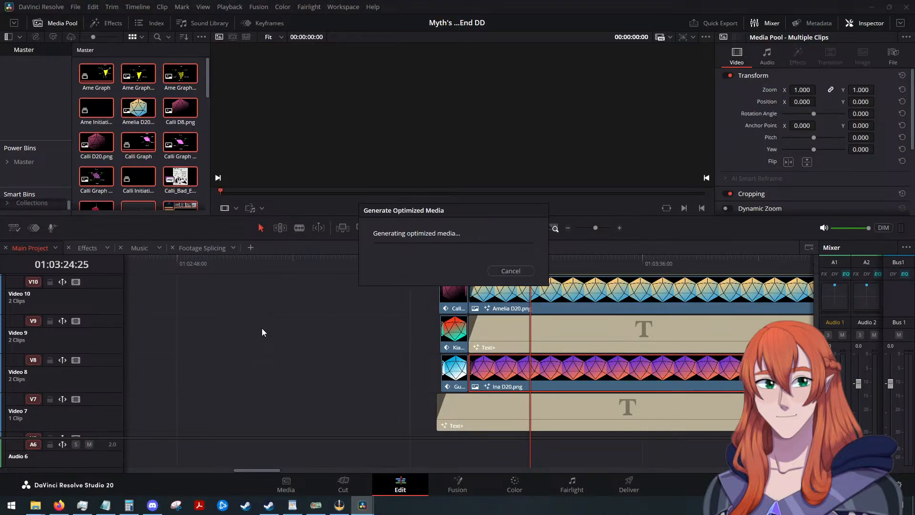
{"action": "key", "text": "Return"}
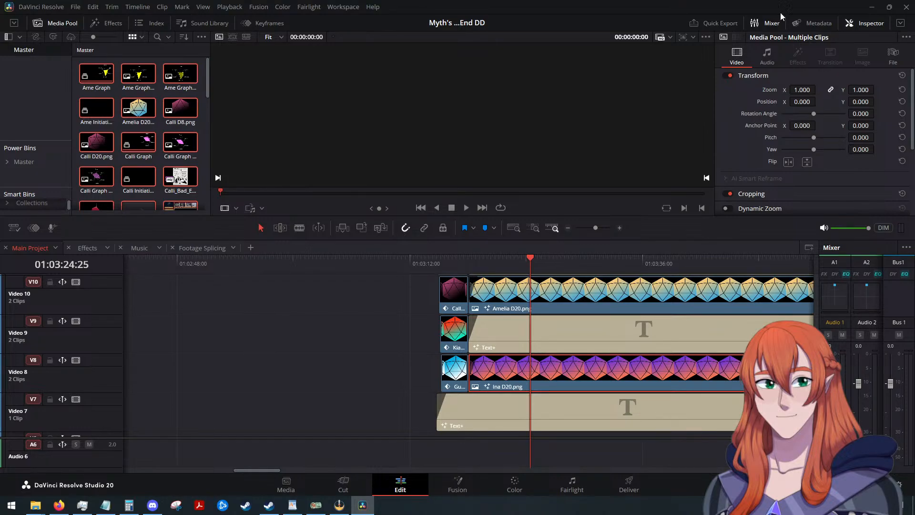
Return to the lag-fixing Short in the browser, skip through its proxy format section to the Playback options, and pause at Proxy Handling.
{"action": "key", "text": "alt+Tab"}
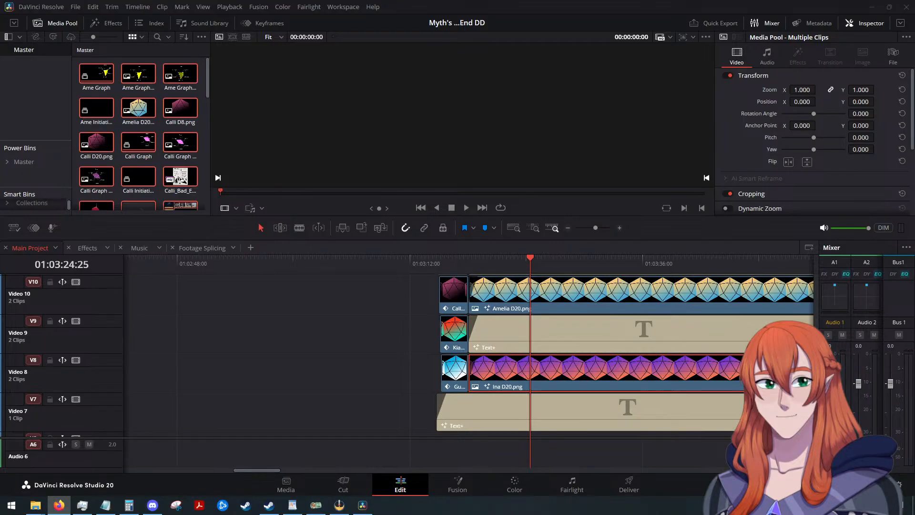
{"action": "key", "text": "alt+Tab"}
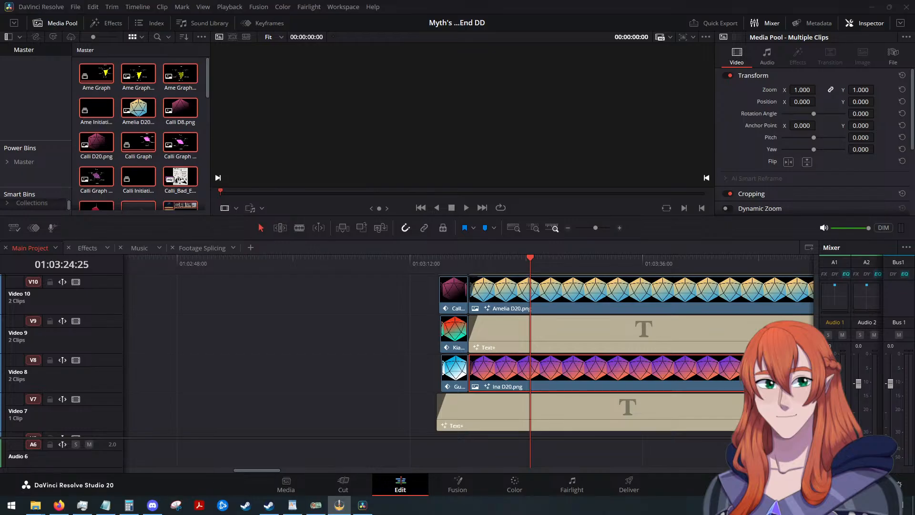
{"action": "key", "text": "alt+Tab"}
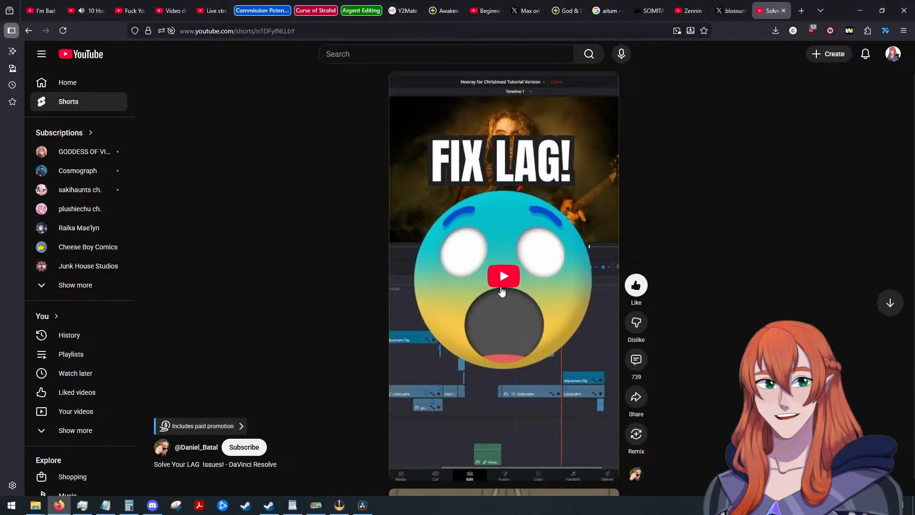
{"action": "left_click", "coordinate": [503, 275]}
{"action": "left_click", "coordinate": [465, 480]}
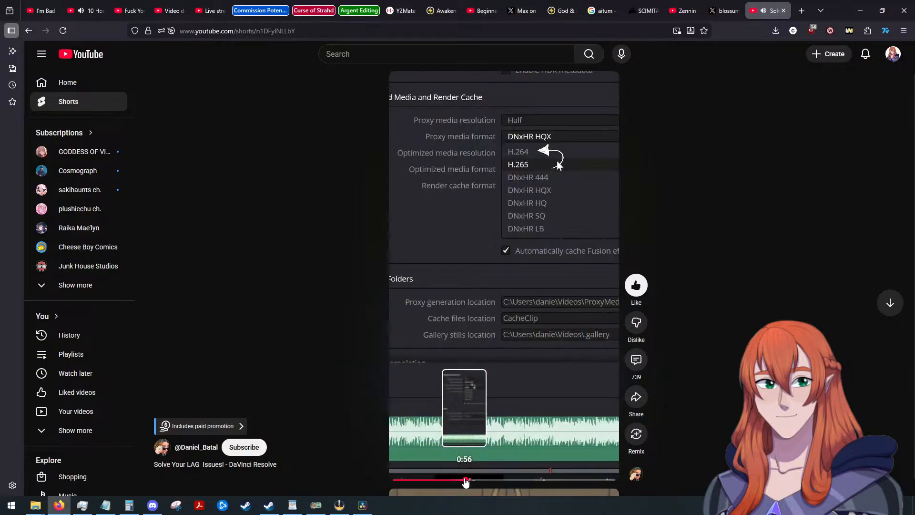
{"action": "left_click", "coordinate": [491, 480]}
{"action": "left_click", "coordinate": [517, 481]}
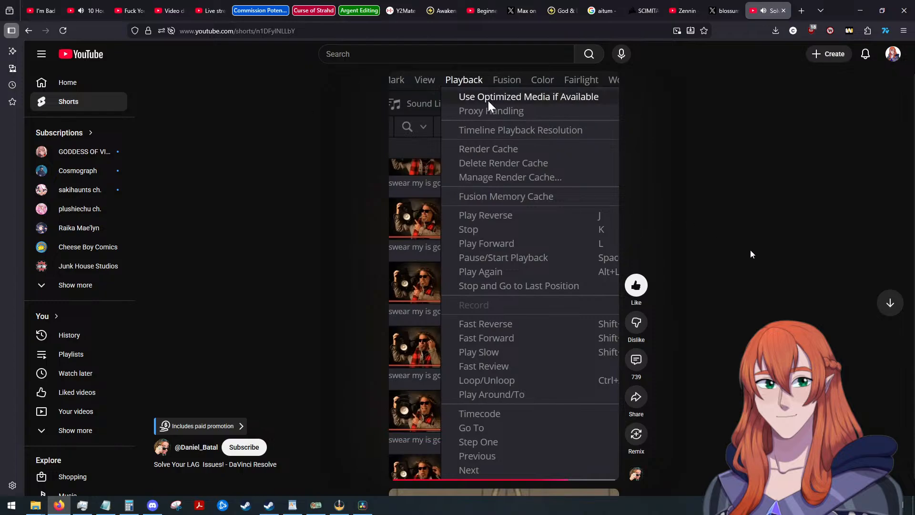
{"action": "key", "text": "space"}
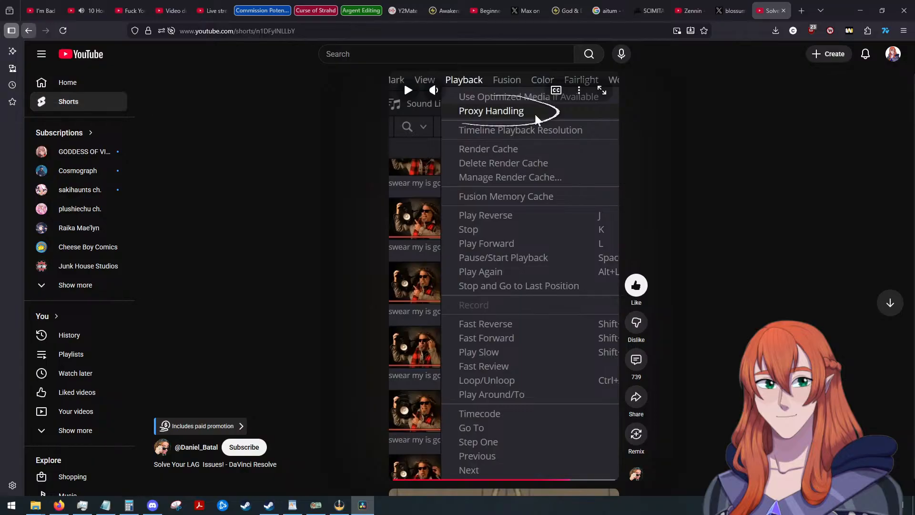
Go back to the "davinci resolve project lagging" results and open "How to FIX LAG in Davinci Resolve 20" in a new tab.
{"action": "left_click", "coordinate": [29, 30]}
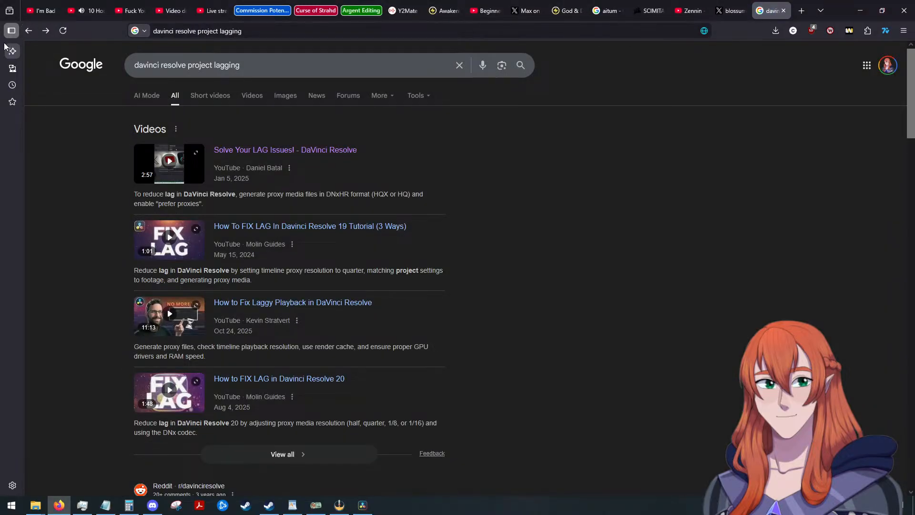
{"action": "middle_click", "coordinate": [344, 229]}
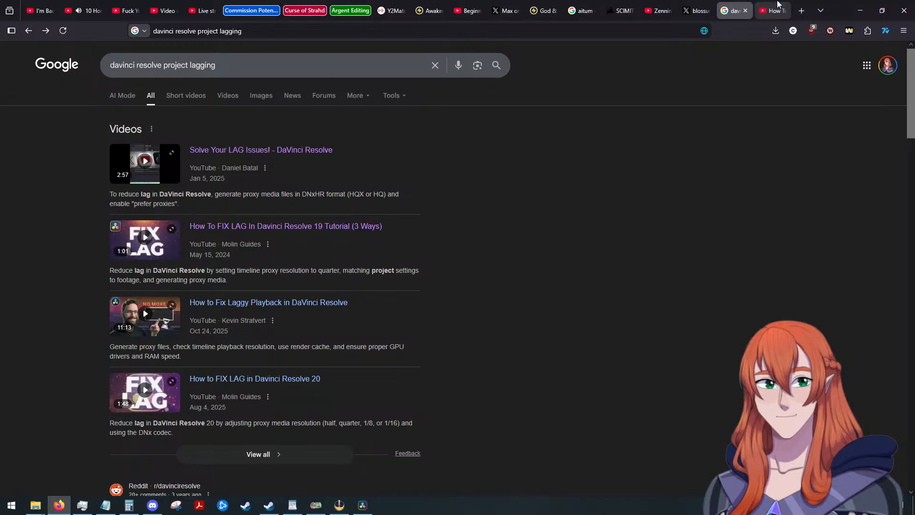
{"action": "left_click", "coordinate": [778, 5]}
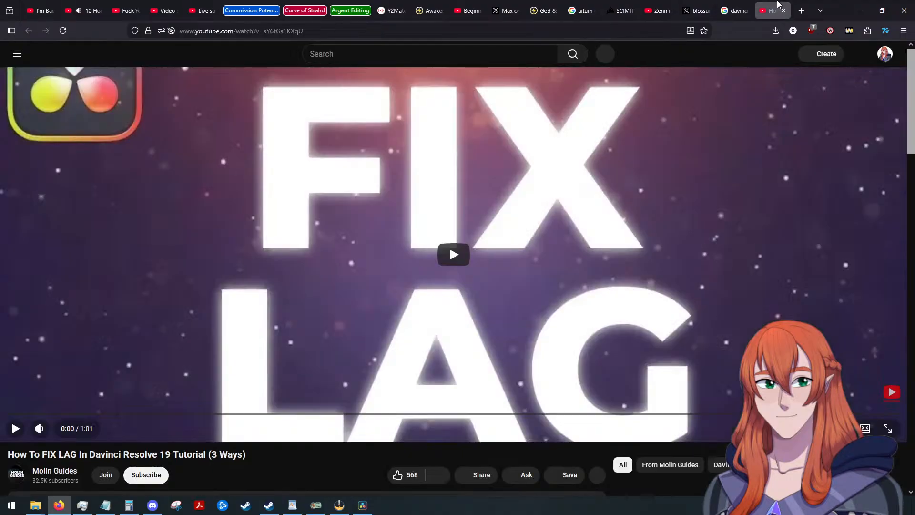
{"action": "left_click", "coordinate": [784, 11]}
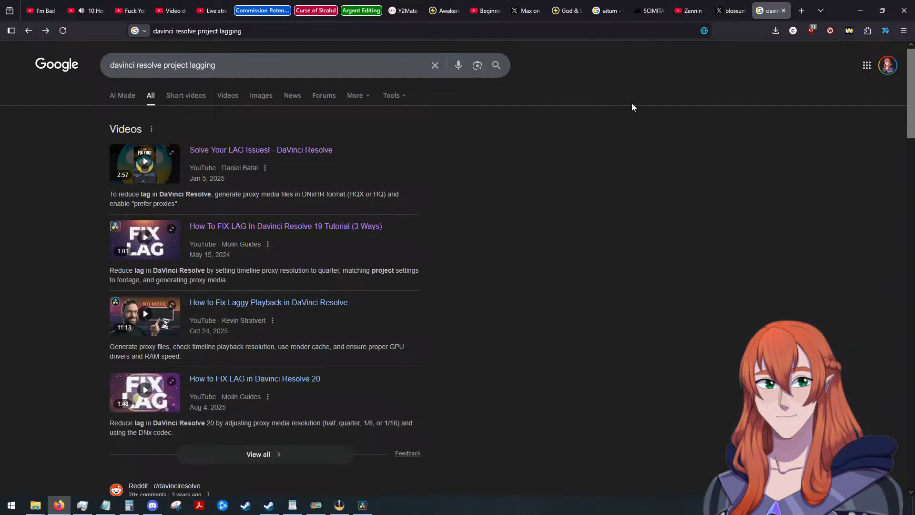
{"action": "middle_click", "coordinate": [276, 383]}
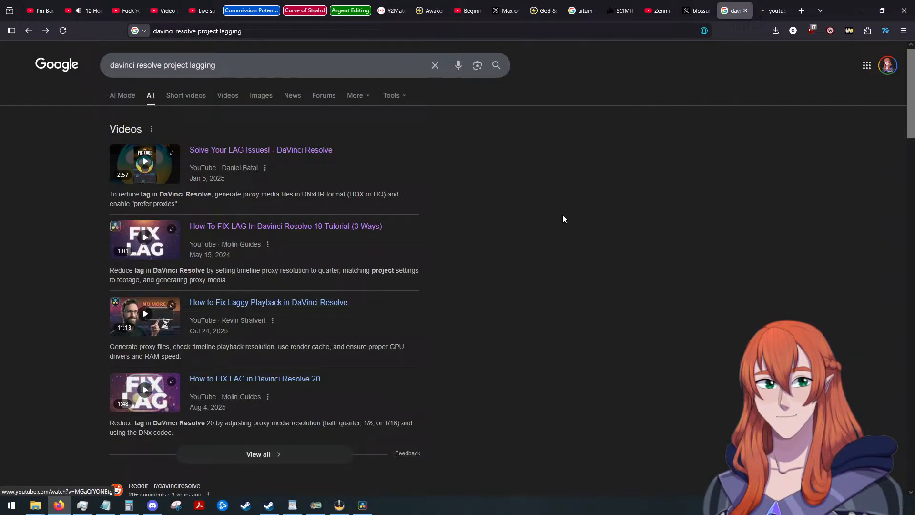
Open the "How to FIX LAG in Davinci Resolve 20" tab, watch the video up to its Playback and Proxy Handling options, and pause it there.
{"action": "left_click", "coordinate": [765, 16]}
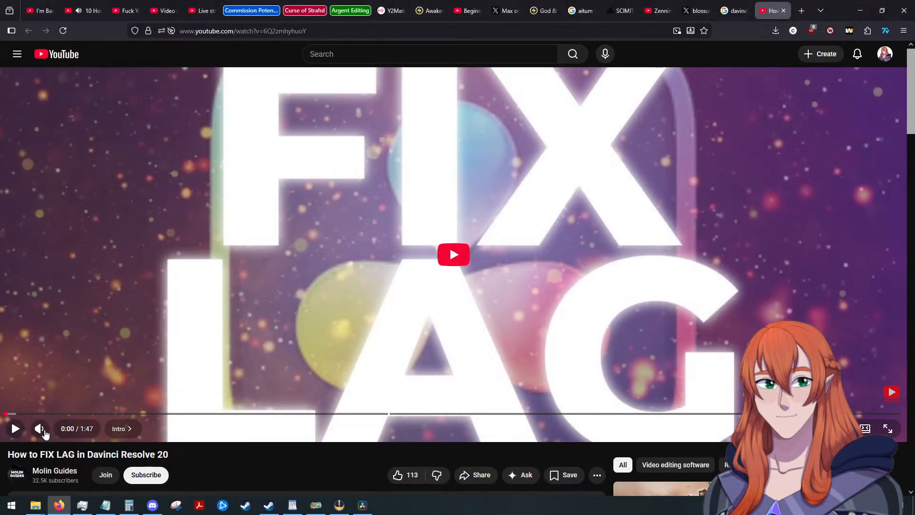
{"action": "left_click", "coordinate": [15, 428]}
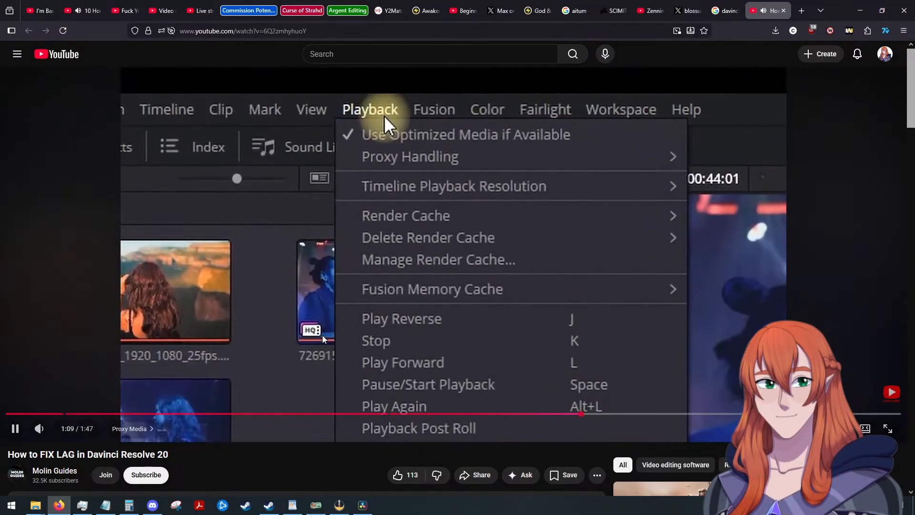
{"action": "left_click", "coordinate": [194, 255]}
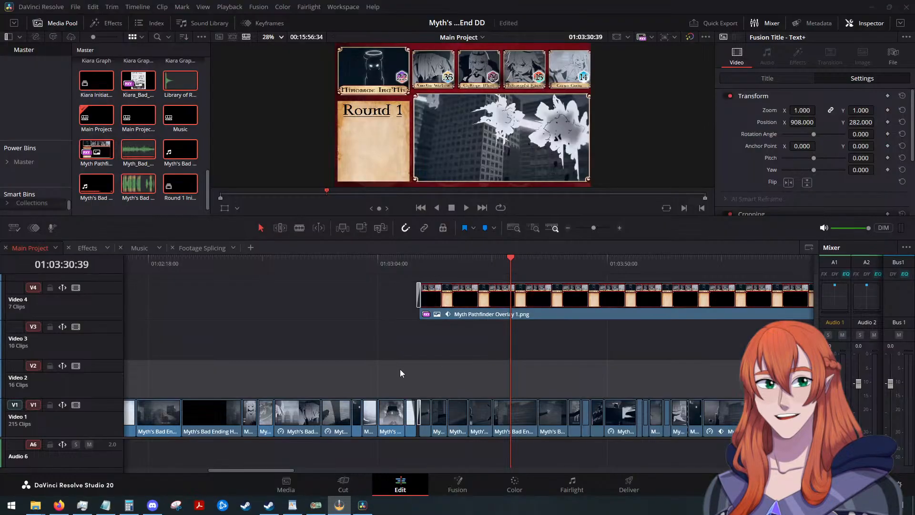
Switch back to DaVinci Resolve, test playback of Main Project from 01:03:30:39, and look over the stacked dice and number tracks.
{"action": "scroll", "coordinate": [214, 352], "scroll_direction": "up", "scroll_amount": 5}
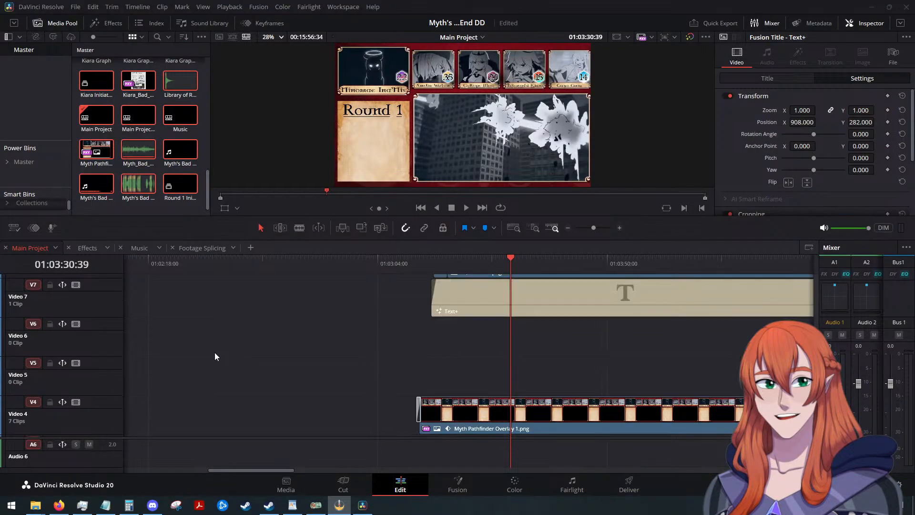
{"action": "scroll", "coordinate": [173, 355], "scroll_direction": "up", "scroll_amount": 2}
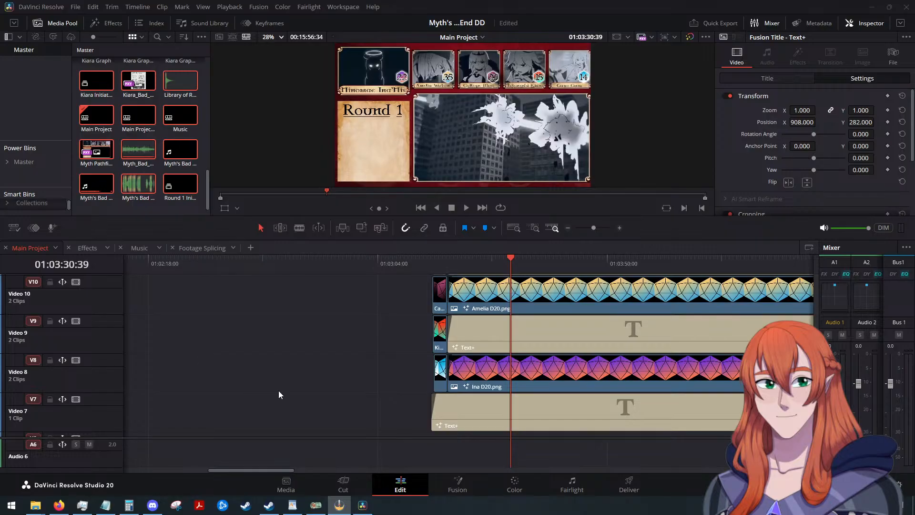
{"action": "left_click", "coordinate": [504, 414]}
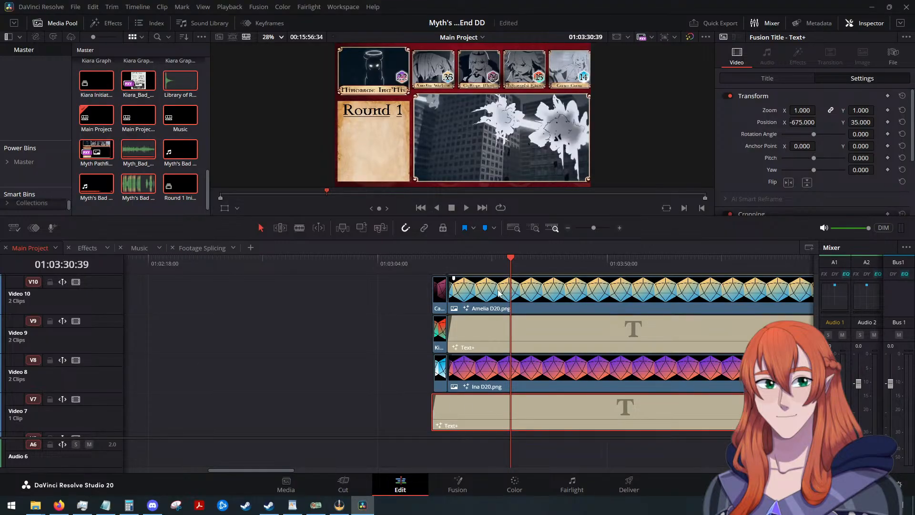
{"action": "key", "text": "space"}
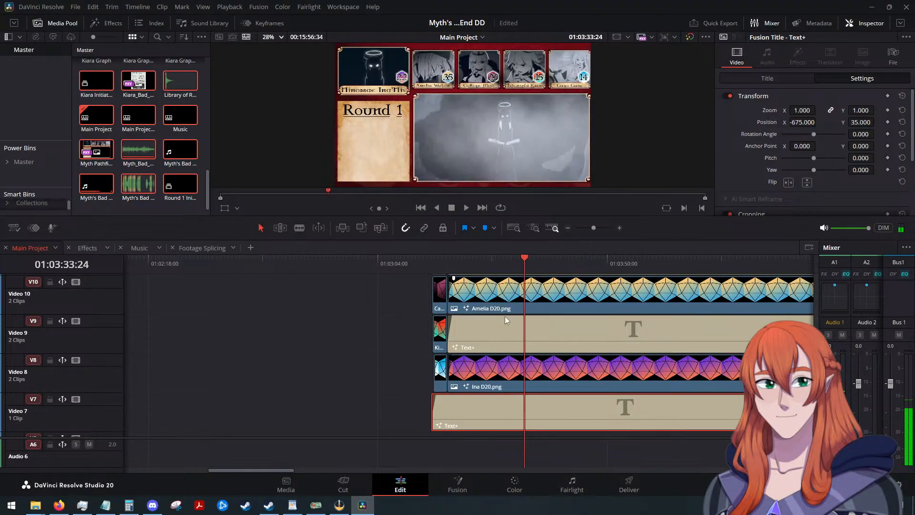
{"action": "scroll", "coordinate": [522, 382], "scroll_direction": "down", "scroll_amount": 2}
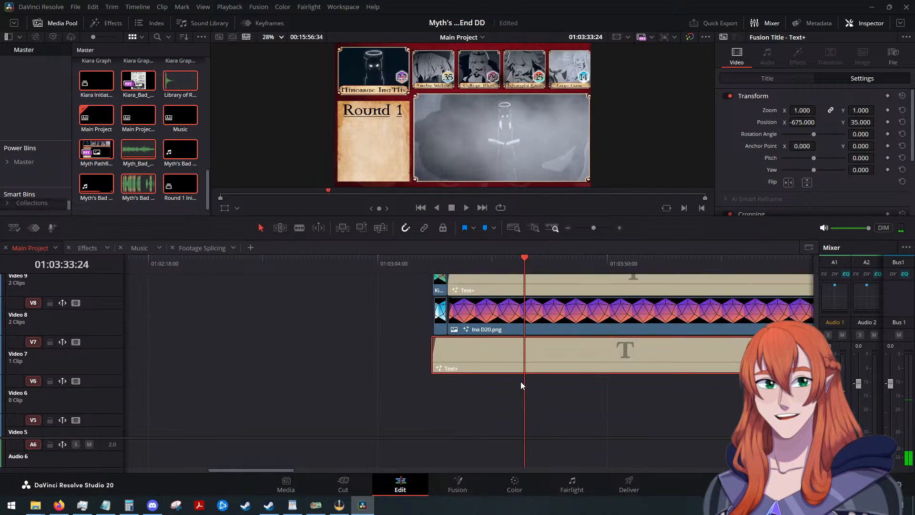
{"action": "scroll", "coordinate": [297, 370], "scroll_direction": "up", "scroll_amount": 2}
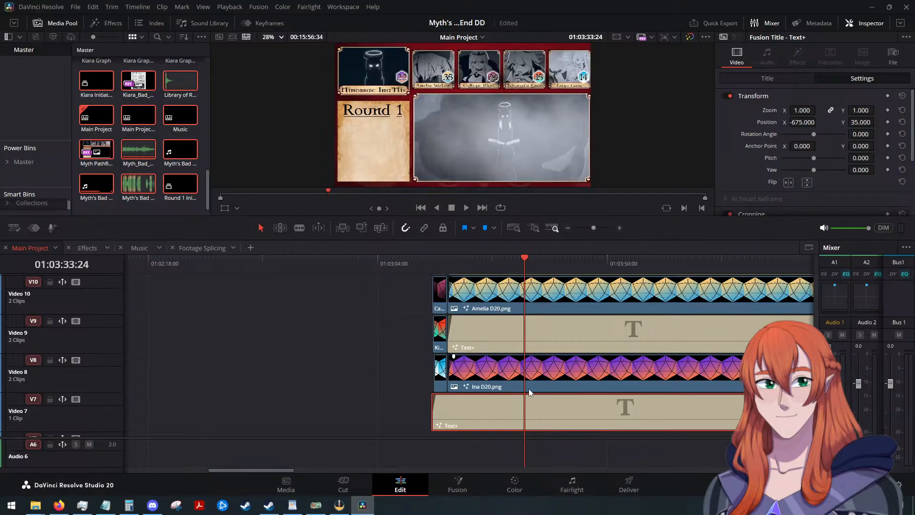
{"action": "scroll", "coordinate": [524, 386], "scroll_direction": "down", "scroll_amount": 3}
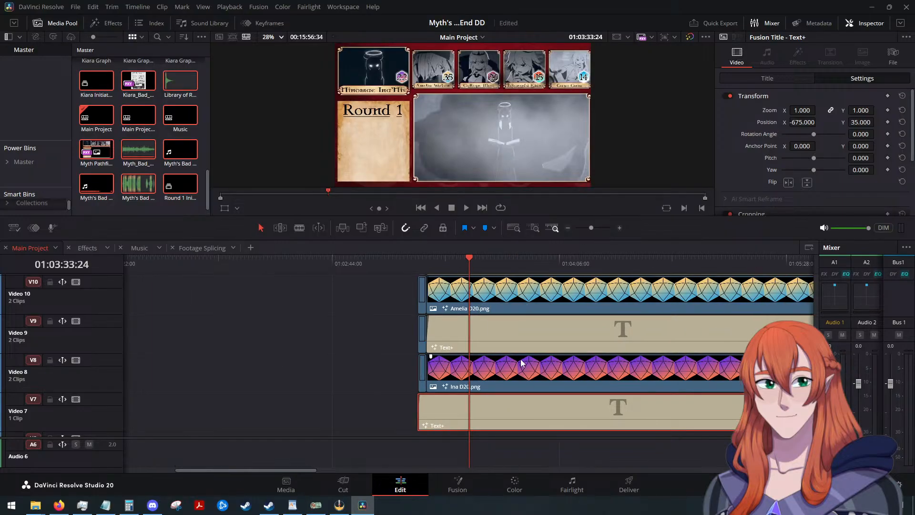
{"action": "scroll", "coordinate": [521, 362], "scroll_direction": "down", "scroll_amount": 2}
{"action": "scroll", "coordinate": [522, 362], "scroll_direction": "up", "scroll_amount": 6}
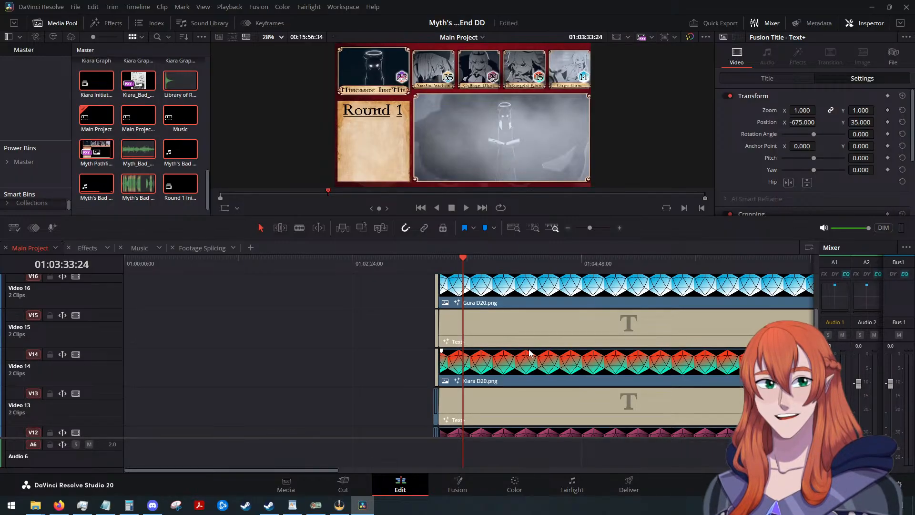
Advance the Main Project playhead into the Round 20 section, ending at 01:06:12:58, and locate the Calli D20 clip on Video 12.
{"action": "left_click_drag", "start_coordinate": [462, 259], "coordinate": [712, 298]}
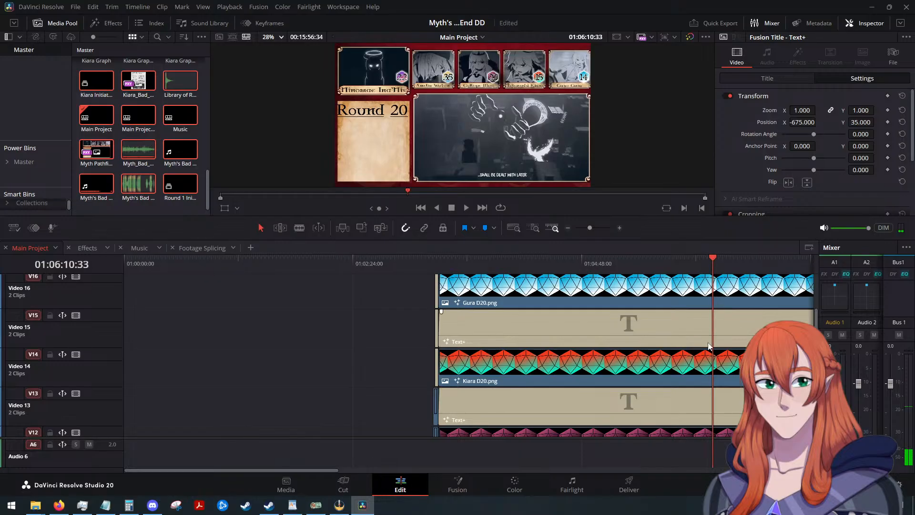
{"action": "scroll", "coordinate": [702, 347], "scroll_direction": "down", "scroll_amount": 3}
{"action": "scroll", "coordinate": [588, 358], "scroll_direction": "up", "scroll_amount": 3}
{"action": "scroll", "coordinate": [518, 376], "scroll_direction": "down", "scroll_amount": 10}
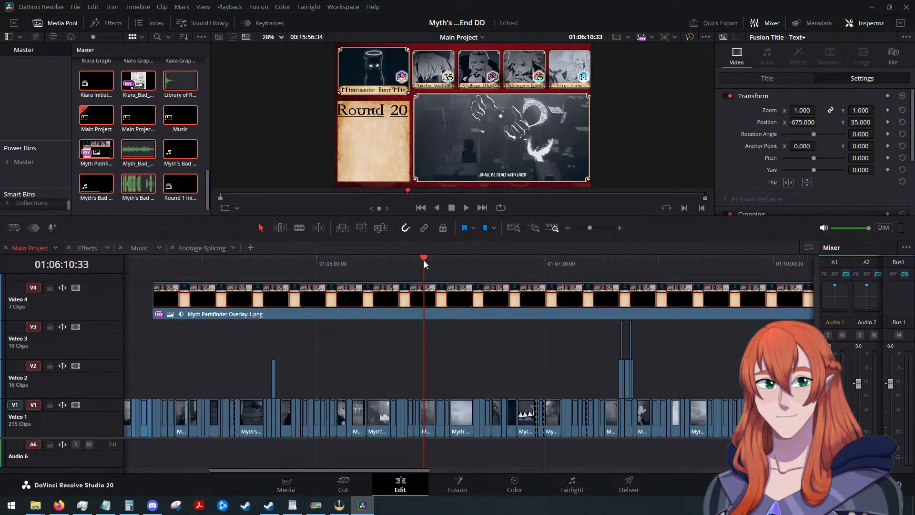
{"action": "mouse_move", "coordinate": [425, 260]}
{"action": "left_mouse_down"}
{"action": "mouse_move", "coordinate": [435, 260]}
{"action": "mouse_move", "coordinate": [419, 267]}
{"action": "left_mouse_up"}
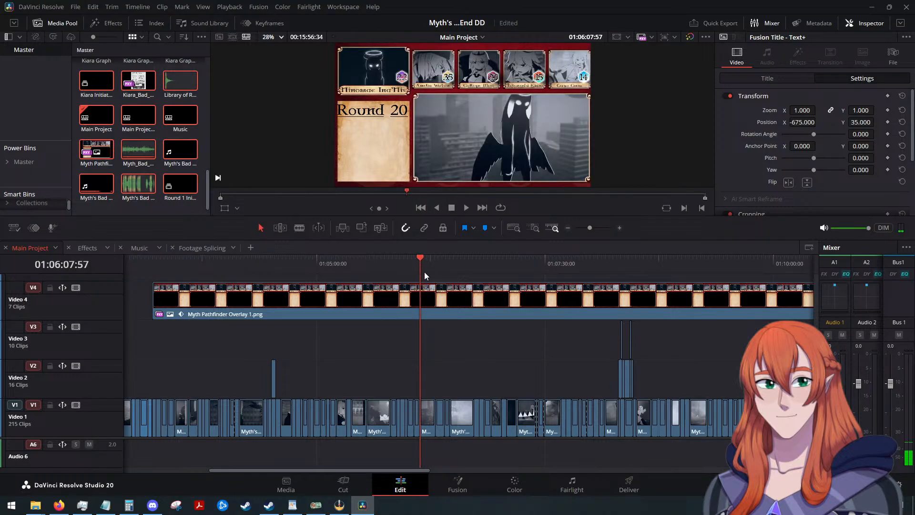
{"action": "scroll", "coordinate": [487, 387], "scroll_direction": "up", "scroll_amount": 2}
{"action": "scroll", "coordinate": [505, 379], "scroll_direction": "up", "scroll_amount": 8}
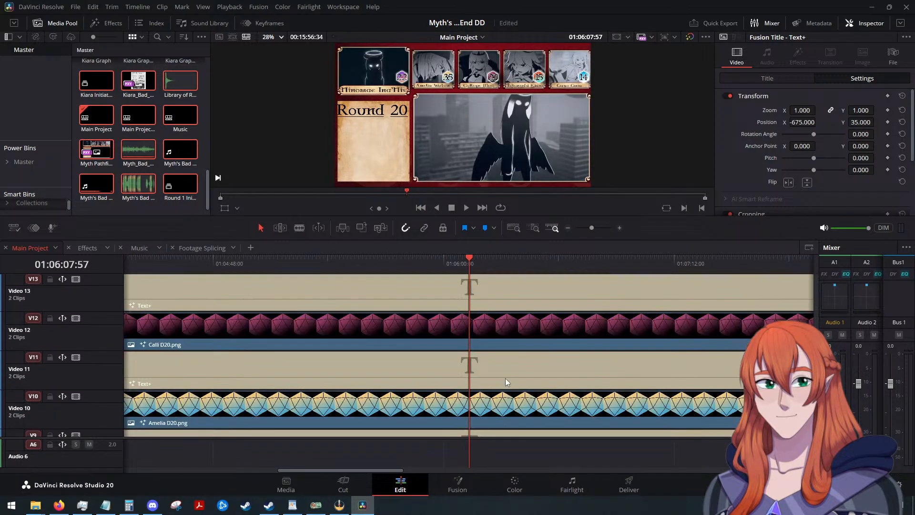
{"action": "scroll", "coordinate": [505, 381], "scroll_direction": "up", "scroll_amount": 3}
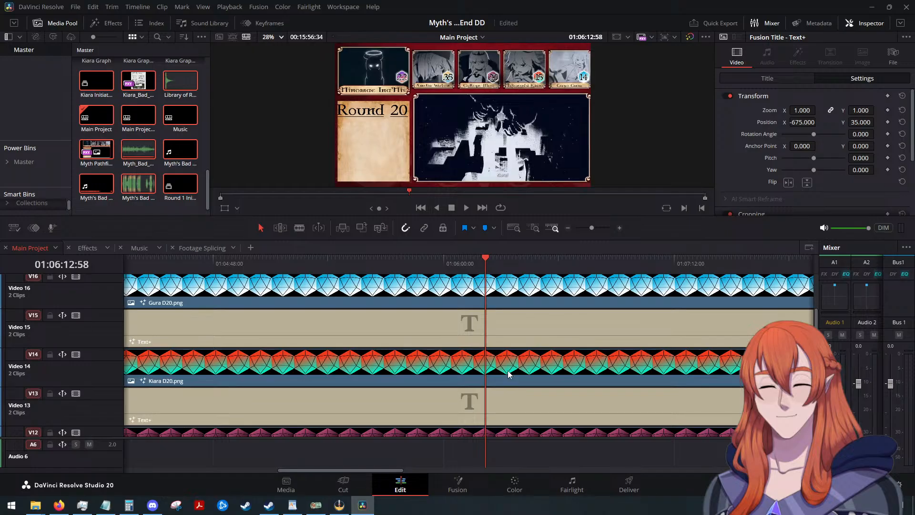
{"action": "scroll", "coordinate": [508, 374], "scroll_direction": "down", "scroll_amount": 2}
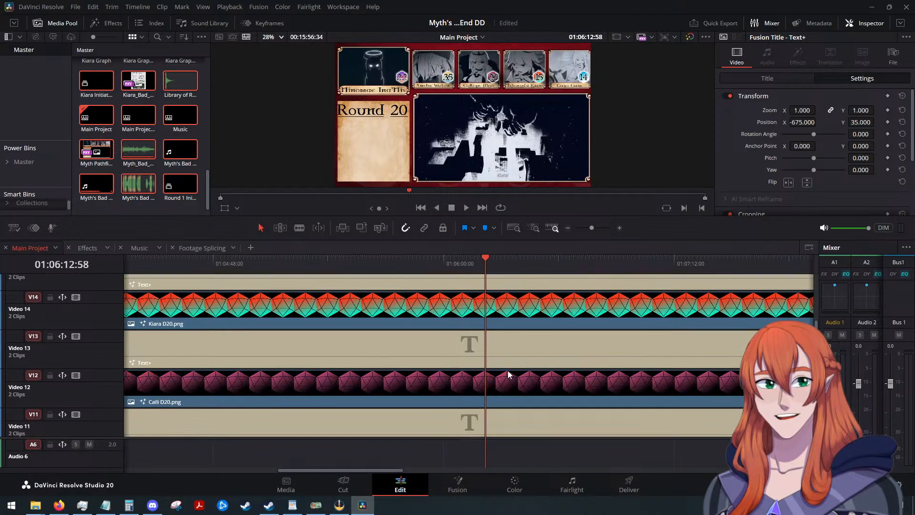
{"action": "scroll", "coordinate": [503, 384], "scroll_direction": "down", "scroll_amount": 8}
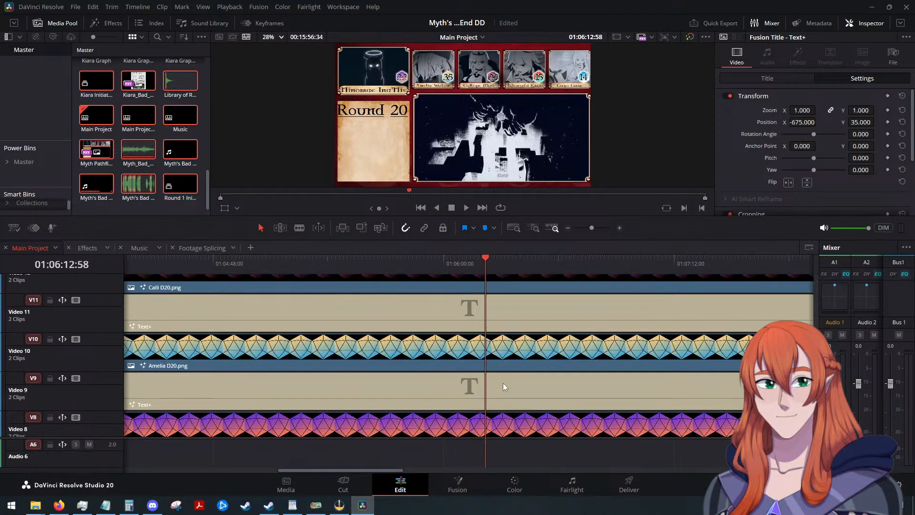
{"action": "scroll", "coordinate": [502, 379], "scroll_direction": "up", "scroll_amount": 2}
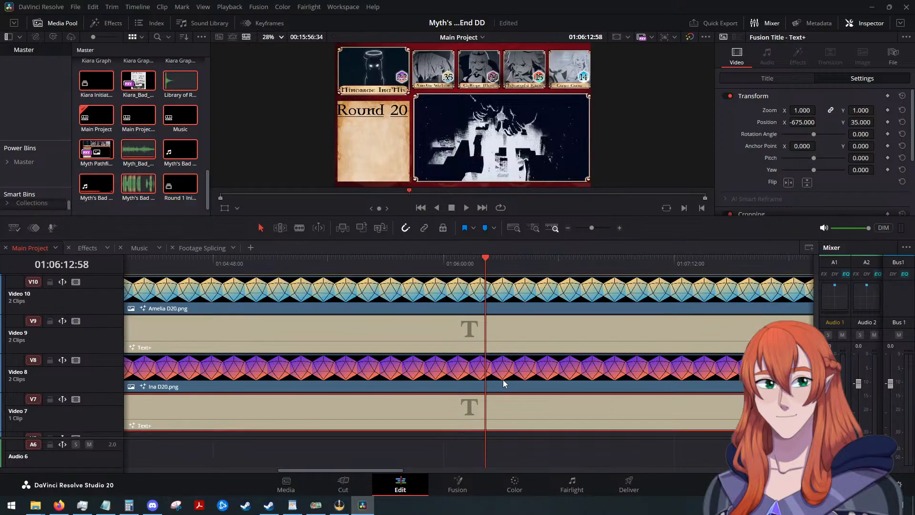
{"action": "scroll", "coordinate": [507, 332], "scroll_direction": "up", "scroll_amount": 5}
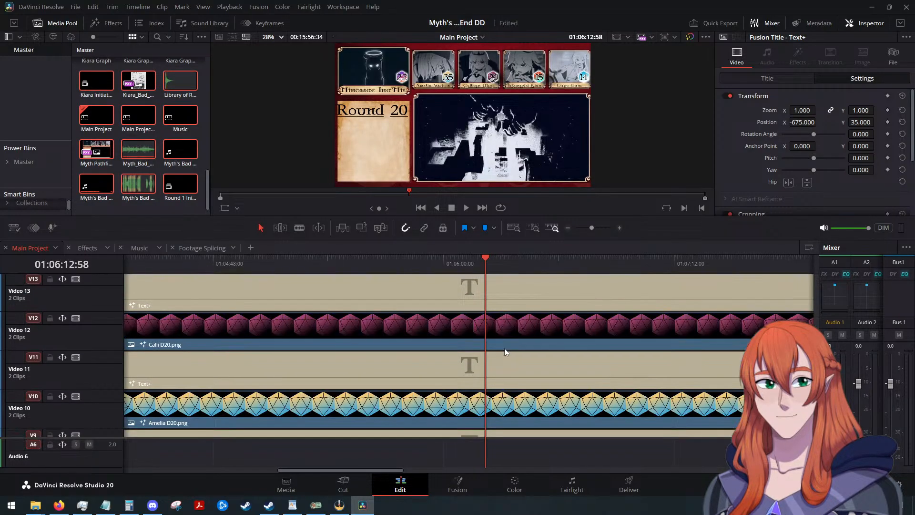
Split the Calli D20 and Kiara D20 clips and their Text+ numbers on Video 12 through Video 15 at 01:06:12:58.
{"action": "left_click", "coordinate": [499, 333]}
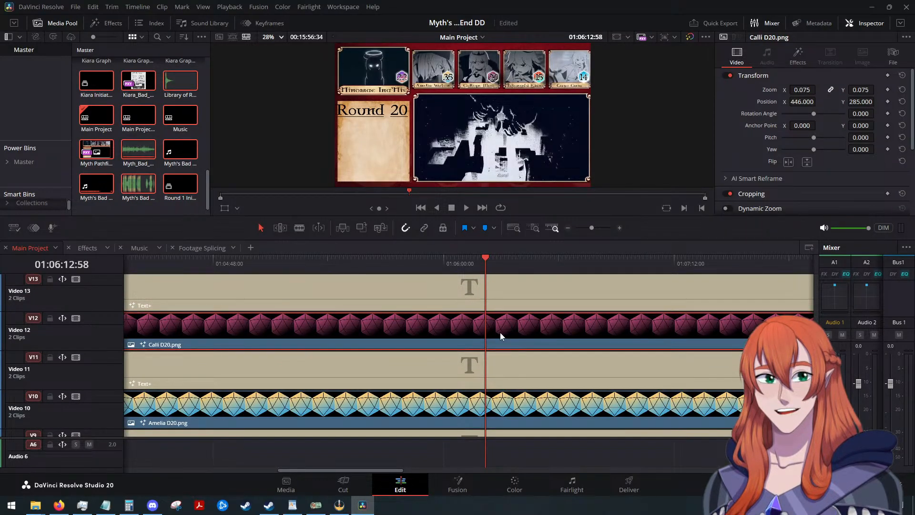
{"action": "key", "text": "ctrl+b"}
{"action": "scroll", "coordinate": [499, 333], "scroll_direction": "up", "scroll_amount": 2}
{"action": "left_click", "coordinate": [502, 345]}
{"action": "key", "text": "ctrl+b"}
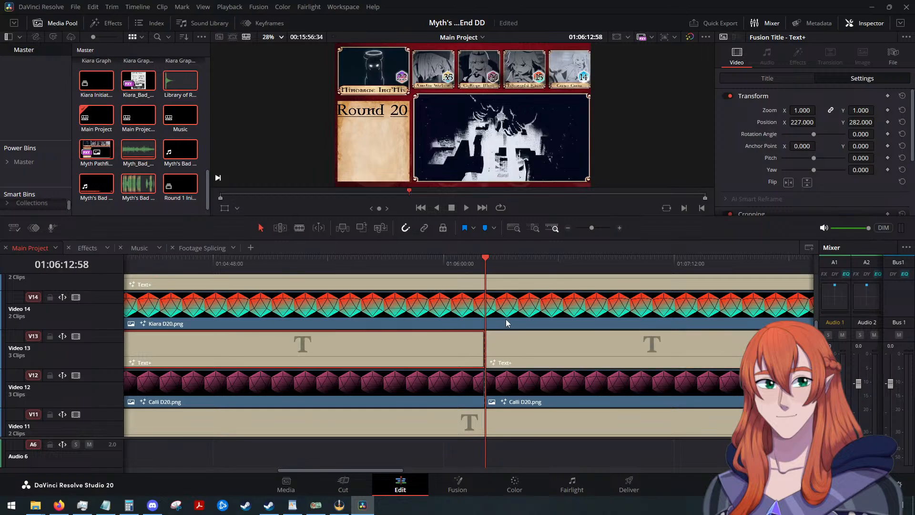
{"action": "left_click", "coordinate": [505, 319]}
{"action": "key", "text": "ctrl+b"}
{"action": "scroll", "coordinate": [514, 323], "scroll_direction": "up", "scroll_amount": 2}
{"action": "left_click", "coordinate": [513, 323]}
{"action": "key", "text": "ctrl+b"}
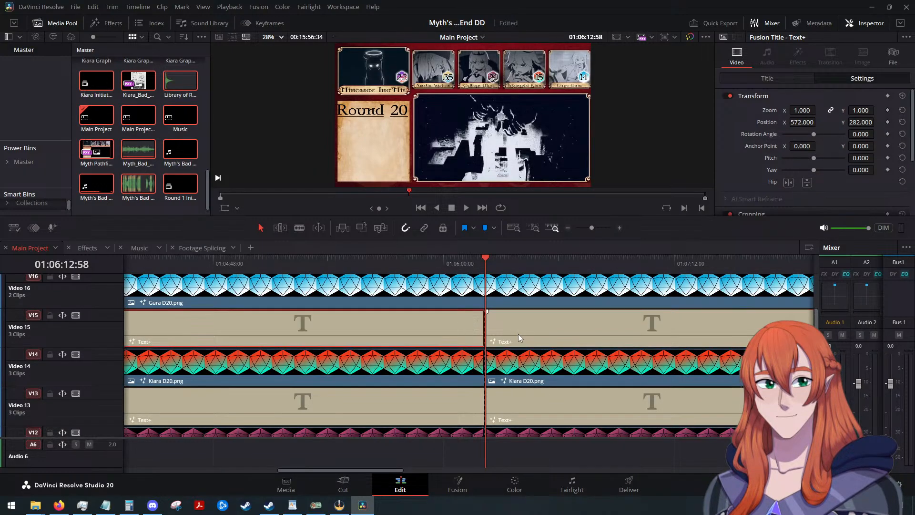
Delete the dice and Text+ segments after 01:06:12:58 on Video 12 through Video 15.
{"action": "left_click", "coordinate": [535, 330]}
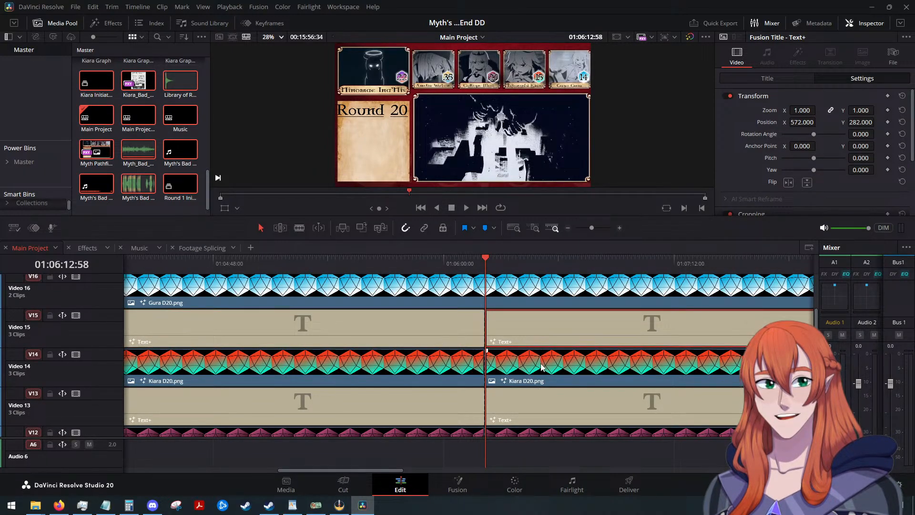
{"action": "left_click", "coordinate": [539, 401], "text": "ctrl"}
{"action": "scroll", "coordinate": [542, 415], "scroll_direction": "up", "scroll_amount": 1}
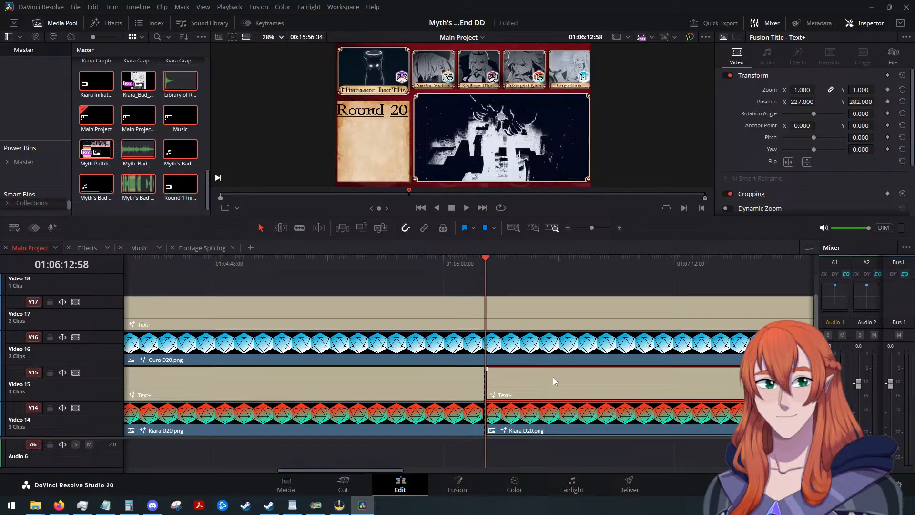
{"action": "left_click", "coordinate": [553, 376], "text": "ctrl"}
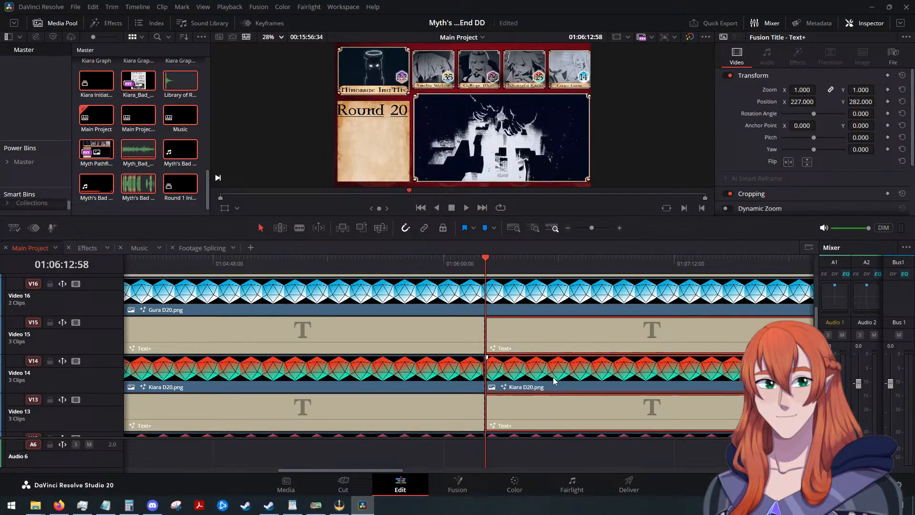
{"action": "left_click", "coordinate": [538, 434], "text": "ctrl"}
{"action": "key", "text": "Delete"}
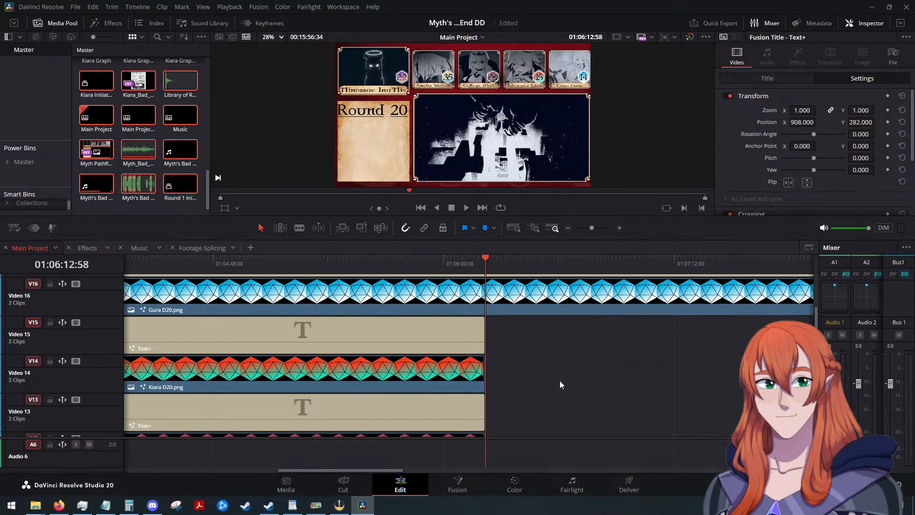
Play the timeline past the 01:06:12:58 cut, then from 01:05:48:47, to compare playback with fewer and with all dice layers.
{"action": "scroll", "coordinate": [567, 372], "scroll_direction": "down", "scroll_amount": 2}
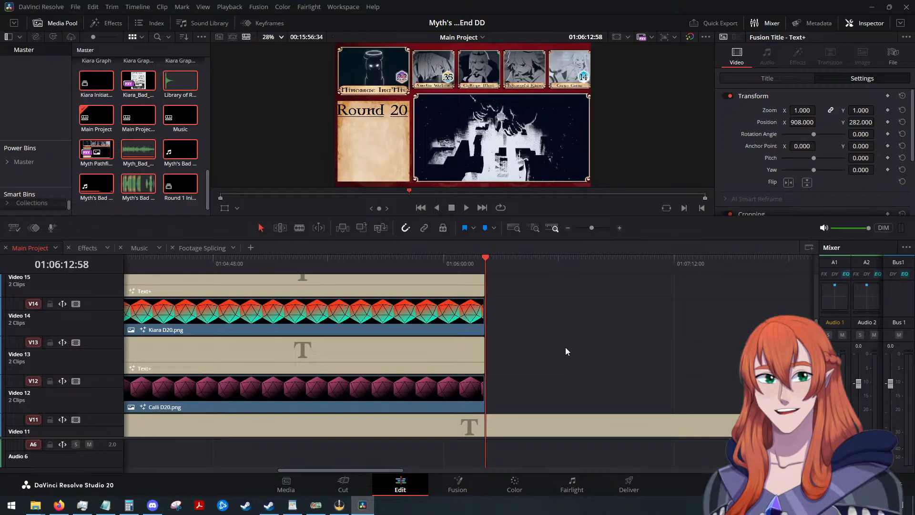
{"action": "scroll", "coordinate": [565, 346], "scroll_direction": "up", "scroll_amount": 2}
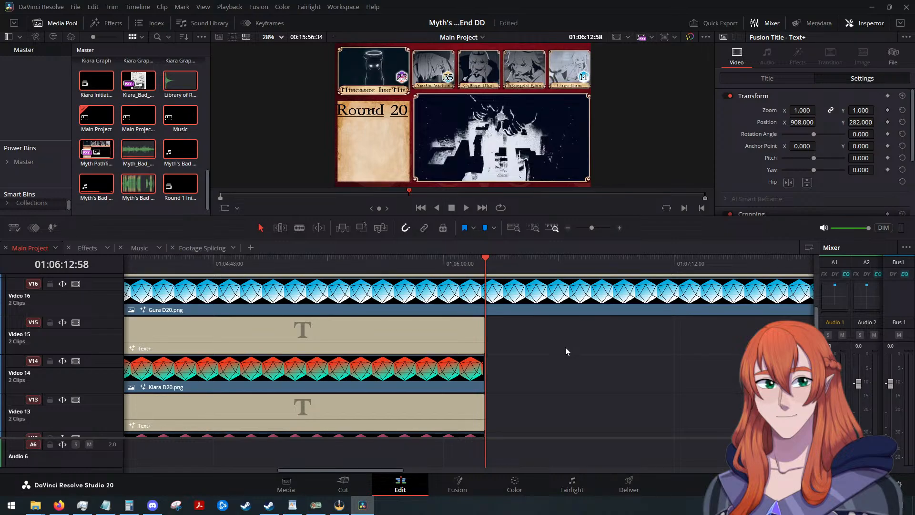
{"action": "left_click", "coordinate": [467, 207]}
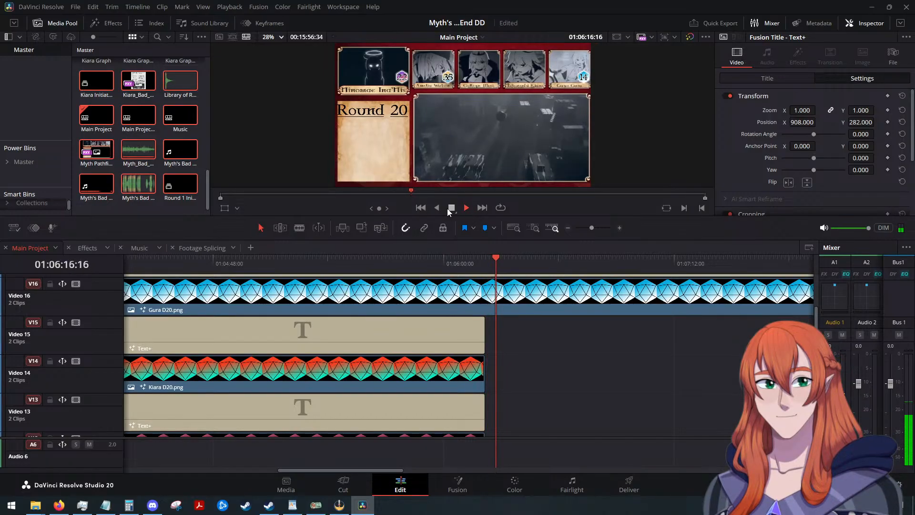
{"action": "left_click", "coordinate": [449, 210]}
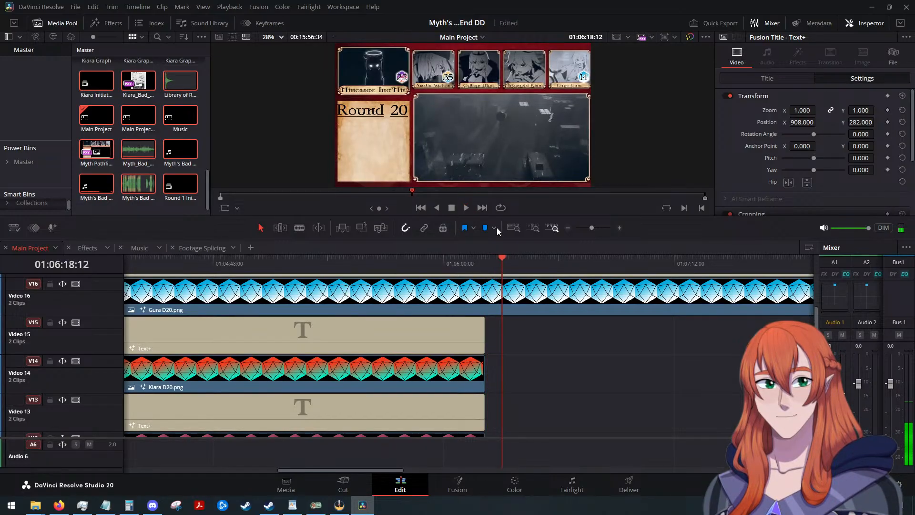
{"action": "left_click_drag", "start_coordinate": [501, 259], "coordinate": [407, 261]}
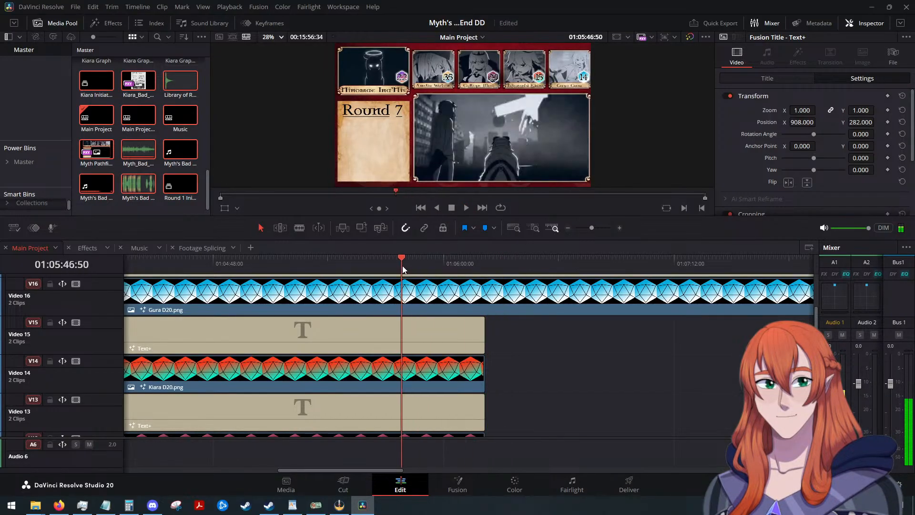
{"action": "left_click", "coordinate": [467, 208]}
{"action": "left_click", "coordinate": [449, 208]}
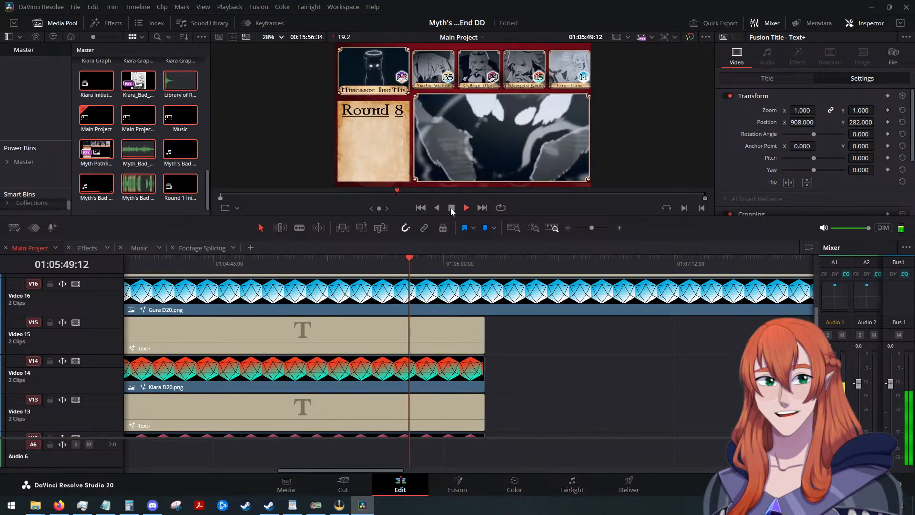
{"action": "scroll", "coordinate": [547, 373], "scroll_direction": "down", "scroll_amount": 2}
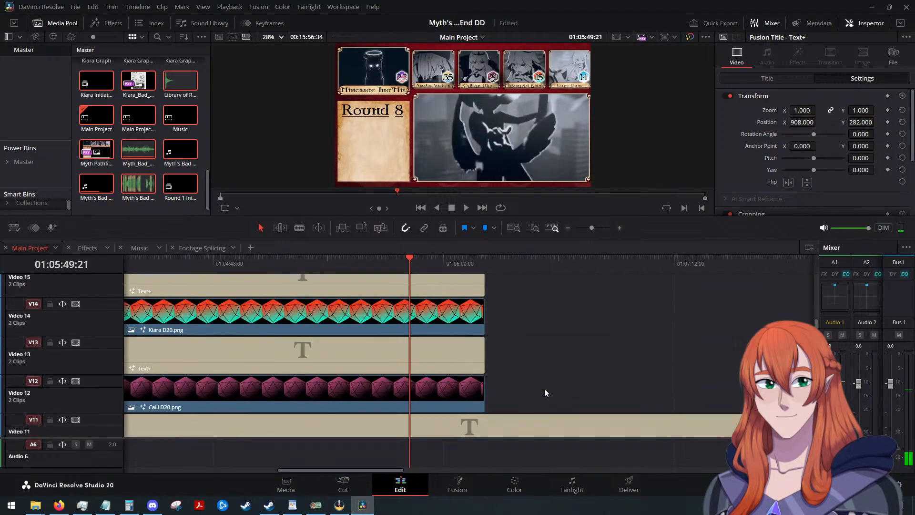
{"action": "scroll", "coordinate": [544, 388], "scroll_direction": "up", "scroll_amount": 3}
{"action": "scroll", "coordinate": [544, 387], "scroll_direction": "down", "scroll_amount": 1}
{"action": "scroll", "coordinate": [544, 385], "scroll_direction": "down", "scroll_amount": 1}
{"action": "scroll", "coordinate": [543, 383], "scroll_direction": "up", "scroll_amount": 1}
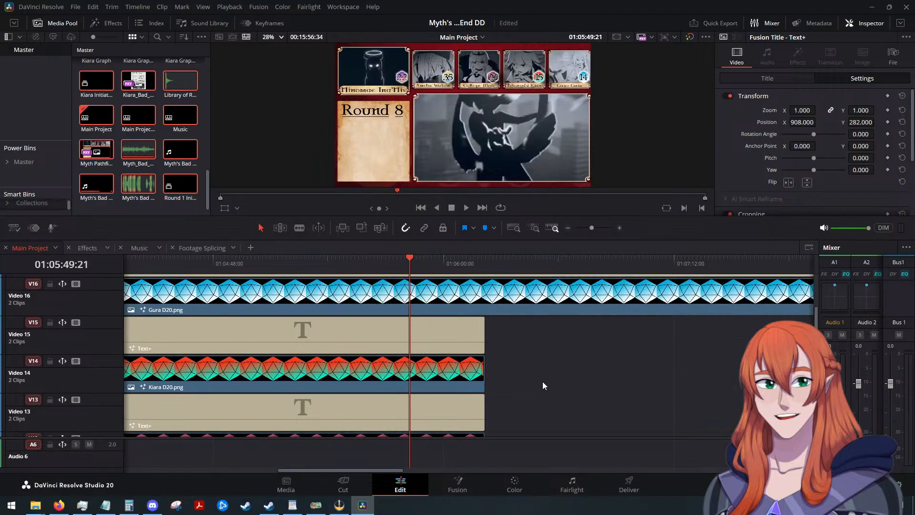
Place Red Coloration.png on Video 12 at 01:06:12:58, directly after the trimmed Calli D20 clip.
{"action": "scroll", "coordinate": [558, 349], "scroll_direction": "down", "scroll_amount": 2}
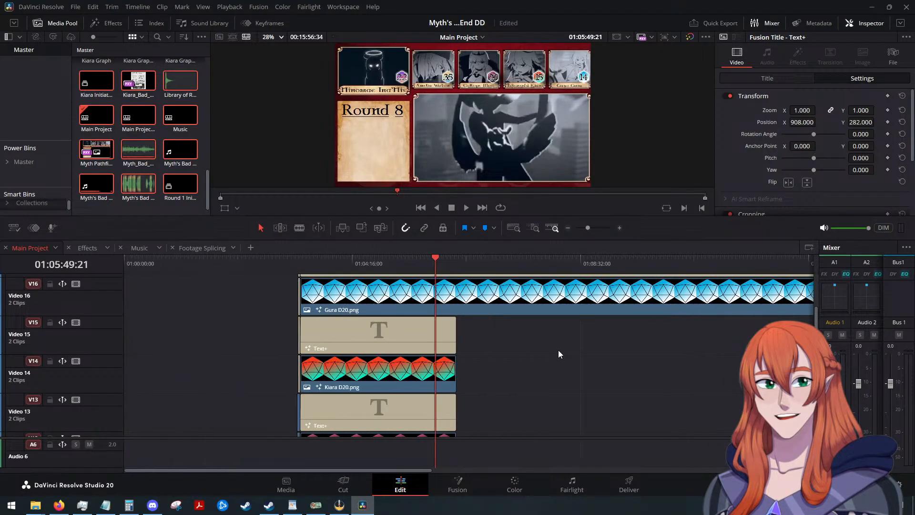
{"action": "scroll", "coordinate": [558, 350], "scroll_direction": "down", "scroll_amount": 3}
{"action": "scroll", "coordinate": [558, 350], "scroll_direction": "down", "scroll_amount": 9}
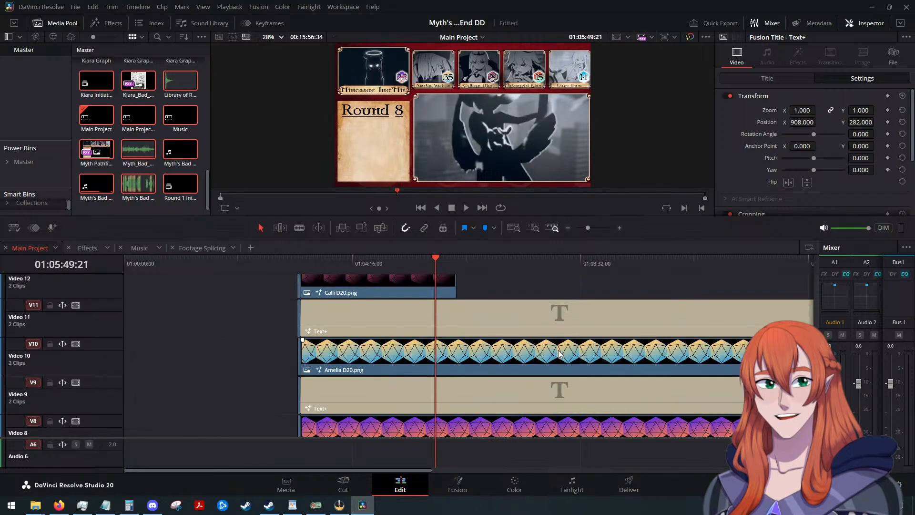
{"action": "scroll", "coordinate": [559, 349], "scroll_direction": "up", "scroll_amount": 3}
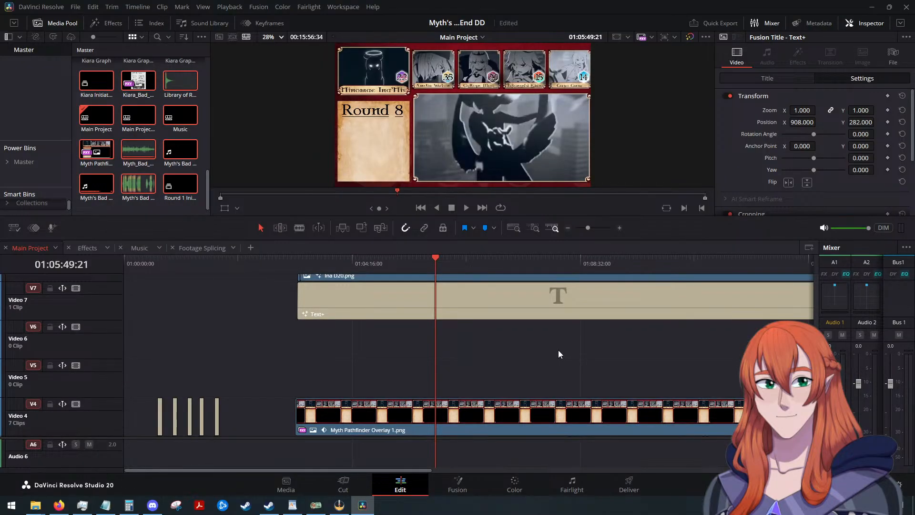
{"action": "scroll", "coordinate": [559, 353], "scroll_direction": "up", "scroll_amount": 6}
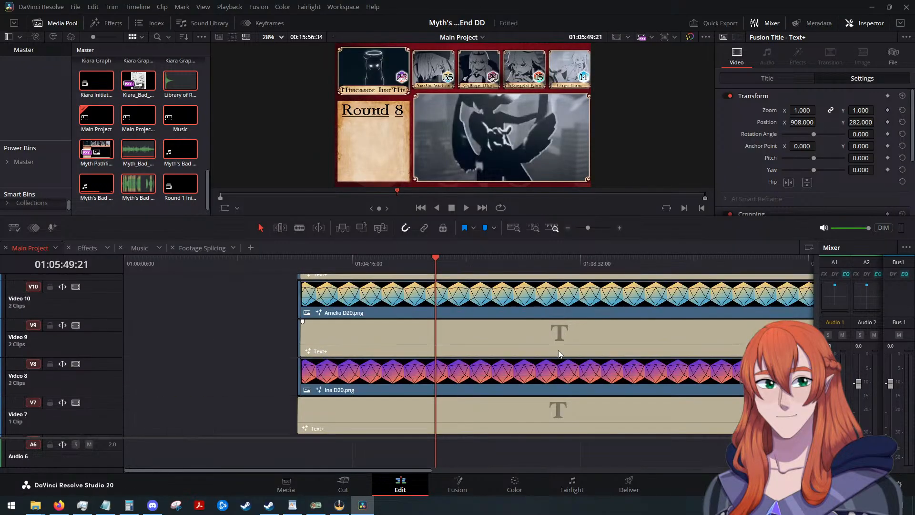
{"action": "scroll", "coordinate": [561, 351], "scroll_direction": "up", "scroll_amount": 2}
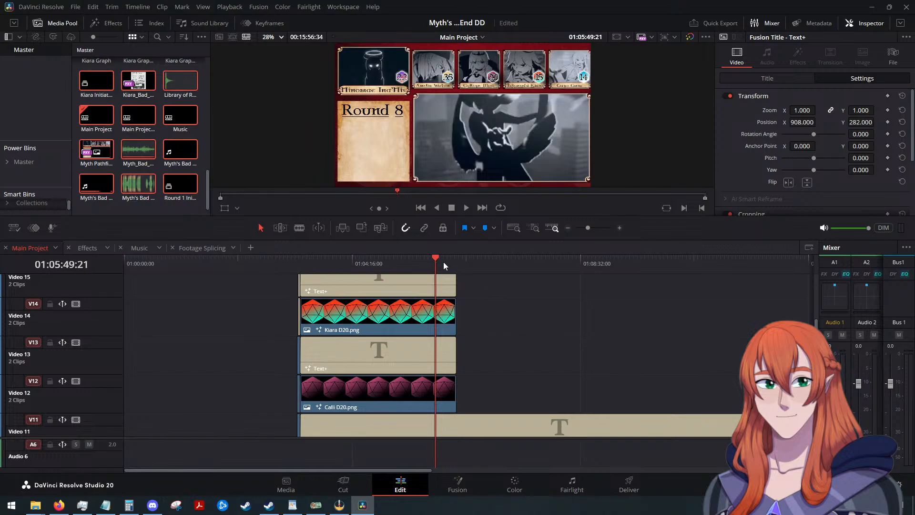
{"action": "mouse_move", "coordinate": [444, 263]}
{"action": "left_mouse_down"}
{"action": "mouse_move", "coordinate": [487, 267]}
{"action": "mouse_move", "coordinate": [458, 273]}
{"action": "left_mouse_up"}
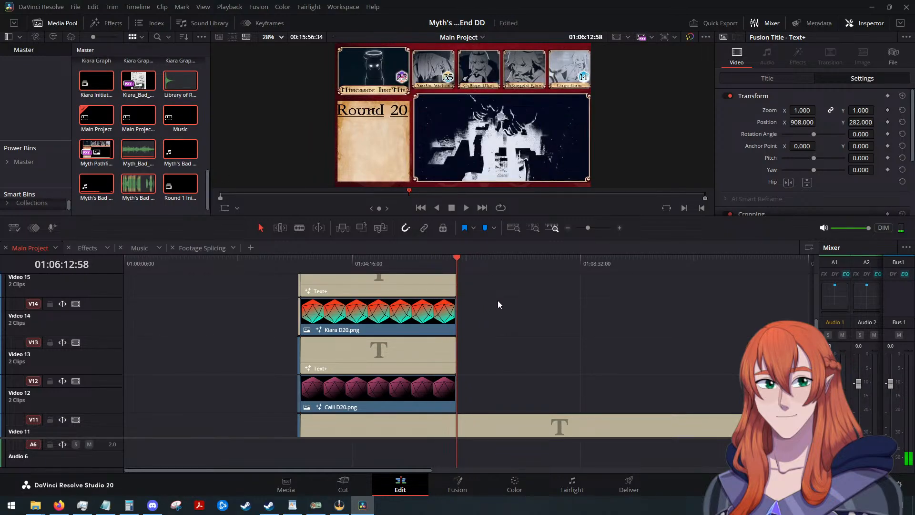
{"action": "scroll", "coordinate": [523, 329], "scroll_direction": "up", "scroll_amount": 3}
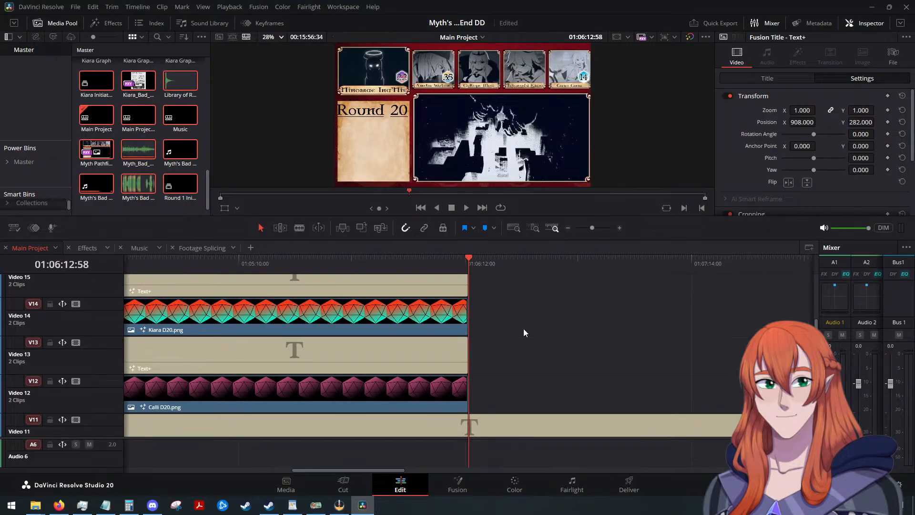
{"action": "scroll", "coordinate": [523, 330], "scroll_direction": "down", "scroll_amount": 3}
{"action": "scroll", "coordinate": [523, 331], "scroll_direction": "up", "scroll_amount": 2}
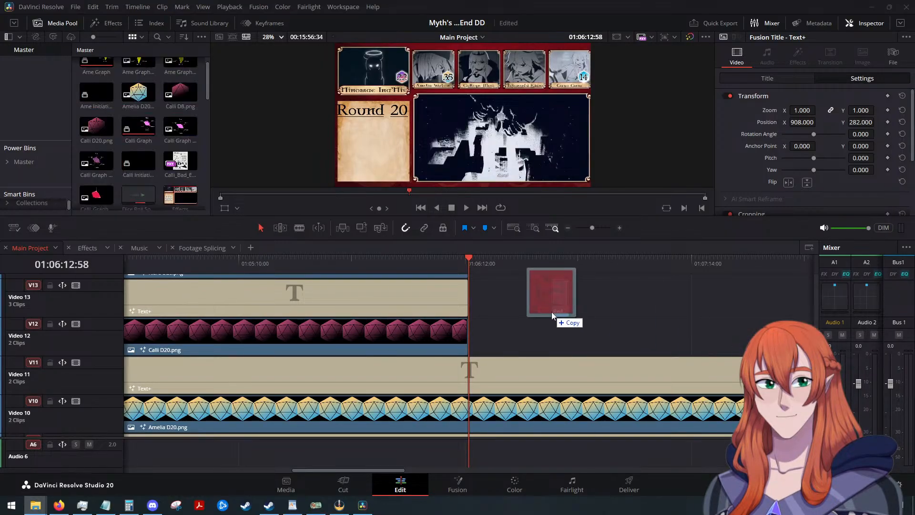
{"action": "left_click_drag", "start_coordinate": [551, 312], "coordinate": [477, 340]}
{"action": "left_click", "coordinate": [478, 339]}
Set the Red Coloration.png clip's opacity to 50.
{"action": "scroll", "coordinate": [723, 158], "scroll_direction": "down", "scroll_amount": 3}
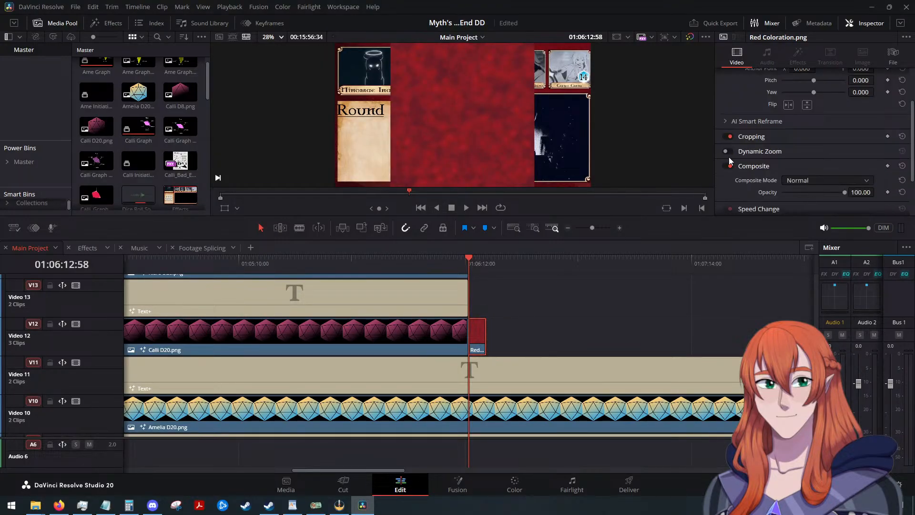
{"action": "double_click", "coordinate": [861, 164]}
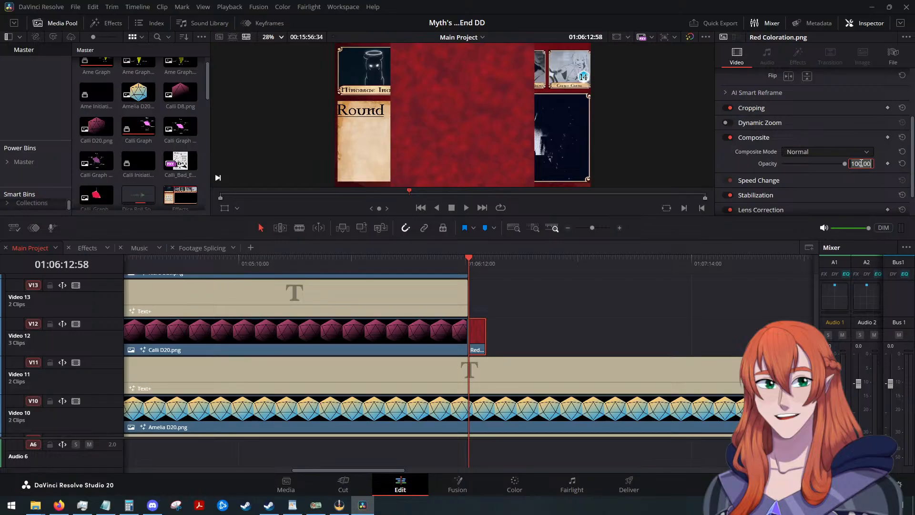
{"action": "type", "text": "50"}
{"action": "key", "text": "Return"}
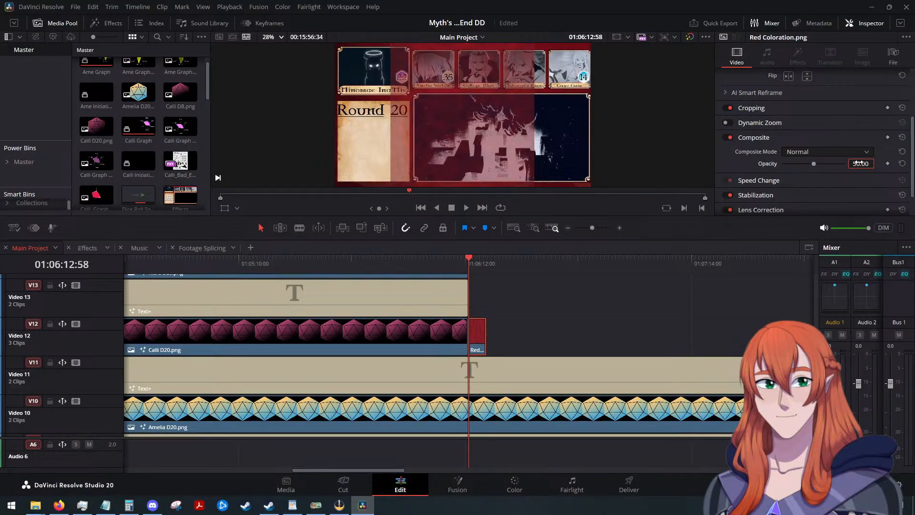
Scale the red overlay to 0.310 and position it at X 222, Y 361 over the Calliope Mori portrait.
{"action": "scroll", "coordinate": [759, 138], "scroll_direction": "up", "scroll_amount": 3}
{"action": "left_click_drag", "start_coordinate": [804, 90], "coordinate": [587, 158]}
{"action": "scroll", "coordinate": [538, 127], "scroll_direction": "up", "scroll_amount": 3}
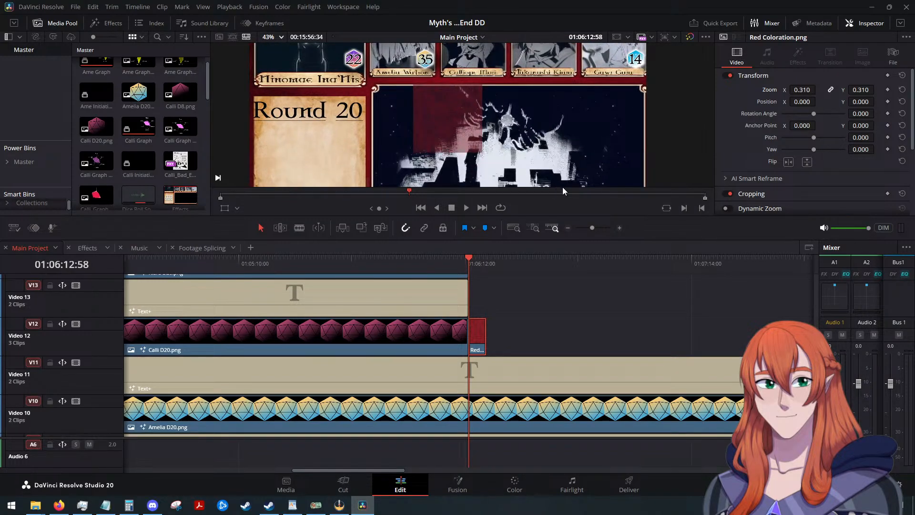
{"action": "scroll", "coordinate": [509, 86], "scroll_direction": "down", "scroll_amount": 3}
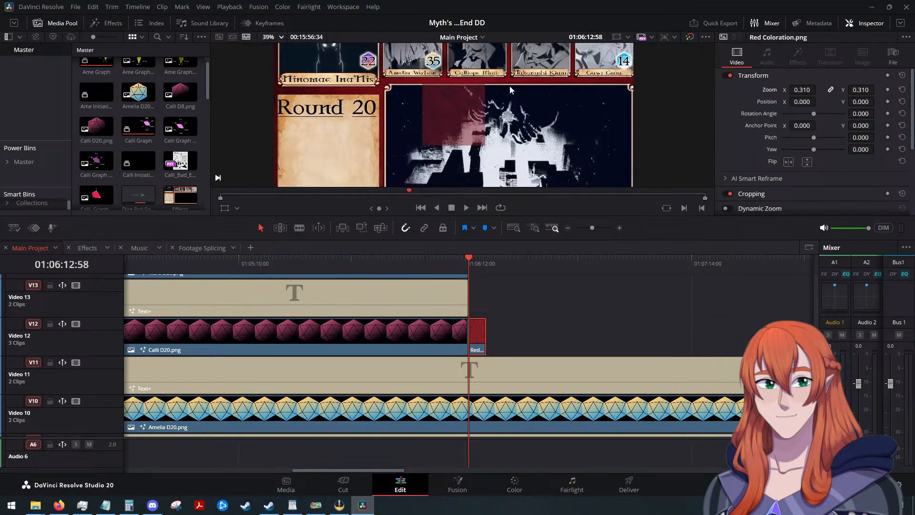
{"action": "scroll", "coordinate": [473, 59], "scroll_direction": "up", "scroll_amount": 3}
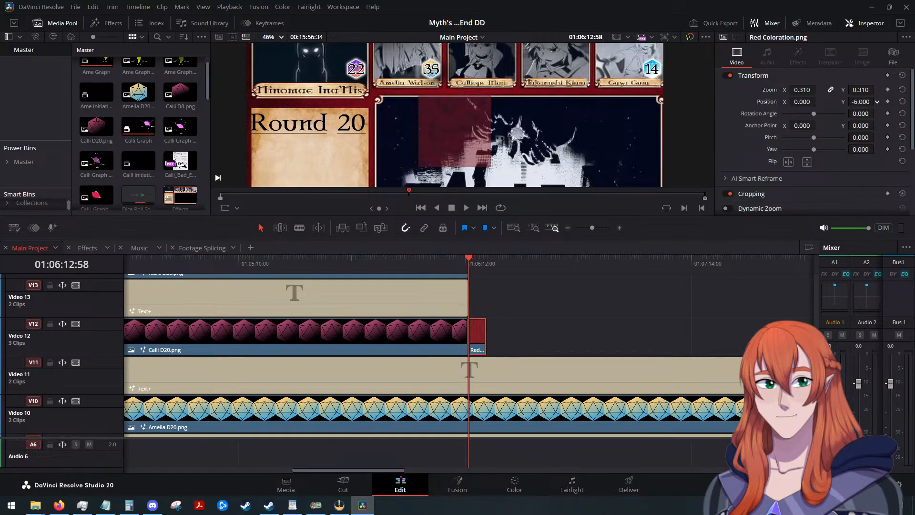
{"action": "mouse_move", "coordinate": [853, 101]}
{"action": "left_mouse_down"}
{"action": "mouse_move", "coordinate": [877, 101]}
{"action": "mouse_move", "coordinate": [862, 101]}
{"action": "left_mouse_up"}
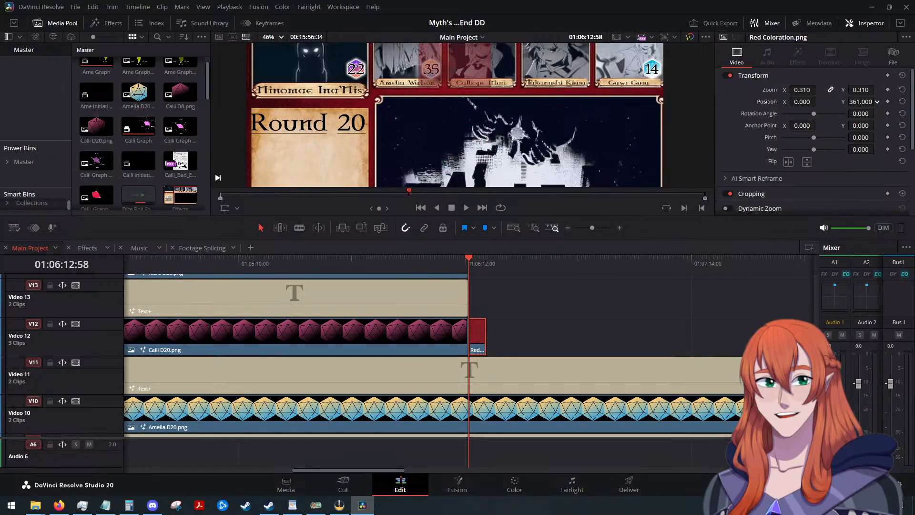
{"action": "left_click_drag", "start_coordinate": [793, 101], "coordinate": [818, 101]}
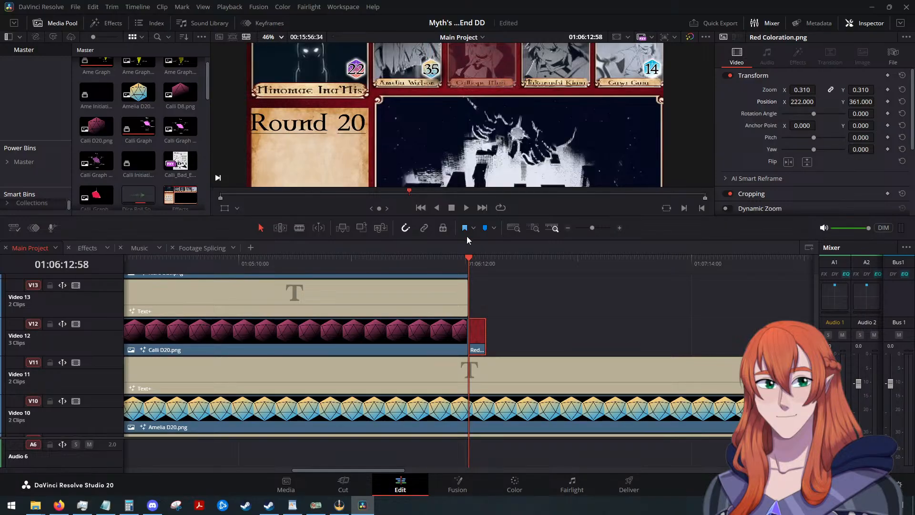
{"action": "left_click", "coordinate": [276, 38]}
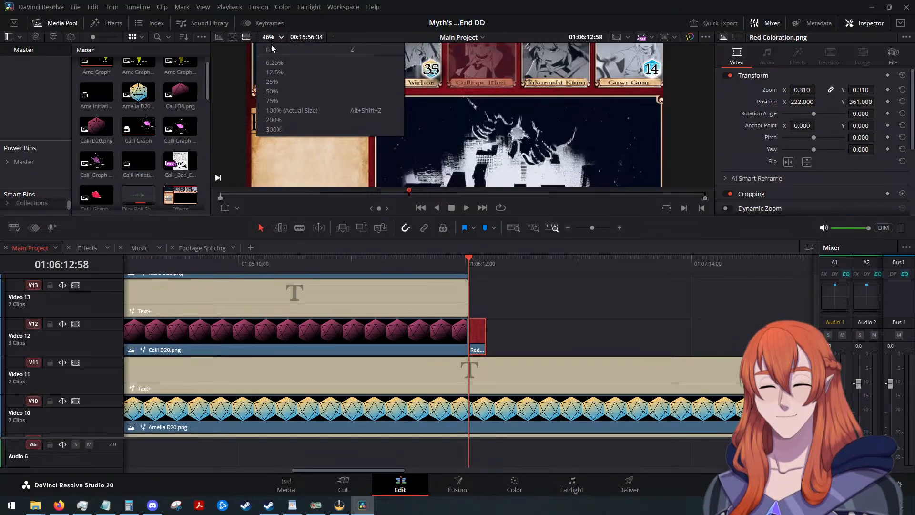
{"action": "left_click", "coordinate": [270, 45]}
{"action": "scroll", "coordinate": [485, 55], "scroll_direction": "up", "scroll_amount": 5}
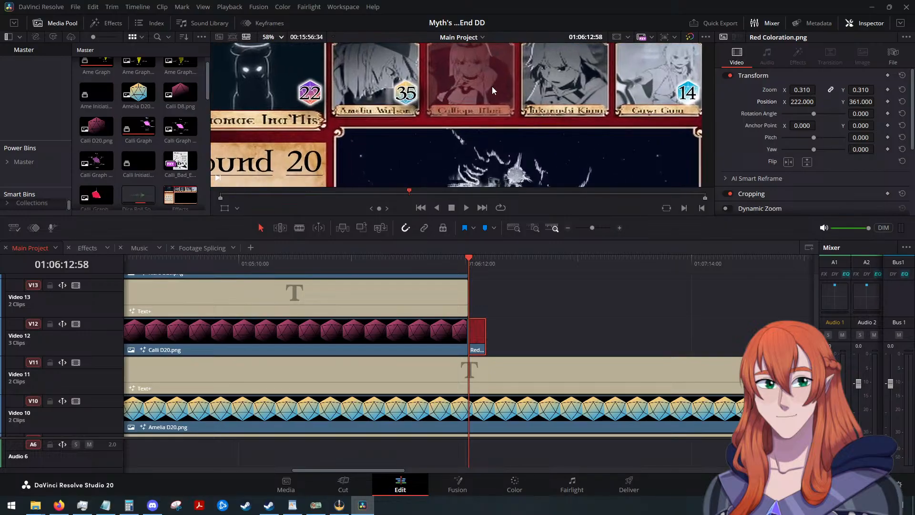
{"action": "scroll", "coordinate": [473, 51], "scroll_direction": "up", "scroll_amount": 3}
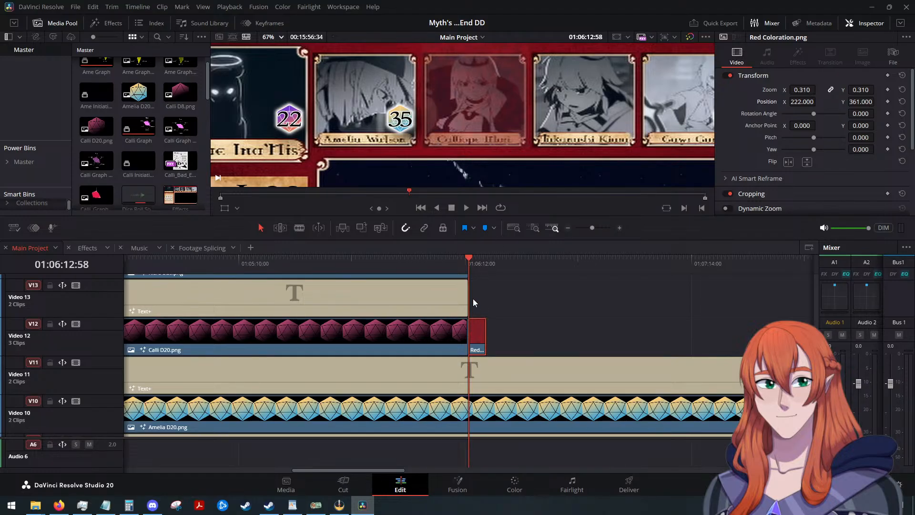
Move the red overlay up to Video 13 and paste a copy beneath it on Video 12.
{"action": "key", "text": "alt+Up"}
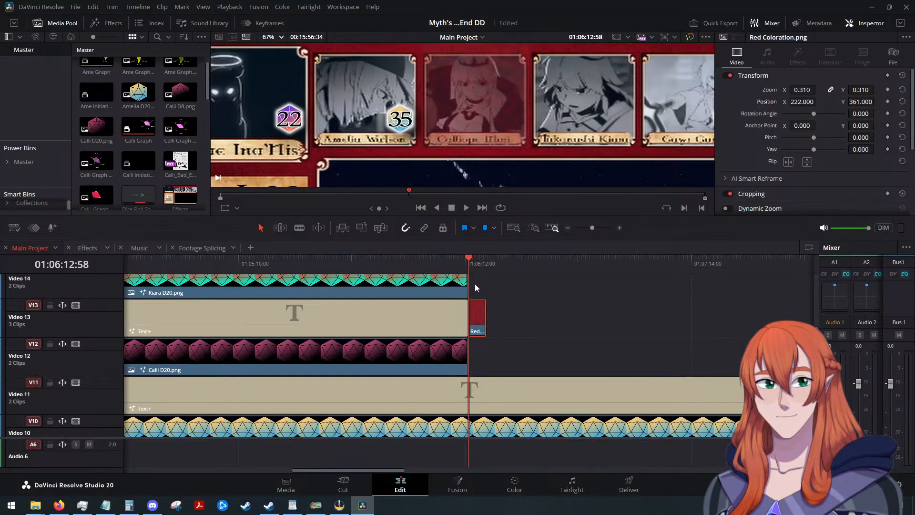
{"action": "left_click", "coordinate": [544, 343]}
{"action": "key", "text": "ctrl+v"}
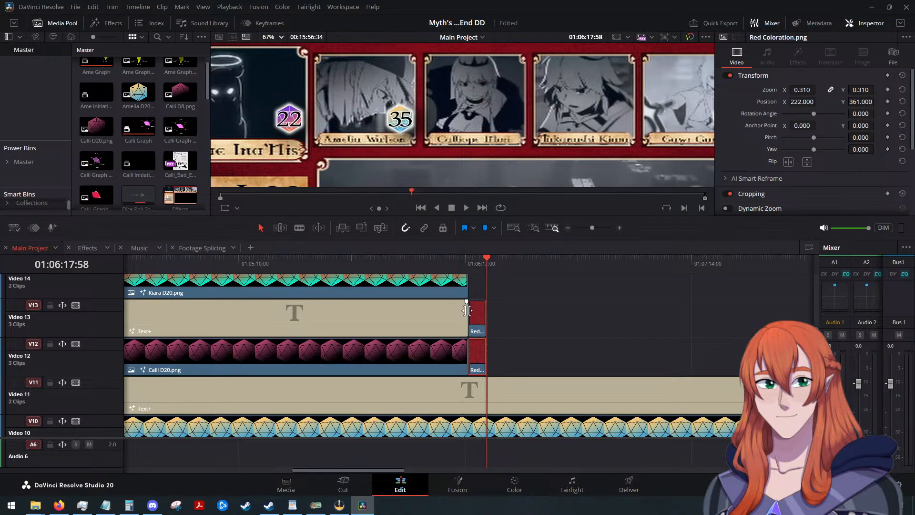
At 01:06:15:41, set the Video 12 red overlay's Position X to 831 so it covers the Takanashi Kiara portrait.
{"action": "left_click_drag", "start_coordinate": [488, 265], "coordinate": [478, 269]}
{"action": "left_click", "coordinate": [481, 349]}
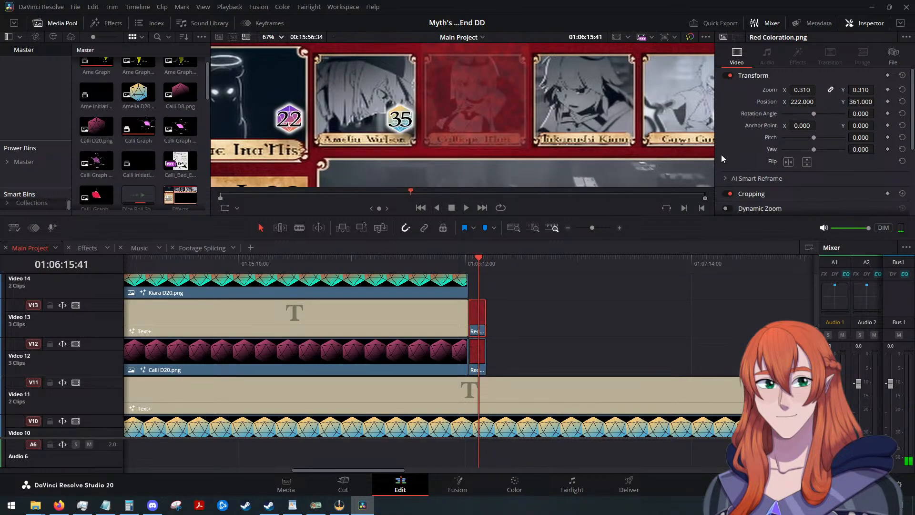
{"action": "left_click_drag", "start_coordinate": [801, 102], "coordinate": [849, 101]}
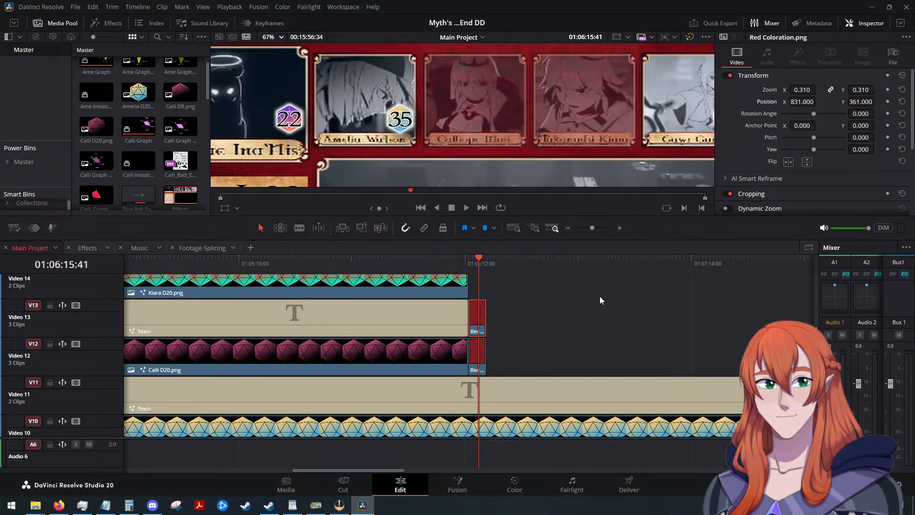
{"action": "scroll", "coordinate": [598, 297], "scroll_direction": "up", "scroll_amount": 2}
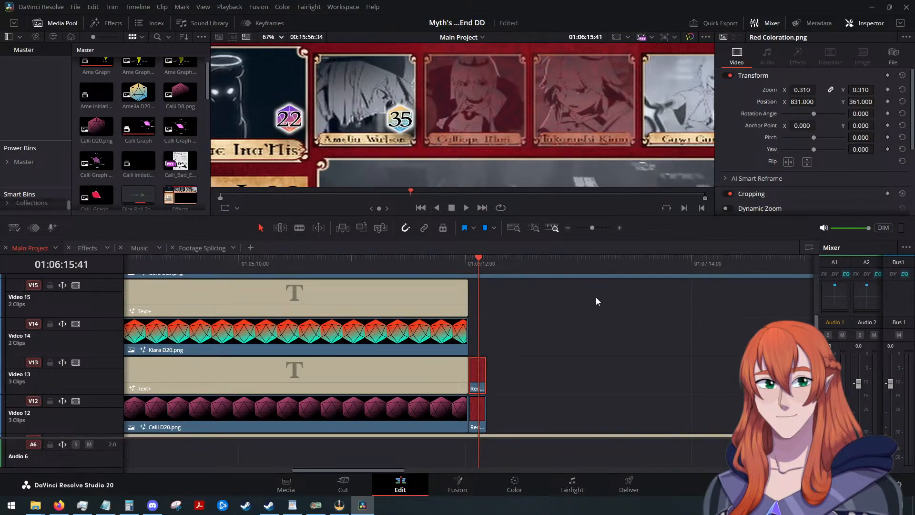
{"action": "scroll", "coordinate": [782, 159], "scroll_direction": "down", "scroll_amount": 2}
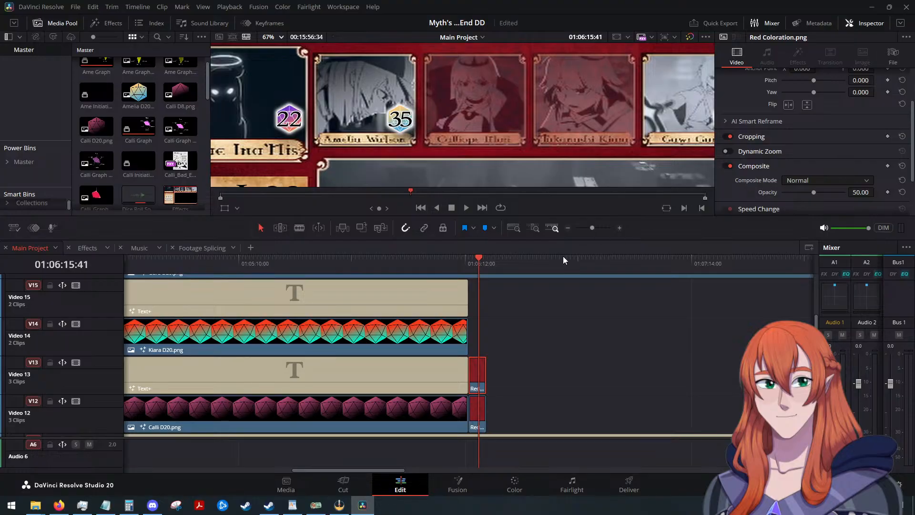
Extend both Red Coloration.png clips on Video 12 and Video 13 to the end of the Video 11 Text+ clip, and save the project.
{"action": "scroll", "coordinate": [539, 324], "scroll_direction": "down", "scroll_amount": 1}
{"action": "scroll", "coordinate": [526, 307], "scroll_direction": "down", "scroll_amount": 2}
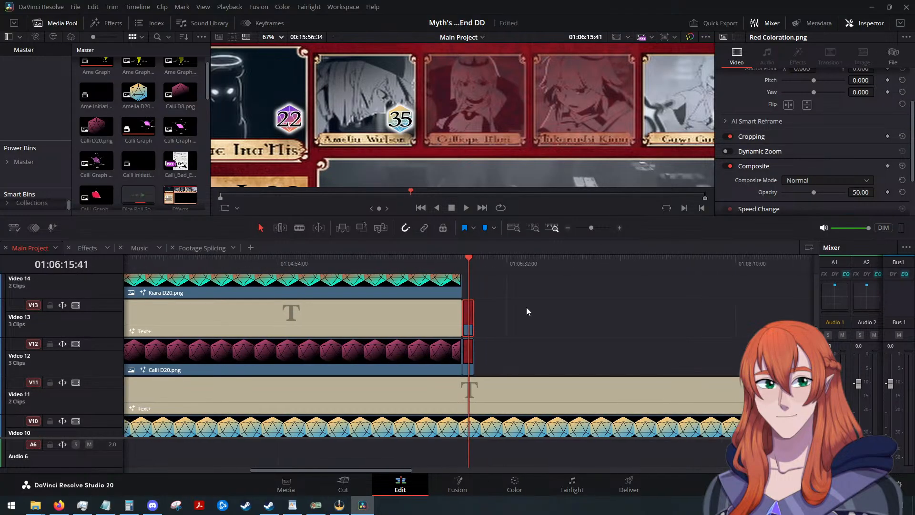
{"action": "scroll", "coordinate": [525, 307], "scroll_direction": "up", "scroll_amount": 1}
{"action": "left_click_drag", "start_coordinate": [538, 296], "coordinate": [680, 348]}
{"action": "scroll", "coordinate": [610, 330], "scroll_direction": "down", "scroll_amount": 3}
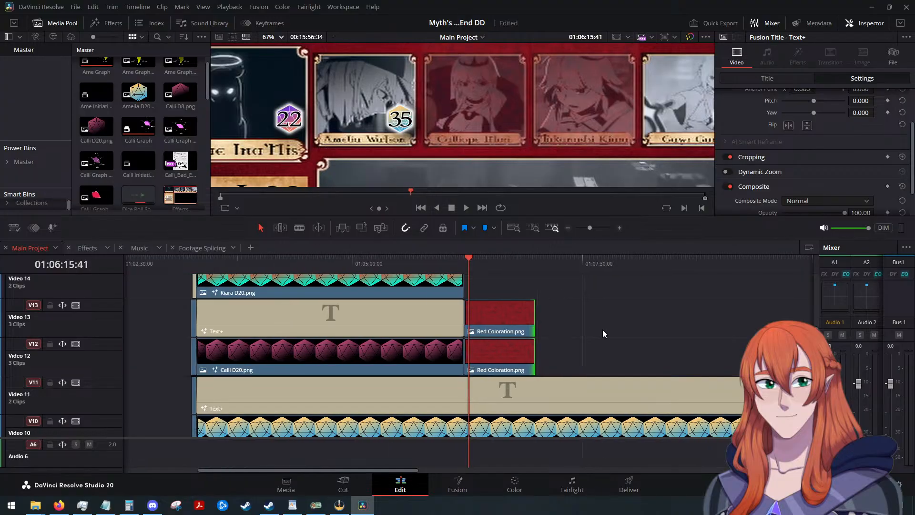
{"action": "mouse_move", "coordinate": [534, 352]}
{"action": "left_mouse_down"}
{"action": "mouse_move", "coordinate": [674, 351]}
{"action": "mouse_move", "coordinate": [535, 347]}
{"action": "left_mouse_up"}
{"action": "left_click_drag", "start_coordinate": [581, 304], "coordinate": [744, 351]}
{"action": "scroll", "coordinate": [694, 341], "scroll_direction": "down", "scroll_amount": 3}
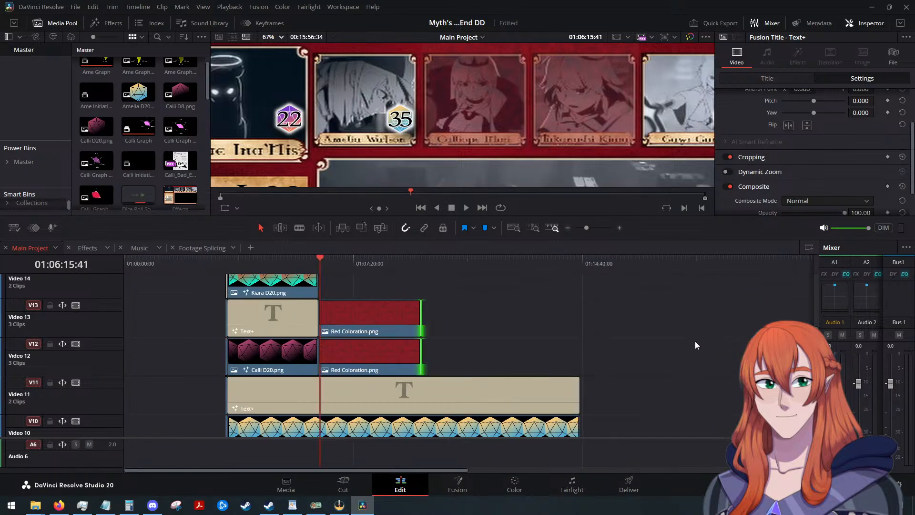
{"action": "scroll", "coordinate": [474, 347], "scroll_direction": "down", "scroll_amount": 3}
{"action": "scroll", "coordinate": [462, 348], "scroll_direction": "up", "scroll_amount": 5}
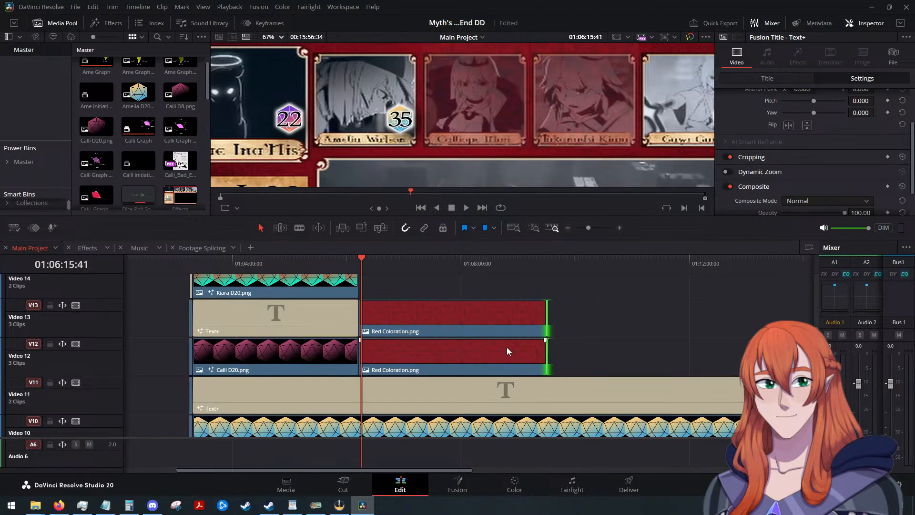
{"action": "scroll", "coordinate": [423, 364], "scroll_direction": "down", "scroll_amount": 3}
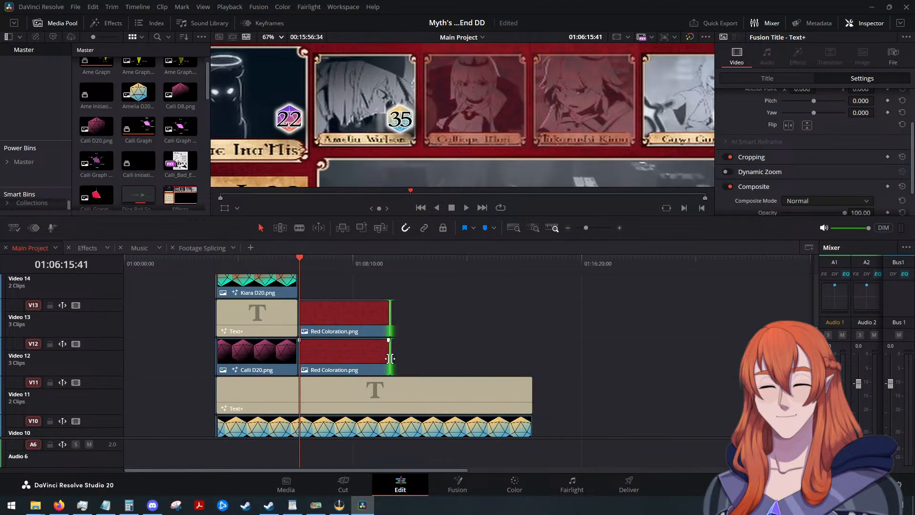
{"action": "left_click_drag", "start_coordinate": [393, 363], "coordinate": [530, 366]}
{"action": "scroll", "coordinate": [560, 355], "scroll_direction": "up", "scroll_amount": 4}
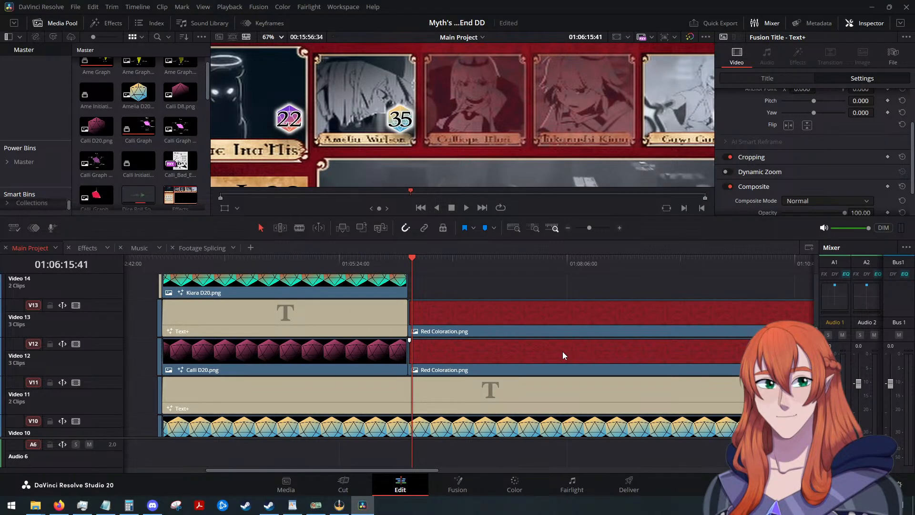
{"action": "key", "text": "ctrl+s"}
Bring up the Titles category of the effects library and look through its title presets.
{"action": "left_click", "coordinate": [110, 24]}
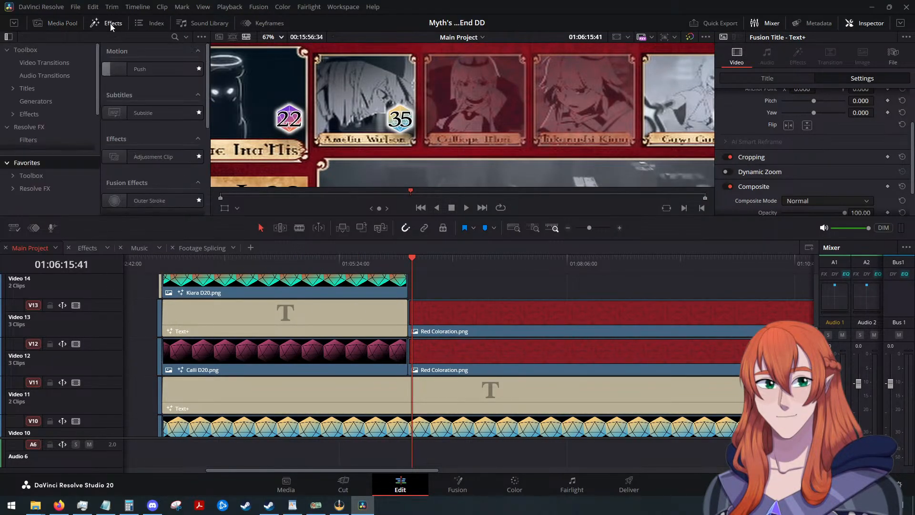
{"action": "left_click", "coordinate": [32, 90]}
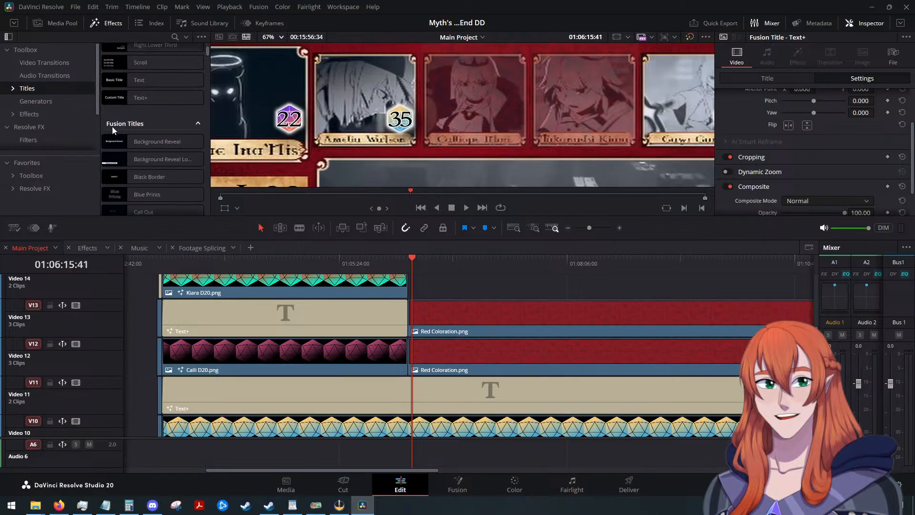
{"action": "scroll", "coordinate": [140, 96], "scroll_direction": "down", "scroll_amount": 3}
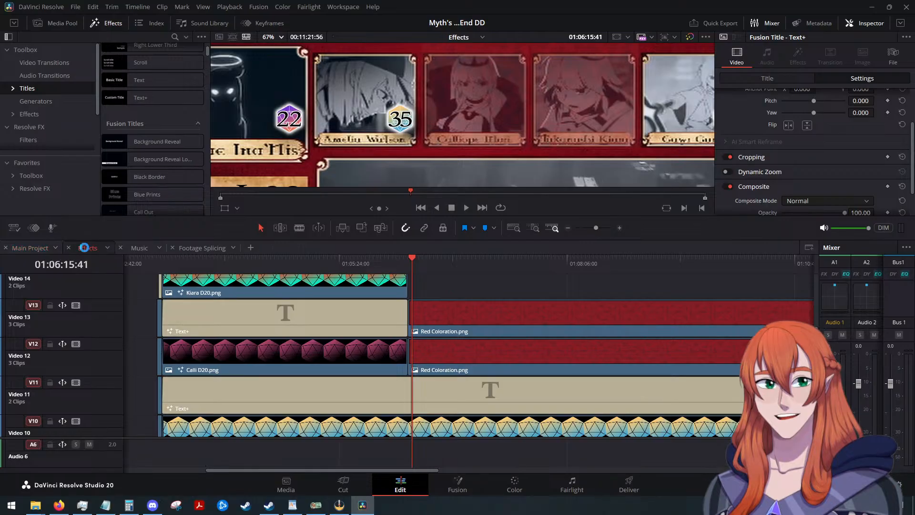
Switch to the Effects timeline and place the playhead at 01:00:33:05, past the last dice clips, with the full frame in view.
{"action": "left_click", "coordinate": [88, 248]}
{"action": "left_click_drag", "start_coordinate": [264, 265], "coordinate": [308, 266]}
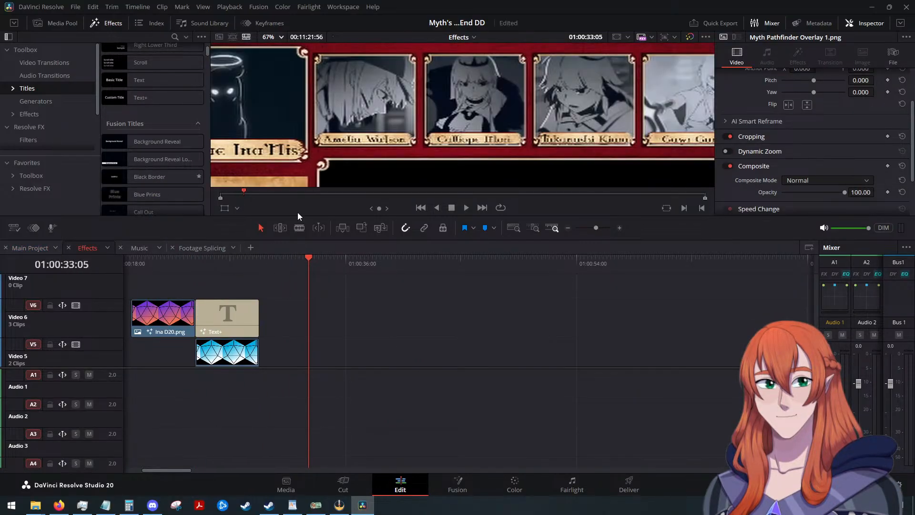
{"action": "left_click", "coordinate": [270, 37]}
{"action": "left_click", "coordinate": [282, 50]}
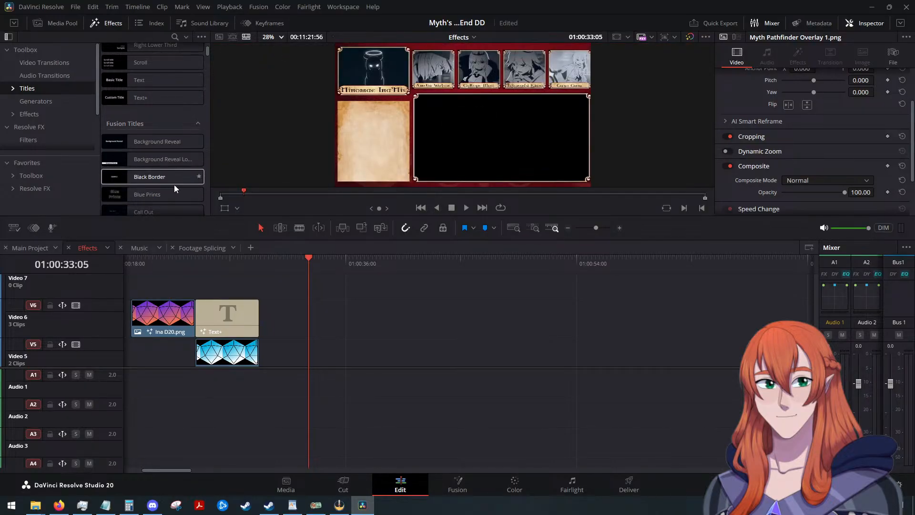
Search the titles for "box" and add the Text Box title to Video 5 at the playhead.
{"action": "mouse_move", "coordinate": [149, 178]}
{"action": "scroll", "coordinate": [149, 164], "scroll_direction": "up", "scroll_amount": 4}
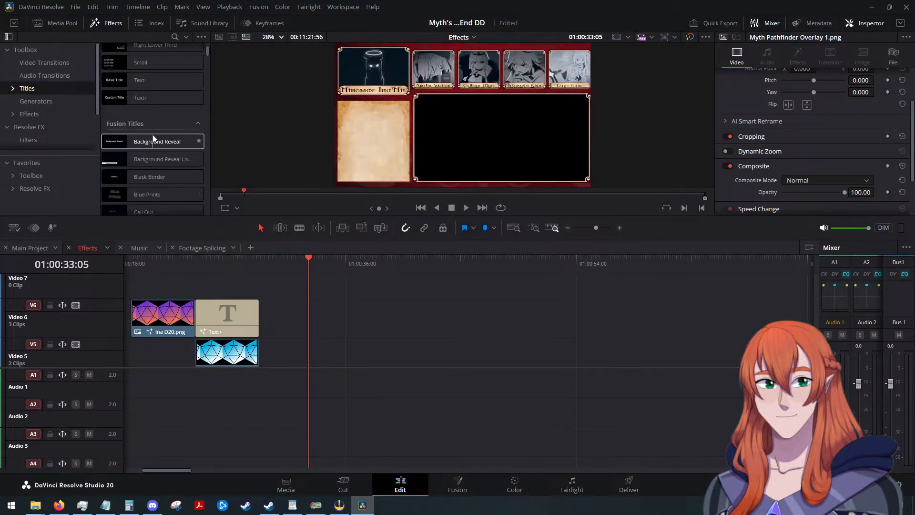
{"action": "left_click", "coordinate": [174, 37]}
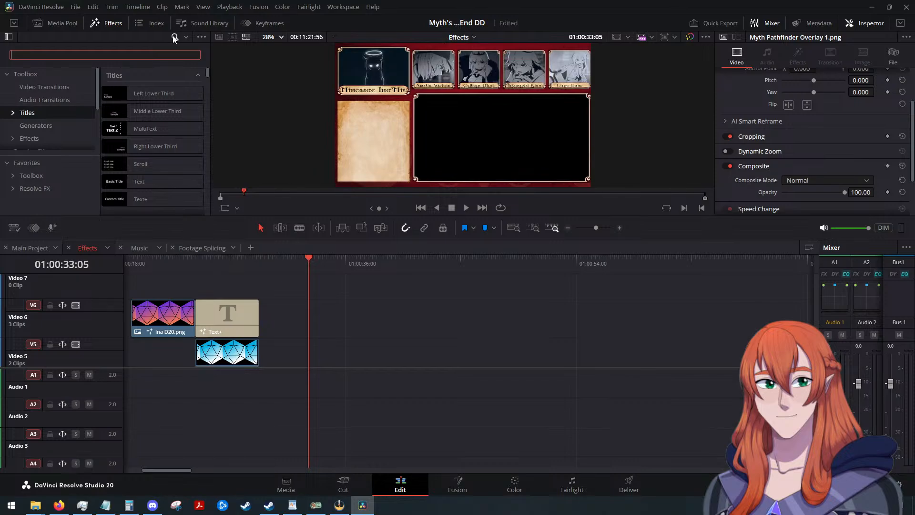
{"action": "type", "text": "box"}
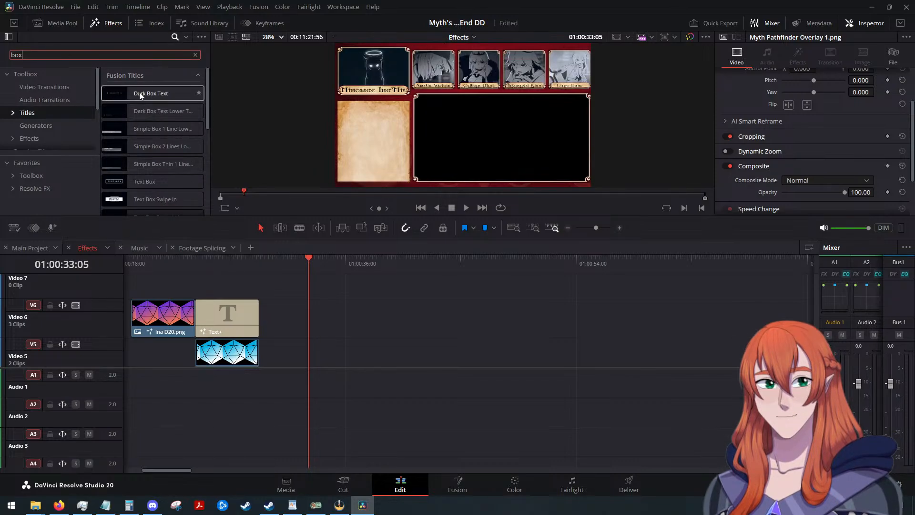
{"action": "mouse_move", "coordinate": [125, 97]}
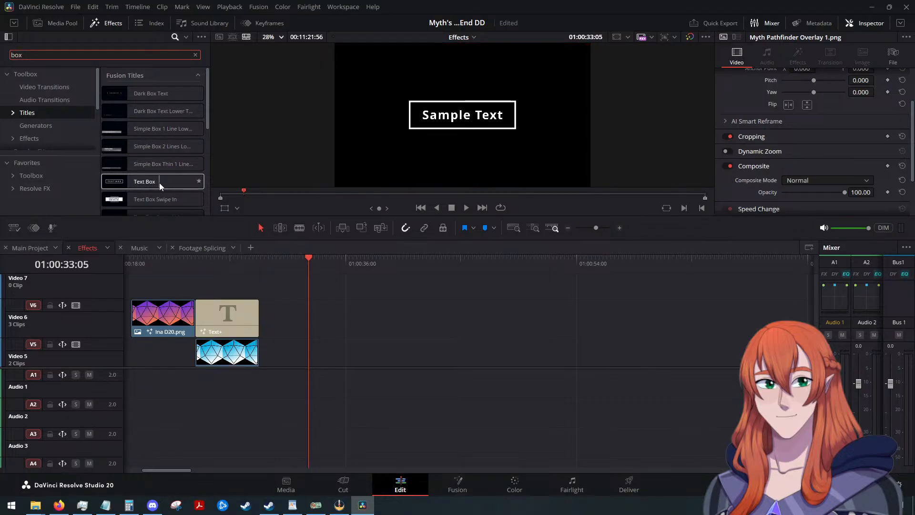
{"action": "left_click_drag", "start_coordinate": [159, 182], "coordinate": [308, 351]}
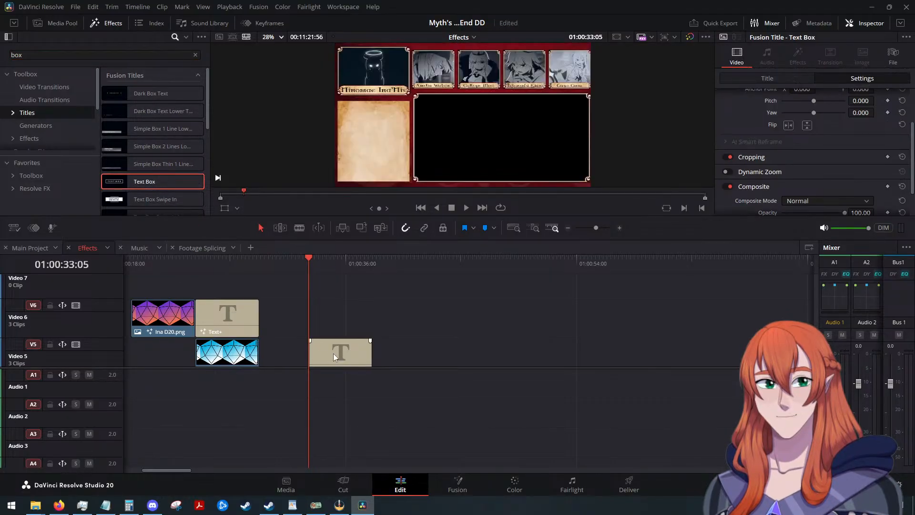
Examine the Text Box title's text controls, comment settings, and Box Color and Shape options.
{"action": "mouse_move", "coordinate": [306, 256]}
{"action": "left_mouse_down"}
{"action": "mouse_move", "coordinate": [334, 261]}
{"action": "mouse_move", "coordinate": [309, 265]}
{"action": "left_mouse_up"}
{"action": "scroll", "coordinate": [747, 170], "scroll_direction": "up", "scroll_amount": 3}
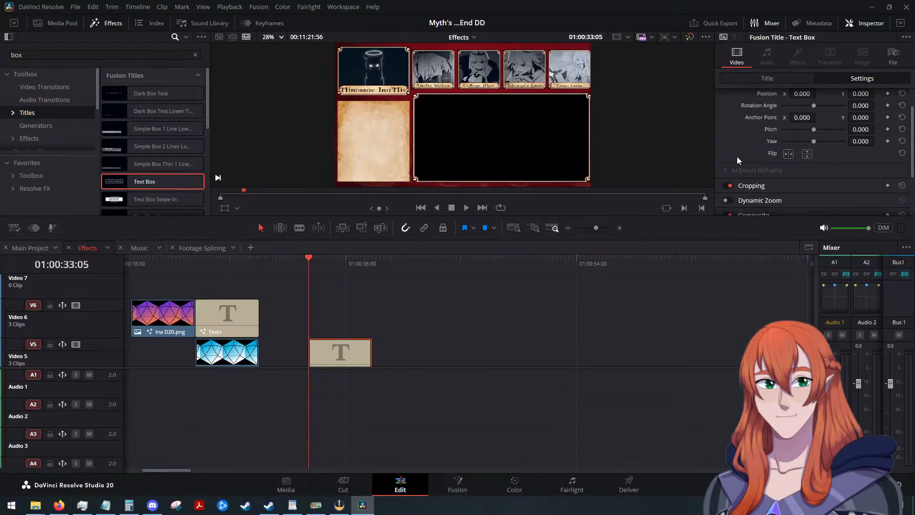
{"action": "left_click", "coordinate": [756, 77]}
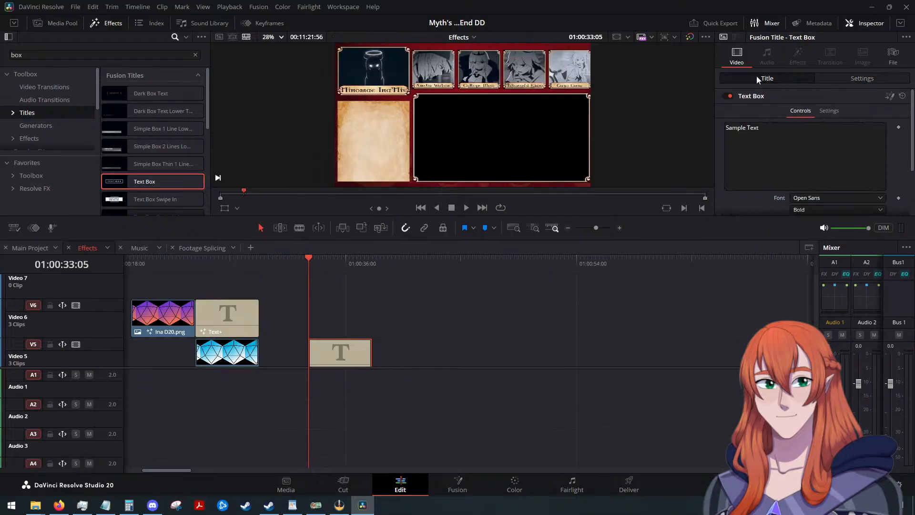
{"action": "scroll", "coordinate": [765, 149], "scroll_direction": "down", "scroll_amount": 1}
{"action": "scroll", "coordinate": [766, 149], "scroll_direction": "up", "scroll_amount": 1}
{"action": "left_click", "coordinate": [836, 110]}
{"action": "scroll", "coordinate": [783, 138], "scroll_direction": "down", "scroll_amount": 1}
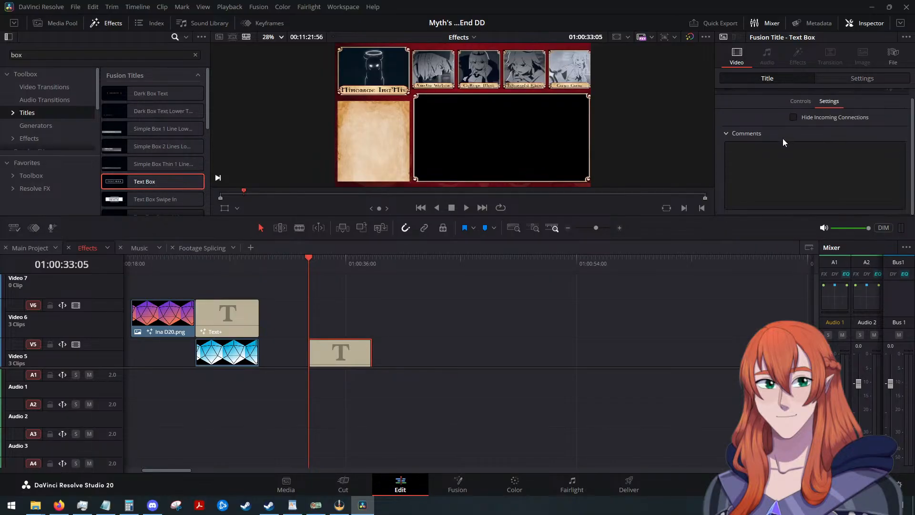
{"action": "scroll", "coordinate": [782, 138], "scroll_direction": "up", "scroll_amount": 1}
{"action": "left_click", "coordinate": [799, 111]}
{"action": "scroll", "coordinate": [772, 148], "scroll_direction": "down", "scroll_amount": 3}
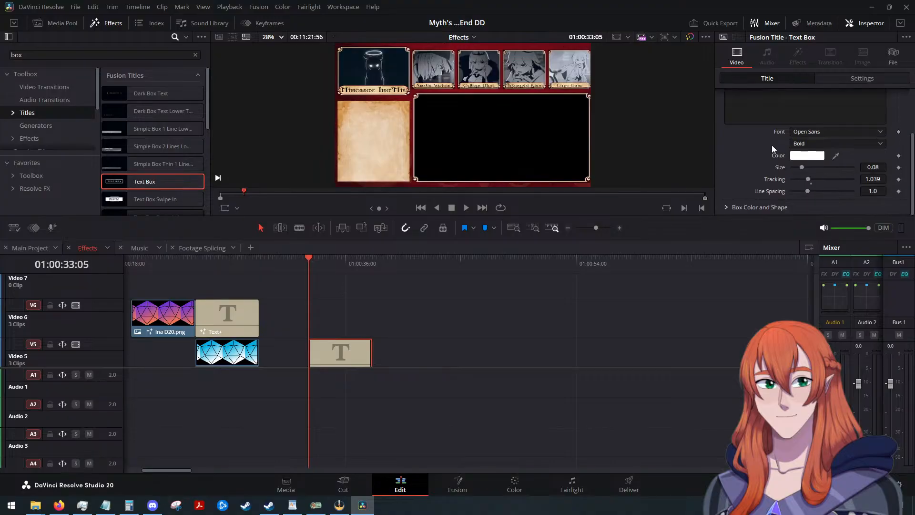
{"action": "left_click", "coordinate": [727, 207]}
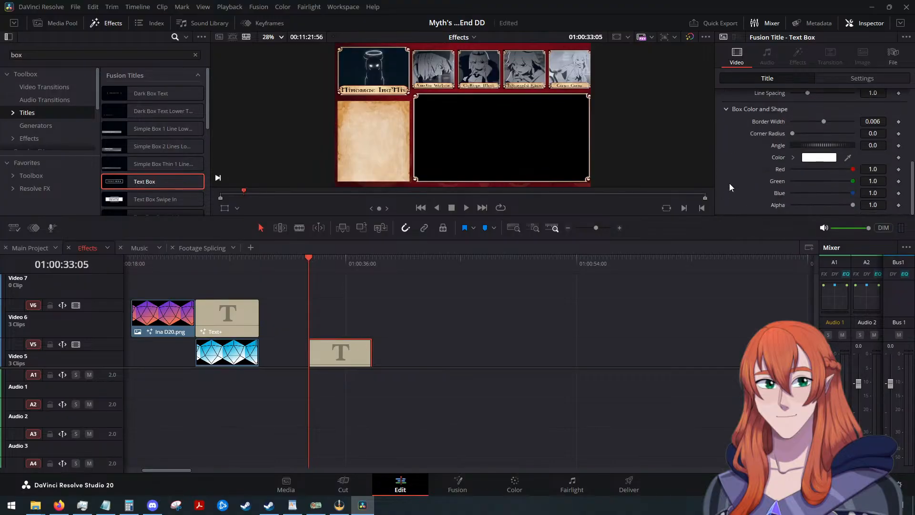
{"action": "scroll", "coordinate": [730, 167], "scroll_direction": "up", "scroll_amount": 3}
{"action": "scroll", "coordinate": [731, 163], "scroll_direction": "down", "scroll_amount": 3}
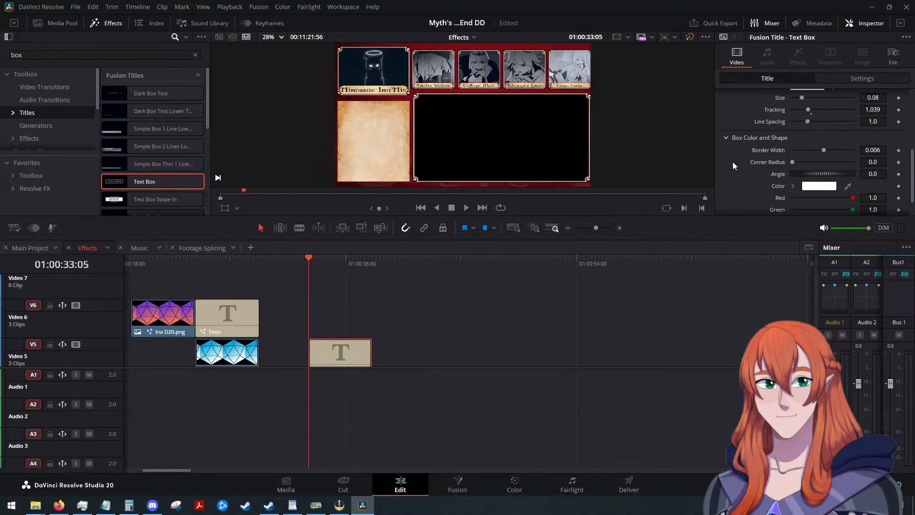
{"action": "scroll", "coordinate": [733, 161], "scroll_direction": "up", "scroll_amount": 5}
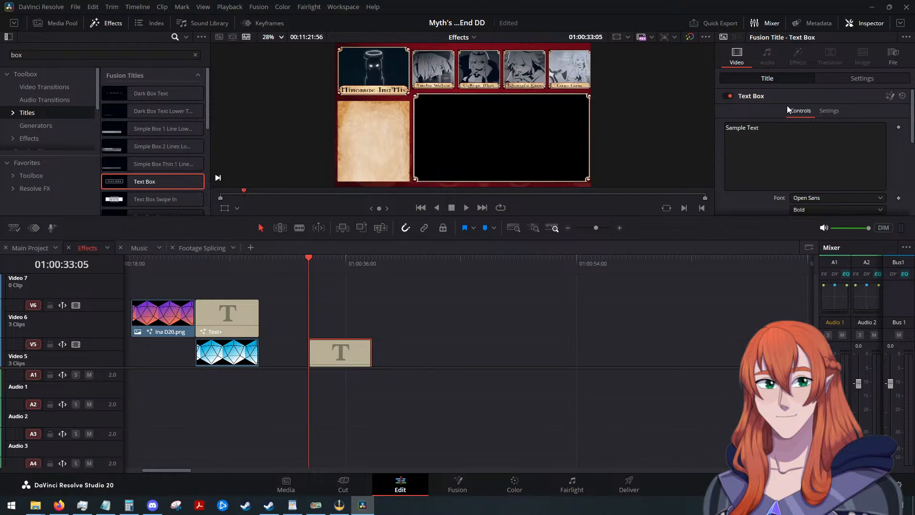
Check the Text Box clip's composite settings and scrub through its start to preview it, stopping at 01:00:33:55.
{"action": "left_click", "coordinate": [834, 81]}
{"action": "scroll", "coordinate": [750, 158], "scroll_direction": "down", "scroll_amount": 3}
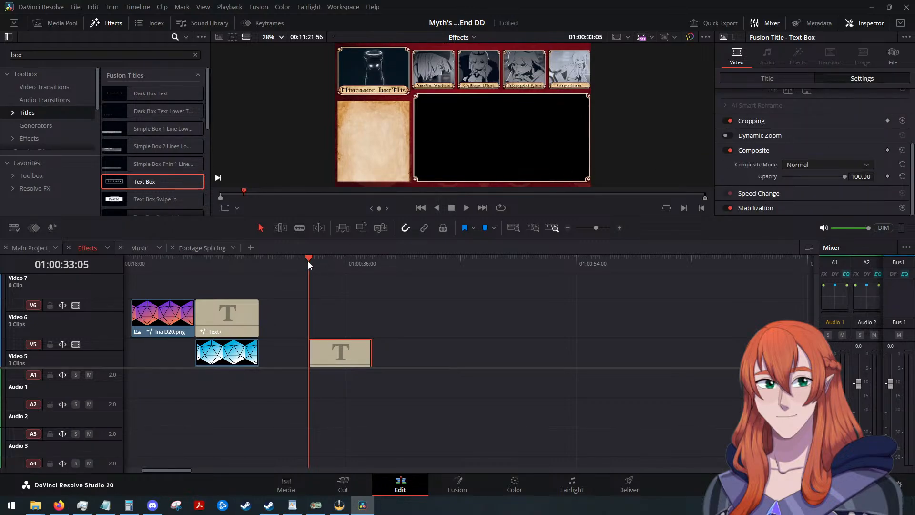
{"action": "left_click_drag", "start_coordinate": [309, 261], "coordinate": [324, 261]}
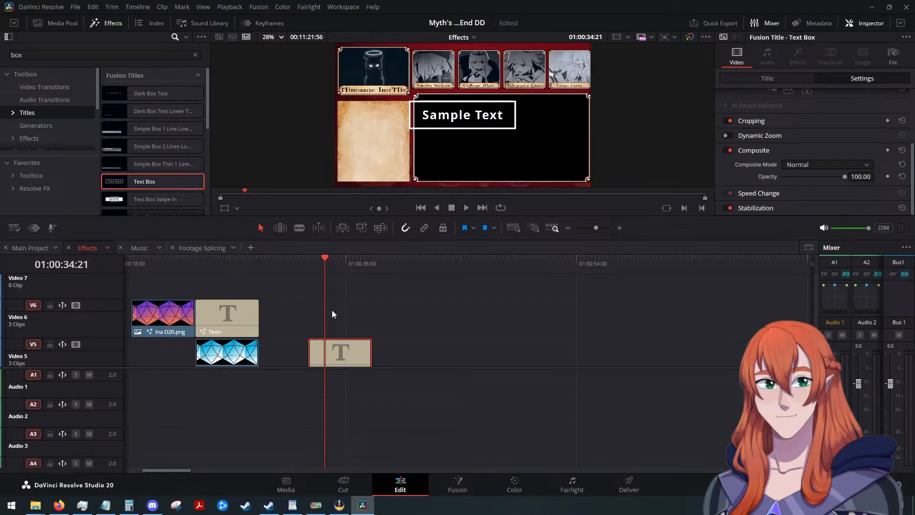
{"action": "mouse_move", "coordinate": [323, 271]}
{"action": "left_mouse_down"}
{"action": "mouse_move", "coordinate": [307, 264]}
{"action": "mouse_move", "coordinate": [356, 270]}
{"action": "mouse_move", "coordinate": [298, 276]}
{"action": "mouse_move", "coordinate": [317, 279]}
{"action": "left_mouse_up"}
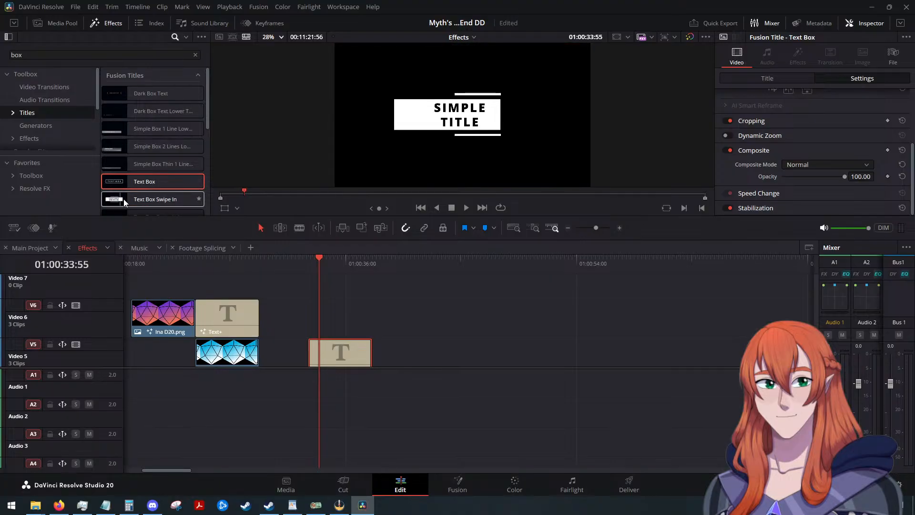
Preview the remaining box titles, from Text Box Swipe In to the Box preset under Pointers.
{"action": "scroll", "coordinate": [140, 193], "scroll_direction": "down", "scroll_amount": 2}
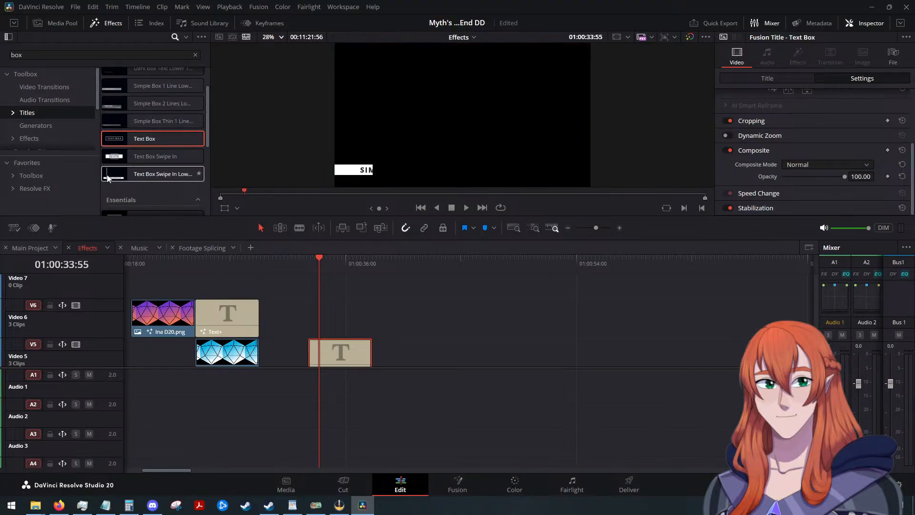
{"action": "scroll", "coordinate": [132, 173], "scroll_direction": "down", "scroll_amount": 3}
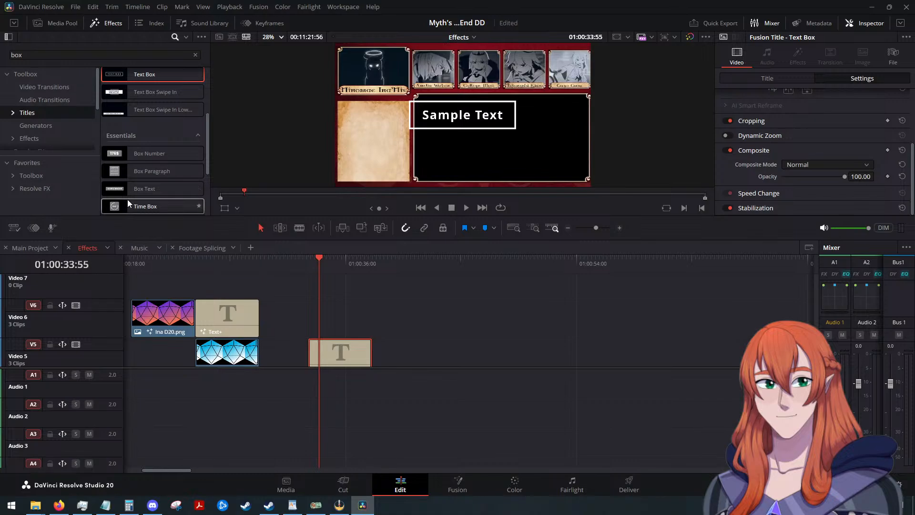
{"action": "scroll", "coordinate": [127, 200], "scroll_direction": "down", "scroll_amount": 2}
{"action": "scroll", "coordinate": [143, 196], "scroll_direction": "down", "scroll_amount": 2}
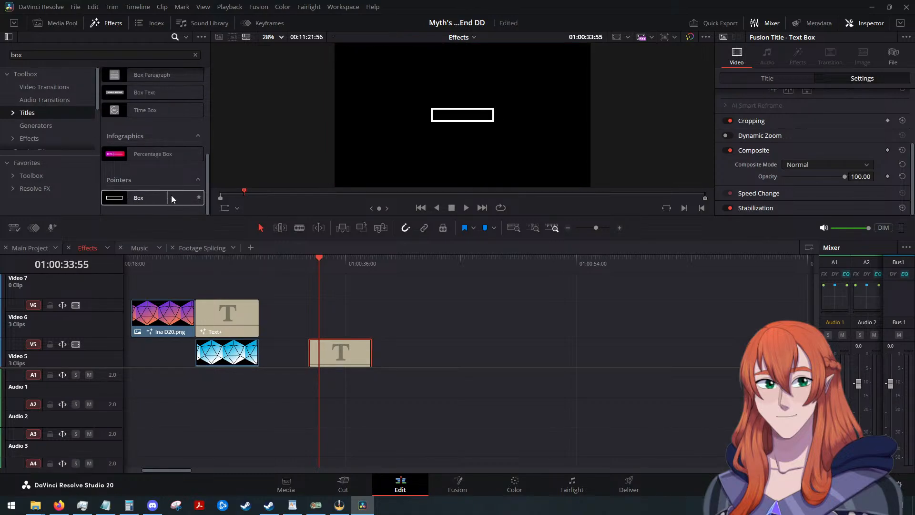
{"action": "scroll", "coordinate": [173, 191], "scroll_direction": "up", "scroll_amount": 3}
{"action": "scroll", "coordinate": [174, 181], "scroll_direction": "up", "scroll_amount": 6}
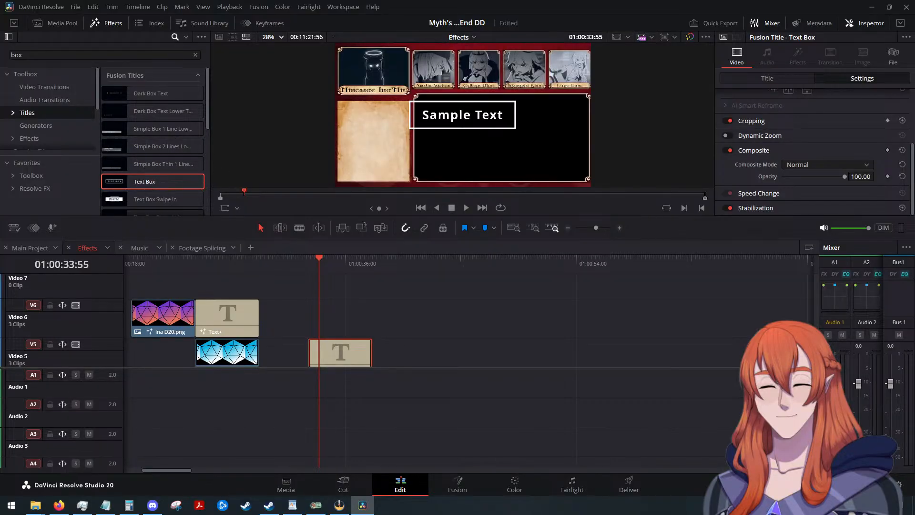
Switch to Firefox.
{"action": "key", "text": "alt+Tab"}
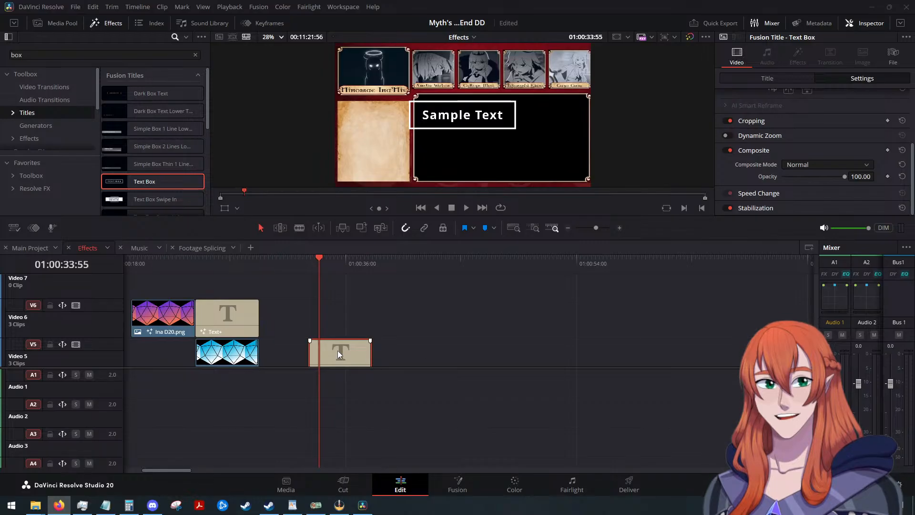
Delete the Text Box title clip from the Effects timeline and check the Fusion page's composition there.
{"action": "scroll", "coordinate": [341, 329], "scroll_direction": "down", "scroll_amount": 2}
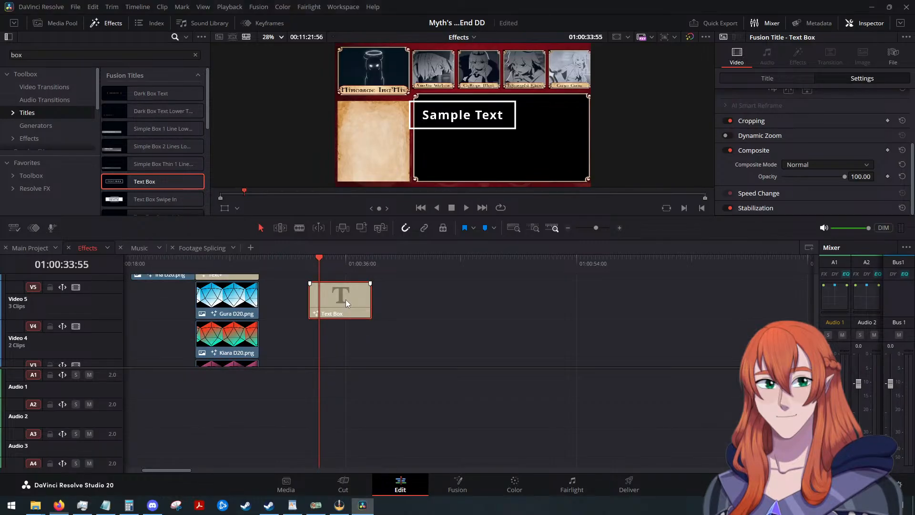
{"action": "key", "text": "Delete"}
{"action": "left_click", "coordinate": [457, 485]}
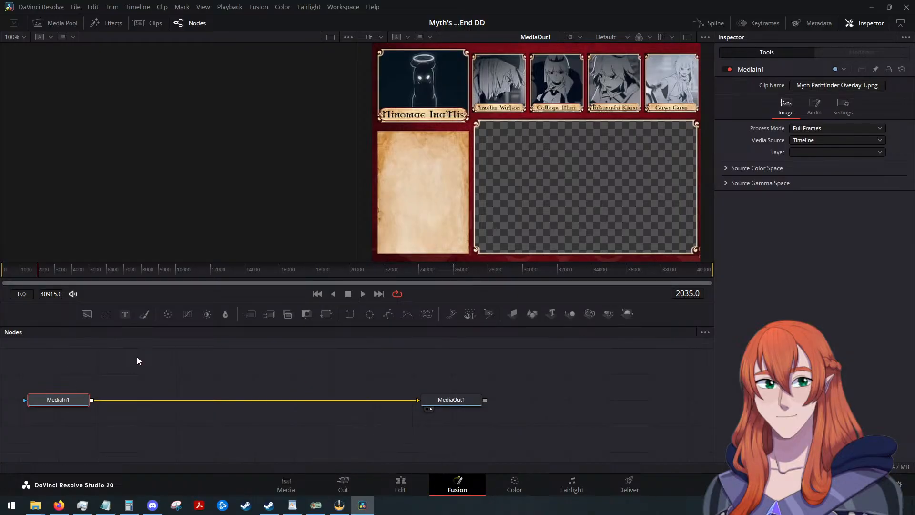
{"action": "left_click", "coordinate": [393, 482]}
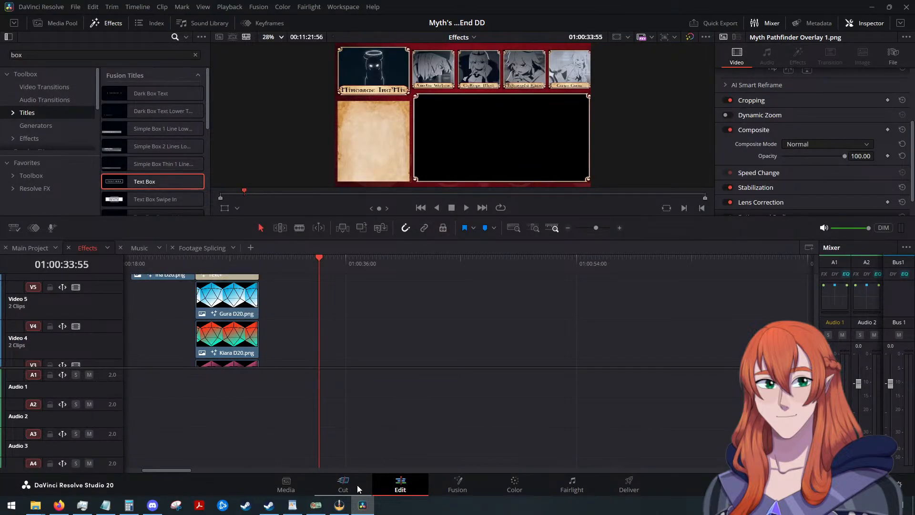
Switch to the Main Project timeline and try to view the Myth Pathfinder Overlay 1.png clip's composition in Fusion.
{"action": "left_click", "coordinate": [31, 248]}
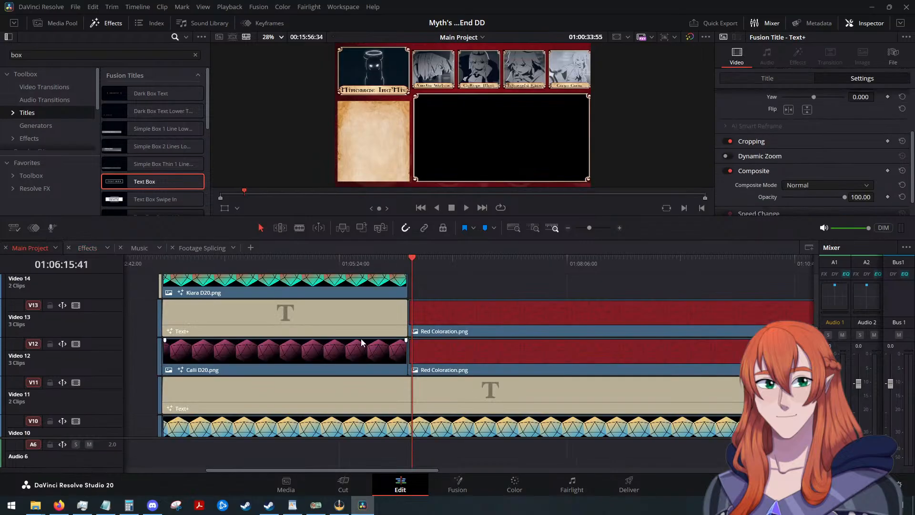
{"action": "scroll", "coordinate": [449, 355], "scroll_direction": "down", "scroll_amount": 8}
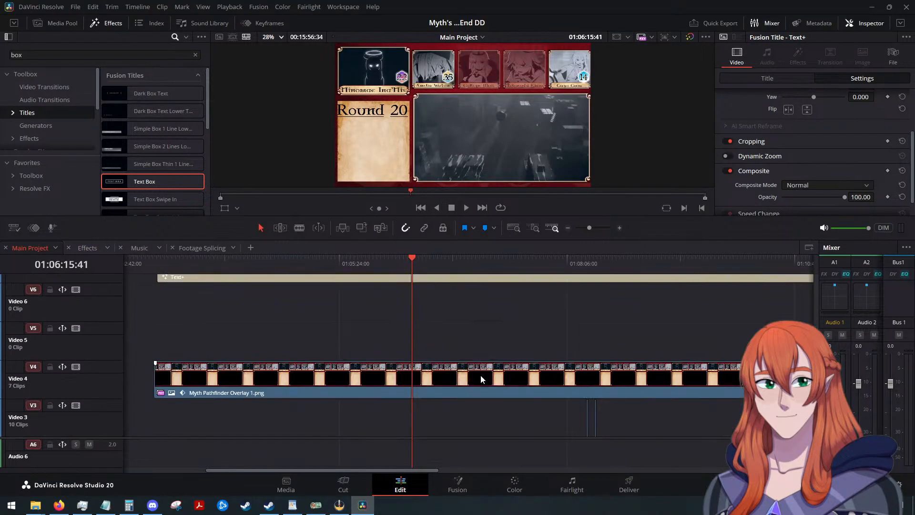
{"action": "left_click", "coordinate": [458, 384]}
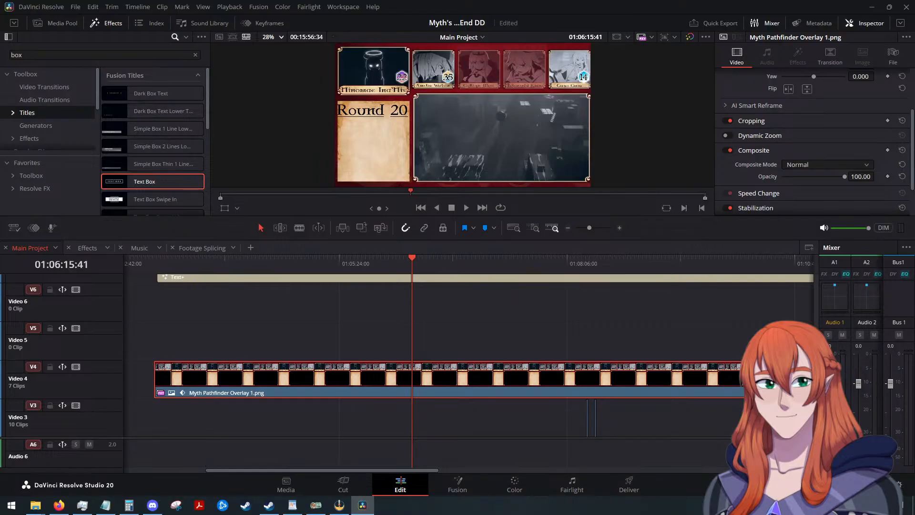
{"action": "left_click", "coordinate": [458, 485]}
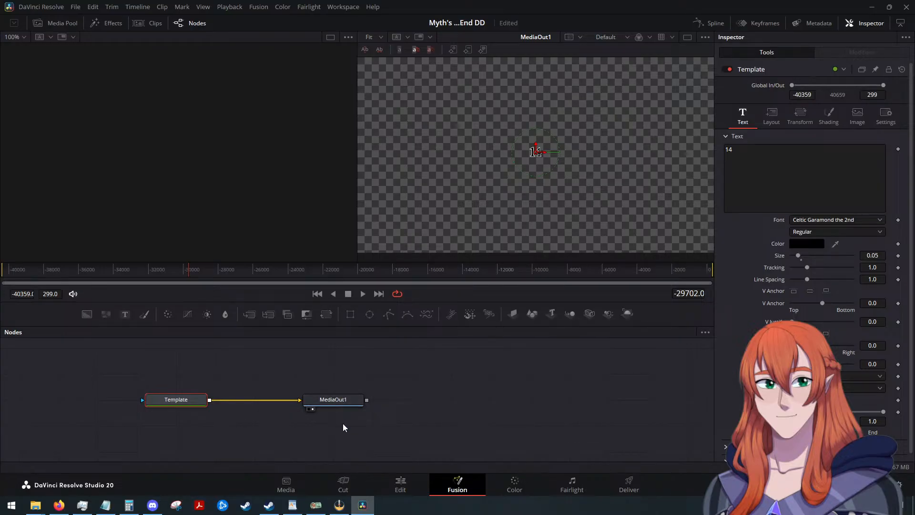
{"action": "left_click", "coordinate": [400, 484]}
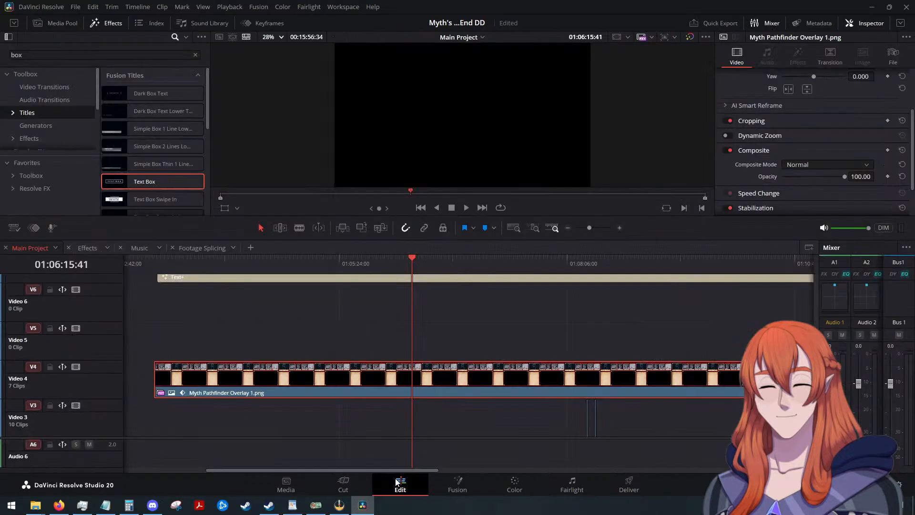
Open the Myth Pathfinder Overlay 1.png clip on Video 4 directly in the Fusion page.
{"action": "right_click", "coordinate": [466, 384]}
{"action": "left_click", "coordinate": [435, 333]}
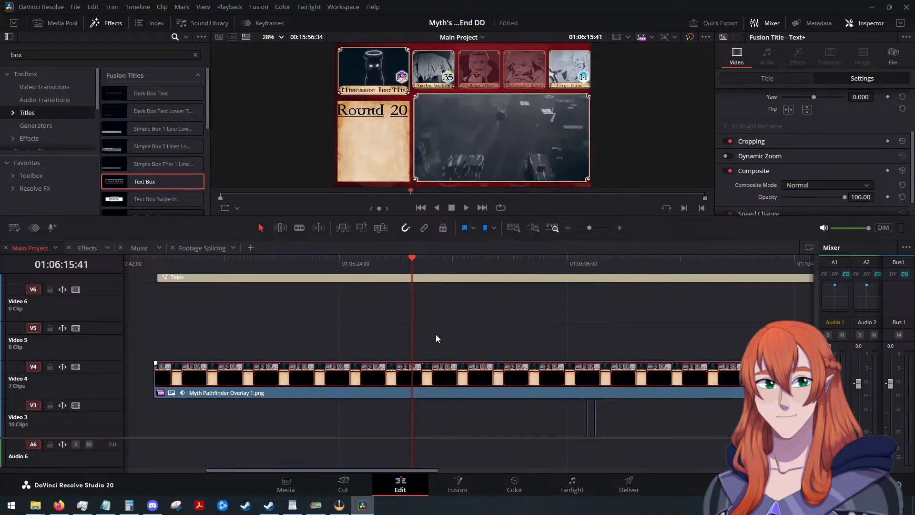
{"action": "right_click", "coordinate": [435, 334]}
{"action": "left_click", "coordinate": [442, 387]}
{"action": "right_click", "coordinate": [442, 387]}
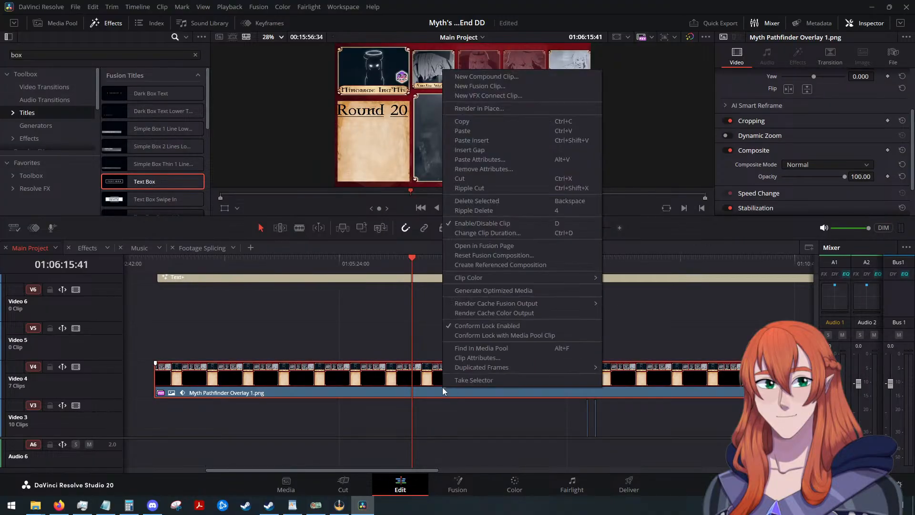
{"action": "left_click", "coordinate": [498, 248]}
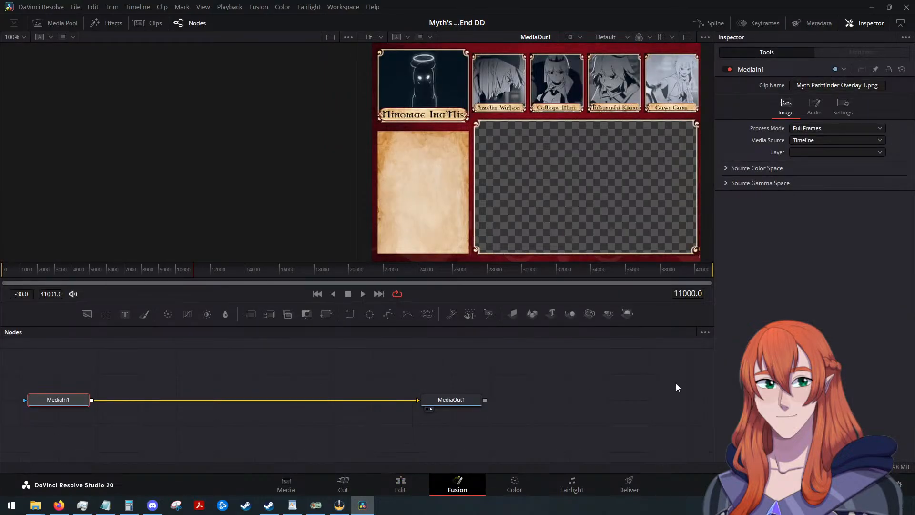
Delete the MediaIn1 and MediaOut1 nodes from the overlay's composition.
{"action": "key", "text": "Delete"}
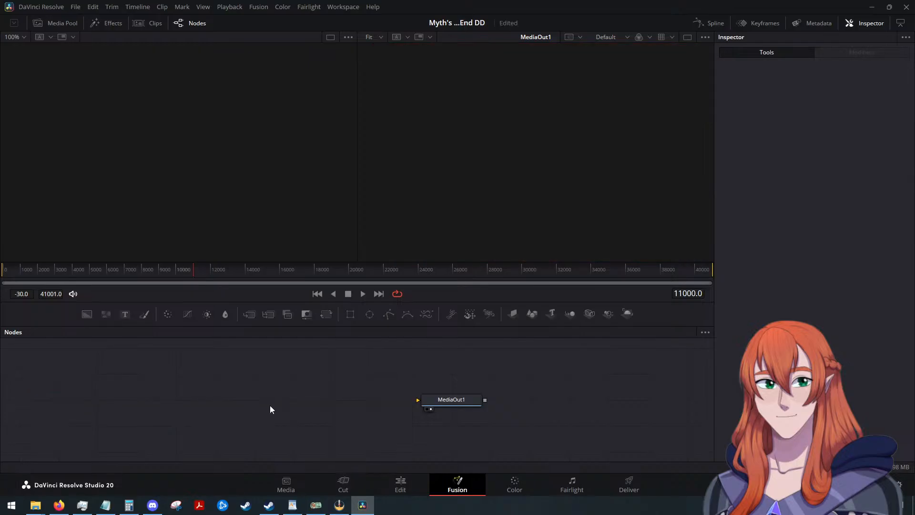
{"action": "left_click", "coordinate": [452, 399]}
{"action": "key", "text": "Delete"}
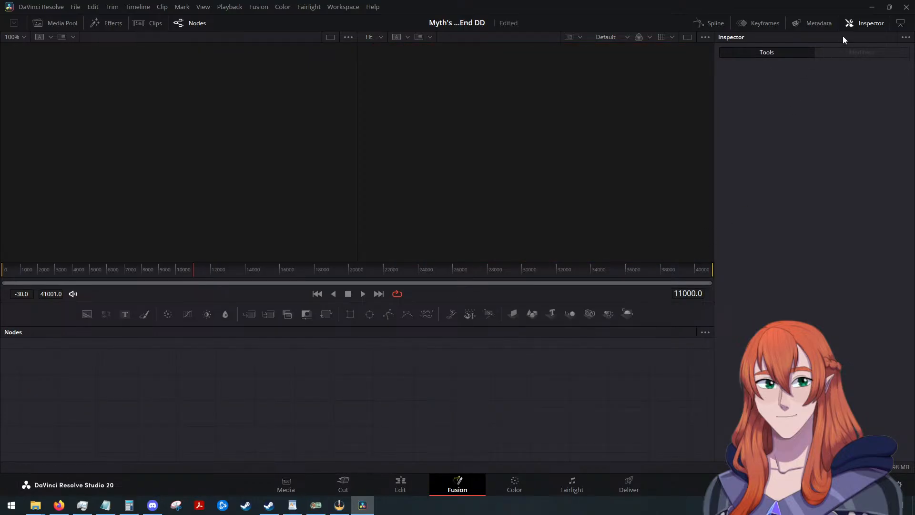
Show the Fusion effects library and search it for "box".
{"action": "left_click", "coordinate": [113, 25]}
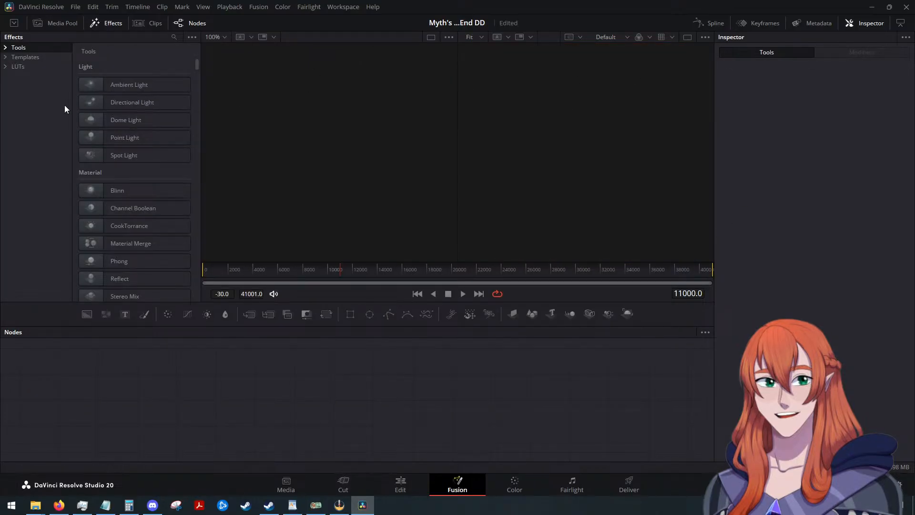
{"action": "left_click", "coordinate": [173, 36]}
{"action": "type", "text": "box"}
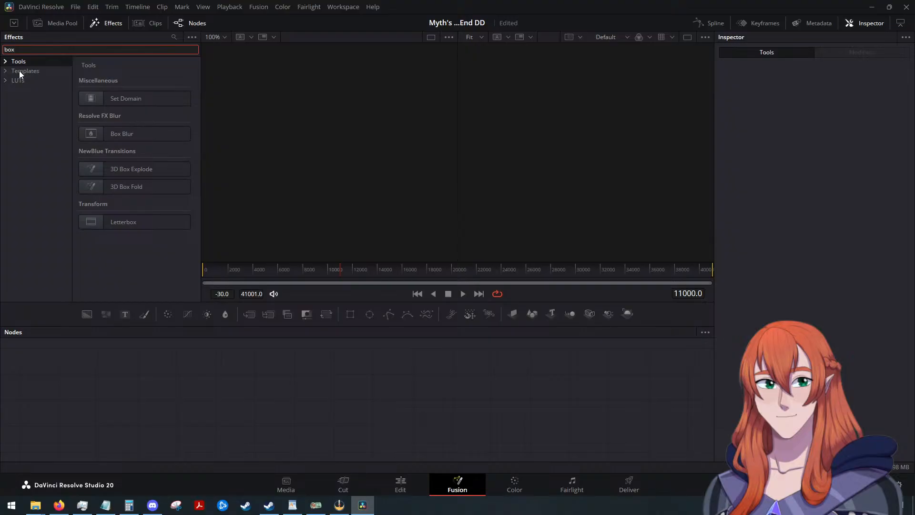
Undo the recent changes, including the Text Box clip's deletion, and return to the Main Project timeline.
{"action": "left_click", "coordinate": [400, 485]}
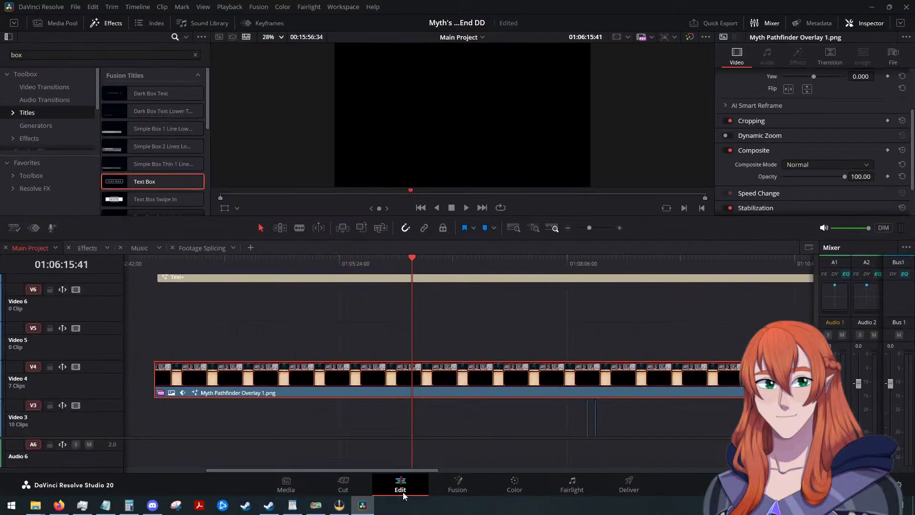
{"action": "key", "text": "ctrl+z"}
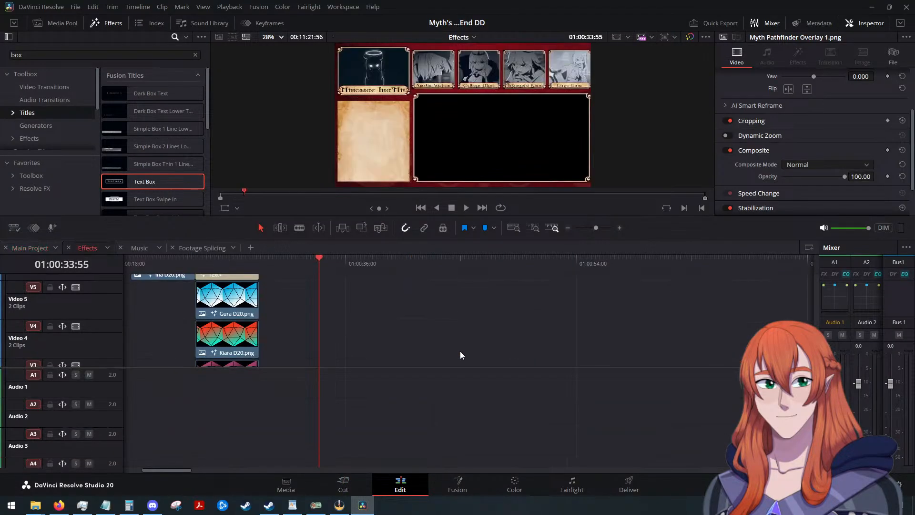
{"action": "key", "text": "ctrl+shift+z"}
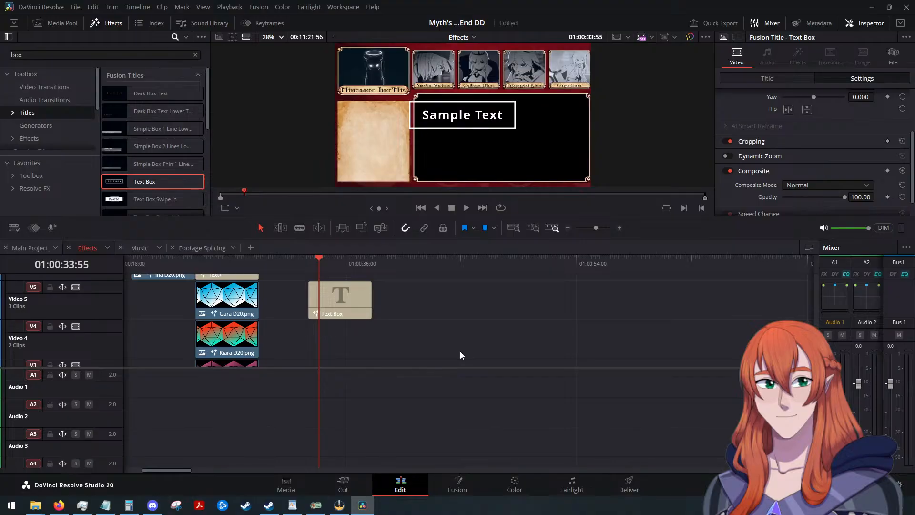
{"action": "left_click", "coordinate": [30, 248]}
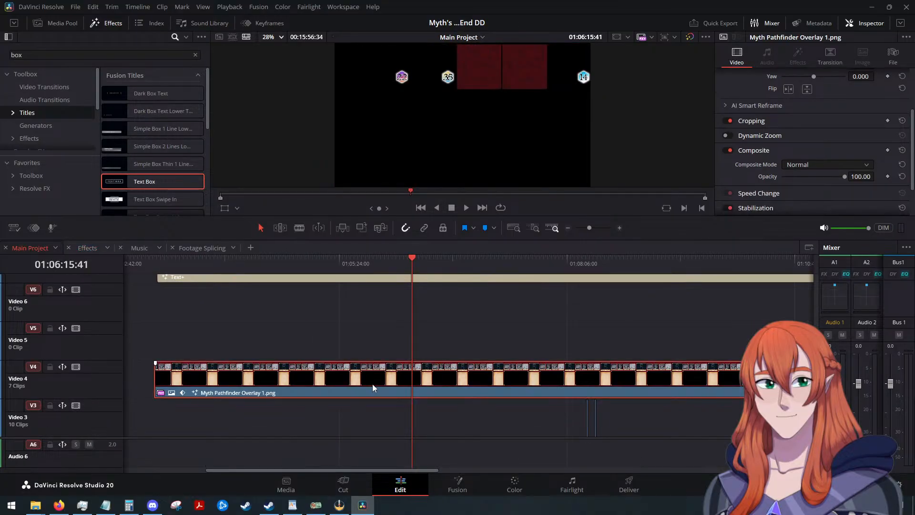
Reopen the overlay clip's Fusion composition, restore its deleted nodes, and go back to the Edit page.
{"action": "right_click", "coordinate": [479, 382]}
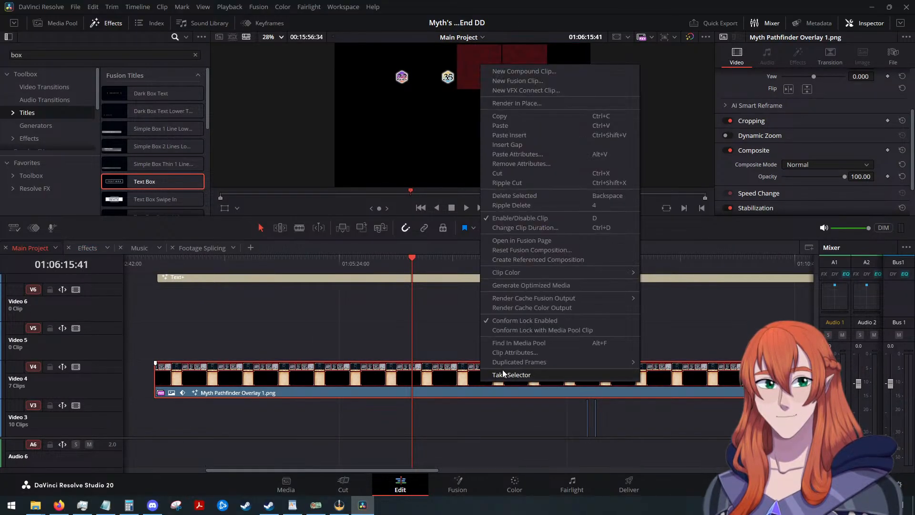
{"action": "left_click", "coordinate": [521, 242]}
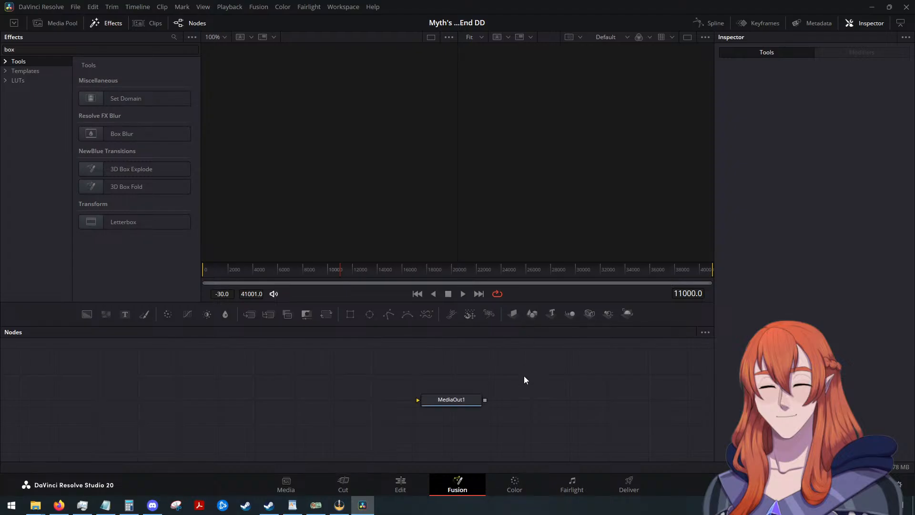
{"action": "left_click", "coordinate": [421, 488]}
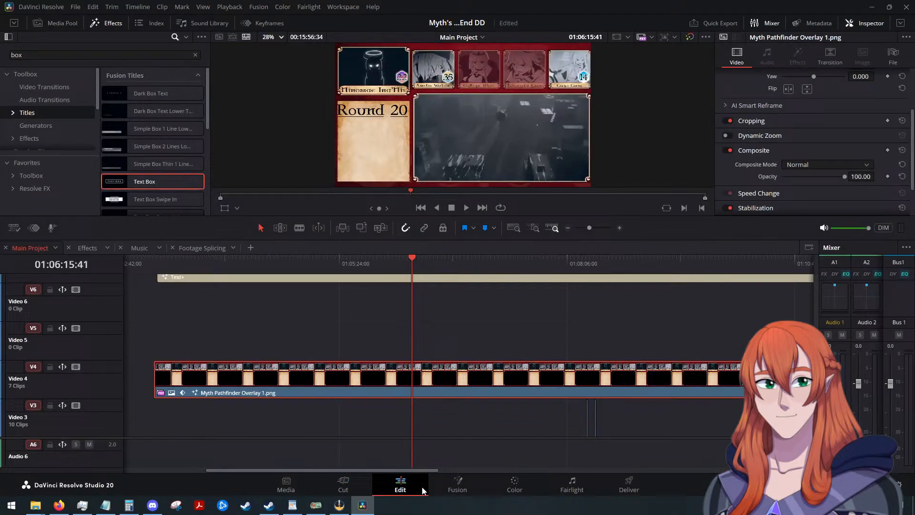
Open the Text Box title clip from the Effects timeline in the Fusion page.
{"action": "left_click", "coordinate": [89, 249]}
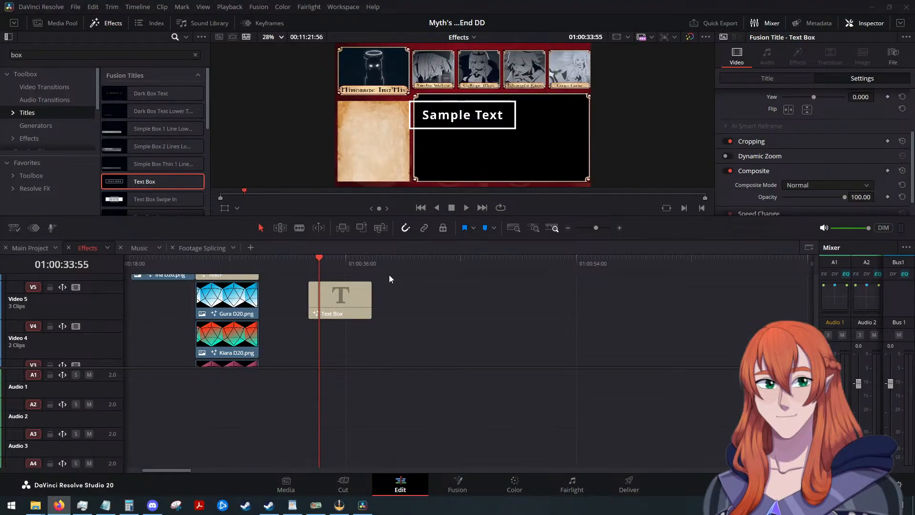
{"action": "left_click", "coordinate": [351, 302]}
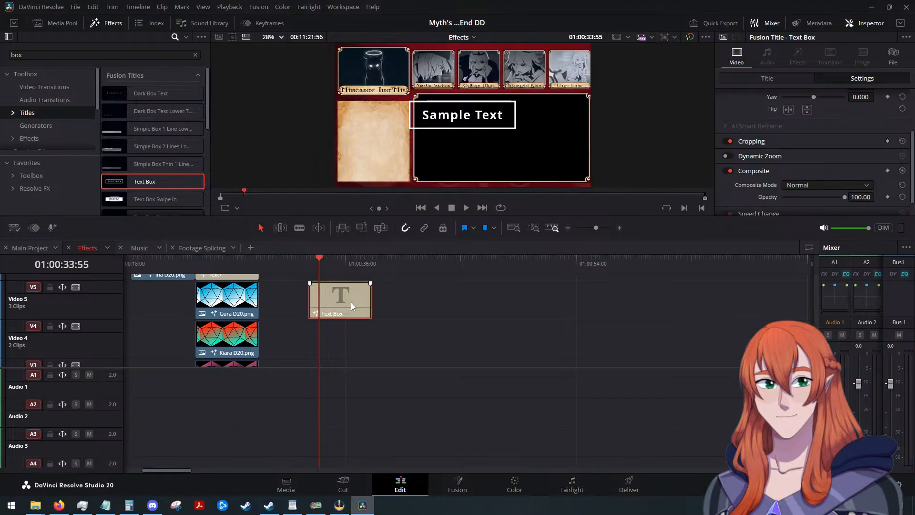
{"action": "right_click", "coordinate": [351, 302]}
{"action": "key", "text": "shift+5"}
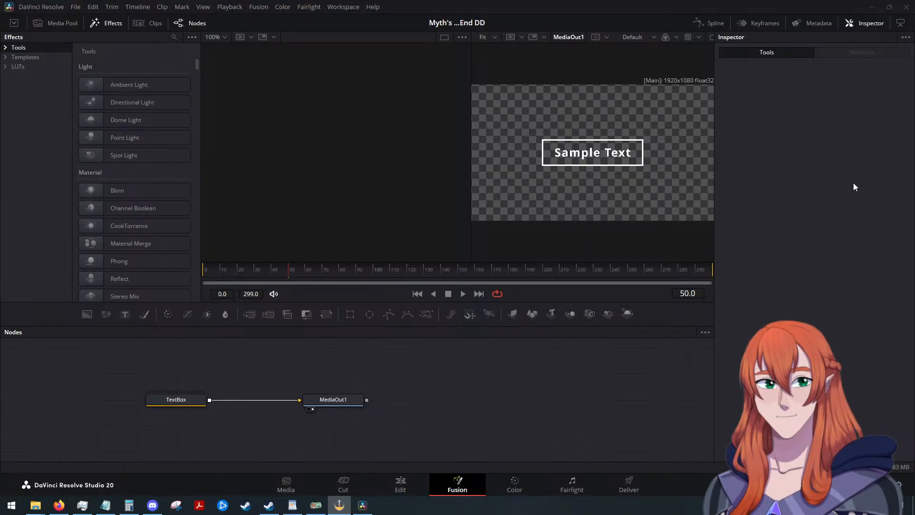
Search the Fusion effects for "time" and insert a Time Stretcher node between TextBox and MediaOut1.
{"action": "left_click", "coordinate": [179, 39]}
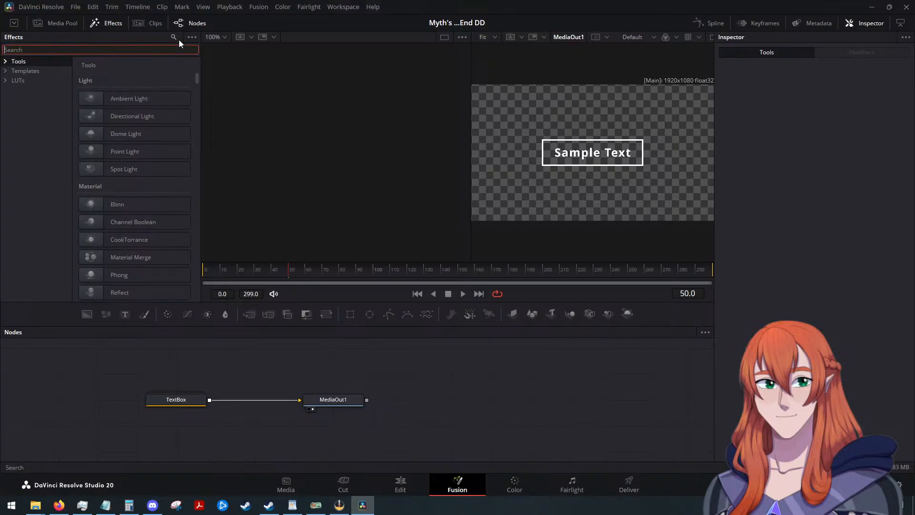
{"action": "type", "text": "tie"}
{"action": "key", "text": "BackSpace"}
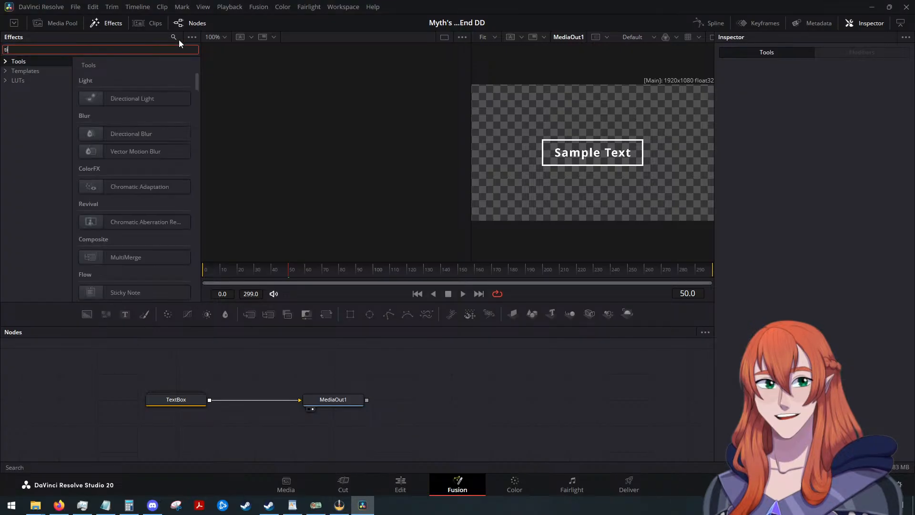
{"action": "type", "text": "me"}
{"action": "left_click_drag", "start_coordinate": [131, 186], "coordinate": [220, 381]}
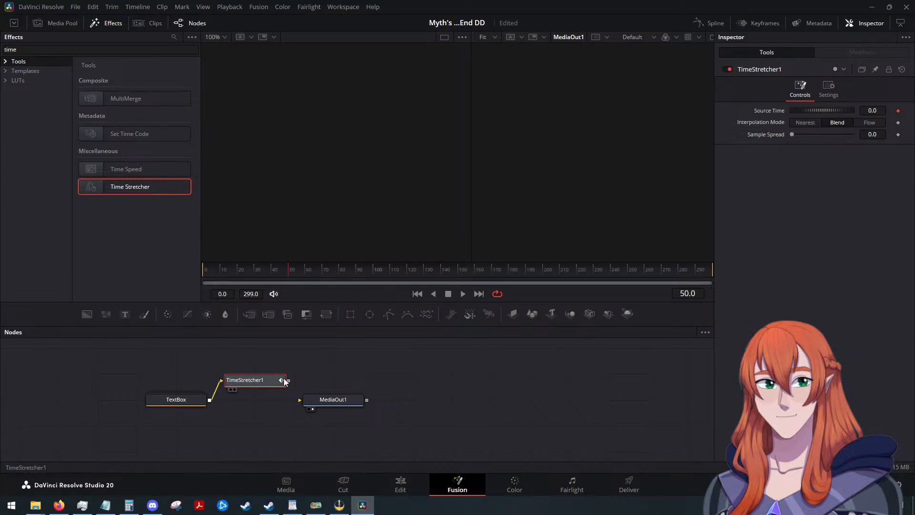
{"action": "left_click_drag", "start_coordinate": [289, 383], "coordinate": [264, 400]}
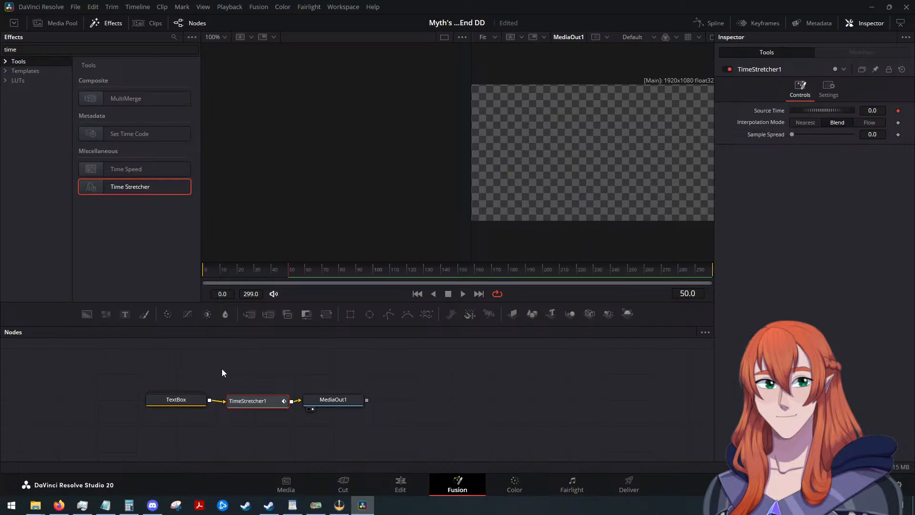
Set the Time Stretcher's Source Time to 50 to freeze the title's animation.
{"action": "key", "text": "alt+Tab"}
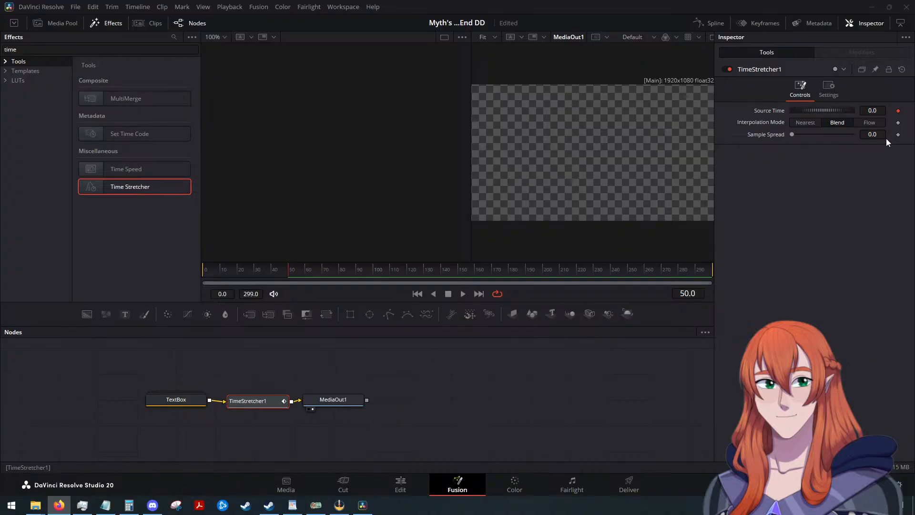
{"action": "left_click", "coordinate": [879, 110]}
{"action": "type", "text": "5"}
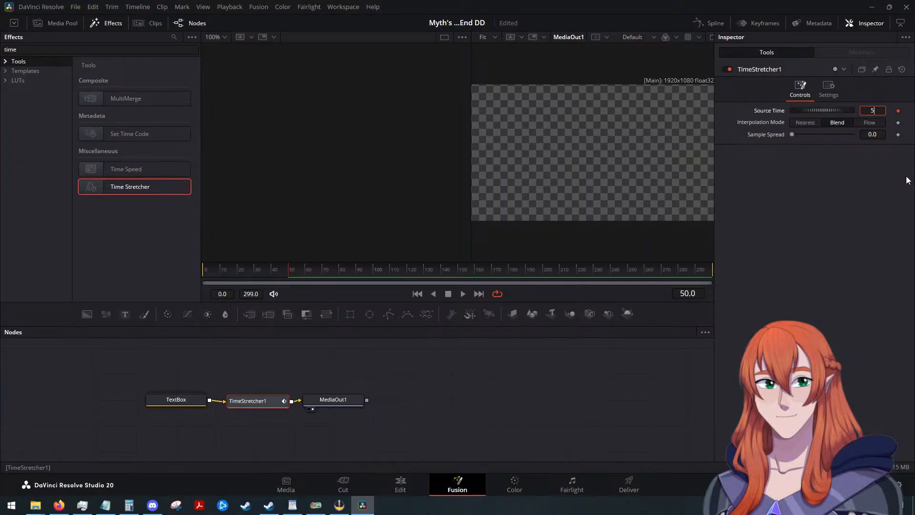
{"action": "type", "text": "0"}
{"action": "key", "text": "Tab"}
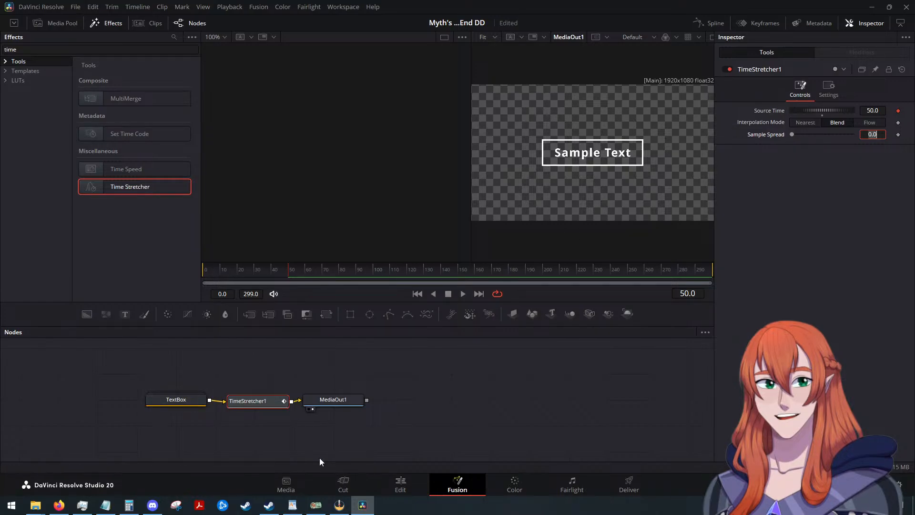
Return to the Edit page and scrub to the Text Box clip's start at 01:00:33:05 to check the frozen title.
{"action": "left_click", "coordinate": [400, 483]}
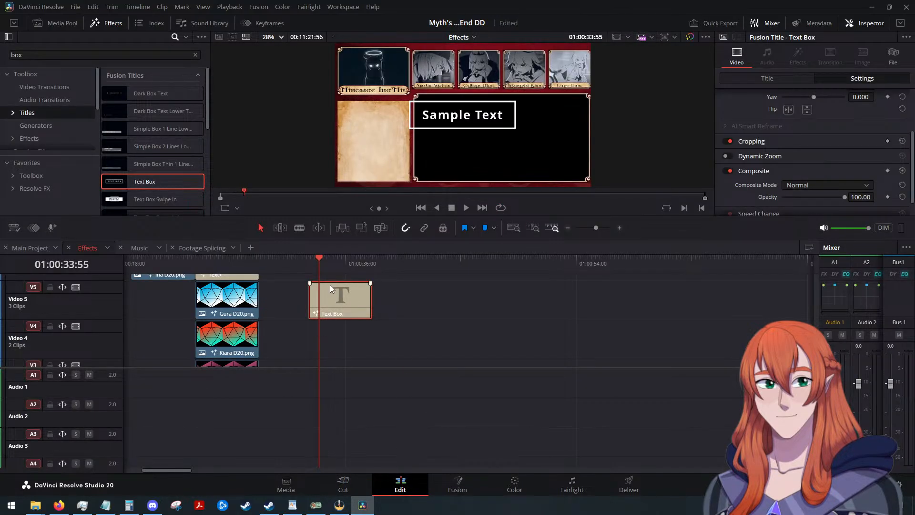
{"action": "mouse_move", "coordinate": [317, 258]}
{"action": "left_mouse_down"}
{"action": "mouse_move", "coordinate": [308, 261]}
{"action": "mouse_move", "coordinate": [382, 259]}
{"action": "mouse_move", "coordinate": [310, 268]}
{"action": "left_mouse_up"}
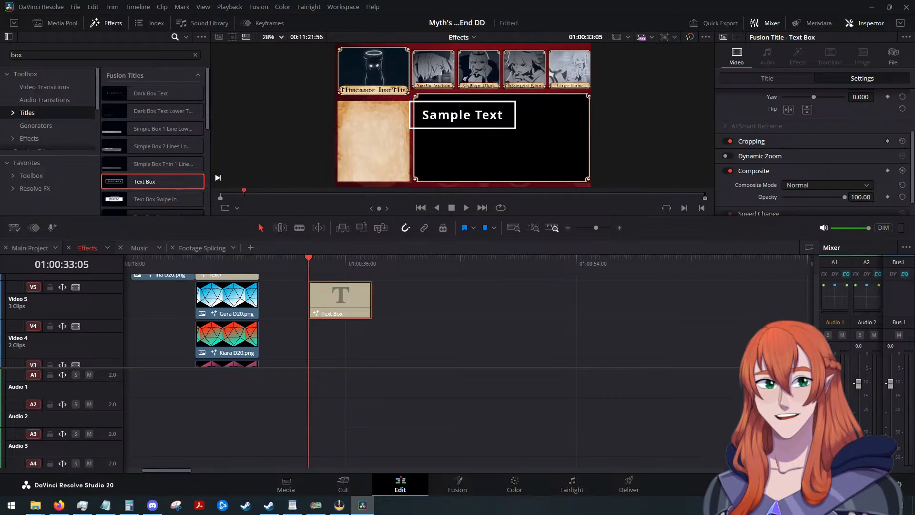
{"action": "key", "text": "alt+Tab"}
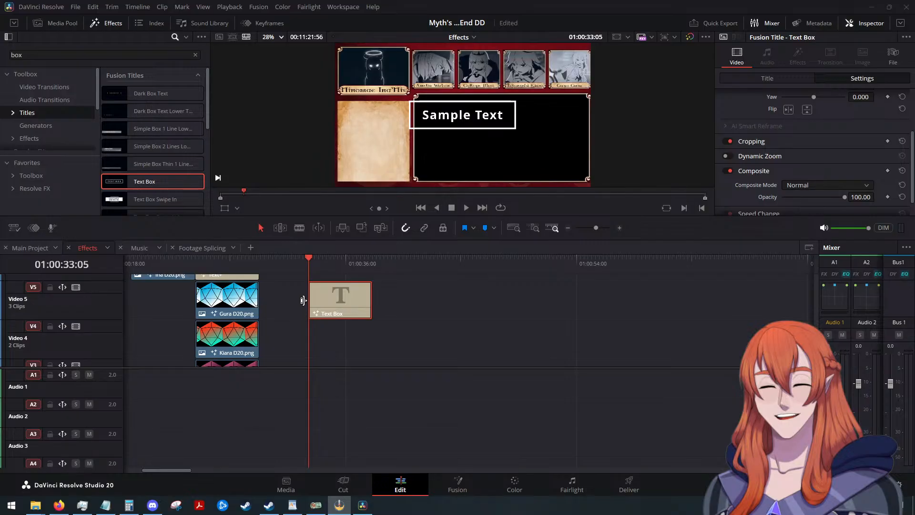
Set the Text Box title's text color to green #00aa00.
{"action": "scroll", "coordinate": [741, 142], "scroll_direction": "up", "scroll_amount": 3}
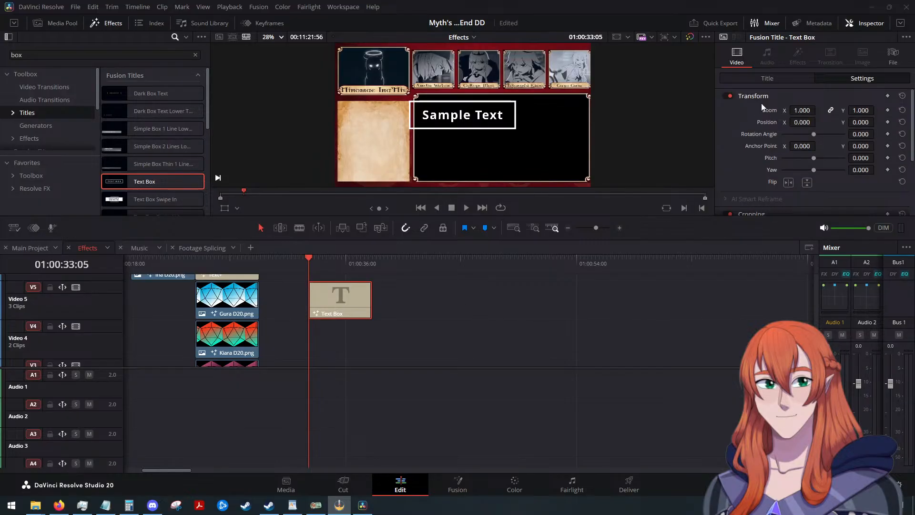
{"action": "left_click", "coordinate": [765, 79]}
{"action": "scroll", "coordinate": [763, 164], "scroll_direction": "down", "scroll_amount": 2}
{"action": "scroll", "coordinate": [745, 161], "scroll_direction": "up", "scroll_amount": 2}
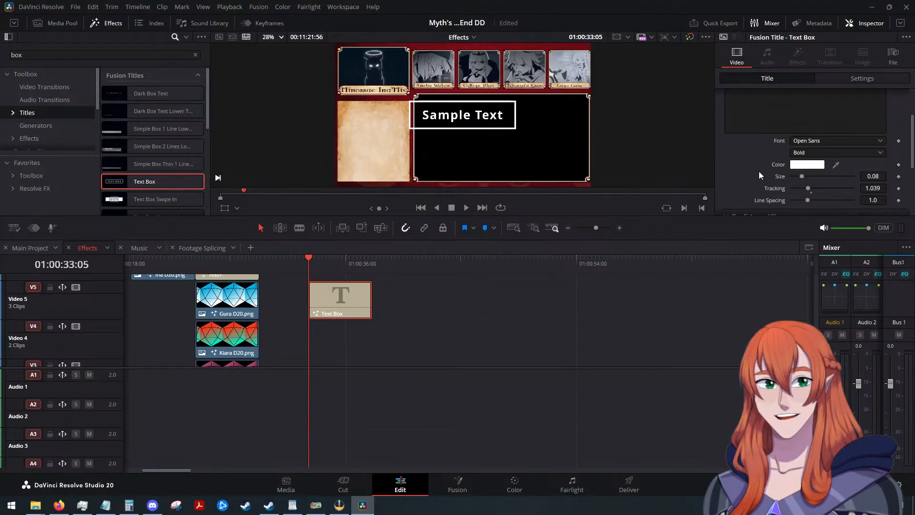
{"action": "scroll", "coordinate": [758, 171], "scroll_direction": "down", "scroll_amount": 1}
{"action": "left_click", "coordinate": [804, 164]}
{"action": "left_click", "coordinate": [425, 175]}
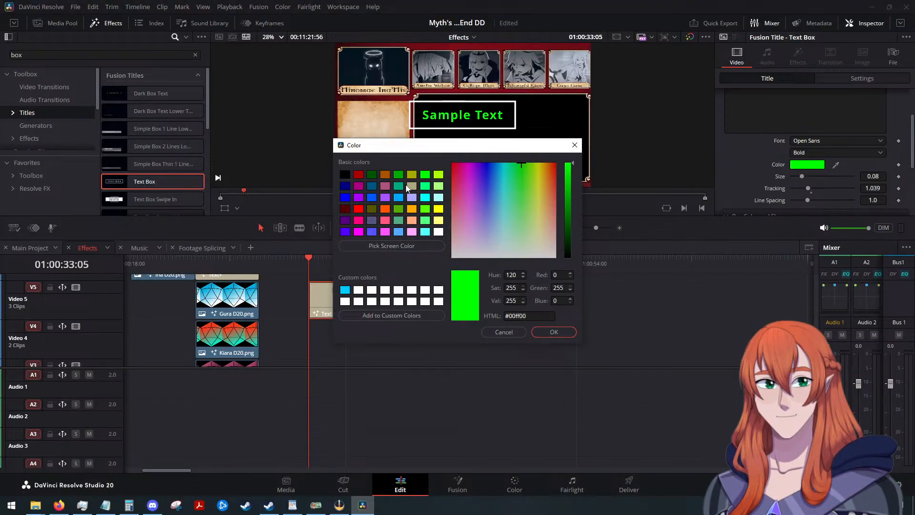
{"action": "left_click", "coordinate": [372, 175]}
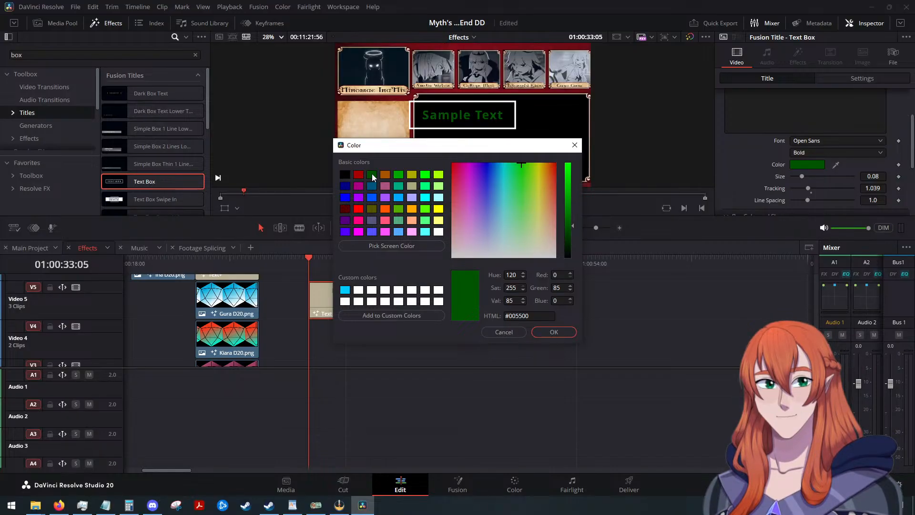
{"action": "left_click", "coordinate": [398, 175]}
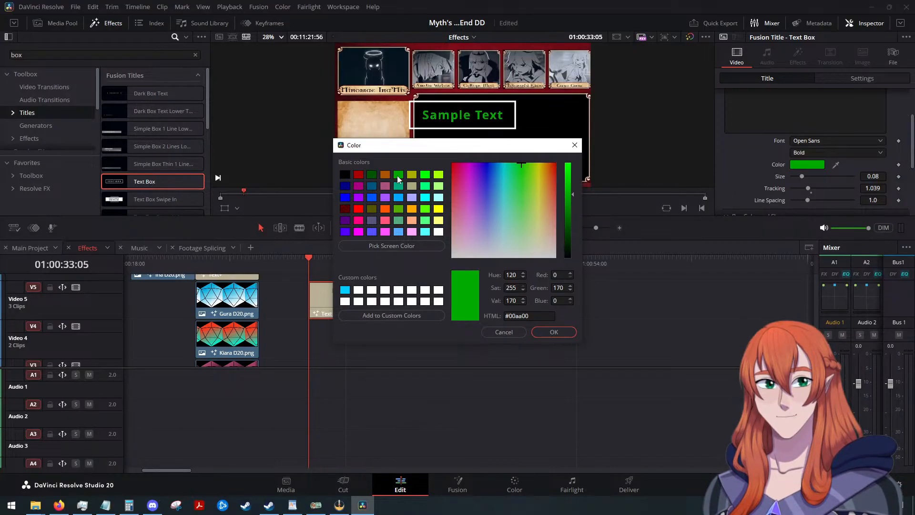
{"action": "left_click", "coordinate": [554, 332]}
Set the color of the title's box outline to the same green, #00aa00.
{"action": "scroll", "coordinate": [737, 180], "scroll_direction": "down", "scroll_amount": 3}
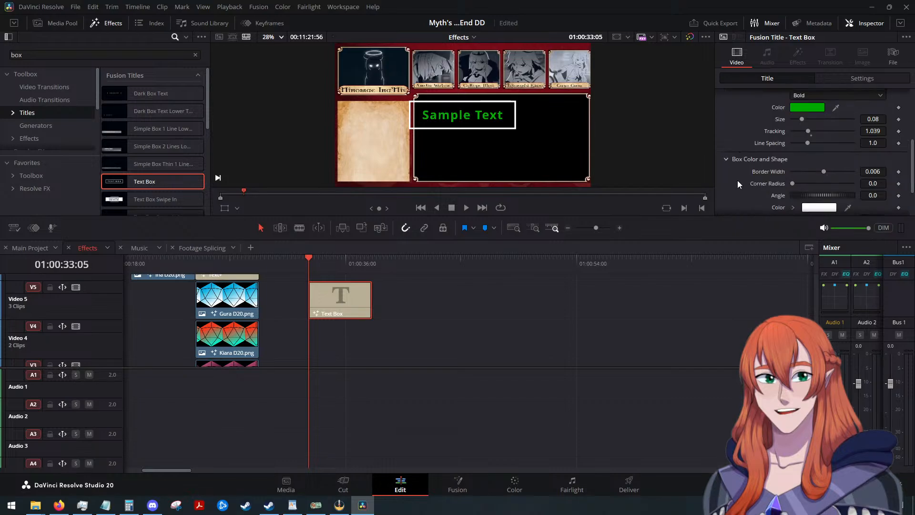
{"action": "left_click", "coordinate": [819, 179]}
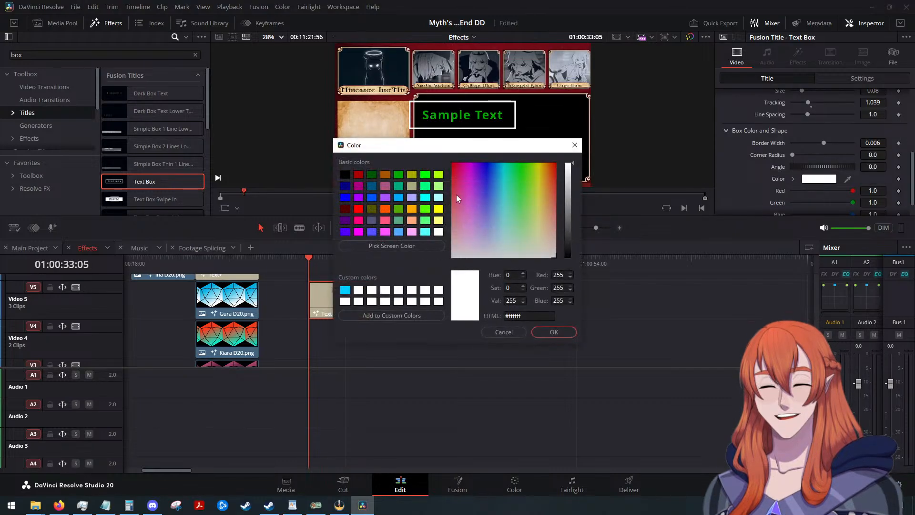
{"action": "left_click", "coordinate": [399, 174]}
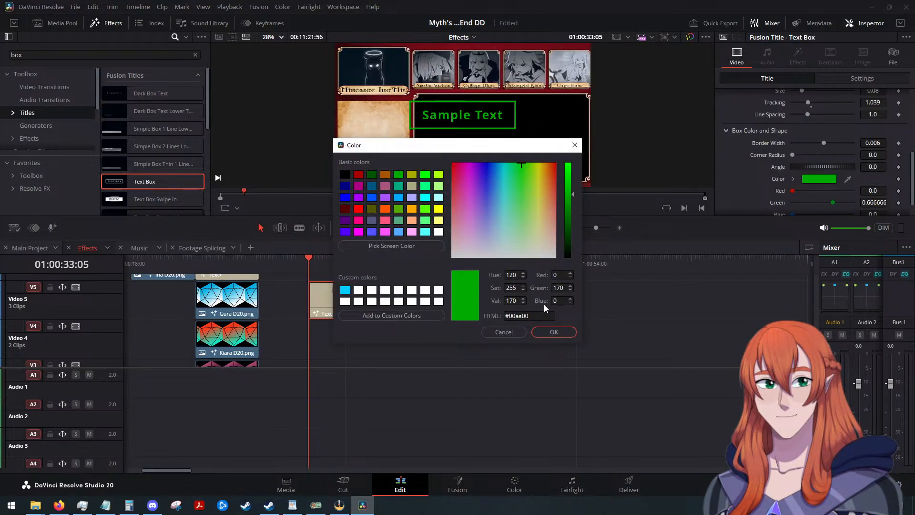
{"action": "left_click", "coordinate": [554, 333]}
Try dark red #aa0000 on the title's box outline and return it to green #00aa00.
{"action": "left_click", "coordinate": [827, 177]}
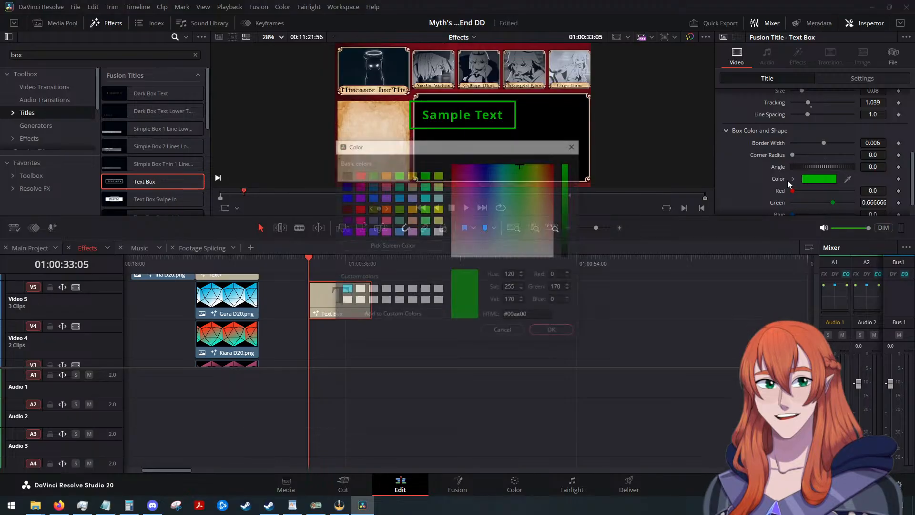
{"action": "left_click", "coordinate": [358, 175]}
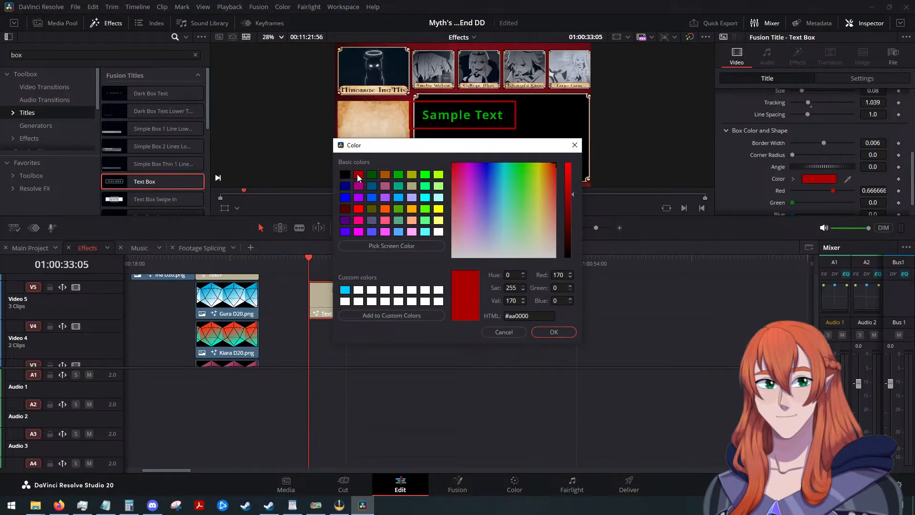
{"action": "left_click", "coordinate": [399, 176]}
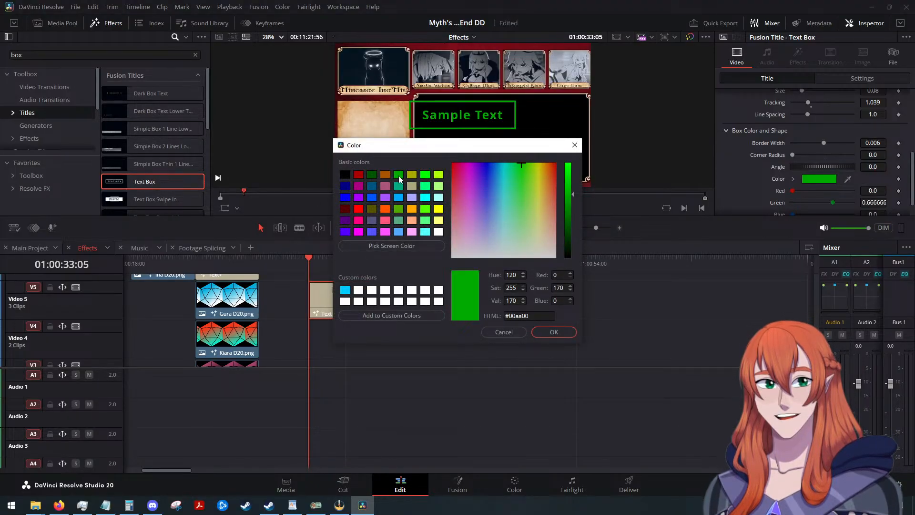
{"action": "left_click", "coordinate": [549, 331]}
Replace the title's sample text with BANISHED.
{"action": "scroll", "coordinate": [727, 179], "scroll_direction": "up", "scroll_amount": 5}
{"action": "left_click", "coordinate": [772, 138]}
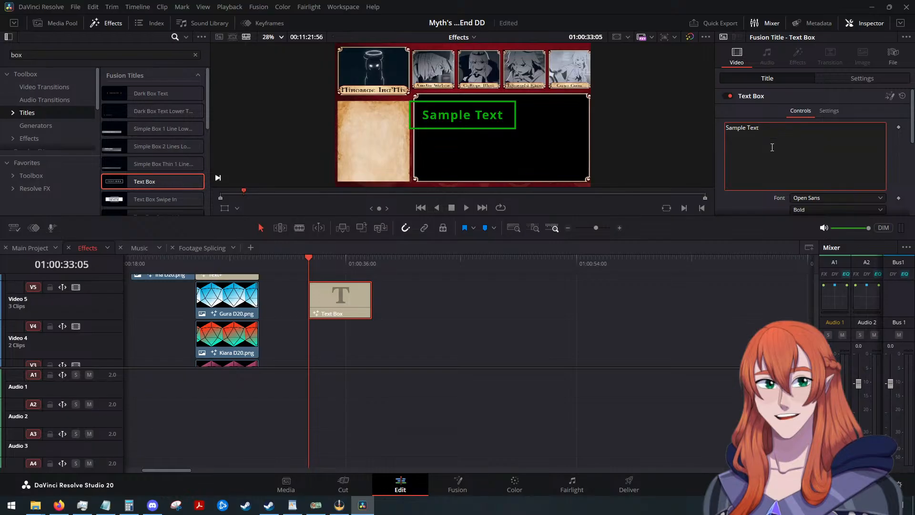
{"action": "key", "text": "BackSpace"}
{"action": "key", "text": "BackSpace"}
{"action": "key", "text": "BackSpace"}
{"action": "key", "text": "BackSpace"}
{"action": "key", "text": "BackSpace"}
{"action": "key", "text": "BackSpace"}
{"action": "key", "text": "BackSpace"}
{"action": "key", "text": "BackSpace"}
{"action": "key", "text": "BackSpace"}
{"action": "key", "text": "BackSpace"}
{"action": "key", "text": "BackSpace"}
{"action": "type", "text": "BANISHED"}
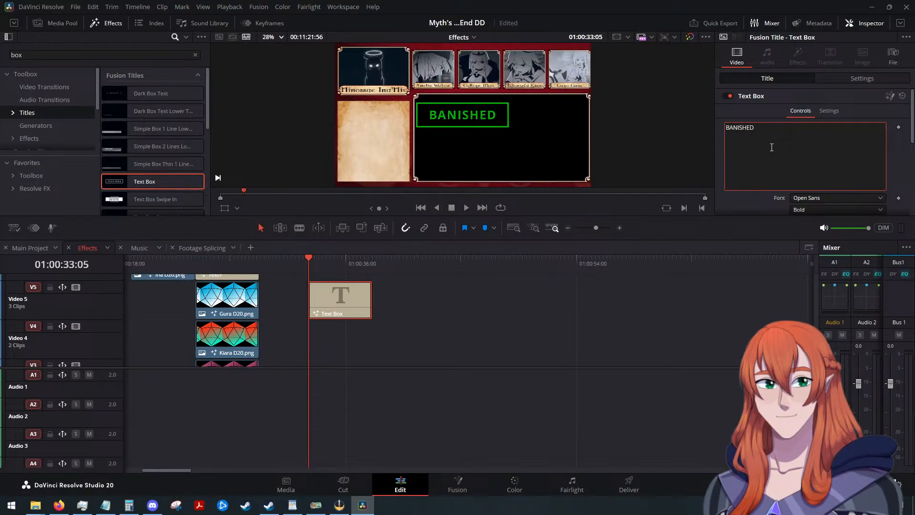
Try the Alien Encounters font on the BANISHED title.
{"action": "scroll", "coordinate": [772, 147], "scroll_direction": "down", "scroll_amount": 1}
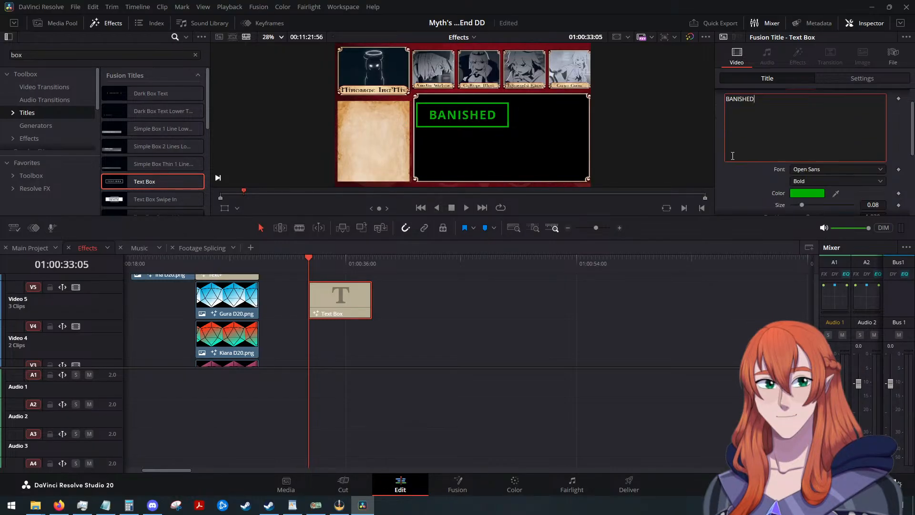
{"action": "left_click", "coordinate": [822, 170]}
{"action": "scroll", "coordinate": [816, 195], "scroll_direction": "up", "scroll_amount": 10}
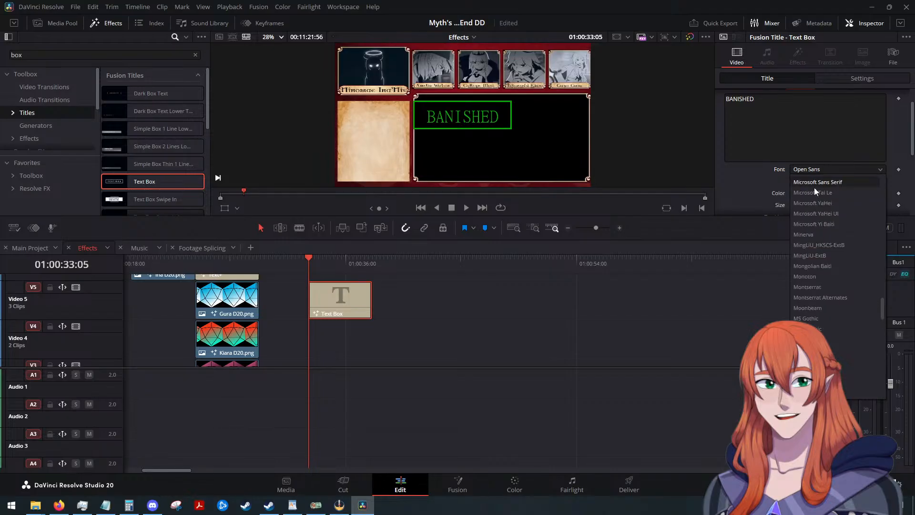
{"action": "scroll", "coordinate": [816, 204], "scroll_direction": "up", "scroll_amount": 5}
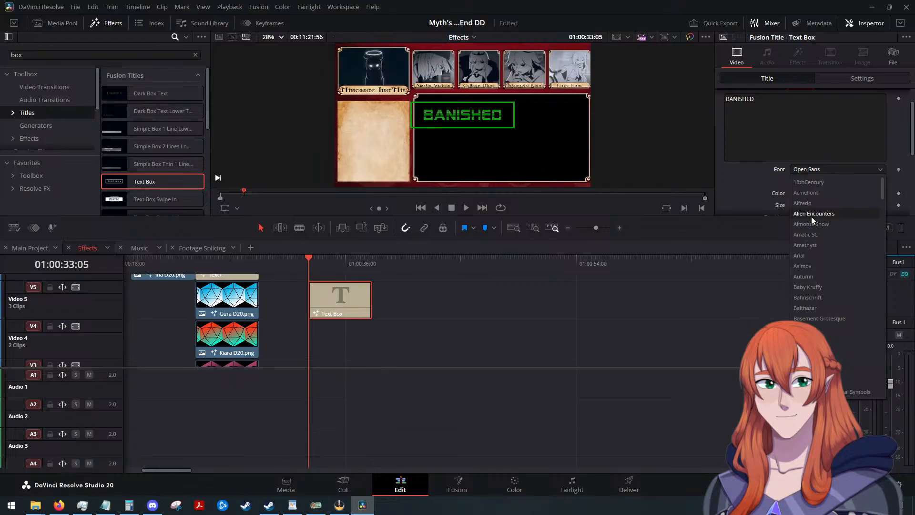
{"action": "left_click", "coordinate": [811, 214]}
Preview fonts further down the alphabet and try Calligraphic on the BANISHED title.
{"action": "left_click", "coordinate": [804, 170]}
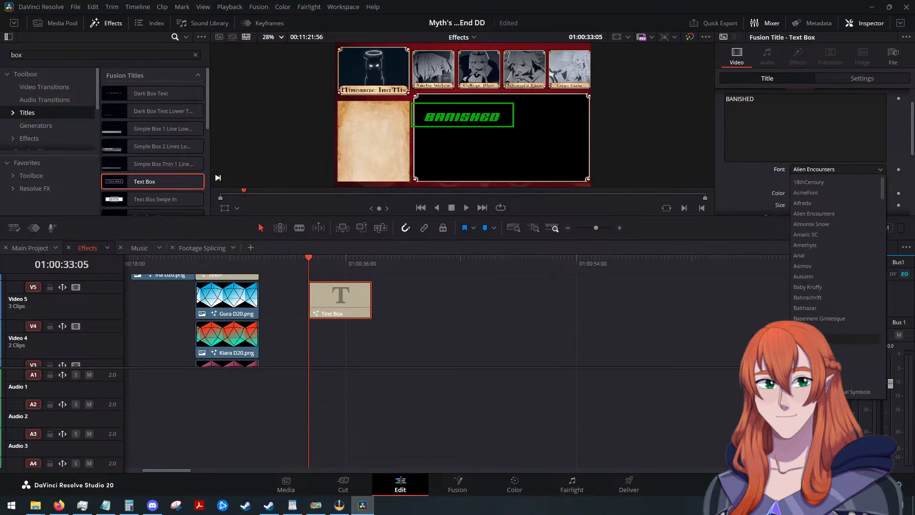
{"action": "scroll", "coordinate": [817, 318], "scroll_direction": "down", "scroll_amount": 1}
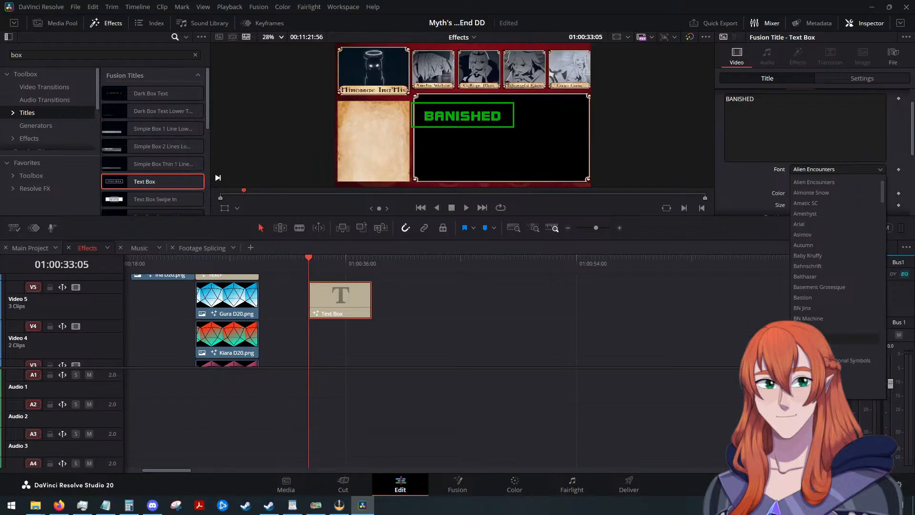
{"action": "scroll", "coordinate": [816, 324], "scroll_direction": "down", "scroll_amount": 1}
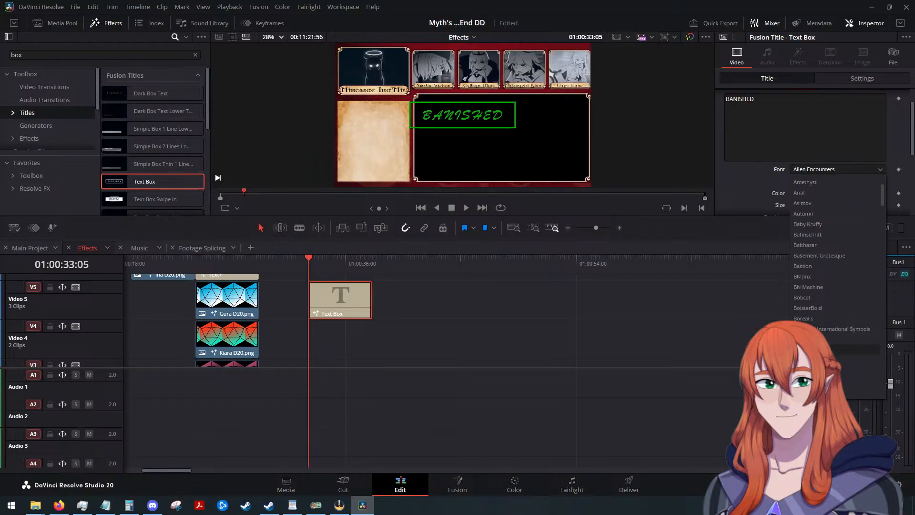
{"action": "scroll", "coordinate": [816, 324], "scroll_direction": "down", "scroll_amount": 1}
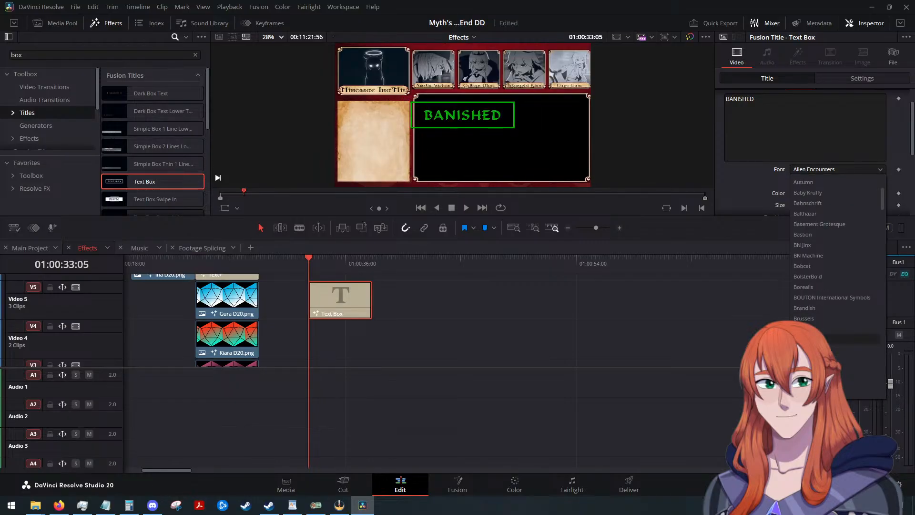
{"action": "left_click", "coordinate": [817, 328]}
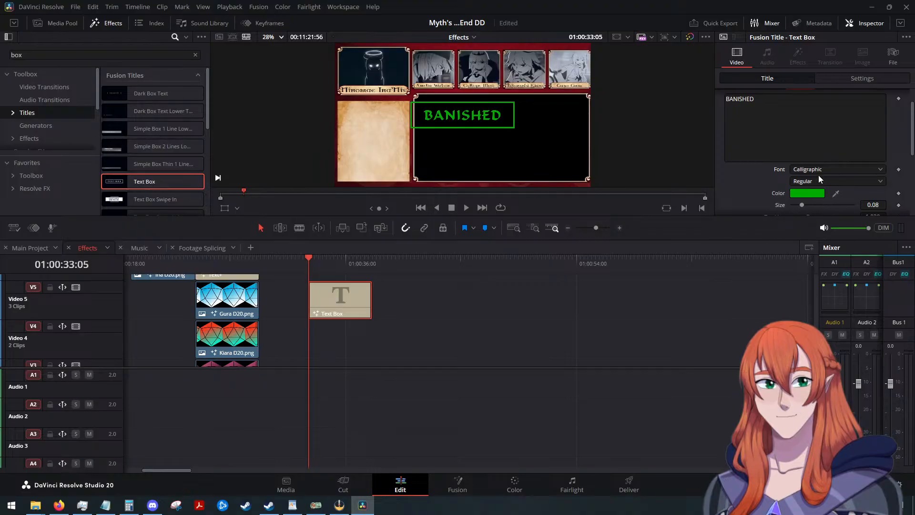
Preview the fonts following Calligraphic and set the BANISHED title's font to Impact.
{"action": "left_click", "coordinate": [819, 170]}
{"action": "scroll", "coordinate": [812, 269], "scroll_direction": "down", "scroll_amount": 3}
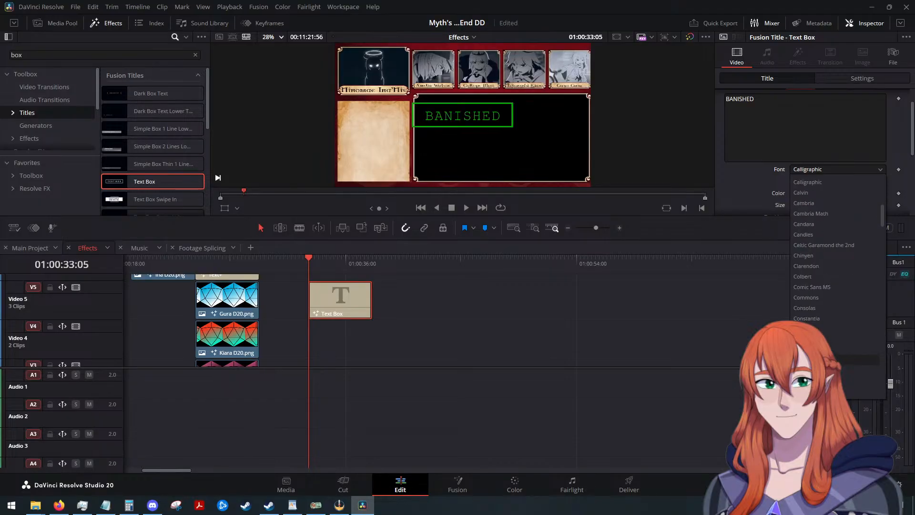
{"action": "scroll", "coordinate": [812, 269], "scroll_direction": "down", "scroll_amount": 3}
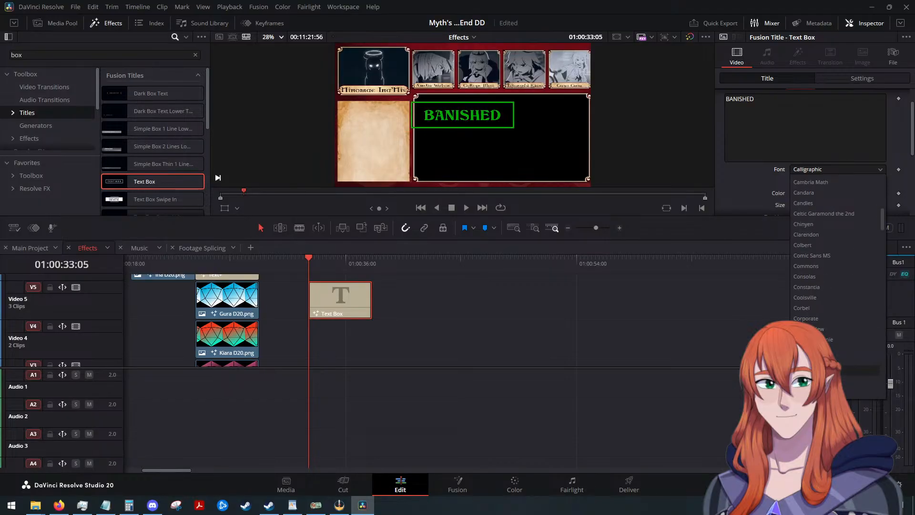
{"action": "scroll", "coordinate": [834, 247], "scroll_direction": "down", "scroll_amount": 1}
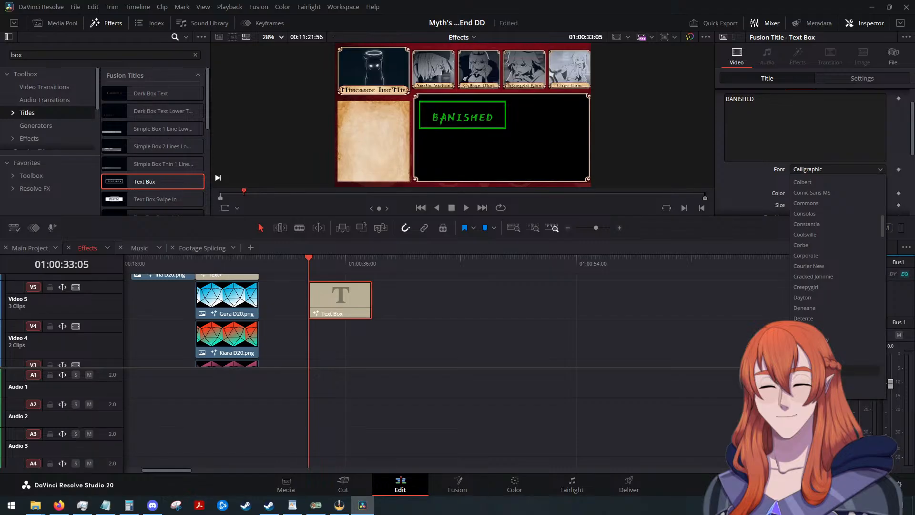
{"action": "scroll", "coordinate": [837, 290], "scroll_direction": "down", "scroll_amount": 2}
{"action": "scroll", "coordinate": [838, 286], "scroll_direction": "down", "scroll_amount": 2}
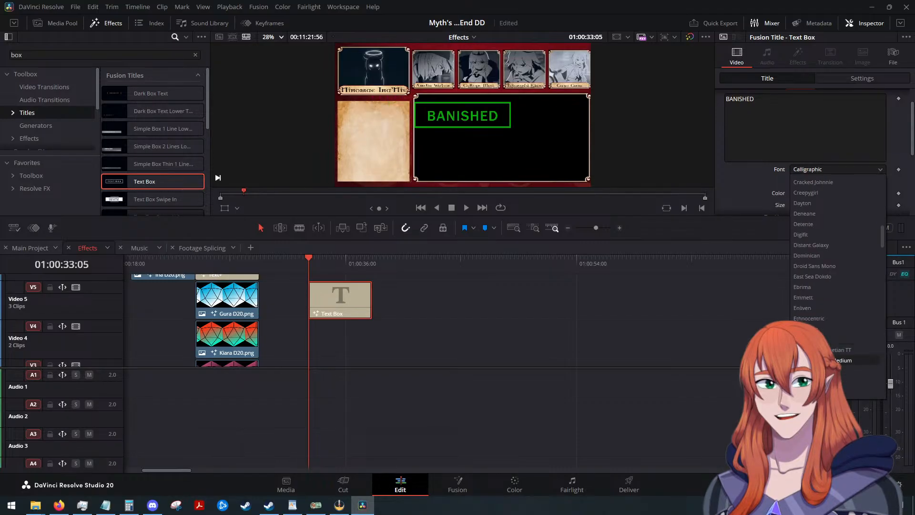
{"action": "scroll", "coordinate": [839, 381], "scroll_direction": "down", "scroll_amount": 1}
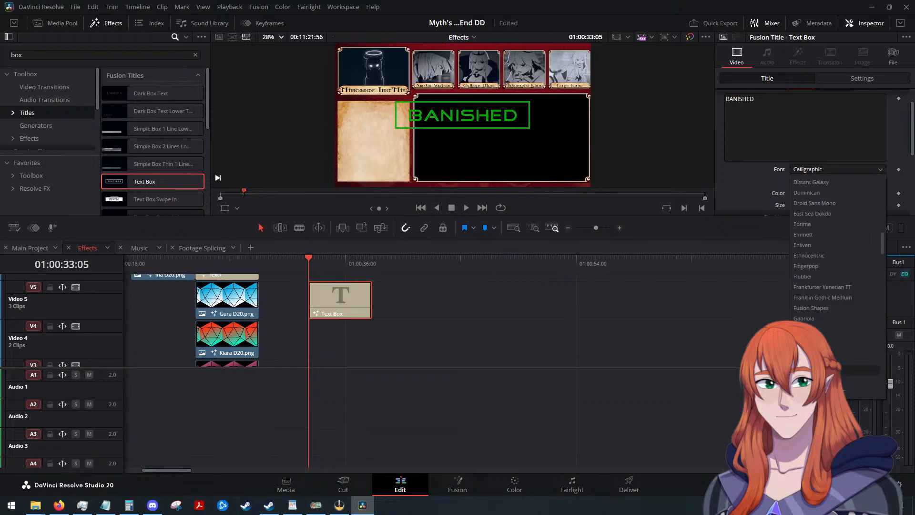
{"action": "scroll", "coordinate": [838, 380], "scroll_direction": "down", "scroll_amount": 3}
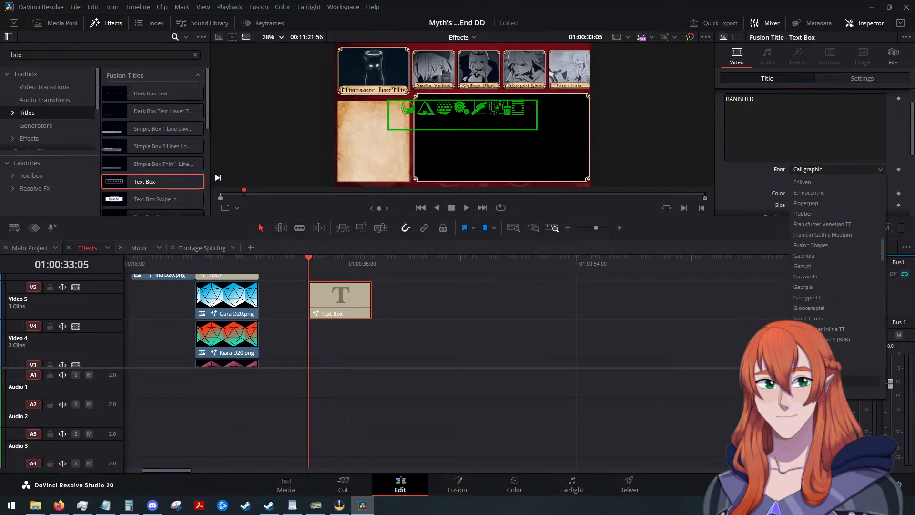
{"action": "scroll", "coordinate": [838, 380], "scroll_direction": "down", "scroll_amount": 2}
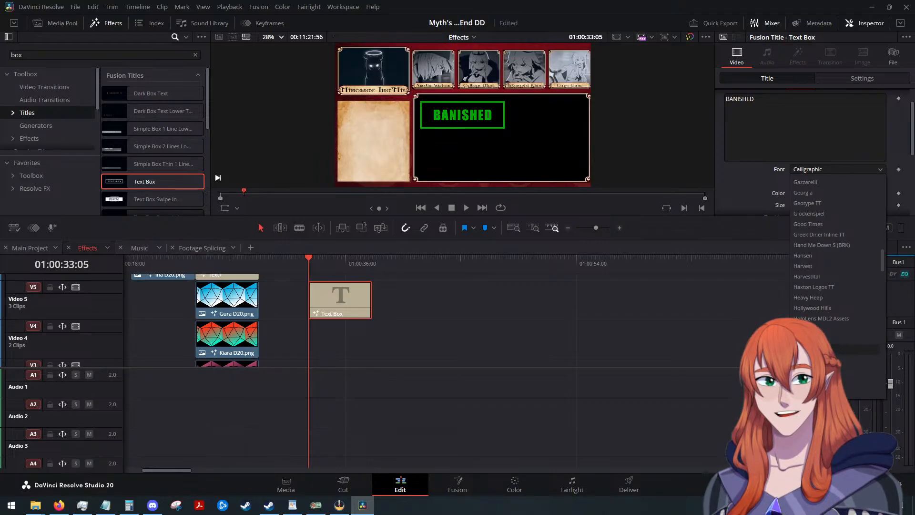
{"action": "left_click", "coordinate": [839, 381]}
Preview the fonts from Impact to the end of the font list on the BANISHED title without choosing another.
{"action": "left_click", "coordinate": [816, 170]}
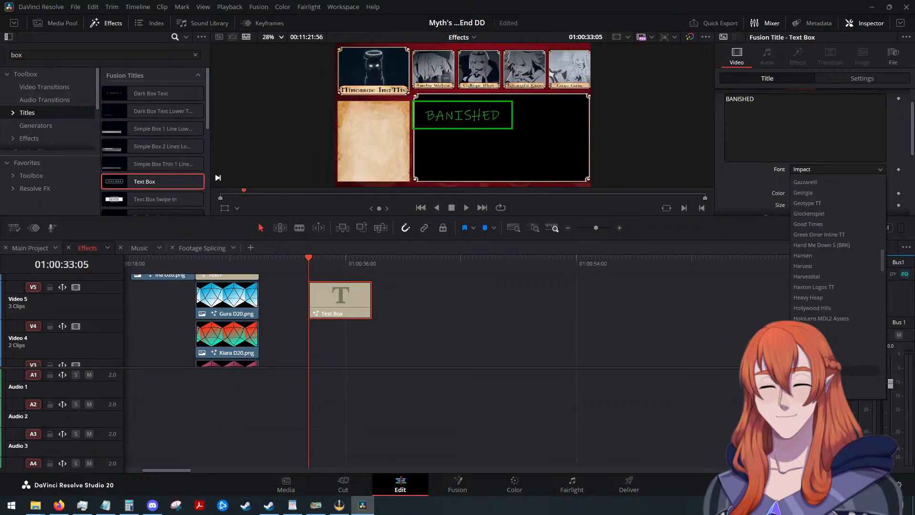
{"action": "scroll", "coordinate": [834, 298], "scroll_direction": "down", "scroll_amount": 2}
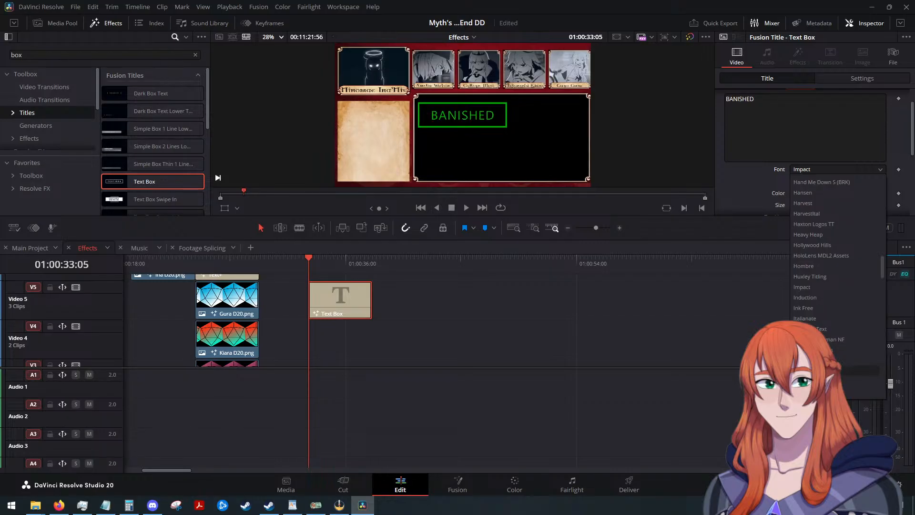
{"action": "scroll", "coordinate": [810, 376], "scroll_direction": "down", "scroll_amount": 1}
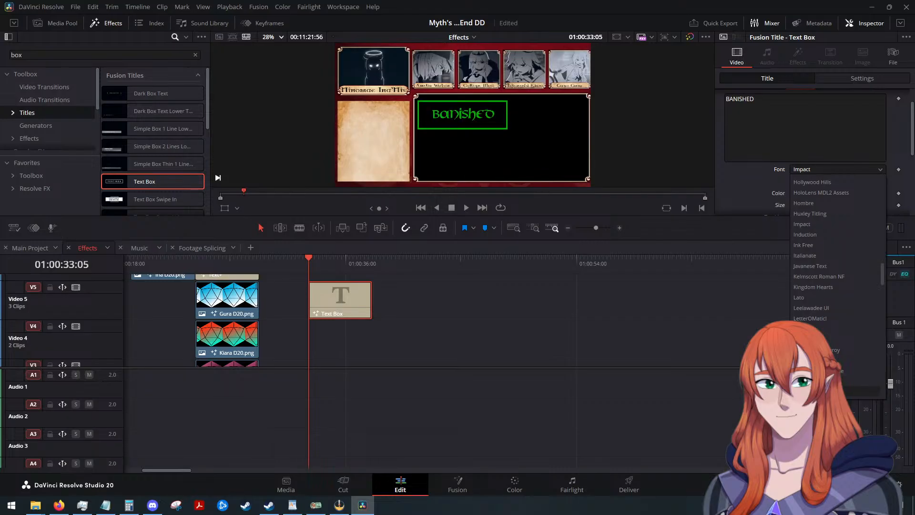
{"action": "scroll", "coordinate": [810, 377], "scroll_direction": "down", "scroll_amount": 2}
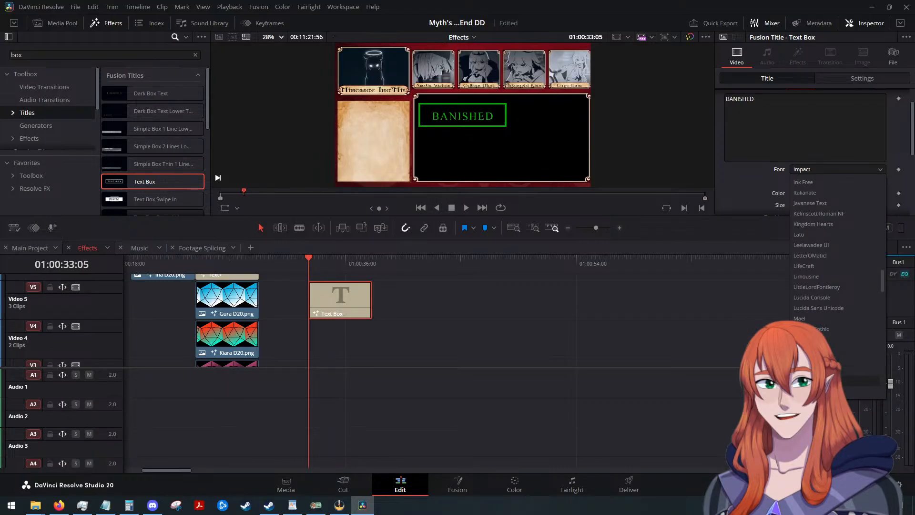
{"action": "scroll", "coordinate": [810, 377], "scroll_direction": "down", "scroll_amount": 3}
{"action": "scroll", "coordinate": [810, 376], "scroll_direction": "down", "scroll_amount": 2}
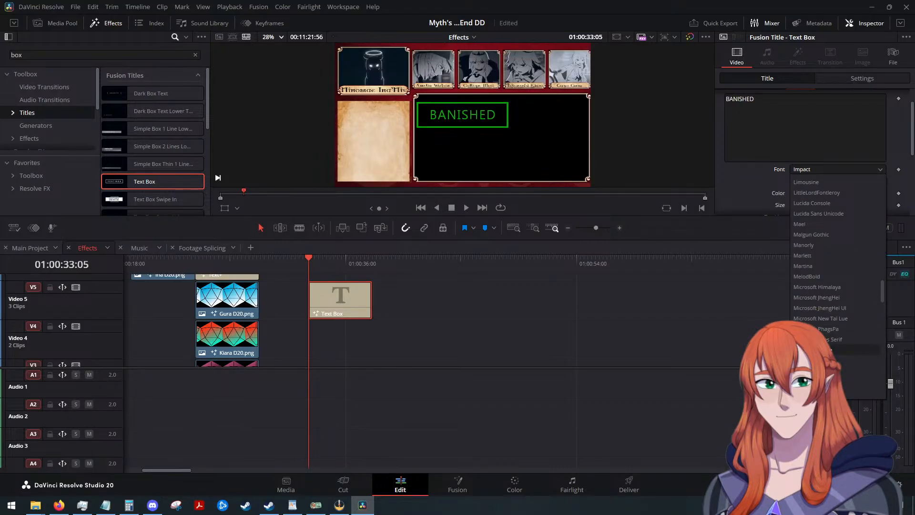
{"action": "scroll", "coordinate": [810, 377], "scroll_direction": "down", "scroll_amount": 2}
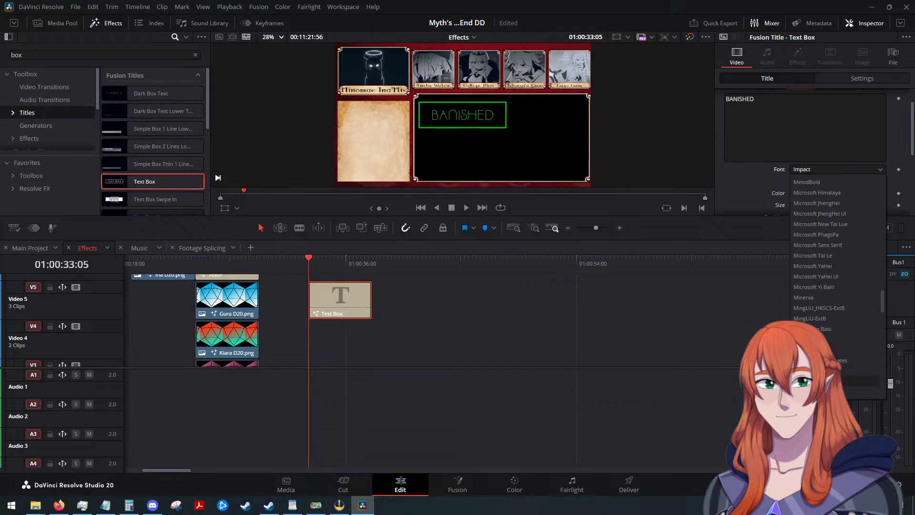
{"action": "scroll", "coordinate": [810, 376], "scroll_direction": "down", "scroll_amount": 2}
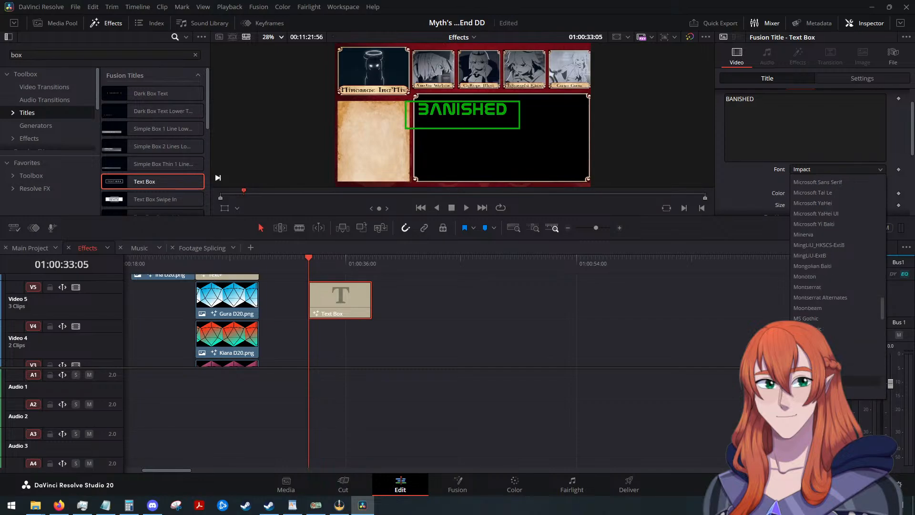
{"action": "scroll", "coordinate": [810, 376], "scroll_direction": "down", "scroll_amount": 2}
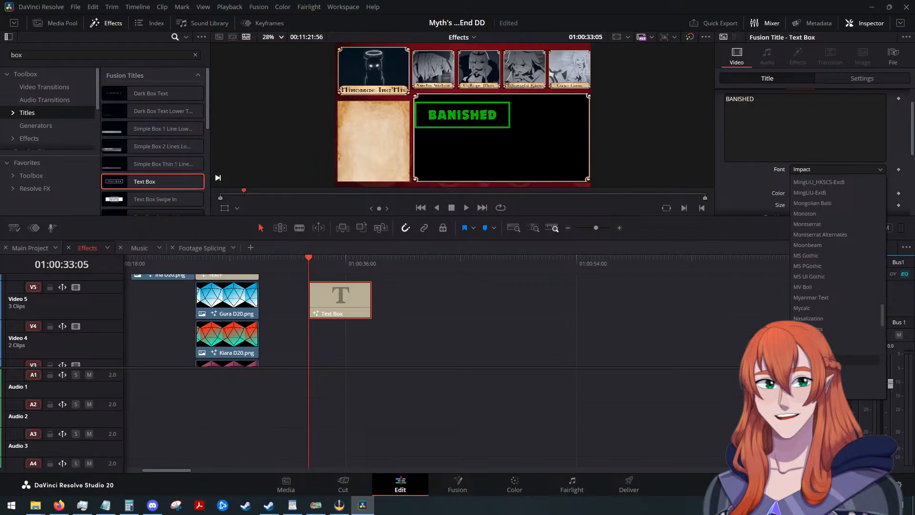
{"action": "scroll", "coordinate": [839, 377], "scroll_direction": "down", "scroll_amount": 2}
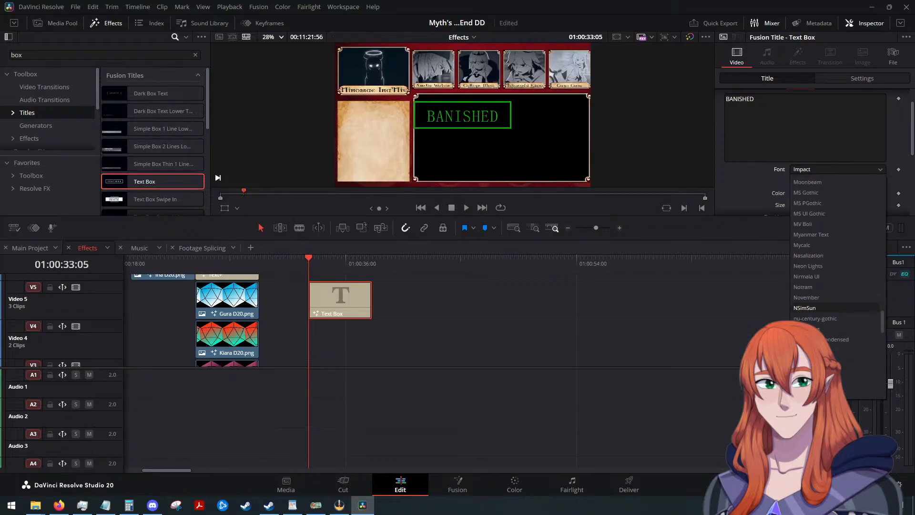
{"action": "scroll", "coordinate": [836, 286], "scroll_direction": "down", "scroll_amount": 1}
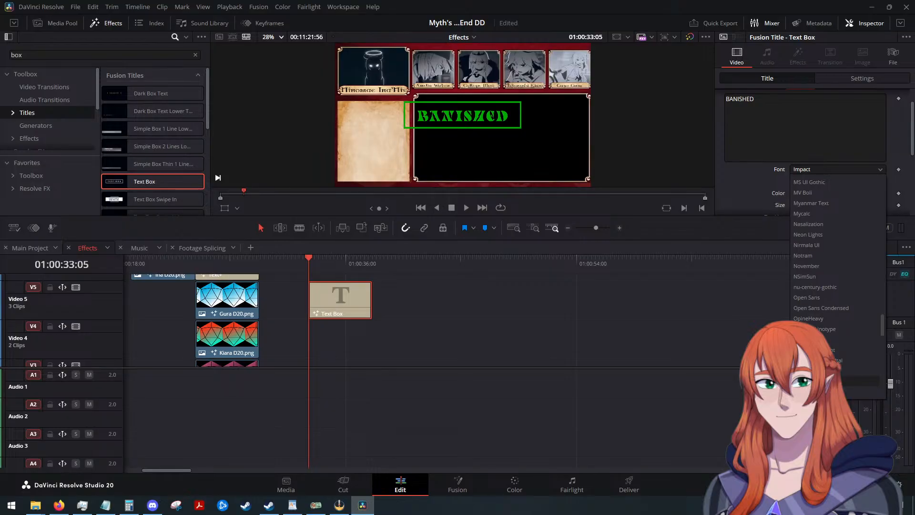
{"action": "scroll", "coordinate": [836, 286], "scroll_direction": "down", "scroll_amount": 2}
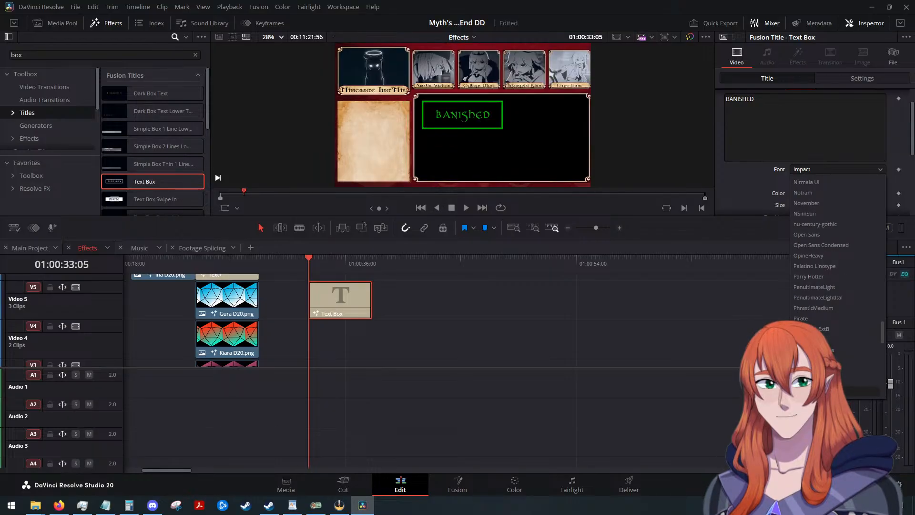
{"action": "scroll", "coordinate": [836, 286], "scroll_direction": "down", "scroll_amount": 1}
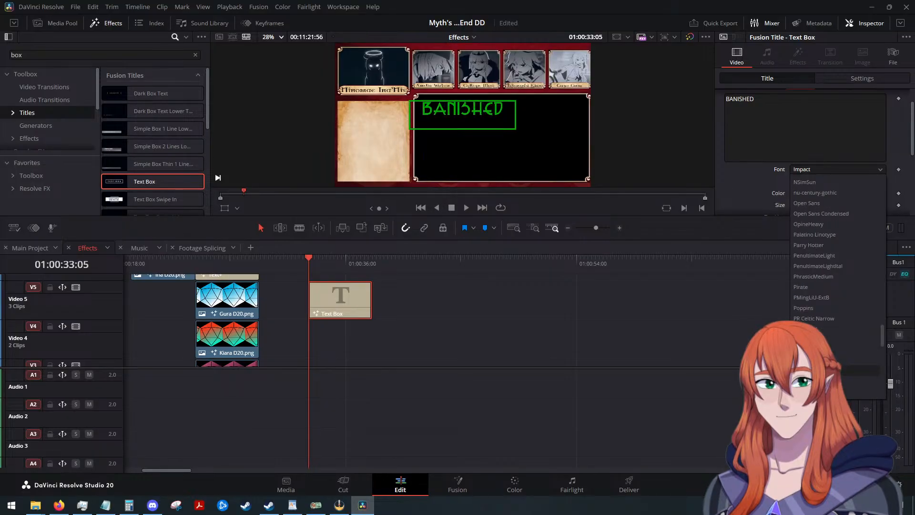
{"action": "scroll", "coordinate": [836, 286], "scroll_direction": "down", "scroll_amount": 2}
{"action": "scroll", "coordinate": [837, 286], "scroll_direction": "down", "scroll_amount": 7}
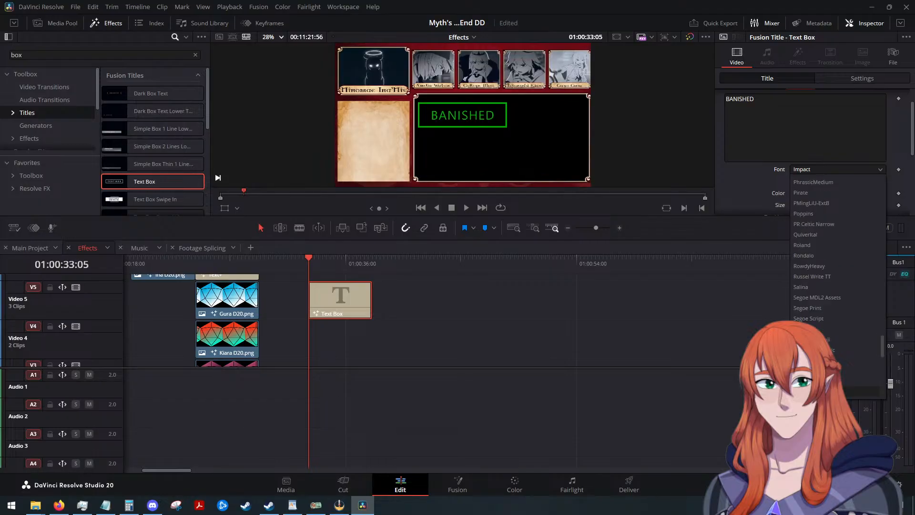
{"action": "scroll", "coordinate": [836, 286], "scroll_direction": "down", "scroll_amount": 7}
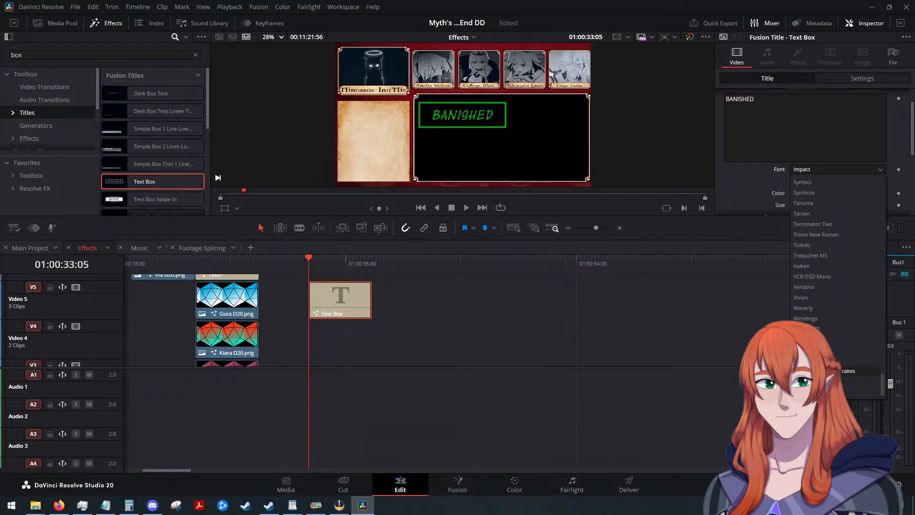
{"action": "left_click", "coordinate": [554, 310]}
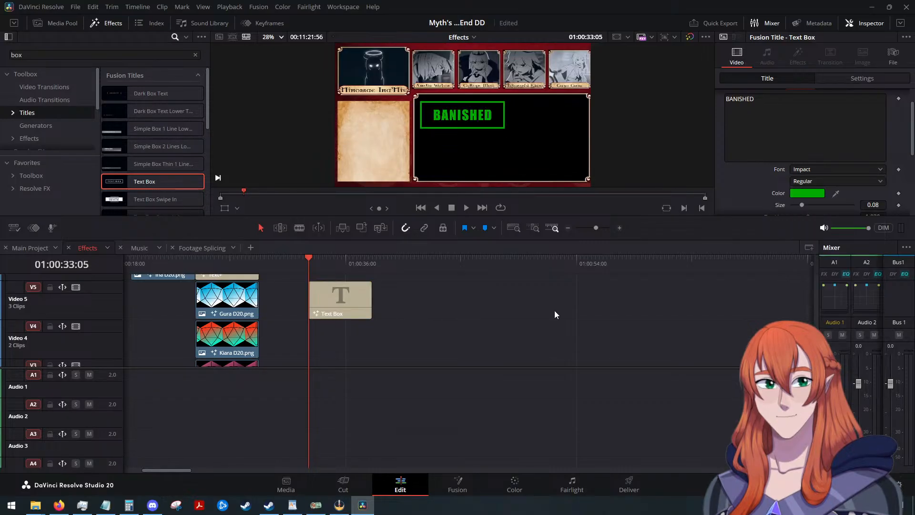
Scale the BANISHED title to a zoom of 0.500 and place it over the middle small portrait at position X 118, Y 348.
{"action": "left_click", "coordinate": [350, 308]}
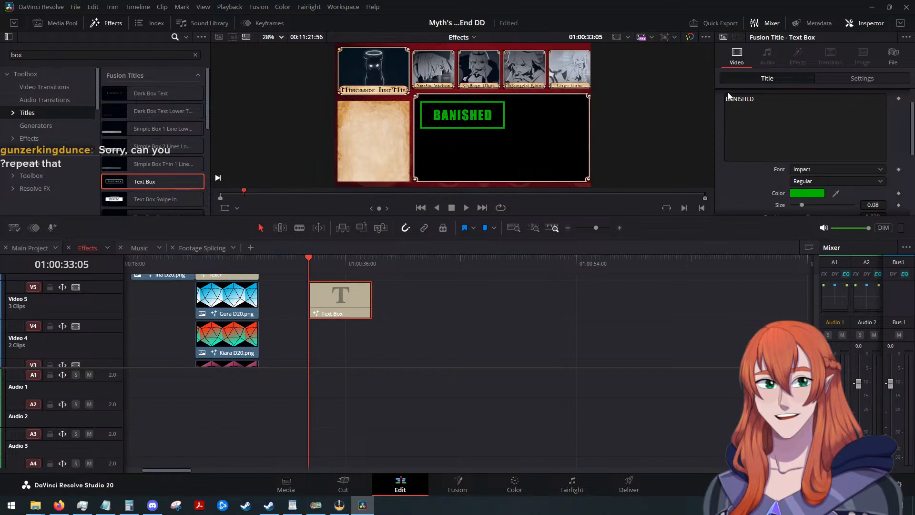
{"action": "left_click", "coordinate": [862, 78]}
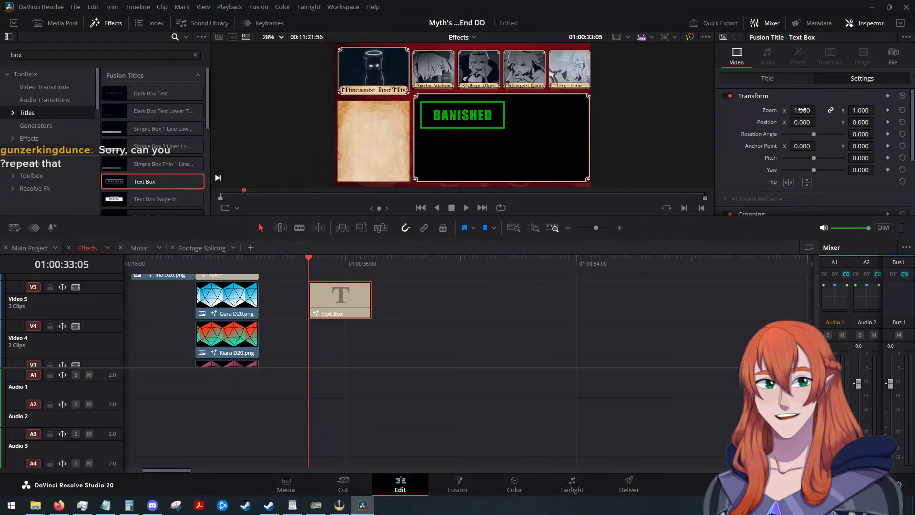
{"action": "left_click_drag", "start_coordinate": [802, 110], "coordinate": [877, 121]}
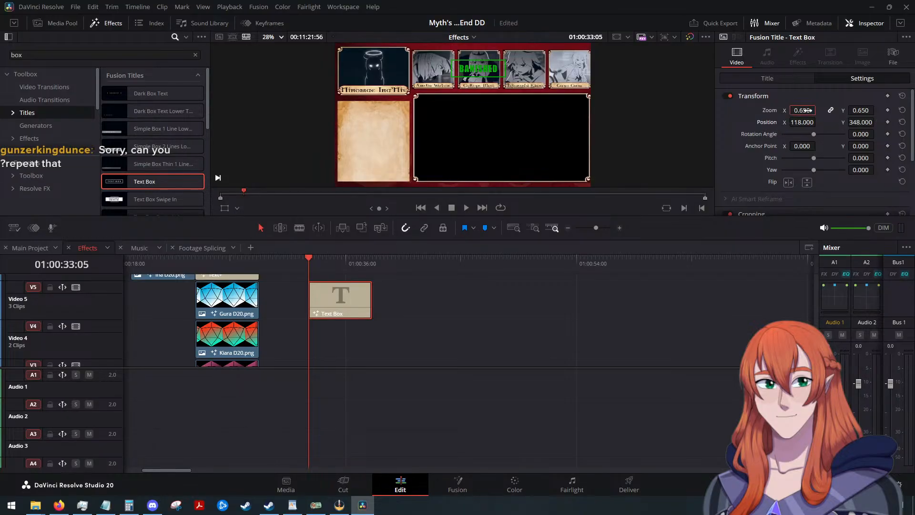
{"action": "left_click_drag", "start_coordinate": [803, 110], "coordinate": [791, 110]}
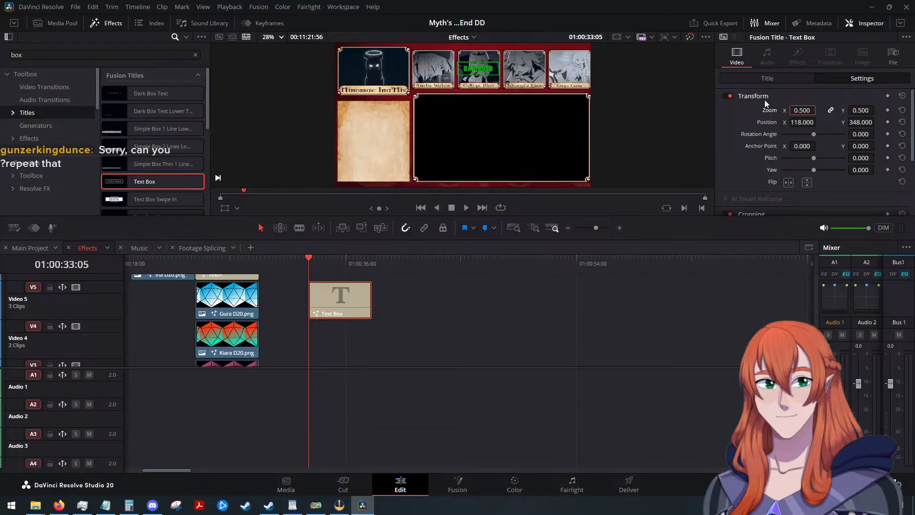
Set the BANISHED title's text color to white (#ffffff).
{"action": "left_click", "coordinate": [744, 77]}
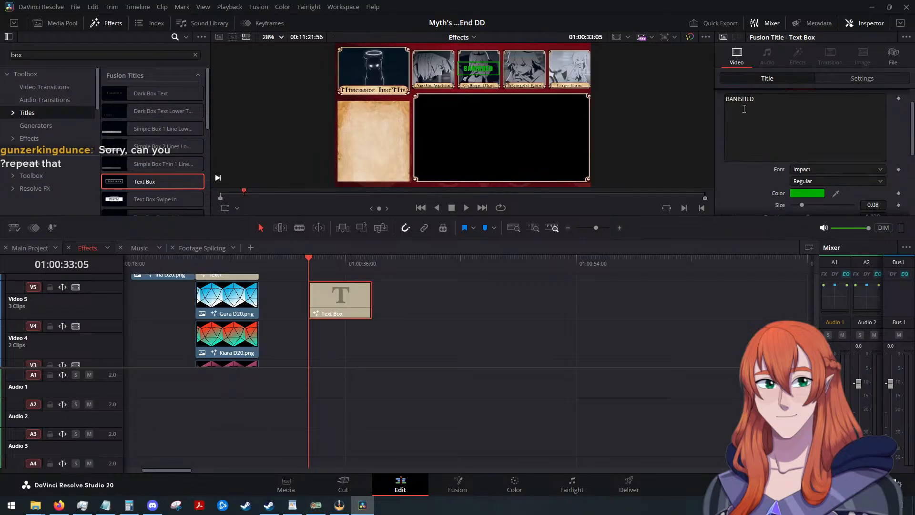
{"action": "scroll", "coordinate": [724, 145], "scroll_direction": "down", "scroll_amount": 2}
{"action": "scroll", "coordinate": [725, 145], "scroll_direction": "down", "scroll_amount": 3}
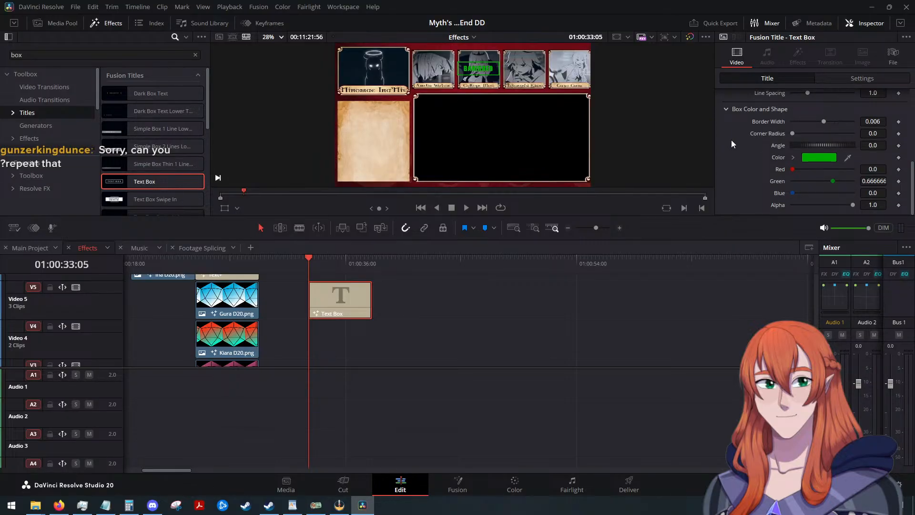
{"action": "scroll", "coordinate": [738, 140], "scroll_direction": "up", "scroll_amount": 1}
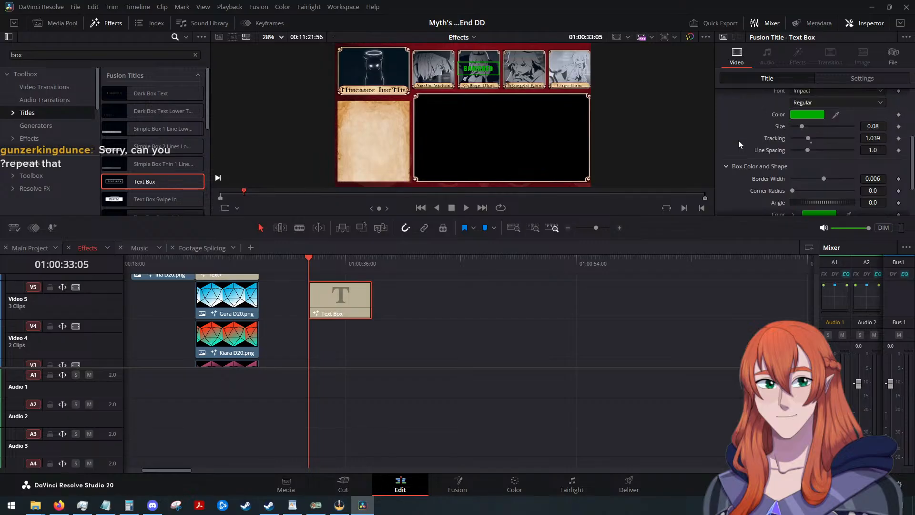
{"action": "scroll", "coordinate": [739, 140], "scroll_direction": "up", "scroll_amount": 2}
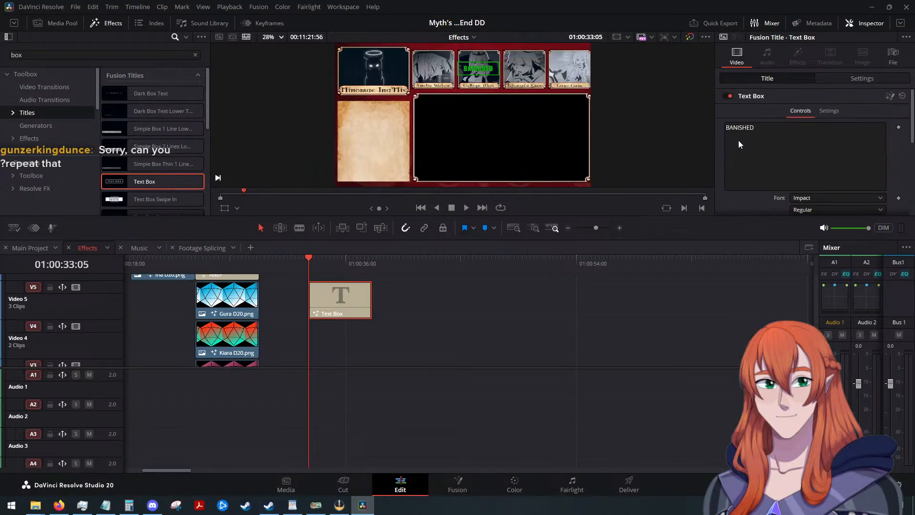
{"action": "scroll", "coordinate": [739, 140], "scroll_direction": "down", "scroll_amount": 3}
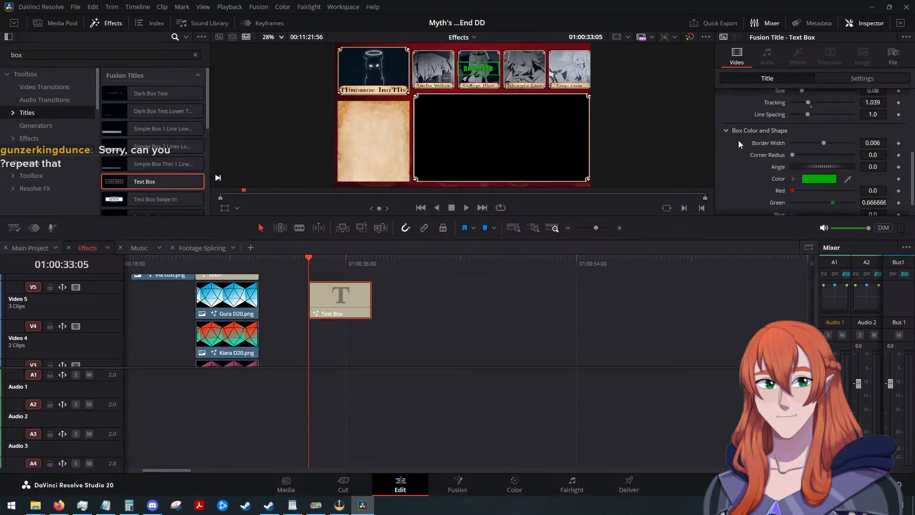
{"action": "scroll", "coordinate": [738, 140], "scroll_direction": "up", "scroll_amount": 2}
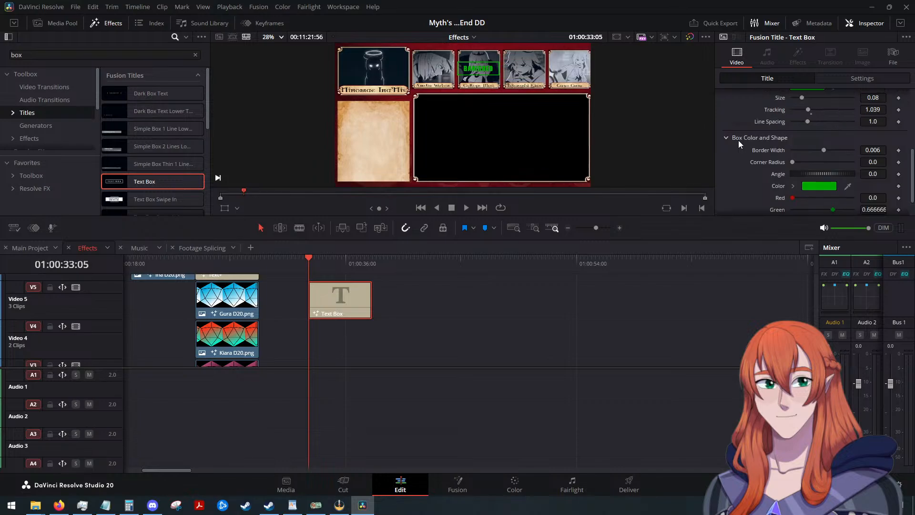
{"action": "scroll", "coordinate": [739, 144], "scroll_direction": "up", "scroll_amount": 1}
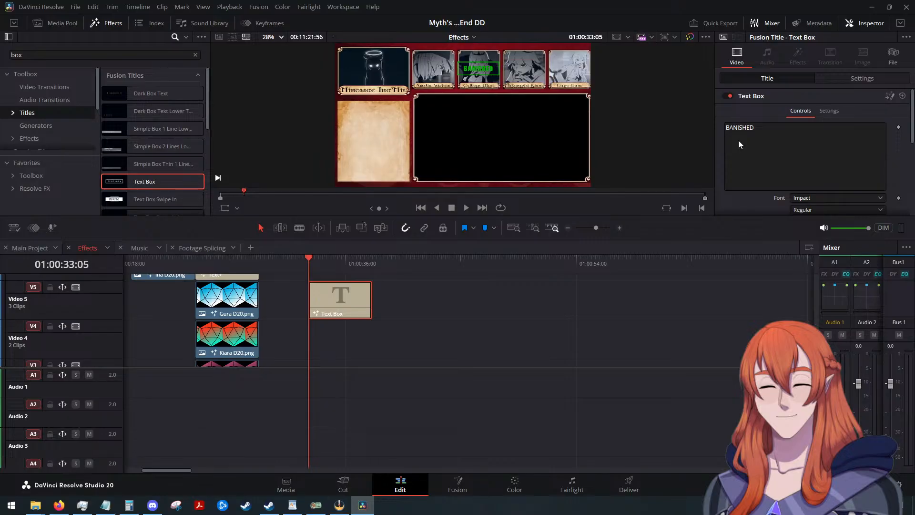
{"action": "scroll", "coordinate": [752, 162], "scroll_direction": "down", "scroll_amount": 1}
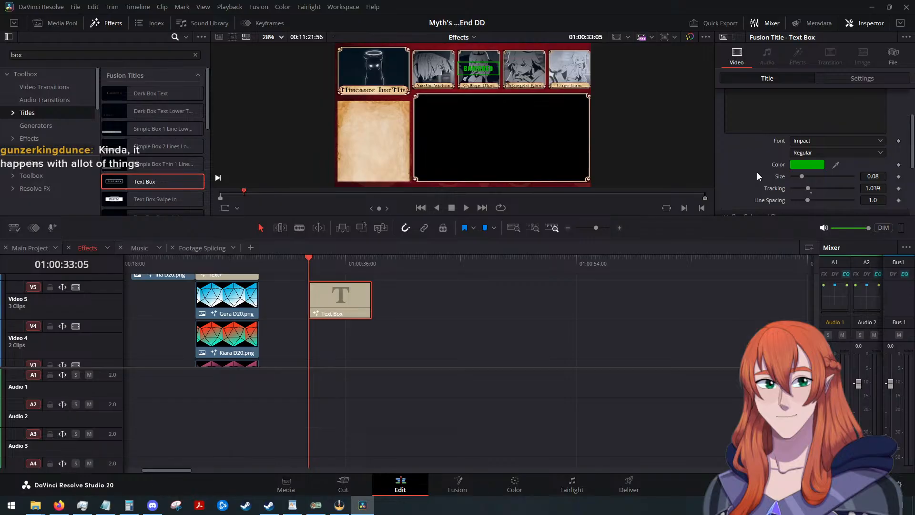
{"action": "left_click", "coordinate": [794, 165]}
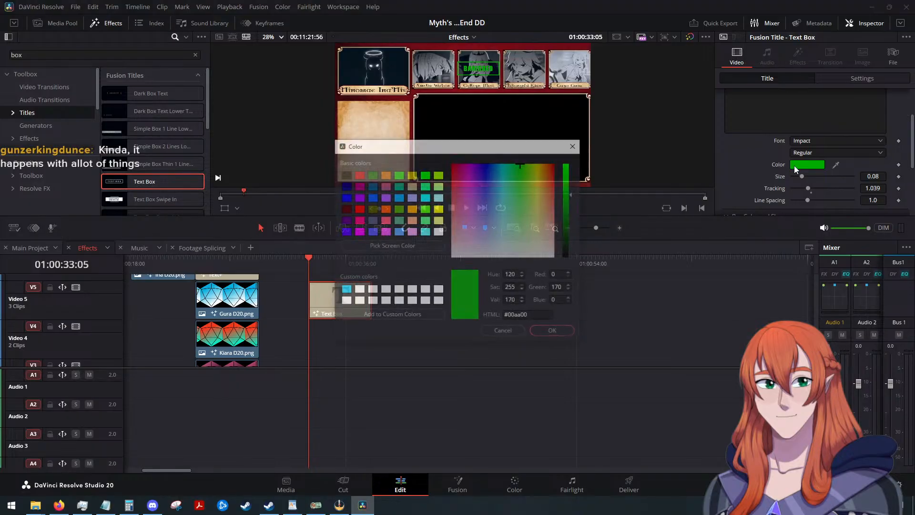
{"action": "left_click", "coordinate": [437, 232]}
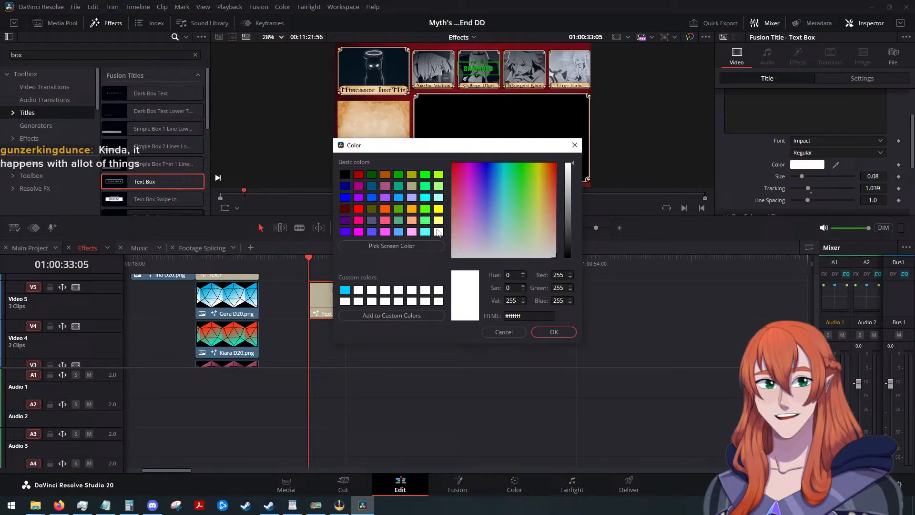
{"action": "left_click", "coordinate": [555, 333]}
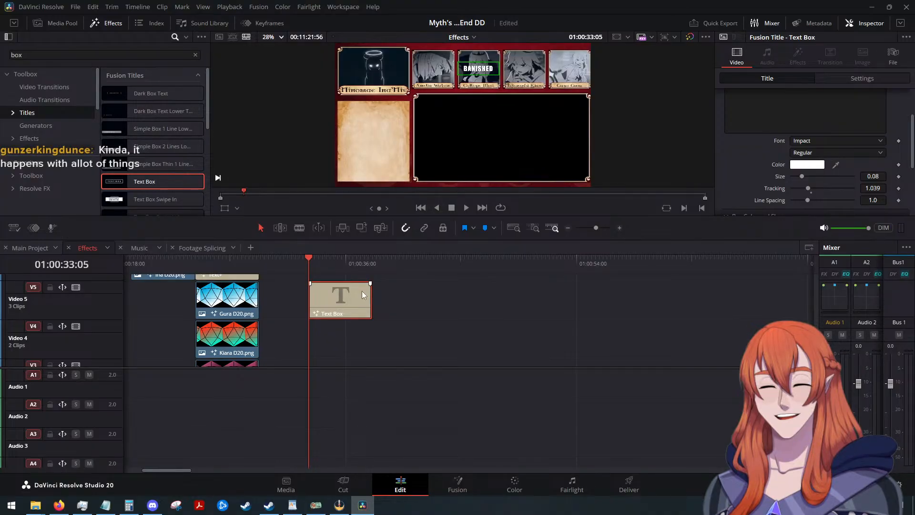
Set the color of the box around the BANISHED title to white (#ffffff).
{"action": "scroll", "coordinate": [742, 163], "scroll_direction": "down", "scroll_amount": 3}
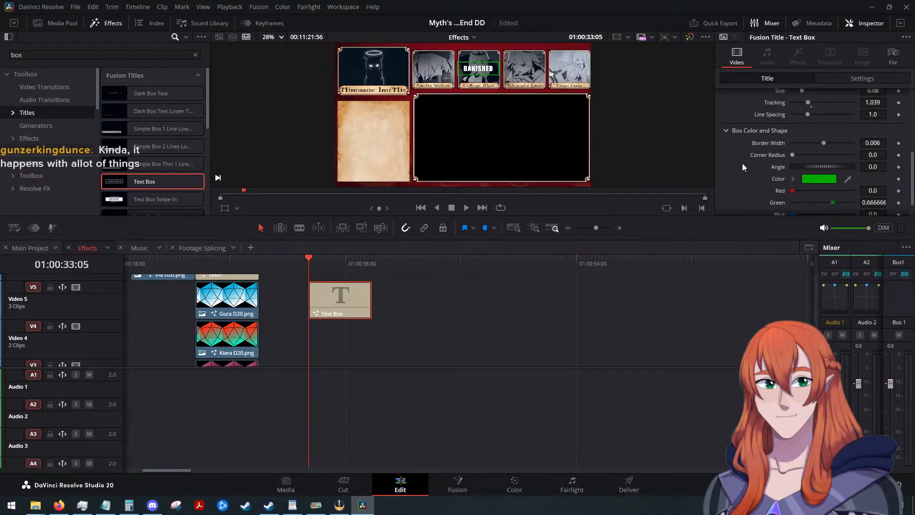
{"action": "left_click", "coordinate": [819, 179]}
{"action": "left_click", "coordinate": [439, 232]}
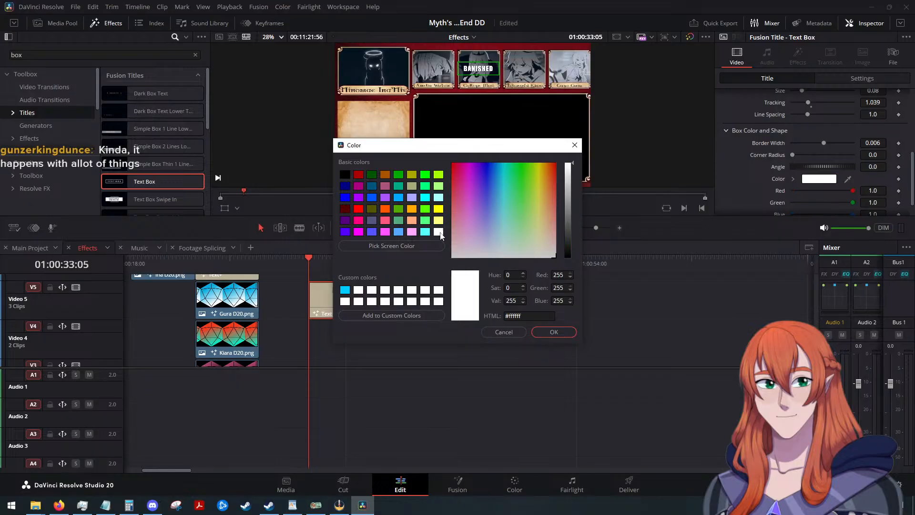
{"action": "left_click", "coordinate": [554, 333]}
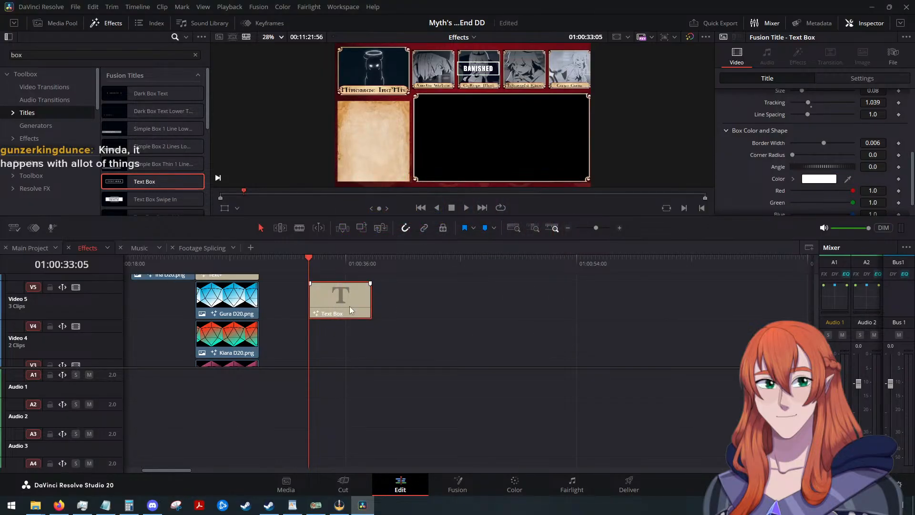
Switch to the Main Project timeline and move the playhead to 01:06:18:16, shortly after the start of the Red Coloration clips.
{"action": "left_click", "coordinate": [30, 248]}
{"action": "scroll", "coordinate": [485, 317], "scroll_direction": "down", "scroll_amount": 2}
{"action": "scroll", "coordinate": [486, 316], "scroll_direction": "up", "scroll_amount": 2}
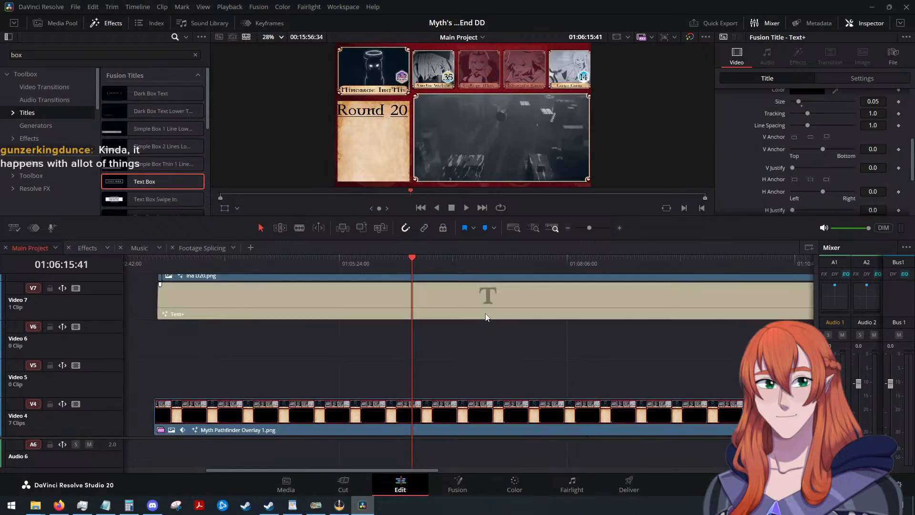
{"action": "scroll", "coordinate": [485, 314], "scroll_direction": "up", "scroll_amount": 3}
{"action": "scroll", "coordinate": [485, 313], "scroll_direction": "down", "scroll_amount": 5}
{"action": "scroll", "coordinate": [485, 314], "scroll_direction": "up", "scroll_amount": 3}
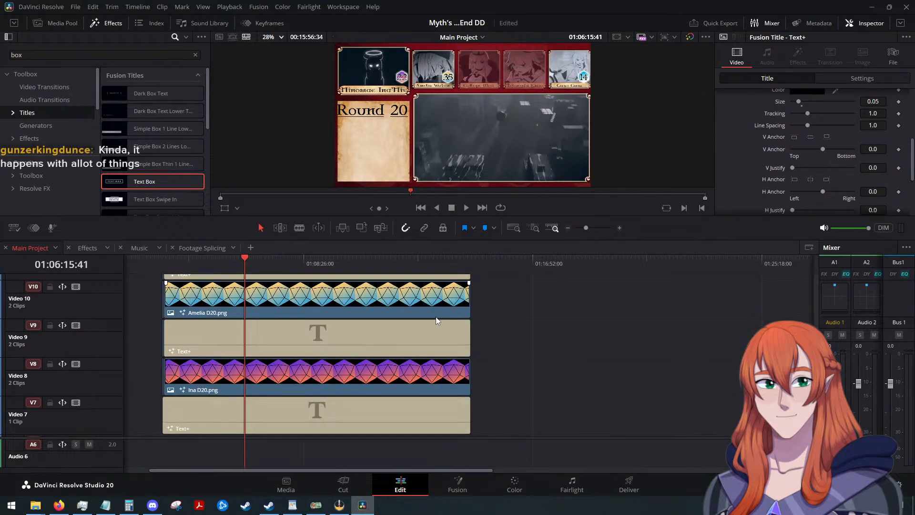
{"action": "scroll", "coordinate": [436, 317], "scroll_direction": "up", "scroll_amount": 5}
{"action": "left_click", "coordinate": [243, 262]}
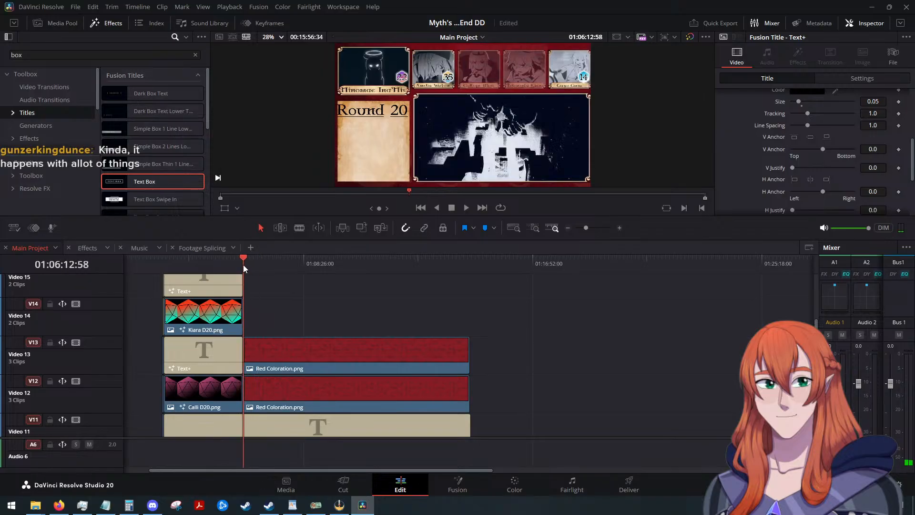
{"action": "left_click_drag", "start_coordinate": [243, 265], "coordinate": [242, 267]}
{"action": "scroll", "coordinate": [452, 315], "scroll_direction": "up", "scroll_amount": 3}
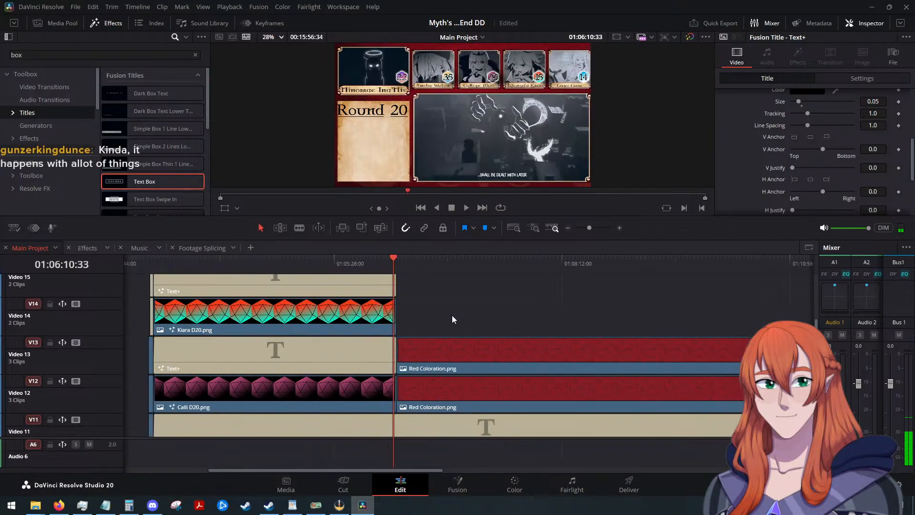
{"action": "scroll", "coordinate": [451, 316], "scroll_direction": "up", "scroll_amount": 3}
{"action": "left_click_drag", "start_coordinate": [467, 256], "coordinate": [498, 265]}
{"action": "scroll", "coordinate": [534, 299], "scroll_direction": "down", "scroll_amount": 9}
{"action": "scroll", "coordinate": [534, 300], "scroll_direction": "down", "scroll_amount": 2}
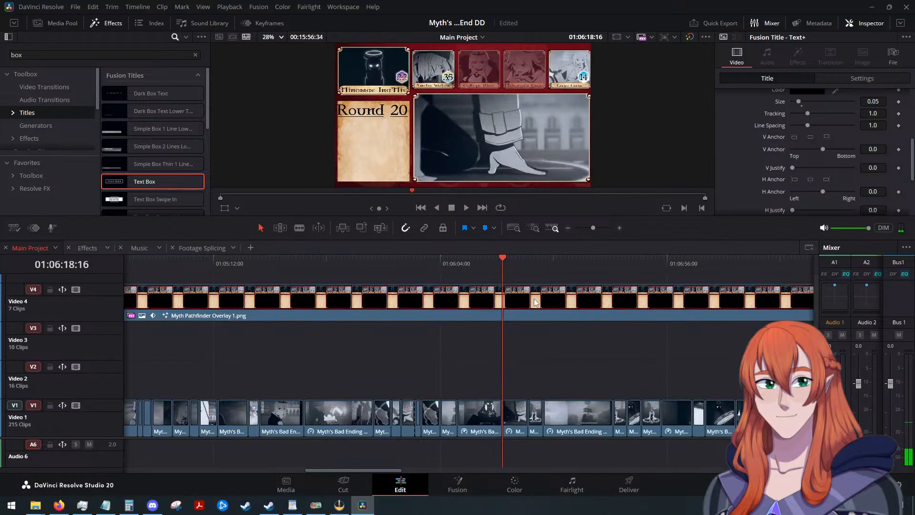
{"action": "scroll", "coordinate": [535, 333], "scroll_direction": "up", "scroll_amount": 12}
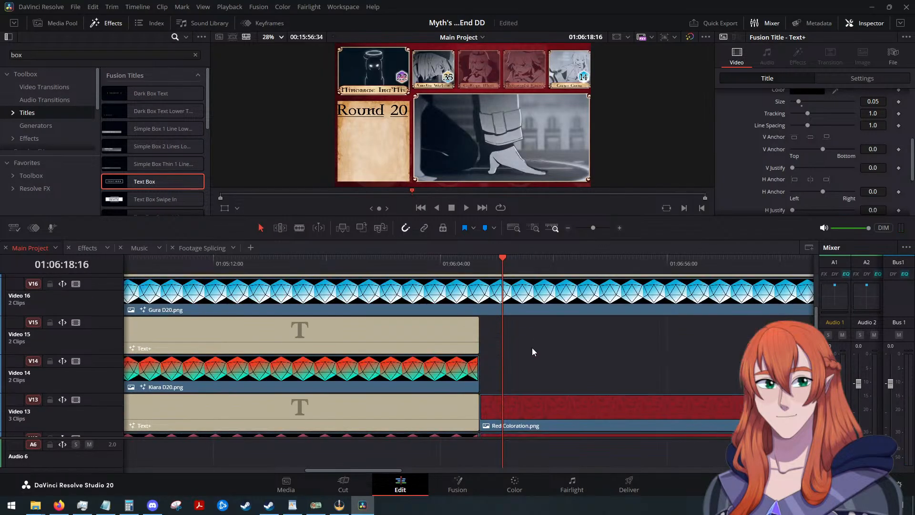
{"action": "scroll", "coordinate": [534, 368], "scroll_direction": "down", "scroll_amount": 10}
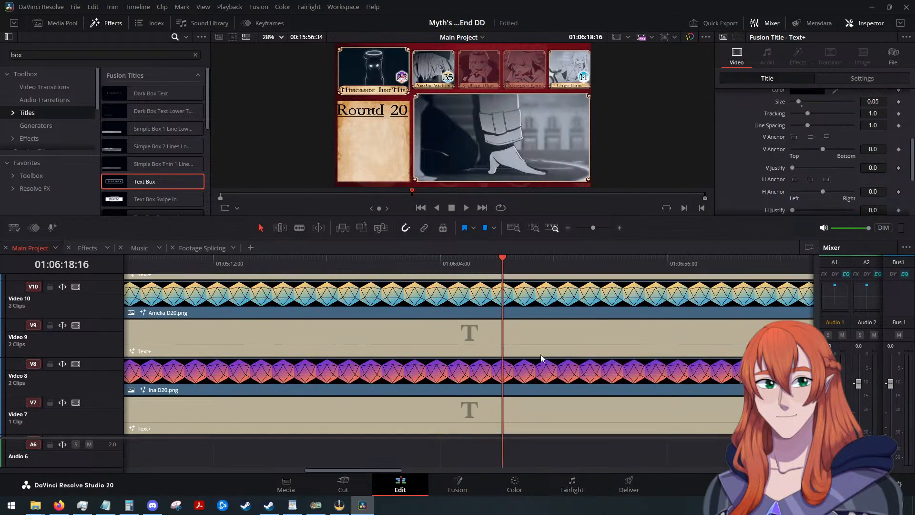
Paste the BANISHED title into Main Project and move it to Video 14, directly after the Kiara D20 clip.
{"action": "key", "text": "ctrl+v"}
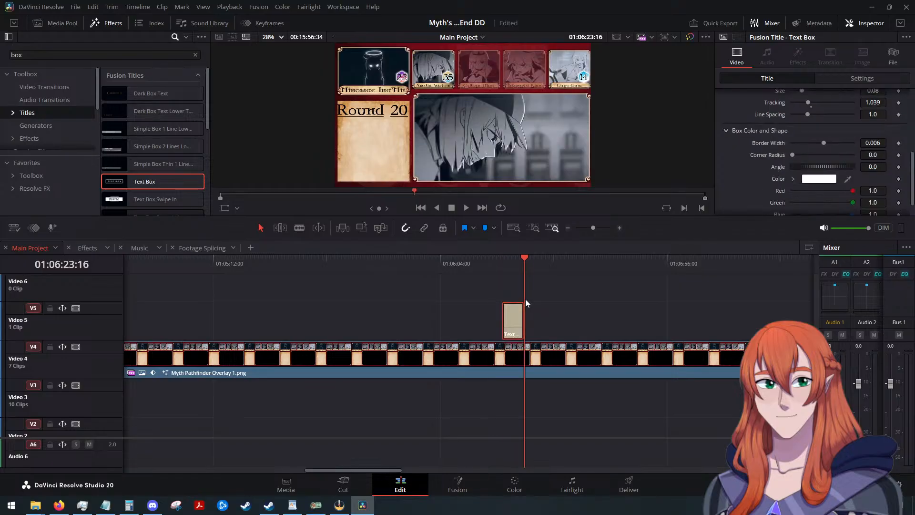
{"action": "key", "text": "ctrl+z"}
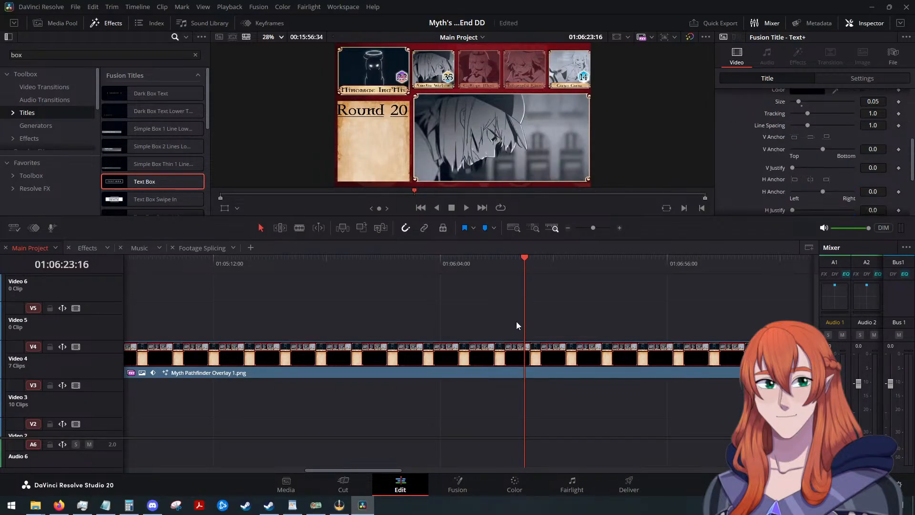
{"action": "key", "text": "ctrl+v"}
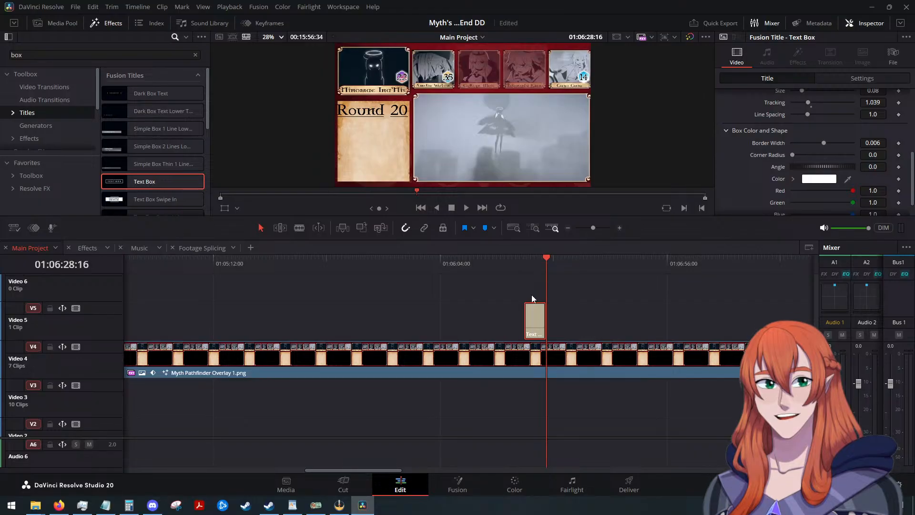
{"action": "scroll", "coordinate": [553, 307], "scroll_direction": "down", "scroll_amount": 3}
{"action": "left_click_drag", "start_coordinate": [465, 313], "coordinate": [441, 285]}
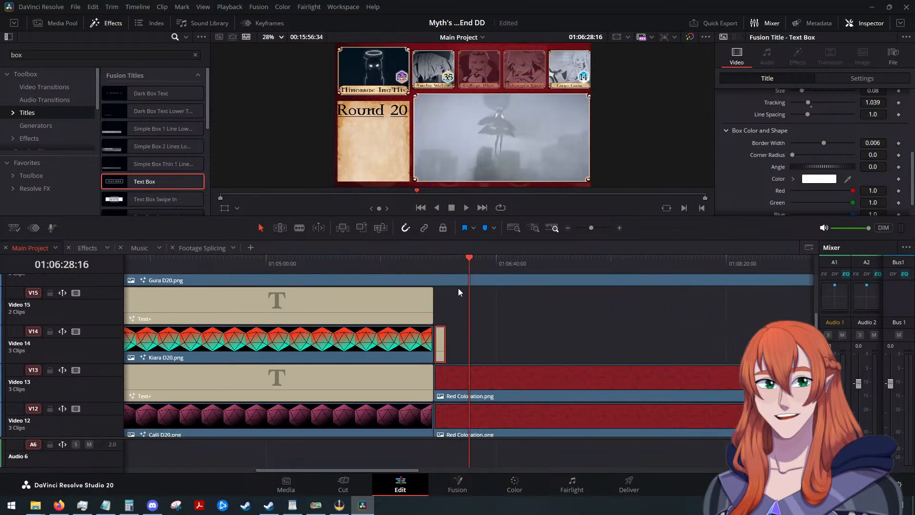
{"action": "left_click_drag", "start_coordinate": [439, 336], "coordinate": [438, 336]}
Lengthen the BANISHED title on Video 14 and align its start with the beginning of the Red Coloration clips.
{"action": "left_click_drag", "start_coordinate": [456, 265], "coordinate": [444, 270]}
{"action": "scroll", "coordinate": [443, 342], "scroll_direction": "up", "scroll_amount": 2}
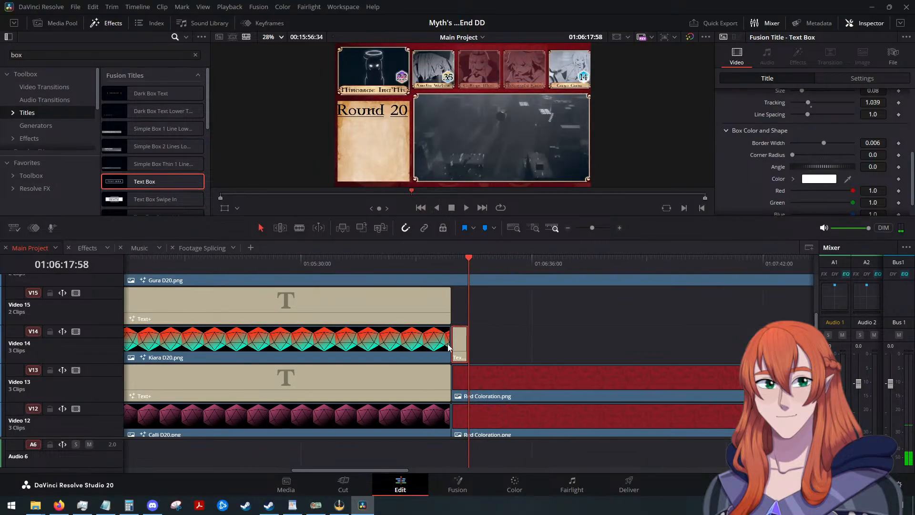
{"action": "mouse_move", "coordinate": [467, 257]}
{"action": "left_mouse_down"}
{"action": "mouse_move", "coordinate": [448, 262]}
{"action": "mouse_move", "coordinate": [469, 263]}
{"action": "left_mouse_up"}
{"action": "left_click_drag", "start_coordinate": [462, 352], "coordinate": [693, 339]}
{"action": "scroll", "coordinate": [509, 344], "scroll_direction": "down", "scroll_amount": 1}
{"action": "scroll", "coordinate": [687, 339], "scroll_direction": "down", "scroll_amount": 4}
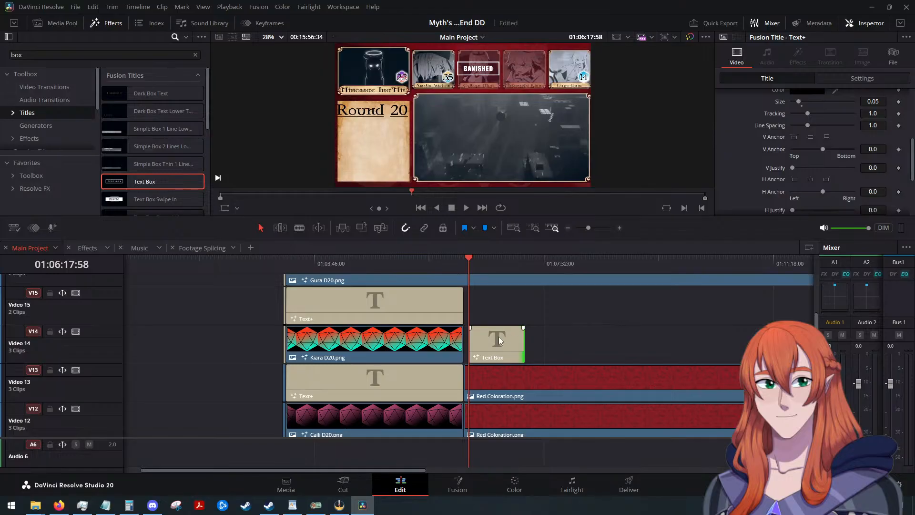
{"action": "scroll", "coordinate": [498, 336], "scroll_direction": "up", "scroll_amount": 5}
{"action": "left_click_drag", "start_coordinate": [472, 345], "coordinate": [439, 344]}
{"action": "scroll", "coordinate": [553, 330], "scroll_direction": "down", "scroll_amount": 4}
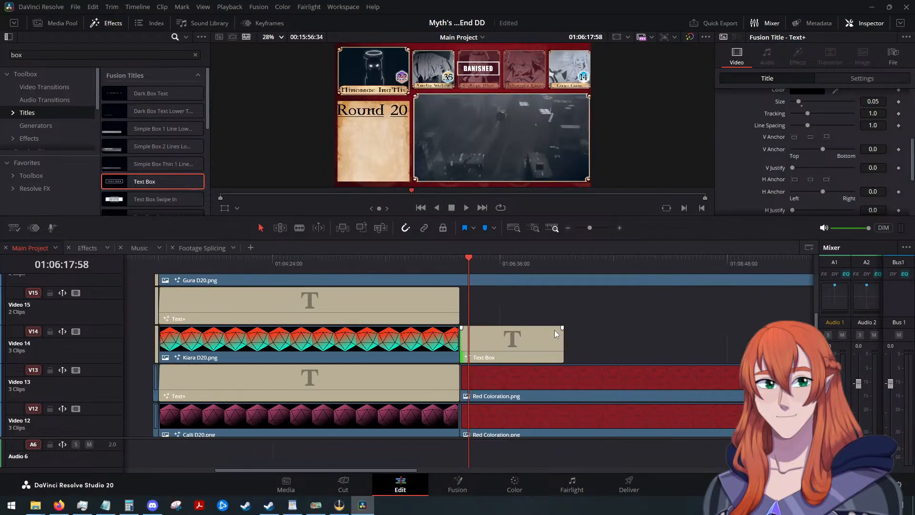
Extend the end of the BANISHED title on Video 14 to near the end of the Red Coloration clips.
{"action": "scroll", "coordinate": [565, 332], "scroll_direction": "up", "scroll_amount": 1}
{"action": "scroll", "coordinate": [533, 331], "scroll_direction": "down", "scroll_amount": 1}
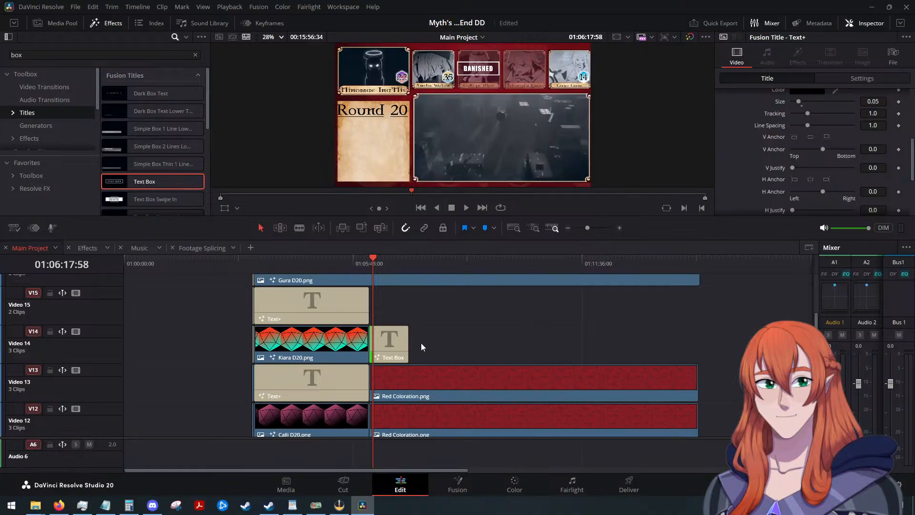
{"action": "left_click_drag", "start_coordinate": [411, 344], "coordinate": [697, 348]}
Move the BANISHED title up to Video 15 and paste a copy on Video 14 starting at 01:06:12:58.
{"action": "left_click", "coordinate": [583, 340]}
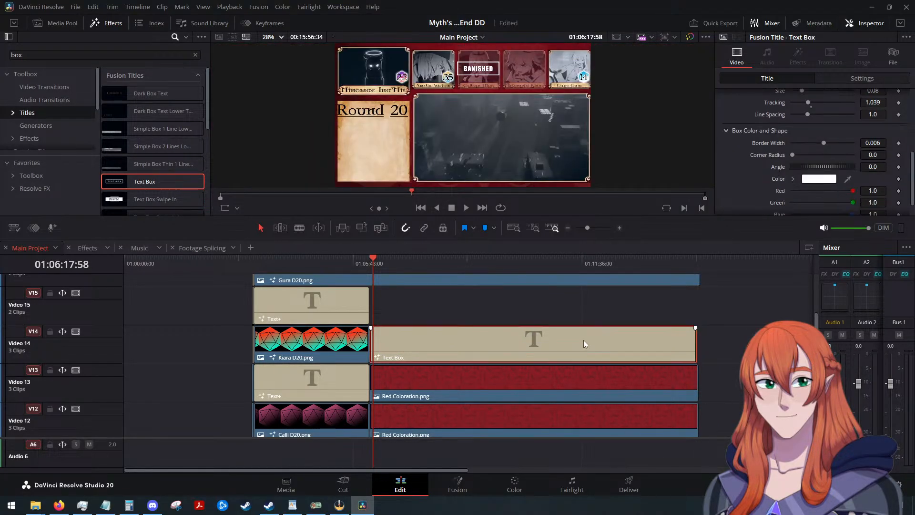
{"action": "key", "text": "alt+Up"}
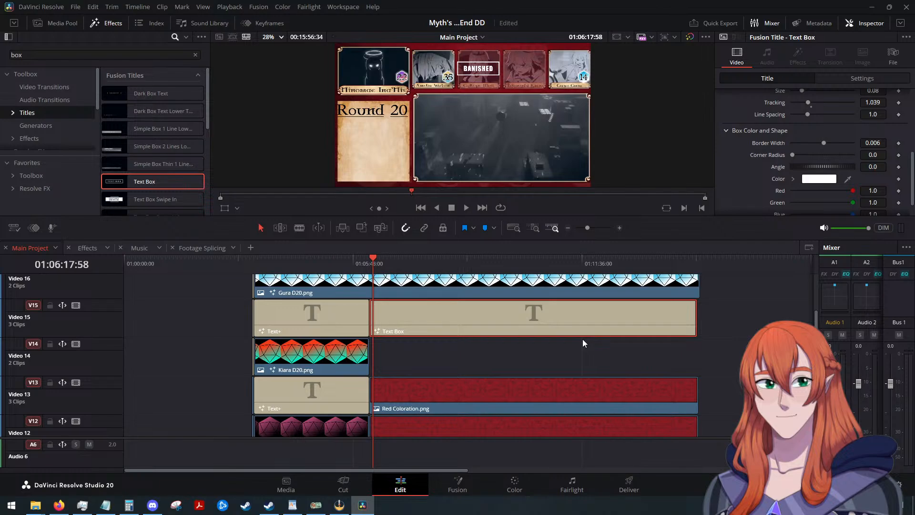
{"action": "key", "text": "shift+Left"}
{"action": "key", "text": "shift+Left"}
{"action": "key", "text": "shift+Left"}
{"action": "key", "text": "shift+Left"}
{"action": "key", "text": "shift+Left"}
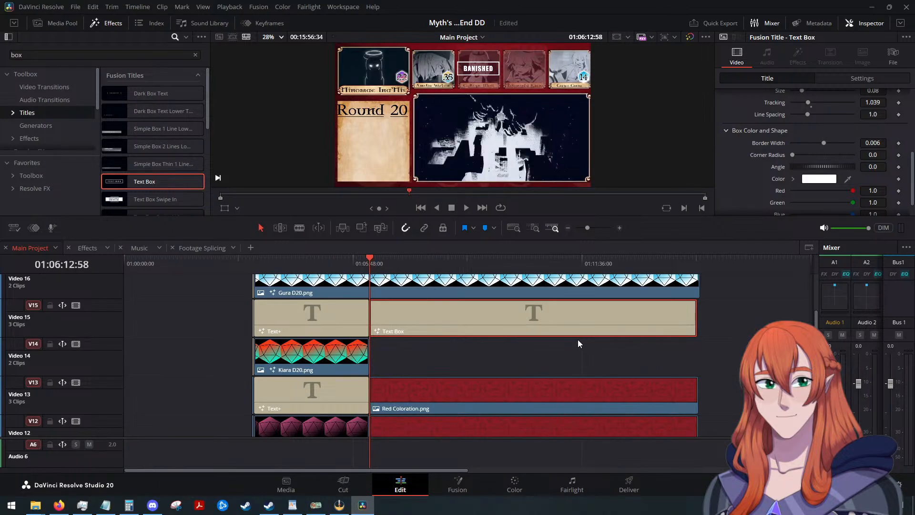
{"action": "key", "text": "ctrl+c"}
{"action": "key", "text": "ctrl+v"}
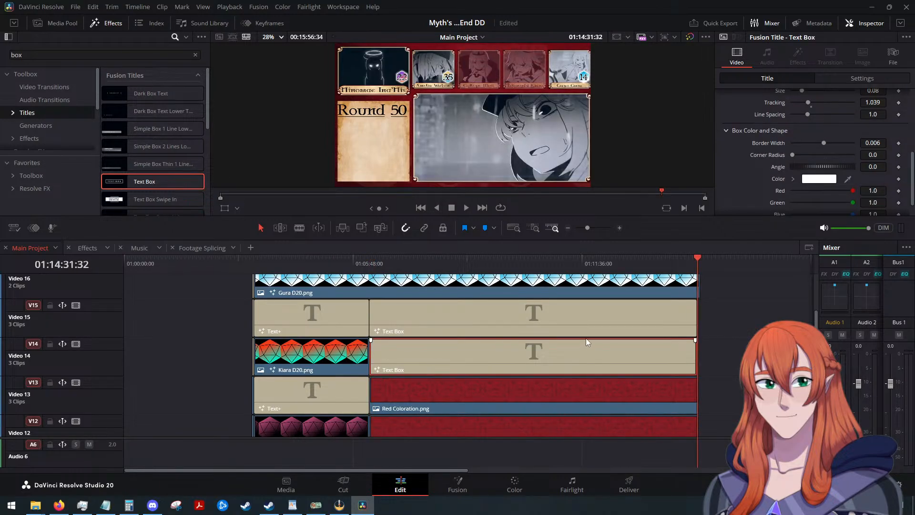
Set the Video 15 BANISHED title's position X to 460 to place it over the fourth small portrait.
{"action": "left_click_drag", "start_coordinate": [693, 263], "coordinate": [409, 296]}
{"action": "left_click", "coordinate": [459, 320]}
{"action": "scroll", "coordinate": [765, 145], "scroll_direction": "up", "scroll_amount": 2}
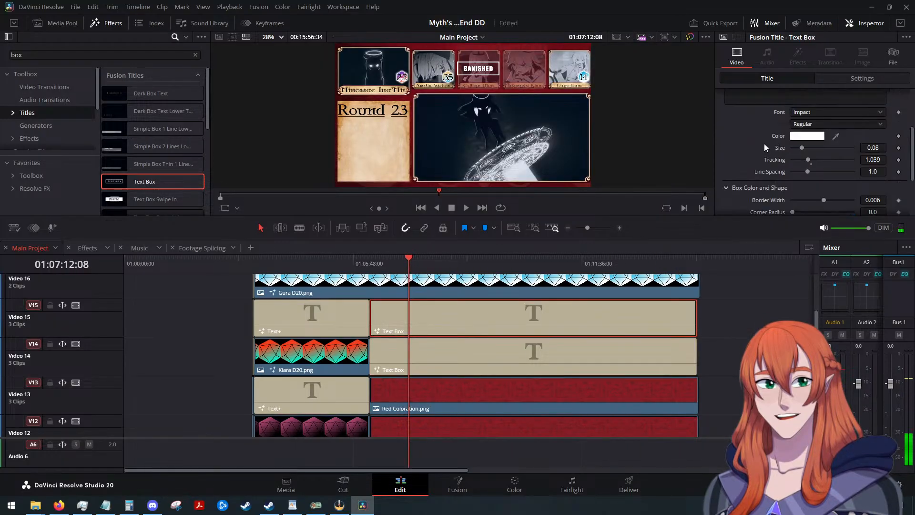
{"action": "scroll", "coordinate": [765, 144], "scroll_direction": "up", "scroll_amount": 3}
{"action": "left_click", "coordinate": [841, 79]}
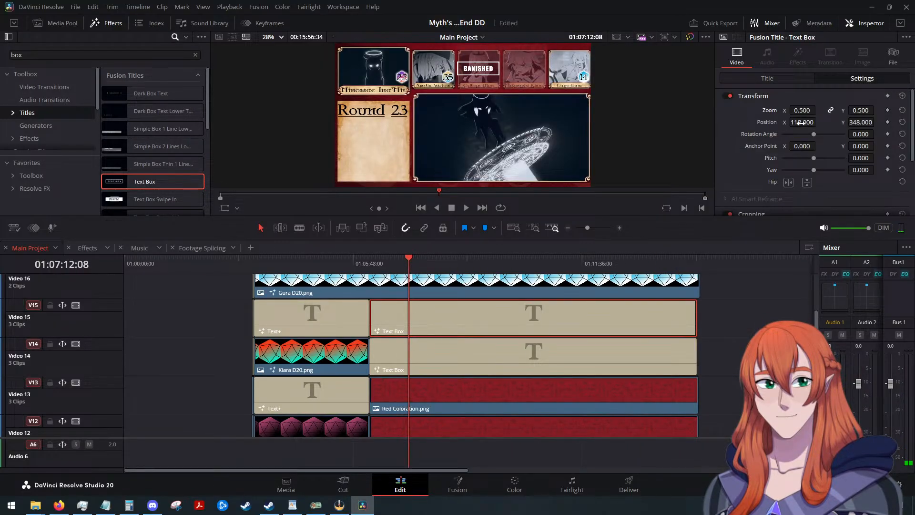
{"action": "left_click_drag", "start_coordinate": [818, 121], "coordinate": [818, 122]}
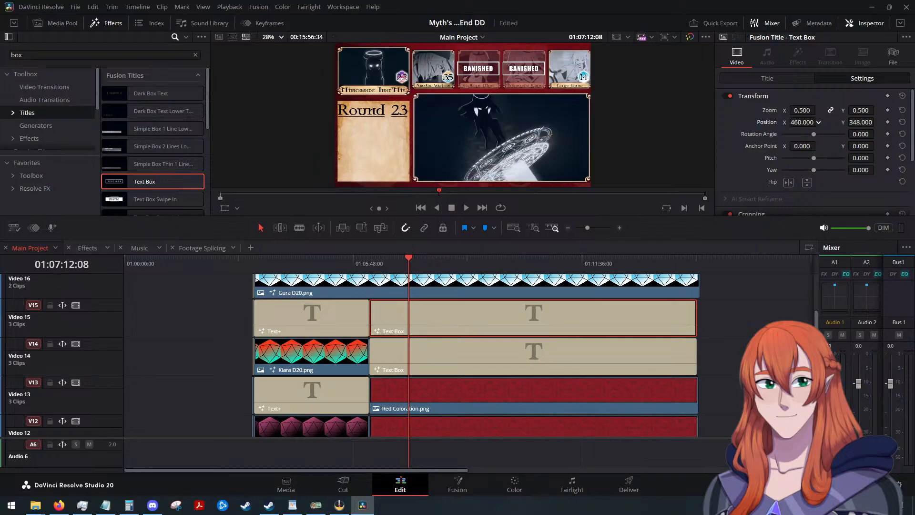
Undo the position change, the pasted copy and the title's move to Video 15.
{"action": "key", "text": "ctrl+z"}
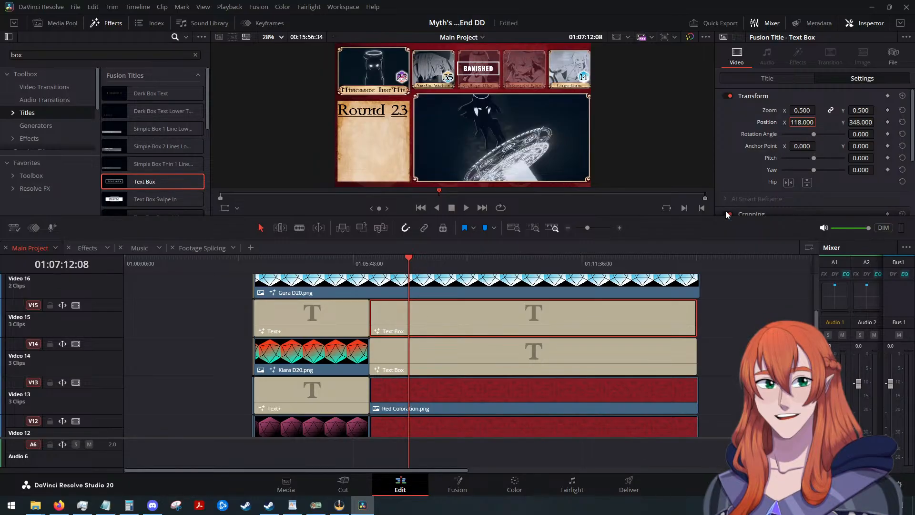
{"action": "key", "text": "ctrl+z"}
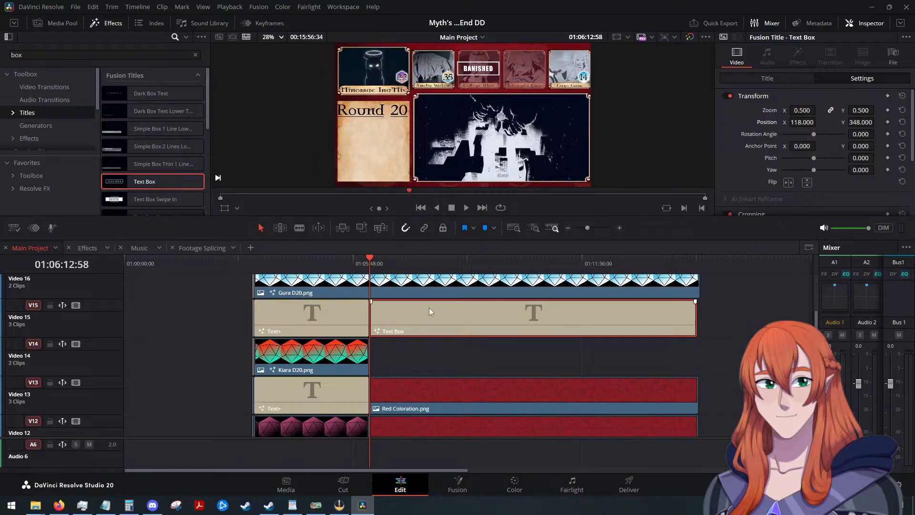
{"action": "key", "text": "ctrl+shift+z"}
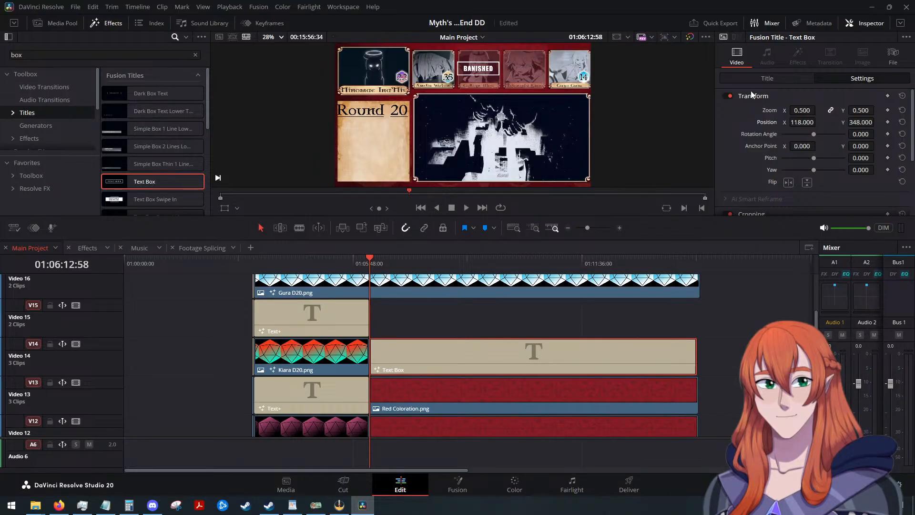
Add a fade-in to the BANISHED title on Video 14, running from its start to 01:06:18:16.
{"action": "scroll", "coordinate": [423, 327], "scroll_direction": "up", "scroll_amount": 5, "text": "ctrl"}
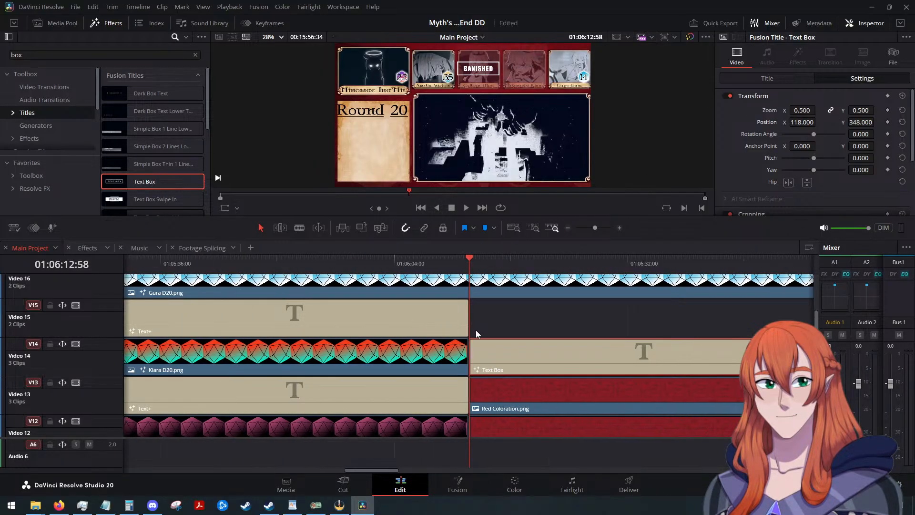
{"action": "key", "text": "Down"}
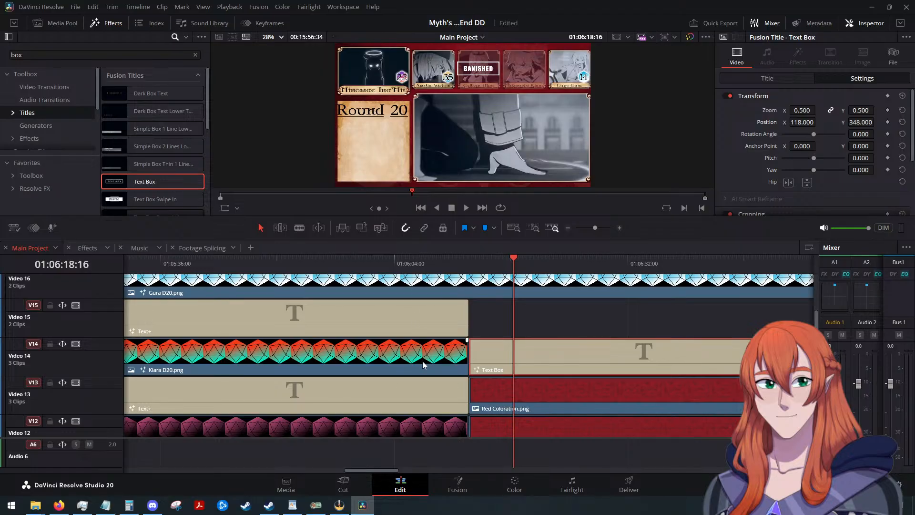
{"action": "left_click_drag", "start_coordinate": [470, 339], "coordinate": [513, 342]}
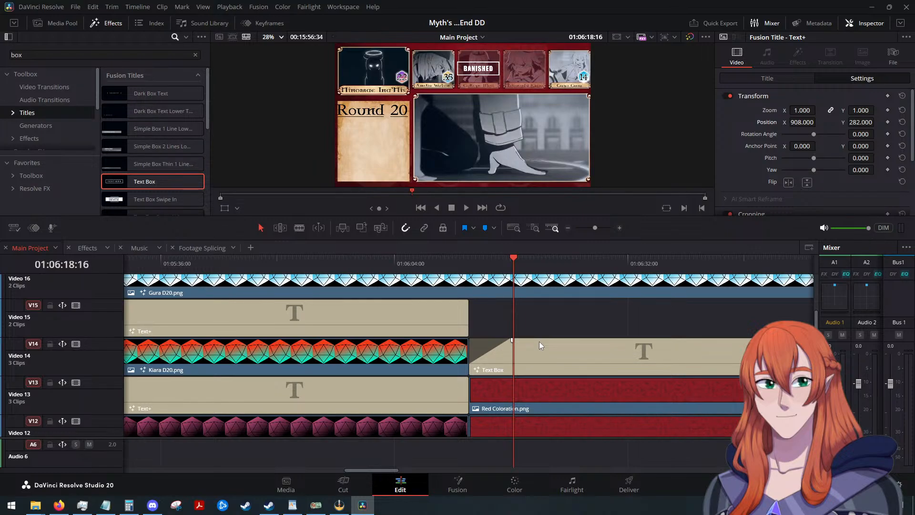
Move the faded BANISHED title up to Video 15 and paste a copy of it on Video 14 at the same start.
{"action": "left_click", "coordinate": [549, 356]}
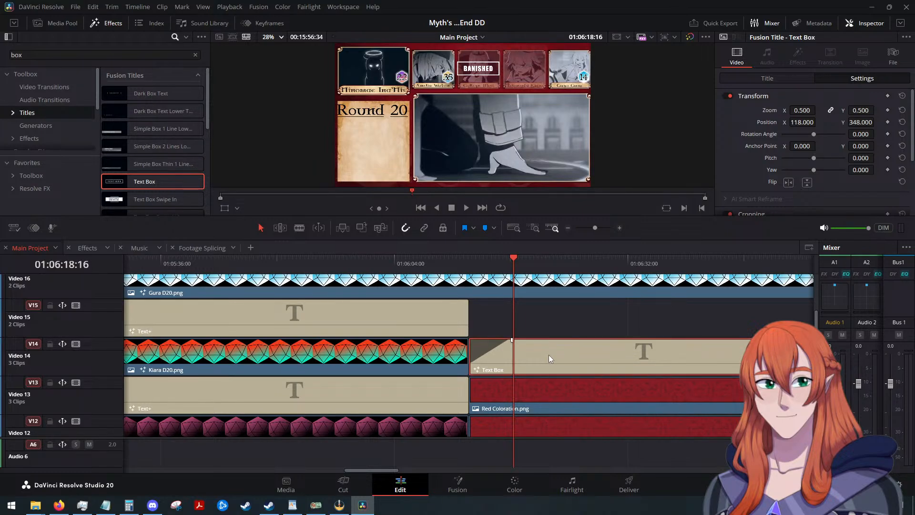
{"action": "key", "text": "alt+Up"}
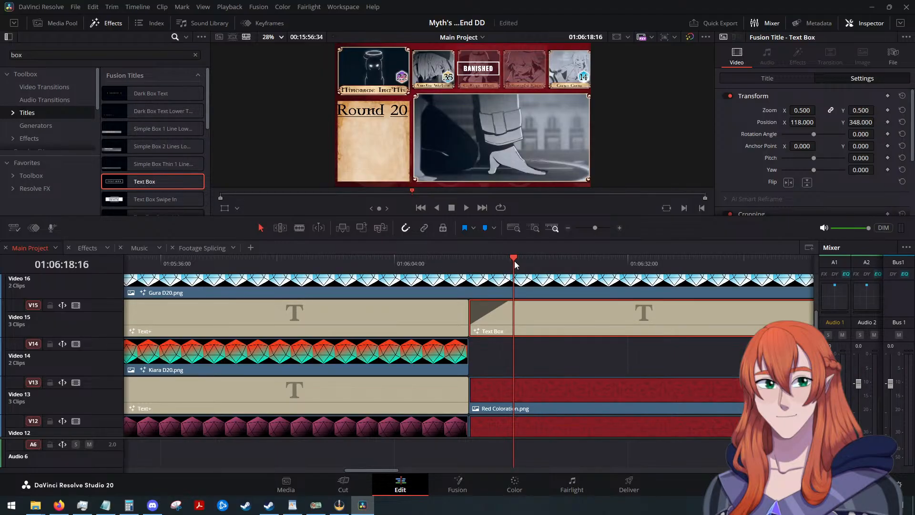
{"action": "left_click", "coordinate": [535, 355]}
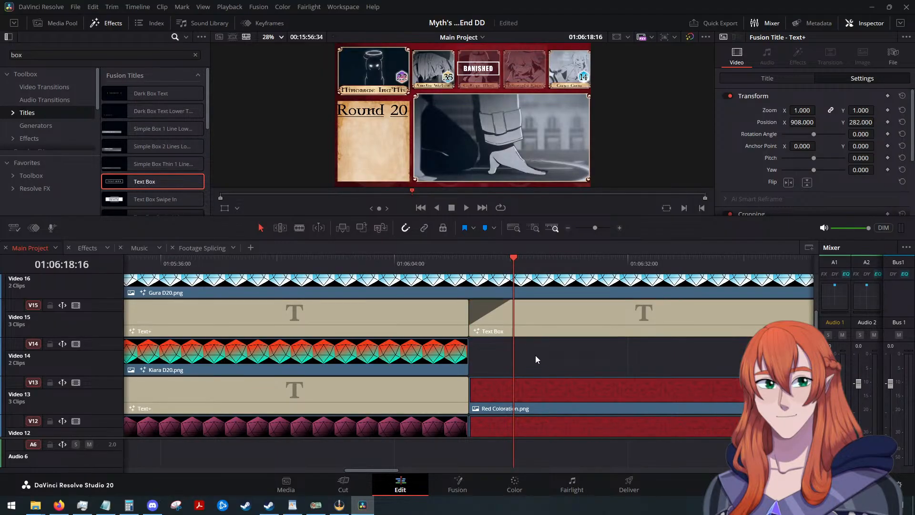
{"action": "scroll", "coordinate": [536, 356], "scroll_direction": "up", "scroll_amount": 3}
{"action": "scroll", "coordinate": [540, 342], "scroll_direction": "down", "scroll_amount": 3}
{"action": "left_click", "coordinate": [506, 261]}
{"action": "key", "text": "Up"}
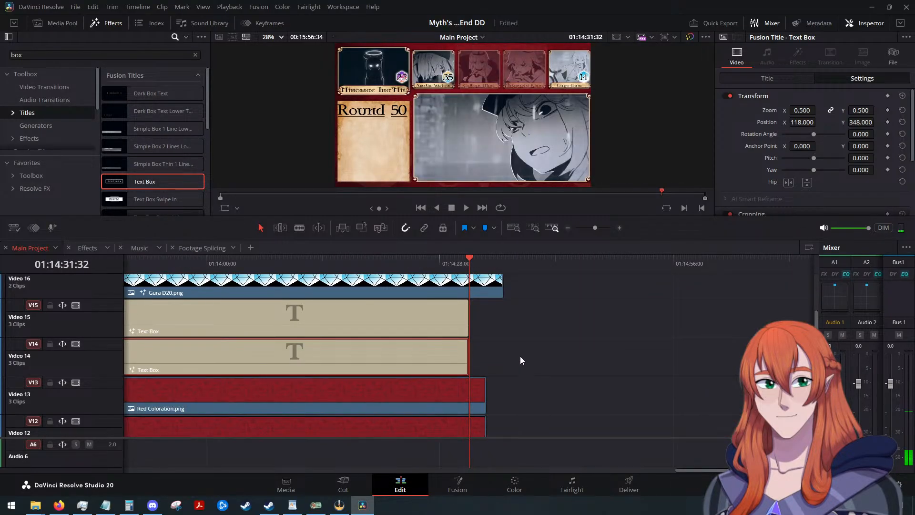
Extend the ends of both BANISHED titles on Video 14 and Video 15 to the end of the Red Coloration clips.
{"action": "left_click", "coordinate": [487, 315]}
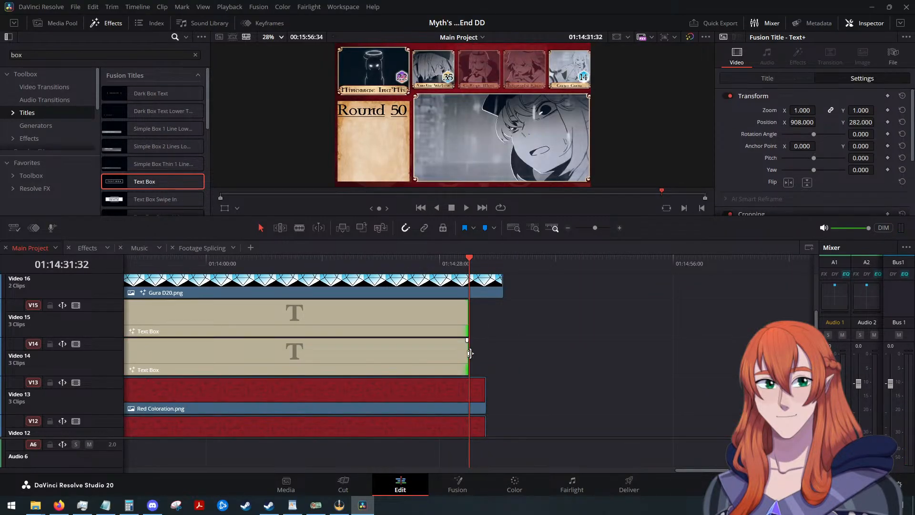
{"action": "left_click_drag", "start_coordinate": [470, 354], "coordinate": [499, 395]}
{"action": "scroll", "coordinate": [514, 342], "scroll_direction": "up", "scroll_amount": 3}
{"action": "scroll", "coordinate": [533, 379], "scroll_direction": "down", "scroll_amount": 5}
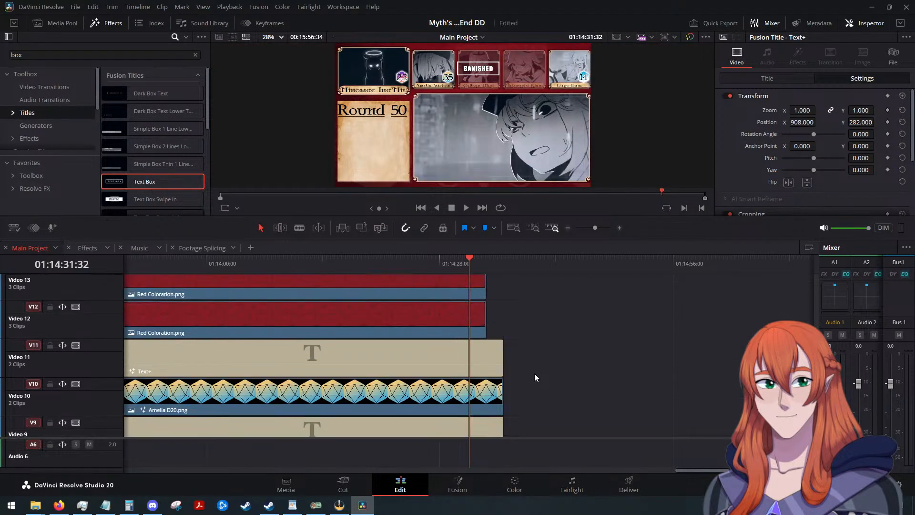
{"action": "scroll", "coordinate": [533, 373], "scroll_direction": "up", "scroll_amount": 5}
{"action": "left_click_drag", "start_coordinate": [524, 323], "coordinate": [451, 276]}
{"action": "scroll", "coordinate": [533, 333], "scroll_direction": "up", "scroll_amount": 5}
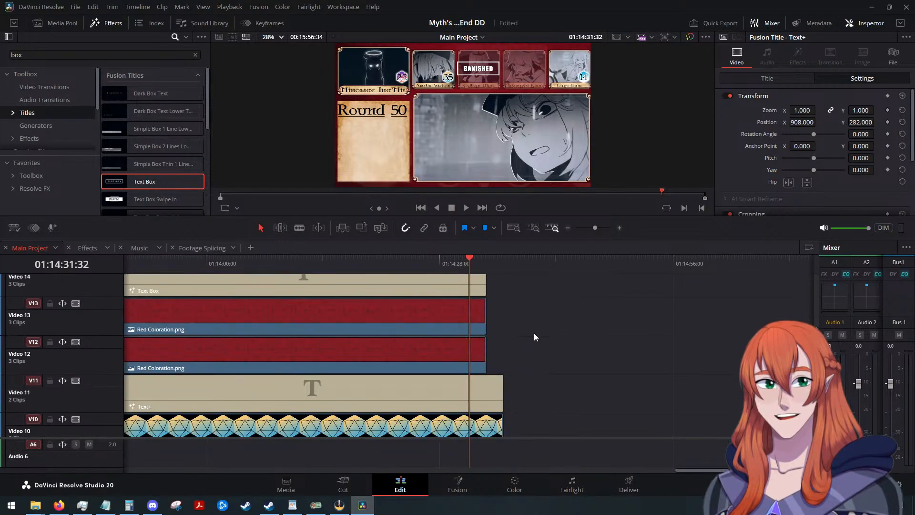
Extend the ends of the BANISHED titles and Red Coloration clips on Video 12 to Video 15 to match the Video 11 Text+ clip's end.
{"action": "left_click_drag", "start_coordinate": [516, 370], "coordinate": [452, 252]}
{"action": "scroll", "coordinate": [526, 328], "scroll_direction": "down", "scroll_amount": 4}
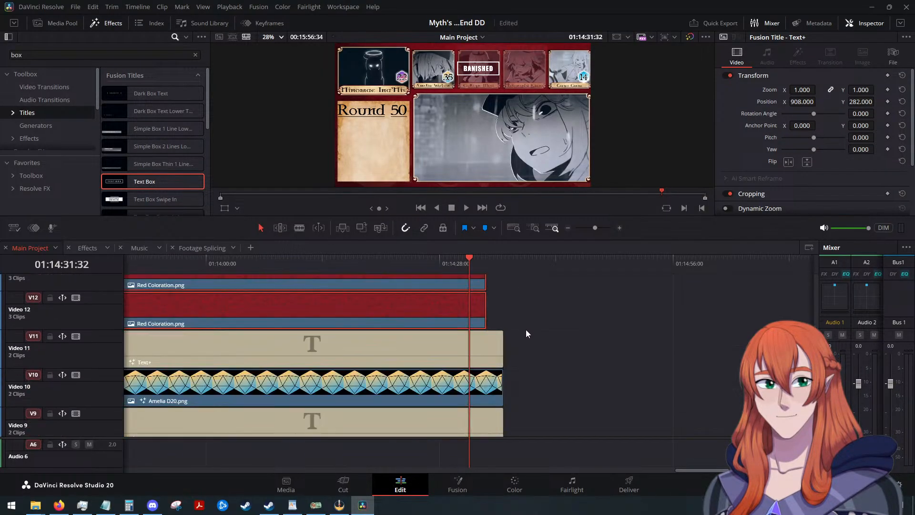
{"action": "left_click_drag", "start_coordinate": [485, 313], "coordinate": [502, 313]}
Set the horizontal position of the BANISHED title on Video 15 to 460 so it sits over the second eliminated portrait.
{"action": "key", "text": "ctrl+minus"}
{"action": "key", "text": "ctrl+minus"}
{"action": "scroll", "coordinate": [539, 335], "scroll_direction": "down", "scroll_amount": 5}
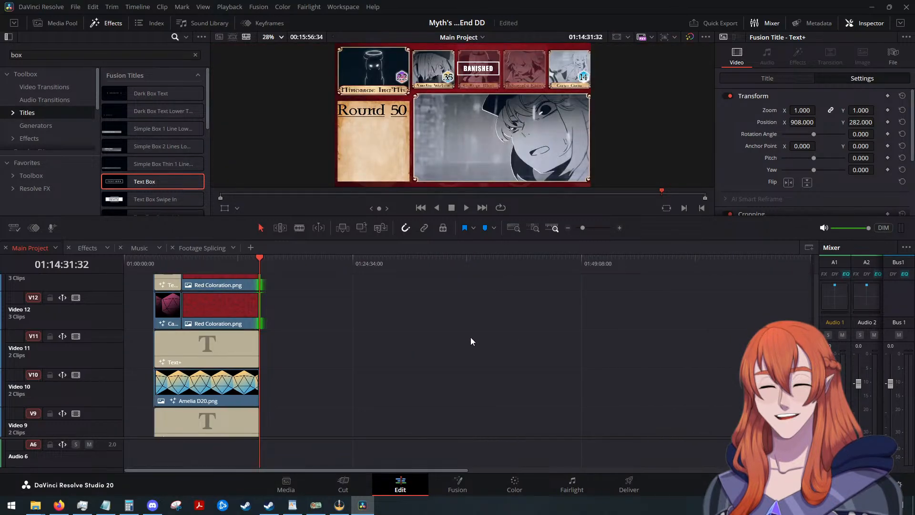
{"action": "scroll", "coordinate": [384, 321], "scroll_direction": "up", "scroll_amount": 2}
{"action": "left_click_drag", "start_coordinate": [425, 470], "coordinate": [269, 467]}
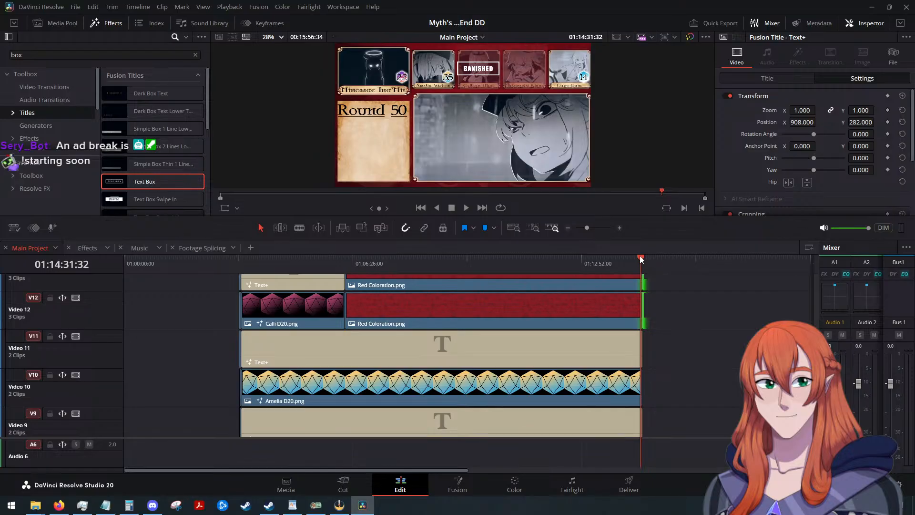
{"action": "left_click_drag", "start_coordinate": [640, 256], "coordinate": [397, 296]}
{"action": "scroll", "coordinate": [493, 321], "scroll_direction": "up", "scroll_amount": 3}
{"action": "left_click", "coordinate": [489, 320]}
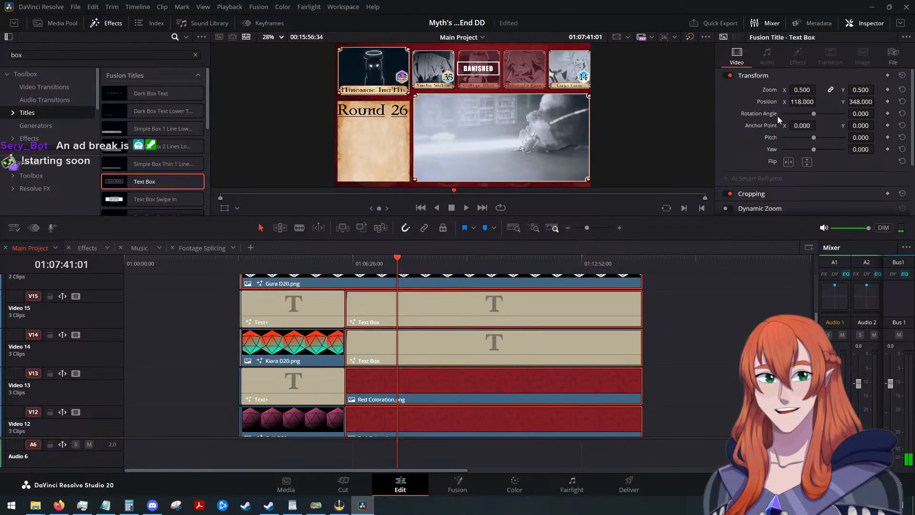
{"action": "left_click_drag", "start_coordinate": [810, 101], "coordinate": [848, 102]}
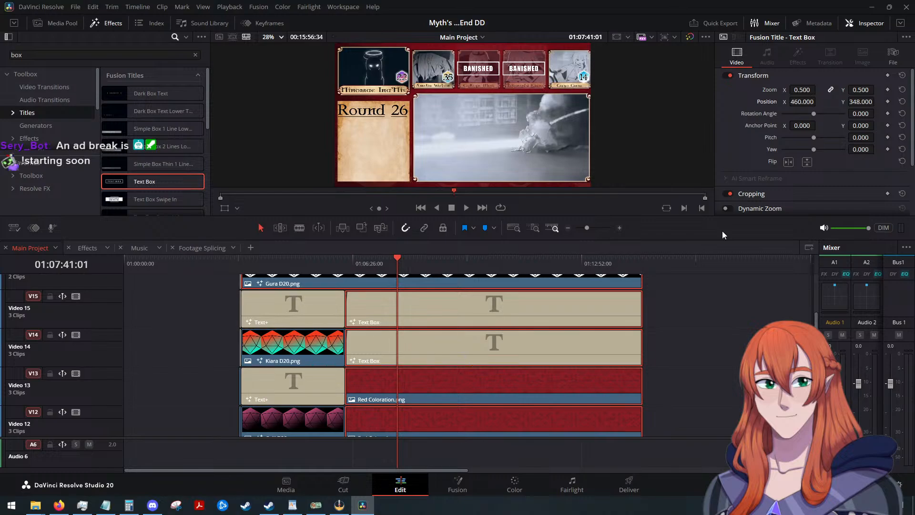
Play the timeline from just before the BANISHED titles begin to check how both fade in.
{"action": "scroll", "coordinate": [653, 370], "scroll_direction": "up", "scroll_amount": 5}
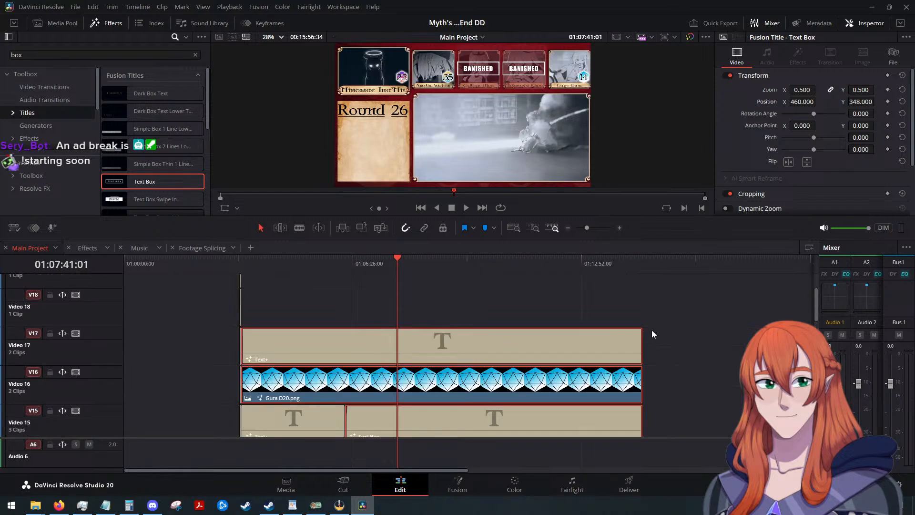
{"action": "scroll", "coordinate": [656, 301], "scroll_direction": "down", "scroll_amount": 6}
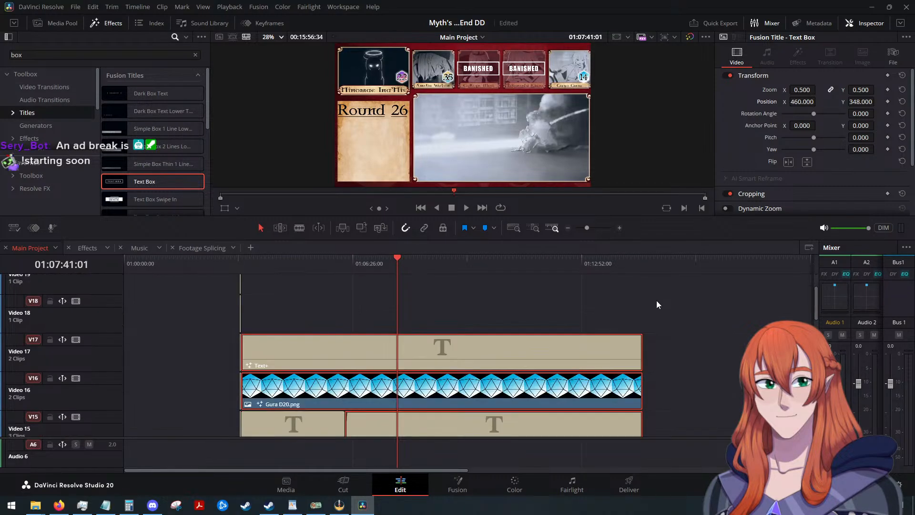
{"action": "scroll", "coordinate": [427, 329], "scroll_direction": "up", "scroll_amount": 2}
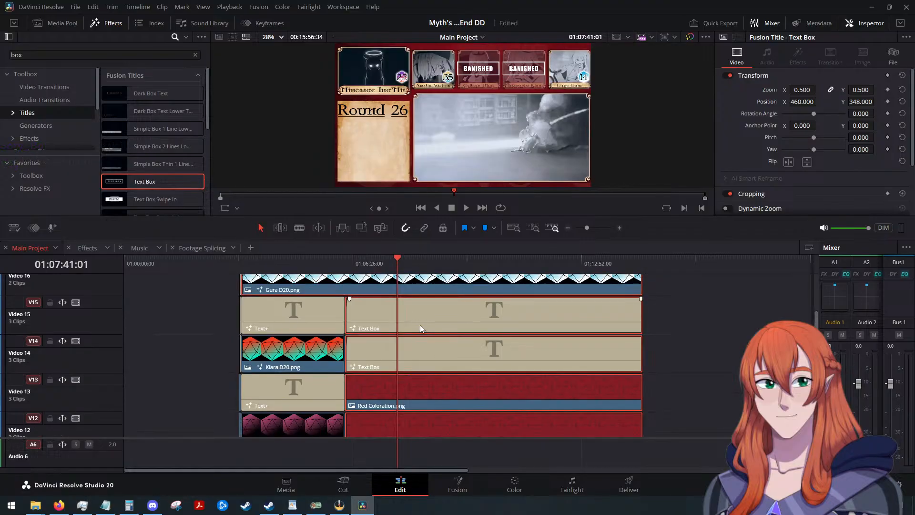
{"action": "left_click_drag", "start_coordinate": [396, 256], "coordinate": [345, 262]}
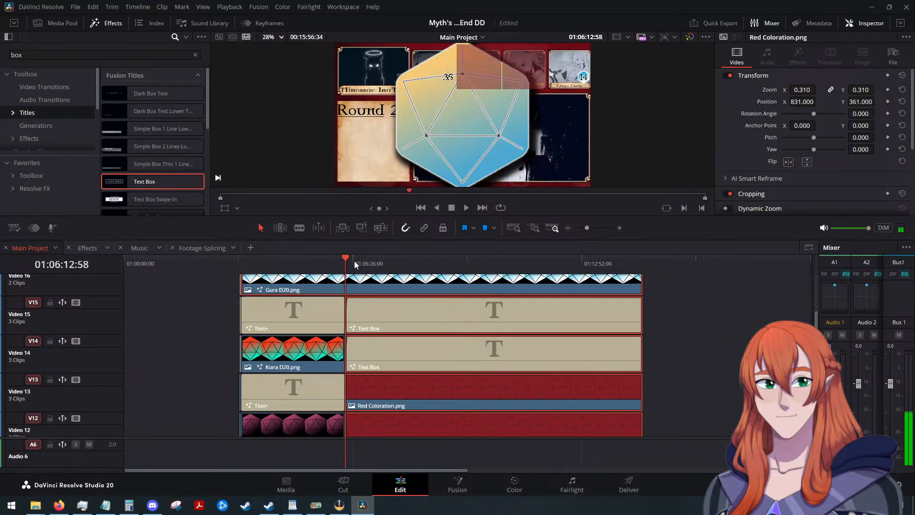
{"action": "left_click", "coordinate": [467, 209]}
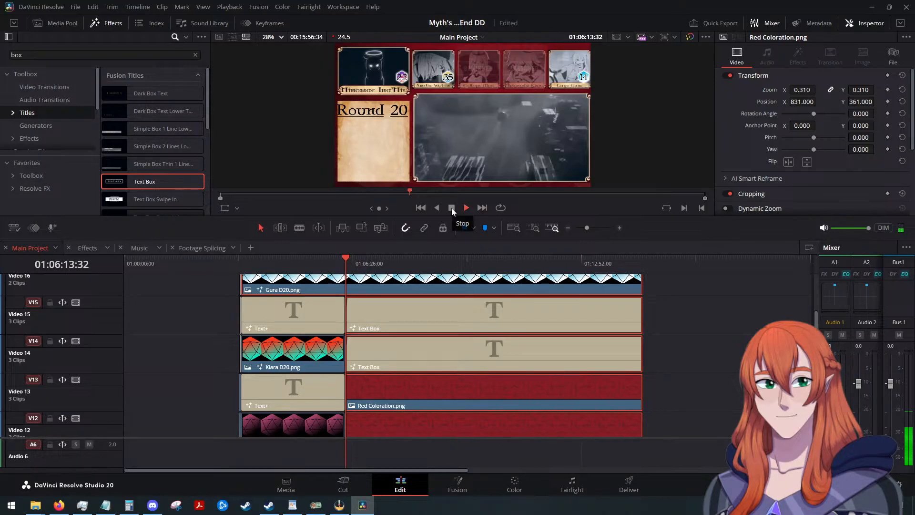
{"action": "left_click", "coordinate": [451, 207]}
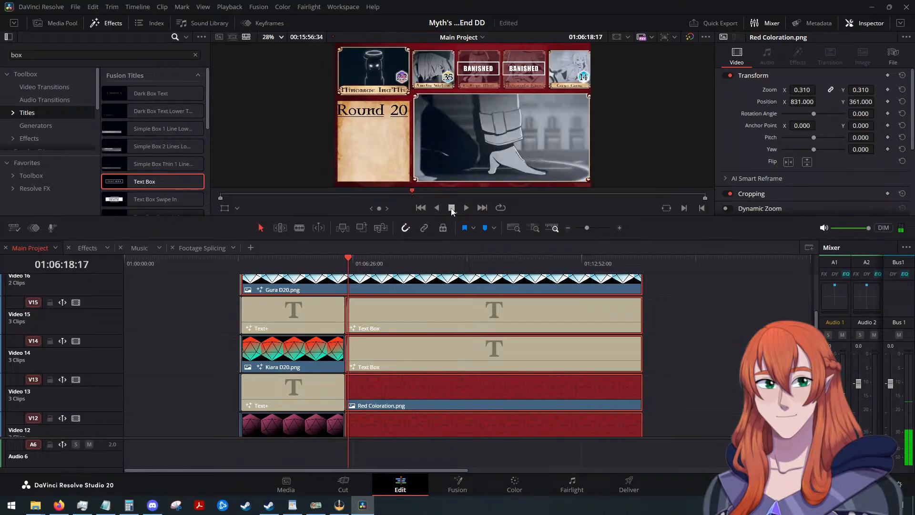
Look over the stacked overlay, dice and text clips across the video tracks of Main Project.
{"action": "scroll", "coordinate": [618, 302], "scroll_direction": "down", "scroll_amount": 10}
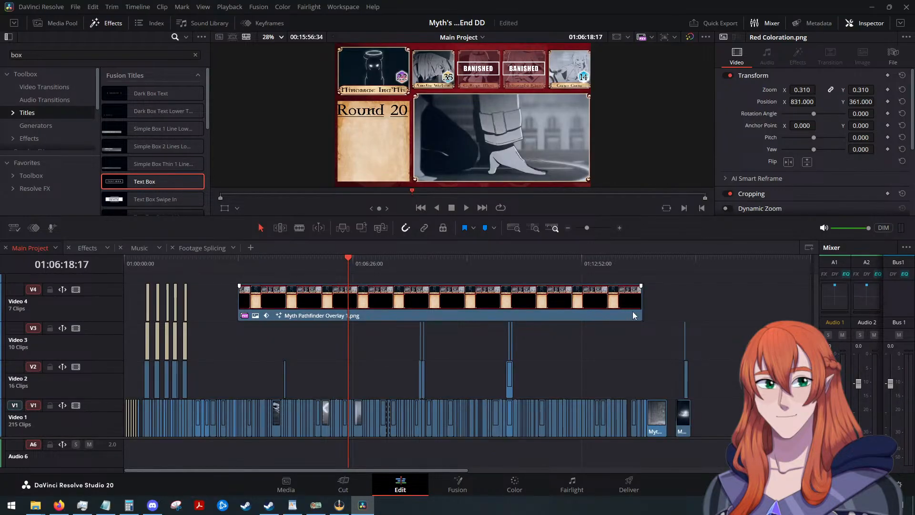
{"action": "scroll", "coordinate": [633, 310], "scroll_direction": "up", "scroll_amount": 9}
{"action": "scroll", "coordinate": [637, 313], "scroll_direction": "down", "scroll_amount": 9}
{"action": "scroll", "coordinate": [475, 339], "scroll_direction": "up", "scroll_amount": 14}
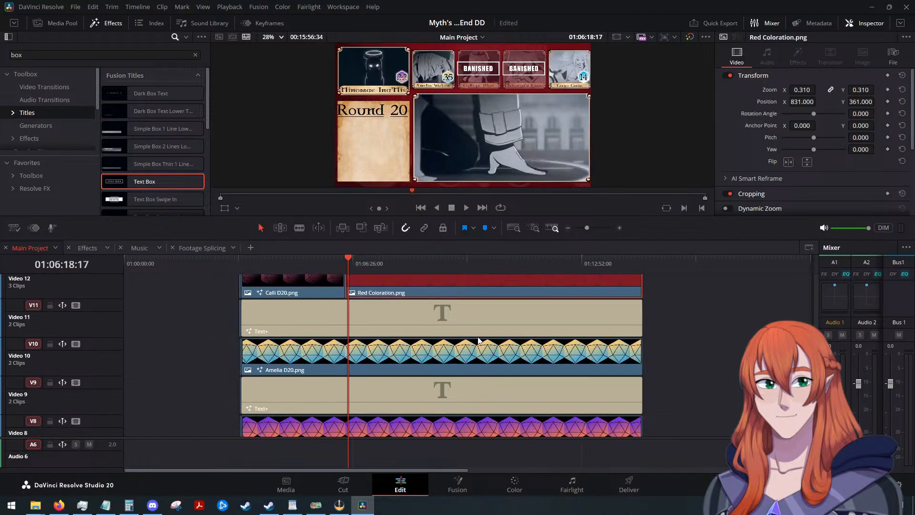
{"action": "scroll", "coordinate": [479, 340], "scroll_direction": "up", "scroll_amount": 1}
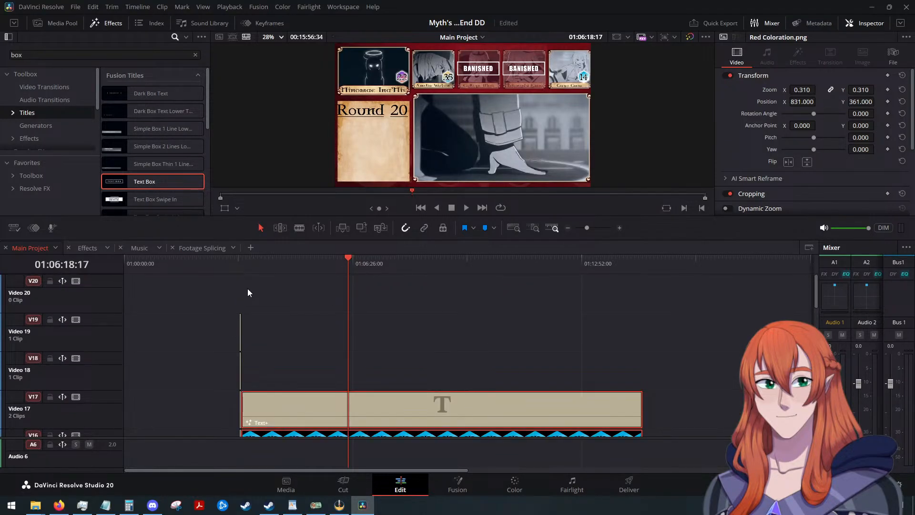
{"action": "scroll", "coordinate": [341, 303], "scroll_direction": "down", "scroll_amount": 9}
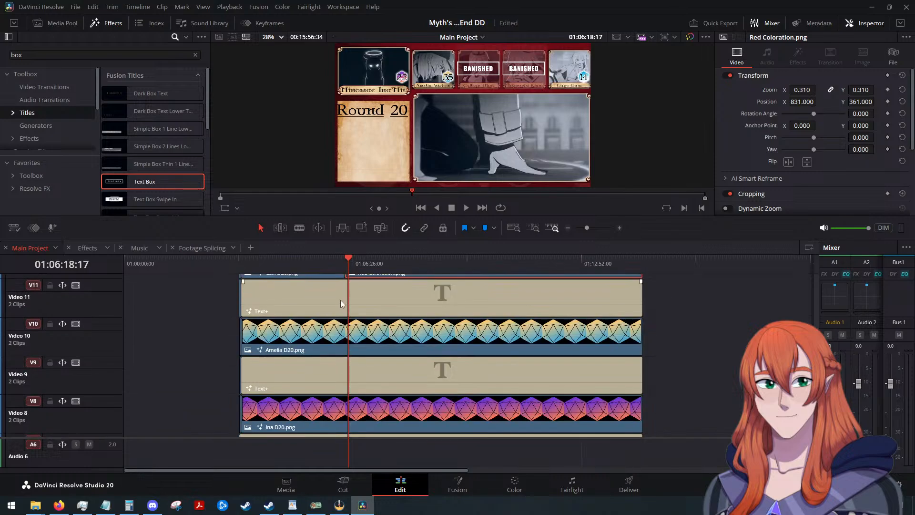
{"action": "scroll", "coordinate": [341, 304], "scroll_direction": "down", "scroll_amount": 4}
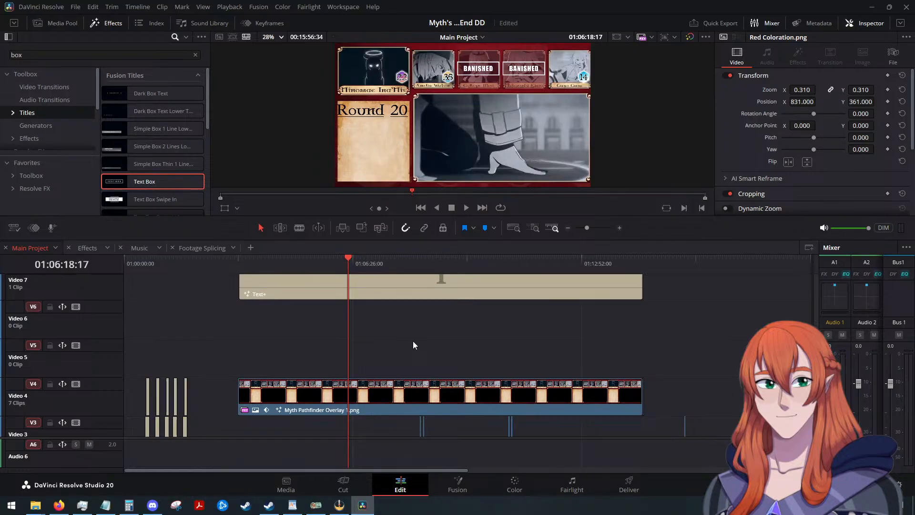
{"action": "scroll", "coordinate": [441, 331], "scroll_direction": "up", "scroll_amount": 5}
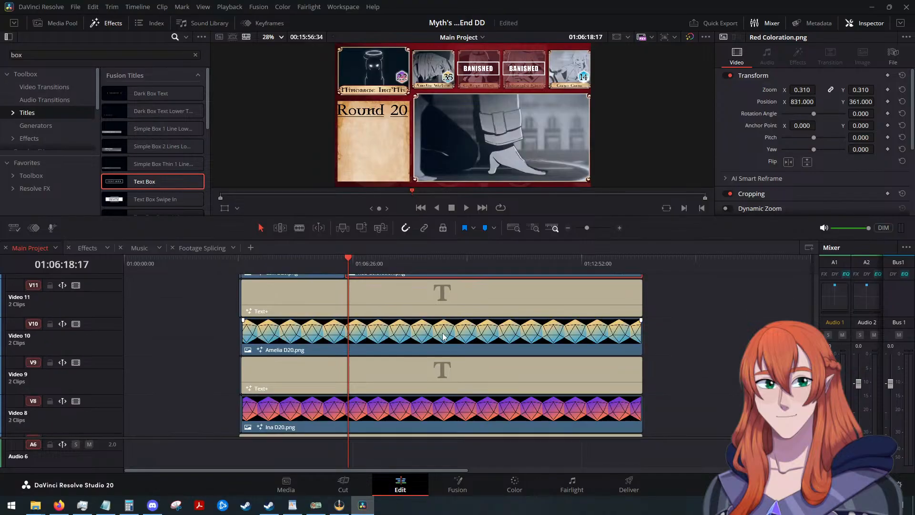
{"action": "scroll", "coordinate": [442, 332], "scroll_direction": "up", "scroll_amount": 6}
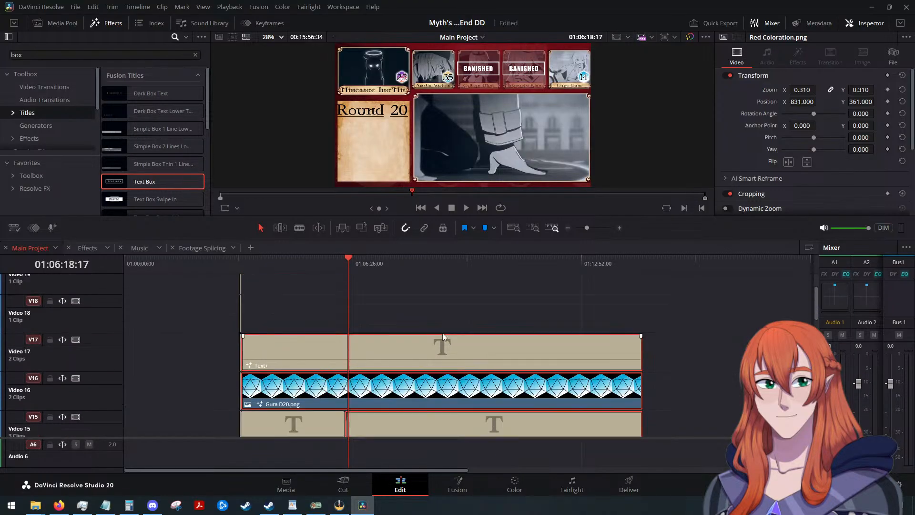
Open a blank timeline tab and cut the long text, dice, Red Coloration and BANISHED clips on Video 7 to Video 17 from Main Project.
{"action": "left_click", "coordinate": [250, 247]}
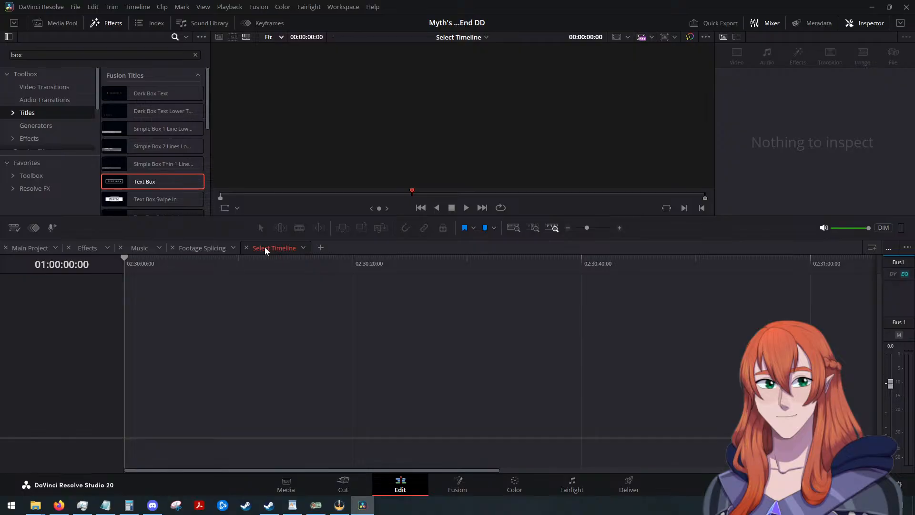
{"action": "left_click", "coordinate": [19, 250]}
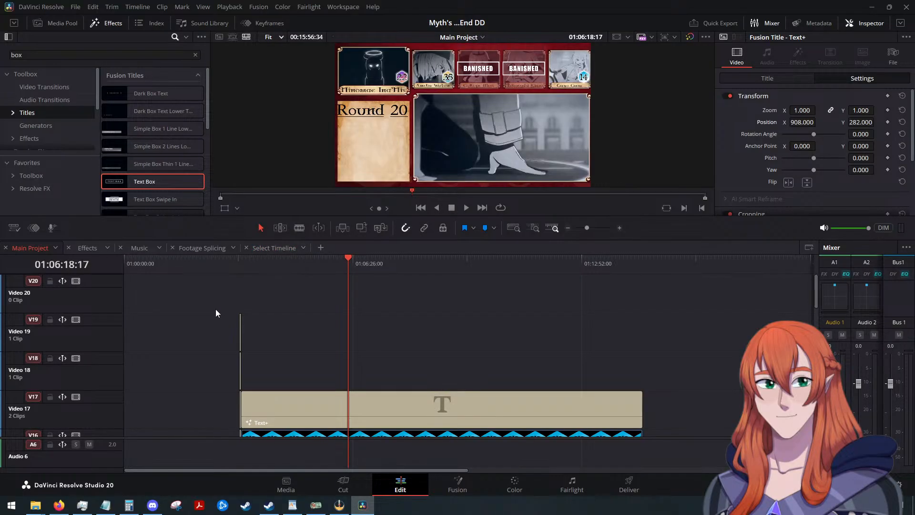
{"action": "scroll", "coordinate": [216, 314], "scroll_direction": "down", "scroll_amount": 12}
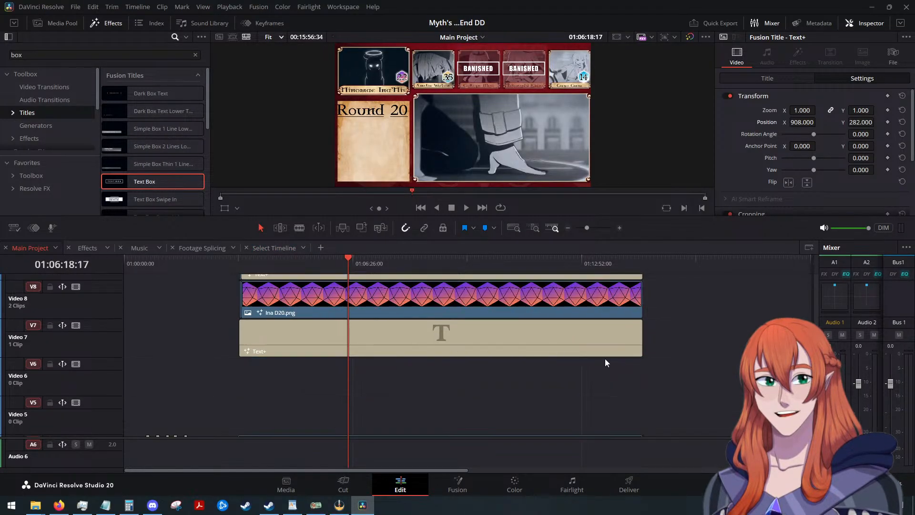
{"action": "left_click", "coordinate": [559, 345]}
{"action": "scroll", "coordinate": [559, 345], "scroll_direction": "up", "scroll_amount": 2}
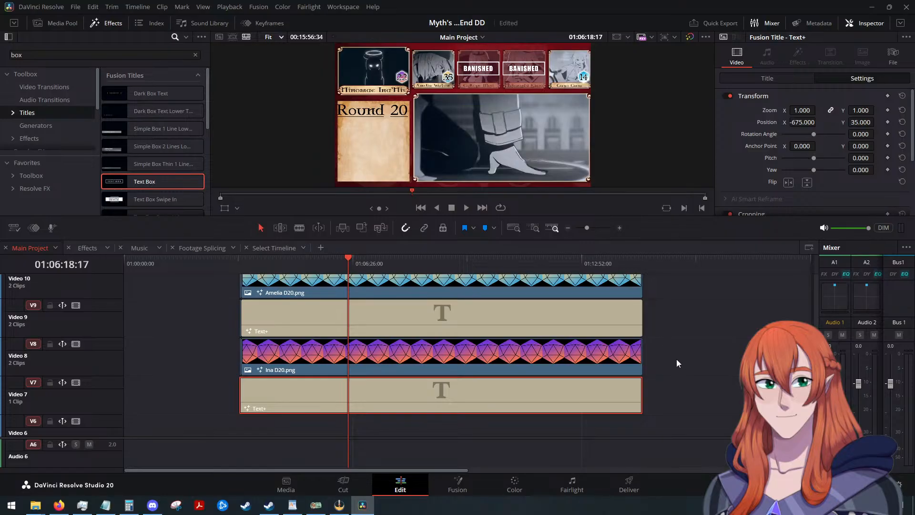
{"action": "left_click_drag", "start_coordinate": [684, 408], "coordinate": [259, 299]}
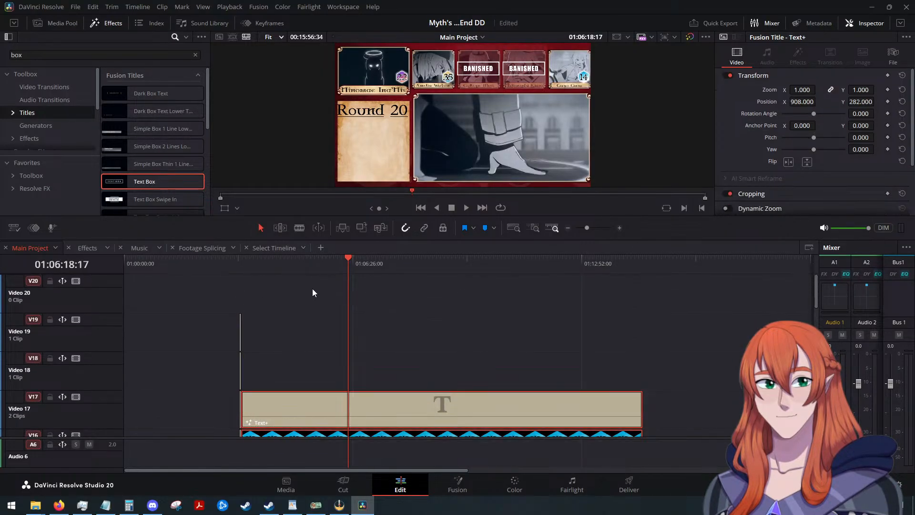
{"action": "scroll", "coordinate": [432, 318], "scroll_direction": "down", "scroll_amount": 9}
{"action": "scroll", "coordinate": [432, 318], "scroll_direction": "down", "scroll_amount": 4}
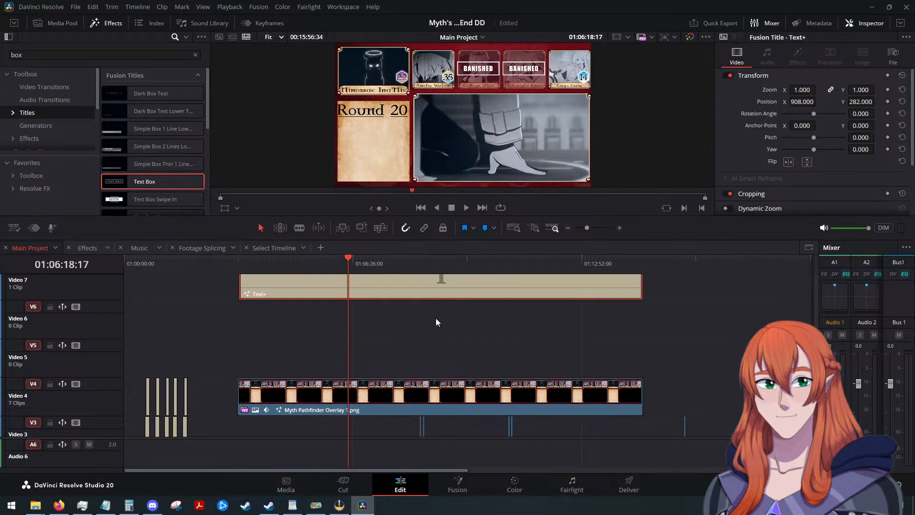
{"action": "key", "text": "Delete"}
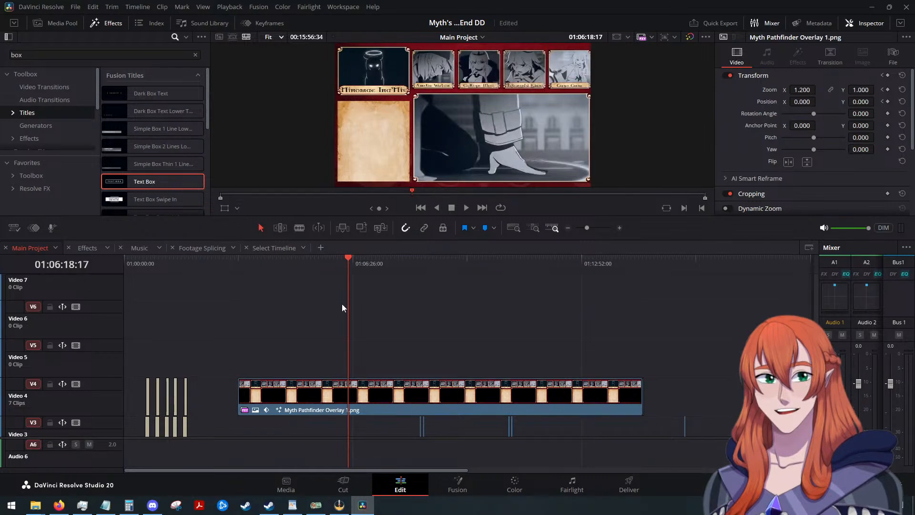
Paste the cut clips into the blank timeline tab and enlarge its video track area to review them.
{"action": "left_click", "coordinate": [280, 249]}
{"action": "key", "text": "ctrl+v"}
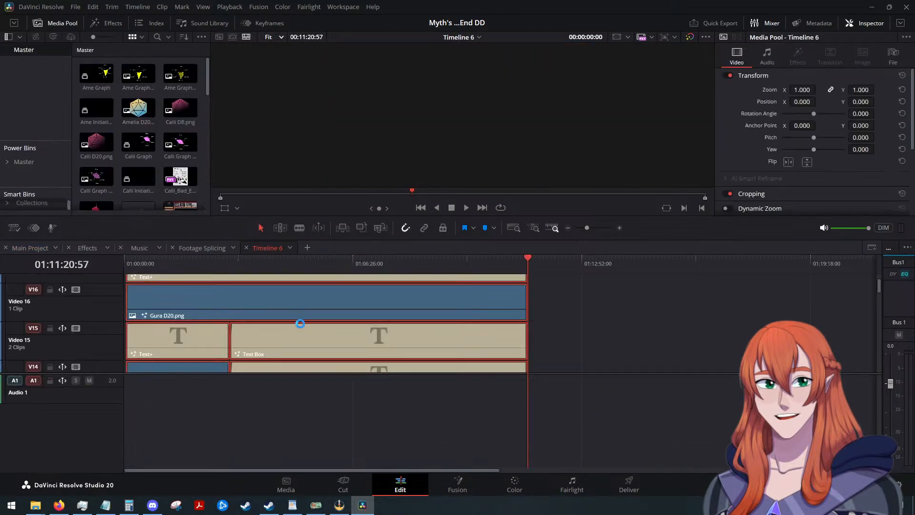
{"action": "scroll", "coordinate": [539, 339], "scroll_direction": "down", "scroll_amount": 10}
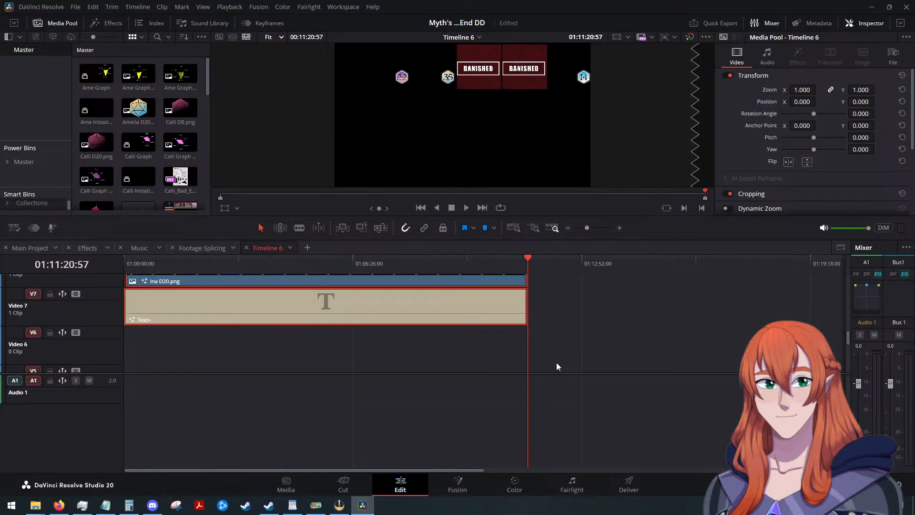
{"action": "left_click_drag", "start_coordinate": [557, 373], "coordinate": [560, 455]}
{"action": "scroll", "coordinate": [549, 413], "scroll_direction": "up", "scroll_amount": 10}
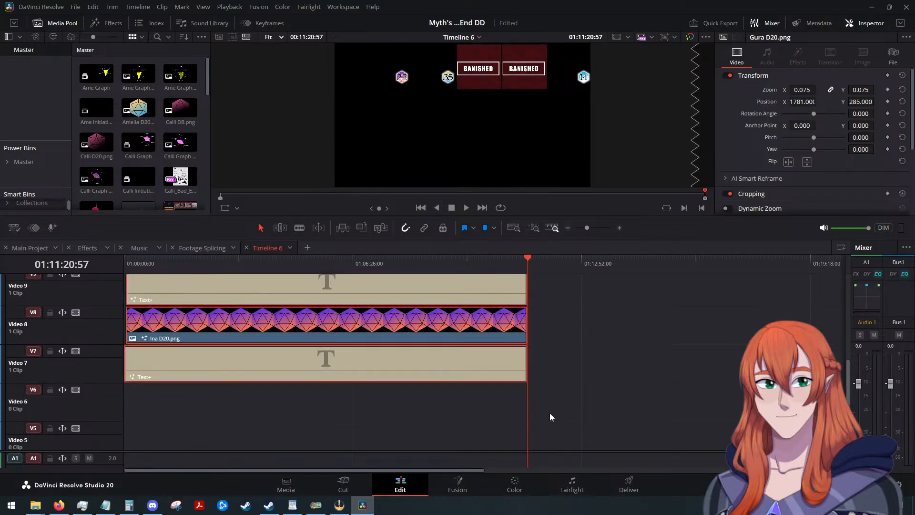
{"action": "scroll", "coordinate": [549, 407], "scroll_direction": "up", "scroll_amount": 1}
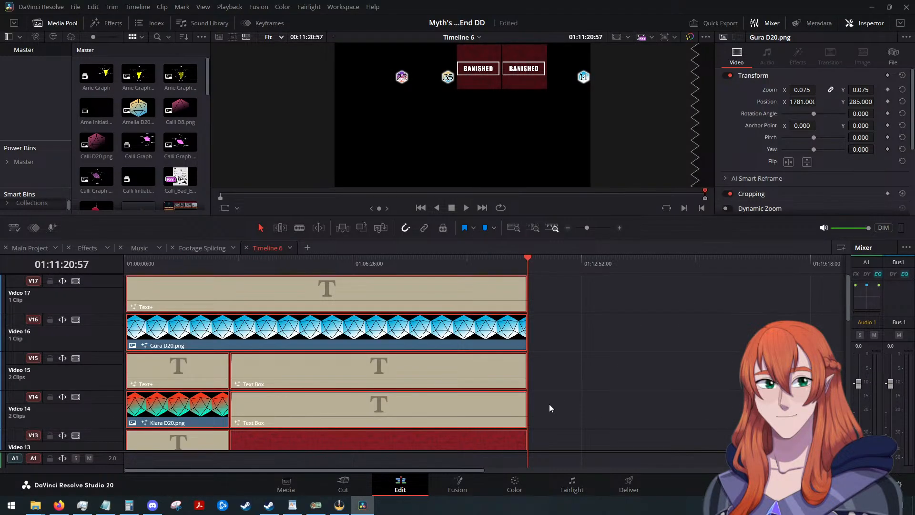
{"action": "left_click", "coordinate": [573, 292]}
{"action": "left_click_drag", "start_coordinate": [526, 263], "coordinate": [357, 261]}
{"action": "scroll", "coordinate": [441, 334], "scroll_direction": "down", "scroll_amount": 10}
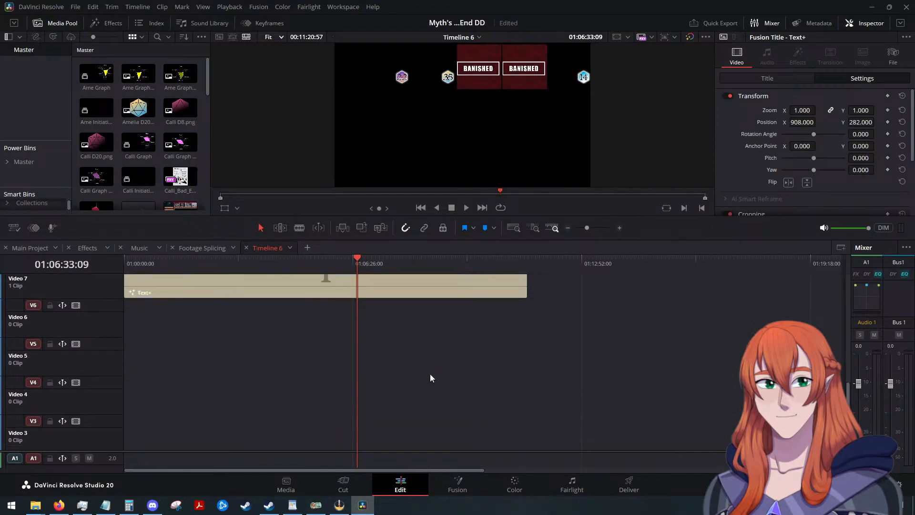
{"action": "scroll", "coordinate": [430, 374], "scroll_direction": "up", "scroll_amount": 10}
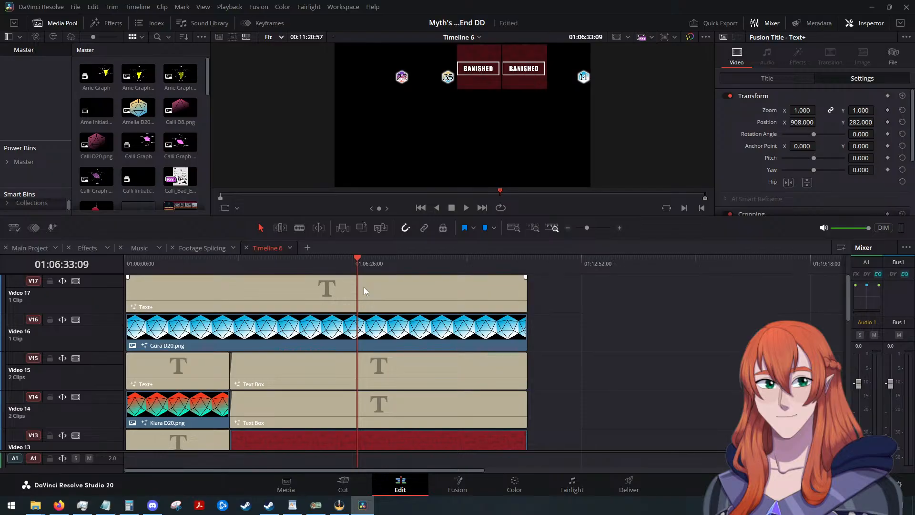
Rename the new timeline as Combat Overlay Additions and return to the Main Project timeline.
{"action": "right_click", "coordinate": [270, 247]}
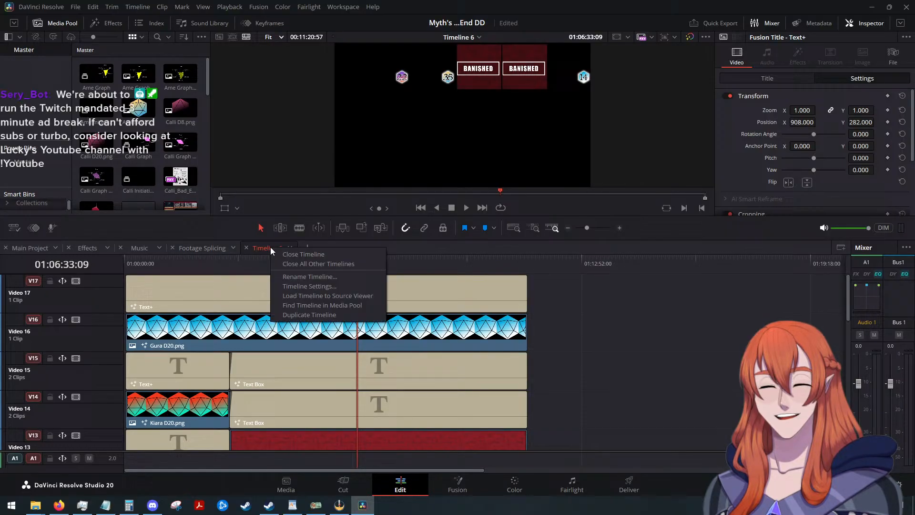
{"action": "left_click", "coordinate": [304, 279]}
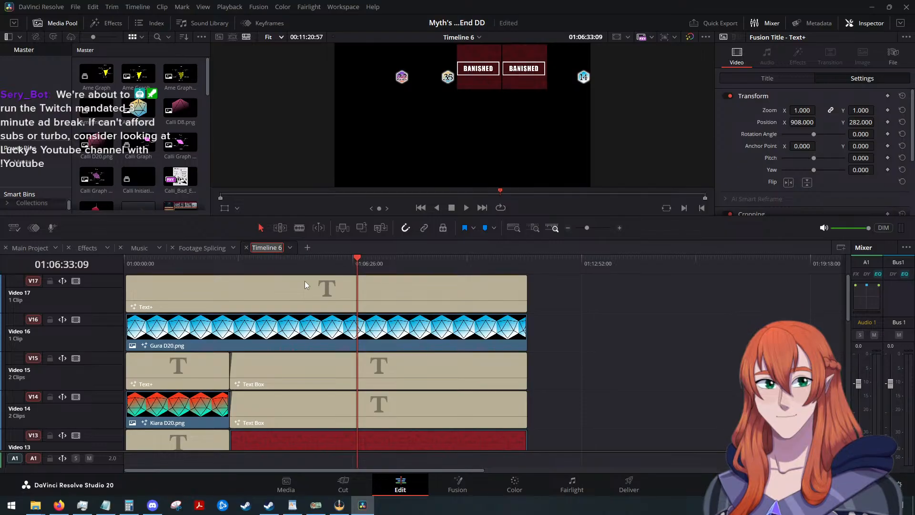
{"action": "type", "text": "Combat Overla"}
{"action": "type", "text": "y Additions"}
{"action": "key", "text": "Return"}
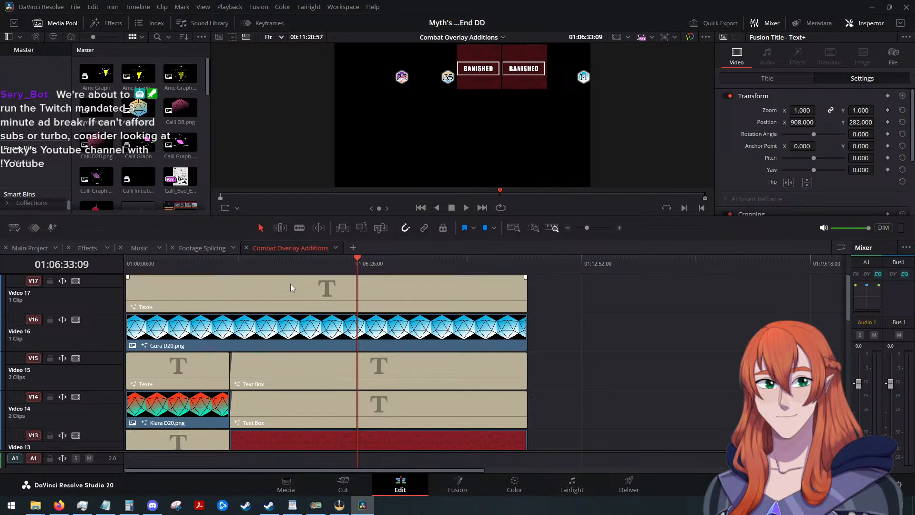
{"action": "left_click", "coordinate": [26, 247]}
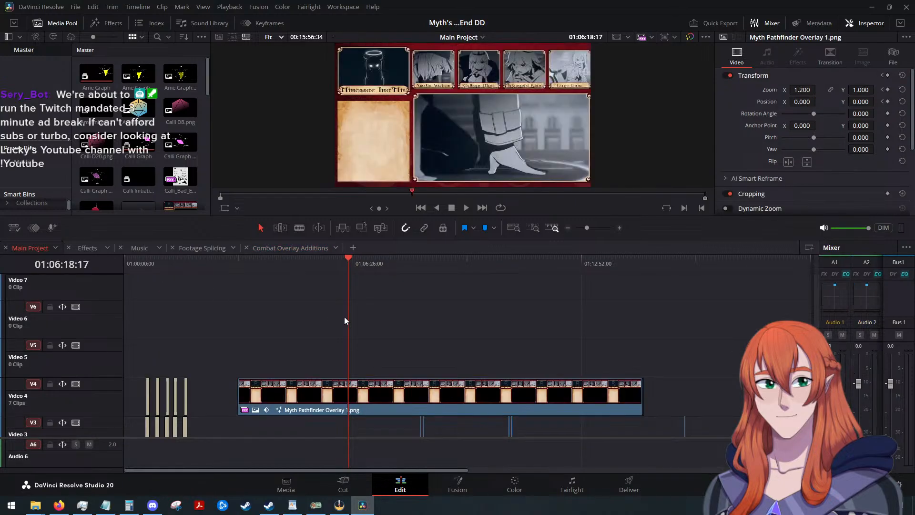
Play Main Project from about 01:03:27 and review the opening seconds of the Myth Pathfinder Overlay section.
{"action": "left_click_drag", "start_coordinate": [351, 264], "coordinate": [247, 265]}
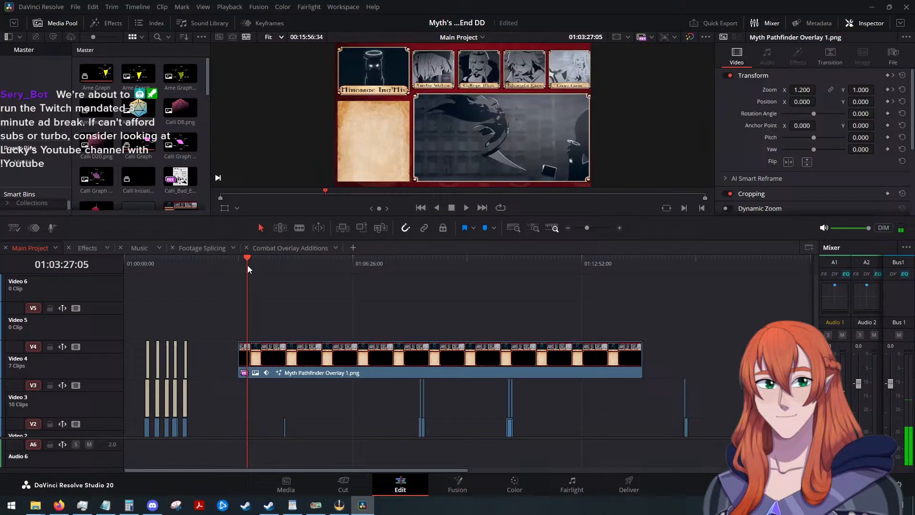
{"action": "left_click", "coordinate": [467, 208]}
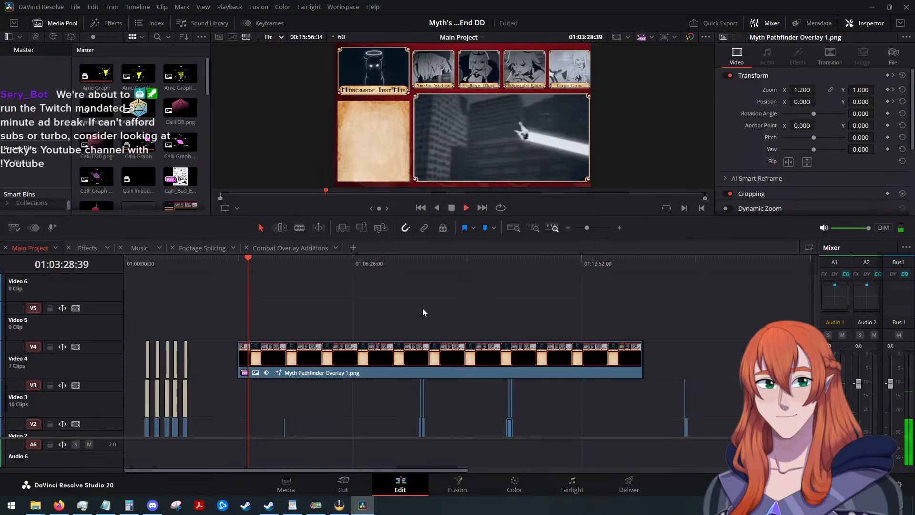
{"action": "scroll", "coordinate": [397, 310], "scroll_direction": "down", "scroll_amount": 2}
{"action": "scroll", "coordinate": [373, 361], "scroll_direction": "up", "scroll_amount": 3}
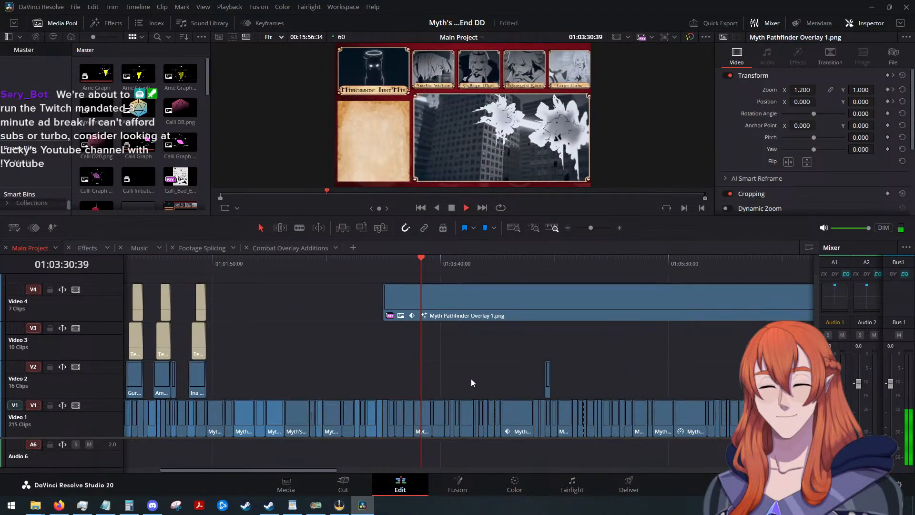
{"action": "scroll", "coordinate": [471, 378], "scroll_direction": "up", "scroll_amount": 2}
{"action": "scroll", "coordinate": [476, 375], "scroll_direction": "up", "scroll_amount": 3}
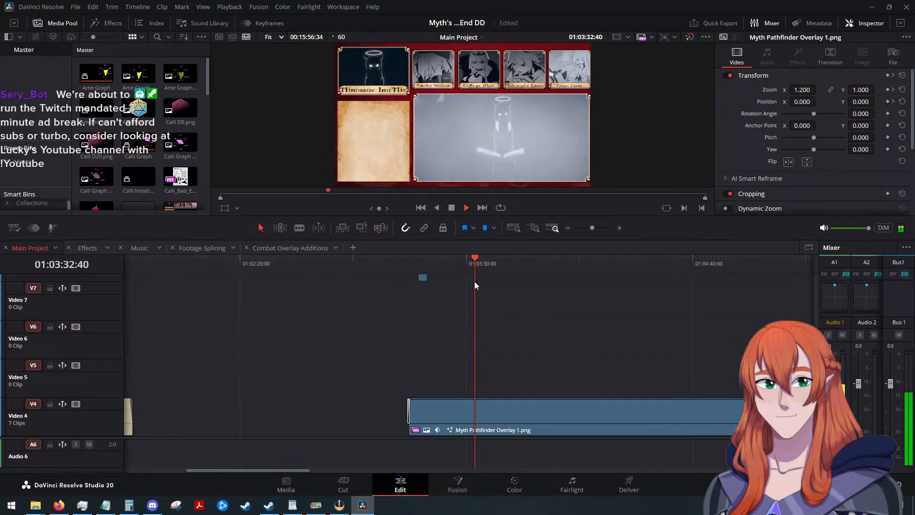
{"action": "scroll", "coordinate": [543, 352], "scroll_direction": "down", "scroll_amount": 2}
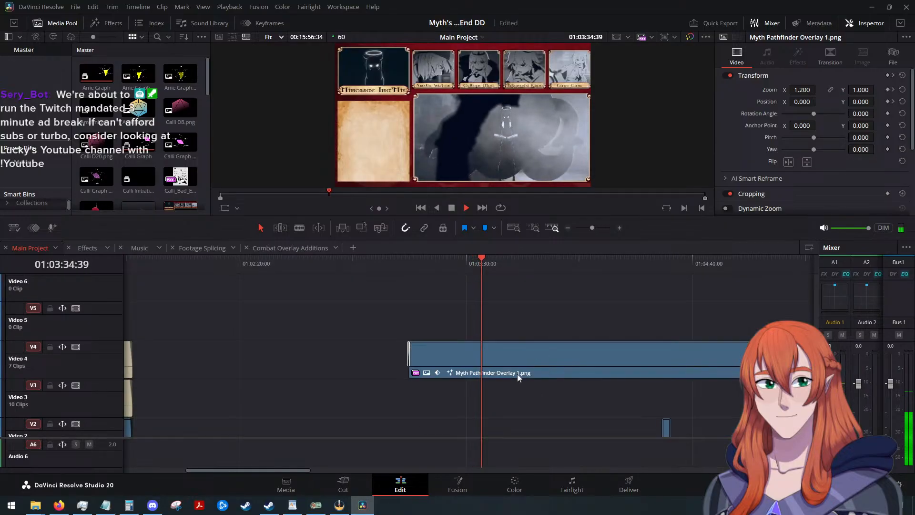
{"action": "left_click", "coordinate": [452, 207]}
{"action": "scroll", "coordinate": [525, 305], "scroll_direction": "down", "scroll_amount": 2}
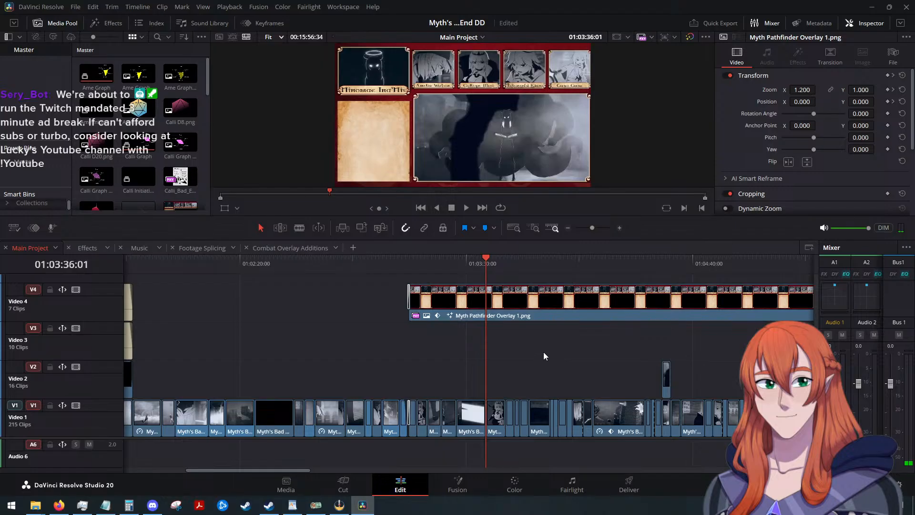
{"action": "scroll", "coordinate": [547, 354], "scroll_direction": "down", "scroll_amount": 6}
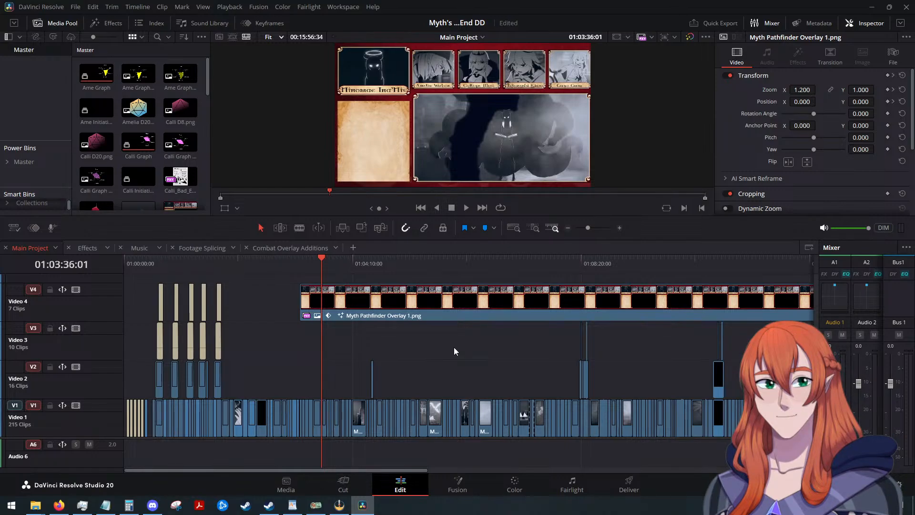
Move the stacked clips on Video 8 to Video 19 down three tracks, directly above the Myth Pathfinder Overlay clip.
{"action": "scroll", "coordinate": [315, 356], "scroll_direction": "up", "scroll_amount": 6}
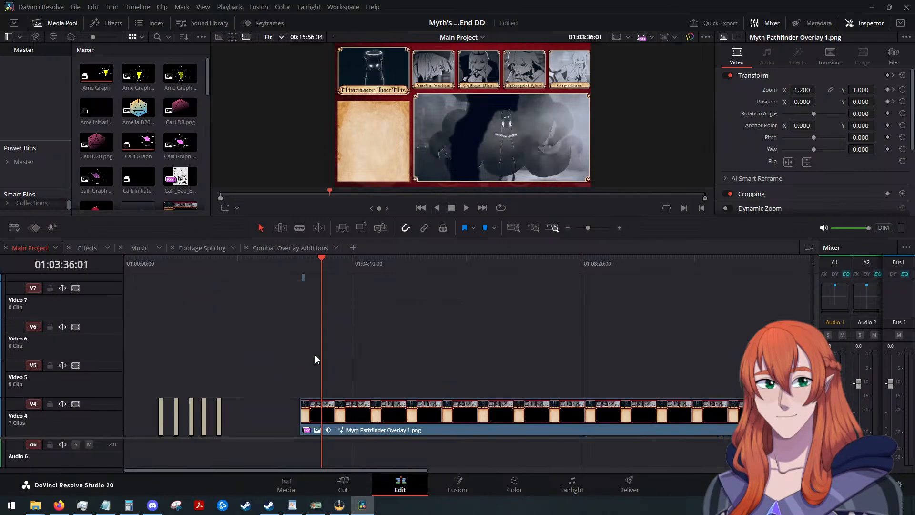
{"action": "scroll", "coordinate": [310, 345], "scroll_direction": "up", "scroll_amount": 10}
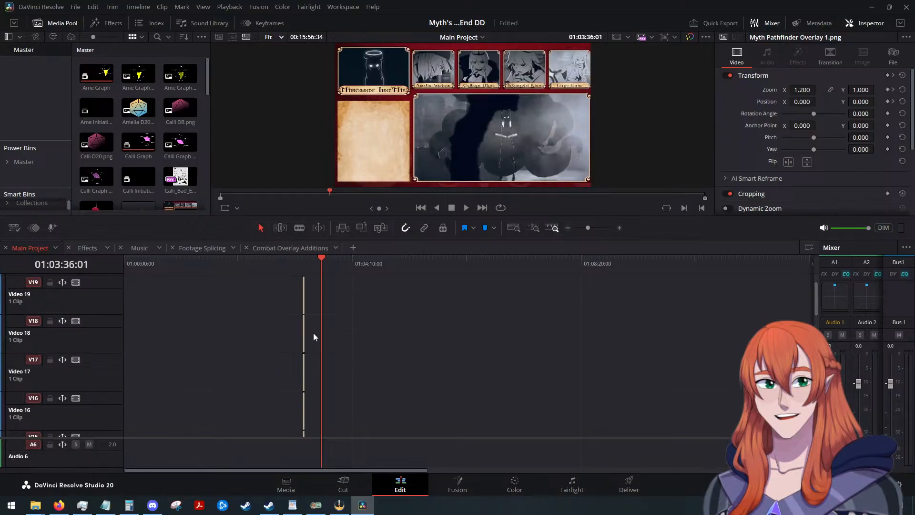
{"action": "scroll", "coordinate": [313, 332], "scroll_direction": "down", "scroll_amount": 13}
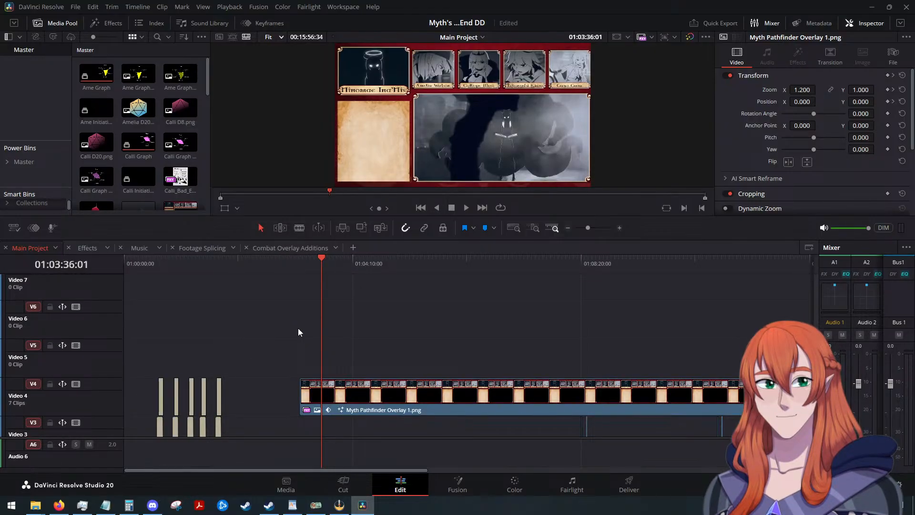
{"action": "scroll", "coordinate": [305, 320], "scroll_direction": "up", "scroll_amount": 9}
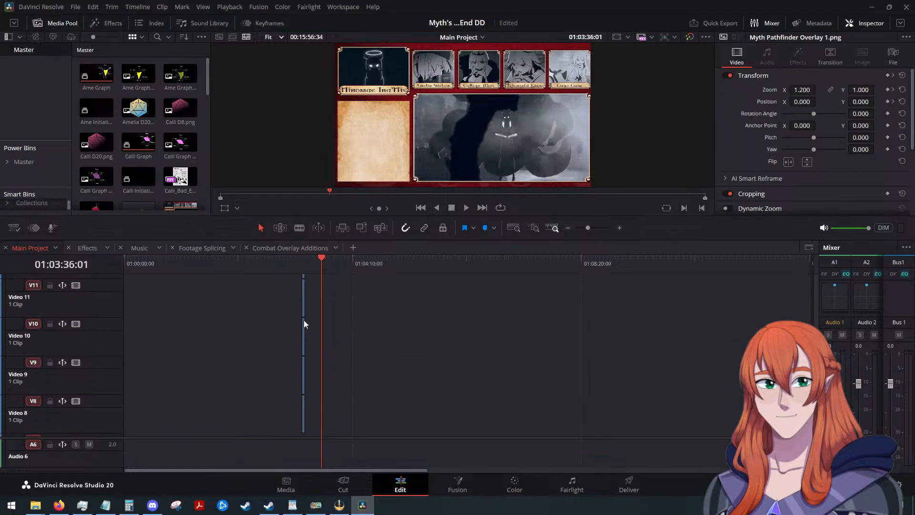
{"action": "scroll", "coordinate": [262, 305], "scroll_direction": "down", "scroll_amount": 5}
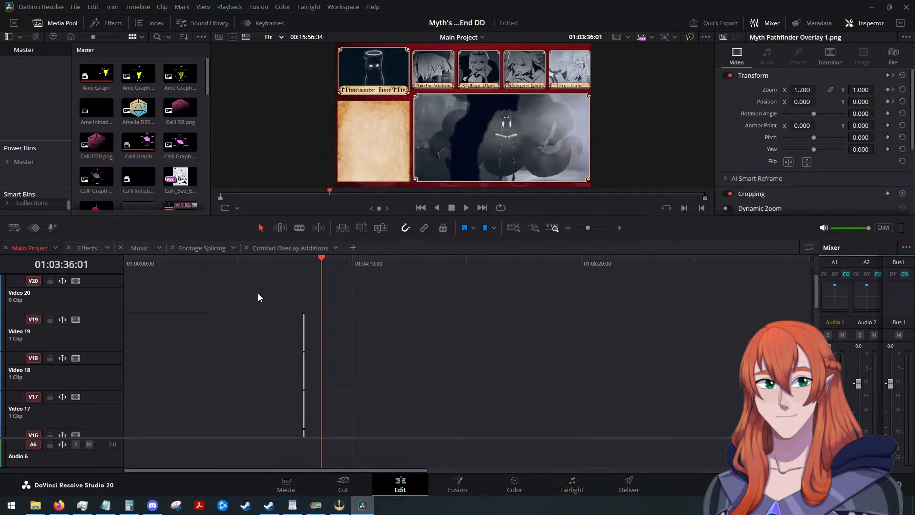
{"action": "left_click_drag", "start_coordinate": [258, 293], "coordinate": [334, 353]}
{"action": "scroll", "coordinate": [338, 351], "scroll_direction": "up", "scroll_amount": 12}
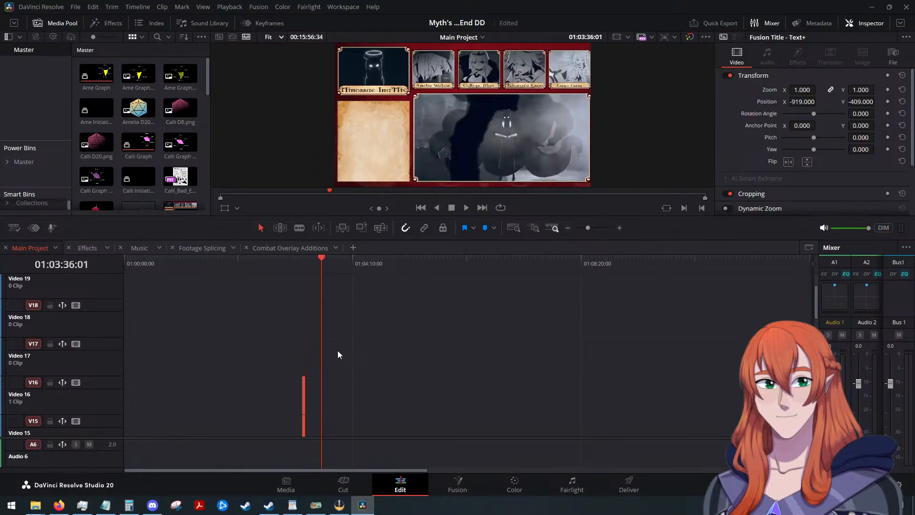
{"action": "scroll", "coordinate": [519, 360], "scroll_direction": "down", "scroll_amount": 12}
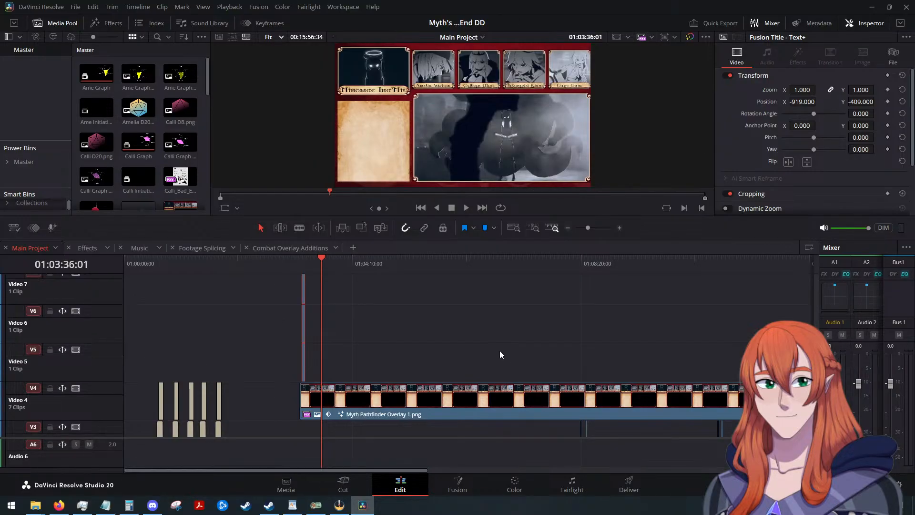
{"action": "scroll", "coordinate": [500, 350], "scroll_direction": "down", "scroll_amount": 2}
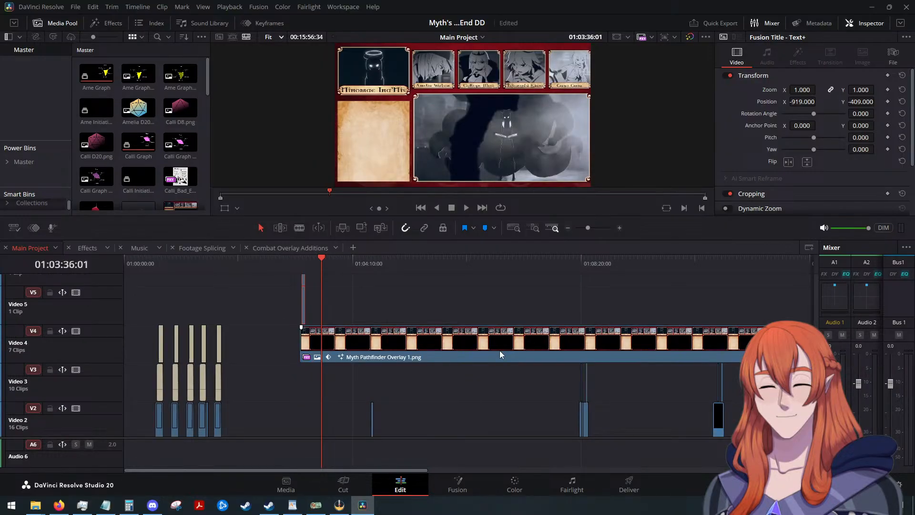
Undo the downward move of the stacked clips and shift them back onto Video 5 to Video 16.
{"action": "key", "text": "Delete"}
{"action": "scroll", "coordinate": [500, 351], "scroll_direction": "up", "scroll_amount": 14}
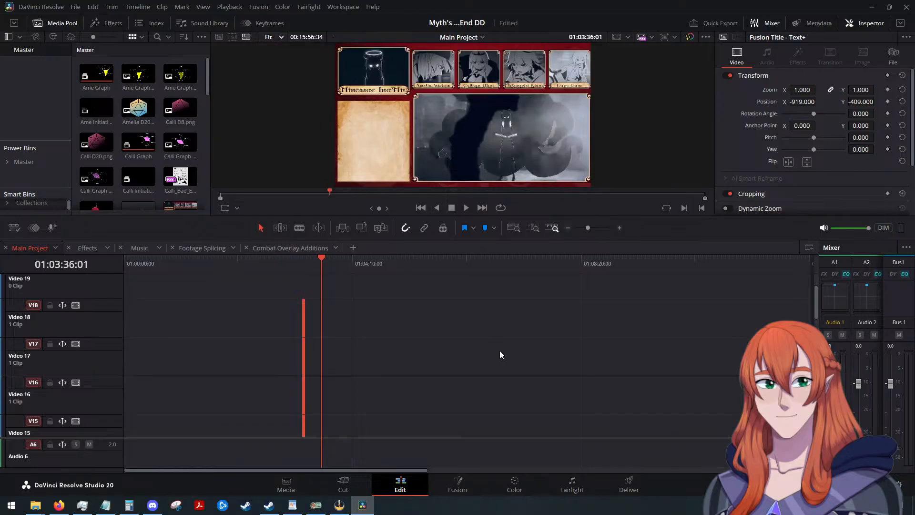
{"action": "scroll", "coordinate": [500, 353], "scroll_direction": "down", "scroll_amount": 12}
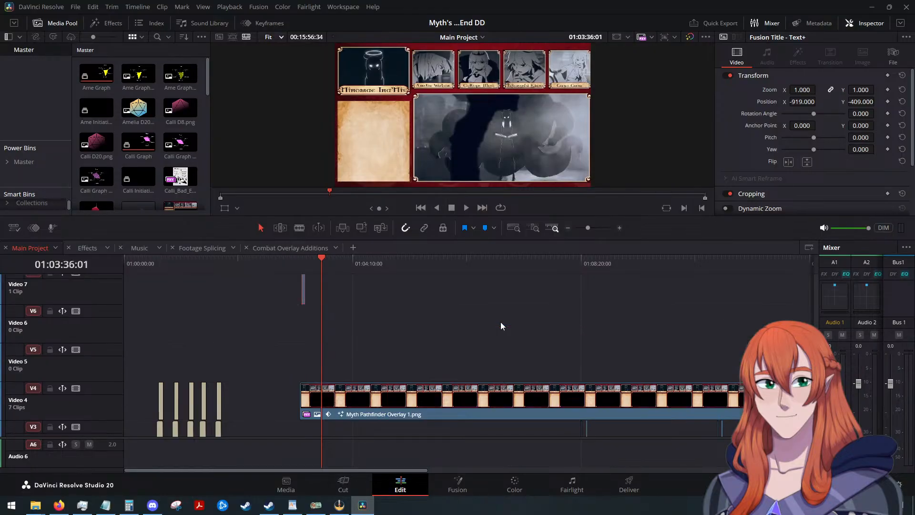
{"action": "key", "text": "ctrl+z"}
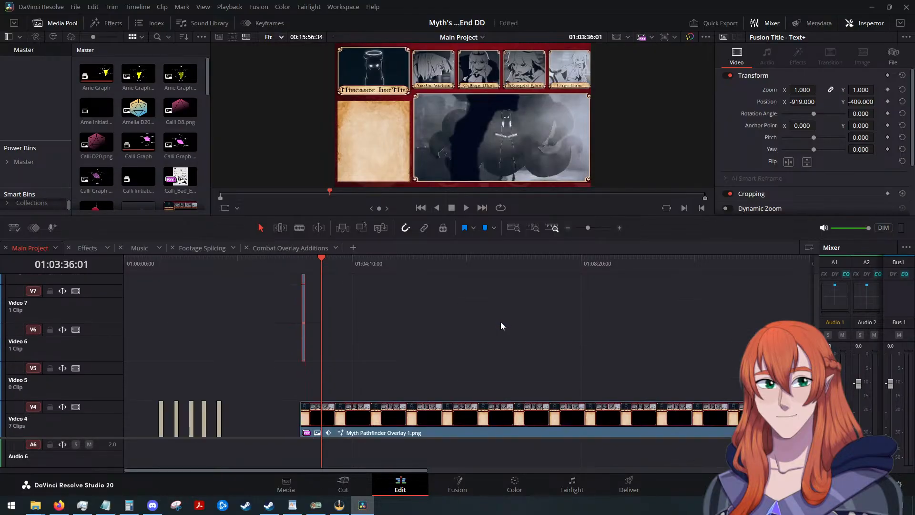
{"action": "scroll", "coordinate": [500, 322], "scroll_direction": "up", "scroll_amount": 5}
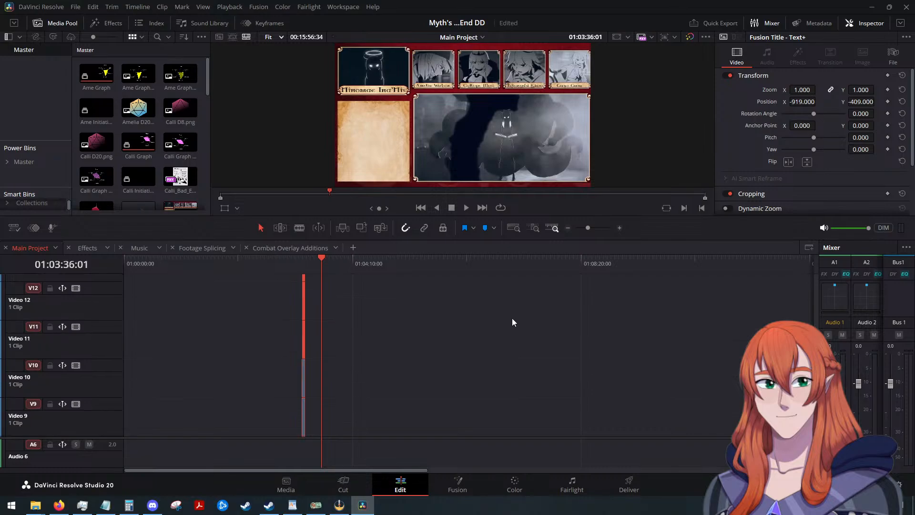
{"action": "scroll", "coordinate": [501, 314], "scroll_direction": "down", "scroll_amount": 6}
Play Main Project from about 01:02:36, speeding up until the combat overlay begins, and review it to about 01:03:36.
{"action": "left_click", "coordinate": [267, 263]}
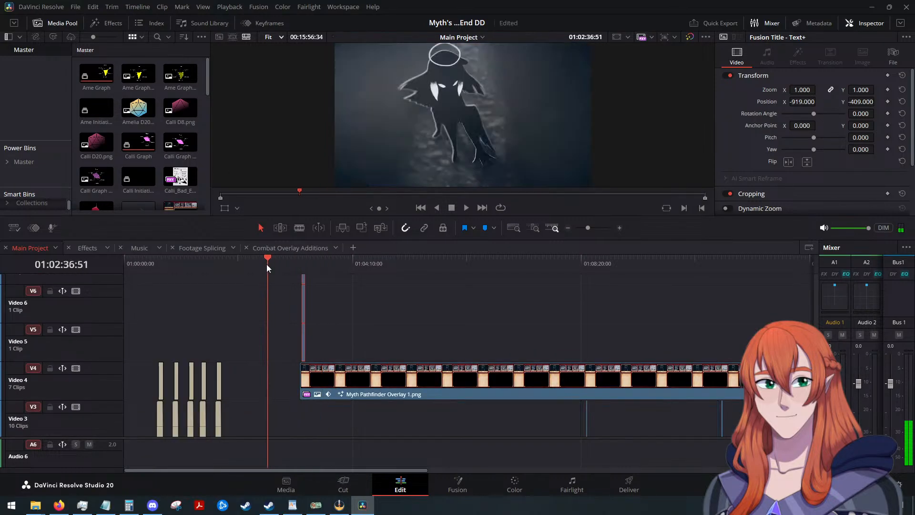
{"action": "left_click", "coordinate": [465, 208]}
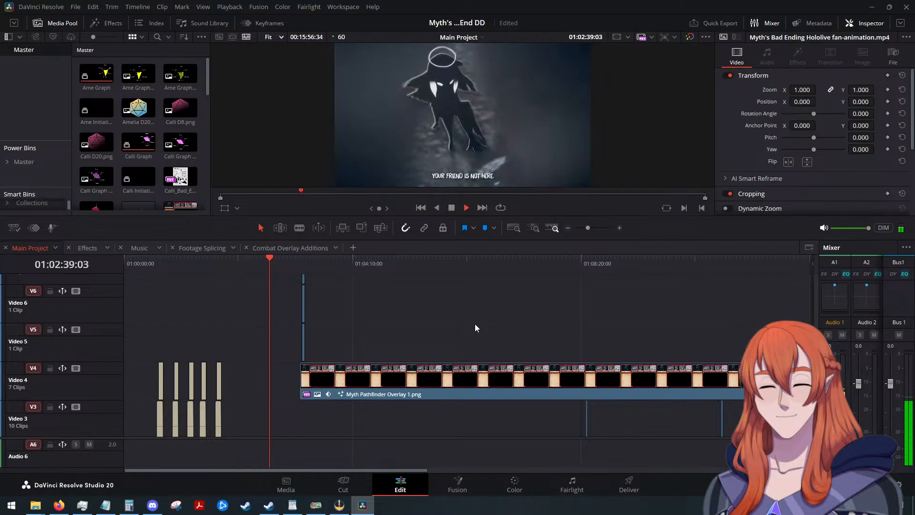
{"action": "key", "text": "l"}
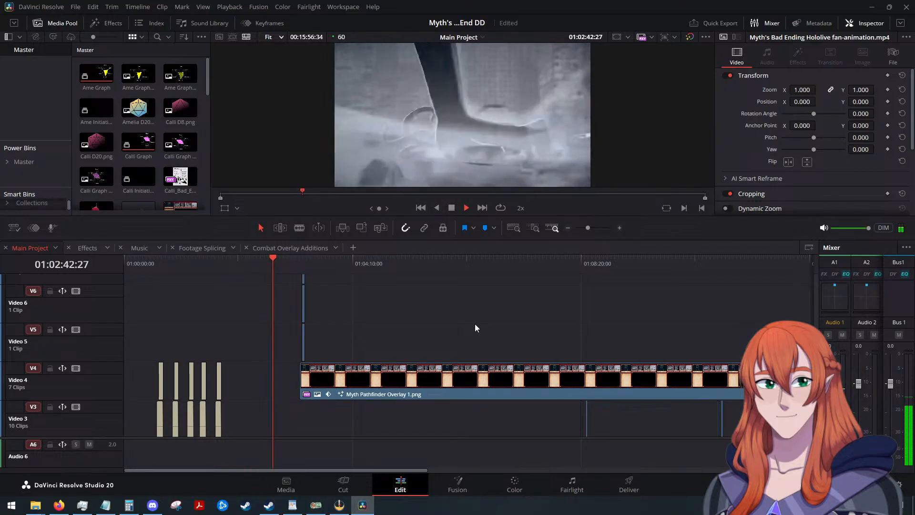
{"action": "key", "text": "l"}
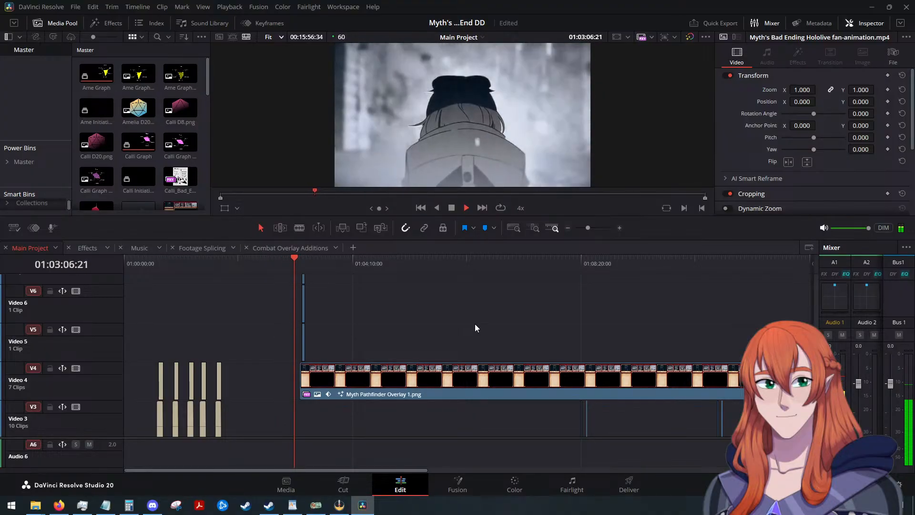
{"action": "key", "text": "k"}
{"action": "key", "text": "l"}
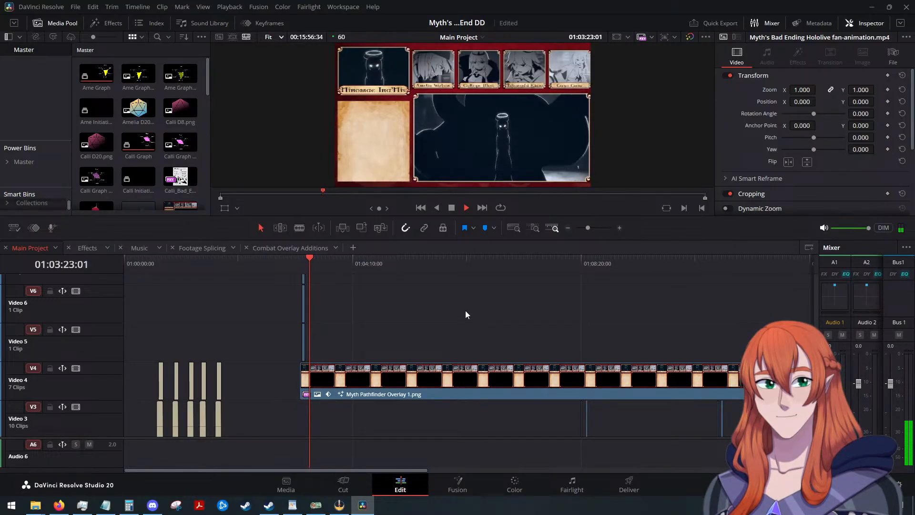
{"action": "scroll", "coordinate": [465, 310], "scroll_direction": "up", "scroll_amount": 5}
{"action": "scroll", "coordinate": [552, 304], "scroll_direction": "down", "scroll_amount": 2}
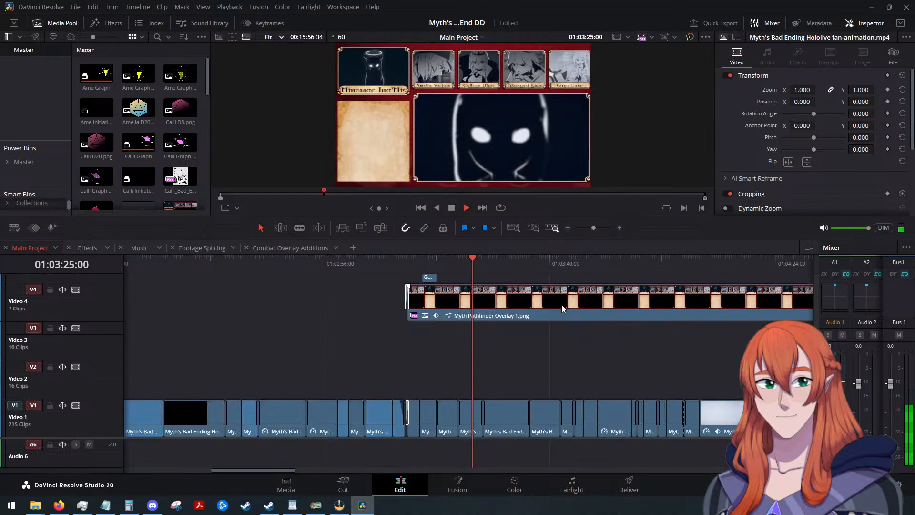
{"action": "left_click", "coordinate": [452, 208]}
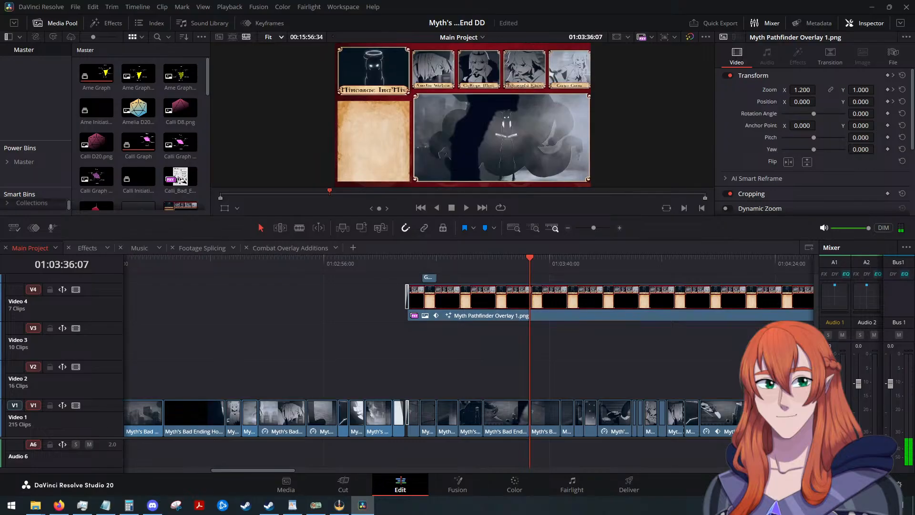
{"action": "key", "text": "alt+Tab"}
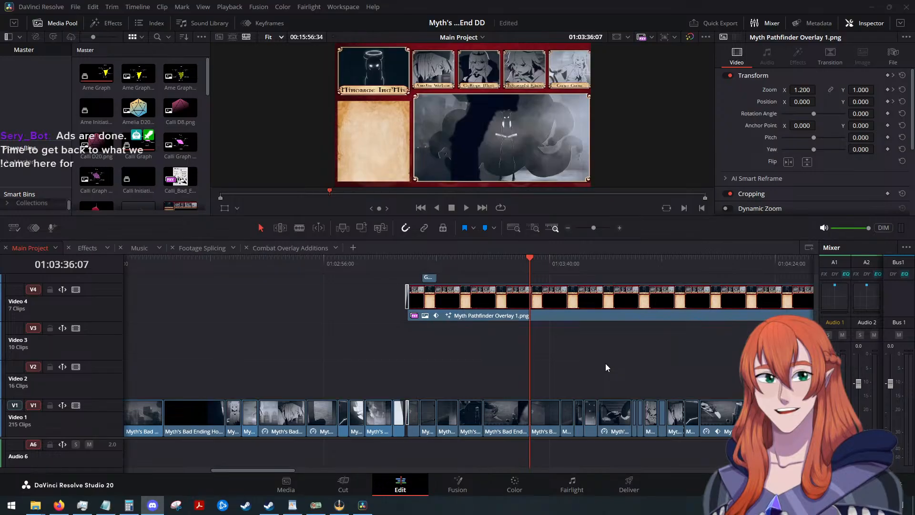
{"action": "scroll", "coordinate": [605, 363], "scroll_direction": "up", "scroll_amount": 2}
{"action": "scroll", "coordinate": [606, 356], "scroll_direction": "down", "scroll_amount": 2}
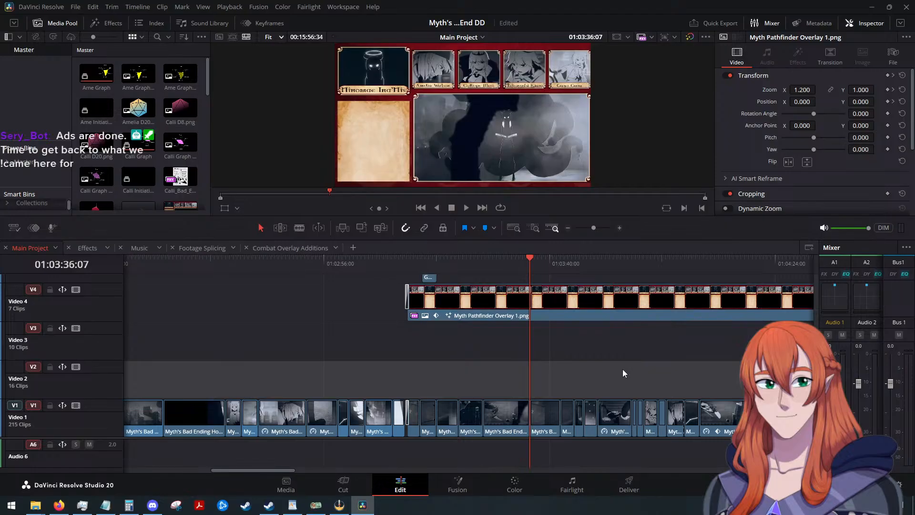
{"action": "scroll", "coordinate": [619, 379], "scroll_direction": "down", "scroll_amount": 10}
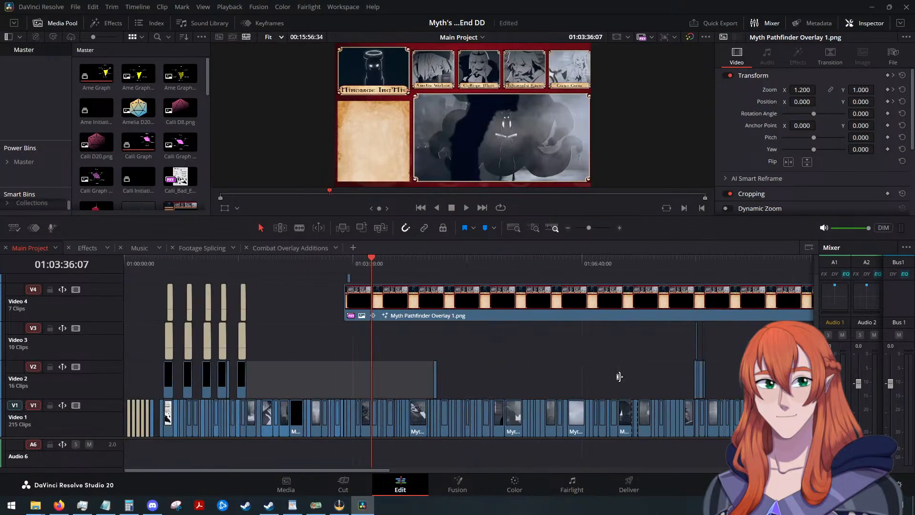
{"action": "scroll", "coordinate": [619, 376], "scroll_direction": "up", "scroll_amount": 4}
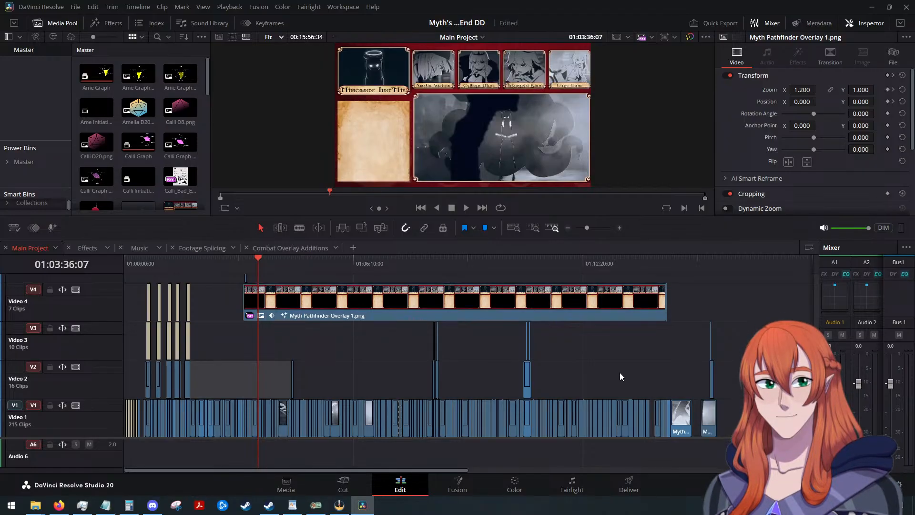
Switch to WordPad and read the script notes in Myth's Bad End Analysis on the Dice Zone and Calliope's attack.
{"action": "key", "text": "alt+Tab"}
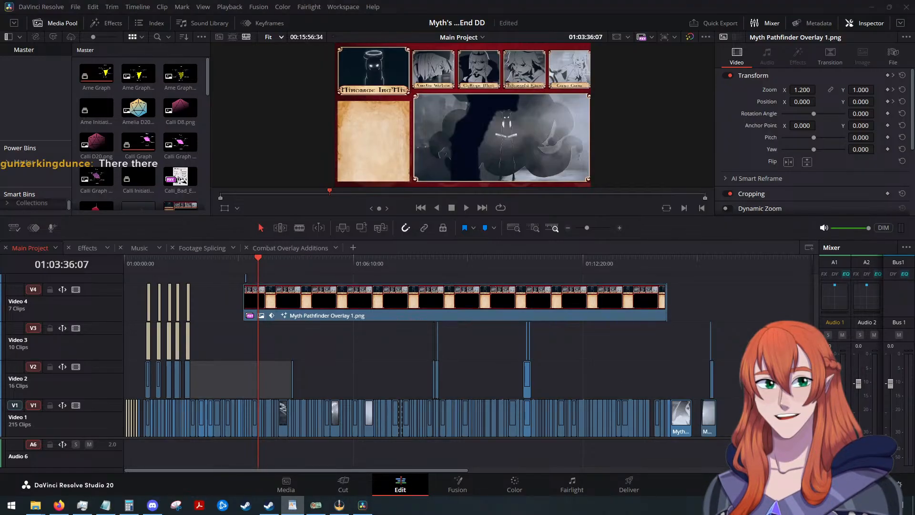
{"action": "left_click_drag", "start_coordinate": [0, 30], "coordinate": [422, 53]}
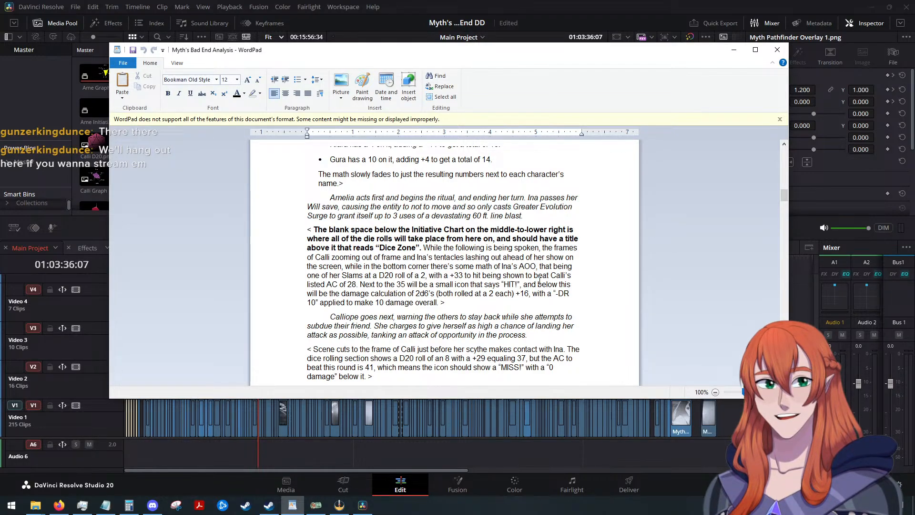
{"action": "scroll", "coordinate": [519, 279], "scroll_direction": "down", "scroll_amount": 1}
{"action": "scroll", "coordinate": [519, 279], "scroll_direction": "down", "scroll_amount": 1}
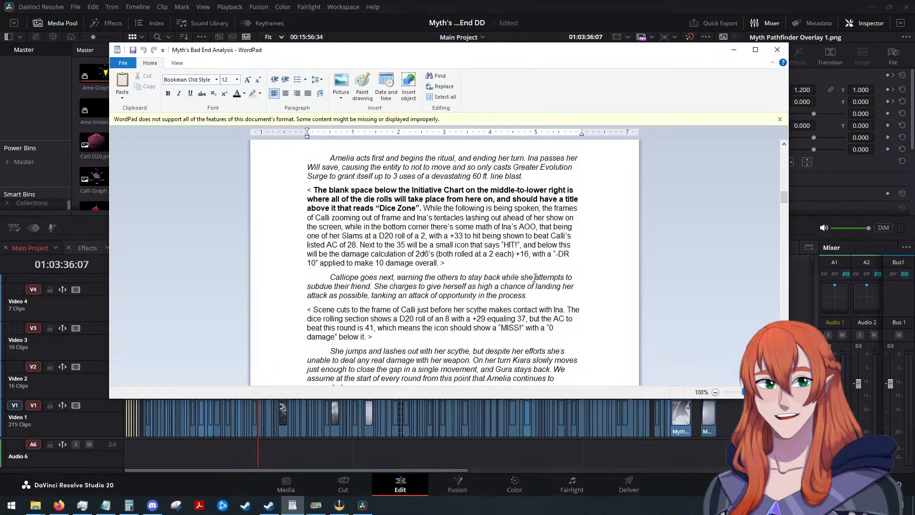
Switch back to DaVinci Resolve and look over the clip stacks on Main Project's video tracks, from Video 1 up to Video 20.
{"action": "left_click", "coordinate": [796, 307]}
{"action": "scroll", "coordinate": [477, 370], "scroll_direction": "up", "scroll_amount": 2}
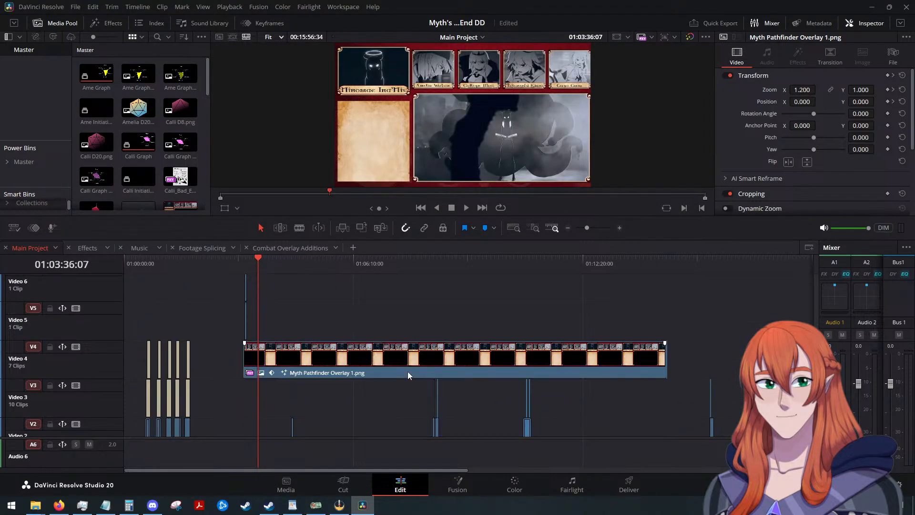
{"action": "scroll", "coordinate": [408, 371], "scroll_direction": "up", "scroll_amount": 10}
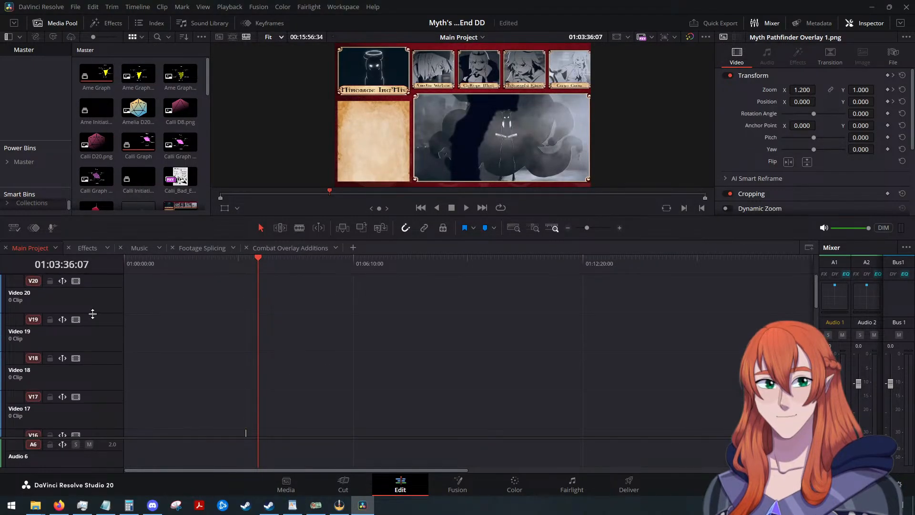
{"action": "scroll", "coordinate": [130, 307], "scroll_direction": "down", "scroll_amount": 14}
{"action": "scroll", "coordinate": [133, 307], "scroll_direction": "up", "scroll_amount": 3}
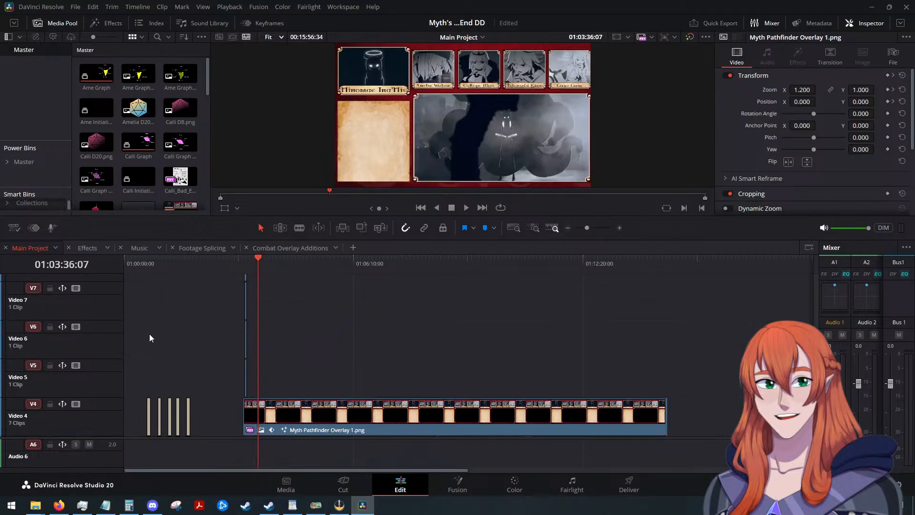
{"action": "scroll", "coordinate": [152, 336], "scroll_direction": "up", "scroll_amount": 2}
{"action": "scroll", "coordinate": [173, 328], "scroll_direction": "up", "scroll_amount": 2}
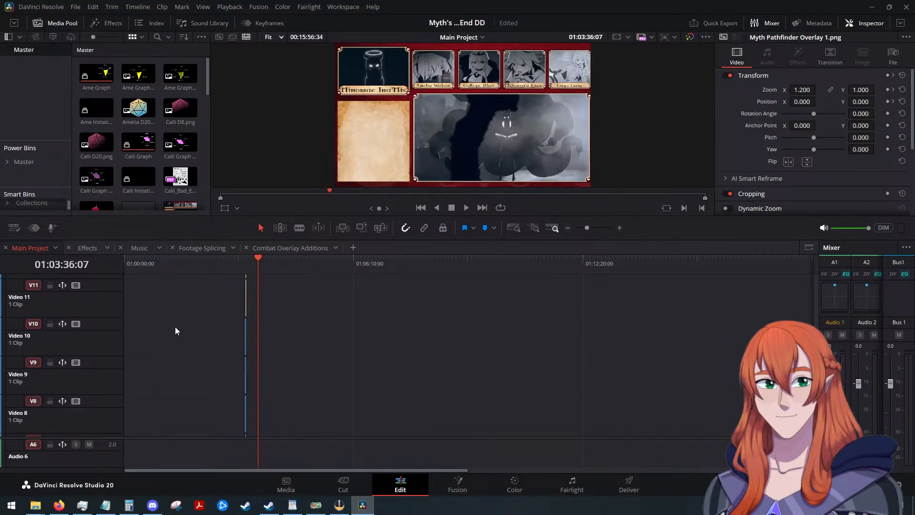
{"action": "scroll", "coordinate": [176, 331], "scroll_direction": "down", "scroll_amount": 7}
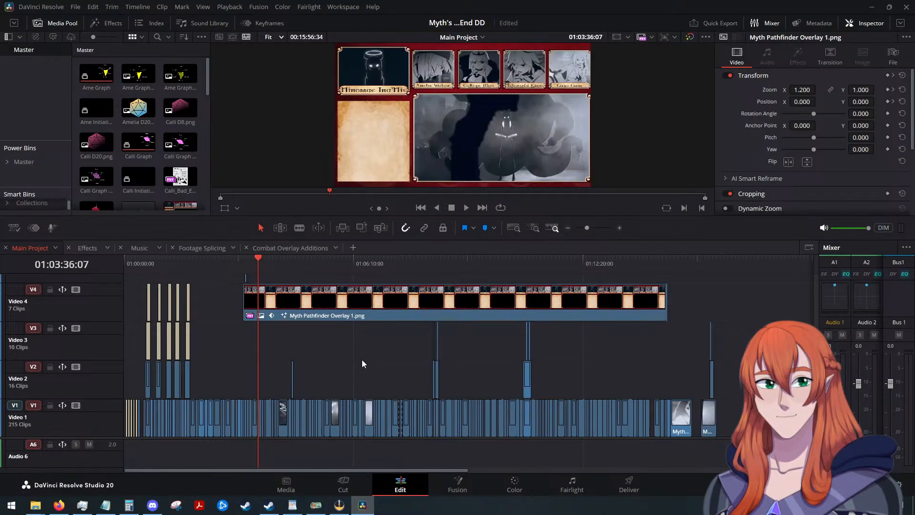
{"action": "scroll", "coordinate": [362, 359], "scroll_direction": "up", "scroll_amount": 10}
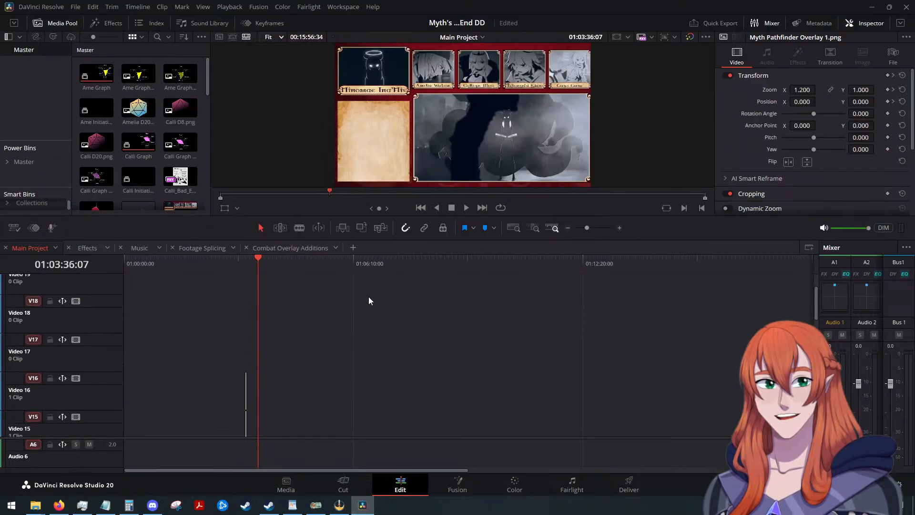
{"action": "scroll", "coordinate": [369, 301], "scroll_direction": "down", "scroll_amount": 10}
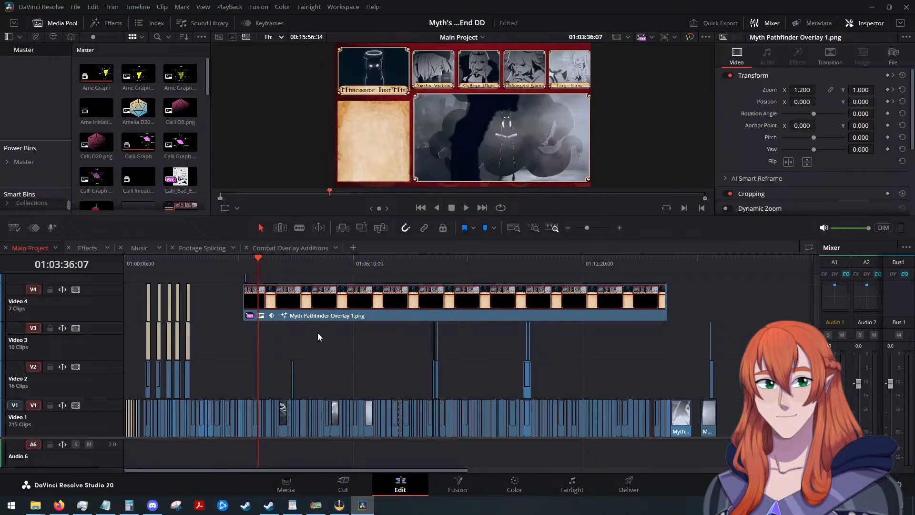
Move the Main Project playhead past the last clip, to 01:16:46:23.
{"action": "left_click", "coordinate": [282, 416]}
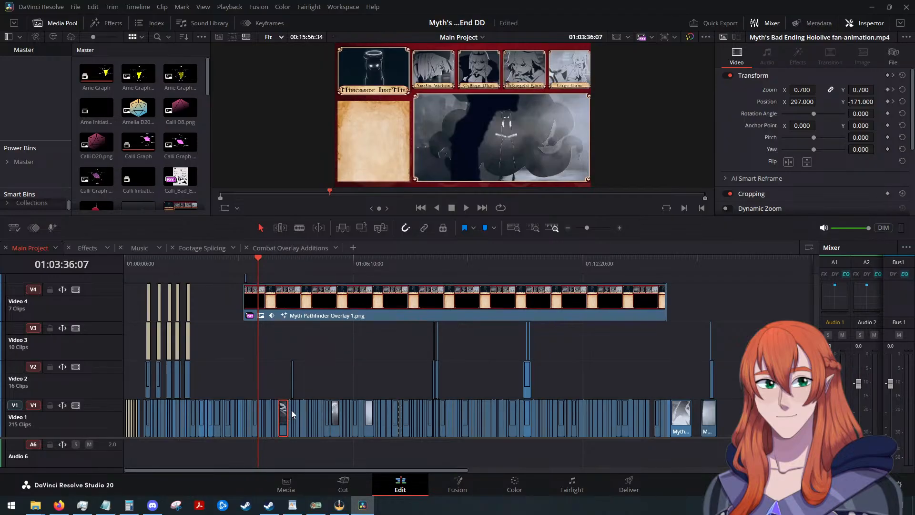
{"action": "left_click", "coordinate": [400, 355]}
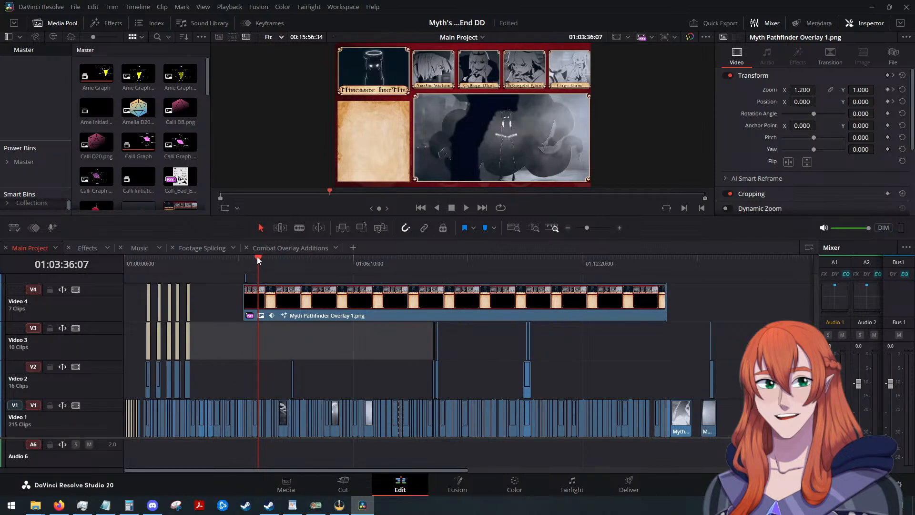
{"action": "left_click_drag", "start_coordinate": [256, 256], "coordinate": [747, 308]}
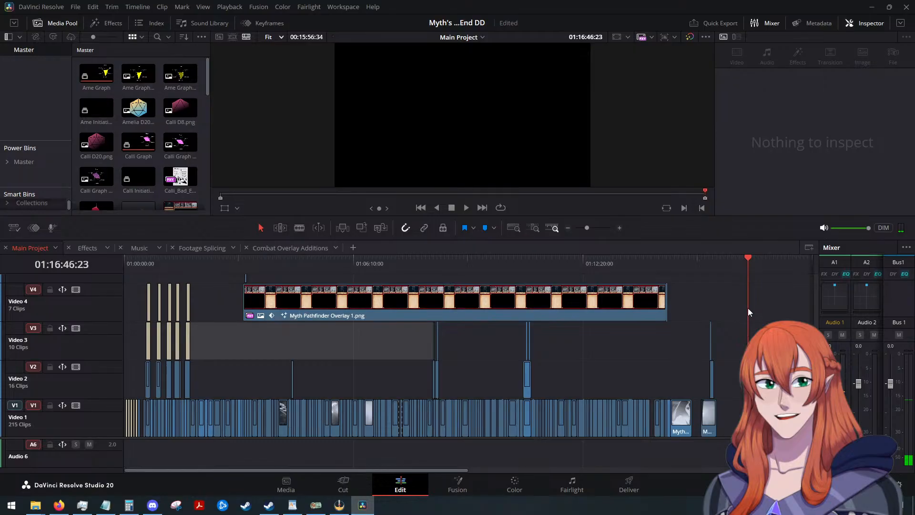
Try to generate proxy media for Myth's Bad Ending Hololive fan-animation.mp4 in the Master bin.
{"action": "scroll", "coordinate": [169, 124], "scroll_direction": "down", "scroll_amount": 6}
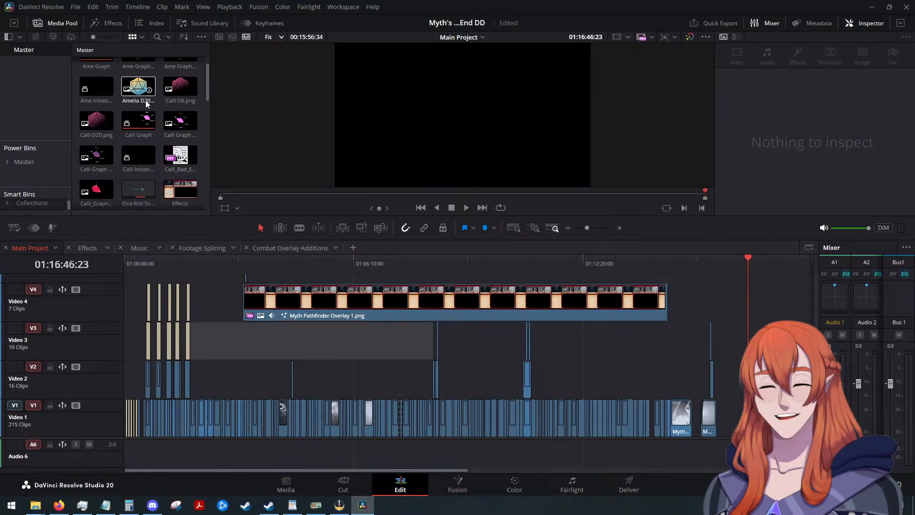
{"action": "scroll", "coordinate": [161, 193], "scroll_direction": "down", "scroll_amount": 5}
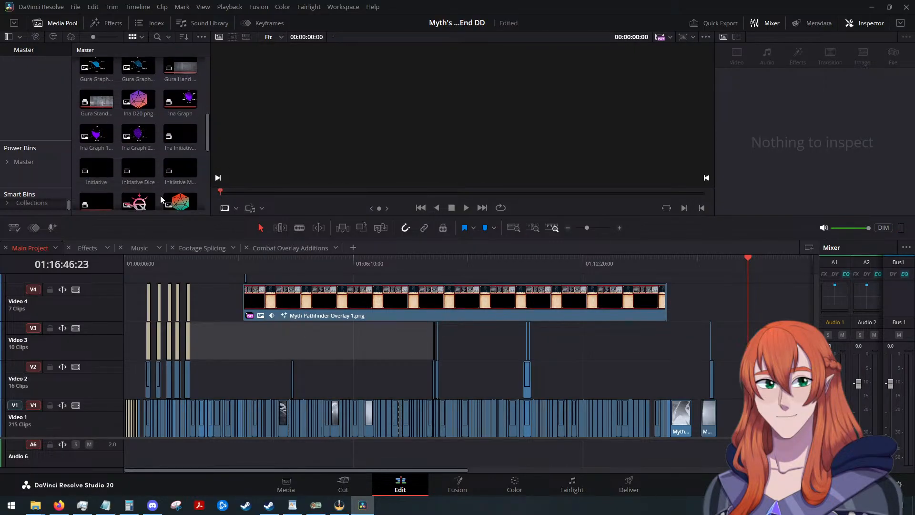
{"action": "scroll", "coordinate": [159, 198], "scroll_direction": "down", "scroll_amount": 3}
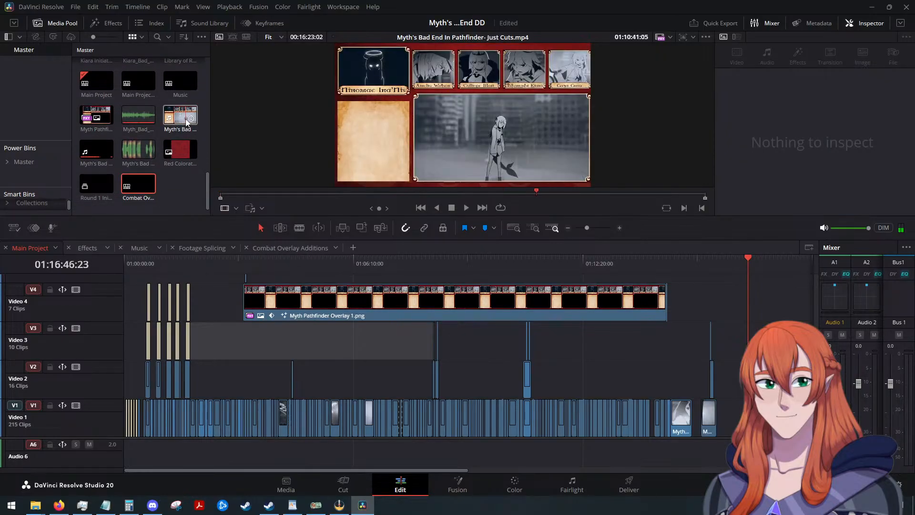
{"action": "right_click", "coordinate": [95, 153]}
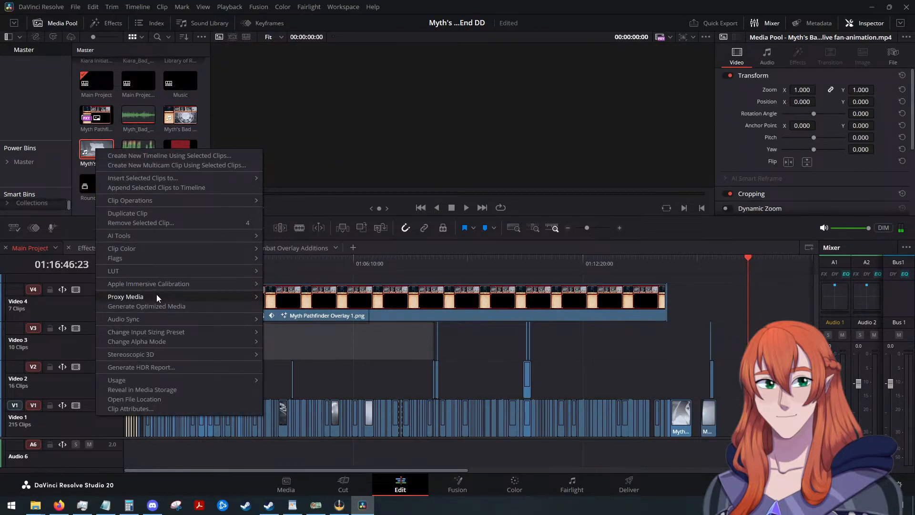
{"action": "mouse_move", "coordinate": [157, 295]}
{"action": "left_click", "coordinate": [300, 297]}
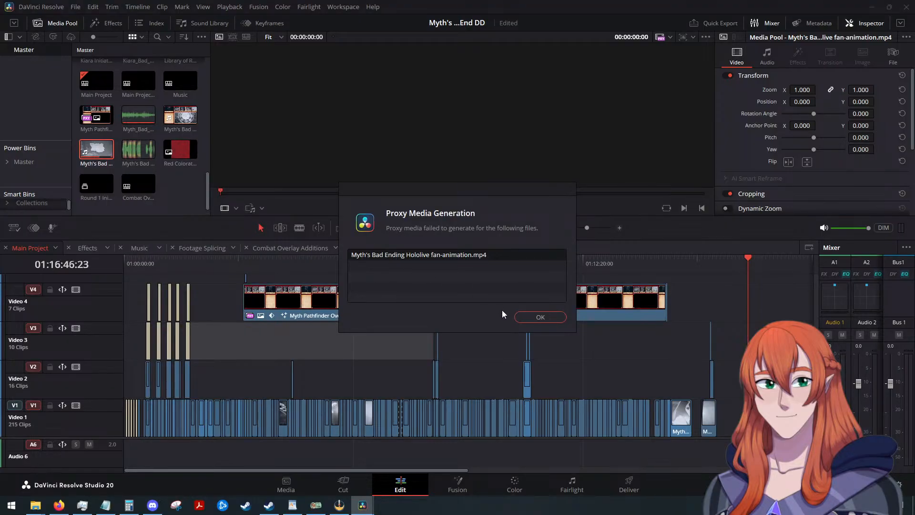
{"action": "left_click", "coordinate": [527, 317]}
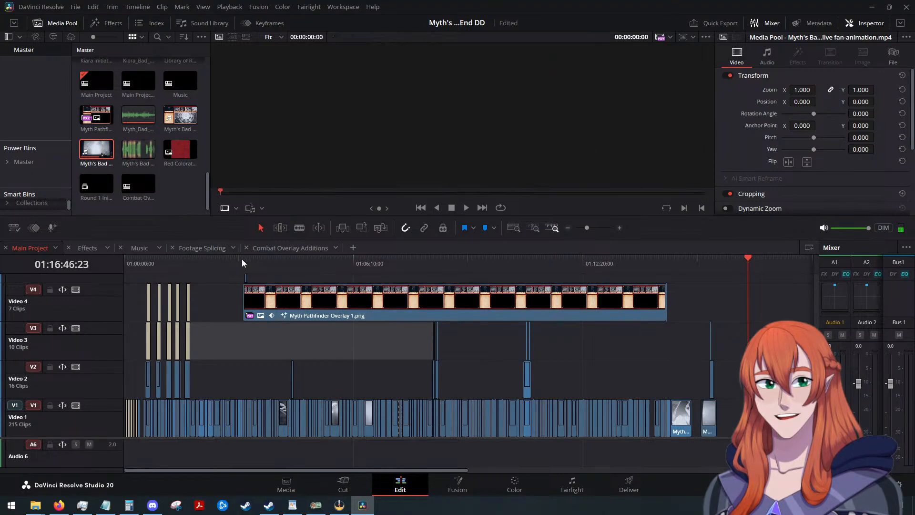
{"action": "left_click", "coordinate": [676, 307]}
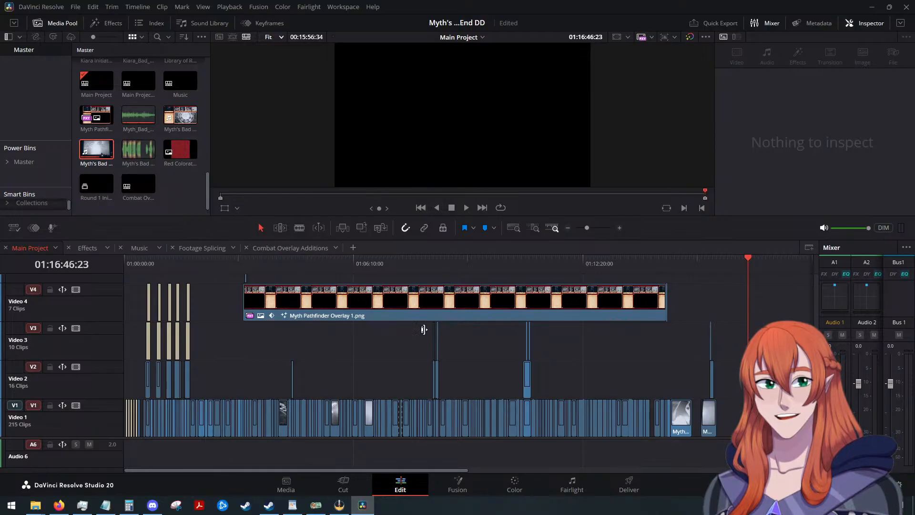
Open the Effects timeline, play the D20 roll animation from 01:00:00:00, and return the playhead to the start.
{"action": "left_click", "coordinate": [87, 248]}
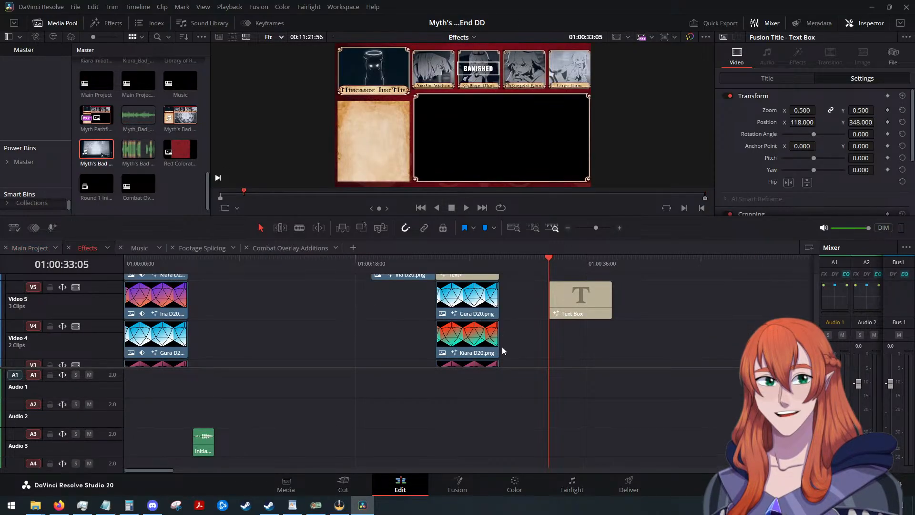
{"action": "scroll", "coordinate": [502, 350], "scroll_direction": "up", "scroll_amount": 5}
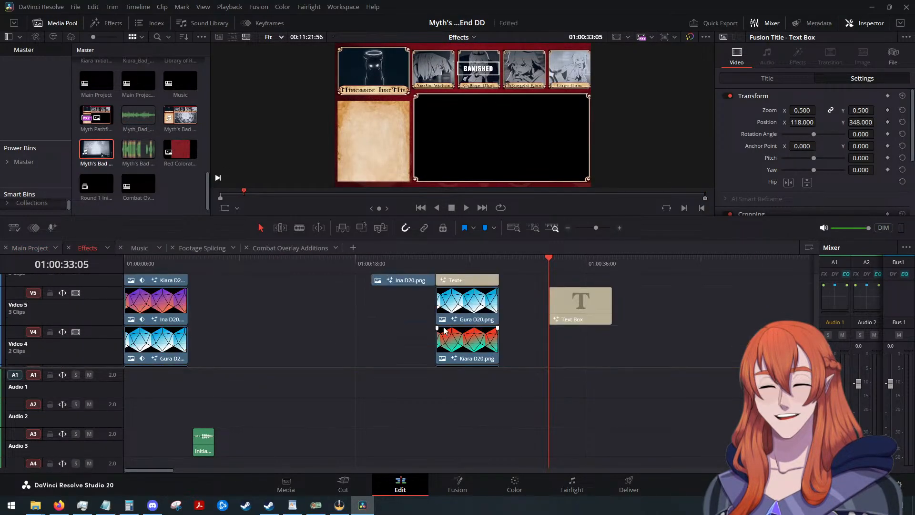
{"action": "left_click_drag", "start_coordinate": [550, 258], "coordinate": [125, 260]}
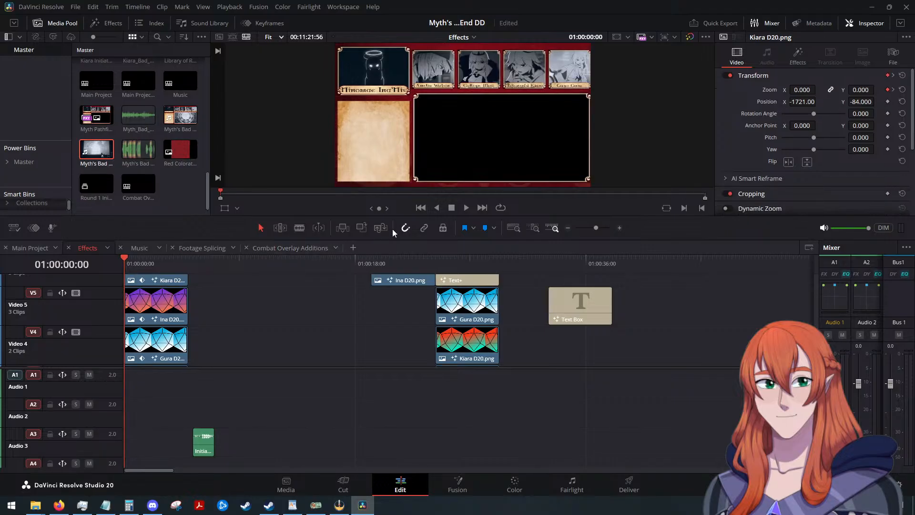
{"action": "left_click", "coordinate": [466, 211]}
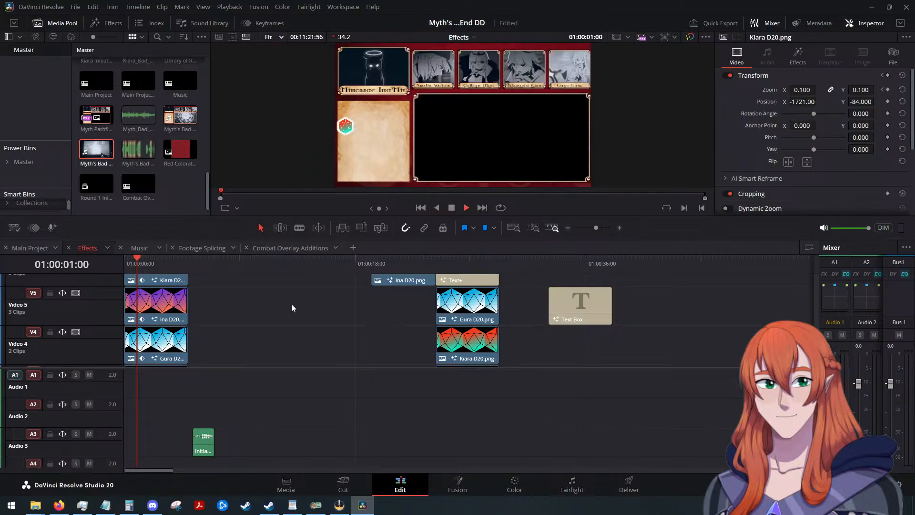
{"action": "left_click_drag", "start_coordinate": [138, 260], "coordinate": [108, 266]}
{"action": "left_click", "coordinate": [463, 207]}
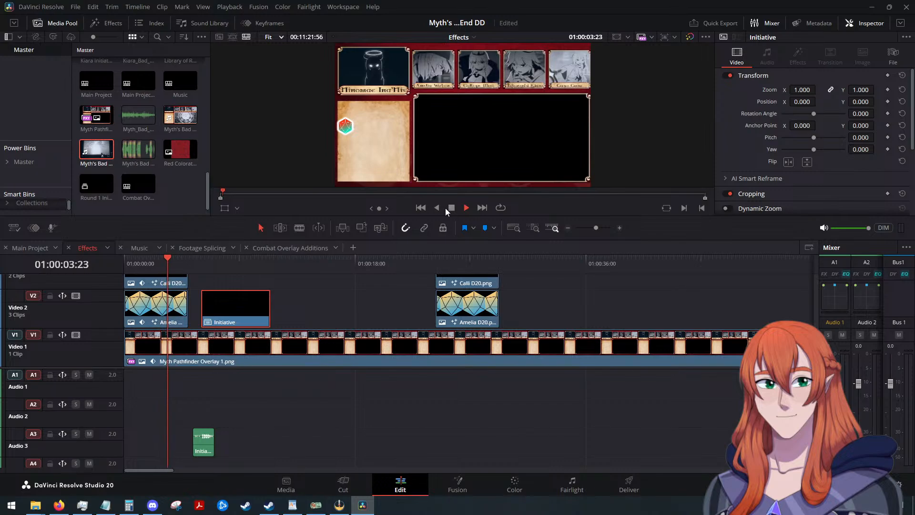
{"action": "left_click", "coordinate": [450, 207]}
{"action": "scroll", "coordinate": [336, 325], "scroll_direction": "up", "scroll_amount": 4}
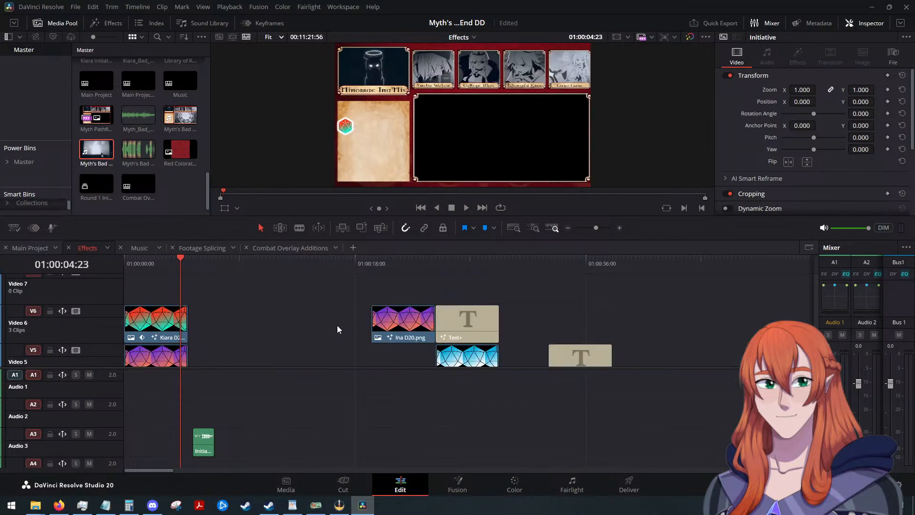
{"action": "scroll", "coordinate": [336, 325], "scroll_direction": "down", "scroll_amount": 4}
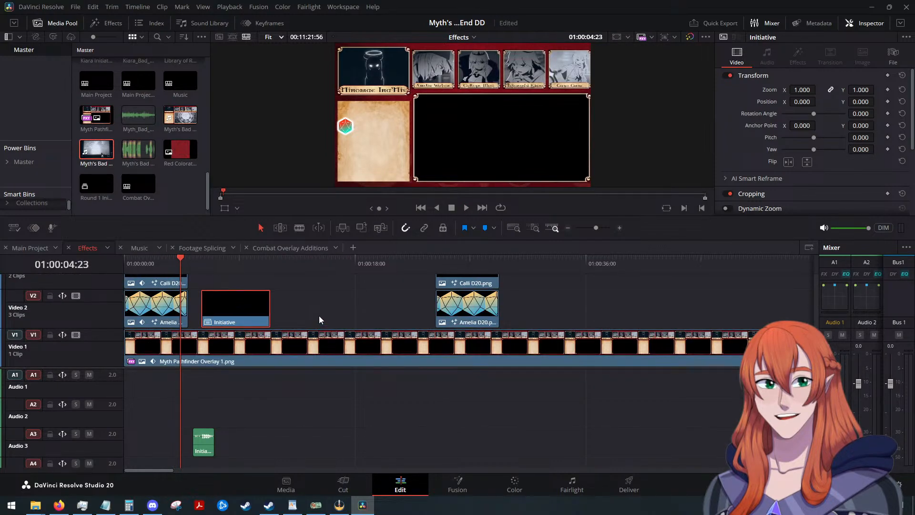
{"action": "left_click_drag", "start_coordinate": [179, 258], "coordinate": [128, 265]}
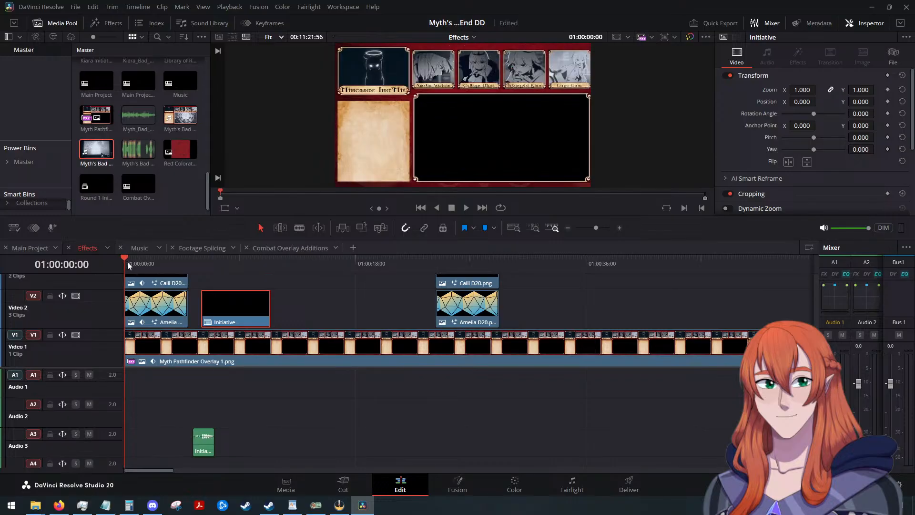
Temporarily move the Amelia D20 clip on Video 2 to 01:00:12:22, preview its roll animation, and put it back at the timeline start.
{"action": "left_click_drag", "start_coordinate": [146, 316], "coordinate": [305, 311]}
{"action": "left_click_drag", "start_coordinate": [132, 264], "coordinate": [283, 268]}
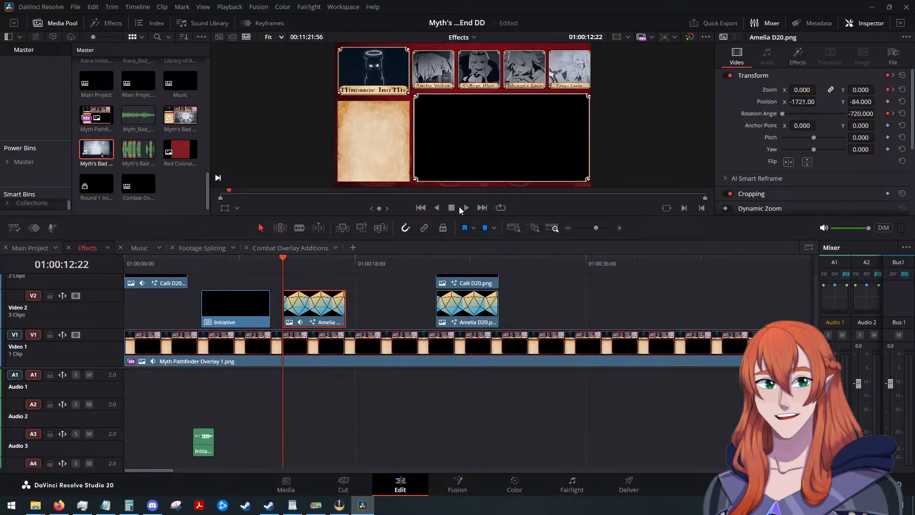
{"action": "left_click", "coordinate": [460, 209]}
{"action": "left_click", "coordinate": [455, 210]}
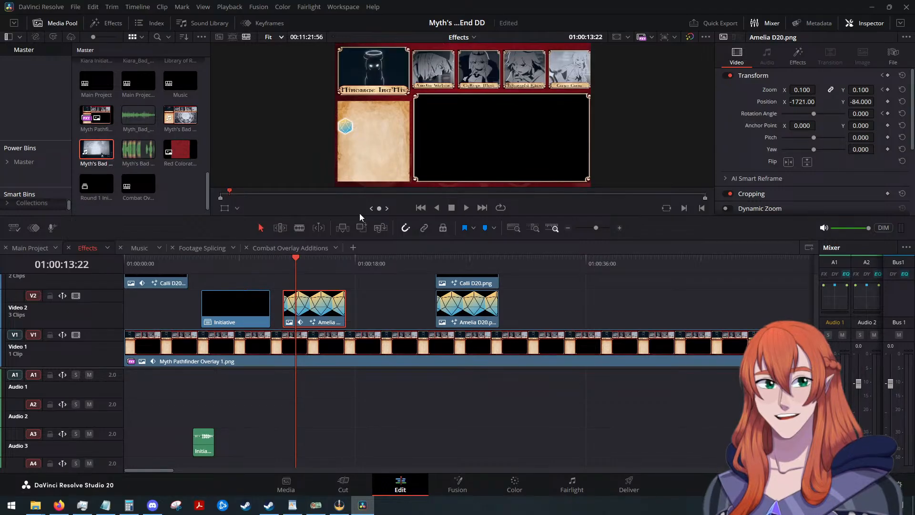
{"action": "left_click_drag", "start_coordinate": [308, 307], "coordinate": [148, 308]}
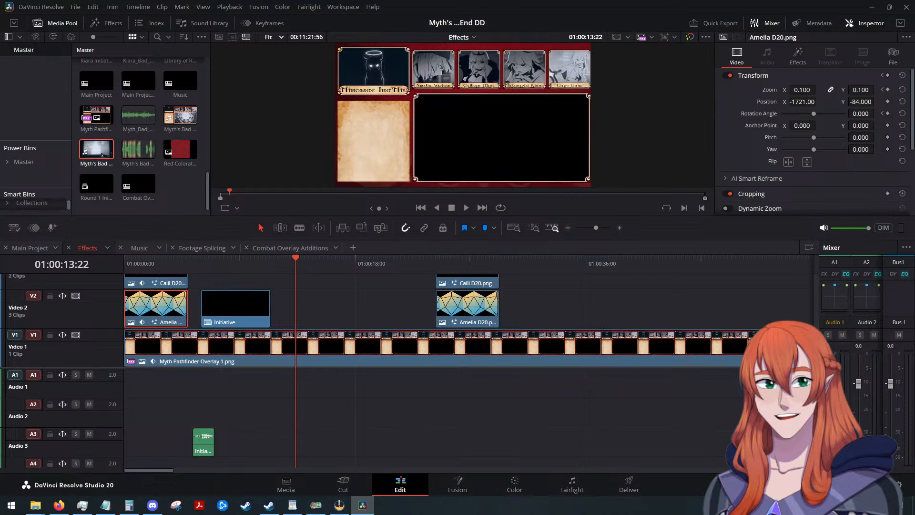
Switch to WordPad and search Myth's Bad End Analysis for "d12".
{"action": "key", "text": "alt+Tab"}
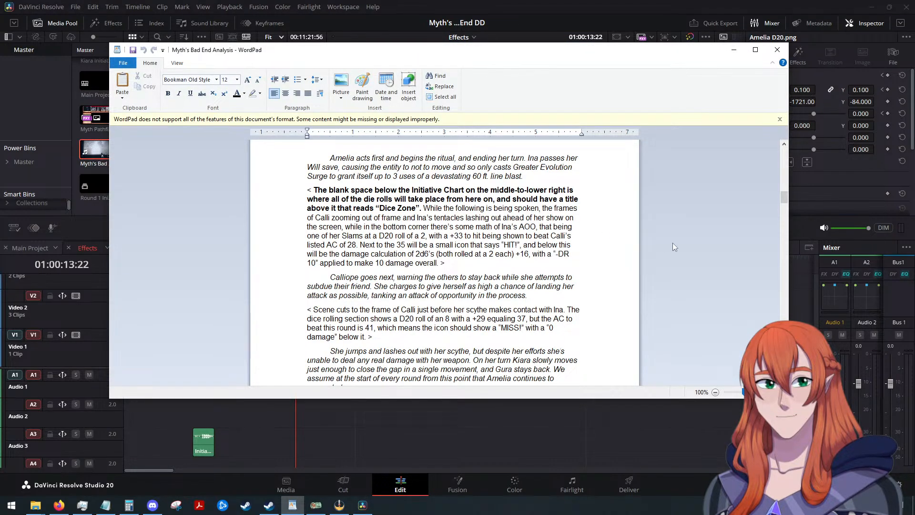
{"action": "key", "text": "ctrl+f"}
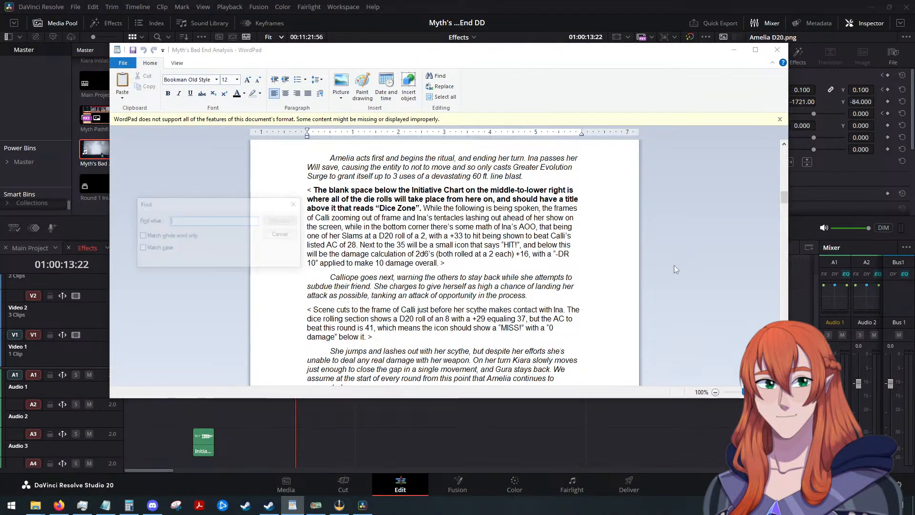
{"action": "type", "text": "d12"}
{"action": "key", "text": "Return"}
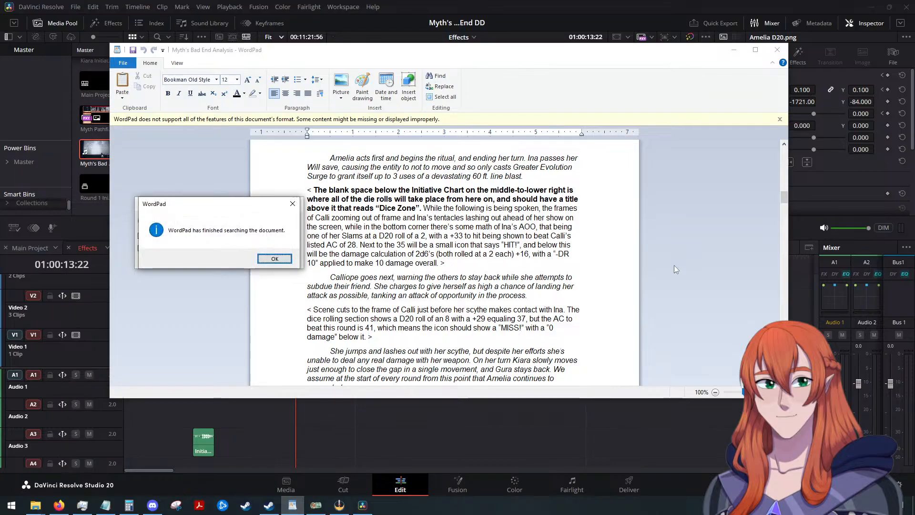
{"action": "left_click", "coordinate": [273, 258]}
Search the script for "d10", read the surrounding passage, and look for any further occurrence.
{"action": "type", "text": "d10"}
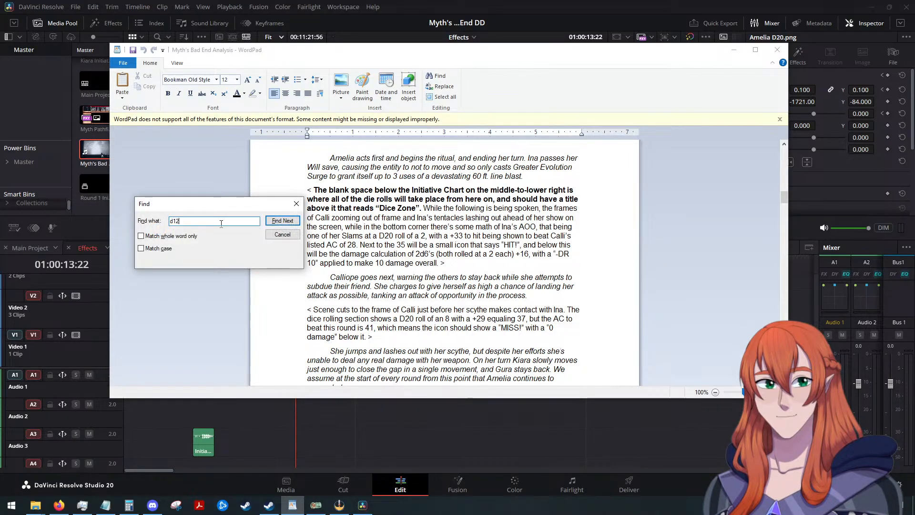
{"action": "key", "text": "Return"}
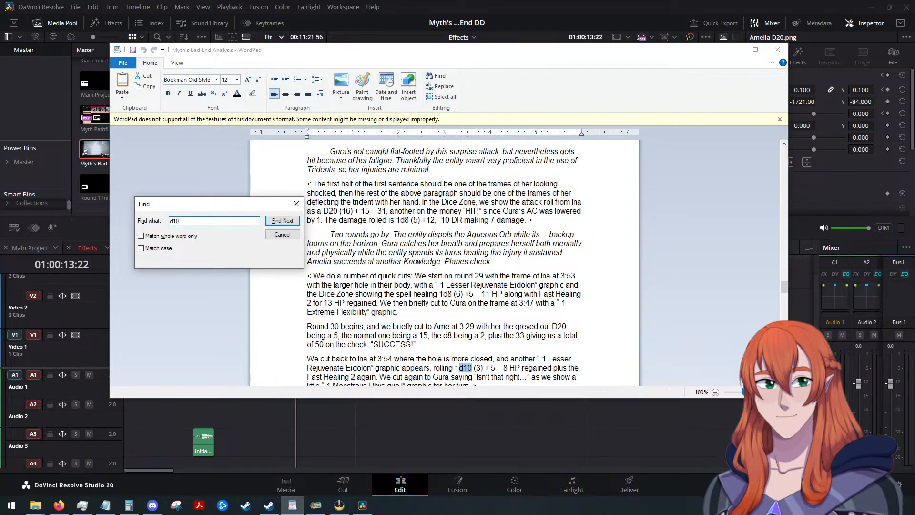
{"action": "scroll", "coordinate": [491, 291], "scroll_direction": "down", "scroll_amount": 1}
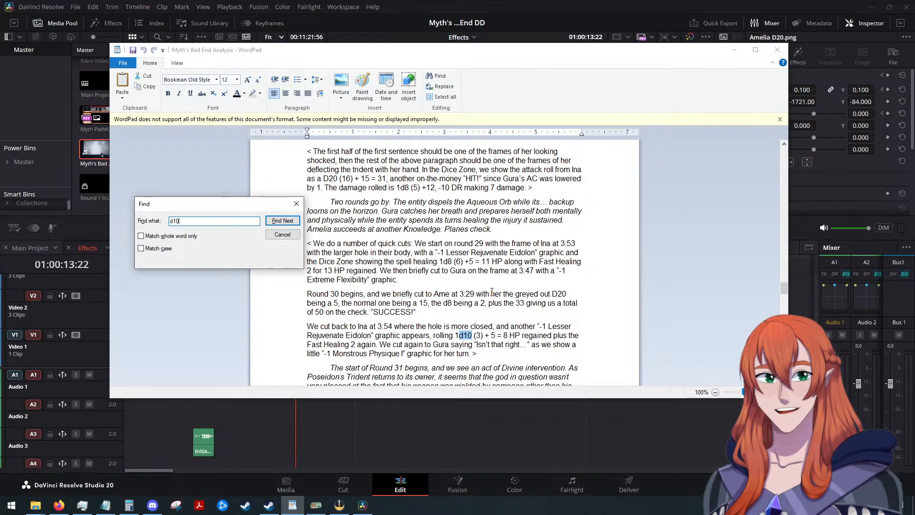
{"action": "left_click", "coordinate": [282, 220]}
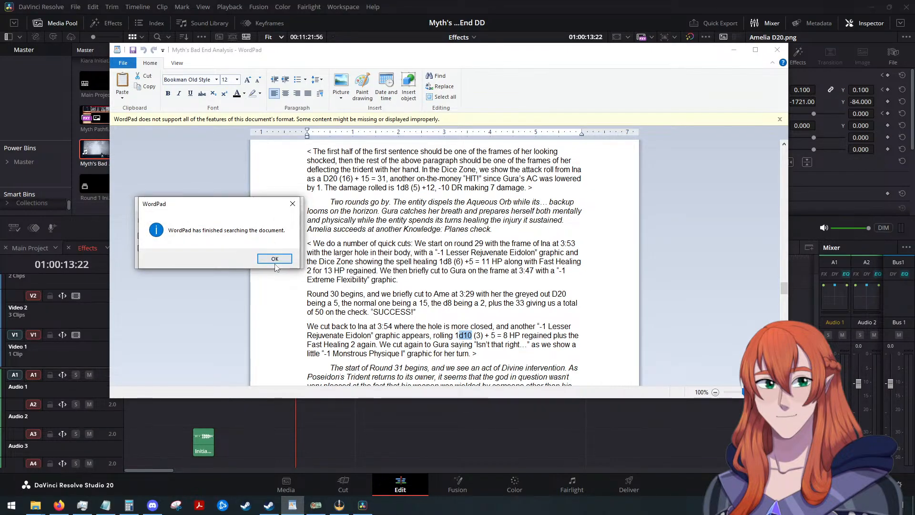
Close the script search and minimize WordPad to return to the Effects timeline in DaVinci Resolve.
{"action": "key", "text": "Return"}
{"action": "left_click", "coordinate": [293, 212]}
{"action": "left_click", "coordinate": [292, 205]}
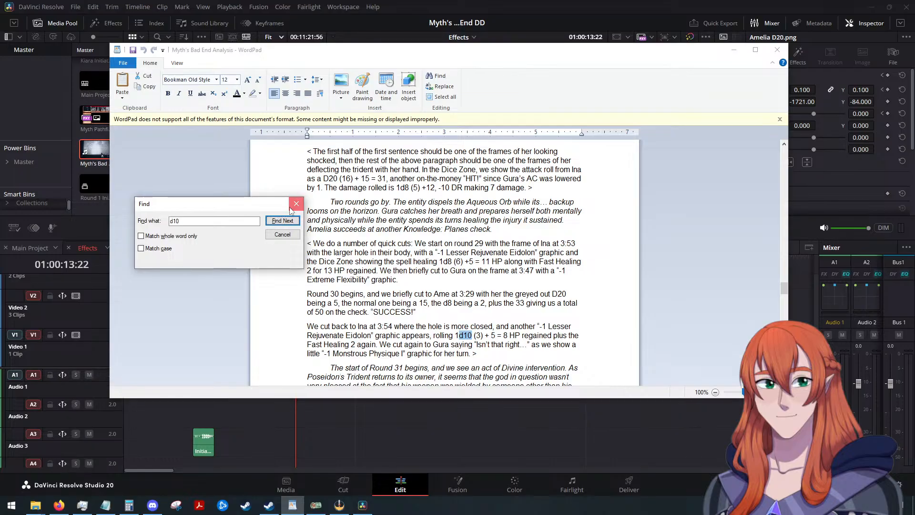
{"action": "left_click", "coordinate": [292, 208]}
{"action": "left_click", "coordinate": [734, 52]}
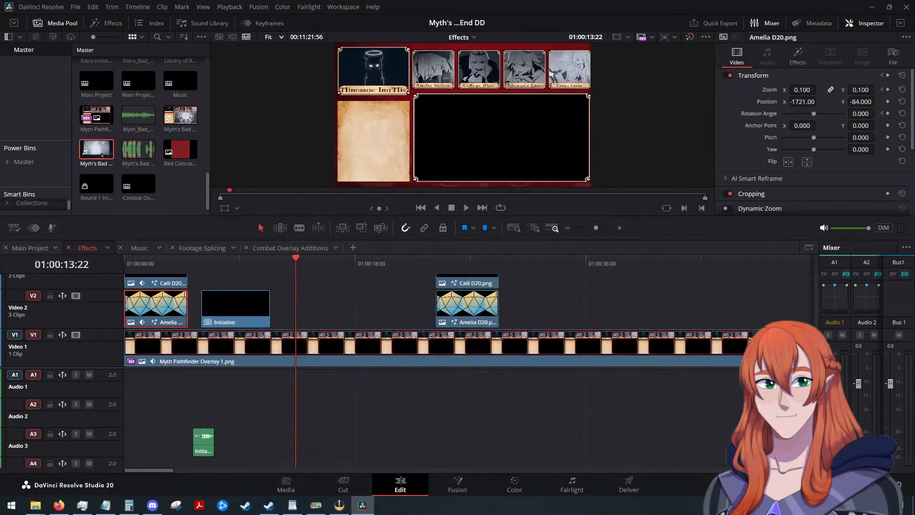
Add Ina D10.png from the file explorer to Video 2 just before the playhead and paste the Amelia D20 clip's keyframed transform attributes onto it.
{"action": "key", "text": "alt+Tab"}
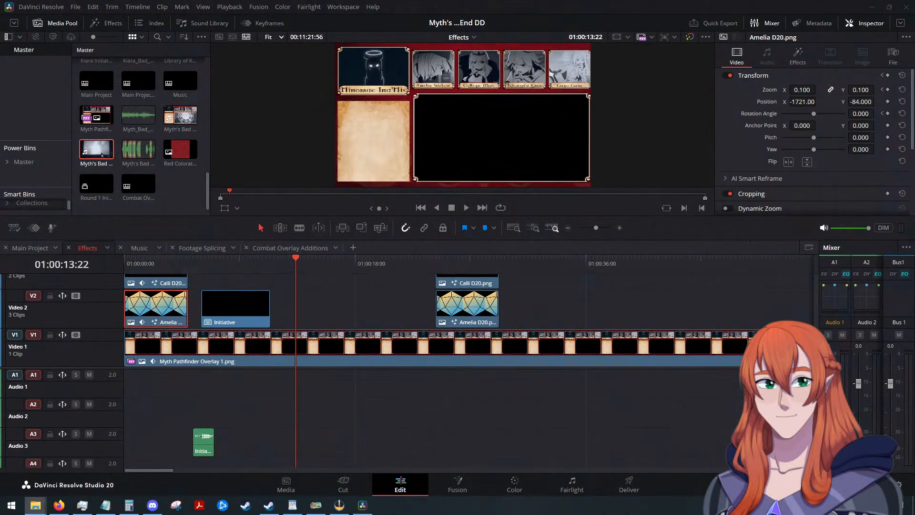
{"action": "left_click_drag", "start_coordinate": [678, 240], "coordinate": [285, 317]}
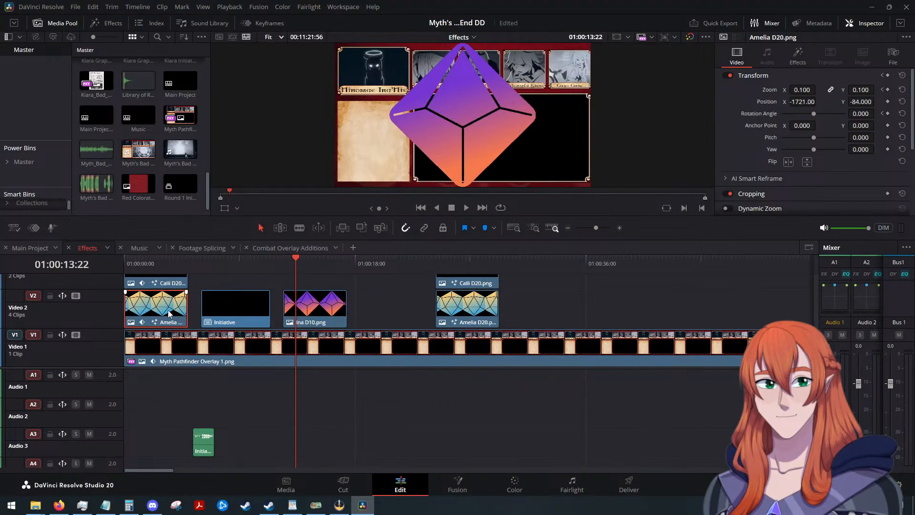
{"action": "left_click", "coordinate": [322, 311]}
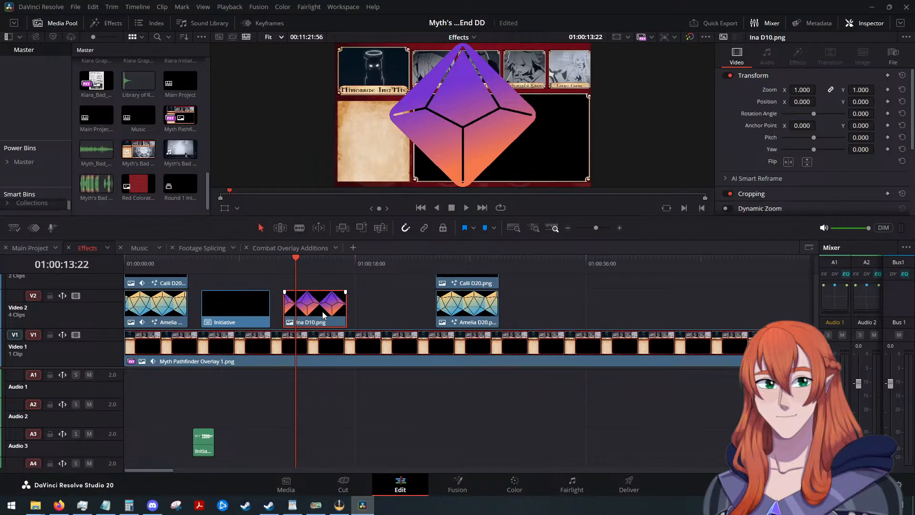
{"action": "key", "text": "alt+v"}
{"action": "left_click", "coordinate": [535, 405]}
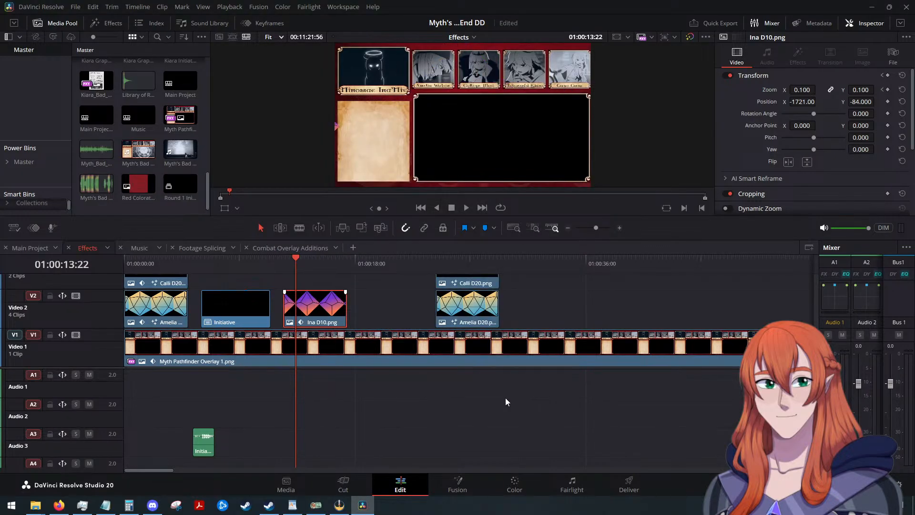
Clear the effects search, find the favorited Outer Stroke effect, and apply it to the Ina D10 clip on Video 2.
{"action": "left_click", "coordinate": [115, 23]}
{"action": "scroll", "coordinate": [30, 99], "scroll_direction": "down", "scroll_amount": 2}
{"action": "left_click", "coordinate": [41, 166]}
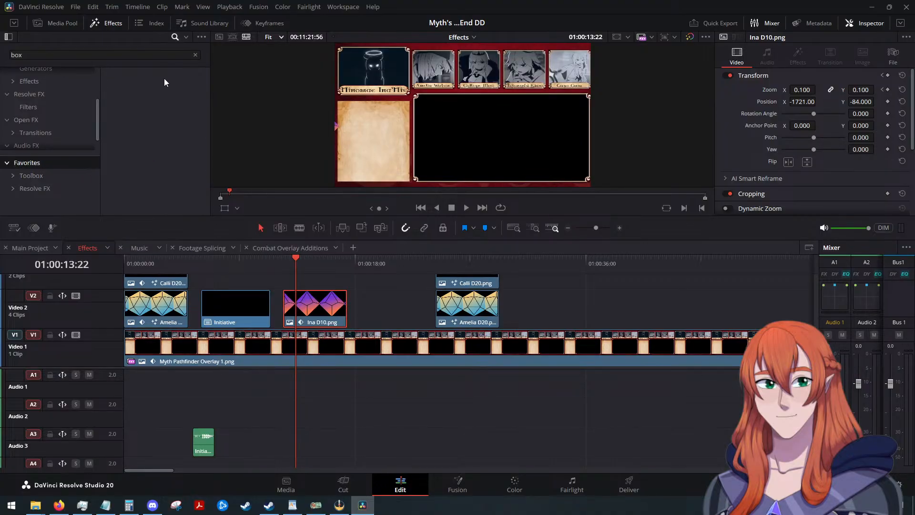
{"action": "left_click", "coordinate": [195, 55]}
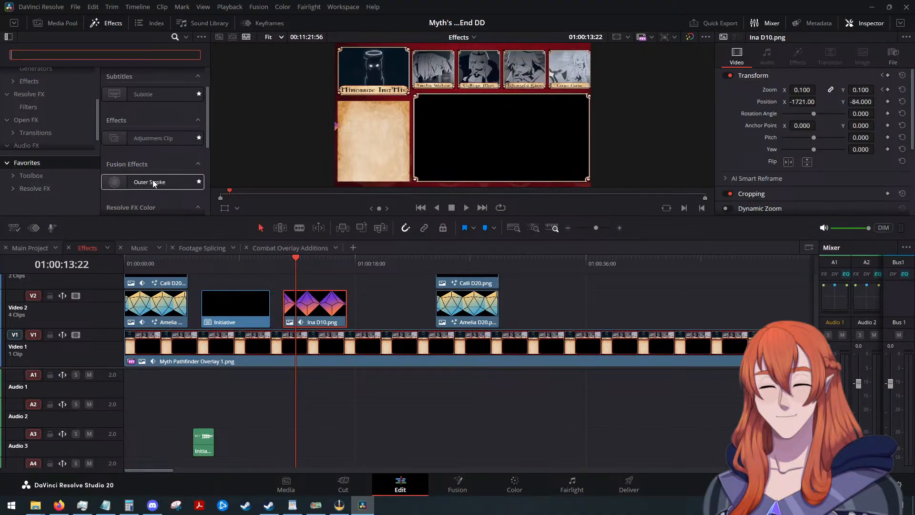
{"action": "left_click_drag", "start_coordinate": [152, 182], "coordinate": [313, 307]}
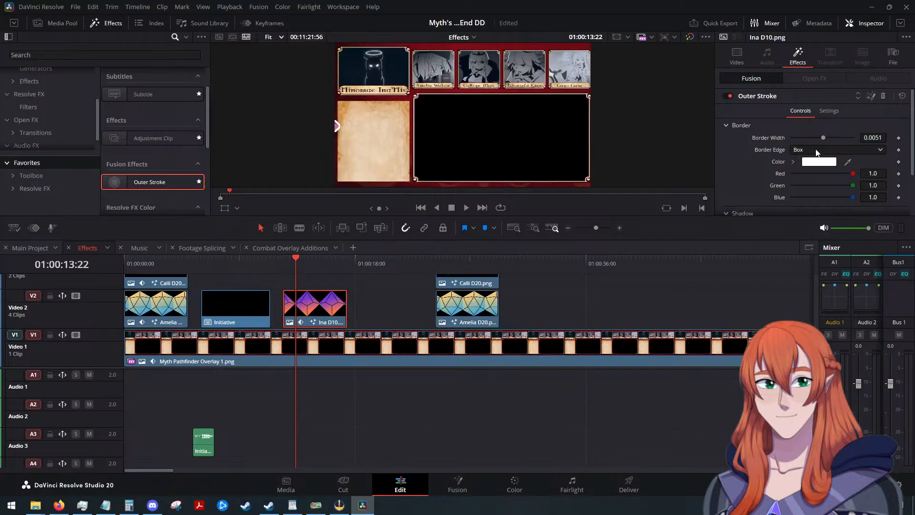
Set the Ina D10 clip's Outer Stroke border edge to Gaussian, leaving the border color picker without a change.
{"action": "left_click", "coordinate": [819, 163]}
{"action": "key", "text": "Escape"}
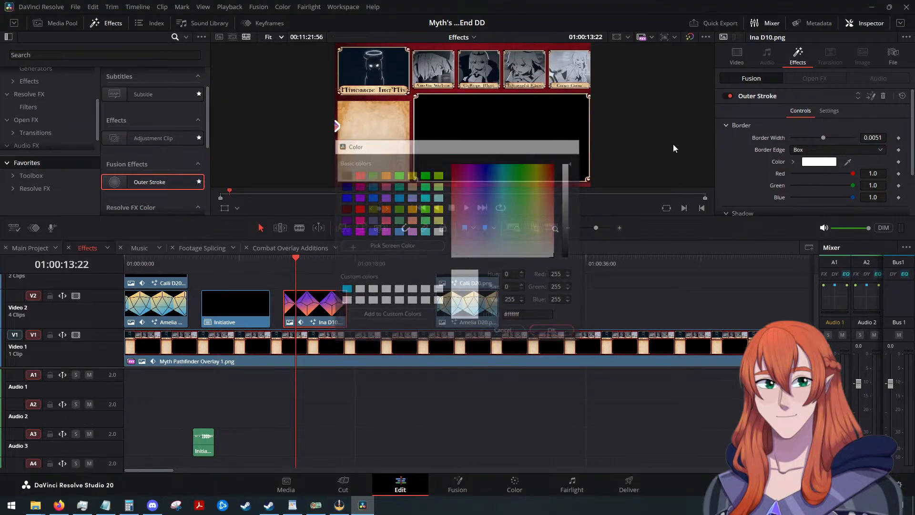
{"action": "left_click", "coordinate": [818, 149]}
{"action": "left_click", "coordinate": [820, 183]}
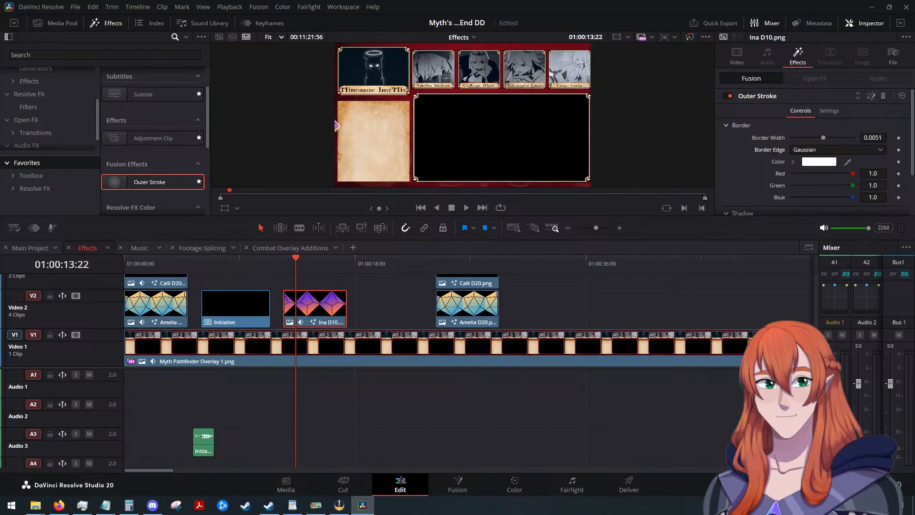
Switch to WordPad and search Myth's Bad End Analysis for "d8", stepping through the occurrences.
{"action": "key", "text": "alt+Tab"}
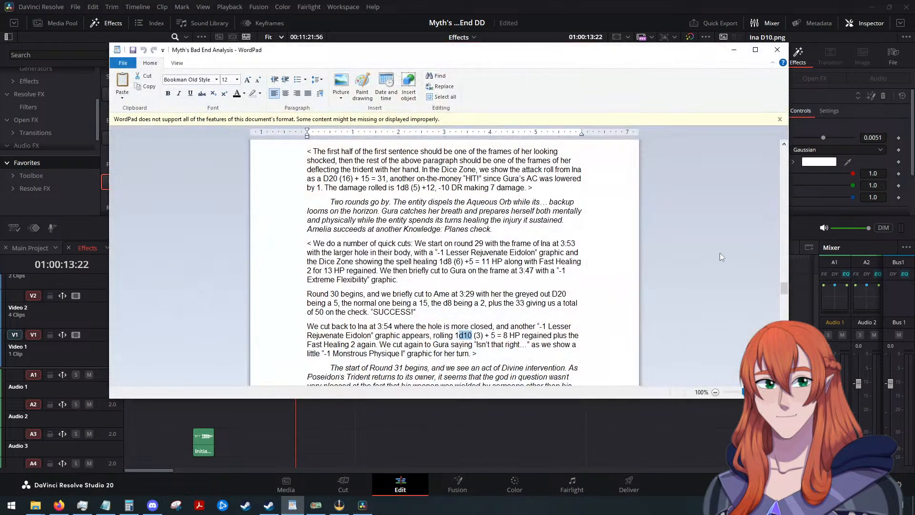
{"action": "key", "text": "ctrl+f"}
{"action": "type", "text": "d8"}
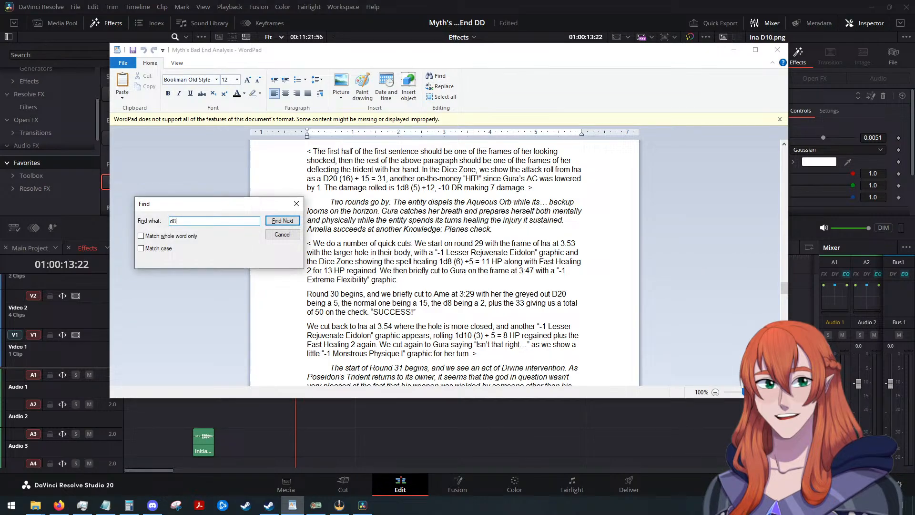
{"action": "key", "text": "Return"}
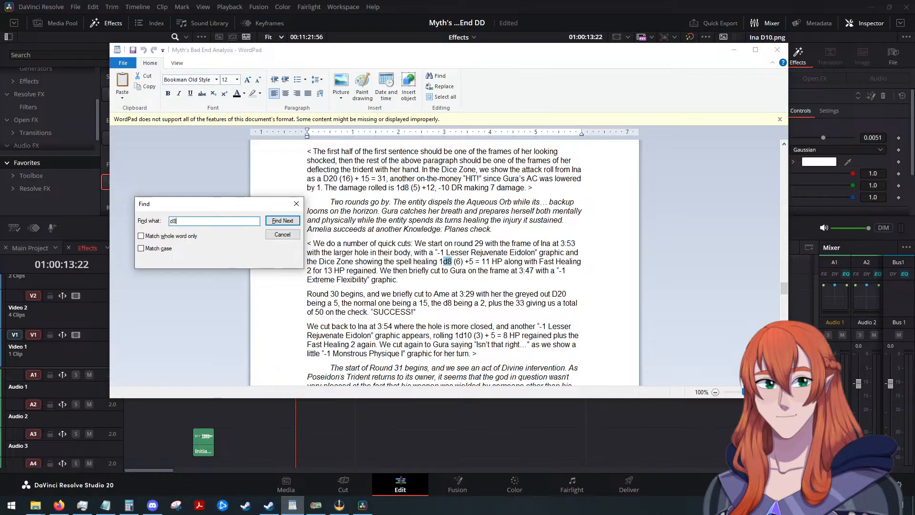
{"action": "key", "text": "Return"}
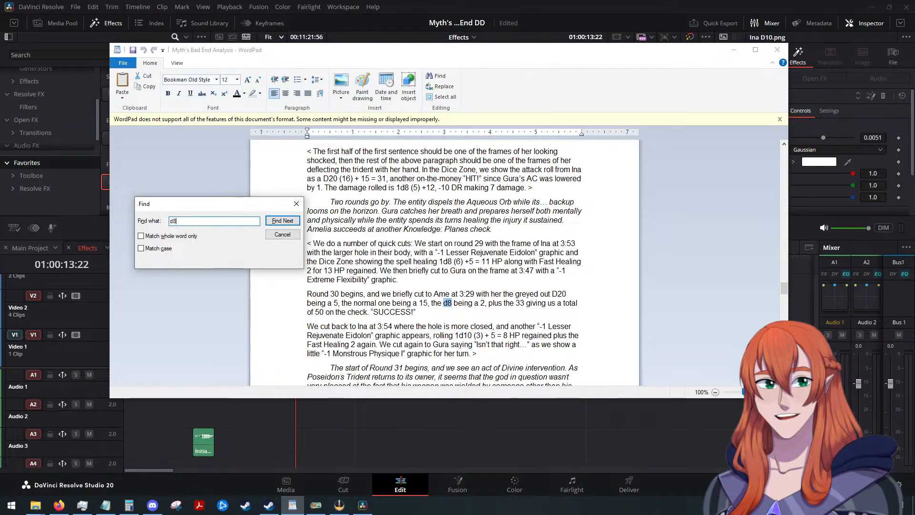
Reopen the find search in the WordPad script and step through more "d8" occurrences to check which characters roll that die.
{"action": "left_click", "coordinate": [297, 203]}
{"action": "left_click", "coordinate": [734, 50]}
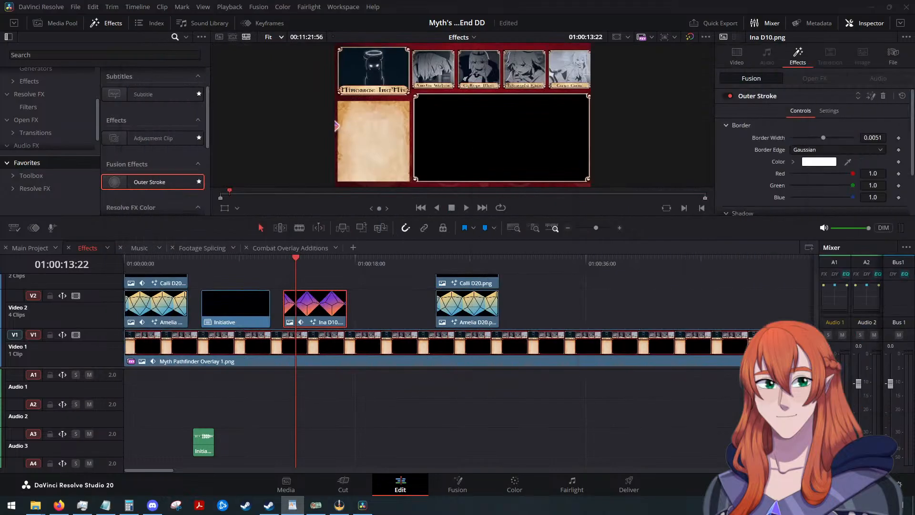
{"action": "left_click_drag", "start_coordinate": [914, 81], "coordinate": [441, 56]}
{"action": "key", "text": "ctrl+f"}
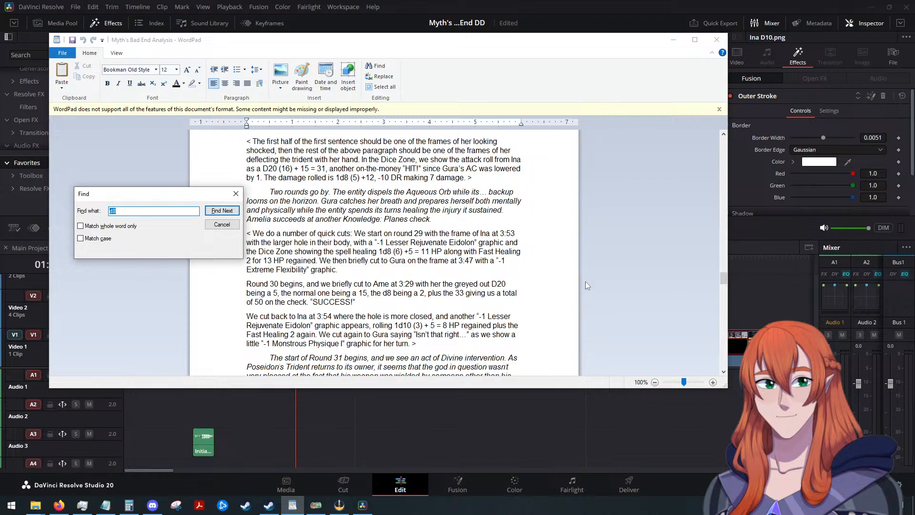
{"action": "key", "text": "Return"}
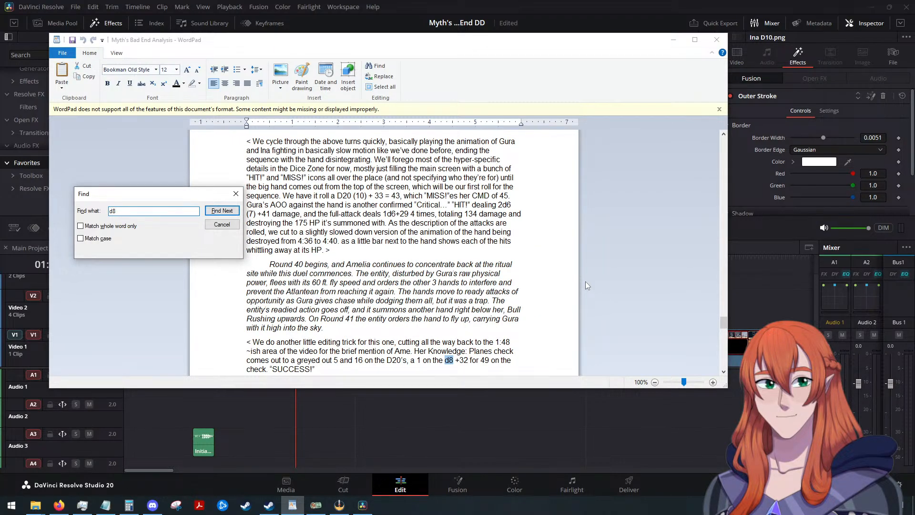
{"action": "key", "text": "Return"}
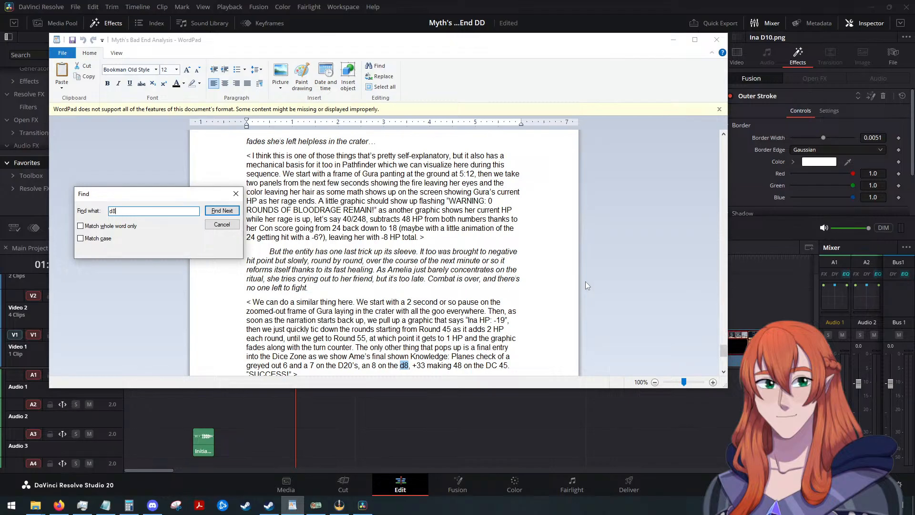
{"action": "key", "text": "Return"}
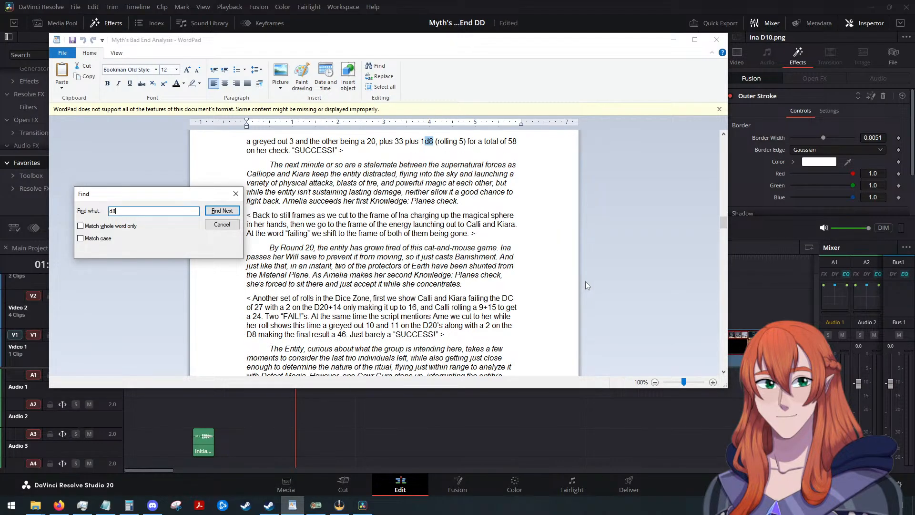
{"action": "key", "text": "Return"}
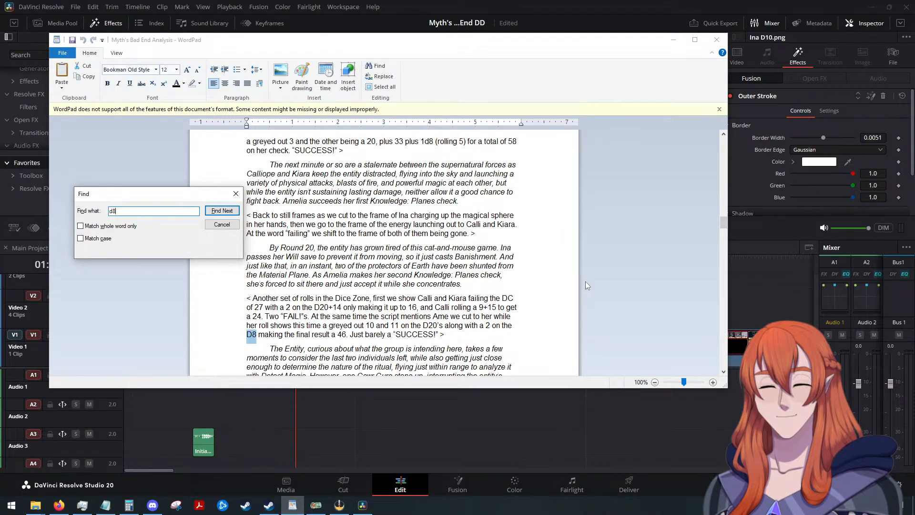
{"action": "key", "text": "Return"}
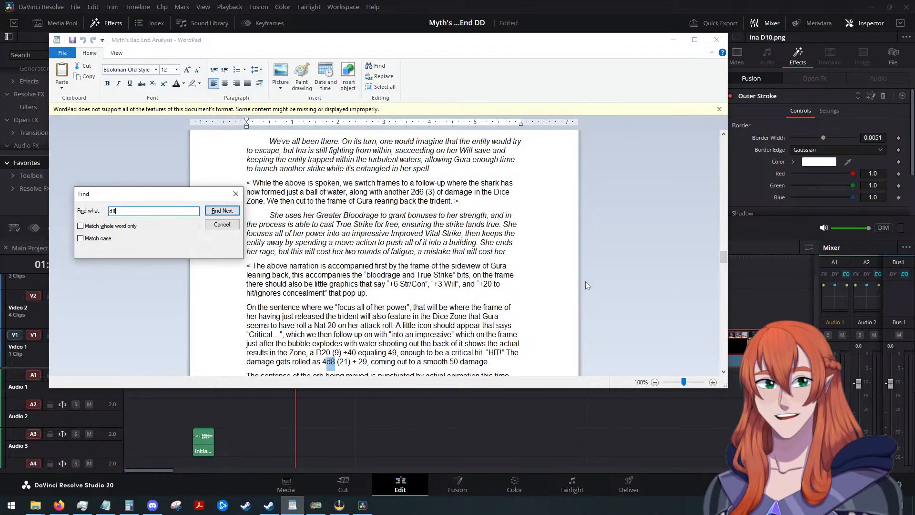
{"action": "key", "text": "Return"}
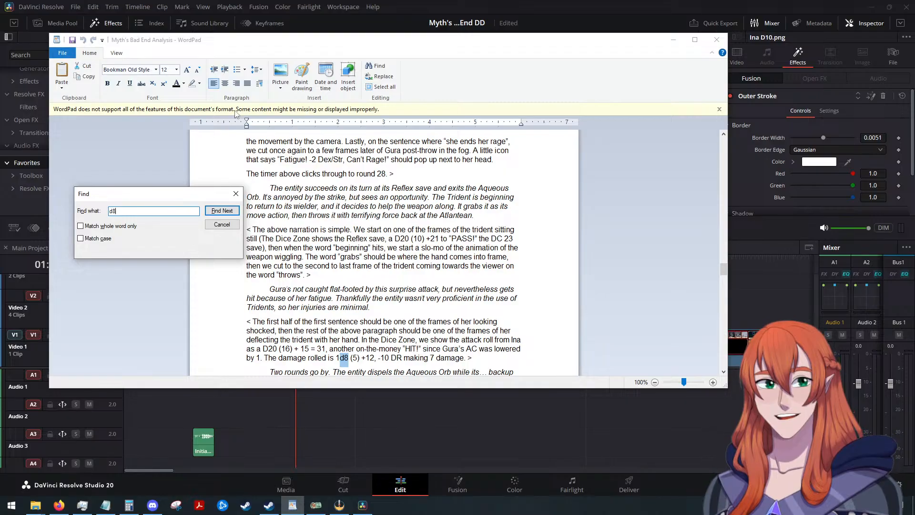
{"action": "left_click", "coordinate": [235, 193]}
{"action": "left_click", "coordinate": [672, 39]}
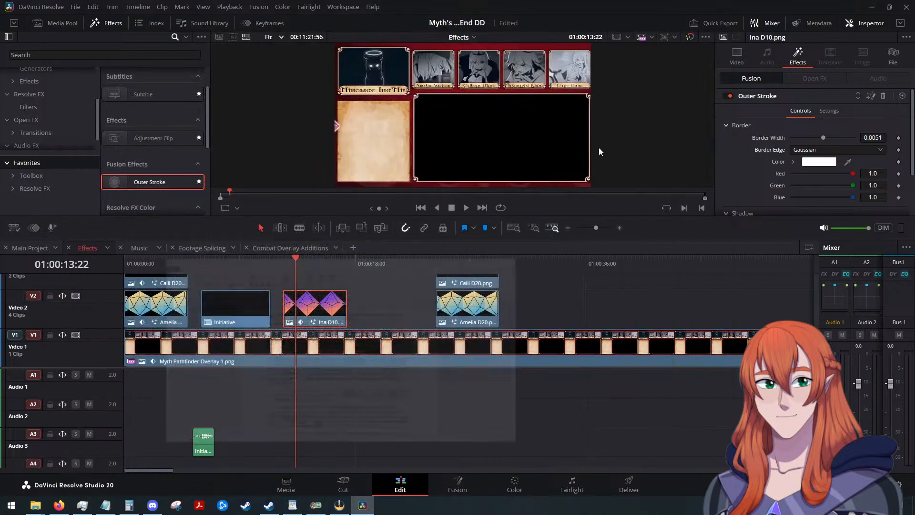
On Video 2, move the Initiative clip past the second dice stack and bring the Ina D10 clip back beside the Amelia D20 clip.
{"action": "scroll", "coordinate": [428, 318], "scroll_direction": "down", "scroll_amount": 2}
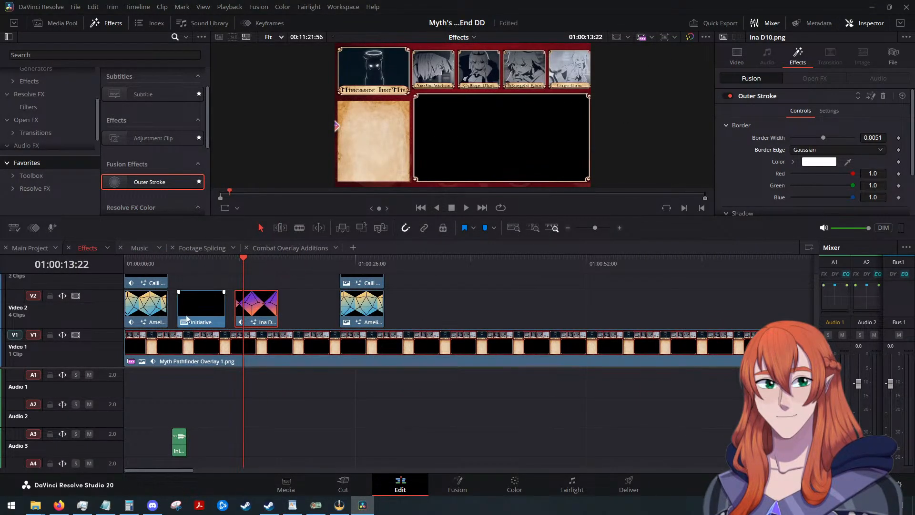
{"action": "left_click_drag", "start_coordinate": [201, 305], "coordinate": [499, 305]}
{"action": "left_click_drag", "start_coordinate": [260, 310], "coordinate": [197, 310]}
{"action": "scroll", "coordinate": [253, 298], "scroll_direction": "up", "scroll_amount": 3}
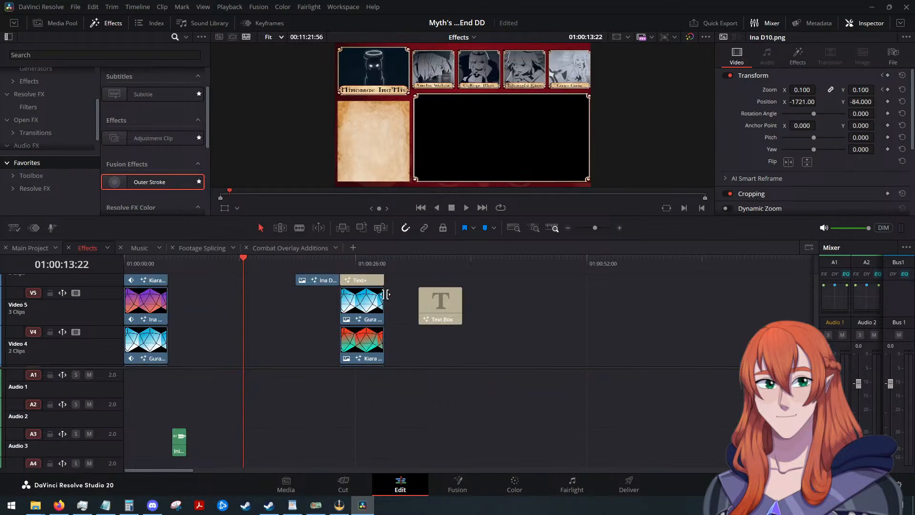
Move the Initiative sound effect to Audio 2, aligned with the start of the relocated Initiative clip.
{"action": "left_click_drag", "start_coordinate": [279, 281], "coordinate": [418, 338]}
{"action": "scroll", "coordinate": [409, 333], "scroll_direction": "up", "scroll_amount": 3}
{"action": "left_click_drag", "start_coordinate": [283, 283], "coordinate": [426, 325]}
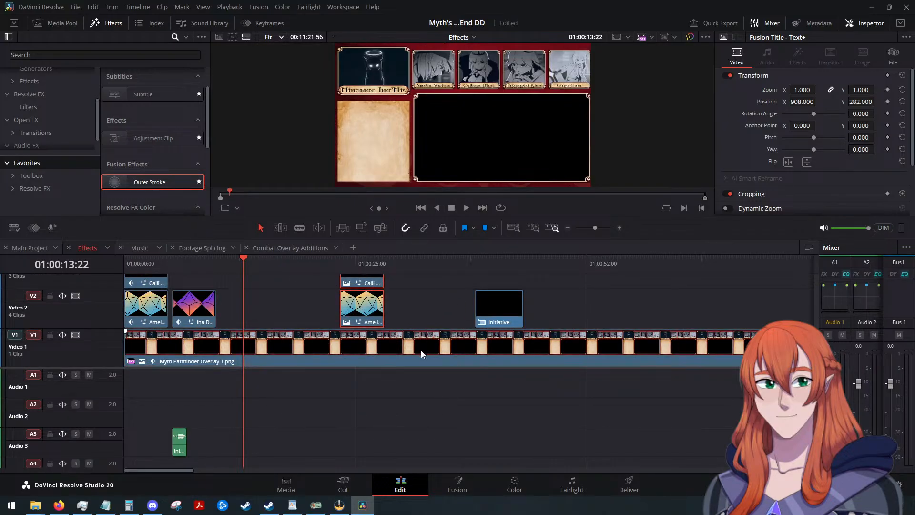
{"action": "left_click_drag", "start_coordinate": [181, 443], "coordinate": [484, 414]}
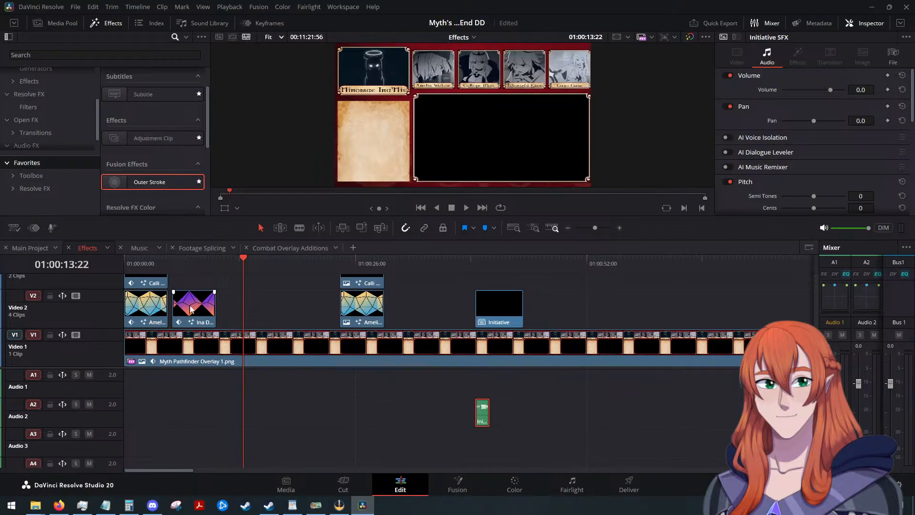
Butt the Ina D10 clip against the end of the first Amelia D20 clip on Video 2 and save the project.
{"action": "left_click", "coordinate": [274, 305]}
{"action": "left_click_drag", "start_coordinate": [199, 310], "coordinate": [195, 311]}
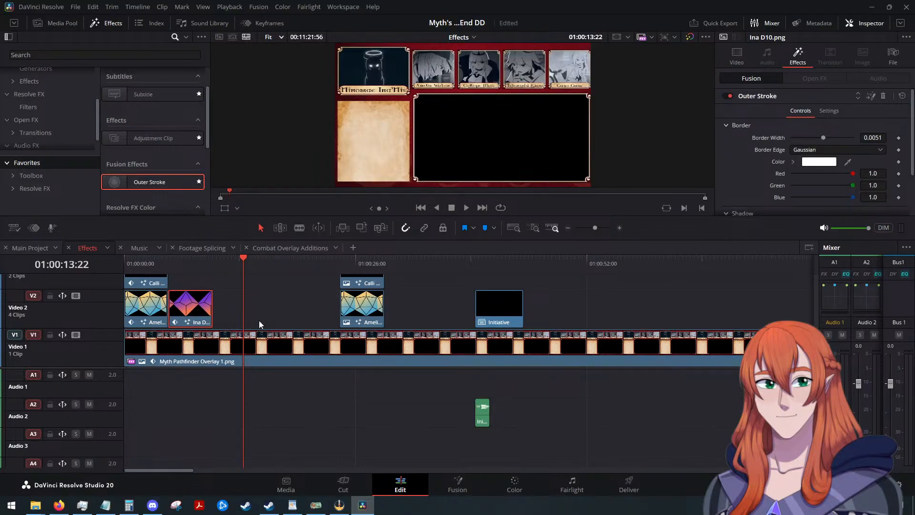
{"action": "key", "text": "ctrl+s"}
Add Ina D8.png directly after Ina D10 on Video 2 and paste Amelia D20's position, zoom and scale keyframes onto it with timing maintained.
{"action": "left_click_drag", "start_coordinate": [457, 289], "coordinate": [220, 310]}
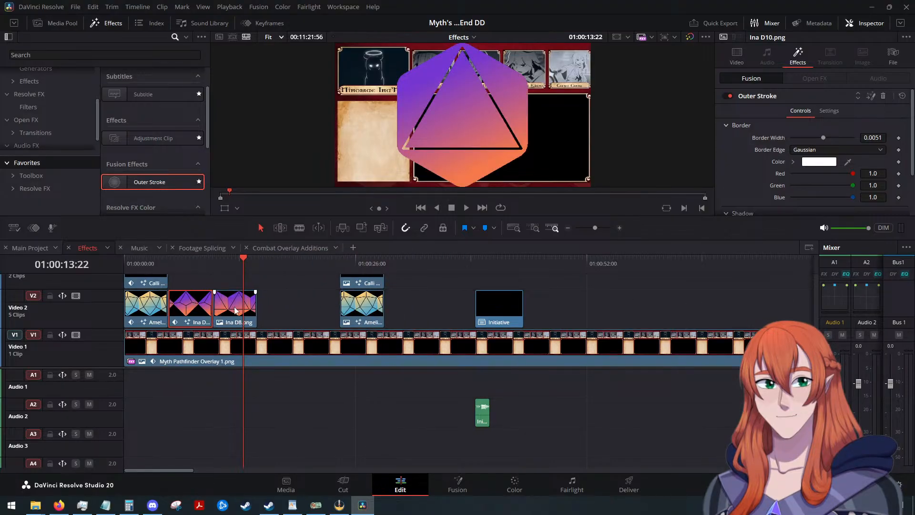
{"action": "left_click", "coordinate": [235, 313]}
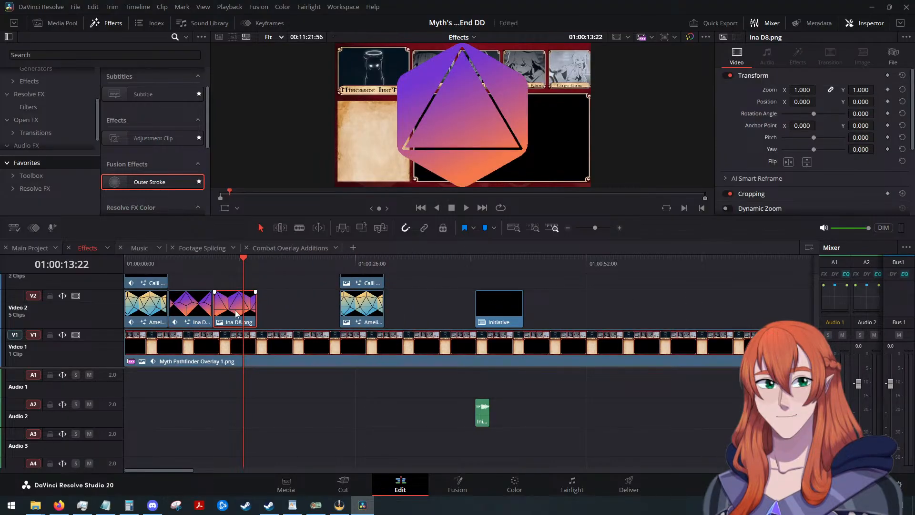
{"action": "key", "text": "ctrl+shift+v"}
{"action": "key", "text": "ctrl+z"}
{"action": "key", "text": "ctrl+s"}
{"action": "left_click", "coordinate": [236, 314]}
{"action": "key", "text": "alt+v"}
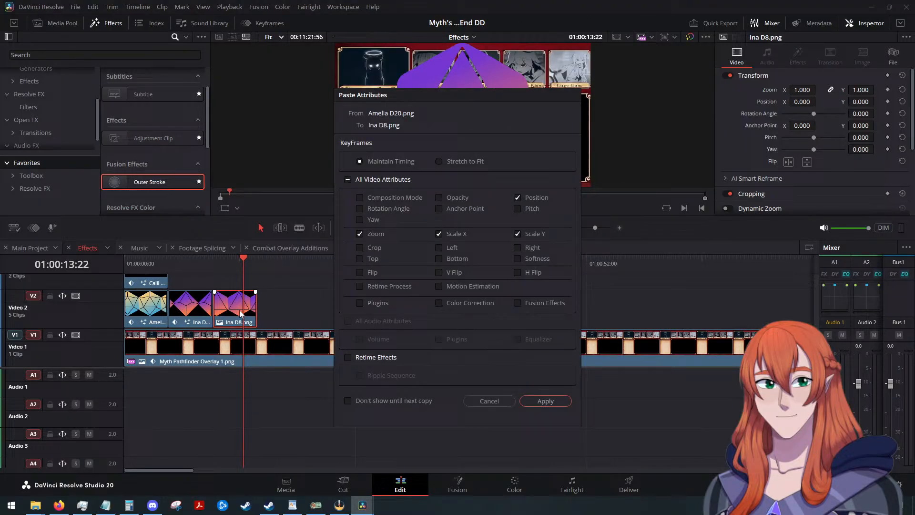
{"action": "left_click", "coordinate": [543, 400]}
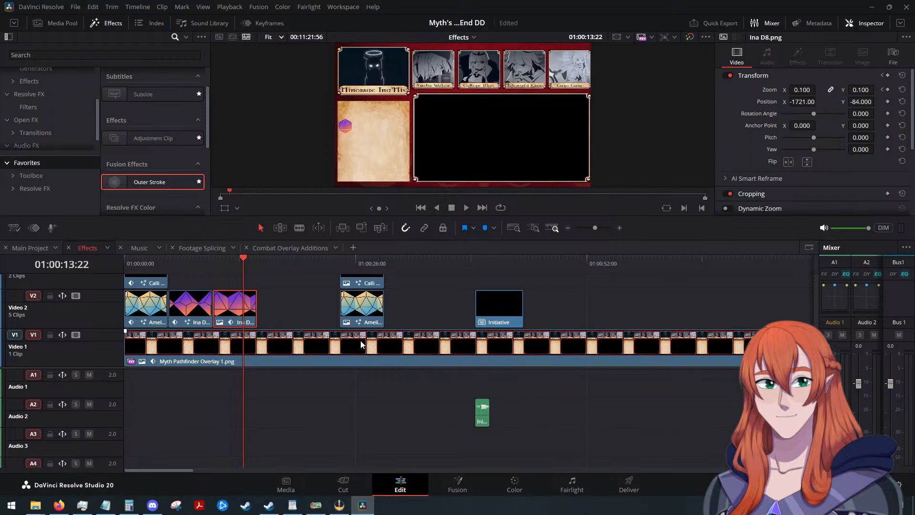
Add Gura D8.png to Video 3 above the Ina D8 clip and paste Amelia D20's position, zoom and scale keyframes onto it.
{"action": "left_click", "coordinate": [189, 312]}
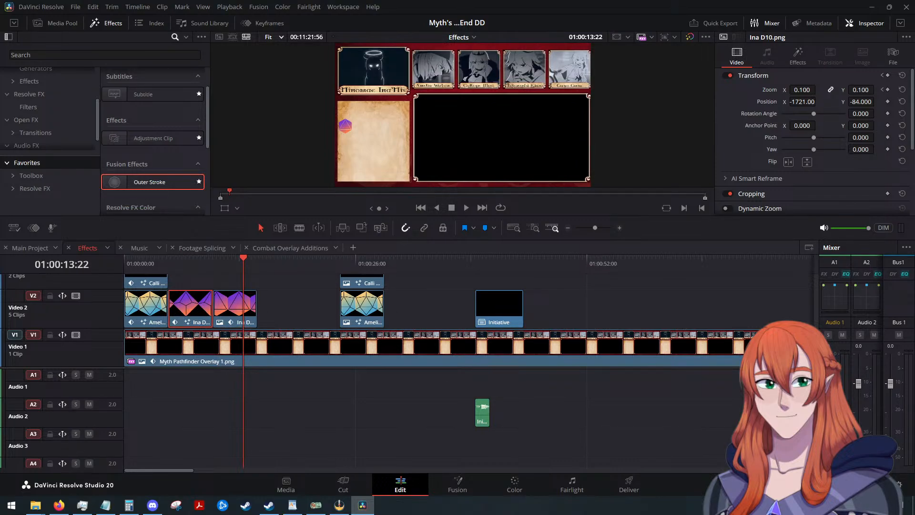
{"action": "left_click_drag", "start_coordinate": [914, 334], "coordinate": [234, 297]}
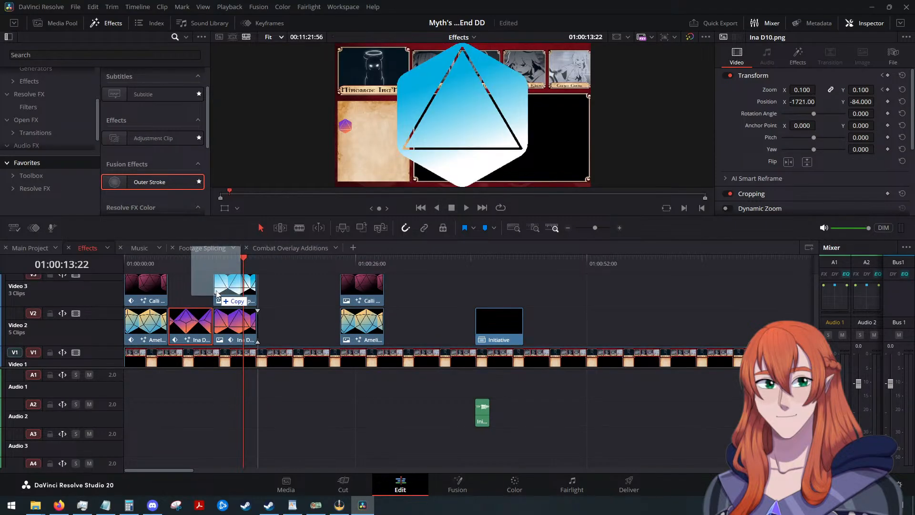
{"action": "left_click", "coordinate": [233, 298]}
{"action": "key", "text": "alt+v"}
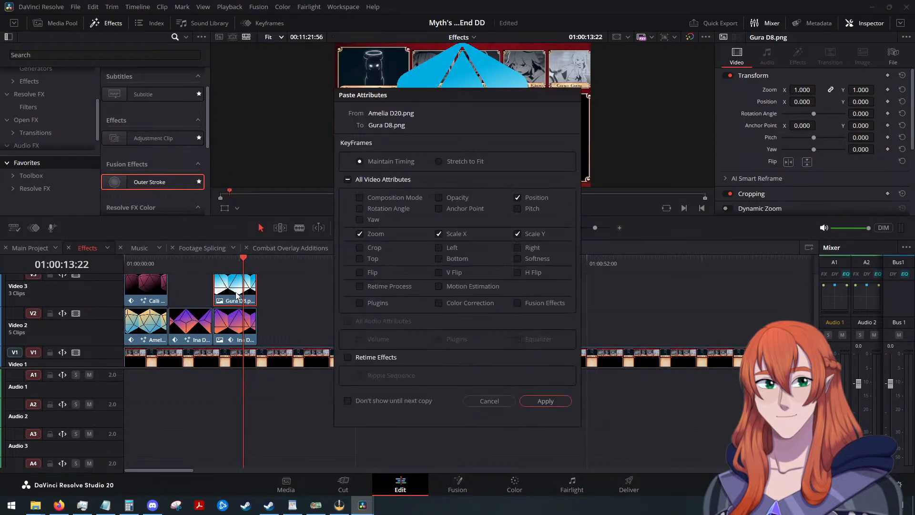
{"action": "left_click", "coordinate": [545, 401]}
Add Amelia D8.png to Video 4 above the Gura D8 clip and paste Amelia D20's position, zoom and scale keyframes onto it.
{"action": "scroll", "coordinate": [283, 325], "scroll_direction": "up", "scroll_amount": 3}
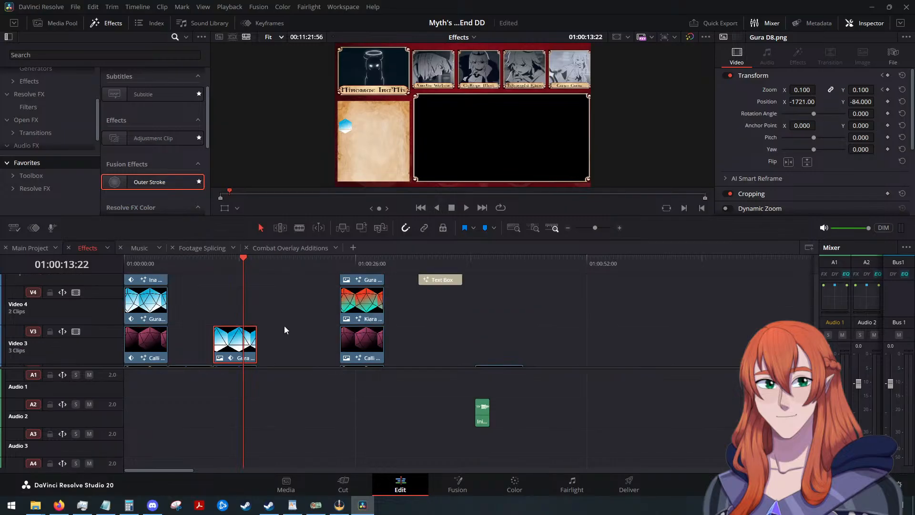
{"action": "left_click", "coordinate": [296, 333]}
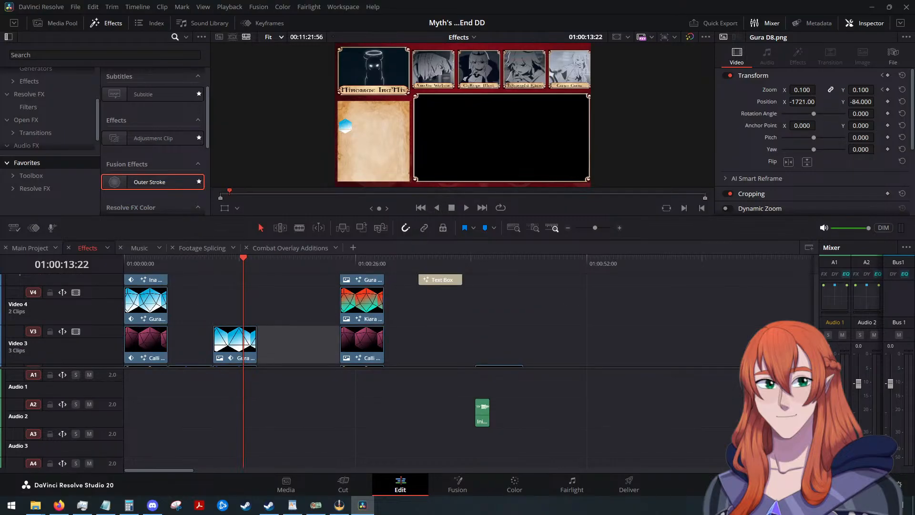
{"action": "left_click_drag", "start_coordinate": [382, 307], "coordinate": [217, 305]}
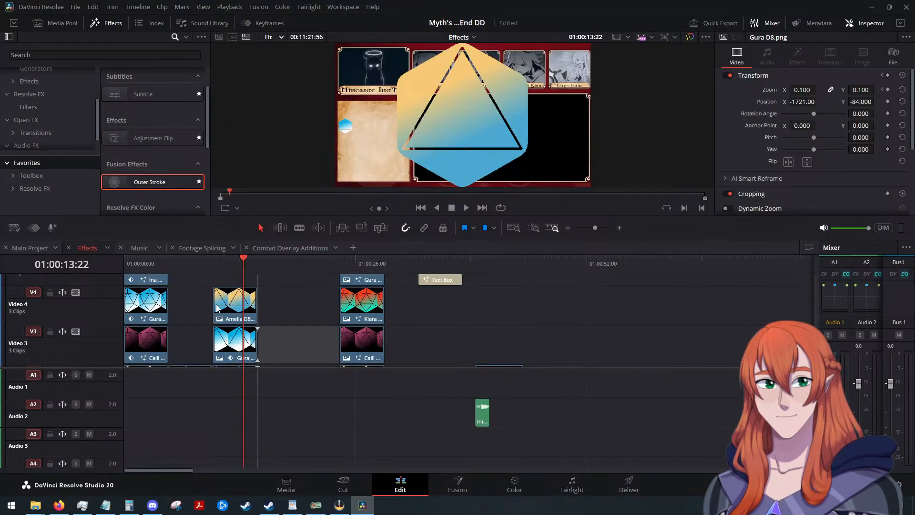
{"action": "left_click", "coordinate": [242, 306]}
{"action": "key", "text": "alt+v"}
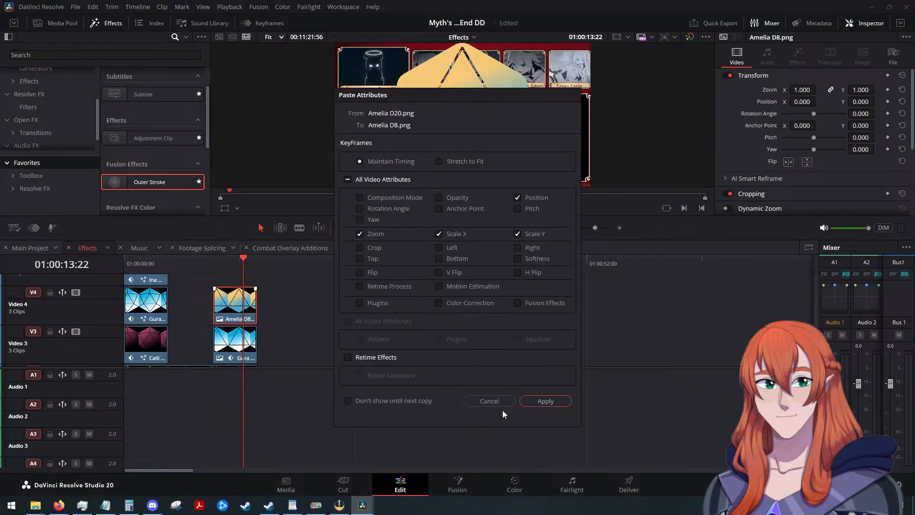
{"action": "left_click", "coordinate": [544, 400]}
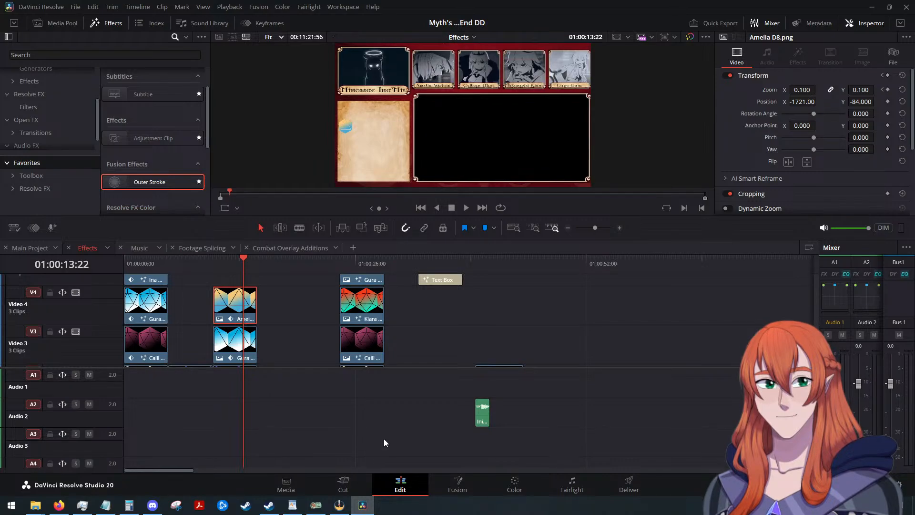
Switch to the WordPad script, search for "d6" and step through the occurrences to check which characters roll that die.
{"action": "left_click", "coordinate": [292, 504]}
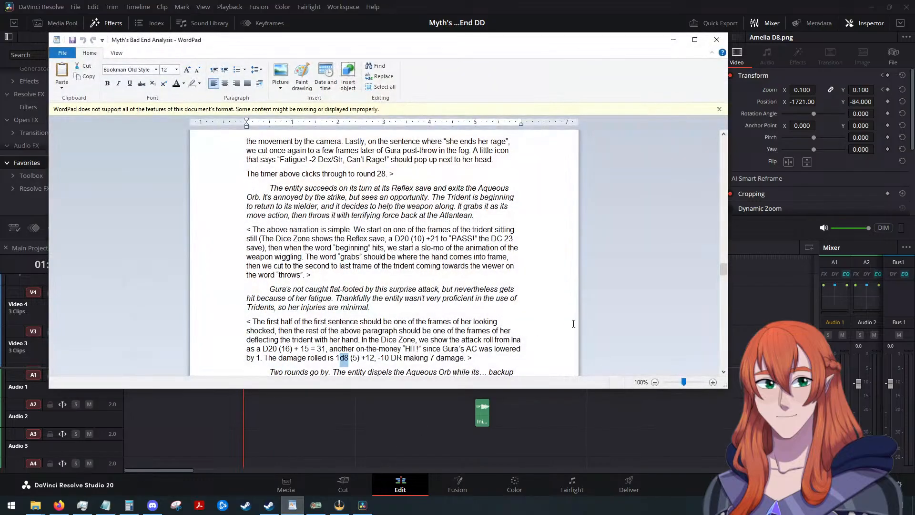
{"action": "key", "text": "ctrl+f"}
{"action": "type", "text": "d6"}
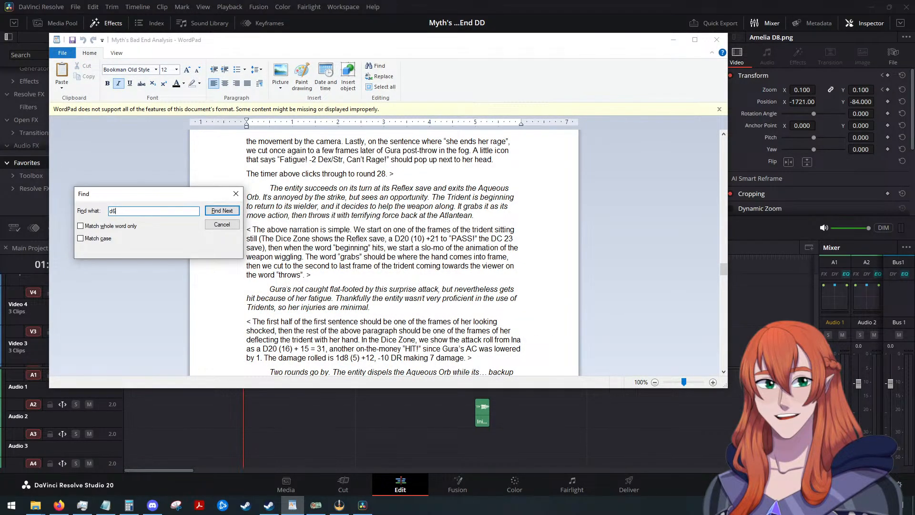
{"action": "key", "text": "Return"}
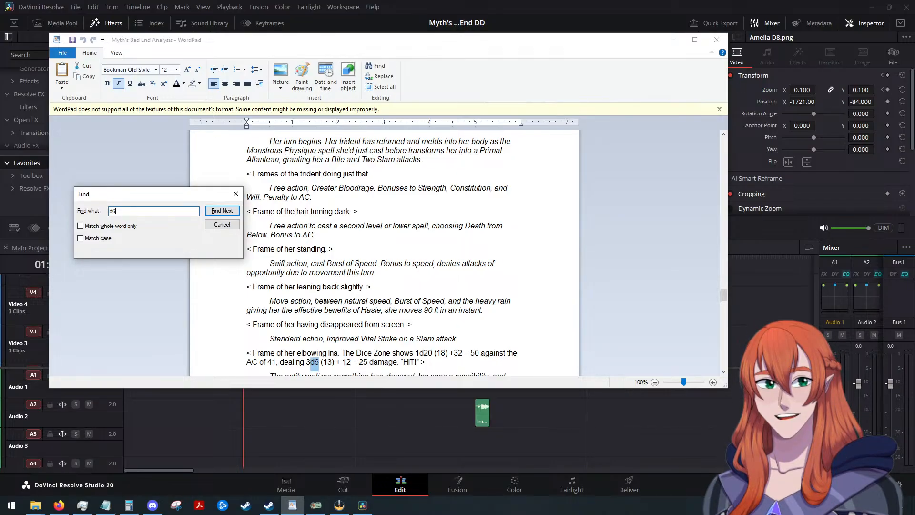
{"action": "key", "text": "Return"}
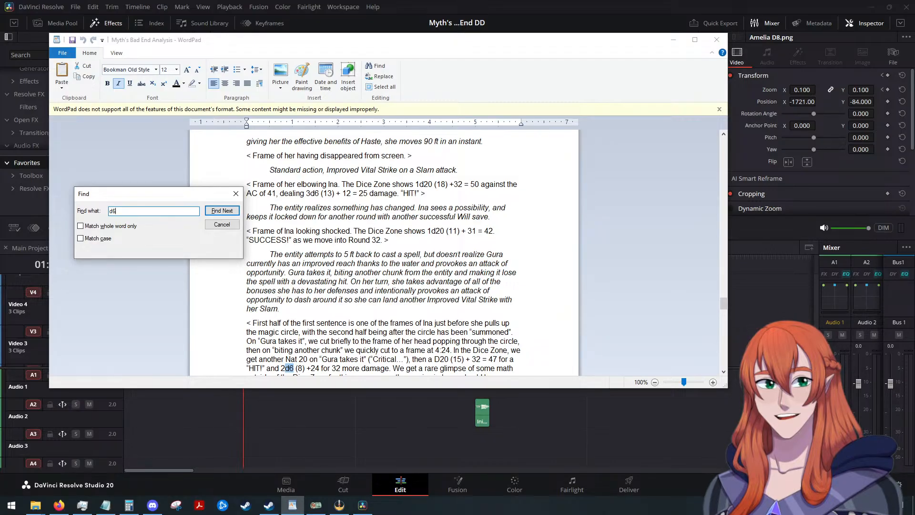
{"action": "key", "text": "Return"}
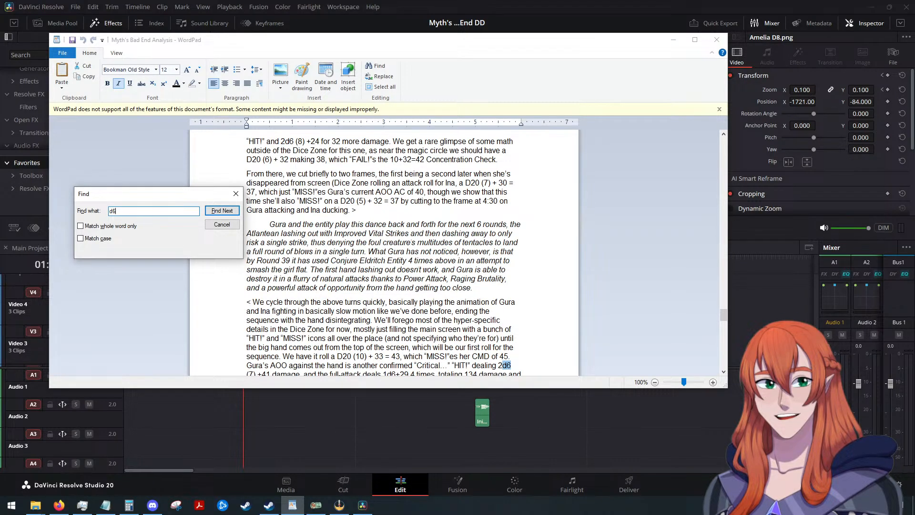
{"action": "key", "text": "Return"}
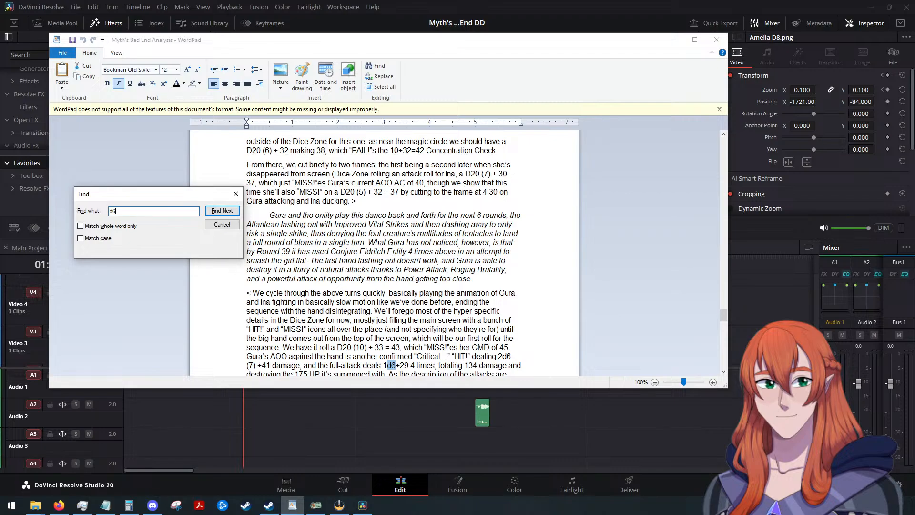
{"action": "key", "text": "Return"}
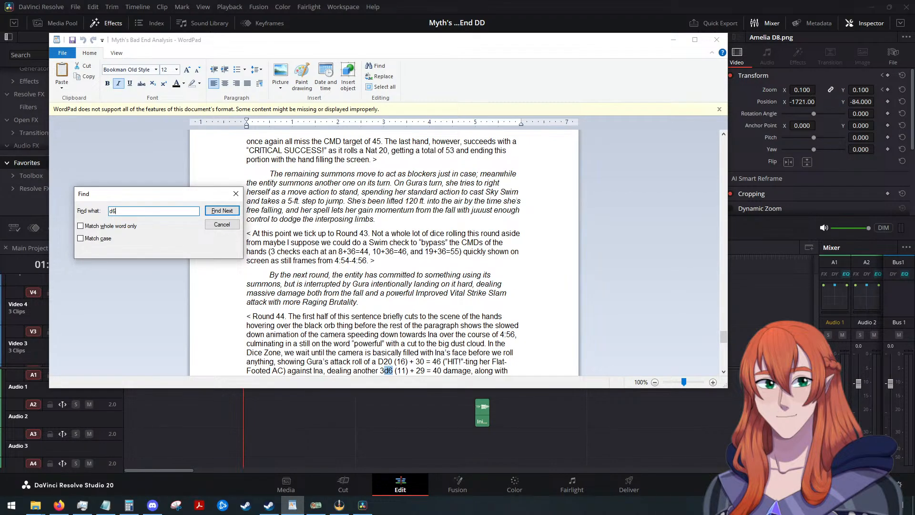
{"action": "key", "text": "Return"}
{"action": "key", "text": "Return"}
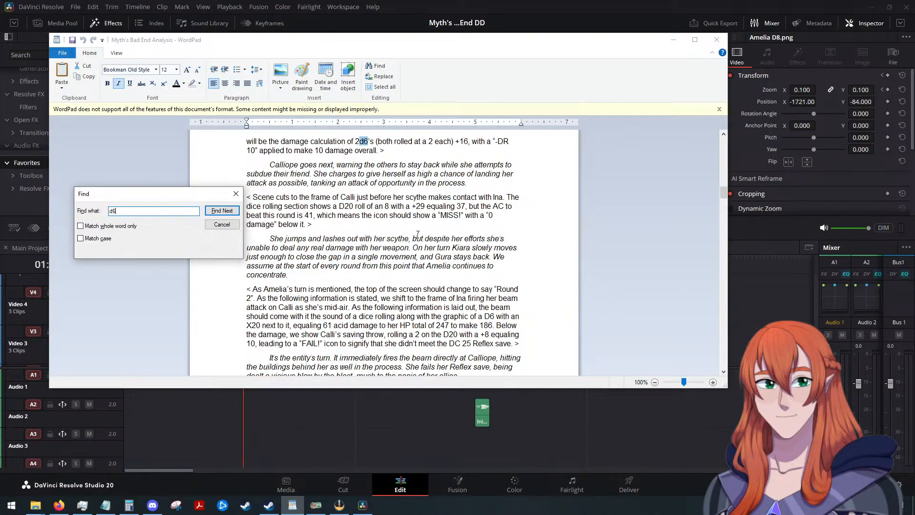
{"action": "scroll", "coordinate": [421, 227], "scroll_direction": "up", "scroll_amount": 2}
{"action": "scroll", "coordinate": [421, 227], "scroll_direction": "up", "scroll_amount": 1}
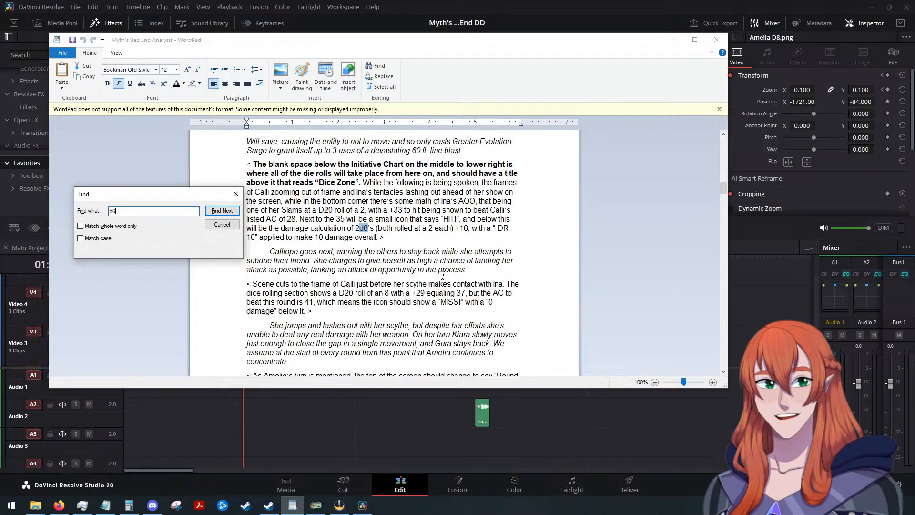
Step through the remaining "d6" occurrences in the script to check who rolls that die, and return to DaVinci Resolve.
{"action": "key", "text": "Return"}
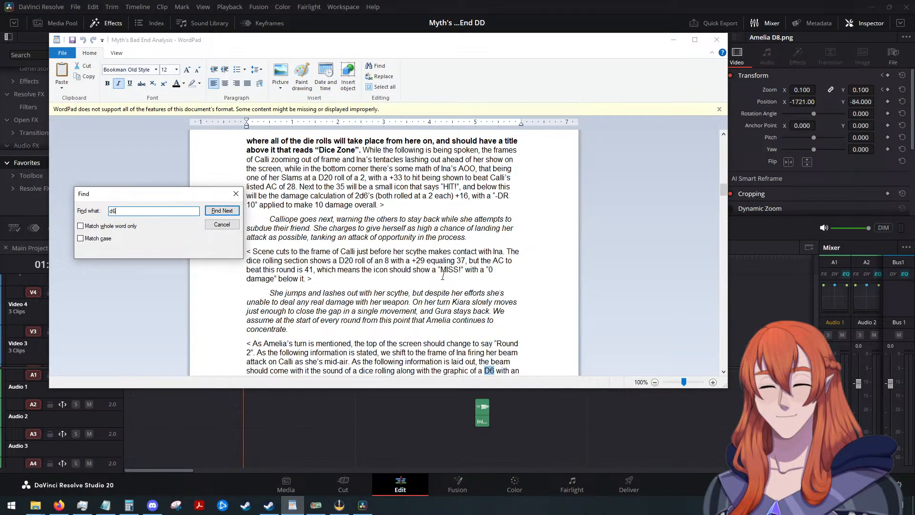
{"action": "scroll", "coordinate": [420, 262], "scroll_direction": "down", "scroll_amount": 1}
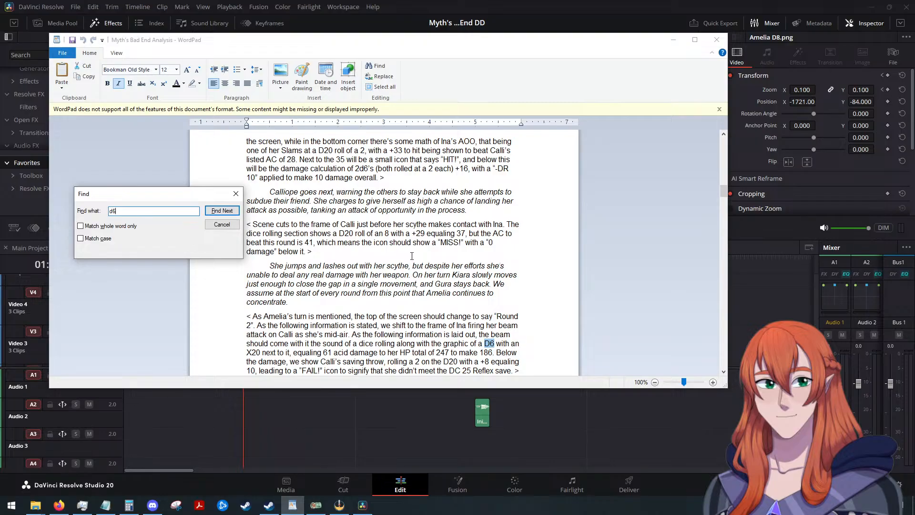
{"action": "scroll", "coordinate": [412, 256], "scroll_direction": "down", "scroll_amount": 1}
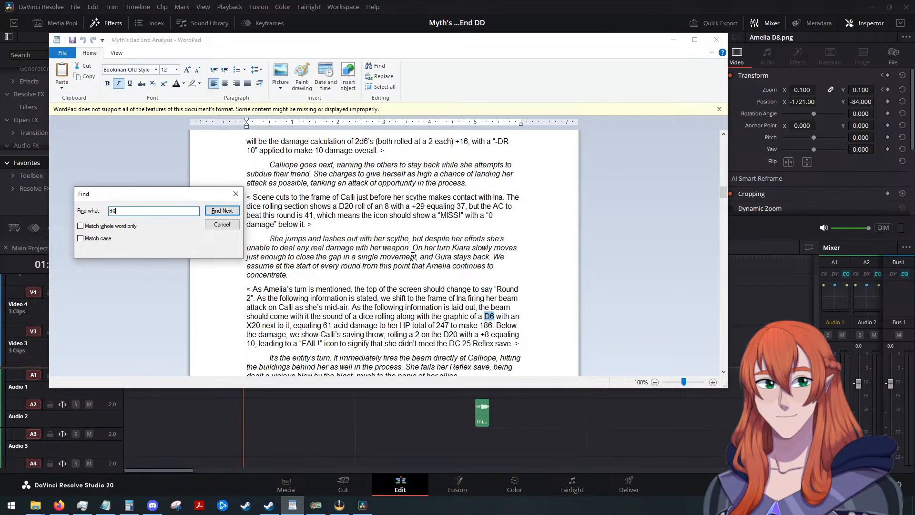
{"action": "key", "text": "Return"}
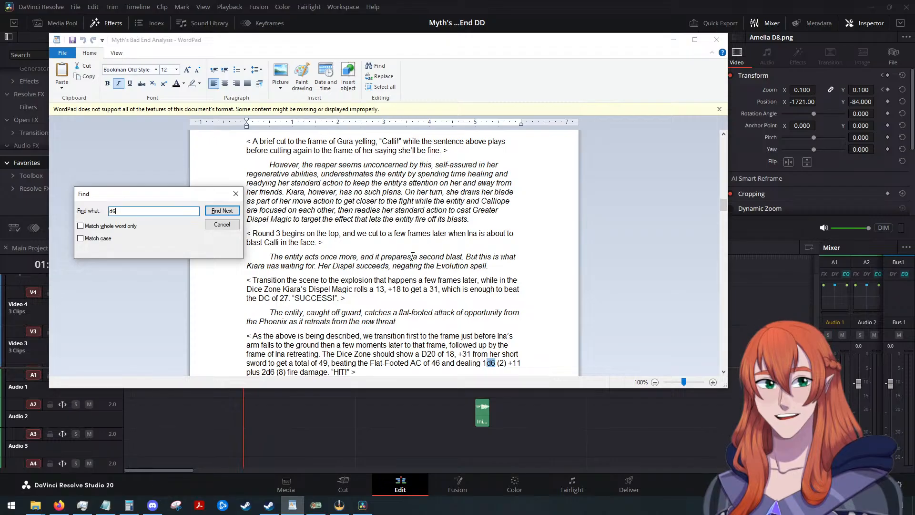
{"action": "key", "text": "Return"}
{"action": "key", "text": "Return"}
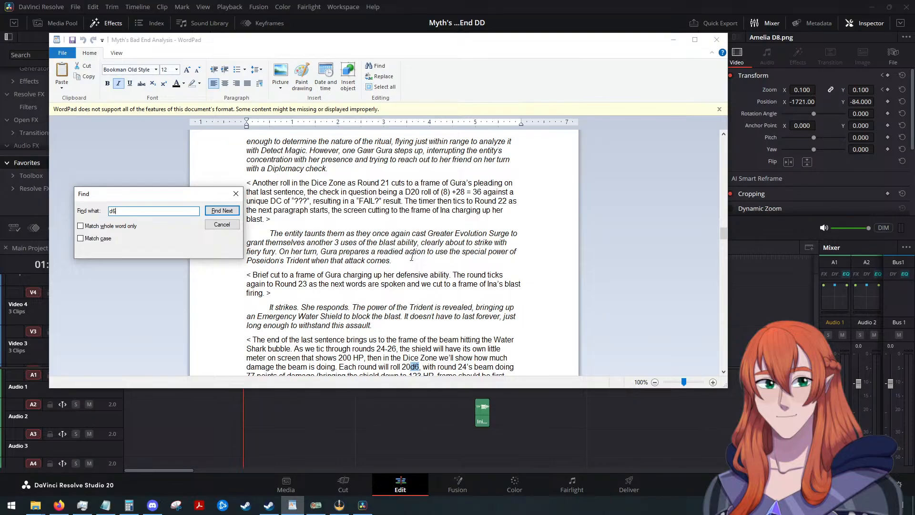
{"action": "key", "text": "Return"}
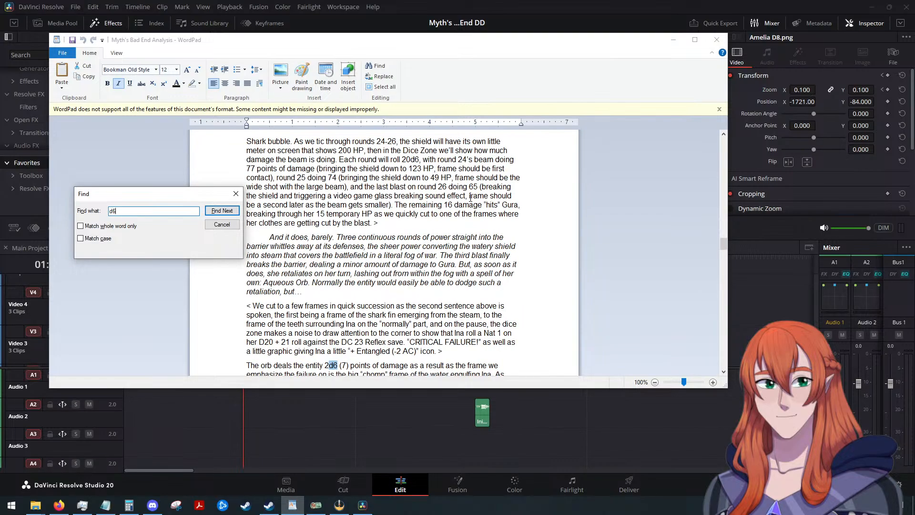
{"action": "scroll", "coordinate": [392, 256], "scroll_direction": "down", "scroll_amount": 2}
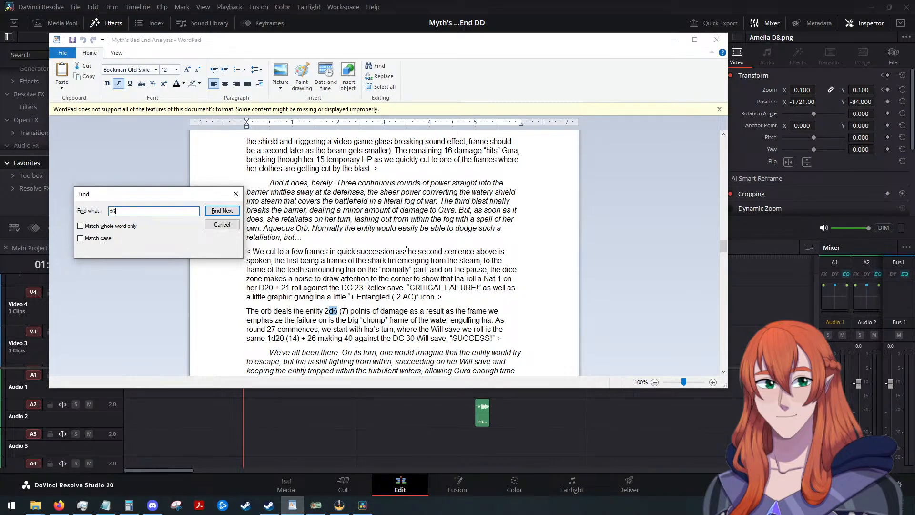
{"action": "key", "text": "Return"}
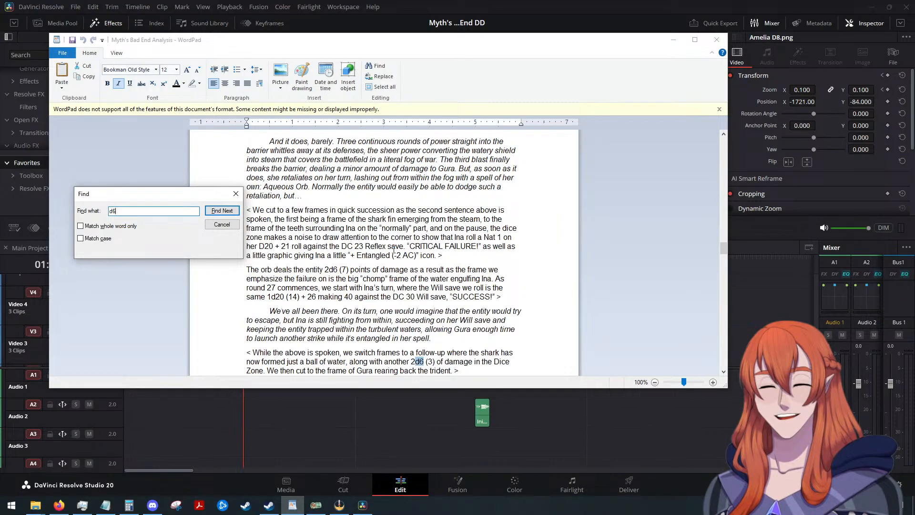
{"action": "left_click", "coordinate": [236, 194]}
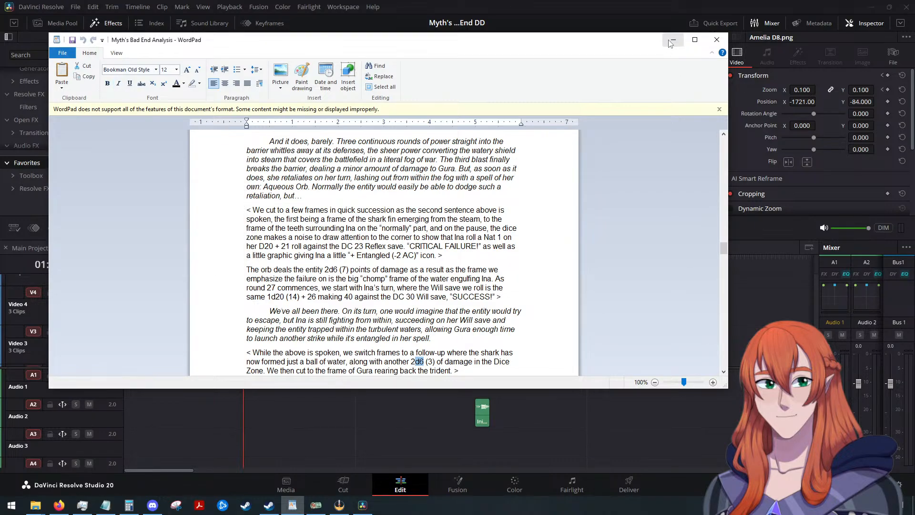
{"action": "left_click", "coordinate": [673, 40]}
Add Ina D6.png to Video 2, Gura D6.png to Video 3 and Kiara D6.png to Video 4, directly after the D8 clips.
{"action": "scroll", "coordinate": [318, 296], "scroll_direction": "up", "scroll_amount": 3}
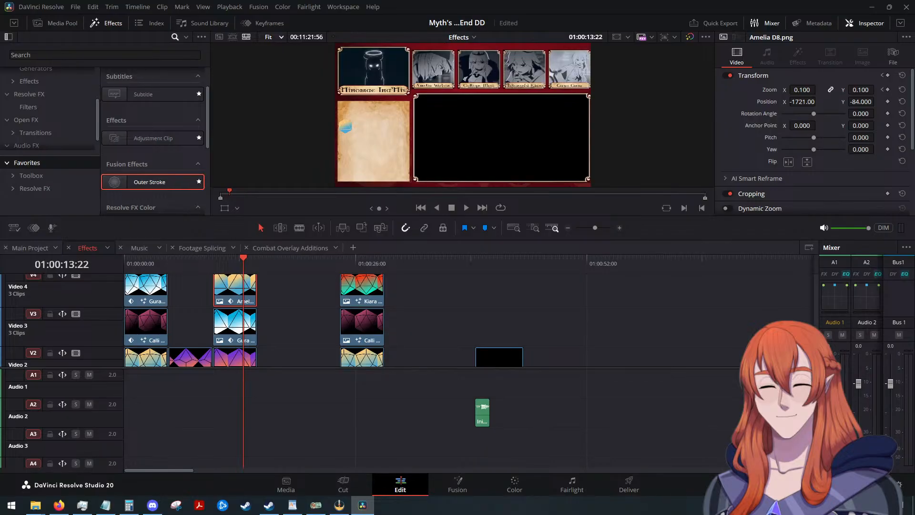
{"action": "left_click_drag", "start_coordinate": [393, 320], "coordinate": [263, 356]}
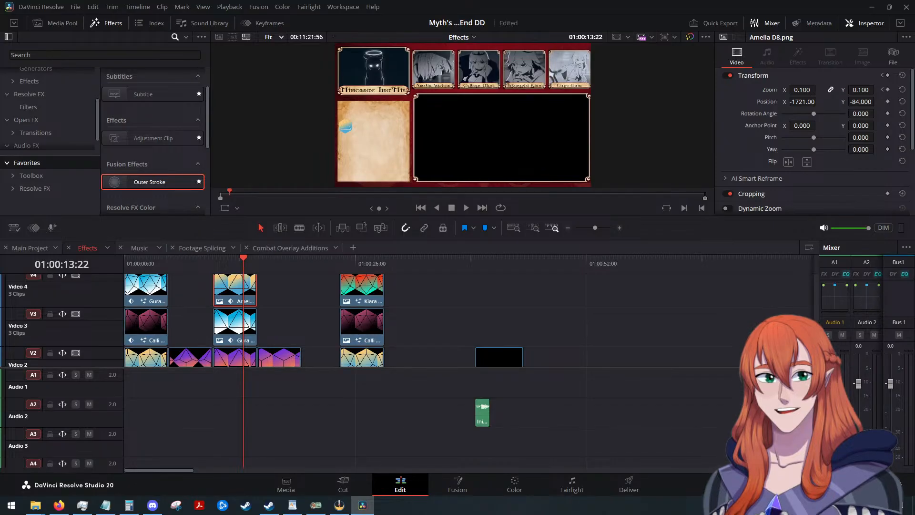
{"action": "left_click_drag", "start_coordinate": [299, 305], "coordinate": [263, 328]}
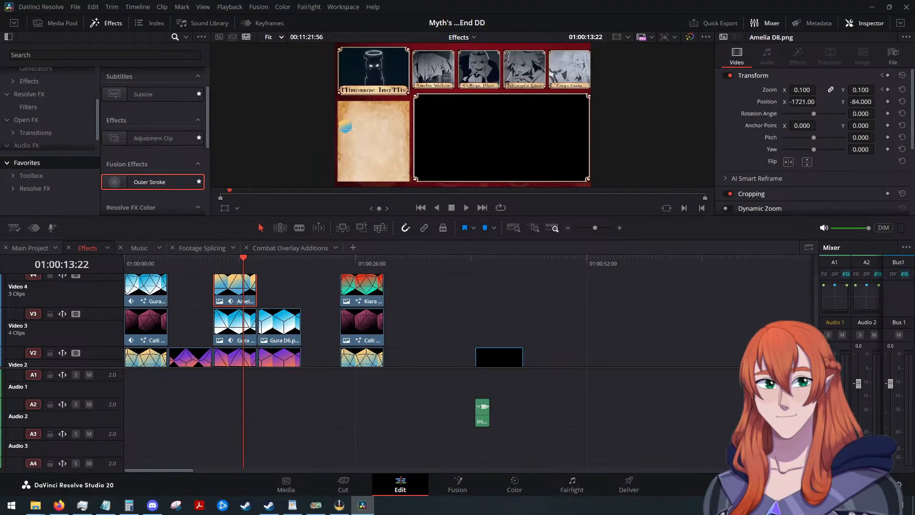
{"action": "left_click_drag", "start_coordinate": [495, 359], "coordinate": [260, 292]}
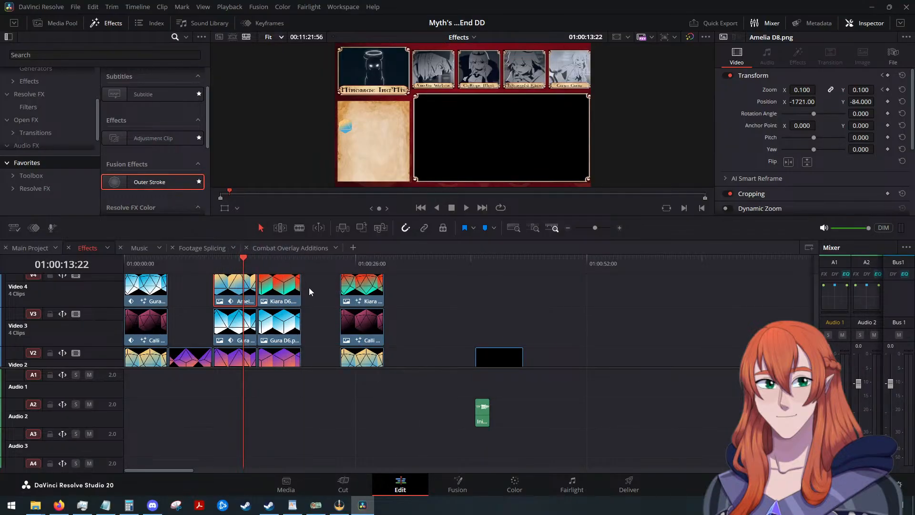
Paste Amelia D20's position, zoom and scale keyframes onto the Kiara D6, Gura D6 and Ina D6 clips with timing maintained.
{"action": "left_click", "coordinate": [281, 294]}
{"action": "key", "text": "alt+v"}
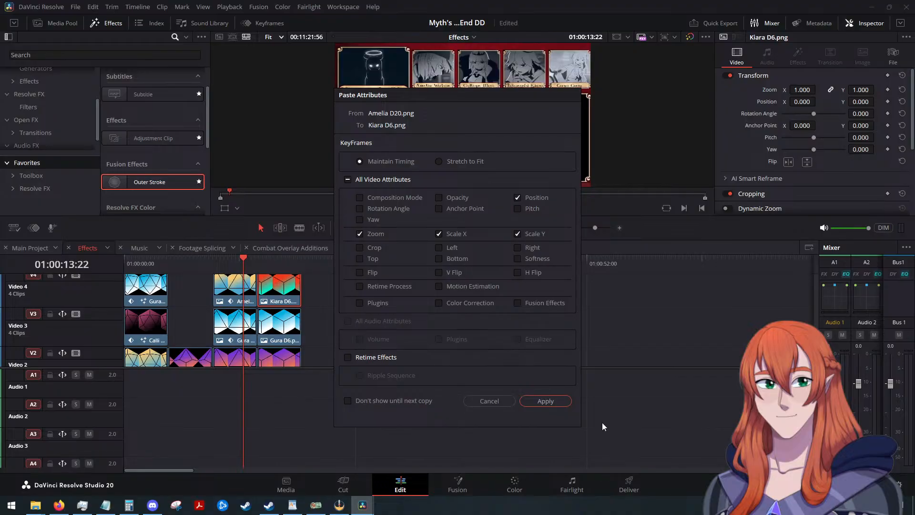
{"action": "left_click", "coordinate": [545, 400]}
{"action": "left_click", "coordinate": [281, 329]}
{"action": "key", "text": "alt+v"}
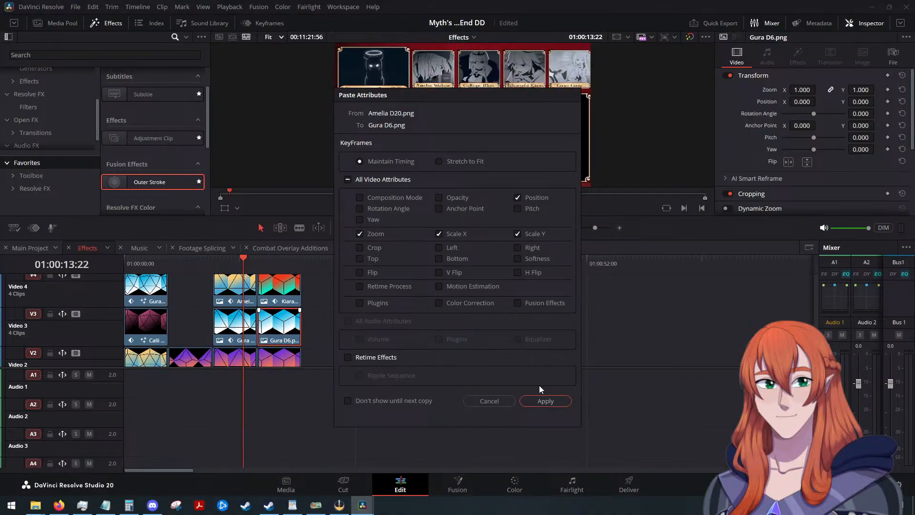
{"action": "left_click", "coordinate": [545, 400]}
{"action": "scroll", "coordinate": [332, 335], "scroll_direction": "down", "scroll_amount": 2}
{"action": "left_click", "coordinate": [272, 316]}
{"action": "key", "text": "alt+v"}
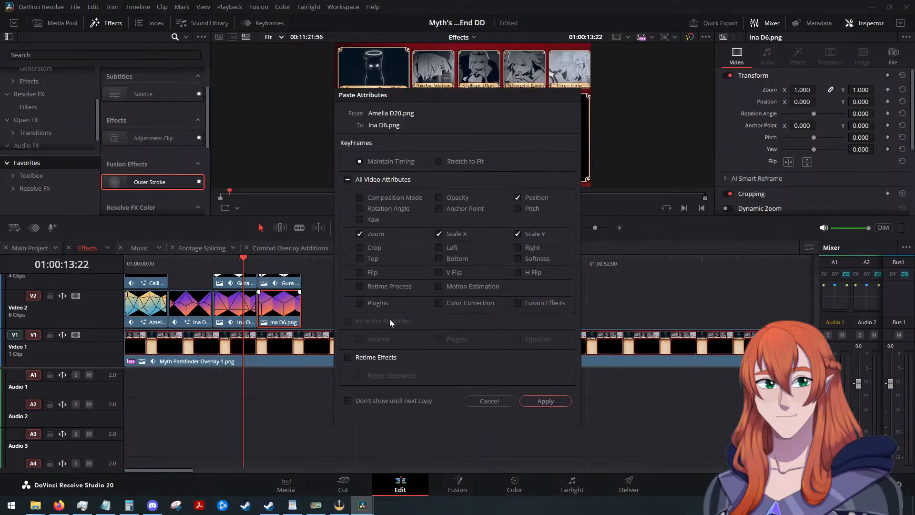
{"action": "left_click", "coordinate": [545, 401]}
Select the separate group of D20, Text+ and Text Box clips and move it along the timeline to end at the Initiative clip.
{"action": "scroll", "coordinate": [414, 317], "scroll_direction": "up", "scroll_amount": 4}
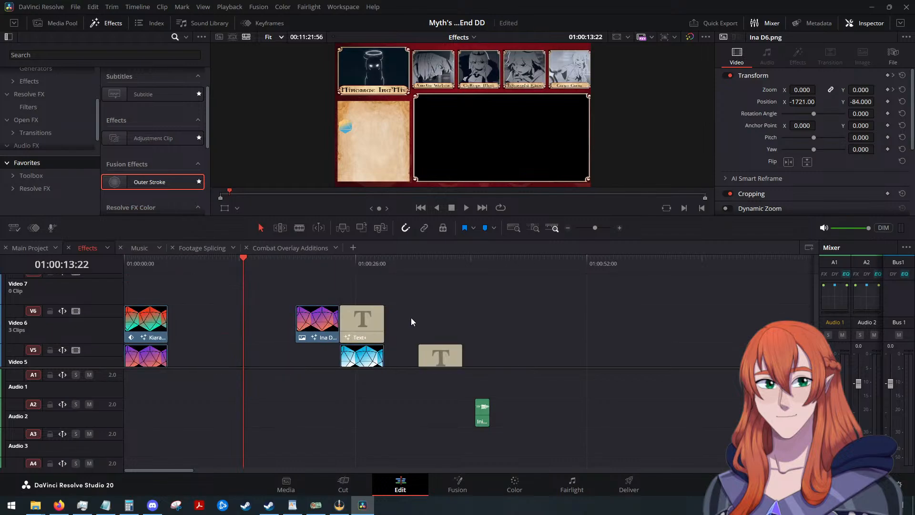
{"action": "left_click_drag", "start_coordinate": [330, 290], "coordinate": [427, 328]}
{"action": "scroll", "coordinate": [422, 310], "scroll_direction": "up", "scroll_amount": 4}
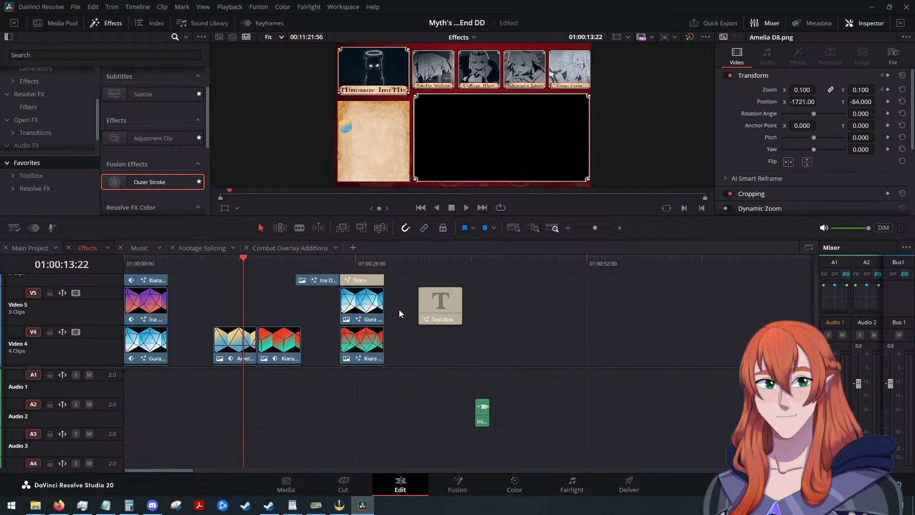
{"action": "left_click_drag", "start_coordinate": [316, 287], "coordinate": [424, 326]}
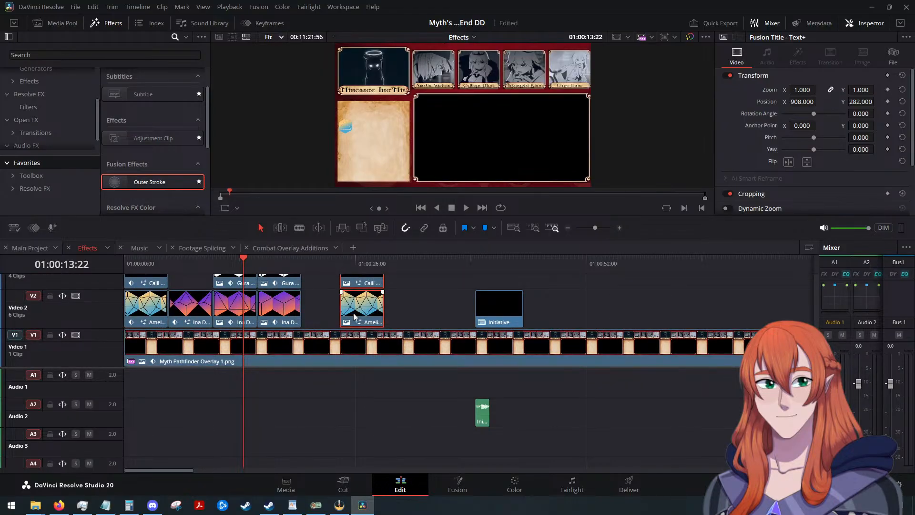
{"action": "left_click_drag", "start_coordinate": [369, 315], "coordinate": [464, 316]}
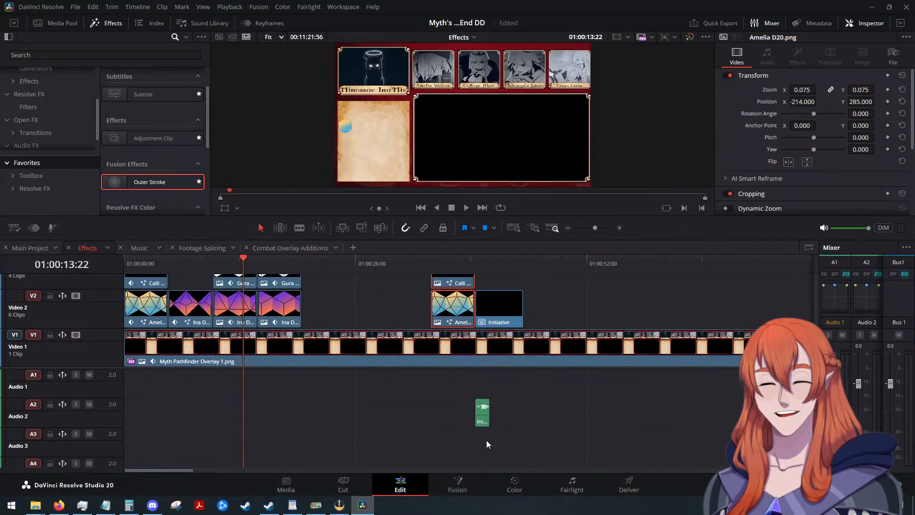
Search the WordPad script for "d4", read the passage around the match for rolls of that die, and return to DaVinci Resolve.
{"action": "left_click", "coordinate": [292, 505]}
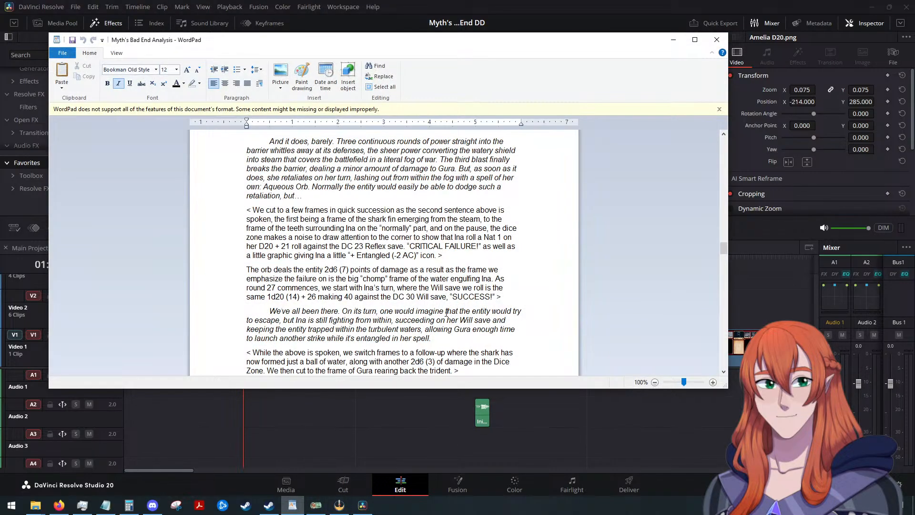
{"action": "key", "text": "ctrl+f"}
{"action": "type", "text": "d4"}
{"action": "key", "text": "Return"}
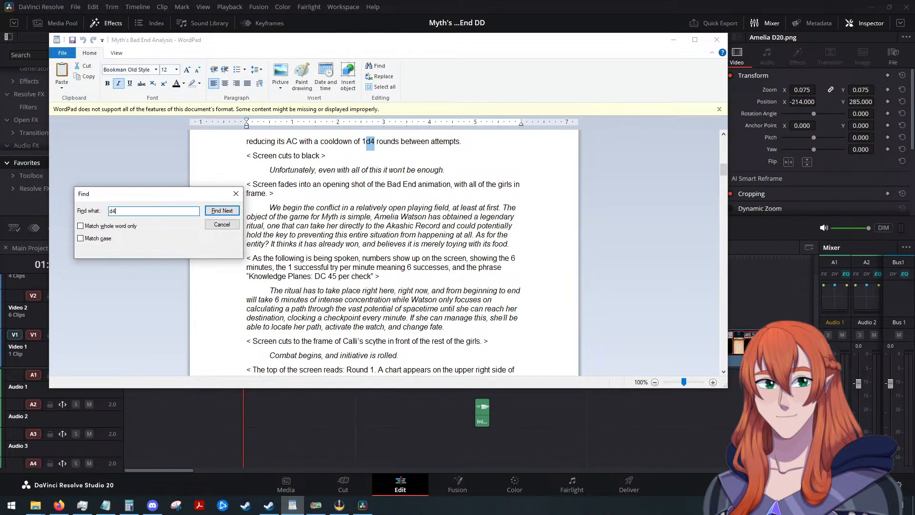
{"action": "scroll", "coordinate": [446, 311], "scroll_direction": "up", "scroll_amount": 2}
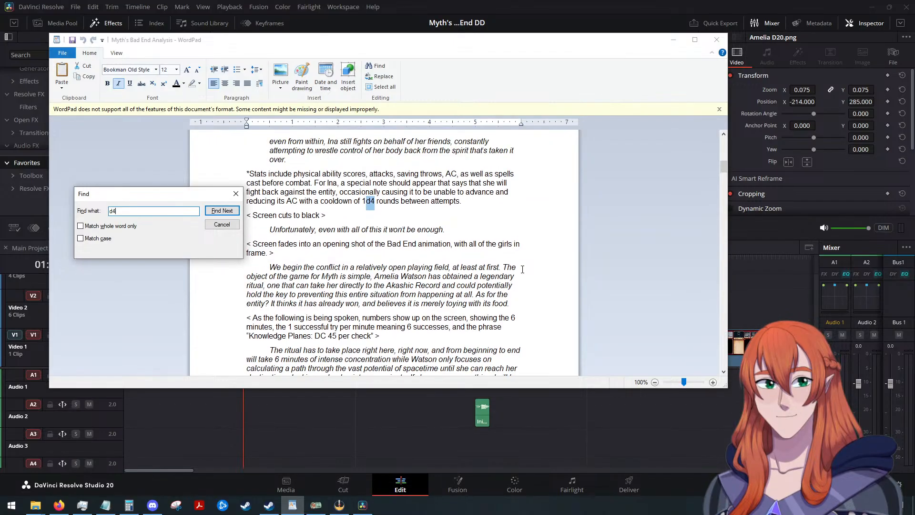
{"action": "scroll", "coordinate": [461, 224], "scroll_direction": "up", "scroll_amount": 3}
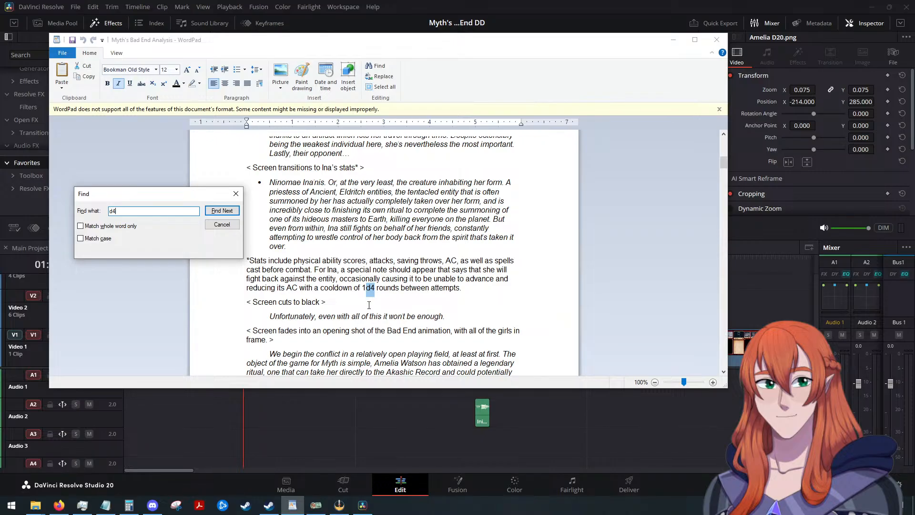
{"action": "key", "text": "Return"}
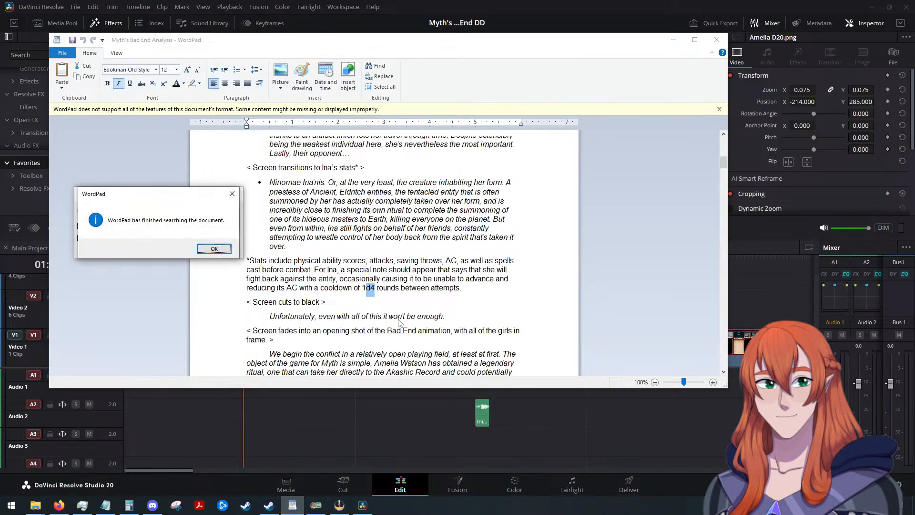
{"action": "left_click", "coordinate": [214, 248]}
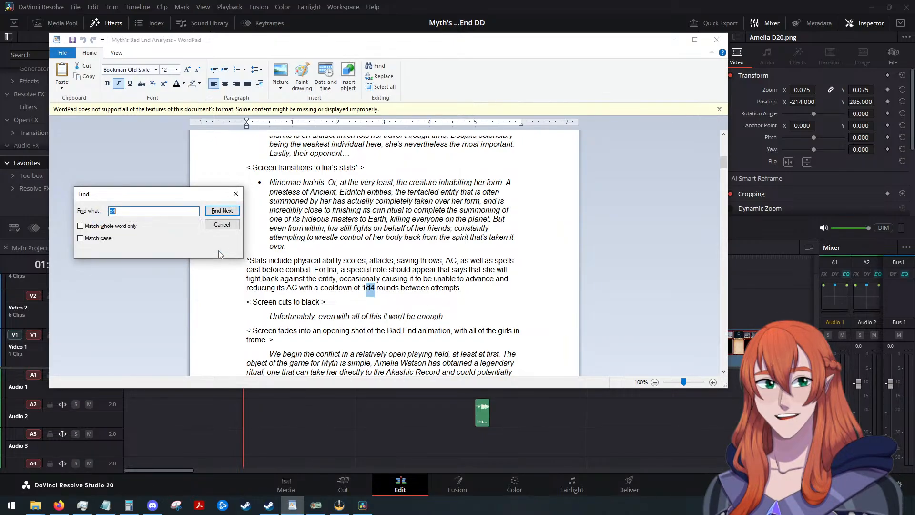
{"action": "left_click", "coordinate": [236, 194]}
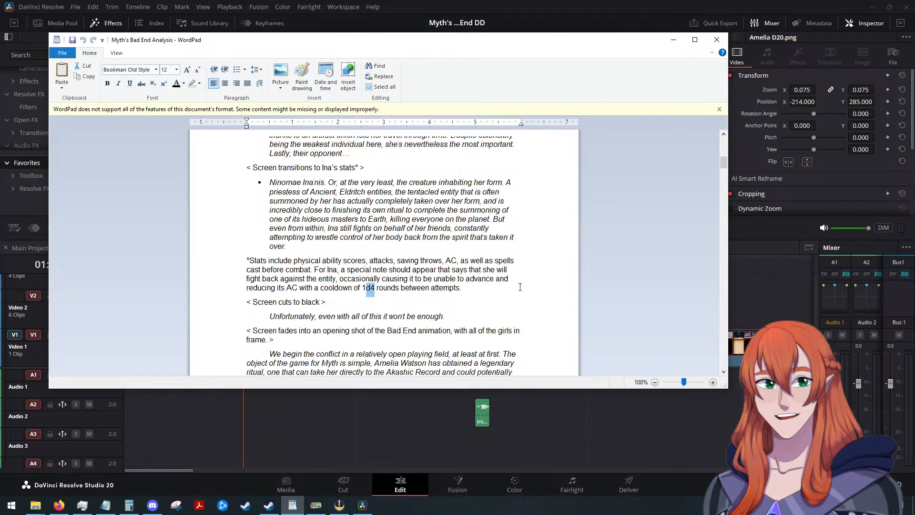
{"action": "key", "text": "End"}
{"action": "left_click", "coordinate": [673, 40]}
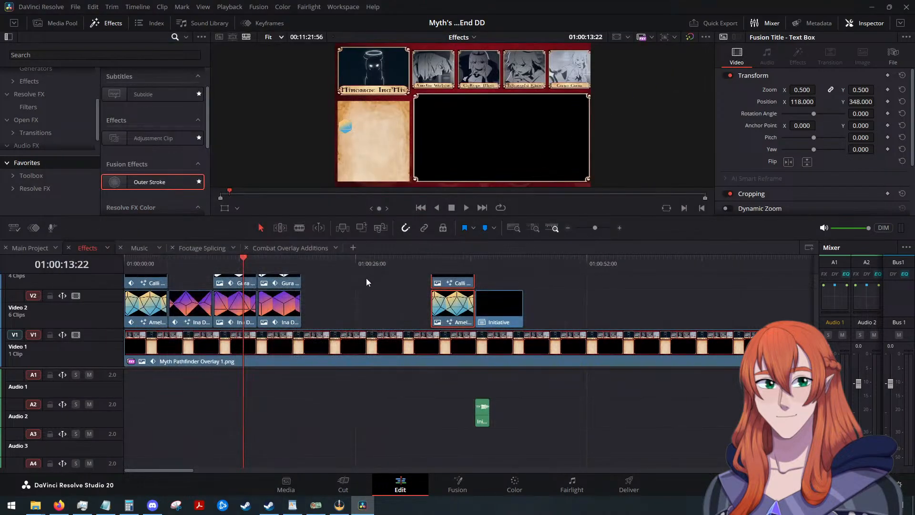
{"action": "scroll", "coordinate": [353, 289], "scroll_direction": "up", "scroll_amount": 3}
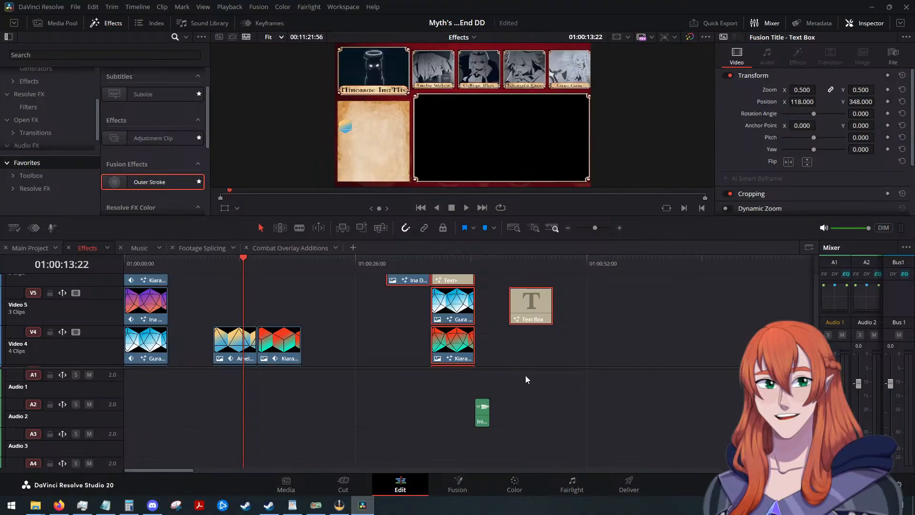
{"action": "key", "text": "alt+Tab"}
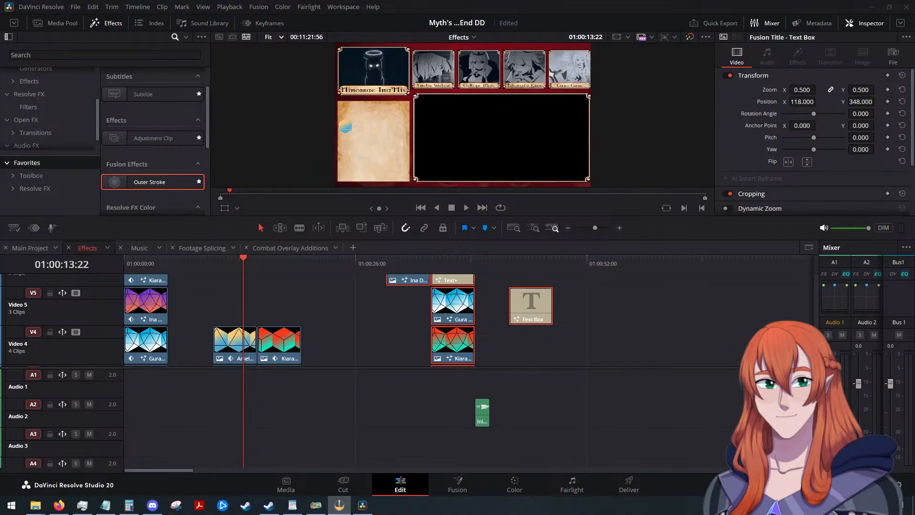
{"action": "key", "text": "alt+Tab"}
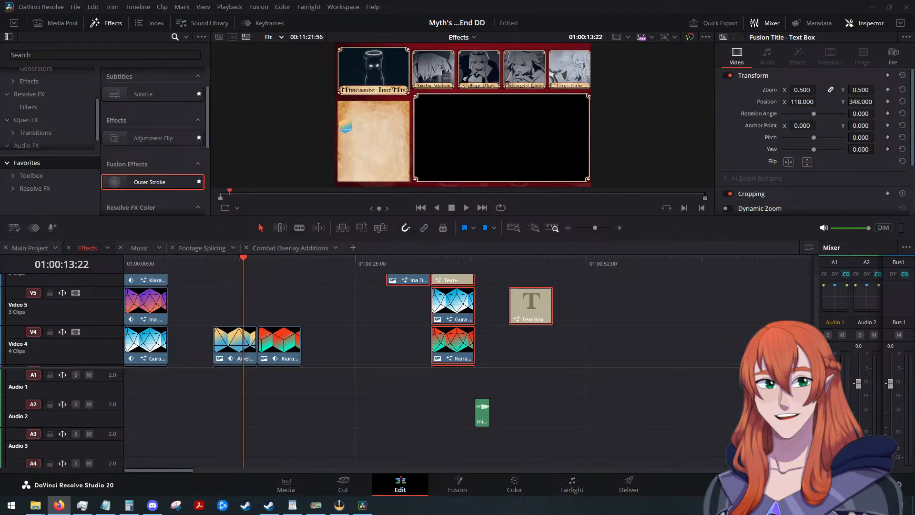
{"action": "left_click", "coordinate": [337, 486]}
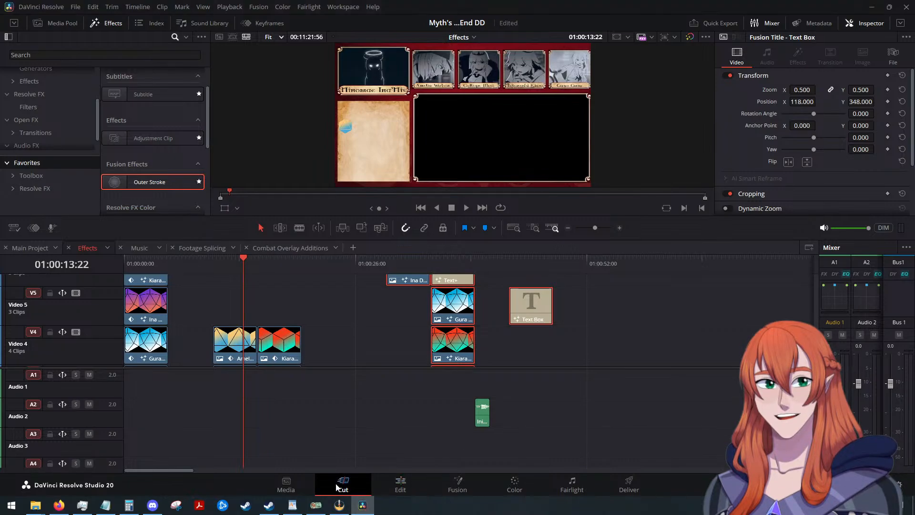
{"action": "left_click", "coordinate": [393, 482]}
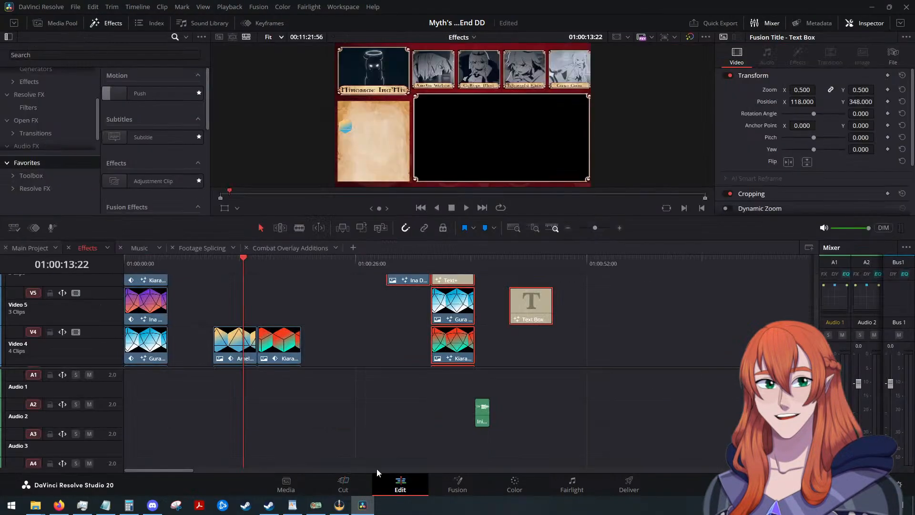
Save the project and switch to the Cut page.
{"action": "left_click", "coordinate": [75, 7]}
{"action": "left_click", "coordinate": [109, 87]}
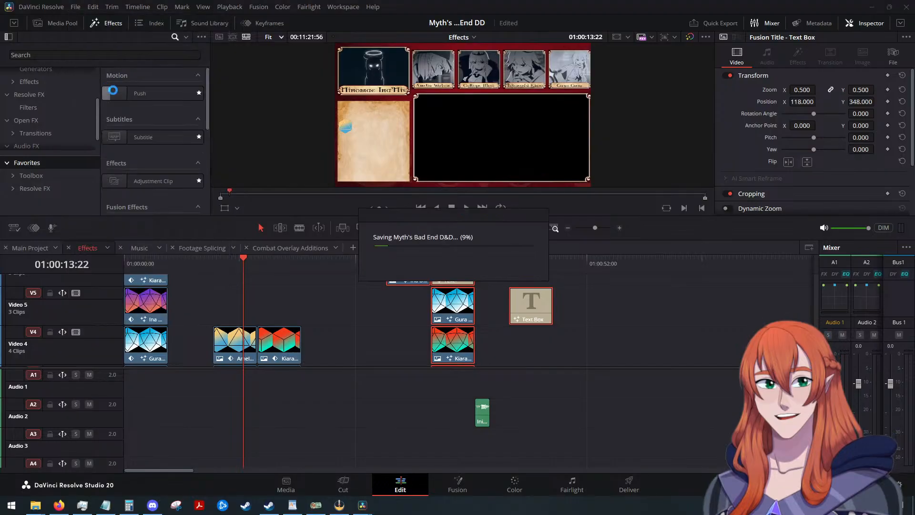
{"action": "left_click", "coordinate": [343, 486]}
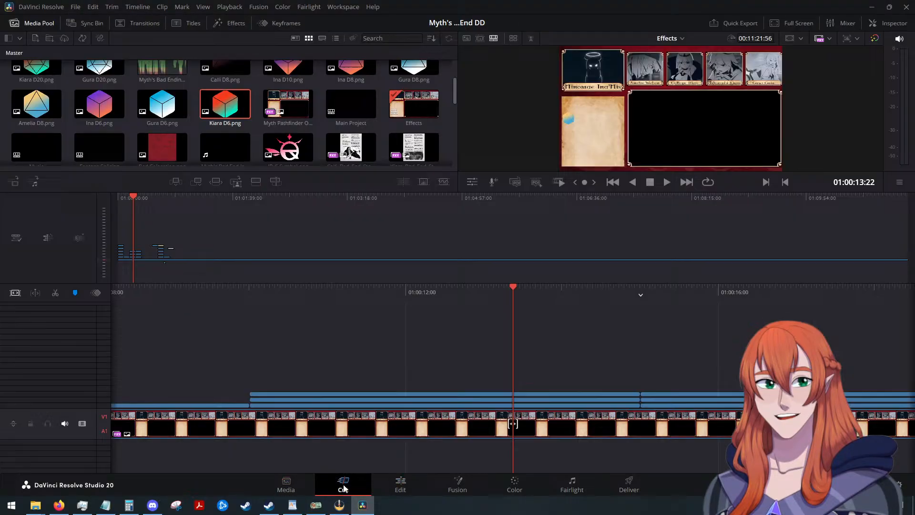
Return to the Edit page, open the Main Project timeline and look over its upper video tracks.
{"action": "left_click", "coordinate": [382, 491]}
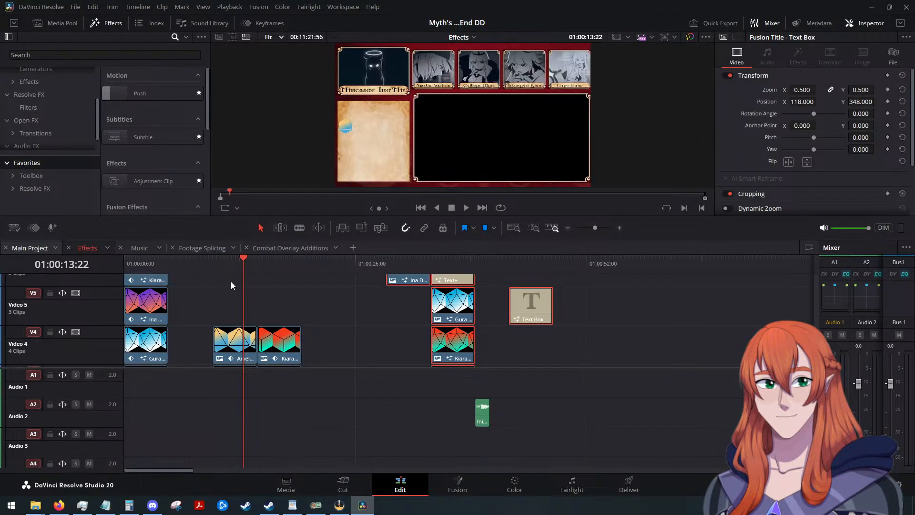
{"action": "scroll", "coordinate": [722, 329], "scroll_direction": "up", "scroll_amount": 3}
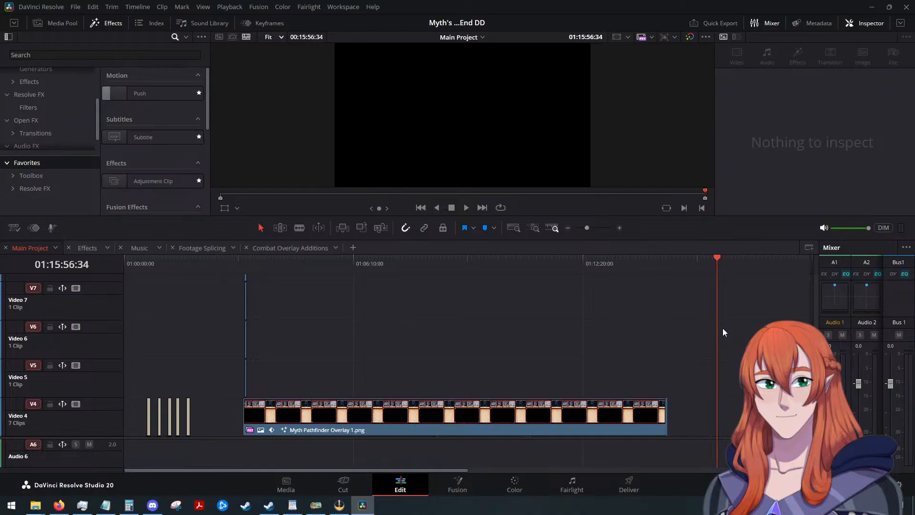
{"action": "scroll", "coordinate": [723, 328], "scroll_direction": "up", "scroll_amount": 3}
{"action": "key", "text": "alt+Tab"}
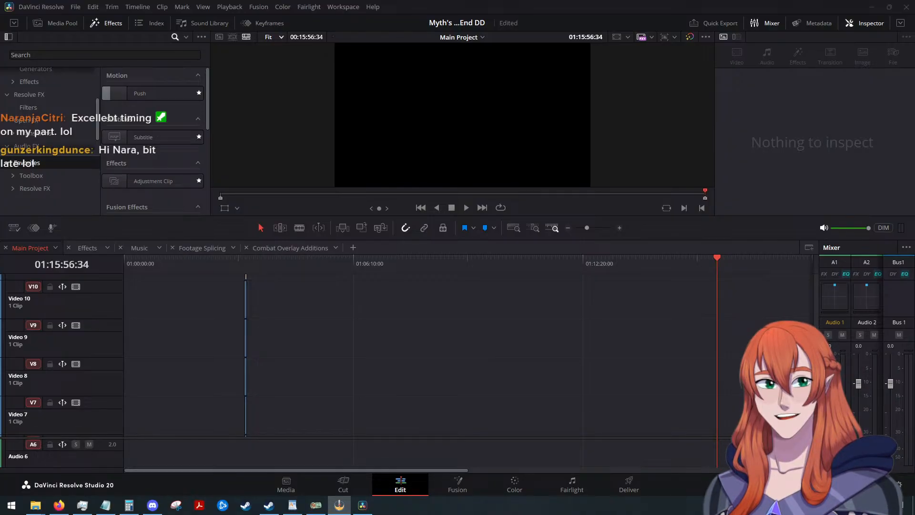
{"action": "left_click", "coordinate": [344, 490]}
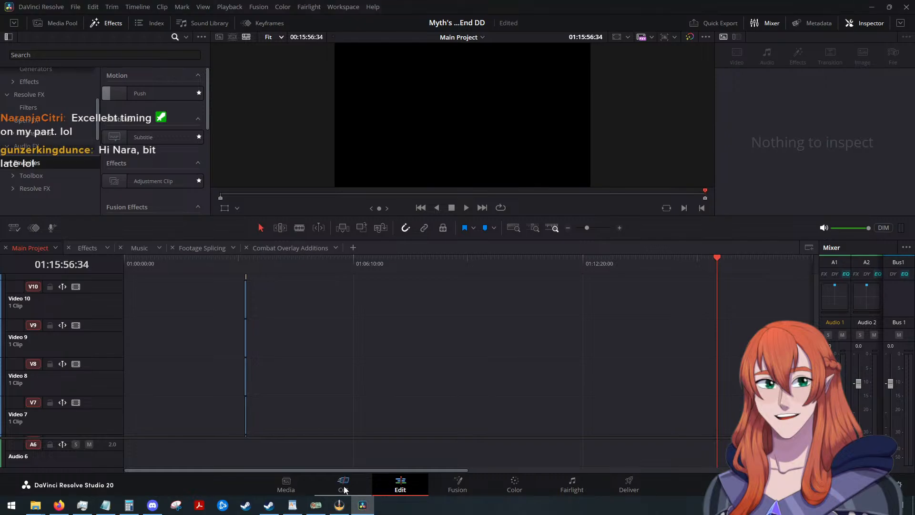
{"action": "left_click", "coordinate": [399, 486]}
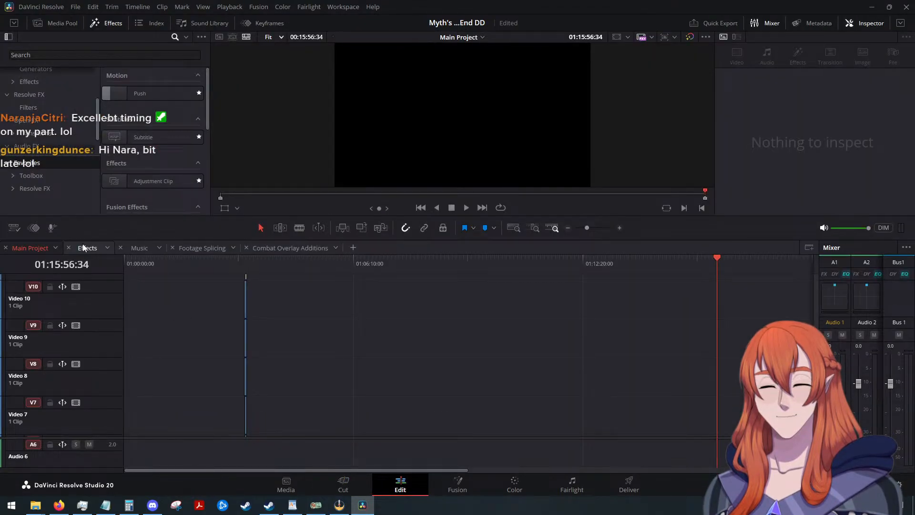
Move the Main Project playhead to 01:03:58:28 and select the Myth Pathfinder Overlay 1.png clip on Video 4.
{"action": "scroll", "coordinate": [333, 372], "scroll_direction": "down", "scroll_amount": 5}
{"action": "scroll", "coordinate": [390, 372], "scroll_direction": "down", "scroll_amount": 2}
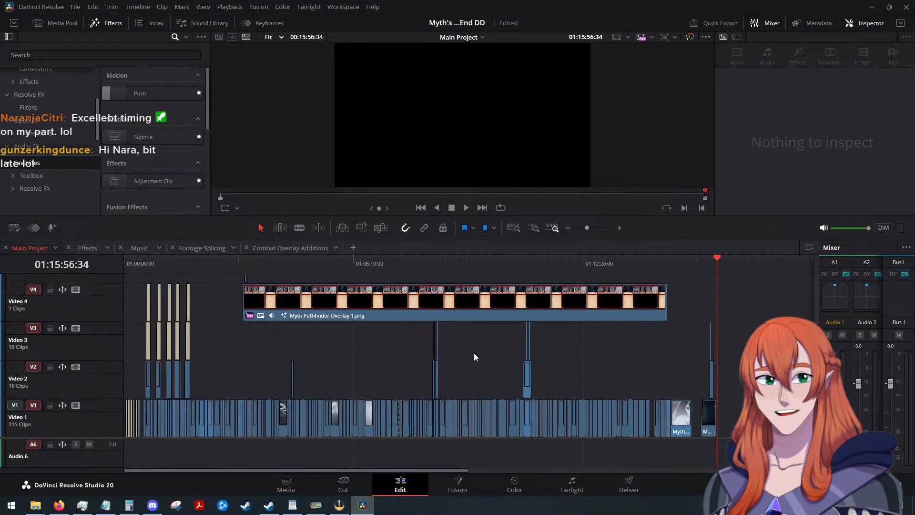
{"action": "left_click_drag", "start_coordinate": [714, 260], "coordinate": [272, 292]}
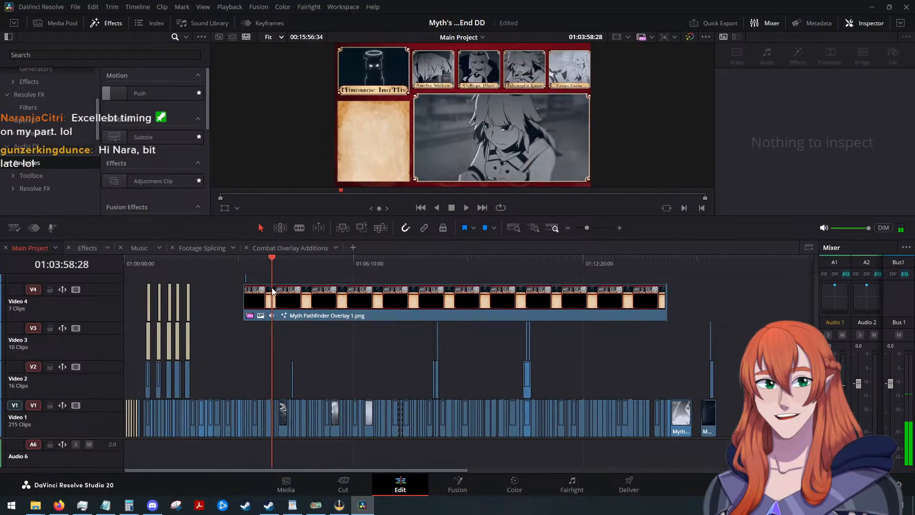
{"action": "left_click", "coordinate": [272, 292]}
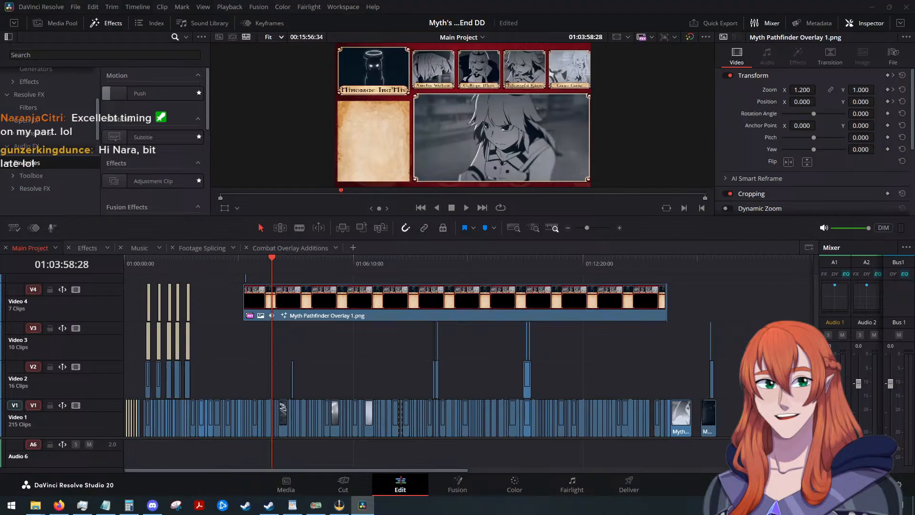
Show the Mouthwashing Review.png thumbnail in the image viewer and reposition its window over the editor.
{"action": "key", "text": "alt+Tab"}
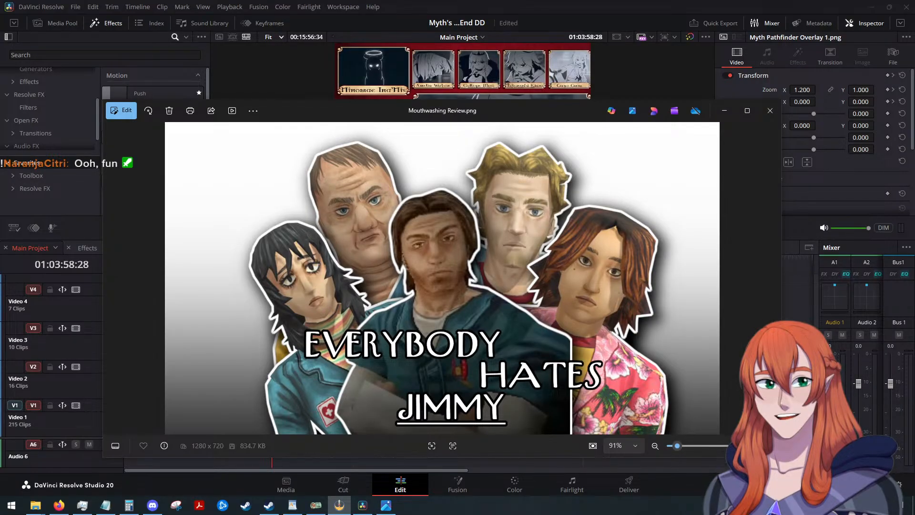
{"action": "left_click_drag", "start_coordinate": [580, 111], "coordinate": [563, 83]}
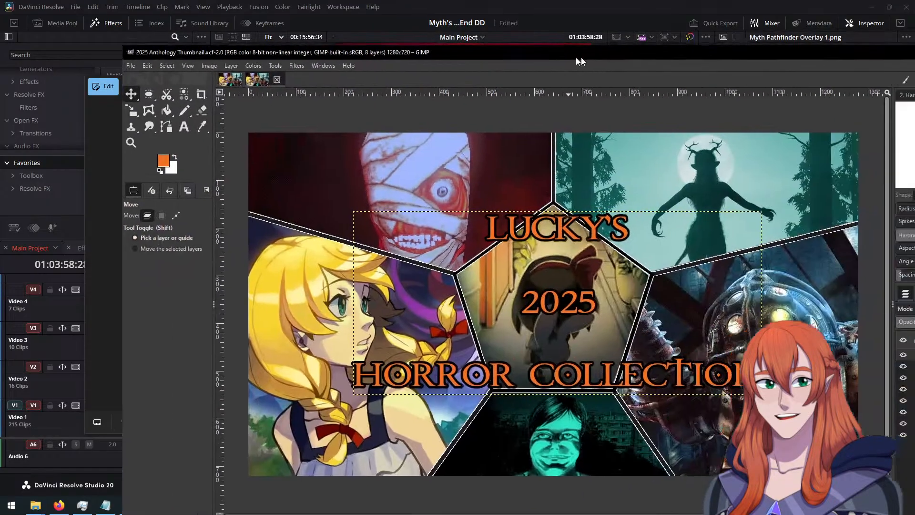
In GIMP, maximize the window, export 2025 Anthology Thumbnail.png to the 2025 Horror Games folder with the current PNG options, and close the program.
{"action": "left_click_drag", "start_coordinate": [576, 57], "coordinate": [428, 13]}
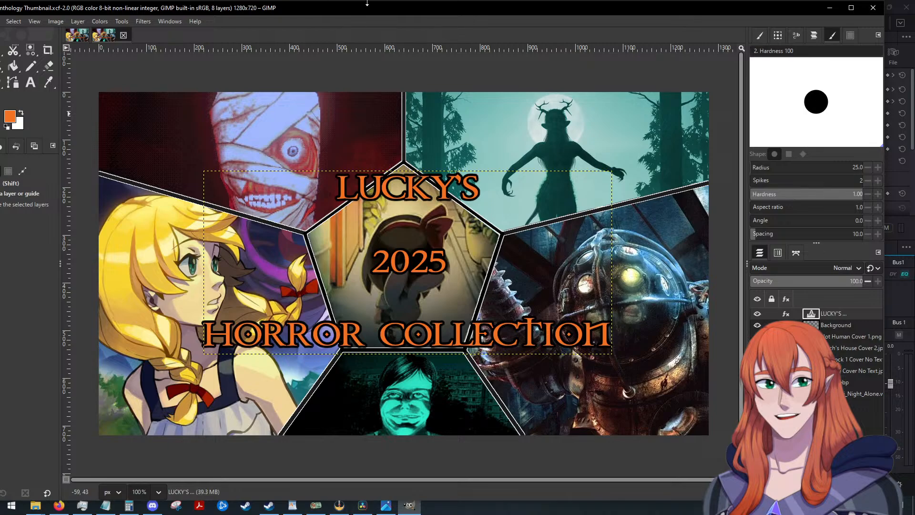
{"action": "left_click", "coordinate": [851, 8]}
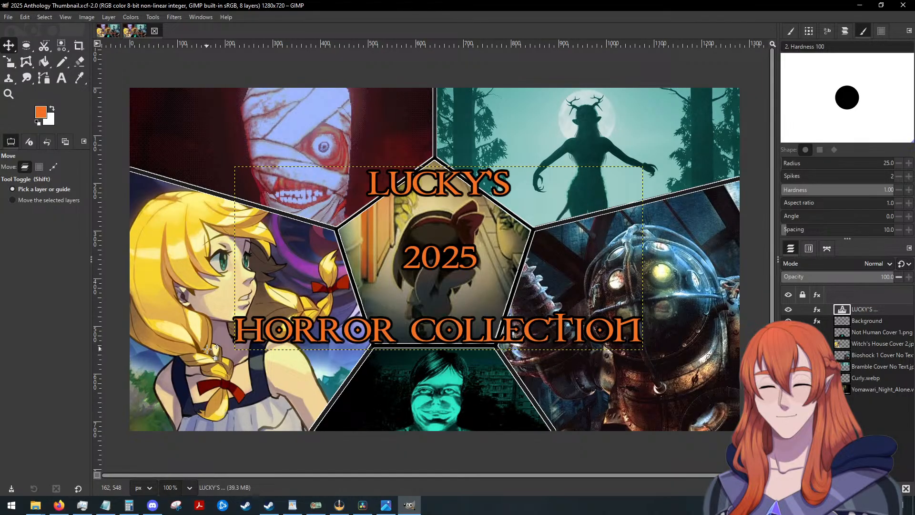
{"action": "left_click", "coordinate": [8, 17]}
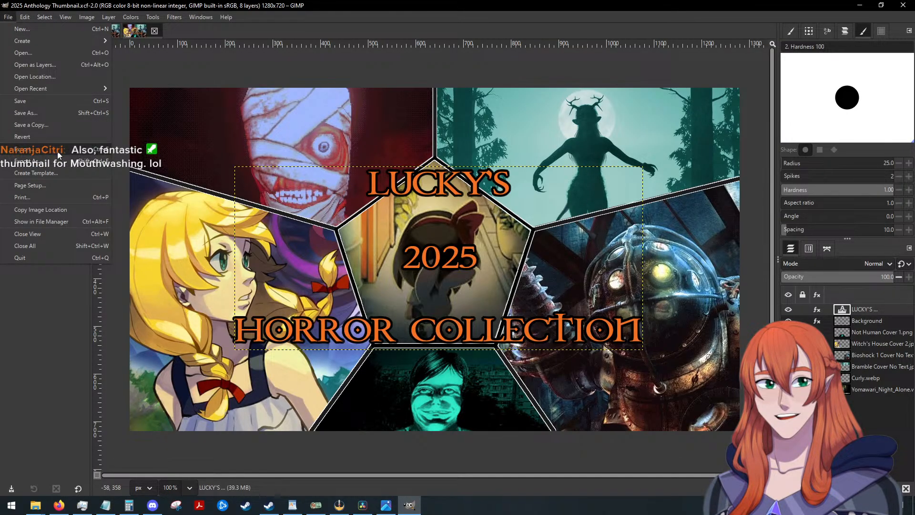
{"action": "left_click", "coordinate": [58, 157]}
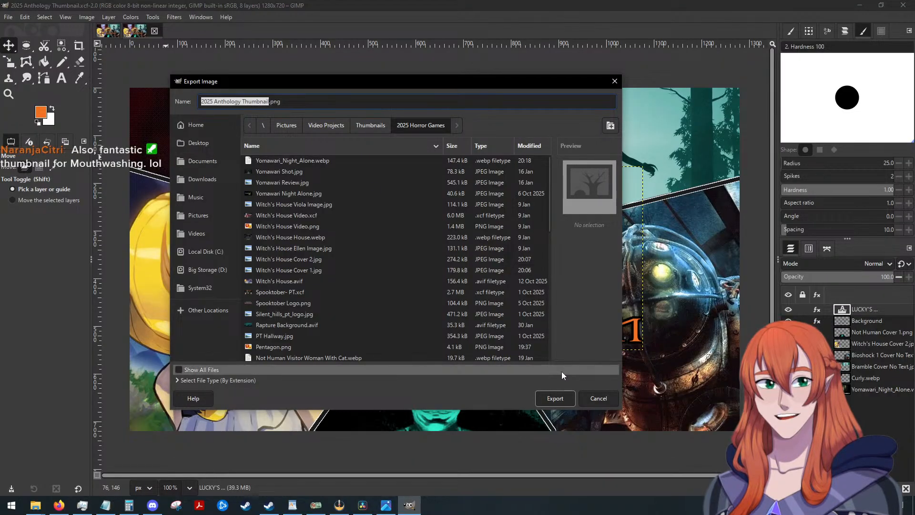
{"action": "left_click", "coordinate": [554, 398]}
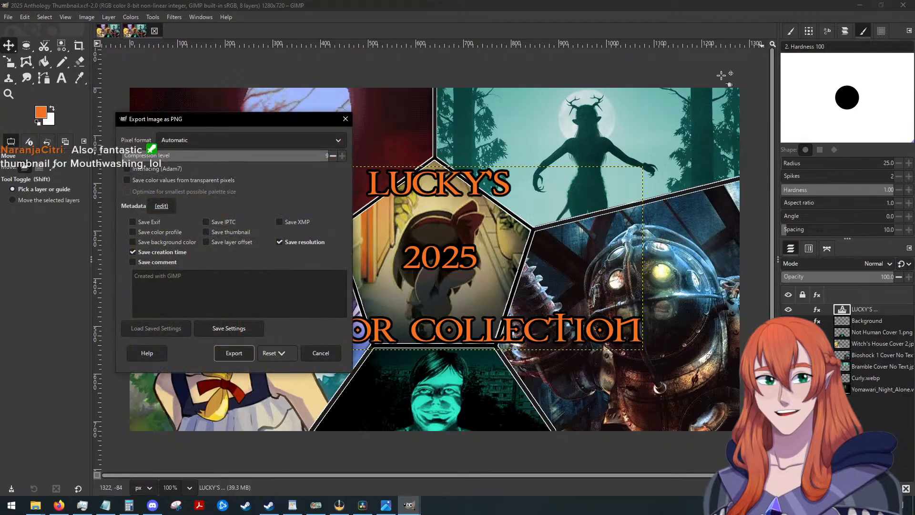
{"action": "key", "text": "Return"}
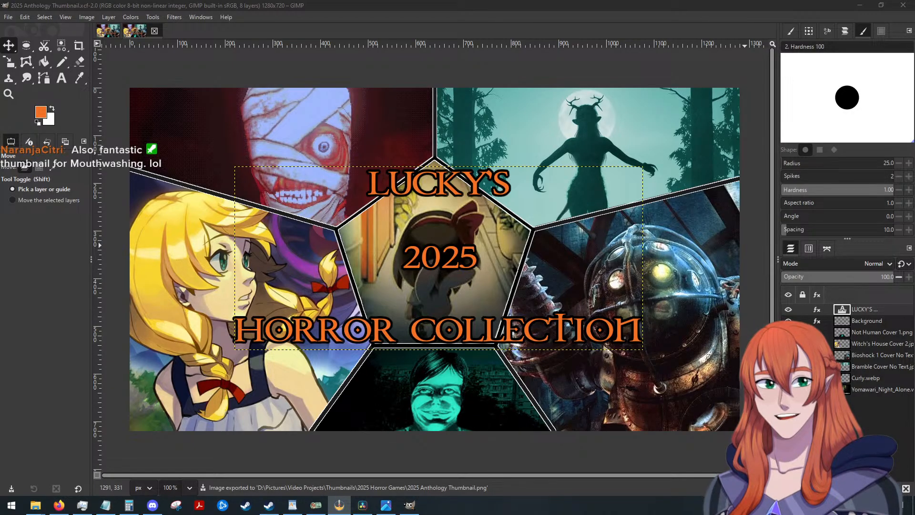
{"action": "left_click", "coordinate": [902, 6]}
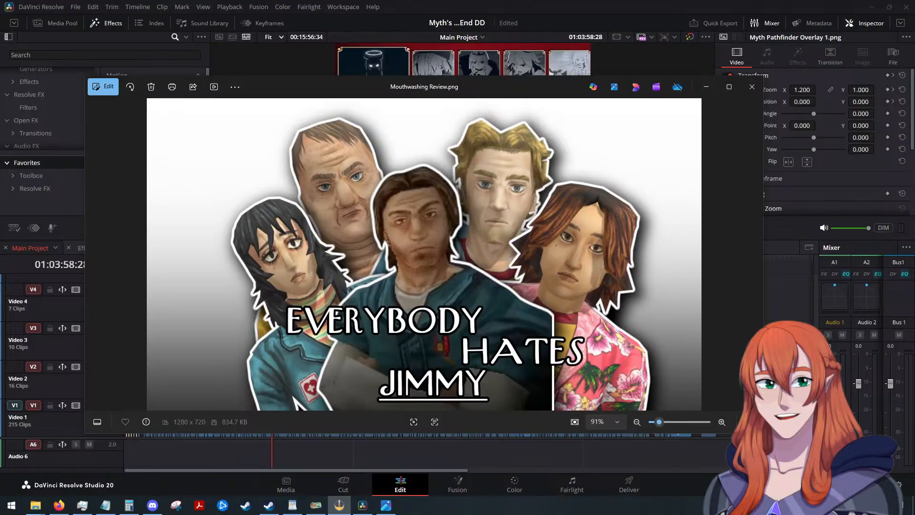